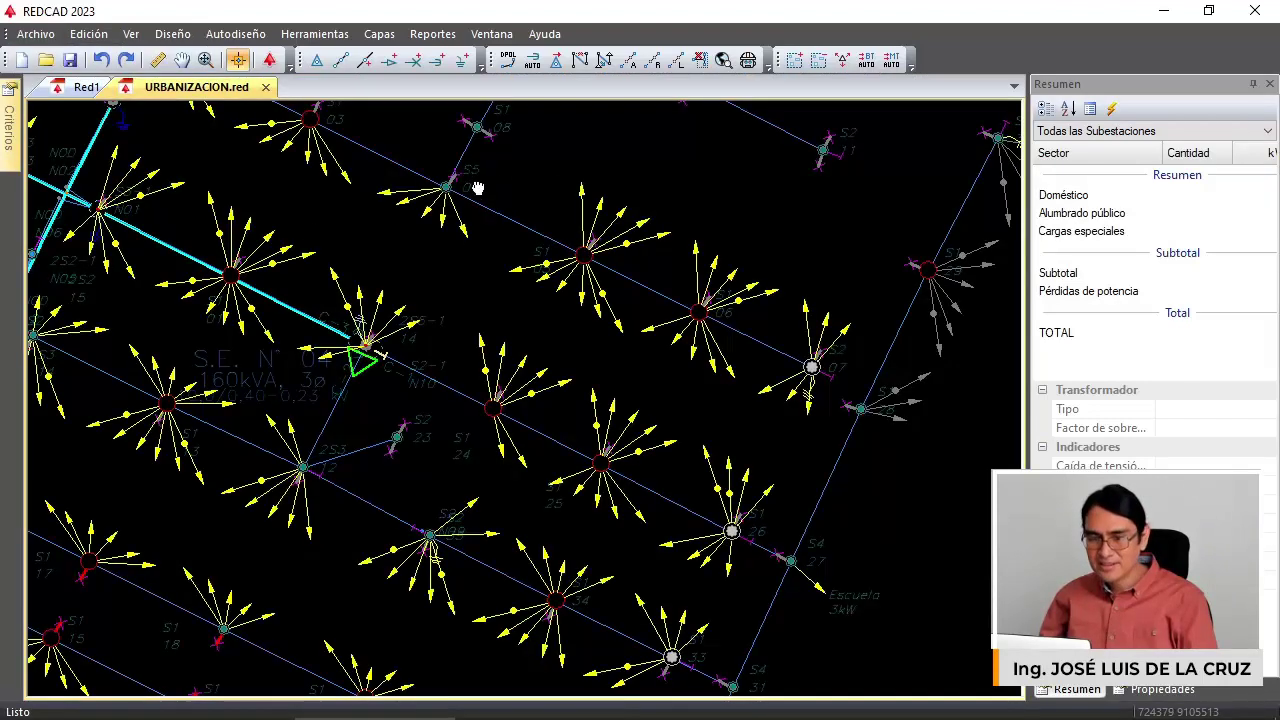
# Inspect the urbanization's distribution network around substation S.E. N° 04 and across the whole layout.
pyautogui.moveTo(477, 189); pyautogui.dragTo(562, 272, button='middle')
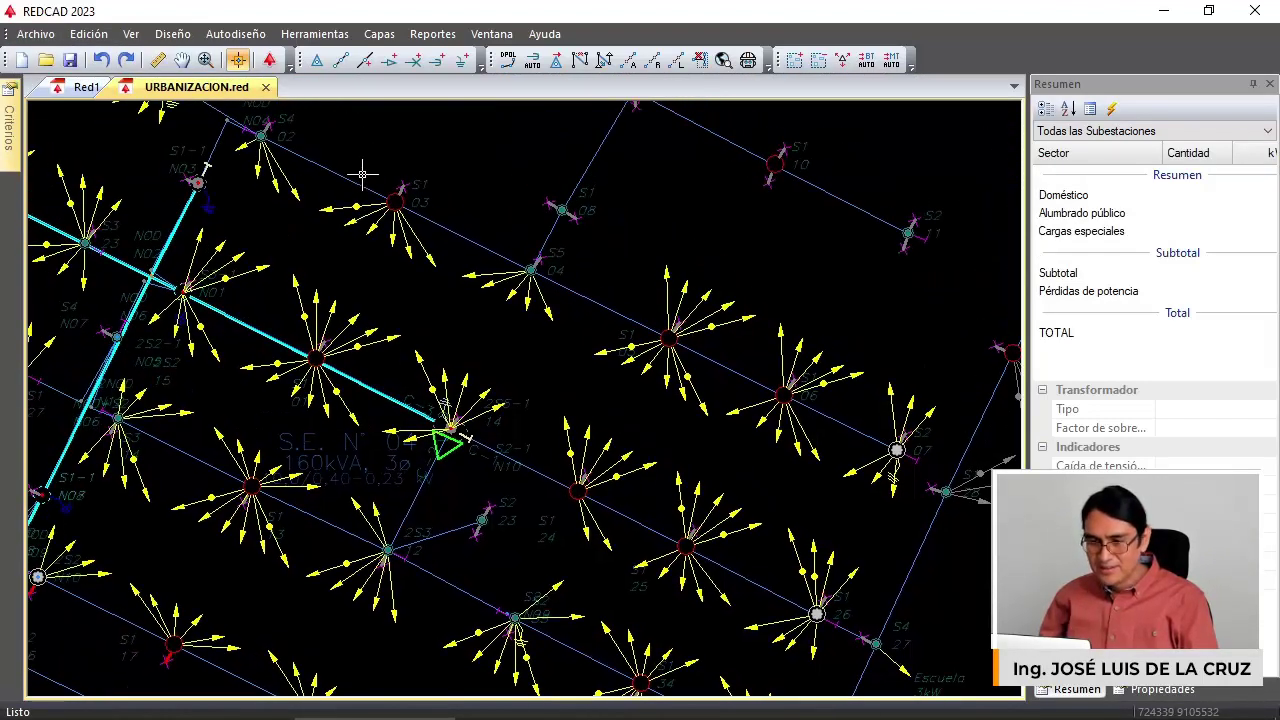
pyautogui.moveTo(366, 170); pyautogui.dragTo(414, 243, button='middle')
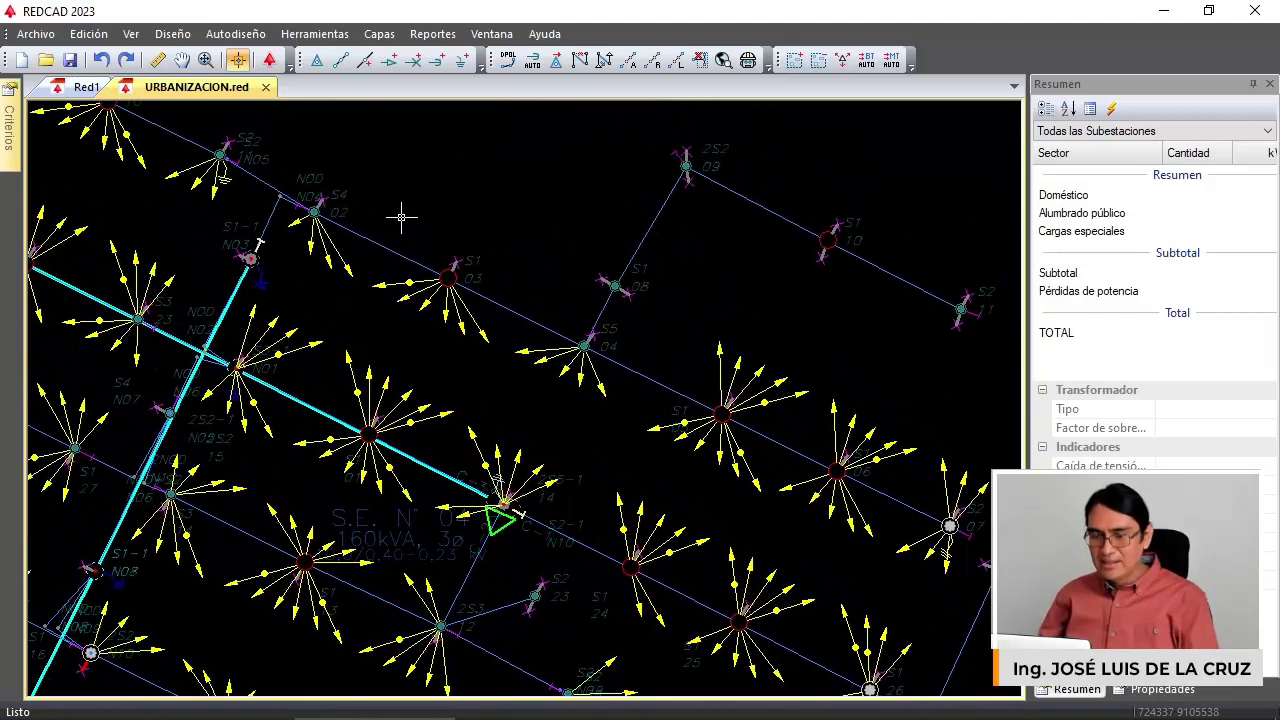
pyautogui.scroll(-2, 401, 216)
pyautogui.scroll(-3, 401, 216)
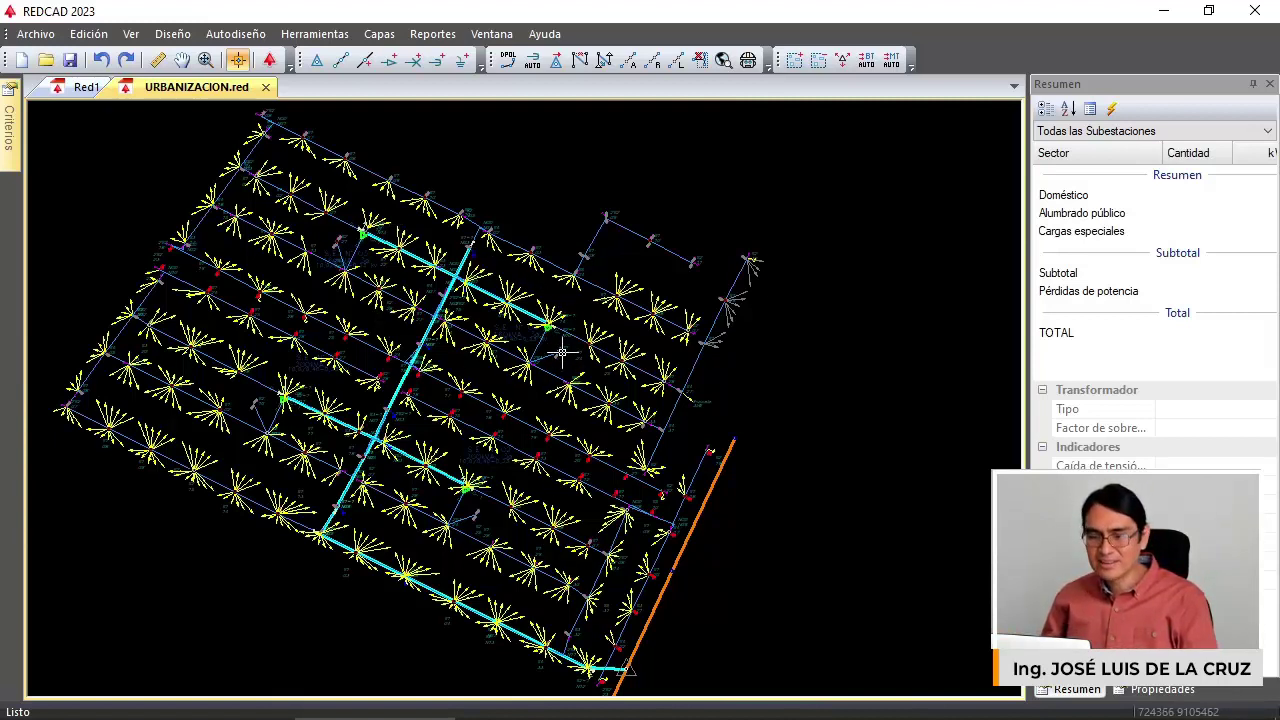
pyautogui.scroll(2, 486, 317)
pyautogui.scroll(2, 537, 302)
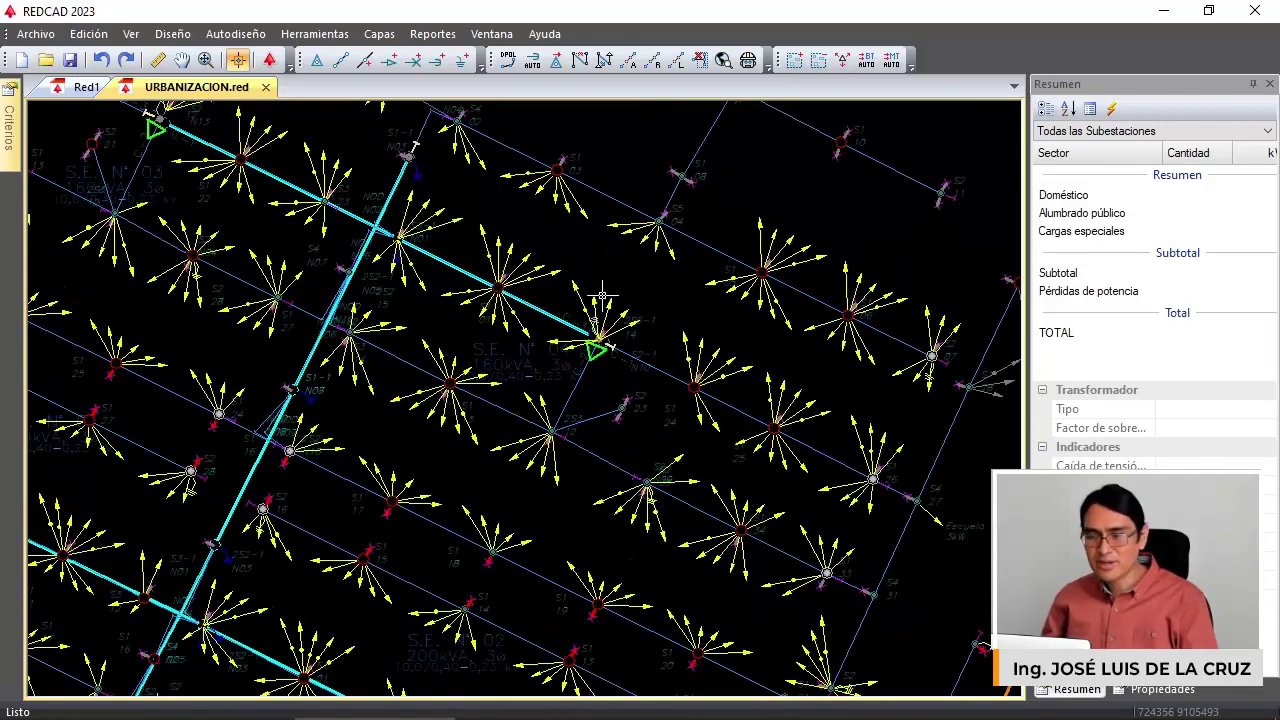
pyautogui.scroll(-2, 684, 268)
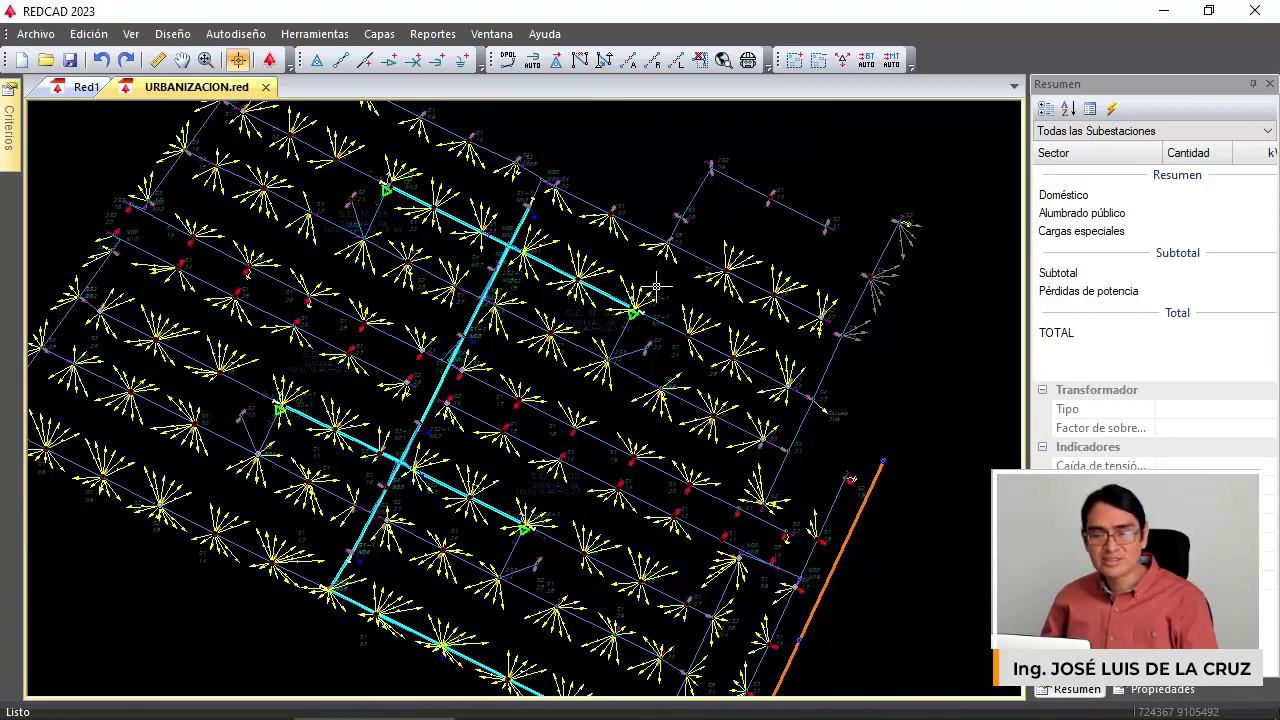
# Search the network for the Subestación/Nodo item 4/20.
pyautogui.click(100, 35)
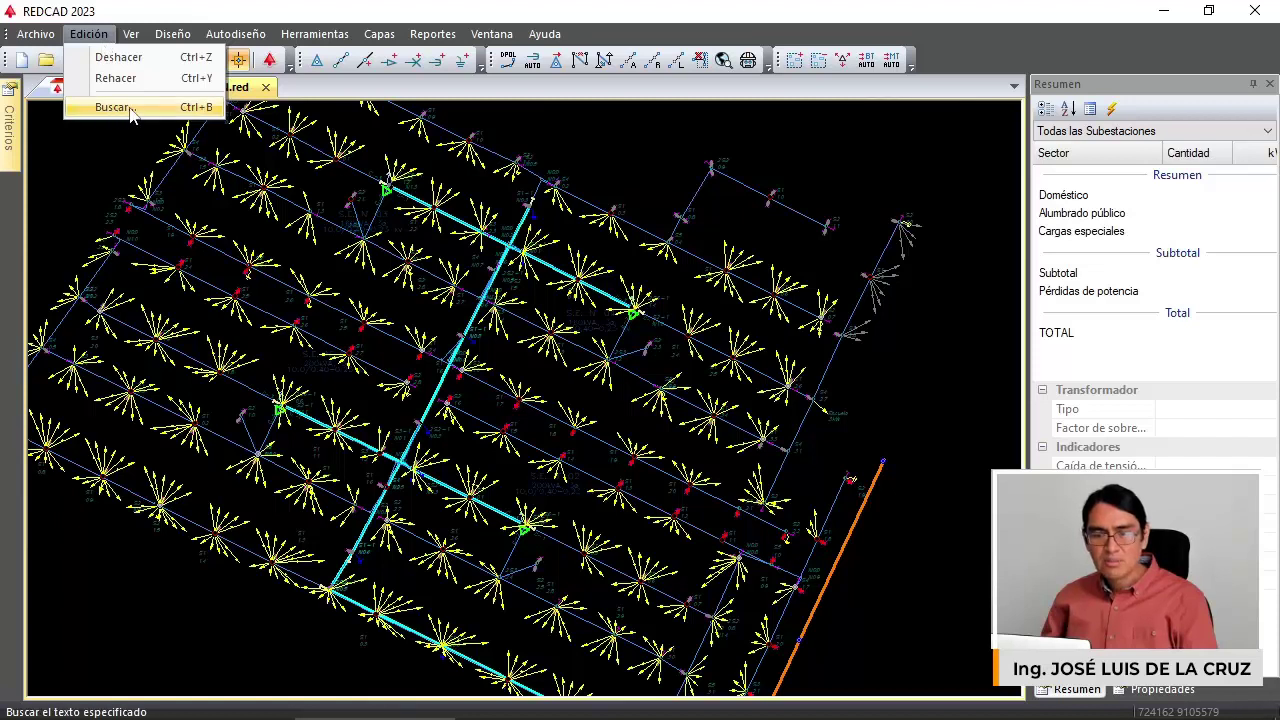
pyautogui.click(203, 107)
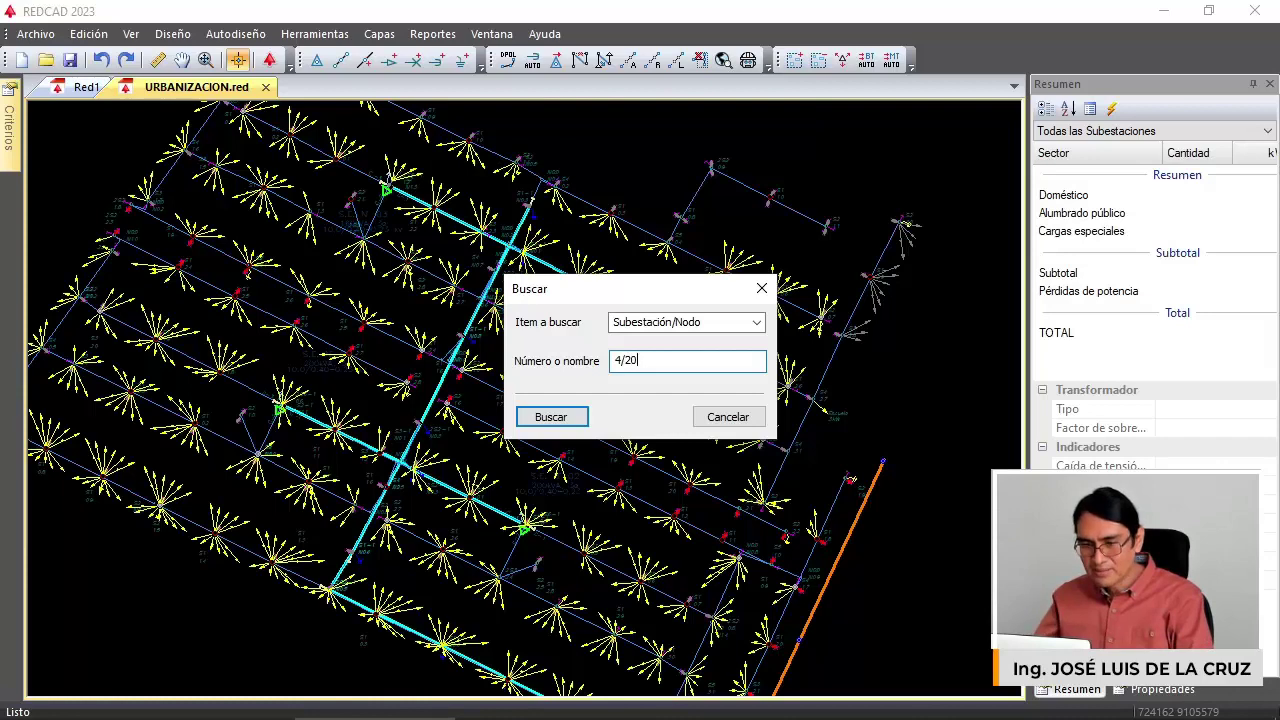
pyautogui.click(580, 418)
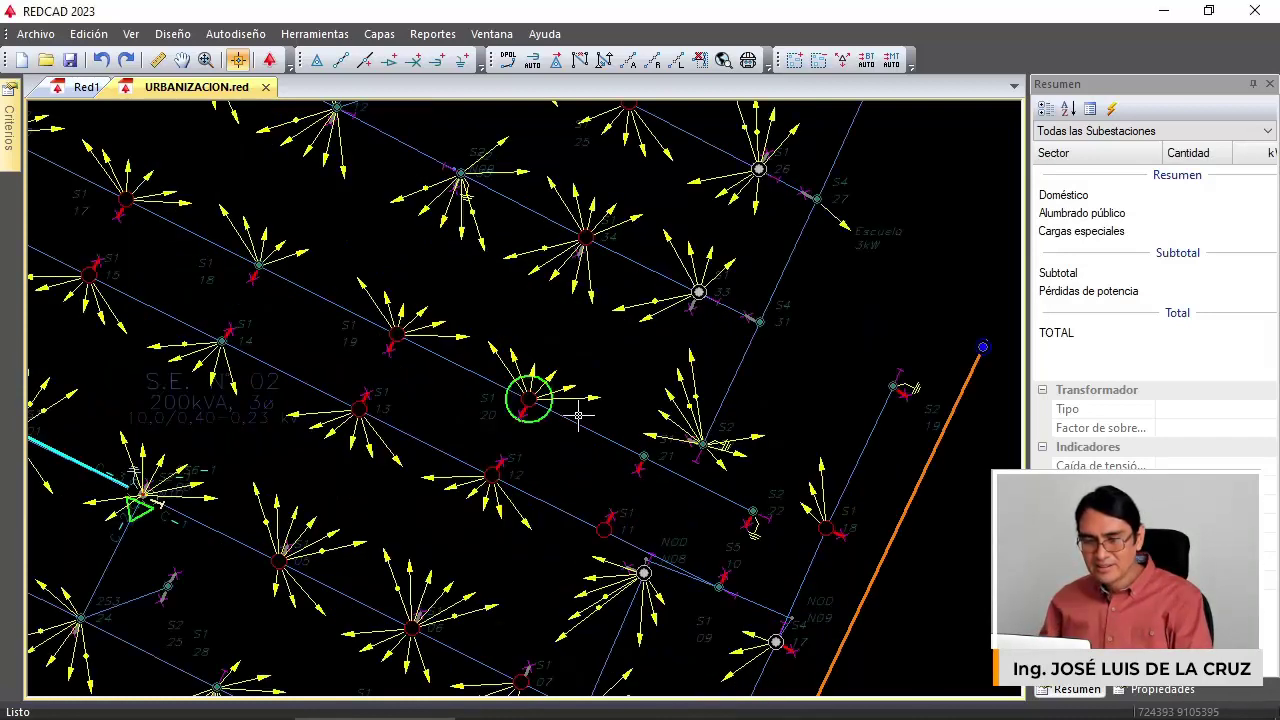
# Examine the circled node 20, its neighbouring nodes and its position relative to substation S.E. N° 04.
pyautogui.scroll(3, 524, 393)
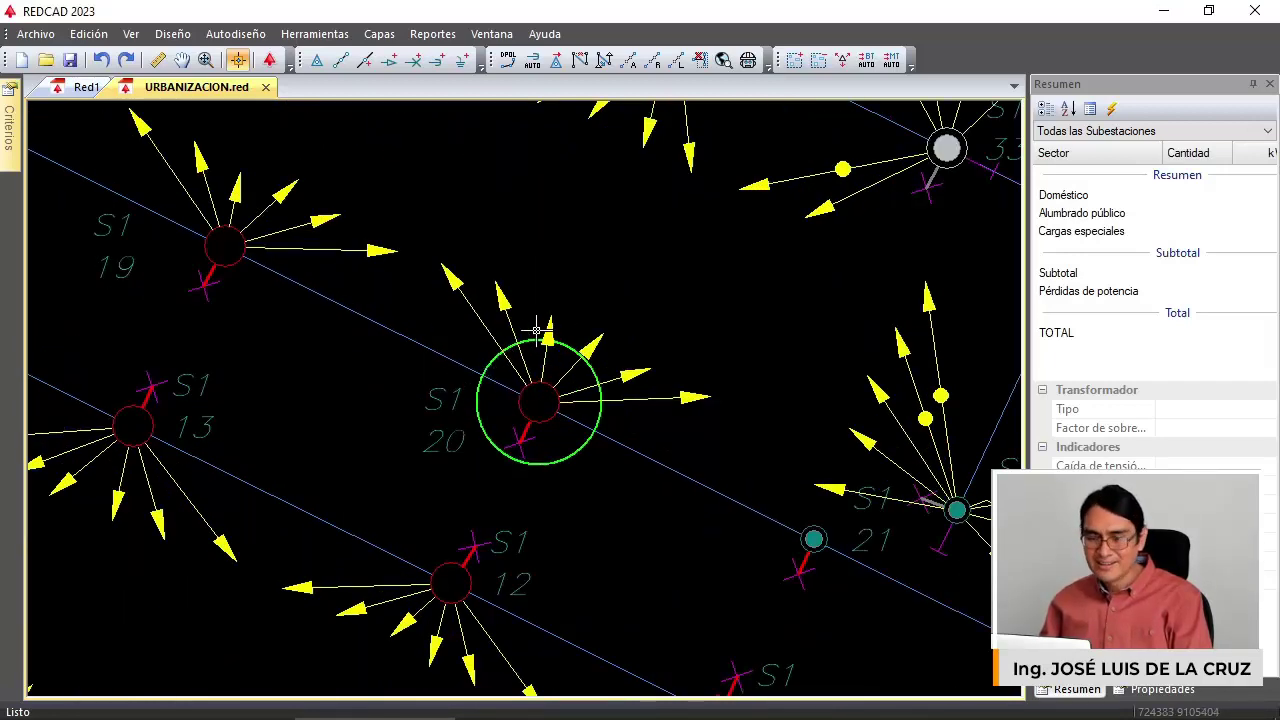
pyautogui.scroll(-5, 537, 330)
pyautogui.scroll(3, 537, 330)
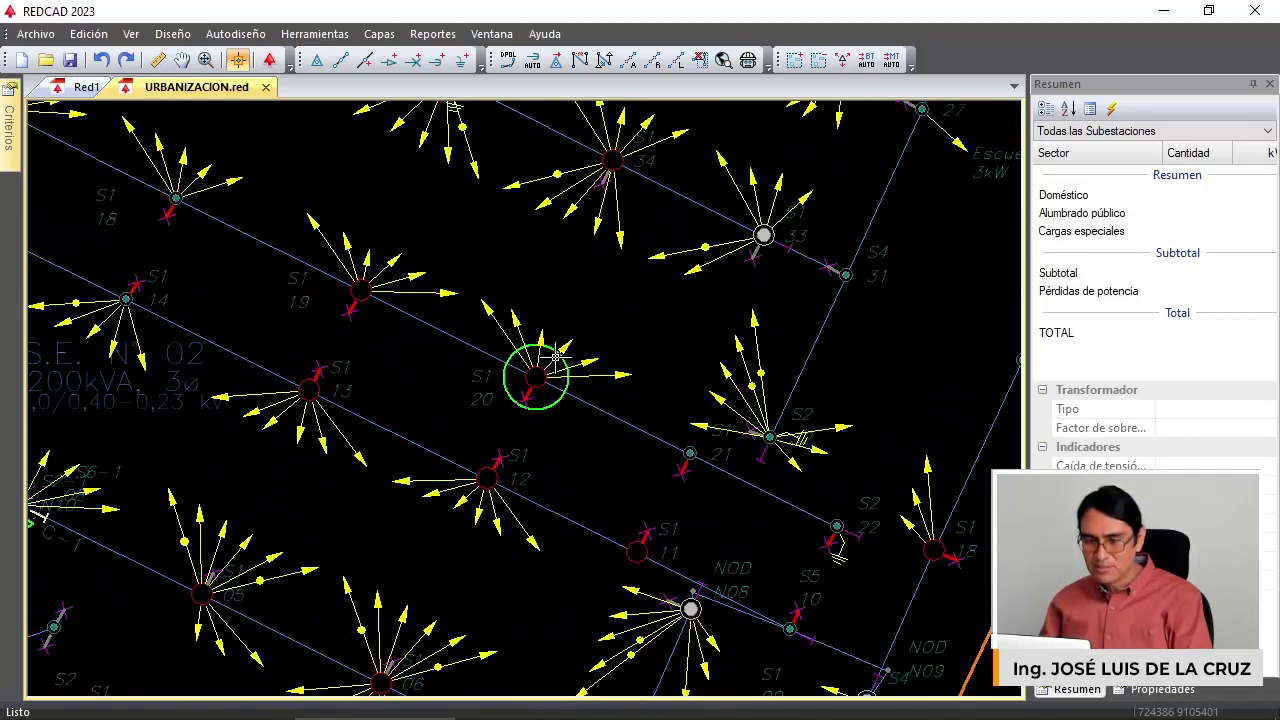
pyautogui.scroll(-4, 520, 340)
pyautogui.scroll(4, 512, 347)
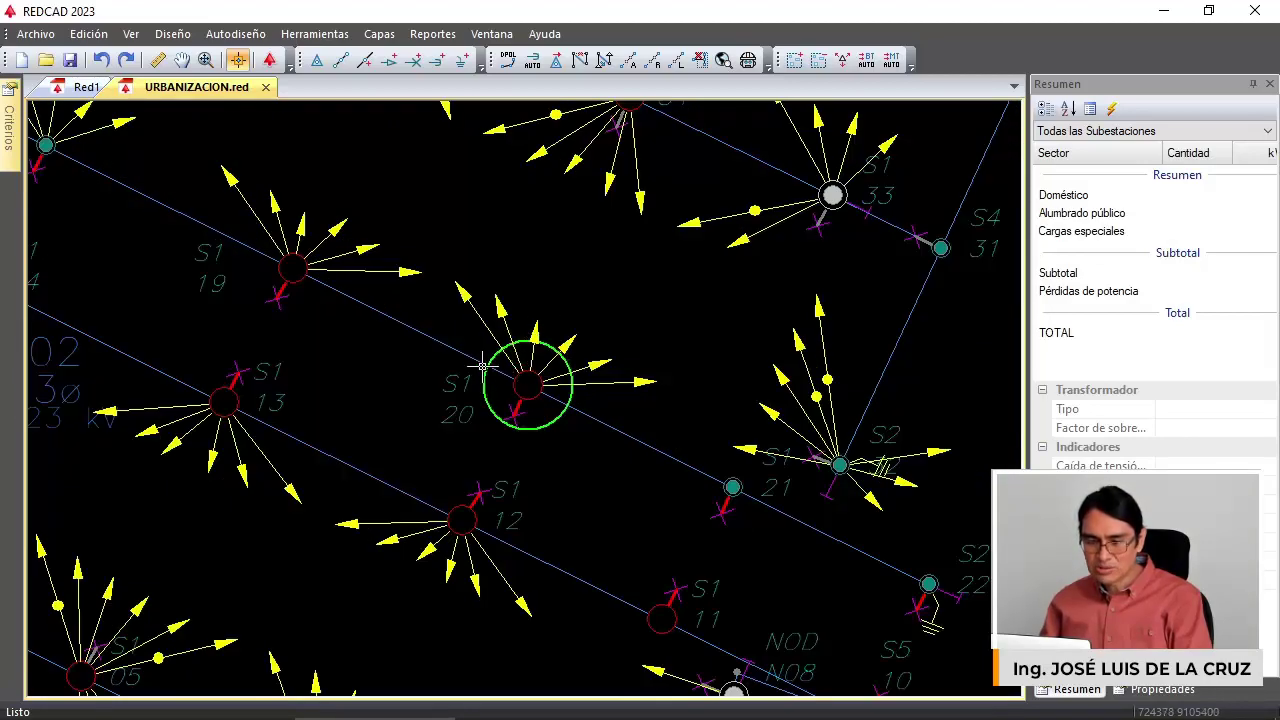
pyautogui.scroll(-3, 498, 390)
pyautogui.moveTo(316, 294); pyautogui.dragTo(486, 442, button='middle')
pyautogui.scroll(4, 573, 243)
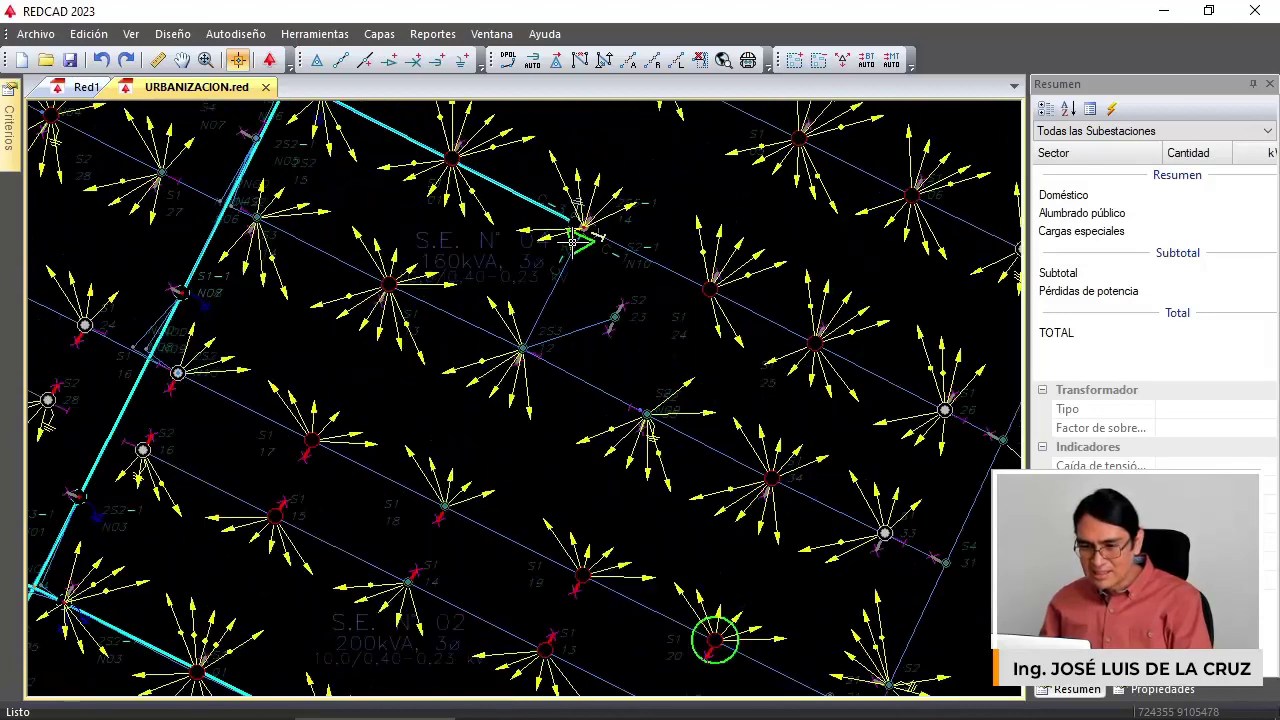
pyautogui.scroll(-6, 528, 206)
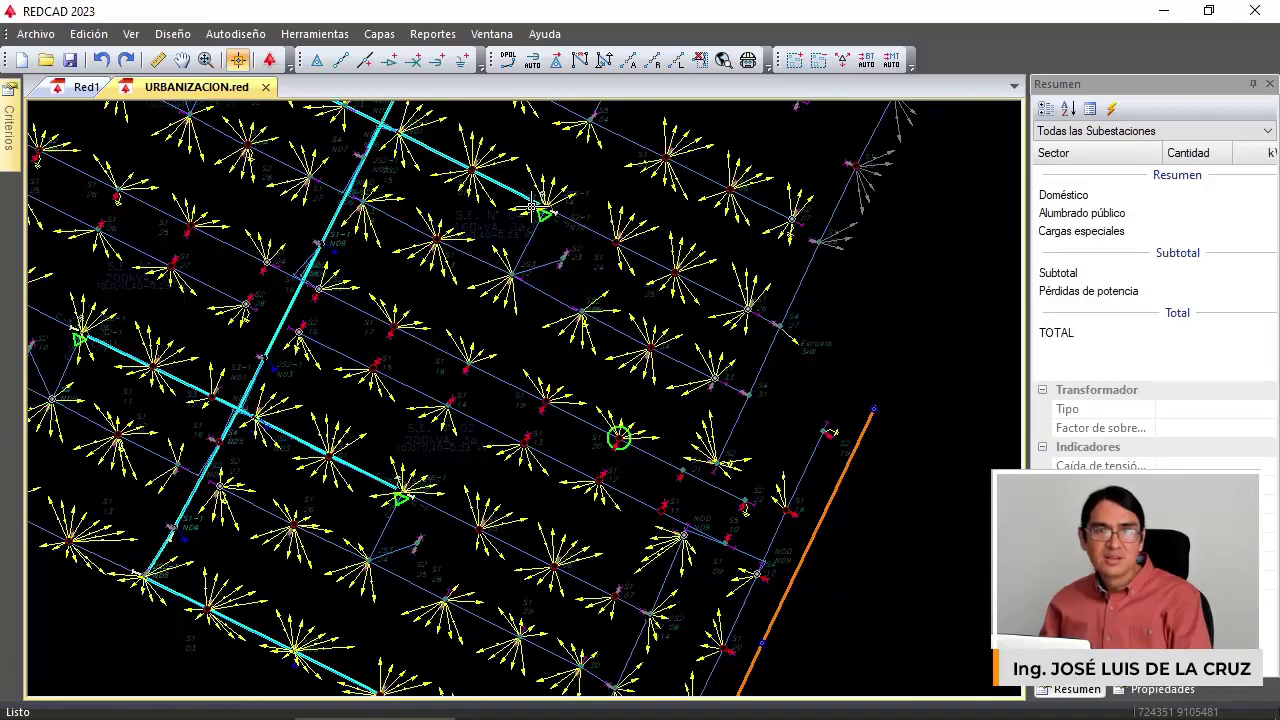
# Search the network for the Subestación/Nodo item 1/05.
pyautogui.scroll(2, 528, 206)
pyautogui.click(90, 34)
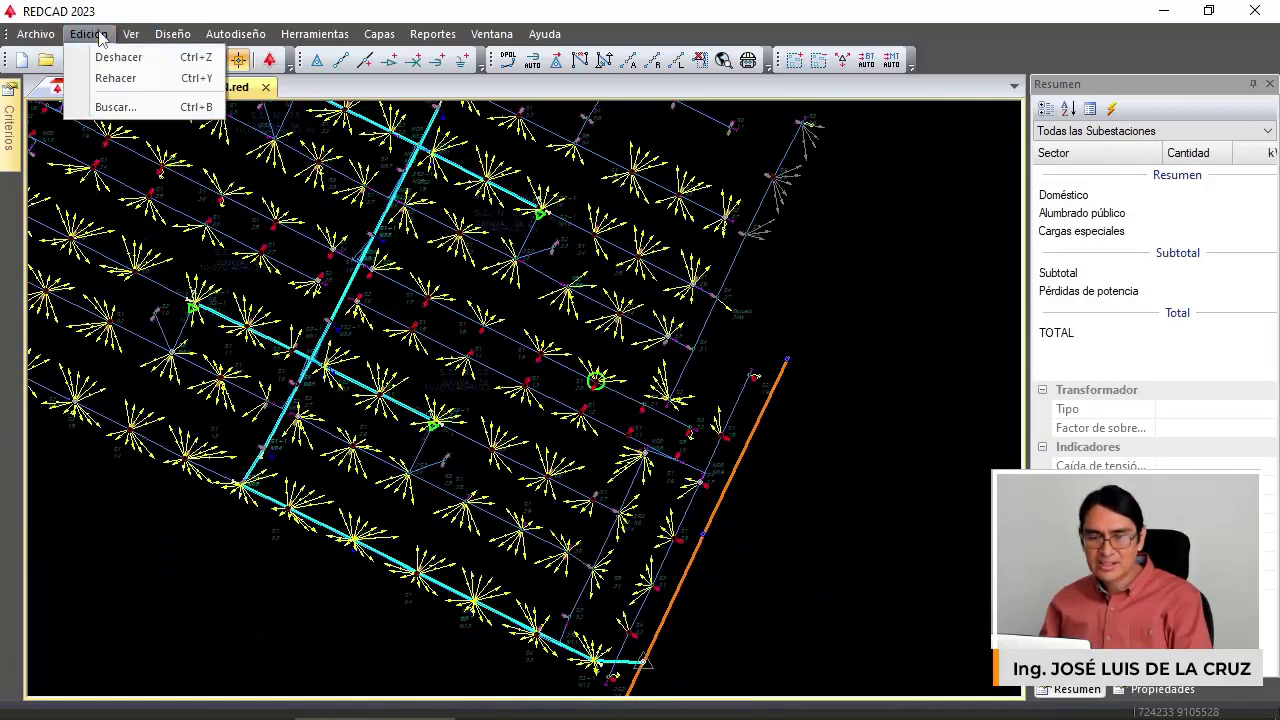
pyautogui.click(116, 107)
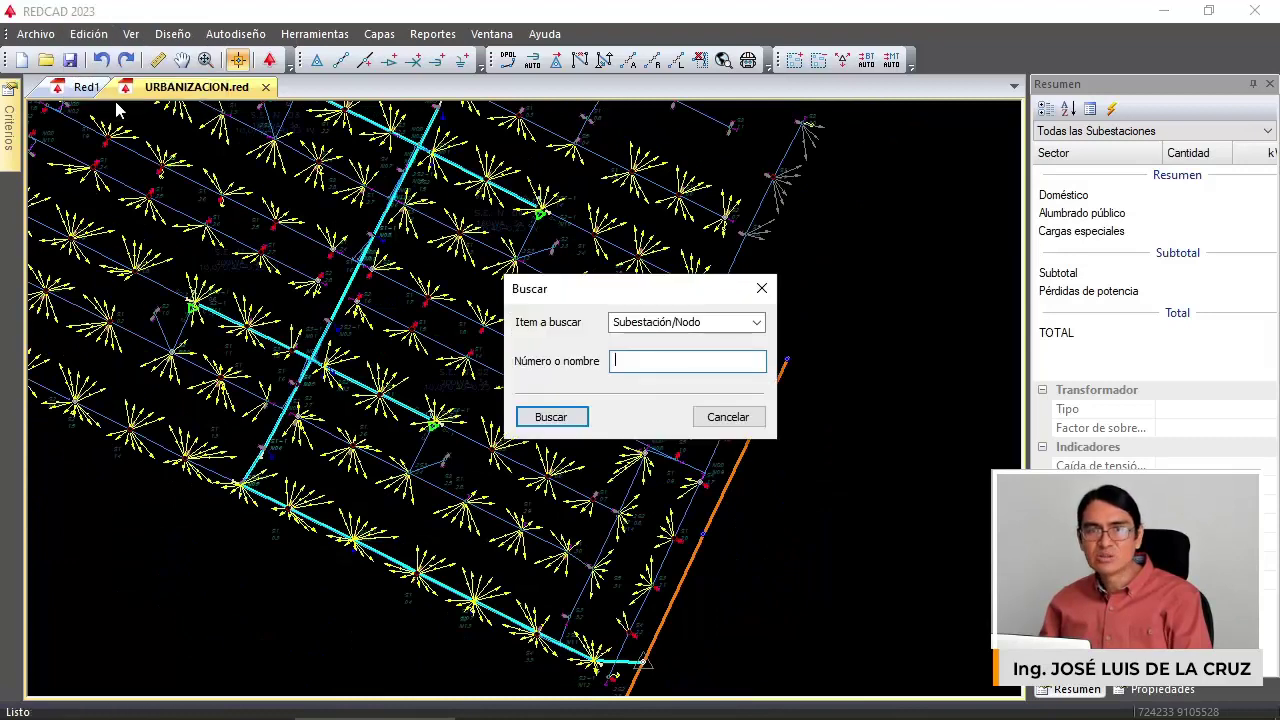
pyautogui.write('1')
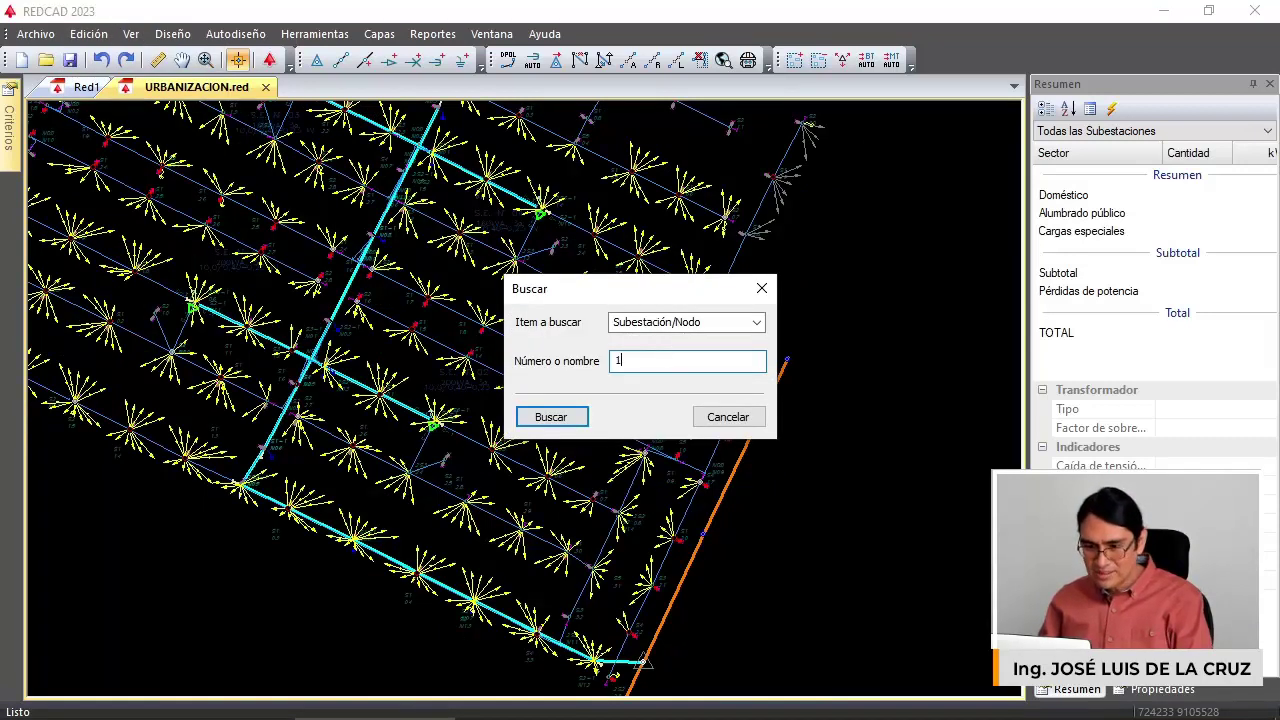
pyautogui.write('/0')
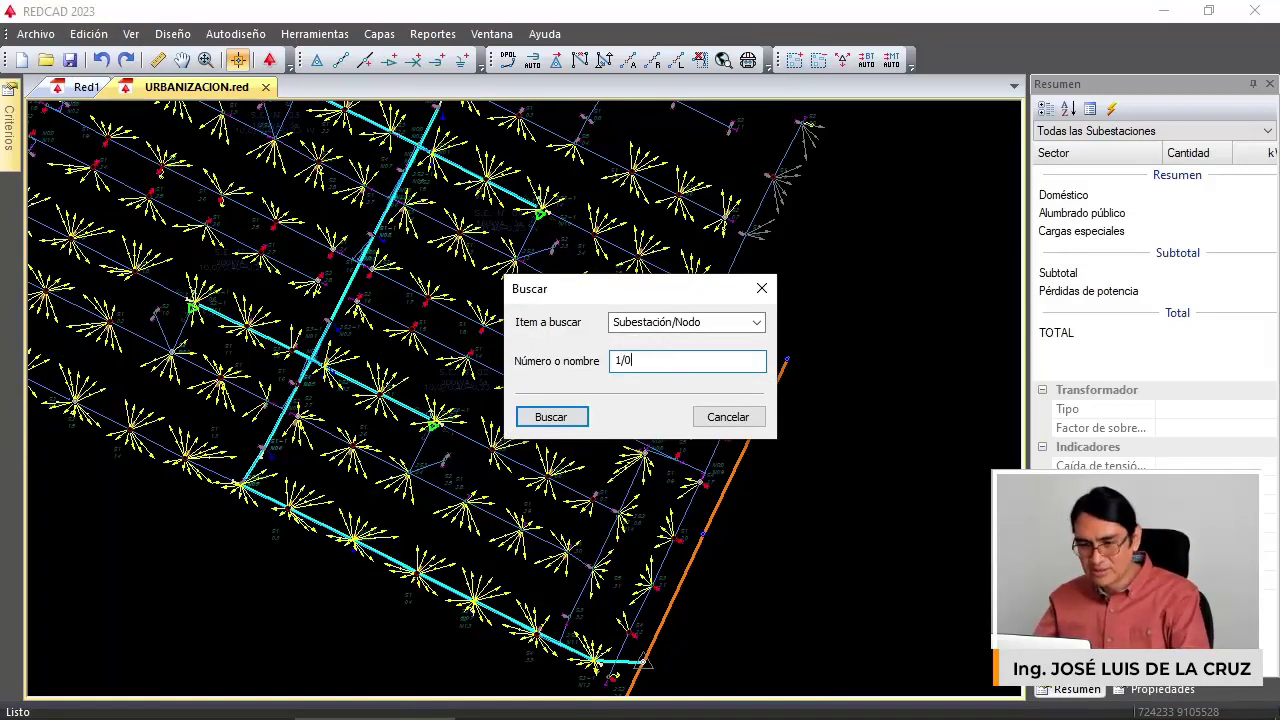
pyautogui.write('5')
pyautogui.click(553, 416)
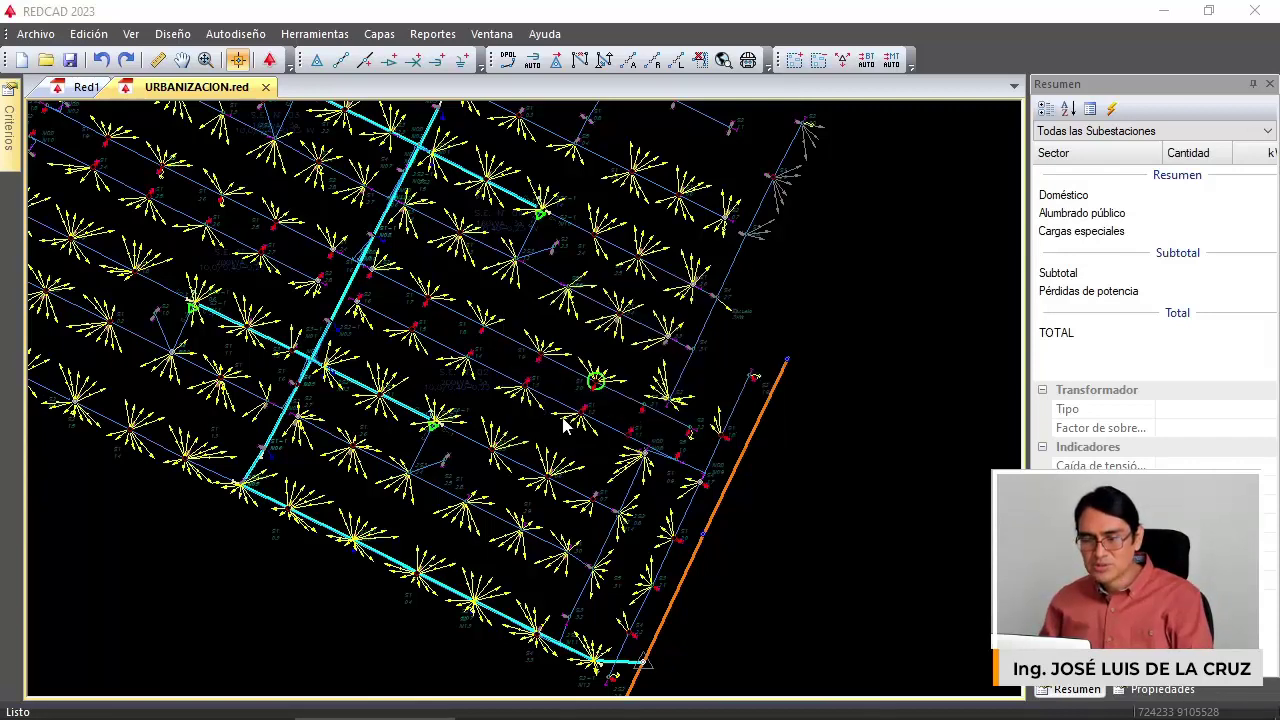
# Examine the circled node 05, then the label and surroundings of substation S.E. N° 01 it belongs to.
pyautogui.scroll(2, 565, 425)
pyautogui.scroll(3, 545, 395)
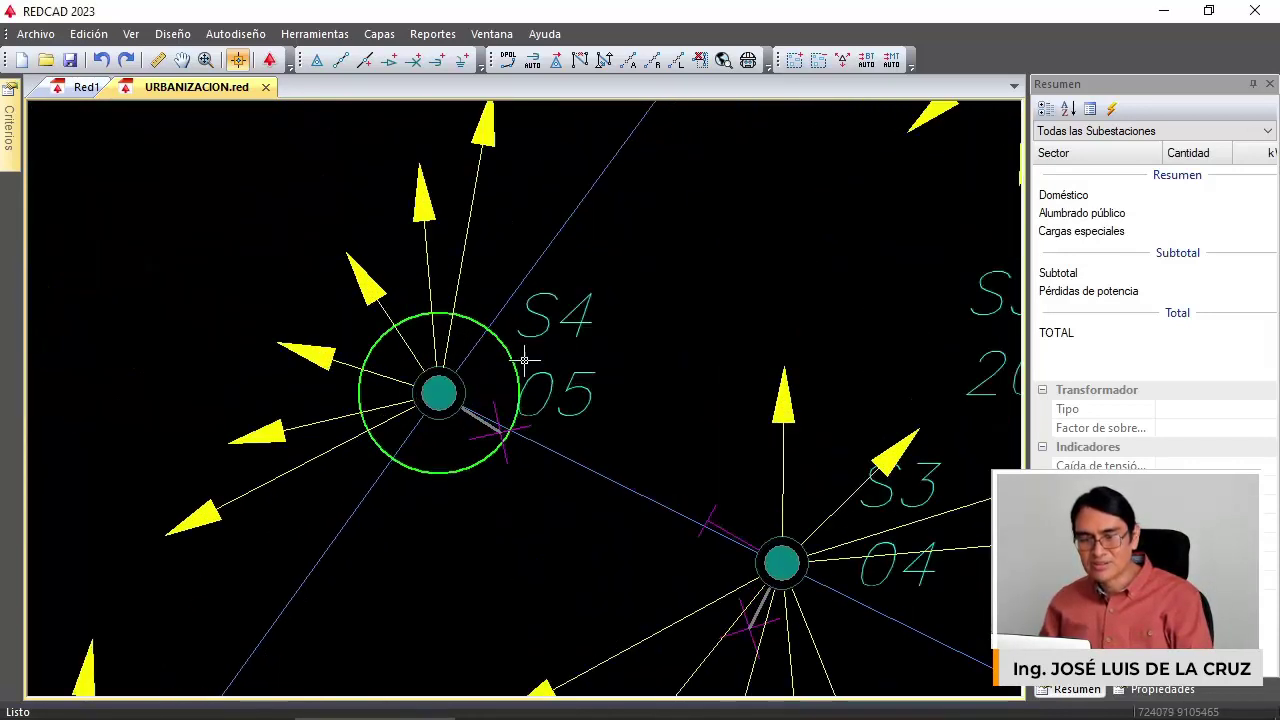
pyautogui.scroll(-5, 432, 372)
pyautogui.scroll(1, 870, 600)
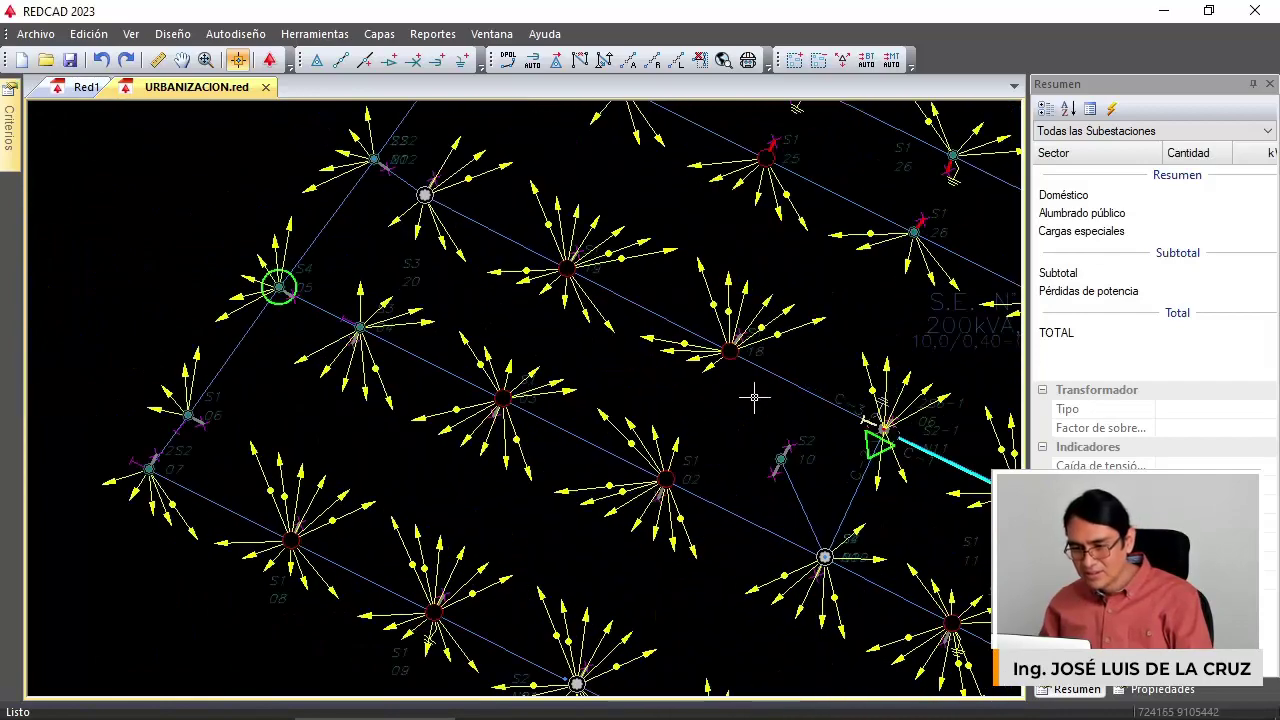
pyautogui.scroll(3, 861, 437)
pyautogui.moveTo(916, 426); pyautogui.dragTo(568, 407, button='middle')
pyautogui.moveTo(721, 242); pyautogui.dragTo(581, 353, button='middle')
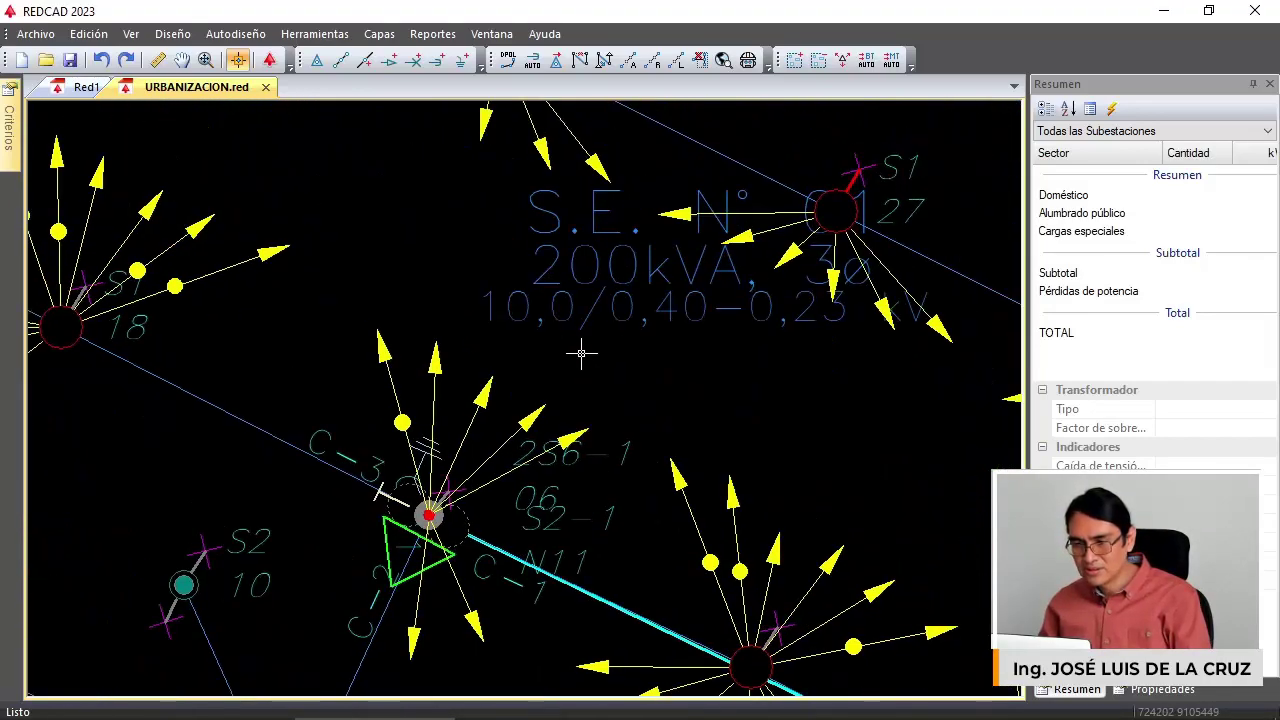
pyautogui.scroll(-2, 566, 293)
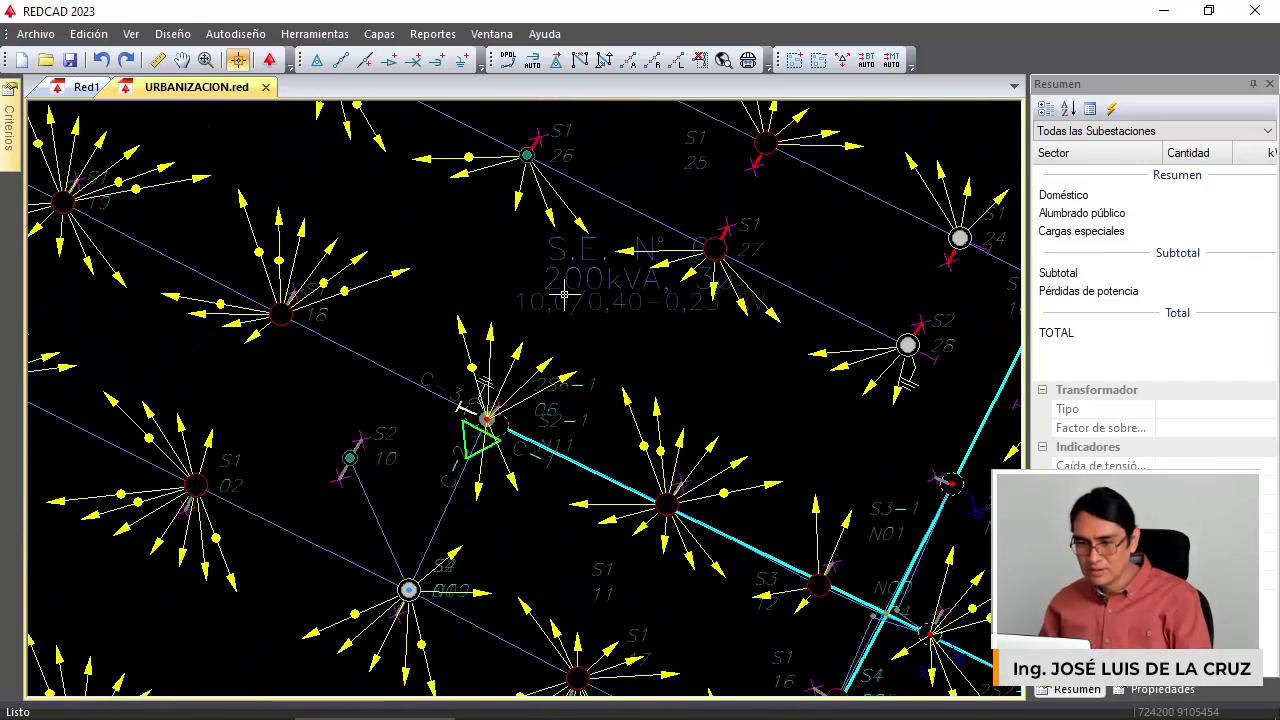
pyautogui.scroll(3, 657, 243)
pyautogui.scroll(-1, 714, 285)
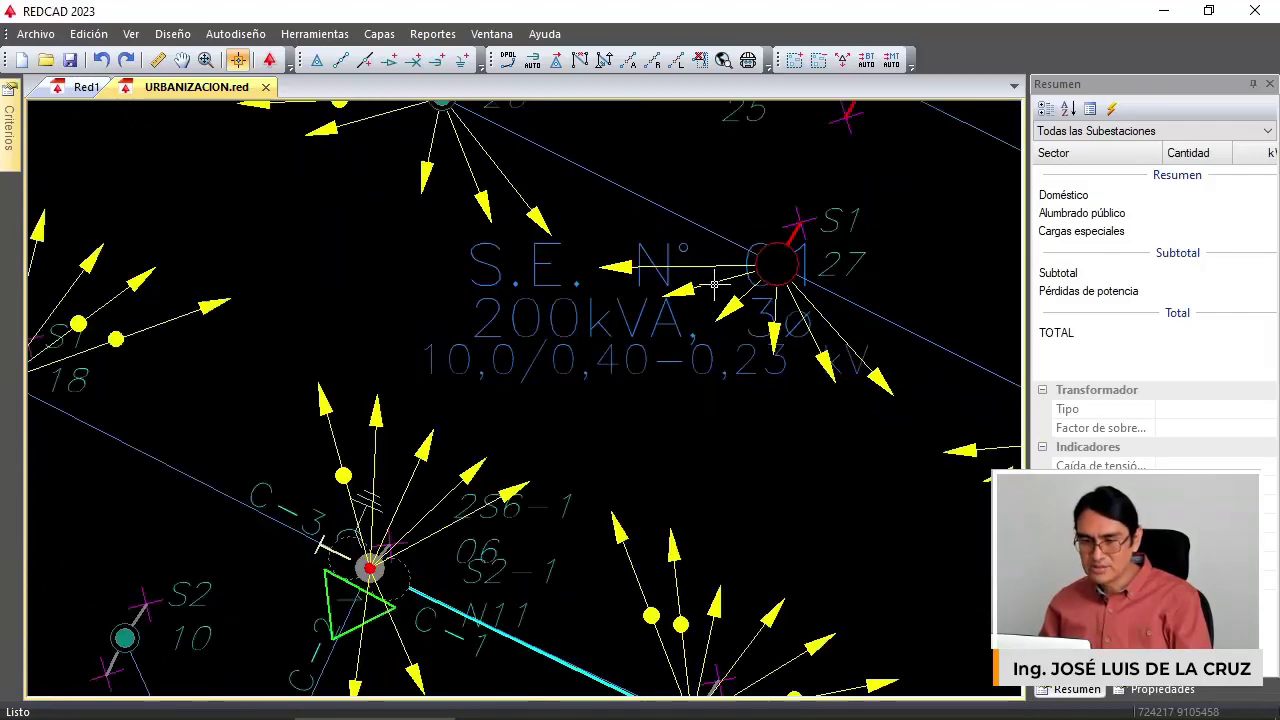
pyautogui.scroll(-1, 714, 285)
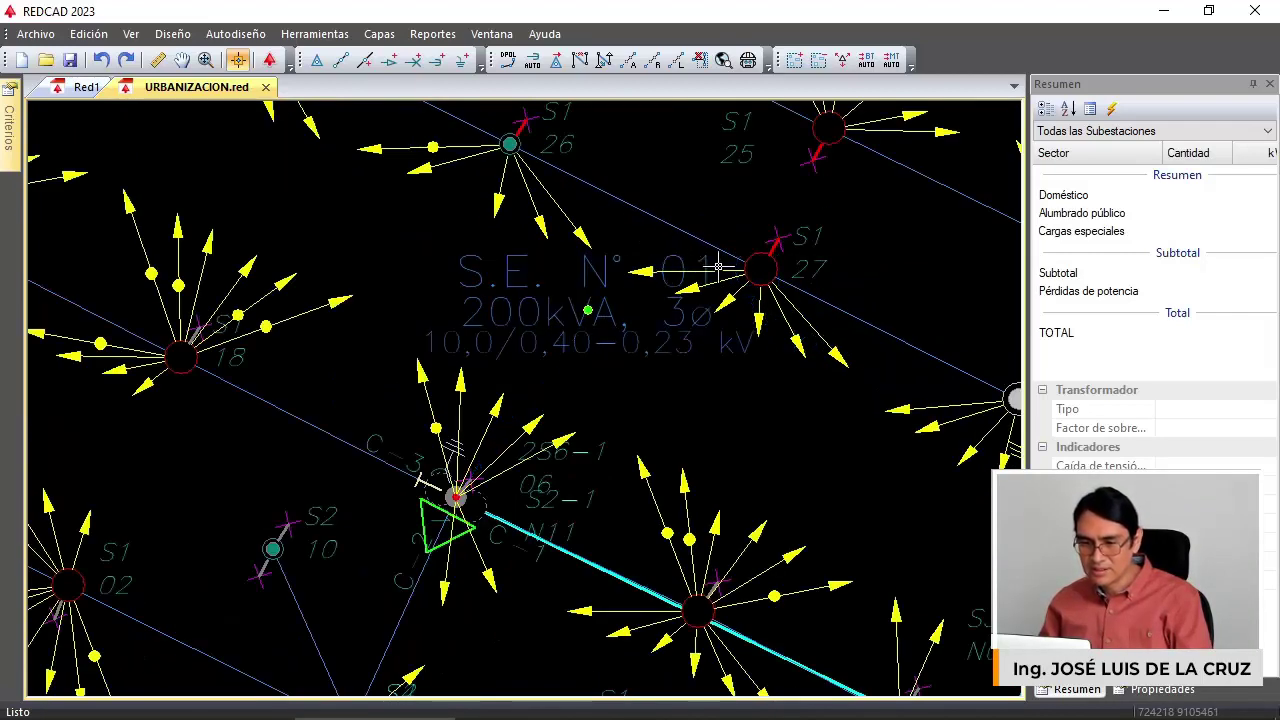
pyautogui.scroll(-3, 508, 222)
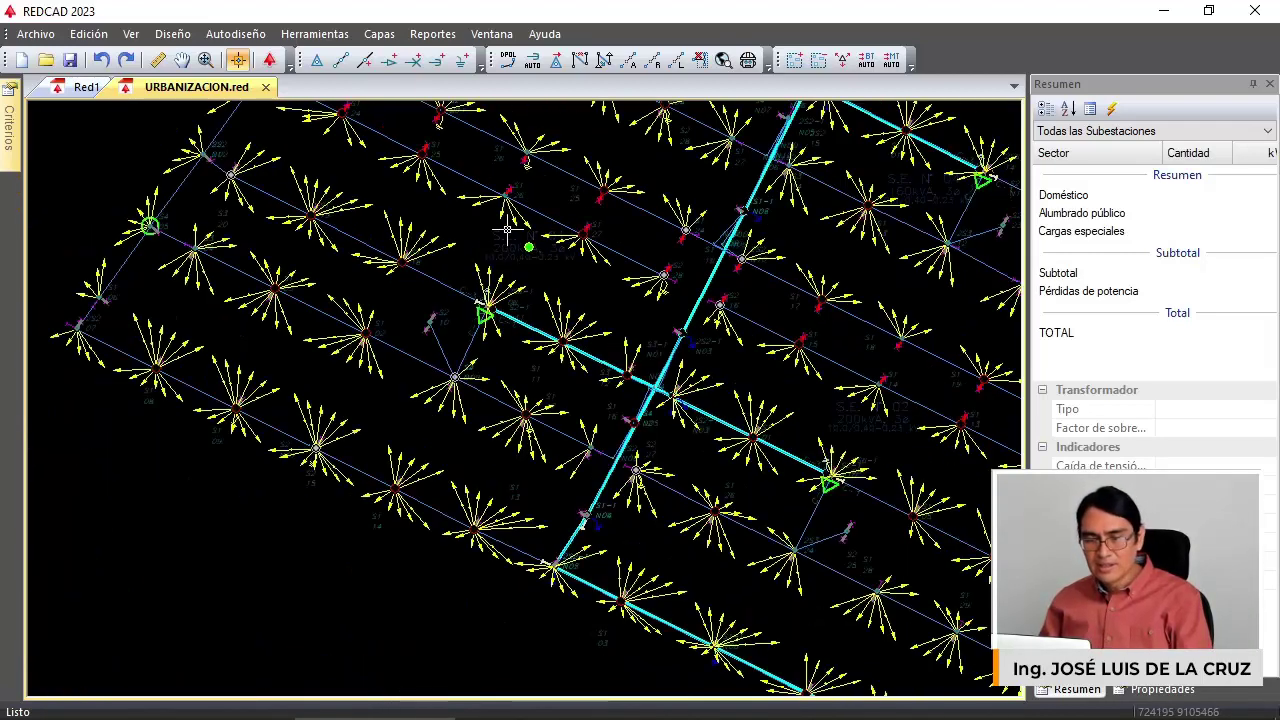
pyautogui.moveTo(663, 400); pyautogui.dragTo(445, 375, button='middle')
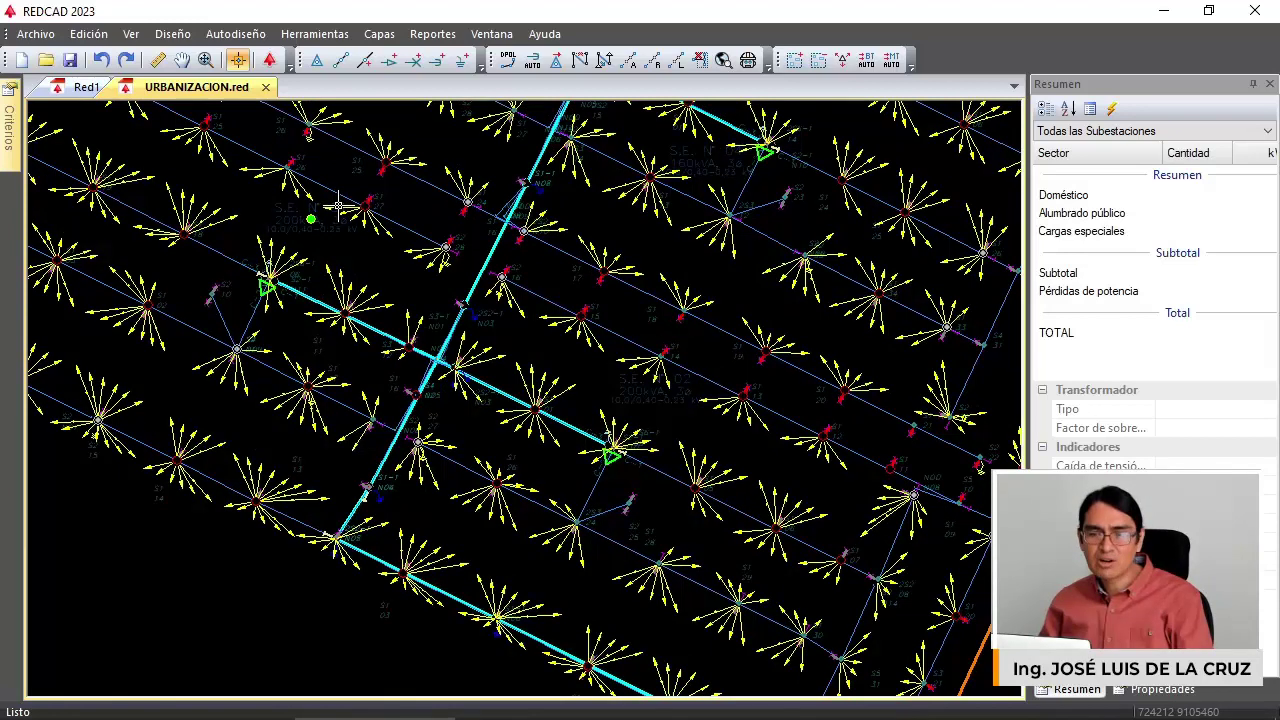
# Search the network by Nombre de acometida for the service connection named Escuela and view it up close.
pyautogui.click(88, 33)
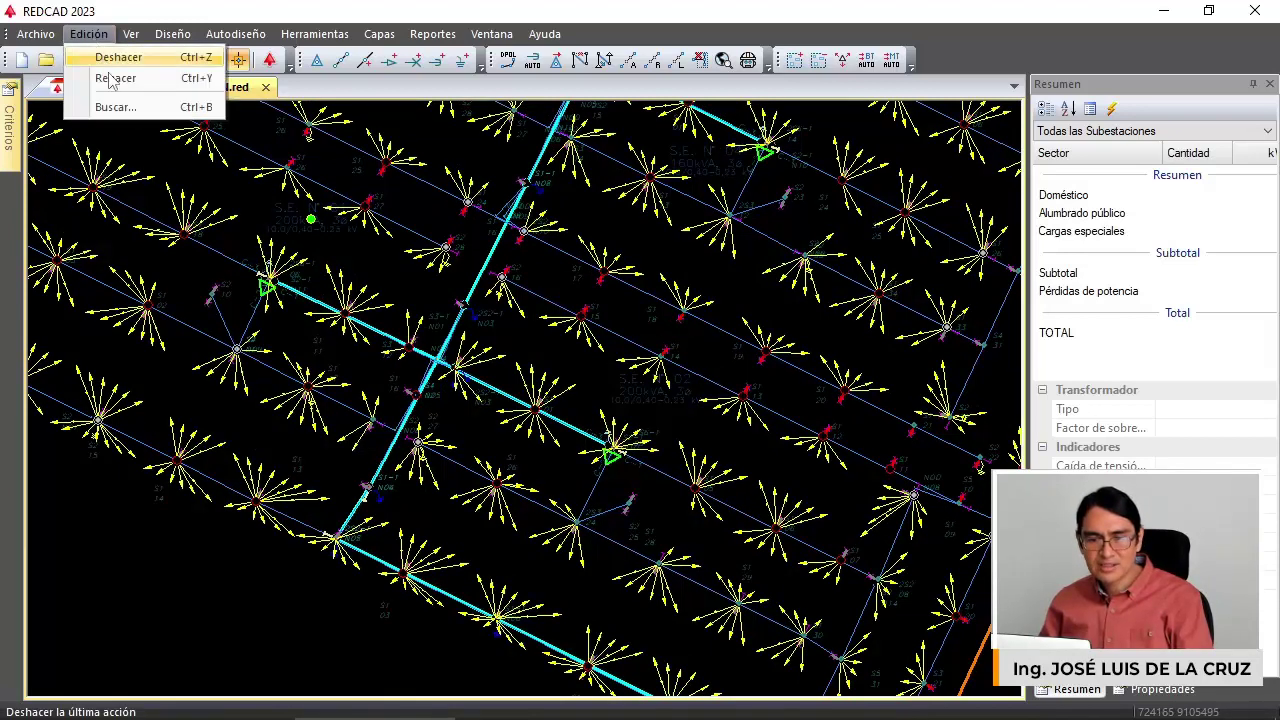
pyautogui.click(116, 107)
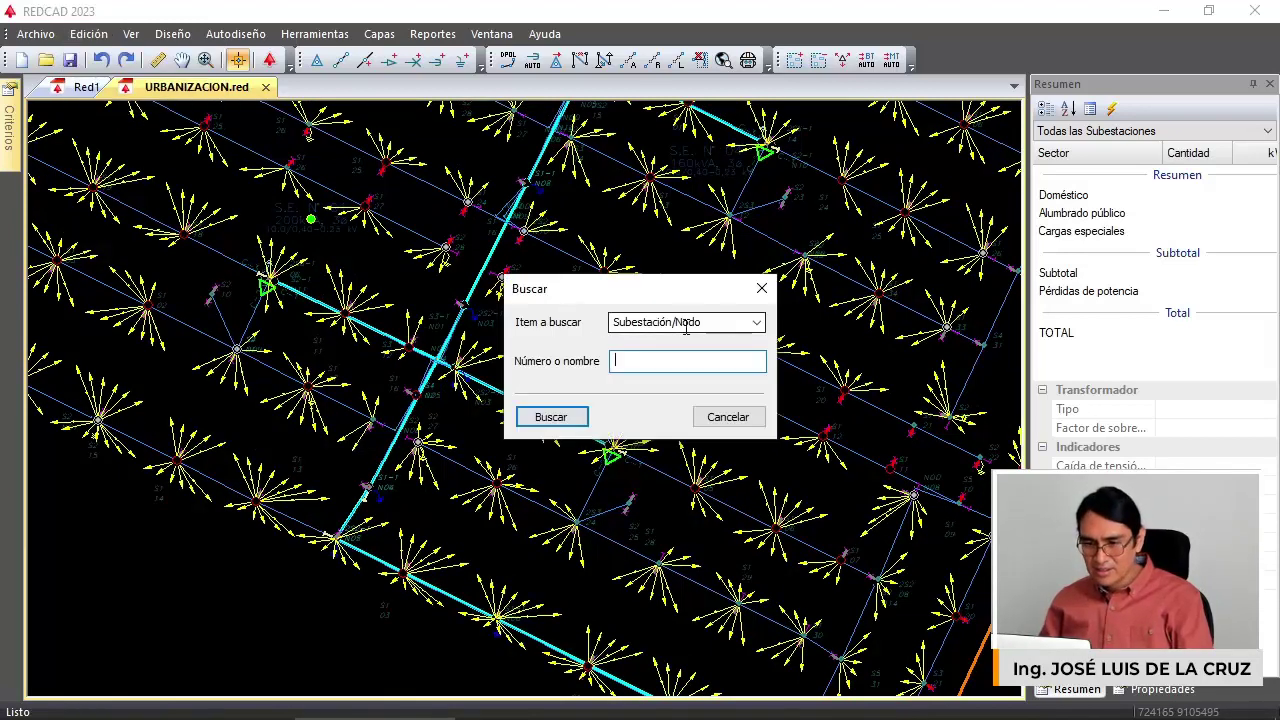
pyautogui.click(753, 326)
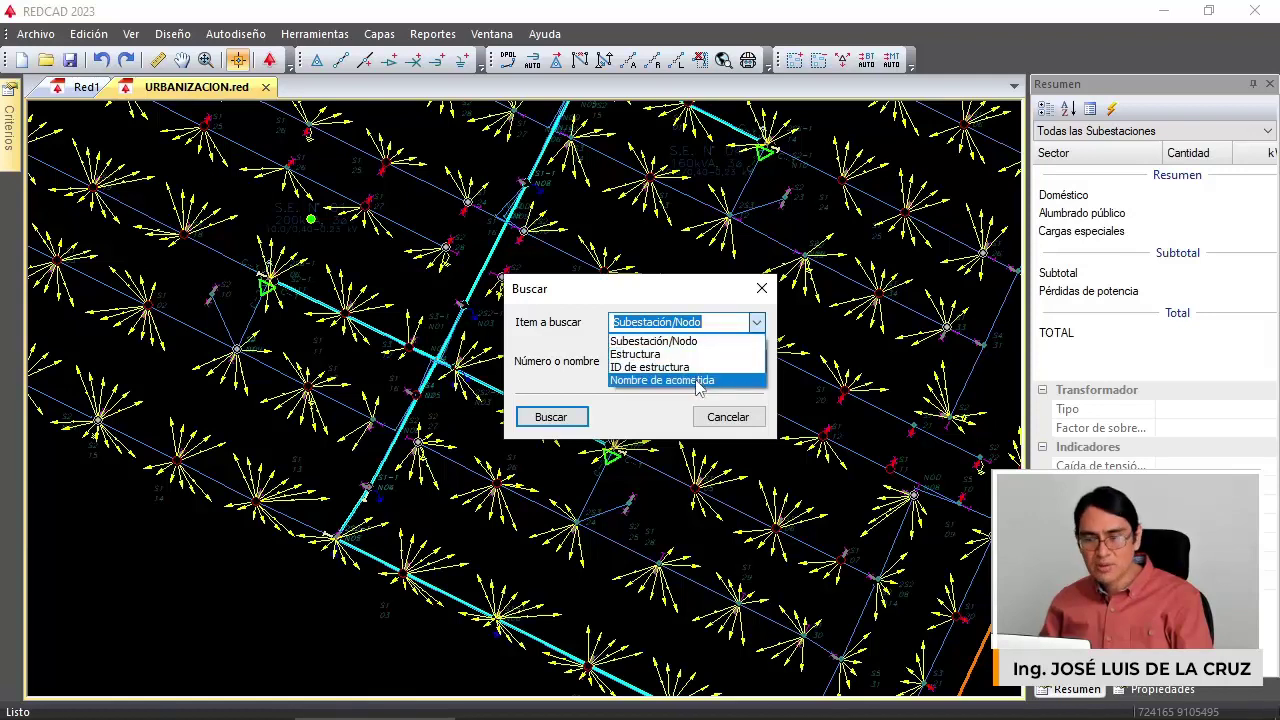
pyautogui.click(697, 381)
pyautogui.click(685, 360)
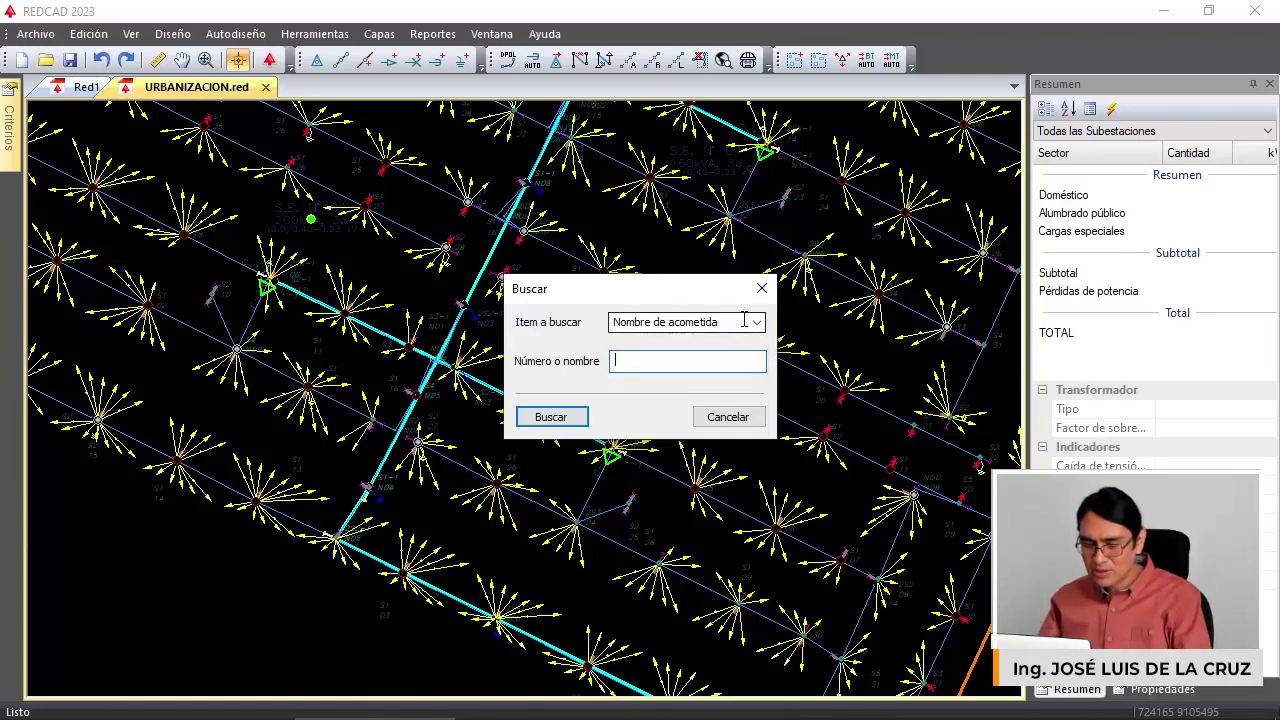
pyautogui.write('Escuel')
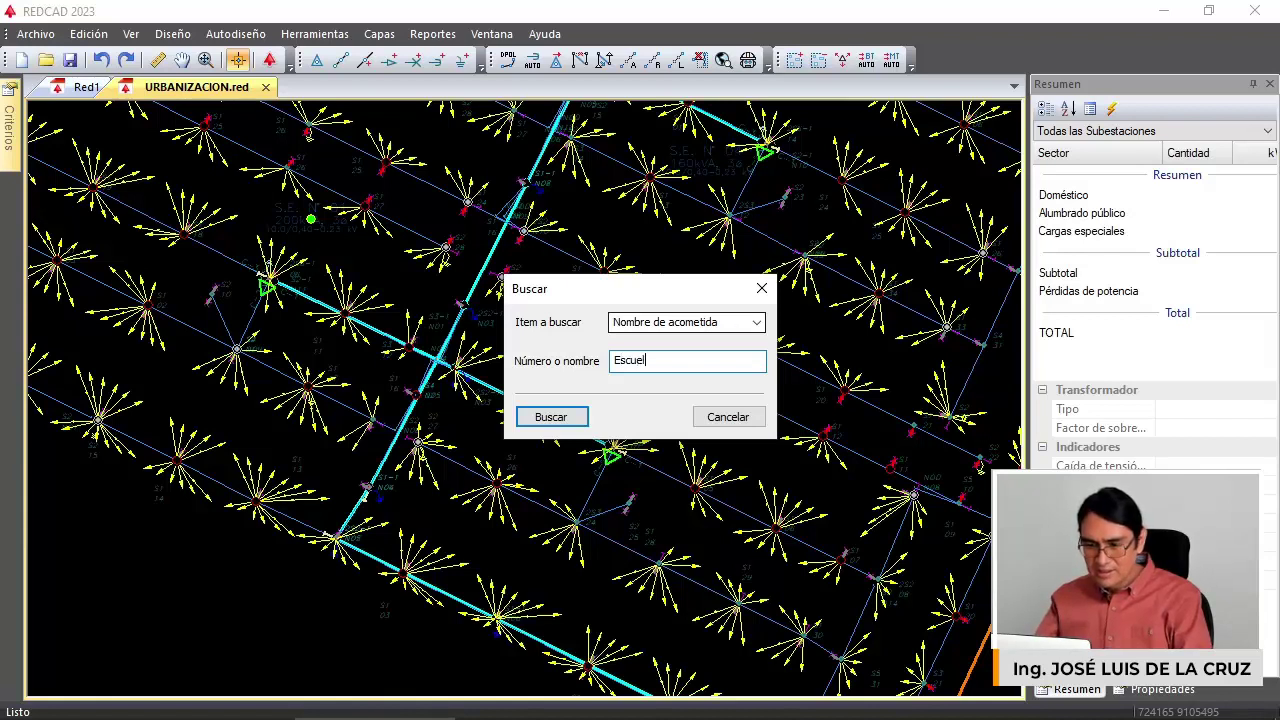
pyautogui.write('a')
pyautogui.moveTo(660, 360); pyautogui.dragTo(576, 370)
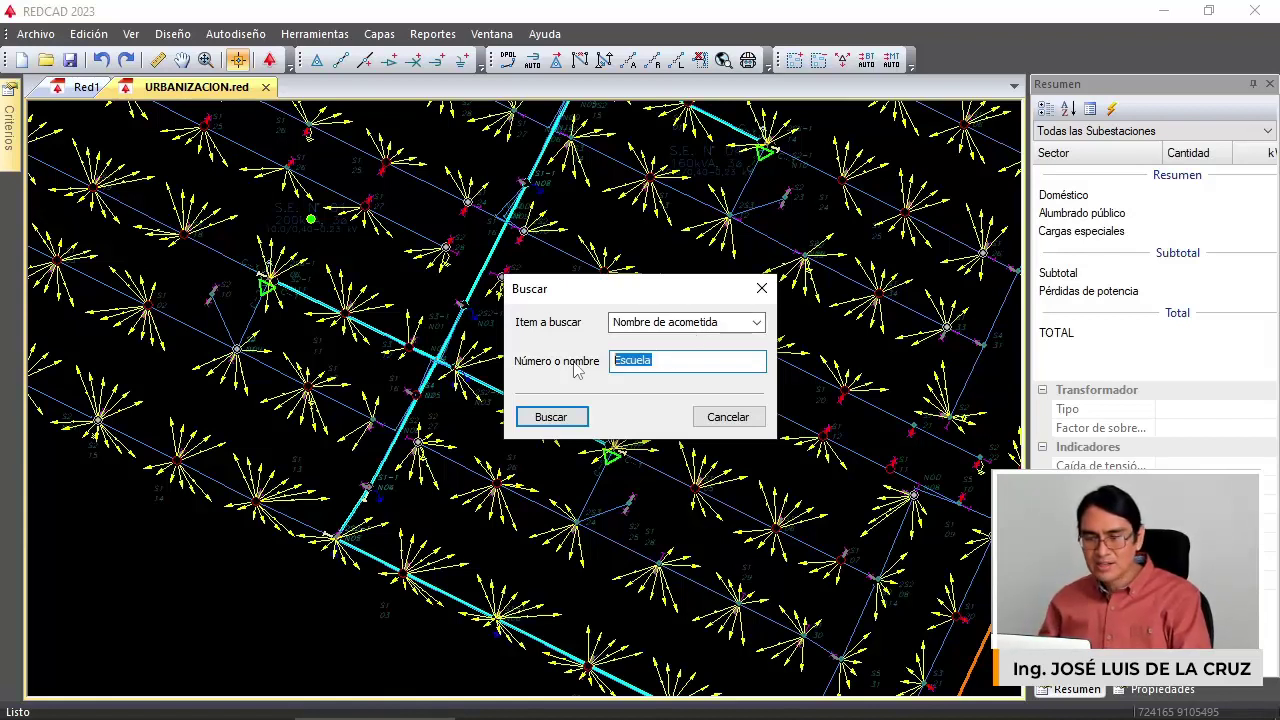
pyautogui.click(752, 322)
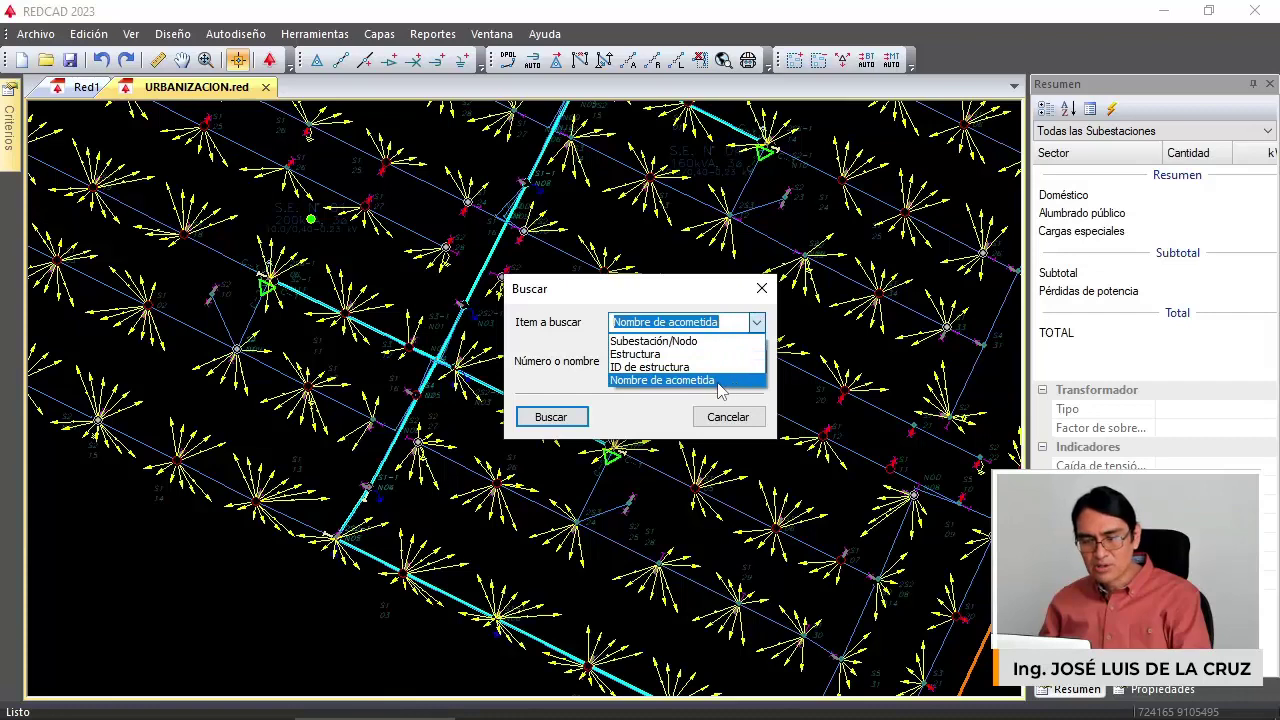
pyautogui.click(686, 395)
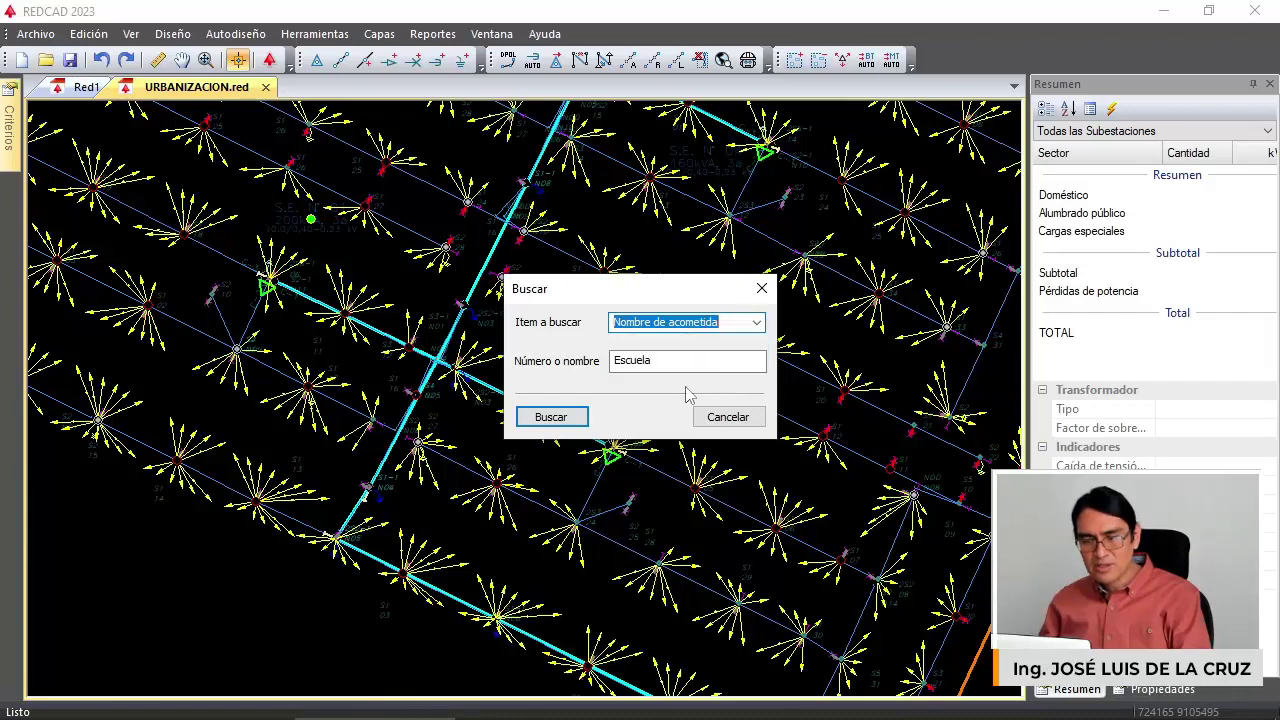
pyautogui.click(550, 417)
pyautogui.scroll(3, 540, 418)
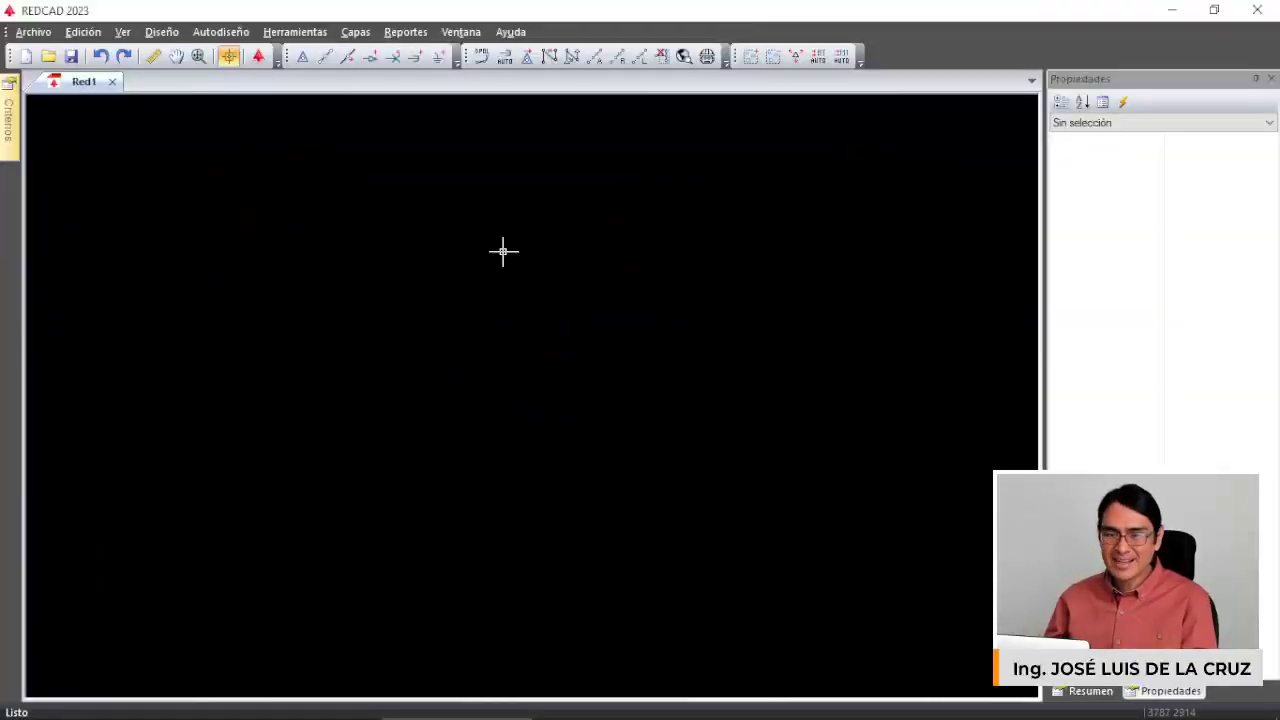
# Open the recent file Red Rural.red and display its Caída de Tensión layer.
pyautogui.click(33, 31)
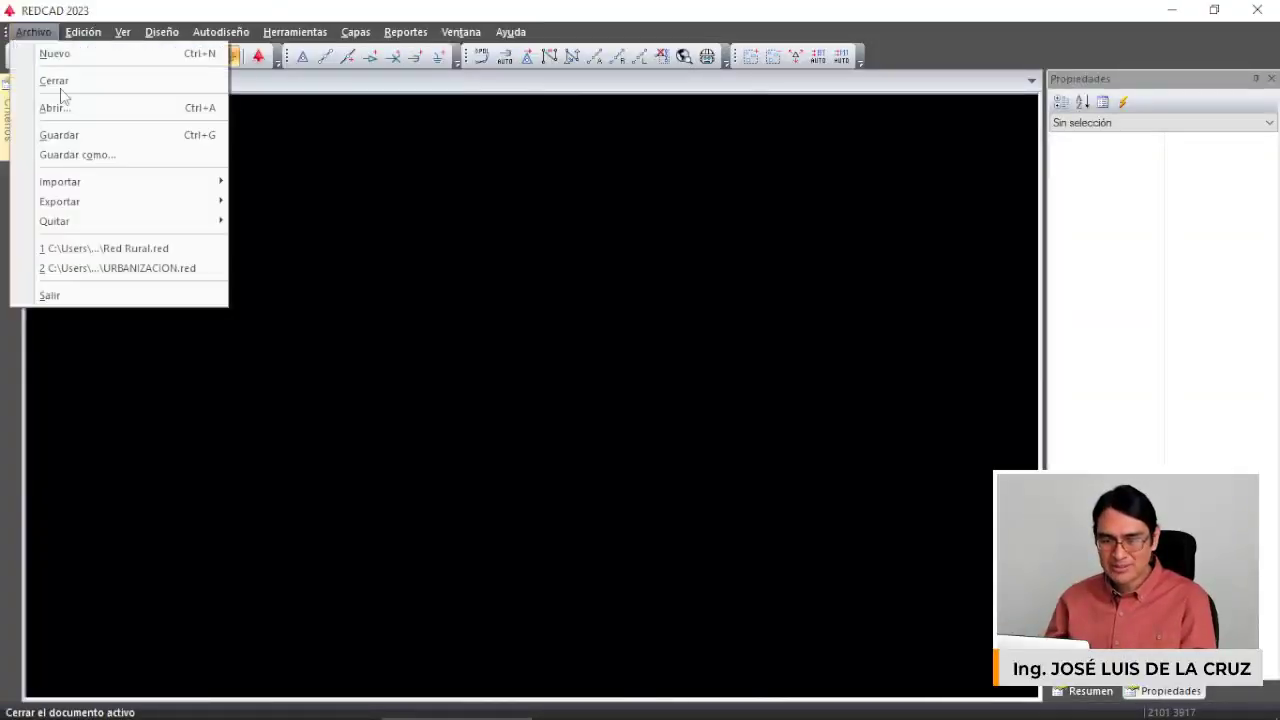
pyautogui.click(160, 249)
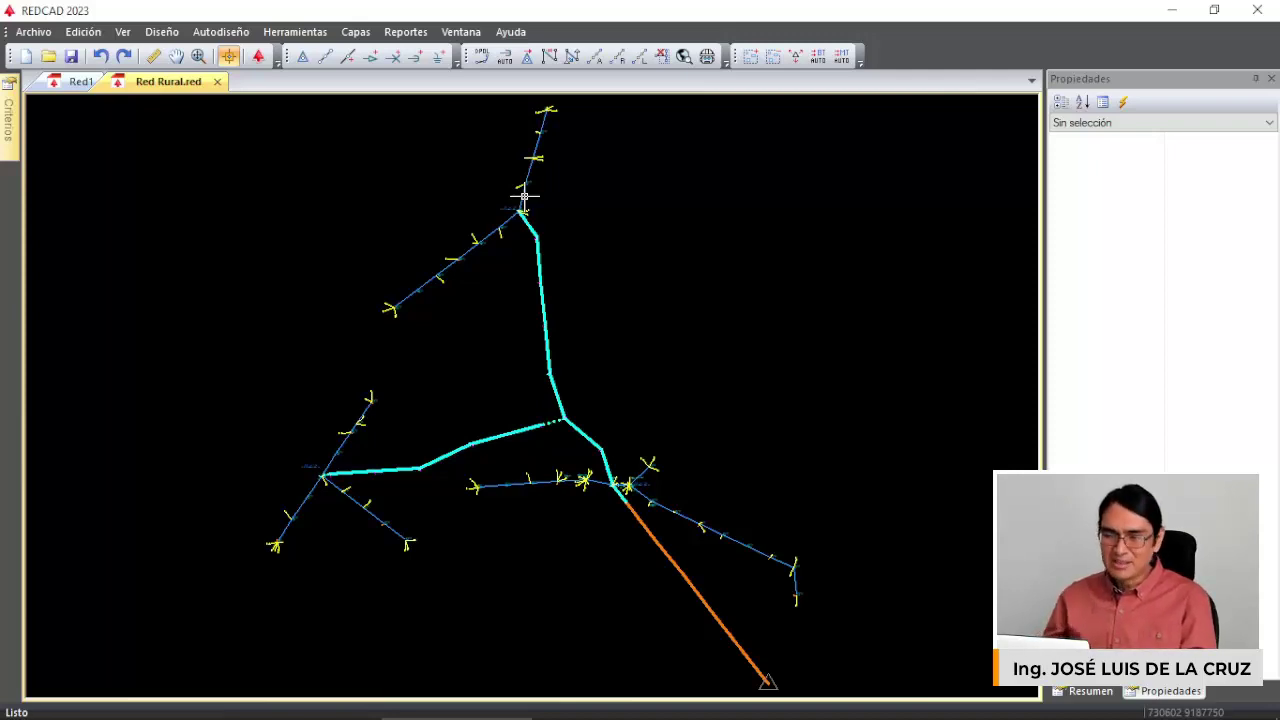
pyautogui.click(356, 32)
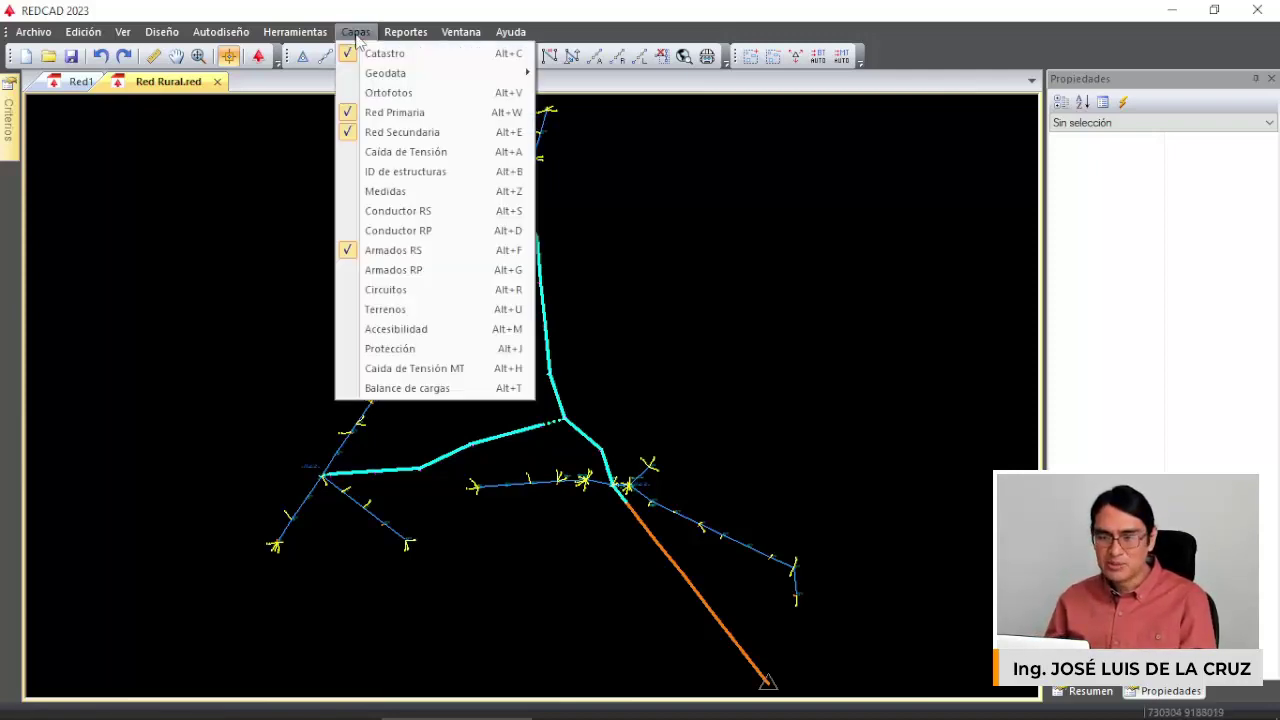
pyautogui.click(406, 154)
# Examine the public lighting (AP) and service voltage drop labels at the end node of the uppermost branch.
pyautogui.moveTo(500, 157); pyautogui.dragTo(497, 191, button='middle')
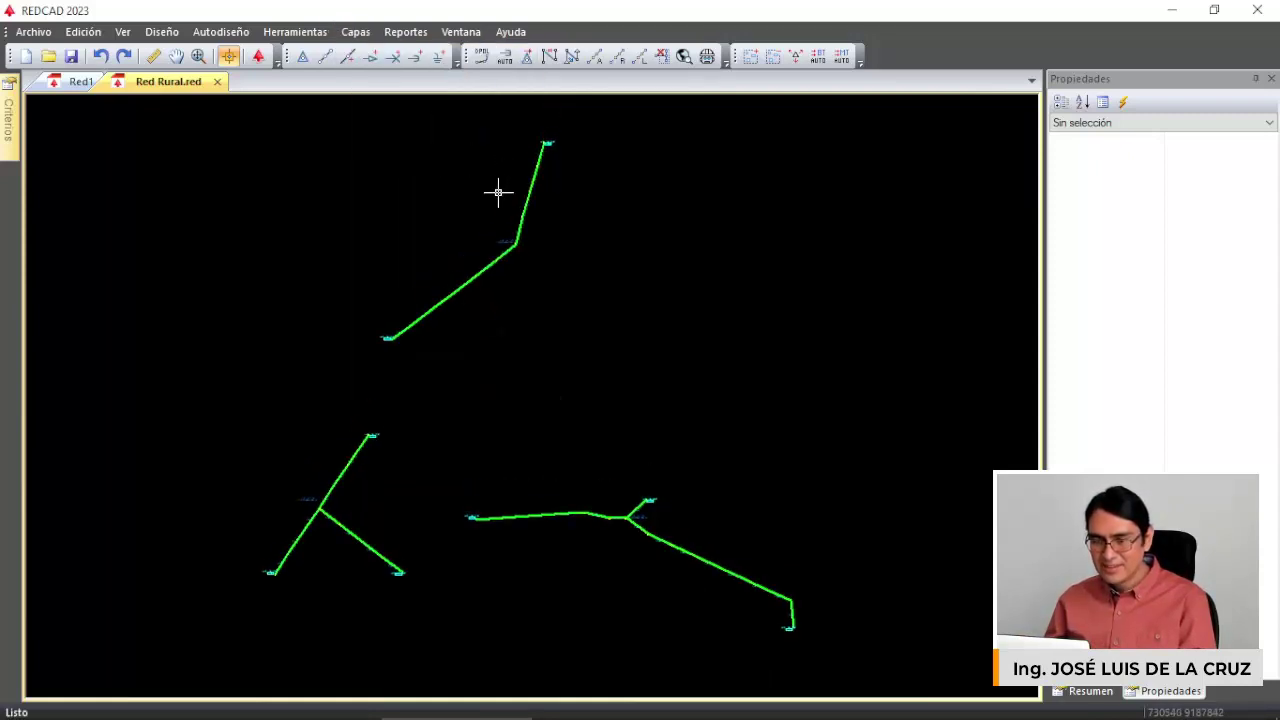
pyautogui.scroll(3, 541, 141)
pyautogui.scroll(3, 542, 140)
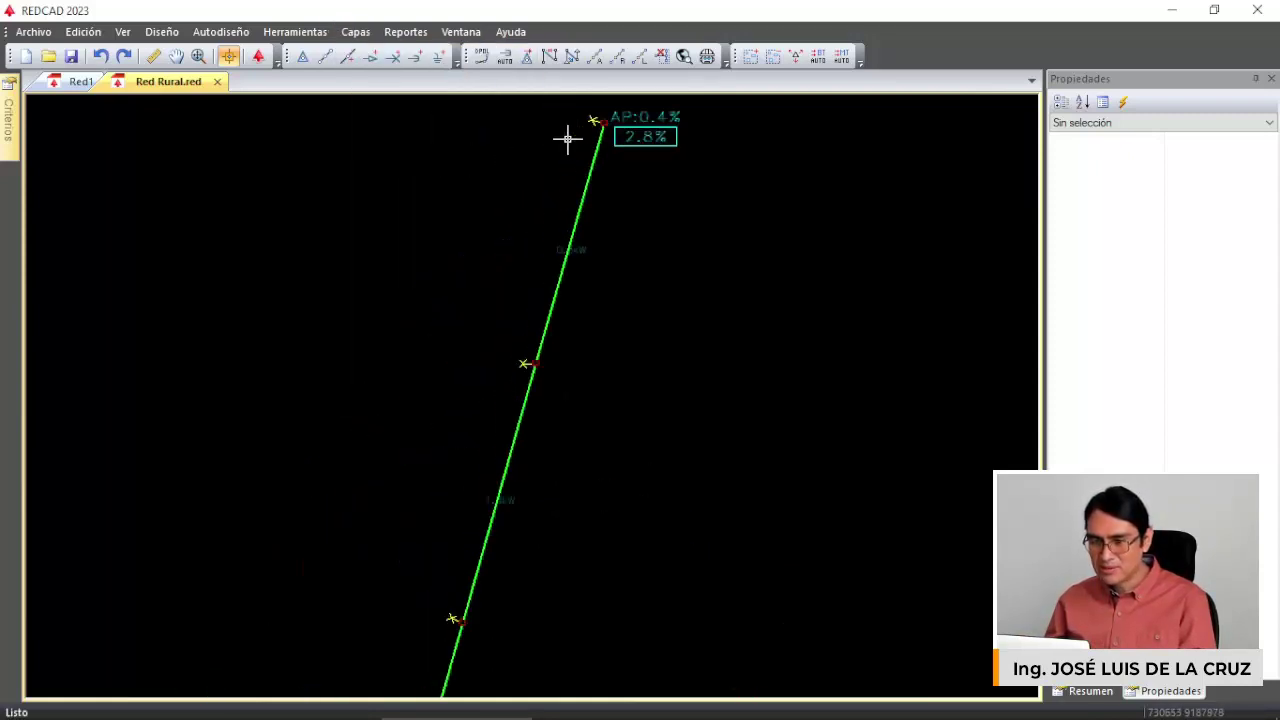
pyautogui.moveTo(592, 214); pyautogui.dragTo(567, 323, button='middle')
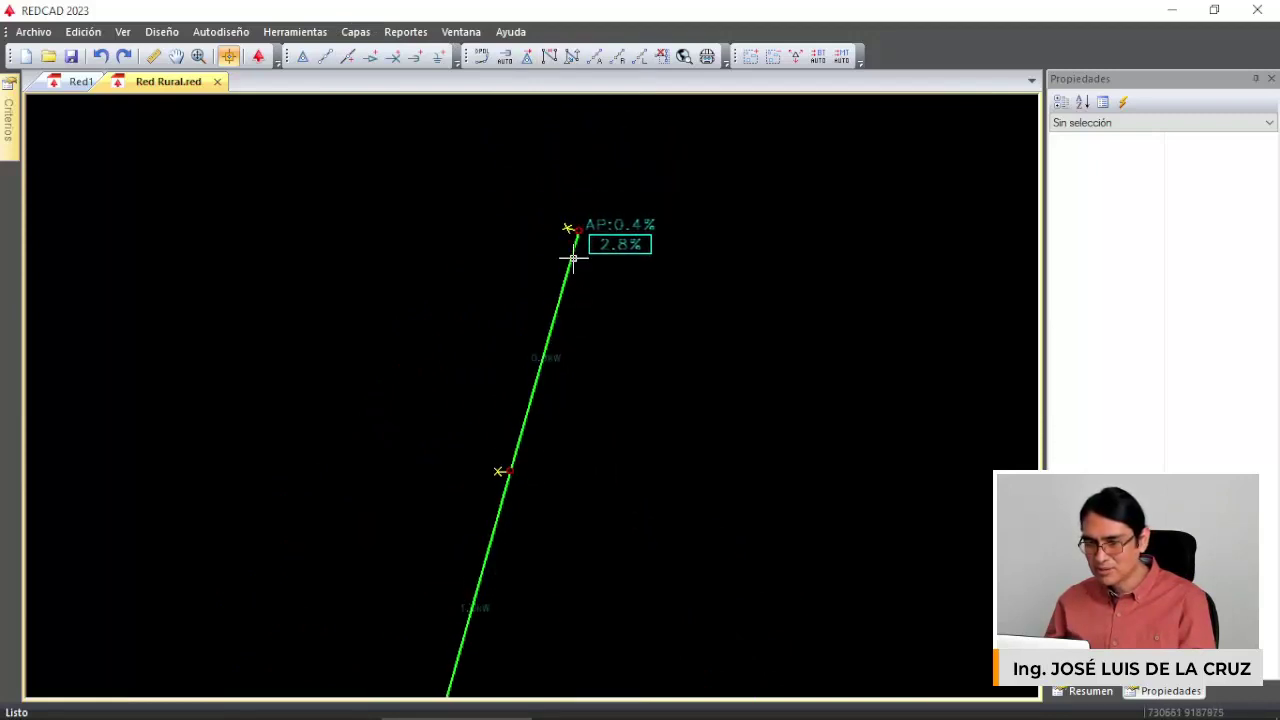
pyautogui.scroll(3, 572, 260)
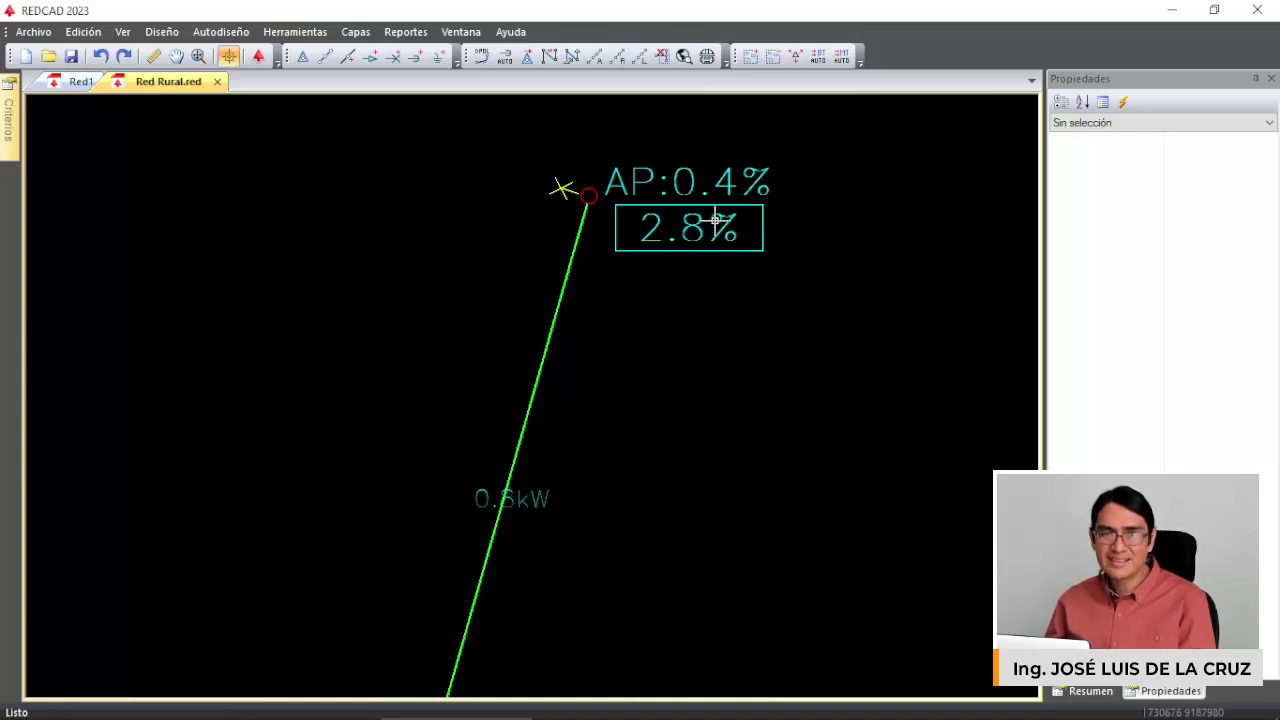
pyautogui.scroll(-1, 716, 219)
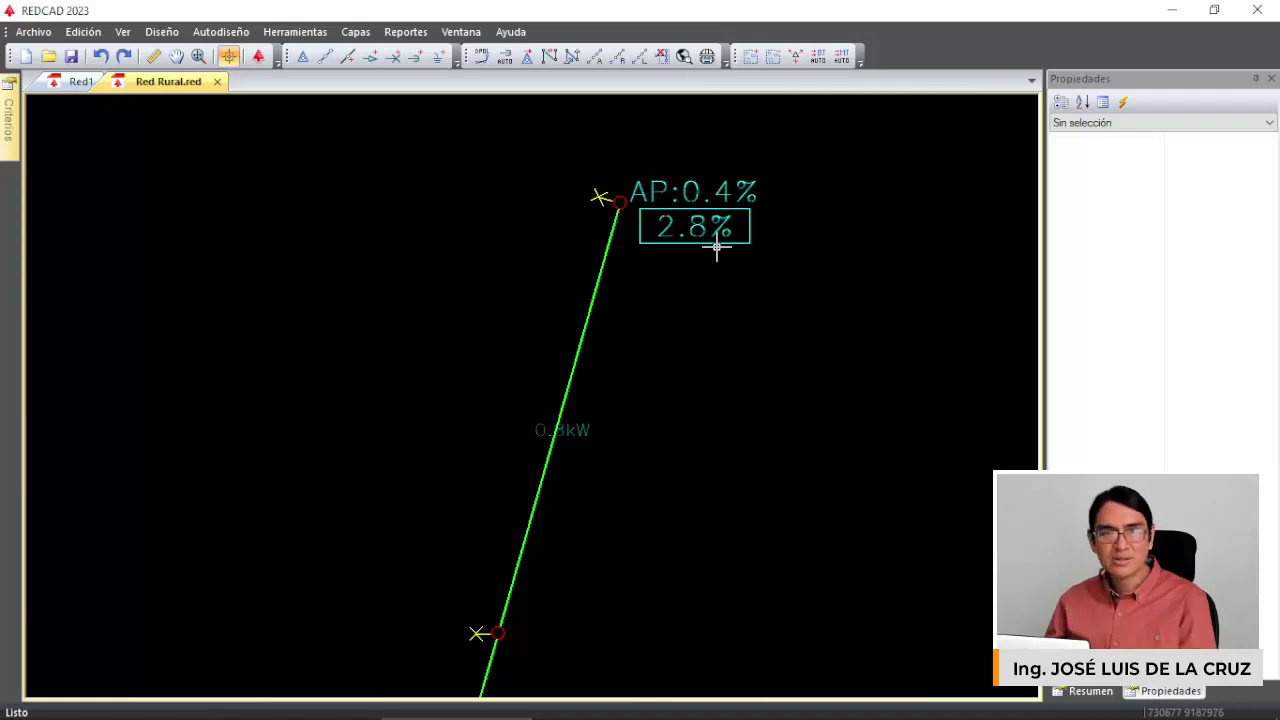
# Display the Conductor RS layer and view the conductor code on the spans around node 03.
pyautogui.click(356, 32)
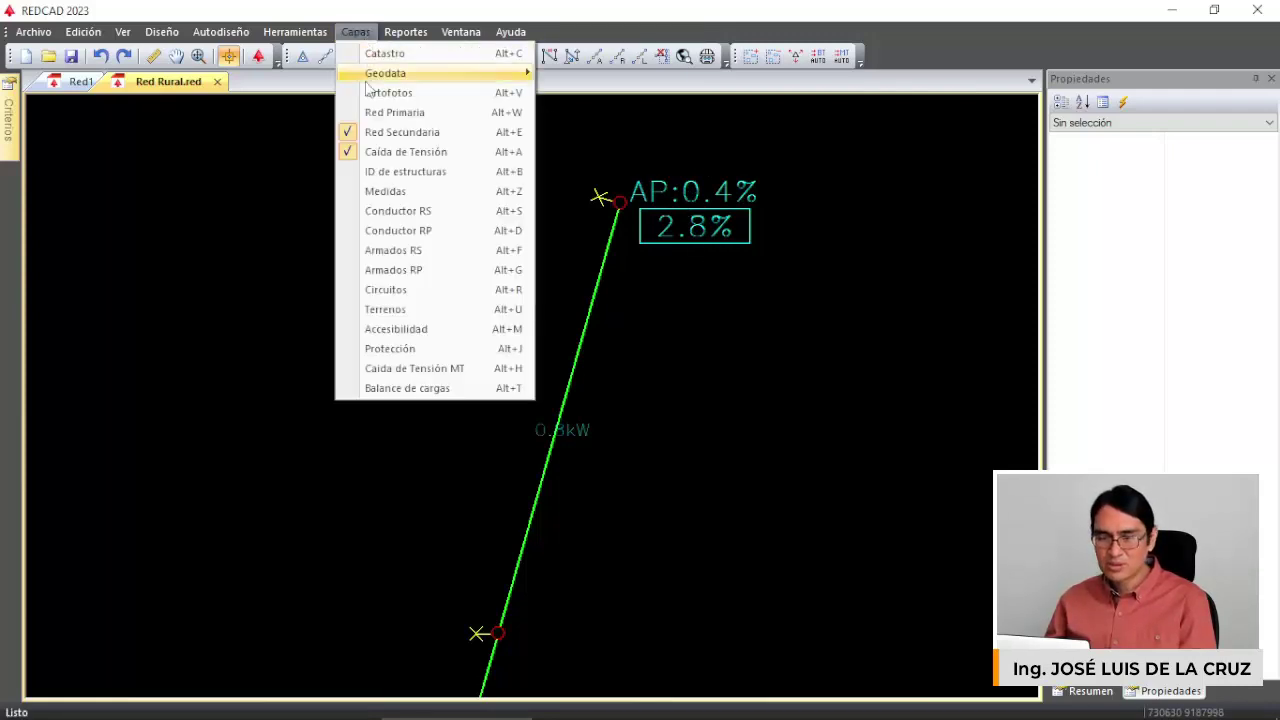
pyautogui.click(417, 217)
pyautogui.scroll(-2, 572, 222)
pyautogui.moveTo(536, 380); pyautogui.dragTo(554, 299, button='middle')
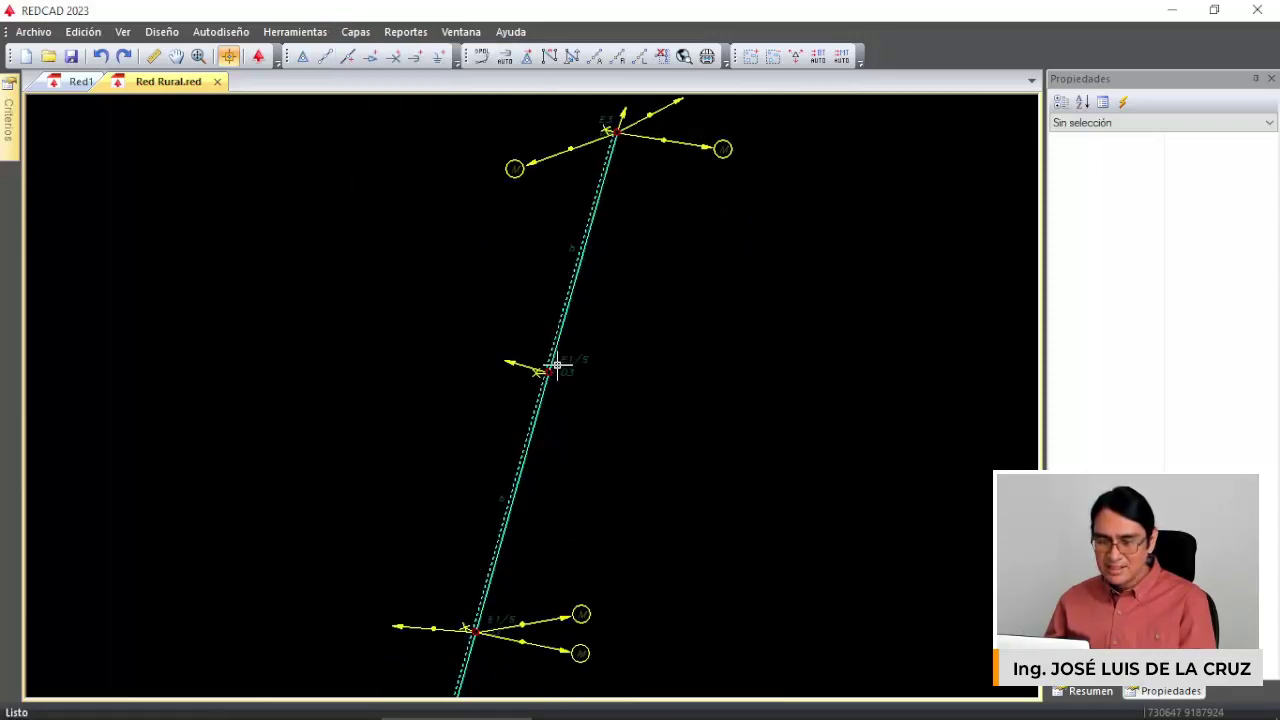
pyautogui.scroll(3, 514, 491)
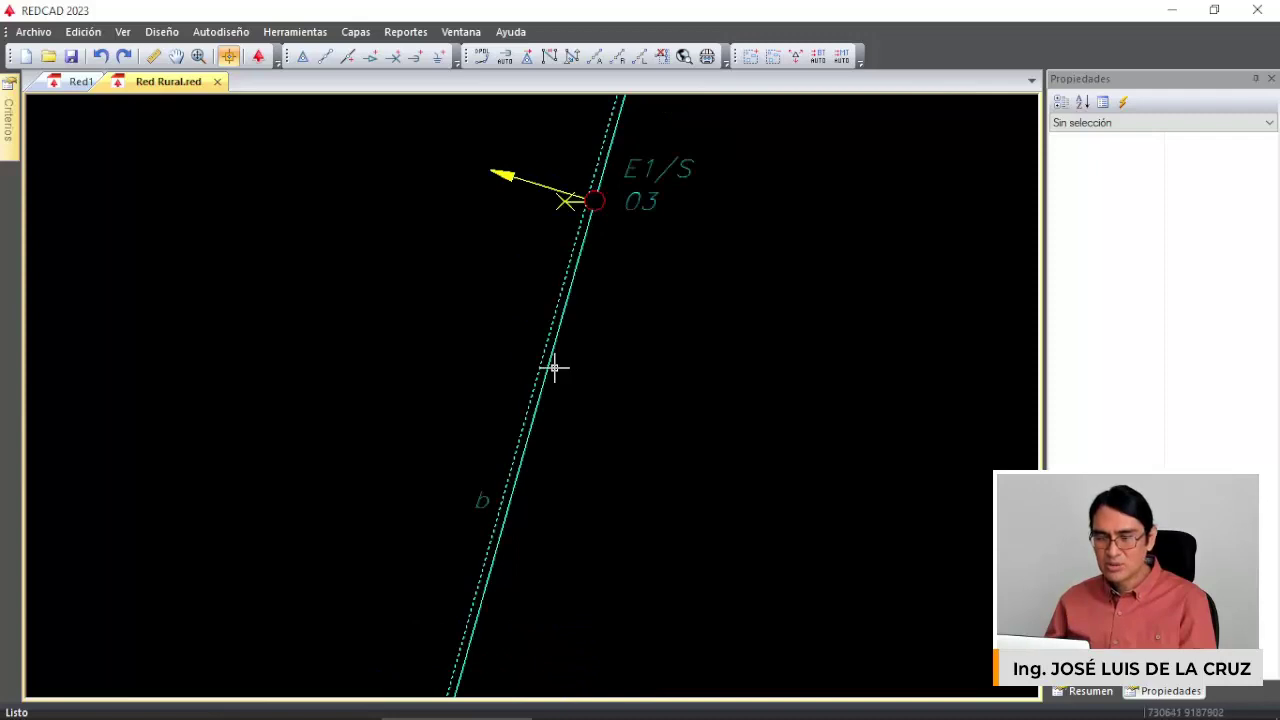
pyautogui.scroll(-3, 565, 300)
pyautogui.scroll(3, 590, 195)
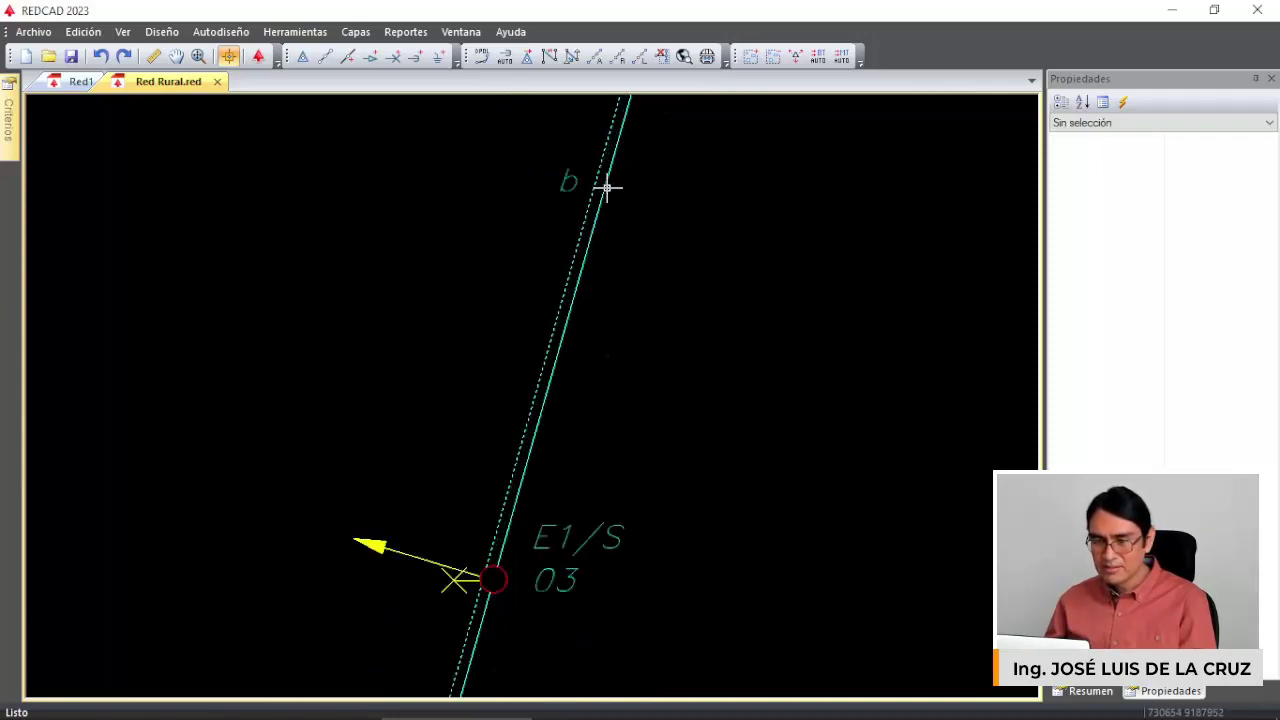
# Check the low-voltage conductor type of the span above node 03 and clear the selection.
pyautogui.click(607, 187)
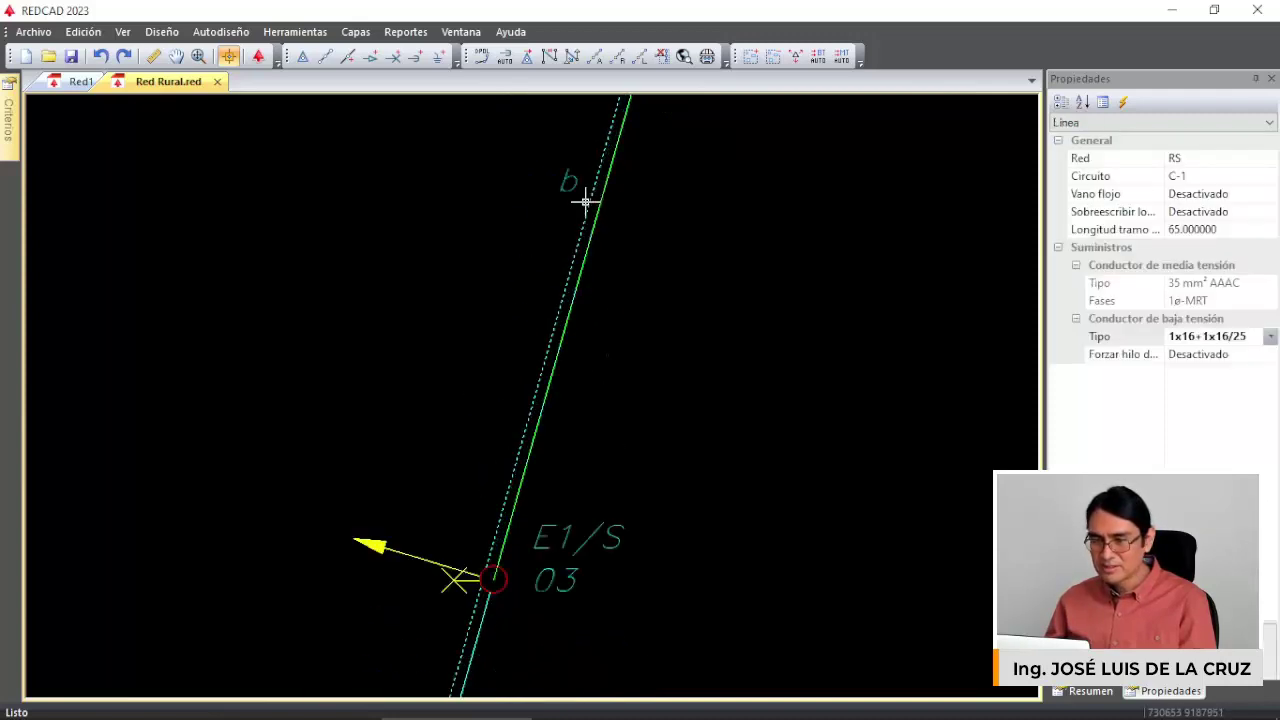
pyautogui.click(1248, 337)
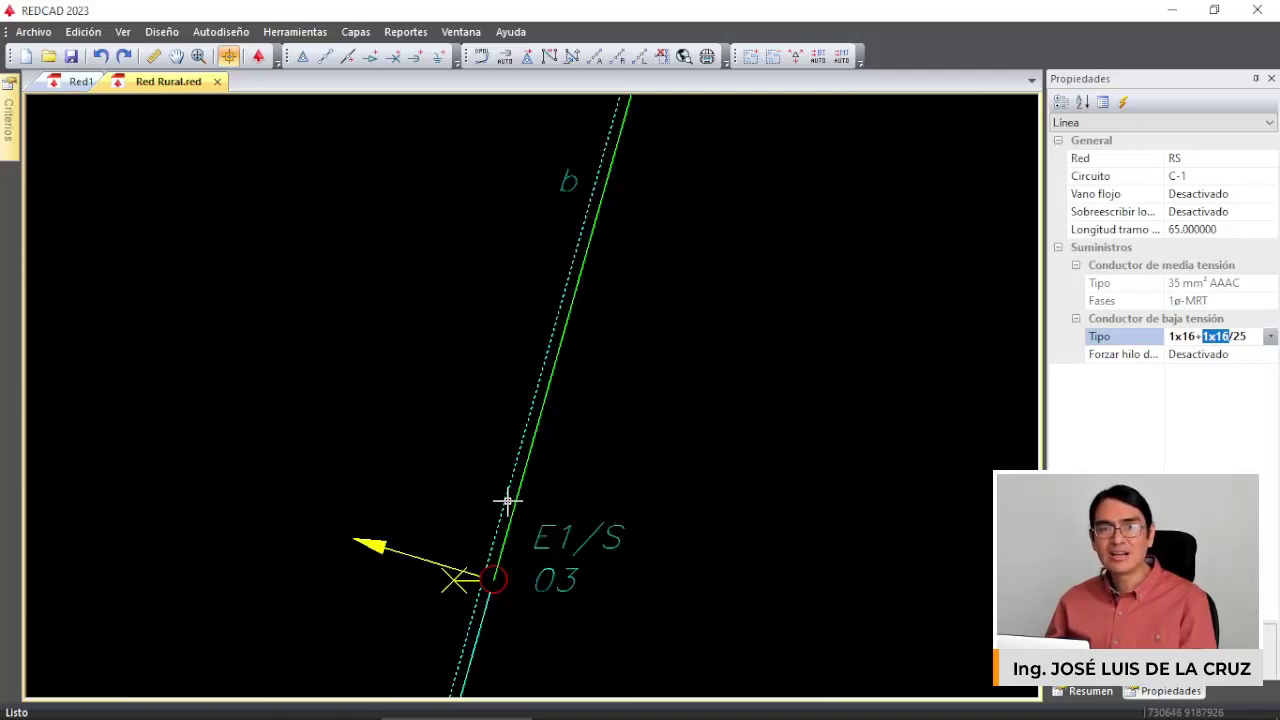
pyautogui.press('Escape')
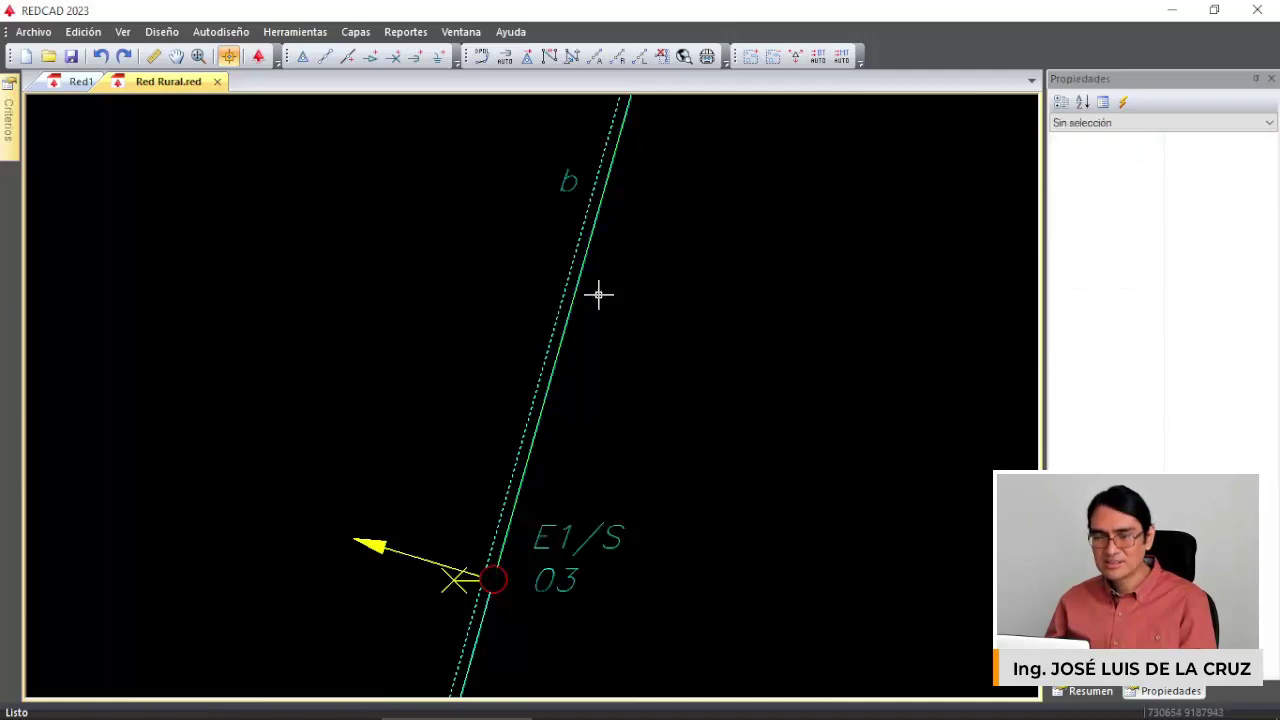
pyautogui.click(33, 31)
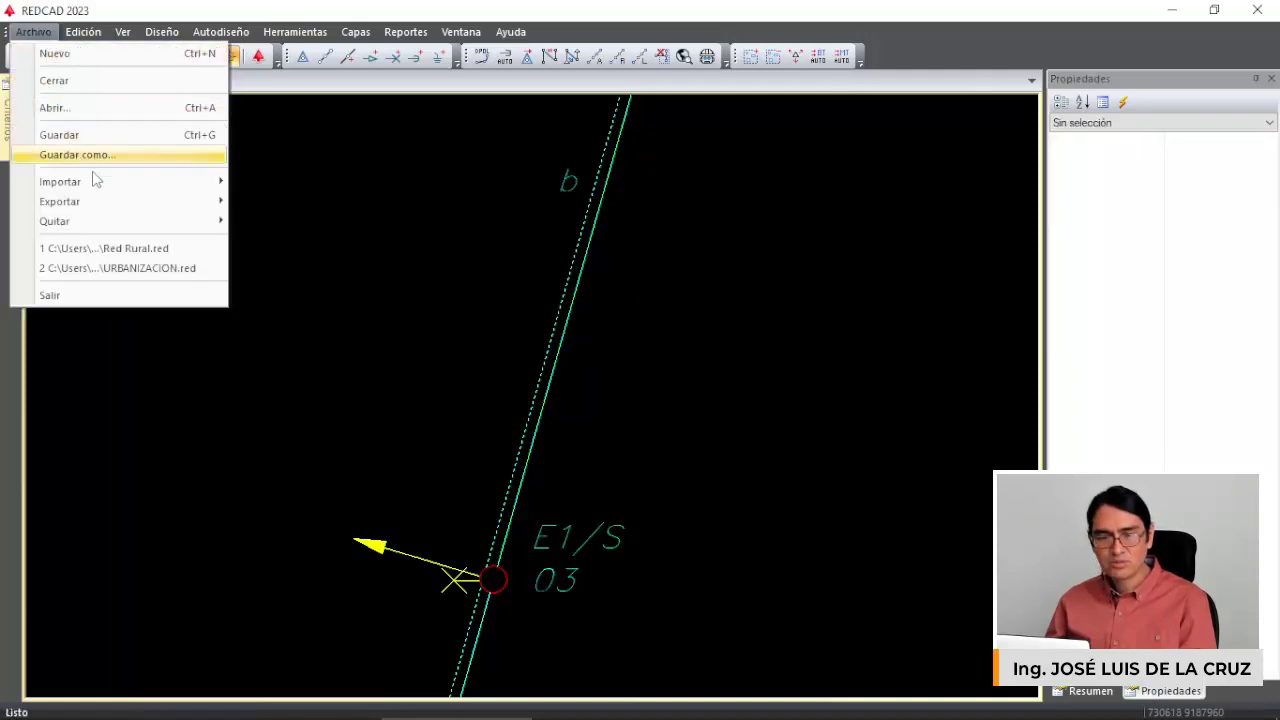
pyautogui.moveTo(134, 205)
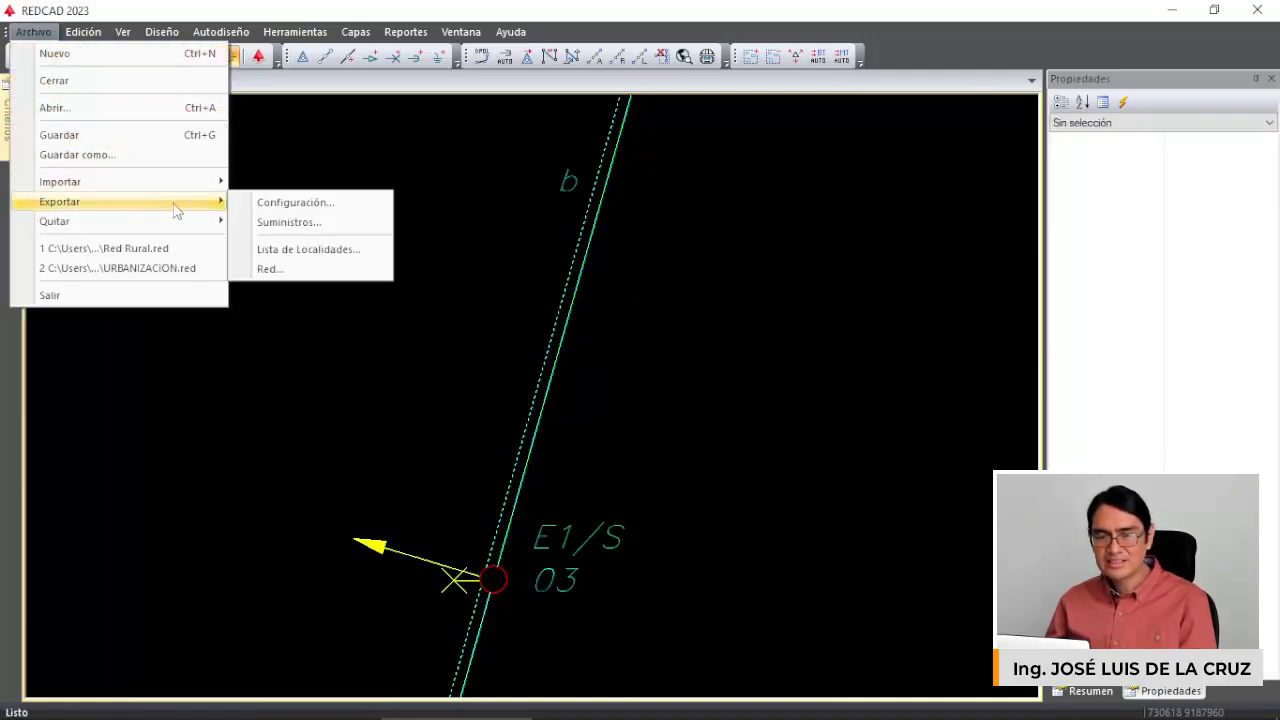
pyautogui.click(290, 222)
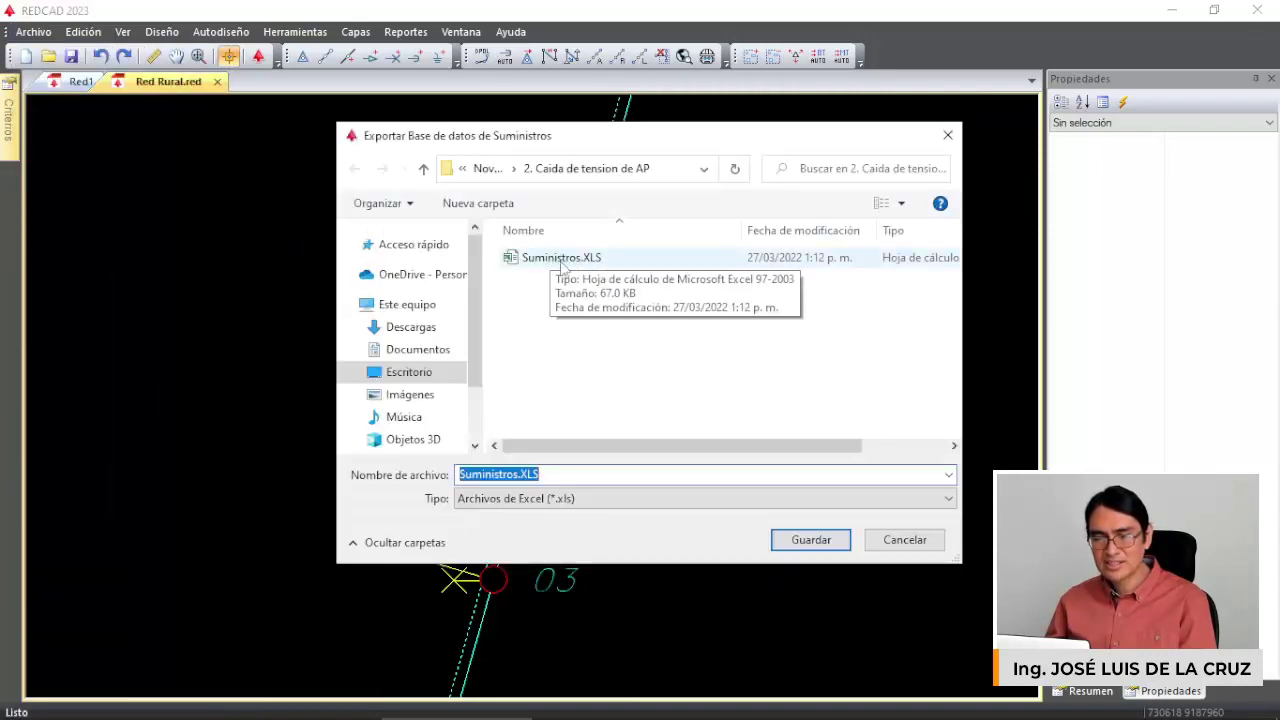
pyautogui.click(902, 539)
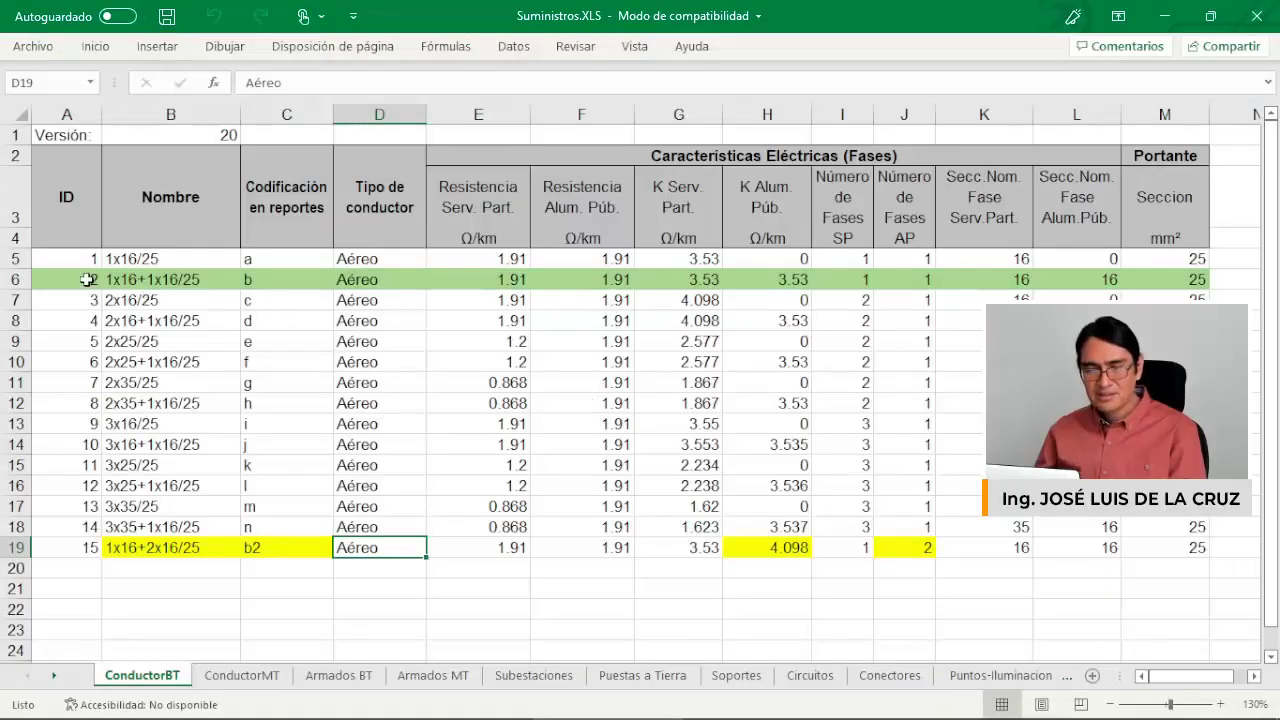
# In Excel, examine the ConductorBT rows of Suministros.XLS for conductors 1x16+1x16/25 and 1x16+2x16/25, including their names and report codes.
pyautogui.moveTo(89, 281); pyautogui.dragTo(1146, 285)
pyautogui.click(259, 283)
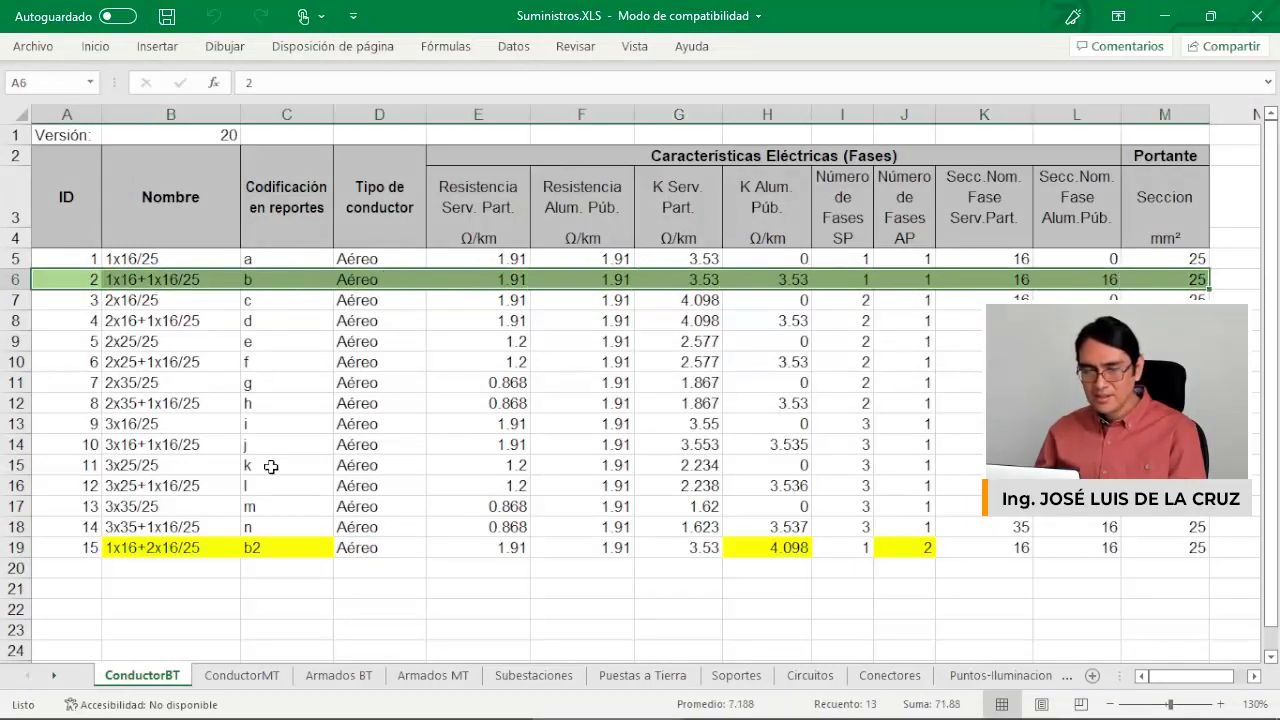
pyautogui.moveTo(100, 540); pyautogui.dragTo(380, 547)
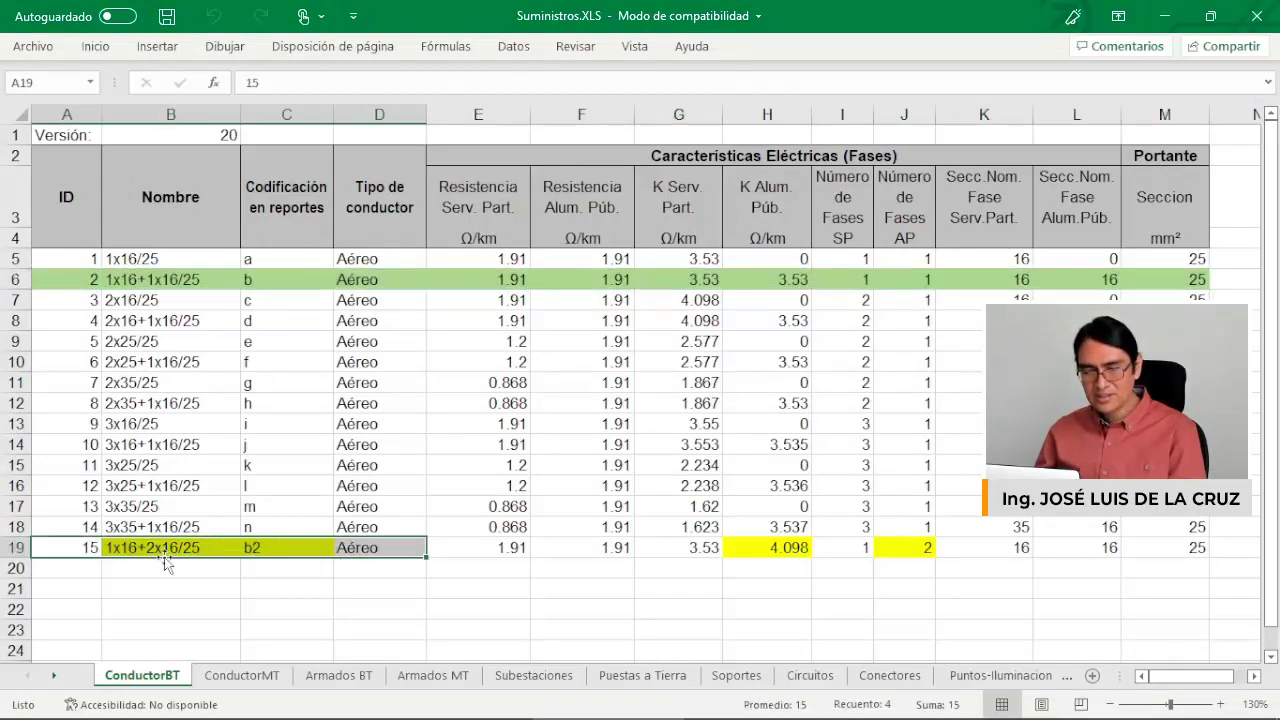
pyautogui.click(82, 547)
pyautogui.moveTo(120, 547); pyautogui.dragTo(242, 548)
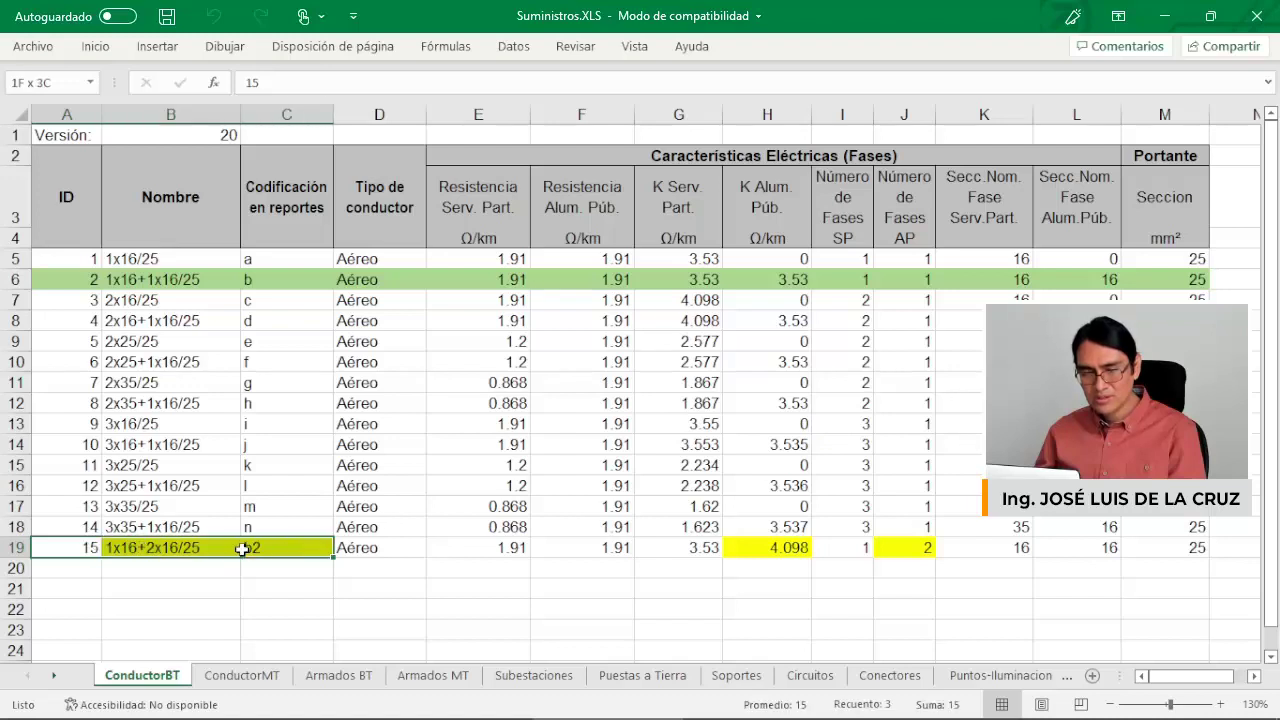
pyautogui.click(178, 547)
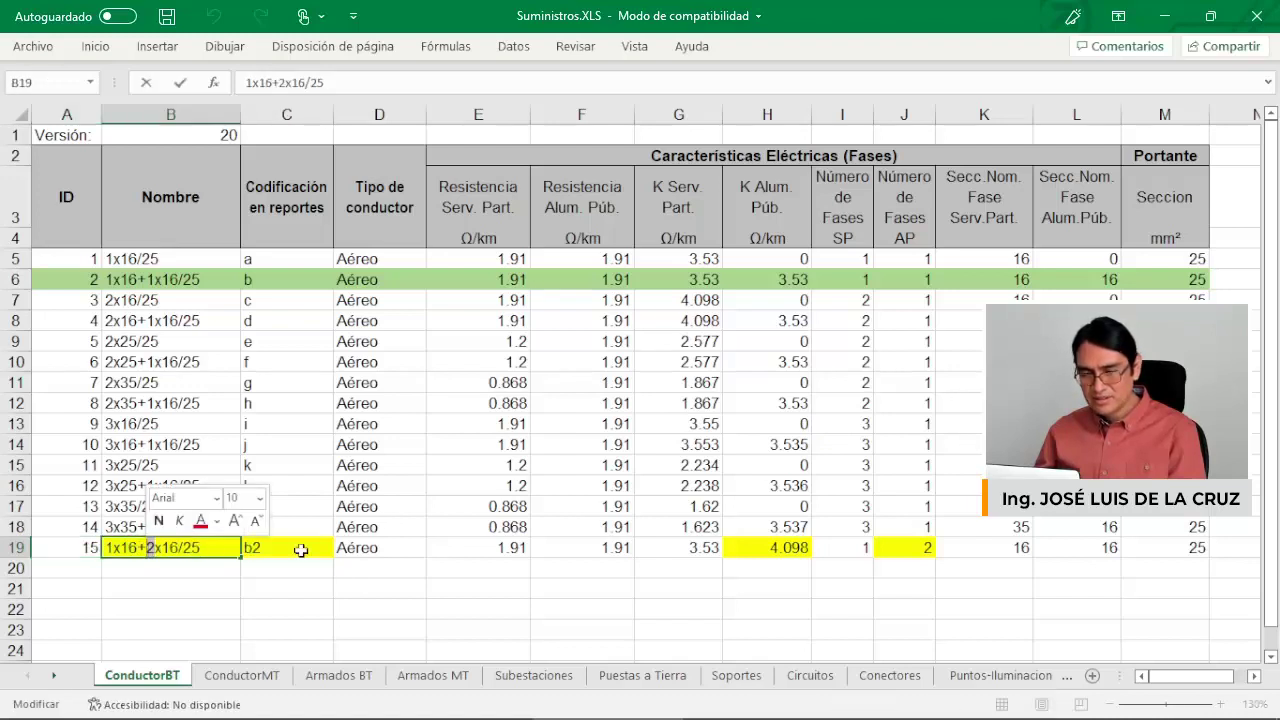
# Compare the Número de Fases AP of conductors 1x16+2x16/25 and 1x16+1x16/25, and check the former's K Alum. Púb. and full row.
pyautogui.click(615, 547)
pyautogui.click(792, 549)
pyautogui.click(922, 549)
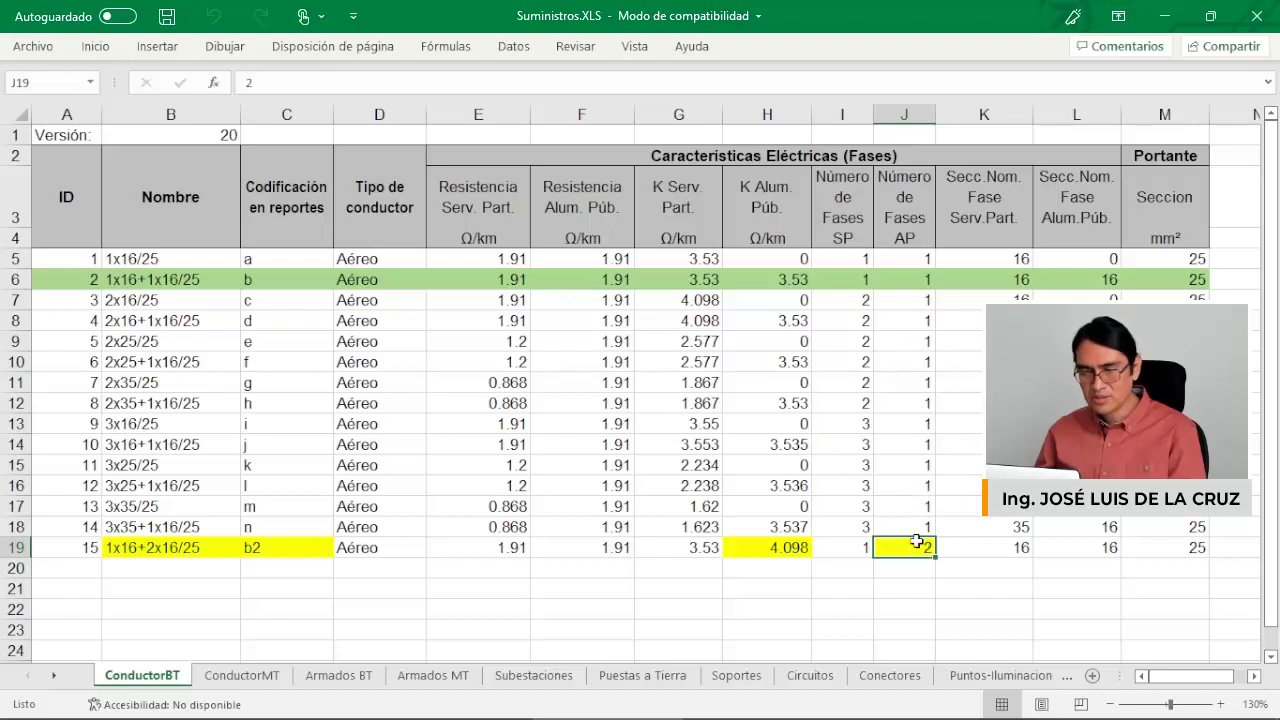
pyautogui.click(920, 280)
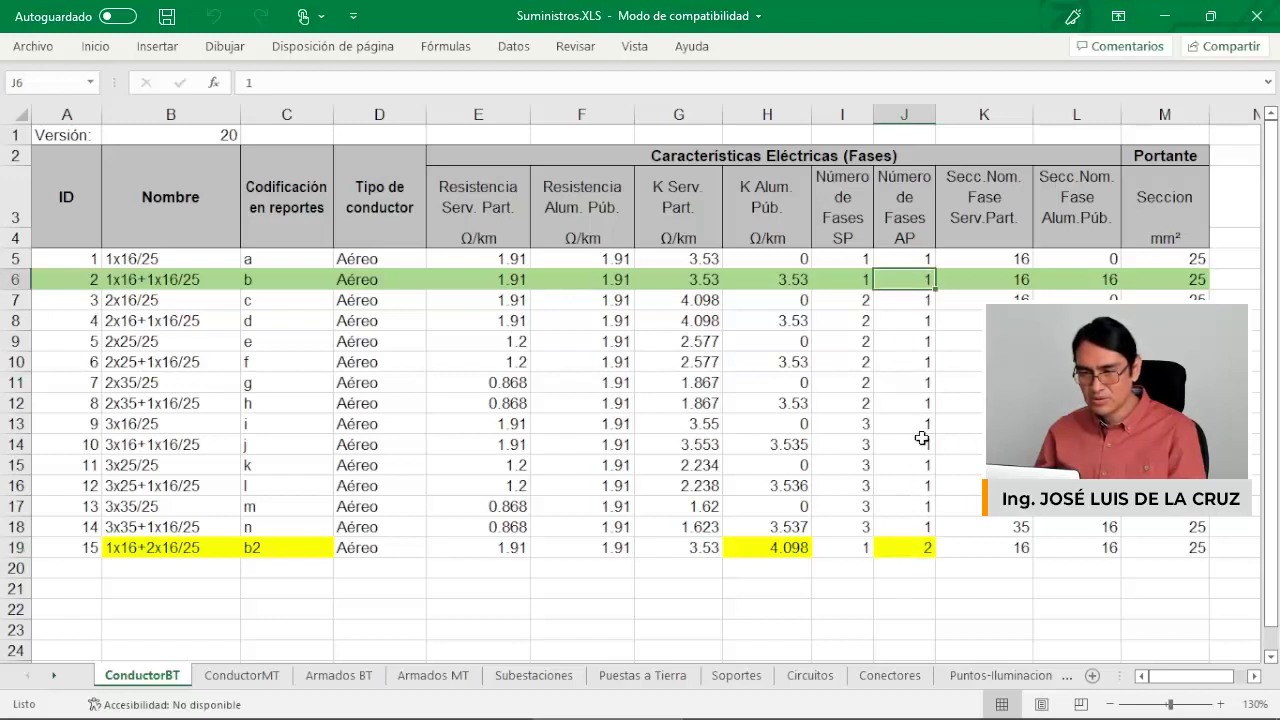
pyautogui.click(921, 547)
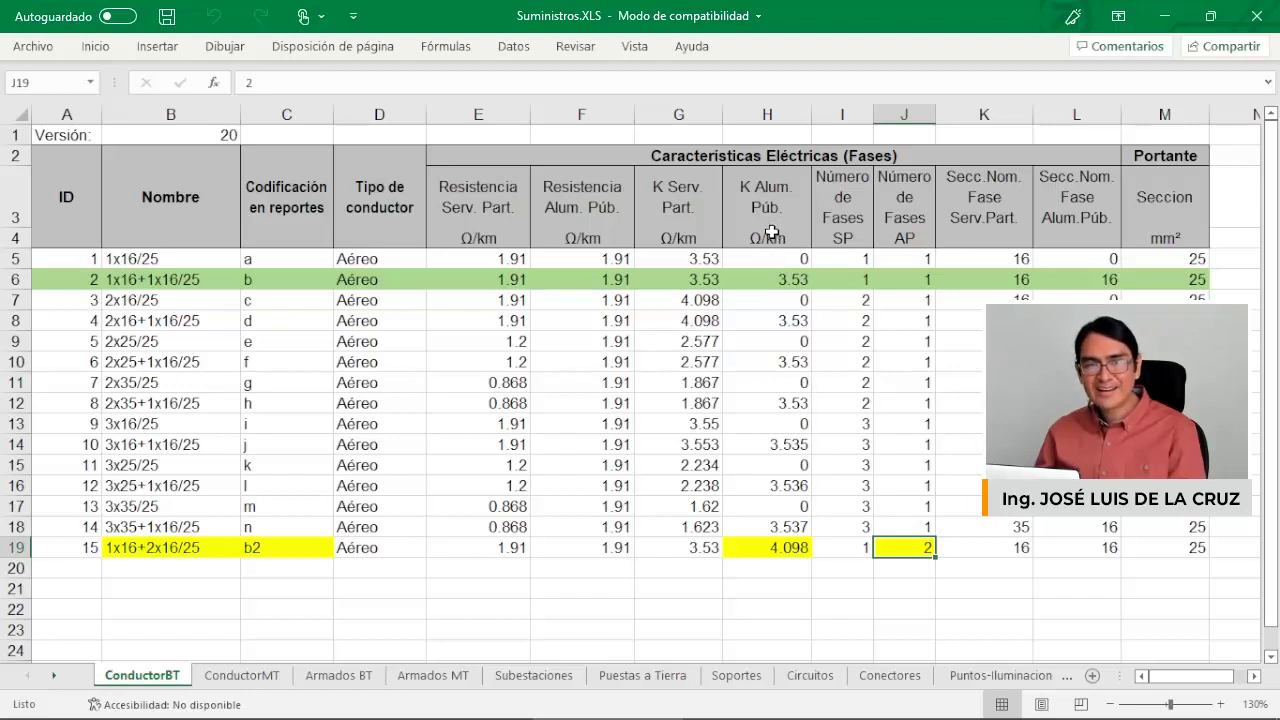
pyautogui.click(790, 545)
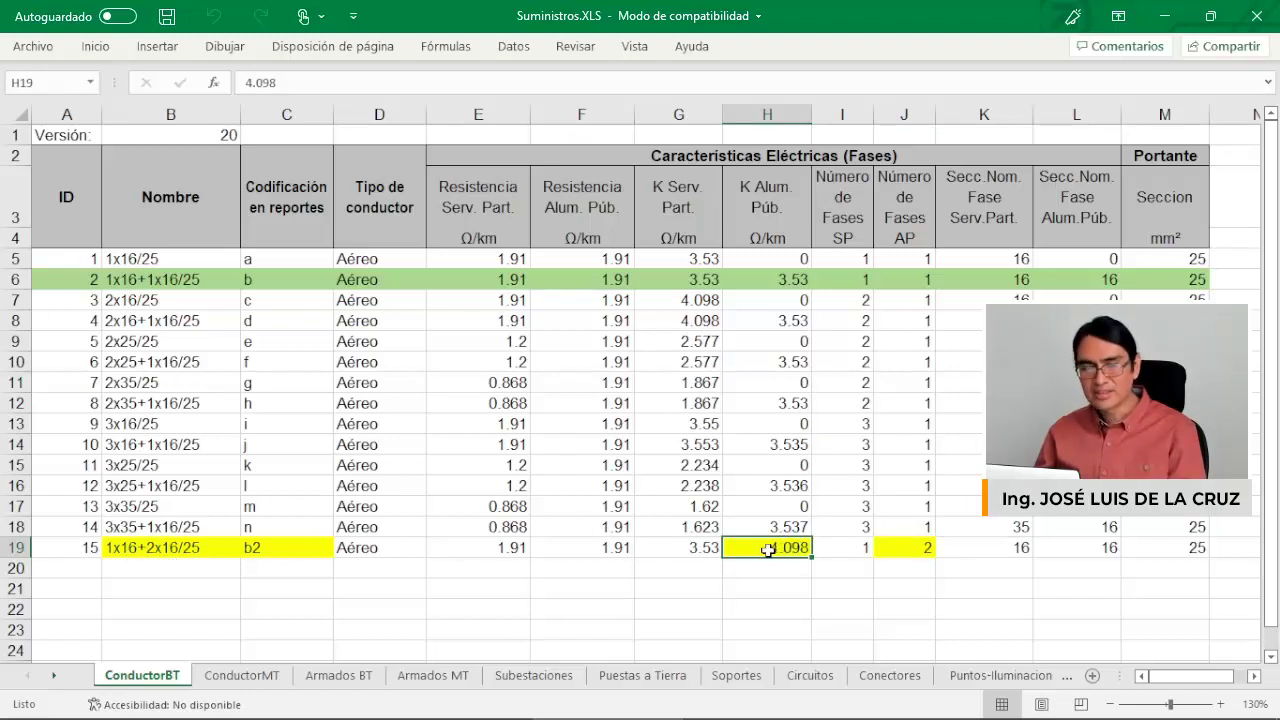
pyautogui.moveTo(60, 547); pyautogui.dragTo(1155, 553)
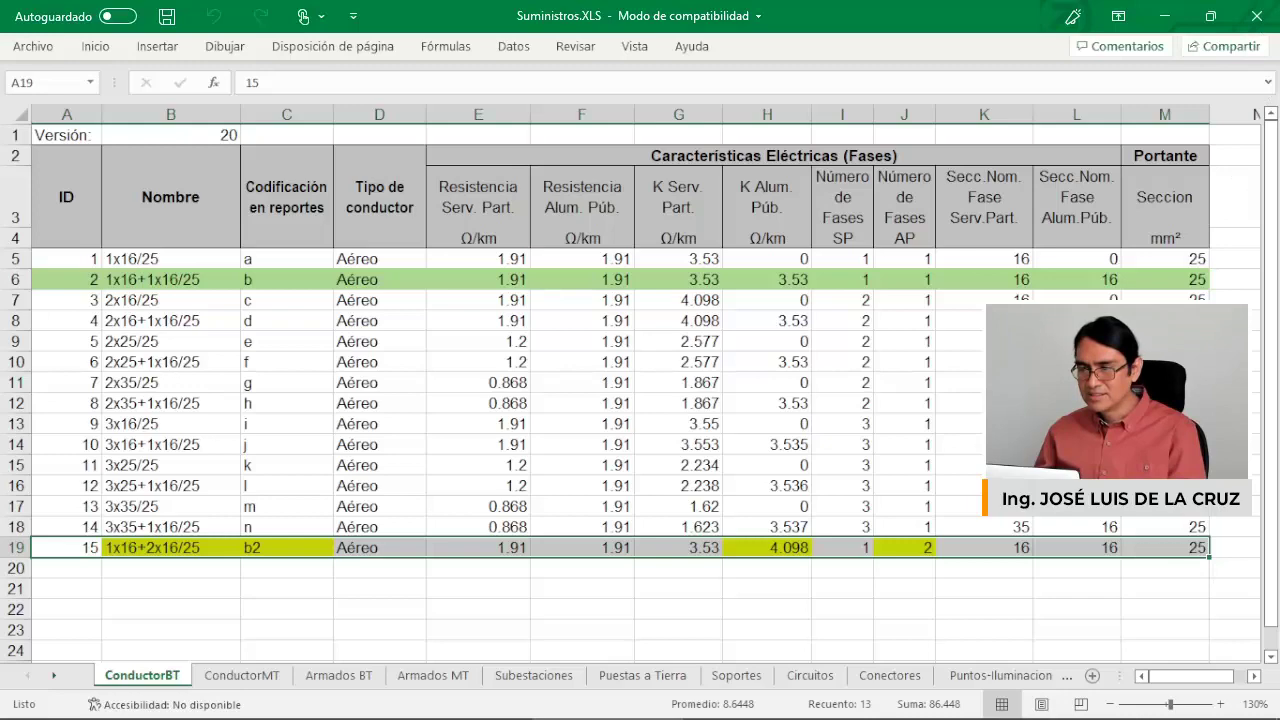
# Save and close Suministros.XLS, and import it as the Suministros database into Red Rural.red in REDCAD.
pyautogui.click(1247, 20)
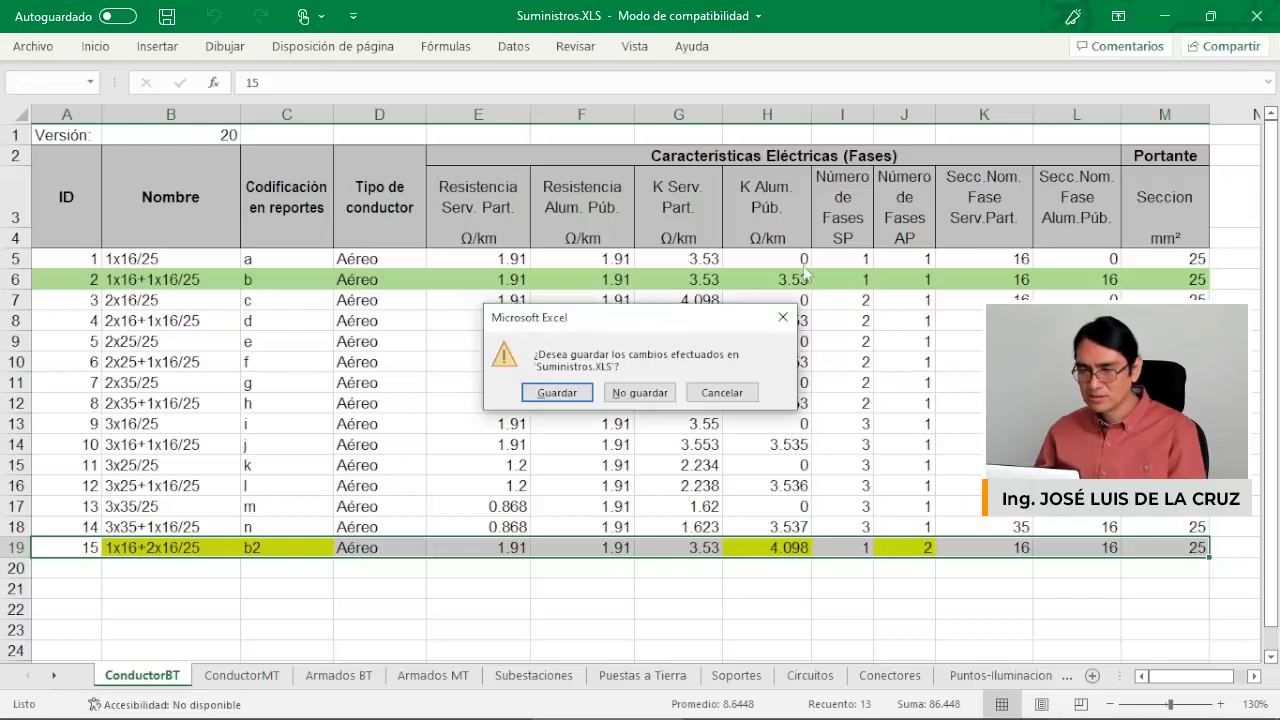
pyautogui.click(557, 392)
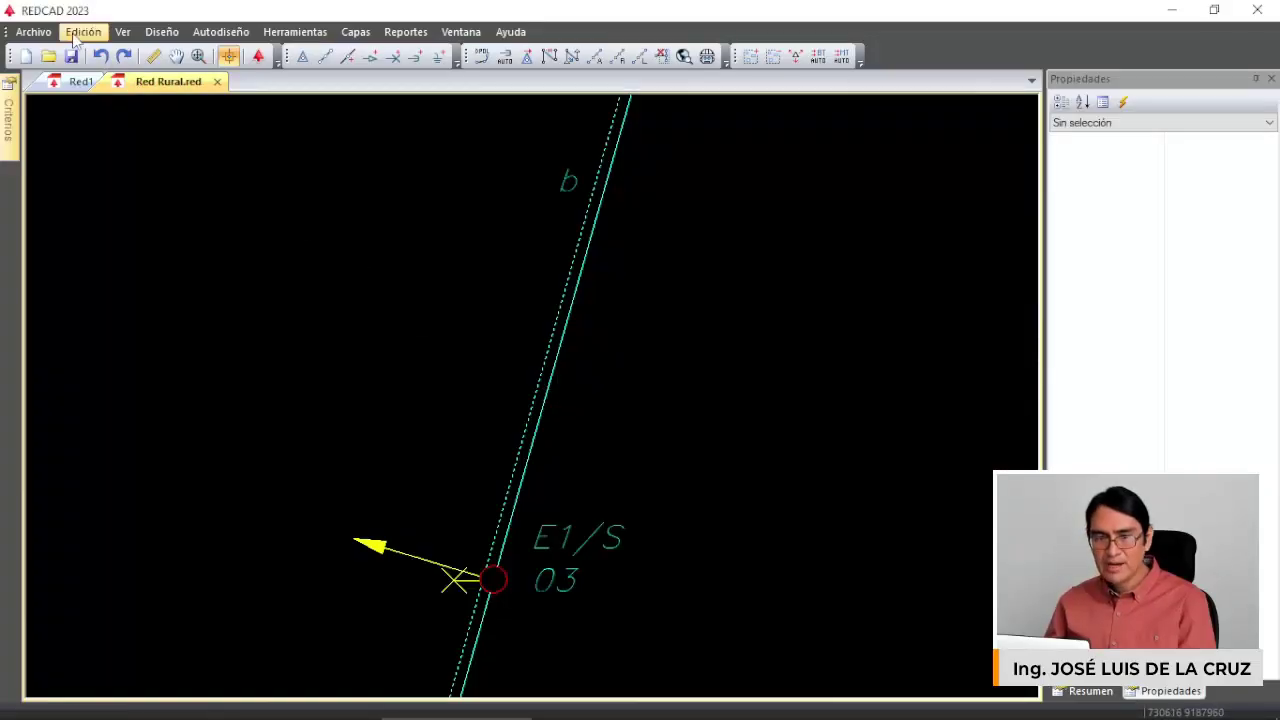
pyautogui.click(33, 31)
pyautogui.moveTo(155, 180)
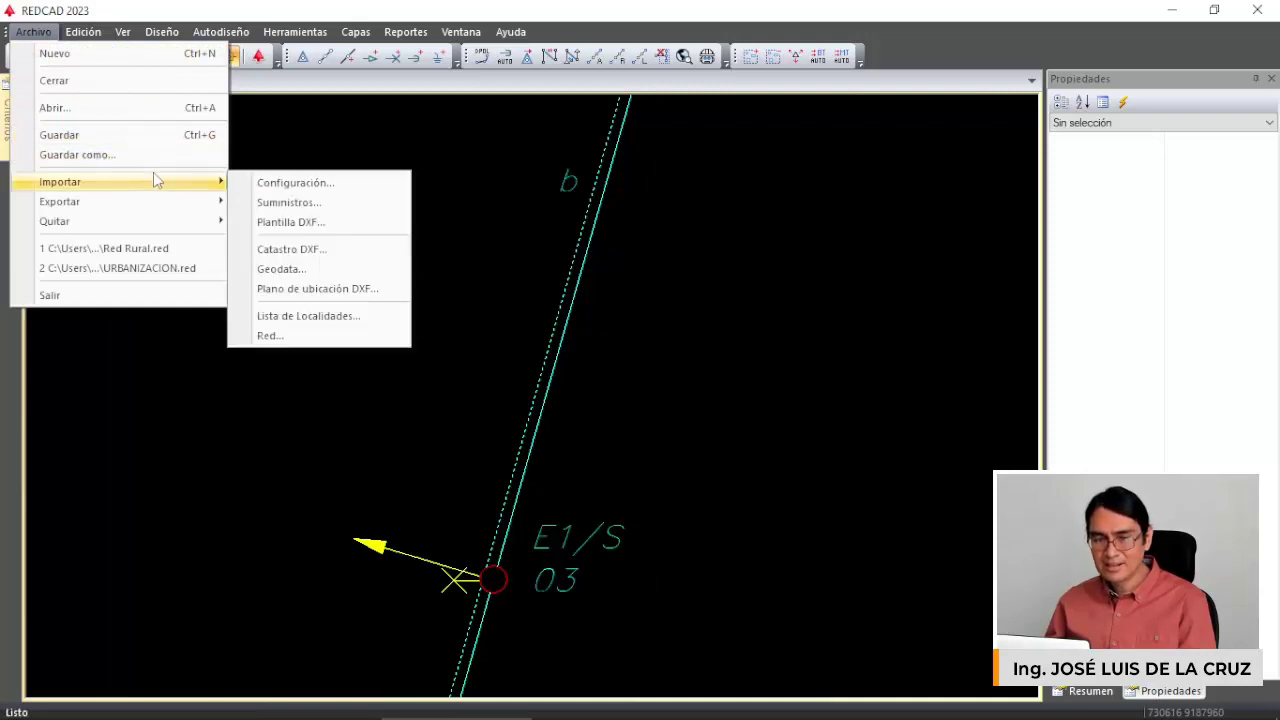
pyautogui.click(310, 205)
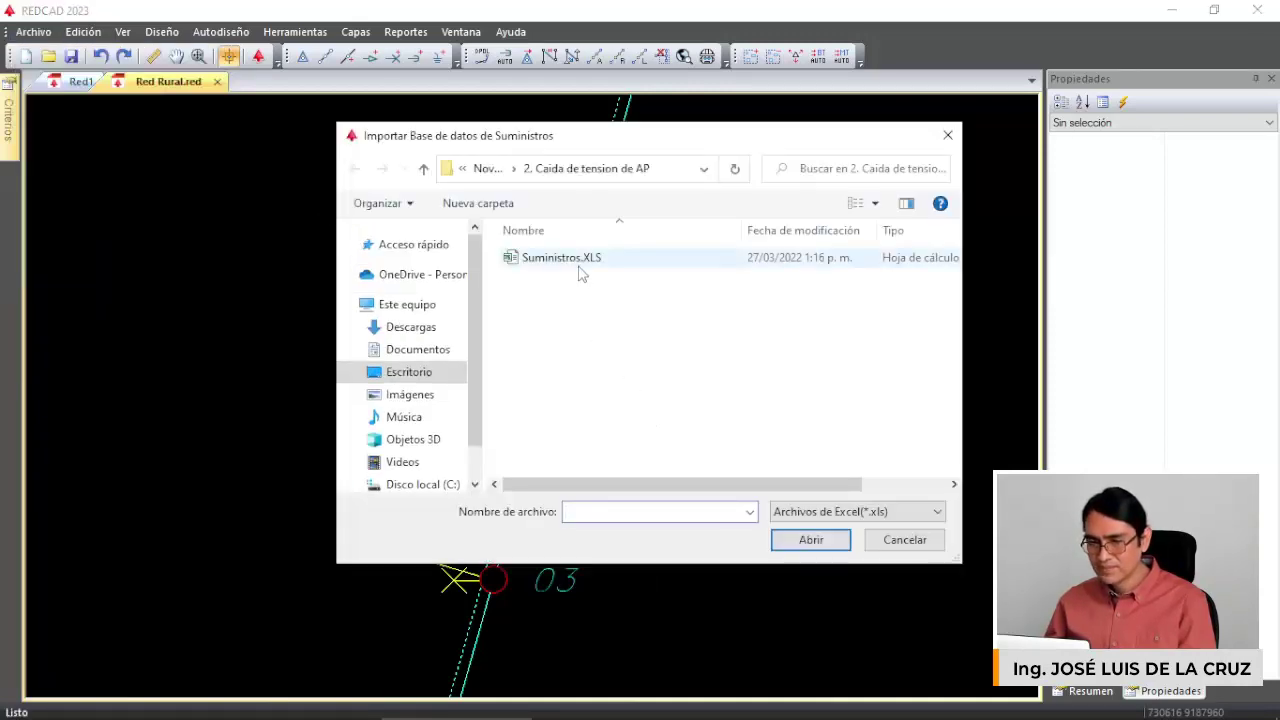
pyautogui.doubleClick(578, 262)
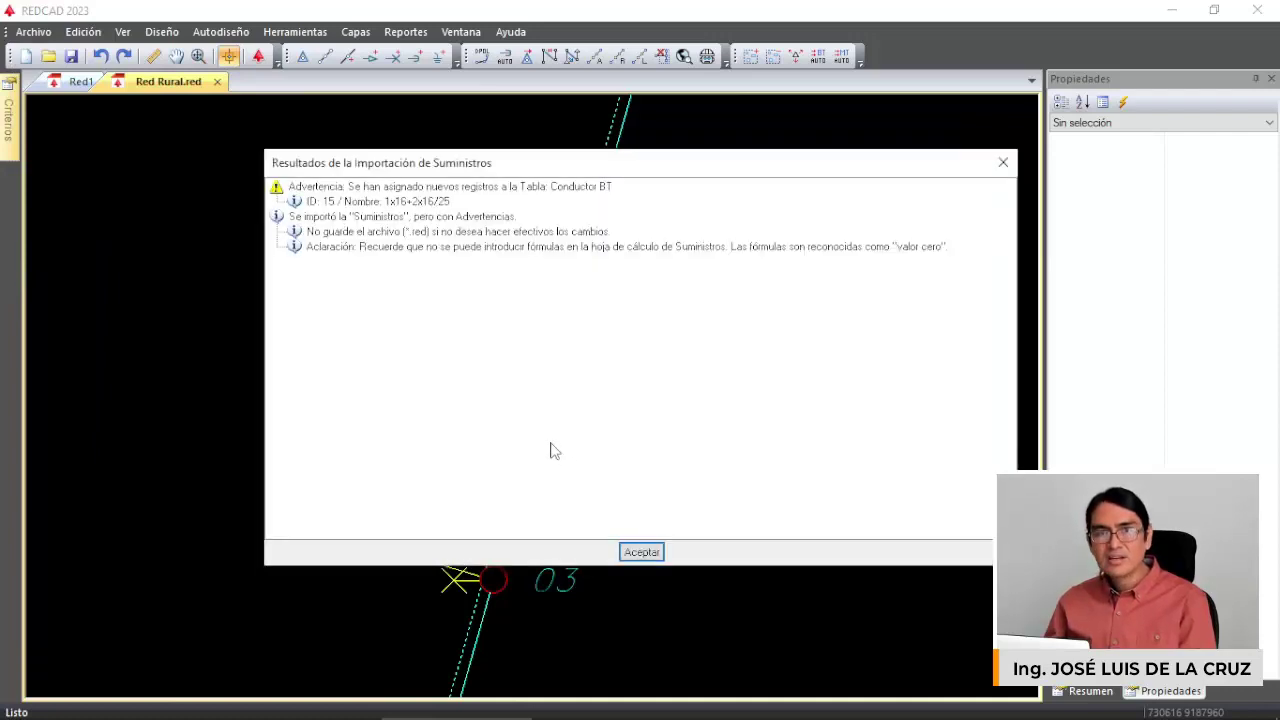
pyautogui.click(636, 552)
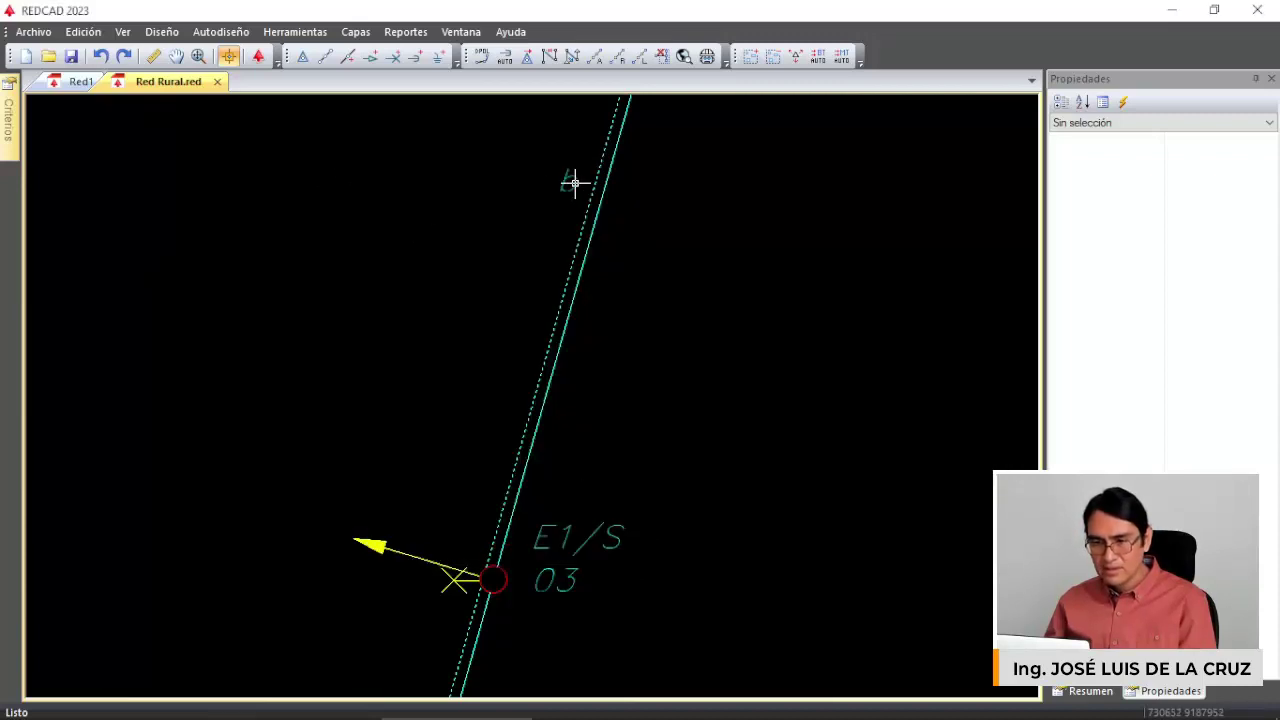
# Set the low-voltage conductor type of the span above node 03 to 1x16+2x16/25.
pyautogui.click(601, 200)
pyautogui.scroll(-4, 601, 200)
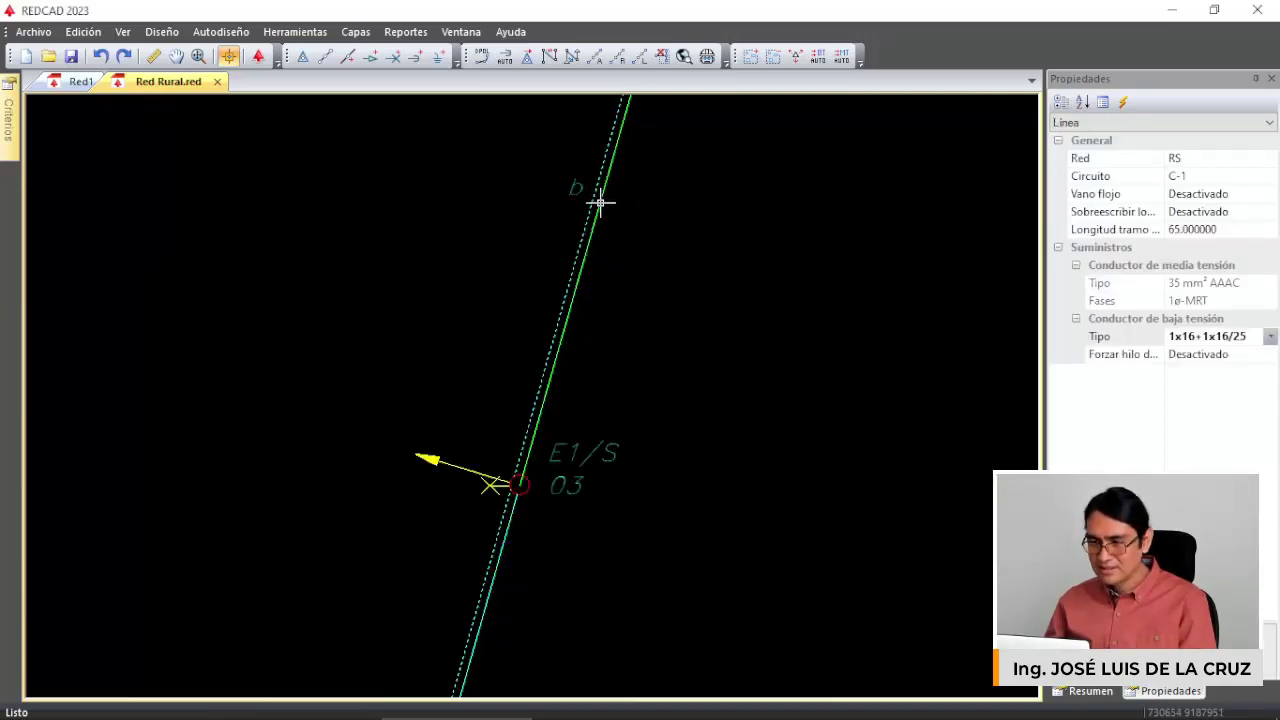
pyautogui.moveTo(597, 200); pyautogui.dragTo(586, 309, button='middle')
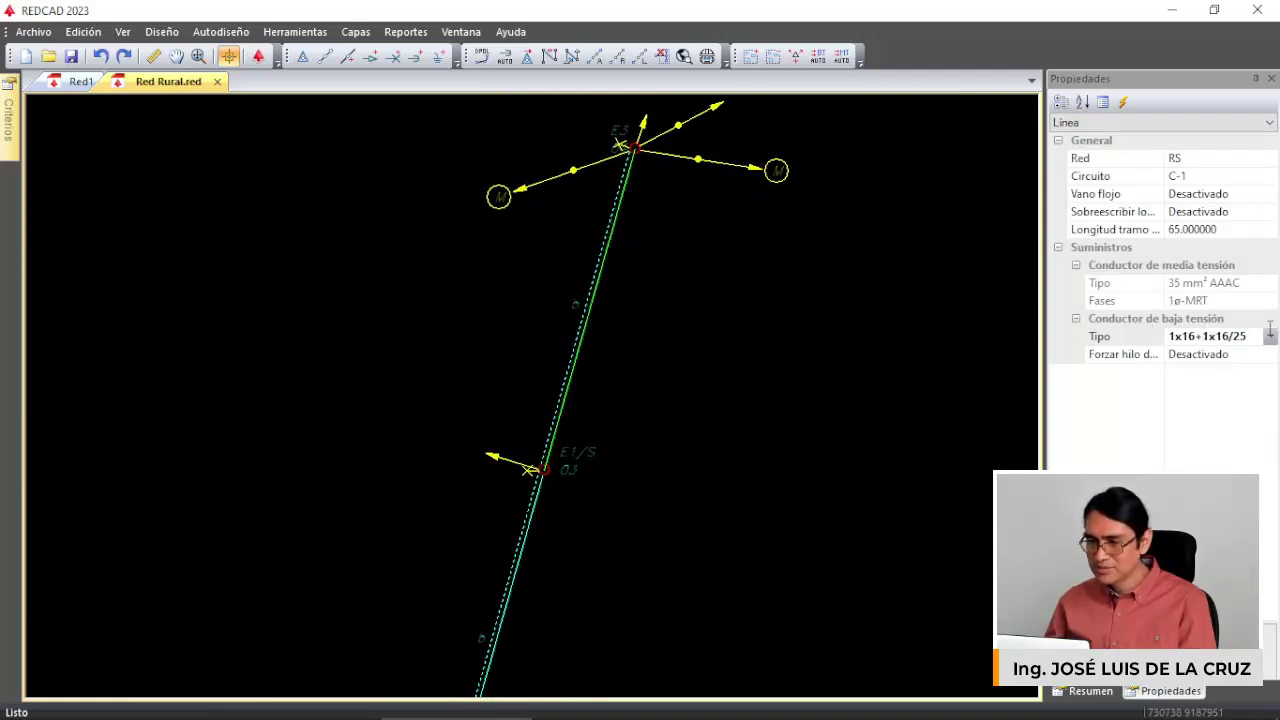
pyautogui.click(1270, 336)
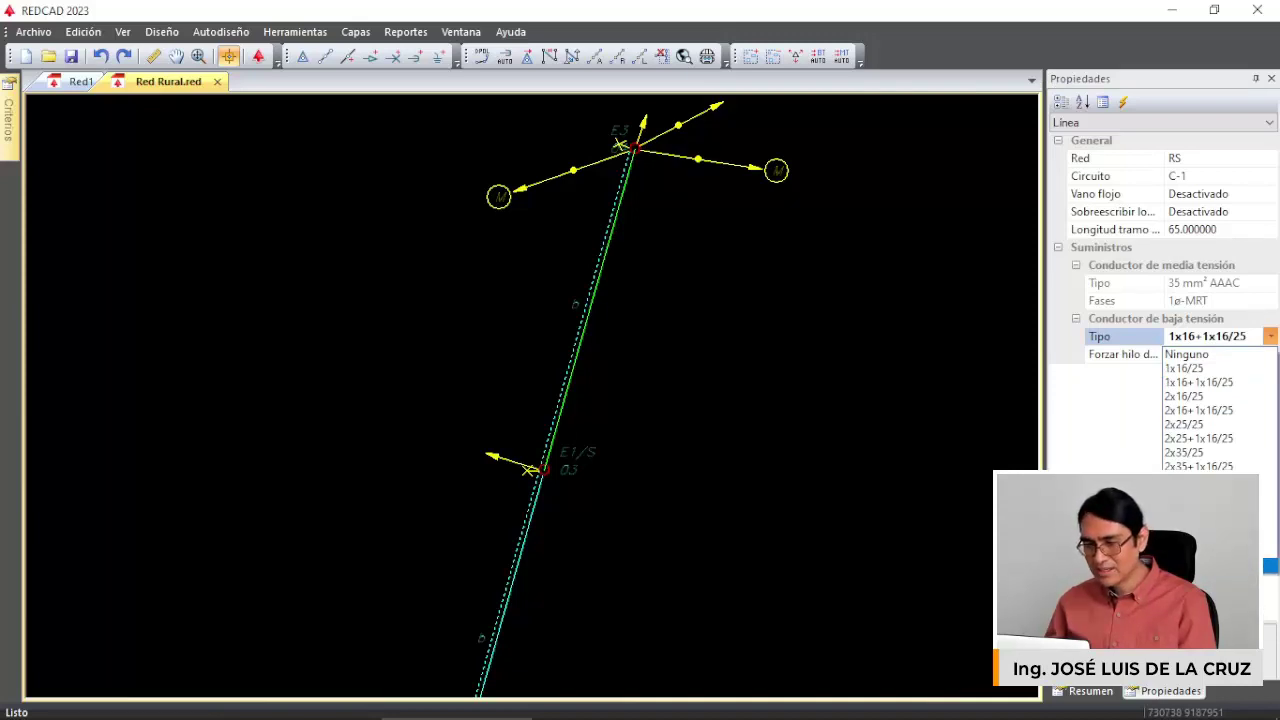
pyautogui.click(1220, 566)
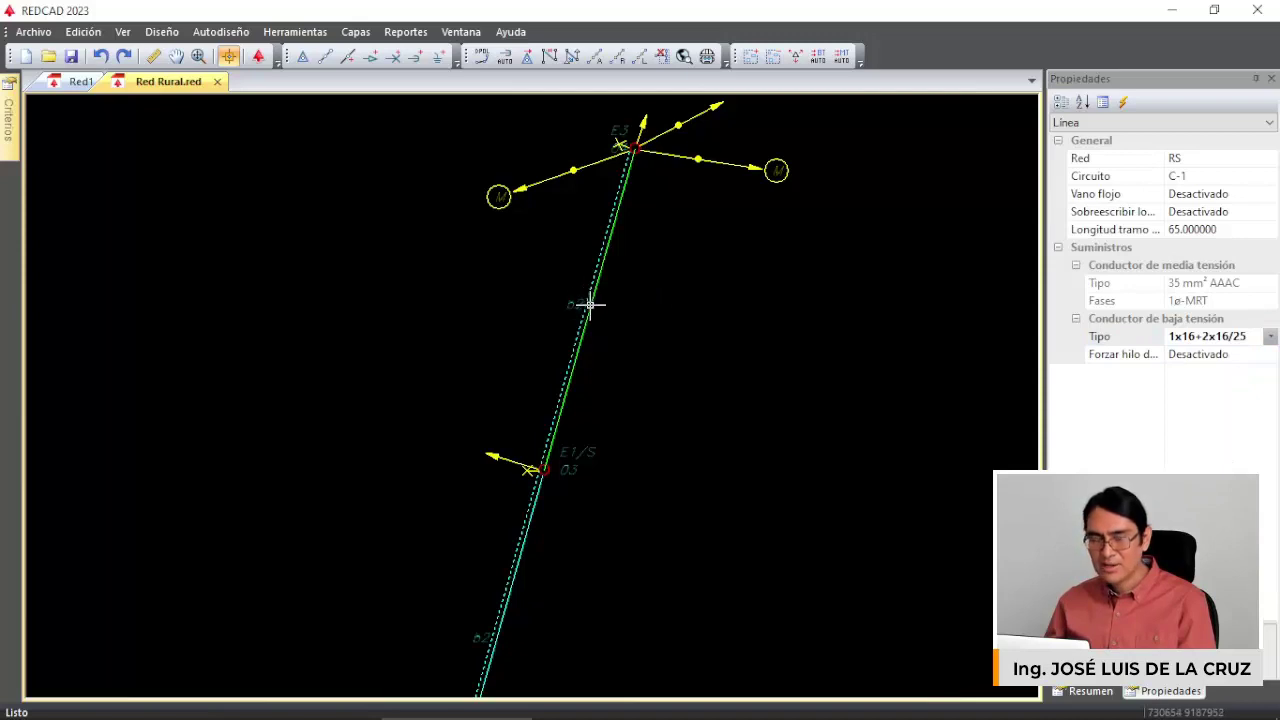
# Show the Caída de Tensión layer and check the public lighting voltage drop at the end node of the circuit.
pyautogui.click(355, 31)
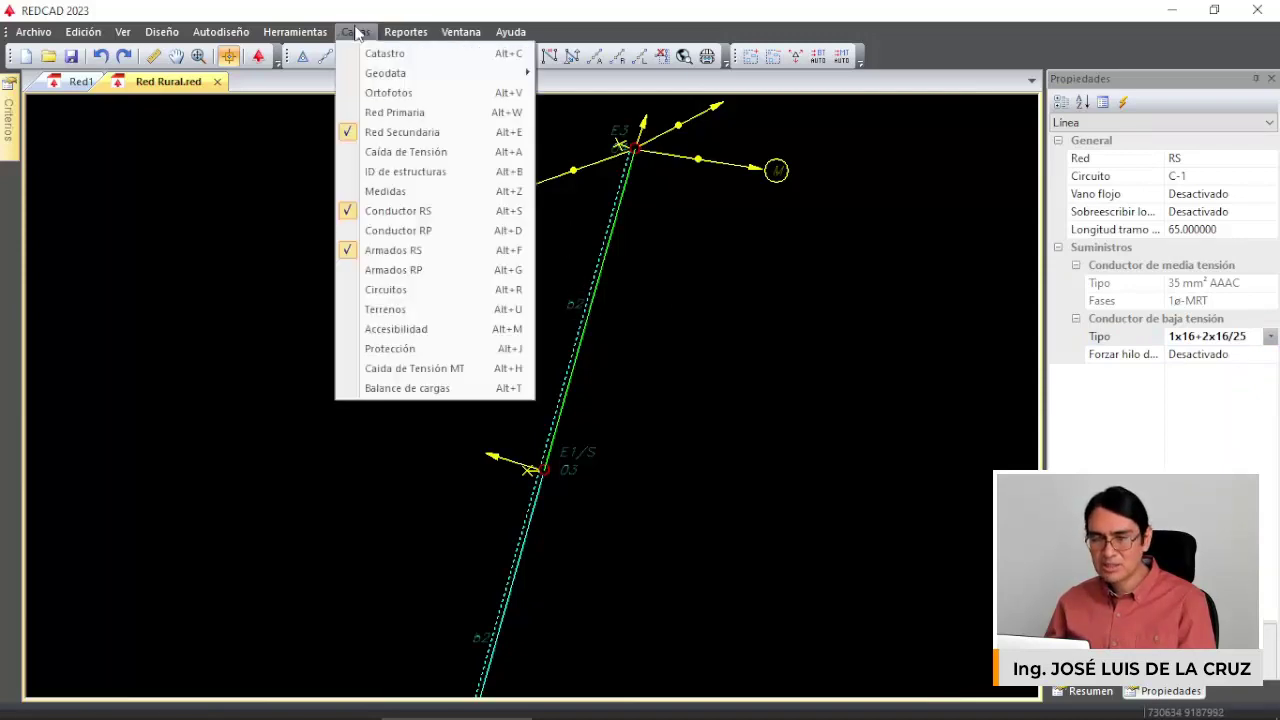
pyautogui.click(420, 152)
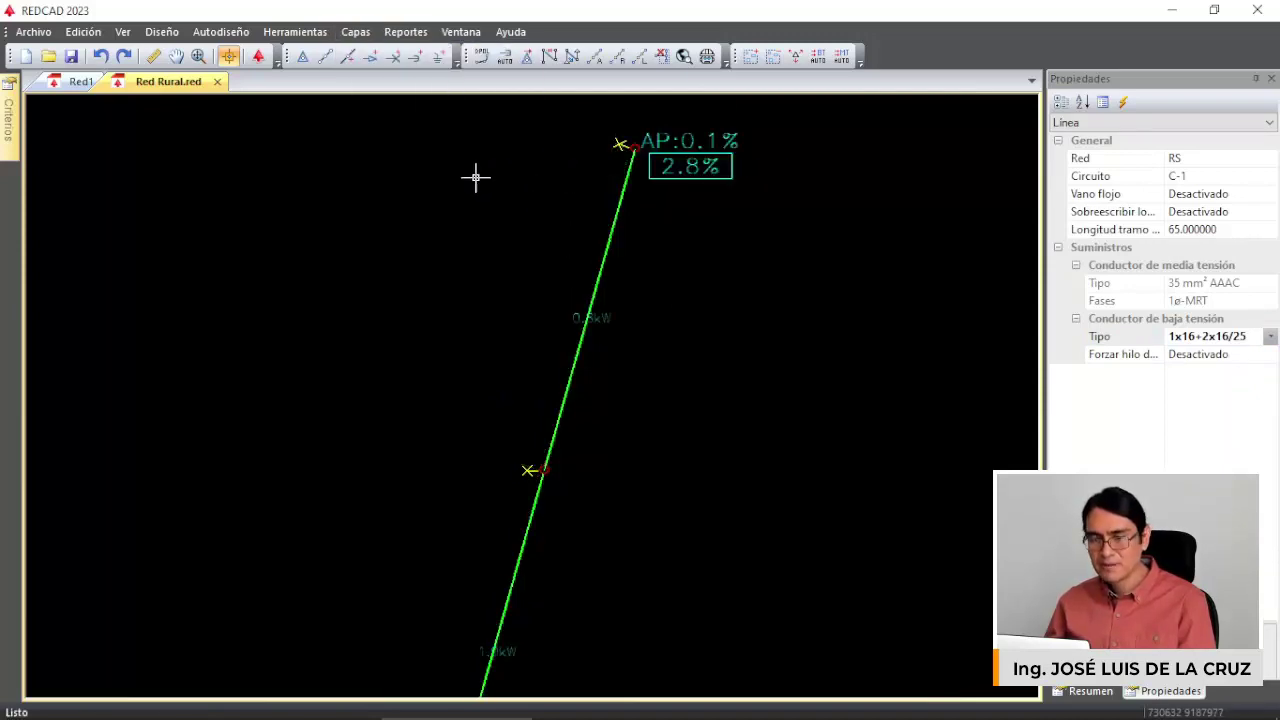
pyautogui.scroll(3, 665, 127)
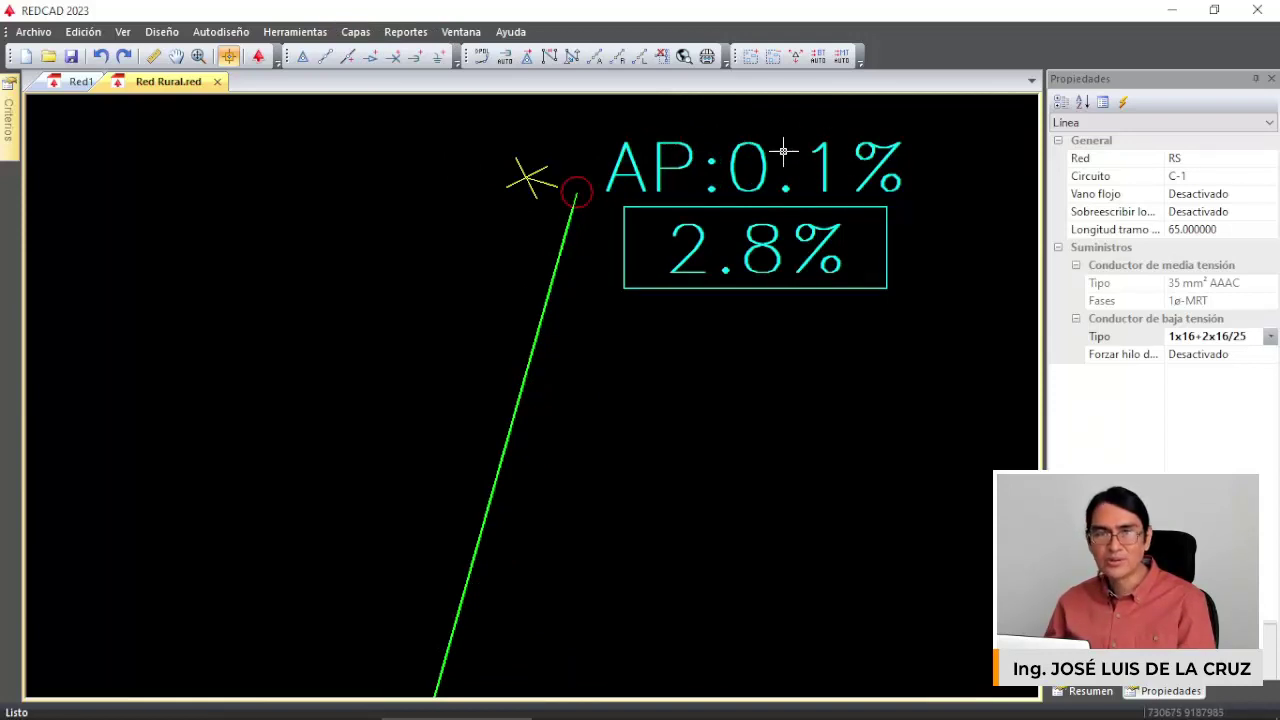
pyautogui.scroll(-1, 724, 161)
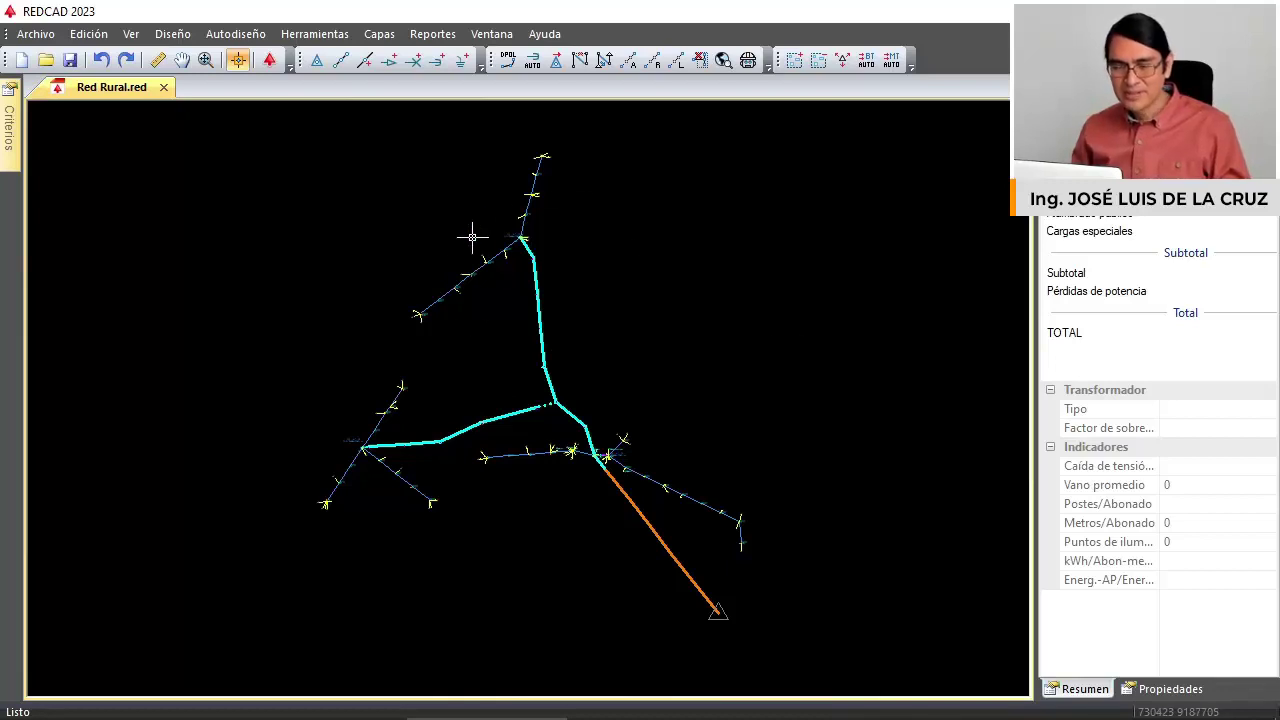
# Start the Planos de Redes Secundarias report with PlanoRedSecundaria.dxf as the output file, and cancel the export.
pyautogui.click(434, 36)
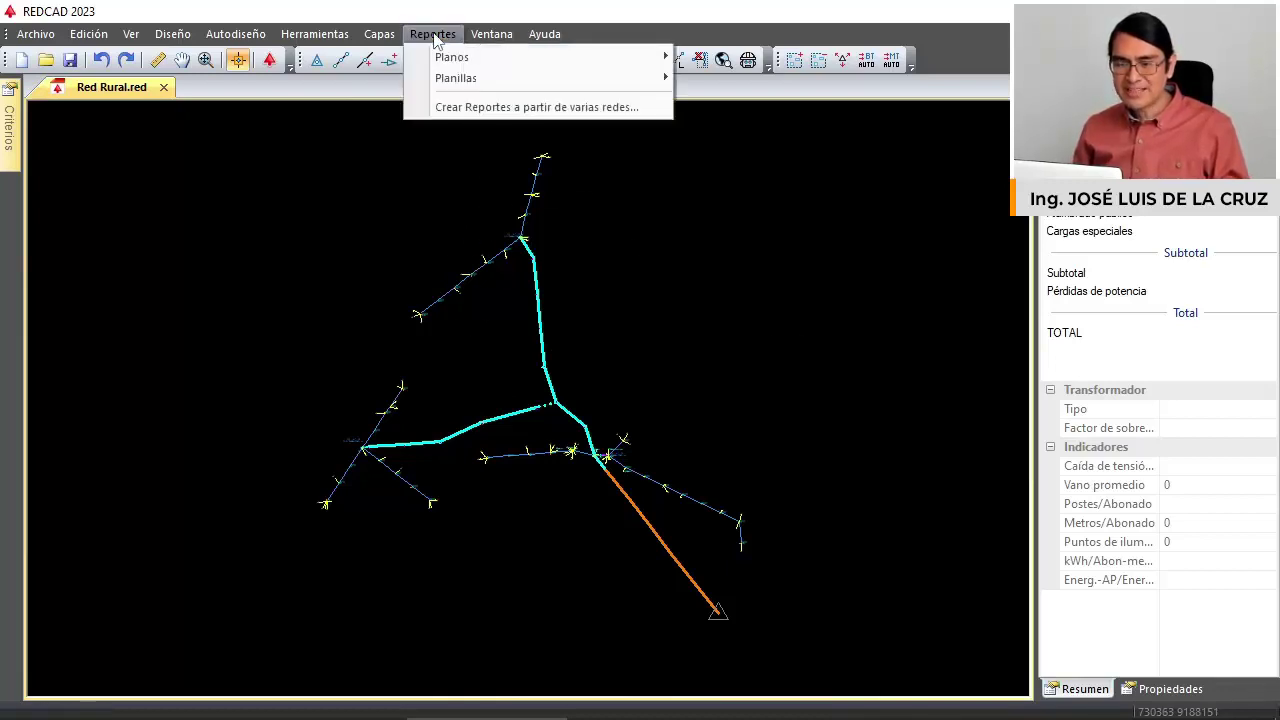
pyautogui.moveTo(450, 57)
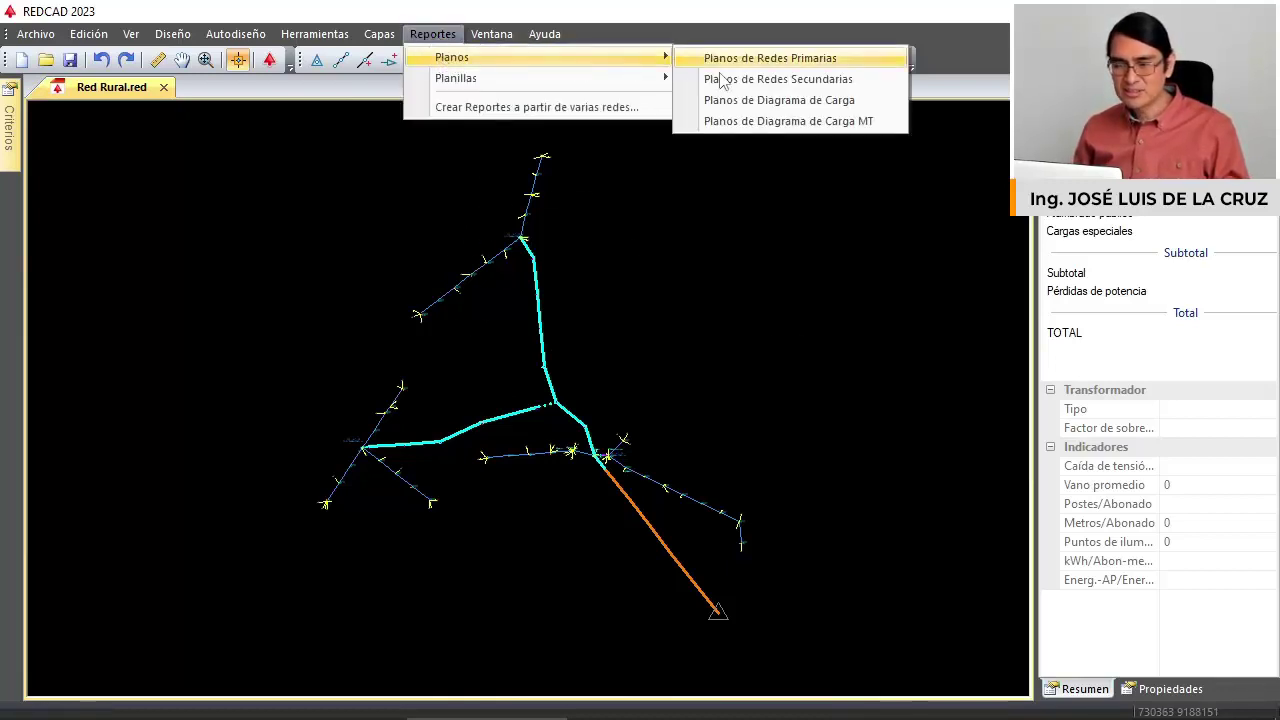
pyautogui.click(776, 88)
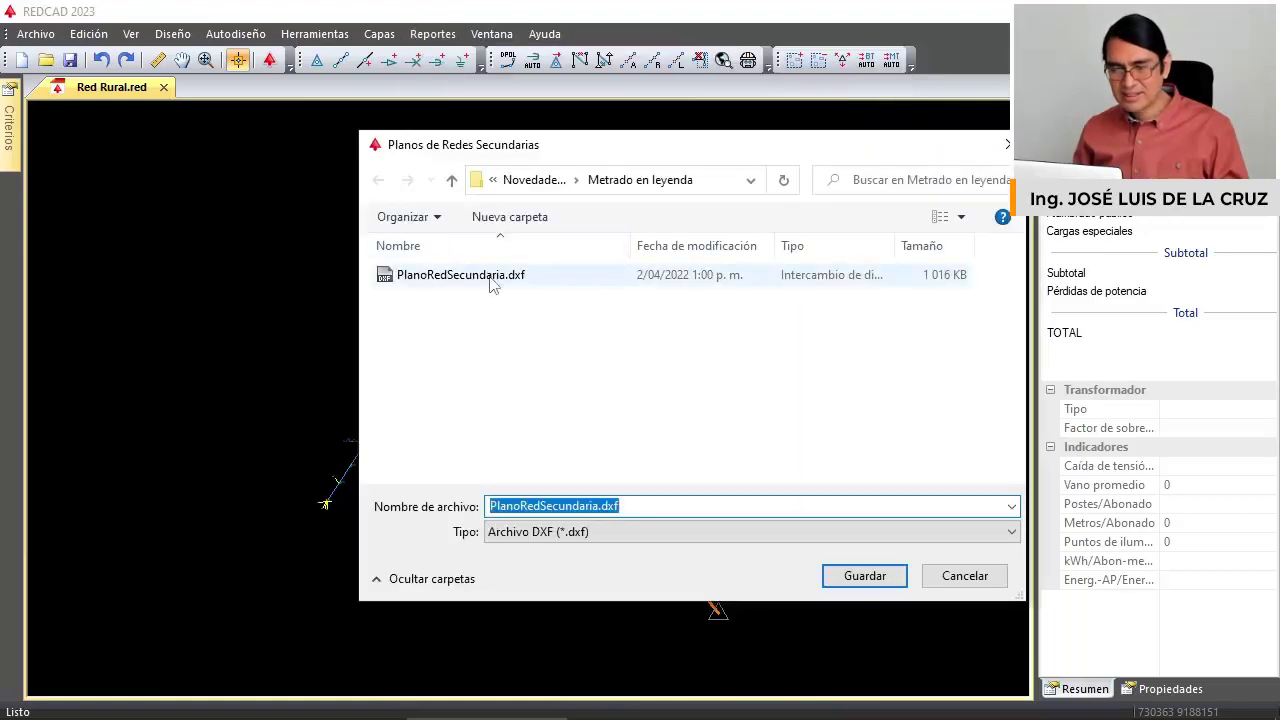
pyautogui.click(490, 280)
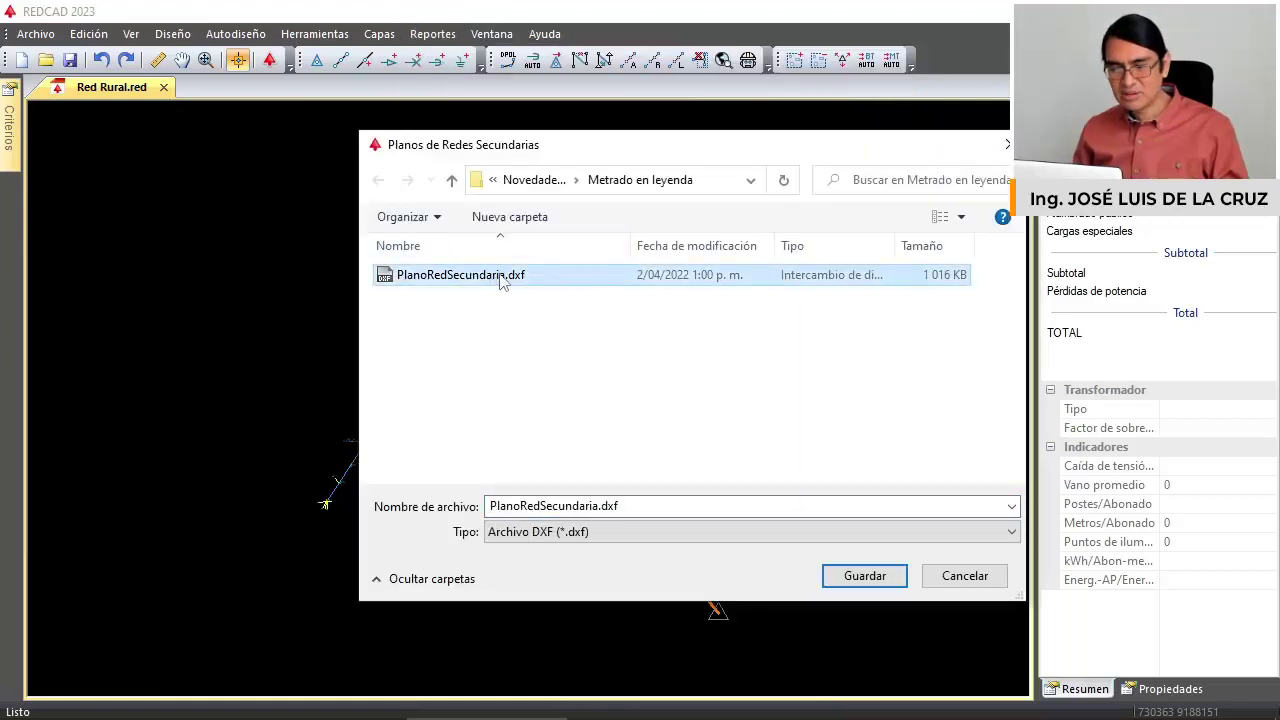
pyautogui.click(951, 577)
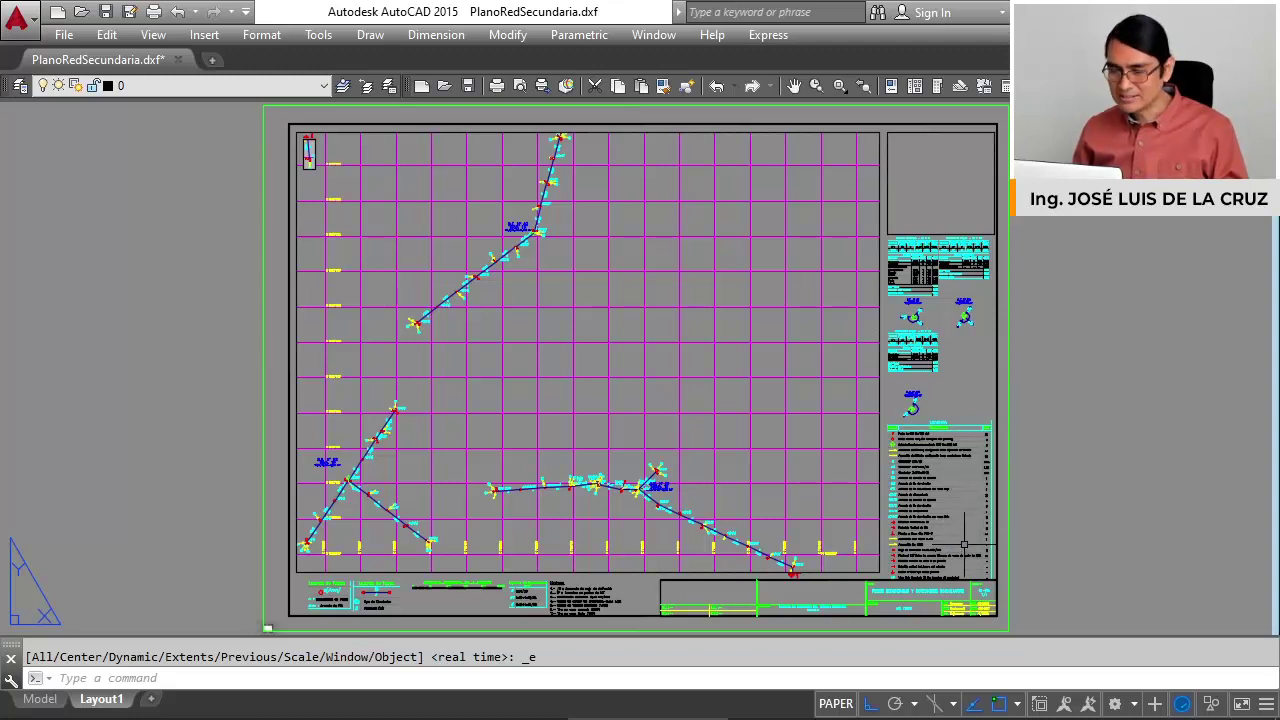
# In AutoCAD, examine the LEYENDA of PlanoRedSecundaria.dxf on Layout1, covering its poles, substation, service connections and conductors.
pyautogui.scroll(4, 964, 545)
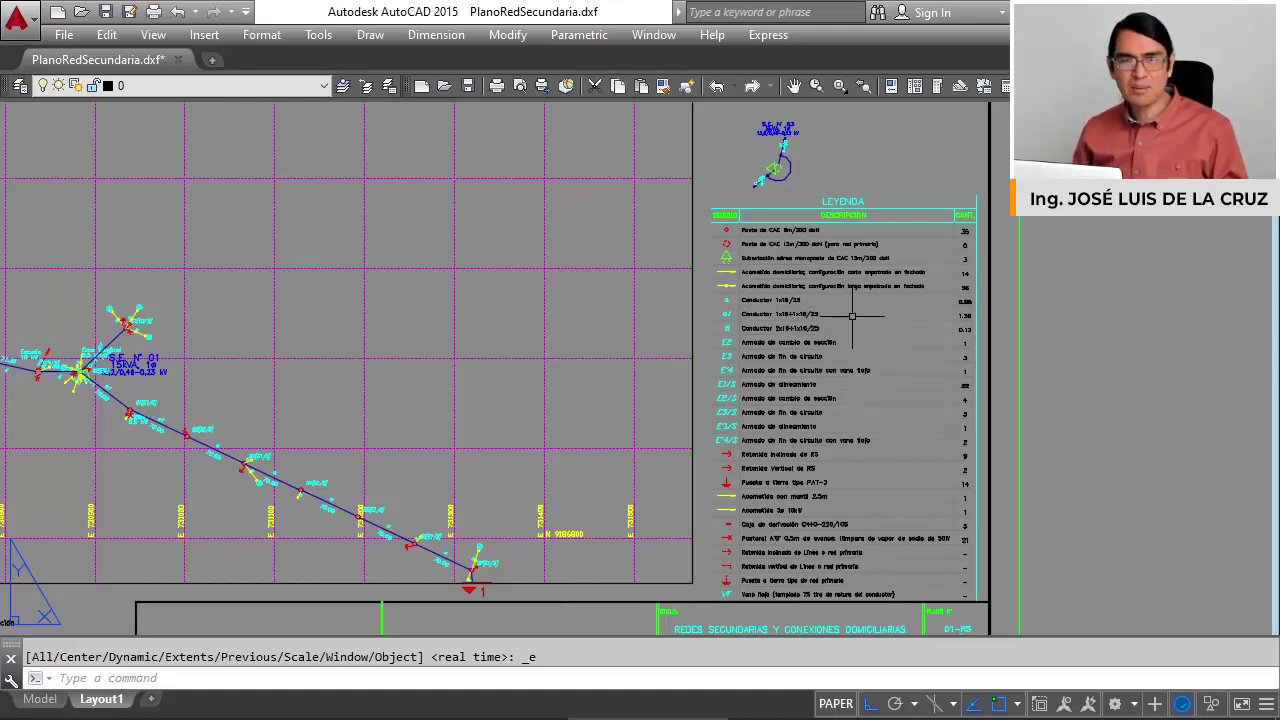
pyautogui.scroll(2, 805, 260)
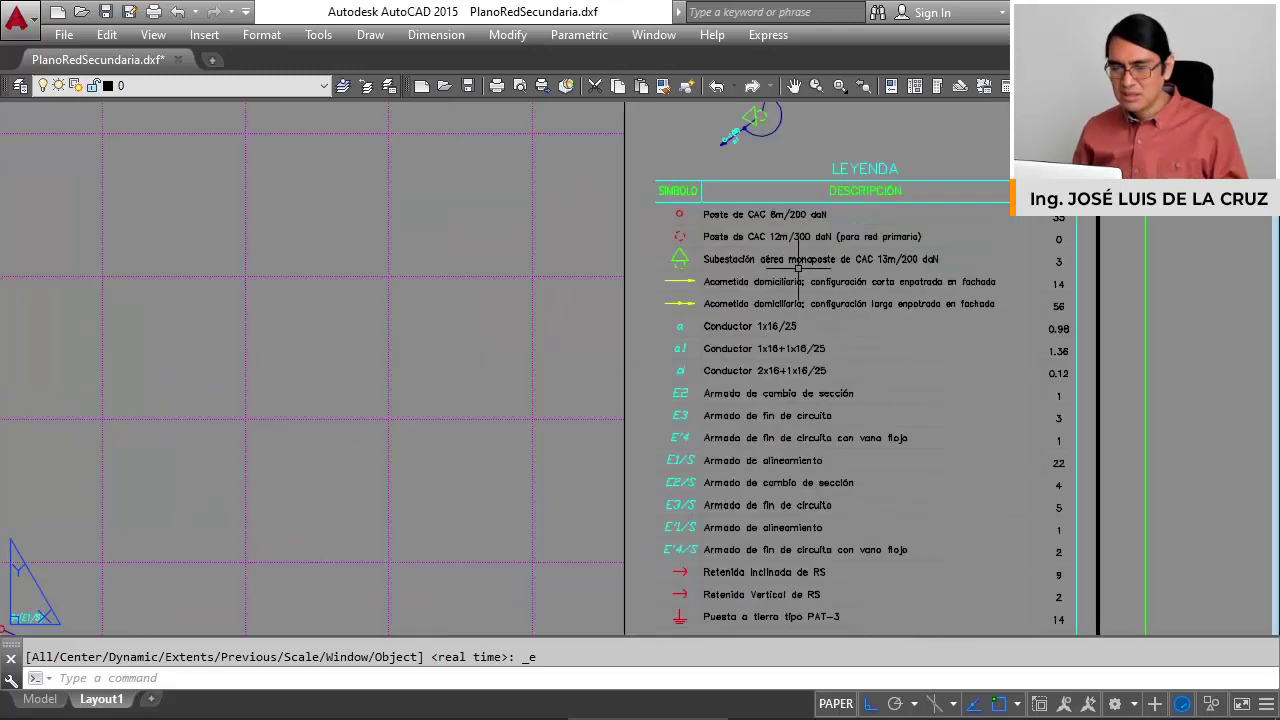
pyautogui.scroll(2, 815, 314)
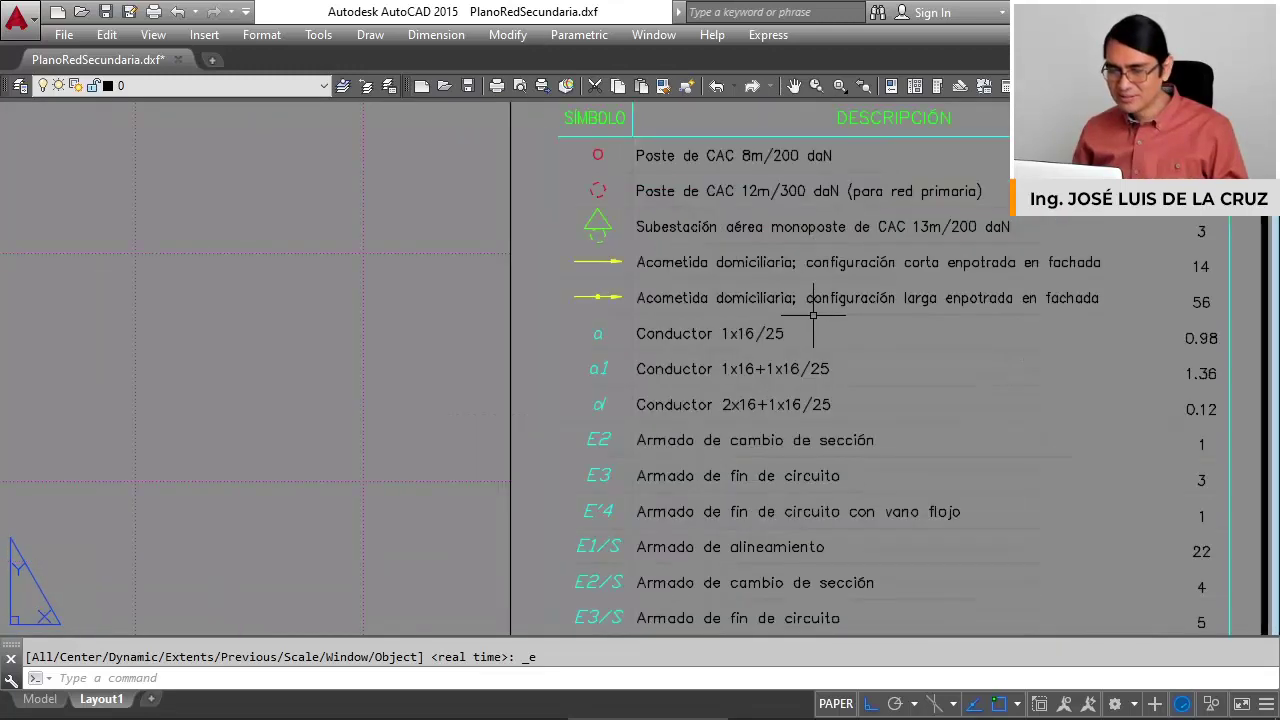
pyautogui.moveTo(819, 334); pyautogui.dragTo(757, 328, button='middle')
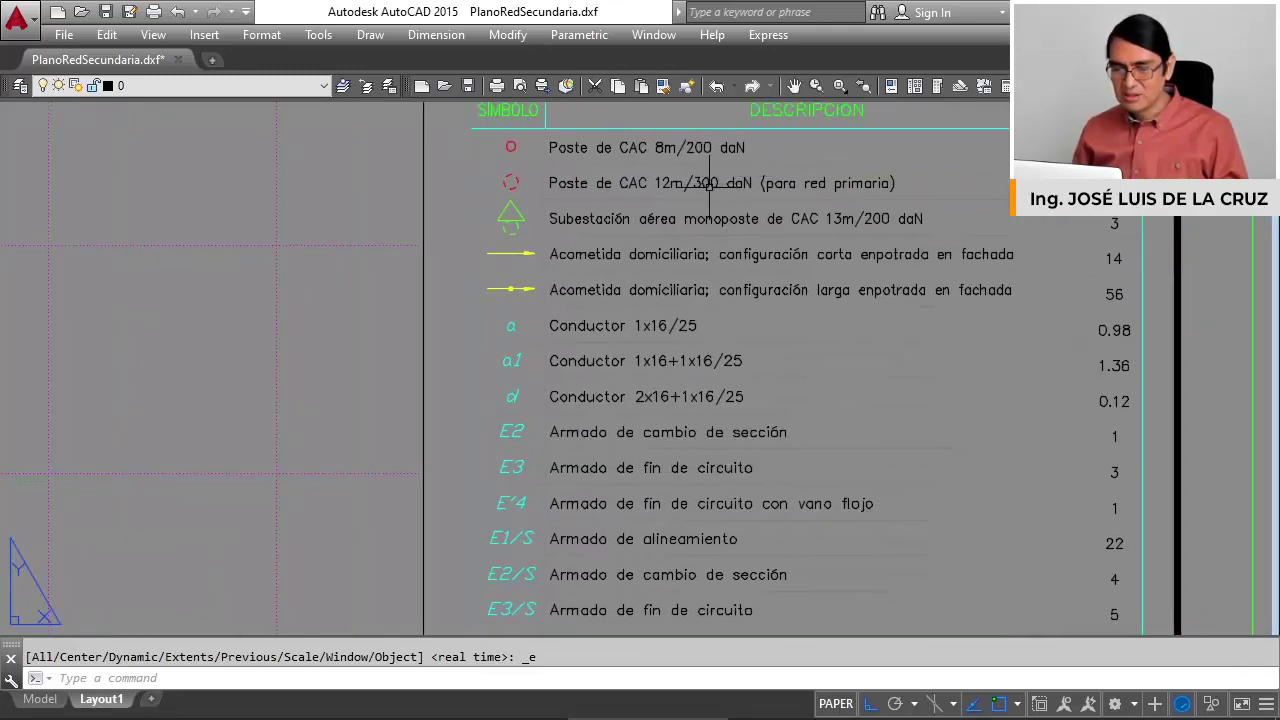
pyautogui.moveTo(725, 188); pyautogui.dragTo(735, 274, button='middle')
pyautogui.scroll(-4, 696, 205)
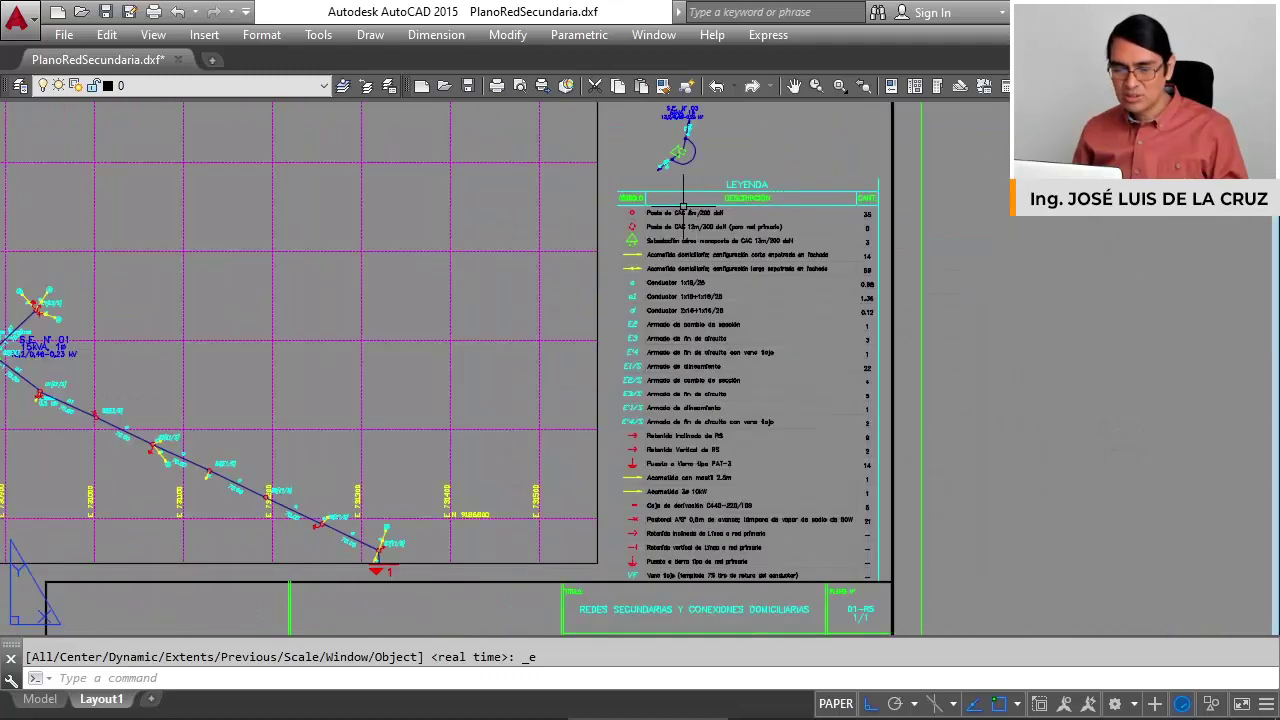
pyautogui.moveTo(709, 391); pyautogui.dragTo(818, 421, button='middle')
pyautogui.scroll(-4, 518, 310)
pyautogui.scroll(10, 613, 285)
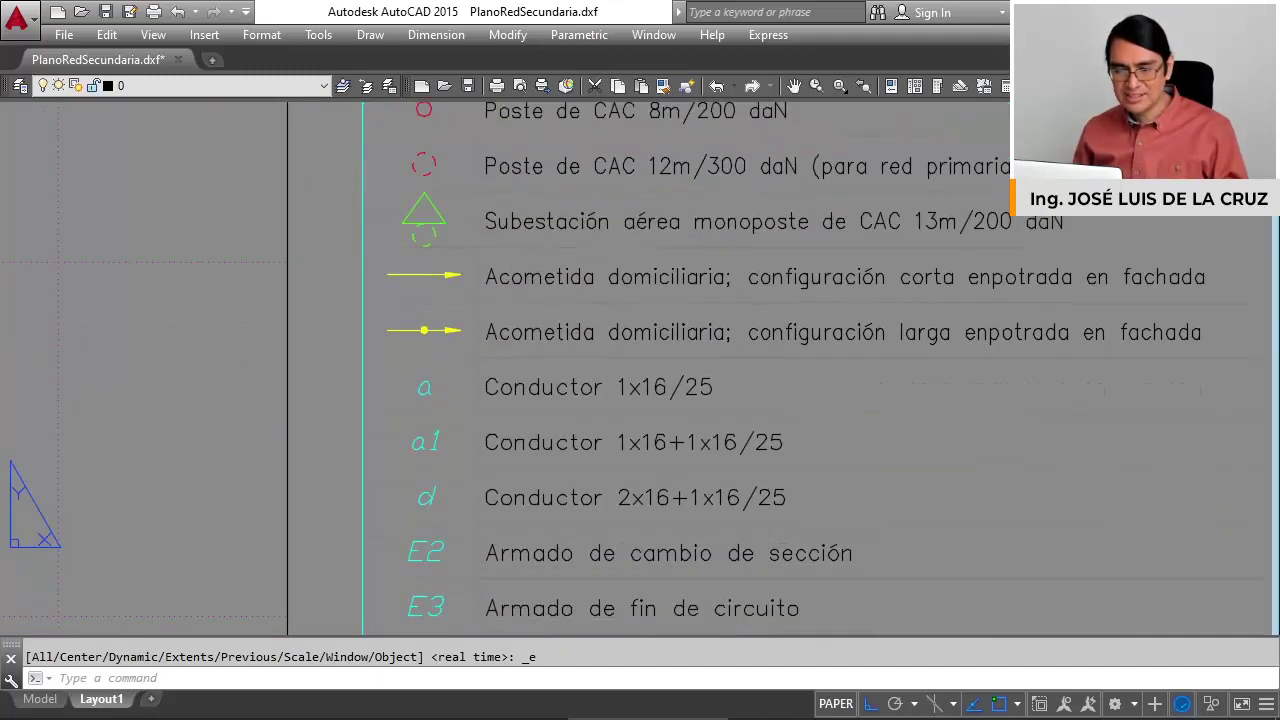
# Compare the legend quantities of the conductors with those of the armados from E2 to E'4/S.
pyautogui.moveTo(551, 406); pyautogui.dragTo(600, 229, button='middle')
pyautogui.moveTo(592, 351); pyautogui.dragTo(592, 140, button='middle')
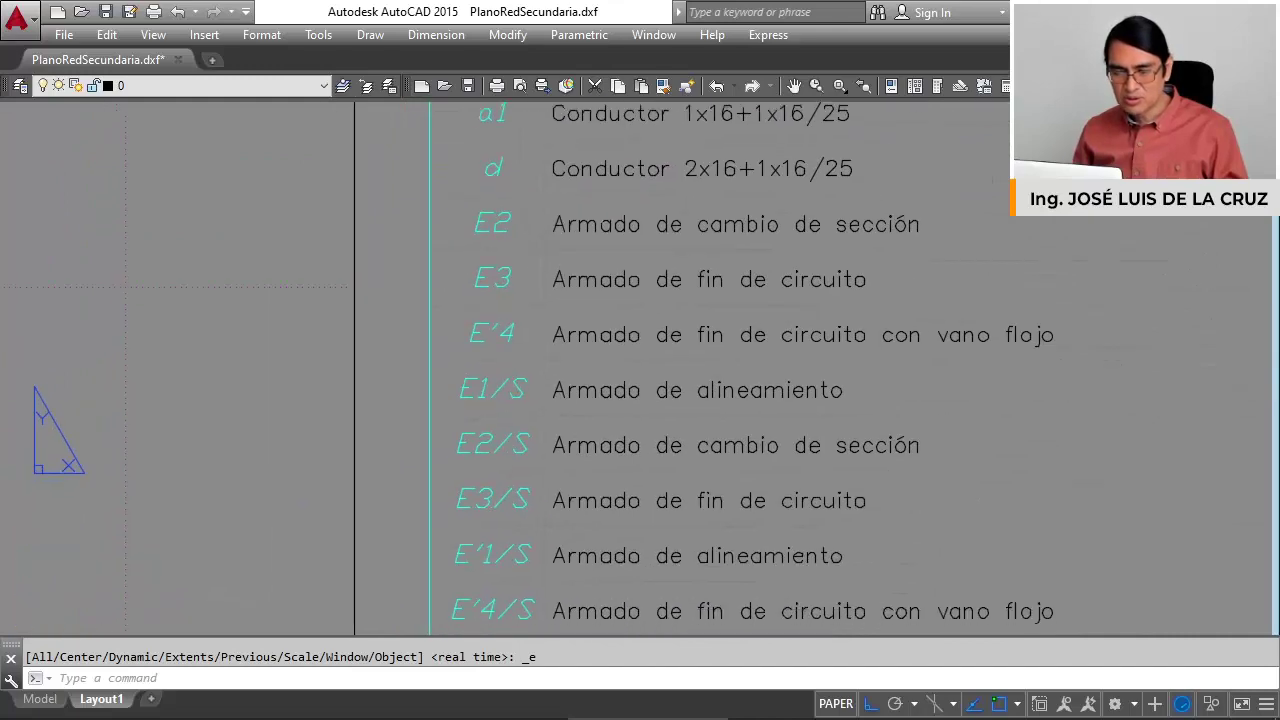
pyautogui.scroll(-6, 592, 140)
pyautogui.scroll(5, 824, 272)
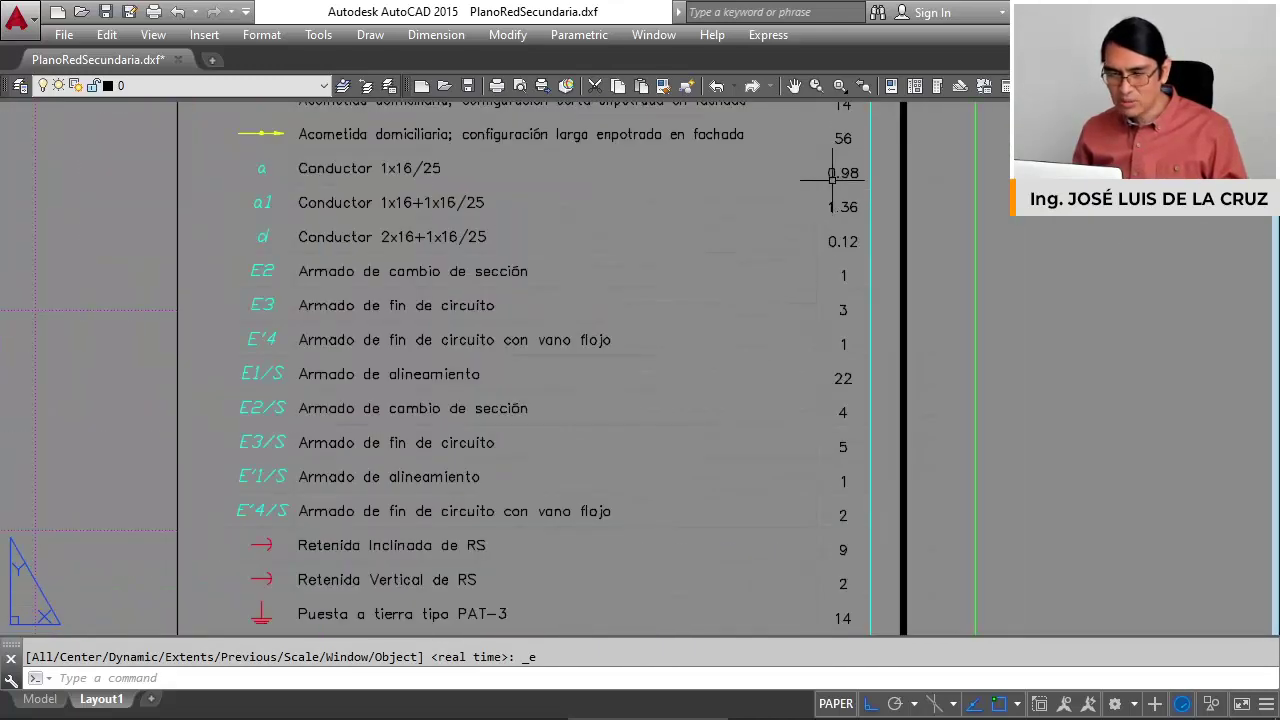
pyautogui.moveTo(834, 182); pyautogui.dragTo(836, 232, button='middle')
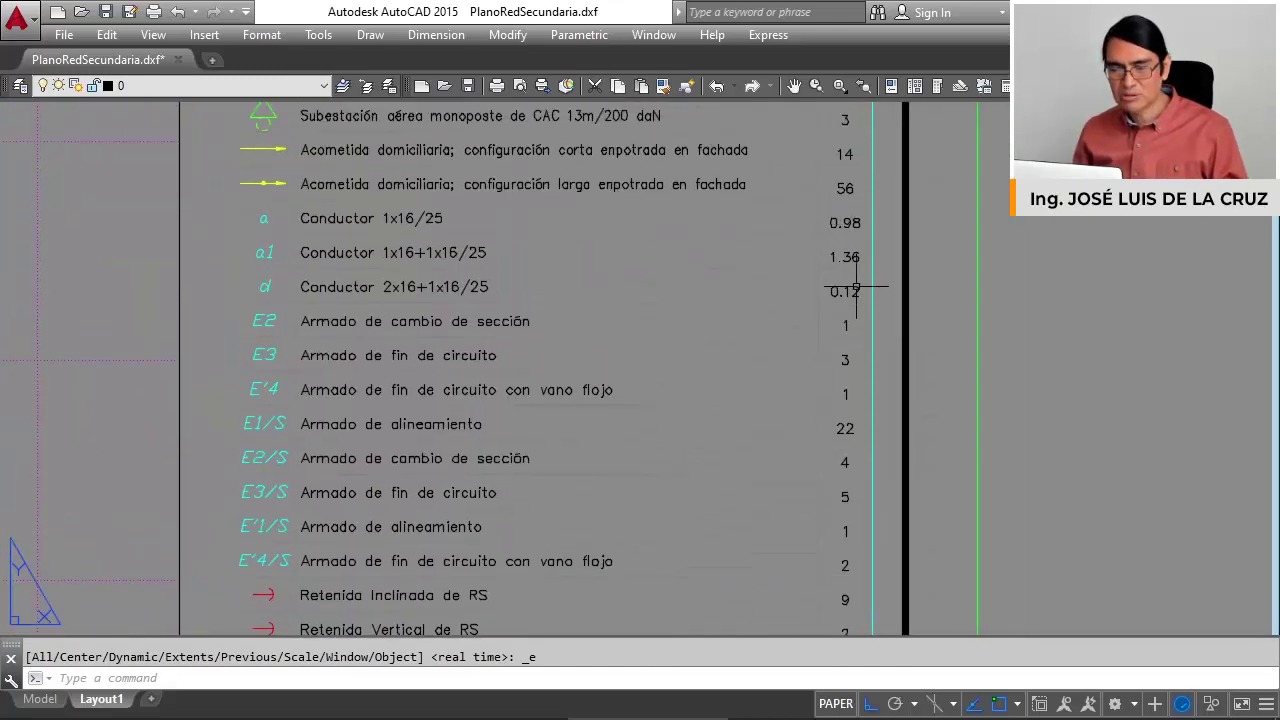
pyautogui.moveTo(849, 400); pyautogui.dragTo(857, 289, button='middle')
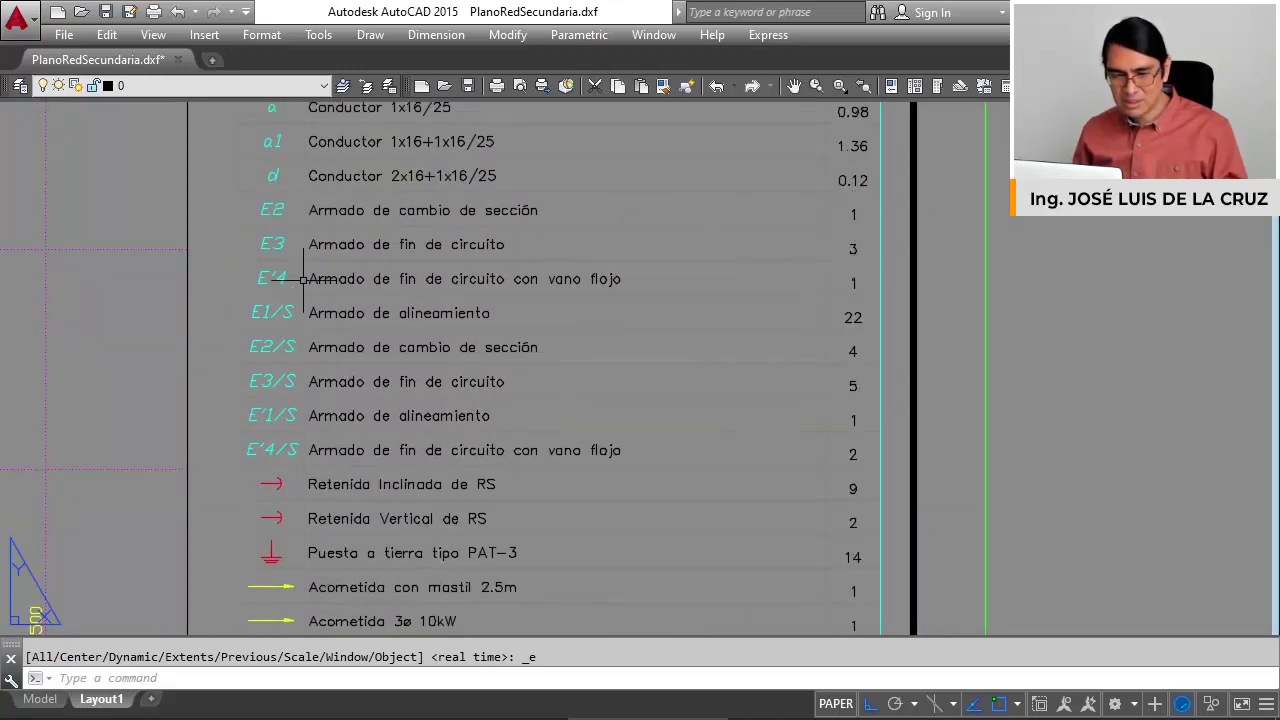
pyautogui.moveTo(320, 418); pyautogui.dragTo(351, 348, button='middle')
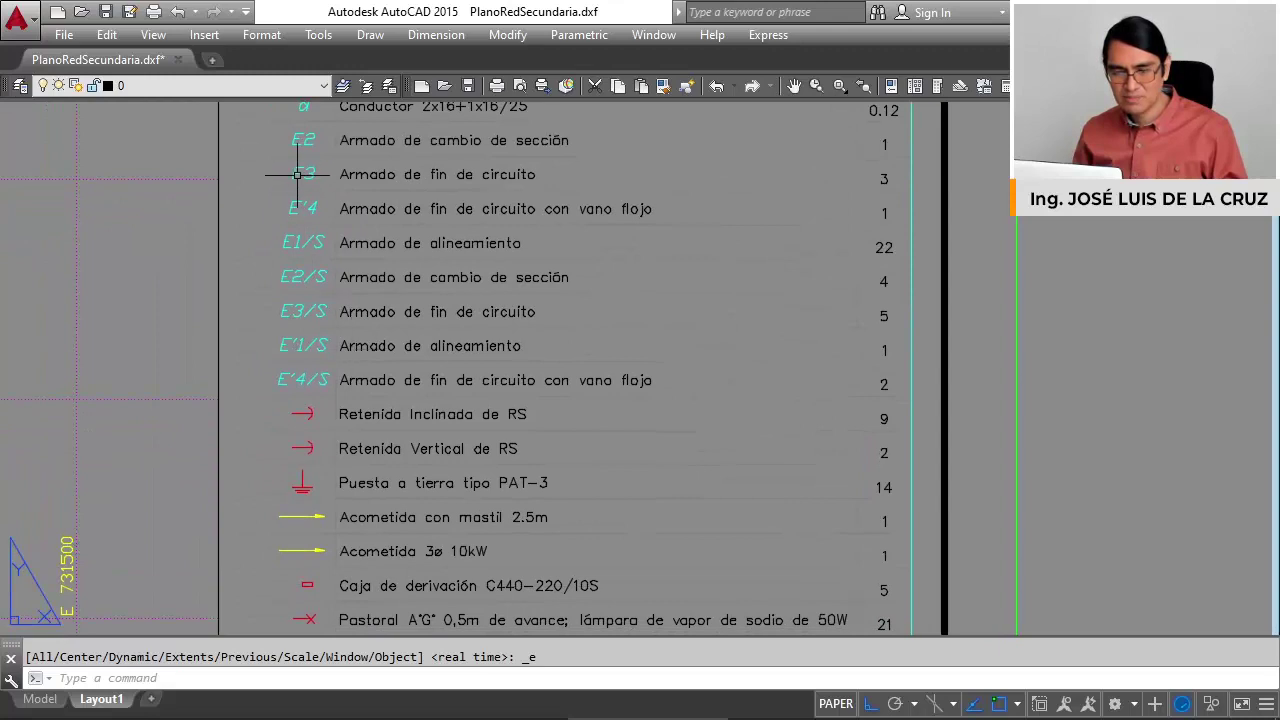
pyautogui.moveTo(483, 380); pyautogui.dragTo(505, 256, button='middle')
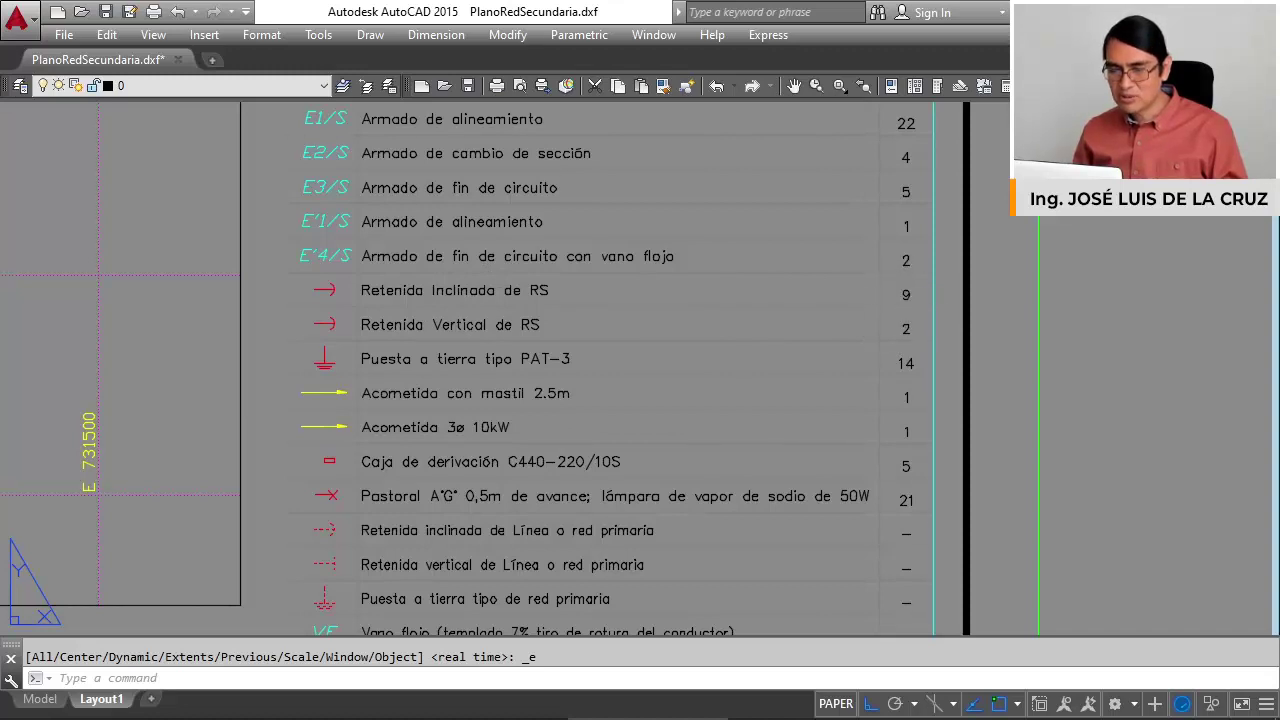
# Examine the legend entries for retenidas, puesta a tierra, Acometida con mastil 2.5m and Acometida 3ø 10kW, and review the quantity column.
pyautogui.scroll(1, 903, 289)
pyautogui.scroll(-1, 790, 390)
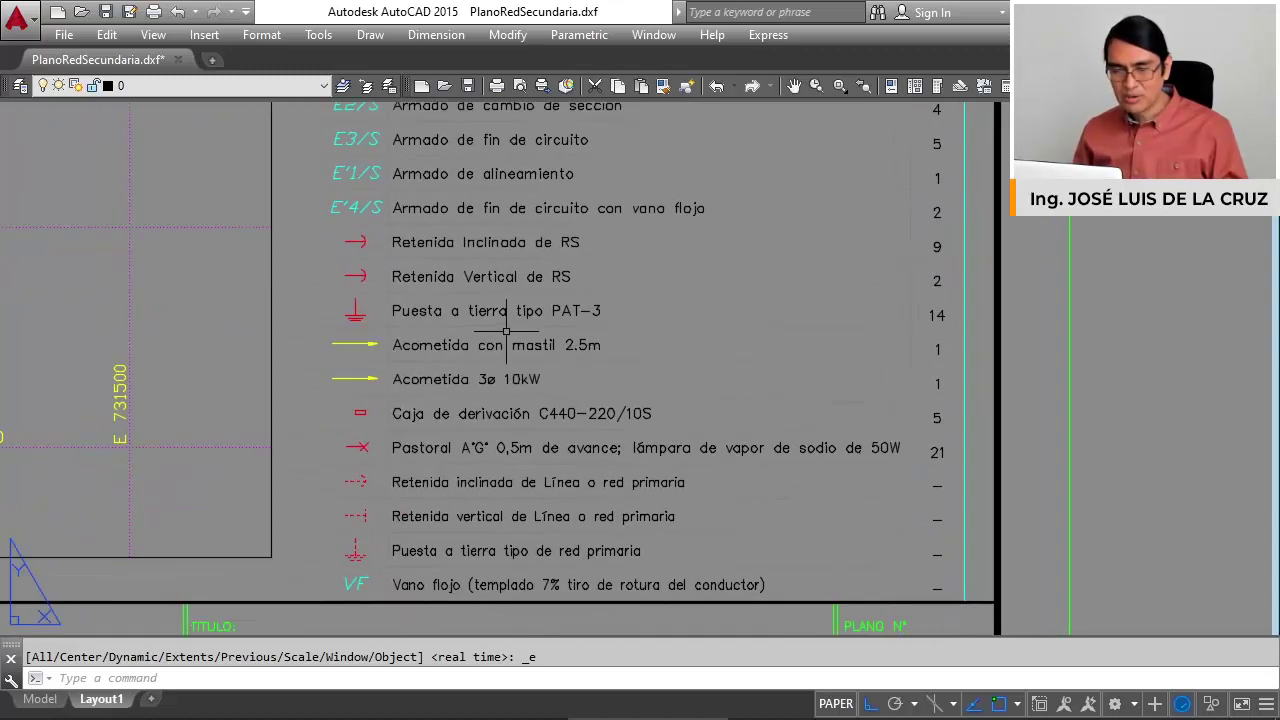
pyautogui.scroll(2, 435, 345)
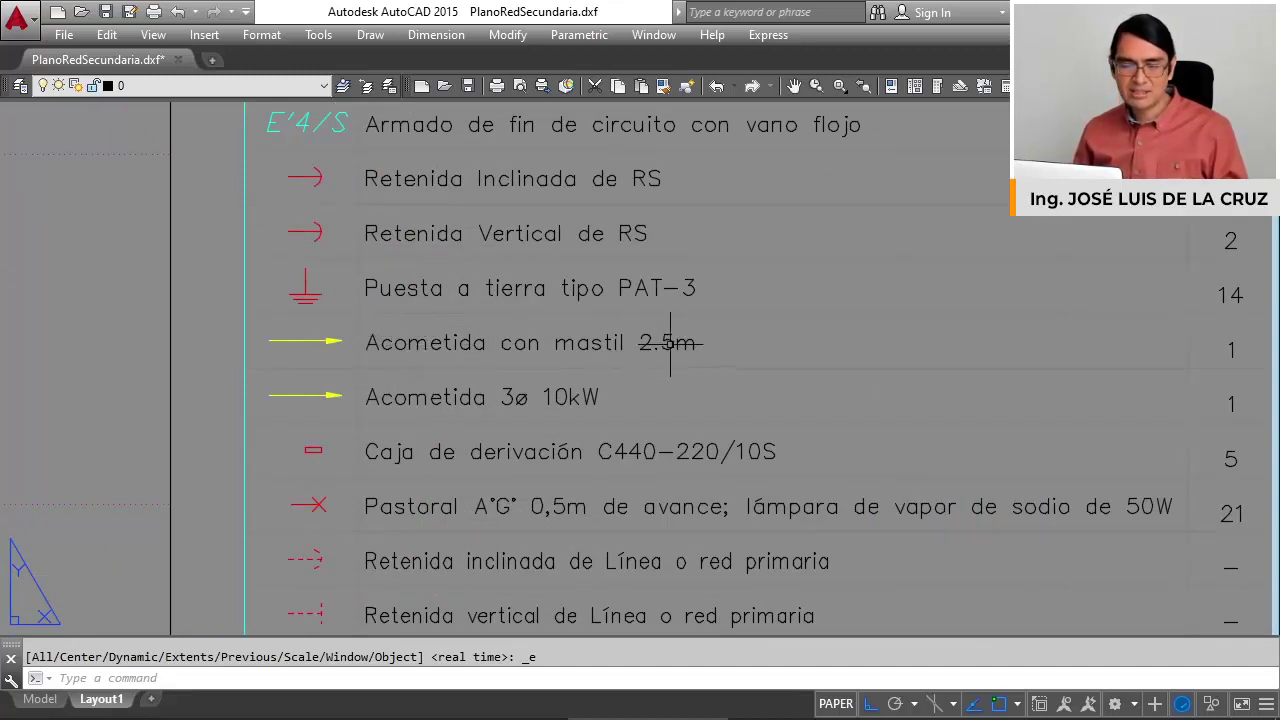
pyautogui.scroll(-4, 639, 348)
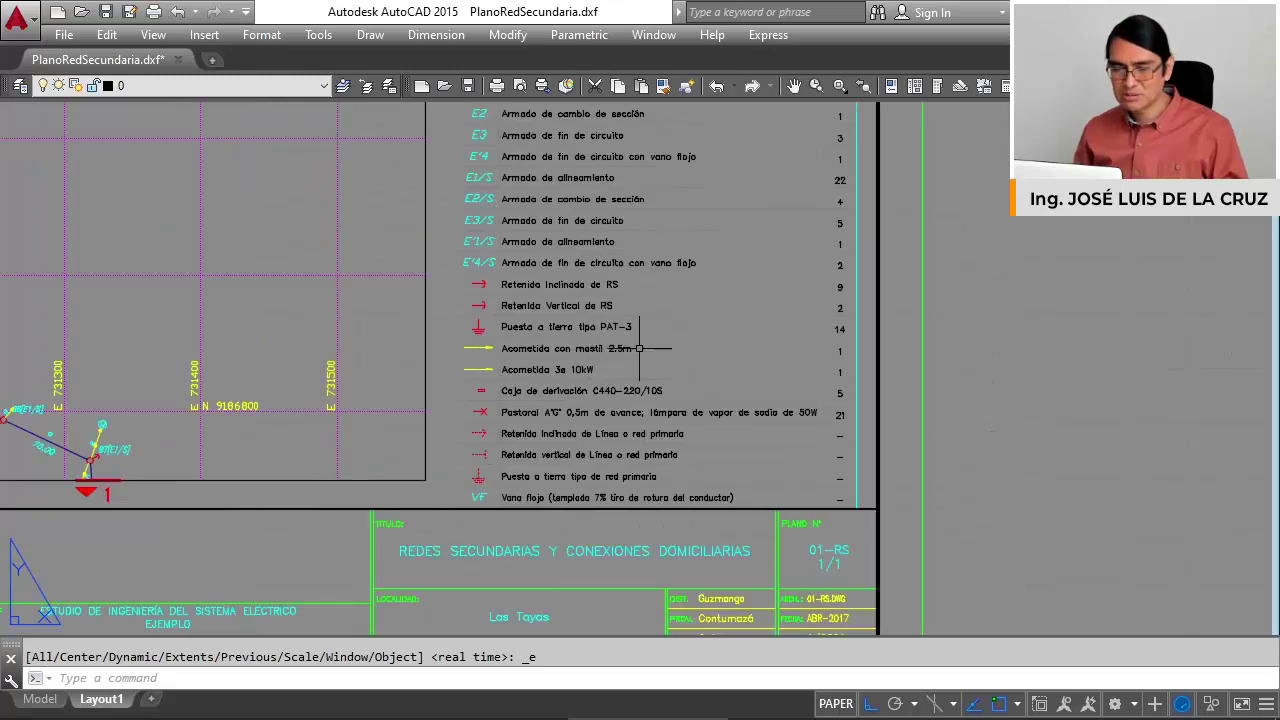
pyautogui.moveTo(600, 350); pyautogui.dragTo(596, 388, button='middle')
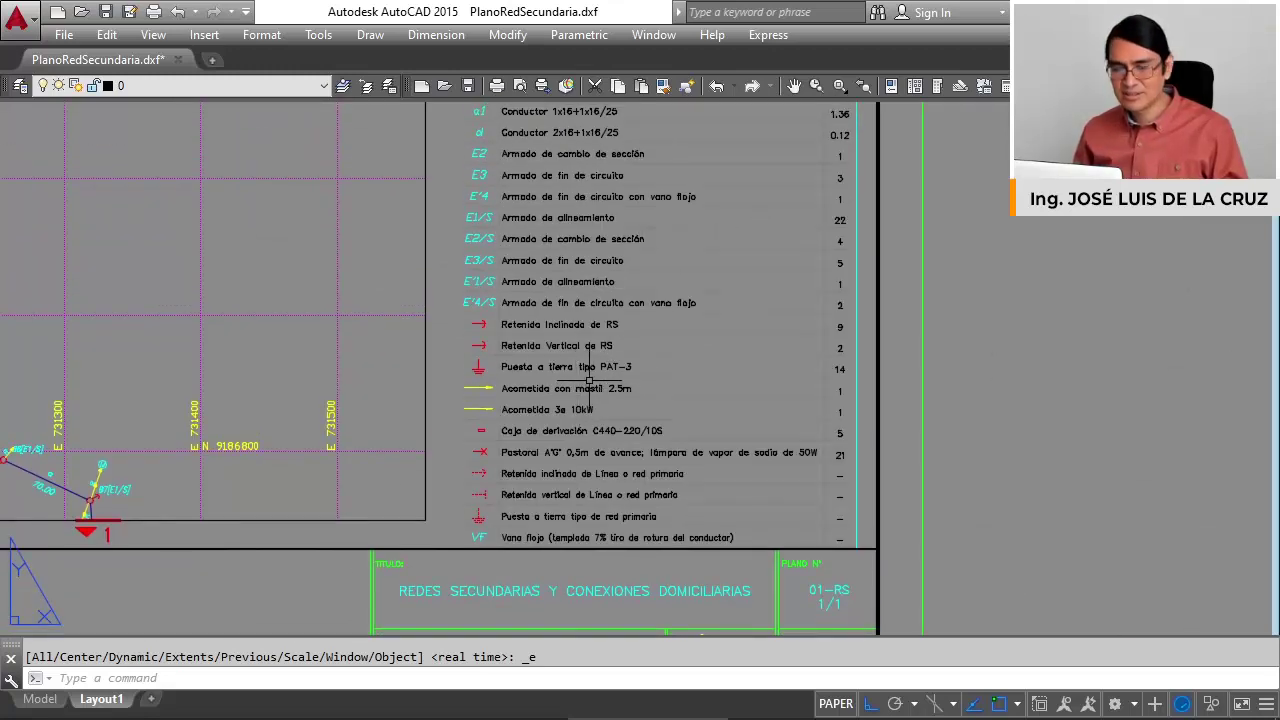
pyautogui.scroll(4, 535, 410)
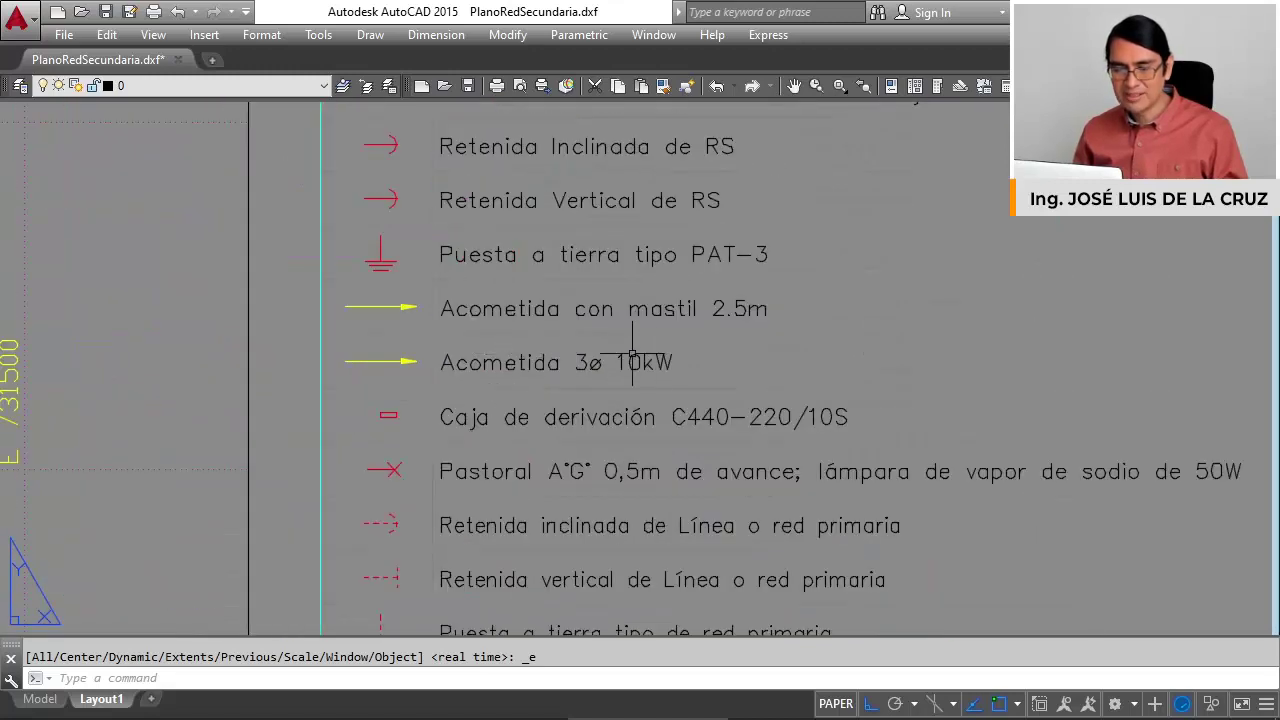
pyautogui.scroll(-4, 643, 355)
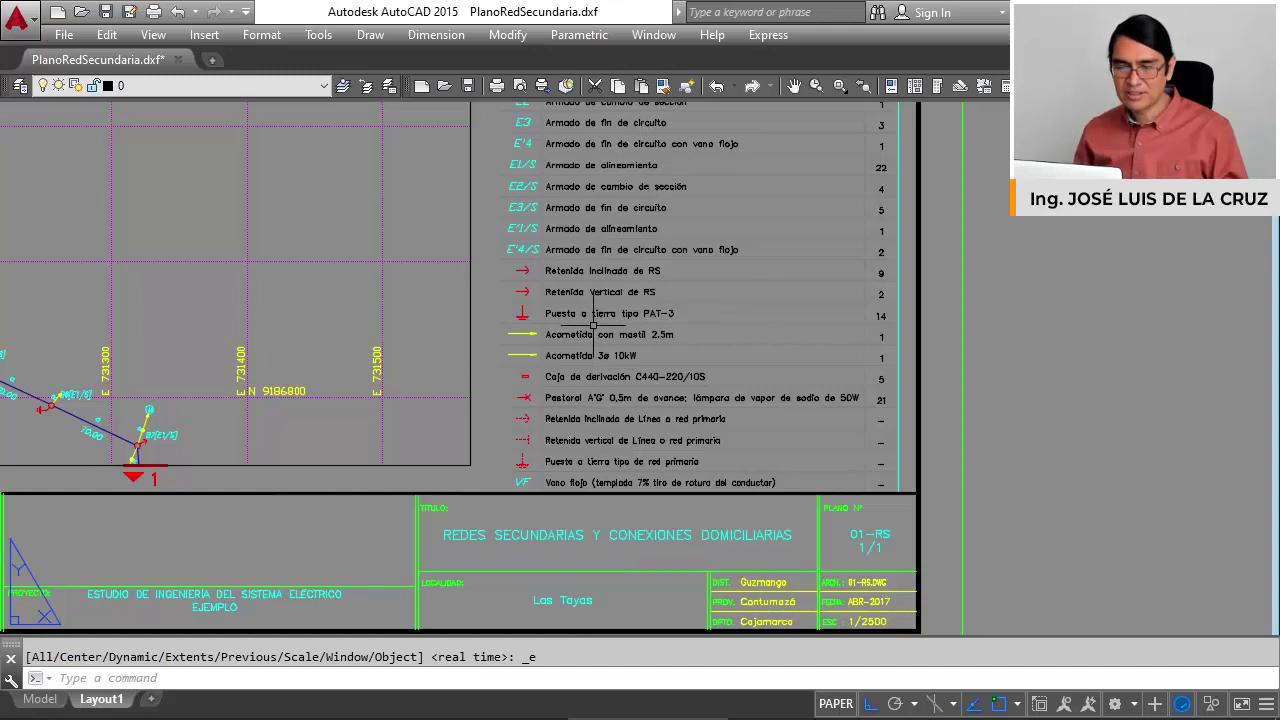
pyautogui.moveTo(600, 336); pyautogui.dragTo(605, 392, button='middle')
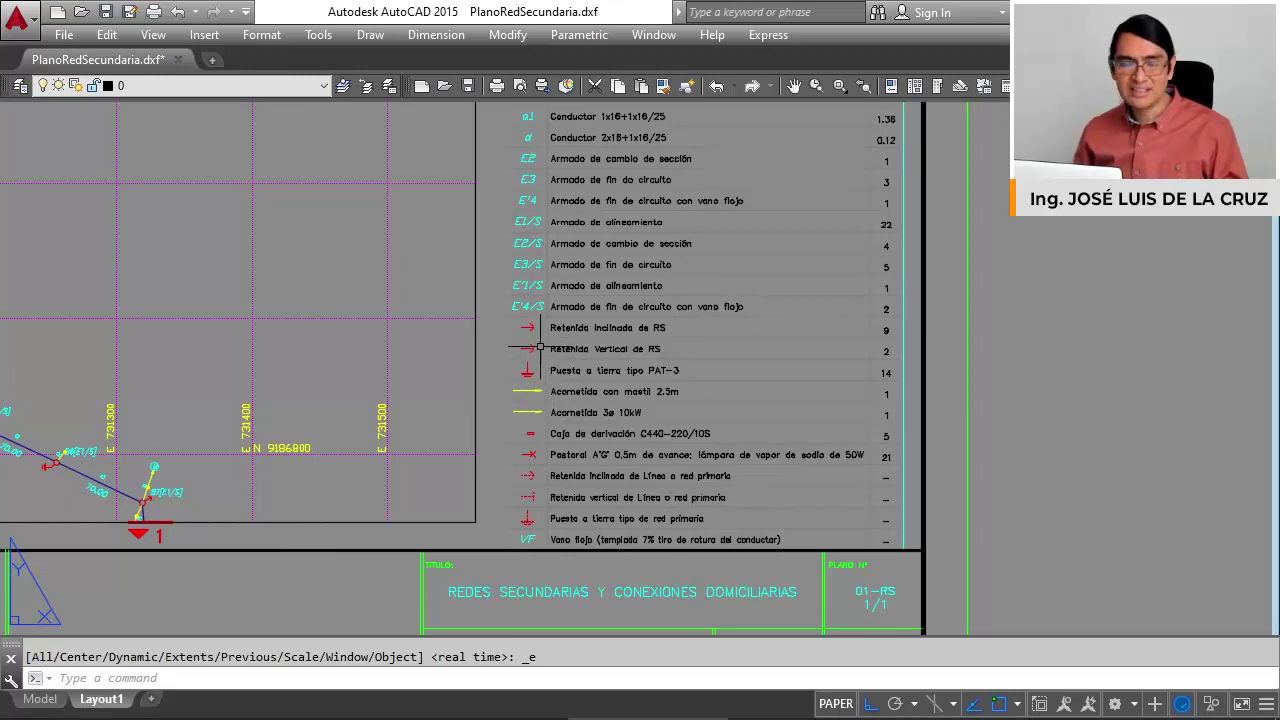
pyautogui.scroll(5, 562, 403)
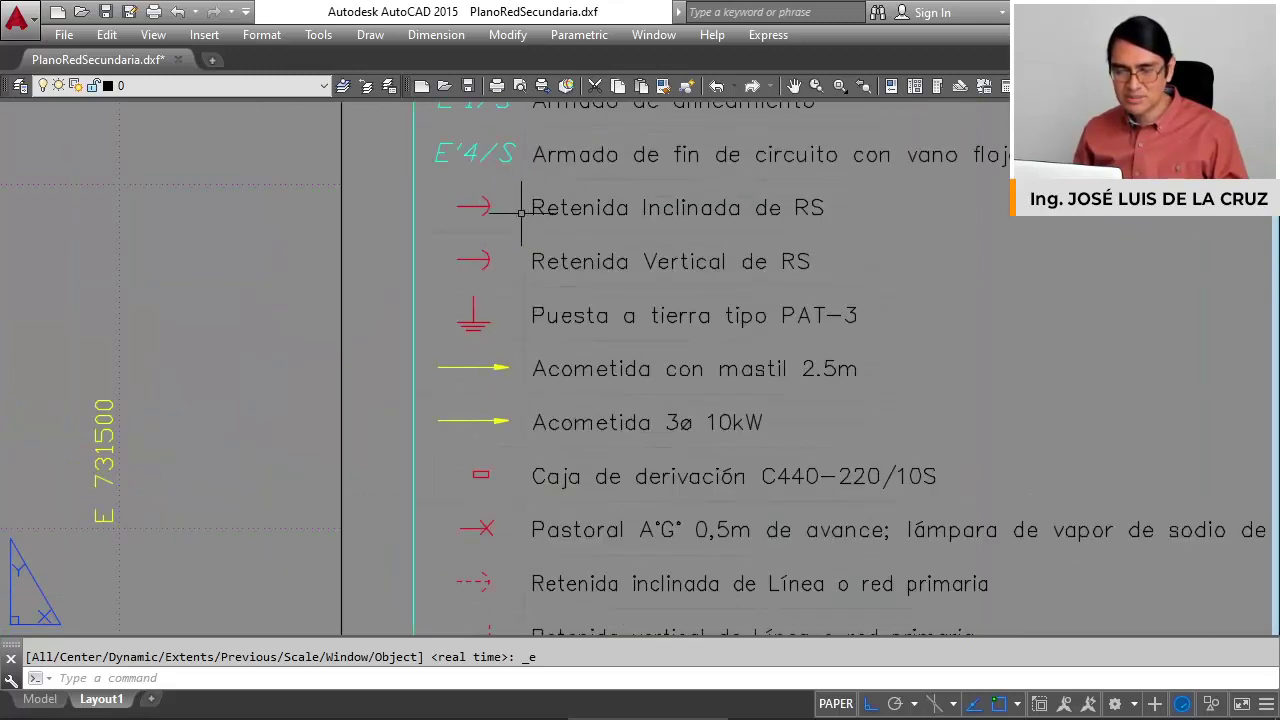
pyautogui.scroll(-5, 496, 312)
pyautogui.scroll(1, 809, 174)
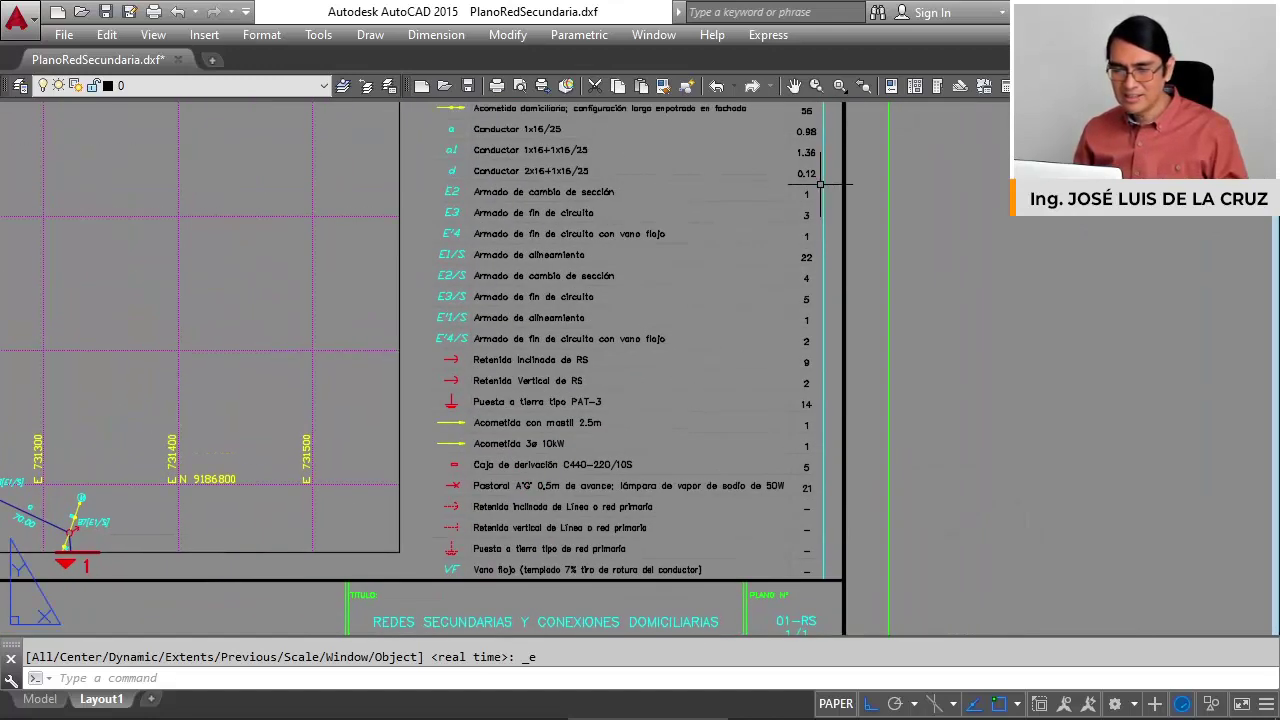
pyautogui.moveTo(809, 171); pyautogui.dragTo(803, 228, button='middle')
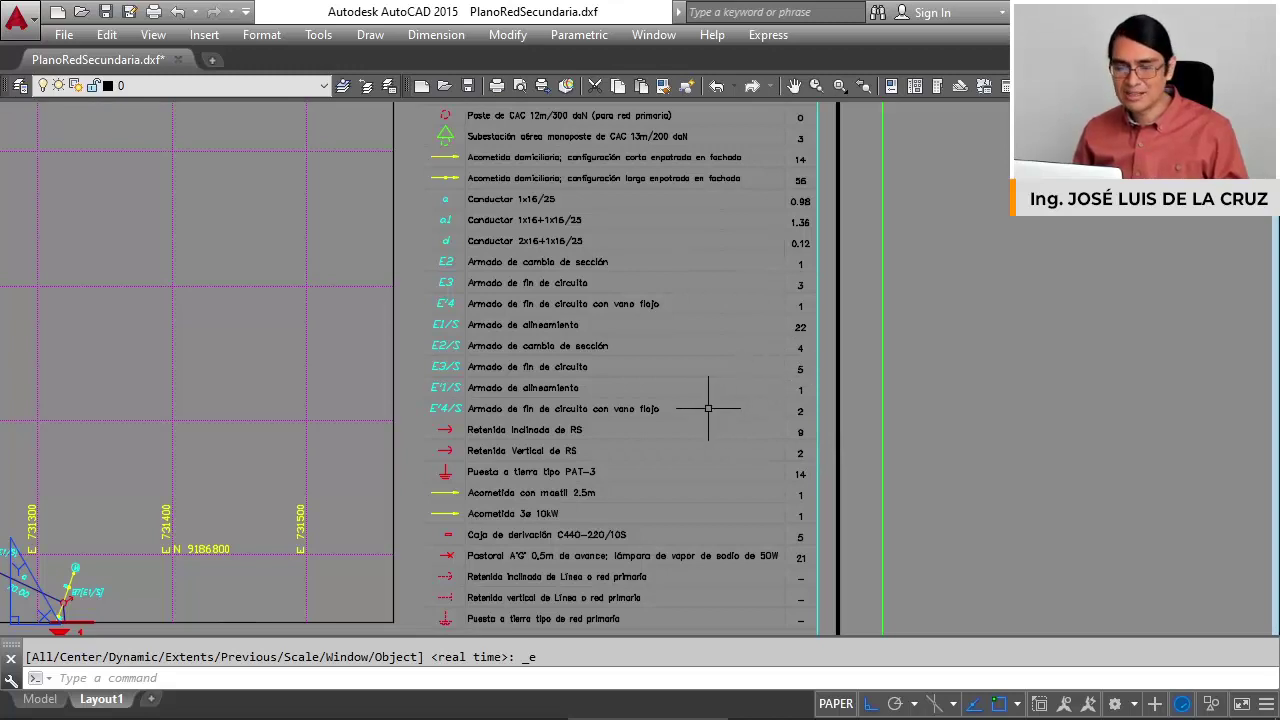
# Examine the legend entries for Caja de derivación C440-220/10S, the 50W Pastoral lamp and the primary network items with their quantities.
pyautogui.moveTo(708, 408); pyautogui.dragTo(726, 362, button='middle')
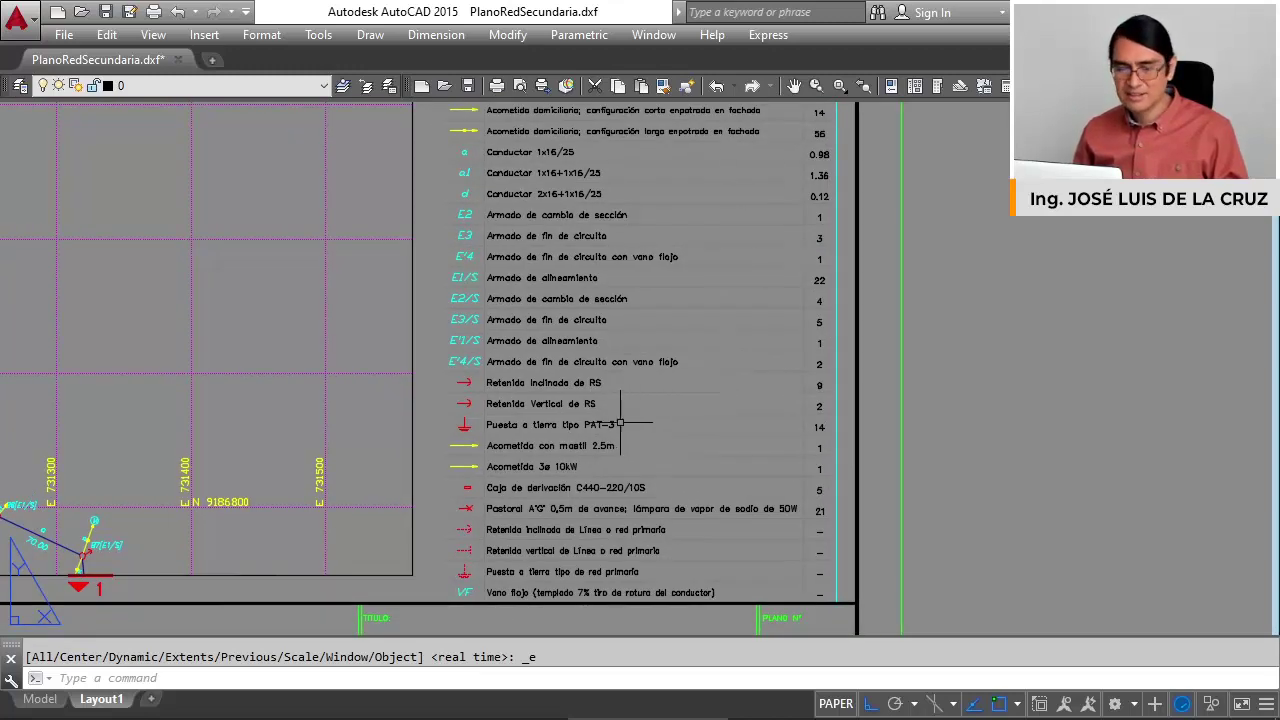
pyautogui.moveTo(620, 424); pyautogui.dragTo(637, 342, button='middle')
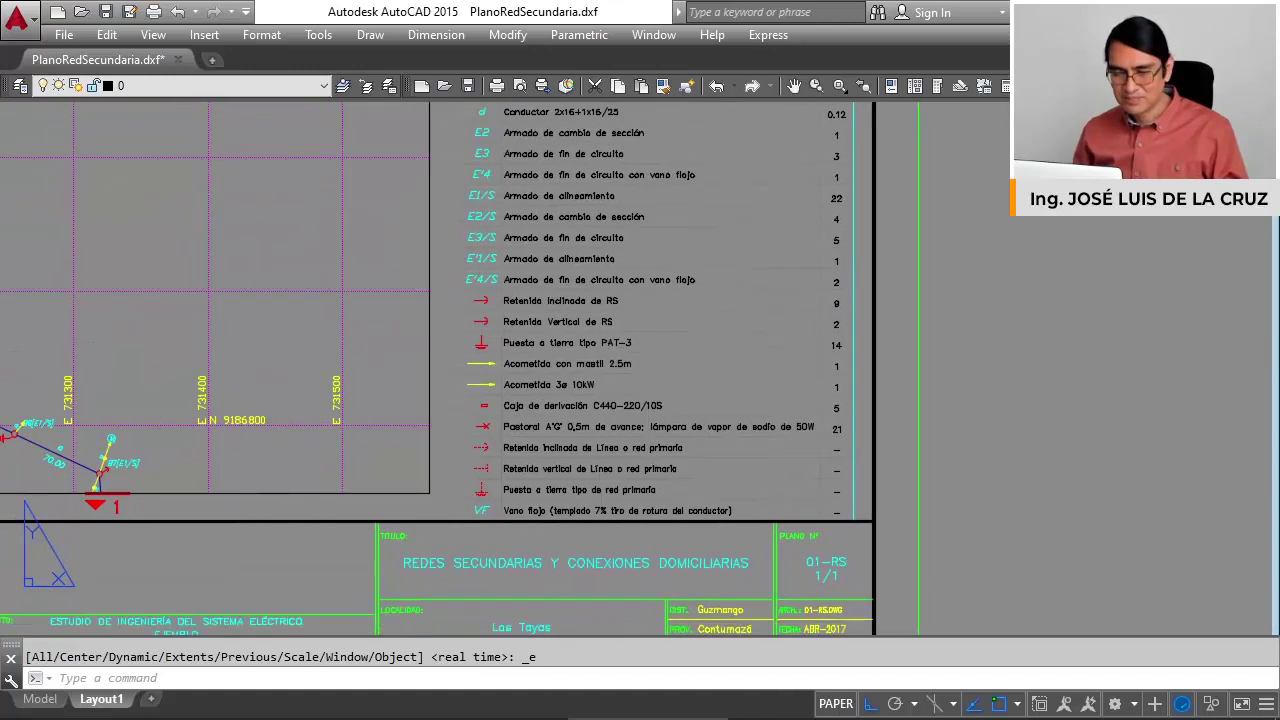
pyautogui.scroll(3, 565, 405)
pyautogui.scroll(1, 585, 400)
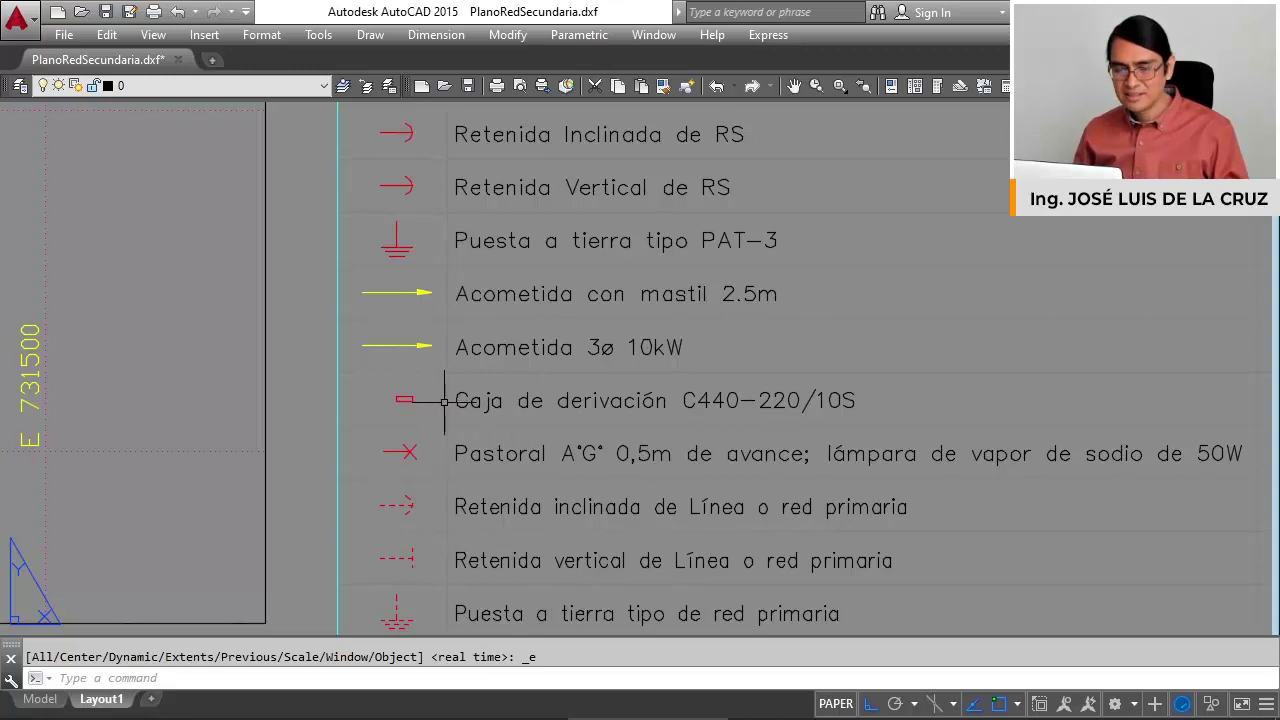
pyautogui.scroll(-3, 511, 400)
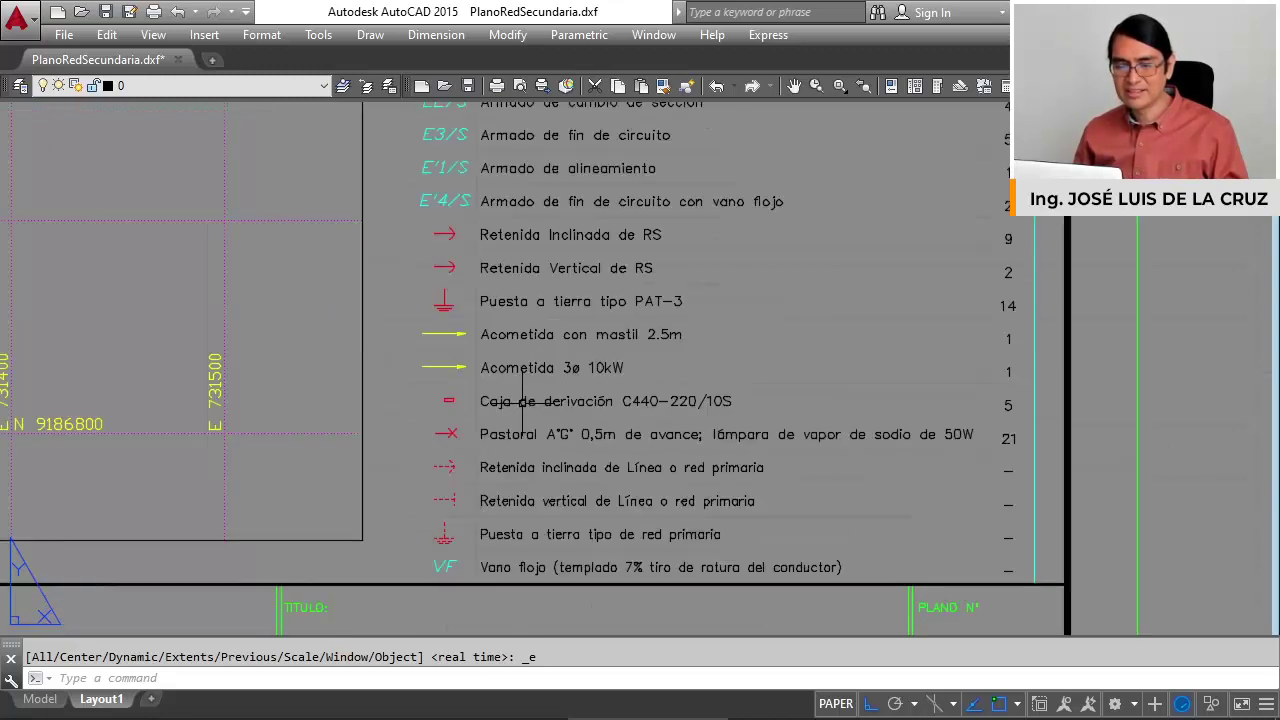
pyautogui.scroll(1, 551, 300)
pyautogui.scroll(-2, 590, 418)
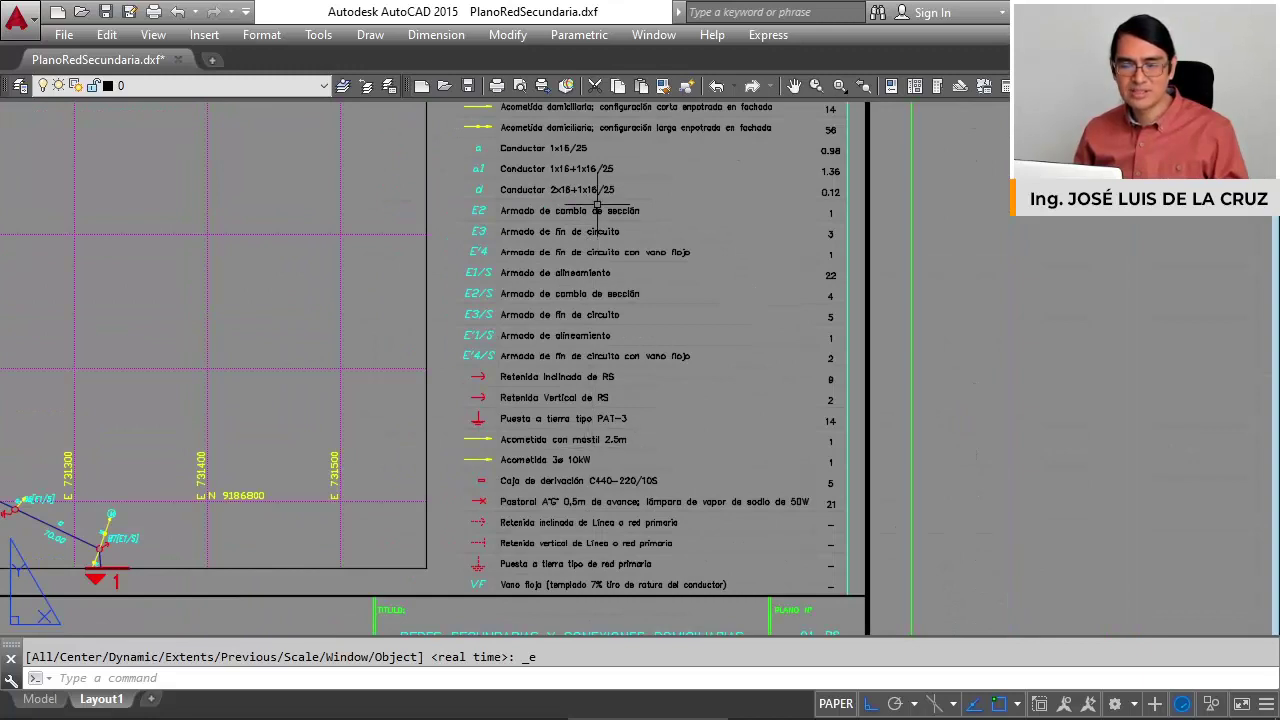
# Review the whole LEYENDA on Layout1, from the poles down to Vano flojo.
pyautogui.moveTo(600, 182); pyautogui.dragTo(606, 244, button='middle')
pyautogui.scroll(-2, 606, 199)
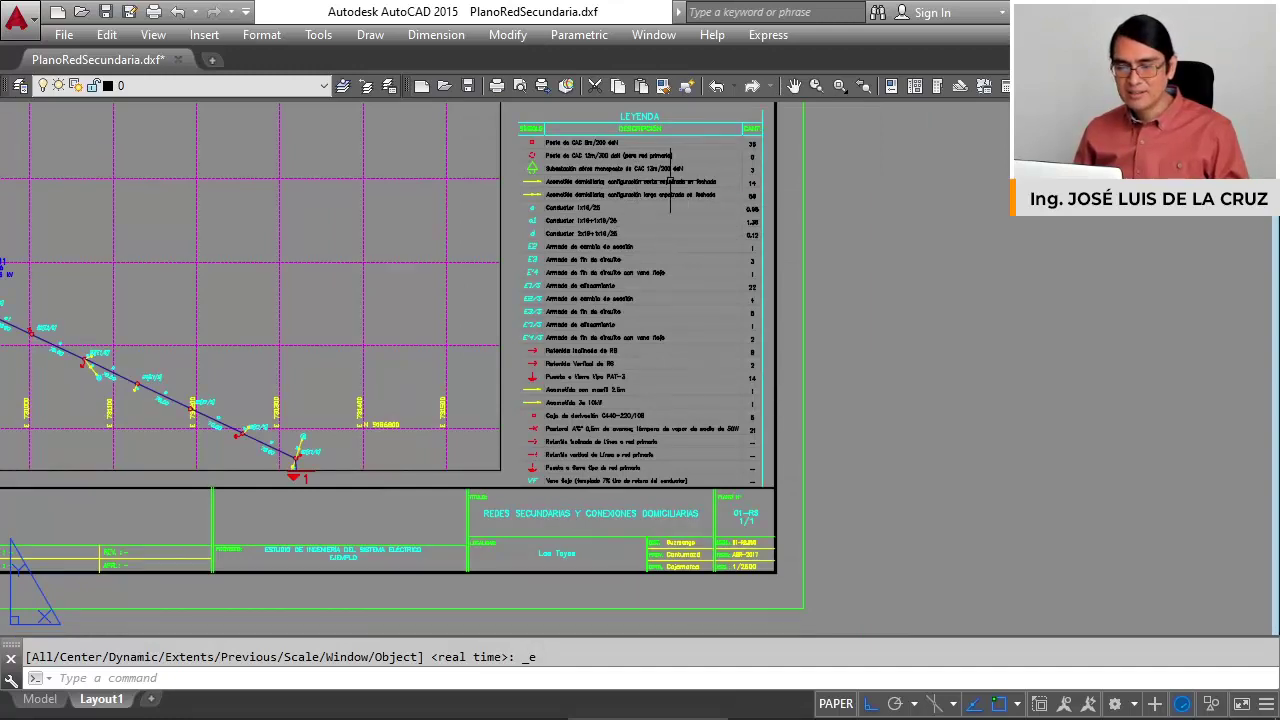
pyautogui.moveTo(678, 218); pyautogui.dragTo(698, 252, button='middle')
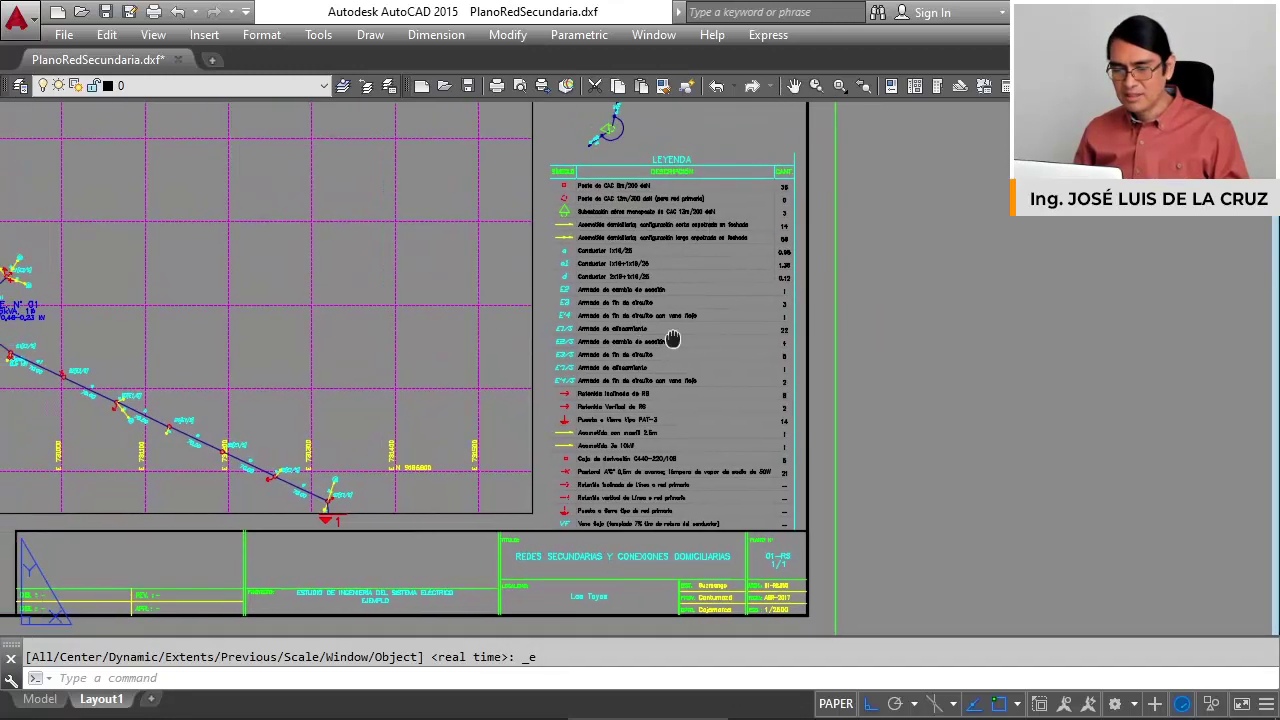
pyautogui.moveTo(677, 340); pyautogui.dragTo(720, 340, button='middle')
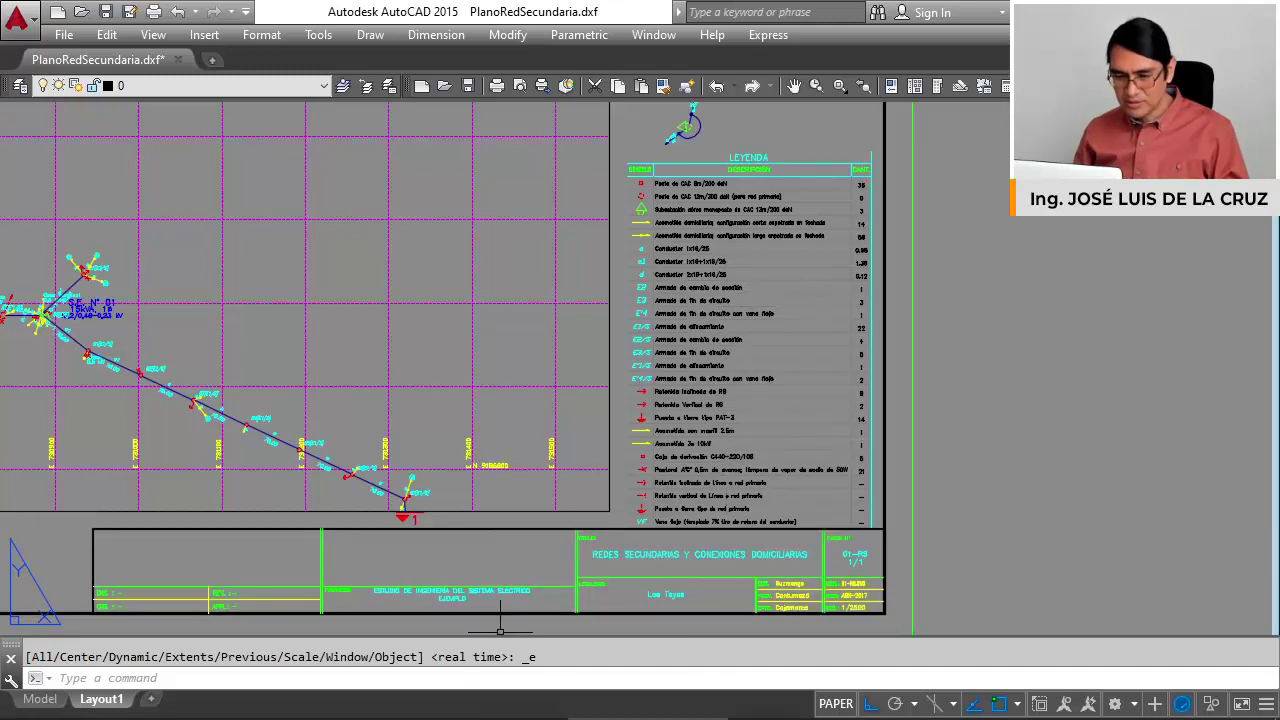
# Open Suministros.XLS from the Metrado en leyenda folder and highlight the descriptions J3:J5 on the Acometidas sheet.
pyautogui.click(326, 718)
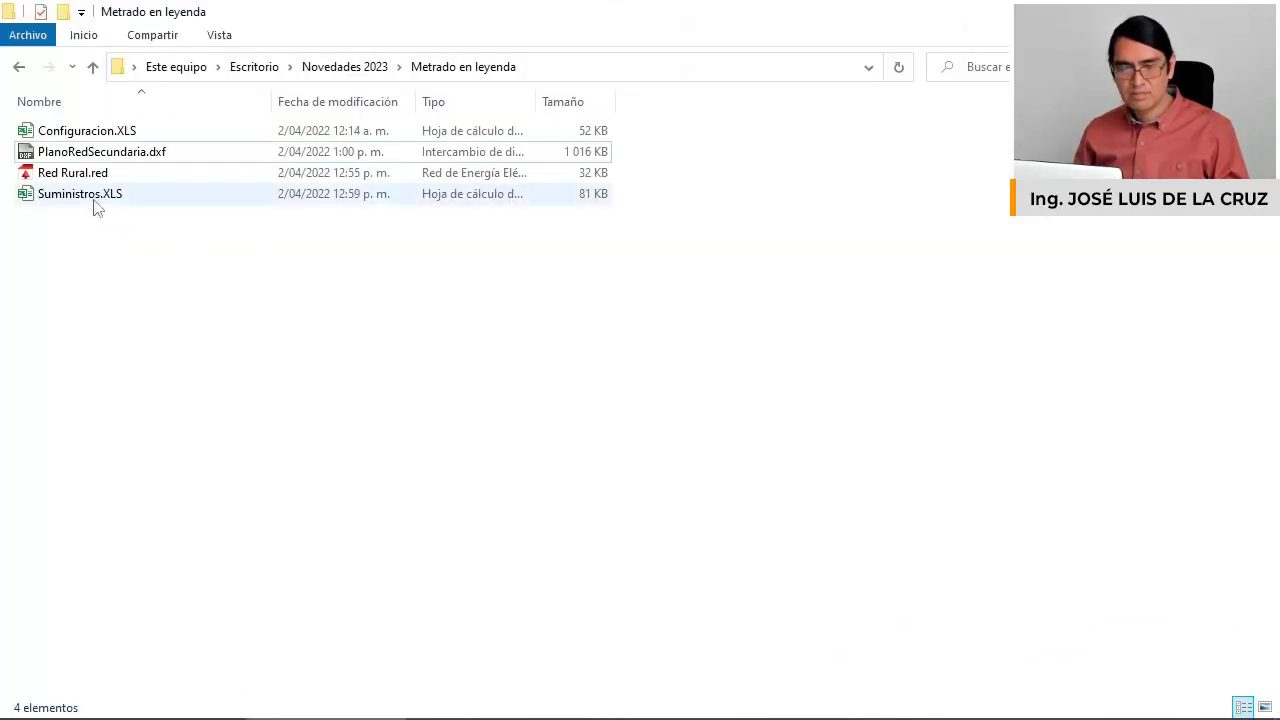
pyautogui.doubleClick(96, 200)
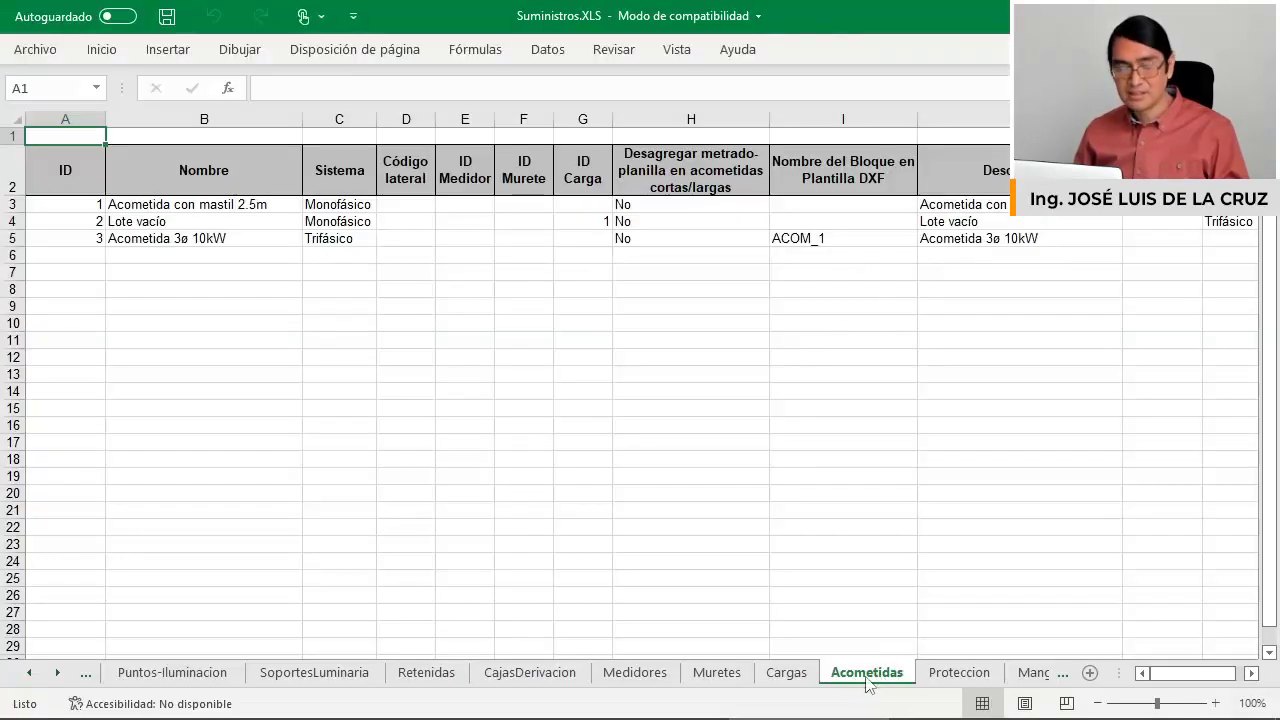
pyautogui.moveTo(998, 209); pyautogui.dragTo(1001, 240)
pyautogui.moveTo(1003, 168); pyautogui.dragTo(1004, 239)
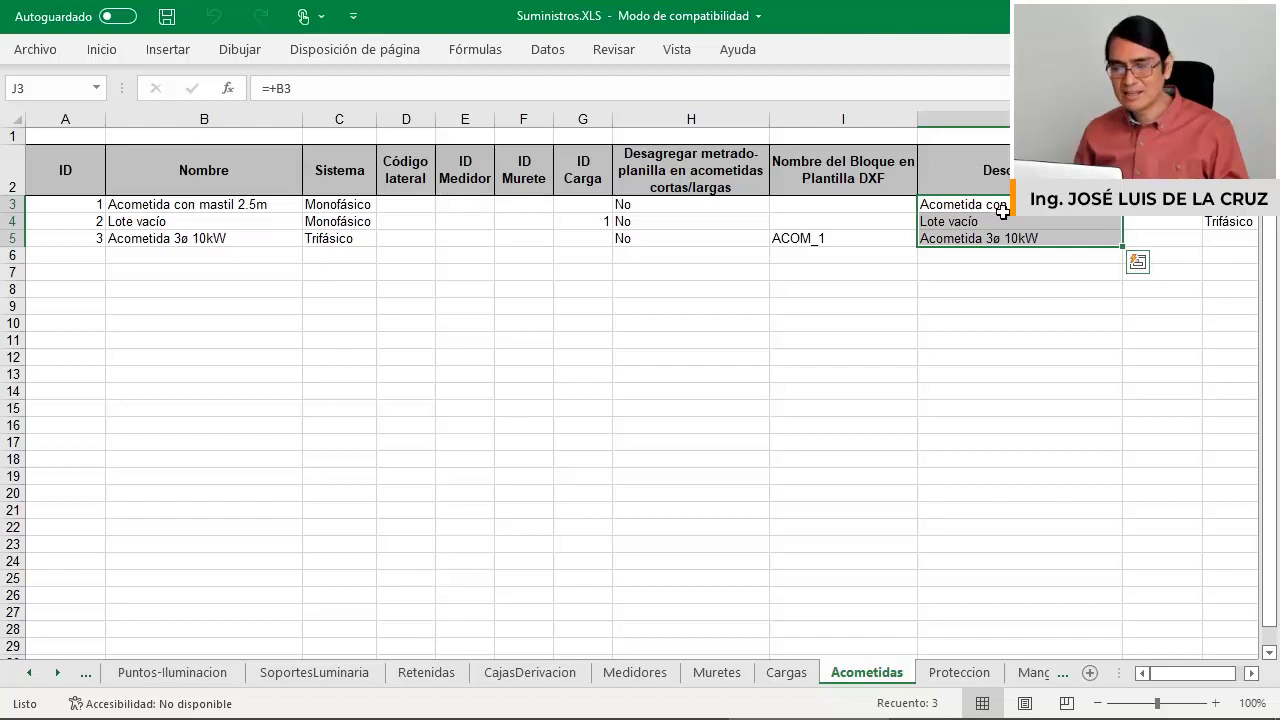
pyautogui.moveTo(1004, 207); pyautogui.dragTo(1013, 240)
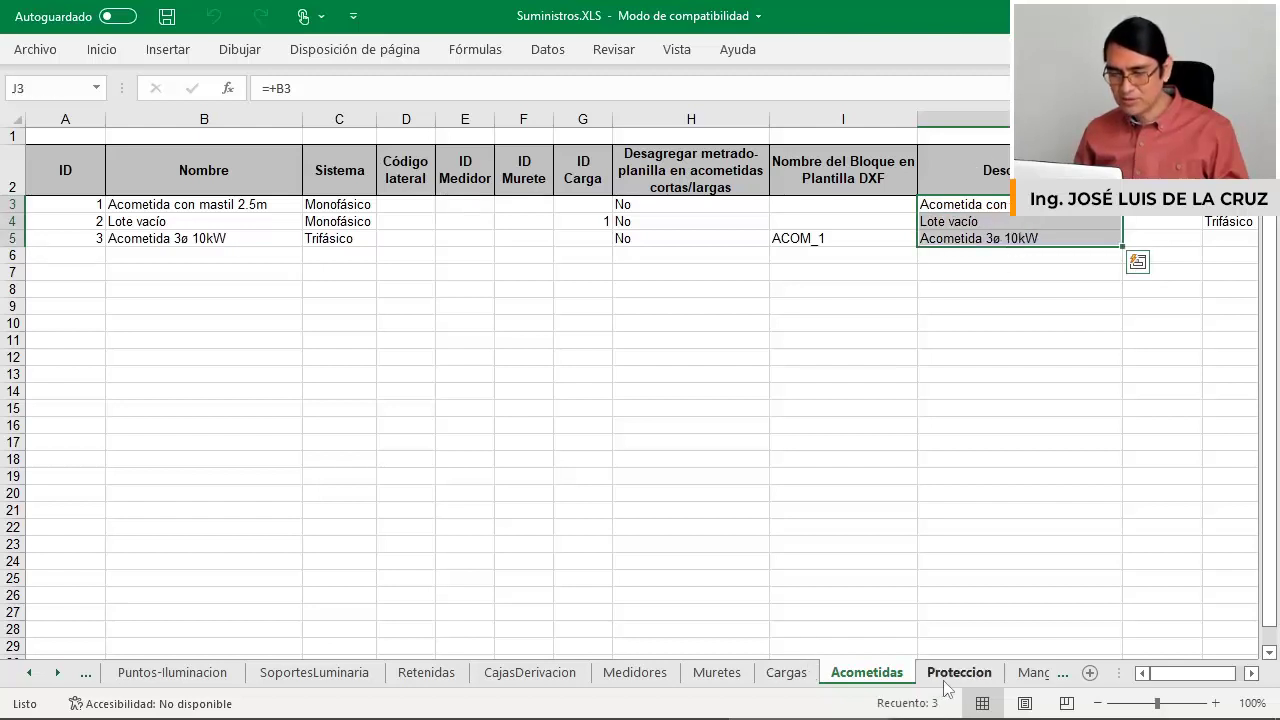
# Review the Cargas, Muretes and Medidores sheets, and highlight the descriptions in H3:H6 of CajasDerivacion.
pyautogui.click(786, 673)
pyautogui.click(716, 673)
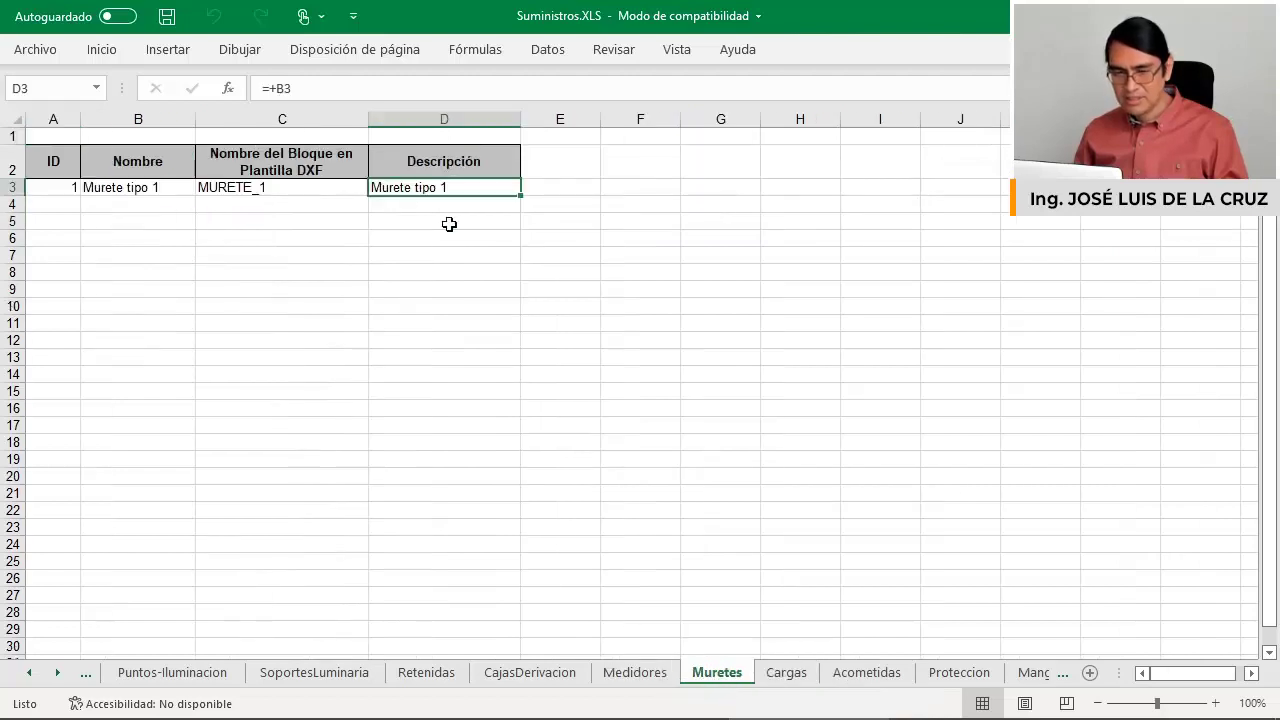
pyautogui.click(635, 673)
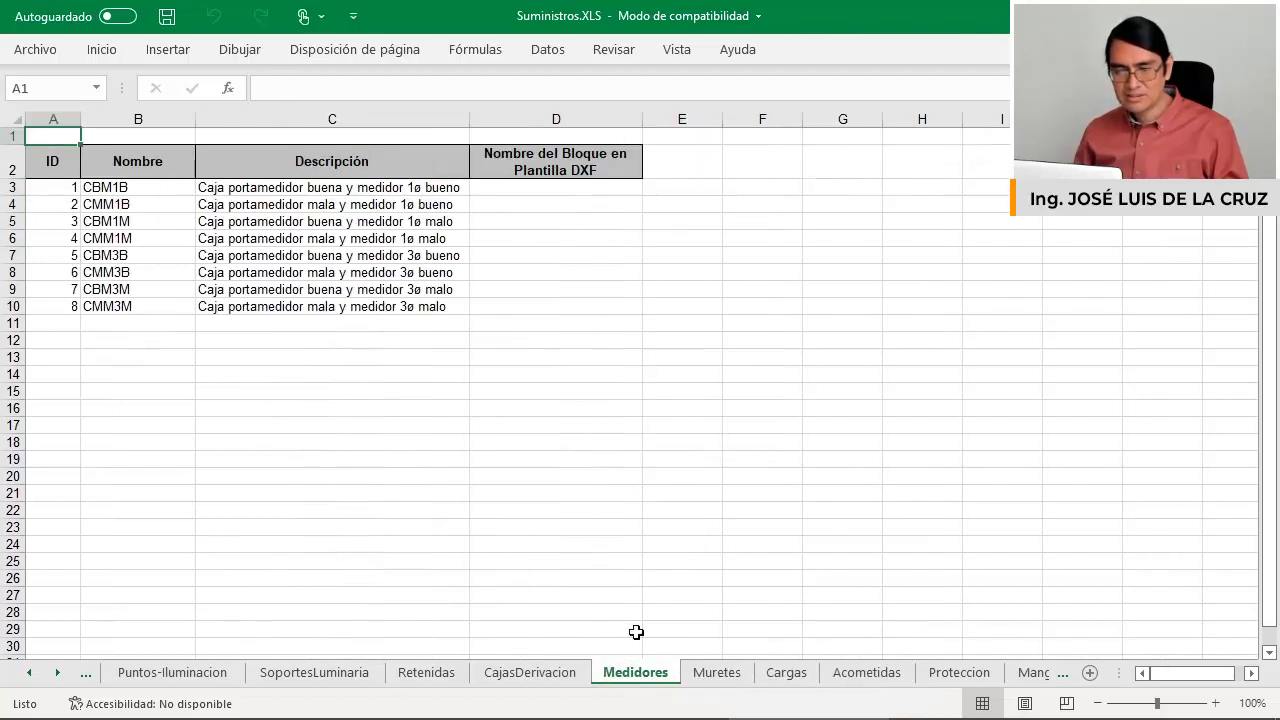
pyautogui.click(522, 673)
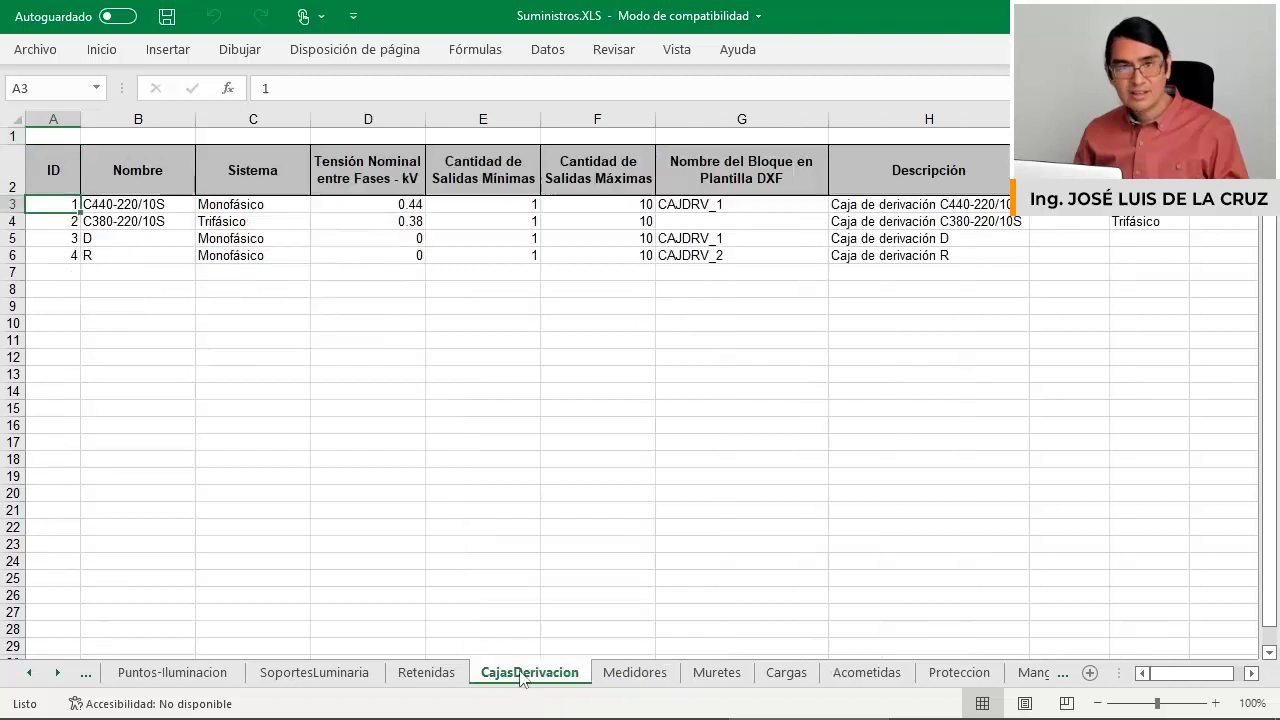
pyautogui.moveTo(852, 200); pyautogui.dragTo(852, 258)
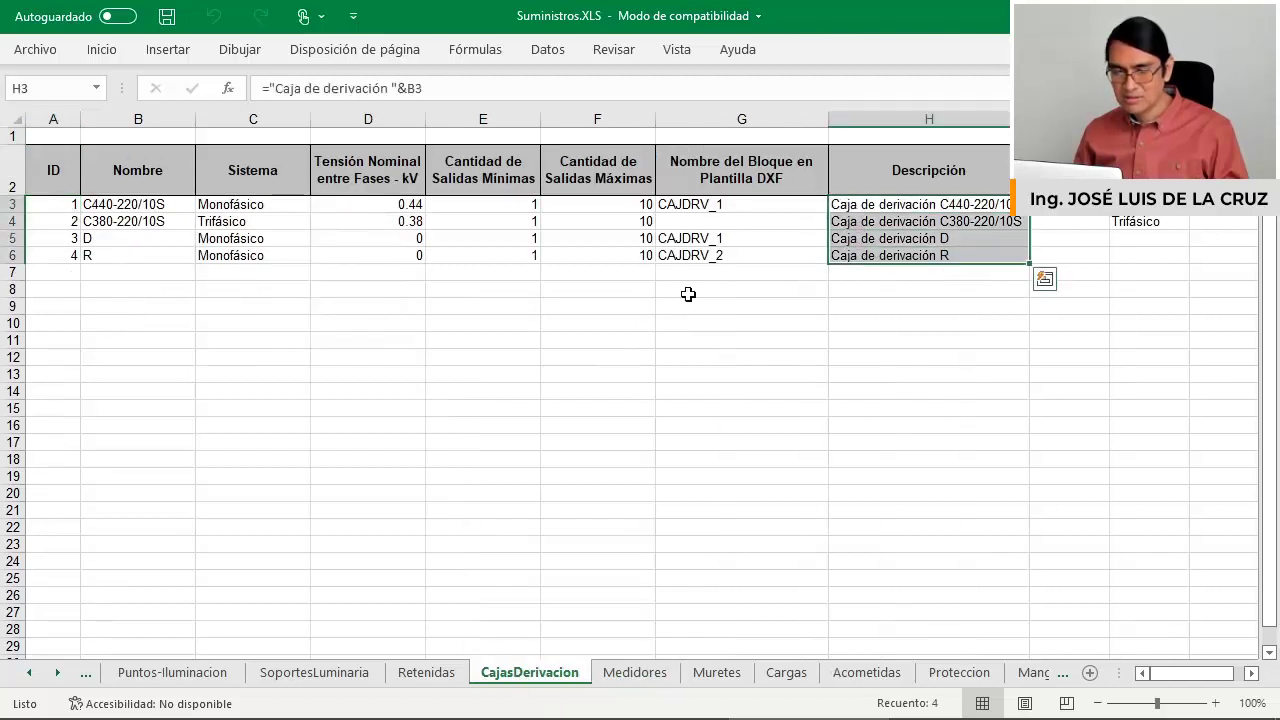
# Show the ConductorBT sheet and highlight the conductor descriptions in N5:N22.
pyautogui.doubleClick(36, 675)
pyautogui.click(37, 675)
pyautogui.click(37, 675)
pyautogui.click(37, 675)
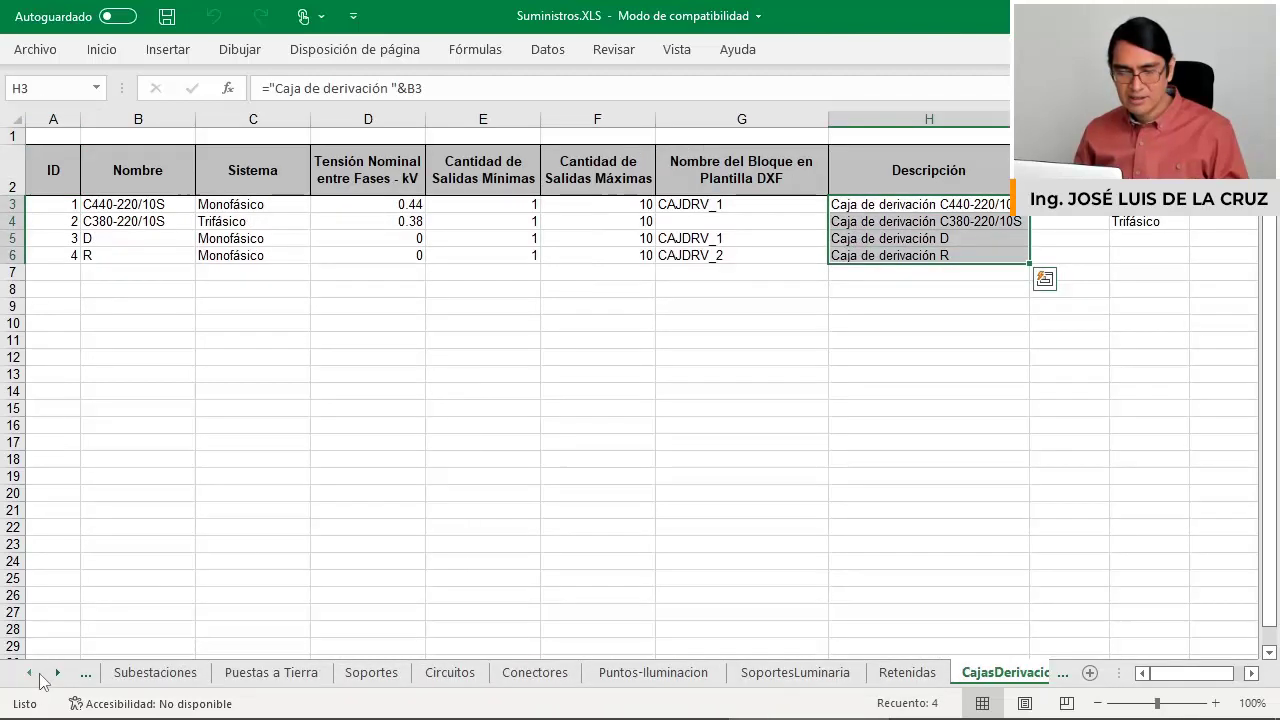
pyautogui.click(38, 675)
pyautogui.click(38, 675)
pyautogui.click(38, 675)
pyautogui.click(39, 675)
pyautogui.click(150, 673)
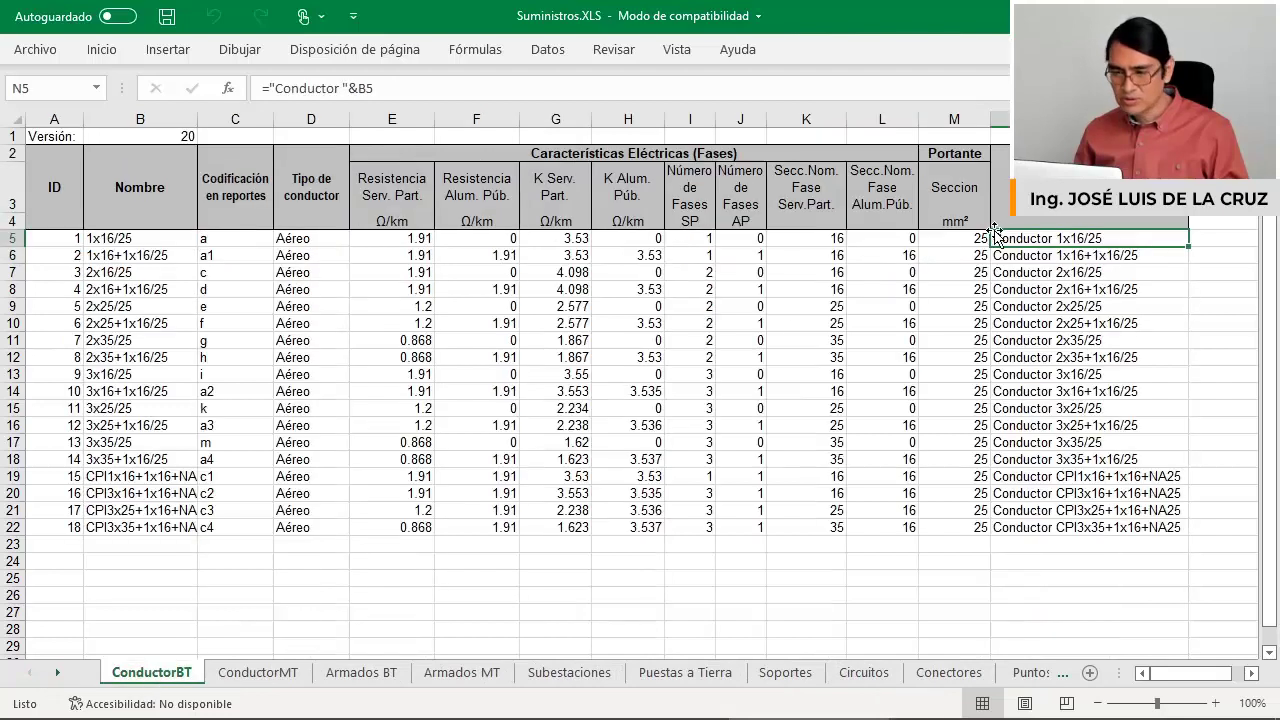
pyautogui.moveTo(1033, 242); pyautogui.dragTo(1048, 527)
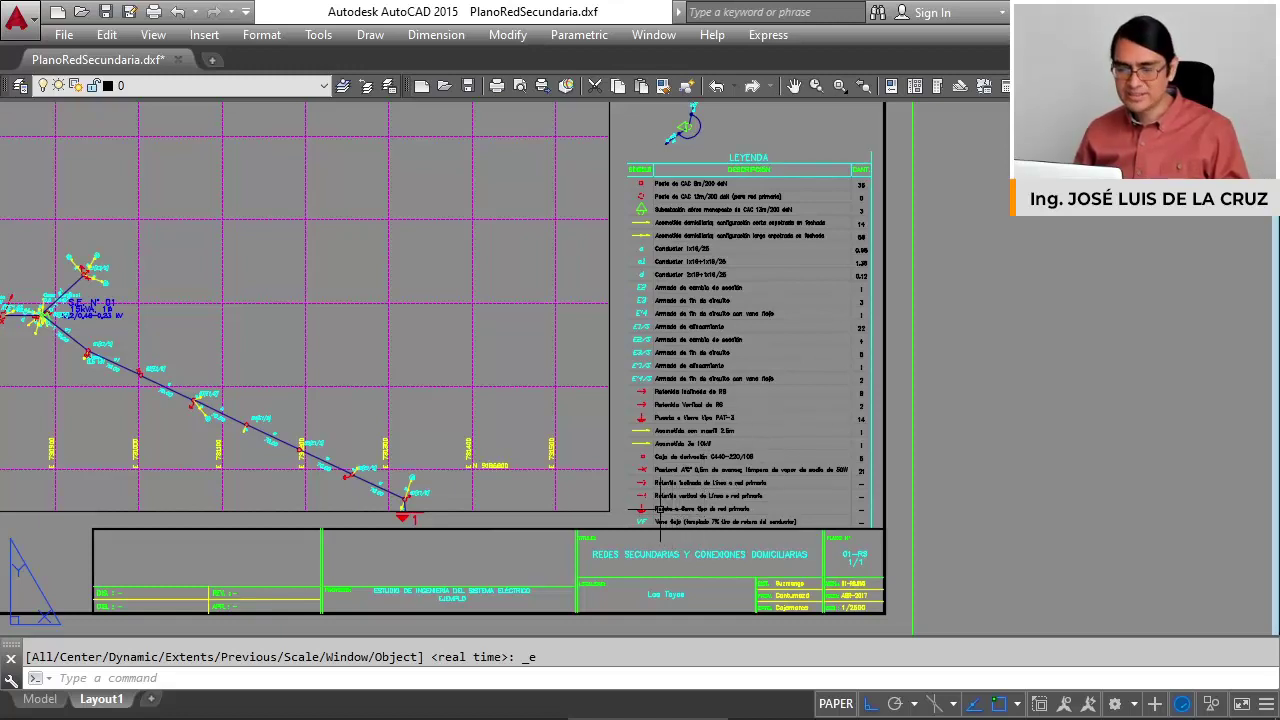
# Back in AutoCAD, examine the primary network entries and Vano flojo in the legend of PlanoRedSecundaria.dxf.
pyautogui.scroll(4, 672, 514)
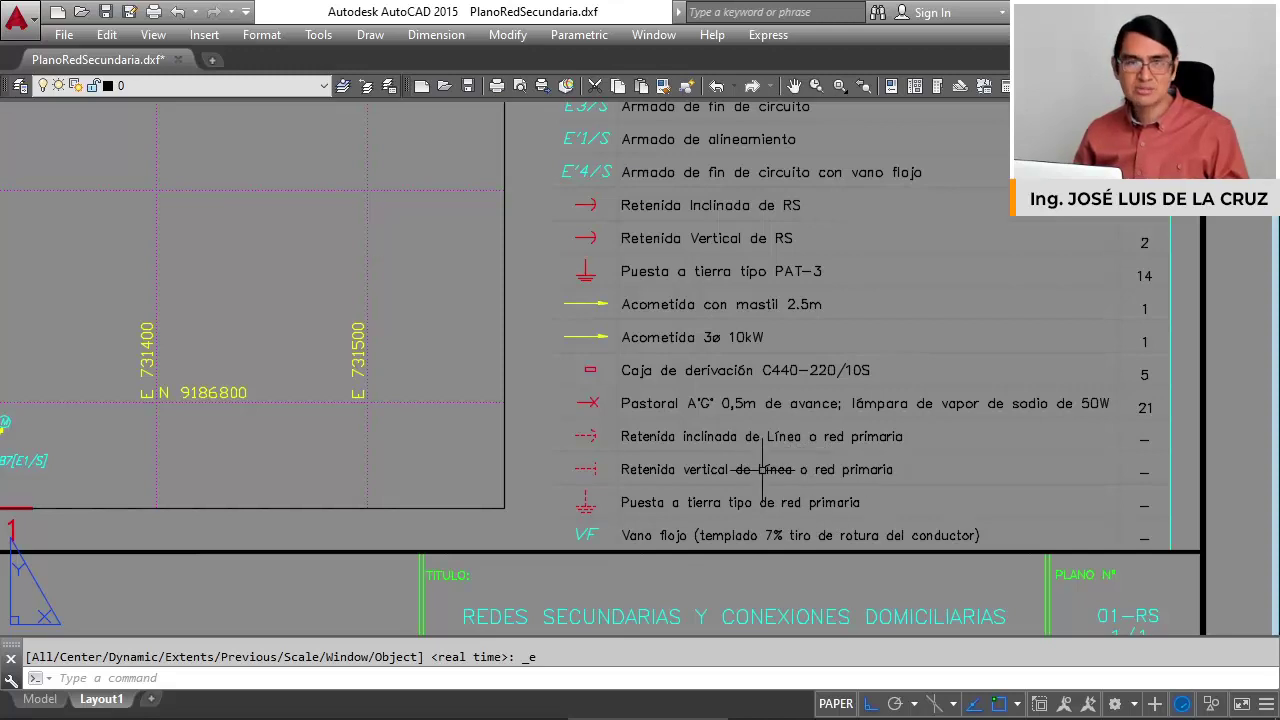
pyautogui.scroll(-4, 760, 468)
pyautogui.scroll(2, 800, 300)
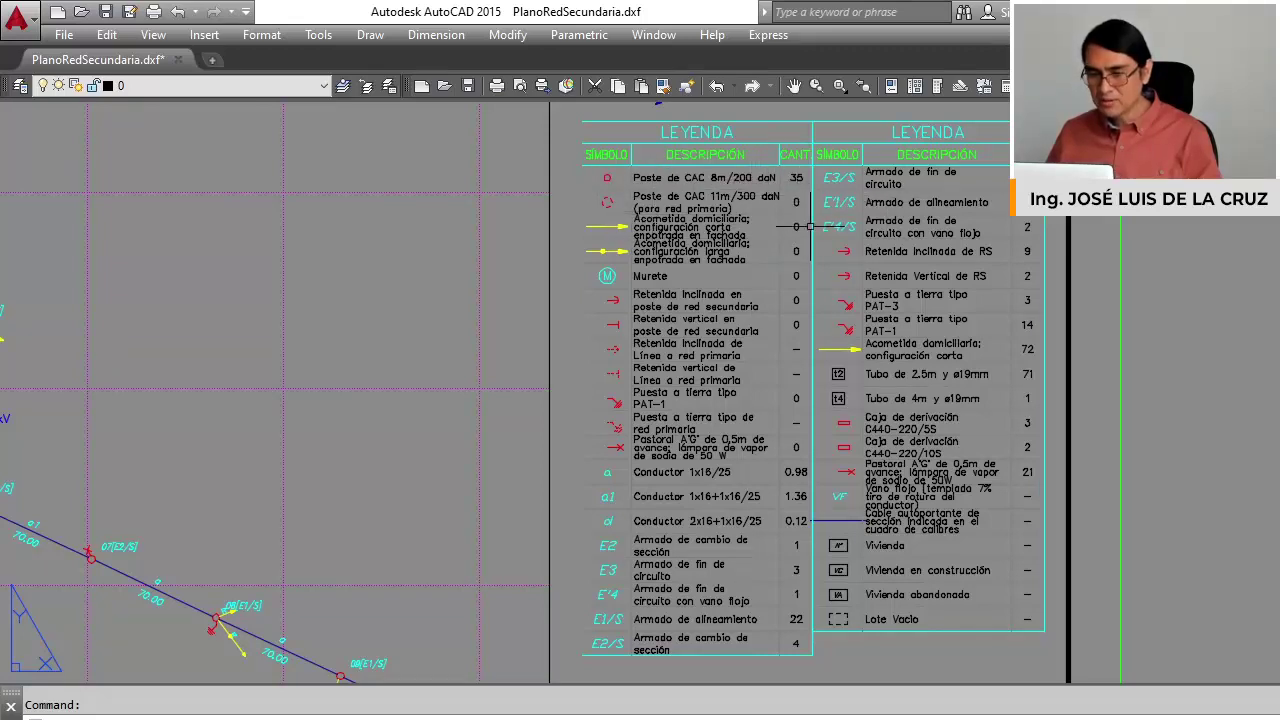
# Frame the entries in both columns of the two-column LEYENDA with selection windows to point out their quantities.
pyautogui.click(670, 210)
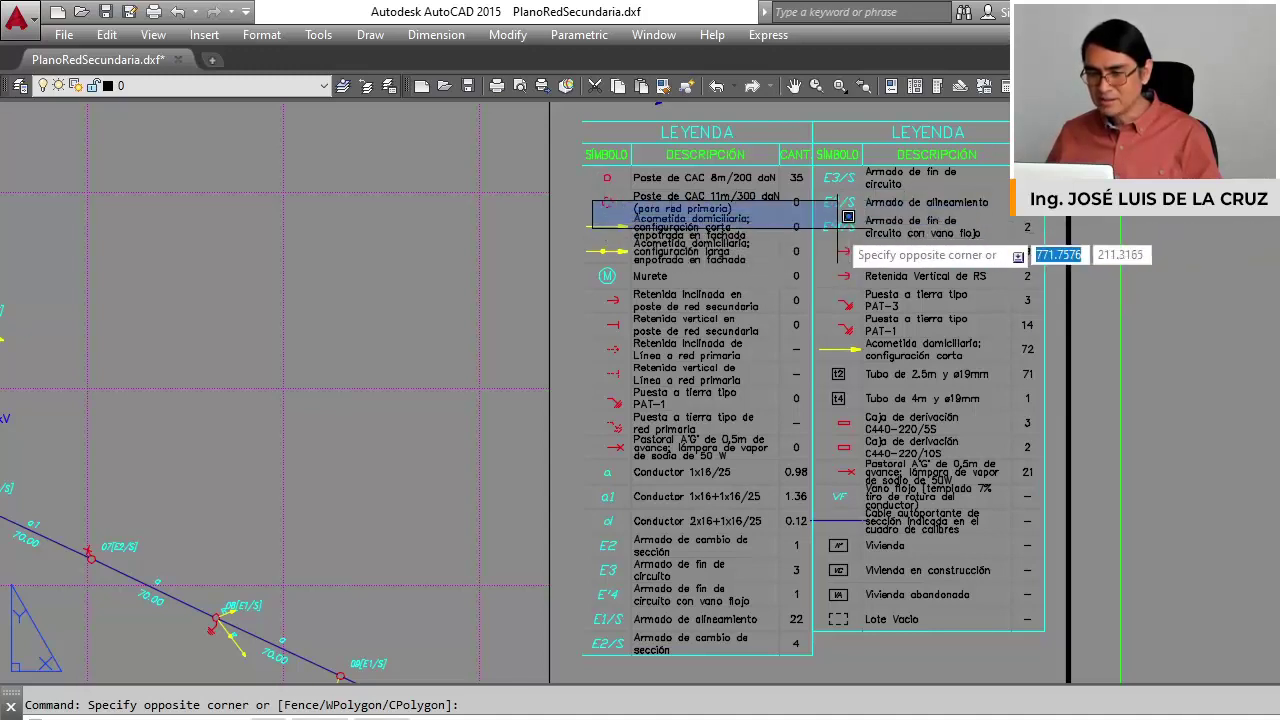
pyautogui.click(804, 426)
pyautogui.click(823, 211)
pyautogui.click(980, 421)
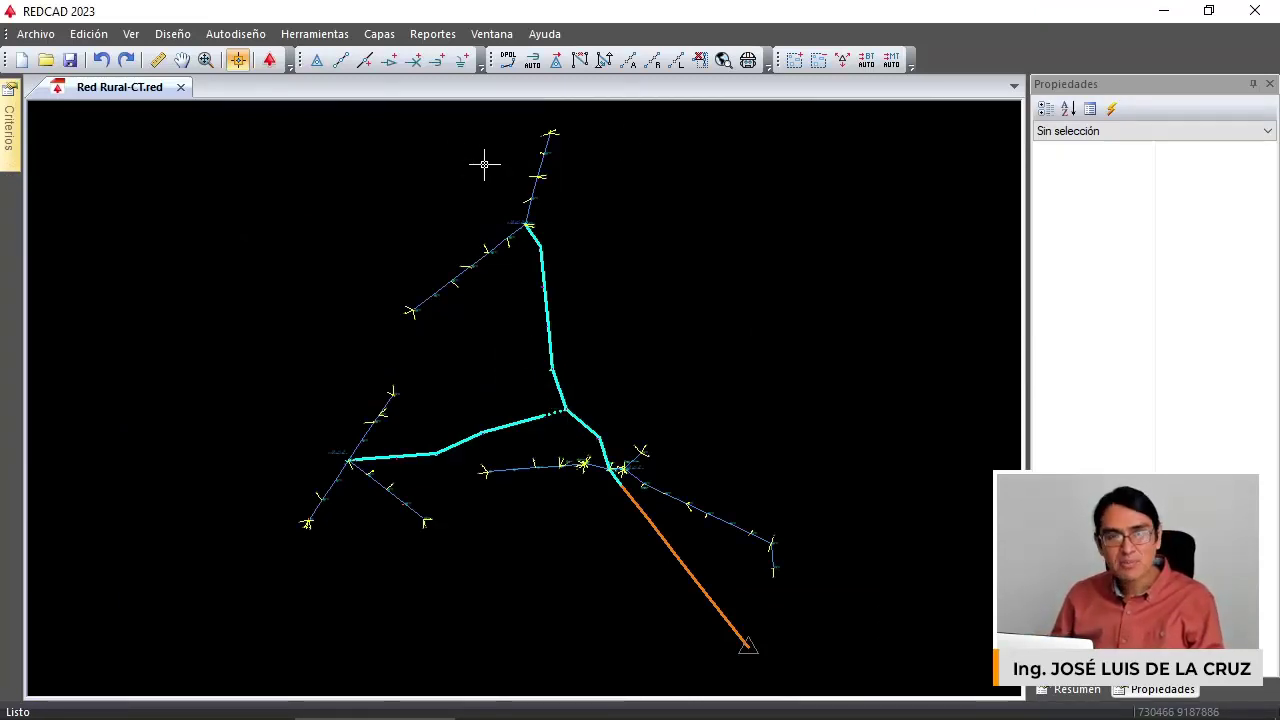
# In Red Rural-CT.red in REDCAD, turn on the Conductor RP layer and examine the conductor labels along the primary network.
pyautogui.click(385, 36)
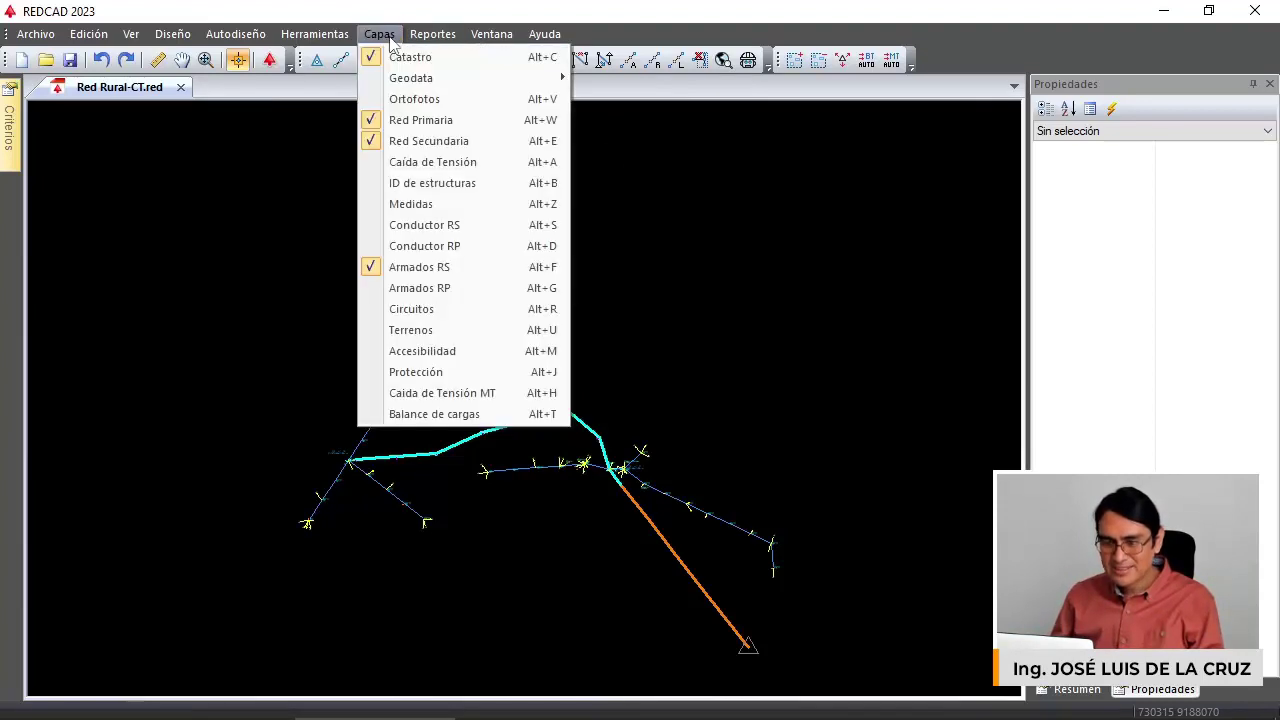
pyautogui.click(477, 255)
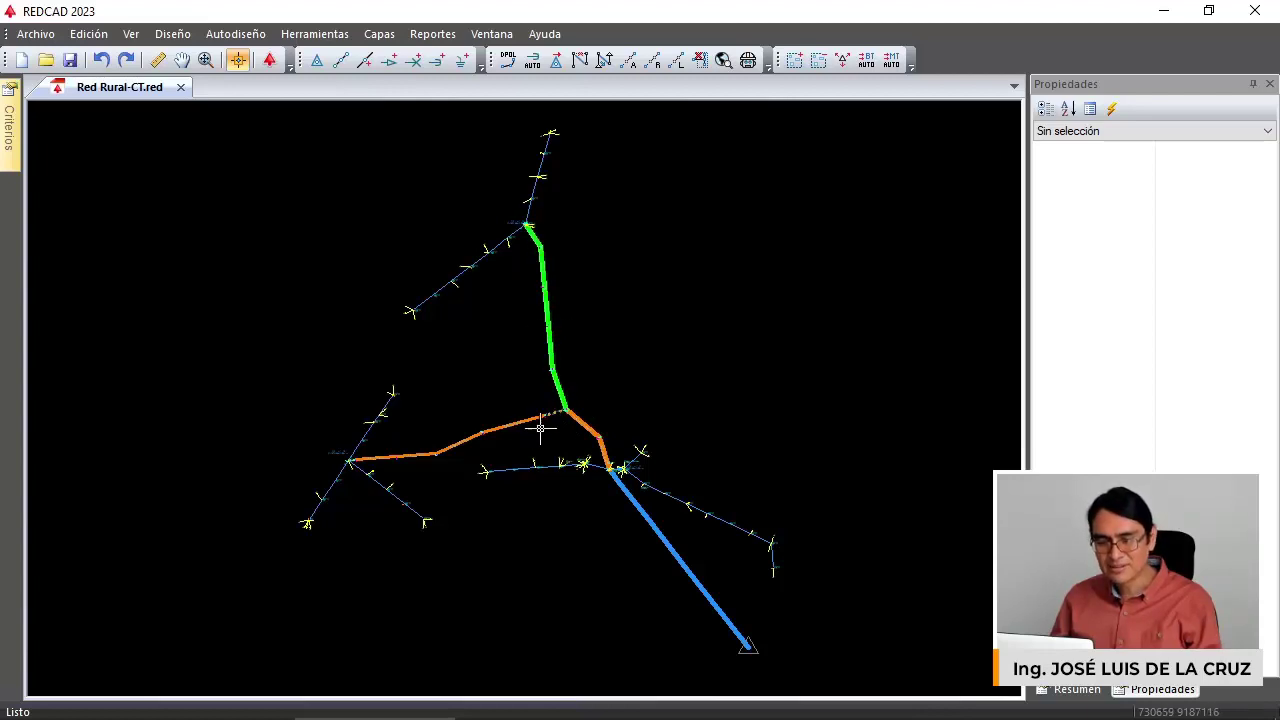
pyautogui.scroll(3, 551, 420)
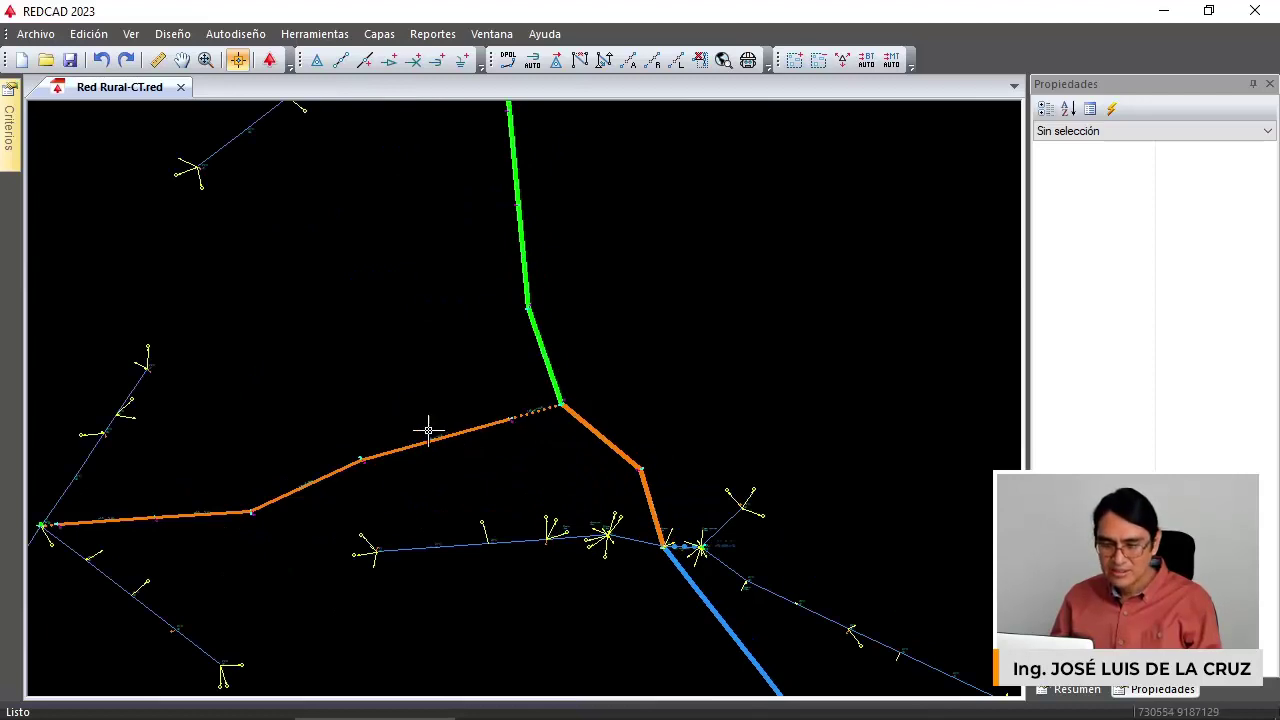
pyautogui.scroll(5, 428, 432)
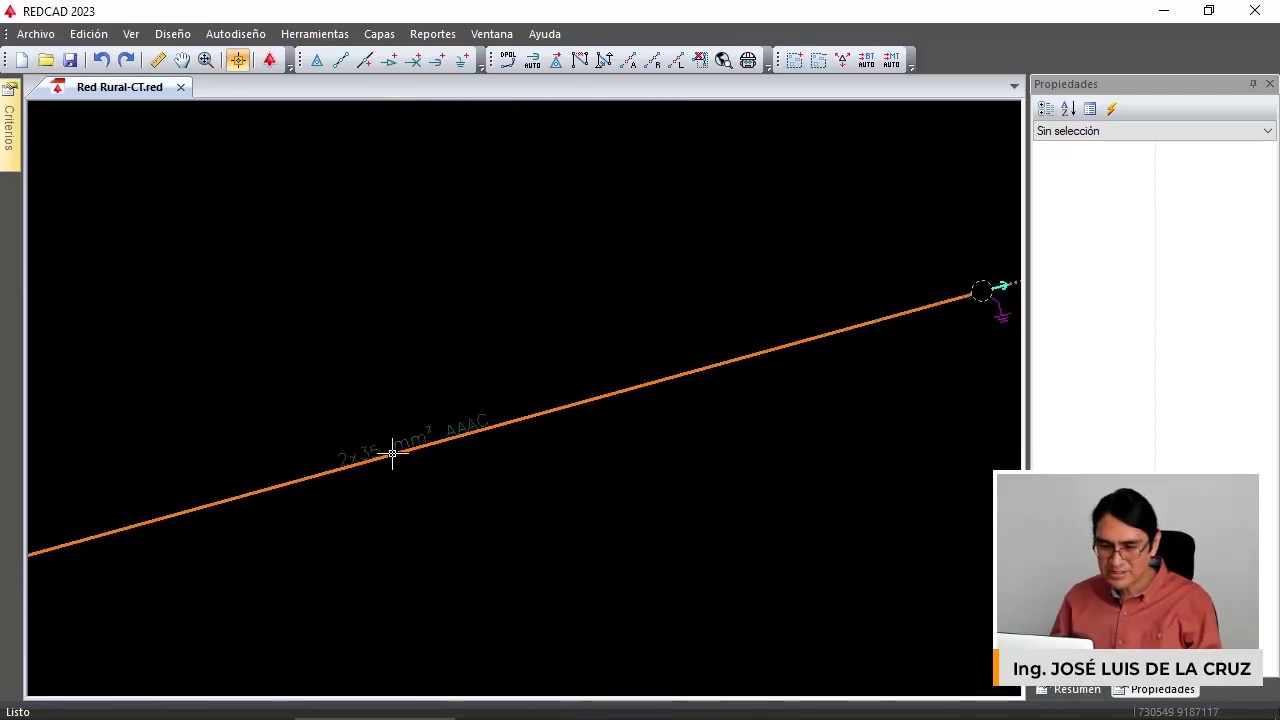
pyautogui.scroll(-4, 400, 450)
pyautogui.scroll(5, 405, 447)
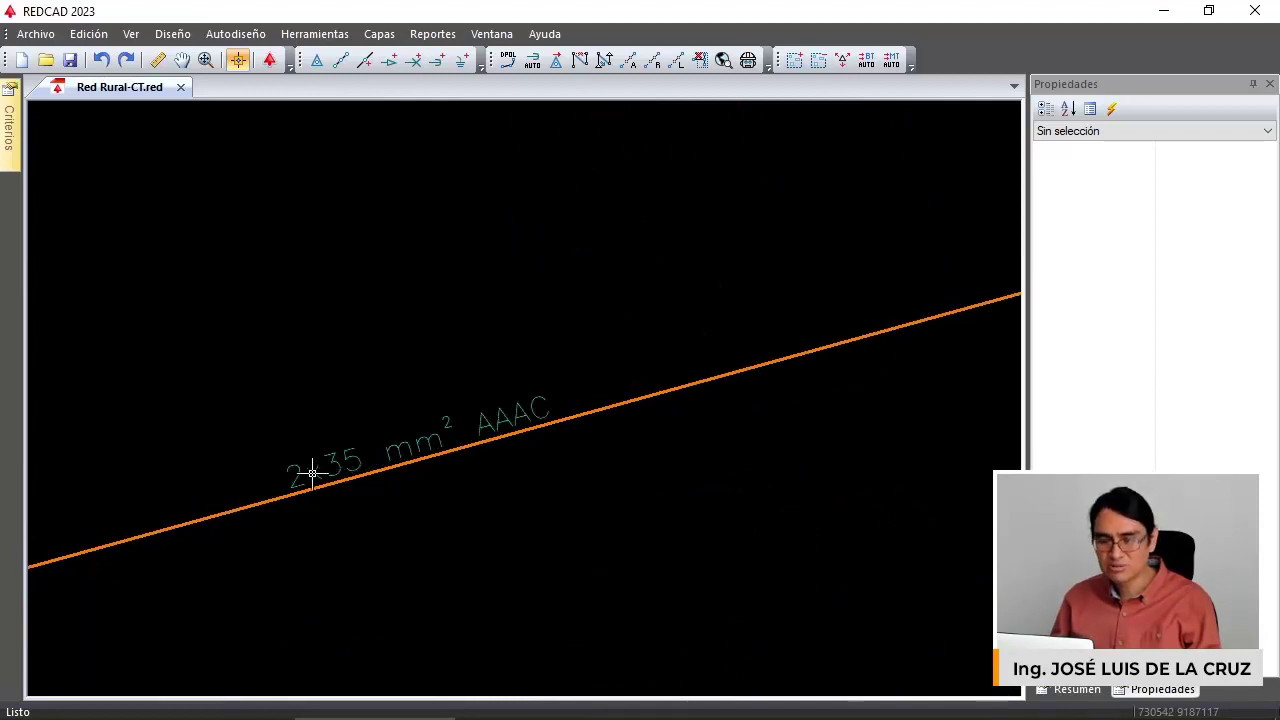
pyautogui.scroll(-4, 307, 474)
pyautogui.scroll(5, 558, 335)
pyautogui.scroll(3, 563, 319)
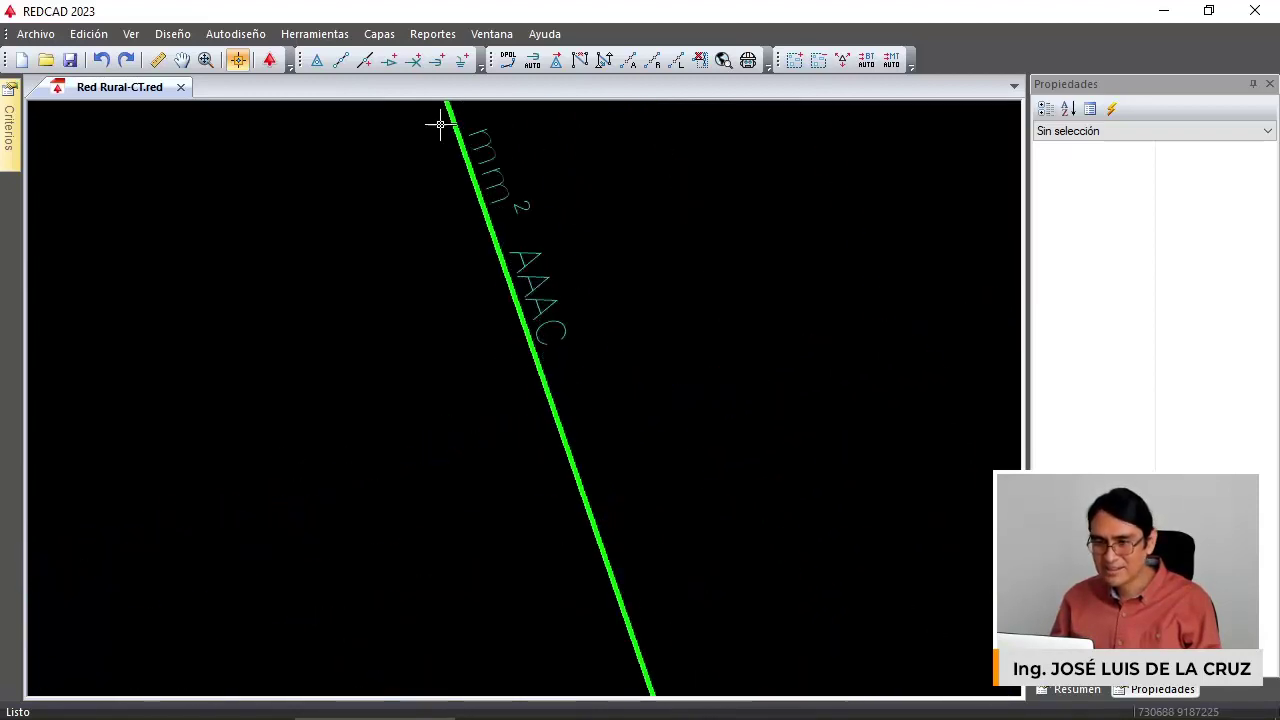
pyautogui.scroll(1, 514, 357)
pyautogui.scroll(-4, 505, 157)
pyautogui.scroll(-3, 505, 157)
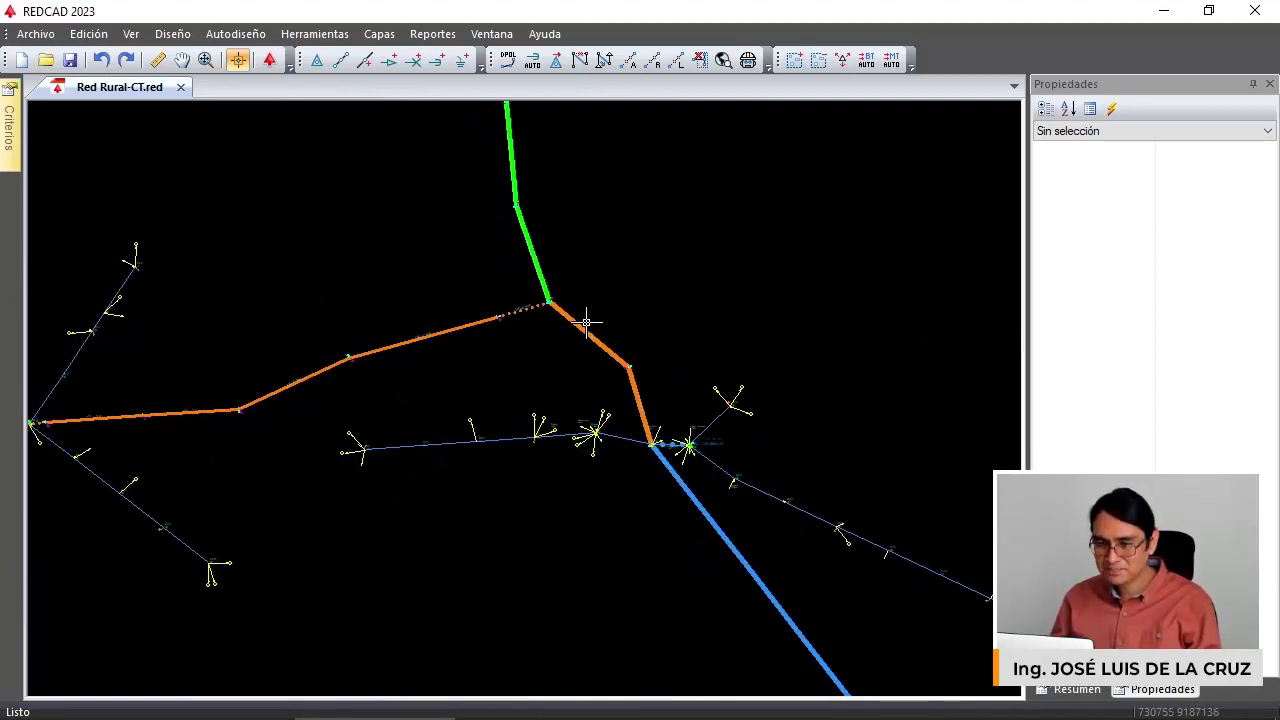
# Set the medium-voltage conductor type of the primary segment southeast of the junction to 25 mm² AAAC, and clear the selection.
pyautogui.scroll(-1, 586, 322)
pyautogui.scroll(1, 569, 300)
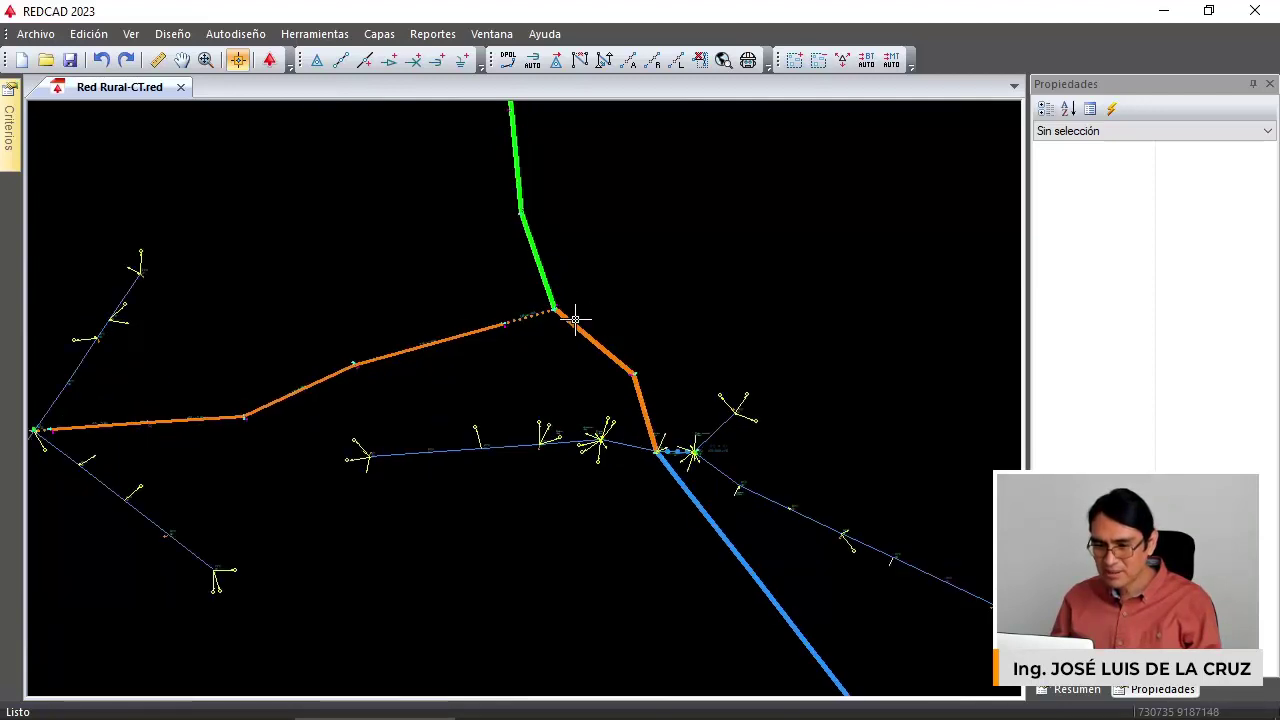
pyautogui.scroll(1, 573, 322)
pyautogui.click(573, 322)
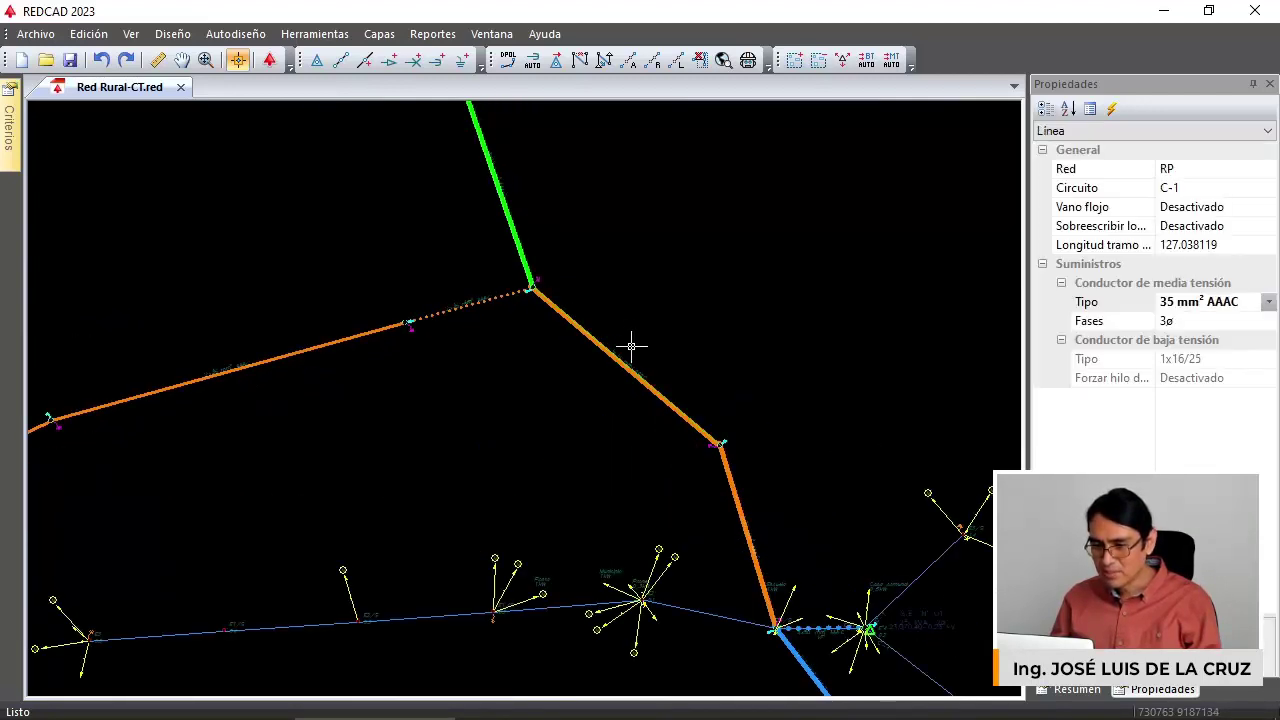
pyautogui.click(1268, 302)
pyautogui.click(1224, 351)
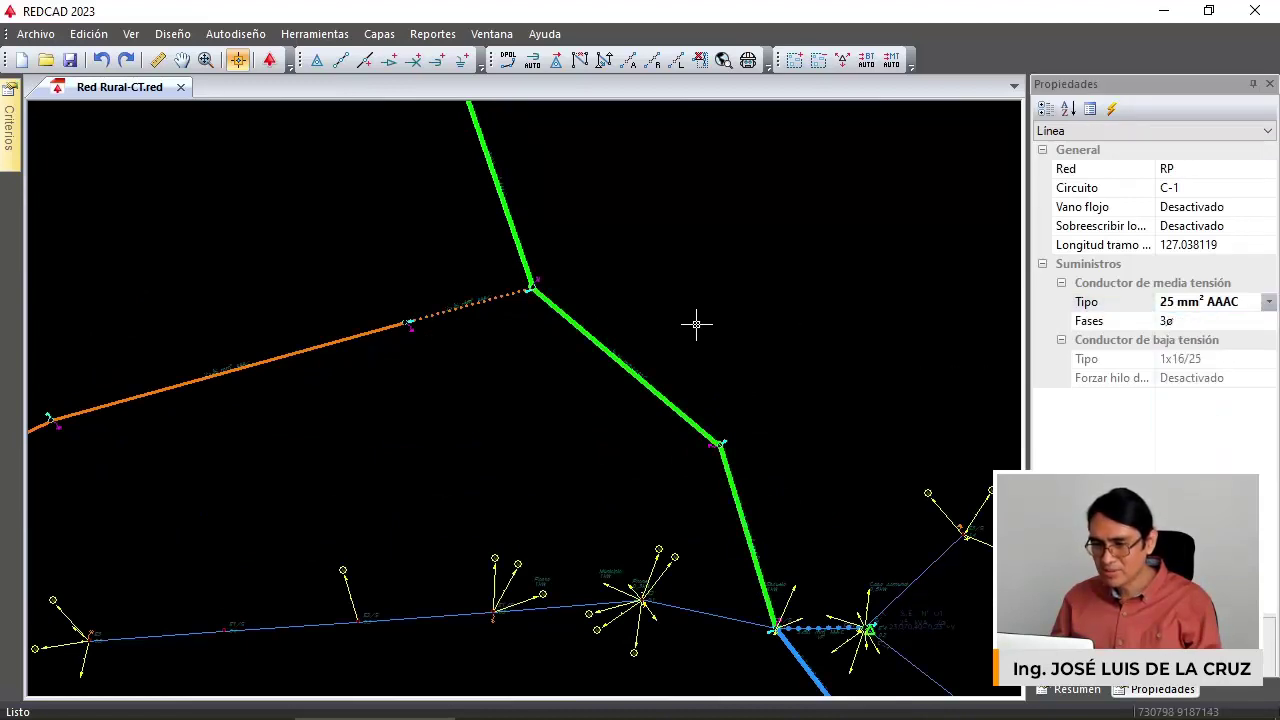
pyautogui.scroll(-3, 643, 337)
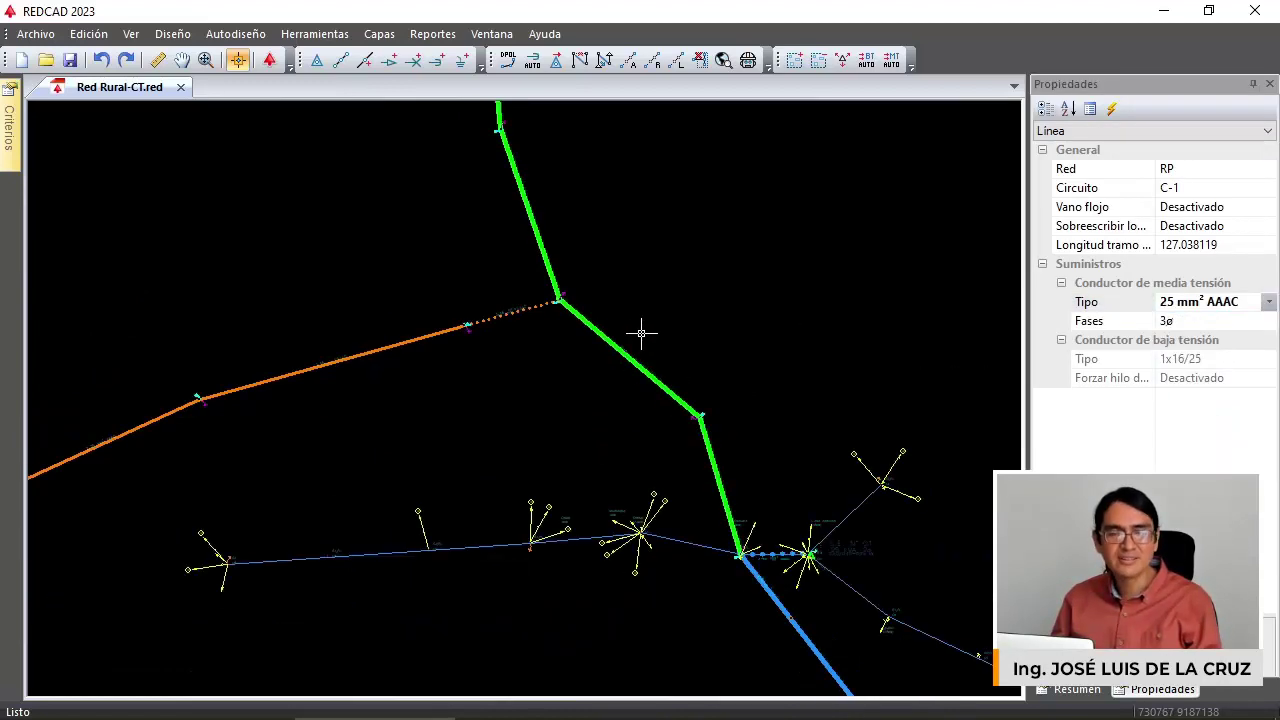
pyautogui.scroll(-2, 644, 215)
pyautogui.press('Escape')
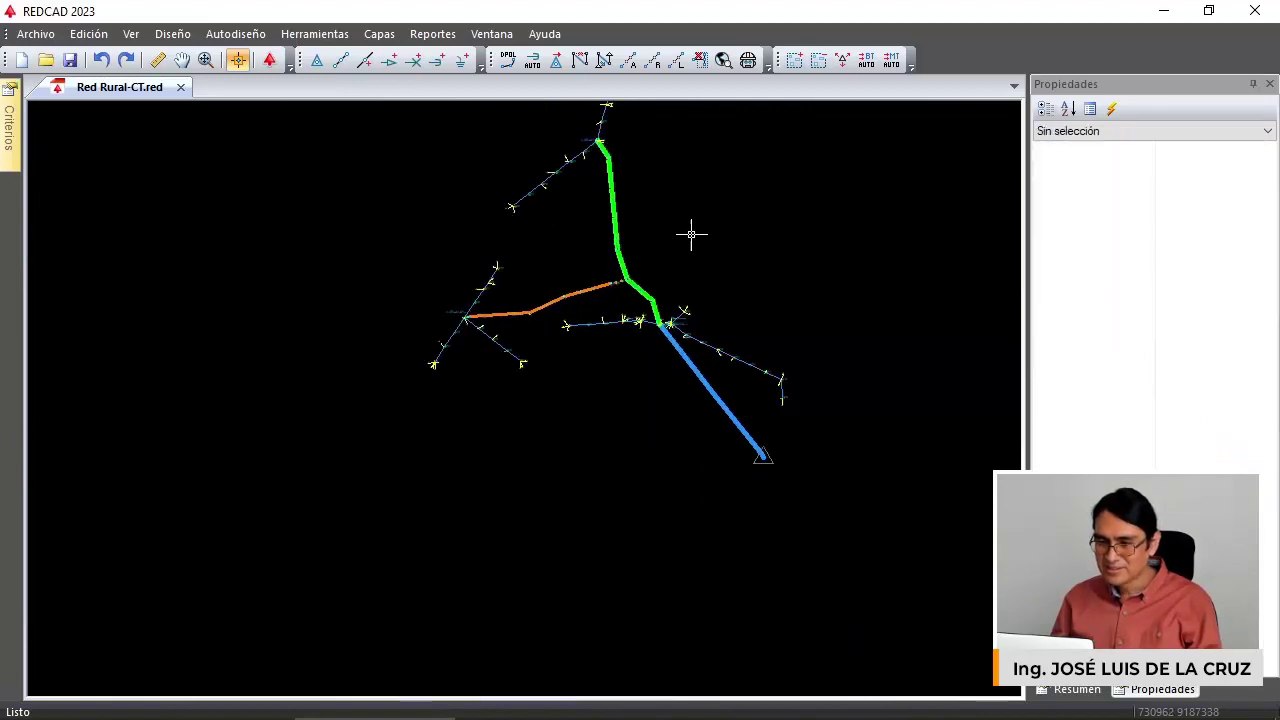
# Select the design point node at the southeast end of the primary network and open its Punto de diseño settings.
pyautogui.moveTo(689, 236); pyautogui.dragTo(741, 332, button='middle')
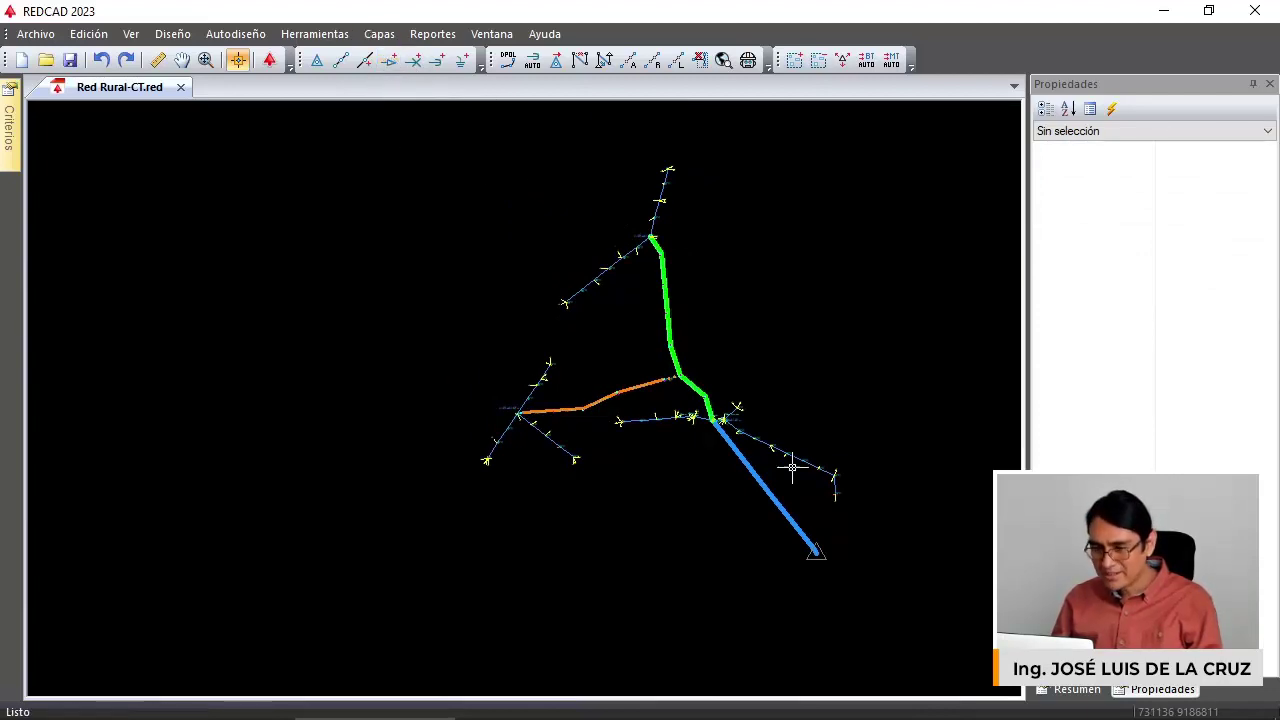
pyautogui.scroll(2, 825, 545)
pyautogui.scroll(3, 805, 548)
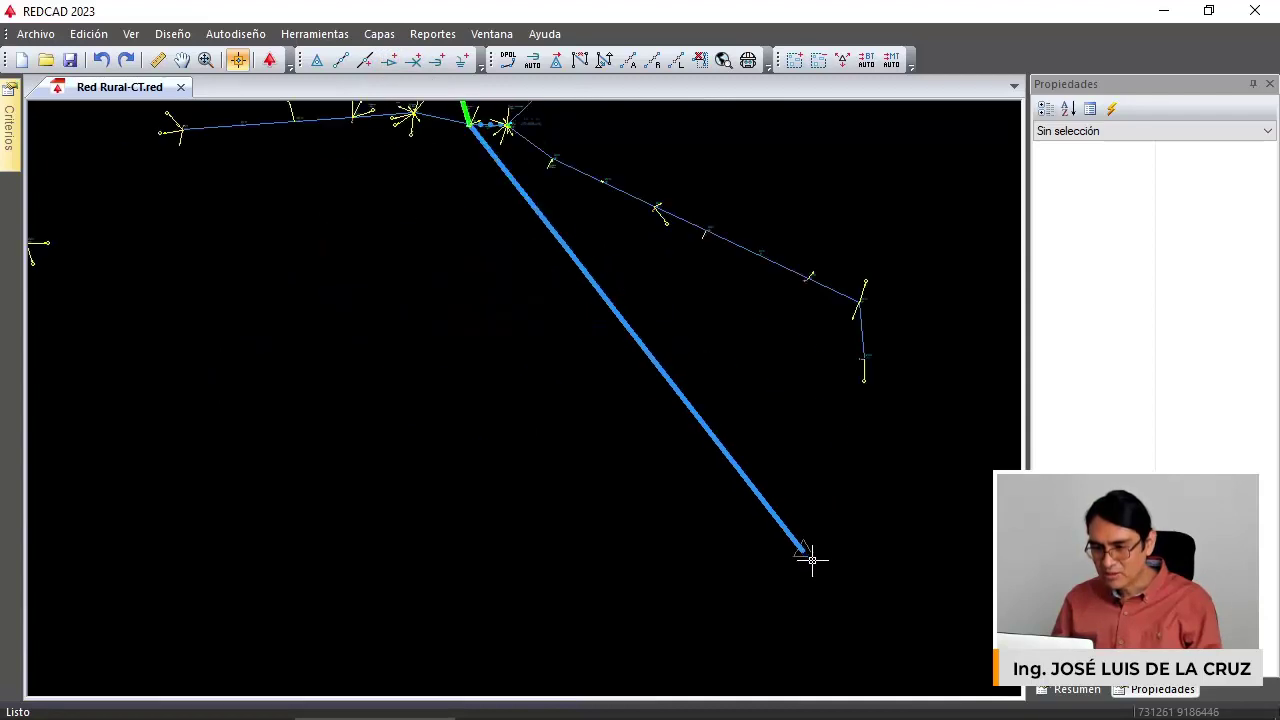
pyautogui.click(811, 511)
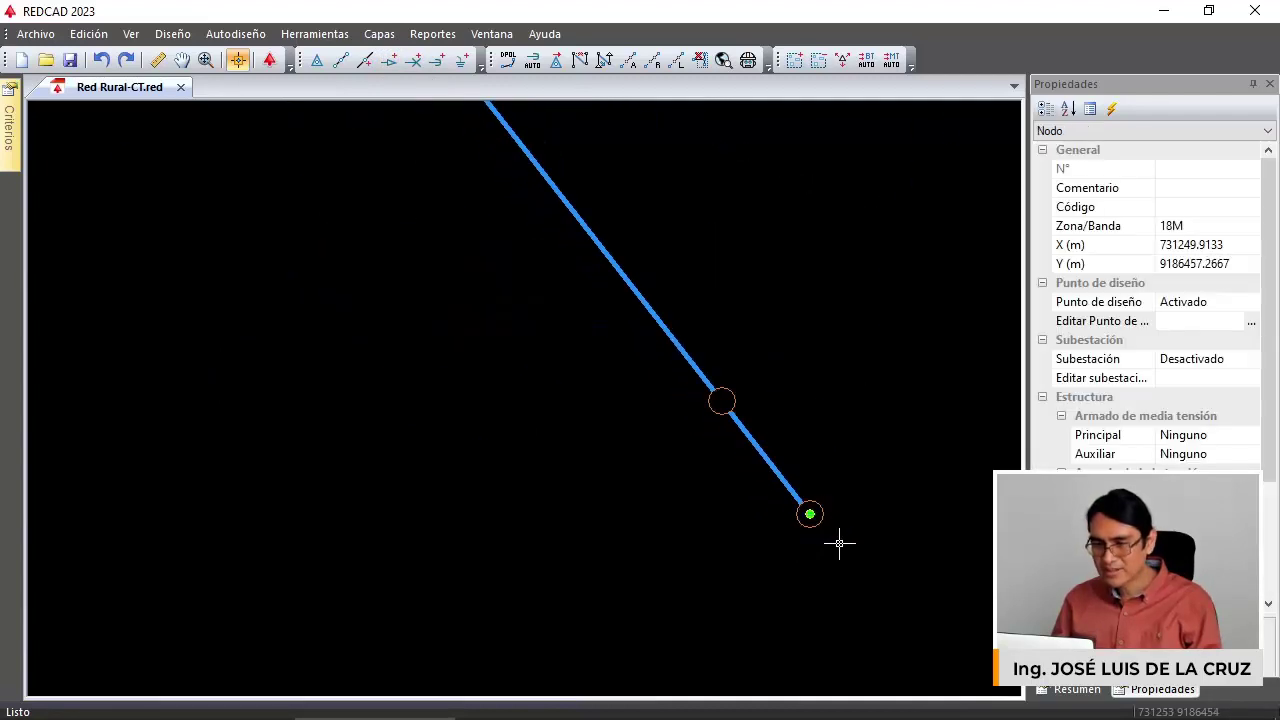
pyautogui.click(1214, 321)
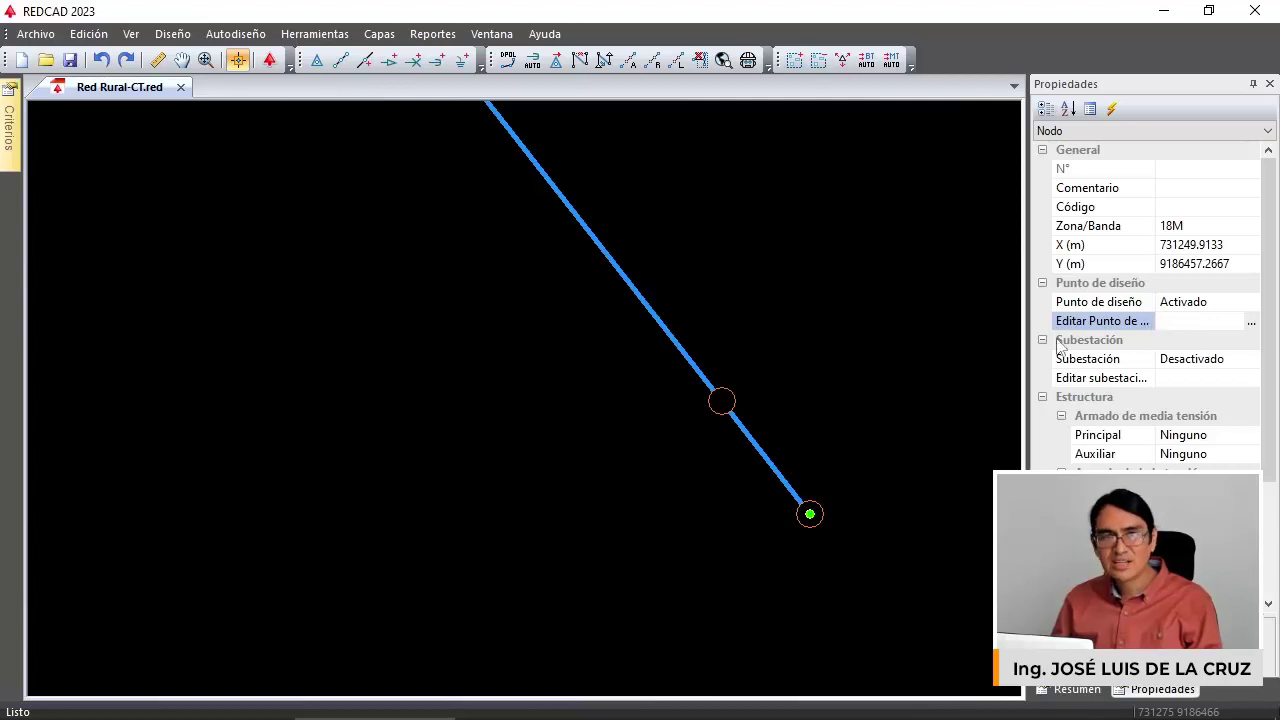
pyautogui.click(1252, 325)
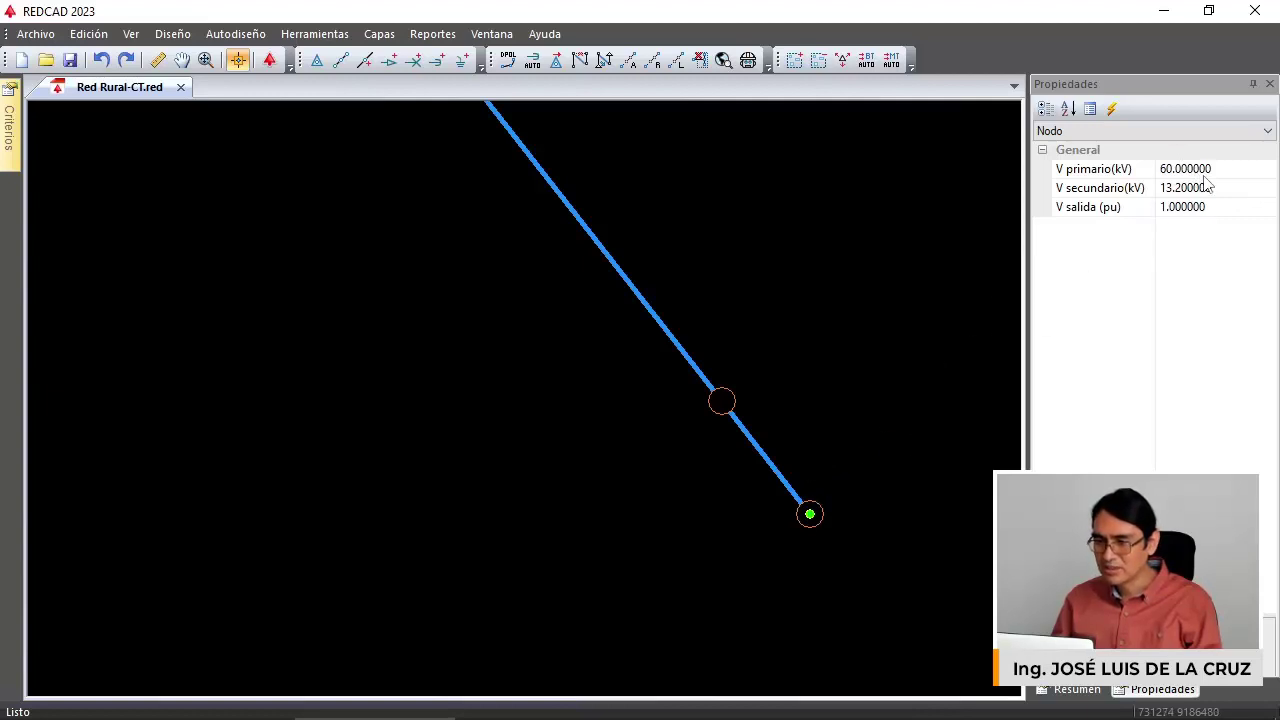
# Review the design point's primary and secondary voltages, and set its V salida to 0.97 pu.
pyautogui.click(1158, 172)
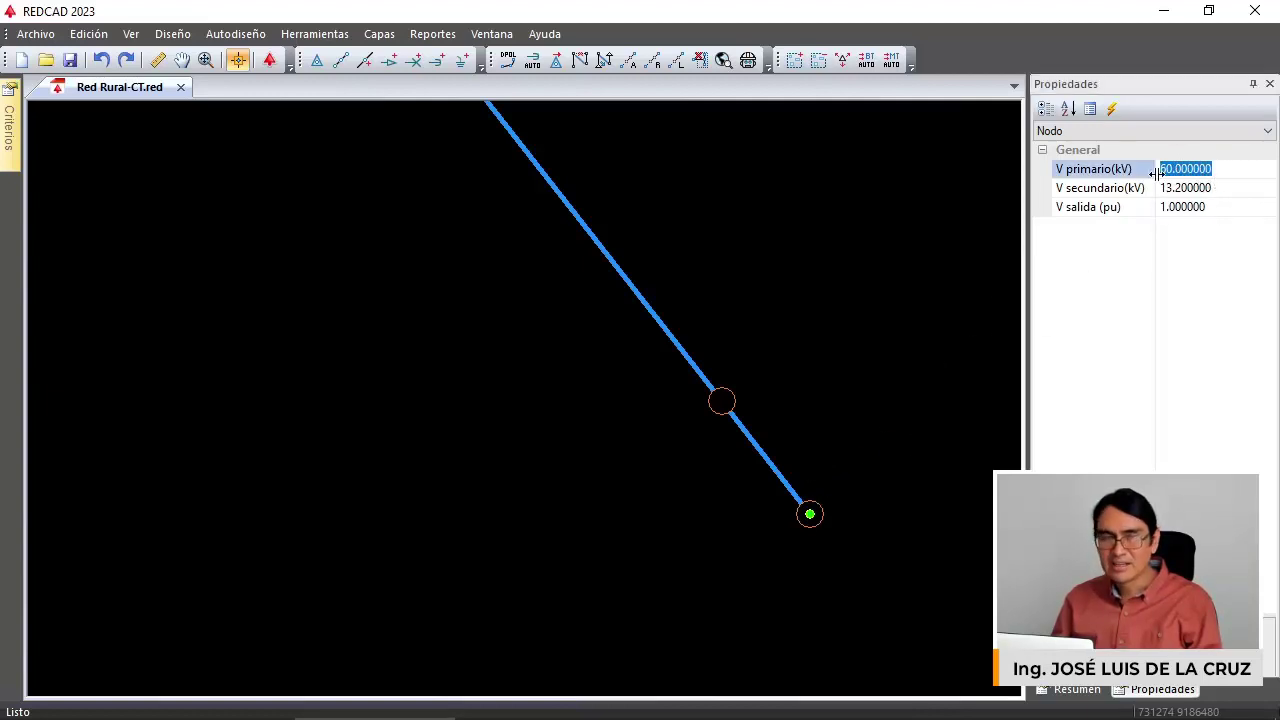
pyautogui.click(1218, 190)
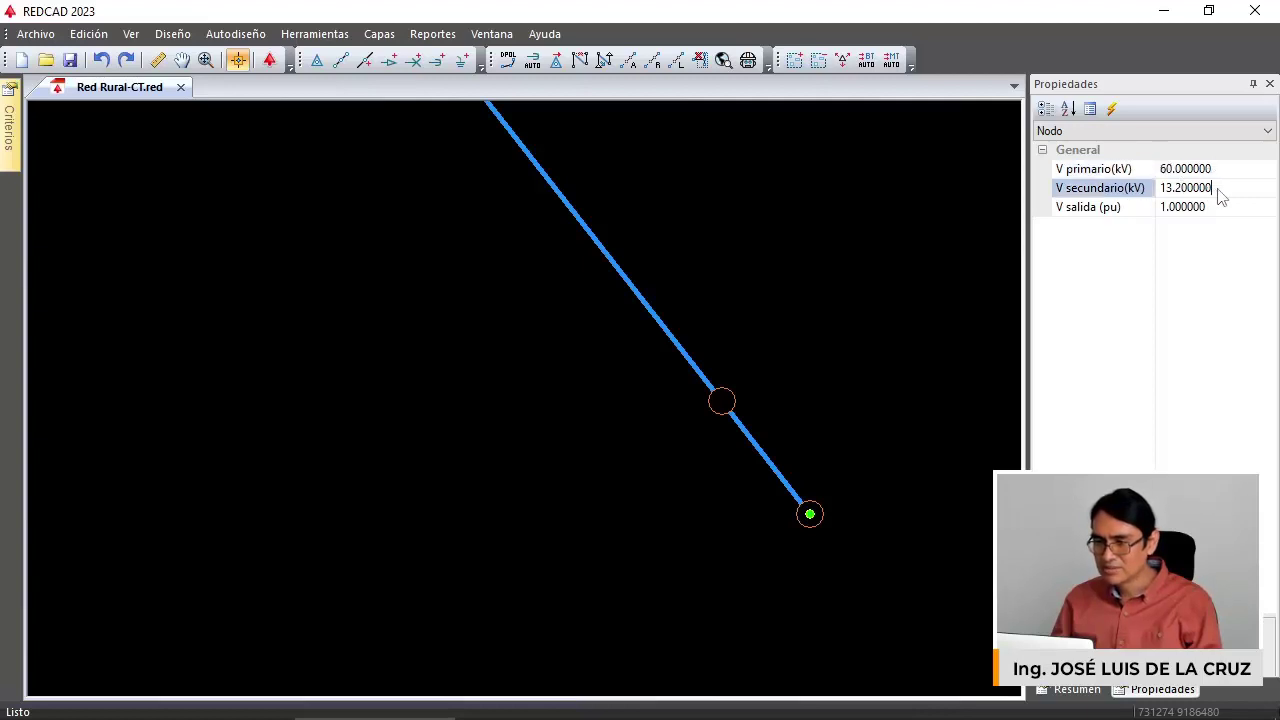
pyautogui.click(1167, 211)
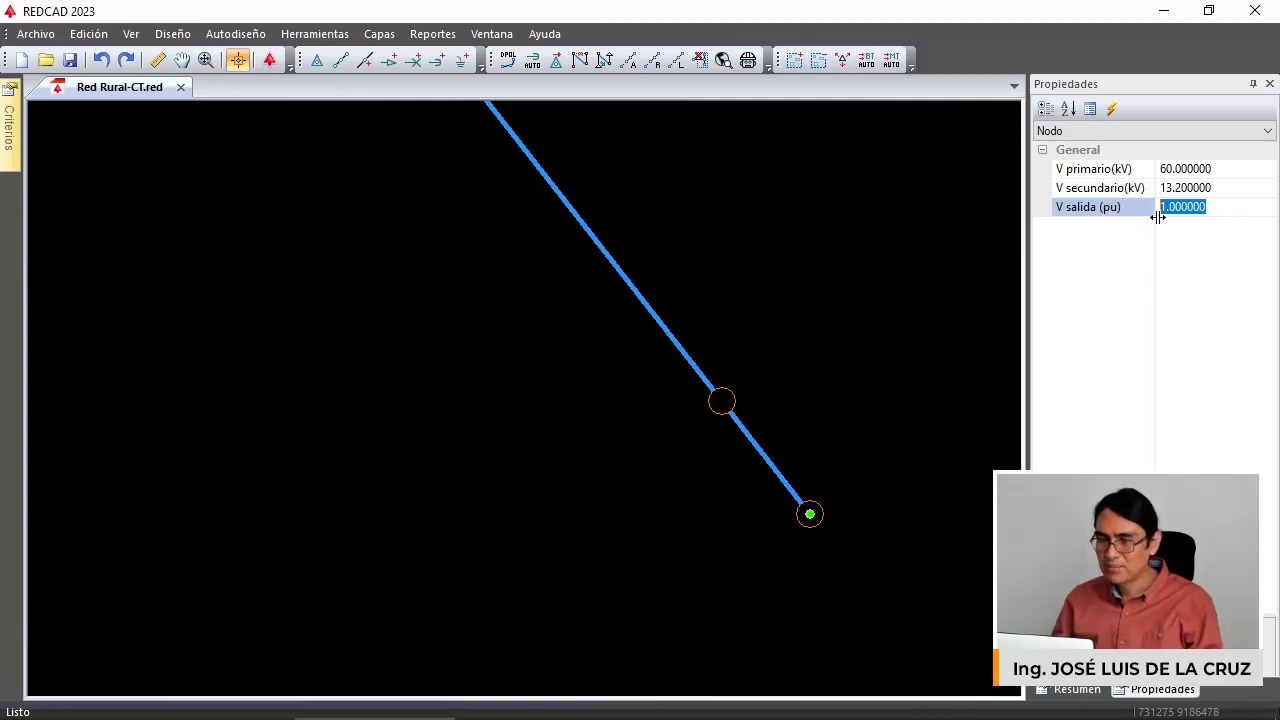
pyautogui.click(1205, 216)
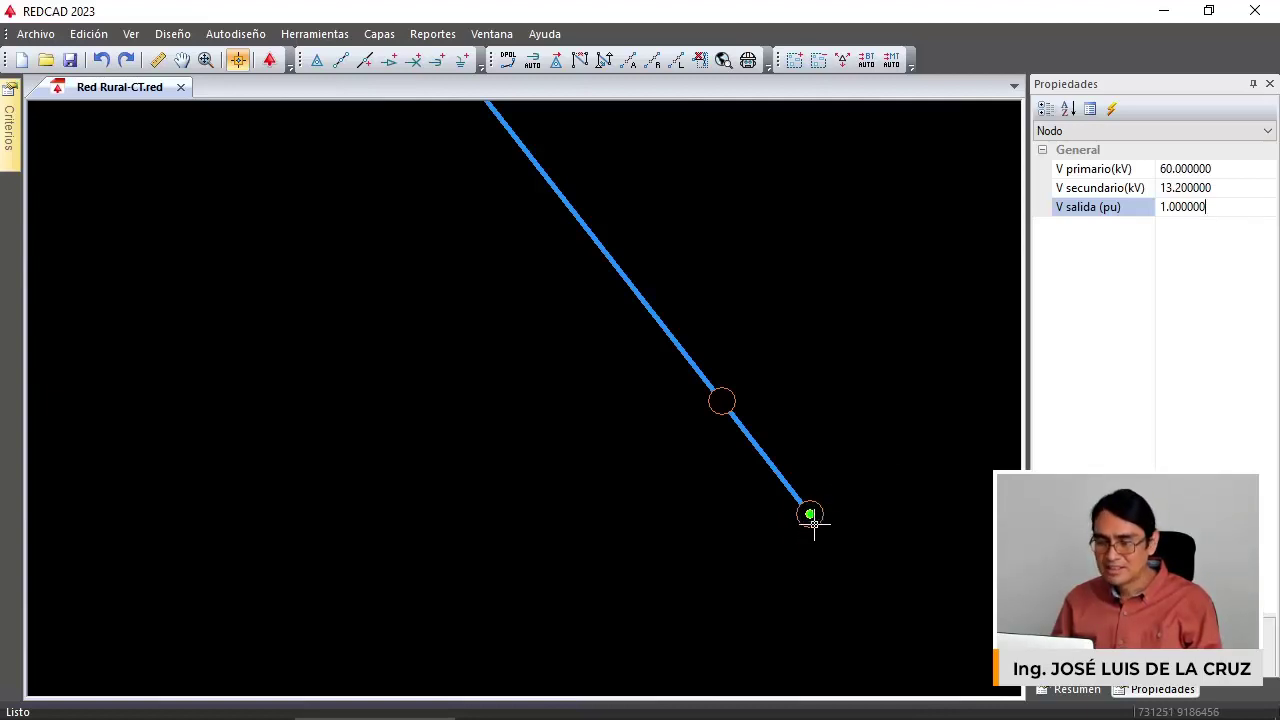
pyautogui.doubleClick(1218, 206)
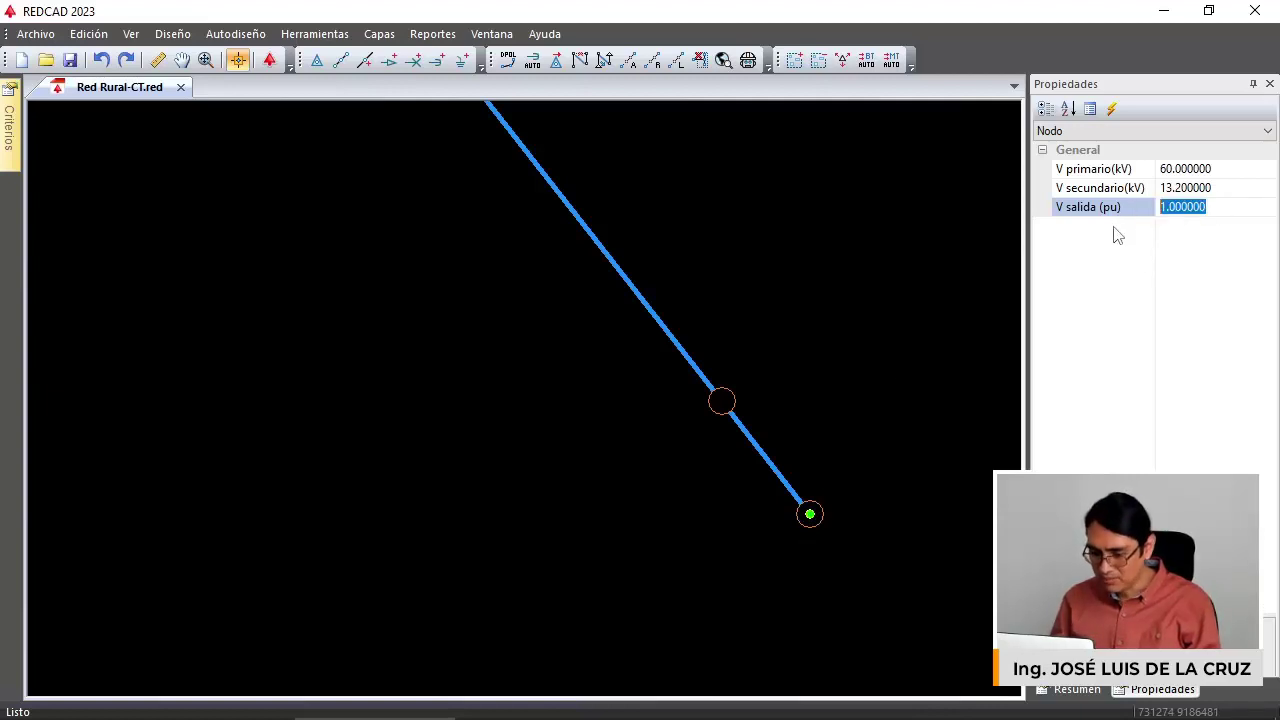
pyautogui.write('.97')
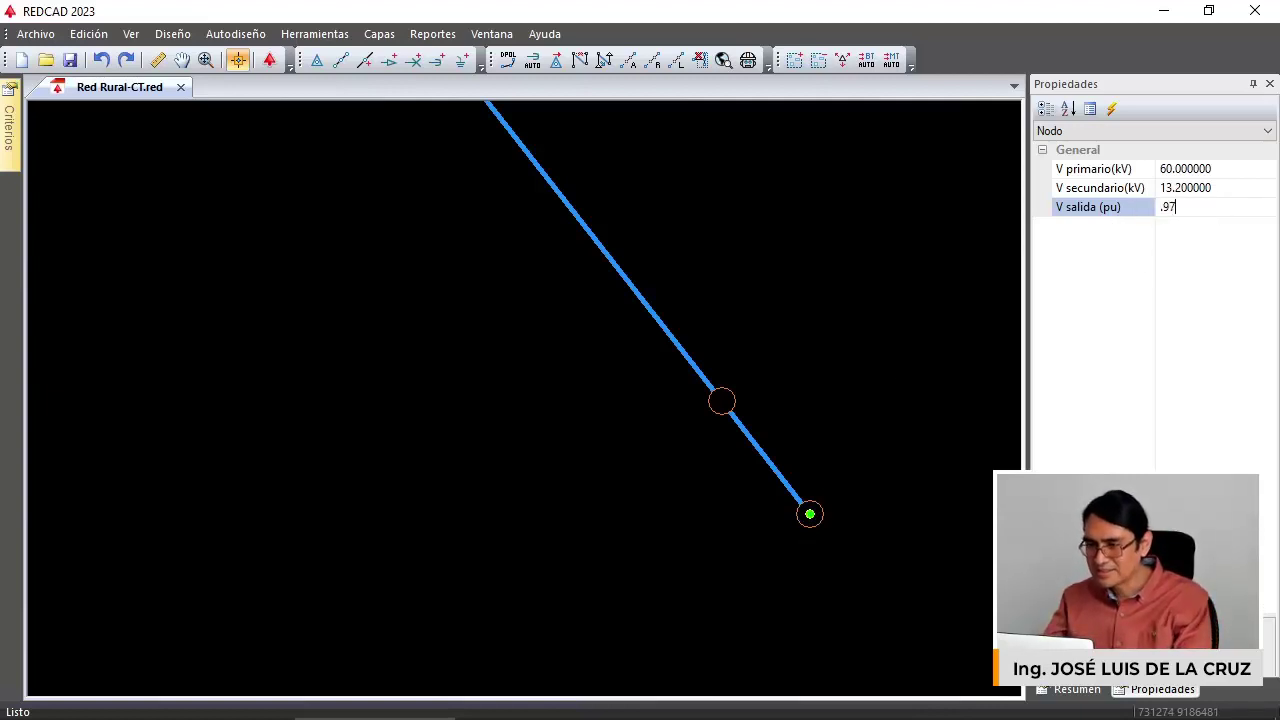
pyautogui.press('Return')
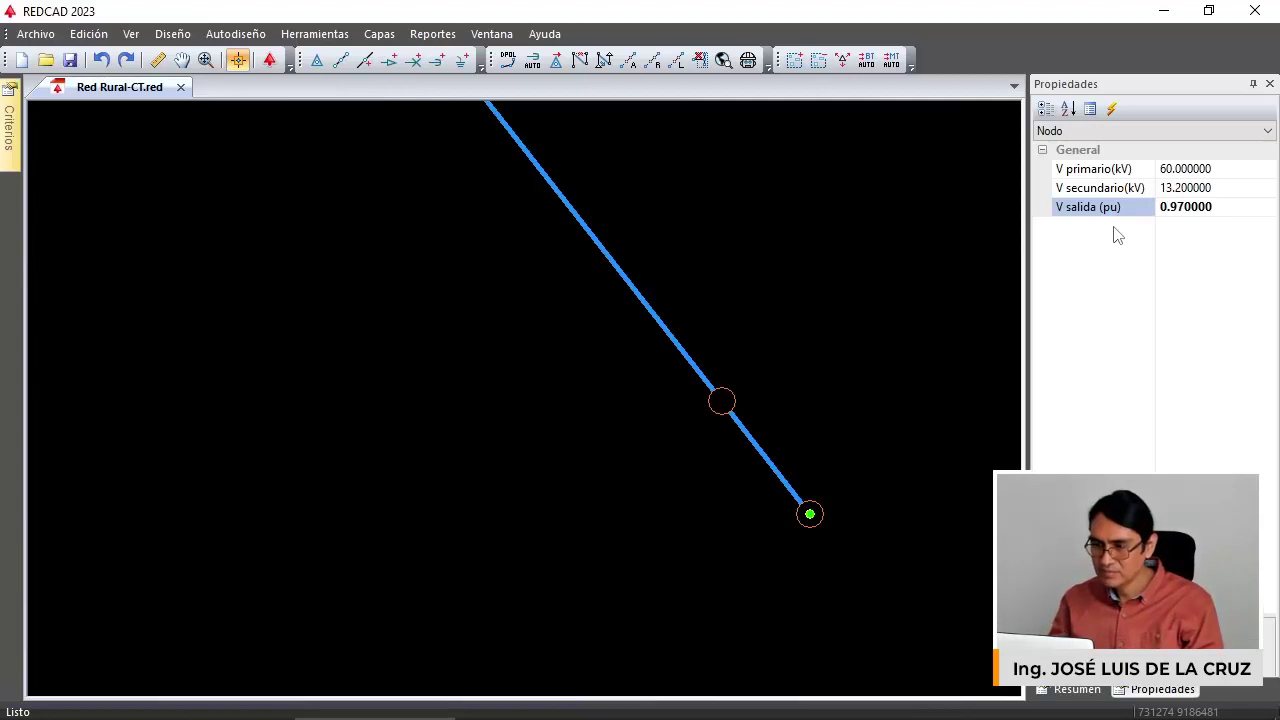
pyautogui.click(1214, 190)
pyautogui.moveTo(1214, 190); pyautogui.dragTo(1168, 195)
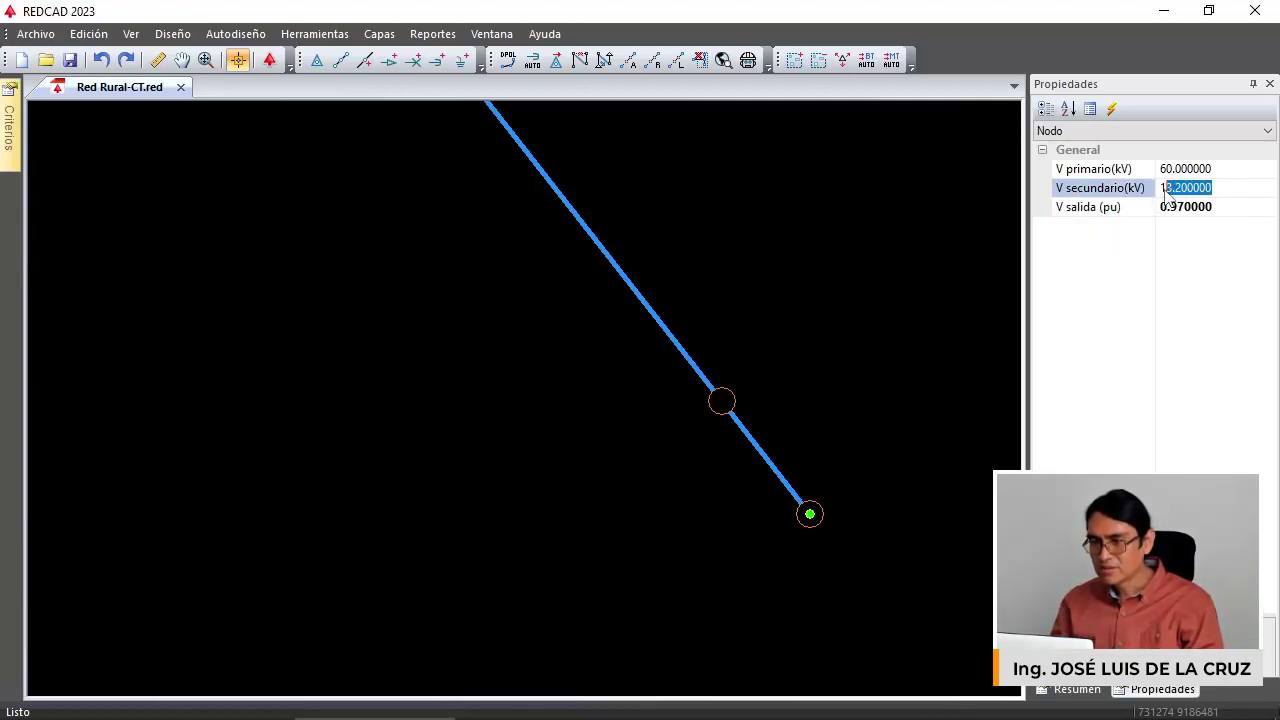
pyautogui.click(1182, 195)
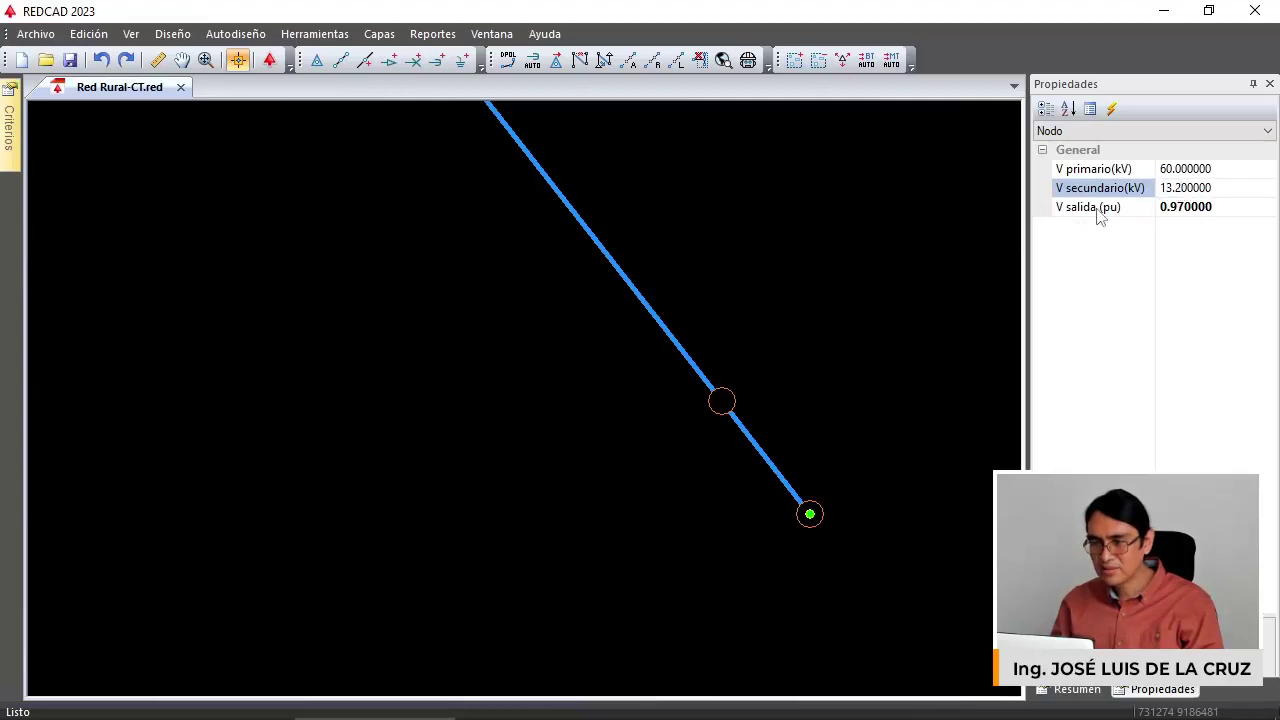
# Turn on the Caida de Tensión MT layer for the whole primary network.
pyautogui.scroll(-2, 860, 482)
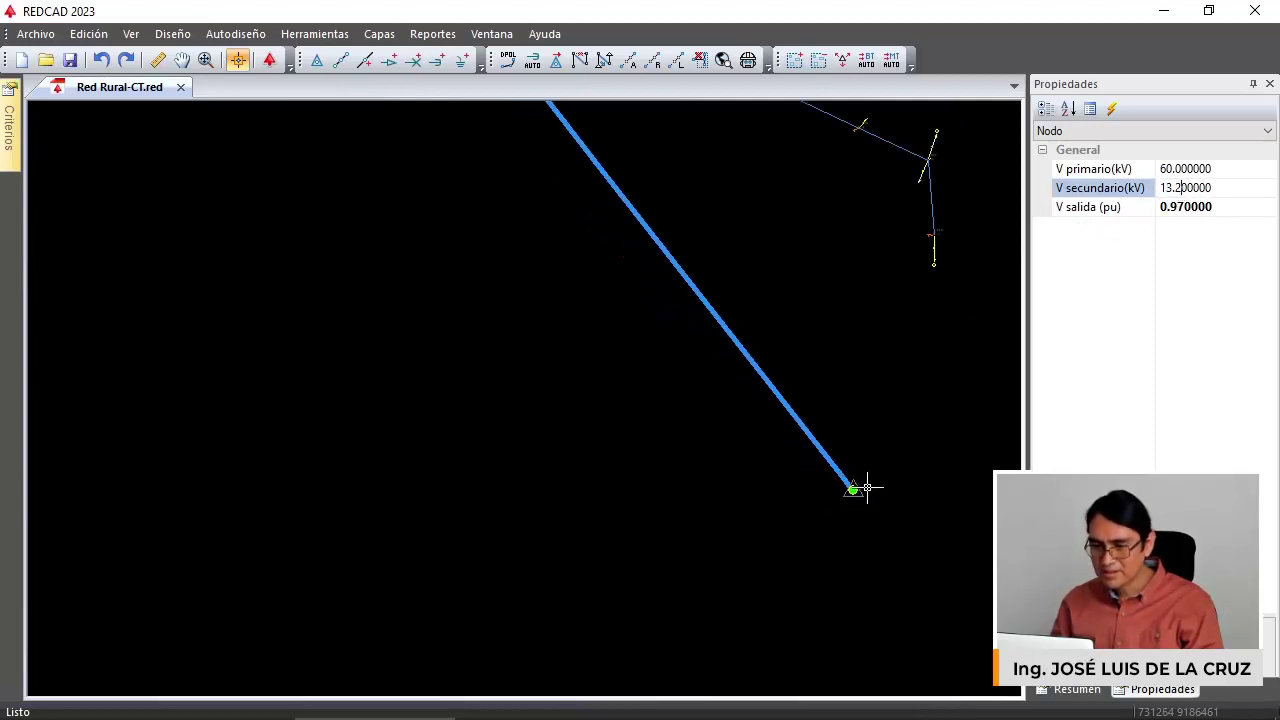
pyautogui.scroll(-2, 728, 341)
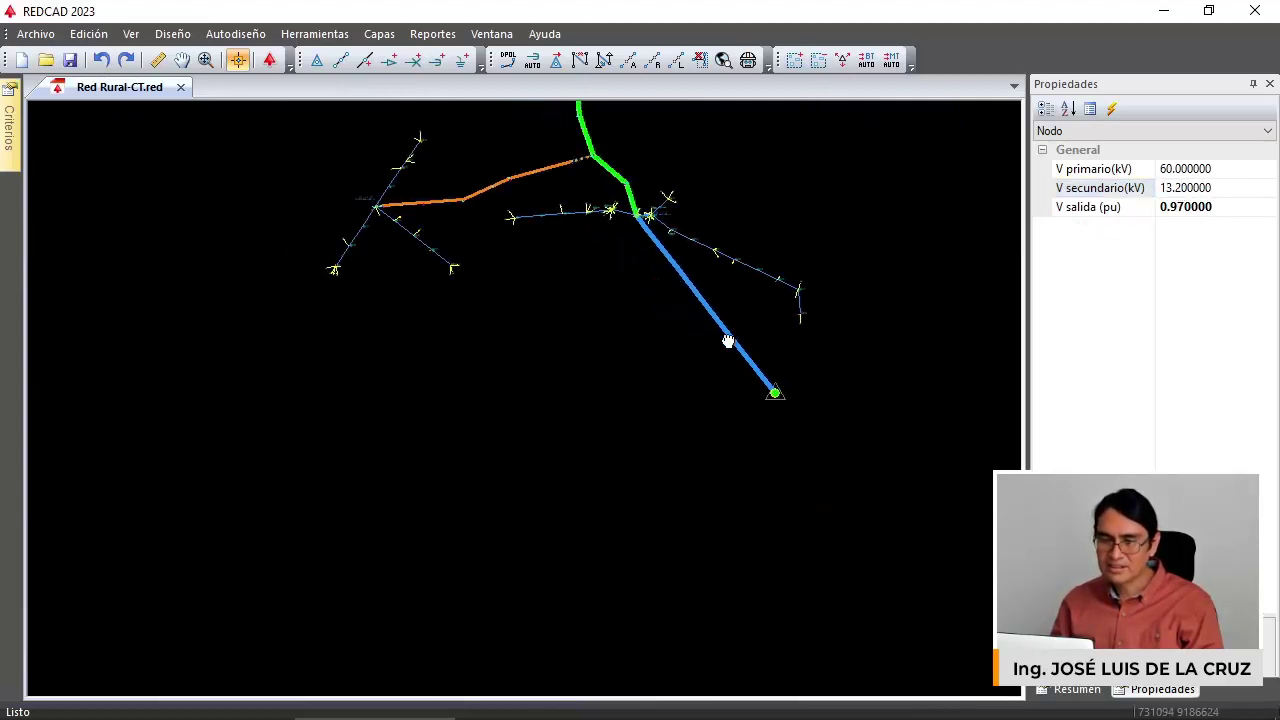
pyautogui.moveTo(728, 341); pyautogui.dragTo(762, 371, button='middle')
pyautogui.moveTo(598, 265); pyautogui.dragTo(635, 364, button='middle')
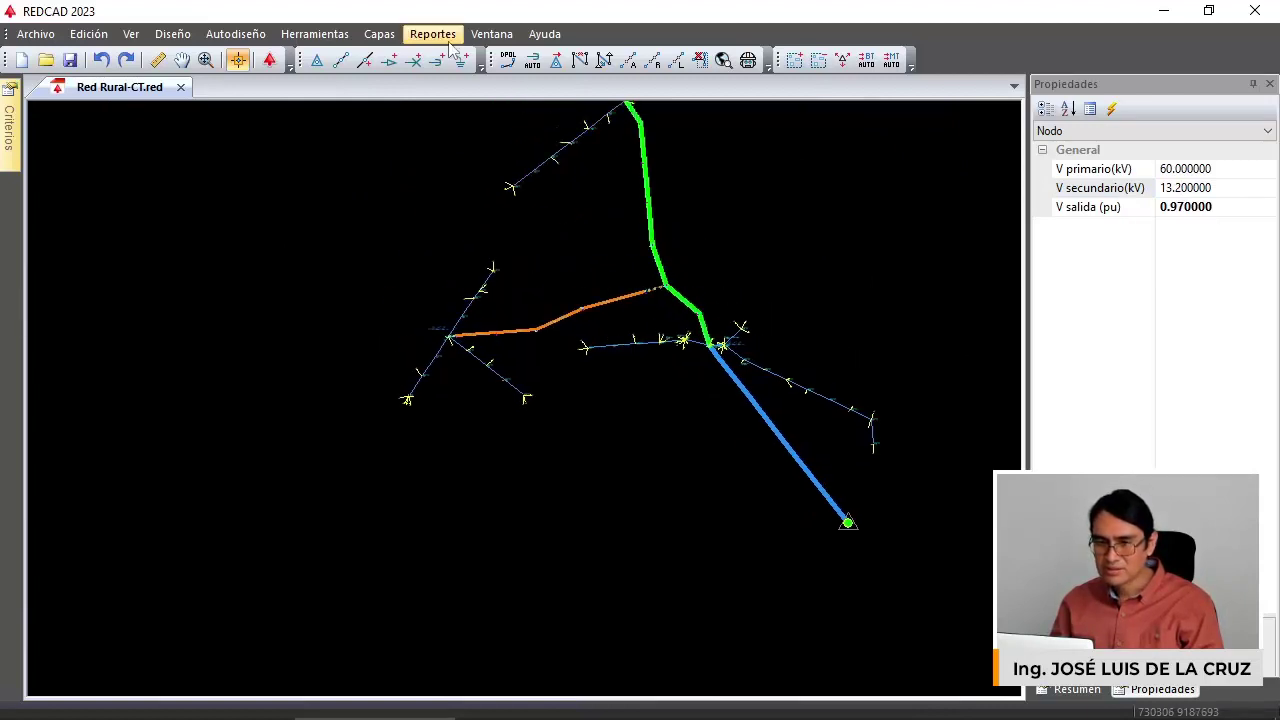
pyautogui.click(385, 35)
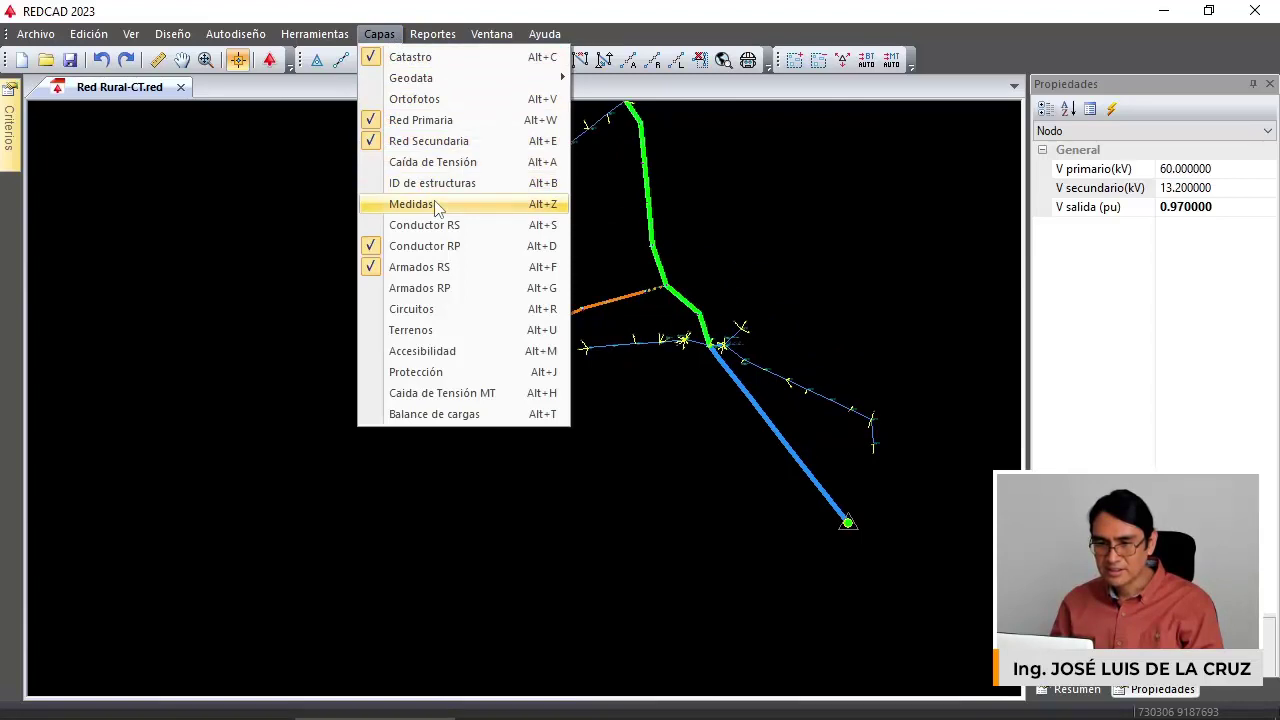
pyautogui.click(475, 393)
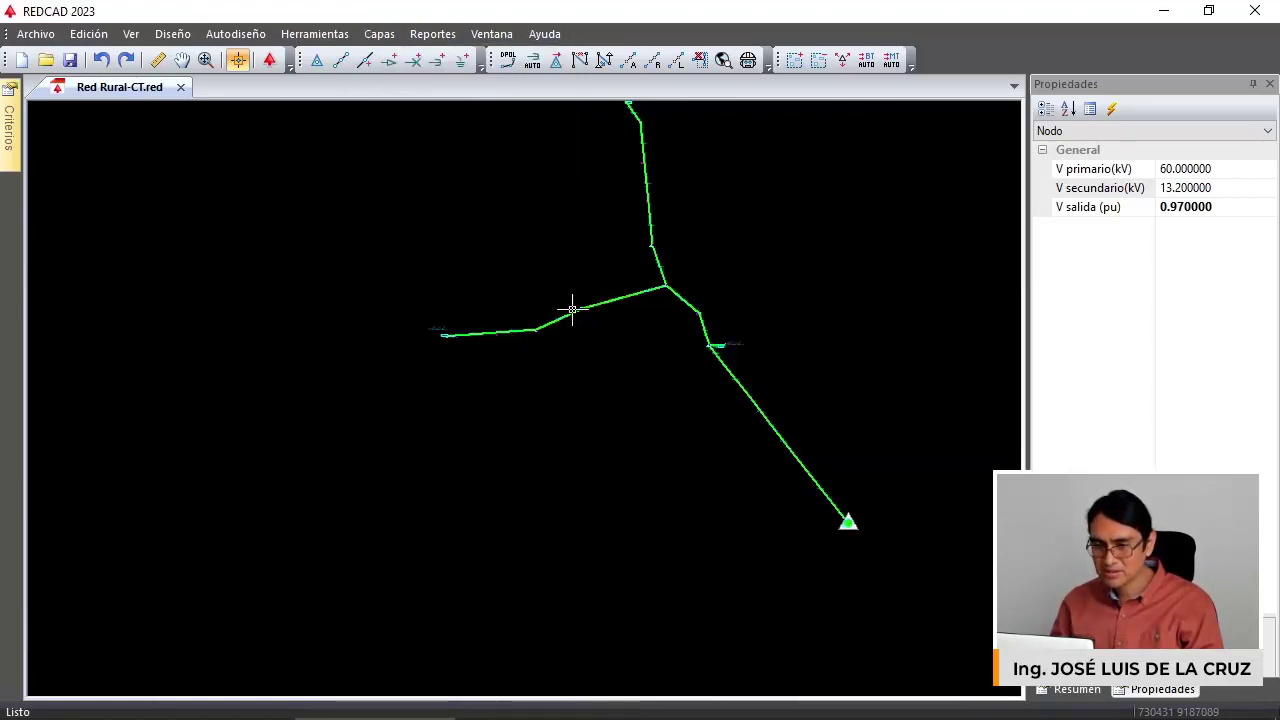
# Examine the medium-voltage drop labels at substations S.E. N° 02 and S.E. N° 03.
pyautogui.scroll(3, 431, 329)
pyautogui.scroll(4, 514, 320)
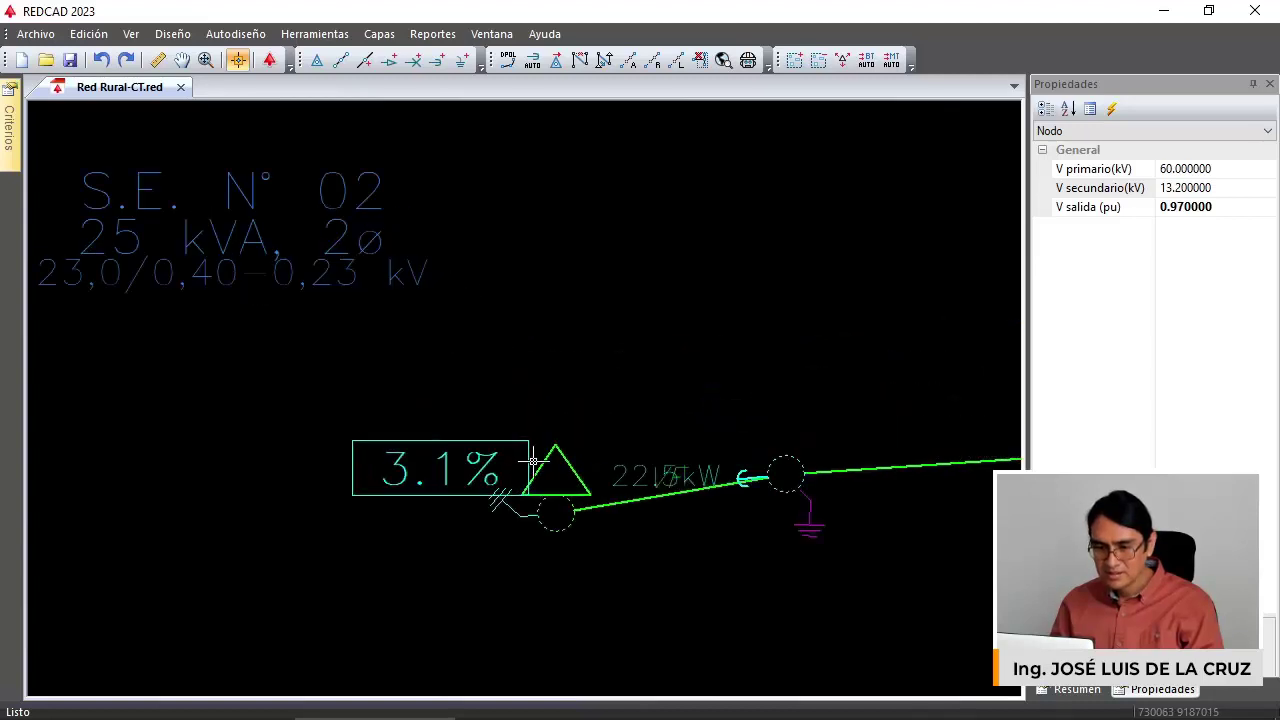
pyautogui.scroll(1, 533, 460)
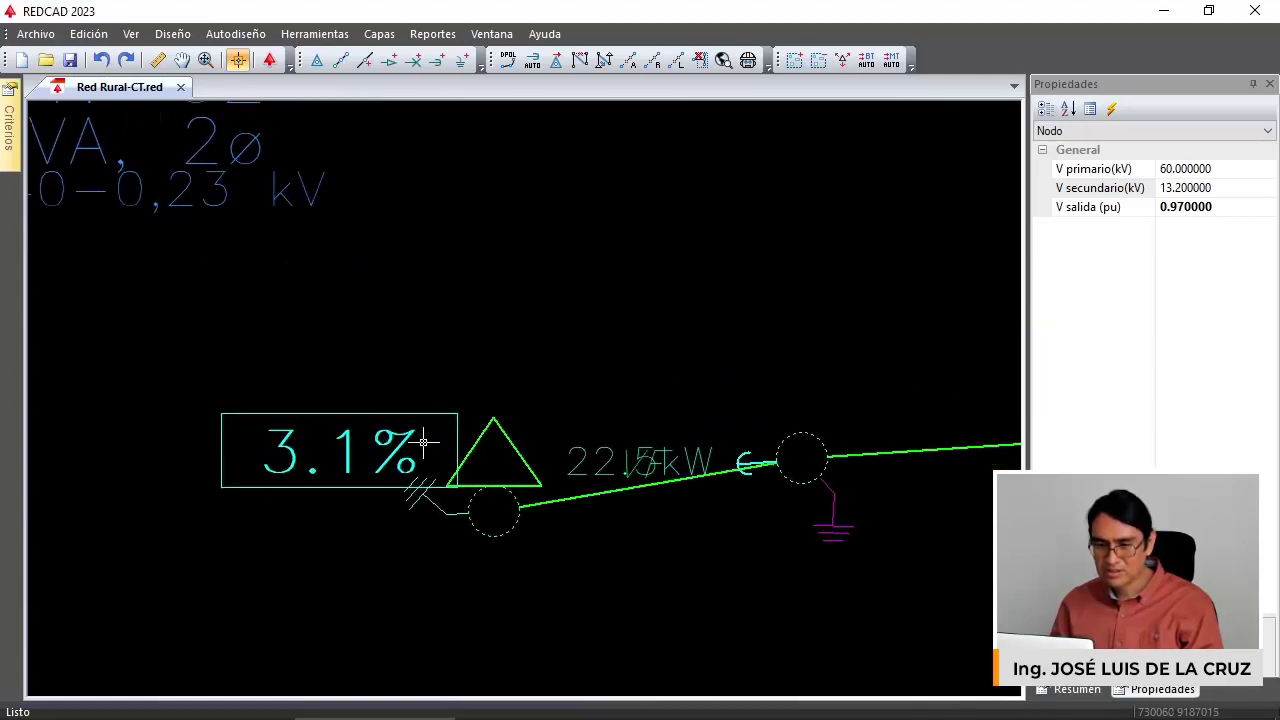
pyautogui.scroll(-3, 412, 468)
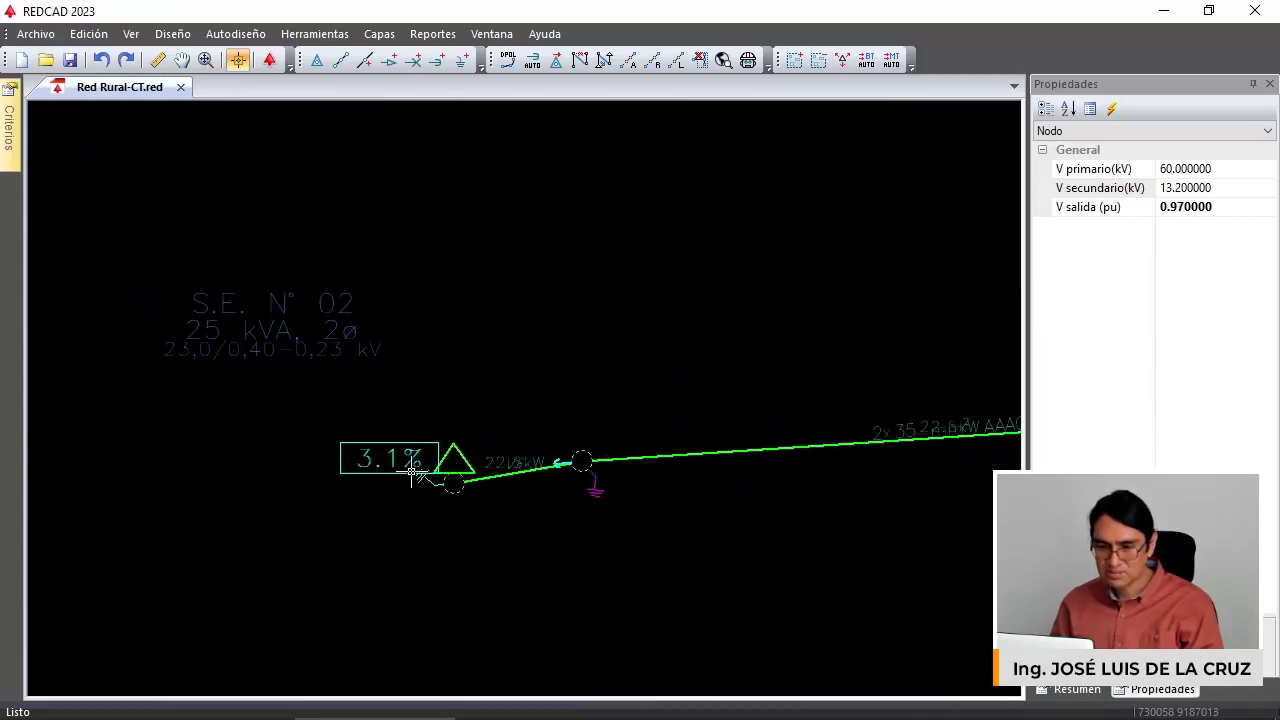
pyautogui.scroll(-6, 415, 455)
pyautogui.scroll(1, 730, 260)
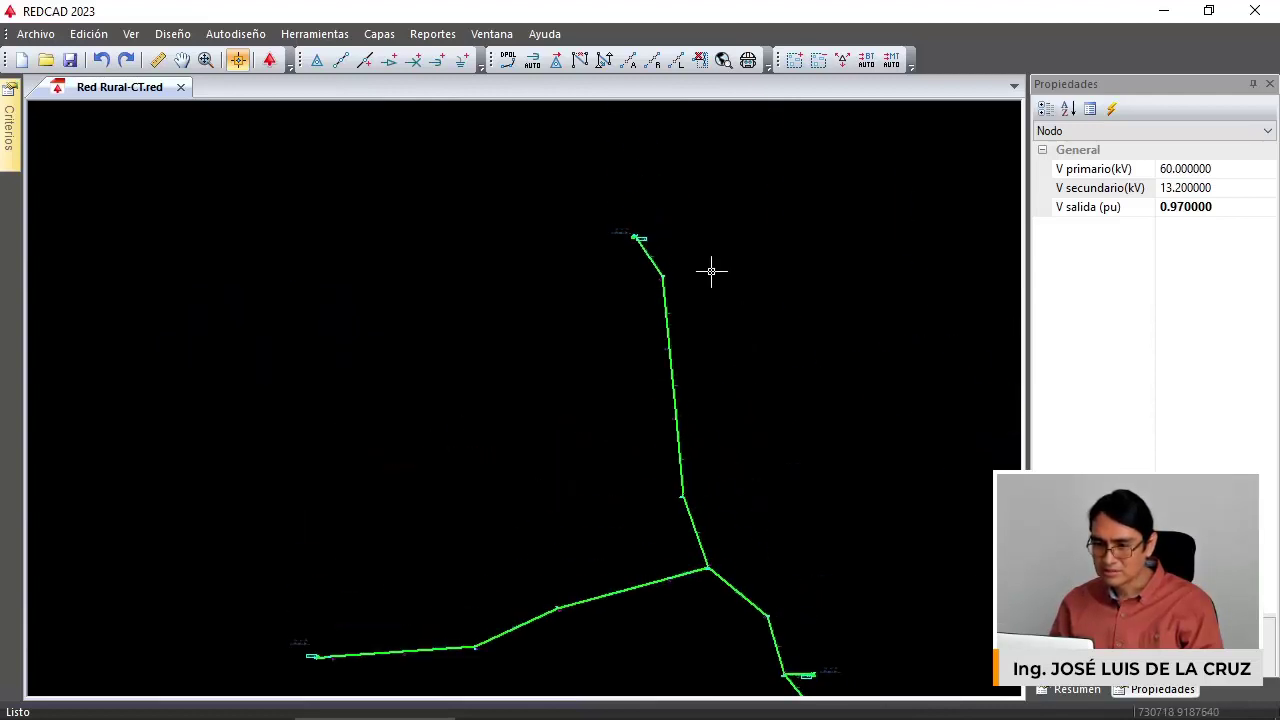
pyautogui.scroll(5, 600, 246)
pyautogui.scroll(-2, 771, 240)
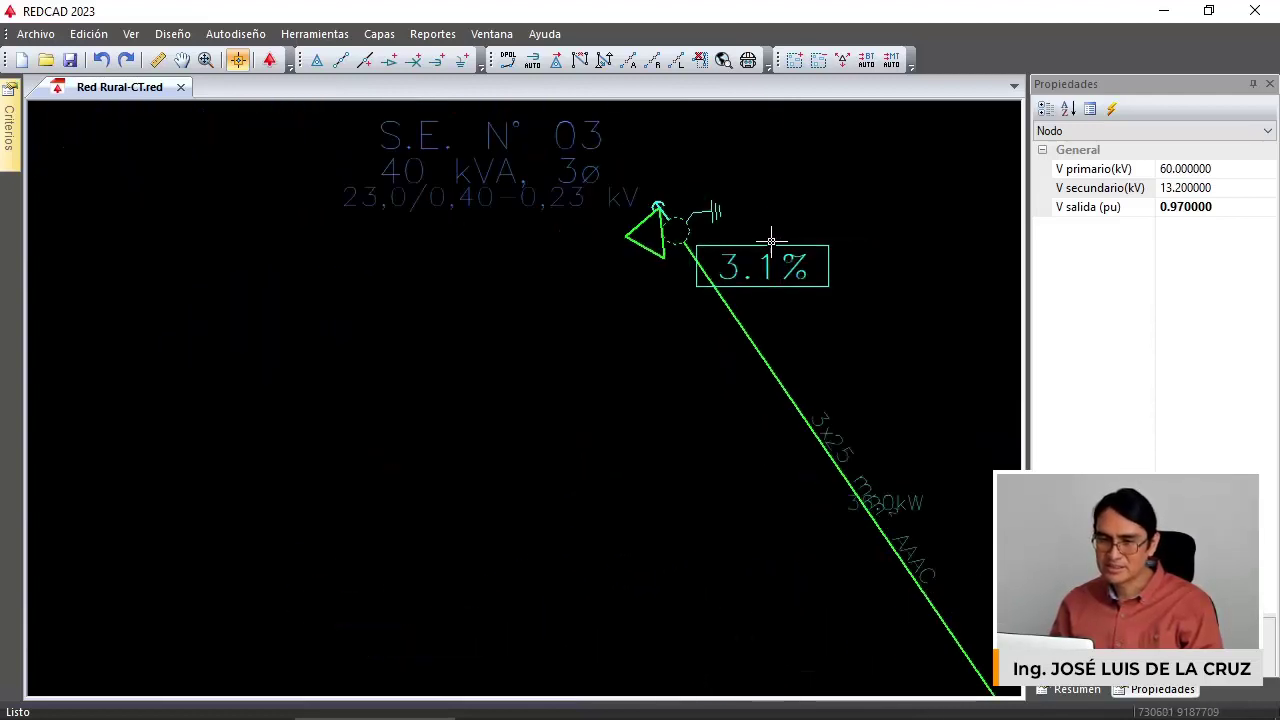
pyautogui.scroll(-2, 771, 240)
# Change the substation type of the S.E. N° 03 node to 160kVA-3øE-22,9kV.
pyautogui.click(741, 250)
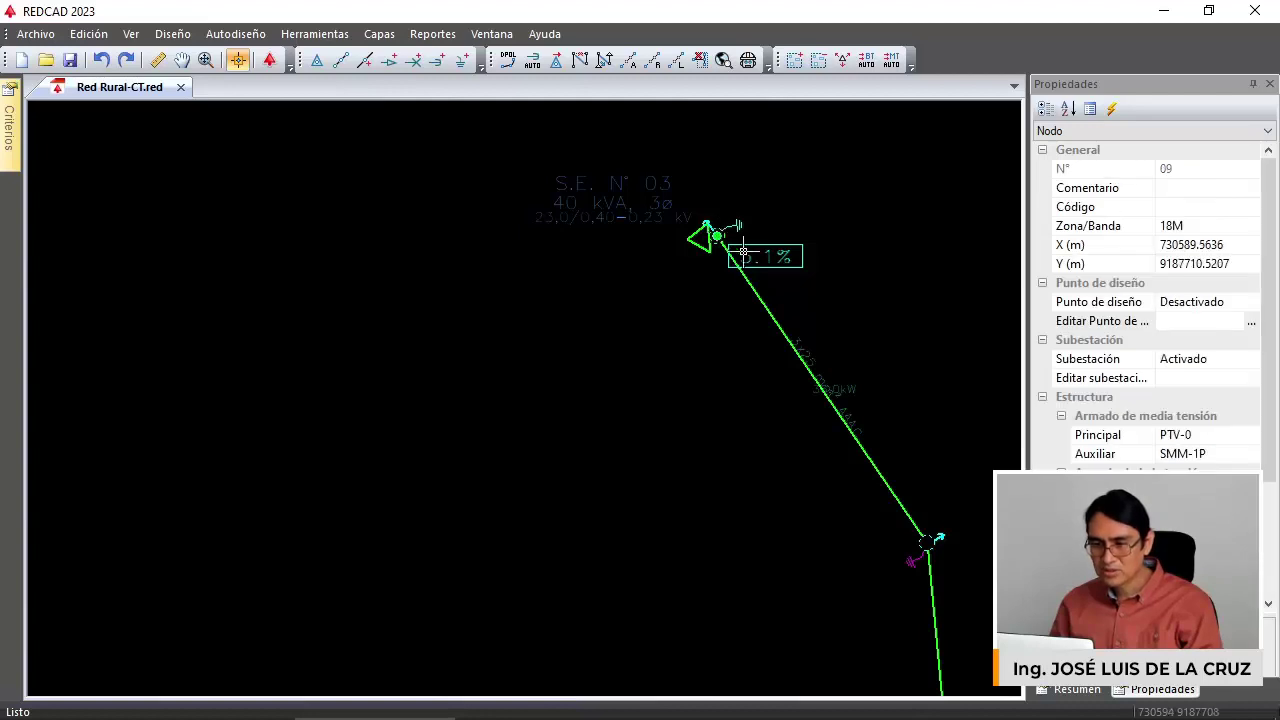
pyautogui.moveTo(752, 272); pyautogui.dragTo(655, 236, button='middle')
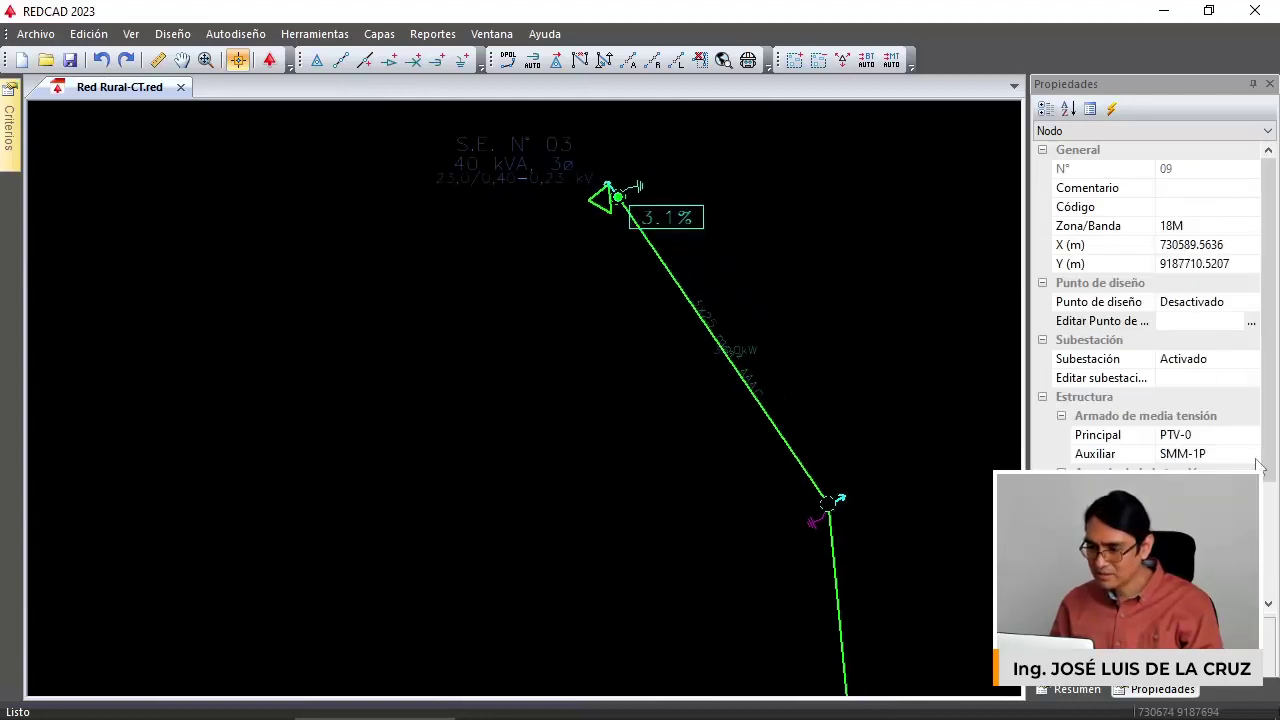
pyautogui.scroll(-2, 1246, 410)
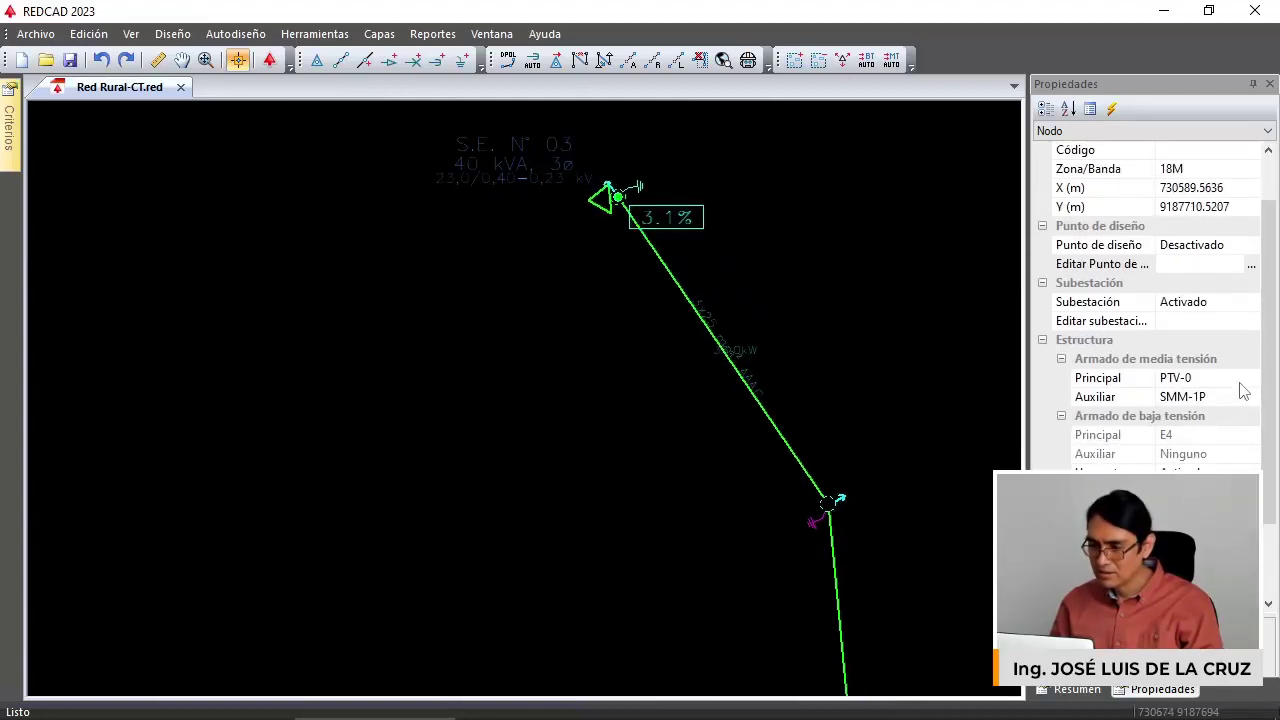
pyautogui.scroll(2, 1243, 390)
pyautogui.click(1236, 374)
pyautogui.click(1251, 374)
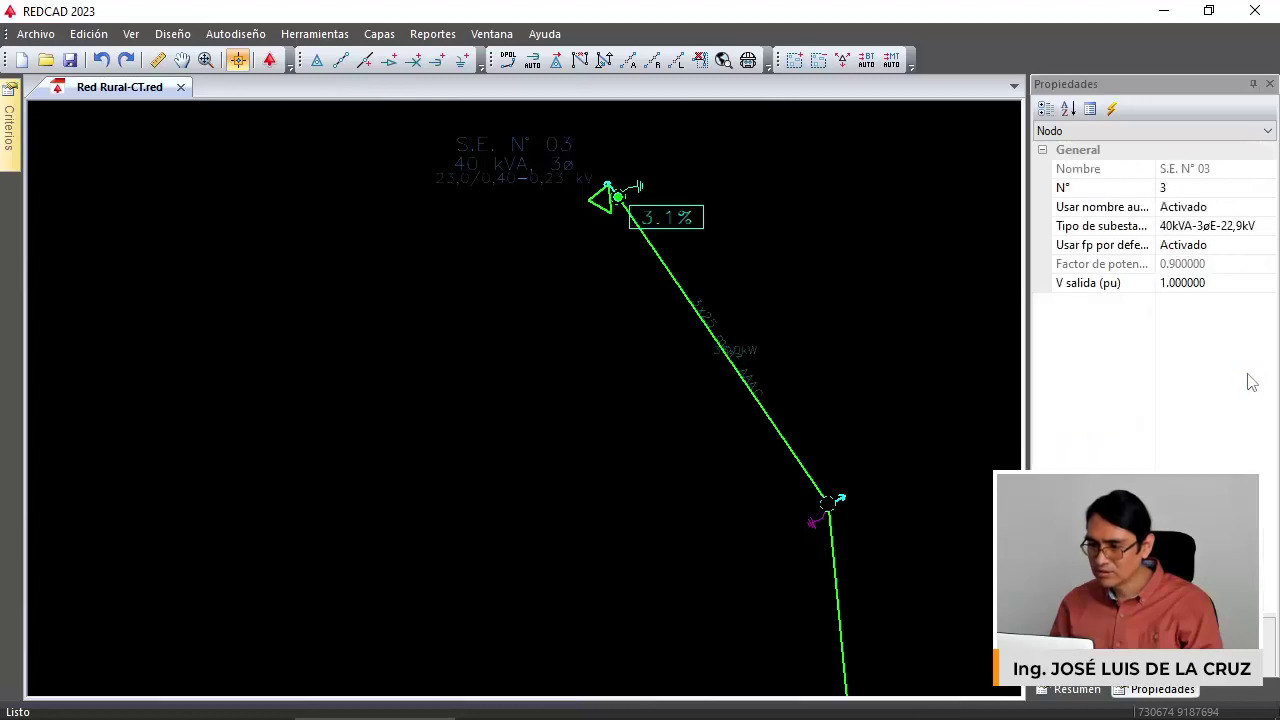
pyautogui.click(1261, 225)
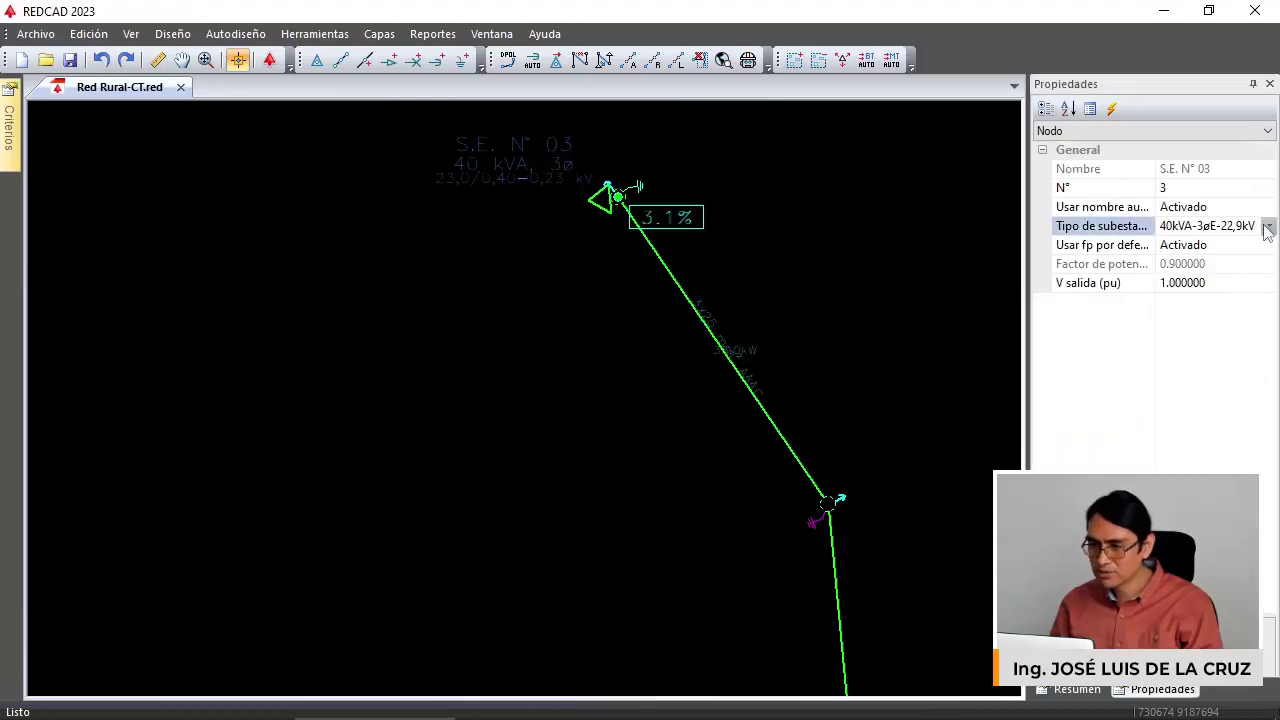
pyautogui.click(1267, 228)
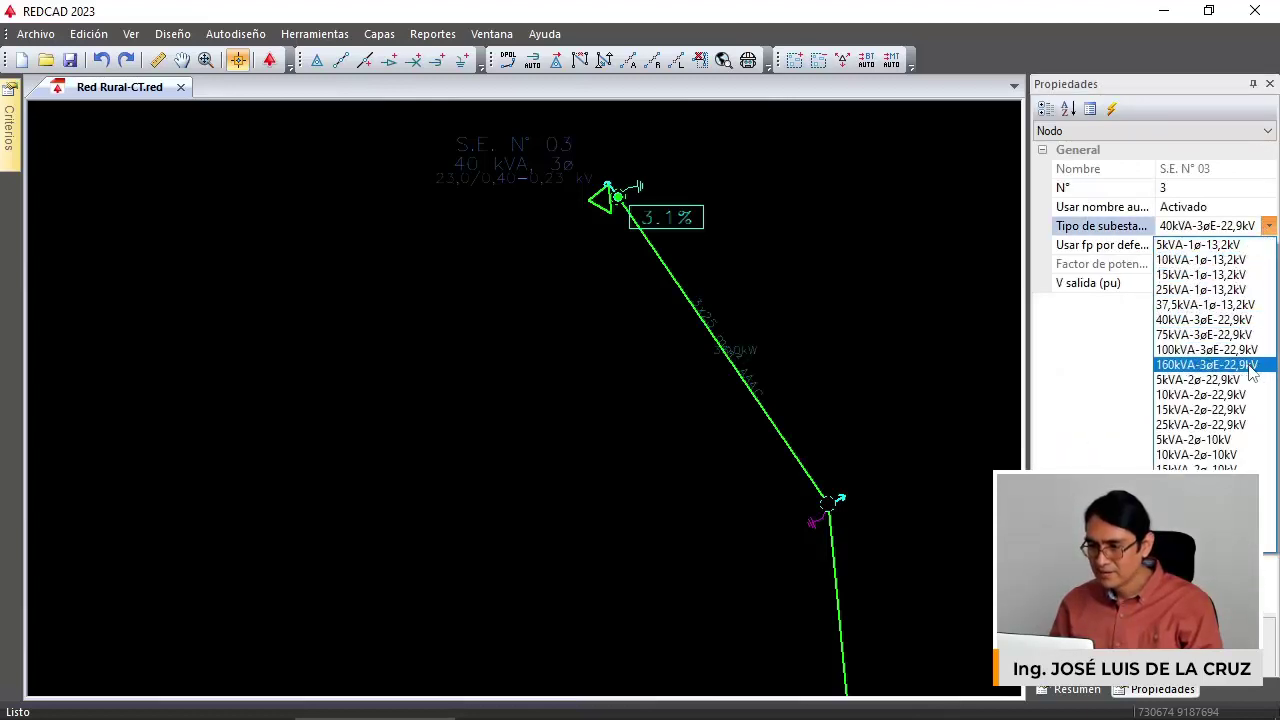
pyautogui.click(1206, 365)
# Turn the Caida de Tensión MT layer off and on again to recalculate, and examine the voltage drop label at S.E. N° 03.
pyautogui.scroll(3, 581, 195)
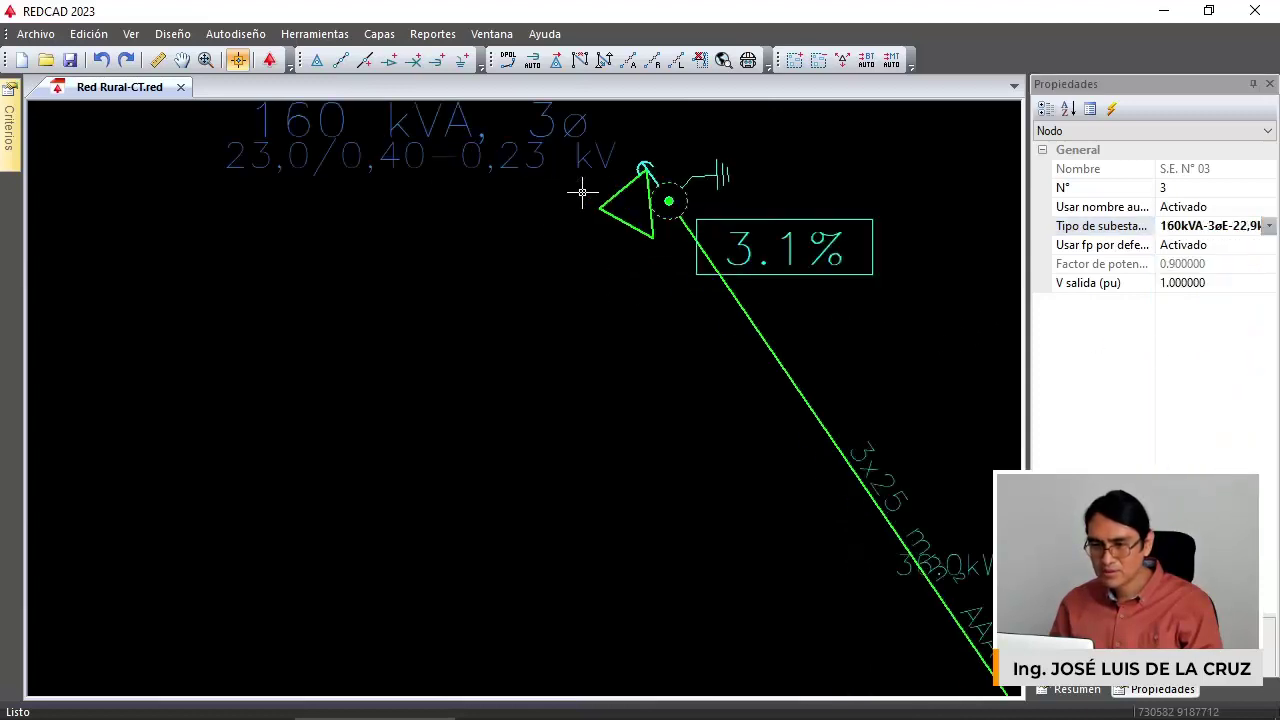
pyautogui.click(379, 33)
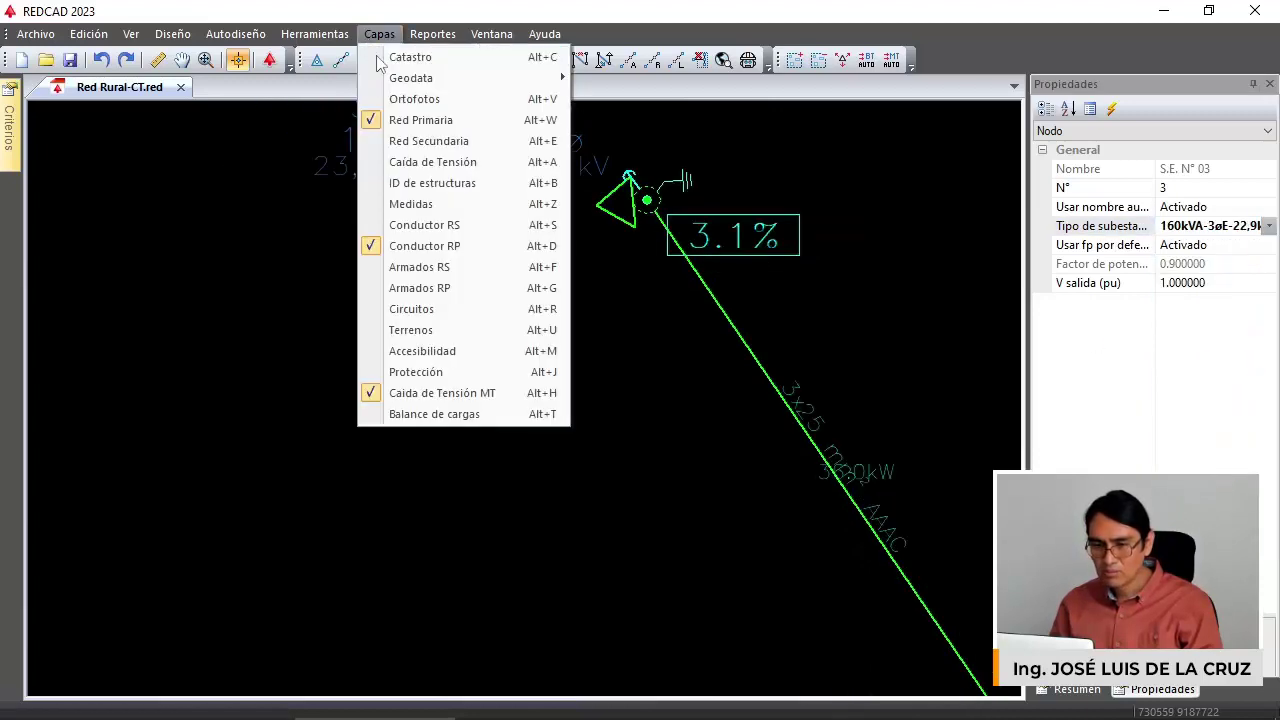
pyautogui.click(440, 391)
pyautogui.click(379, 33)
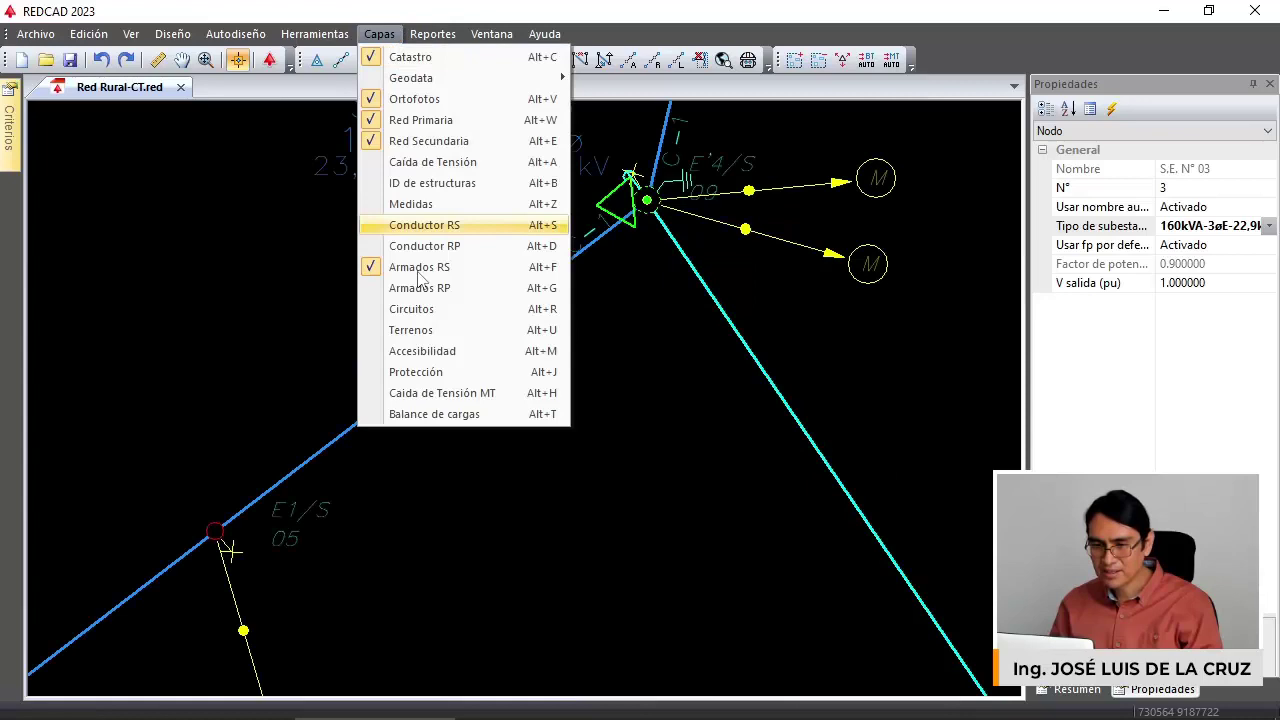
pyautogui.click(440, 392)
pyautogui.scroll(1, 732, 229)
pyautogui.moveTo(732, 230); pyautogui.dragTo(753, 330, button='middle')
pyautogui.scroll(-1, 753, 330)
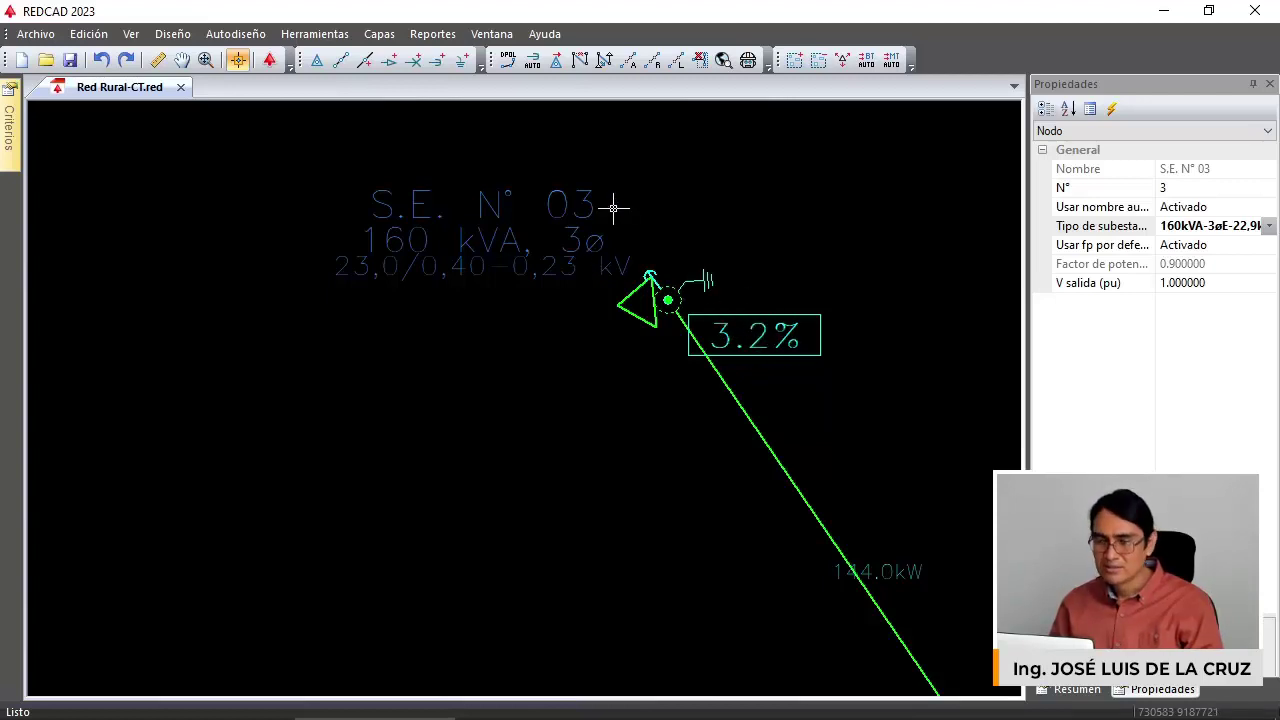
pyautogui.scroll(-3, 614, 207)
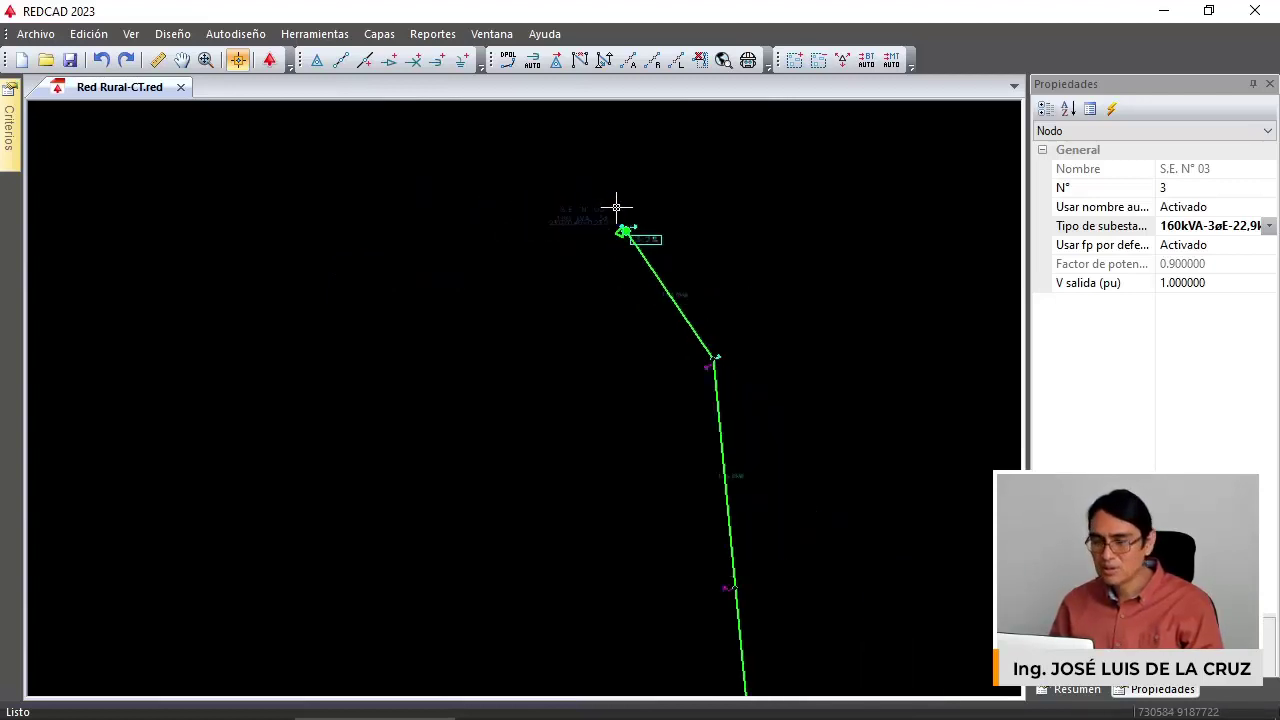
# Examine the medium-voltage drop label at S.E. N° 03 up close, and view the surrounding primary network.
pyautogui.scroll(4, 616, 207)
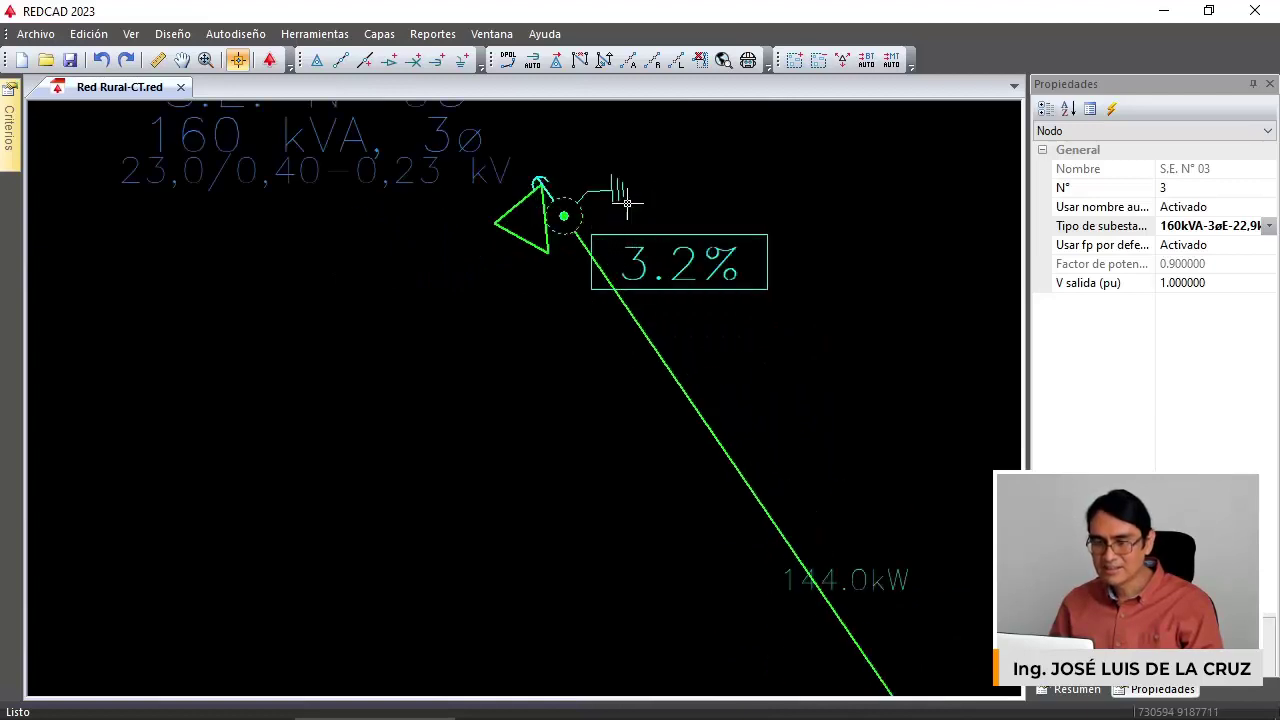
pyautogui.scroll(-4, 630, 220)
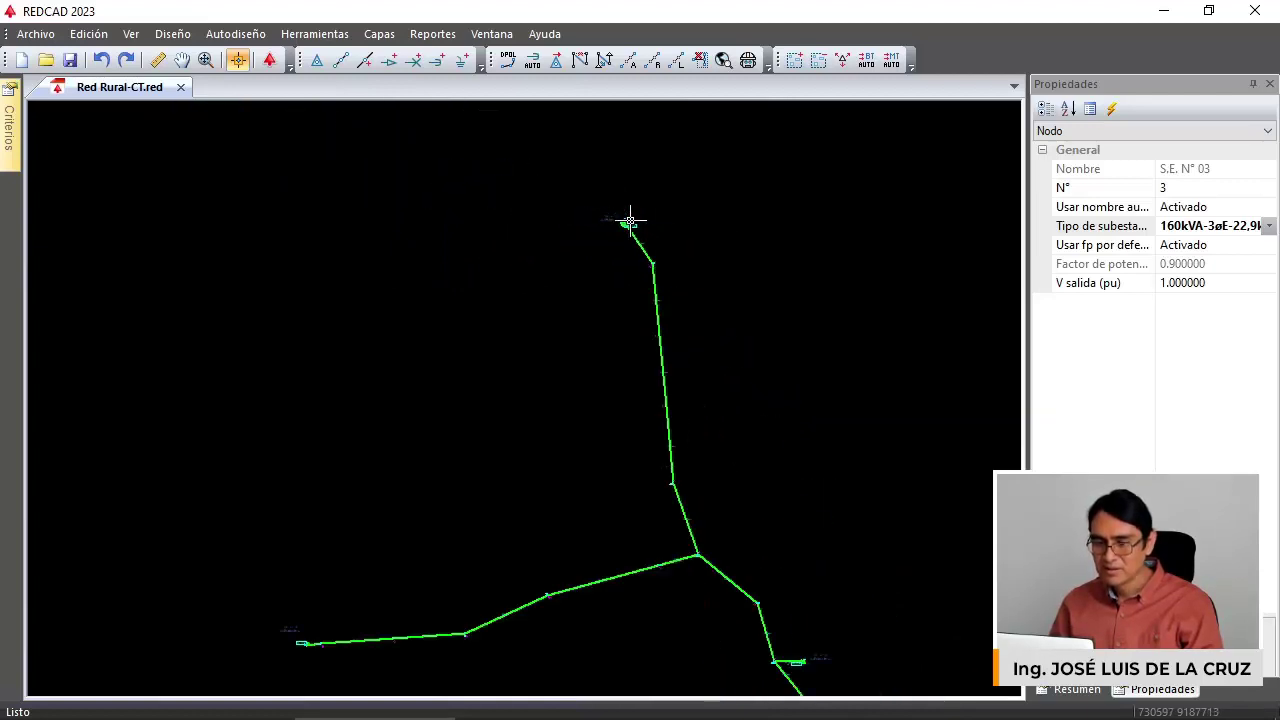
pyautogui.scroll(-3, 630, 222)
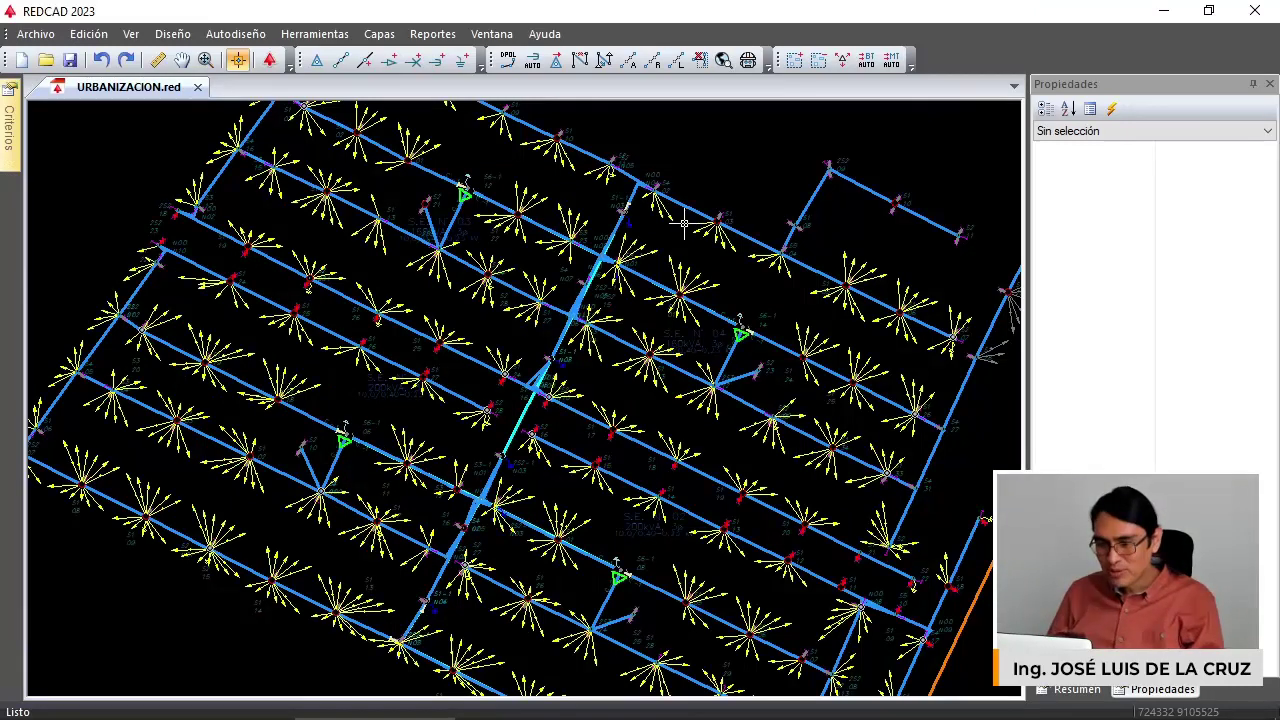
# Turn on the Conductor RS layer for the URBANIZACION.red network to colour the secondary lines by conductor type.
pyautogui.scroll(-1, 662, 226)
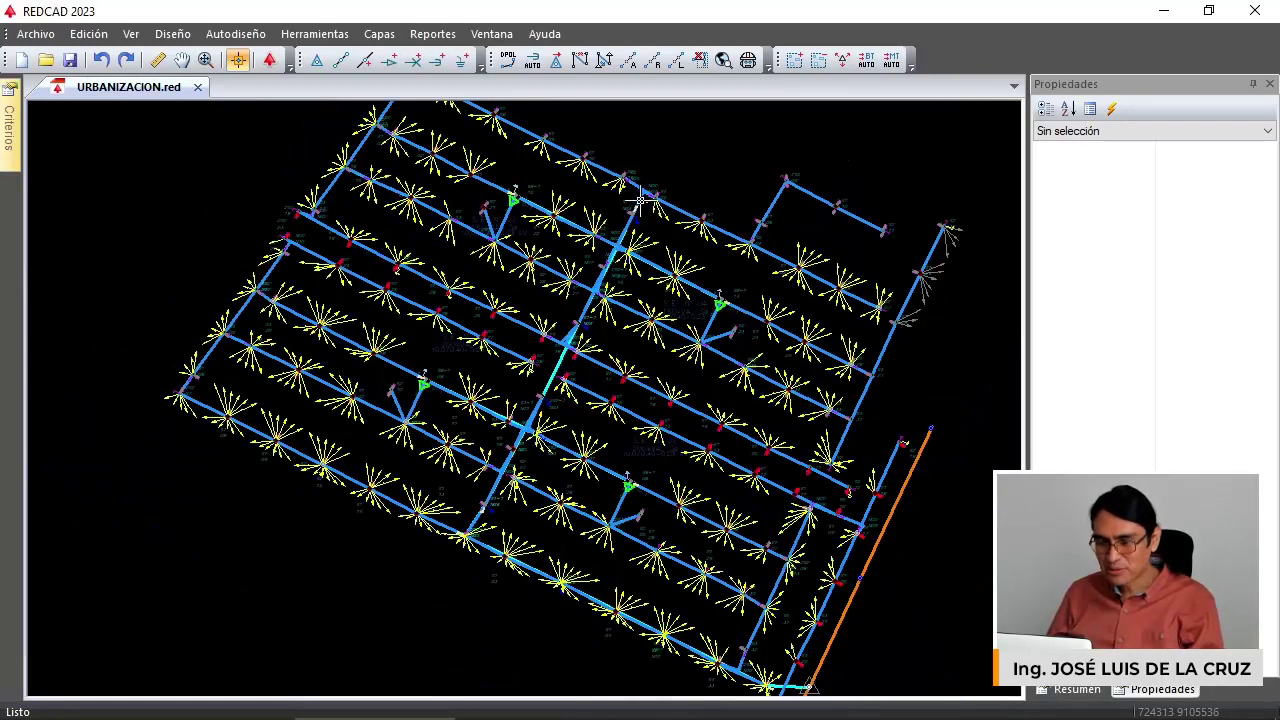
pyautogui.moveTo(537, 361); pyautogui.dragTo(509, 374, button='middle')
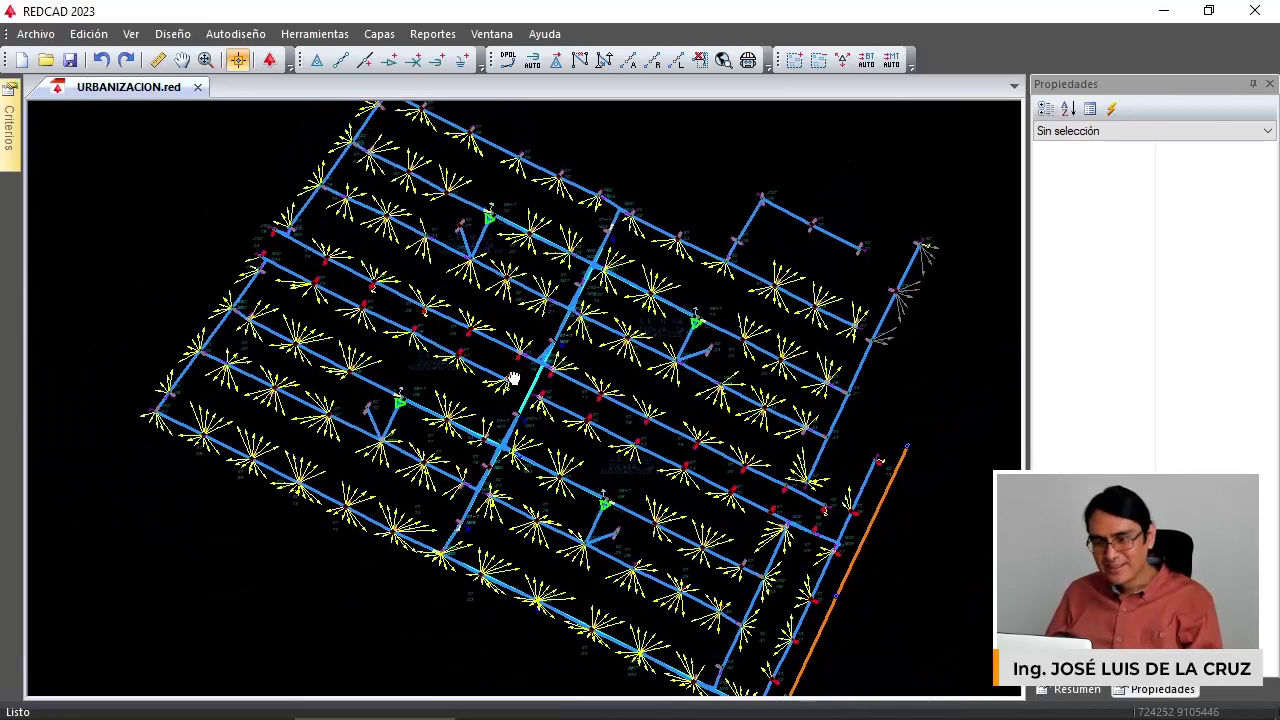
pyautogui.scroll(-1, 509, 374)
pyautogui.scroll(2, 522, 360)
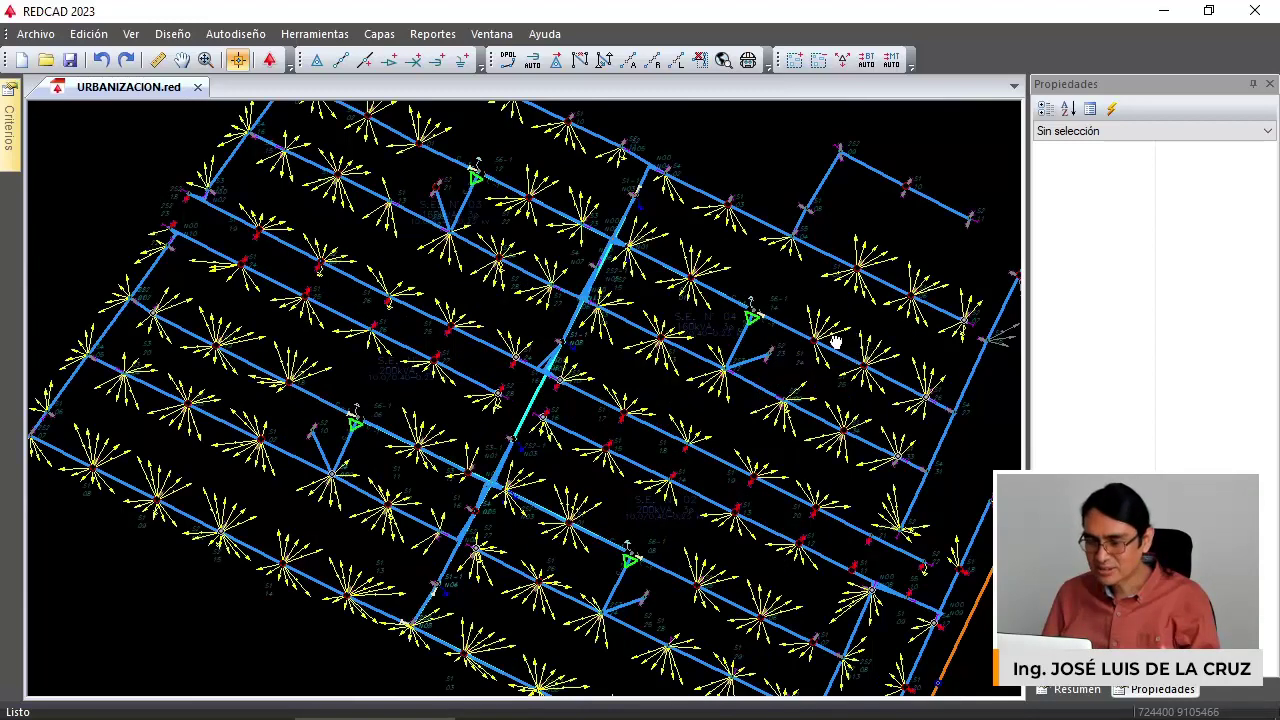
pyautogui.moveTo(835, 342); pyautogui.dragTo(762, 345, button='middle')
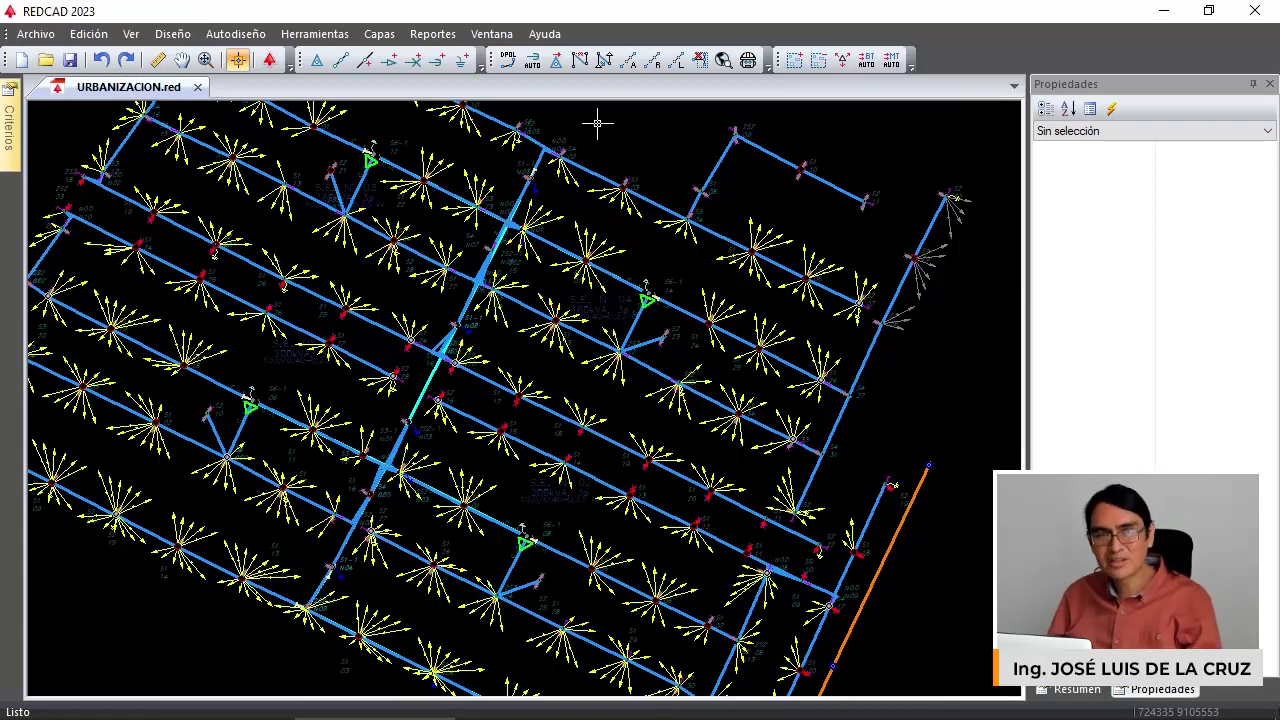
pyautogui.click(373, 35)
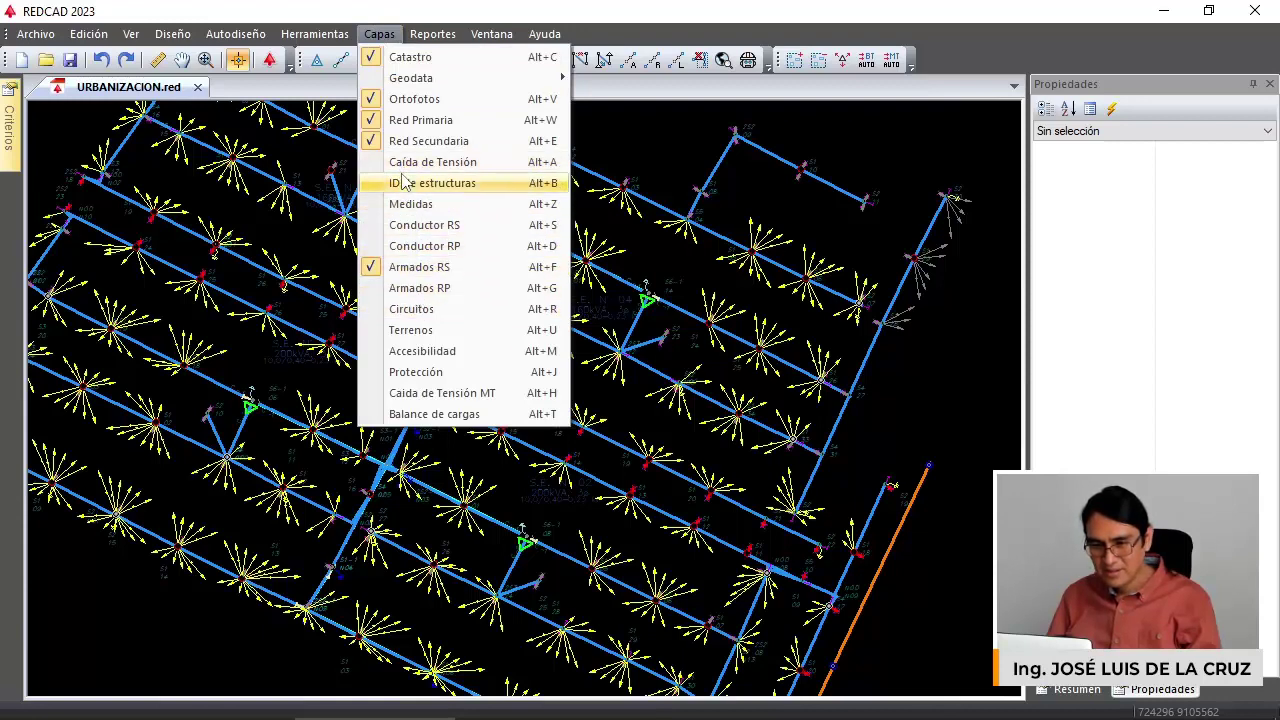
pyautogui.click(433, 230)
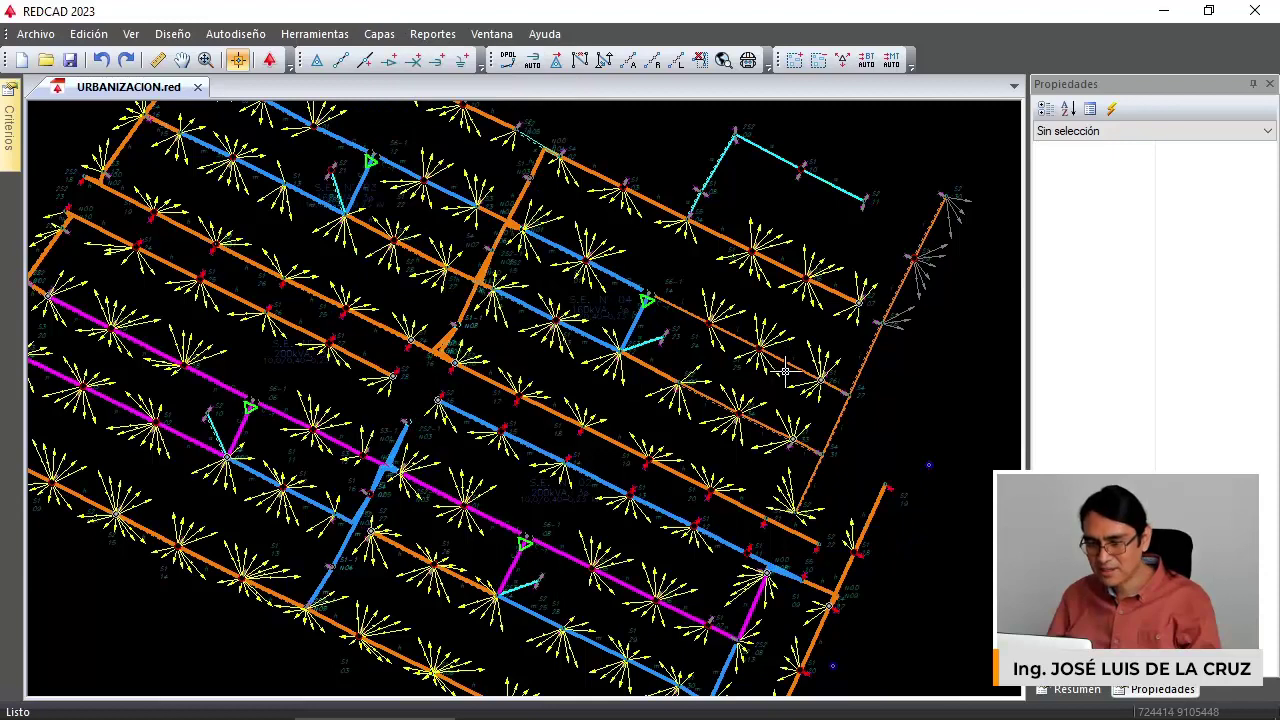
# Examine the conductor colours and type letters of the secondary lines around substation S.E. N° 04.
pyautogui.scroll(1, 770, 370)
pyautogui.scroll(2, 770, 370)
pyautogui.moveTo(669, 356); pyautogui.dragTo(540, 368, button='middle')
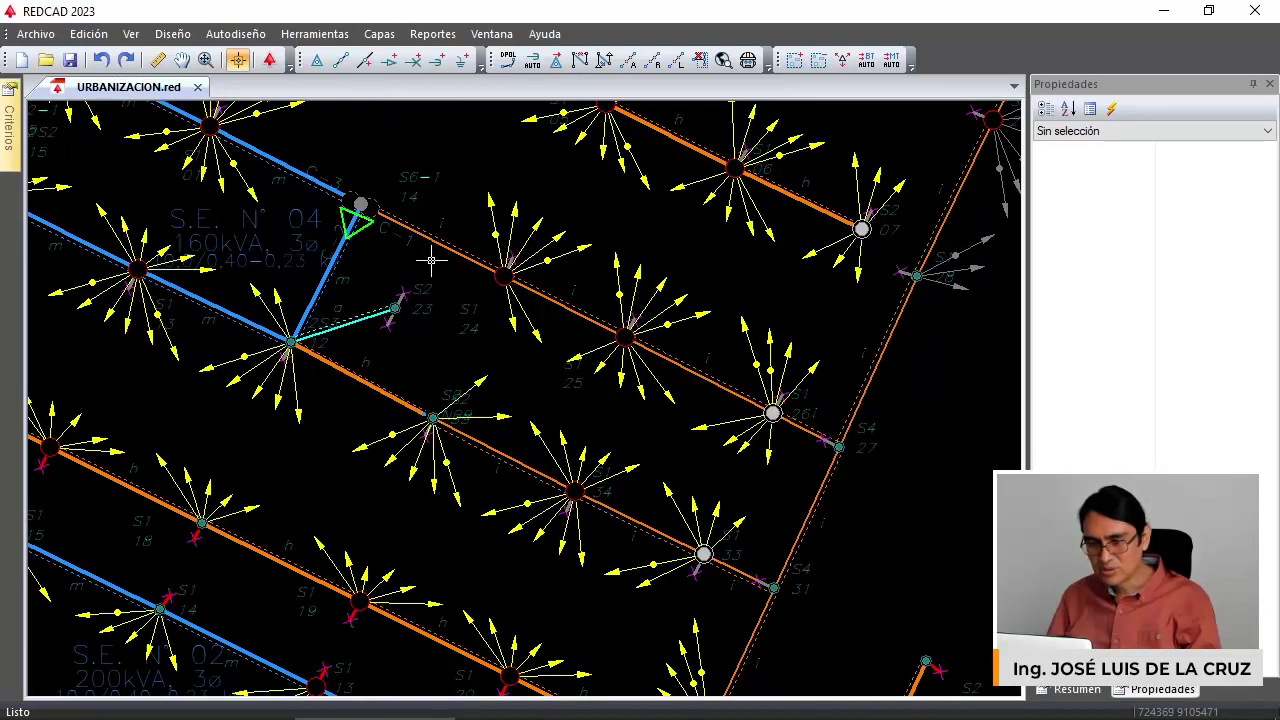
pyautogui.moveTo(386, 270); pyautogui.dragTo(538, 356, button='middle')
pyautogui.scroll(2, 425, 260)
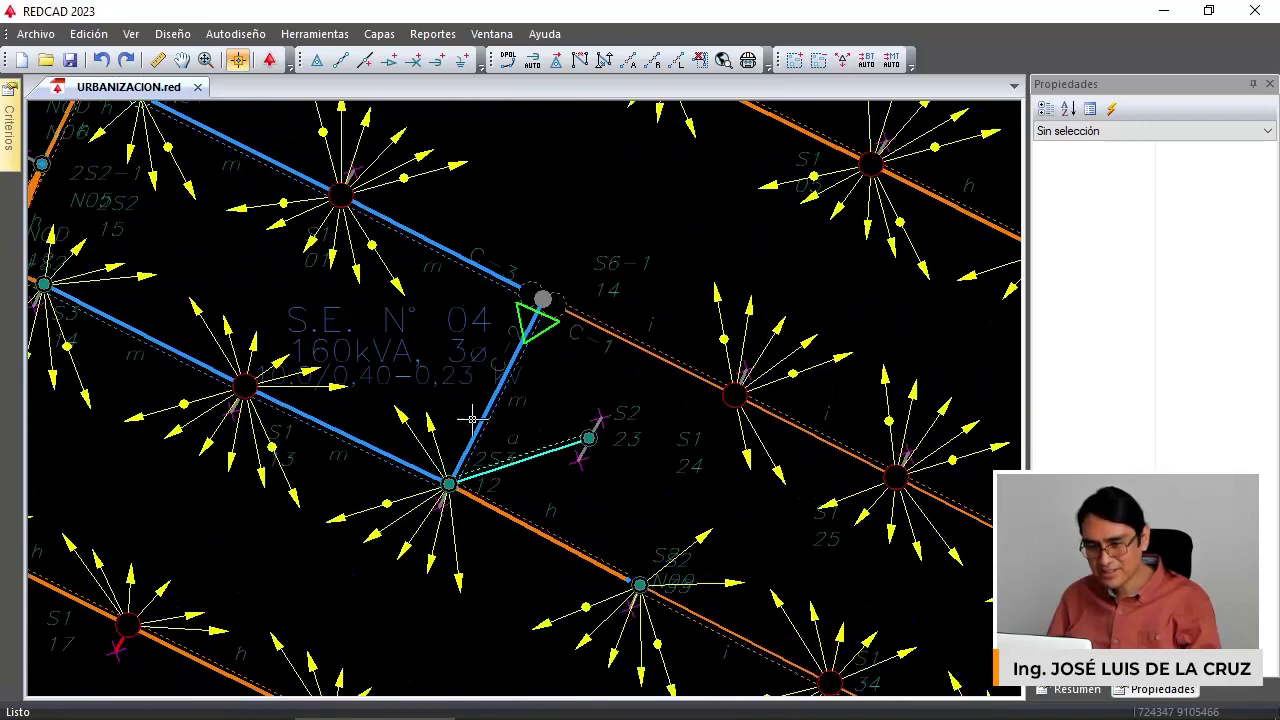
pyautogui.scroll(-3, 530, 380)
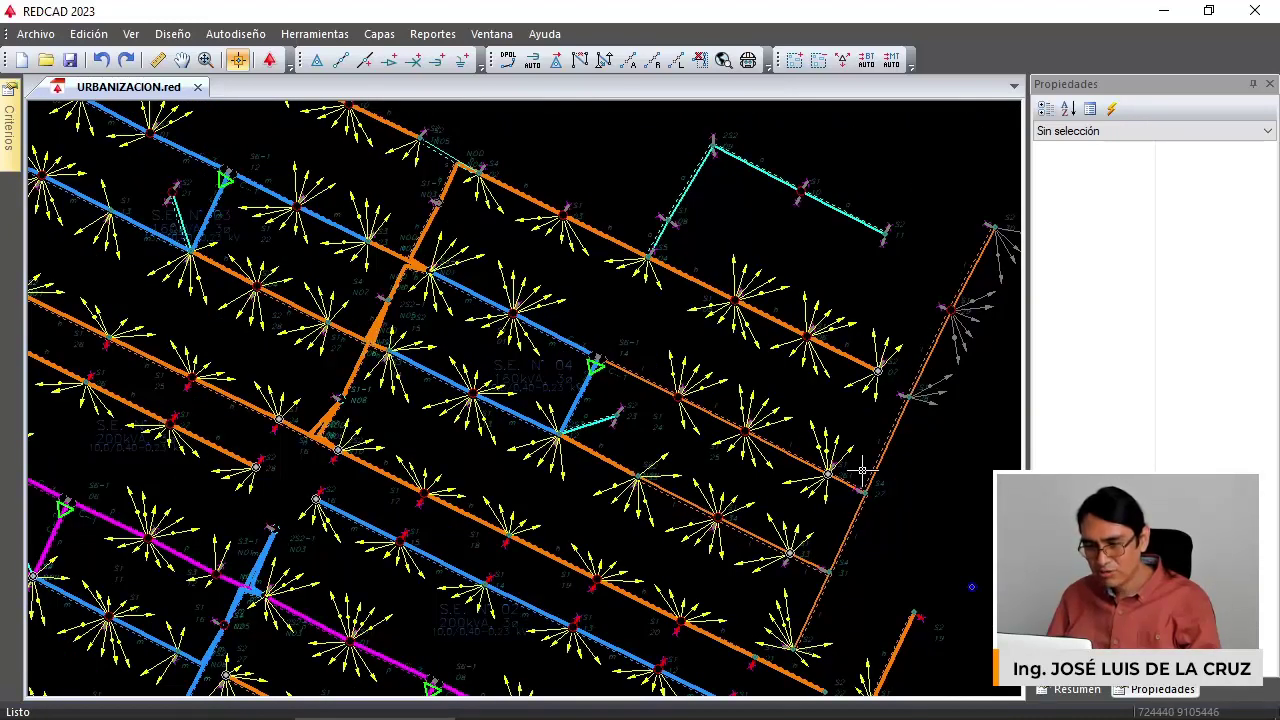
# Check the low-voltage conductor type of the first C-1 and C-3 spans leaving S.E. N° 04, and clear the selection.
pyautogui.scroll(5, 622, 366)
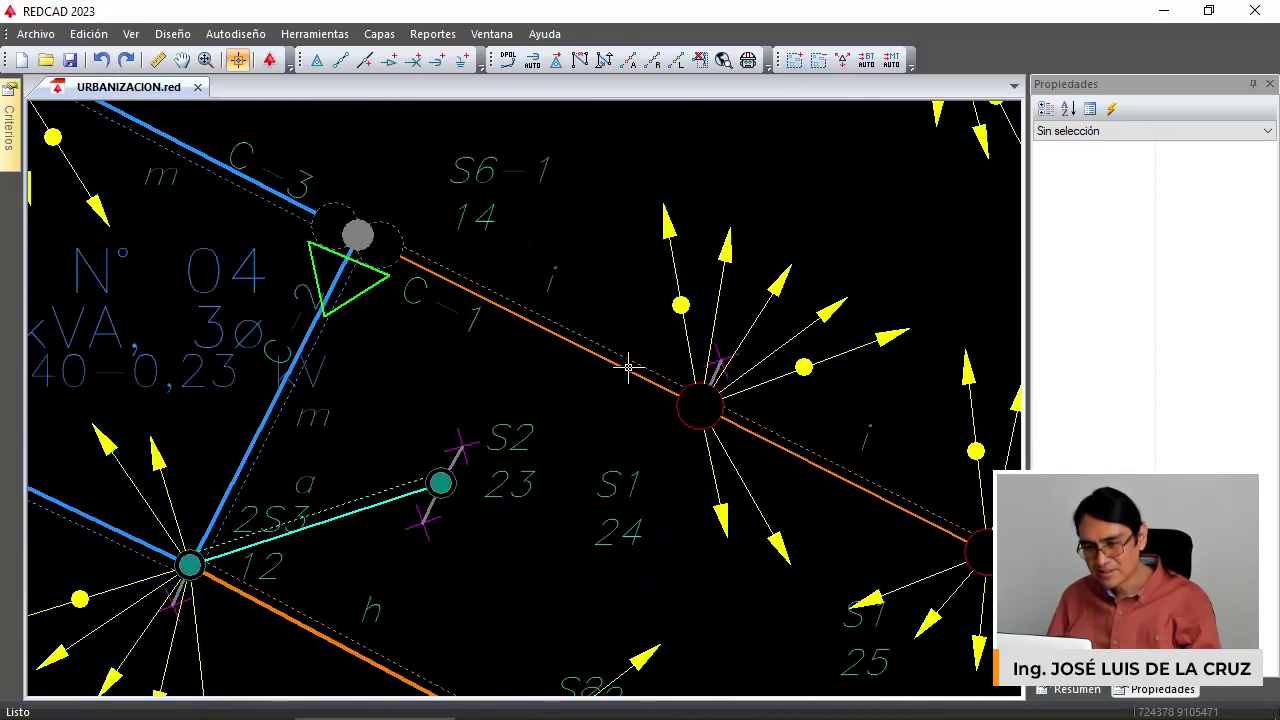
pyautogui.click(532, 318)
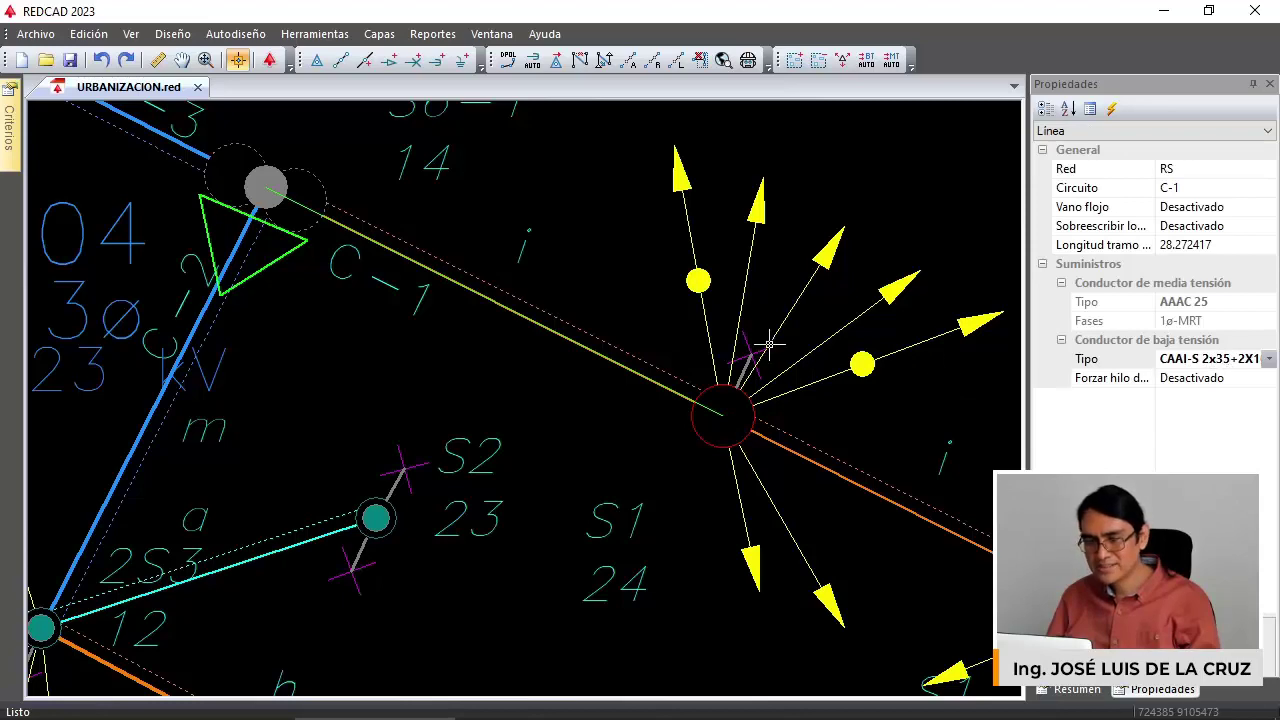
pyautogui.scroll(-3, 768, 343)
pyautogui.click(555, 262)
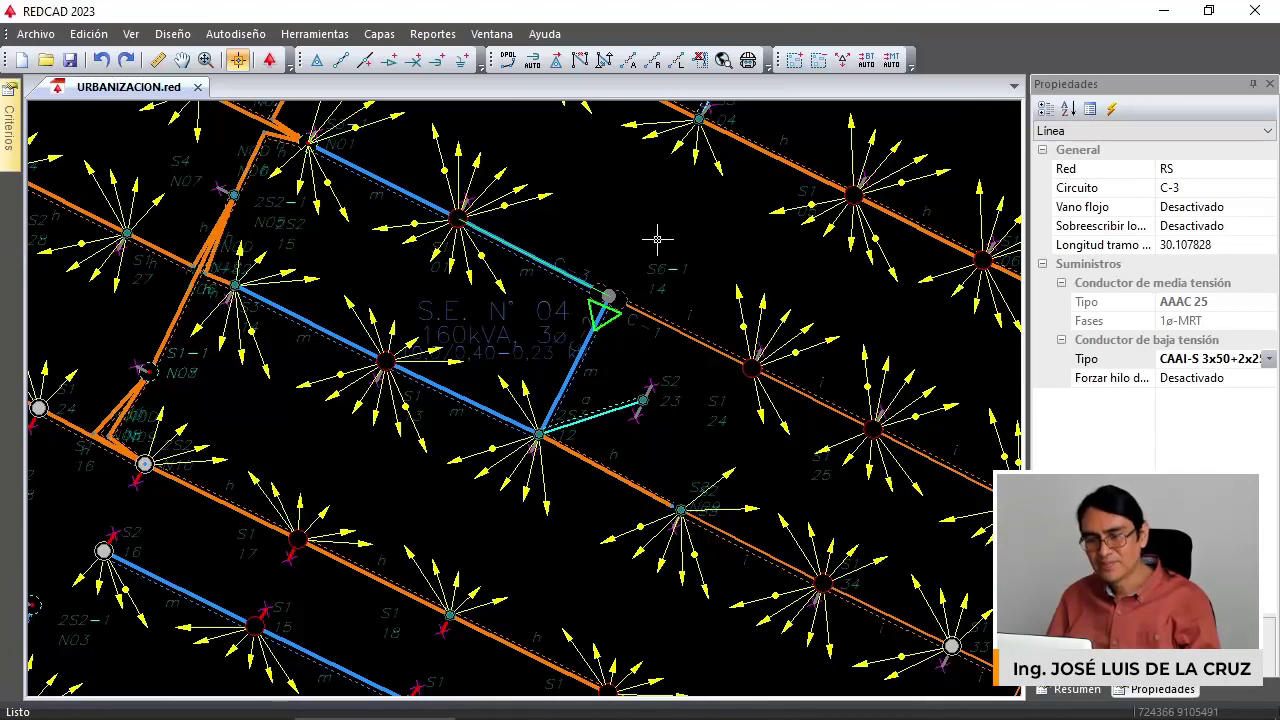
pyautogui.scroll(-3, 657, 238)
pyautogui.press('Escape')
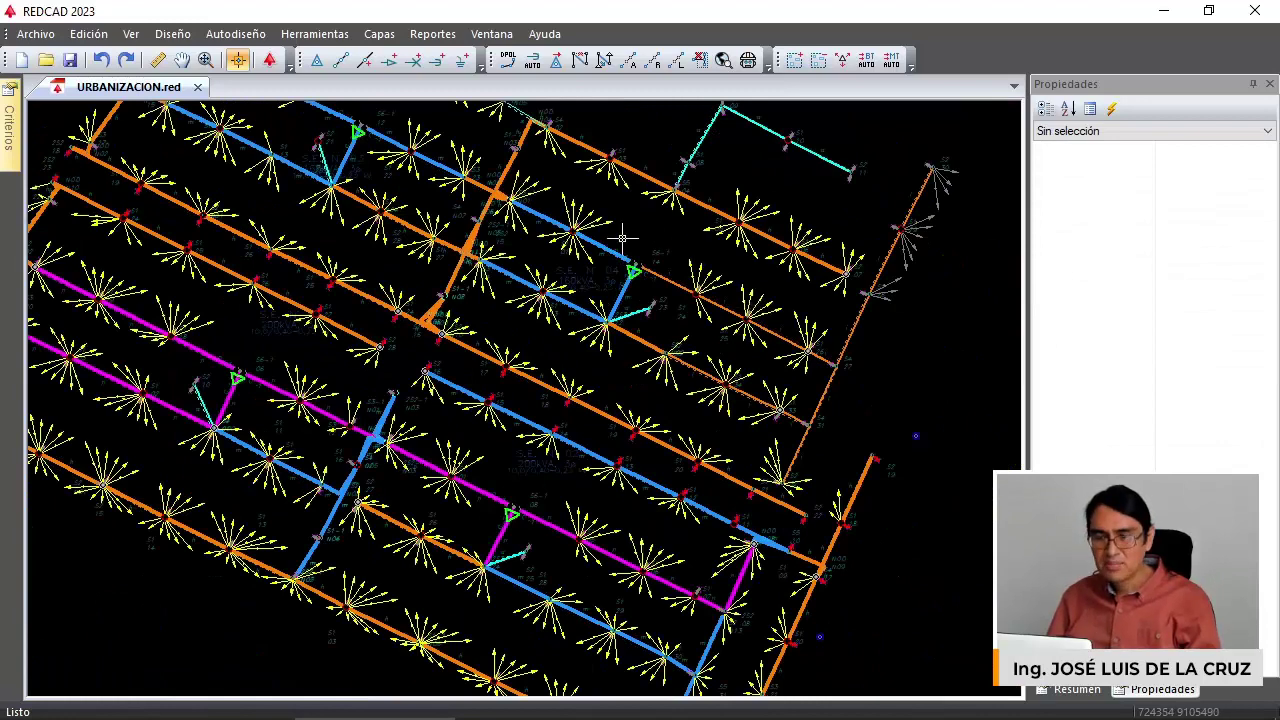
# Turn on the Balance de cargas layer and examine its label at end node 30.
pyautogui.click(380, 35)
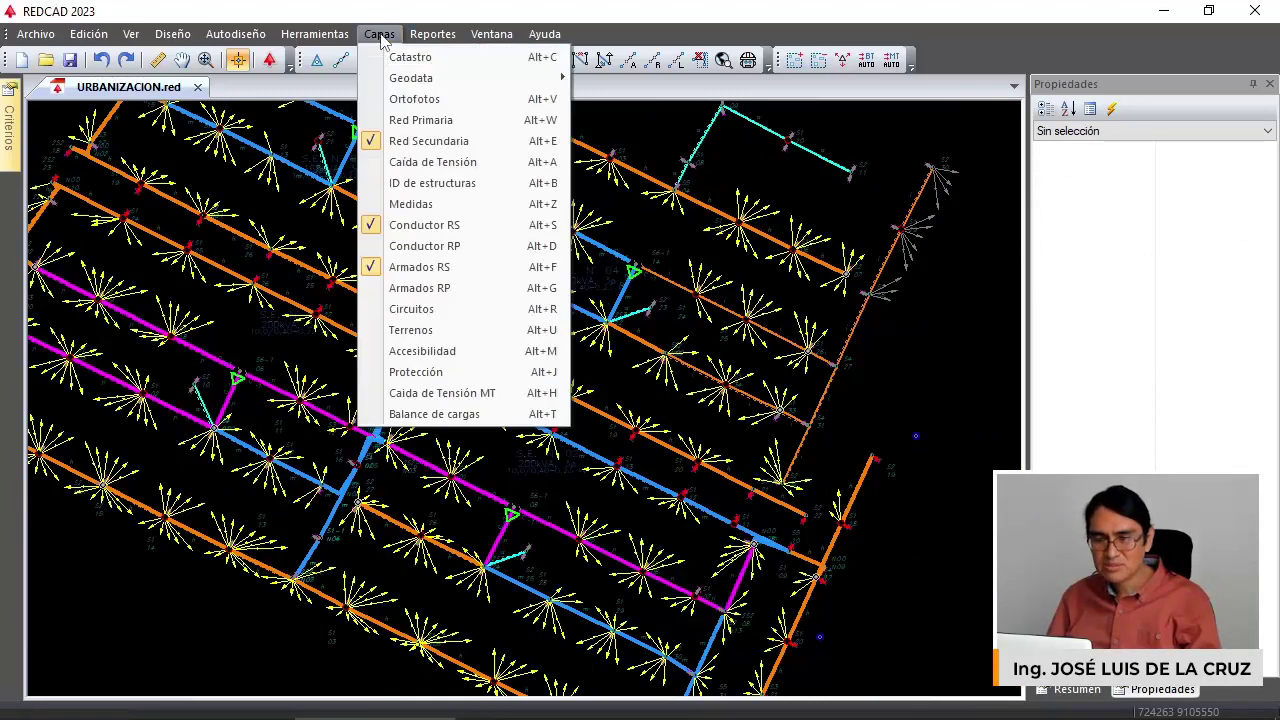
pyautogui.click(497, 416)
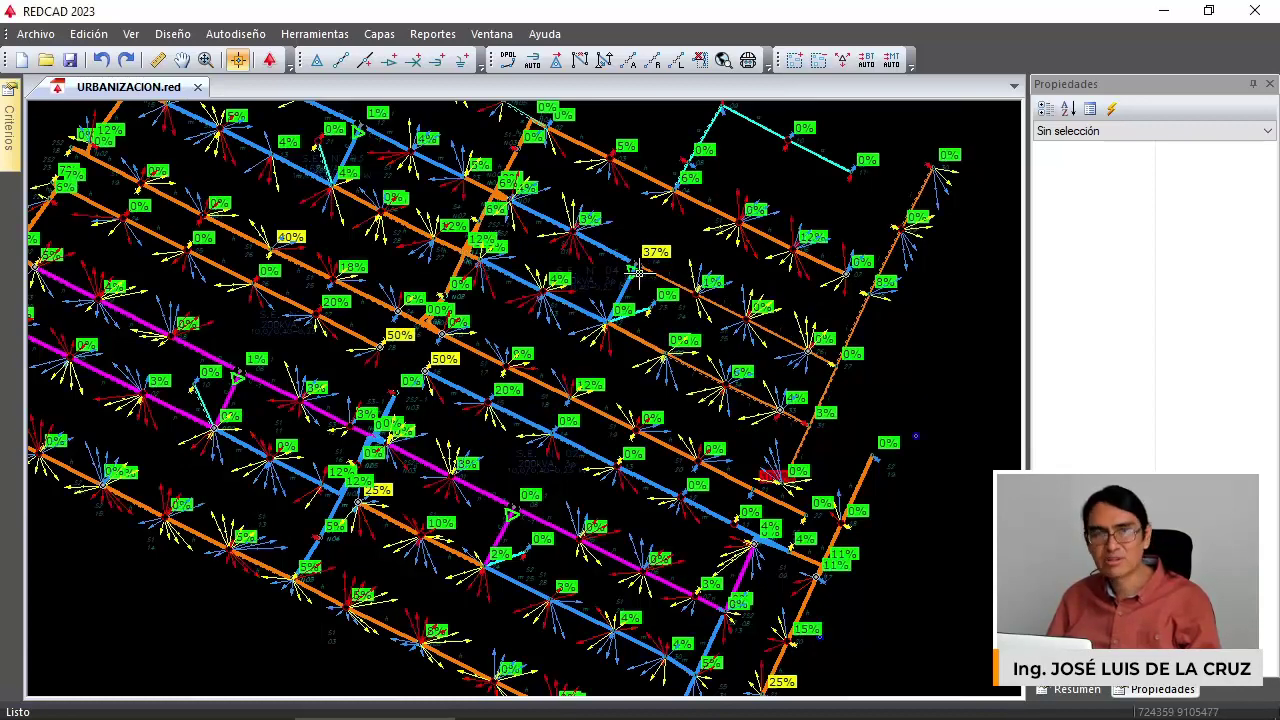
pyautogui.scroll(1, 955, 168)
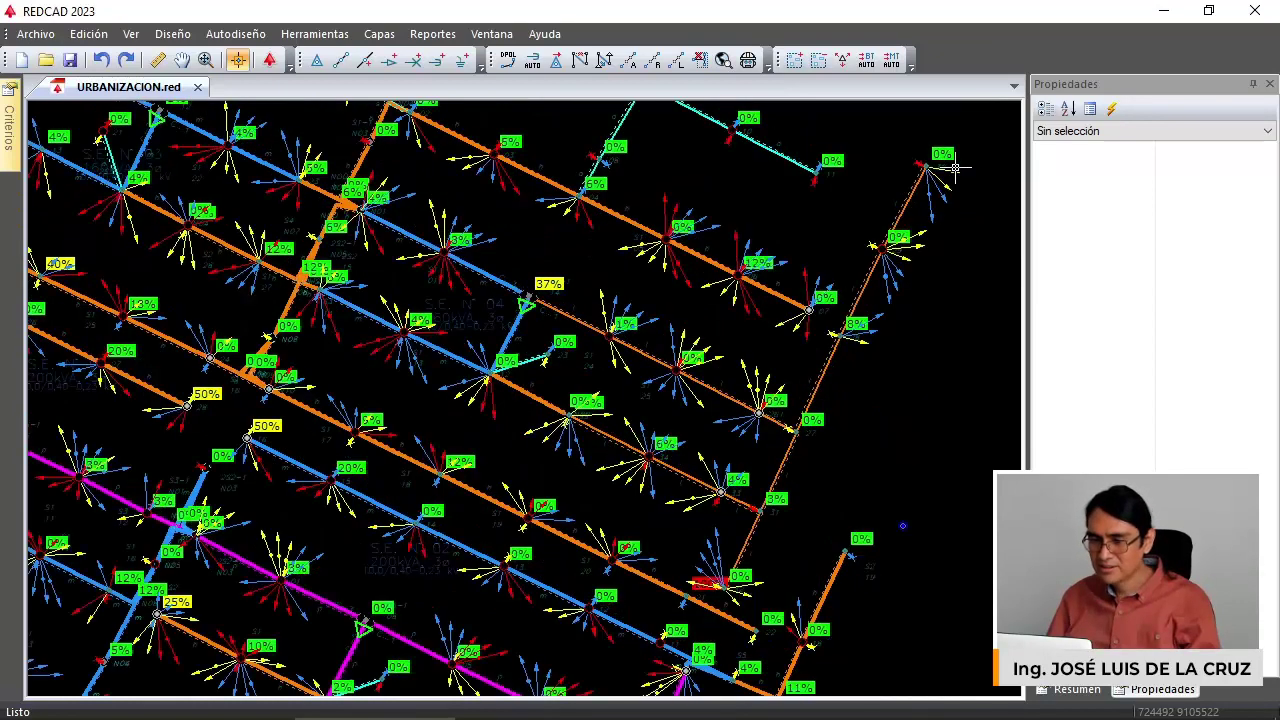
pyautogui.scroll(1, 955, 168)
pyautogui.scroll(1, 933, 166)
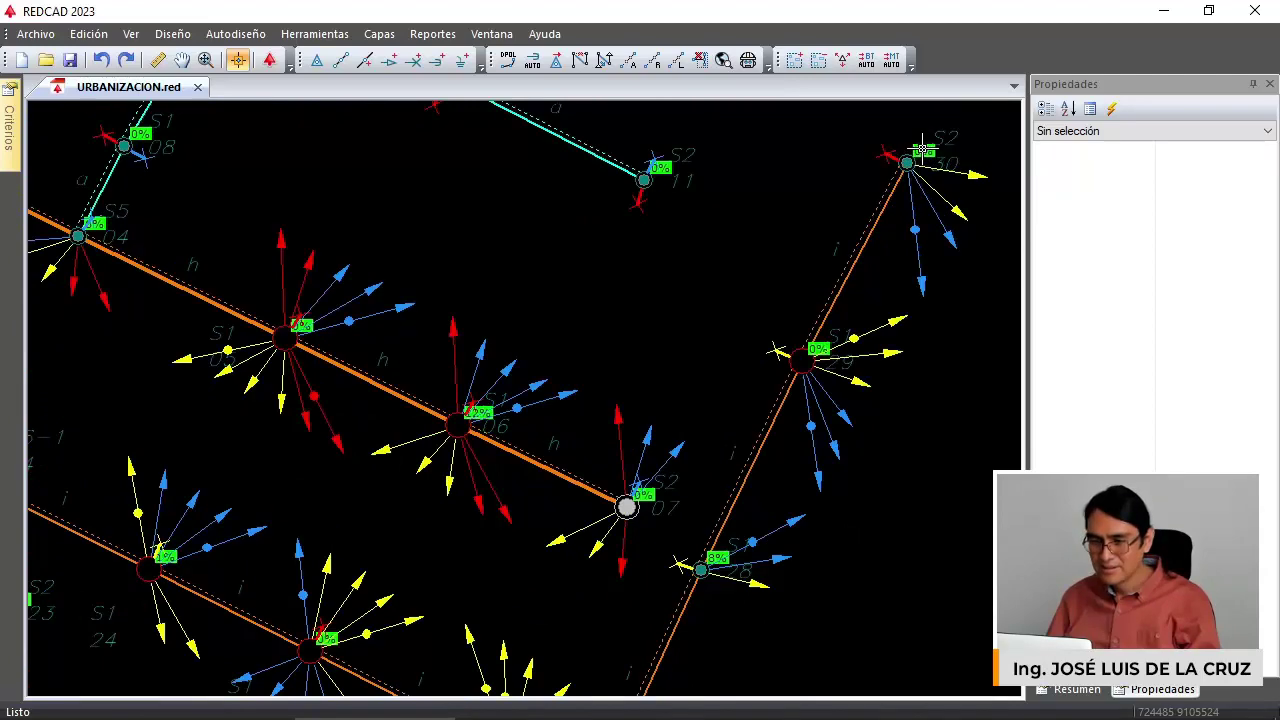
# Examine the load balance percentages along circuit C-1 between S.E. N° 04 and end node 30.
pyautogui.scroll(-1, 922, 152)
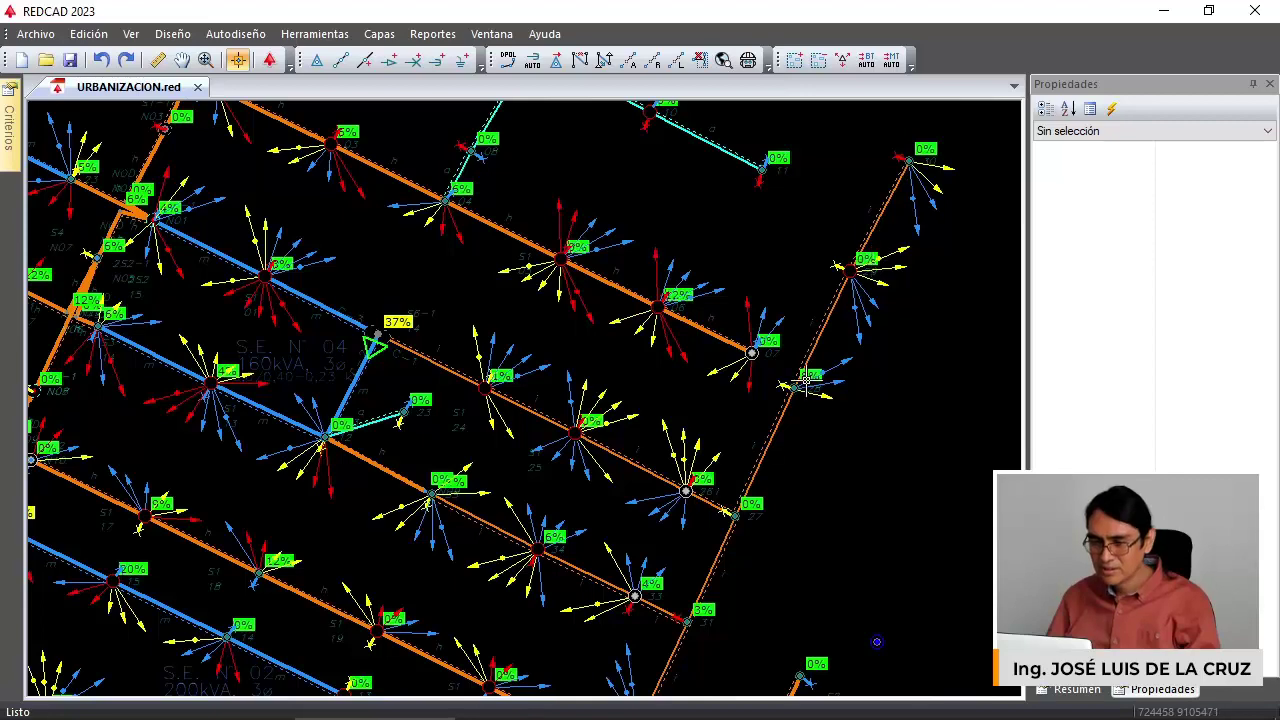
pyautogui.moveTo(808, 381); pyautogui.dragTo(854, 308, button='middle')
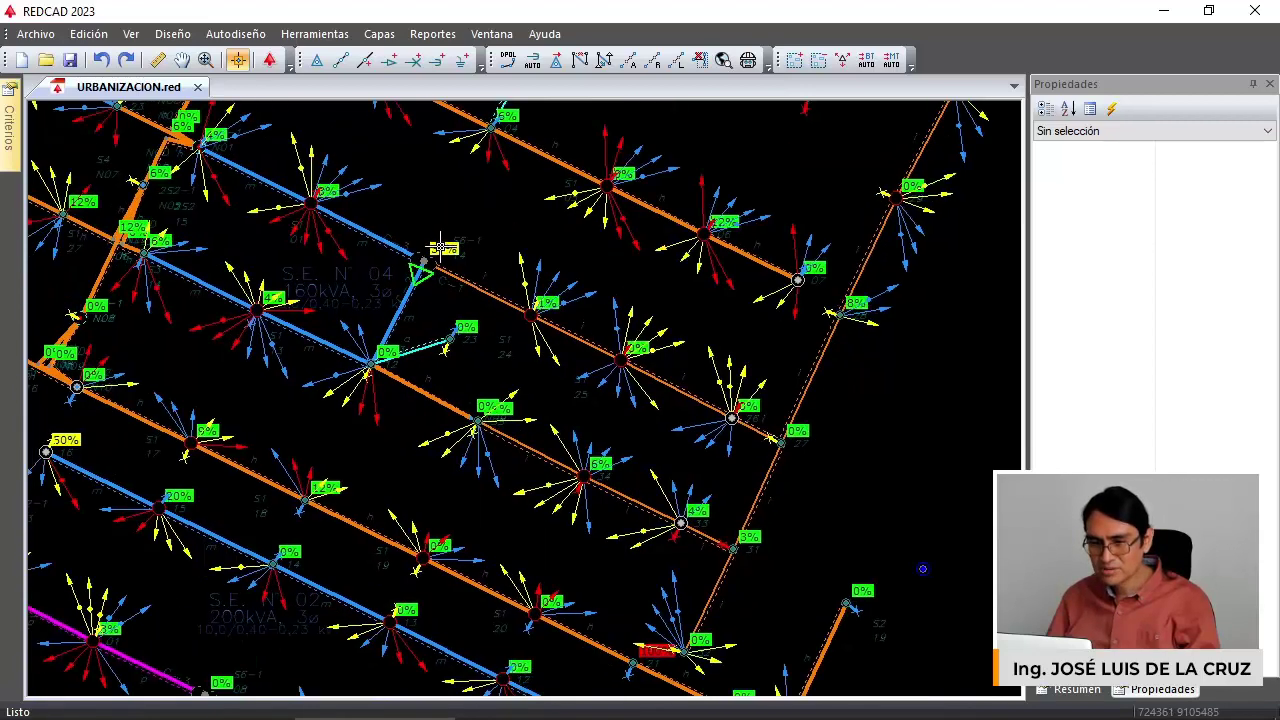
pyautogui.scroll(2, 440, 248)
pyautogui.scroll(-4, 425, 262)
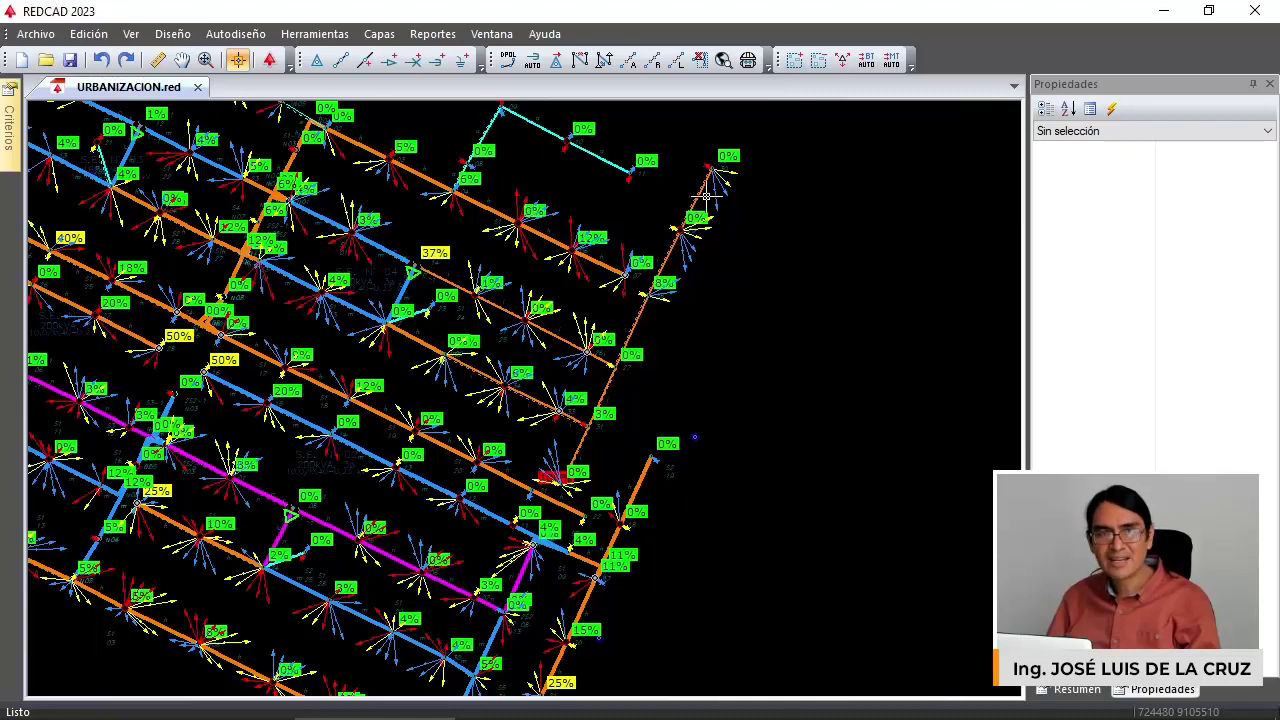
pyautogui.scroll(3, 728, 158)
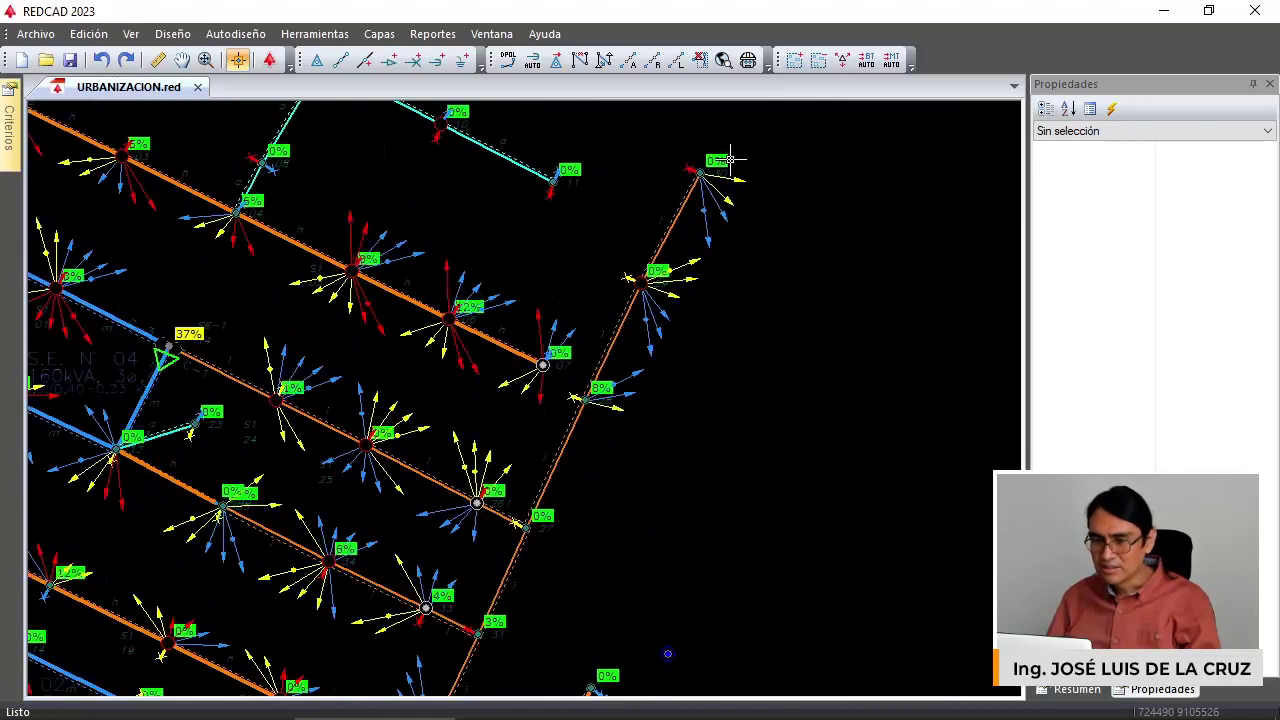
pyautogui.scroll(-1, 722, 160)
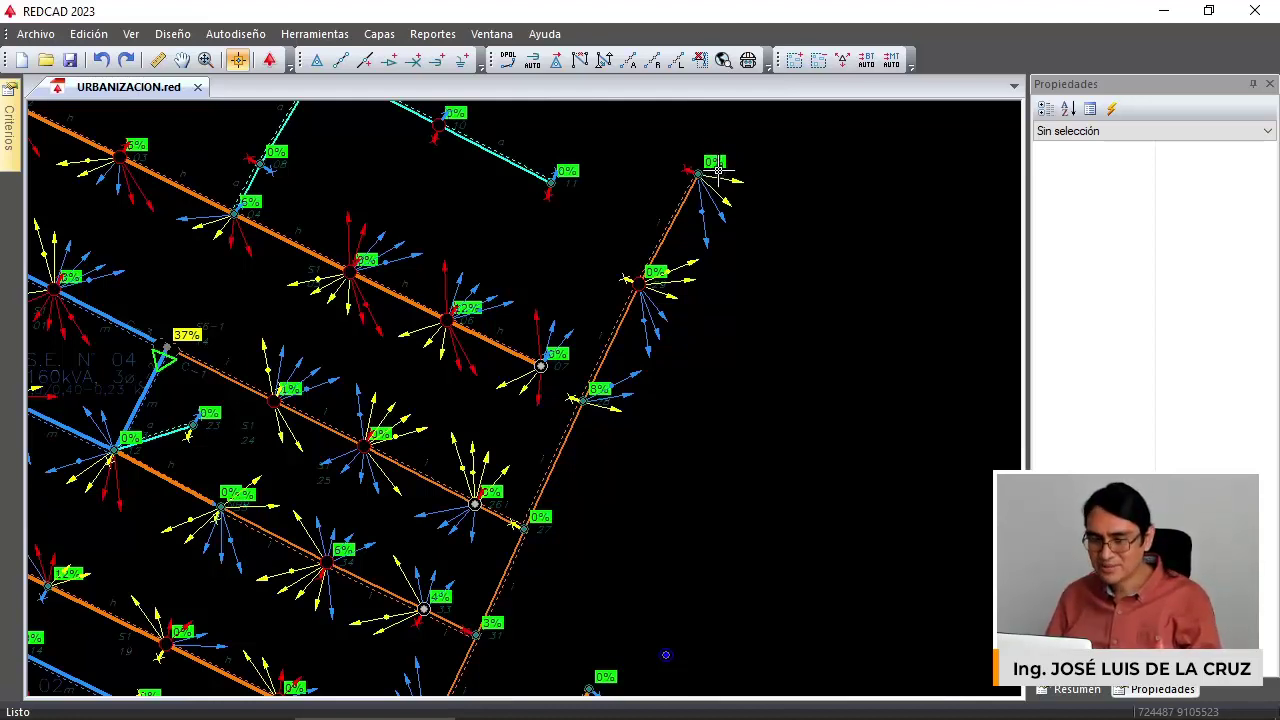
# Check the phase of a yellow and a blue service connection at node 30, and view that node's properties.
pyautogui.scroll(3, 713, 162)
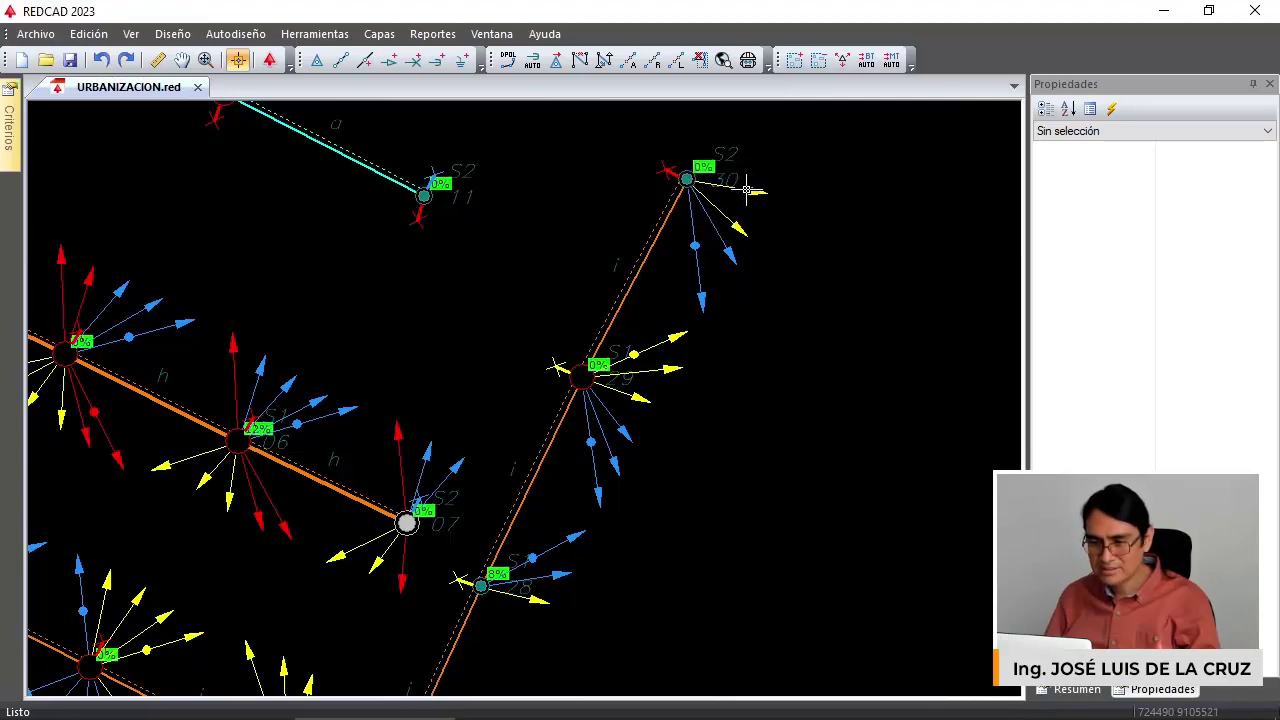
pyautogui.click(737, 227)
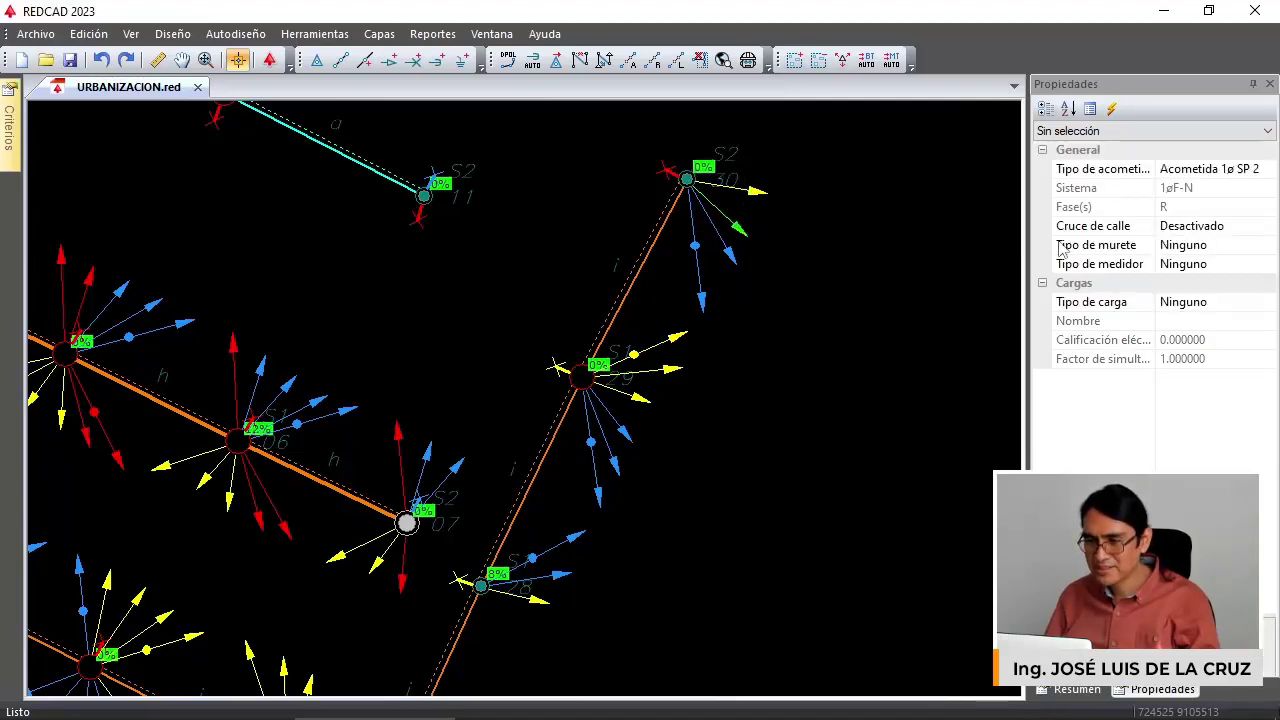
pyautogui.click(729, 254)
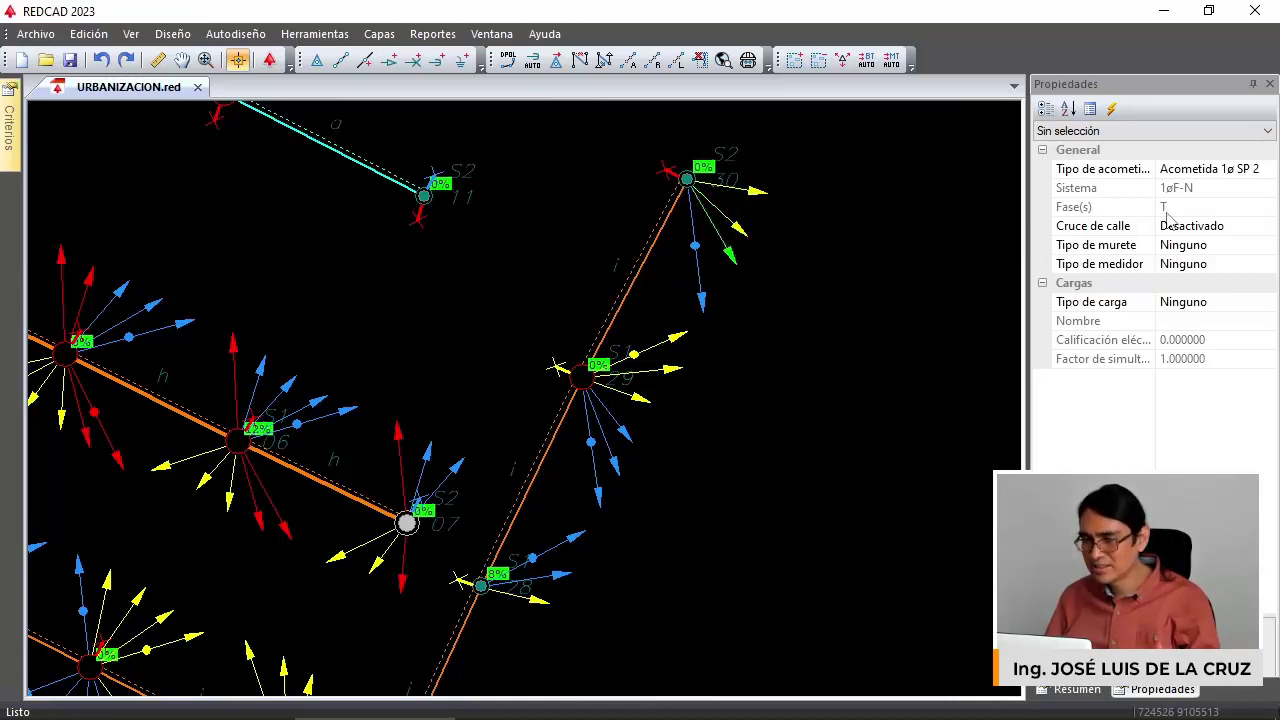
pyautogui.click(685, 181)
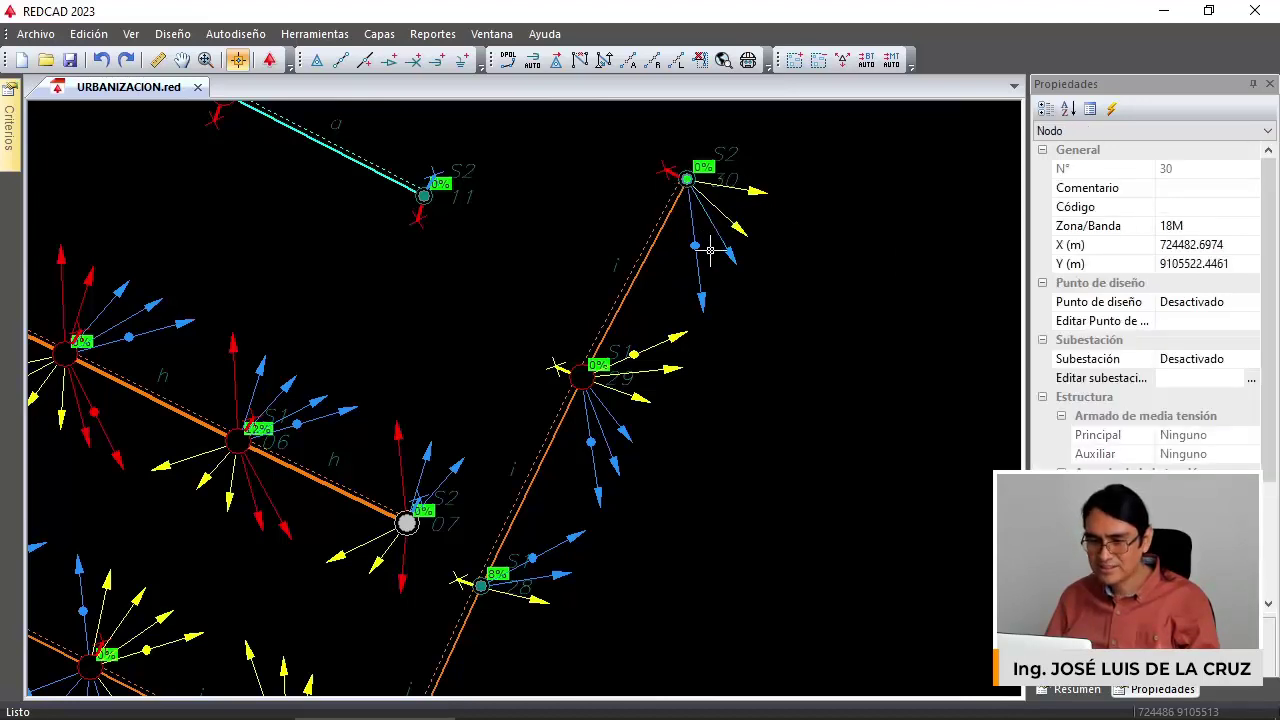
# Examine the load balance labels and phase colours at the nodes upstream of node 30, including nodes 29, 28, 27 and 26i.
pyautogui.moveTo(620, 366); pyautogui.dragTo(688, 270, button='middle')
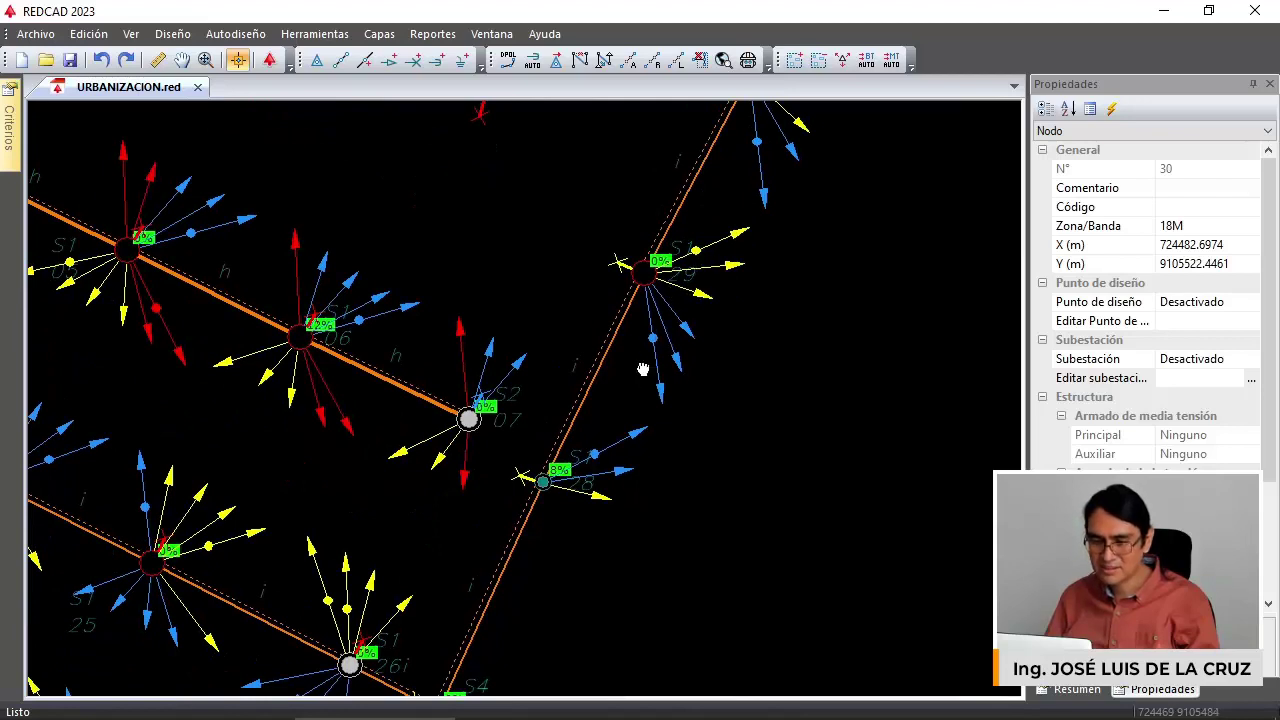
pyautogui.moveTo(643, 370); pyautogui.dragTo(698, 269, button='middle')
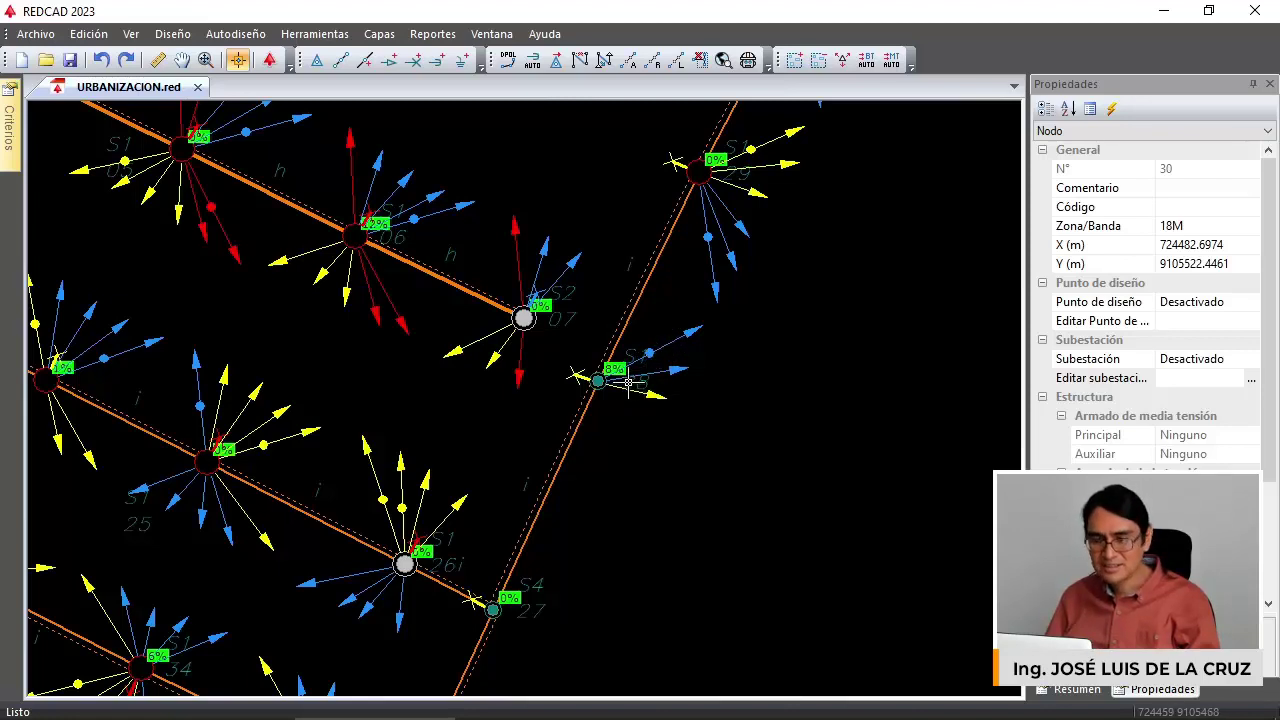
pyautogui.scroll(-3, 628, 405)
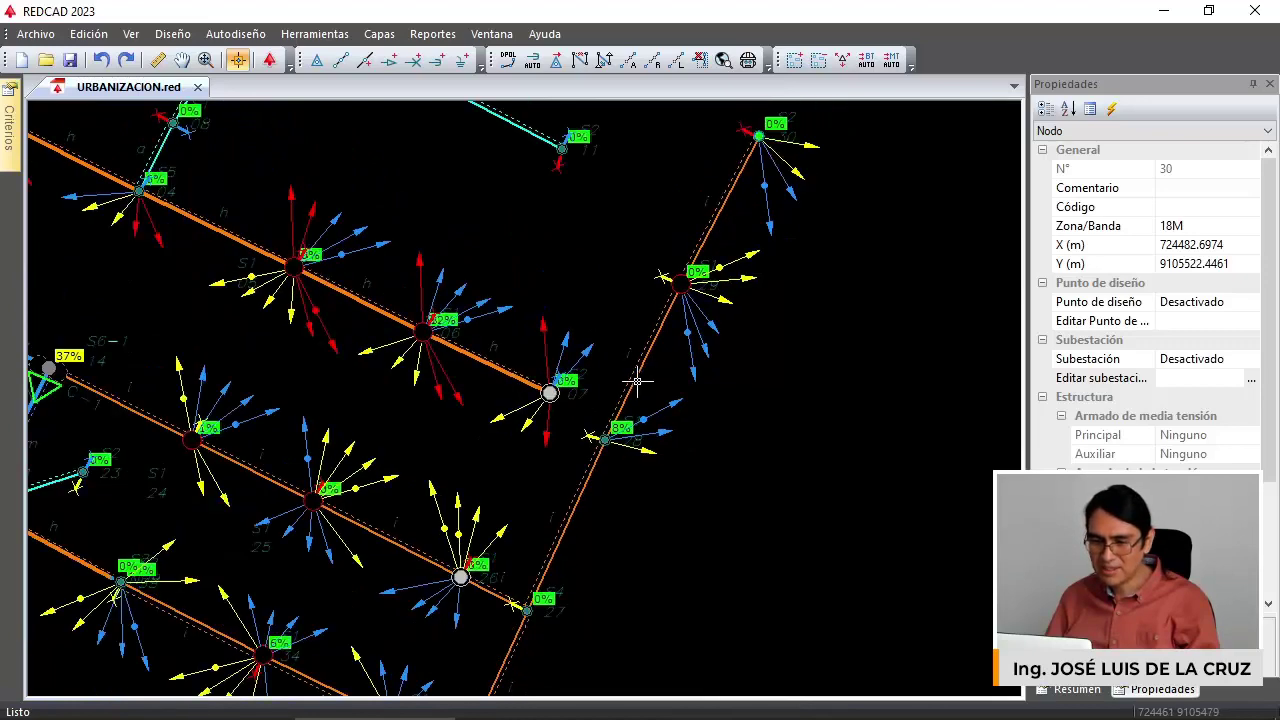
pyautogui.moveTo(615, 436); pyautogui.dragTo(654, 341, button='middle')
pyautogui.moveTo(629, 460); pyautogui.dragTo(661, 354, button='middle')
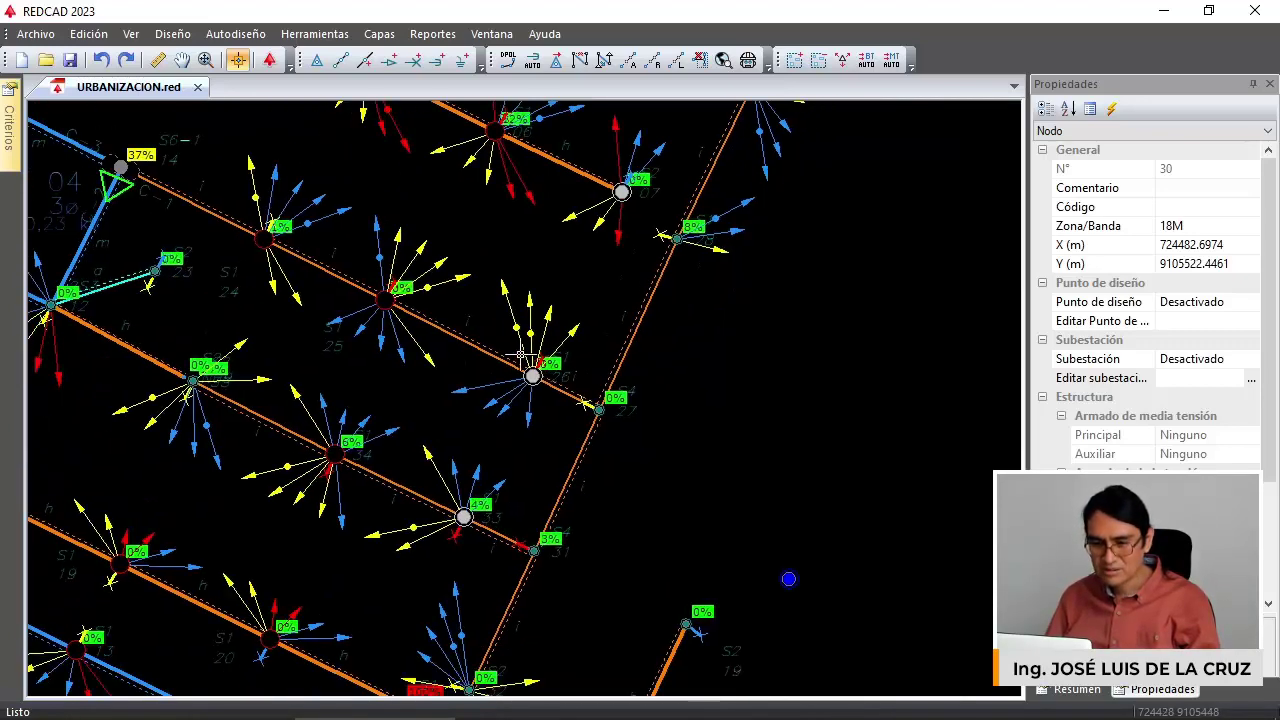
pyautogui.moveTo(414, 461); pyautogui.dragTo(456, 406, button='middle')
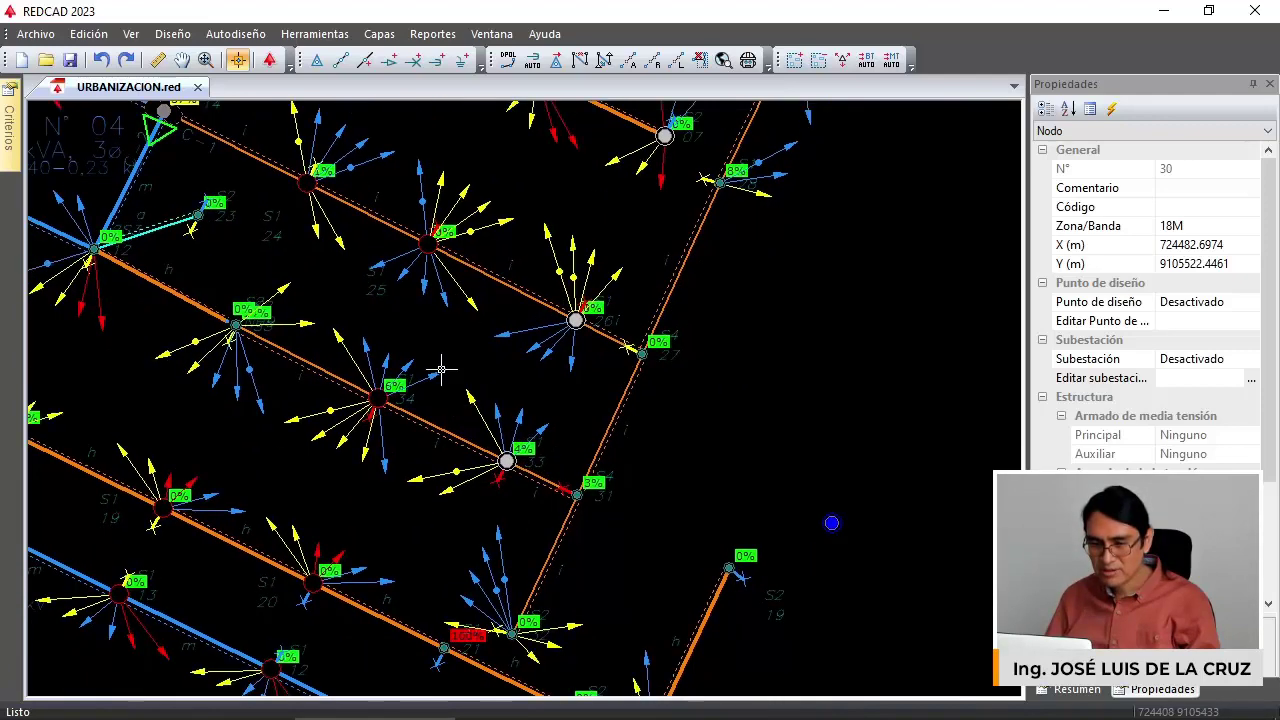
pyautogui.moveTo(393, 253); pyautogui.dragTo(424, 273, button='middle')
pyautogui.scroll(2, 745, 228)
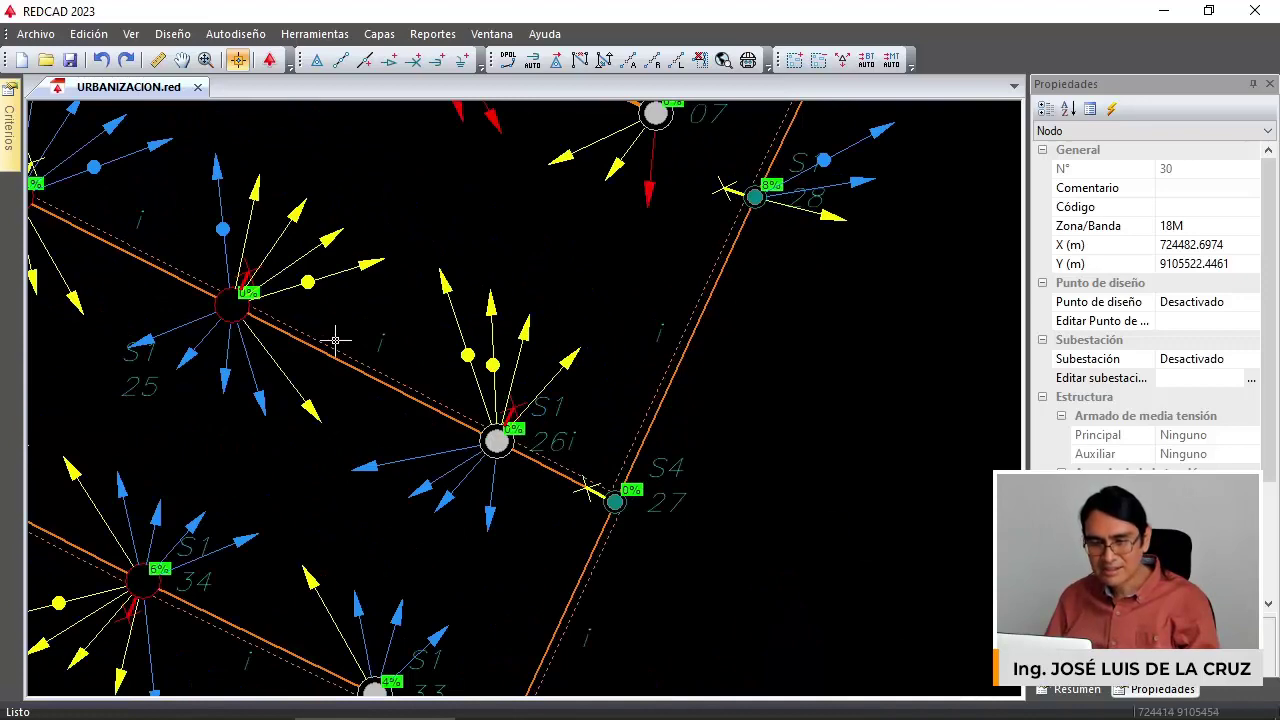
# Examine the load balance labels along circuit C-1 from nodes 26i, 25 and 24 back to S.E. N° 04.
pyautogui.moveTo(334, 340); pyautogui.dragTo(477, 394, button='middle')
pyautogui.scroll(2, 355, 320)
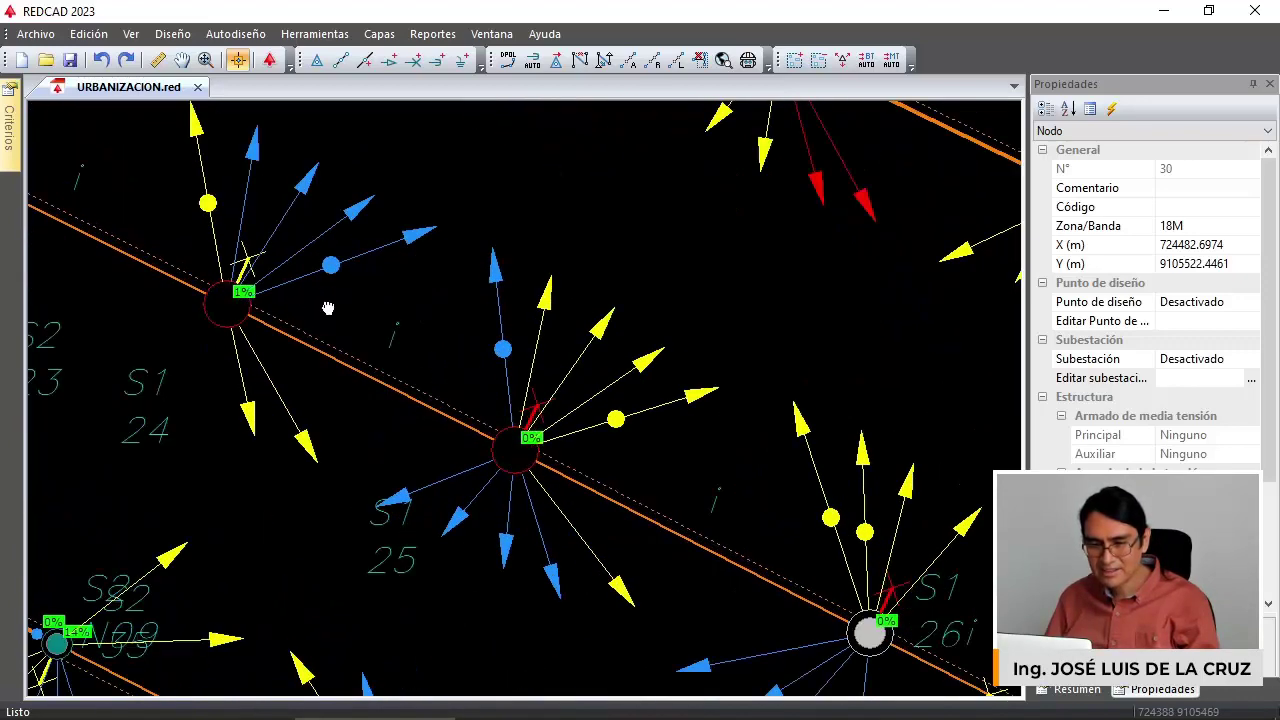
pyautogui.moveTo(328, 308); pyautogui.dragTo(504, 403, button='middle')
pyautogui.scroll(-2, 440, 385)
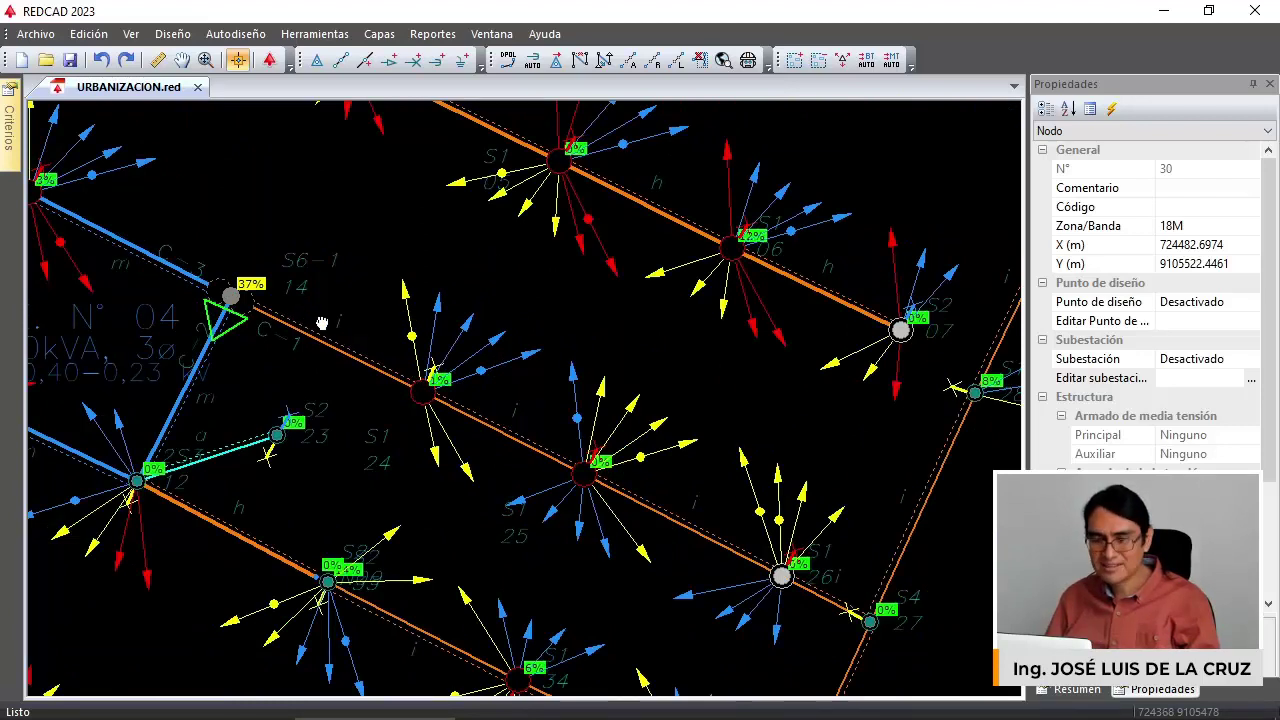
pyautogui.moveTo(323, 323); pyautogui.dragTo(428, 377, button='middle')
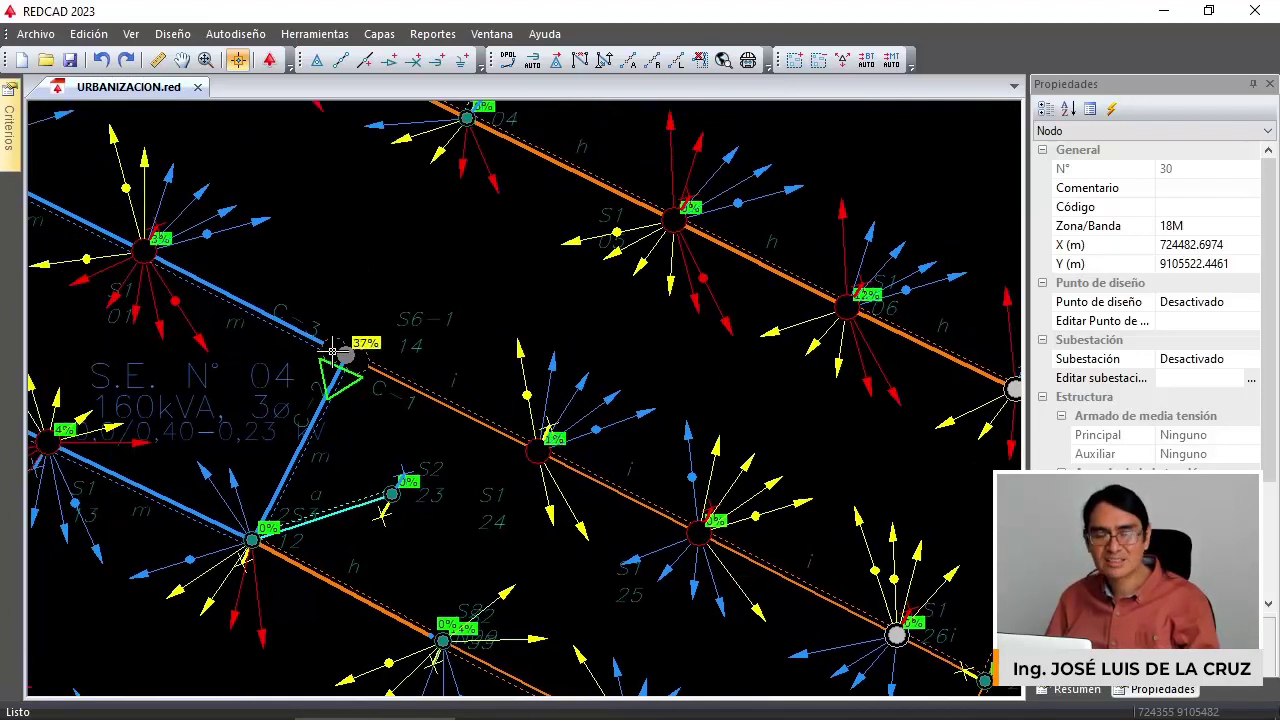
pyautogui.moveTo(311, 348); pyautogui.dragTo(494, 417, button='middle')
pyautogui.scroll(-1, 557, 443)
pyautogui.scroll(-2, 557, 443)
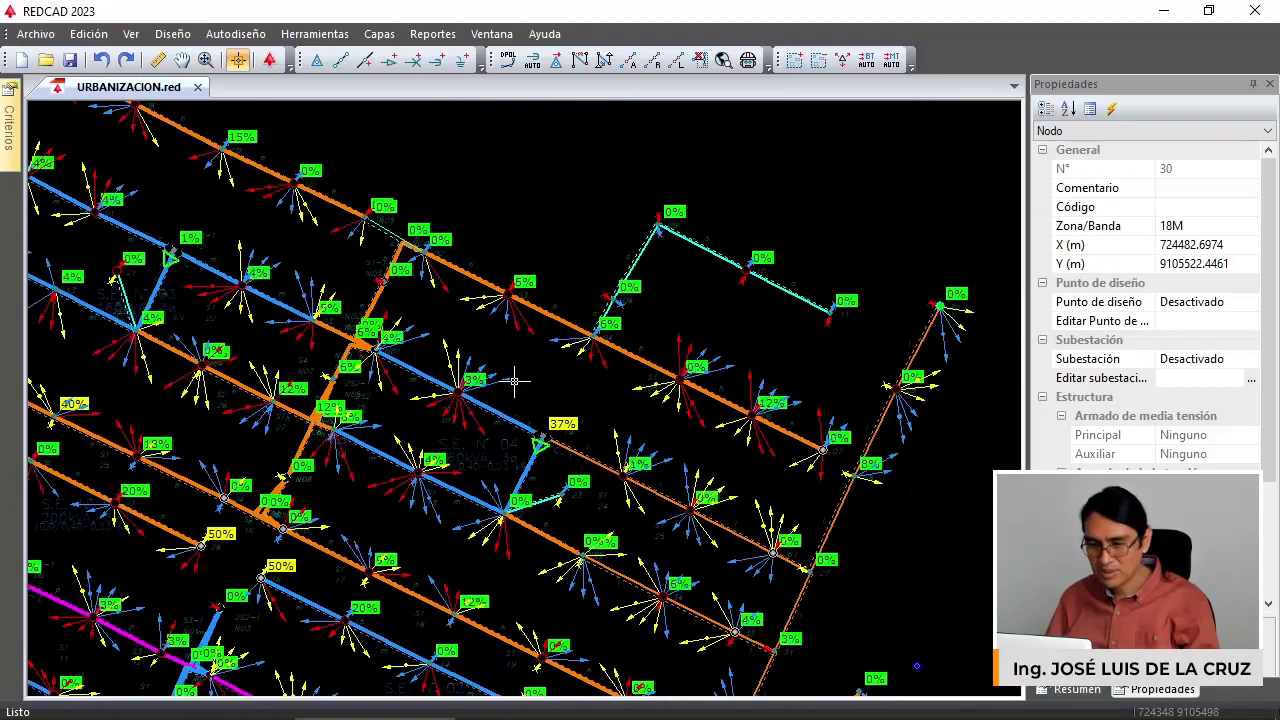
# Survey the load balance labels across the neighbouring circuits, from S.E. N° 04 down to the network's southern end.
pyautogui.scroll(2, 585, 356)
pyautogui.moveTo(365, 339); pyautogui.dragTo(424, 280, button='middle')
pyautogui.scroll(-1, 446, 285)
pyautogui.scroll(-1, 451, 287)
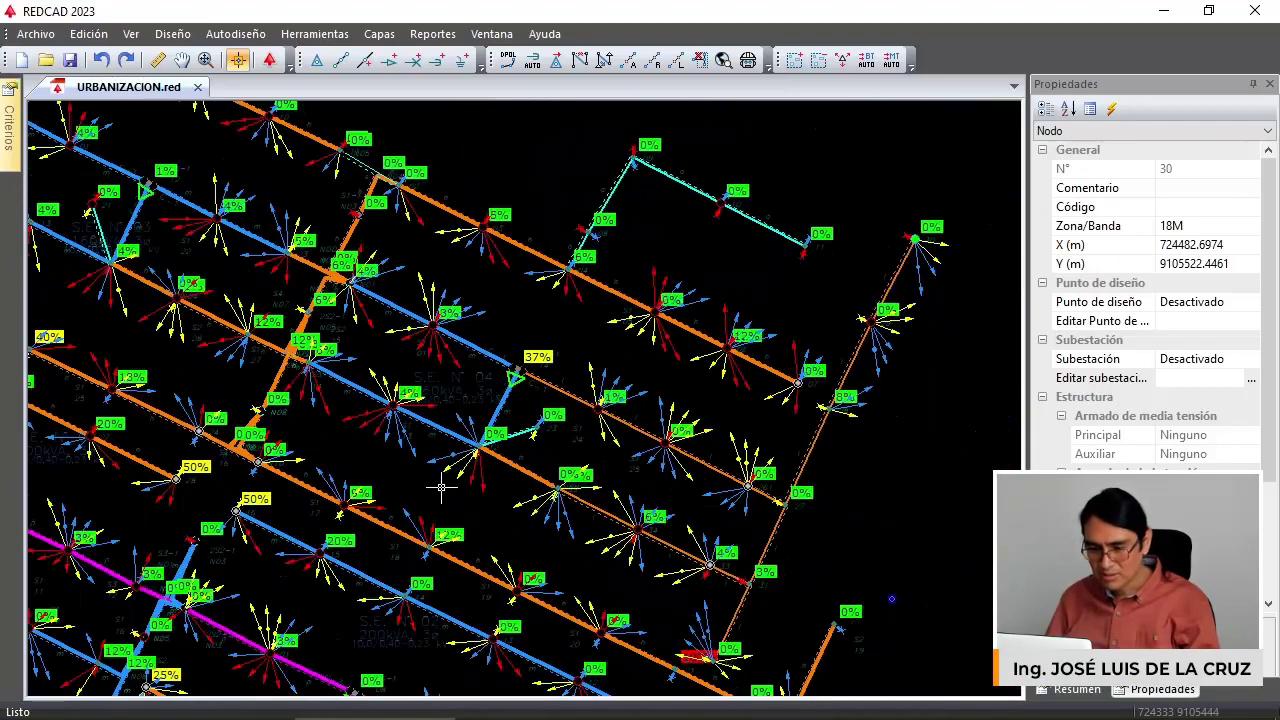
pyautogui.moveTo(443, 486); pyautogui.dragTo(469, 346, button='middle')
pyautogui.moveTo(443, 460); pyautogui.dragTo(479, 308, button='middle')
pyautogui.moveTo(507, 460); pyautogui.dragTo(544, 308, button='middle')
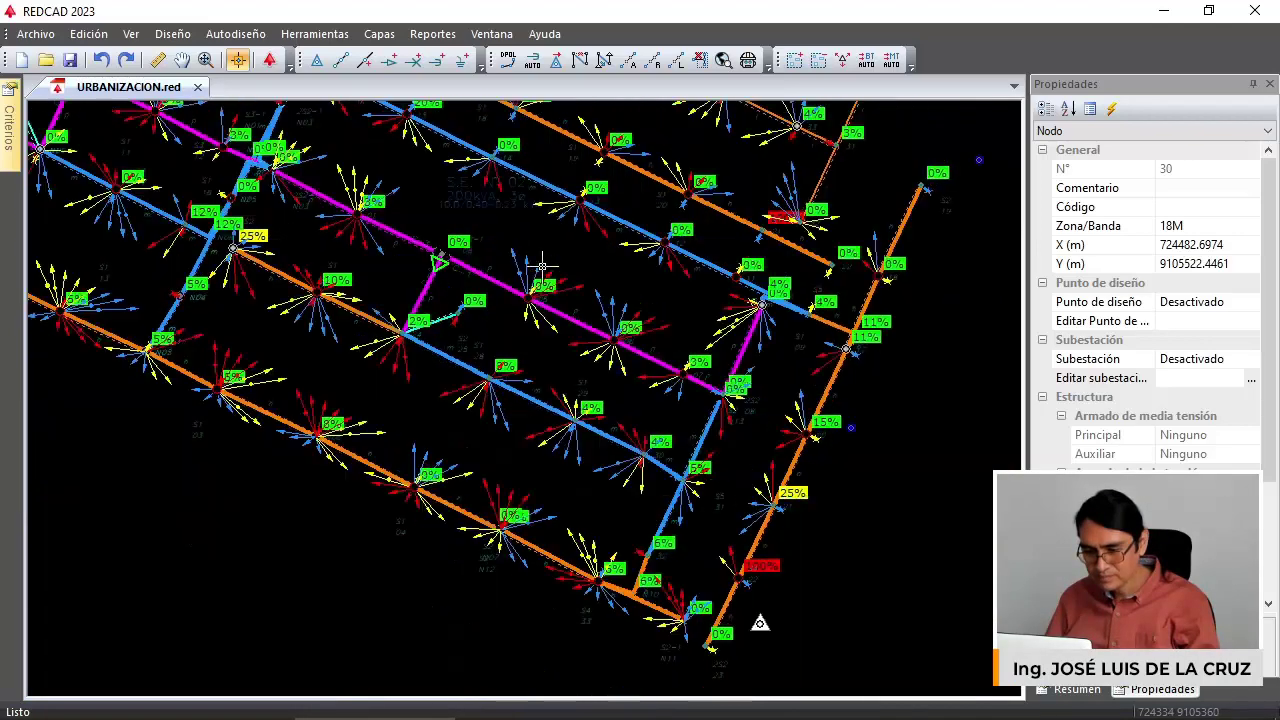
pyautogui.scroll(1, 538, 410)
pyautogui.moveTo(678, 340); pyautogui.dragTo(544, 296, button='middle')
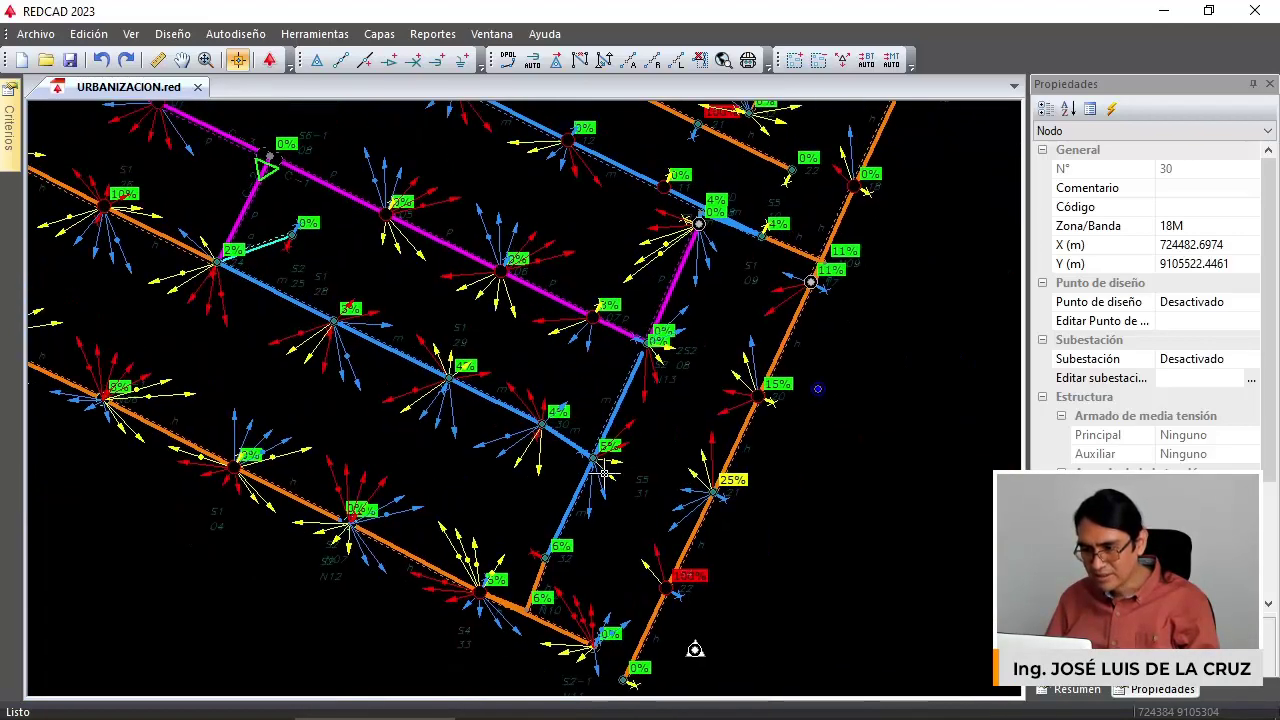
pyautogui.moveTo(706, 263)
pyautogui.mouseDown(button='middle')
pyautogui.moveTo(684, 447)
pyautogui.moveTo(719, 261)
pyautogui.mouseUp(button='middle')
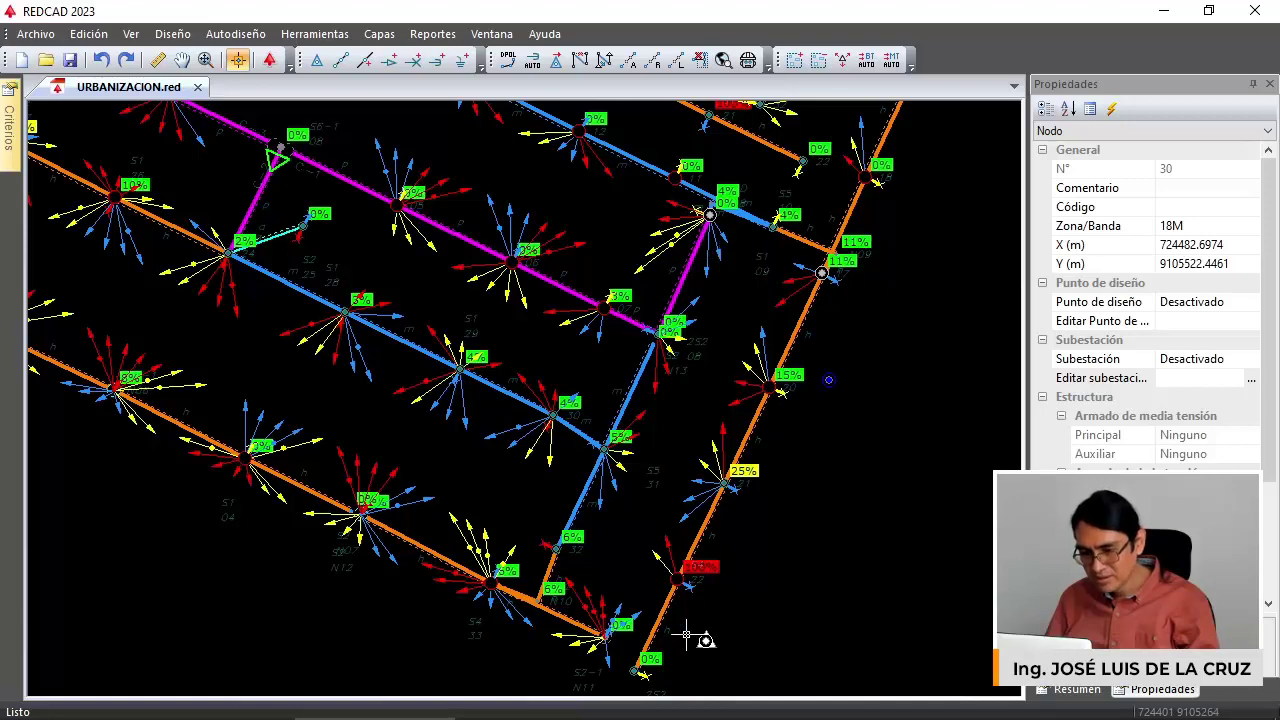
# Examine the load balance label and the phase colours of the service connections at node 22.
pyautogui.scroll(2, 677, 631)
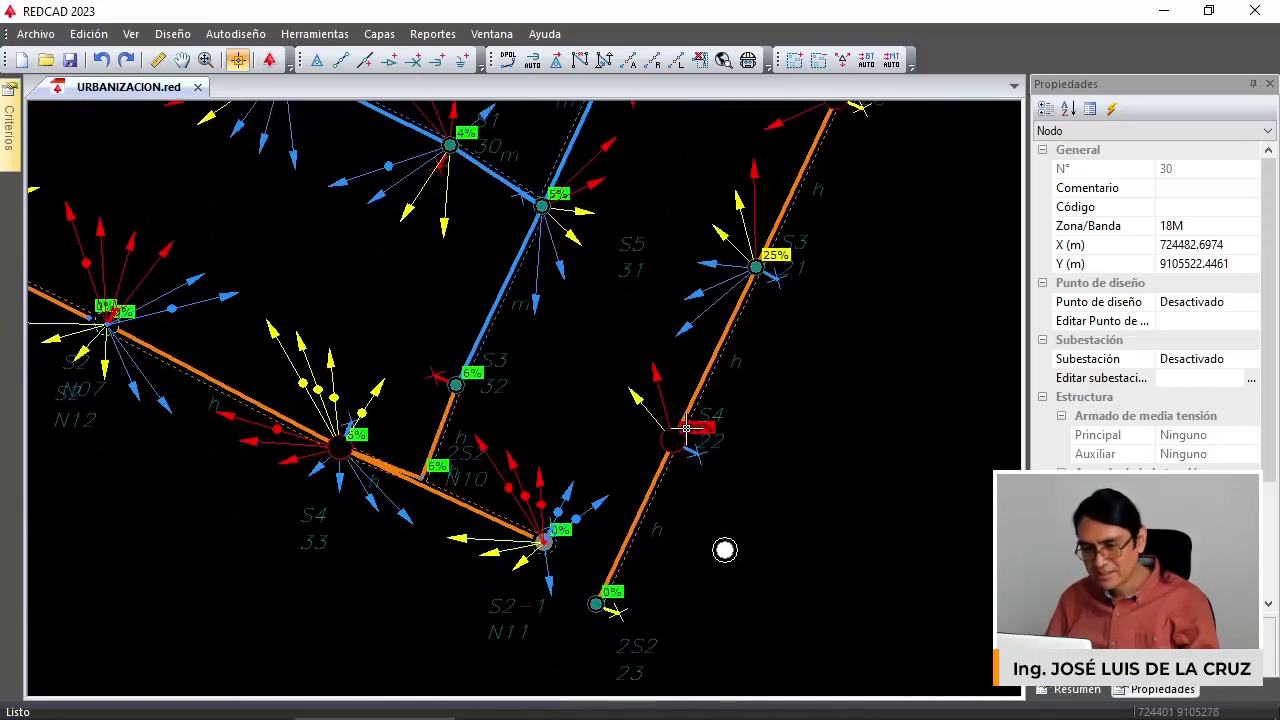
pyautogui.scroll(2, 686, 428)
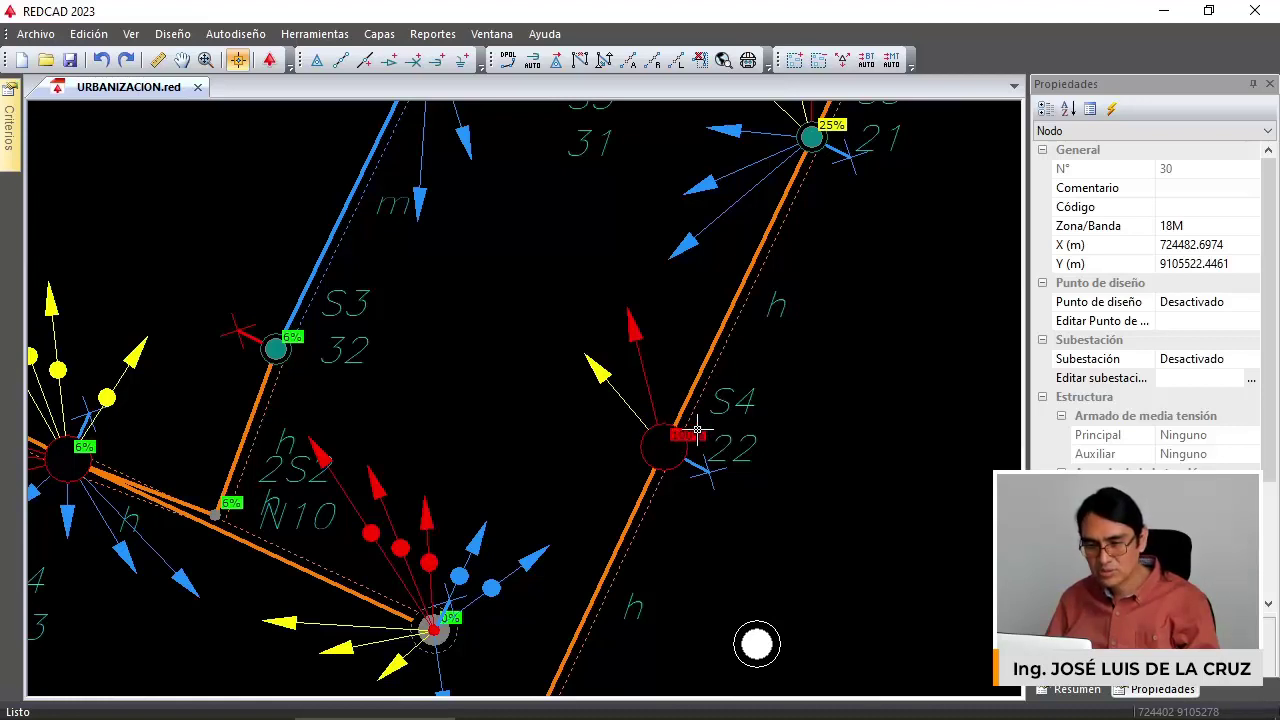
pyautogui.scroll(-2, 697, 430)
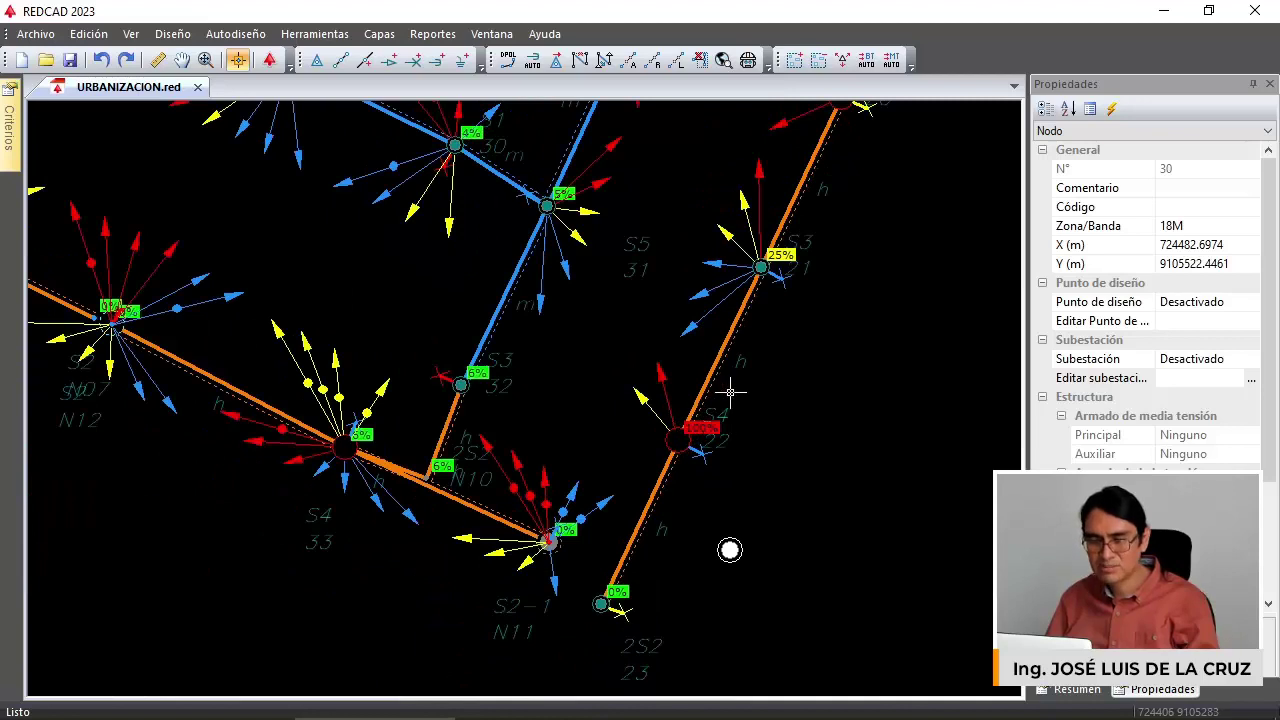
pyautogui.moveTo(731, 391); pyautogui.dragTo(727, 416, button='middle')
pyautogui.scroll(1, 769, 336)
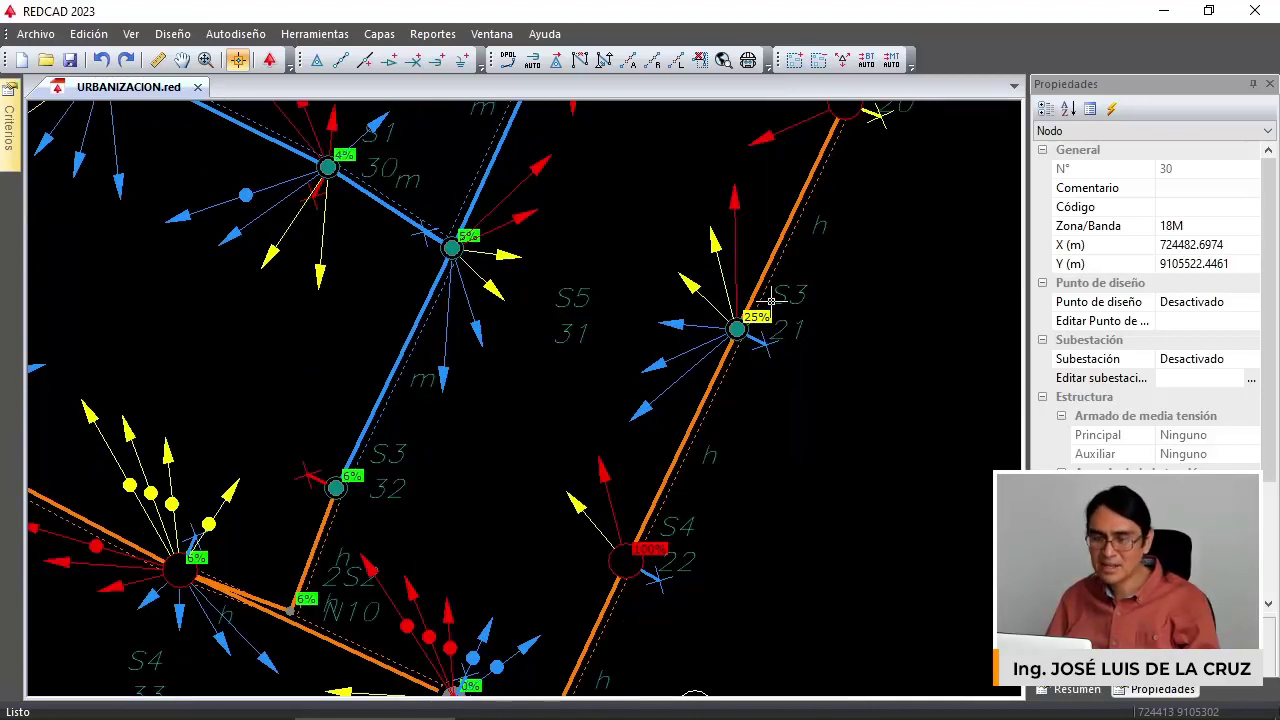
# Examine the load balance labels upstream of node 22, through nodes 21, 20 and 17.
pyautogui.moveTo(772, 300); pyautogui.dragTo(717, 452, button='middle')
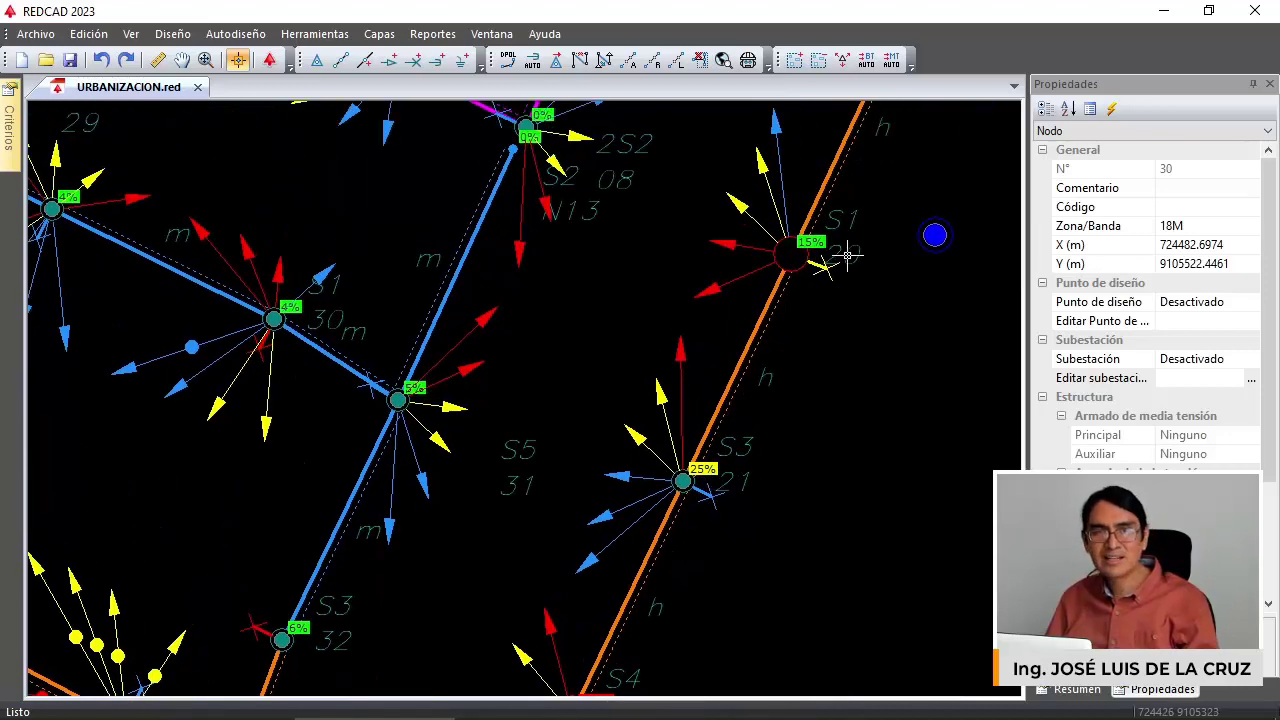
pyautogui.moveTo(868, 209); pyautogui.dragTo(830, 285, button='middle')
pyautogui.scroll(-2, 826, 284)
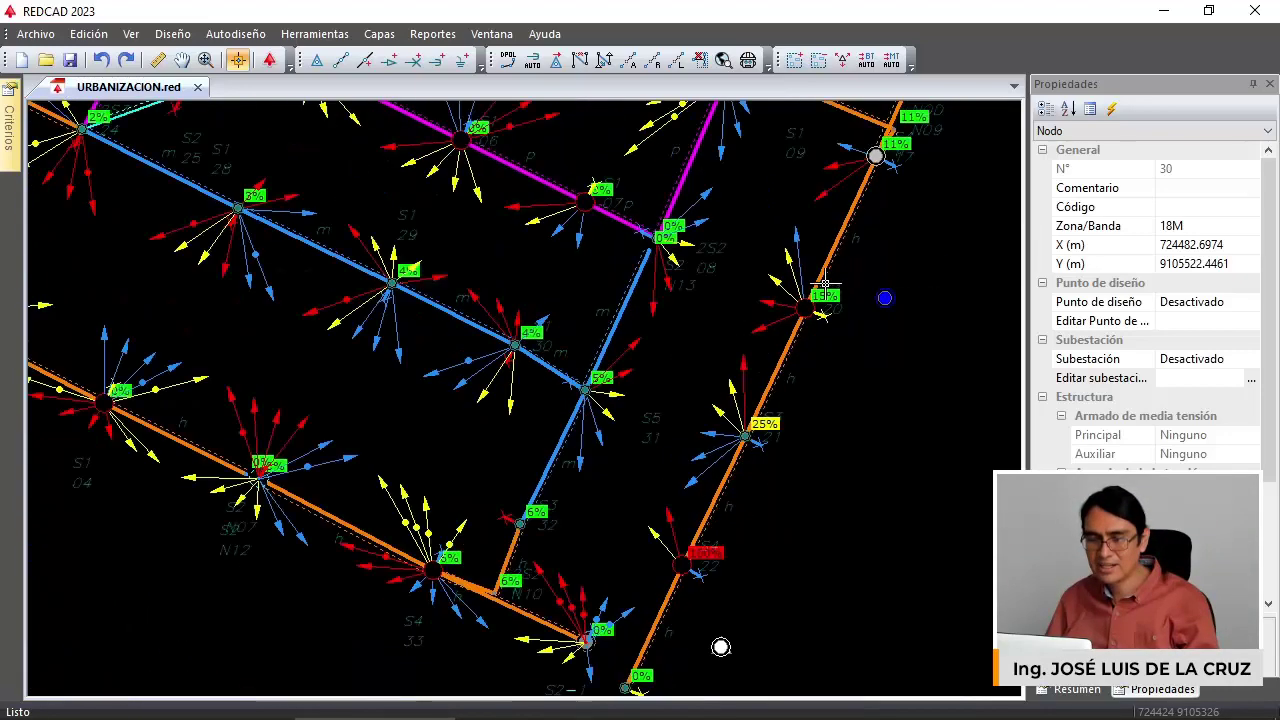
pyautogui.moveTo(897, 174); pyautogui.dragTo(882, 204, button='middle')
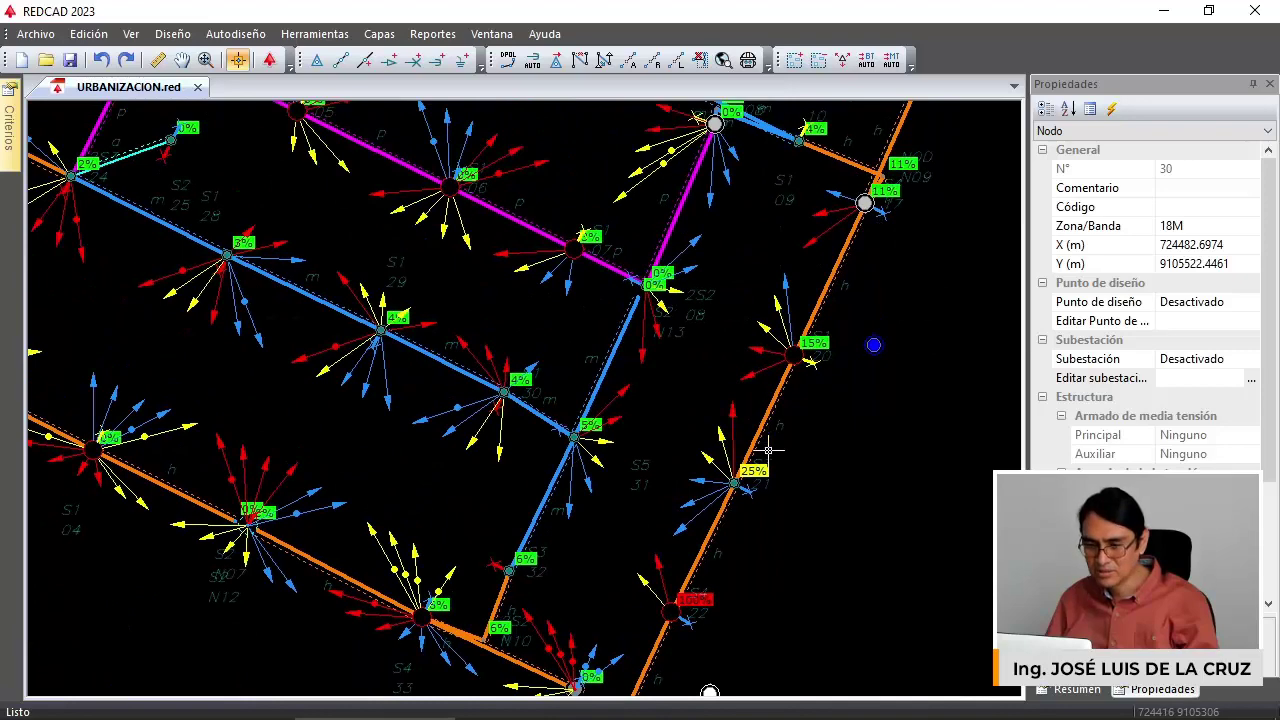
pyautogui.scroll(2, 750, 472)
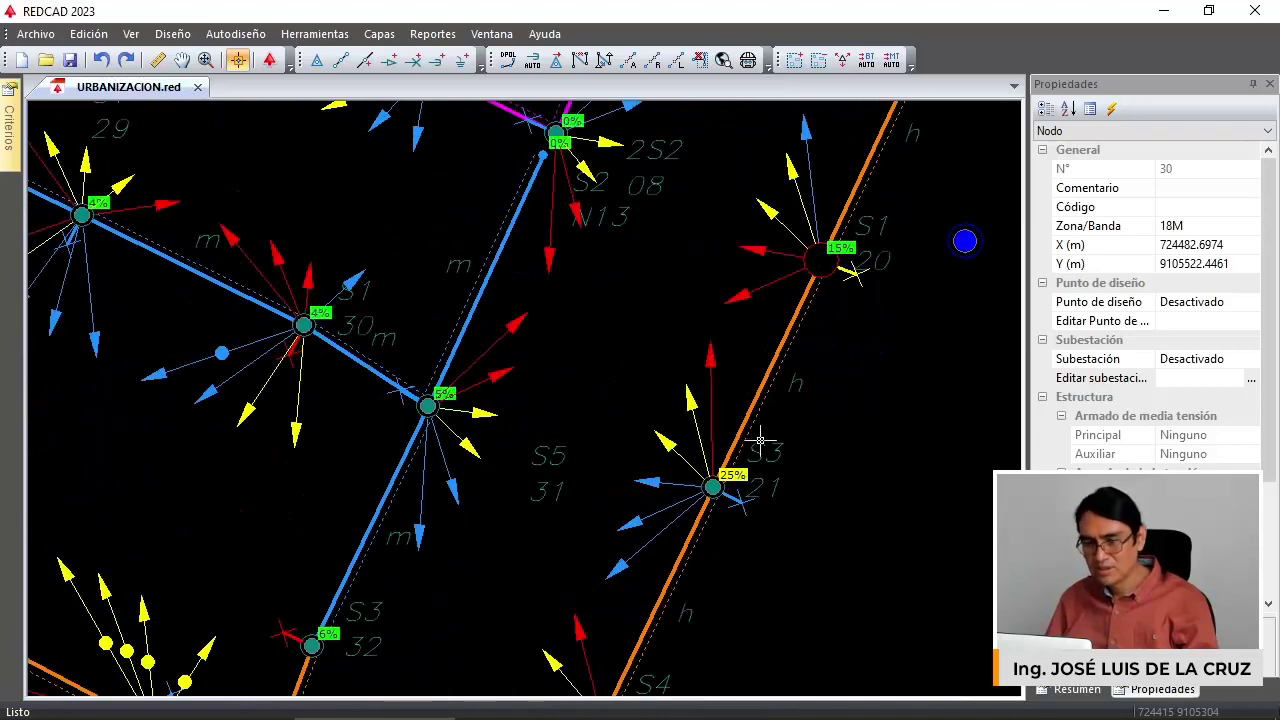
pyautogui.moveTo(813, 343); pyautogui.dragTo(750, 519, button='middle')
pyautogui.scroll(1, 811, 377)
pyautogui.scroll(-1, 816, 317)
pyautogui.moveTo(816, 317); pyautogui.dragTo(791, 399, button='middle')
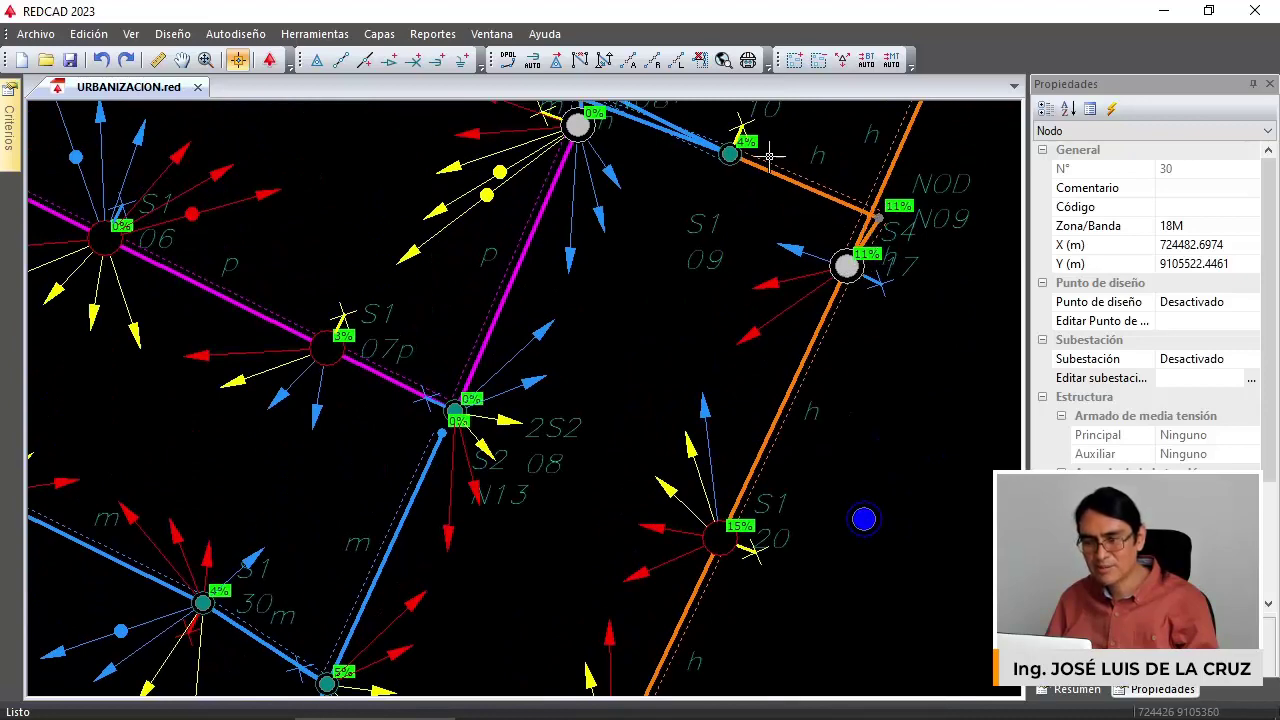
# Trace the load balance labels from node N09 through nodes 10, N08 and 11 to nodes 14, 15 and 16.
pyautogui.moveTo(775, 206); pyautogui.dragTo(805, 300, button='middle')
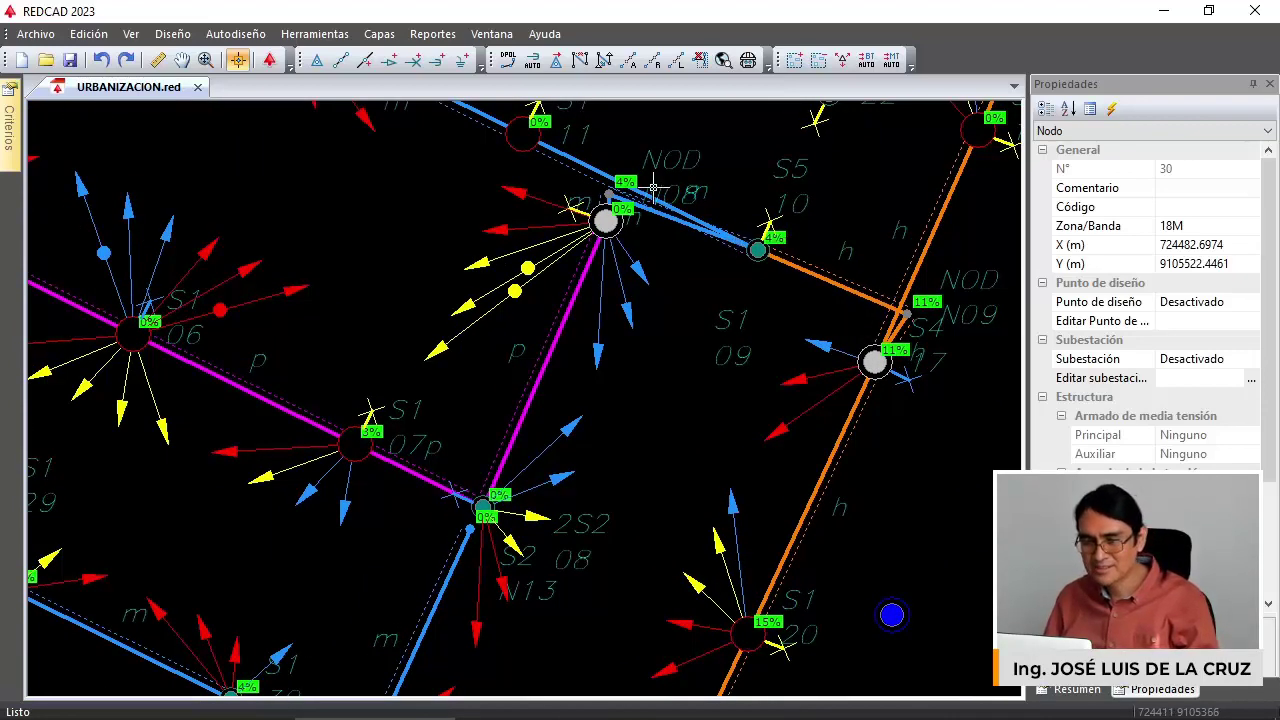
pyautogui.moveTo(530, 140); pyautogui.dragTo(634, 234, button='middle')
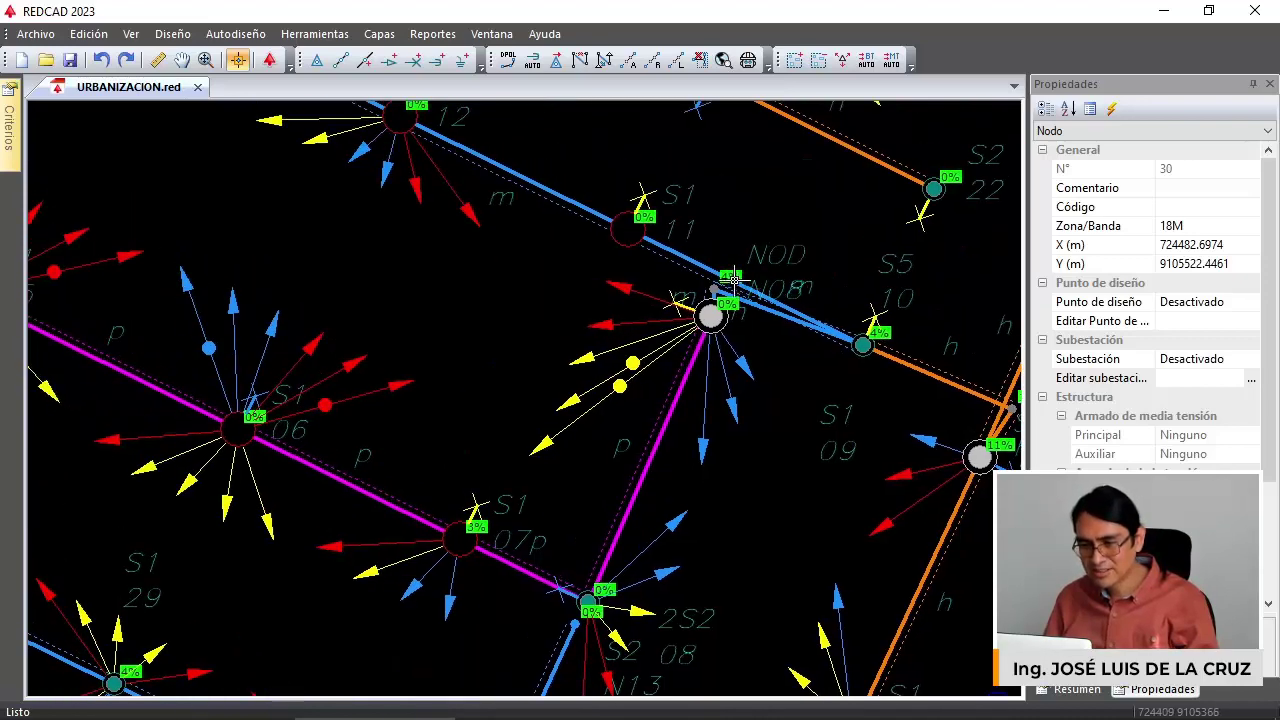
pyautogui.moveTo(557, 194); pyautogui.dragTo(730, 298, button='middle')
pyautogui.moveTo(482, 160); pyautogui.dragTo(668, 339, button='middle')
pyautogui.scroll(1, 593, 268)
pyautogui.scroll(-2, 481, 253)
pyautogui.moveTo(411, 215); pyautogui.dragTo(570, 327, button='middle')
pyautogui.moveTo(480, 282); pyautogui.dragTo(624, 391, button='middle')
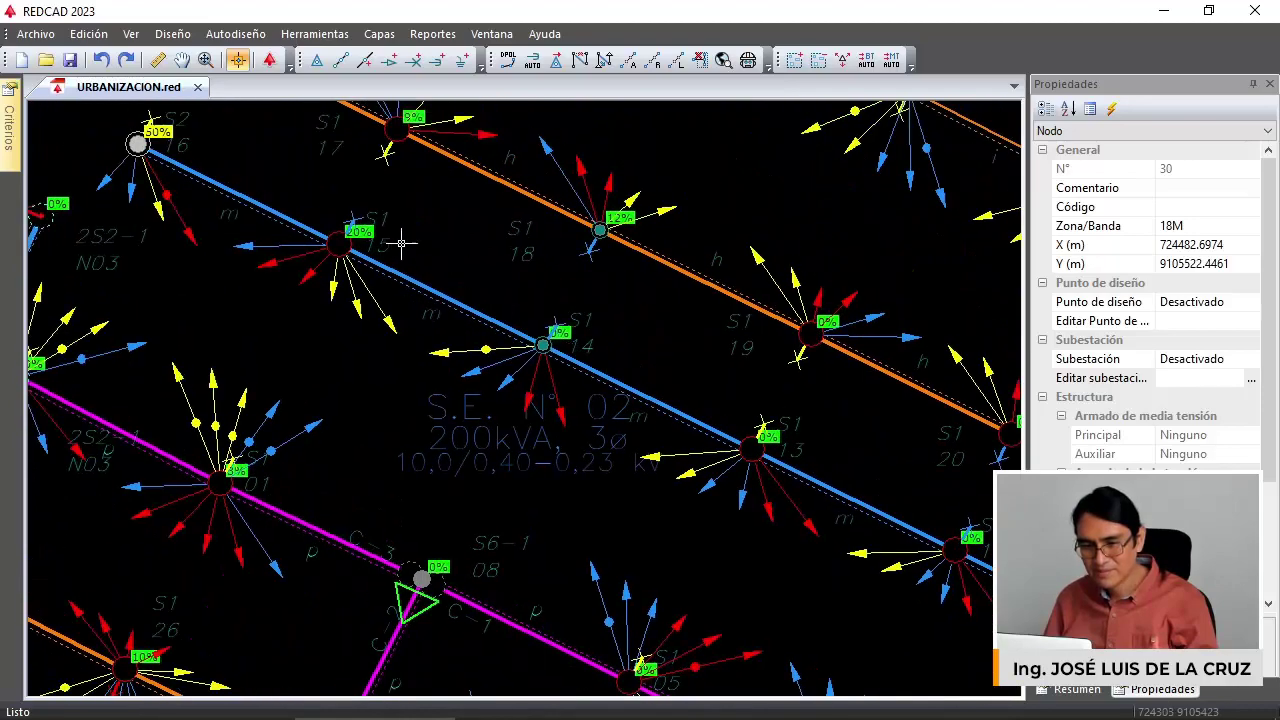
# Examine the load balance labels along circuit C-1 of S.E. N° 02, including nodes 06, 05 and substation node 08.
pyautogui.scroll(-2, 405, 247)
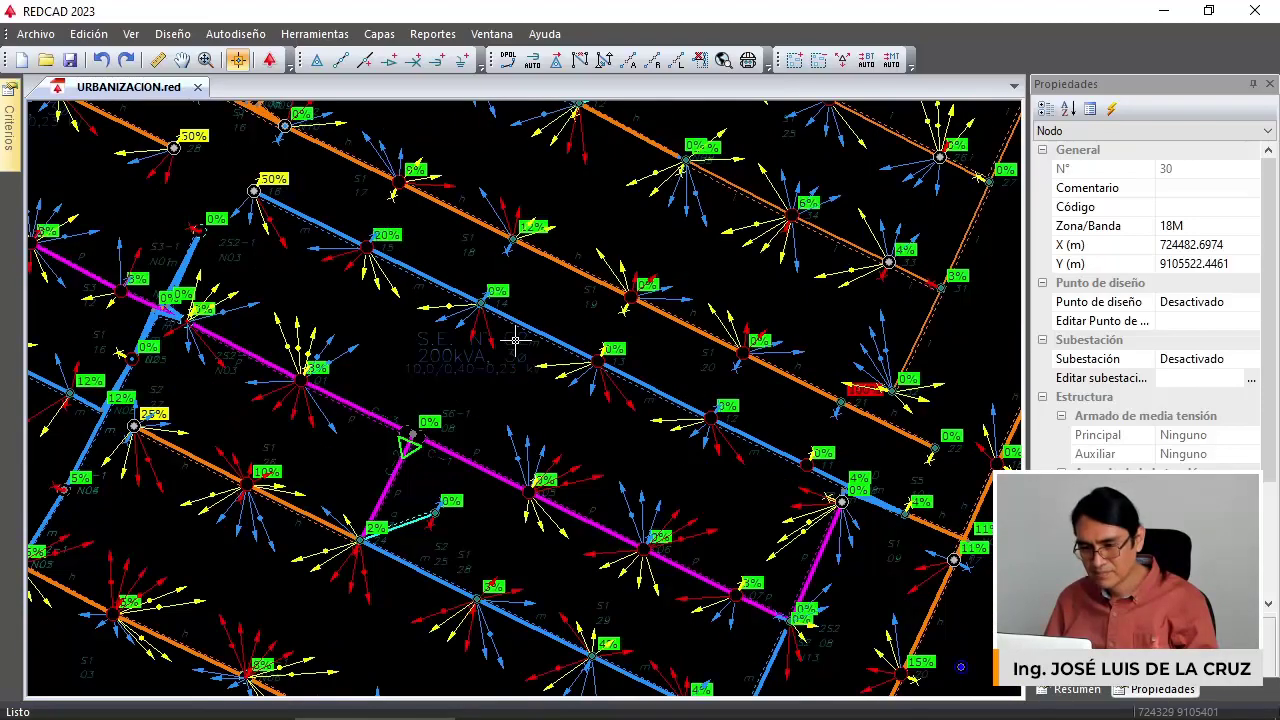
pyautogui.scroll(1, 495, 399)
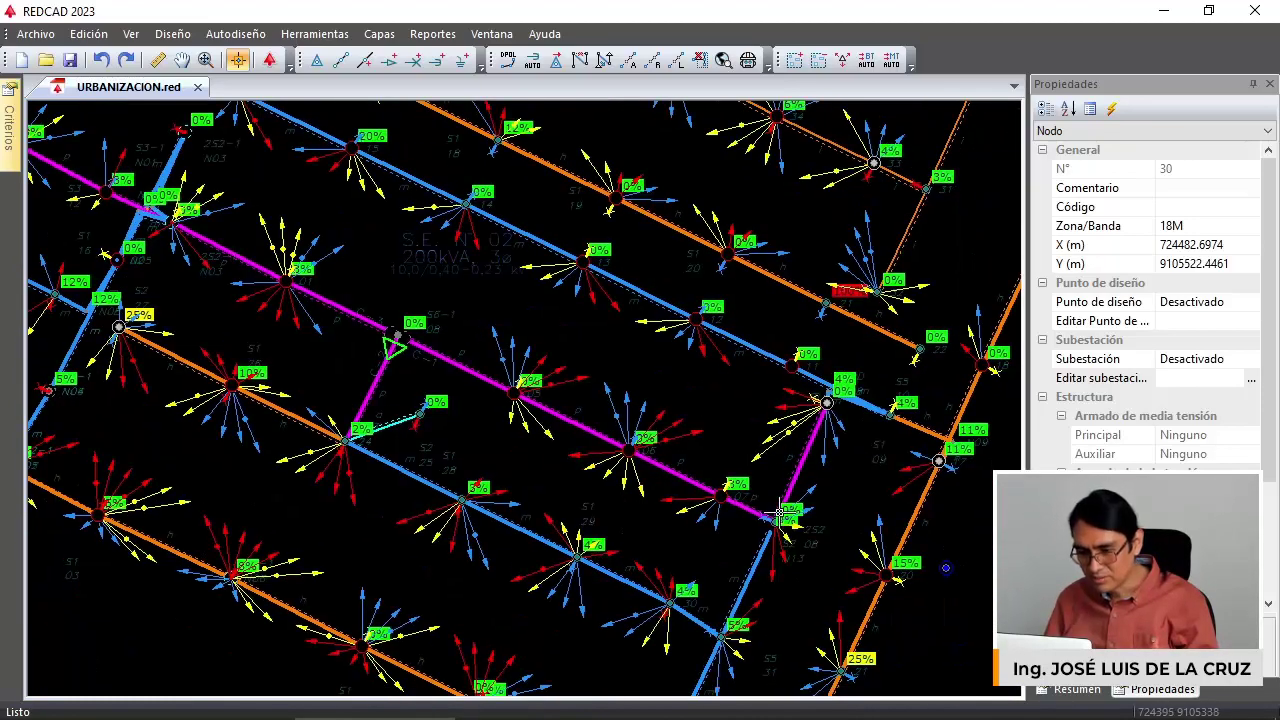
pyautogui.scroll(1, 508, 395)
pyautogui.scroll(2, 507, 394)
pyautogui.moveTo(340, 289); pyautogui.dragTo(650, 432, button='middle')
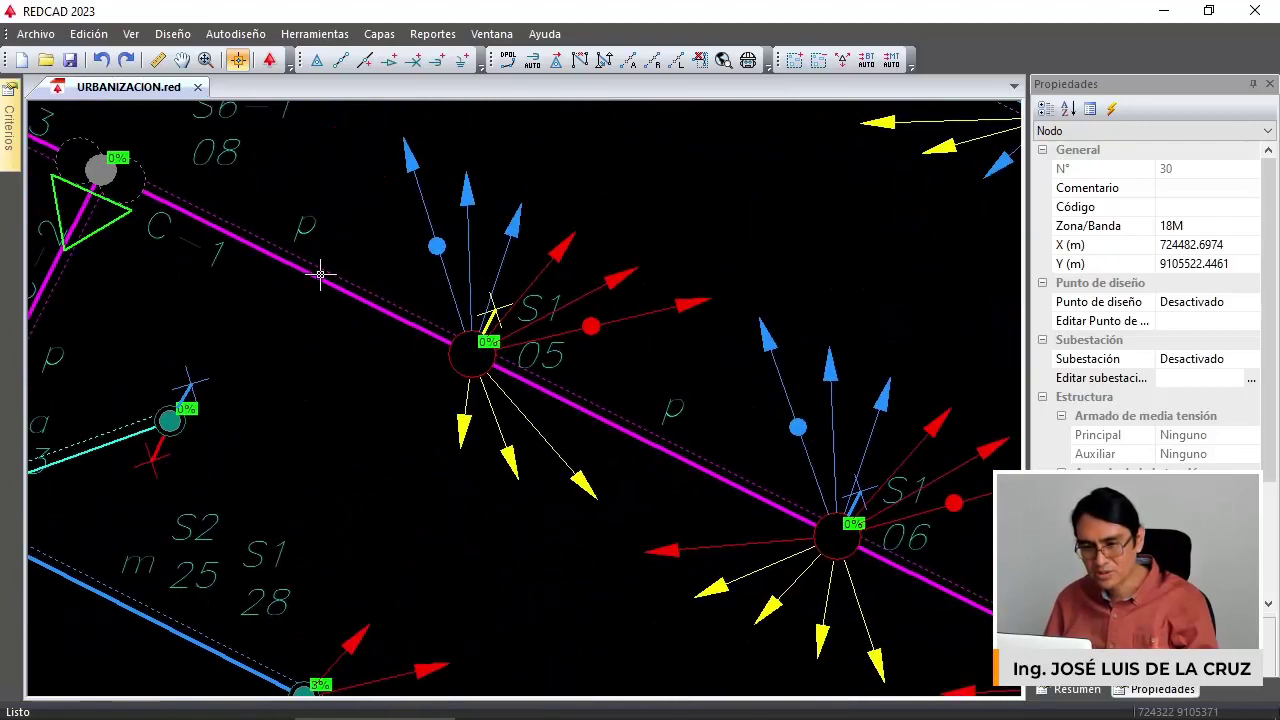
pyautogui.scroll(1, 320, 277)
pyautogui.moveTo(110, 205); pyautogui.dragTo(357, 326, button='middle')
pyautogui.scroll(-5, 325, 248)
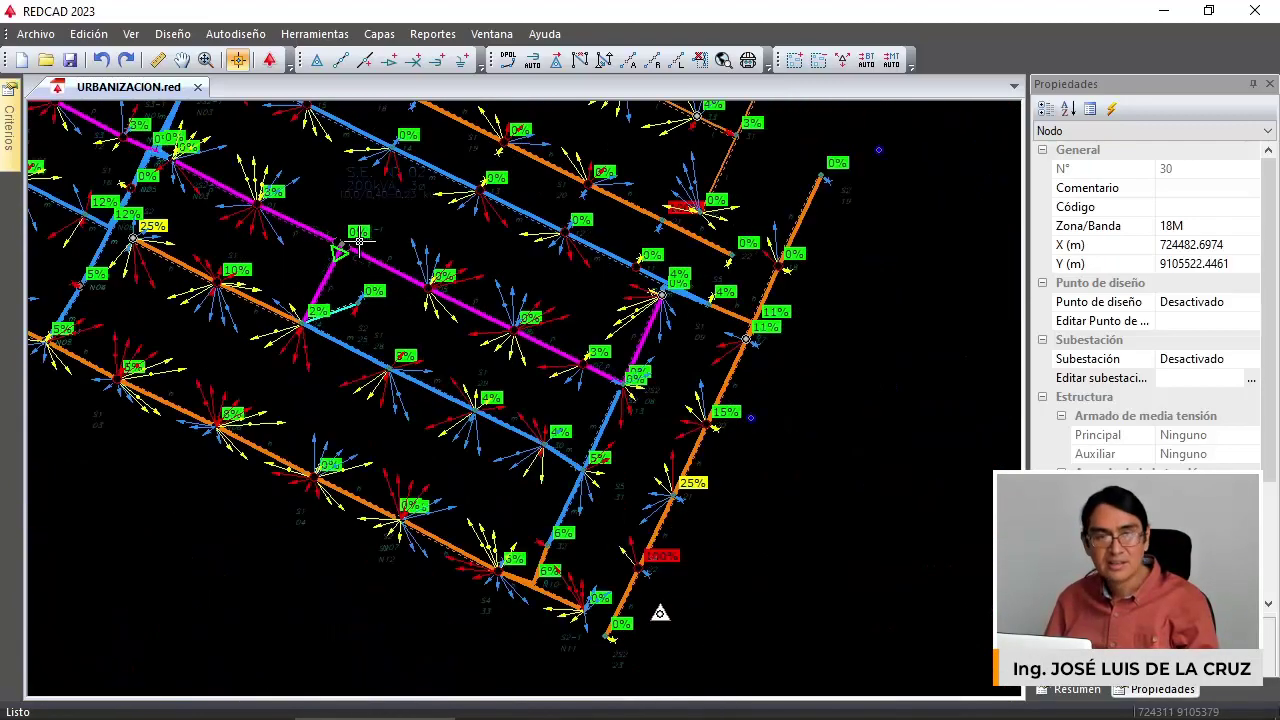
# Examine the load balance label at S.E. N° 04, node 14, and at the nodes around it.
pyautogui.moveTo(477, 235); pyautogui.dragTo(465, 338, button='middle')
pyautogui.moveTo(554, 208); pyautogui.dragTo(554, 386, button='middle')
pyautogui.scroll(2, 549, 209)
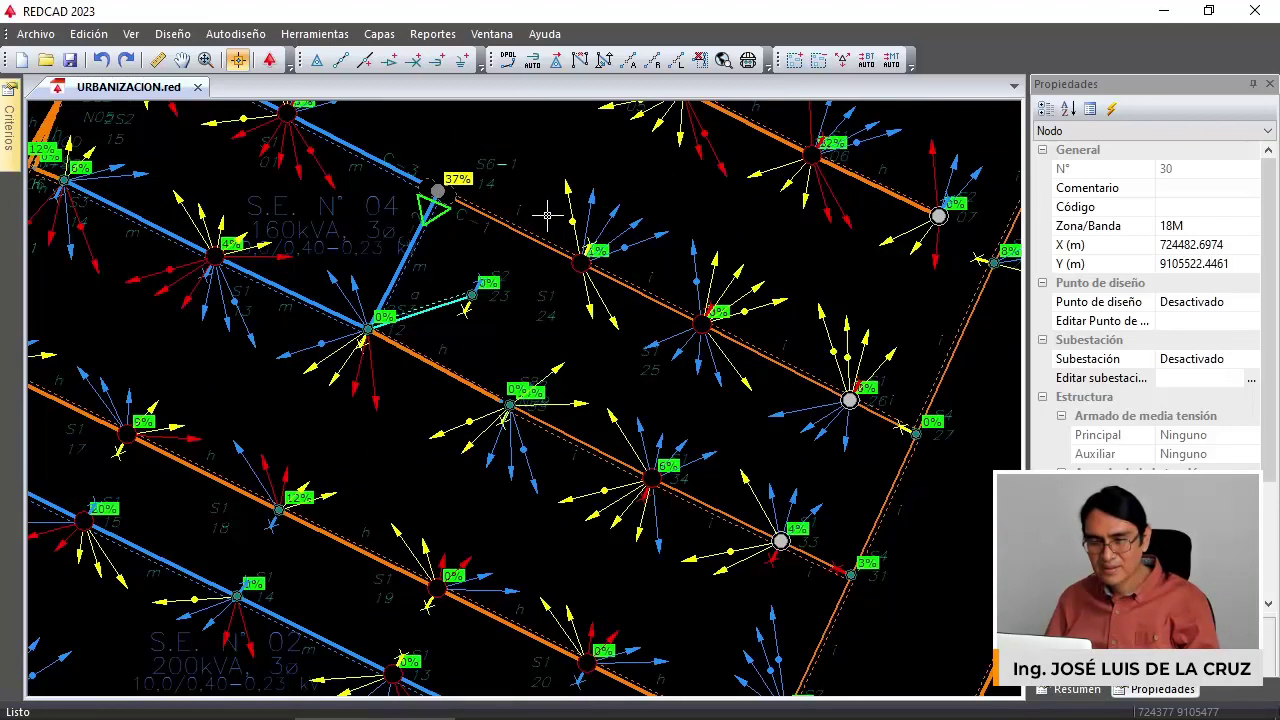
pyautogui.scroll(4, 432, 172)
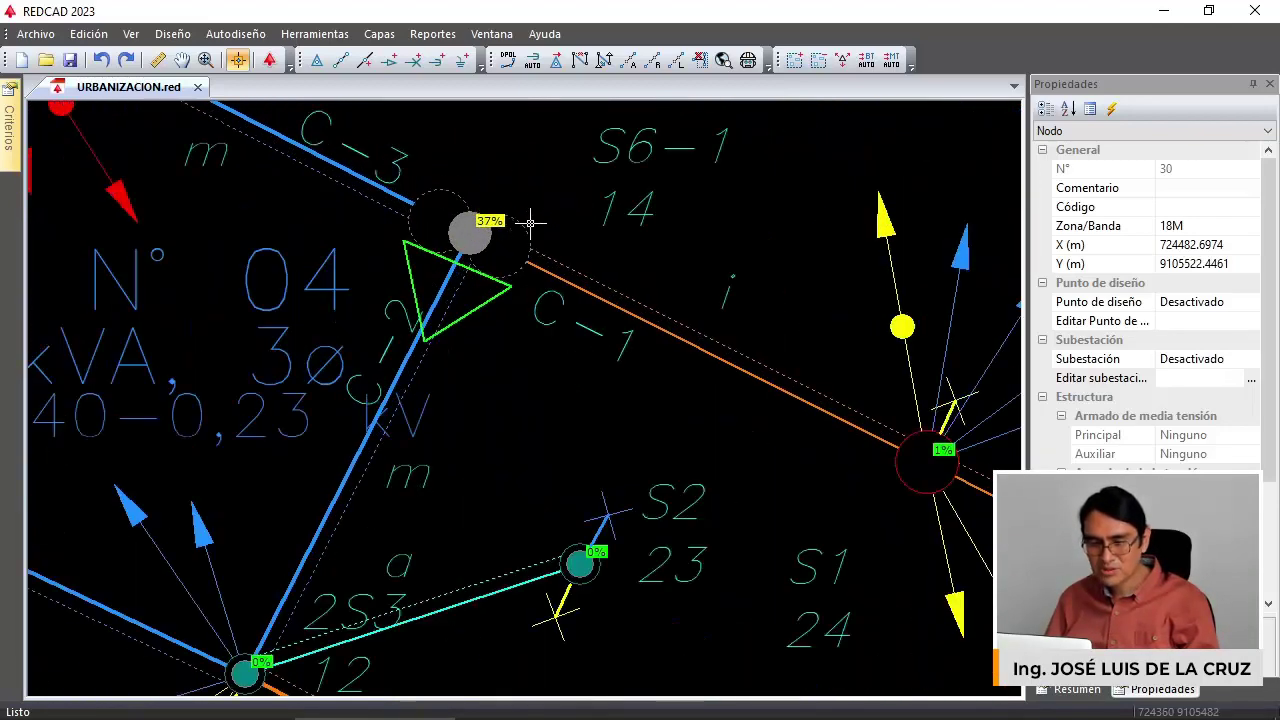
pyautogui.scroll(-1, 530, 222)
pyautogui.scroll(-2, 510, 225)
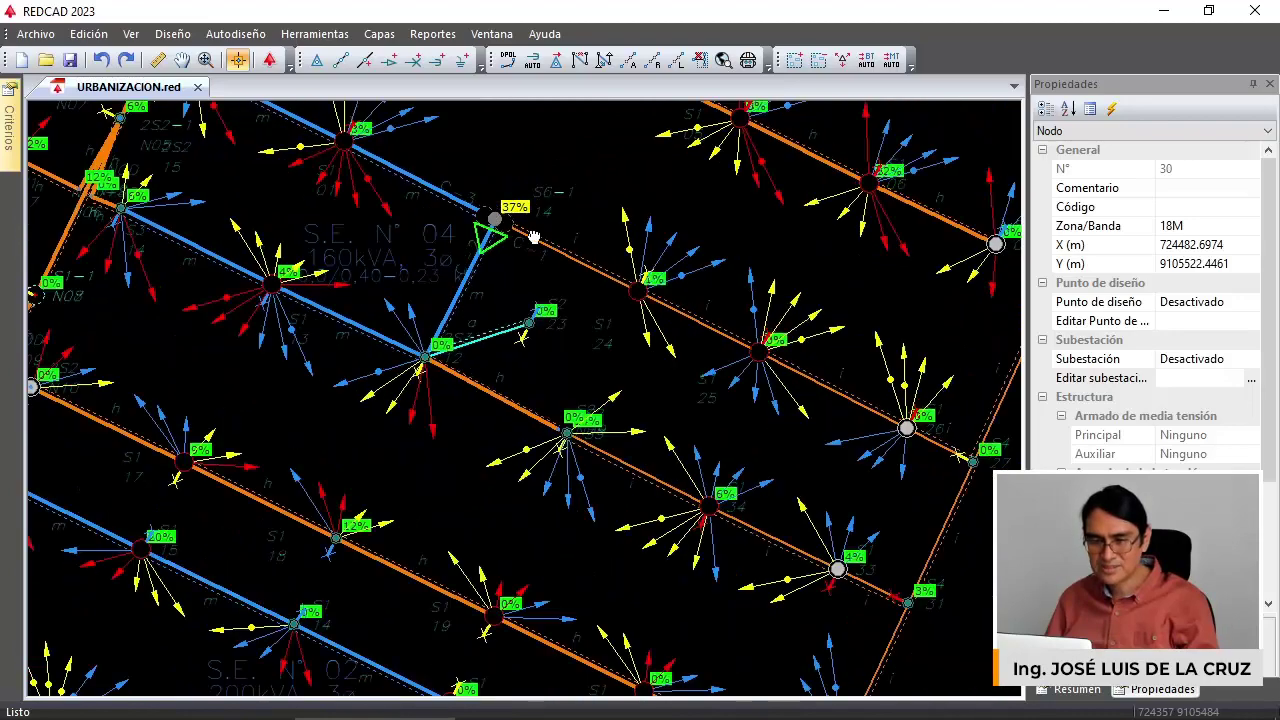
pyautogui.moveTo(533, 237); pyautogui.dragTo(577, 302, button='middle')
pyautogui.scroll(2, 450, 214)
pyautogui.scroll(-2, 451, 225)
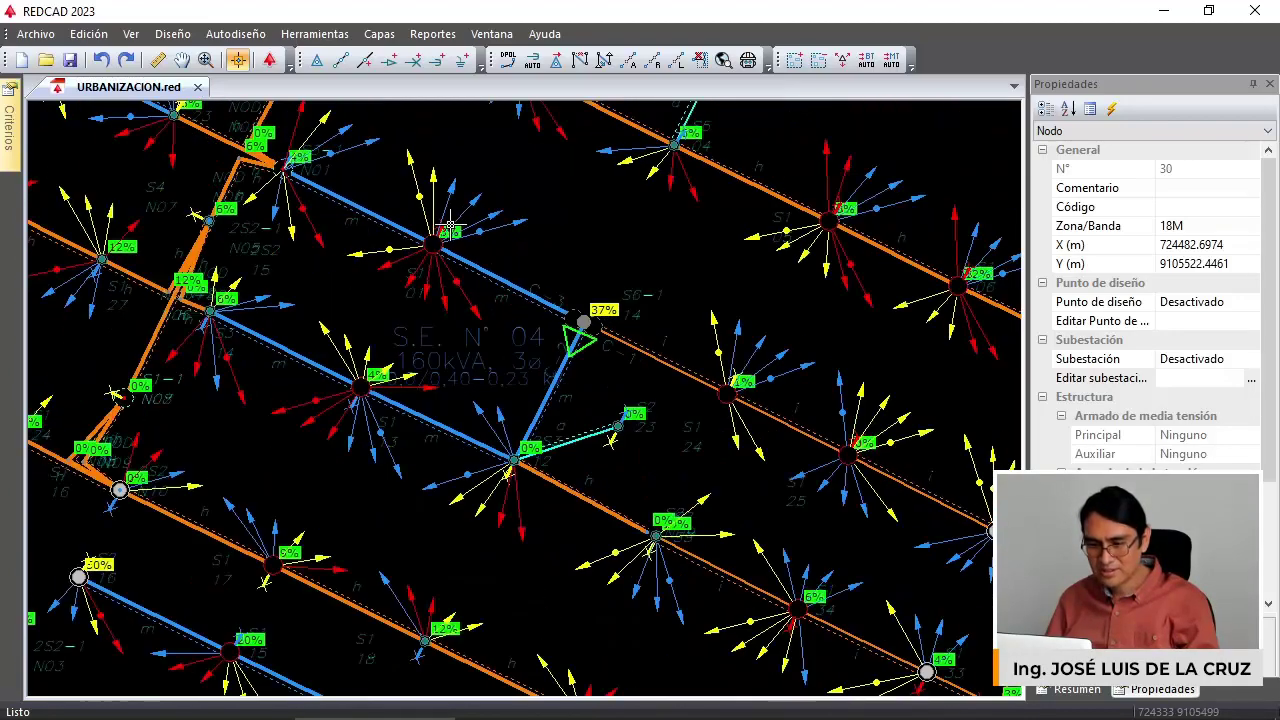
# Compare the phase colours and load balance labels on circuit C-1 of S.E. N° 04, from node 24 to nodes 27, 31, 33 and 34.
pyautogui.moveTo(646, 365); pyautogui.dragTo(351, 268, button='middle')
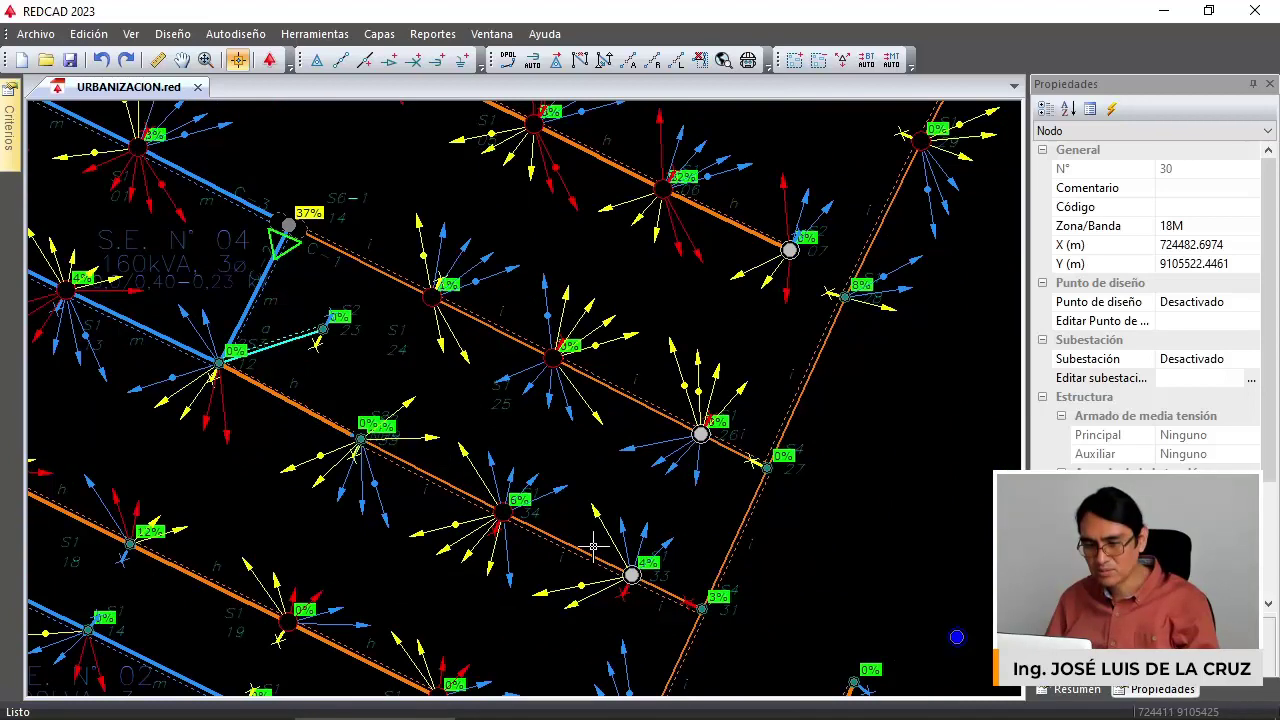
pyautogui.moveTo(689, 607); pyautogui.dragTo(703, 467, button='middle')
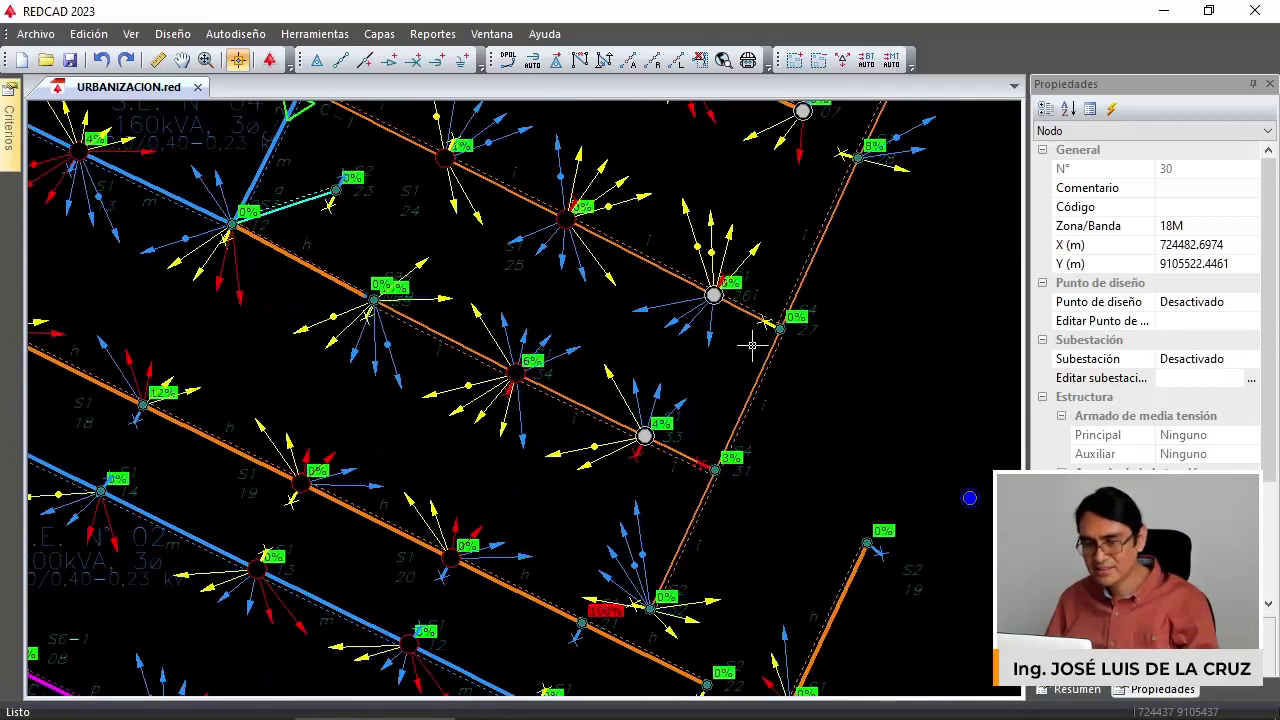
pyautogui.scroll(2, 718, 301)
pyautogui.moveTo(718, 301); pyautogui.dragTo(693, 389, button='middle')
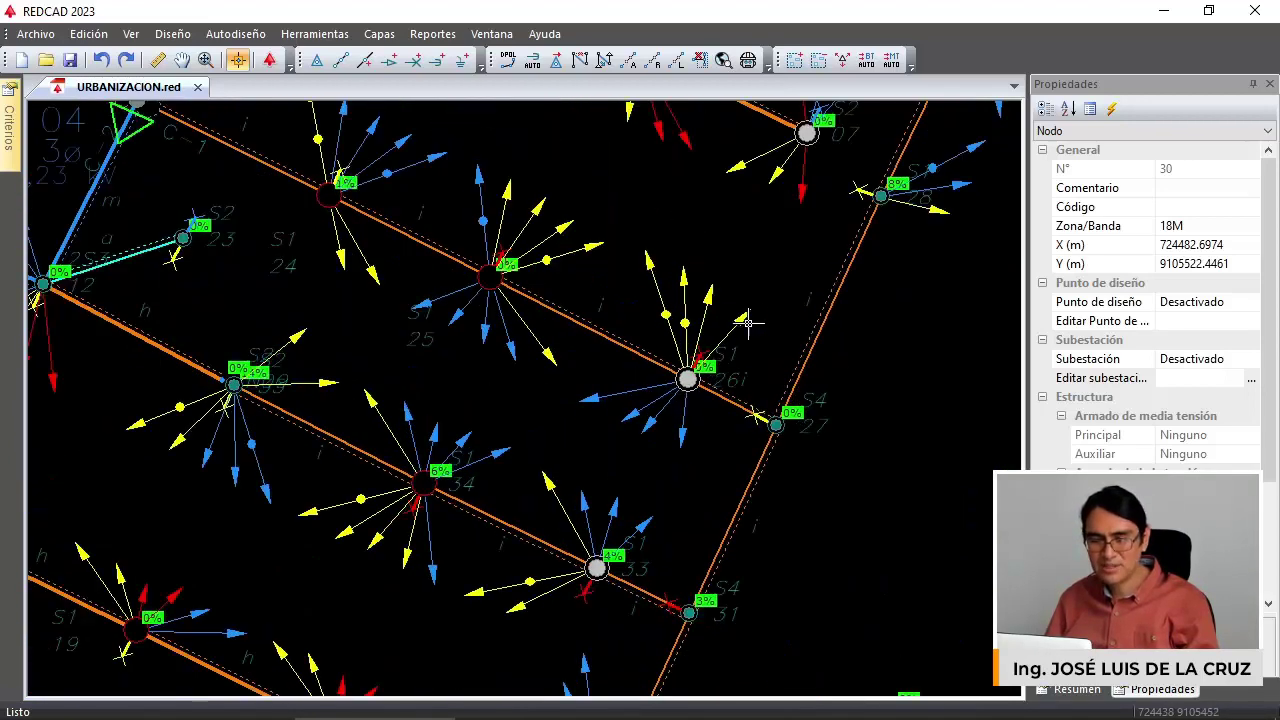
pyautogui.moveTo(333, 166); pyautogui.dragTo(410, 241, button='middle')
pyautogui.moveTo(259, 192)
pyautogui.mouseDown(button='middle')
pyautogui.moveTo(391, 274)
pyautogui.moveTo(459, 367)
pyautogui.mouseUp(button='middle')
pyautogui.scroll(-1, 450, 348)
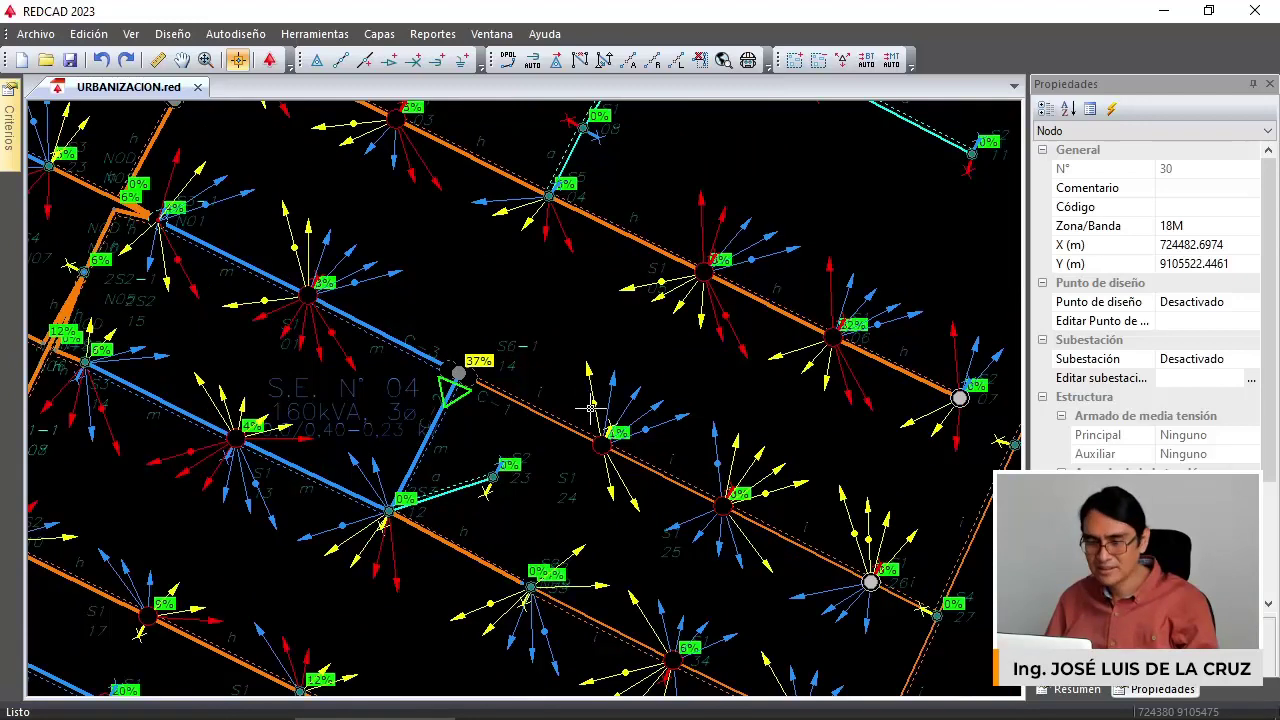
pyautogui.moveTo(590, 408); pyautogui.dragTo(505, 274, button='middle')
pyautogui.moveTo(653, 525); pyautogui.dragTo(639, 381, button='middle')
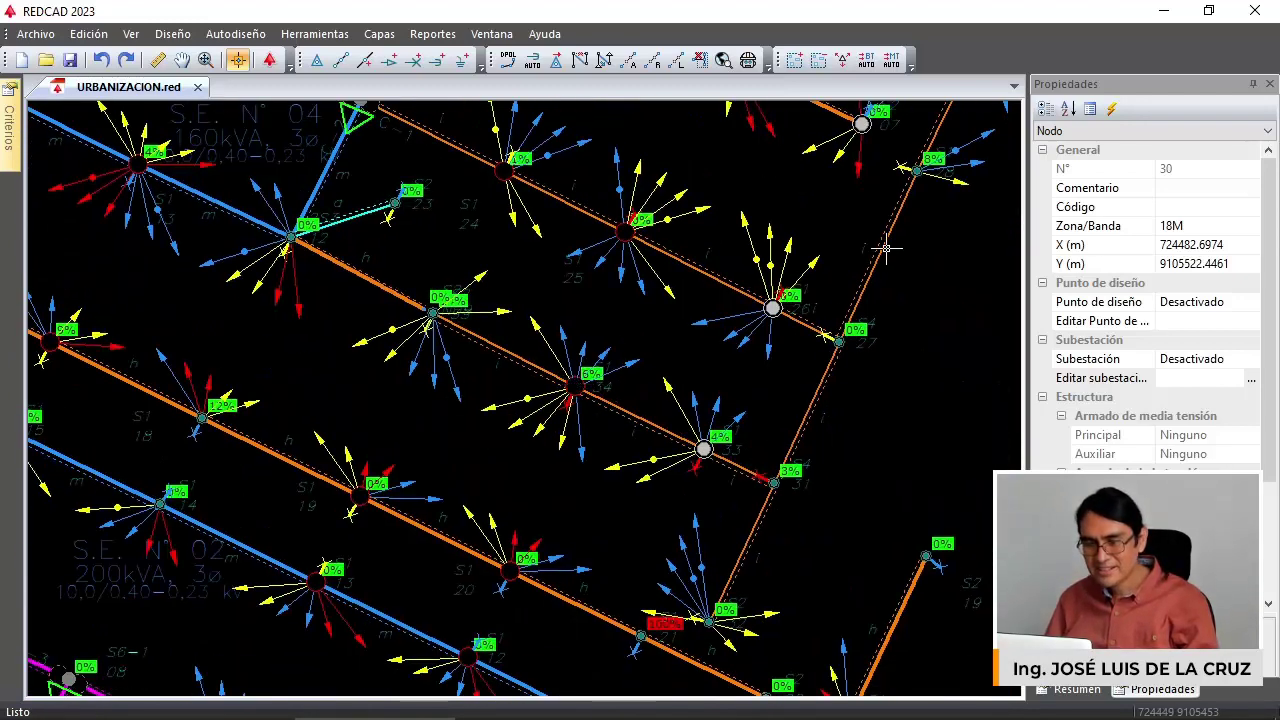
# Set the low-voltage conductor type of the C-1 span just upstream of node 34 to CAAI-S 3x35+2x16.
pyautogui.click(481, 340)
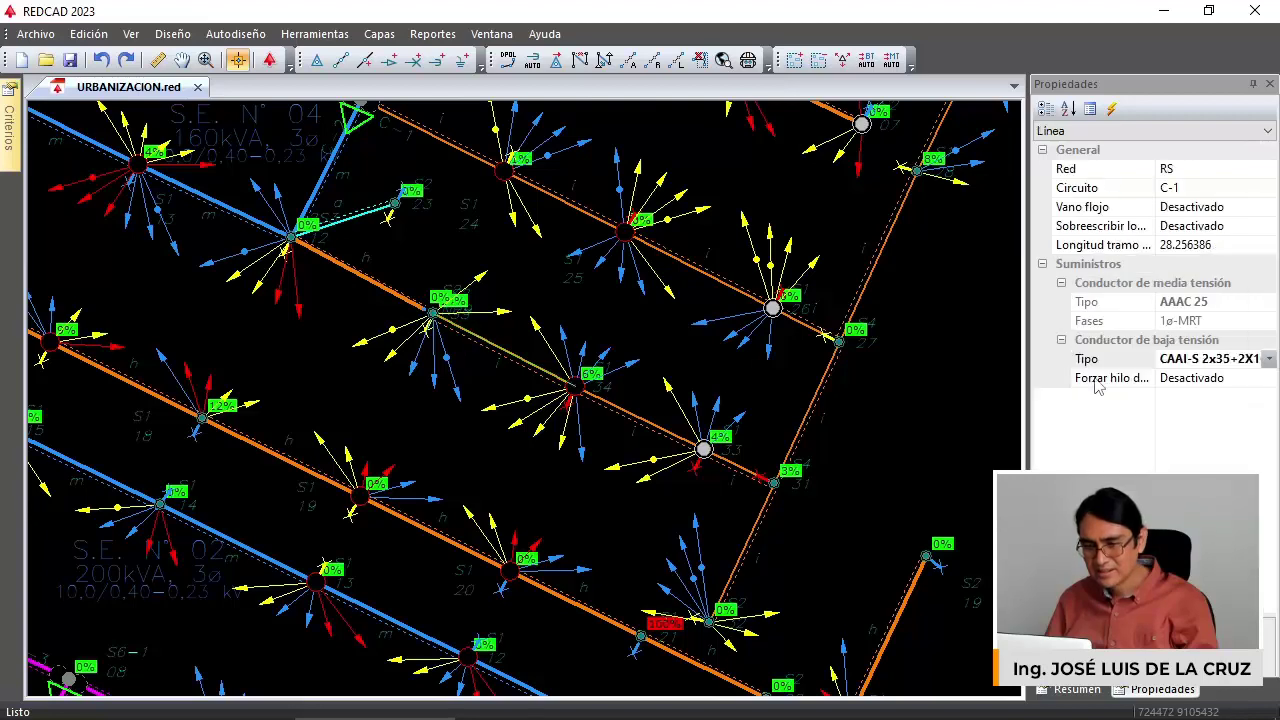
pyautogui.click(1270, 360)
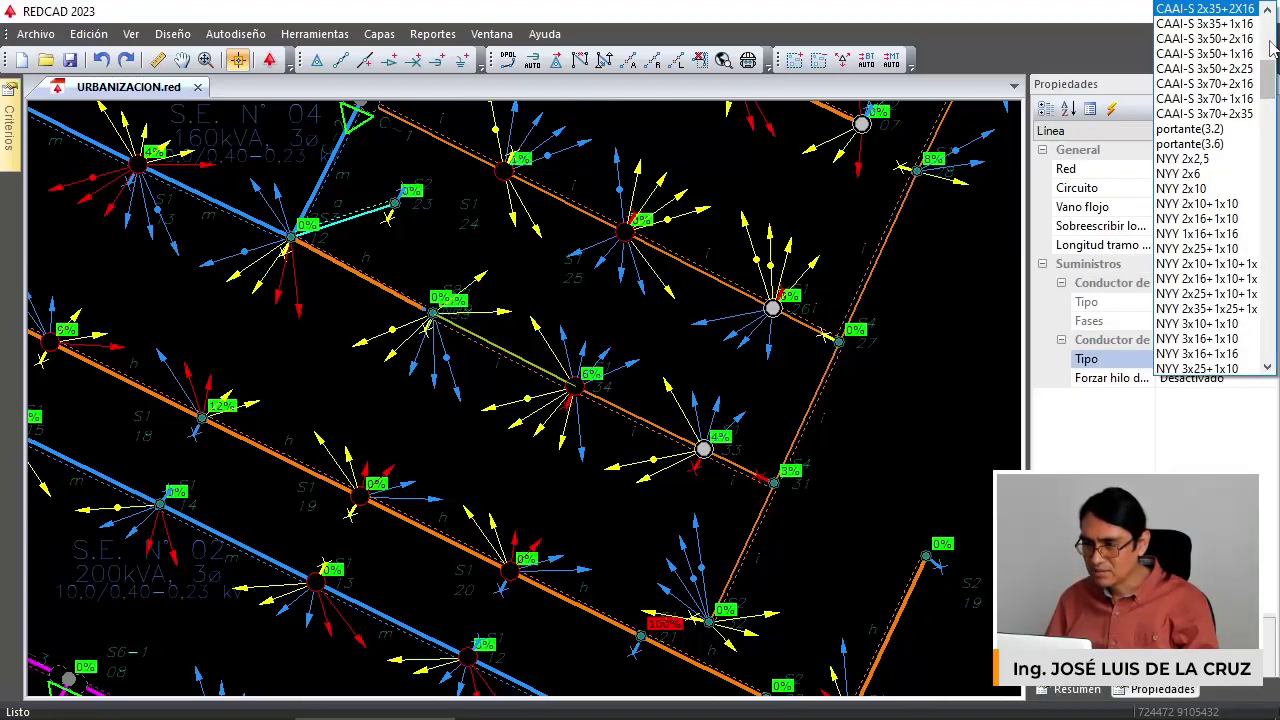
pyautogui.click(1268, 10)
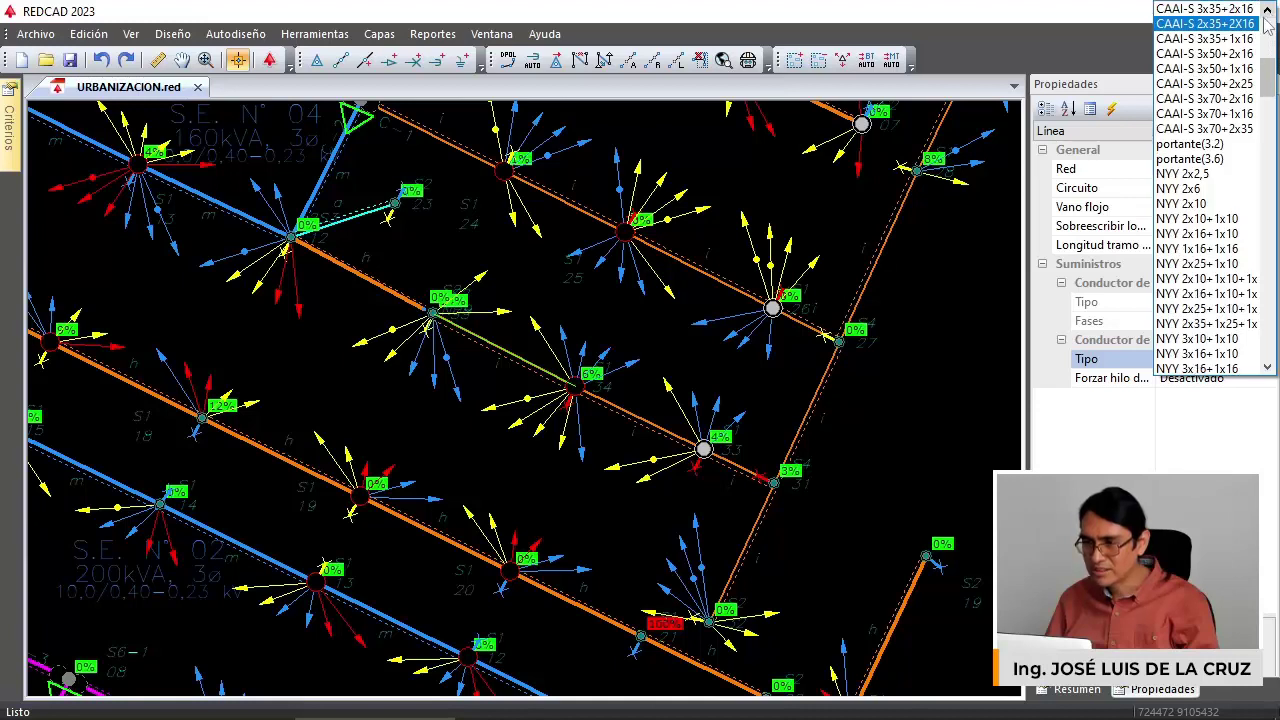
pyautogui.click(1210, 13)
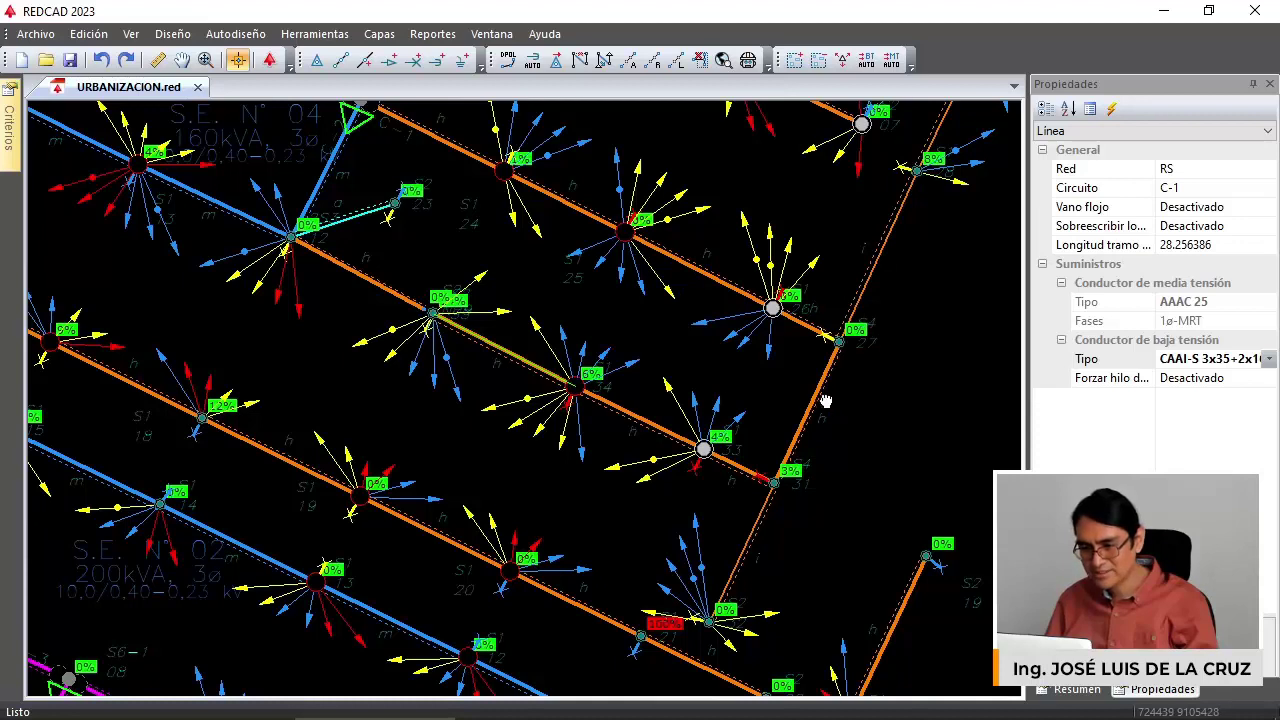
# Change the low-voltage conductor of the C-1 span running from node 31 toward the street's south end to CAAI-S 3x35+2x16.
pyautogui.moveTo(825, 400); pyautogui.dragTo(768, 401, button='middle')
pyautogui.click(702, 519)
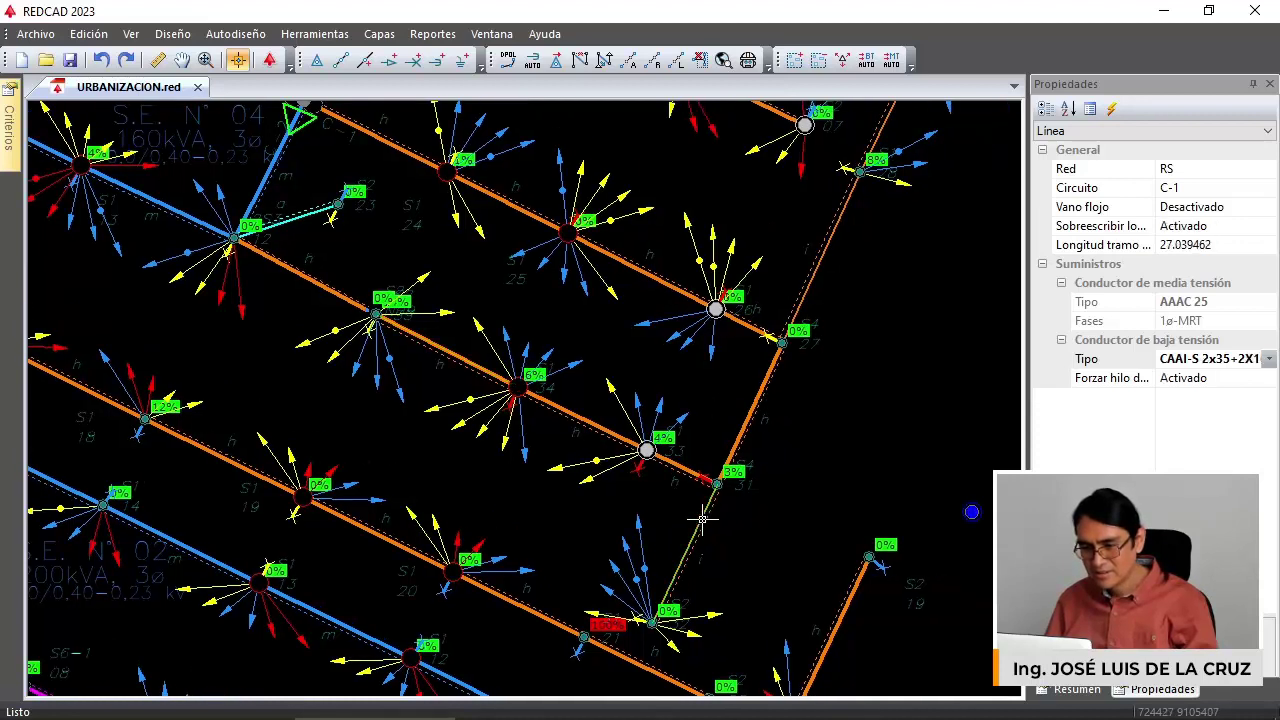
pyautogui.click(1270, 359)
pyautogui.scroll(1, 1258, 20)
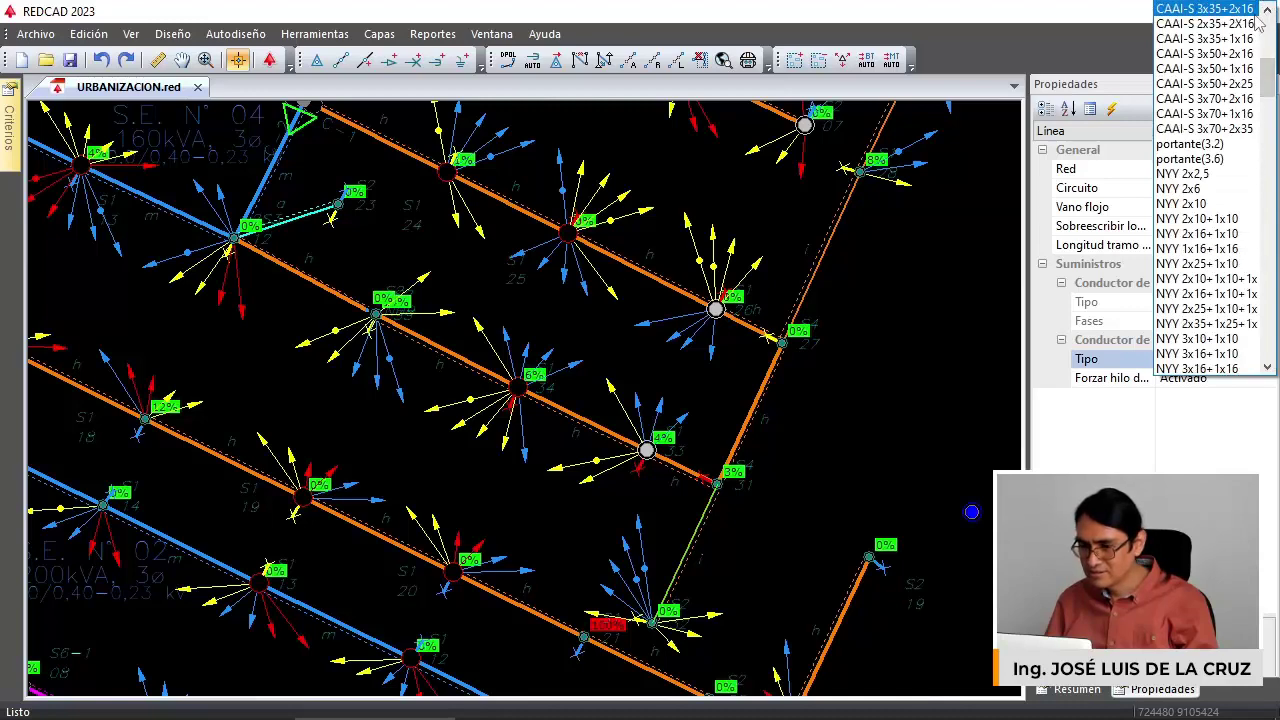
pyautogui.click(1256, 10)
# Change the low-voltage conductor of the span between nodes 29 and 30 to CAAI-S 3x35+2x16.
pyautogui.scroll(4, 905, 285)
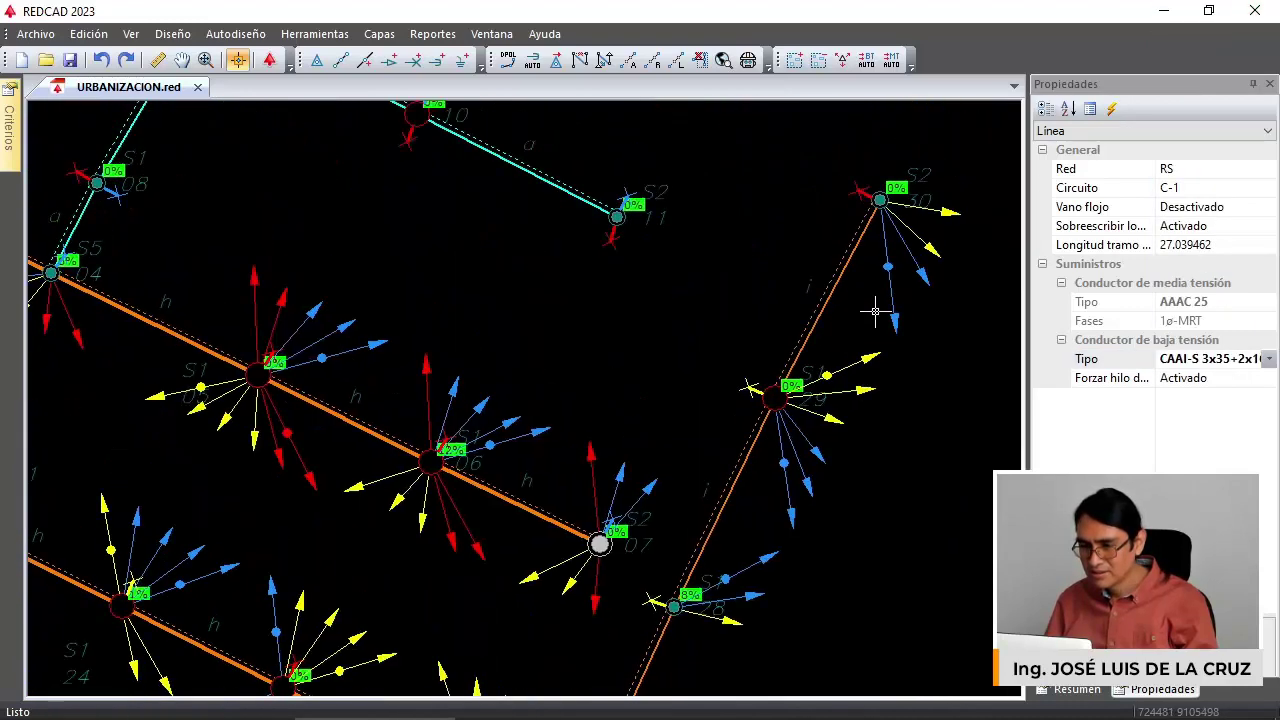
pyautogui.scroll(-2, 875, 312)
pyautogui.click(868, 258)
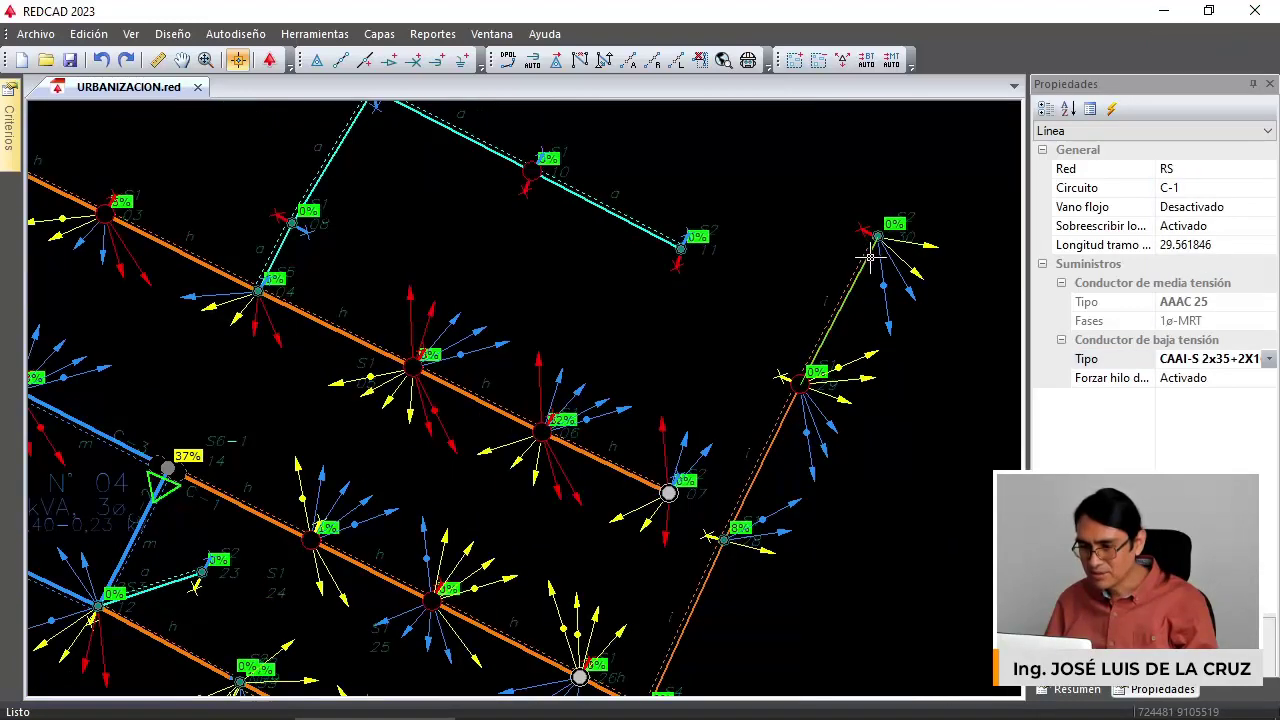
pyautogui.click(1270, 359)
pyautogui.scroll(1, 1258, 20)
pyautogui.click(1256, 10)
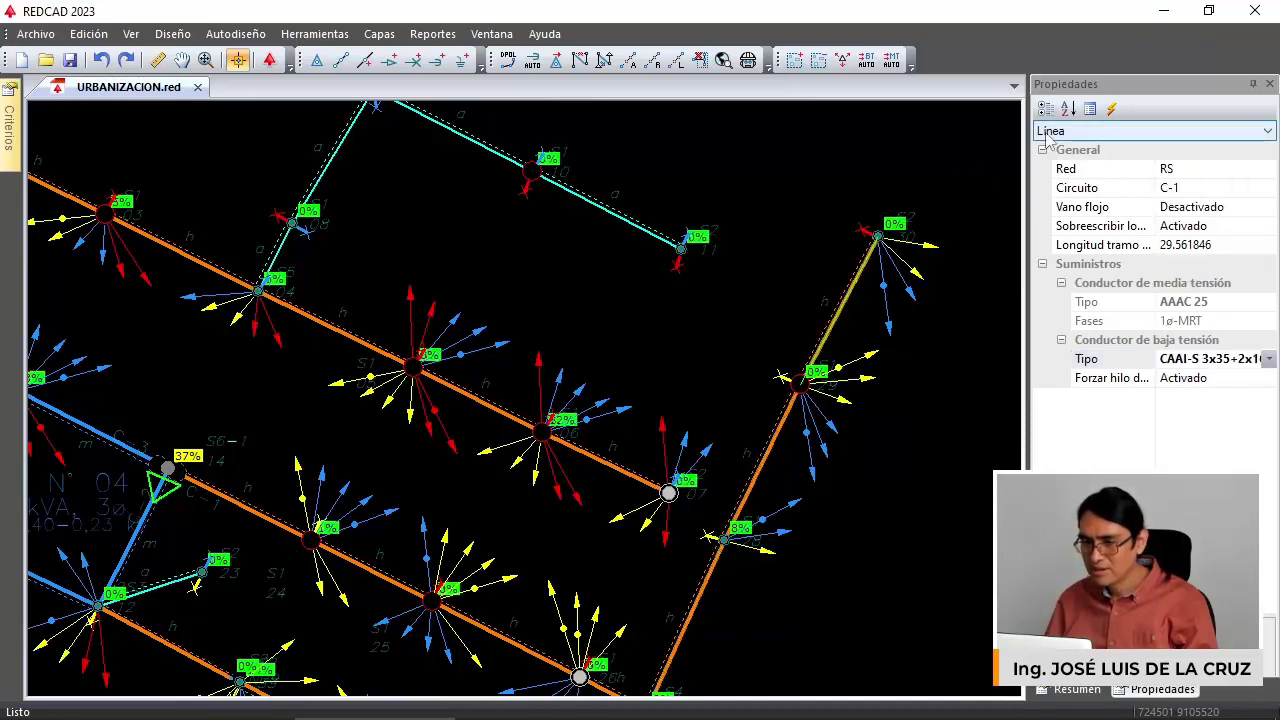
# Turn the Balance de cargas layer off and back on to refresh the load balance of S.E. N° 04.
pyautogui.scroll(-2, 912, 260)
pyautogui.scroll(1, 805, 427)
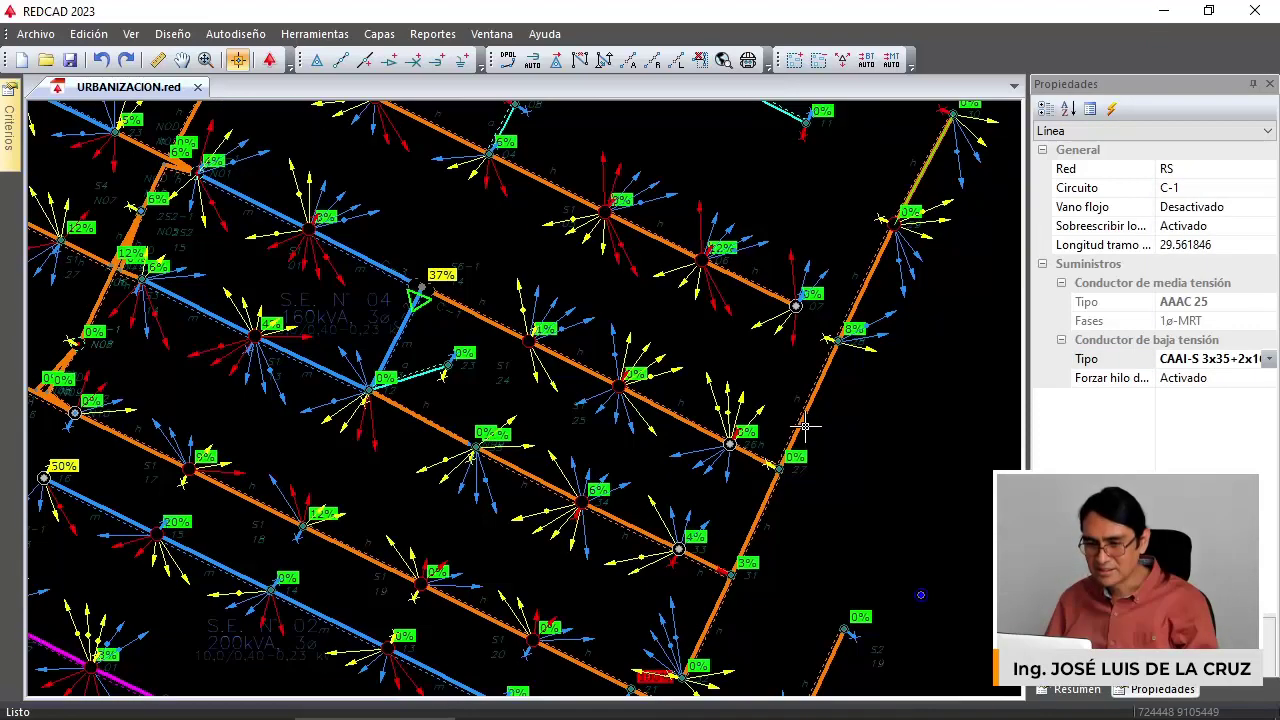
pyautogui.scroll(3, 414, 286)
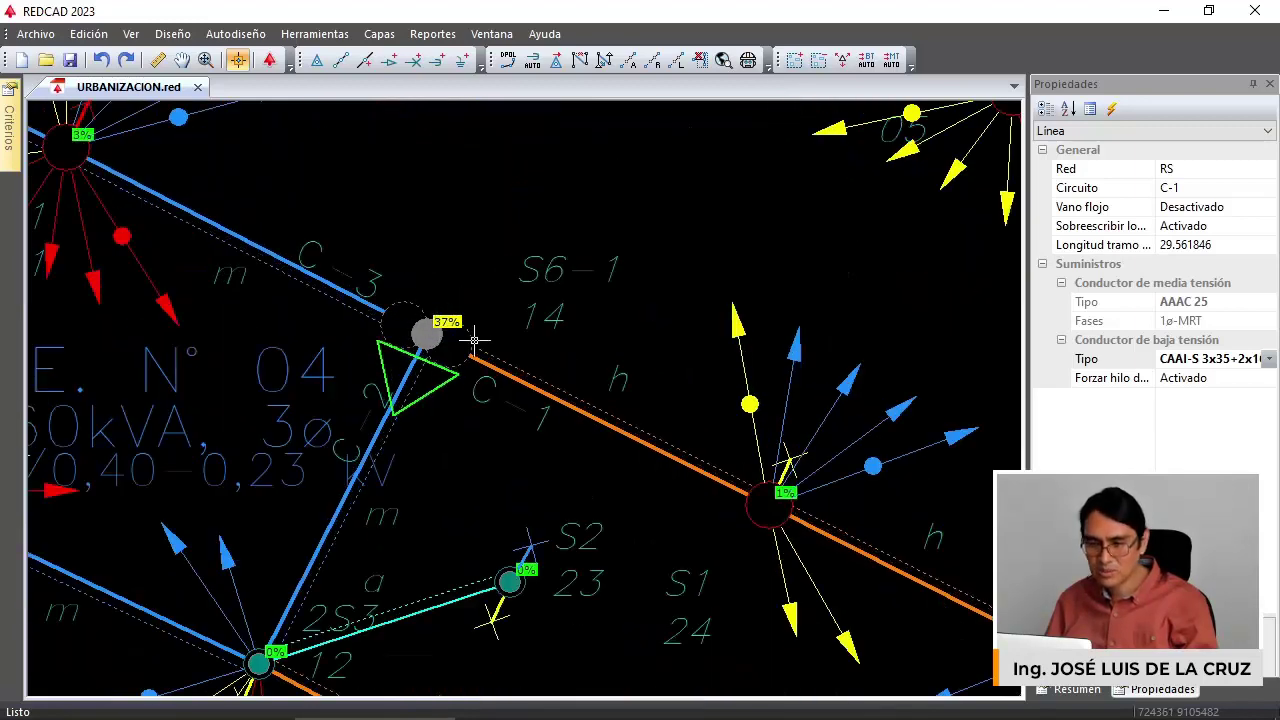
pyautogui.scroll(-3, 473, 318)
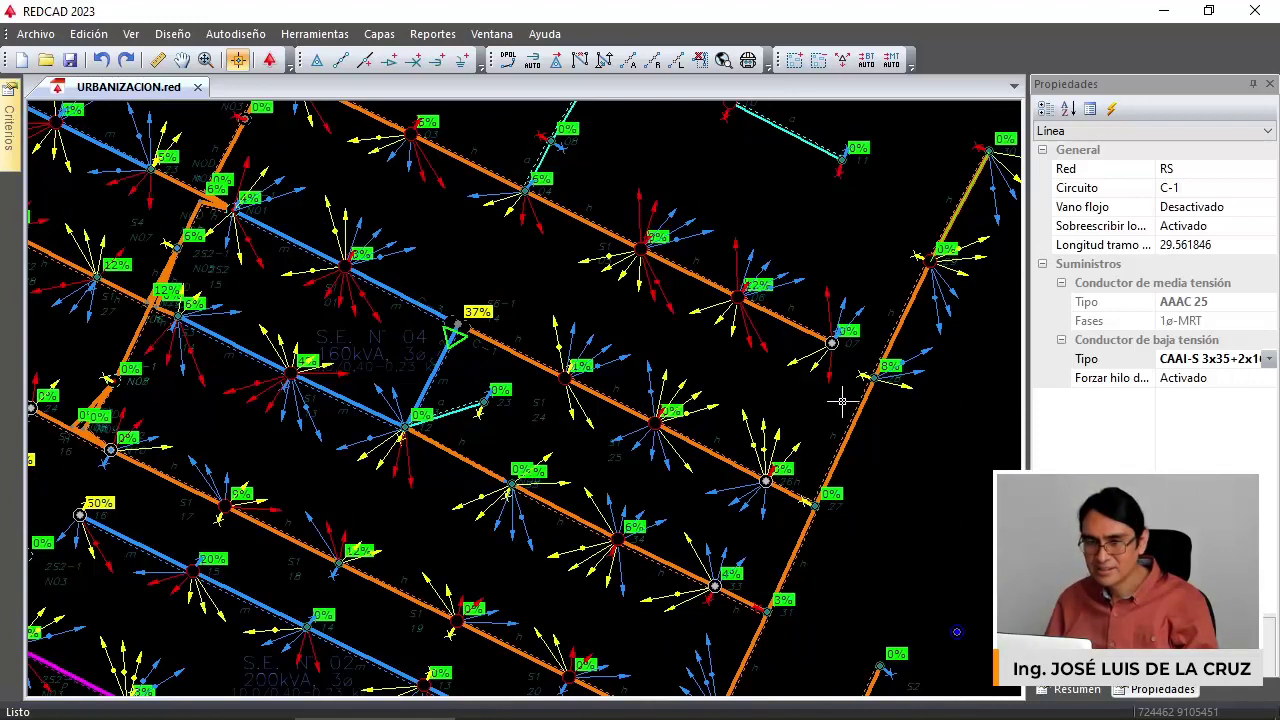
pyautogui.click(379, 34)
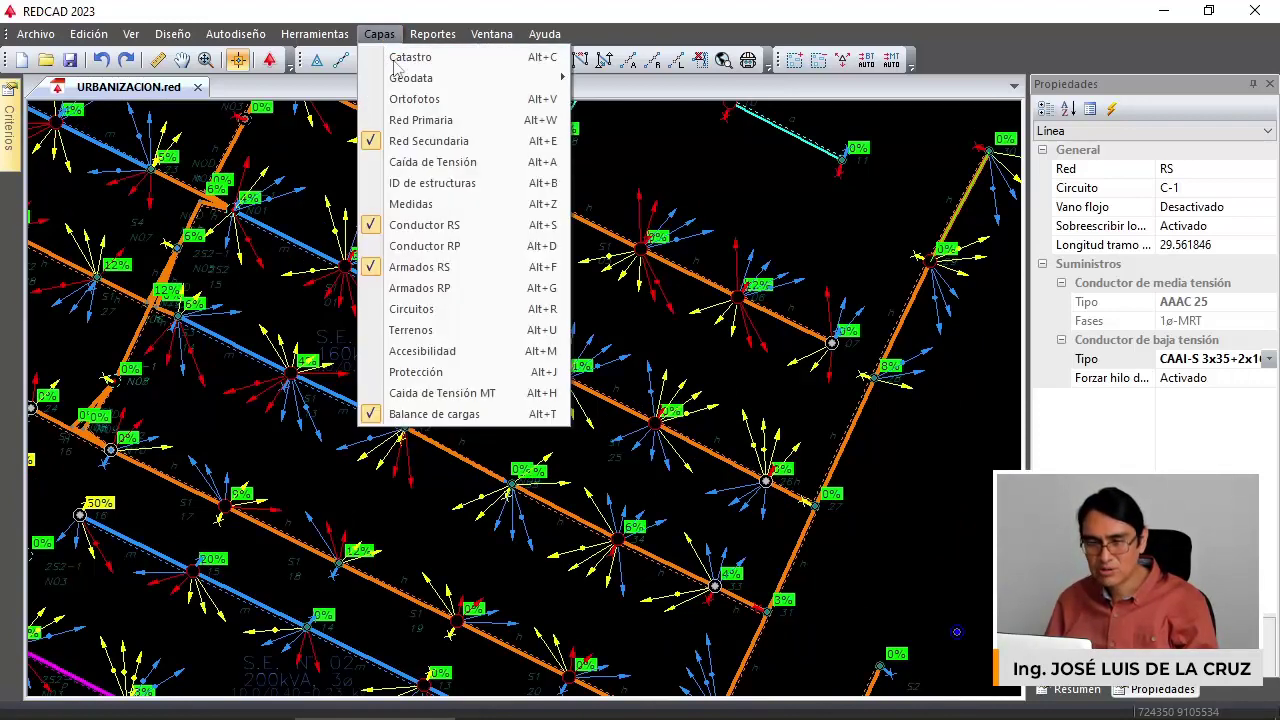
pyautogui.click(437, 414)
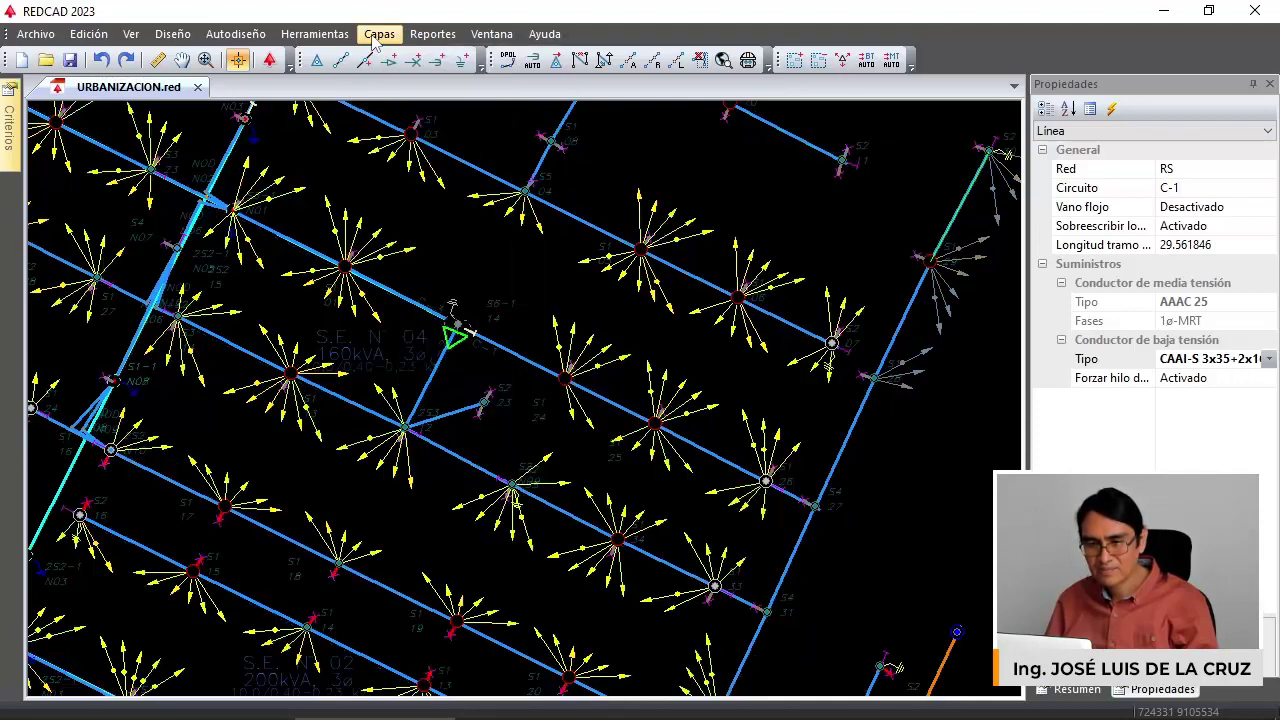
pyautogui.click(379, 34)
pyautogui.click(425, 414)
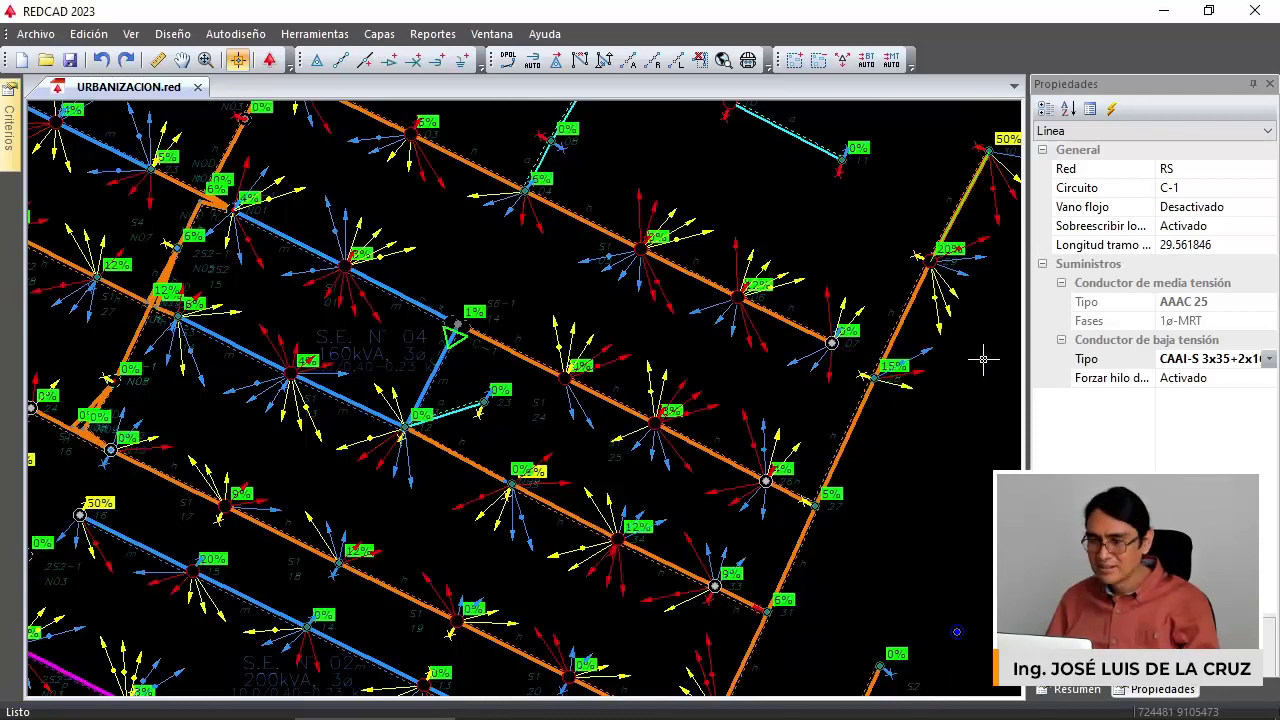
# Examine the load balance labels and phase colours on circuit C-1 from node 30 through nodes 29, 28, 27, 25 and 24 to S.E. N° 04.
pyautogui.scroll(3, 980, 357)
pyautogui.scroll(1, 822, 231)
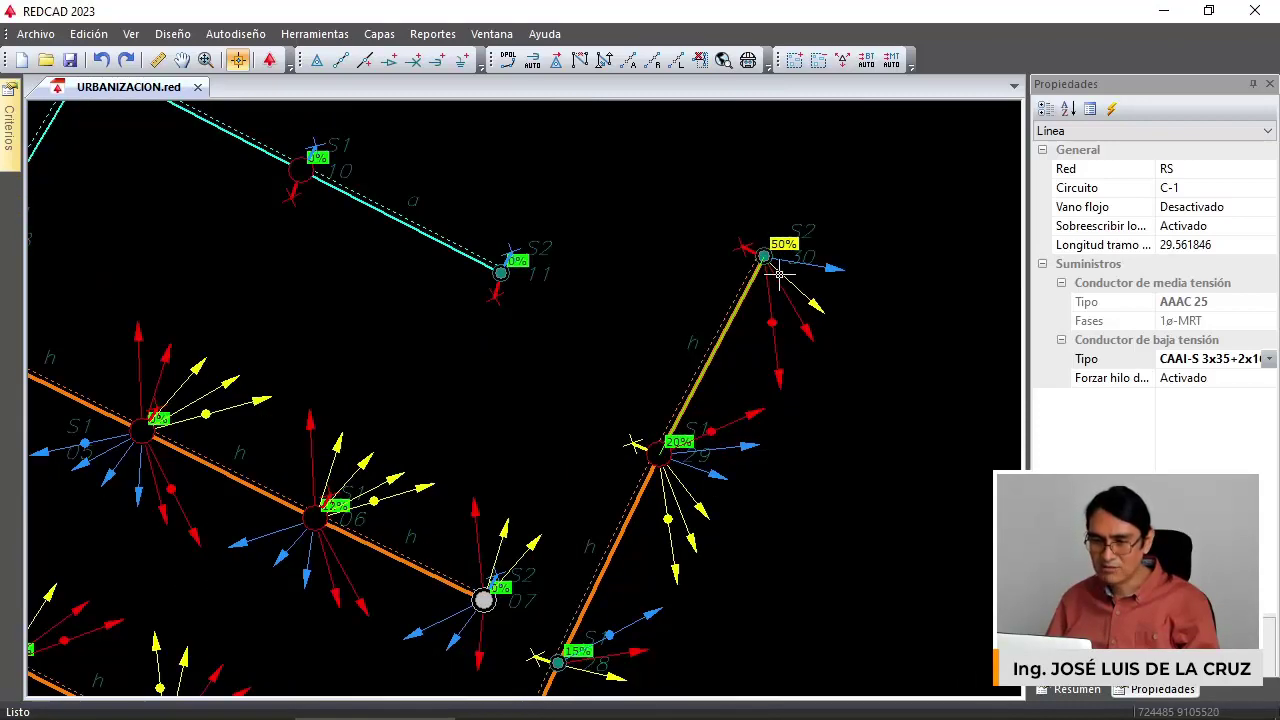
pyautogui.moveTo(707, 388); pyautogui.dragTo(849, 184, button='middle')
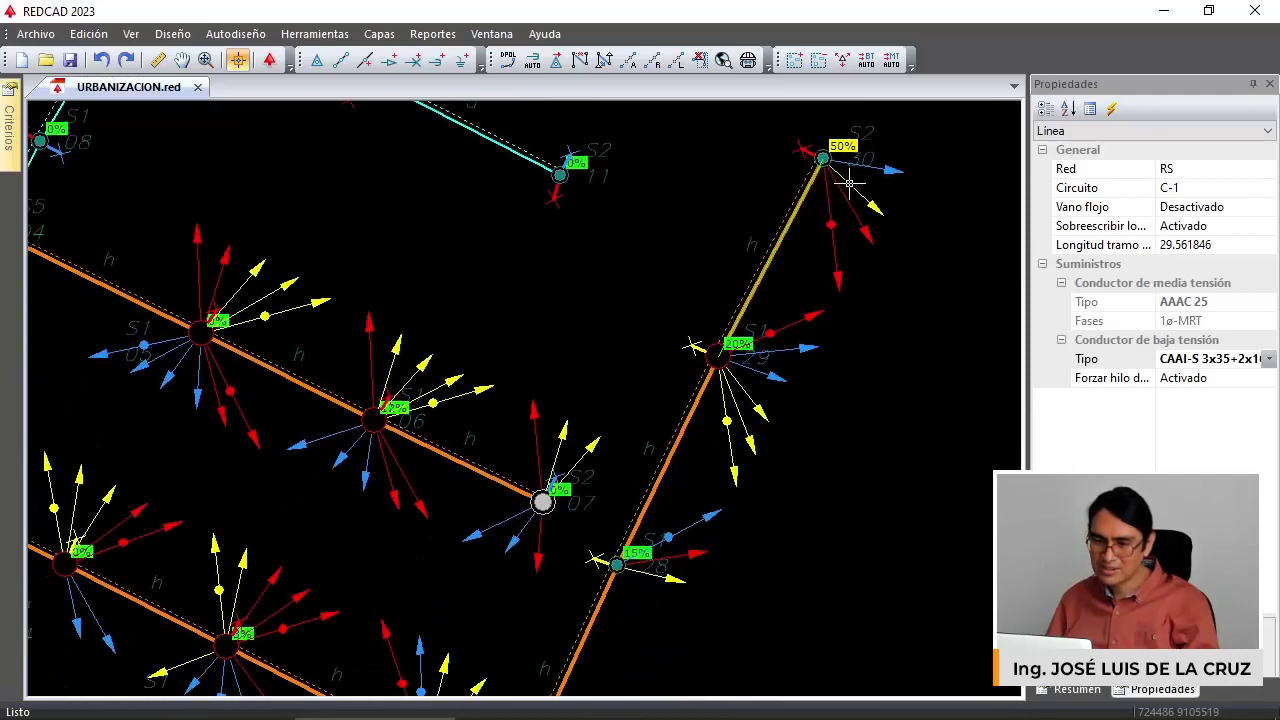
pyautogui.moveTo(738, 319); pyautogui.dragTo(803, 243, button='middle')
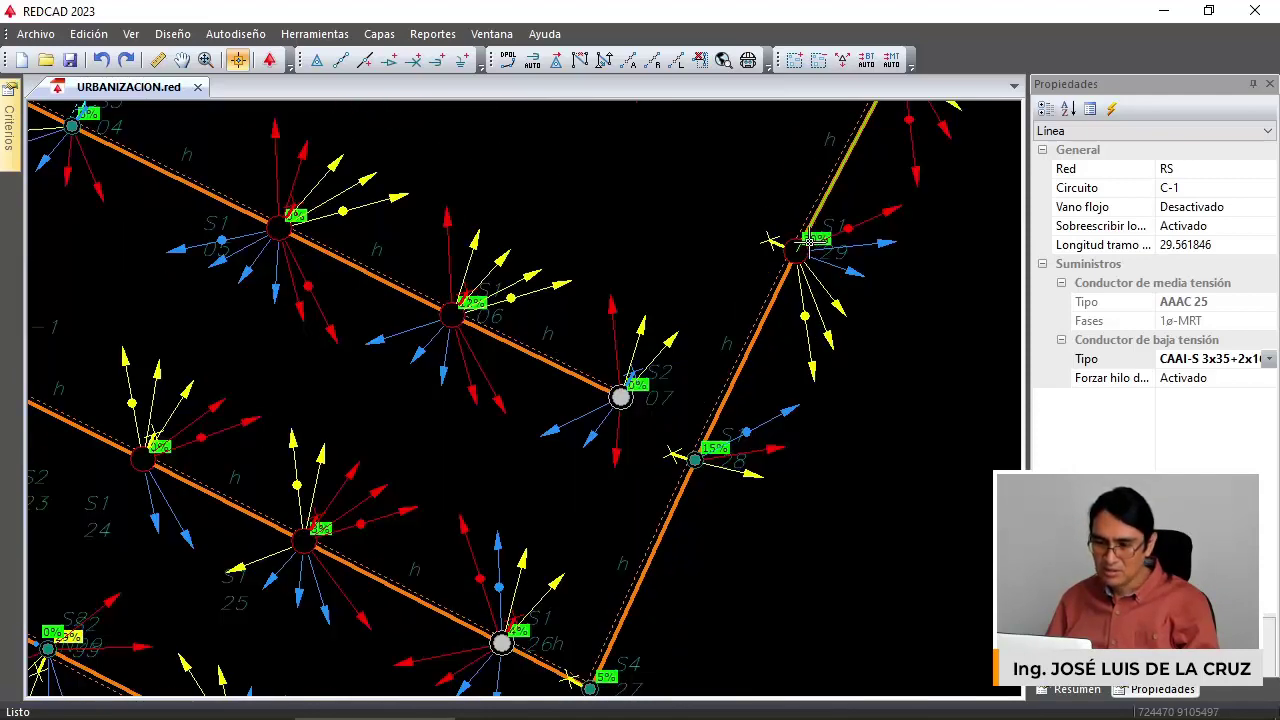
pyautogui.moveTo(643, 575)
pyautogui.mouseDown(button='middle')
pyautogui.moveTo(700, 429)
pyautogui.moveTo(740, 378)
pyautogui.mouseUp(button='middle')
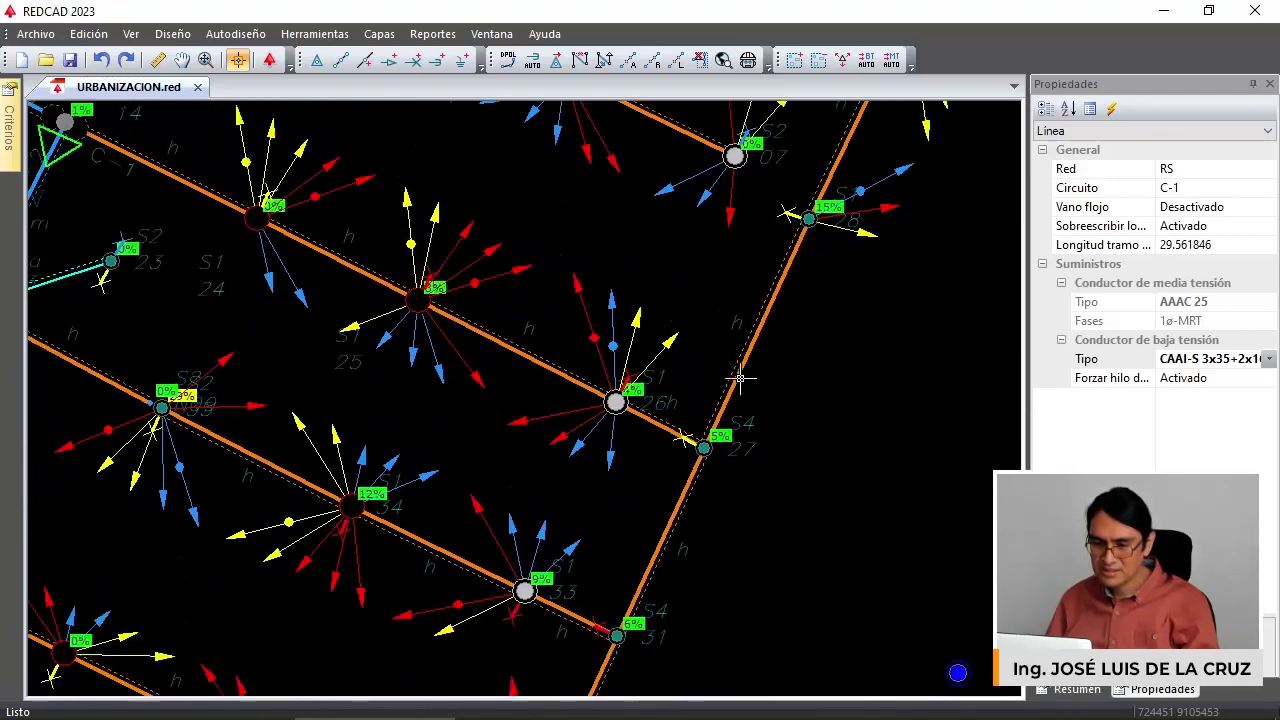
pyautogui.scroll(3, 530, 350)
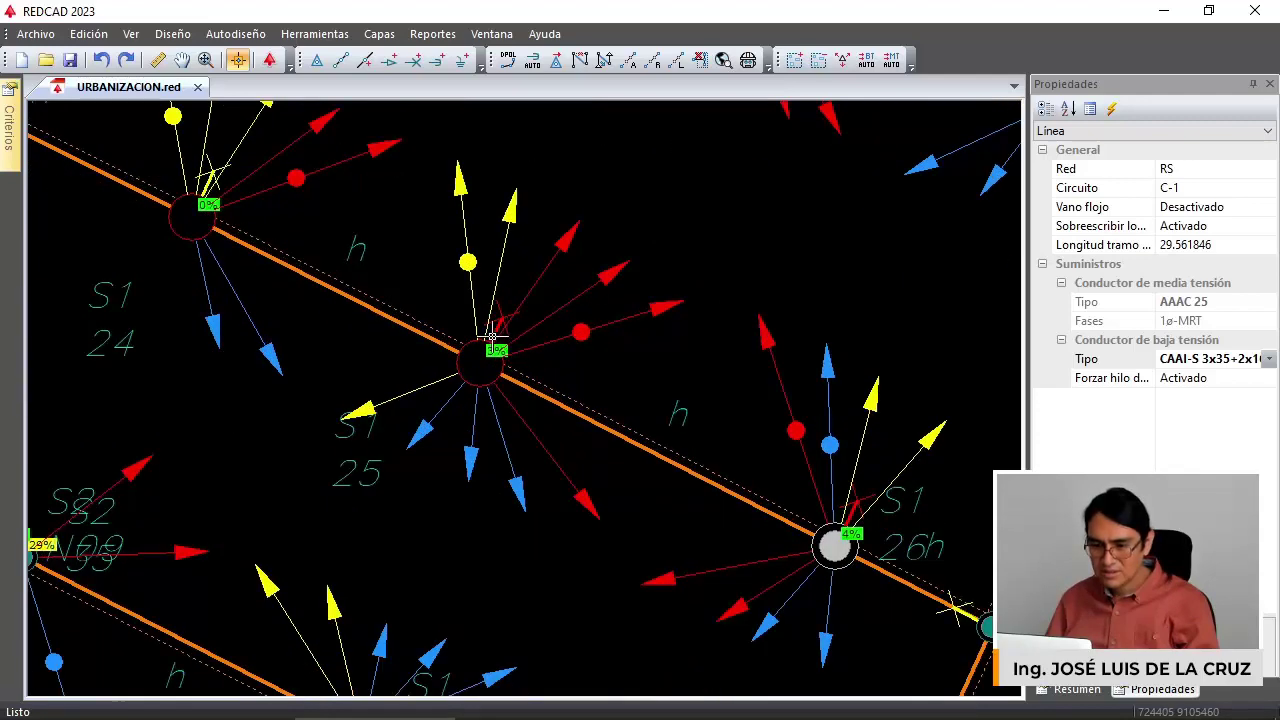
pyautogui.scroll(-1, 369, 278)
pyautogui.moveTo(340, 260); pyautogui.dragTo(537, 391, button='middle')
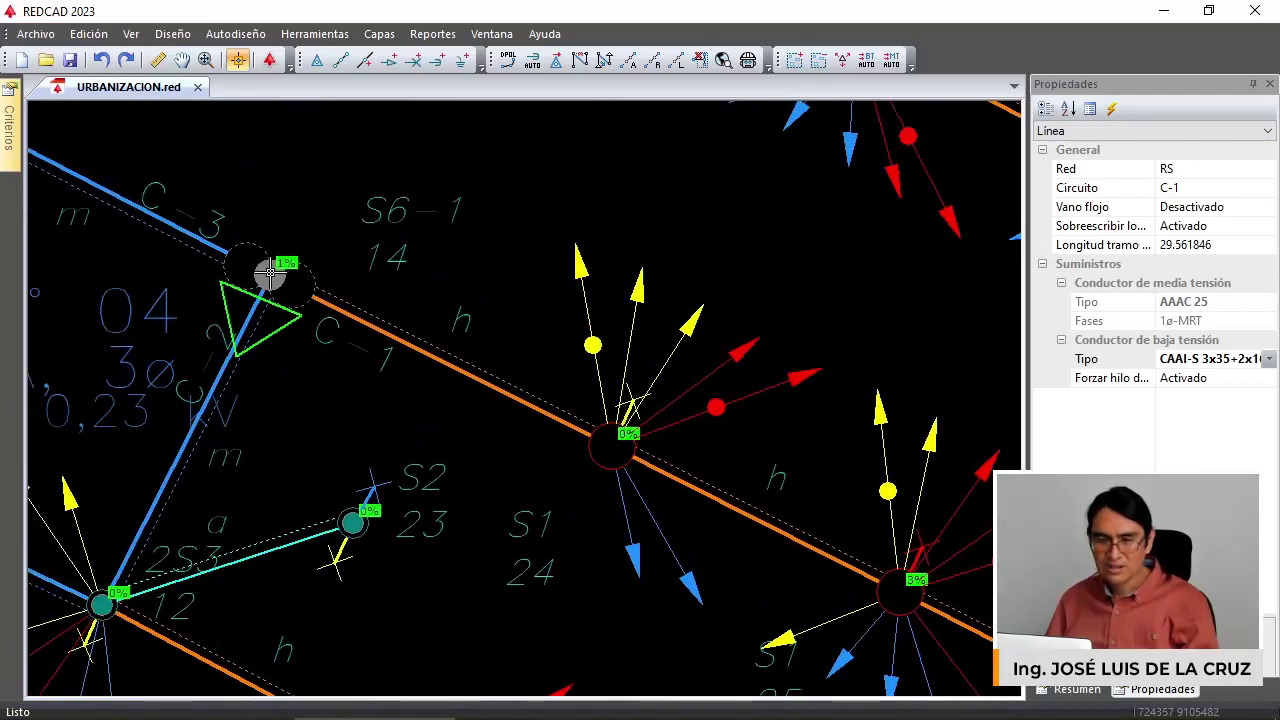
pyautogui.scroll(-2, 271, 270)
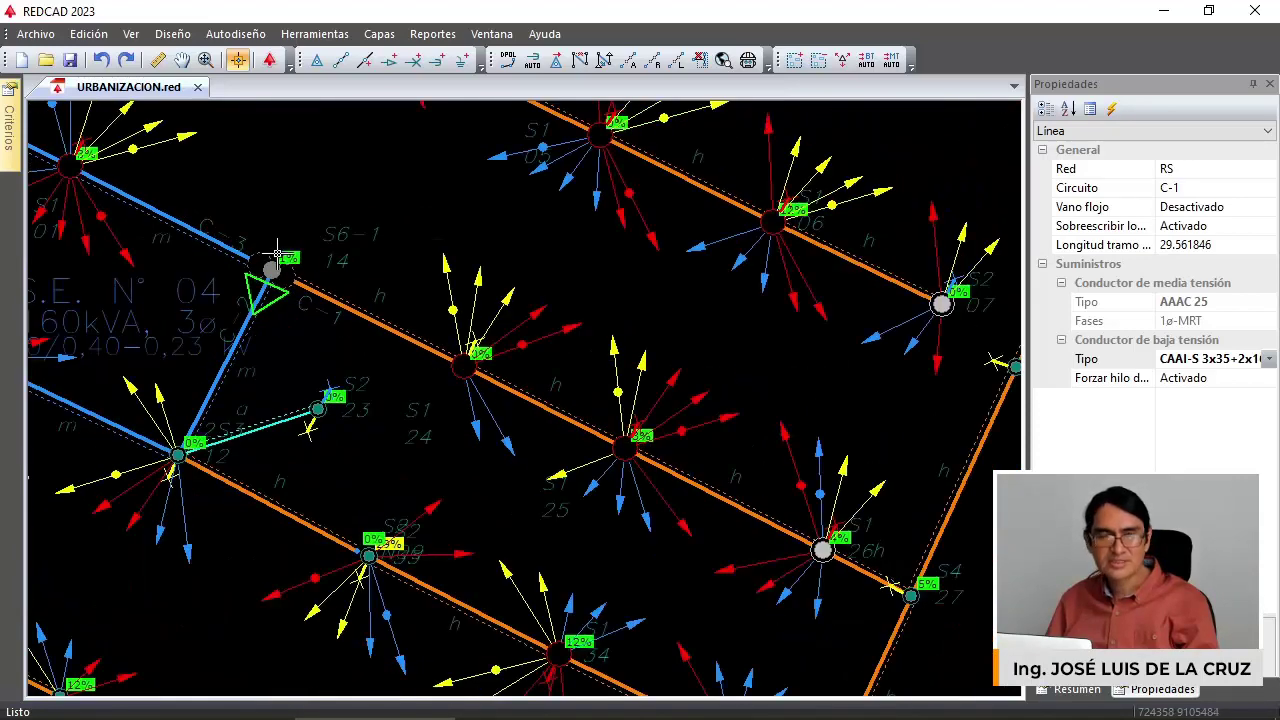
pyautogui.scroll(-2, 277, 253)
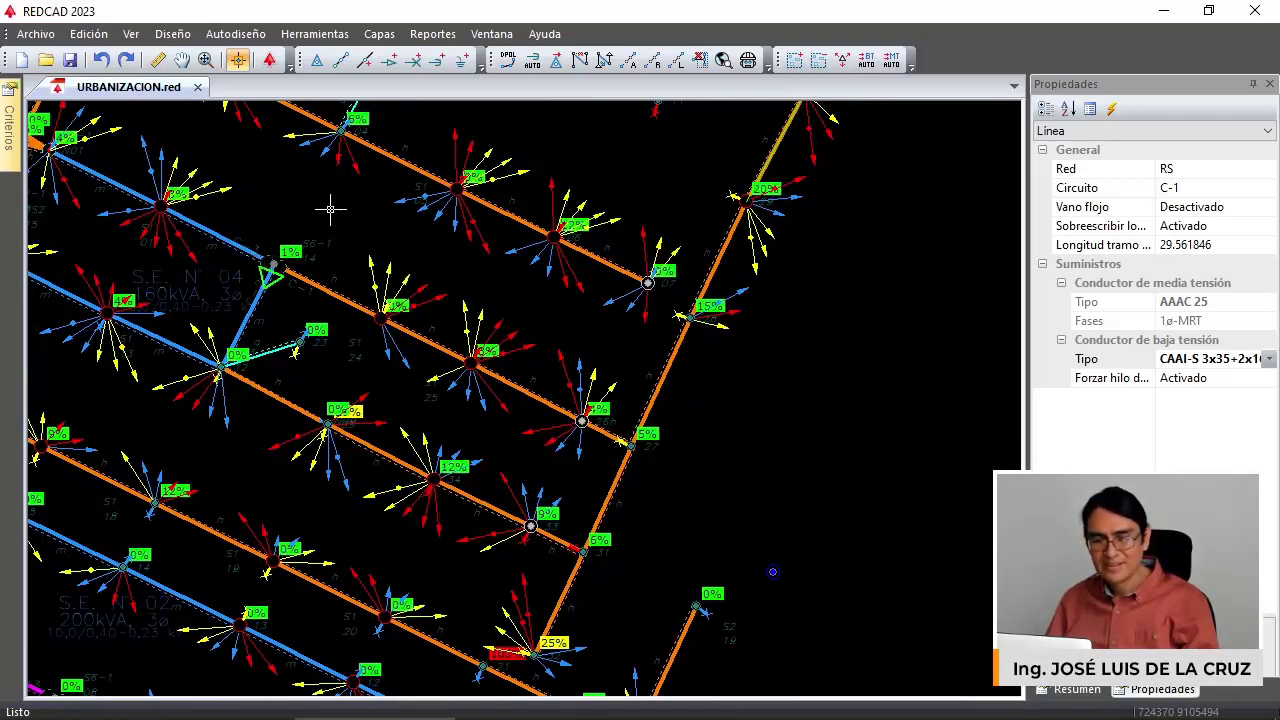
pyautogui.moveTo(330, 209)
pyautogui.mouseDown(button='middle')
pyautogui.moveTo(383, 220)
pyautogui.moveTo(408, 245)
pyautogui.moveTo(417, 291)
pyautogui.moveTo(468, 330)
pyautogui.mouseUp(button='middle')
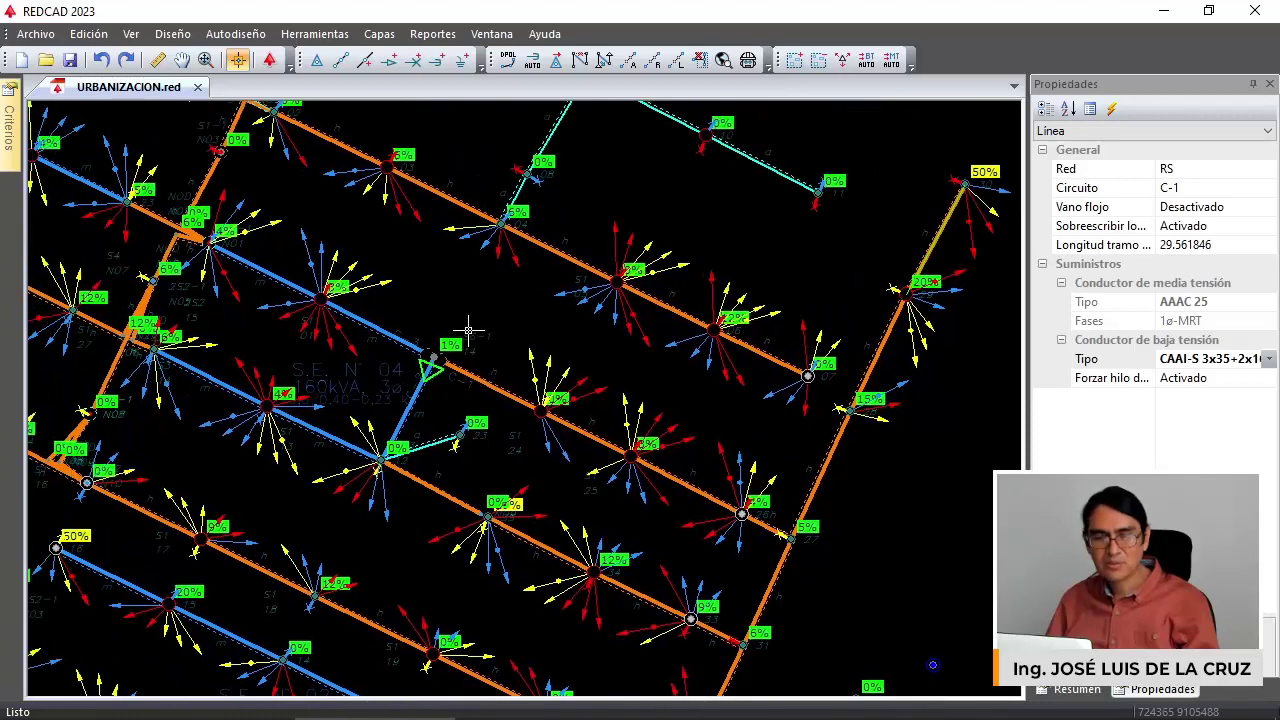
pyautogui.moveTo(607, 402); pyautogui.dragTo(556, 288, button='middle')
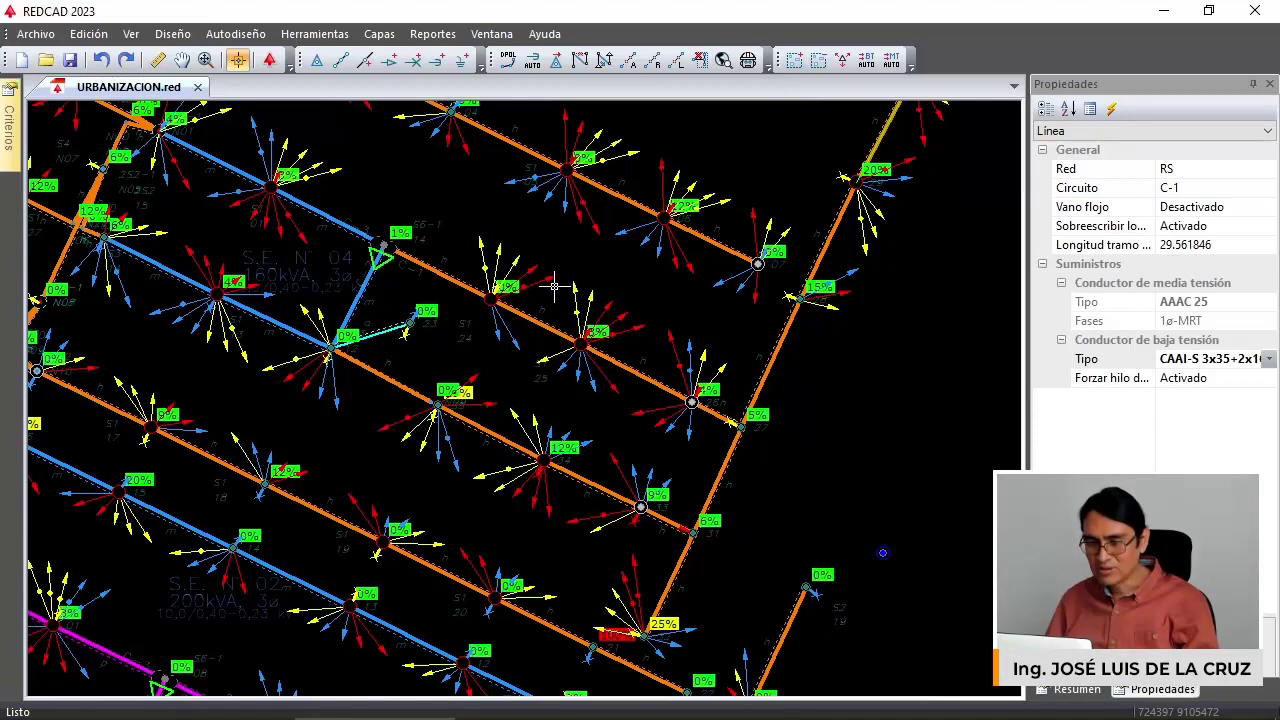
pyautogui.moveTo(356, 220); pyautogui.dragTo(491, 340, button='middle')
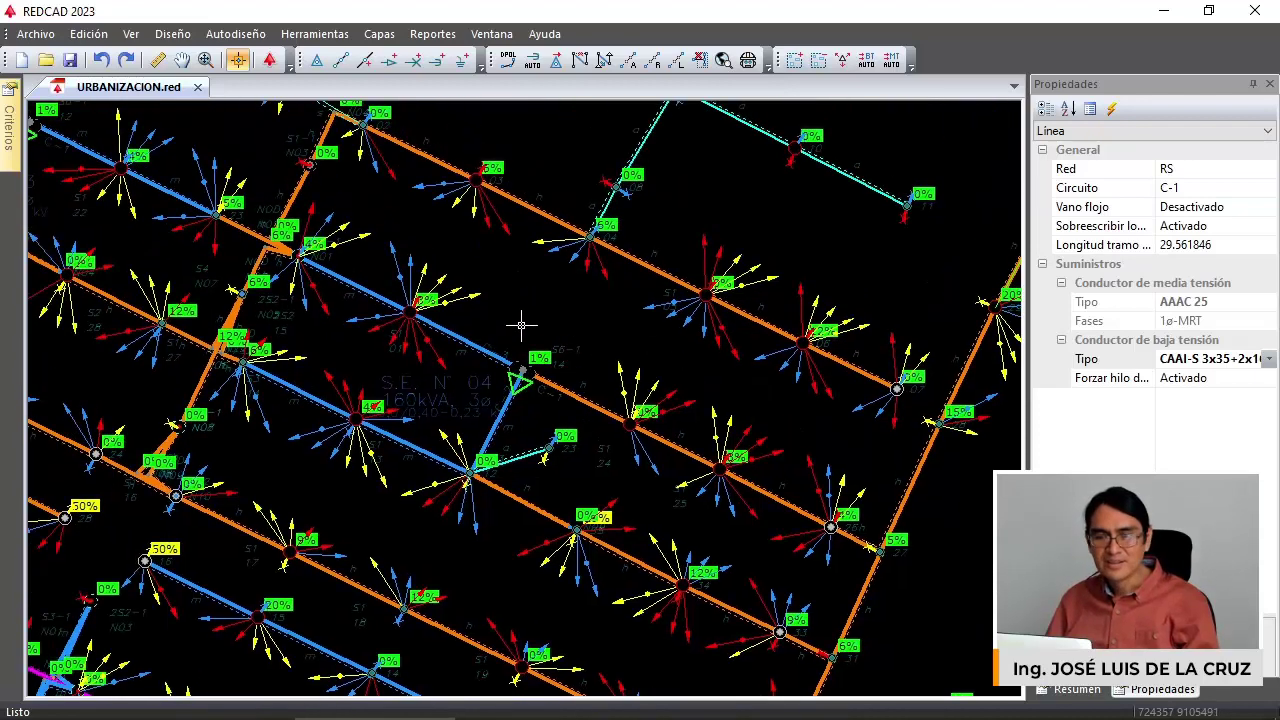
# Add a service connection at node 27, pointing southeast into the empty area beside the circuit.
pyautogui.scroll(-1, 520, 323)
pyautogui.scroll(3, 876, 589)
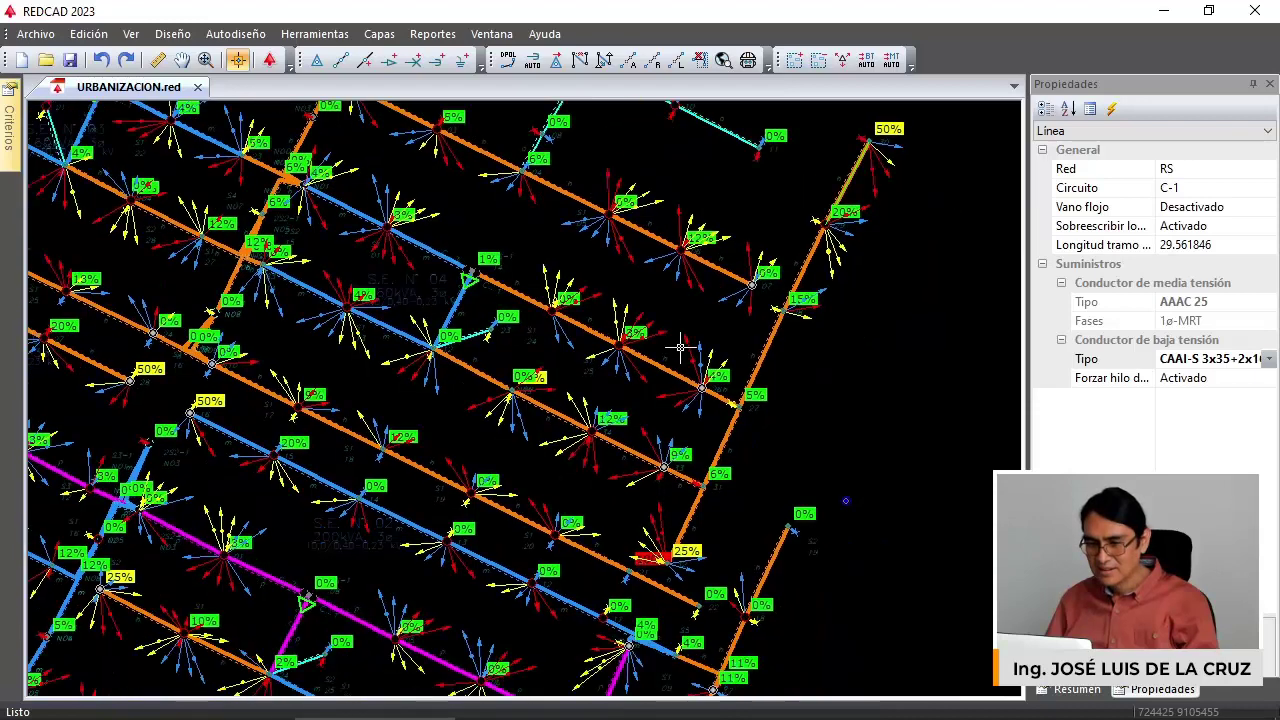
pyautogui.click(379, 33)
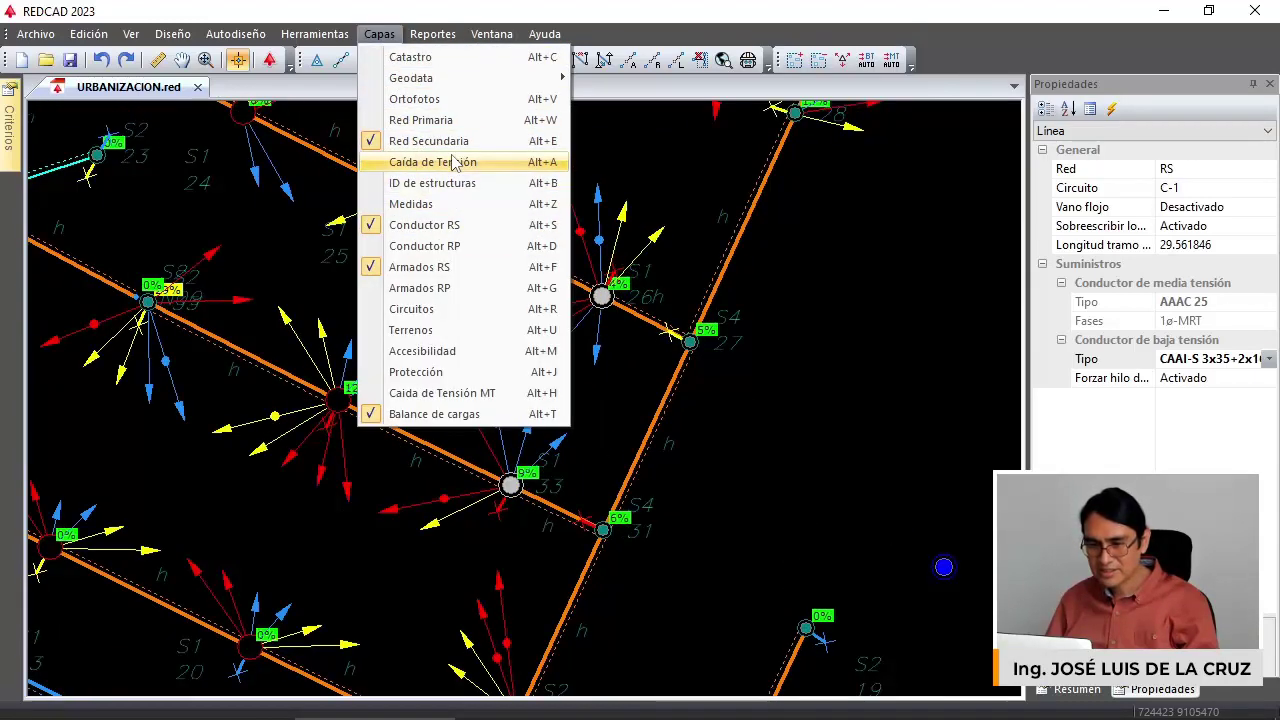
pyautogui.click(692, 342)
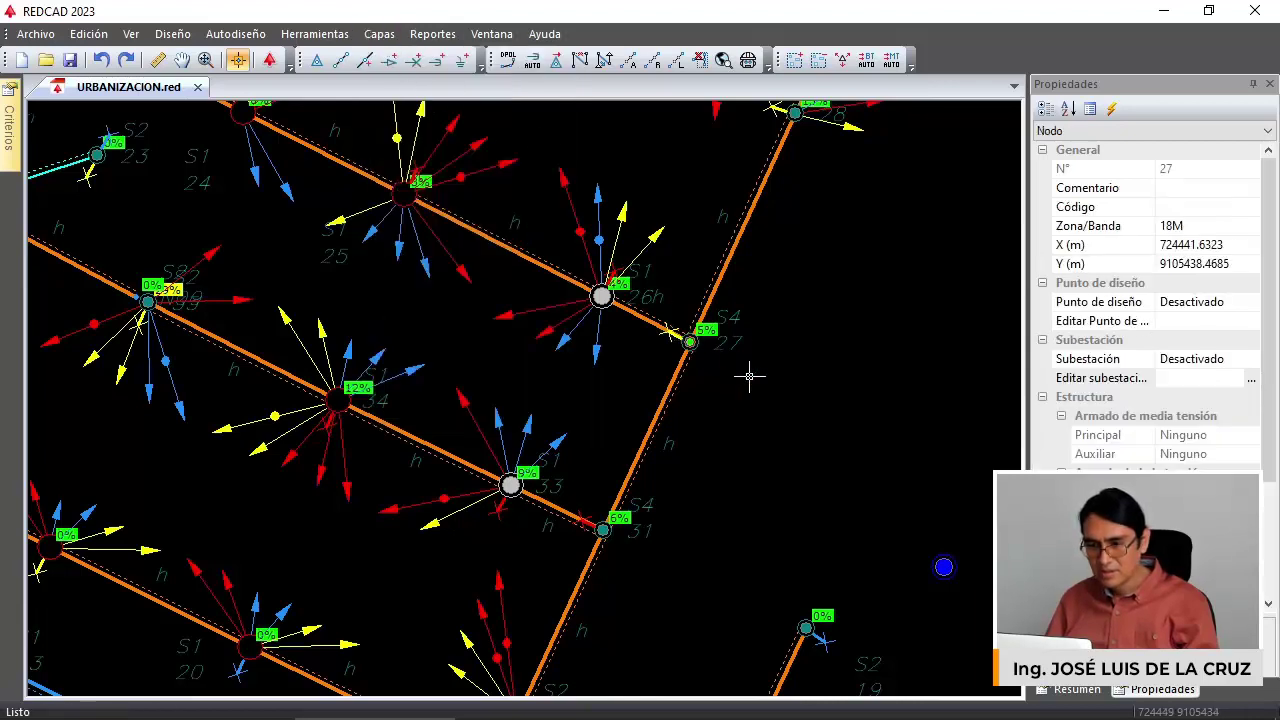
pyautogui.press('a')
pyautogui.click(753, 414)
pyautogui.press('Escape')
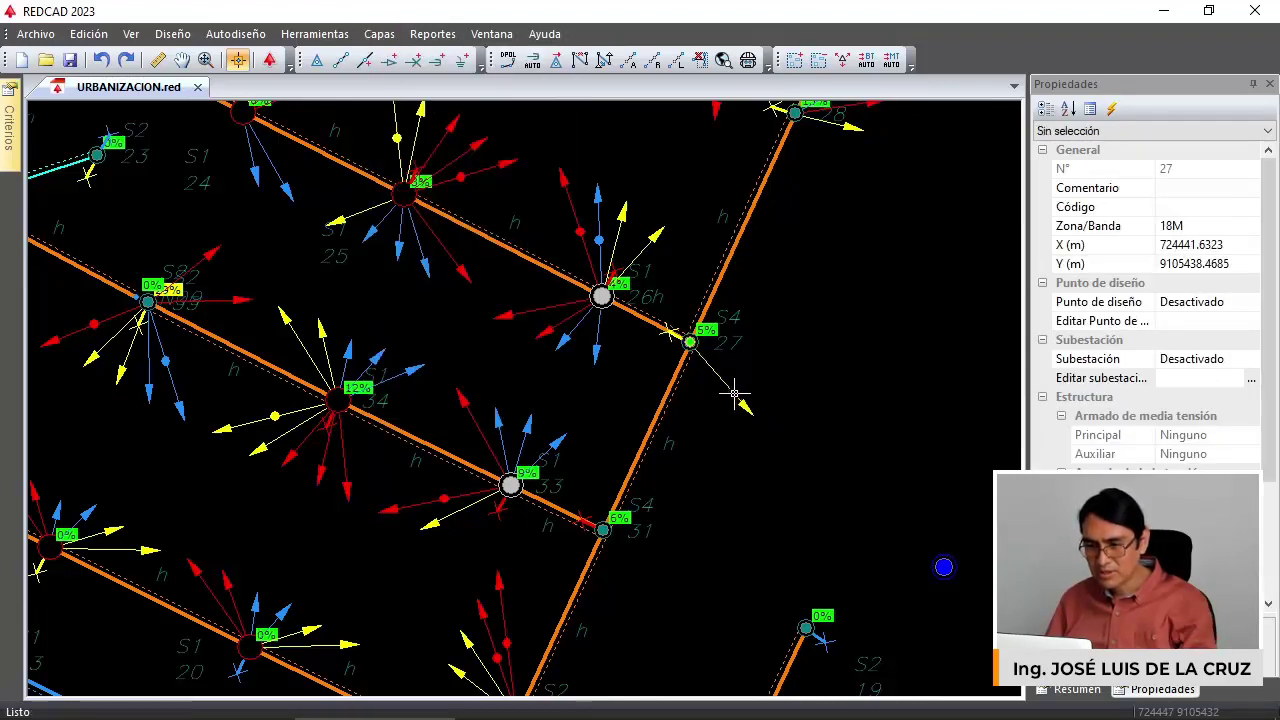
# Set the load type of the new service connection at node 27 to Colegio.
pyautogui.click(735, 394)
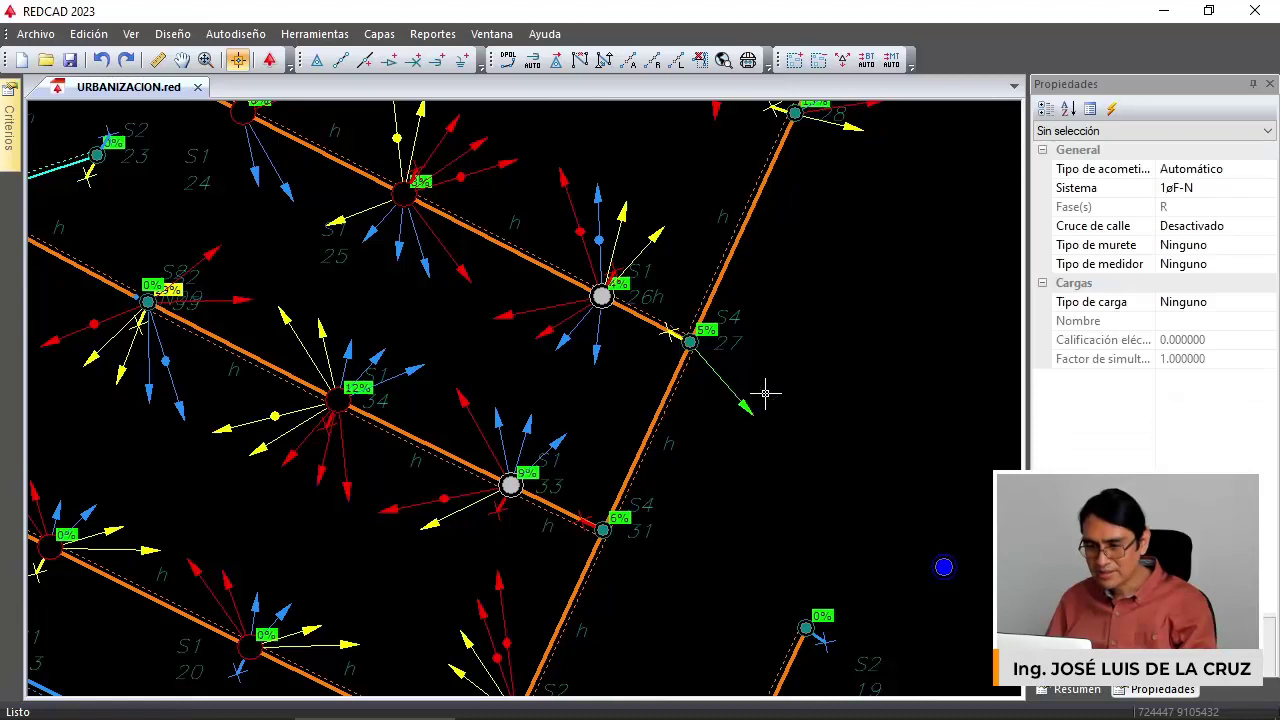
pyautogui.click(1262, 305)
pyautogui.click(1268, 301)
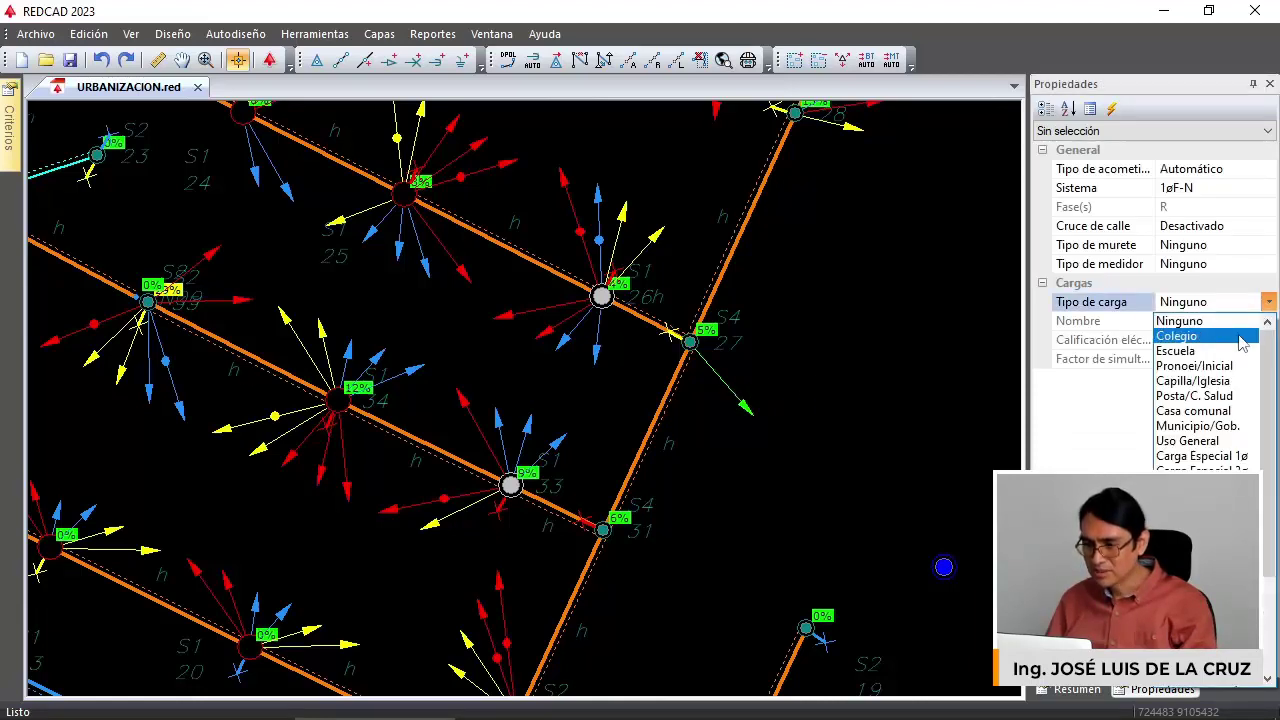
pyautogui.click(1241, 340)
# Set the Colegio service connection's system to 3ø and its electrical rating (Calificación eléctrica) to 3.
pyautogui.click(1266, 189)
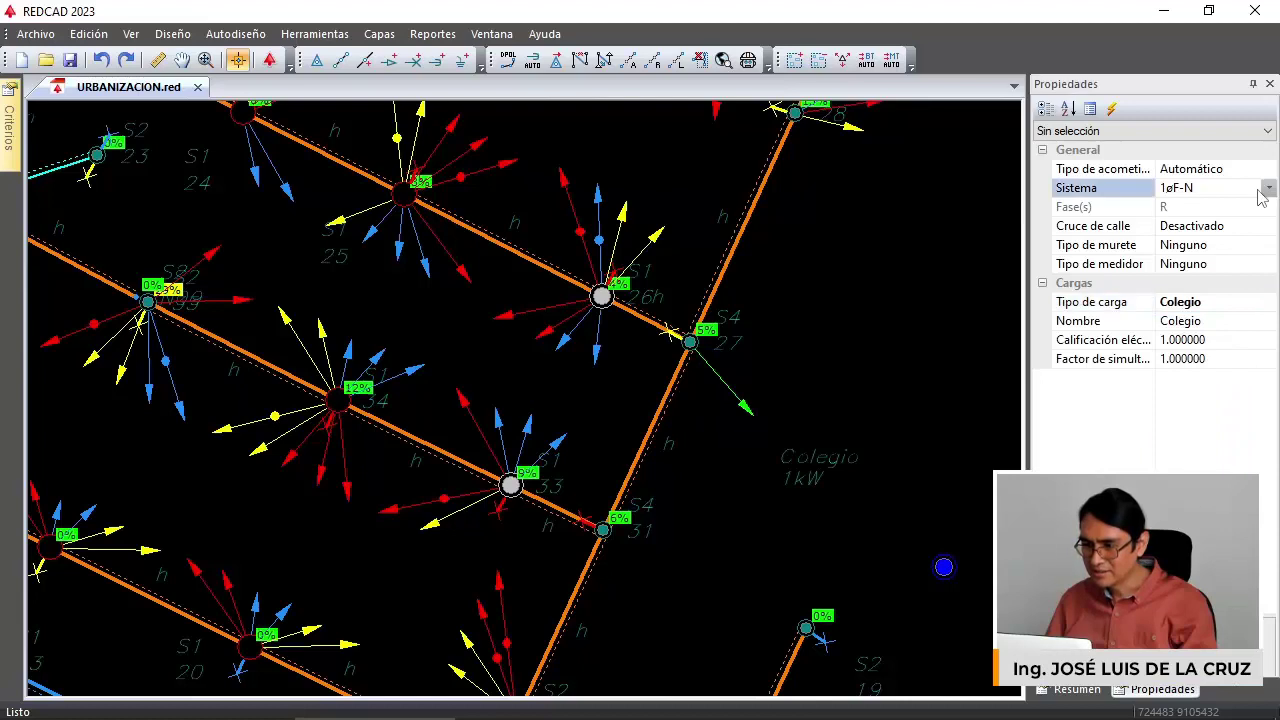
pyautogui.click(1268, 188)
pyautogui.click(1172, 238)
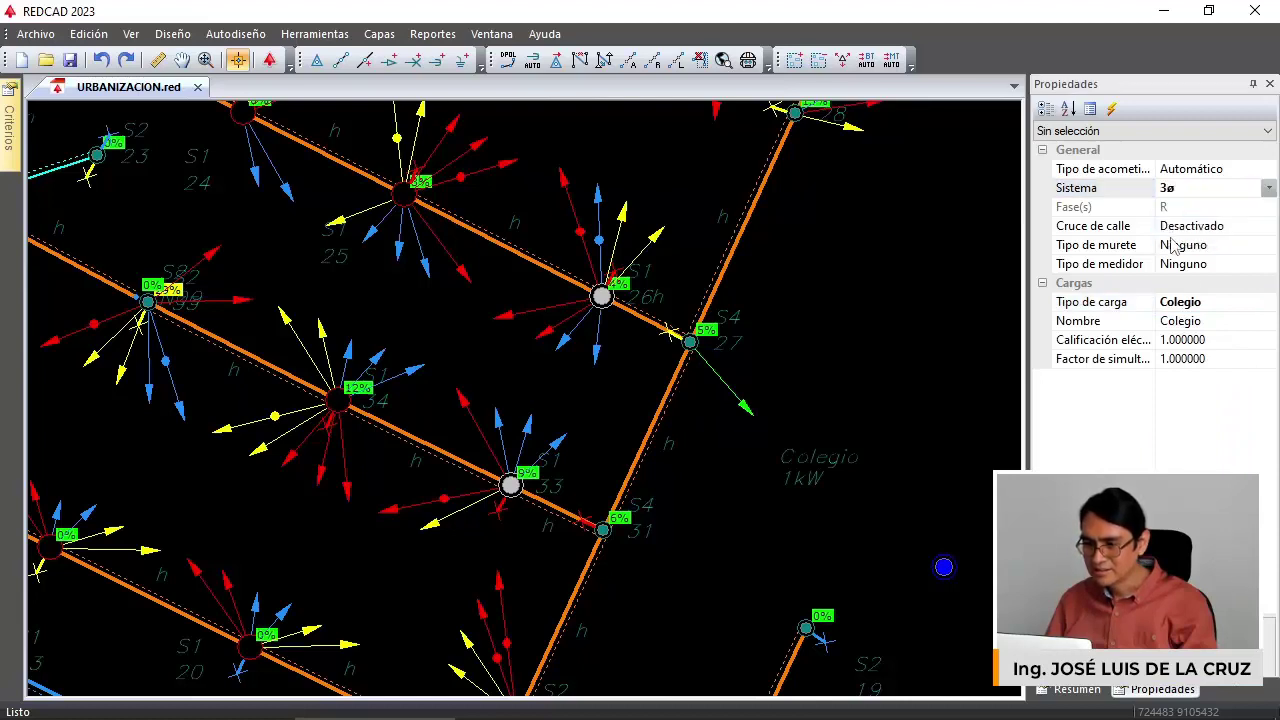
pyautogui.click(1212, 341)
pyautogui.write('3')
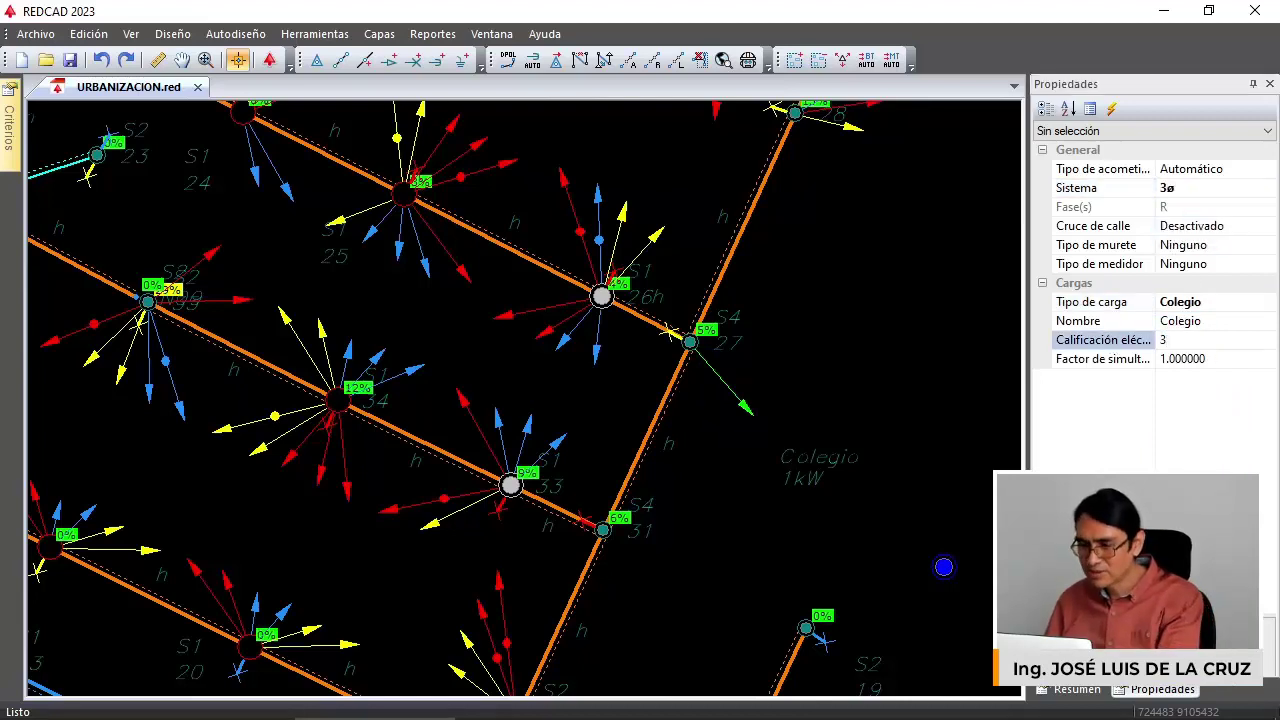
pyautogui.press('Return')
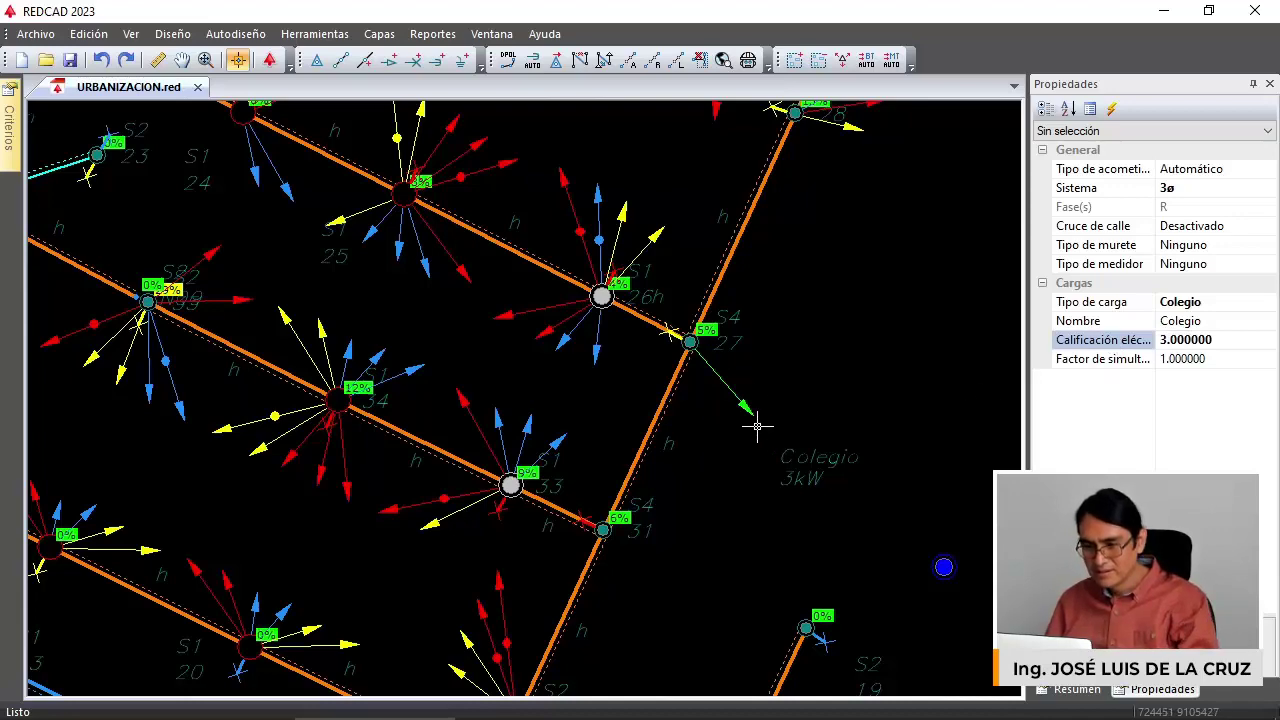
# Move the Colegio load label closer to the arrowhead of its service connection.
pyautogui.moveTo(798, 457); pyautogui.dragTo(800, 410)
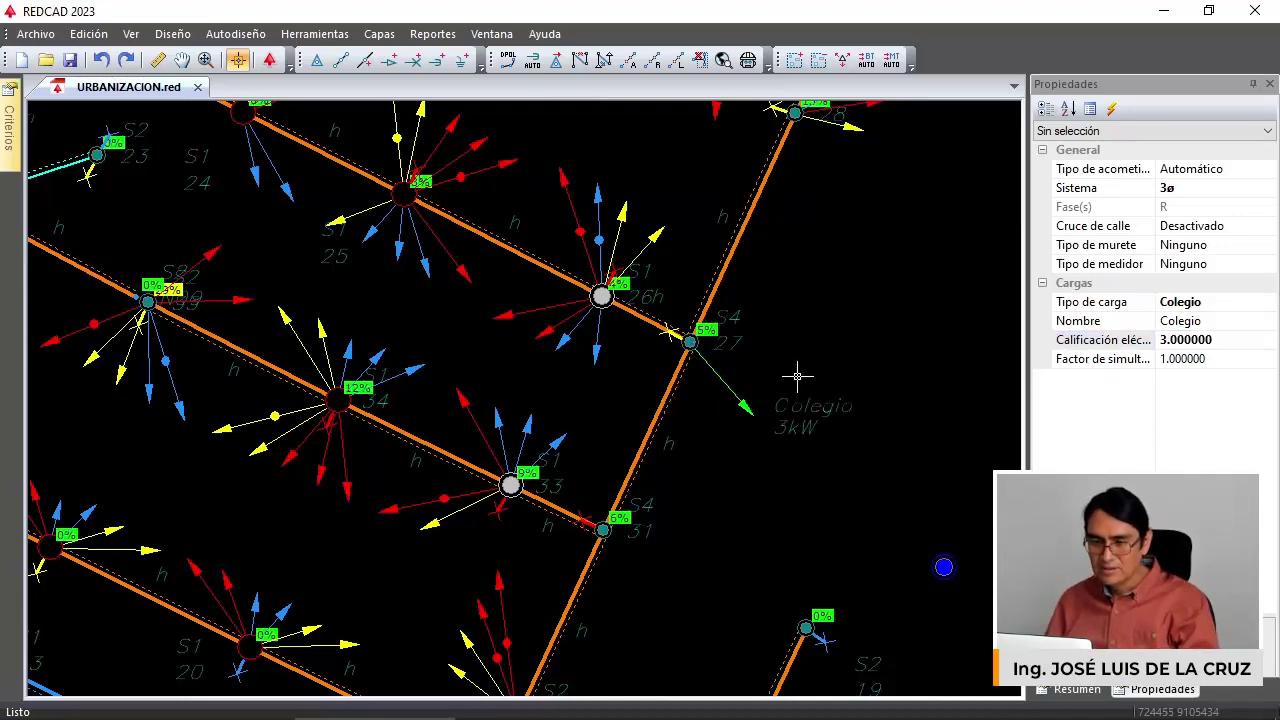
pyautogui.scroll(-3, 797, 371)
pyautogui.moveTo(705, 311); pyautogui.dragTo(722, 316, button='middle')
pyautogui.press('Escape')
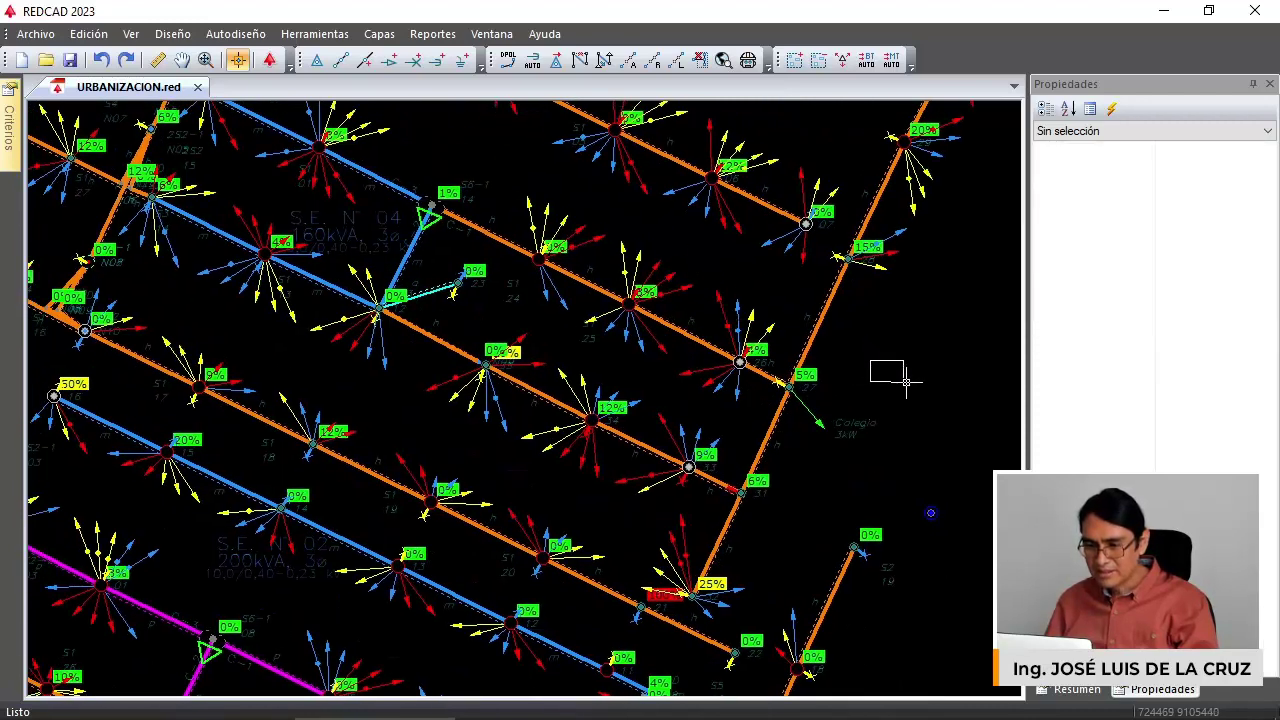
# Switch the Colegio service connection to the single-phase 1øF-N system and return it to 3ø.
pyautogui.click(804, 400)
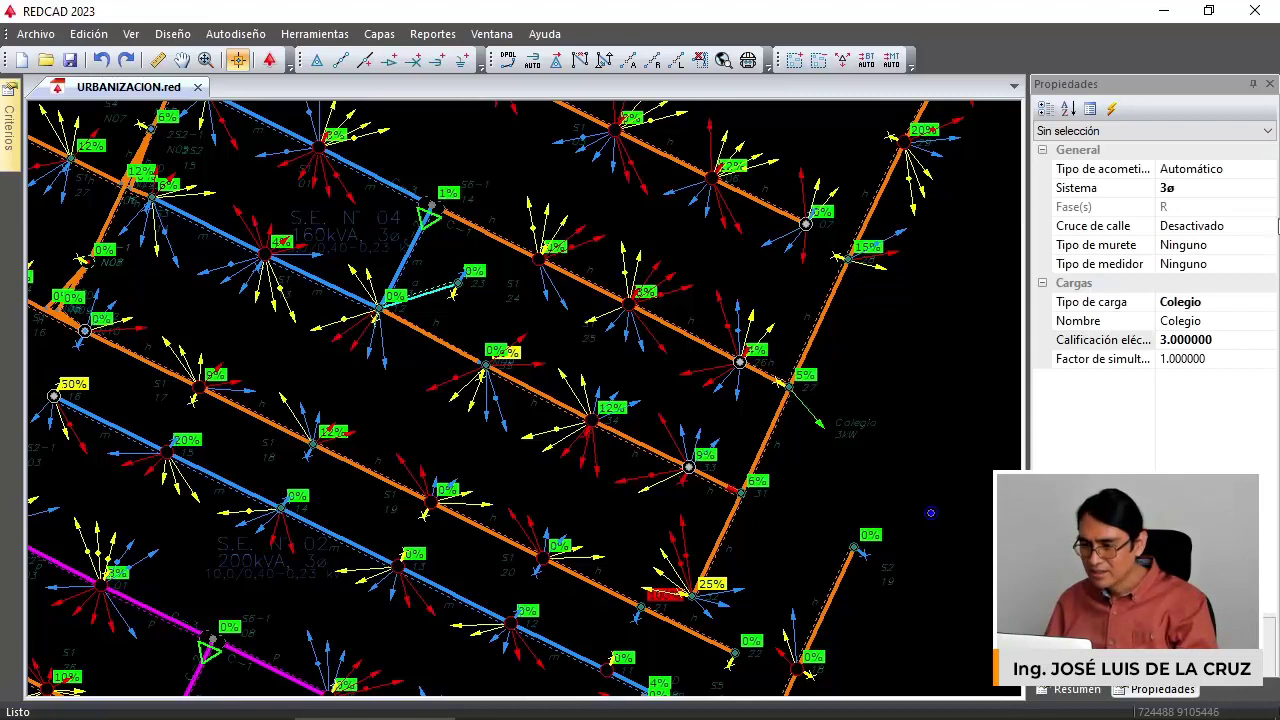
pyautogui.click(1272, 190)
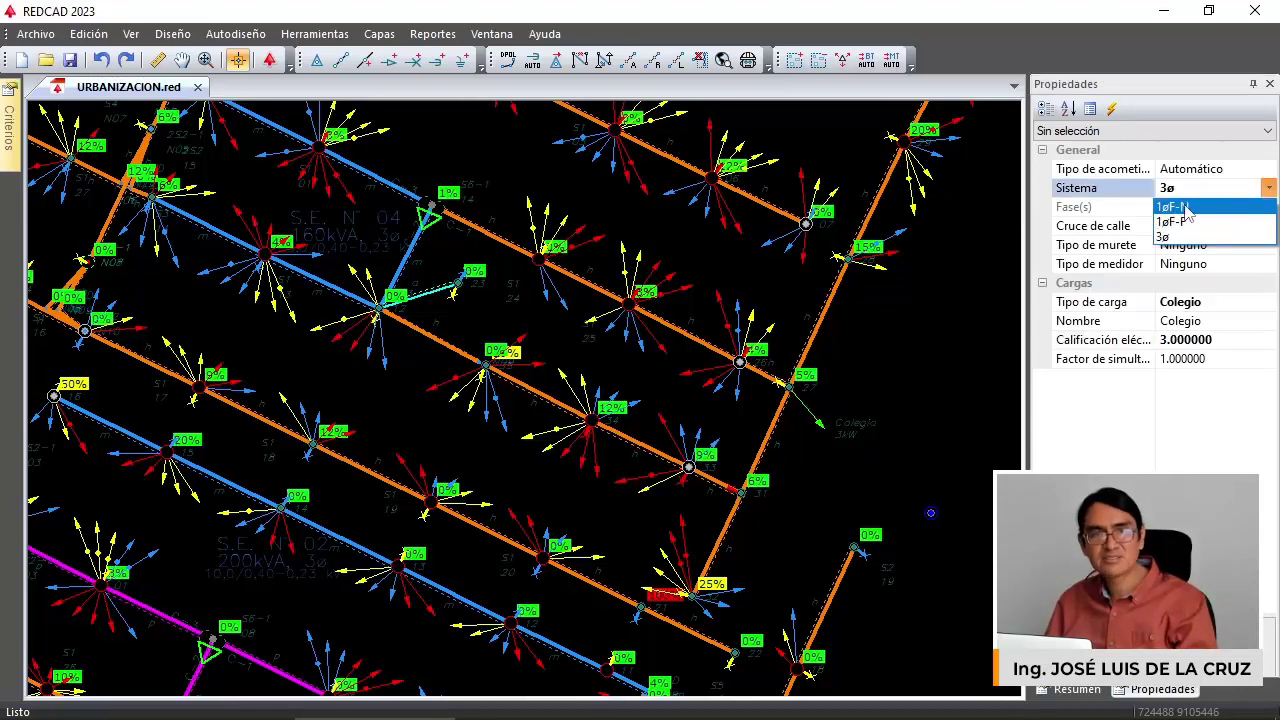
pyautogui.click(968, 318)
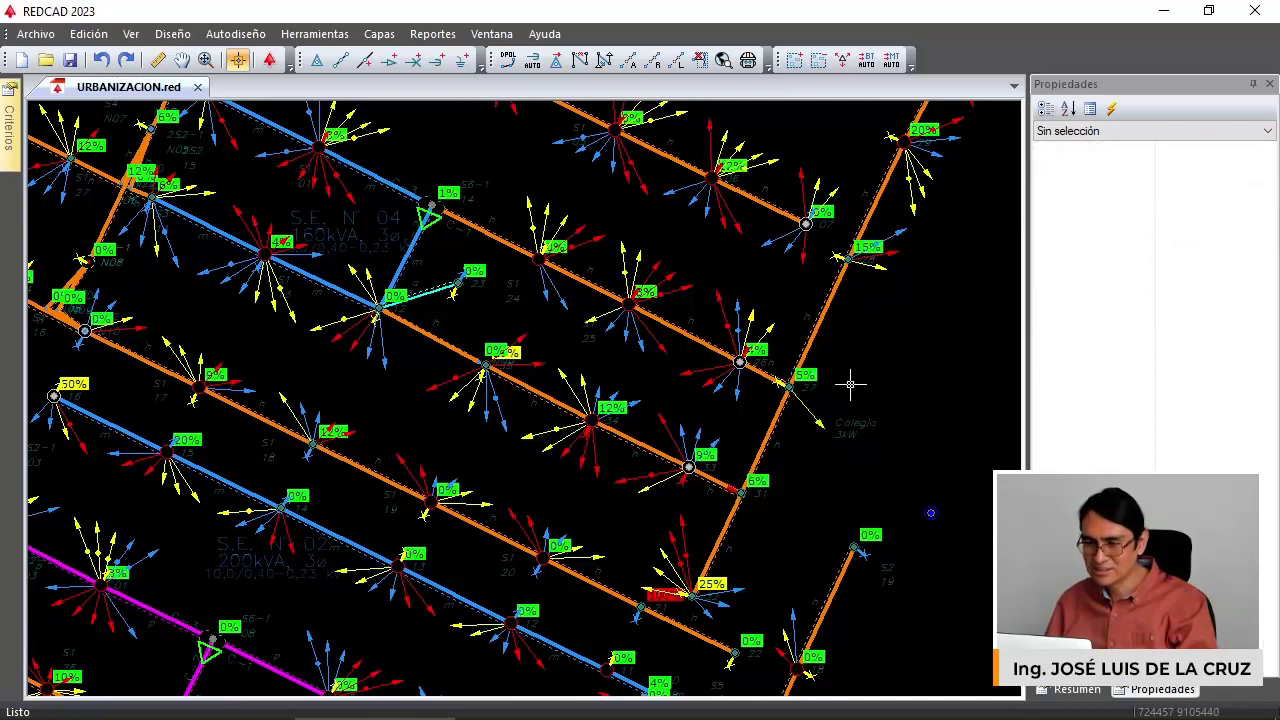
pyautogui.click(806, 414)
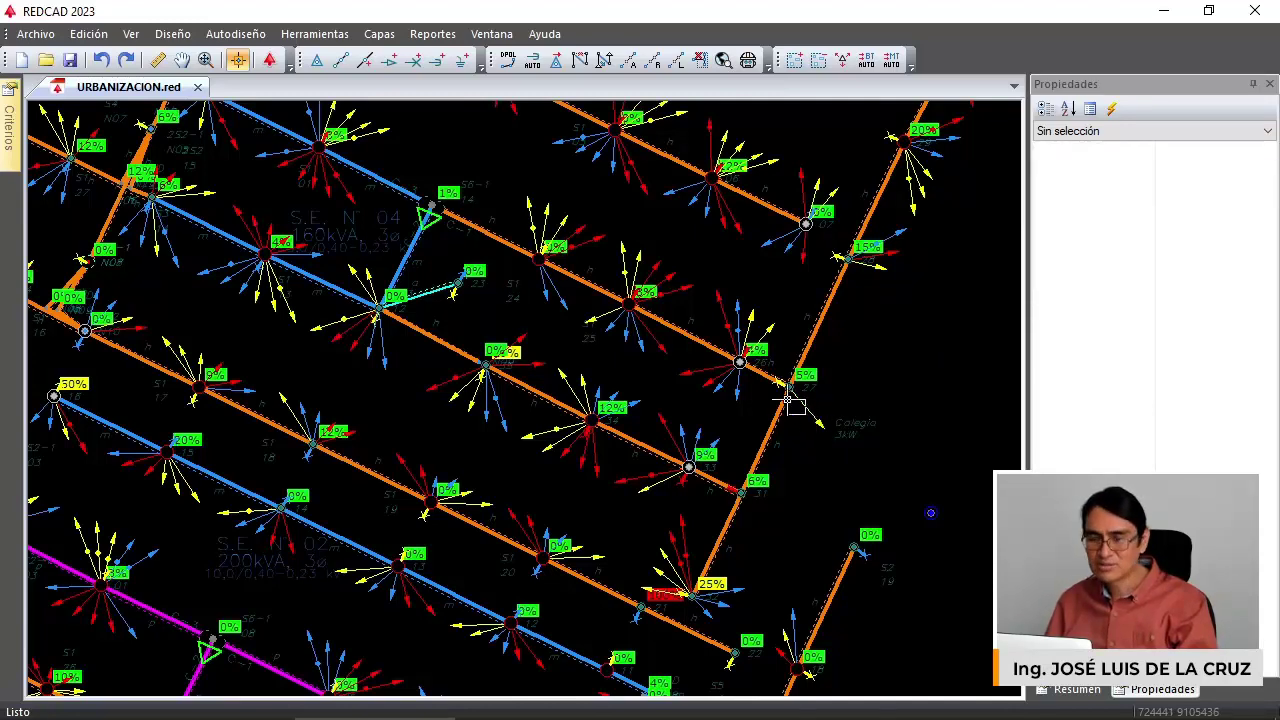
pyautogui.press('Escape')
pyautogui.click(823, 413)
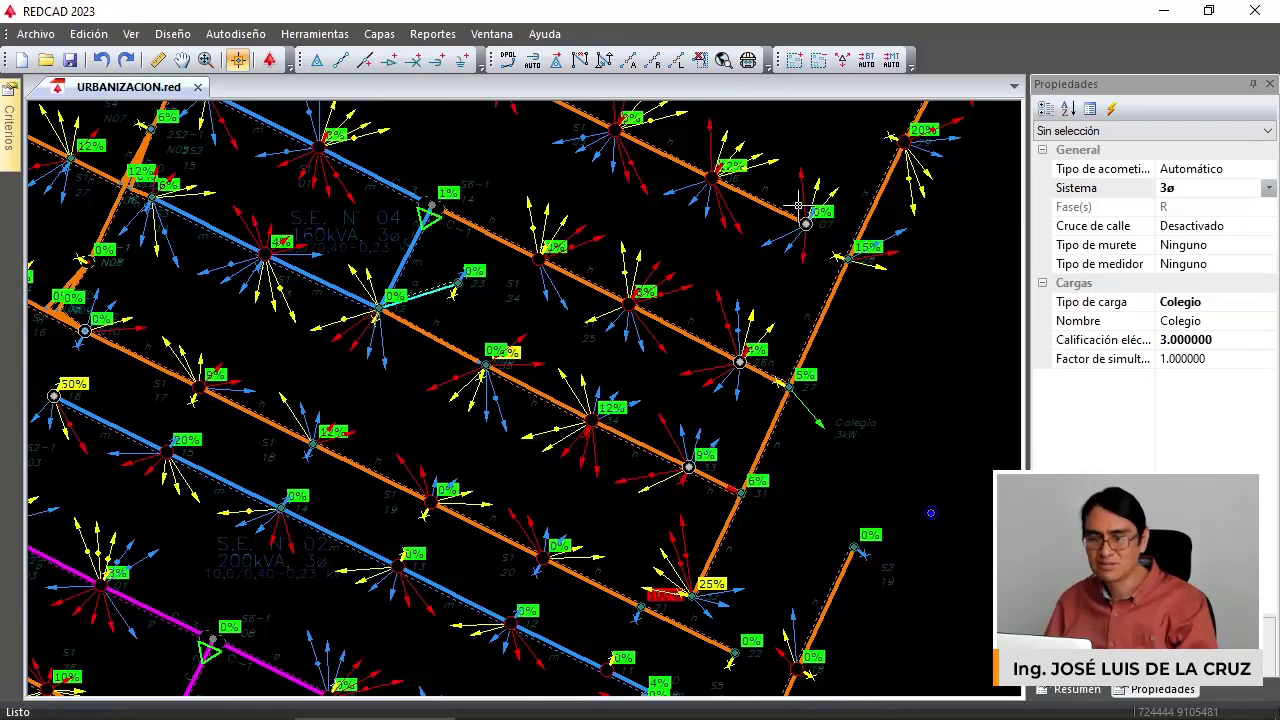
# Recalculate the load balance with the school load included by turning the Balance de cargas layer off and on again.
pyautogui.click(378, 34)
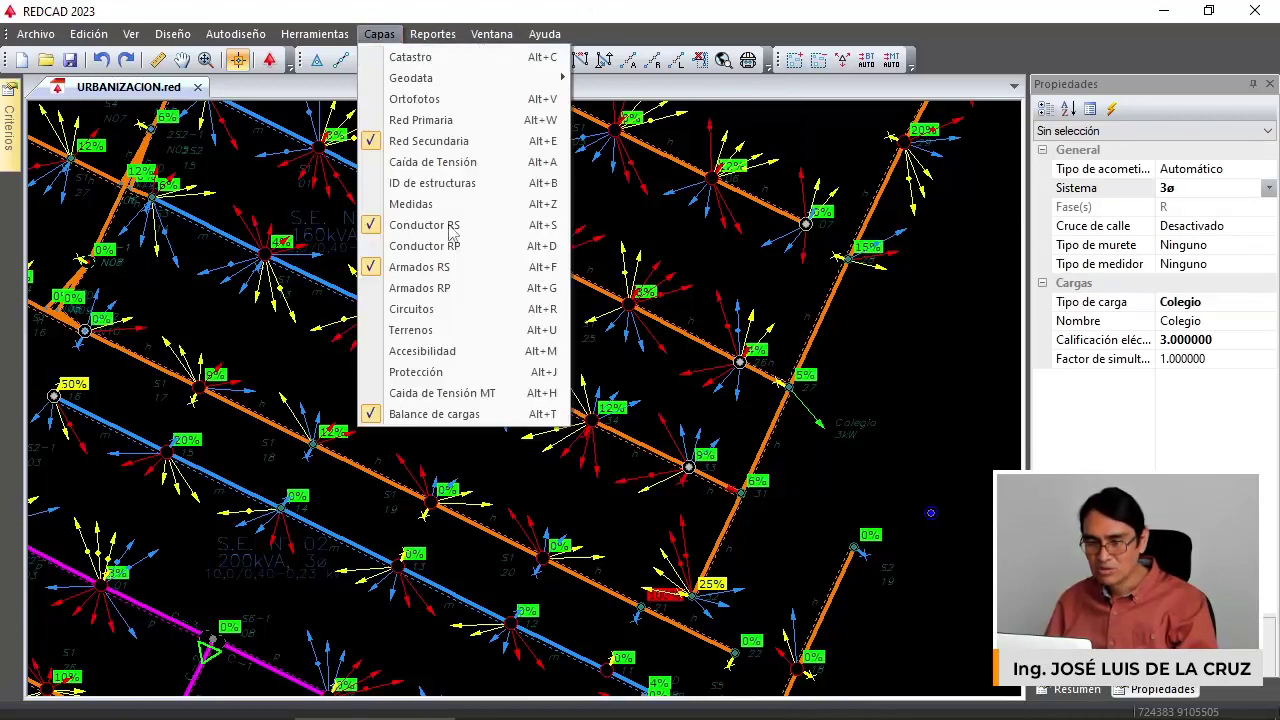
pyautogui.click(473, 414)
pyautogui.click(379, 34)
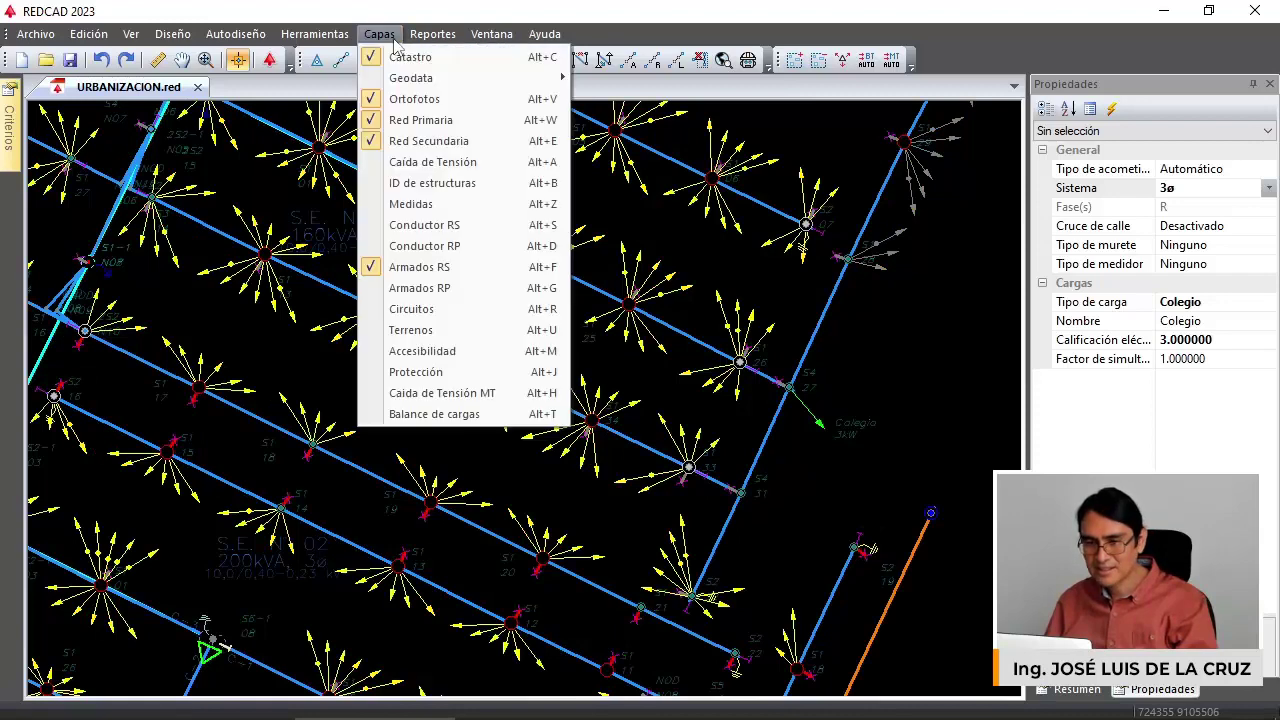
pyautogui.click(424, 412)
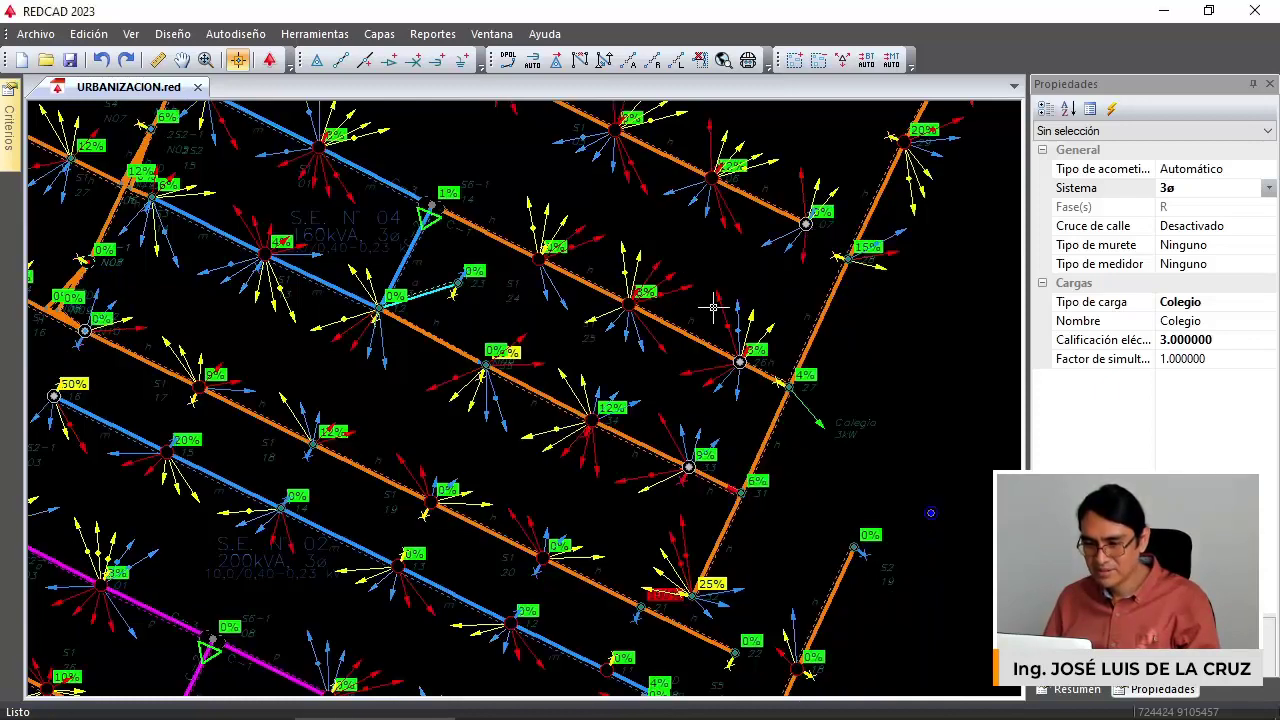
# Examine the Colegio connection's assigned phases and the balance percentages from node 27 to S.E. N° 04 and across the whole network.
pyautogui.scroll(3, 818, 403)
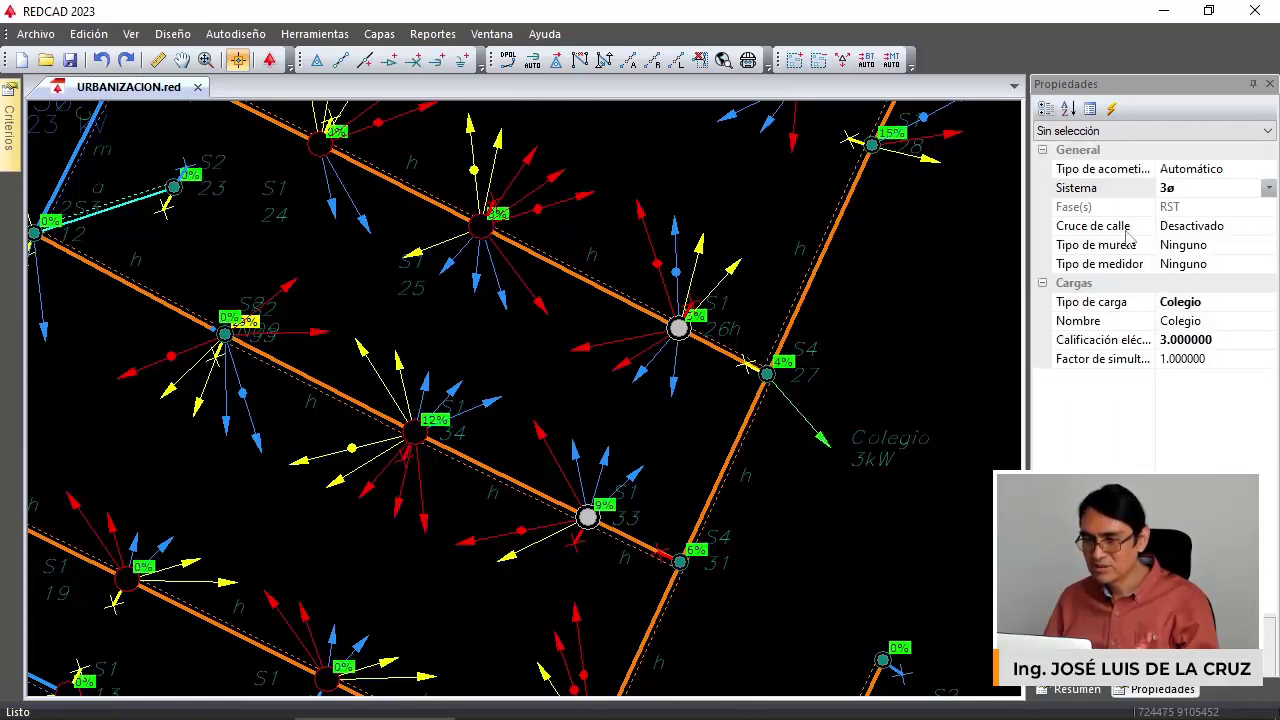
pyautogui.scroll(-4, 713, 360)
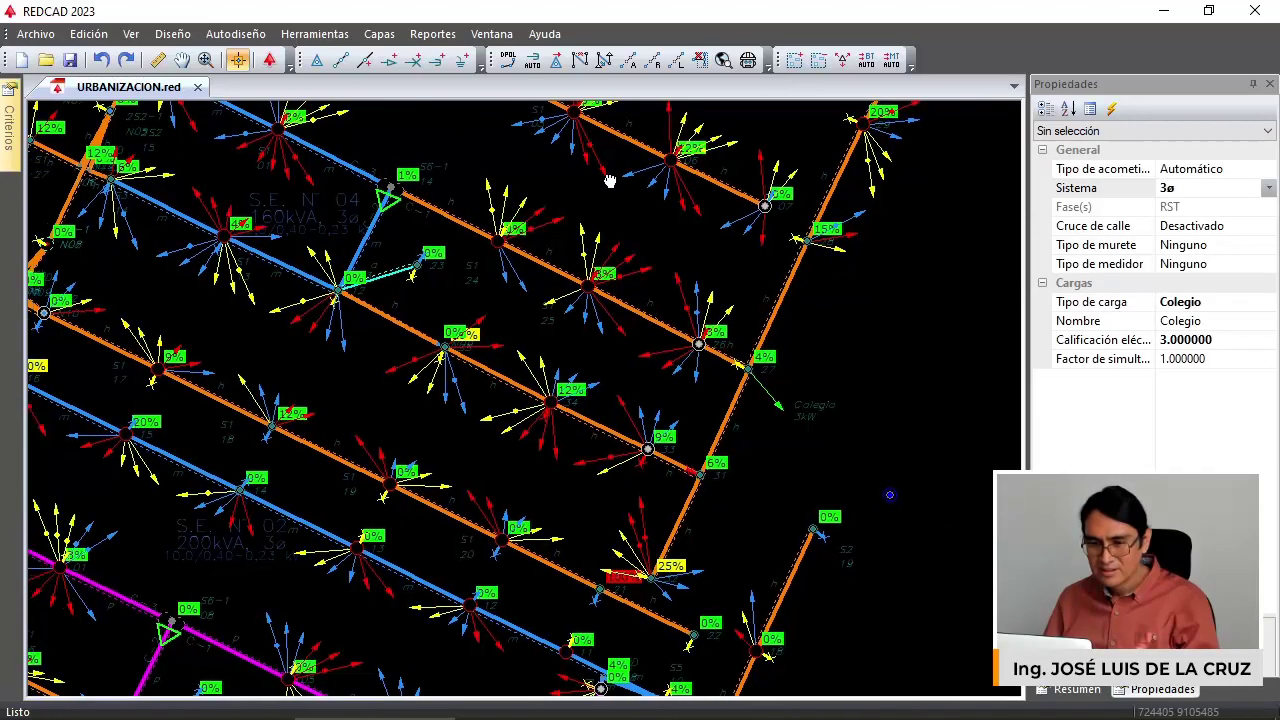
pyautogui.scroll(2, 505, 222)
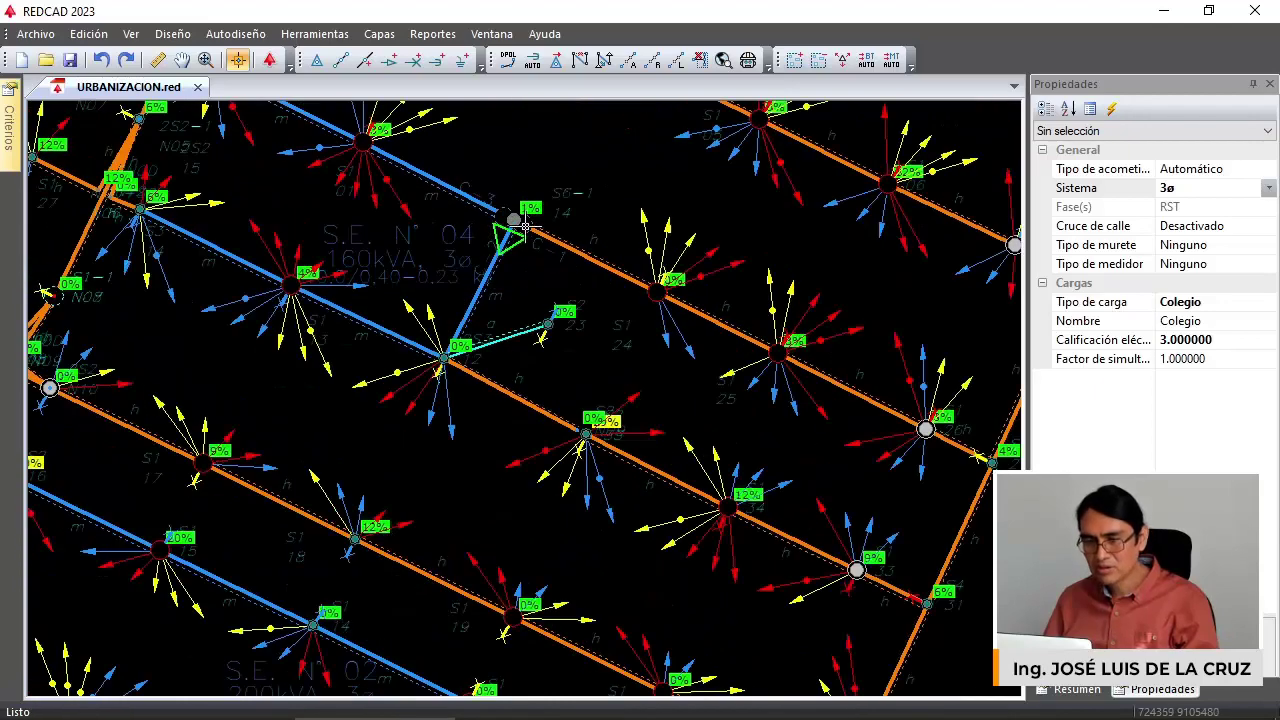
pyautogui.scroll(-1, 683, 320)
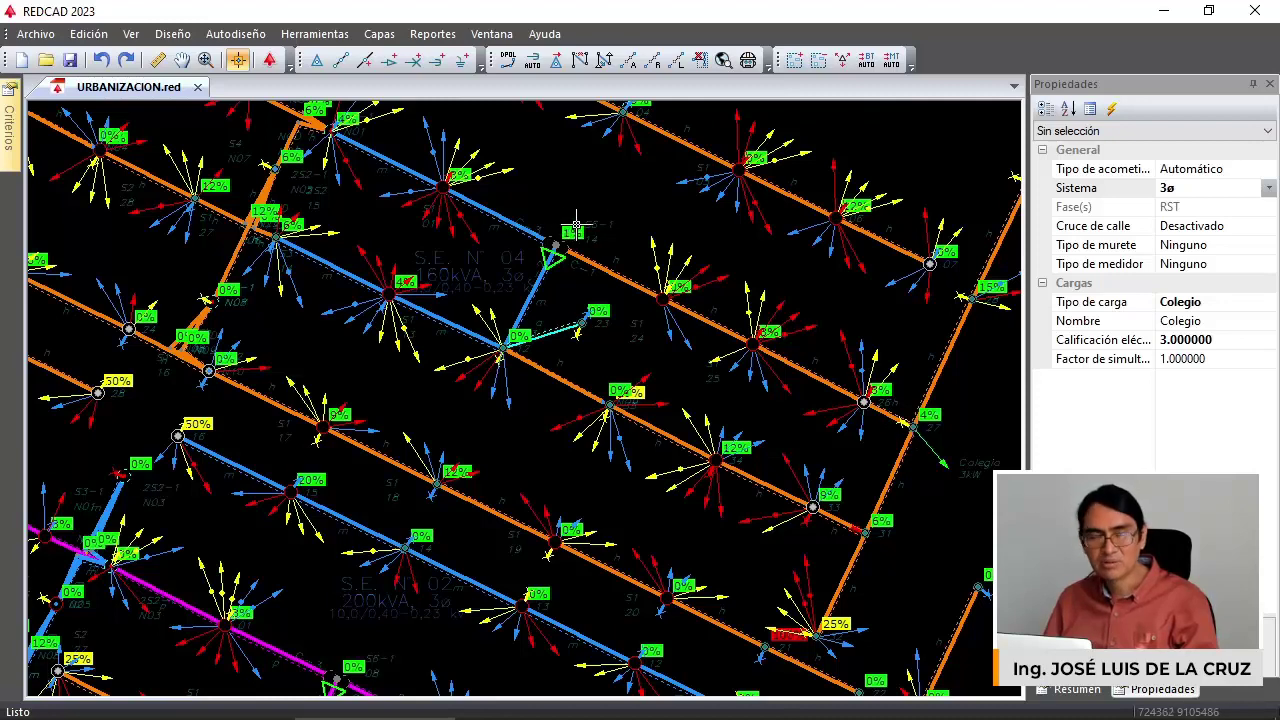
pyautogui.scroll(-2, 536, 262)
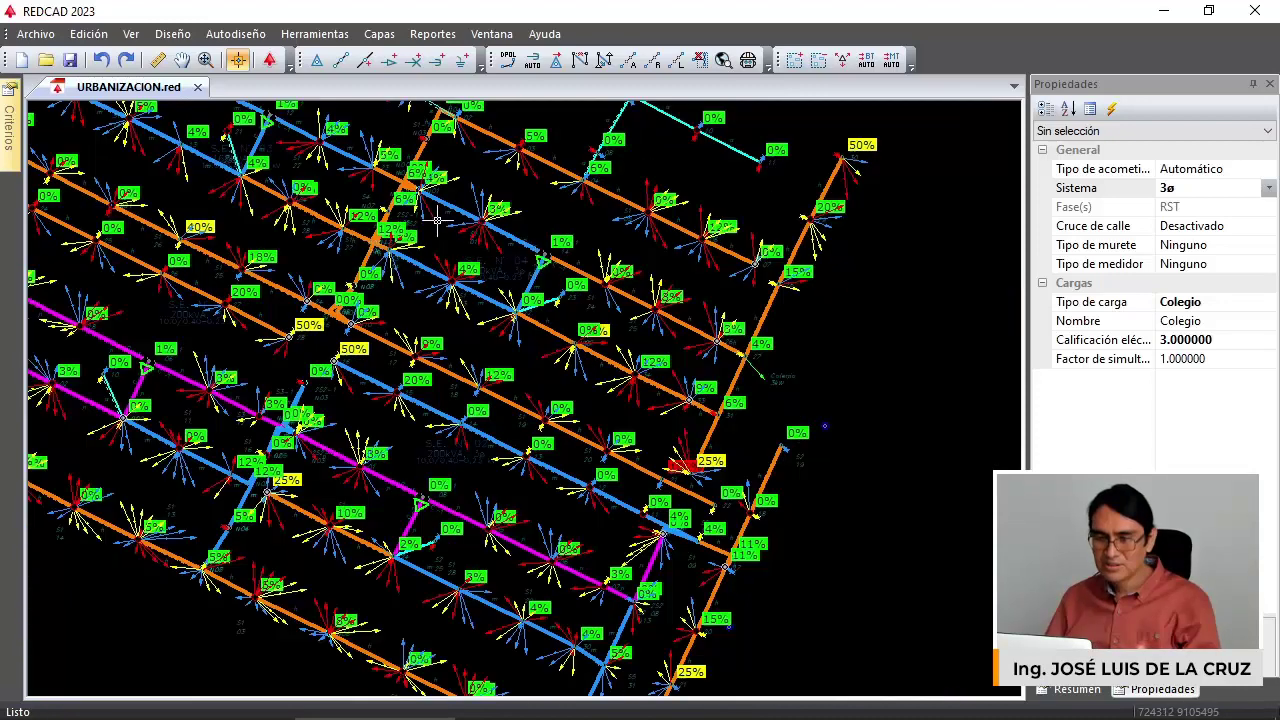
pyautogui.scroll(1, 625, 288)
pyautogui.scroll(-1, 625, 288)
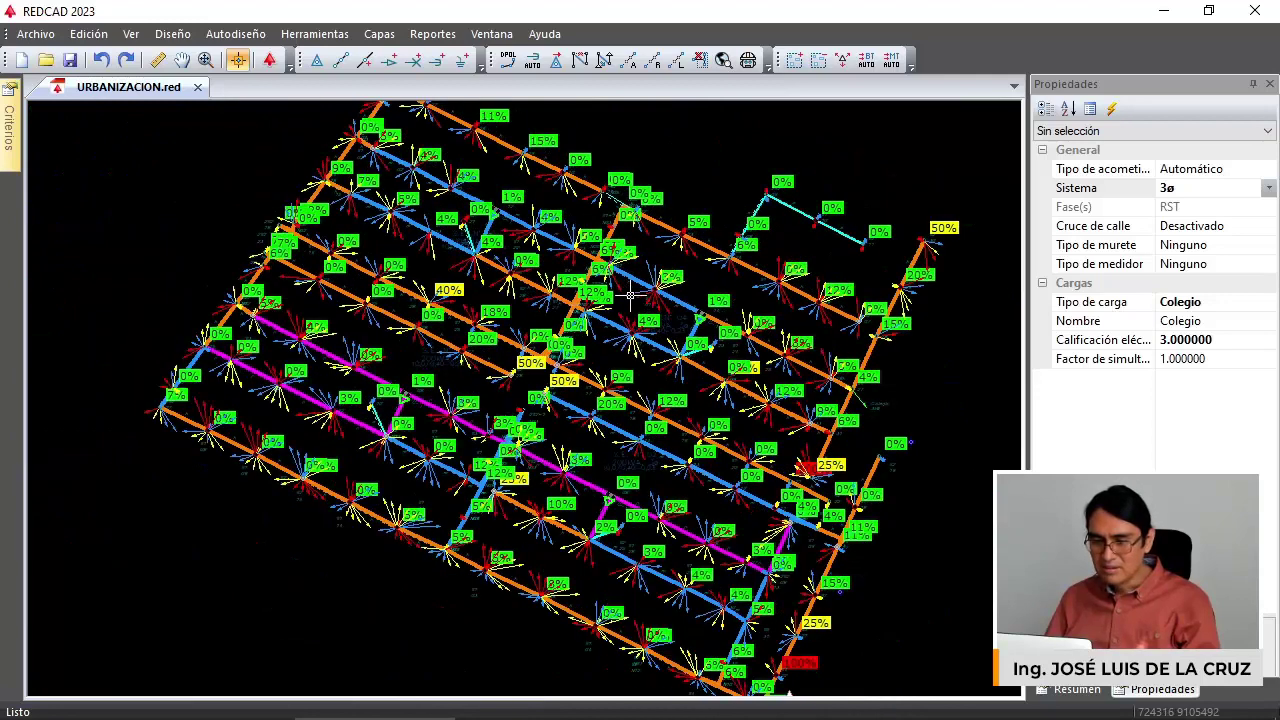
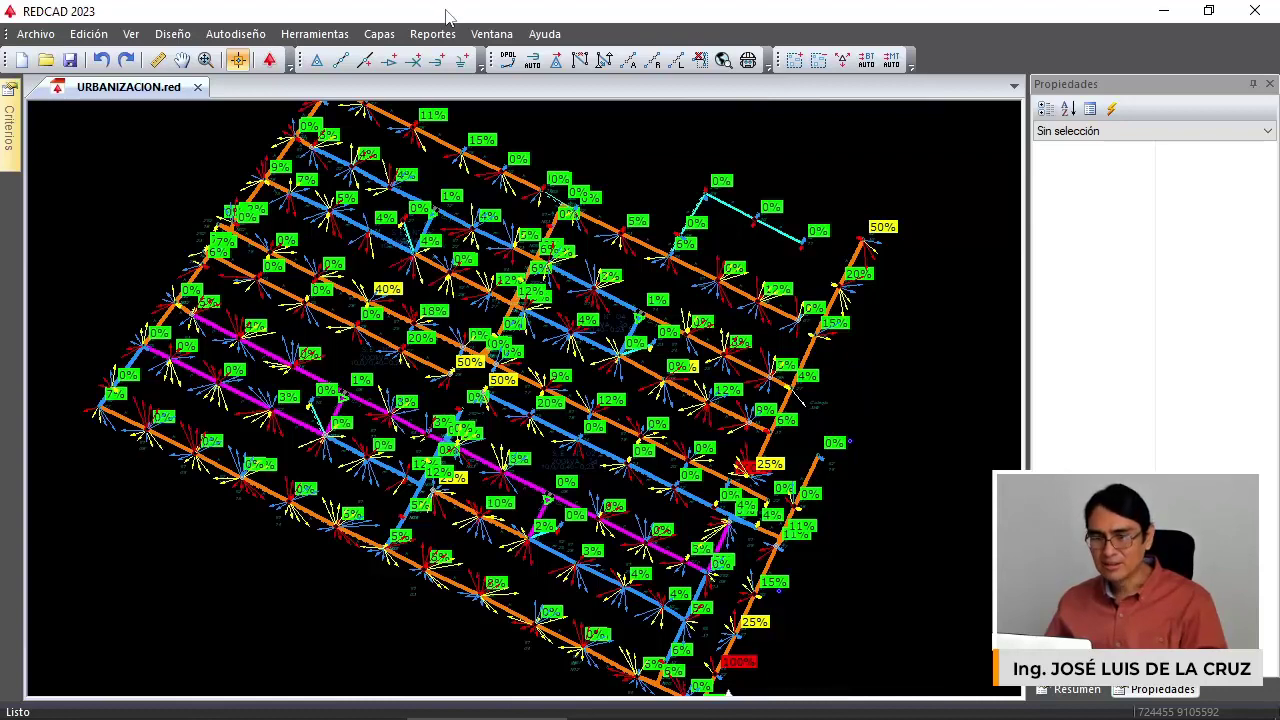
# Export the secondary network plan as PlanoRedSecundaria.dxf over the existing file and open it in AutoCAD.
pyautogui.click(428, 34)
pyautogui.moveTo(481, 64)
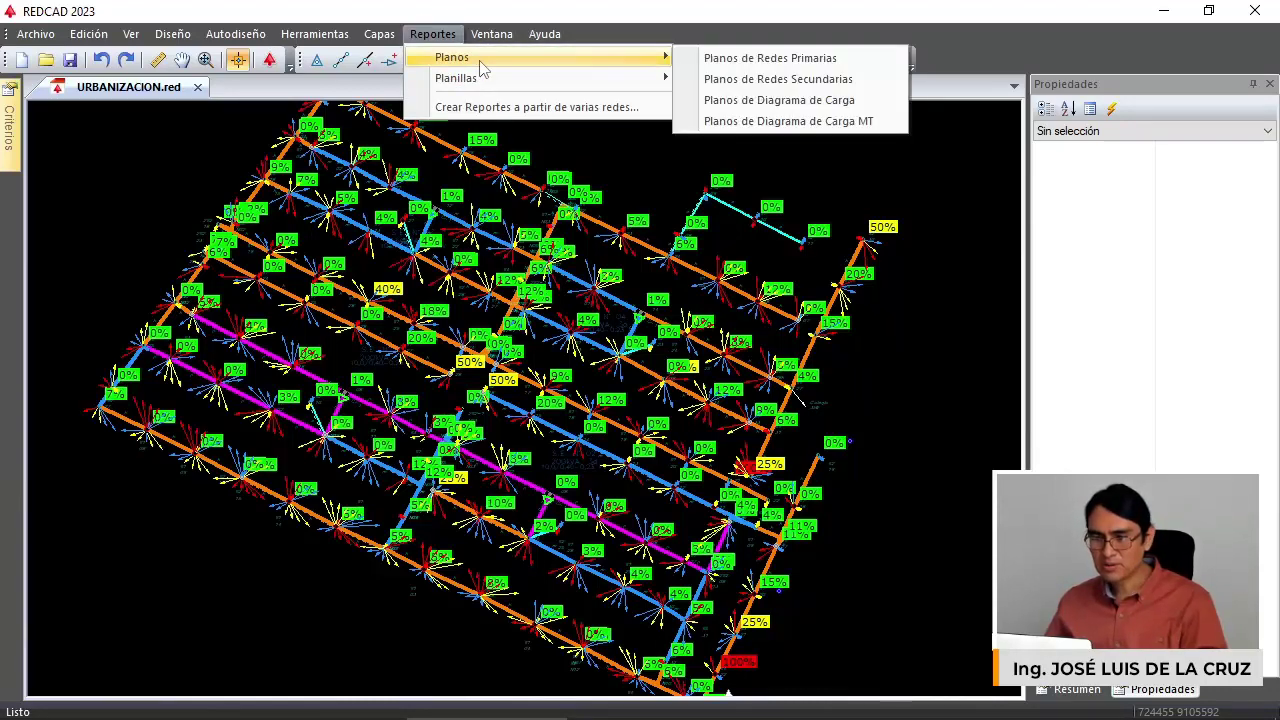
pyautogui.click(765, 80)
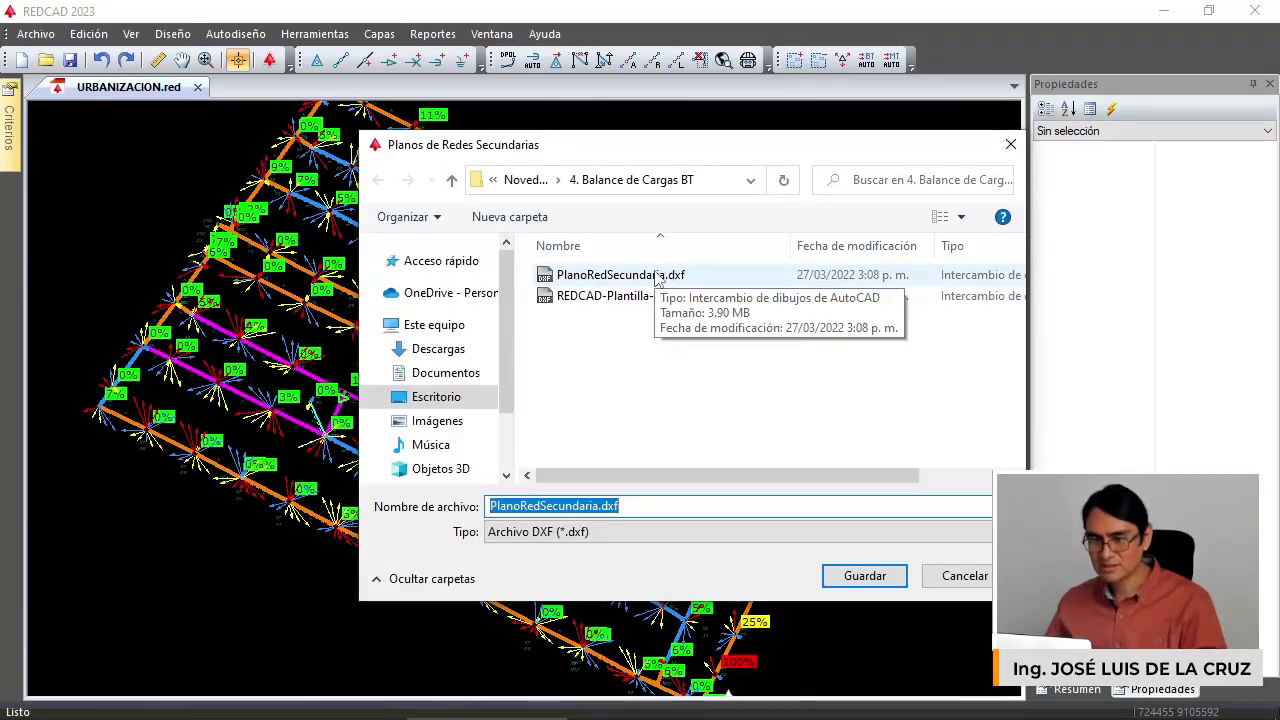
pyautogui.doubleClick(658, 276)
pyautogui.click(682, 372)
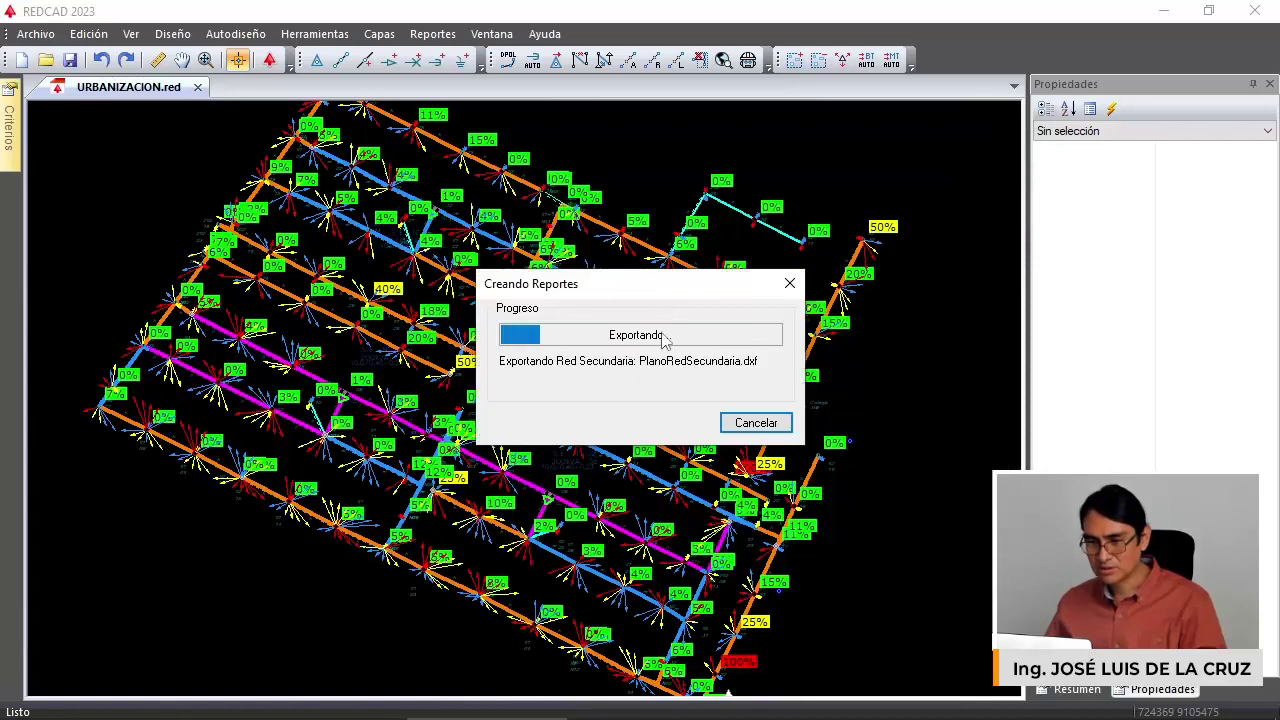
pyautogui.click(750, 423)
pyautogui.click(754, 421)
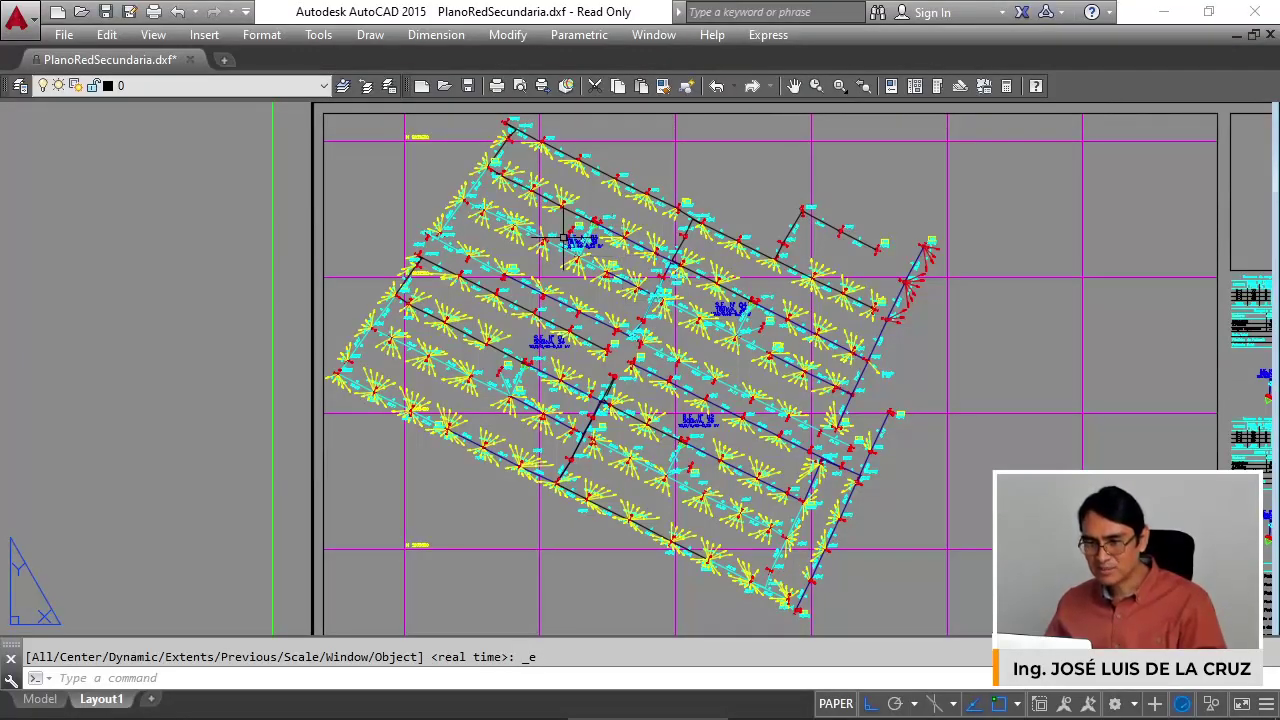
# Inspect the R, S and T phase letters on the service connections at node 24 of circuit C-1 in the exported plan.
pyautogui.moveTo(563, 238); pyautogui.dragTo(584, 248, button='middle')
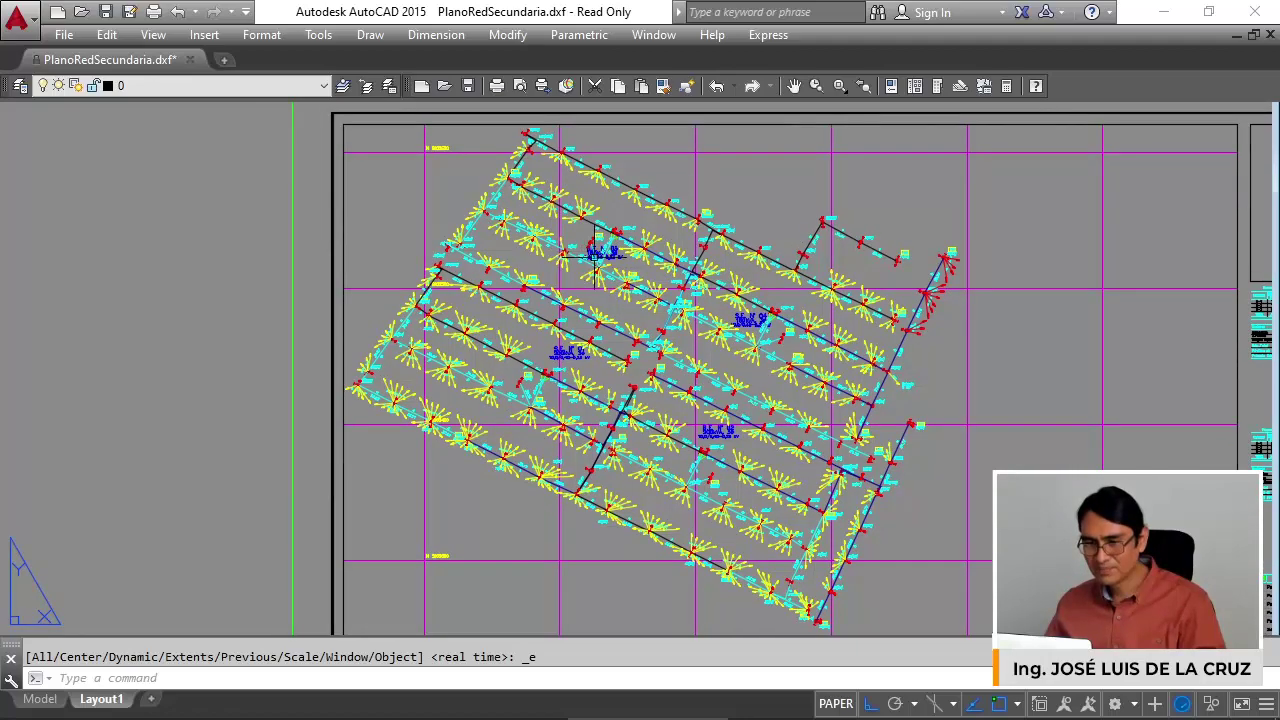
pyautogui.scroll(6, 583, 248)
pyautogui.moveTo(866, 323); pyautogui.dragTo(618, 232, button='middle')
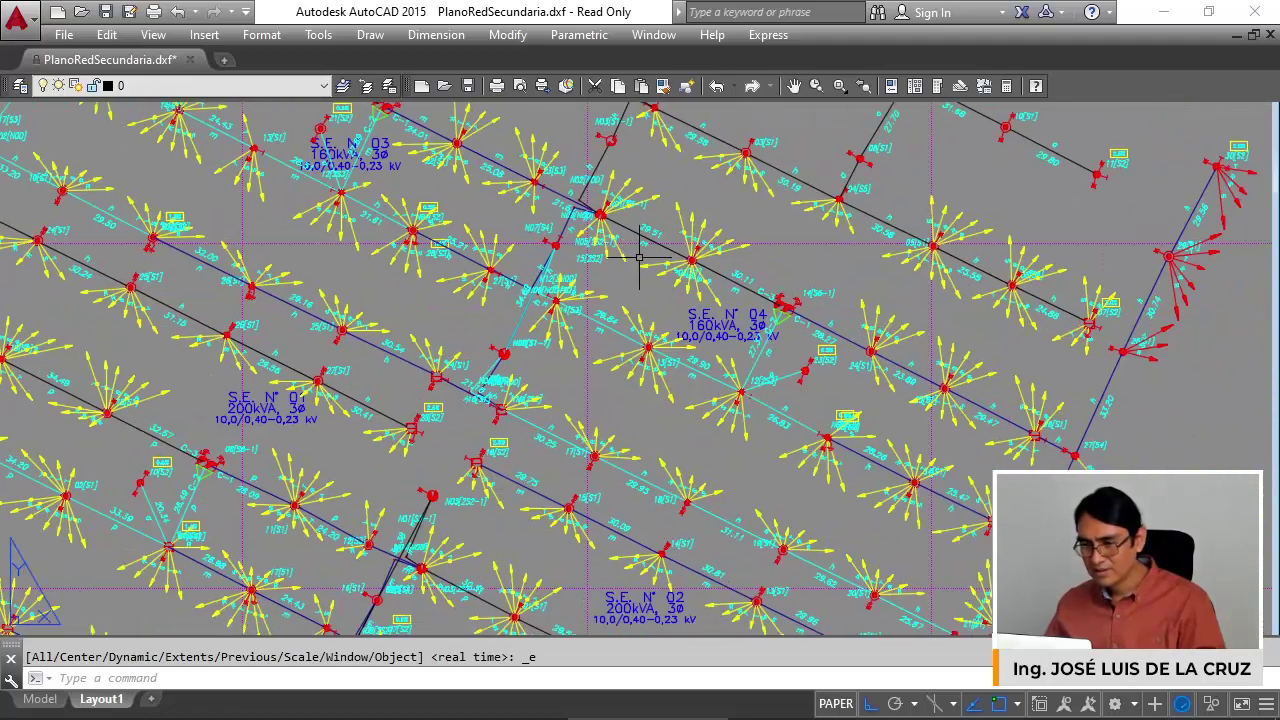
pyautogui.scroll(4, 827, 348)
pyautogui.moveTo(888, 318); pyautogui.dragTo(661, 257, button='middle')
pyautogui.scroll(4, 766, 245)
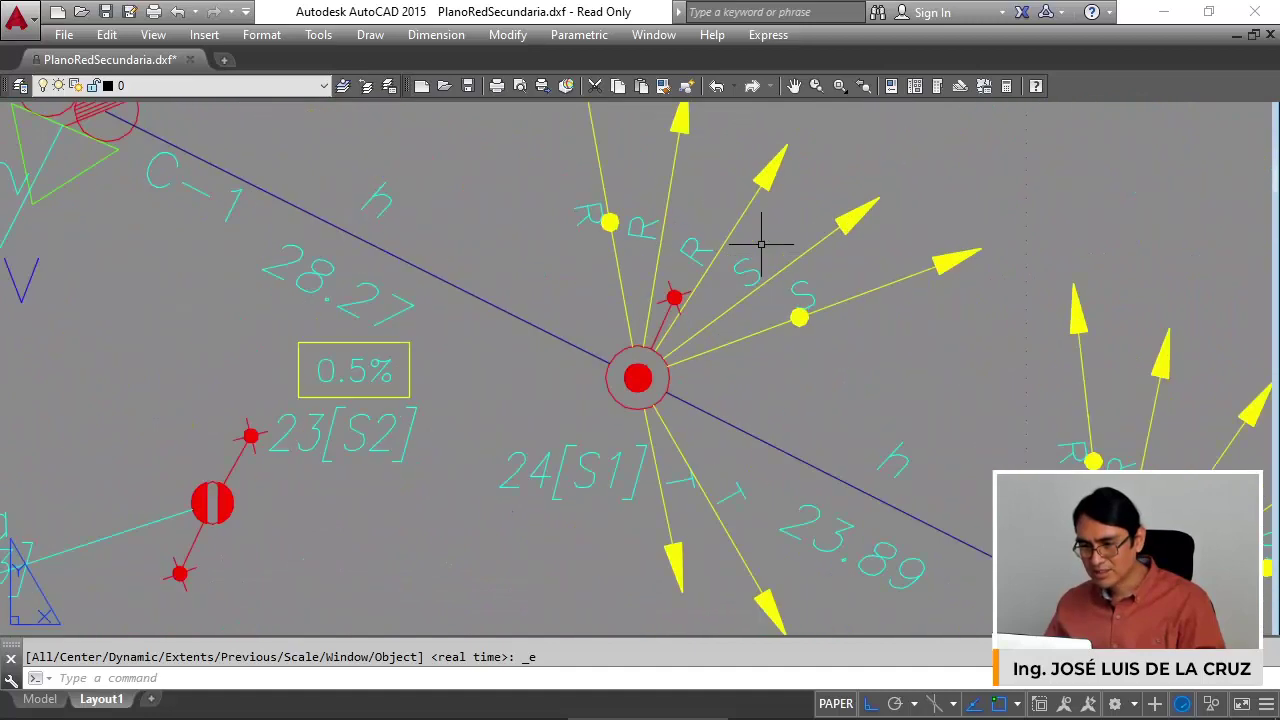
pyautogui.moveTo(608, 200); pyautogui.dragTo(630, 268, button='middle')
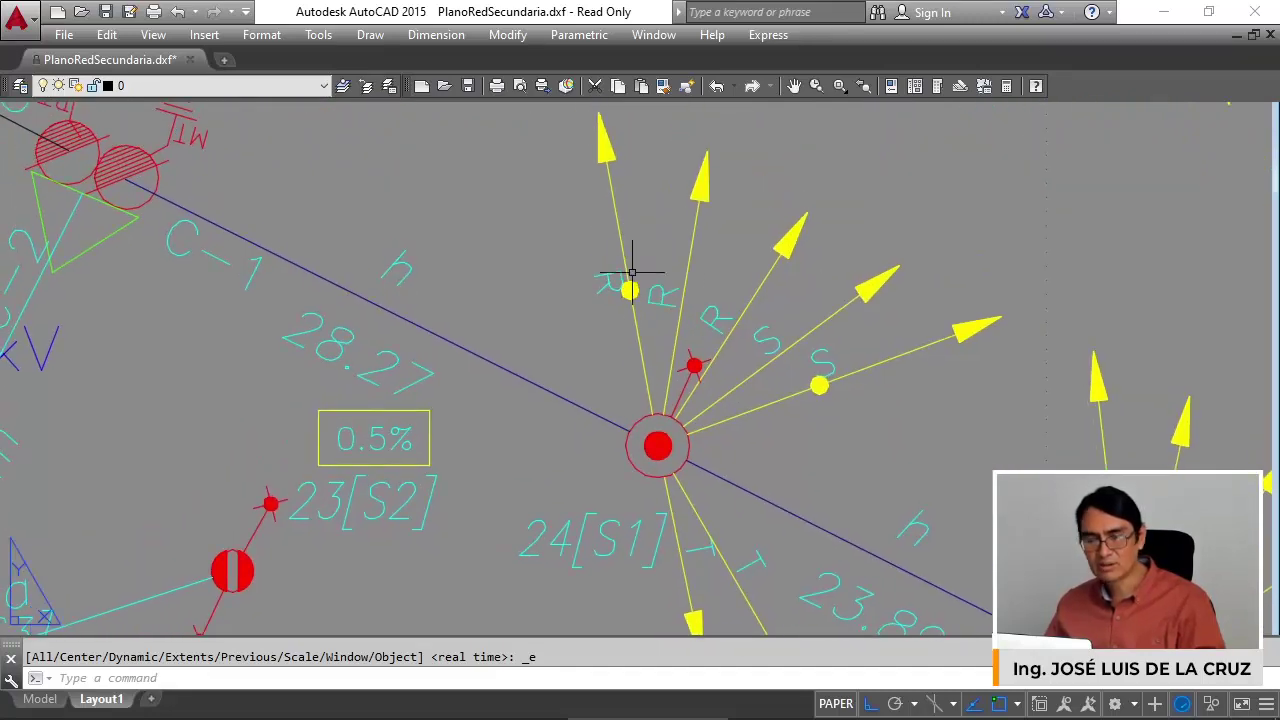
pyautogui.moveTo(760, 344); pyautogui.dragTo(711, 271, button='middle')
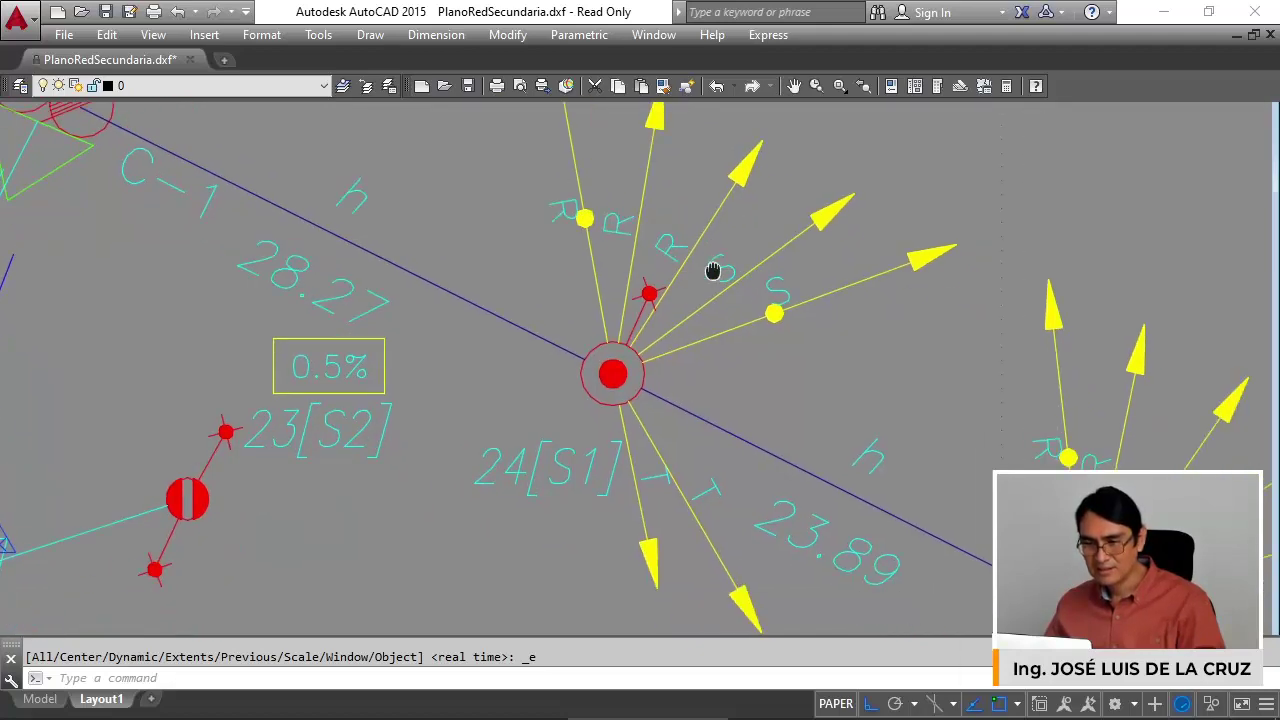
# Check the phase letters on the service connections around S.E. N° 04, at the first circuit C-3 node and at node 13.
pyautogui.scroll(-4, 768, 273)
pyautogui.moveTo(506, 242); pyautogui.dragTo(708, 416, button='middle')
pyautogui.scroll(2, 390, 258)
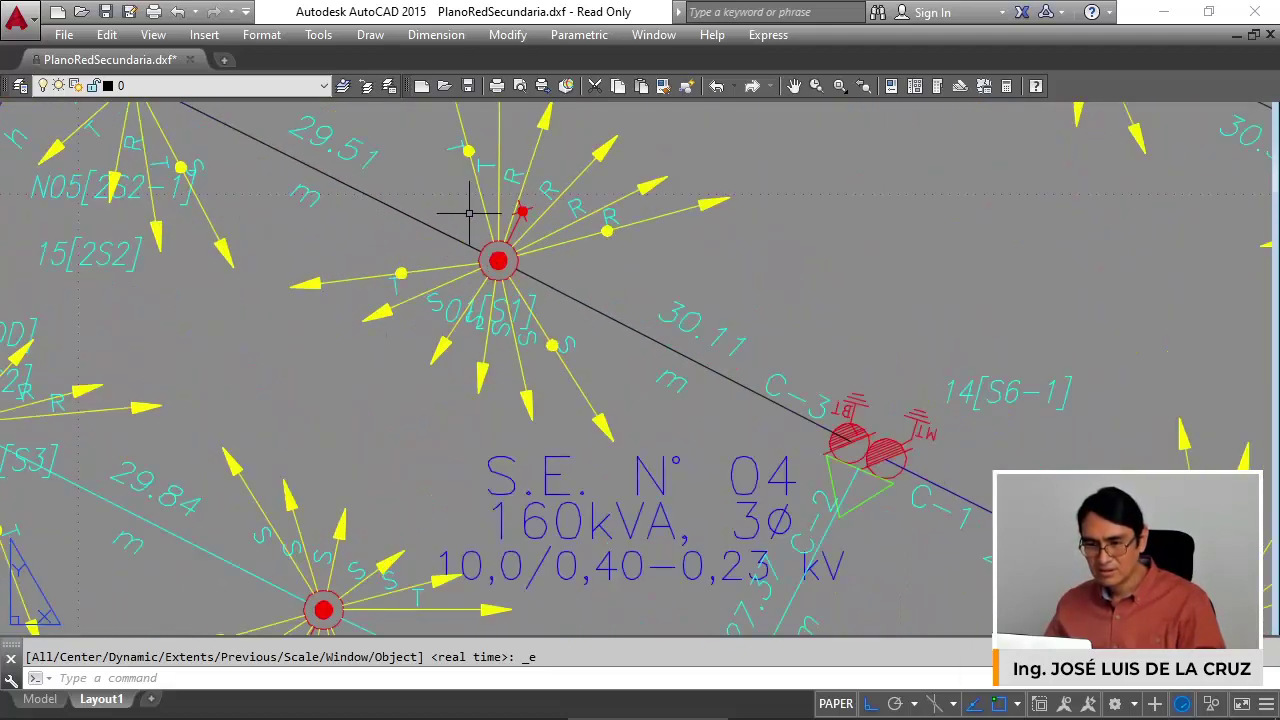
pyautogui.moveTo(519, 195); pyautogui.dragTo(568, 263, button='middle')
pyautogui.scroll(-4, 530, 230)
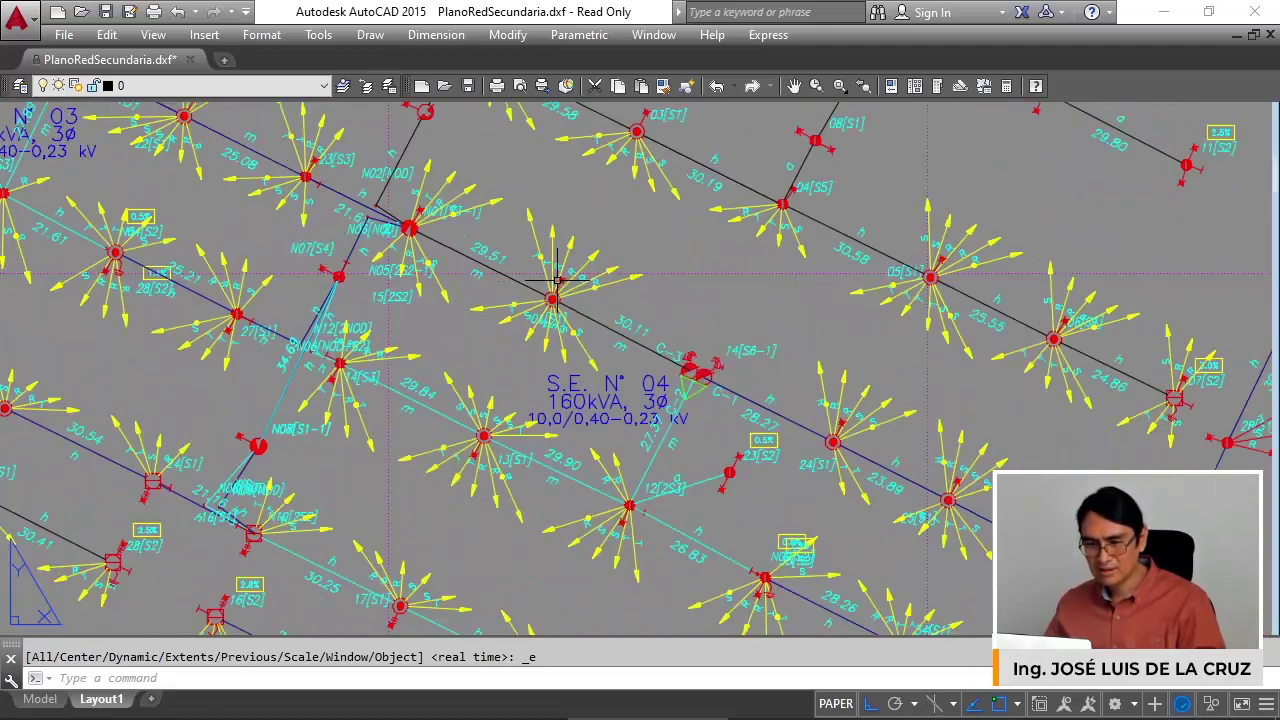
pyautogui.scroll(2, 437, 400)
pyautogui.scroll(4, 457, 380)
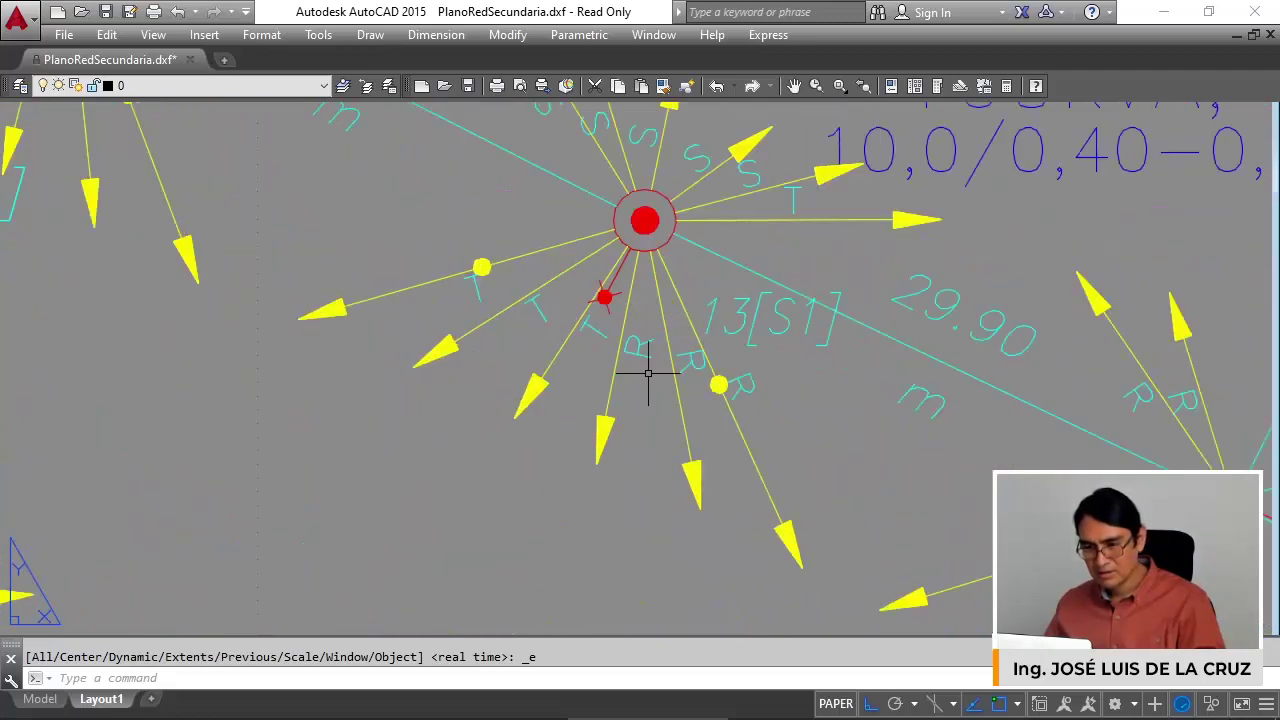
pyautogui.scroll(-5, 630, 345)
pyautogui.scroll(6, 605, 295)
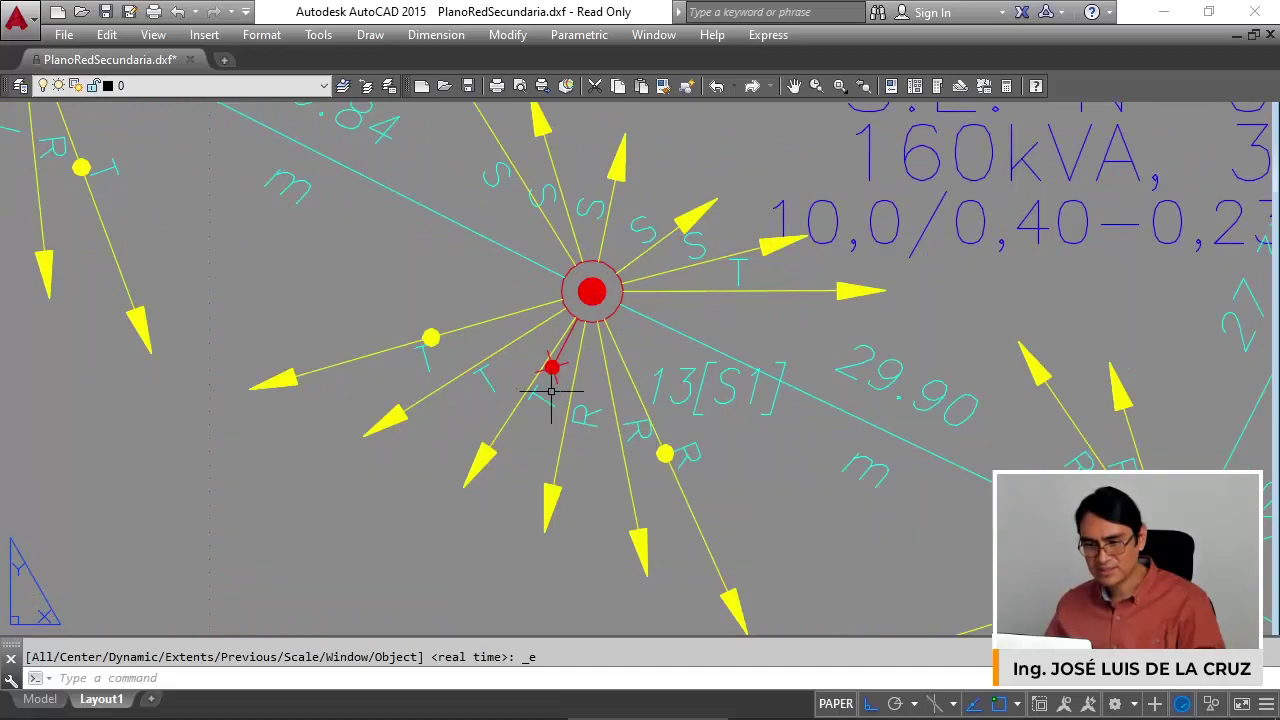
pyautogui.scroll(-4, 561, 299)
pyautogui.scroll(1, 423, 261)
pyautogui.moveTo(423, 261); pyautogui.dragTo(422, 262, button='middle')
pyautogui.scroll(-5, 594, 294)
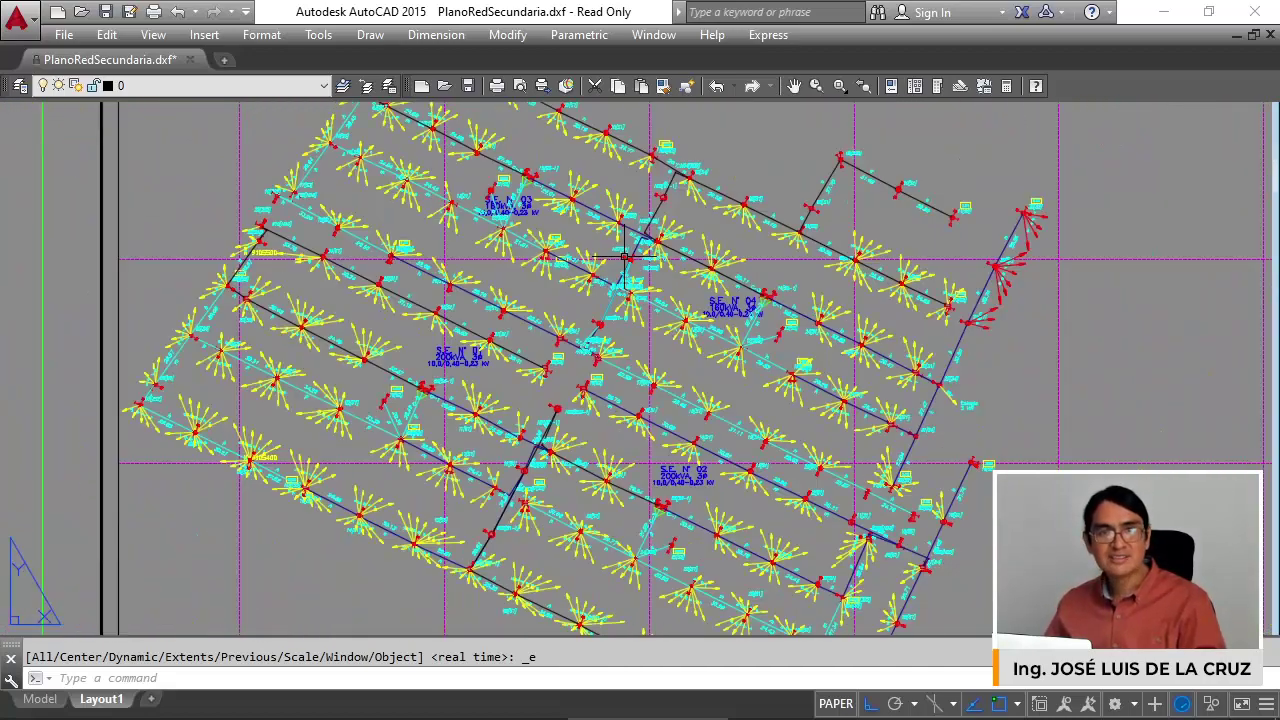
# Inspect the phase letters on the service connections at nodes 03 and 04 in the exported plan.
pyautogui.scroll(4, 794, 209)
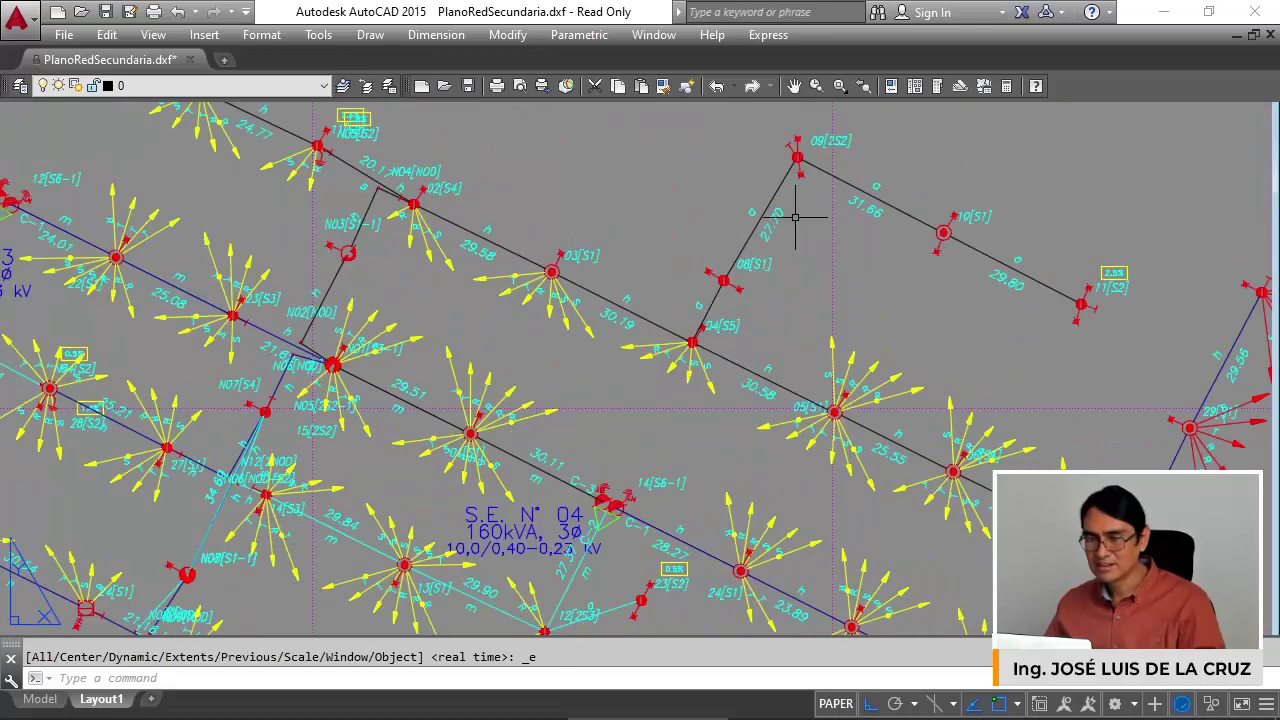
pyautogui.scroll(3, 689, 300)
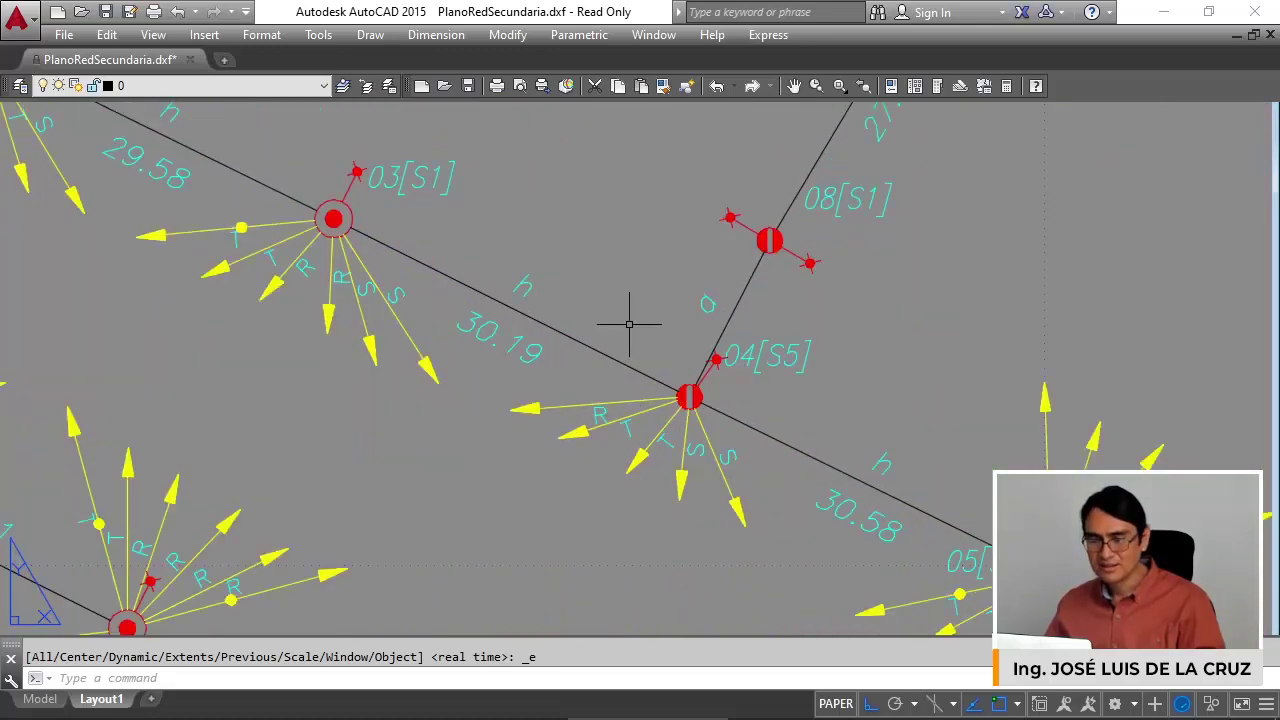
pyautogui.scroll(-4, 629, 268)
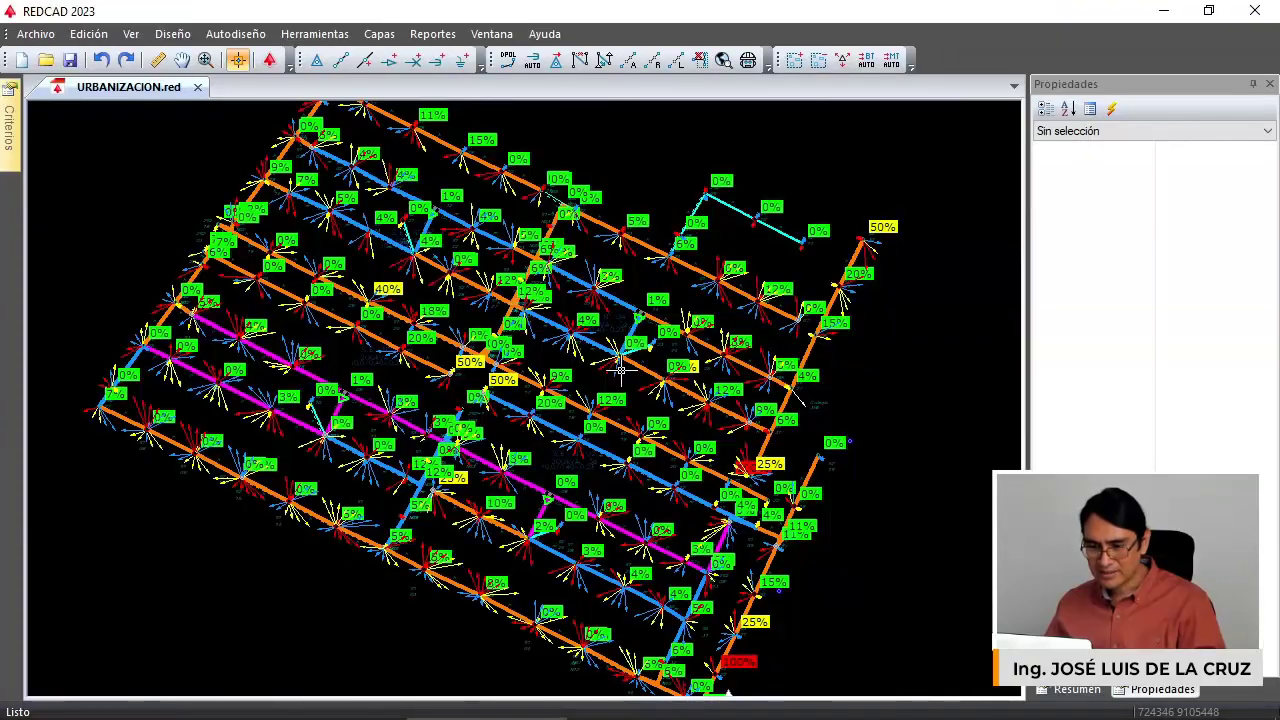
# Switch to REDCAD and check the assigned phase of three service connections at the node after node 12 in URBANIZACION.red.
pyautogui.scroll(4, 656, 388)
pyautogui.scroll(2, 656, 388)
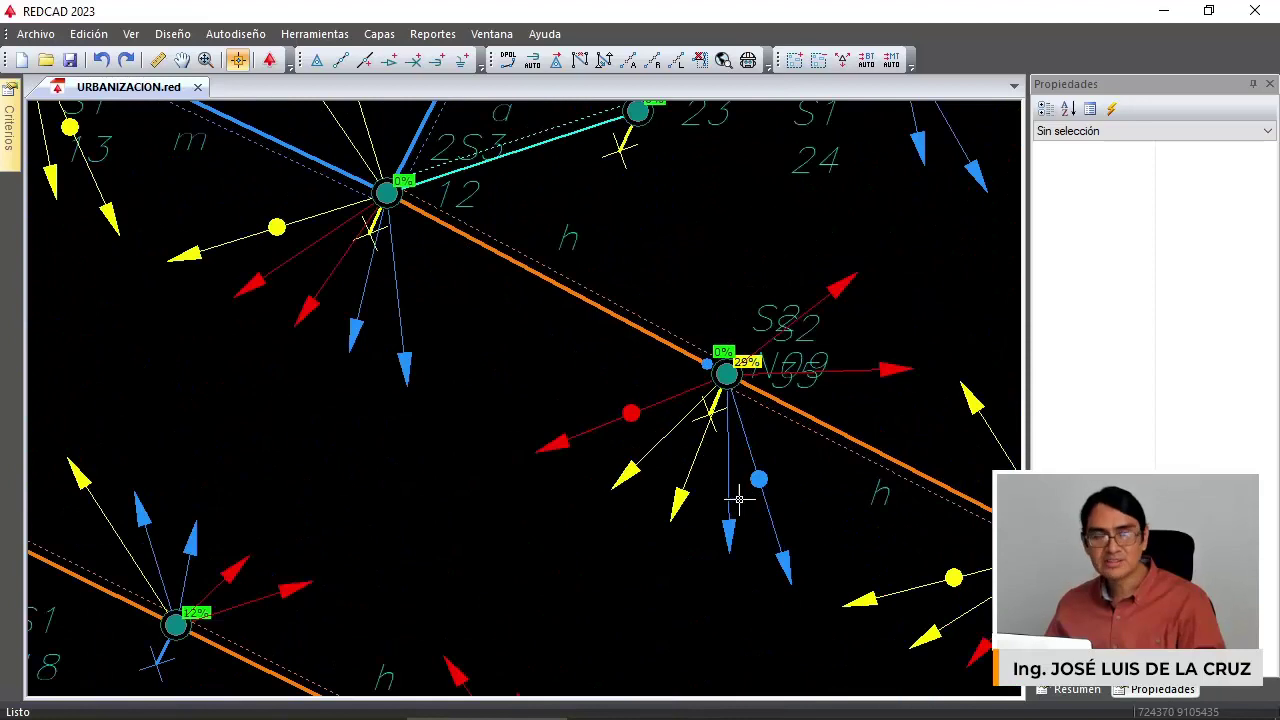
pyautogui.click(650, 453)
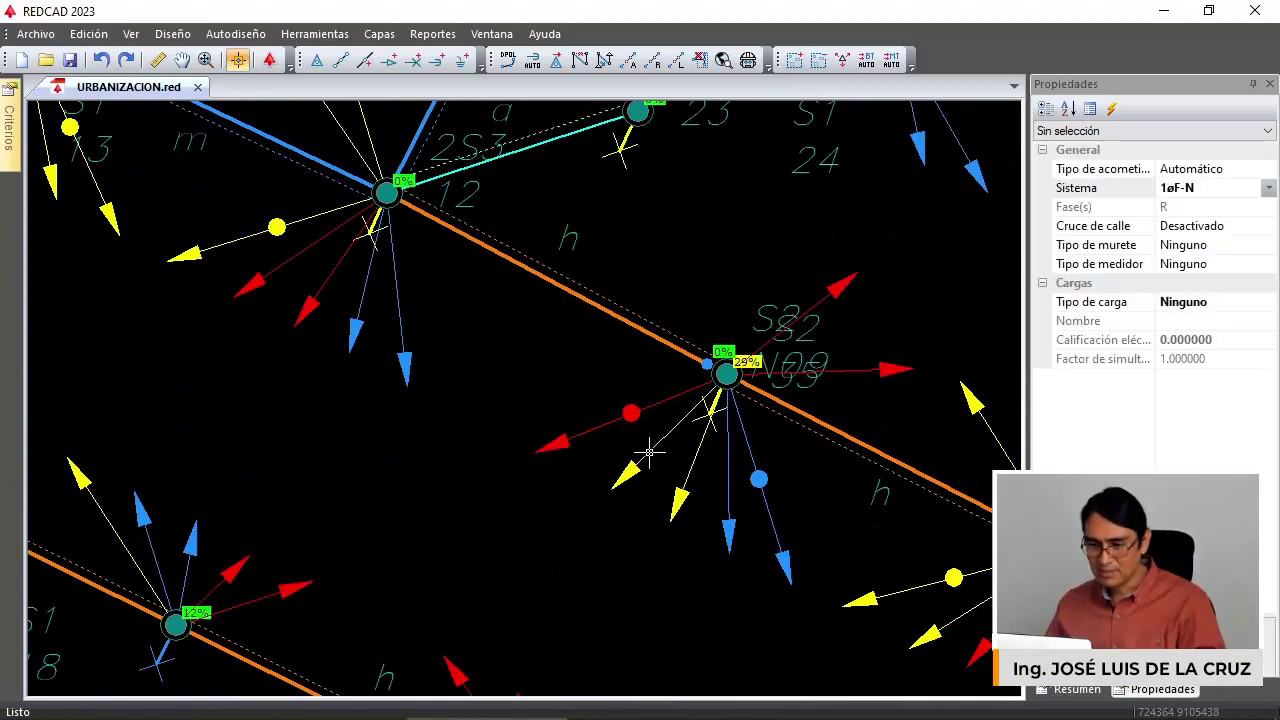
pyautogui.click(607, 422)
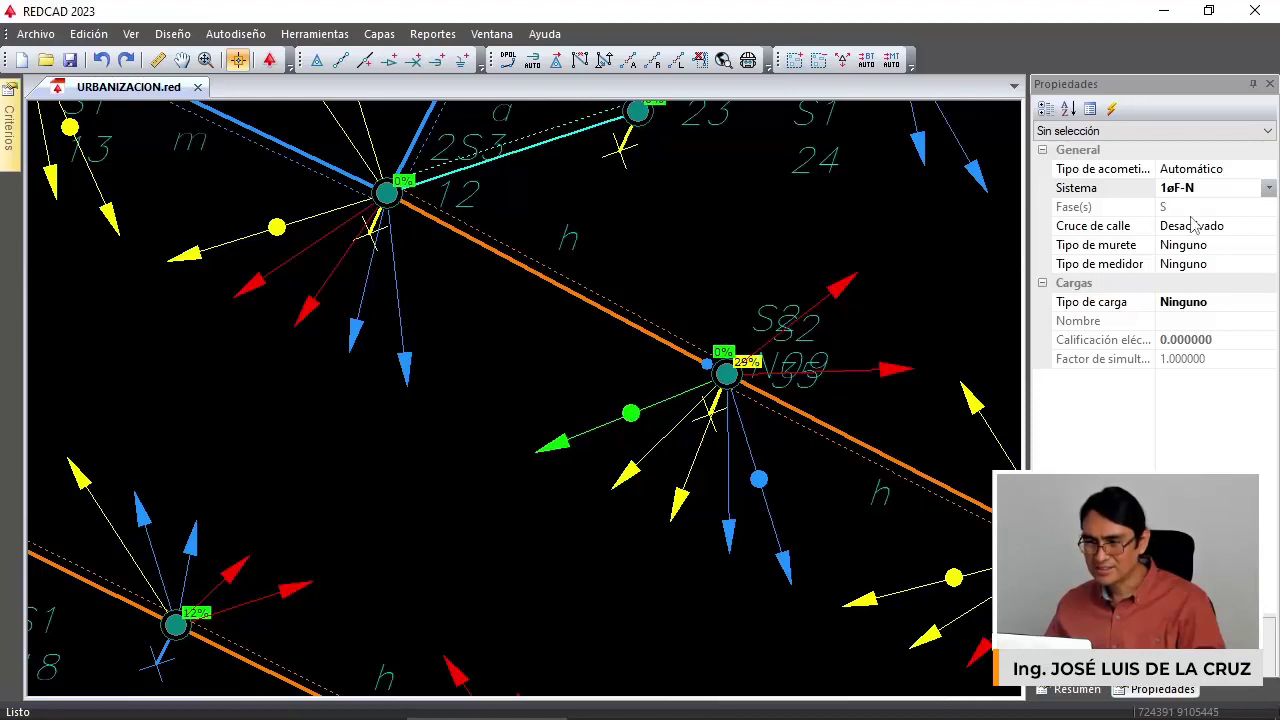
pyautogui.click(771, 517)
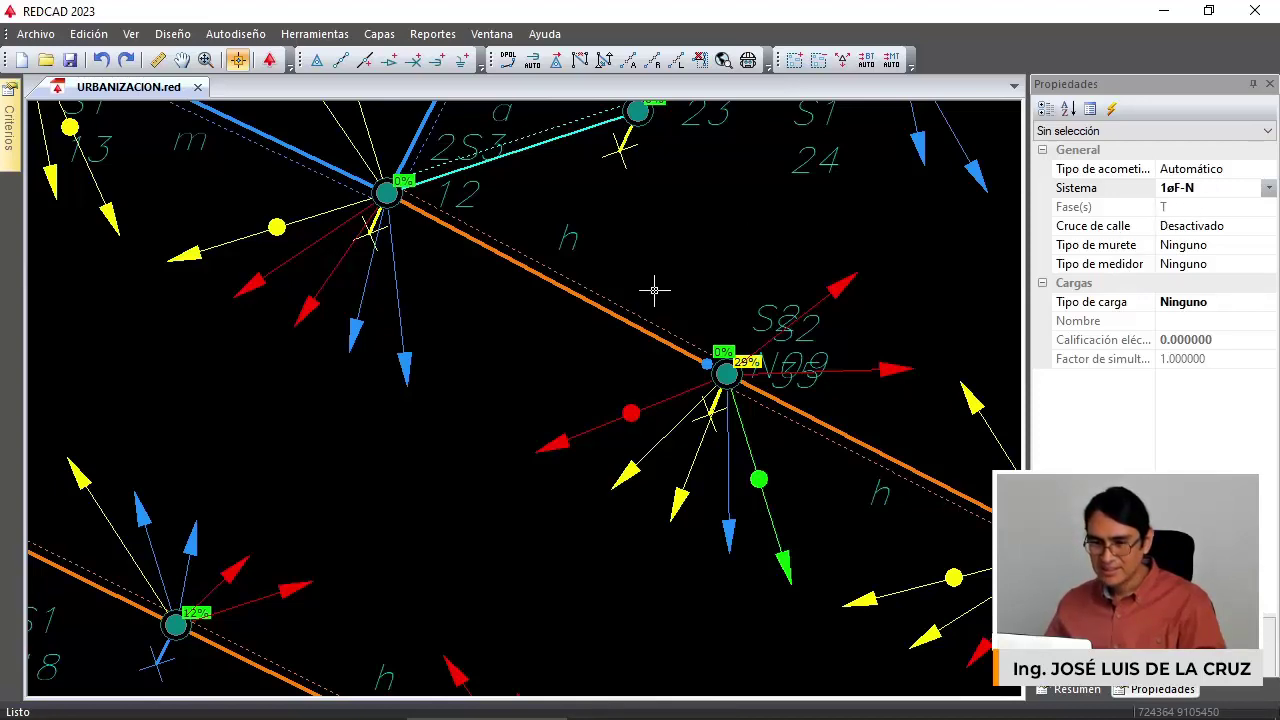
pyautogui.scroll(-3, 655, 288)
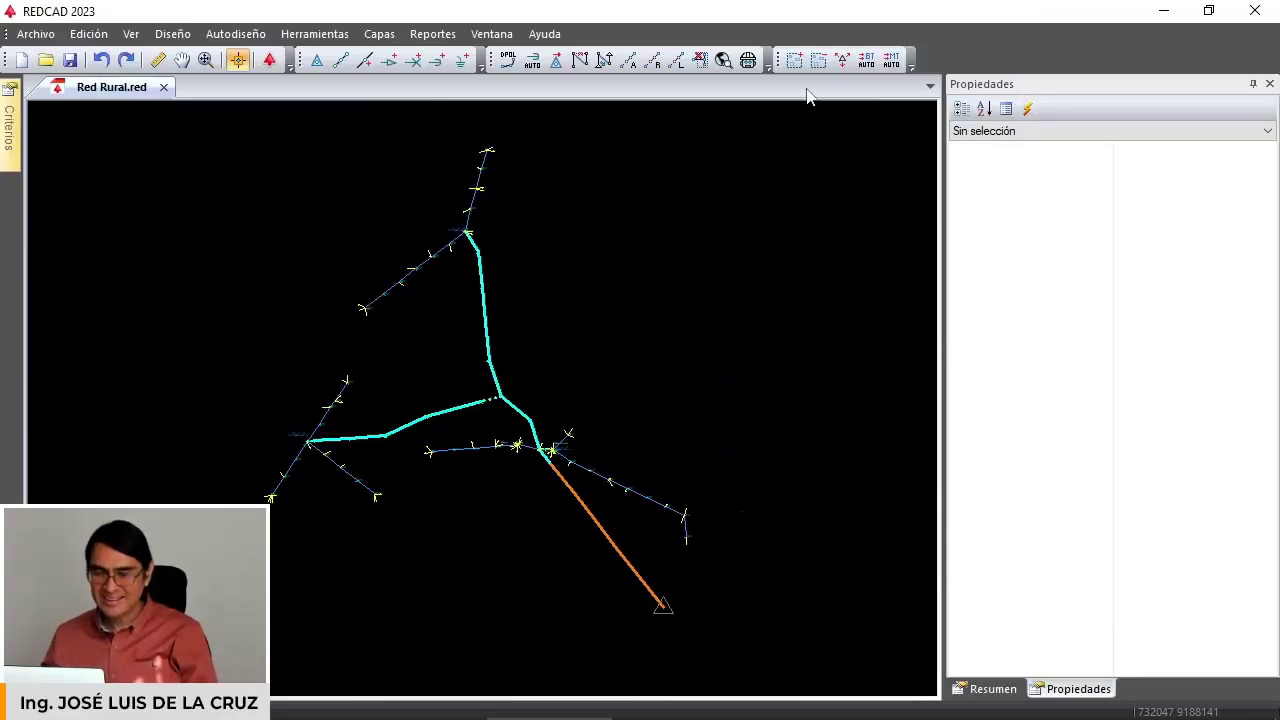
# In Red Rural.red, select the 11 nodes of the two northernmost secondary network branches.
pyautogui.scroll(3, 443, 180)
pyautogui.moveTo(443, 180); pyautogui.dragTo(523, 240, button='middle')
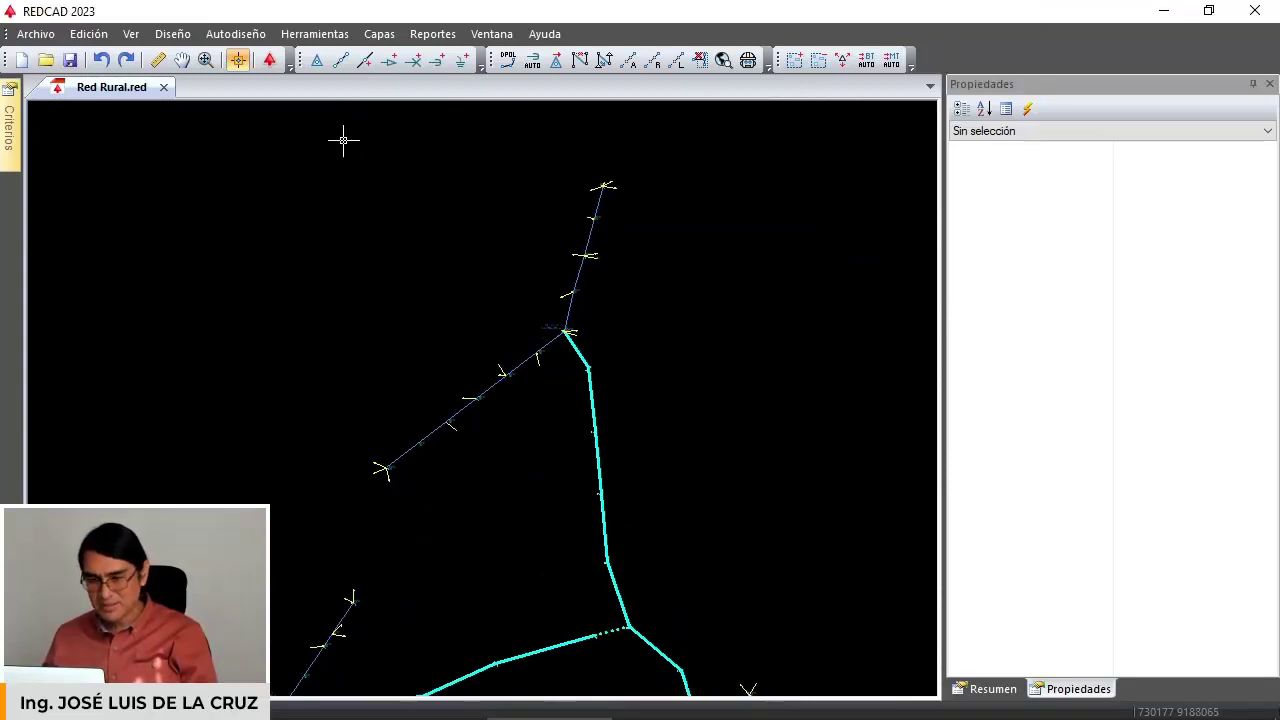
pyautogui.moveTo(343, 141); pyautogui.dragTo(569, 344)
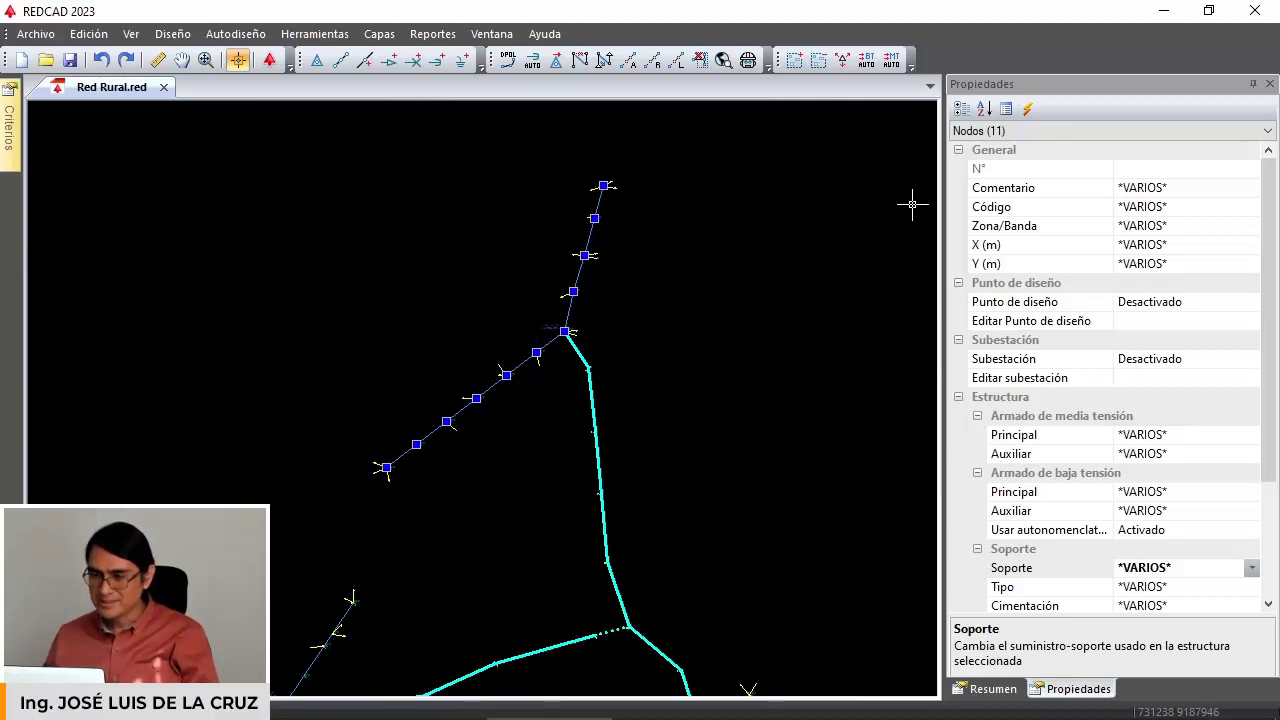
pyautogui.scroll(1, 567, 298)
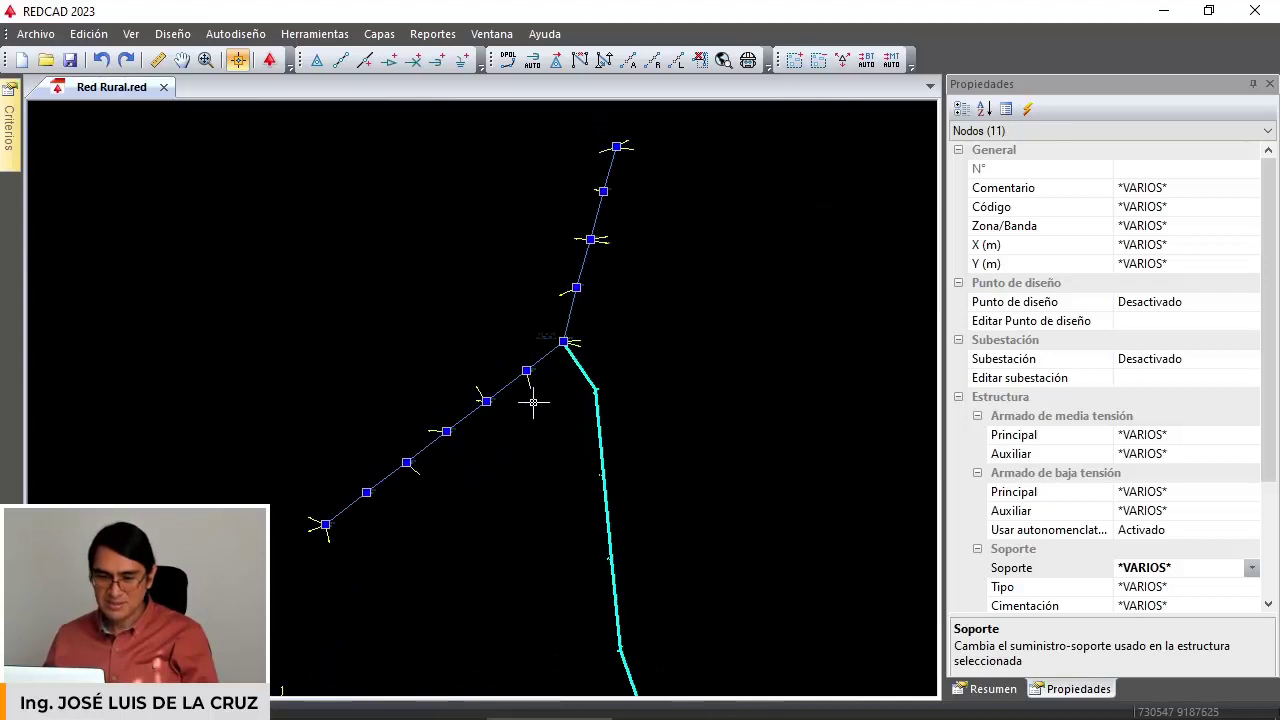
# Review the element types in the selection and display the shared properties of its lines.
pyautogui.click(1046, 131)
pyautogui.click(988, 149)
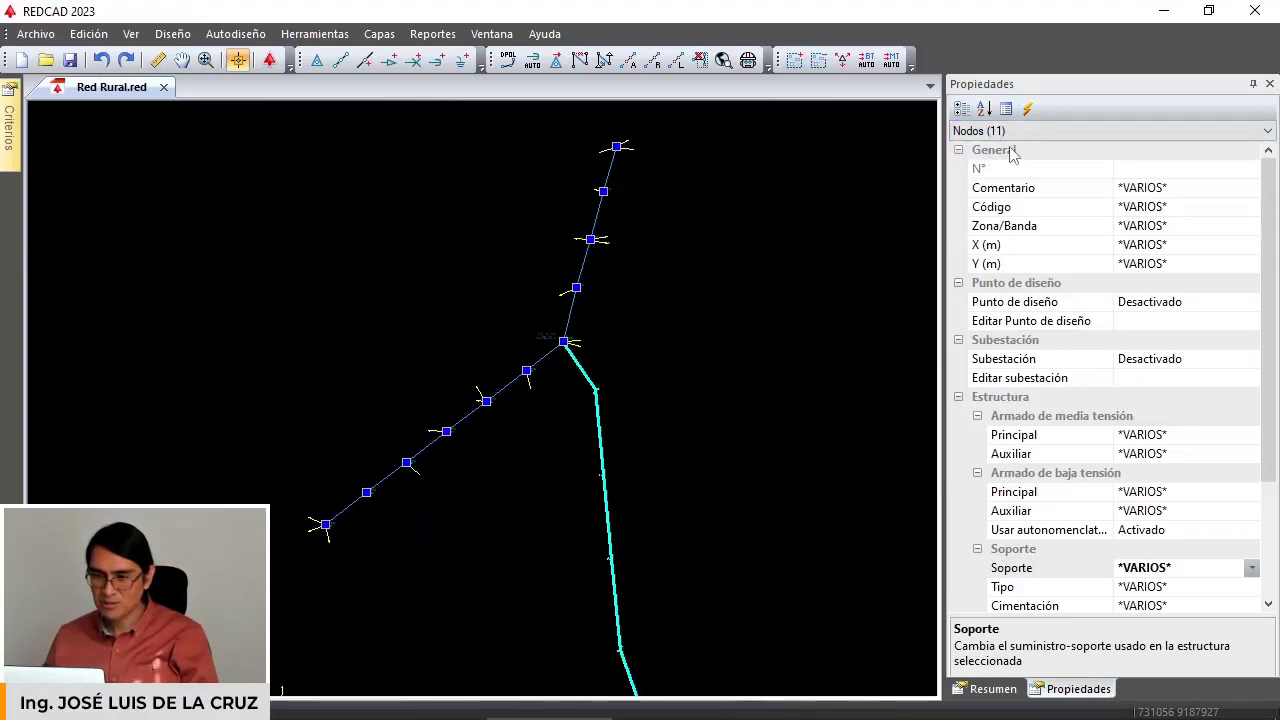
pyautogui.click(1008, 133)
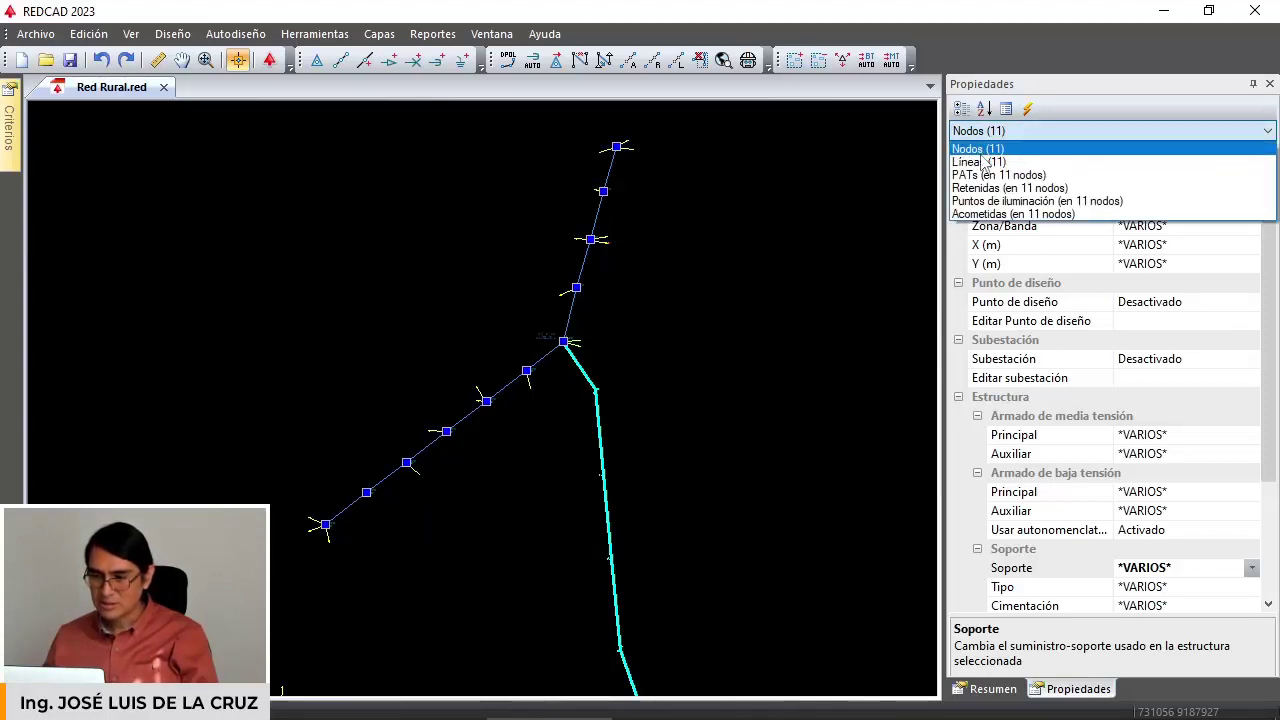
pyautogui.click(988, 152)
pyautogui.click(1024, 133)
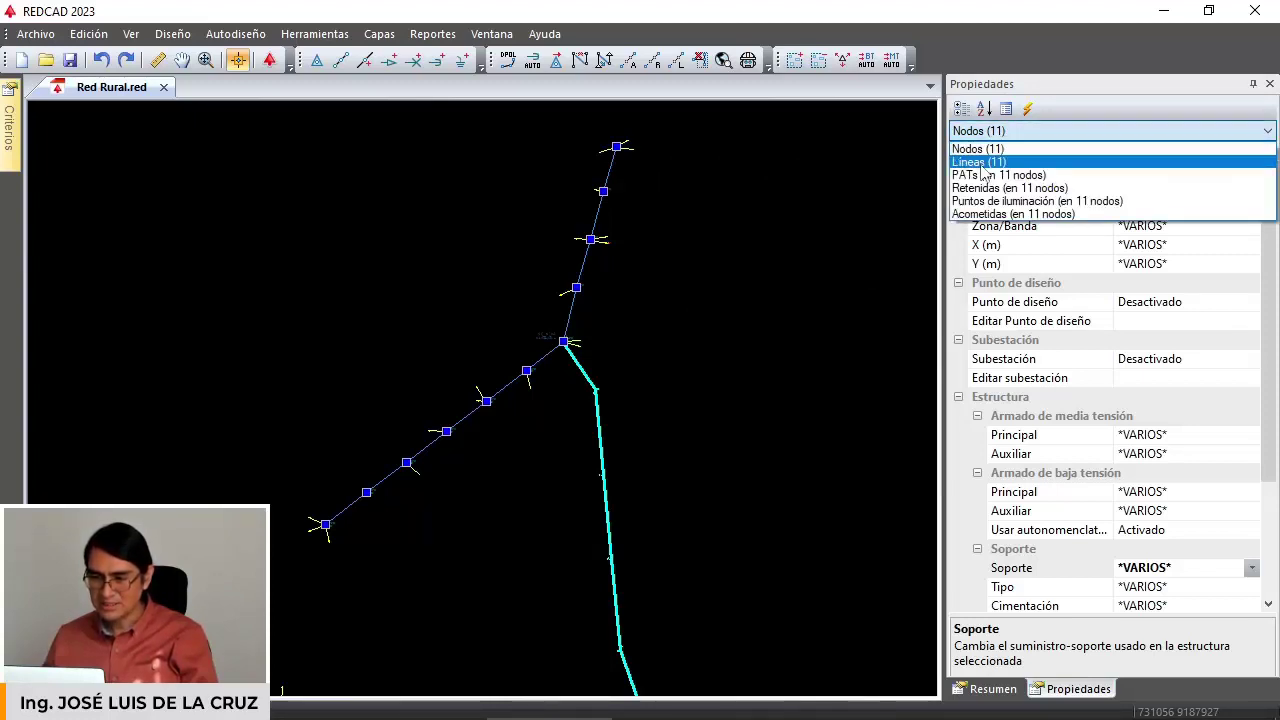
pyautogui.click(980, 162)
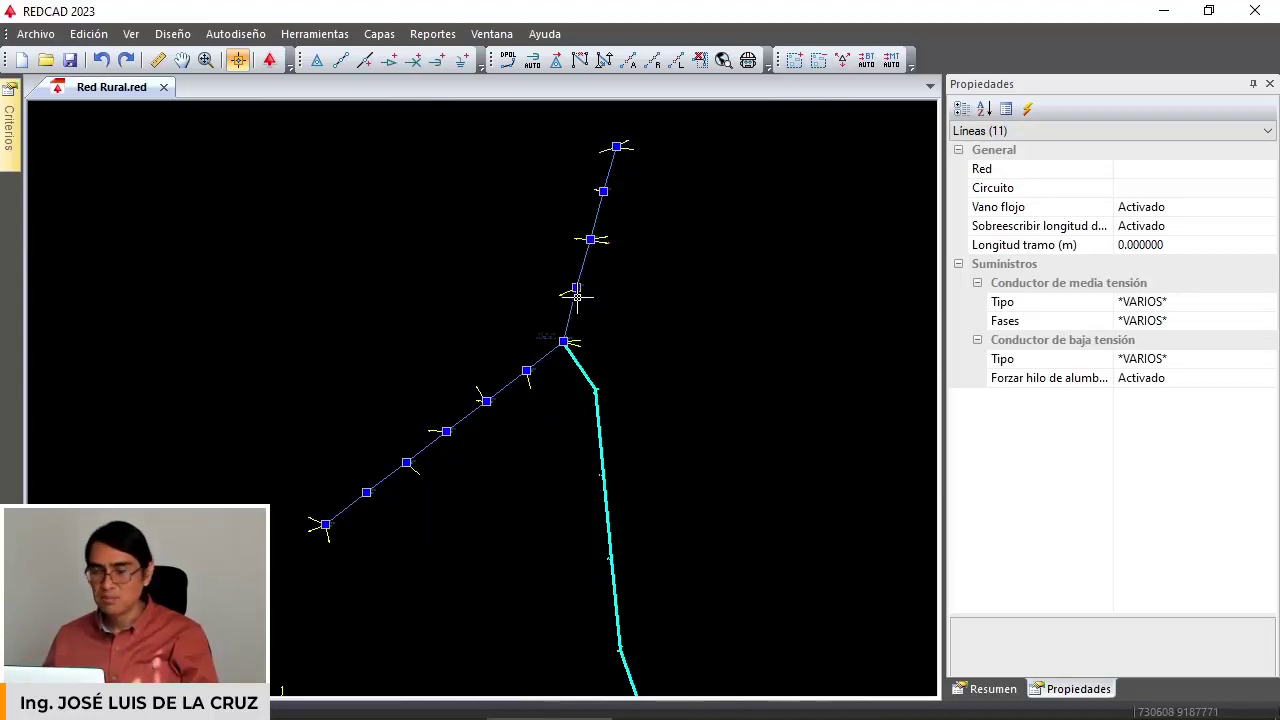
# Set the support of the 11 selected nodes to 13/300 and check the nodes along the branch.
pyautogui.click(1021, 134)
pyautogui.click(997, 149)
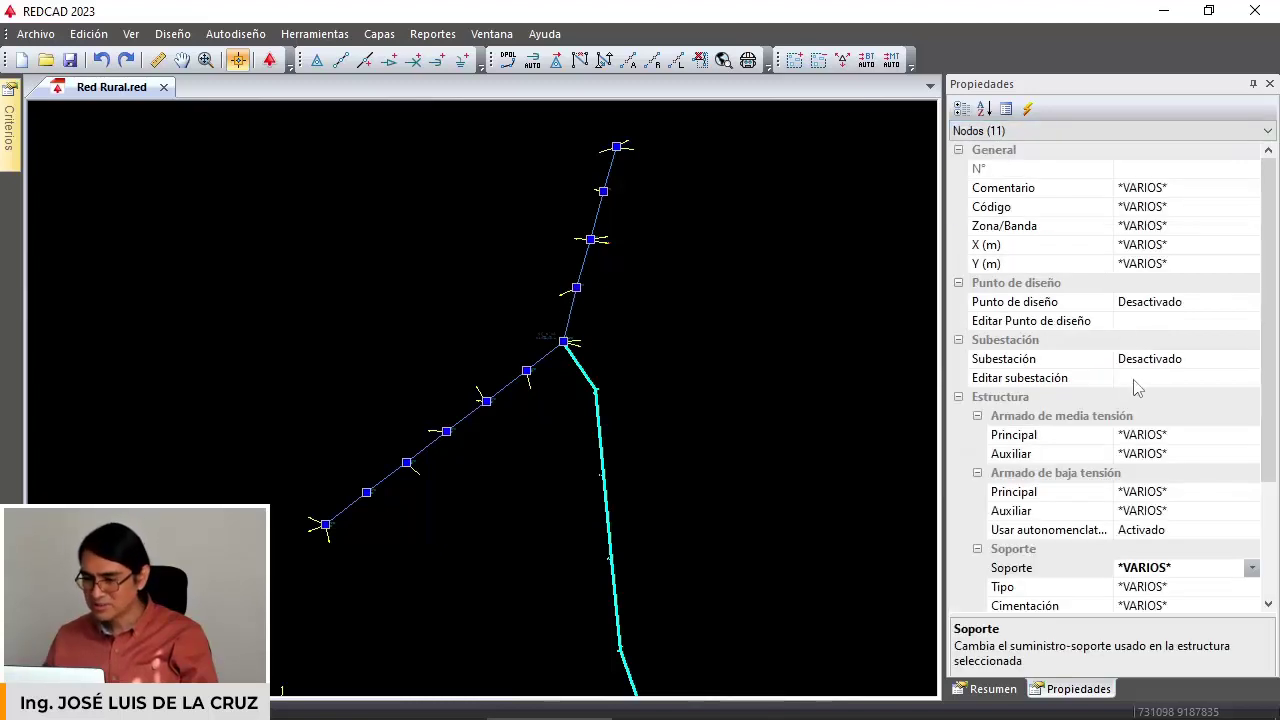
pyautogui.scroll(-1, 1115, 315)
pyautogui.click(1251, 510)
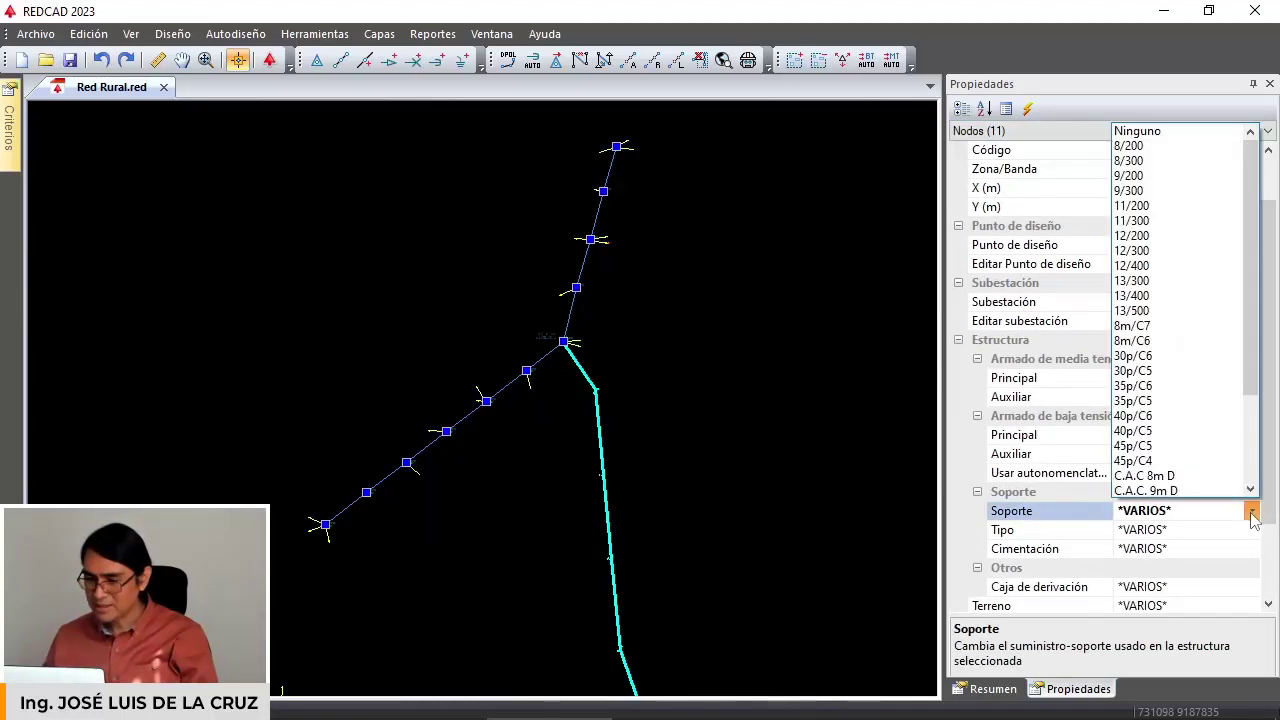
pyautogui.scroll(-1, 1145, 283)
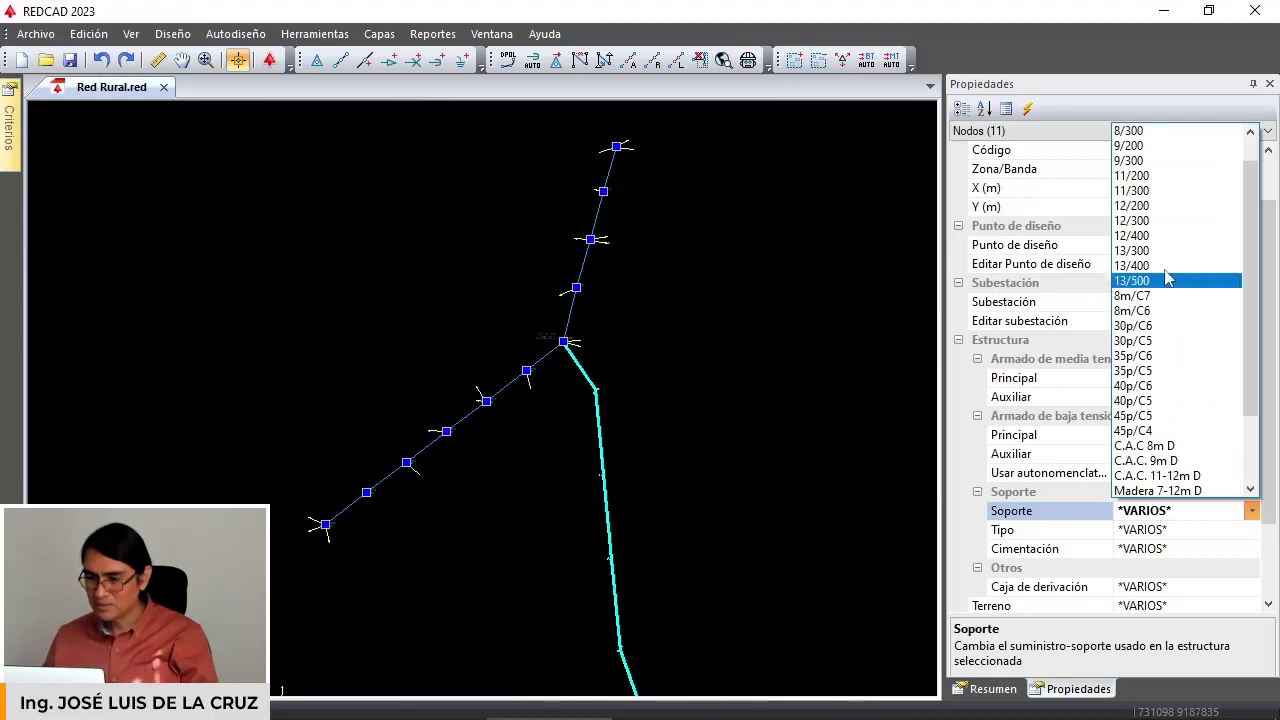
pyautogui.click(1137, 255)
pyautogui.scroll(5, 598, 192)
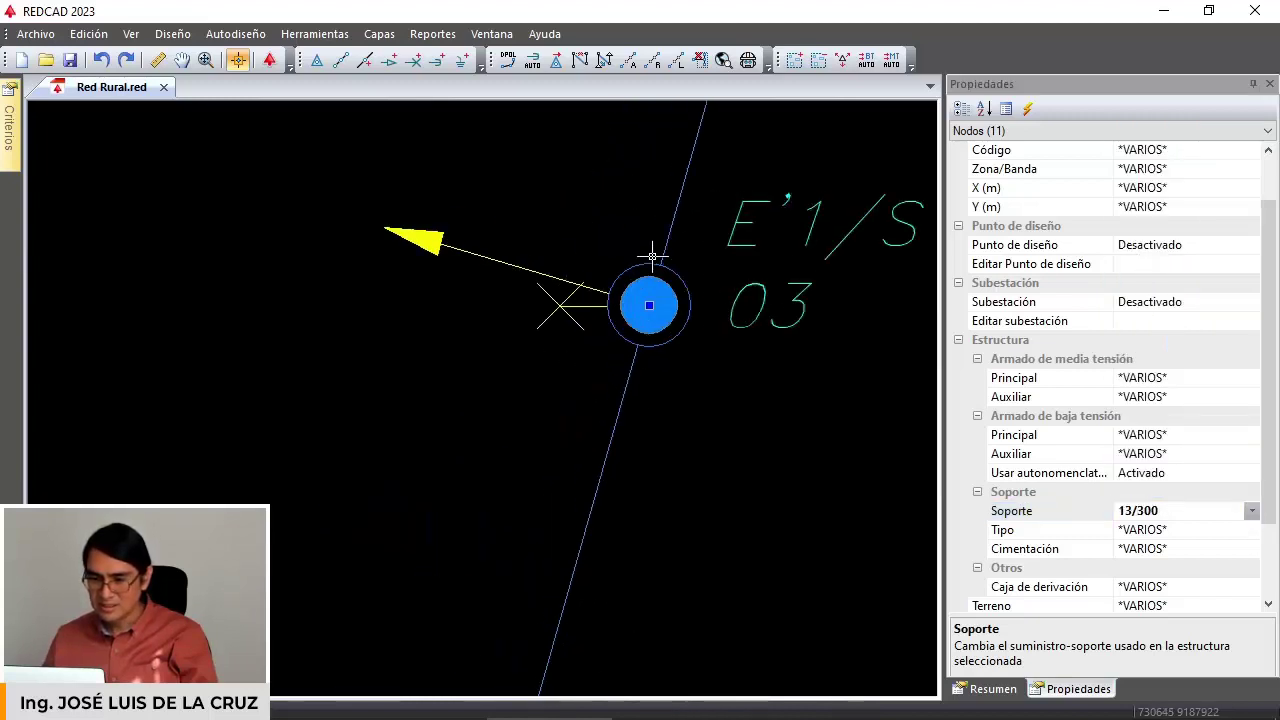
pyautogui.scroll(-5, 645, 356)
pyautogui.scroll(2, 526, 440)
pyautogui.scroll(4, 660, 300)
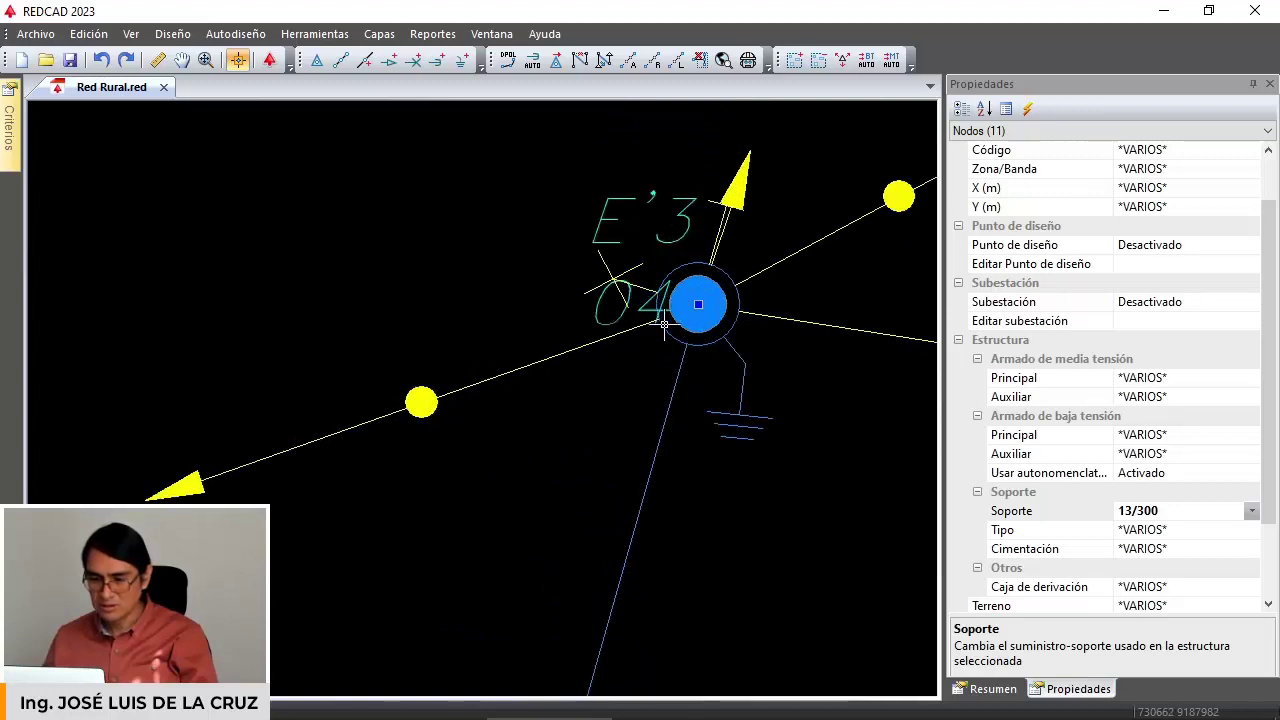
pyautogui.scroll(-5, 703, 293)
pyautogui.scroll(5, 663, 423)
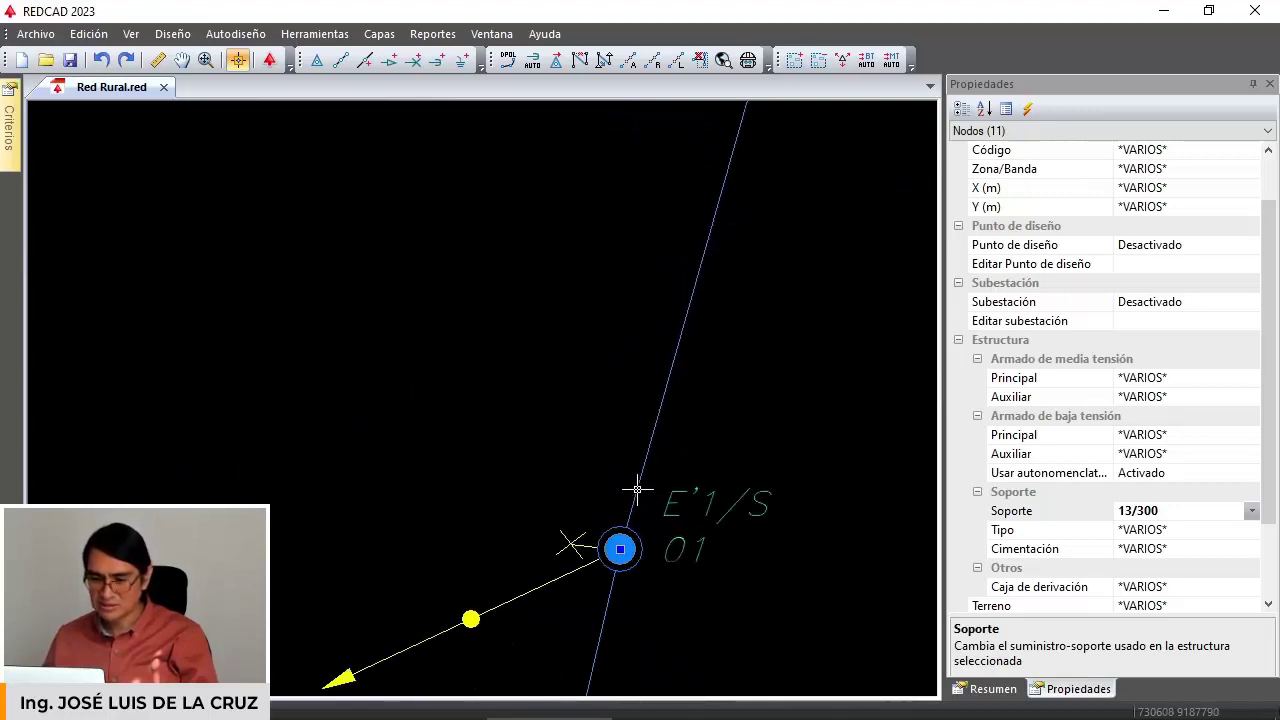
pyautogui.scroll(-5, 622, 433)
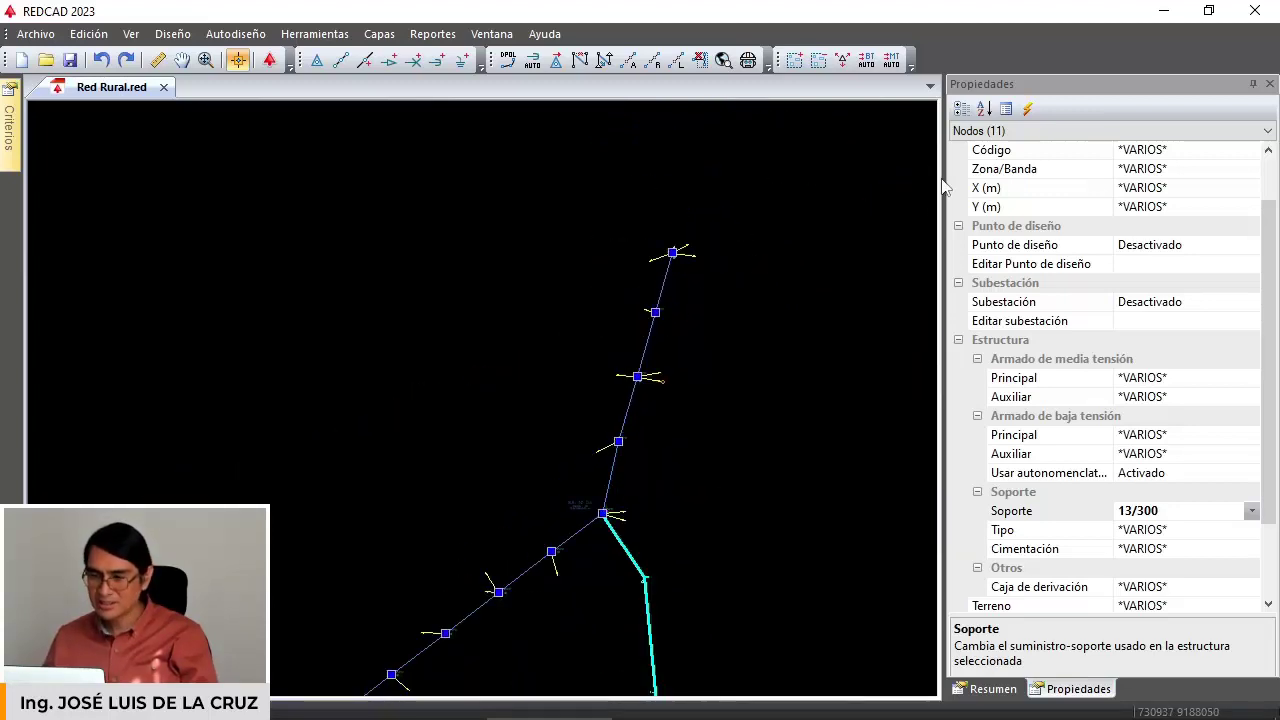
# Change the service connections of the 11 selected nodes to Acometida domiciliaria 3ø and check them along both branches.
pyautogui.click(994, 131)
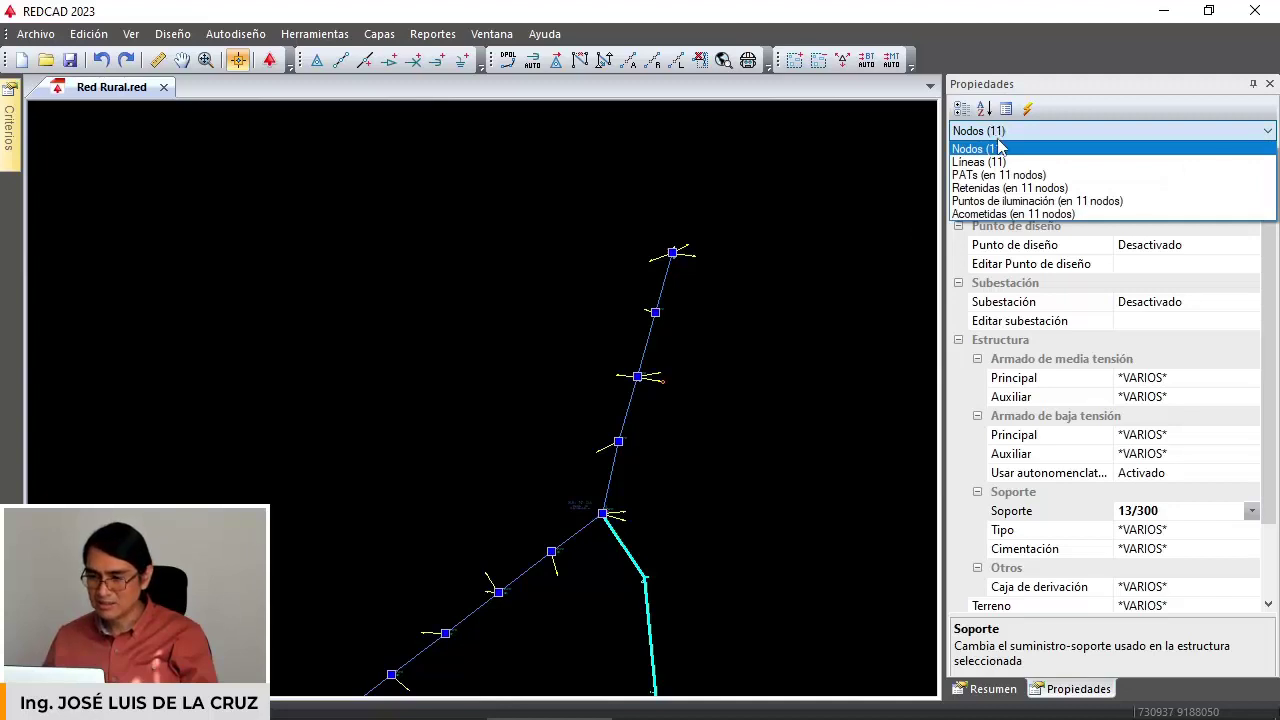
pyautogui.click(1006, 216)
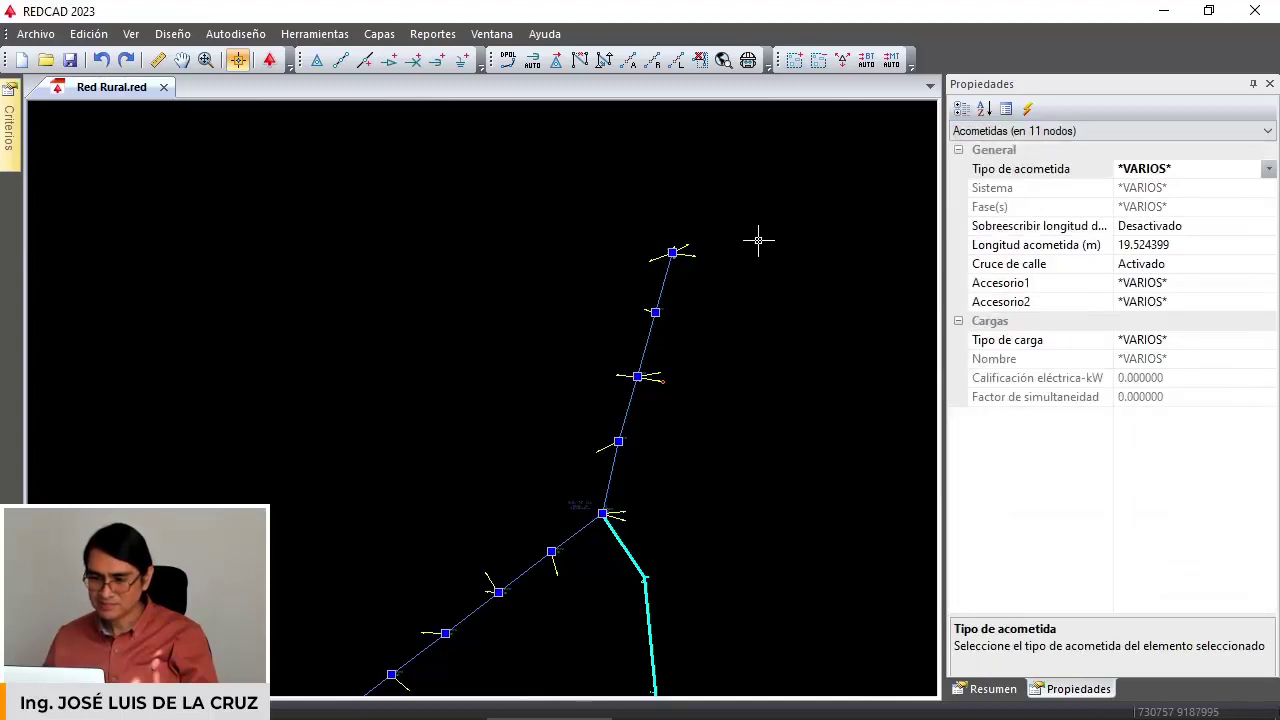
pyautogui.click(1269, 171)
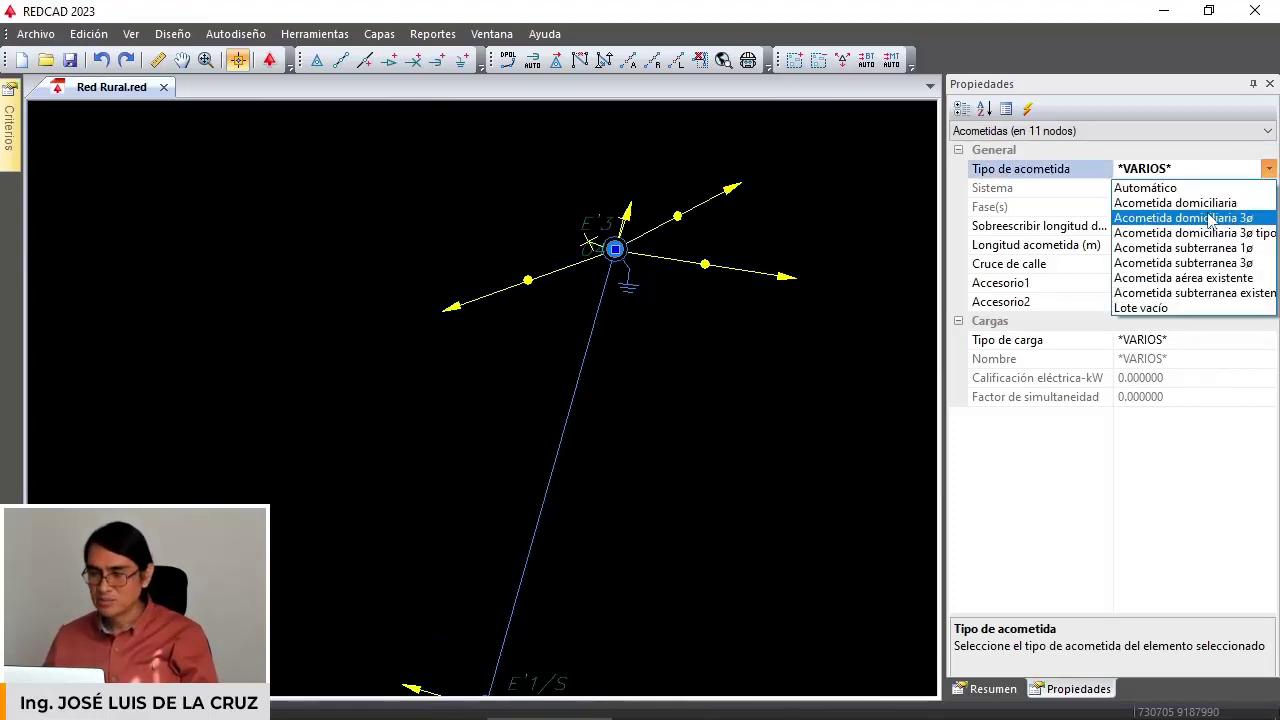
pyautogui.click(1216, 220)
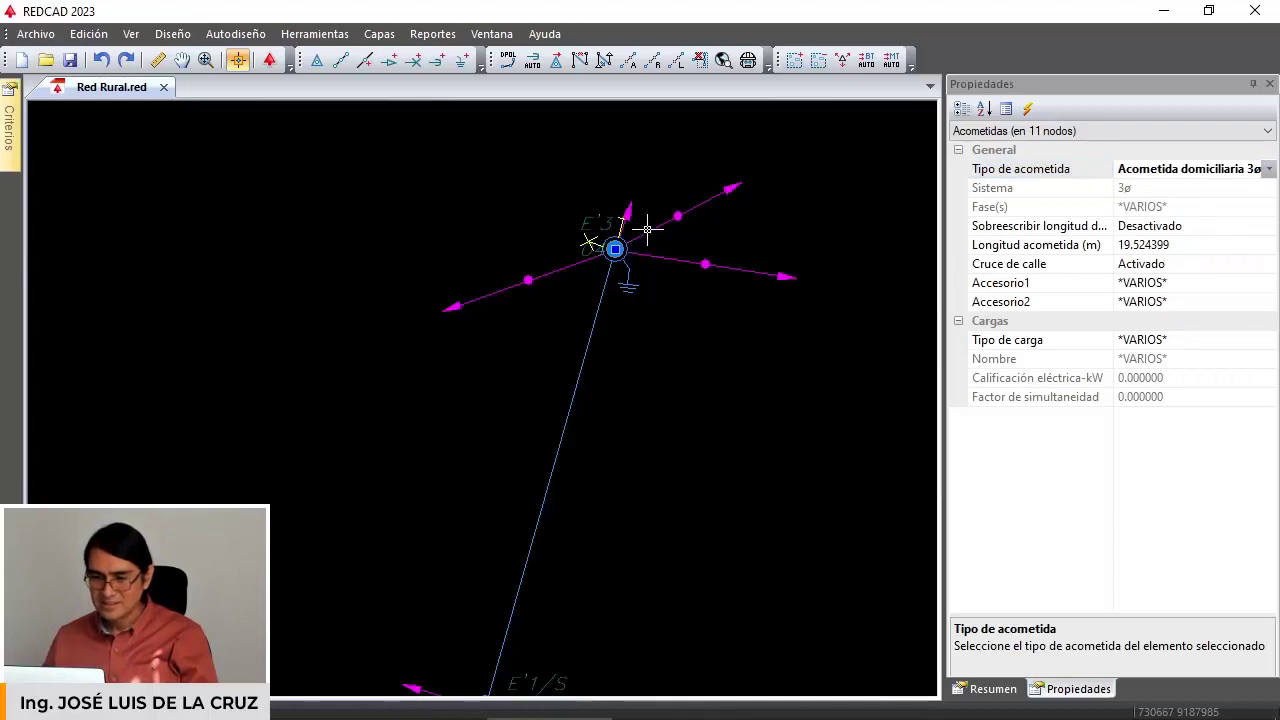
pyautogui.scroll(2, 665, 218)
pyautogui.scroll(-4, 620, 215)
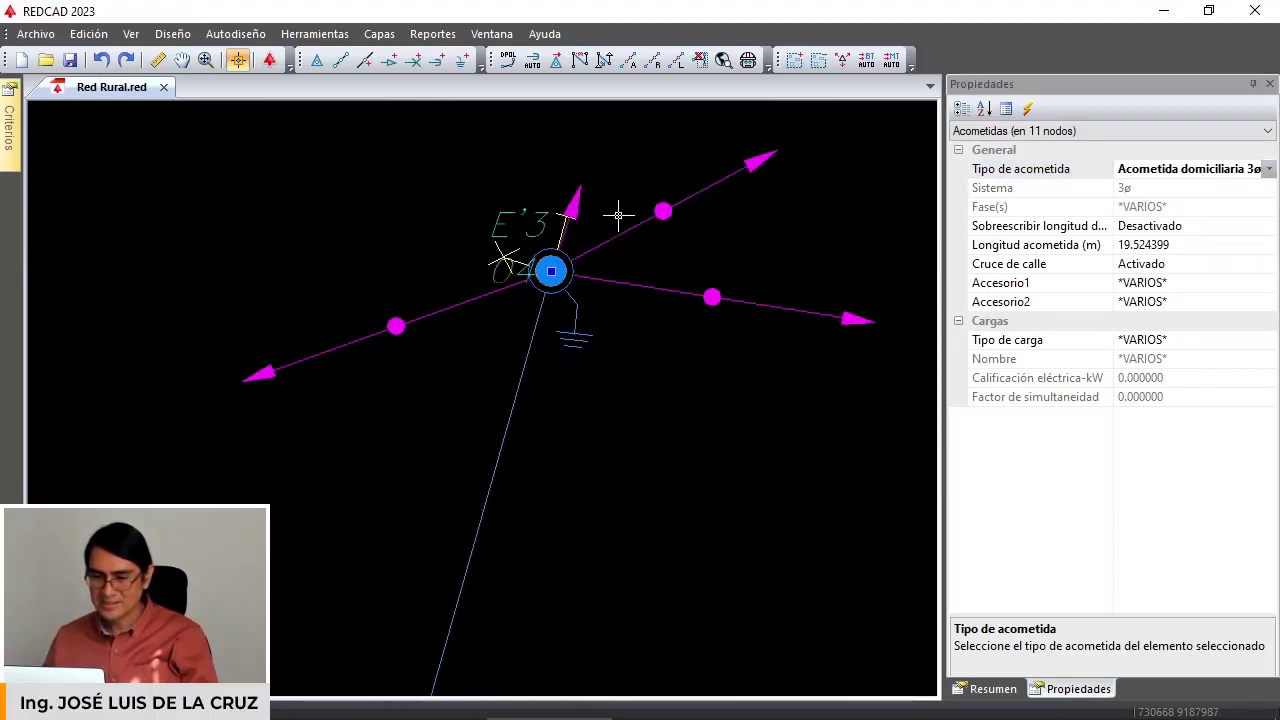
pyautogui.scroll(-3, 509, 423)
pyautogui.scroll(4, 477, 477)
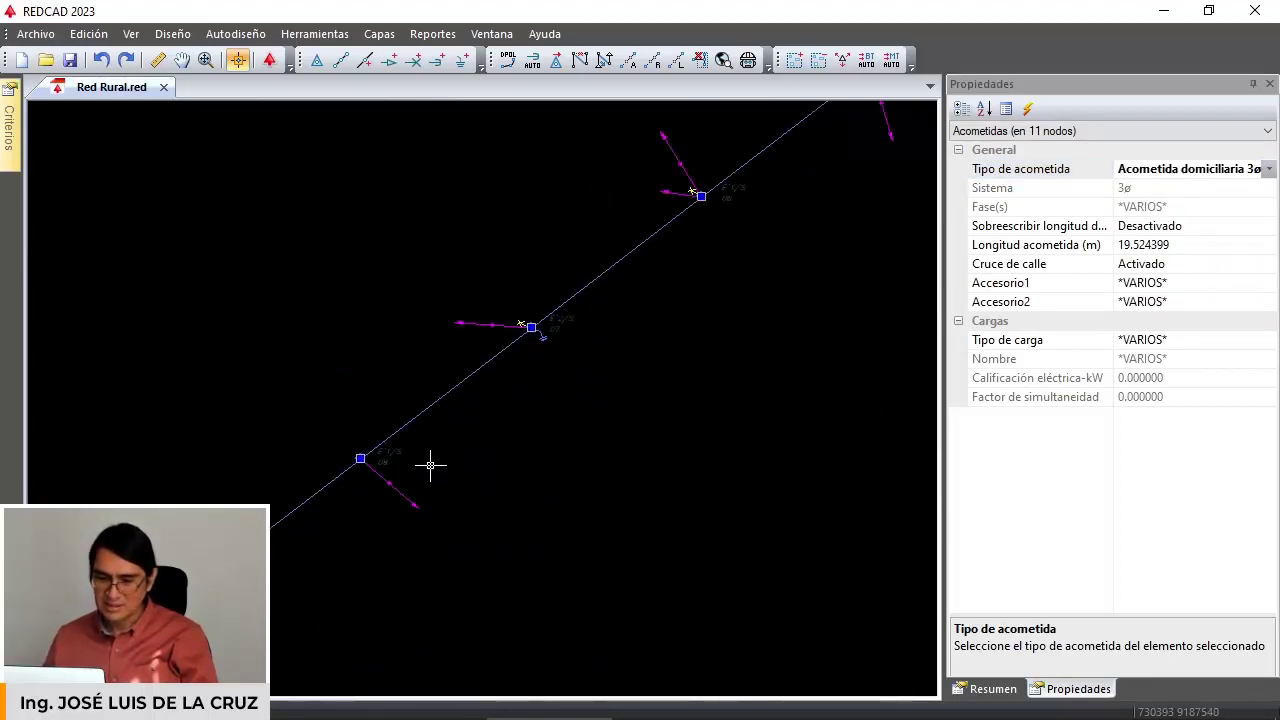
pyautogui.scroll(-2, 440, 452)
pyautogui.moveTo(634, 320); pyautogui.dragTo(557, 433, button='middle')
pyautogui.scroll(2, 634, 237)
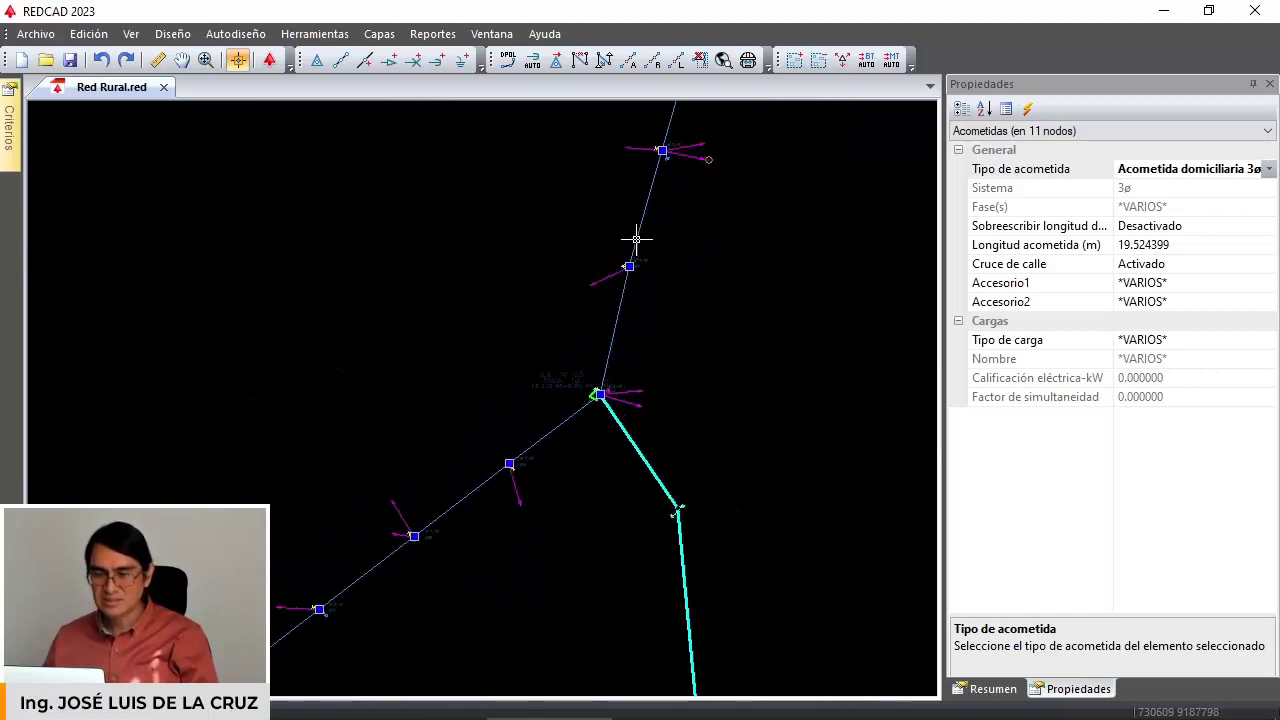
pyautogui.moveTo(664, 260); pyautogui.dragTo(609, 435, button='middle')
pyautogui.scroll(1, 648, 303)
pyautogui.moveTo(660, 197)
pyautogui.mouseDown(button='middle')
pyautogui.moveTo(648, 303)
pyautogui.moveTo(661, 356)
pyautogui.mouseUp(button='middle')
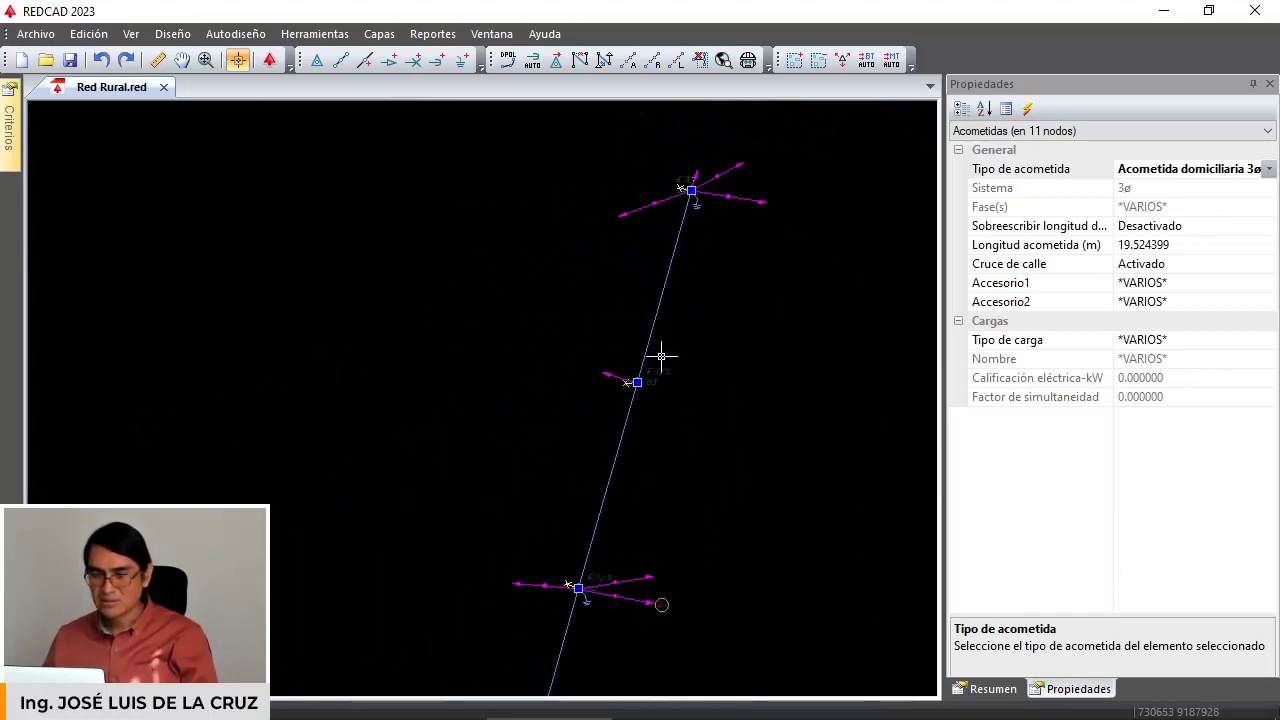
# Set the luminaire of the lighting points on the 11 selected nodes to 70W and check it at node 03.
pyautogui.click(1253, 132)
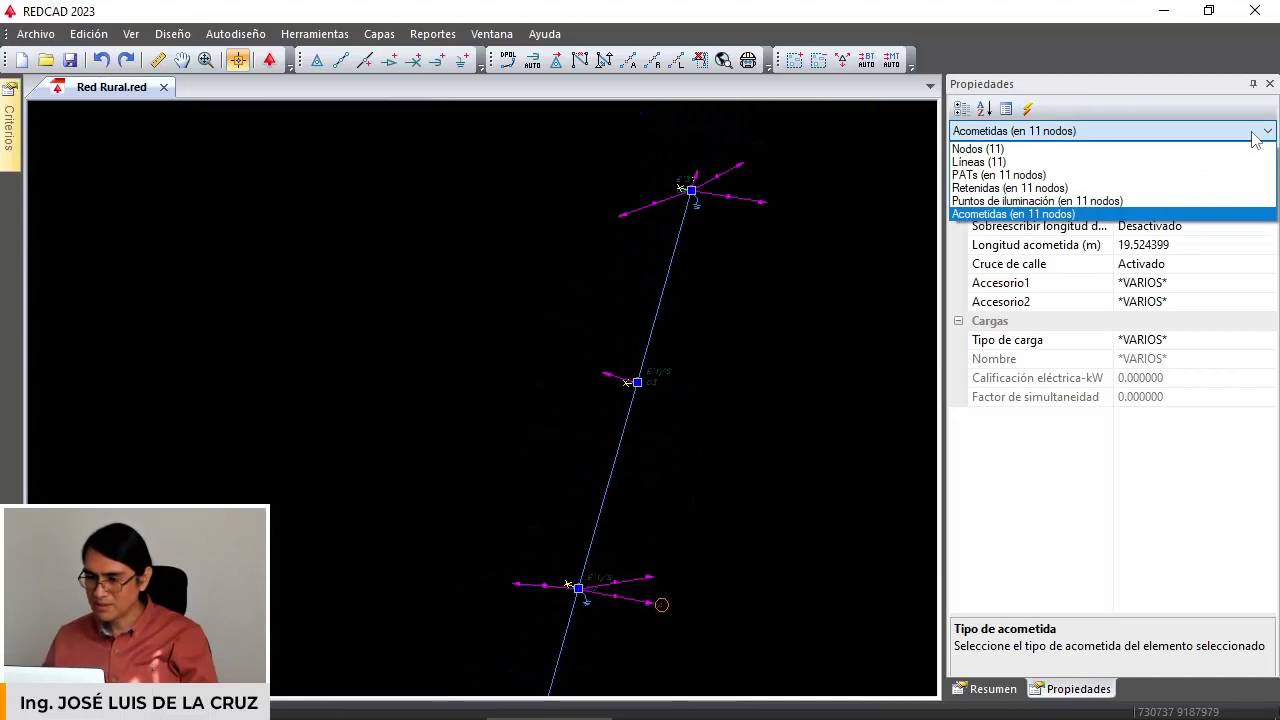
pyautogui.click(1043, 202)
pyautogui.click(1207, 170)
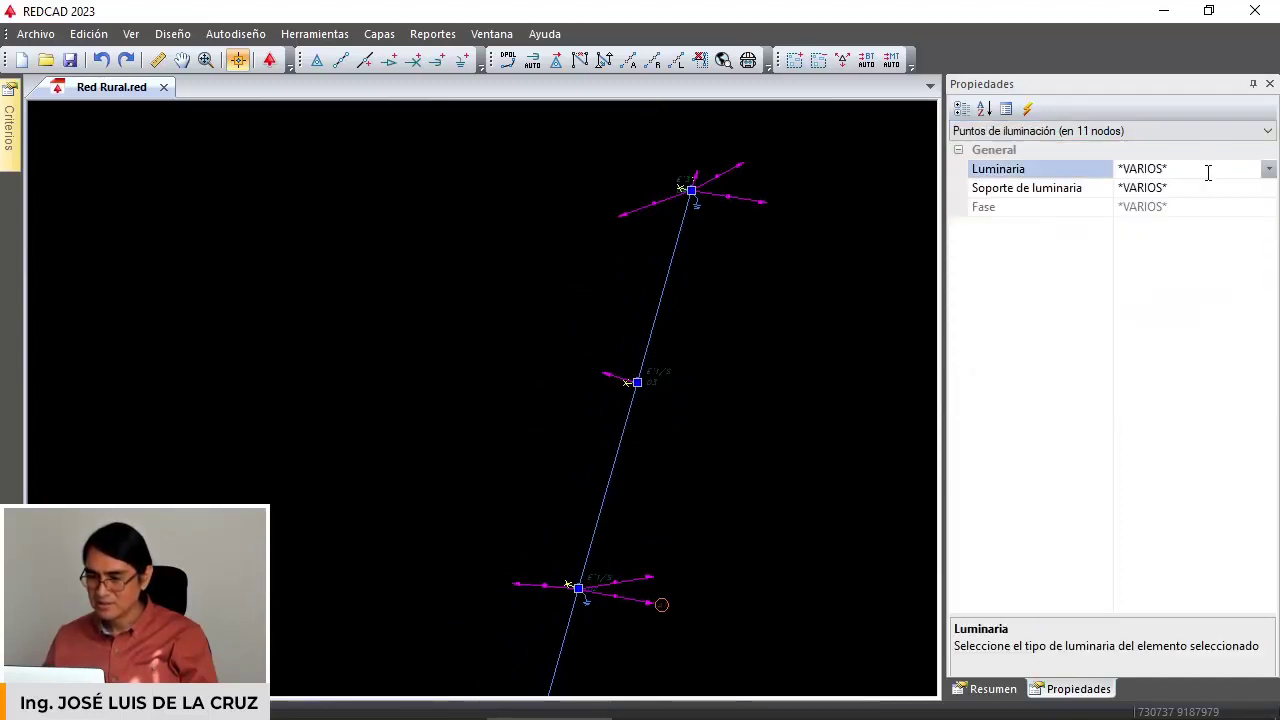
pyautogui.click(1268, 170)
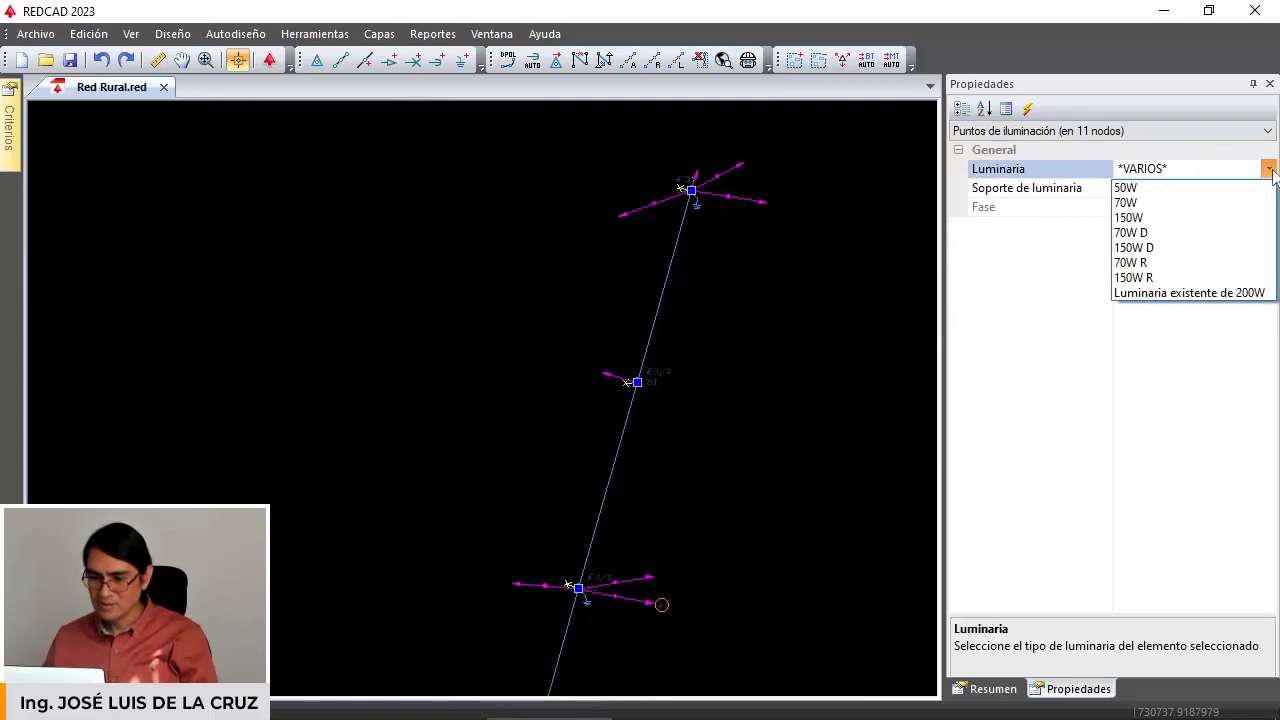
pyautogui.click(1125, 202)
pyautogui.scroll(5, 655, 370)
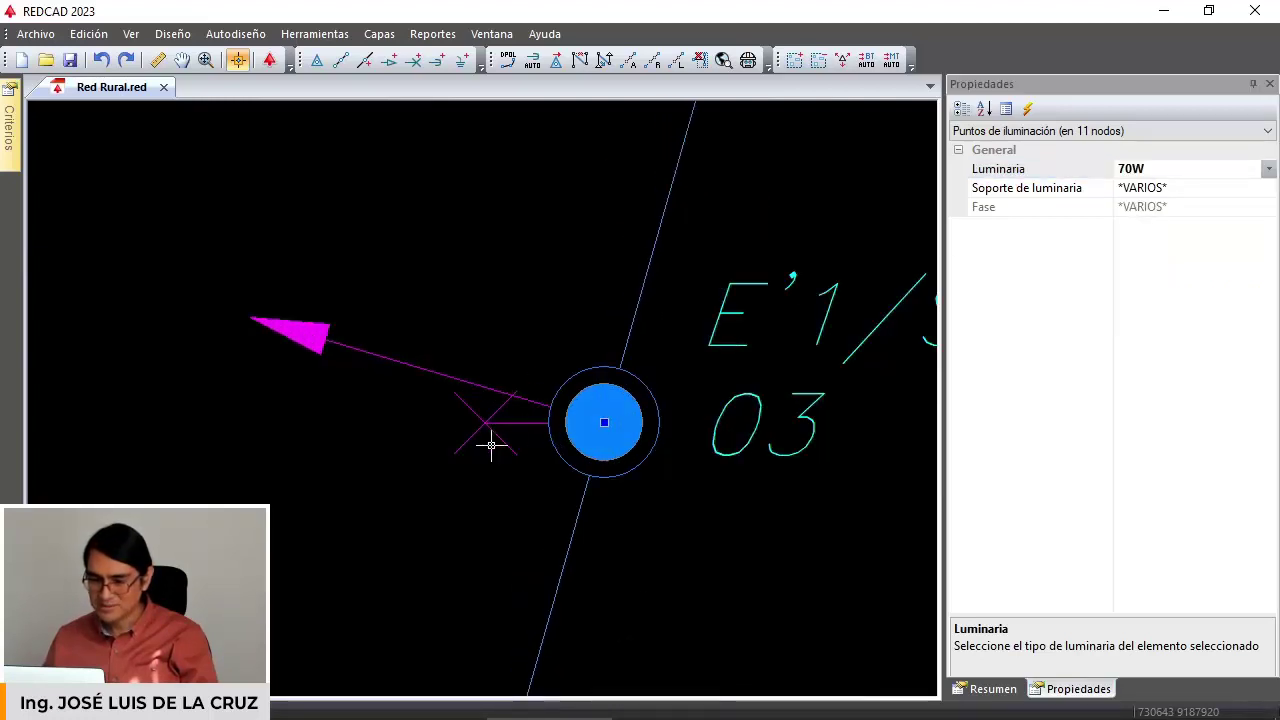
# Set the luminaire of the lighting points on the 11 selected nodes to 150W and check it at nodes 03 and 02.
pyautogui.click(1268, 172)
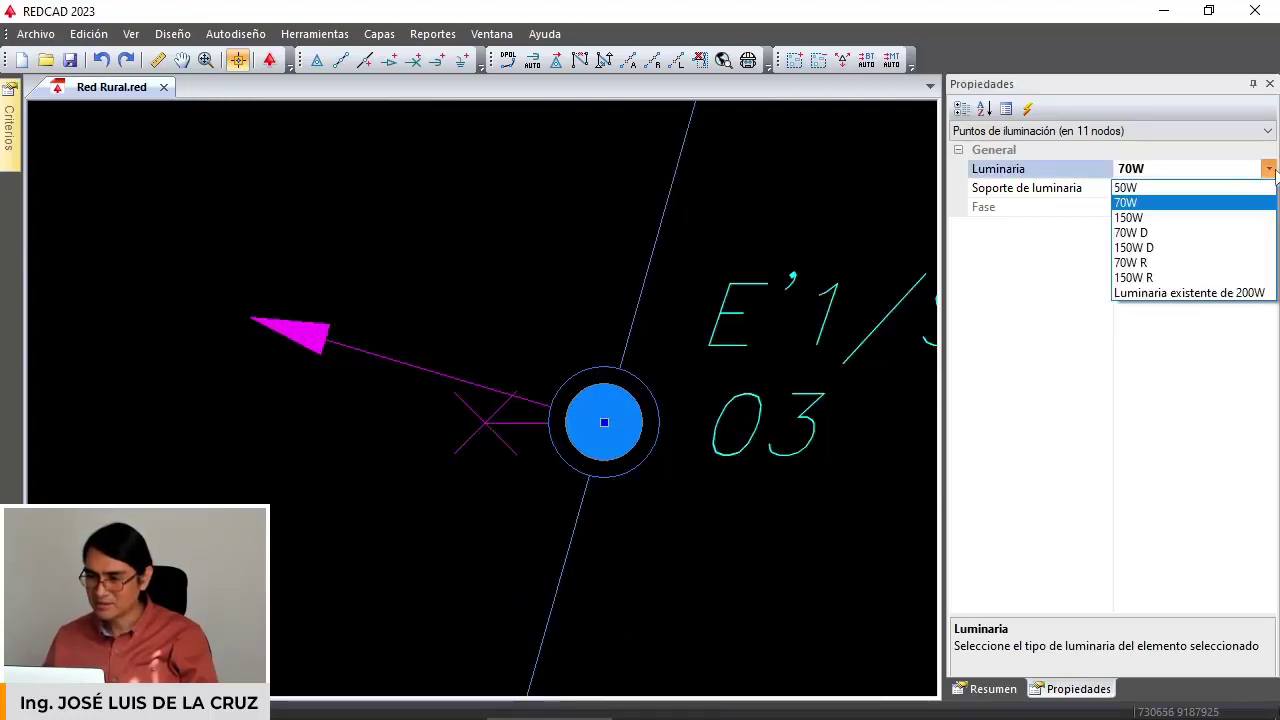
pyautogui.click(1177, 215)
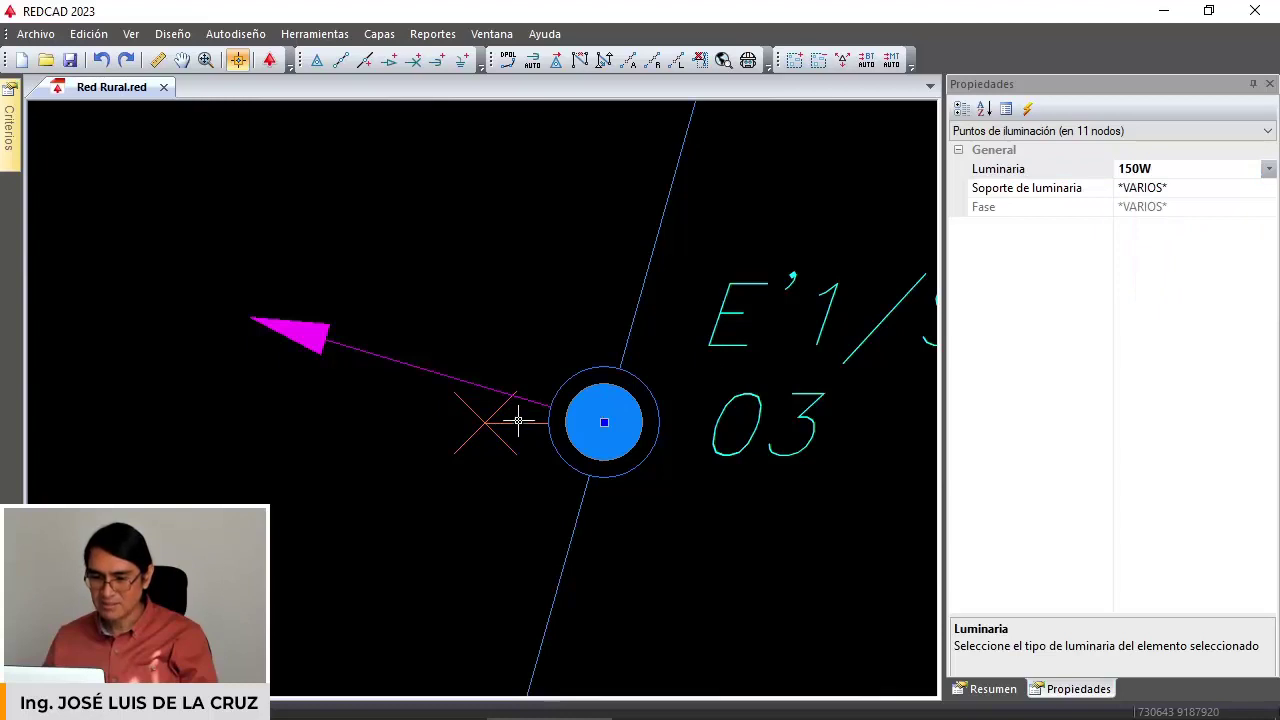
pyautogui.scroll(-10, 604, 275)
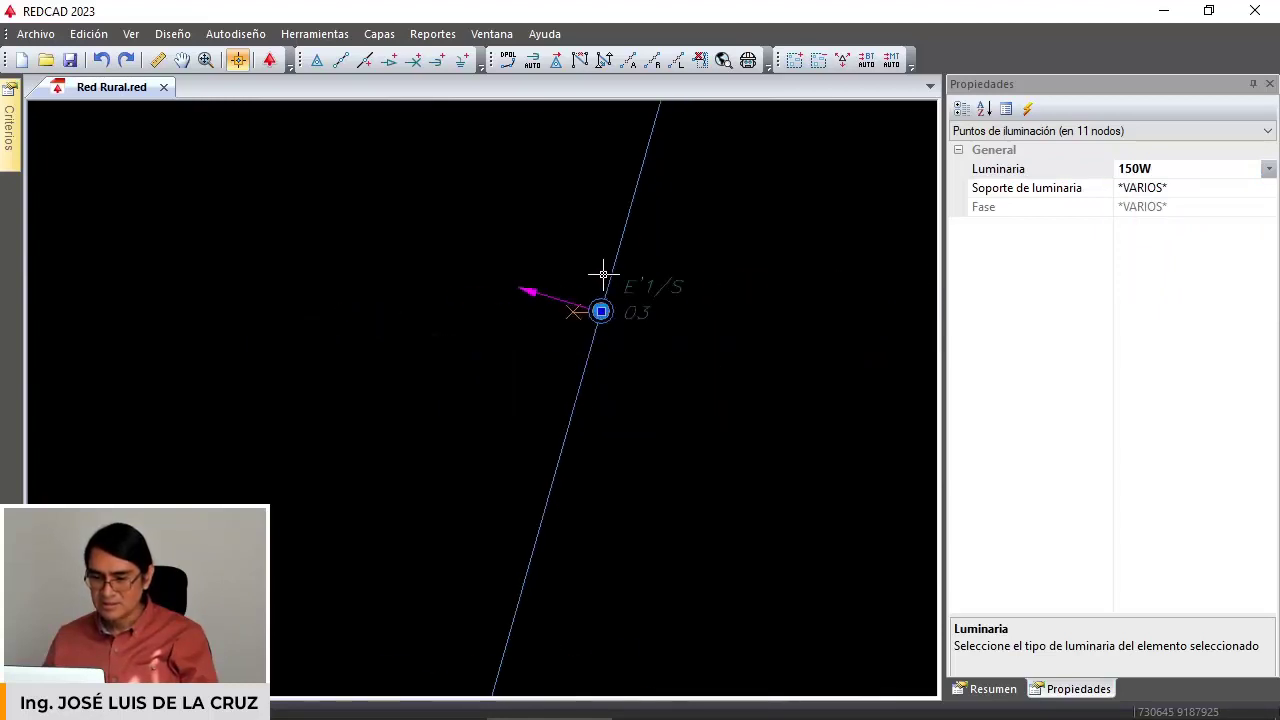
pyautogui.scroll(8, 562, 448)
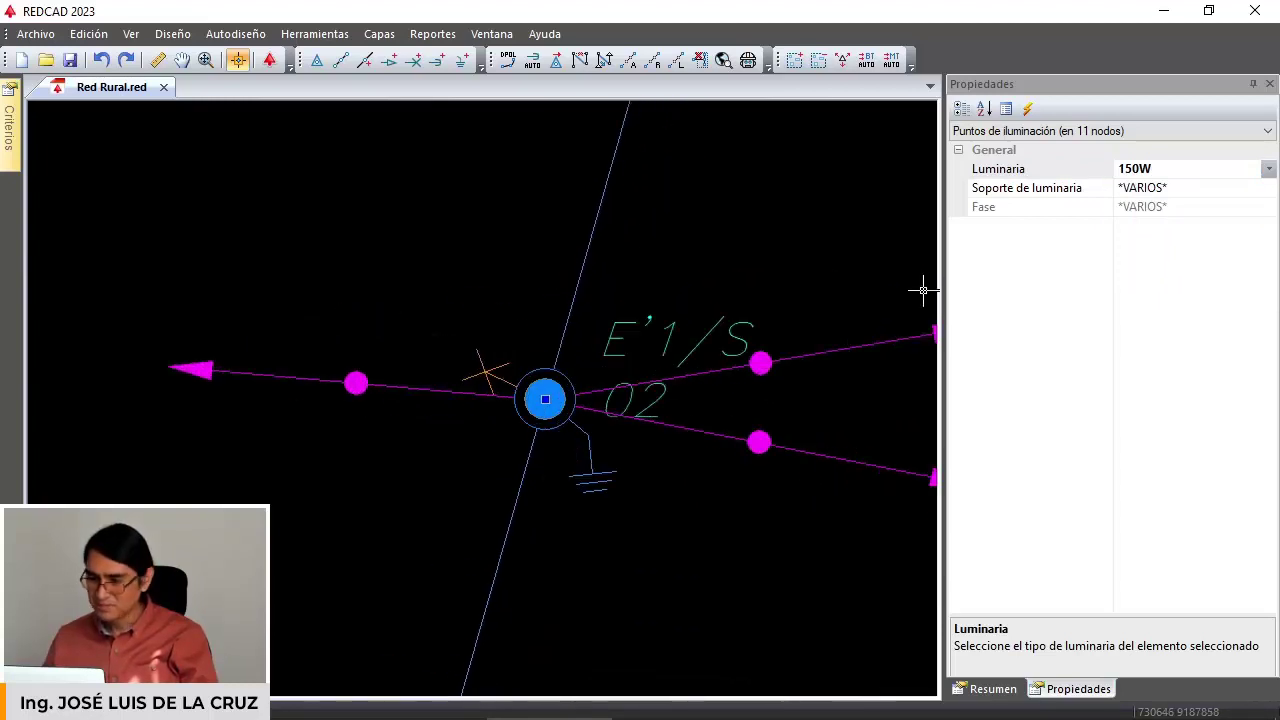
# Set the type of the PATs on the 11 selected nodes to PAT-2, followed by PAT-3.
pyautogui.click(1266, 131)
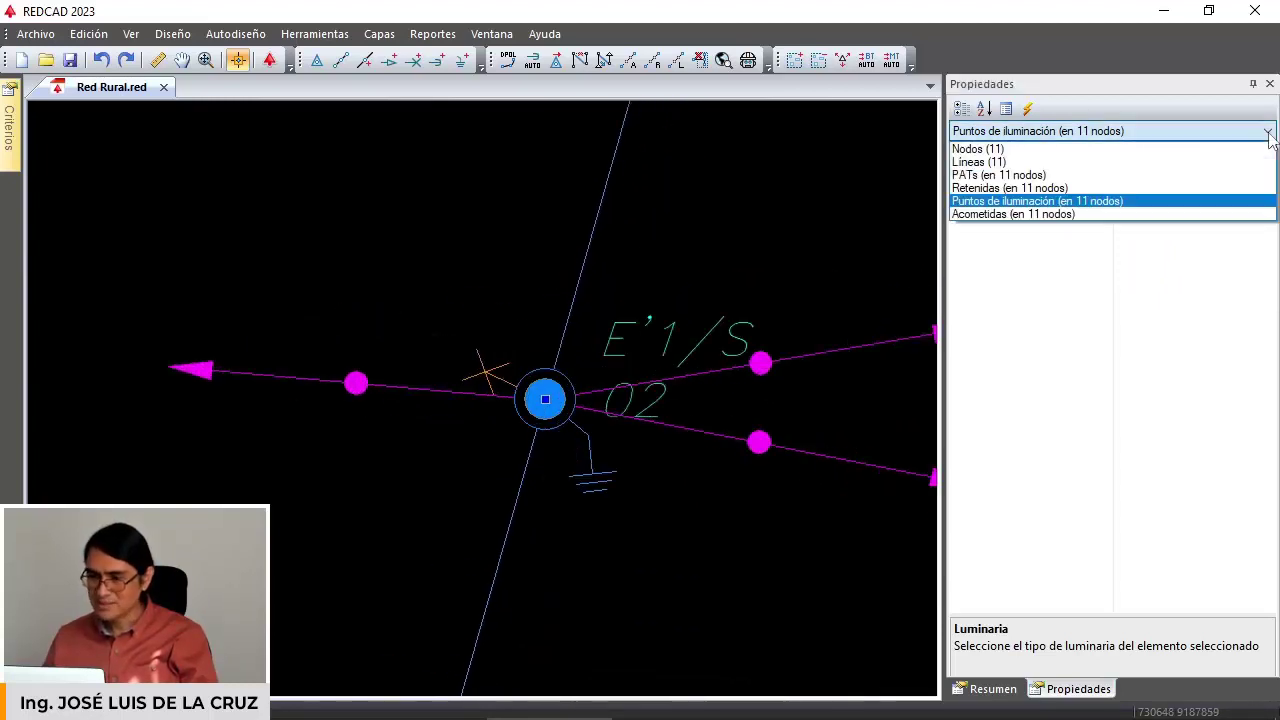
pyautogui.click(1046, 178)
pyautogui.click(1268, 170)
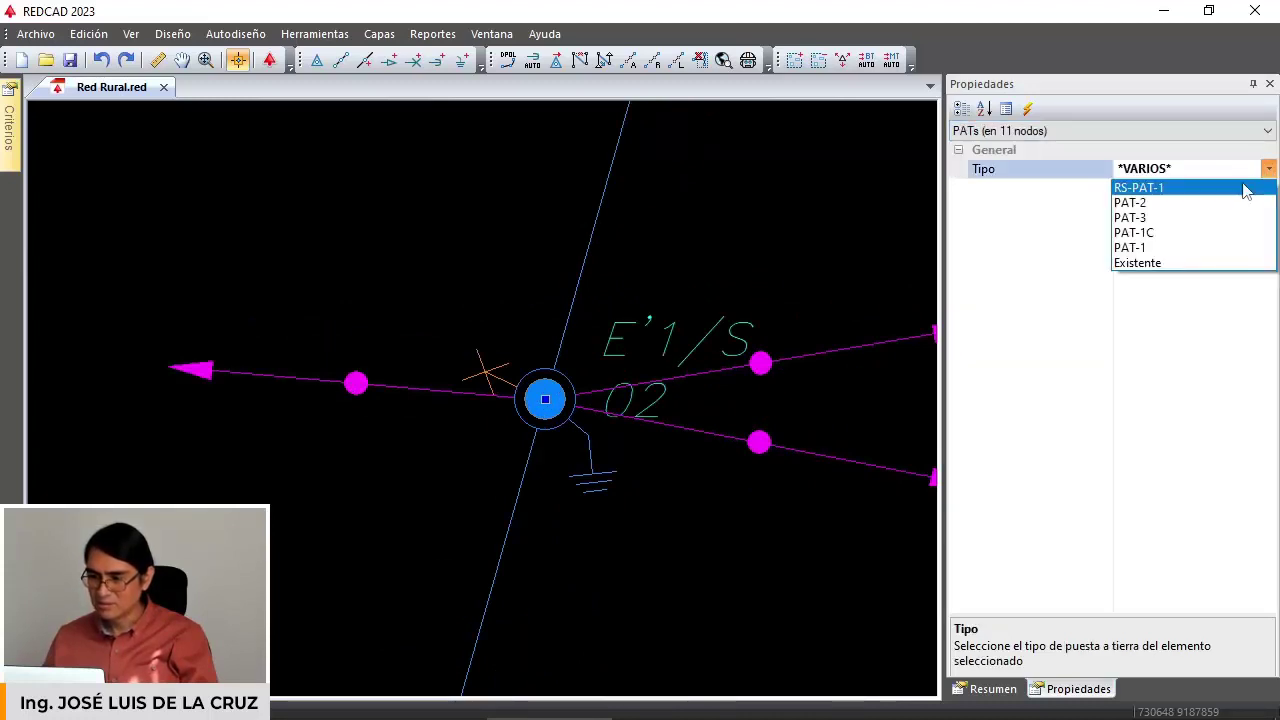
pyautogui.click(1167, 204)
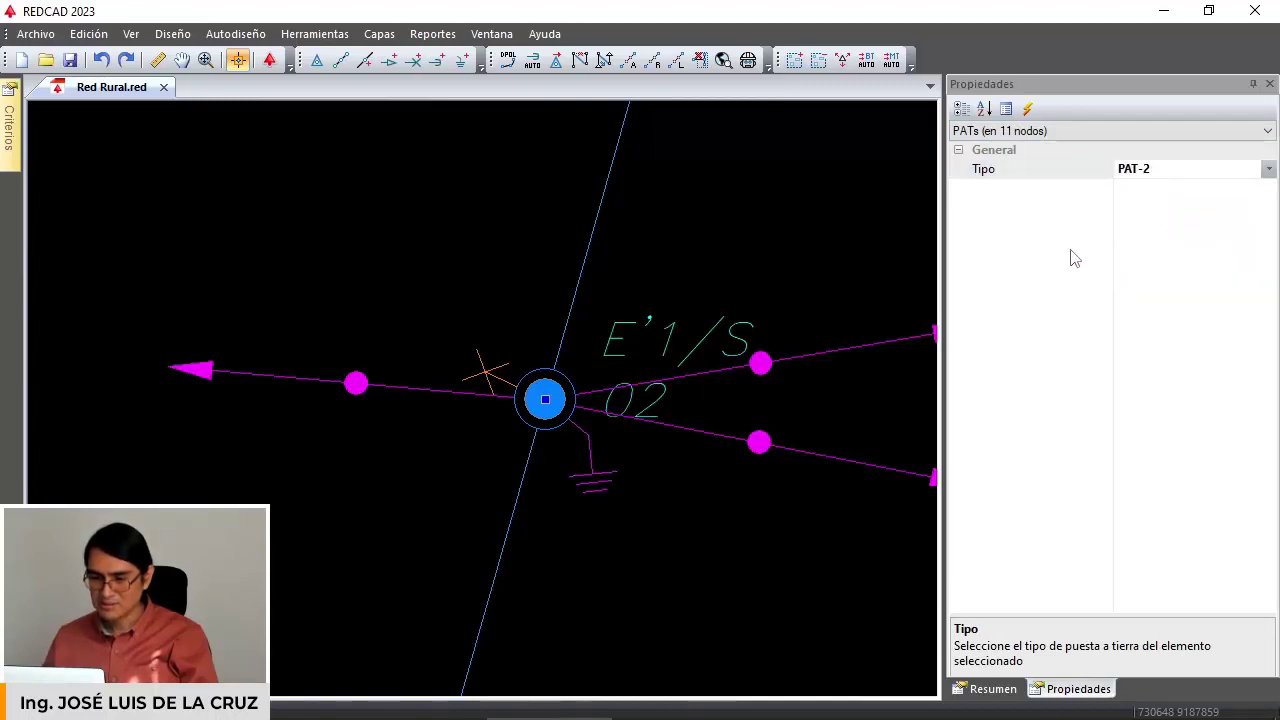
pyautogui.click(1268, 170)
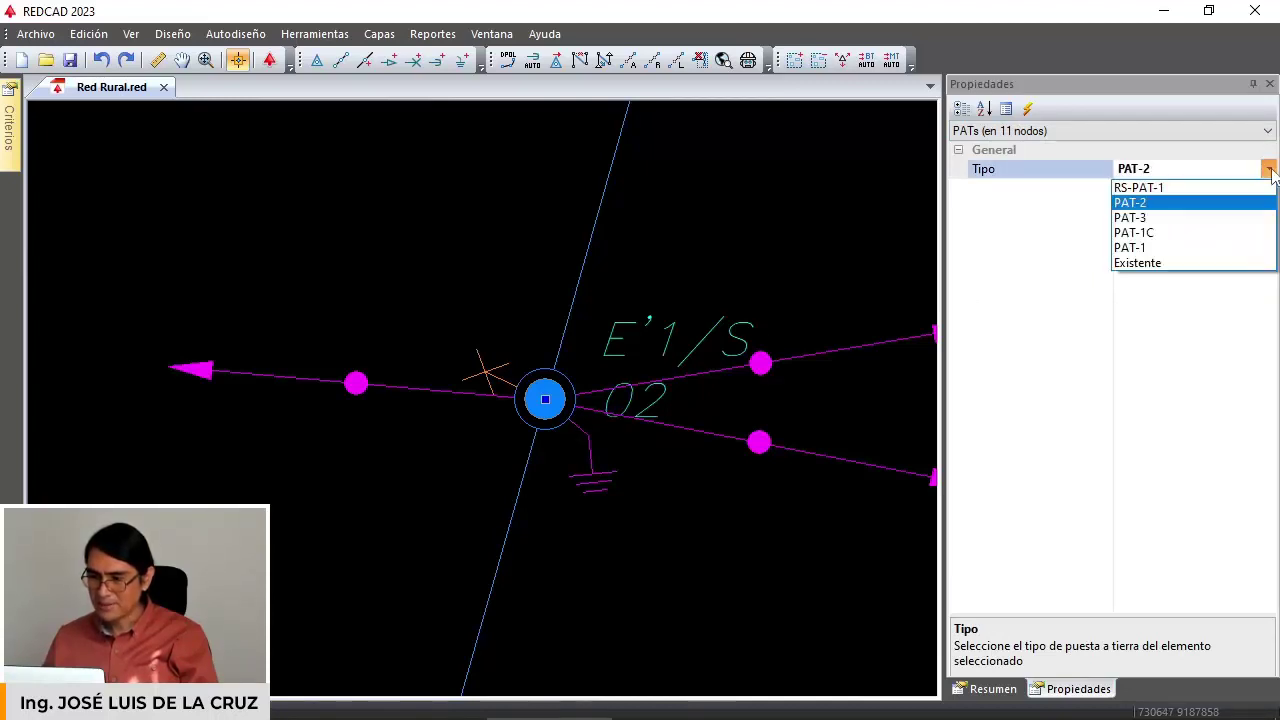
pyautogui.click(1160, 216)
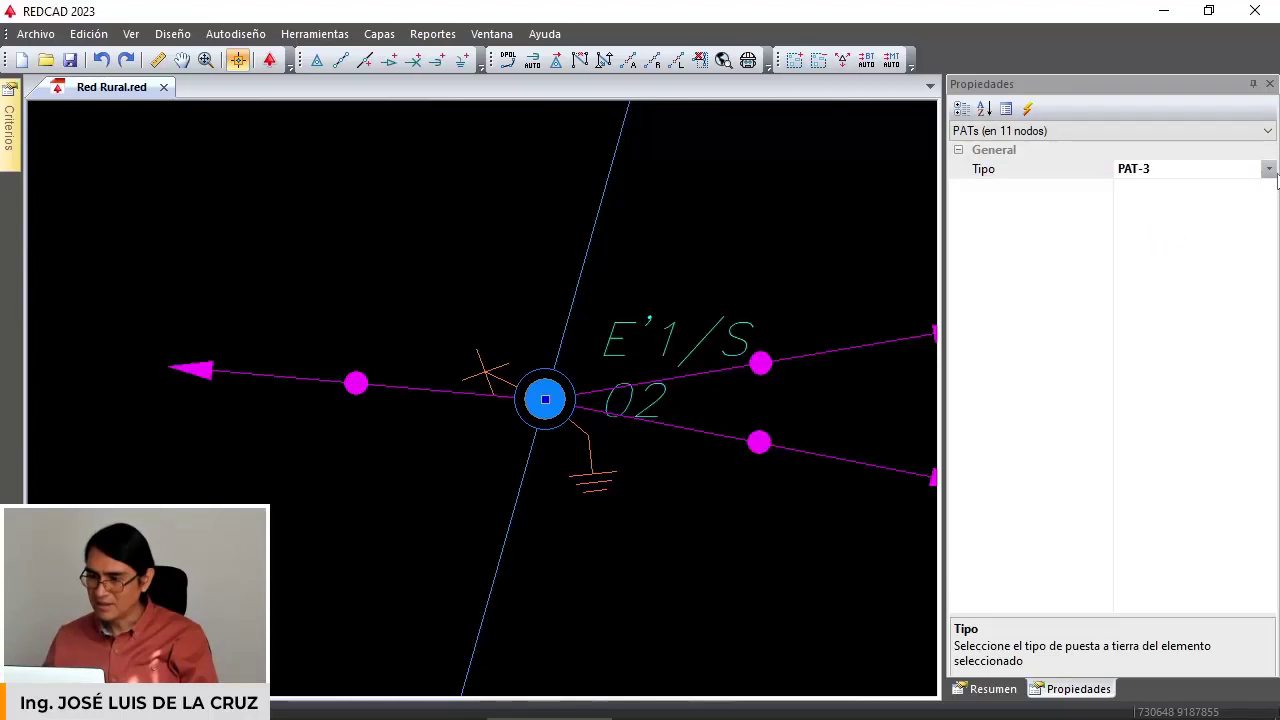
# Set the type of the PATs on the 11 selected nodes to RS-PAT-1 and check the nodes along both branches.
pyautogui.click(1268, 169)
pyautogui.click(1228, 187)
pyautogui.scroll(-5, 719, 407)
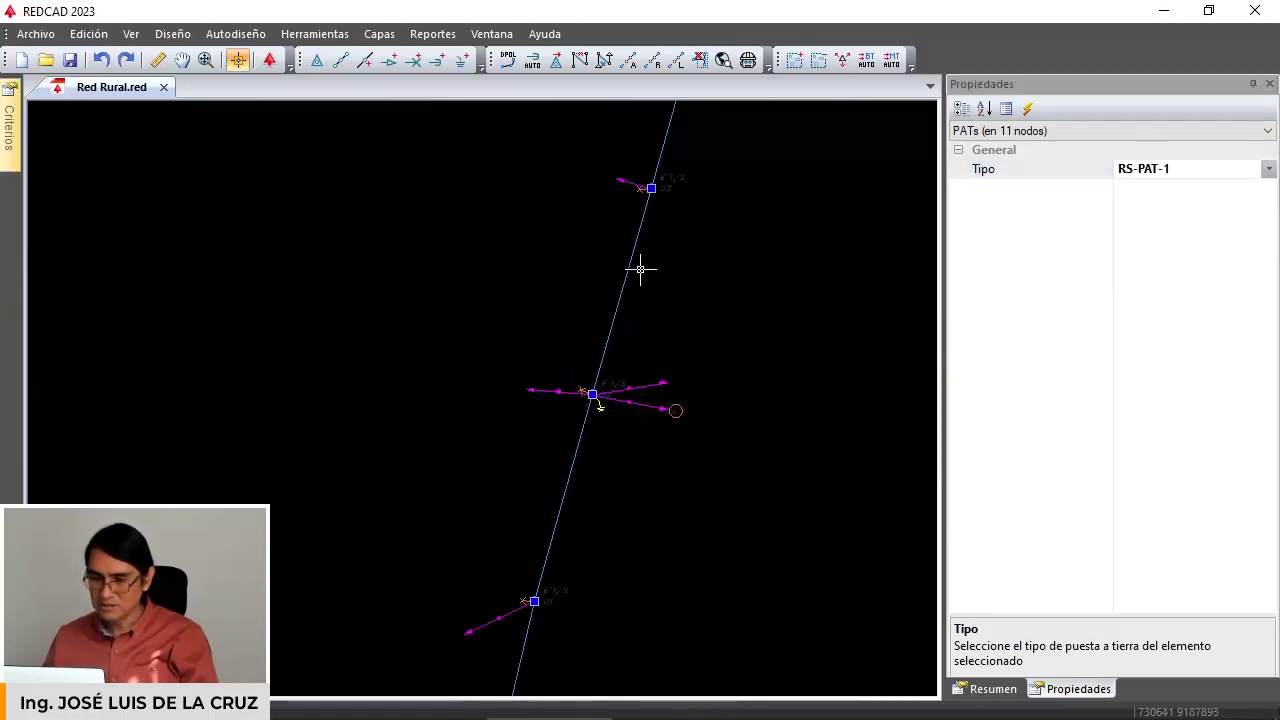
pyautogui.scroll(5, 582, 438)
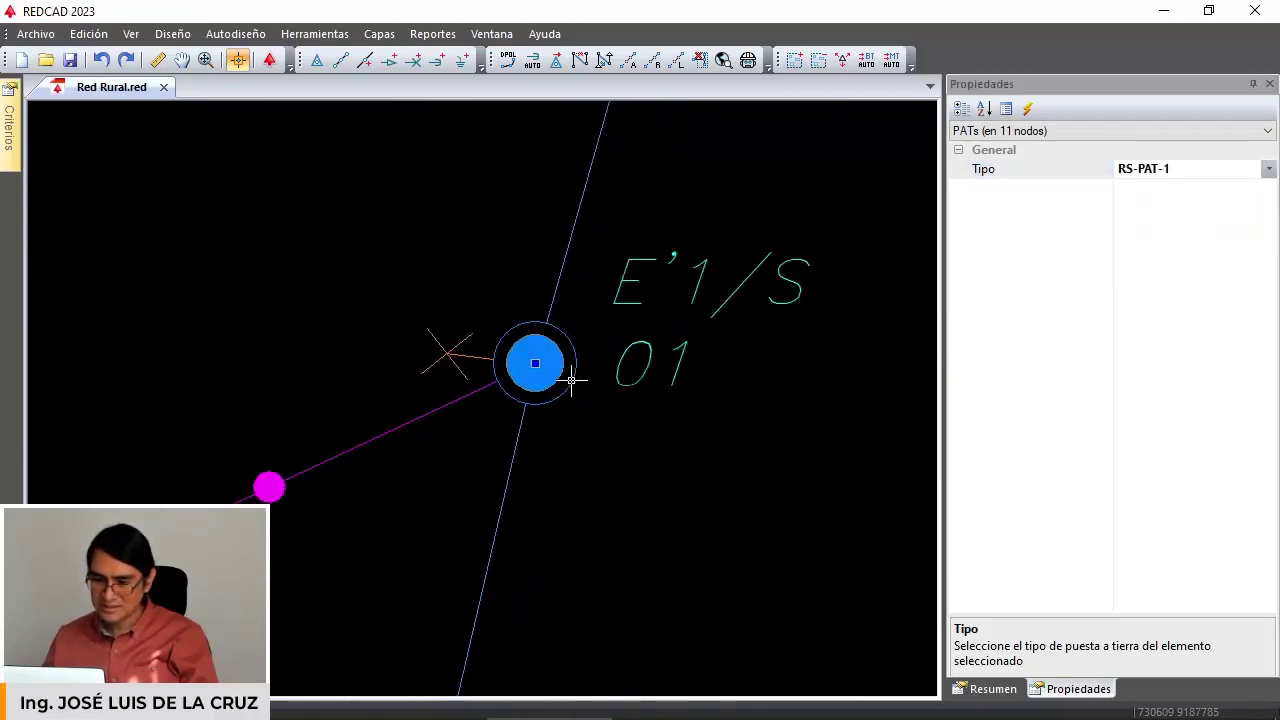
pyautogui.scroll(-5, 571, 377)
pyautogui.scroll(6, 446, 506)
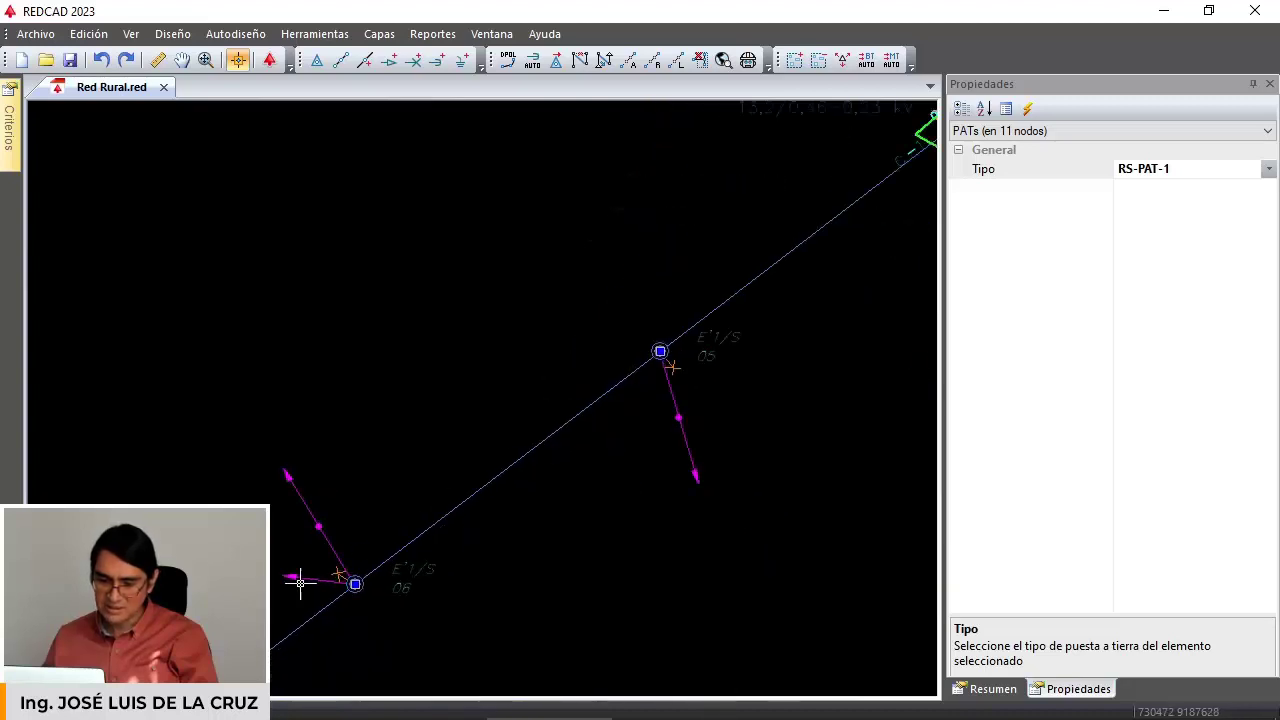
pyautogui.scroll(-5, 514, 486)
pyautogui.scroll(4, 423, 560)
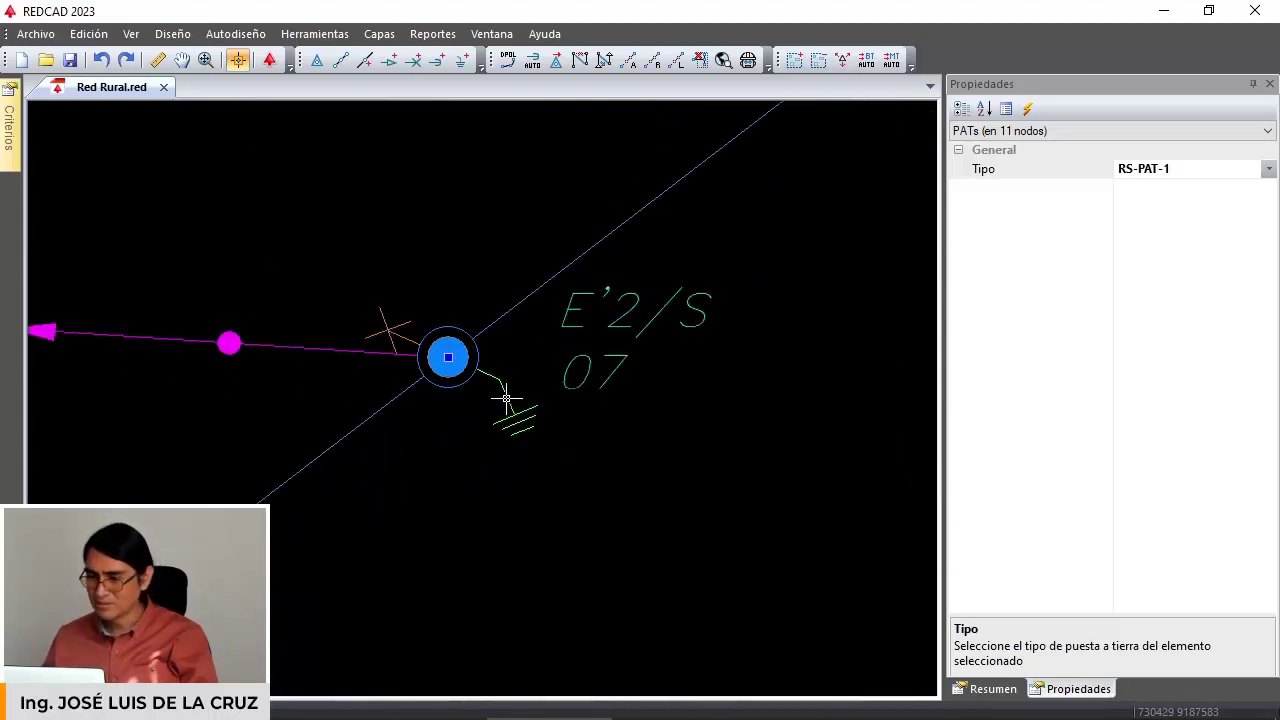
# Check the properties of the service connection and the lighting point at node 07.
pyautogui.click(344, 349)
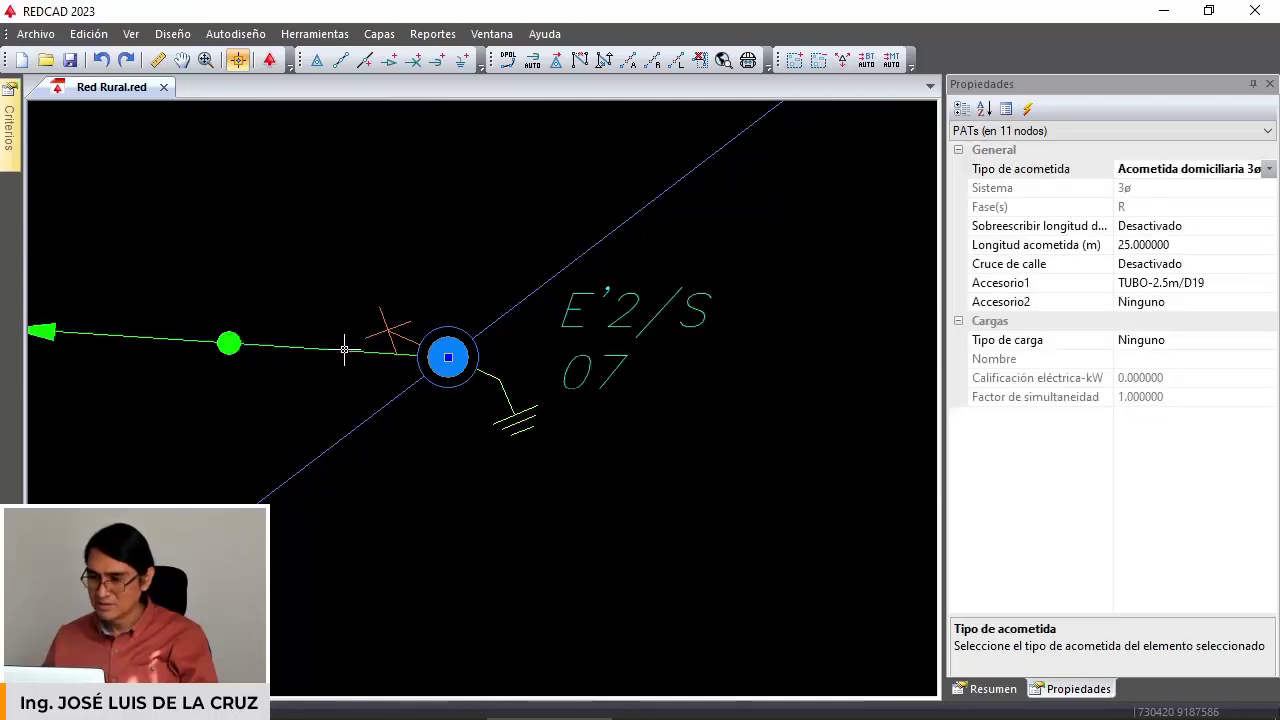
pyautogui.click(405, 338)
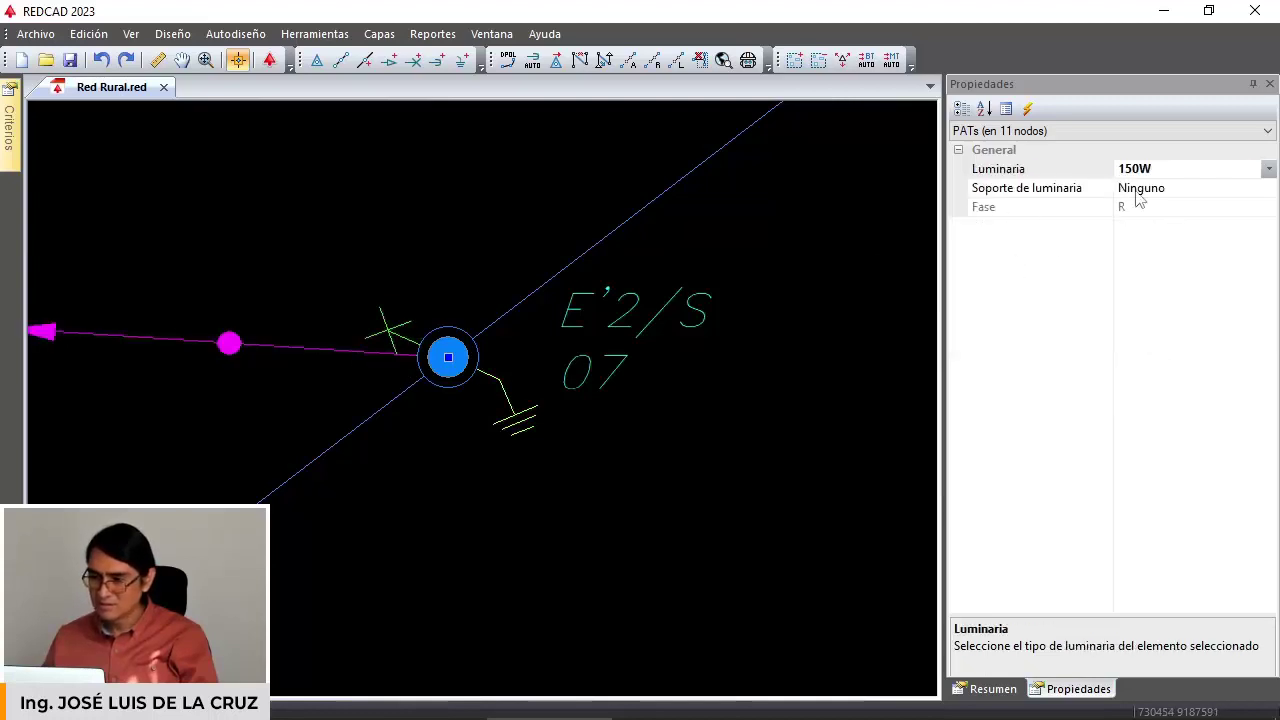
pyautogui.scroll(-4, 693, 261)
pyautogui.moveTo(647, 198); pyautogui.dragTo(685, 245)
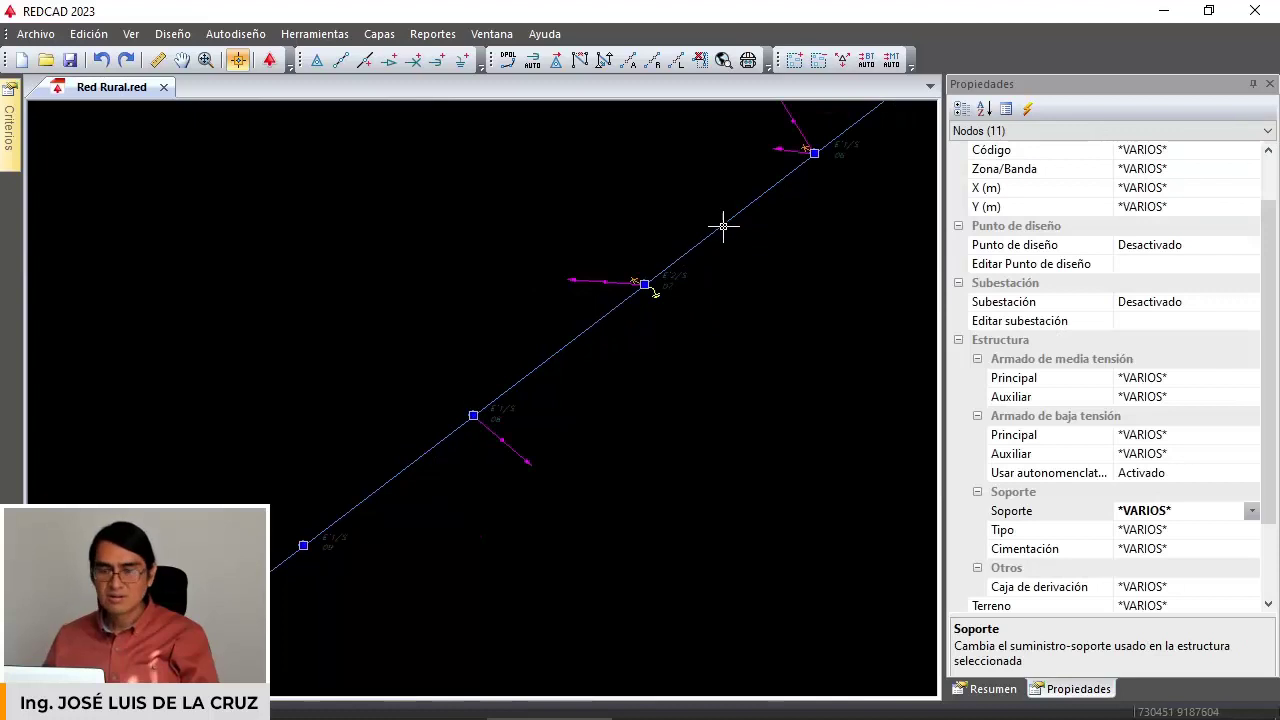
pyautogui.moveTo(734, 232); pyautogui.dragTo(596, 352, button='middle')
pyautogui.scroll(-3, 621, 335)
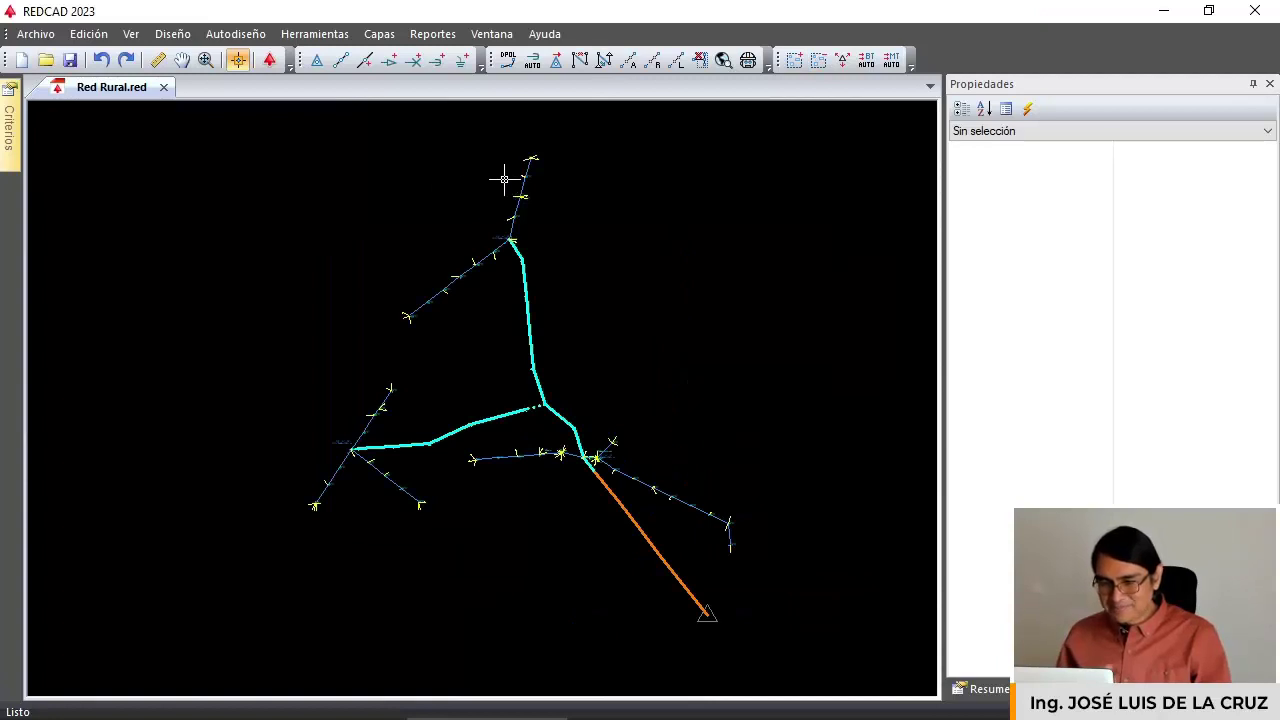
# Display the properties of the service connection at node 05 and review the options available for Accesorio1.
pyautogui.scroll(4, 520, 220)
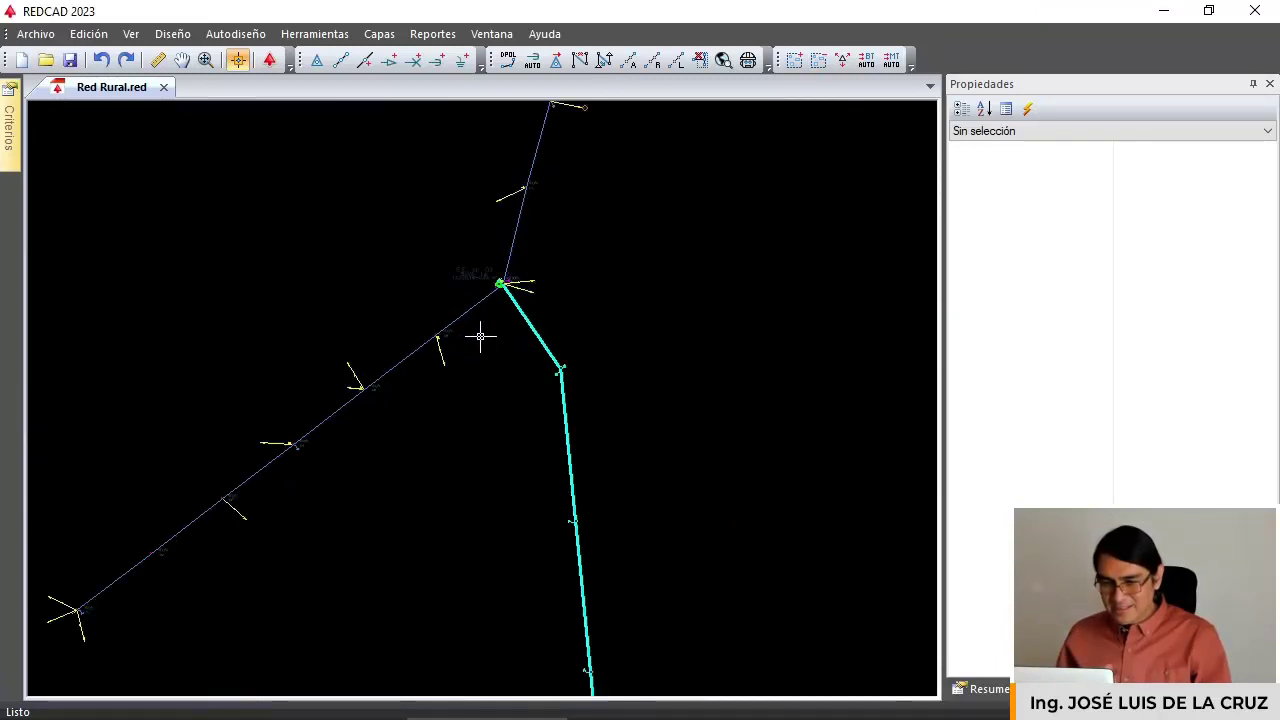
pyautogui.scroll(5, 445, 350)
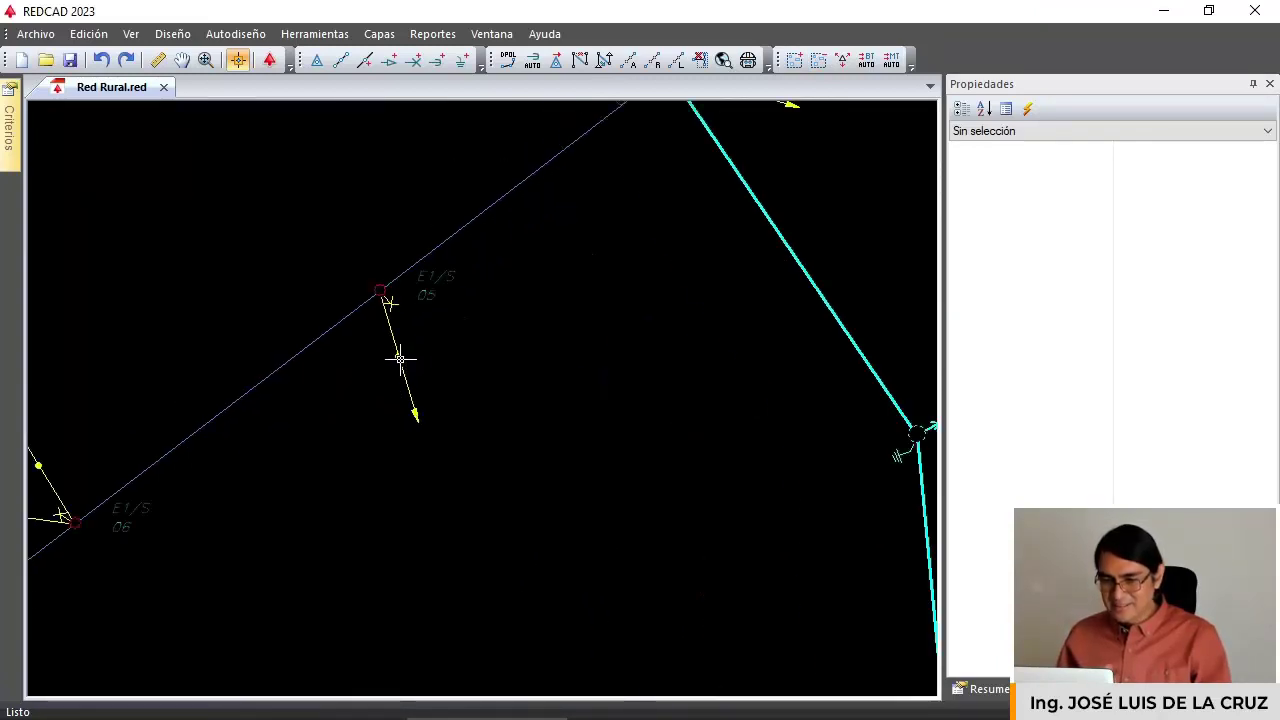
pyautogui.click(400, 358)
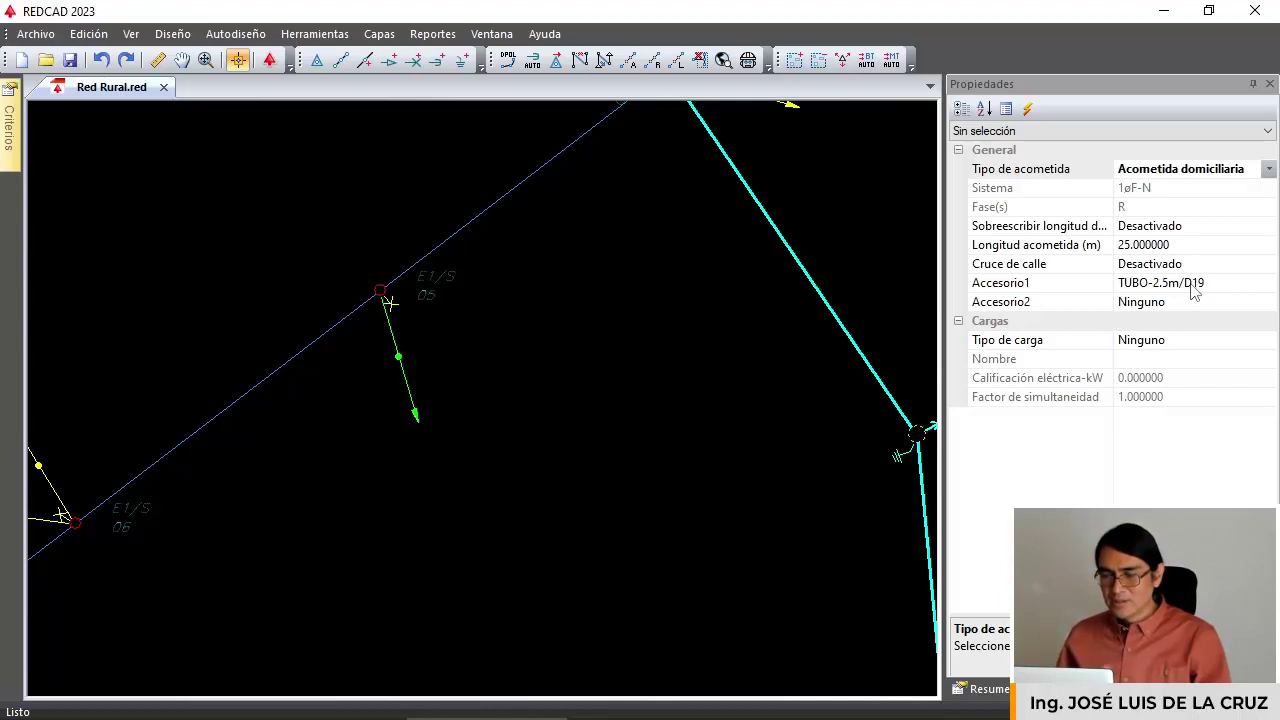
pyautogui.click(1215, 283)
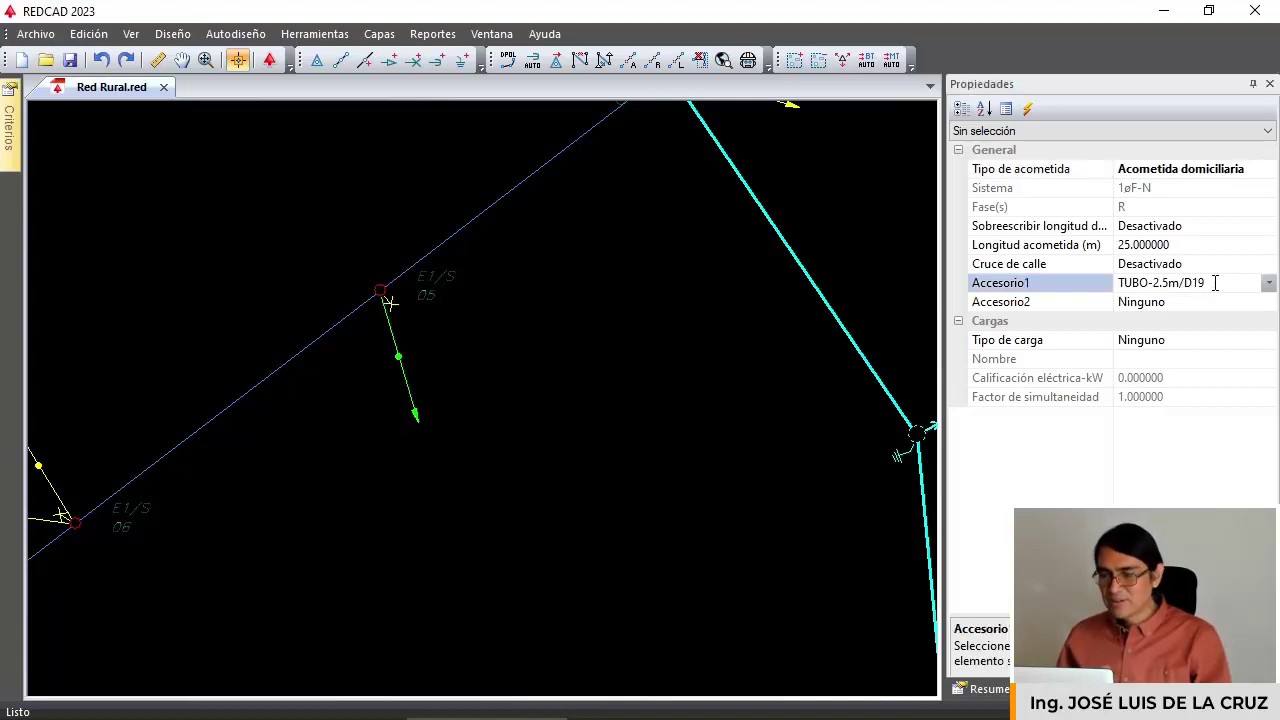
pyautogui.click(1268, 284)
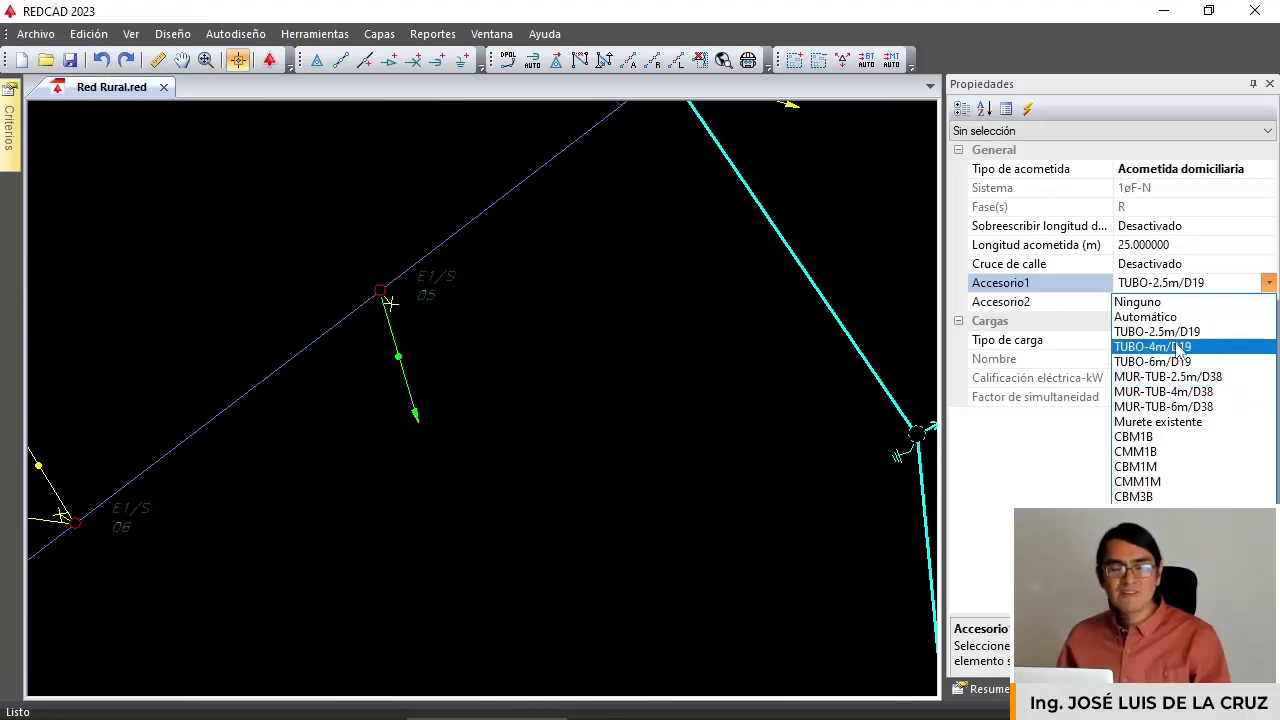
pyautogui.click(1042, 283)
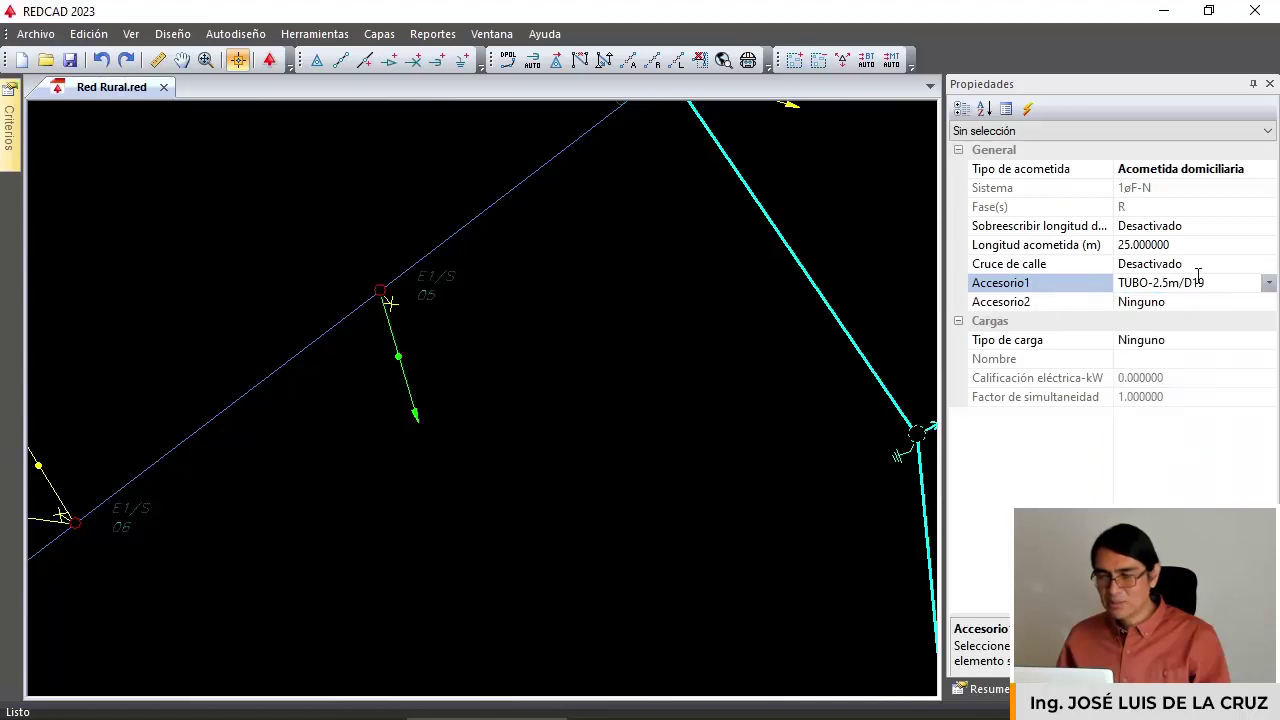
pyautogui.click(1268, 284)
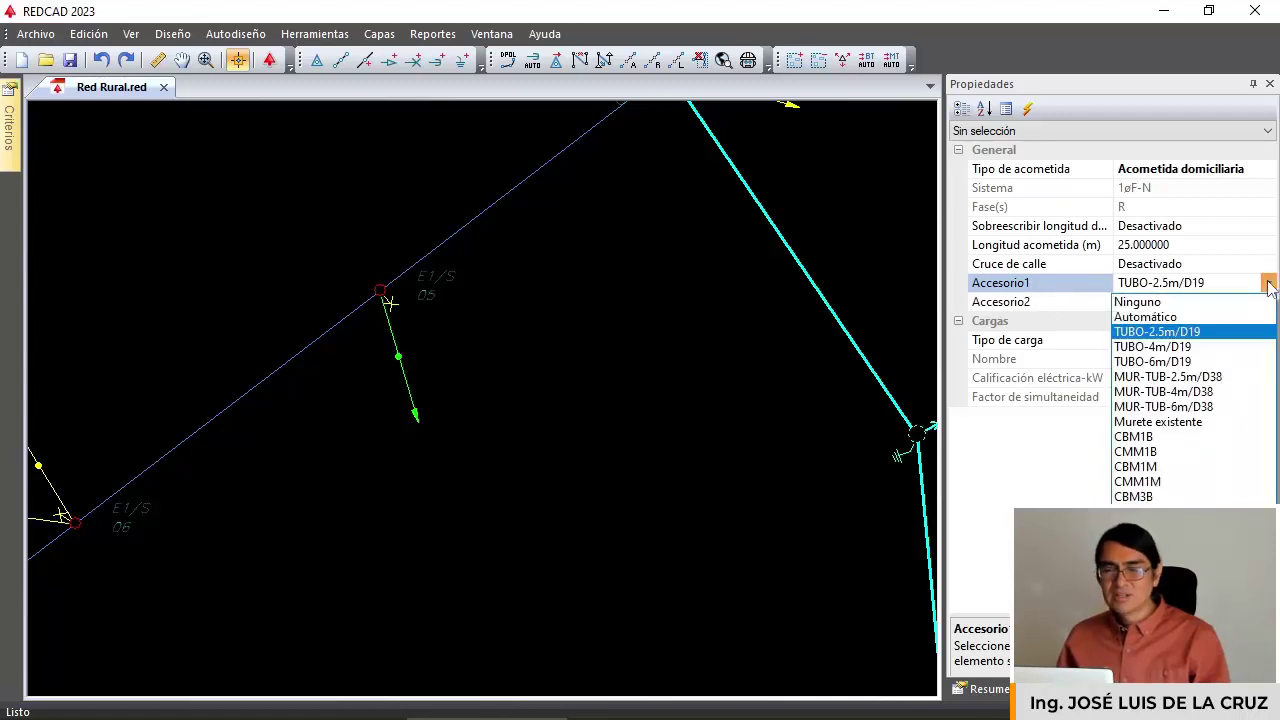
pyautogui.click(1157, 289)
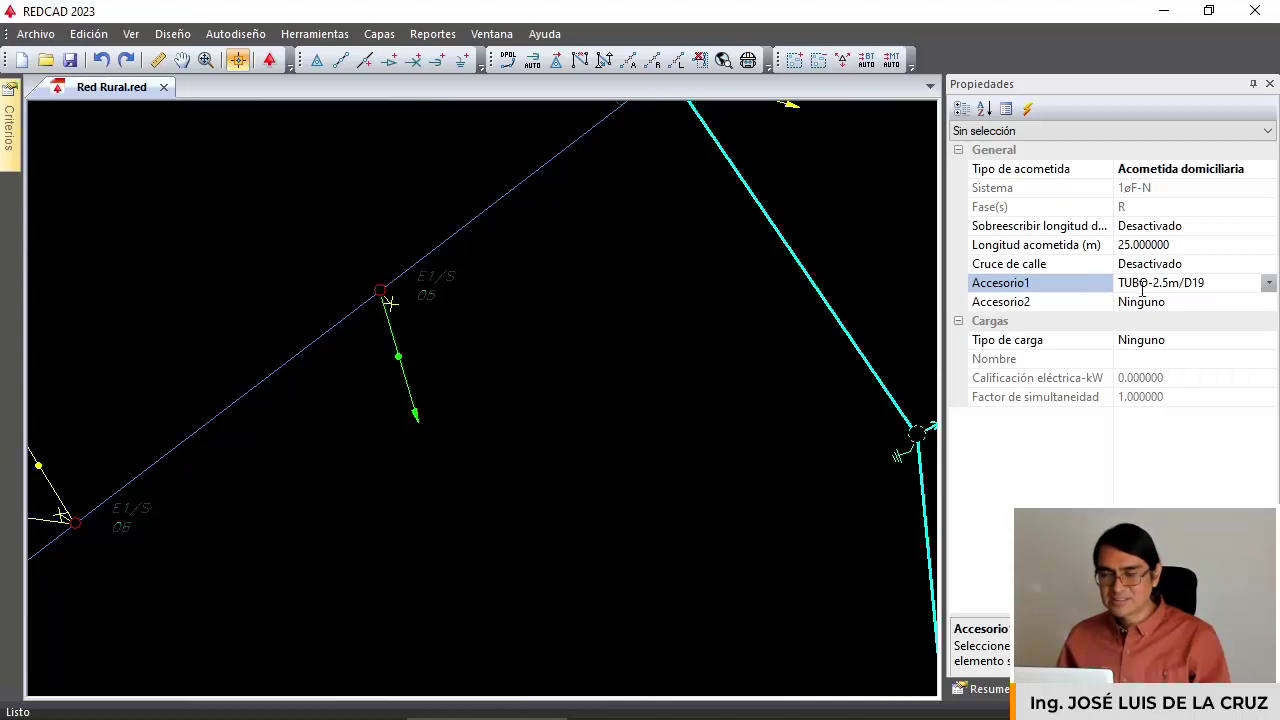
# Review the options available for Accesorio2 of the service connection at node 05, leaving the value unchanged and clearing the selection.
pyautogui.click(1165, 305)
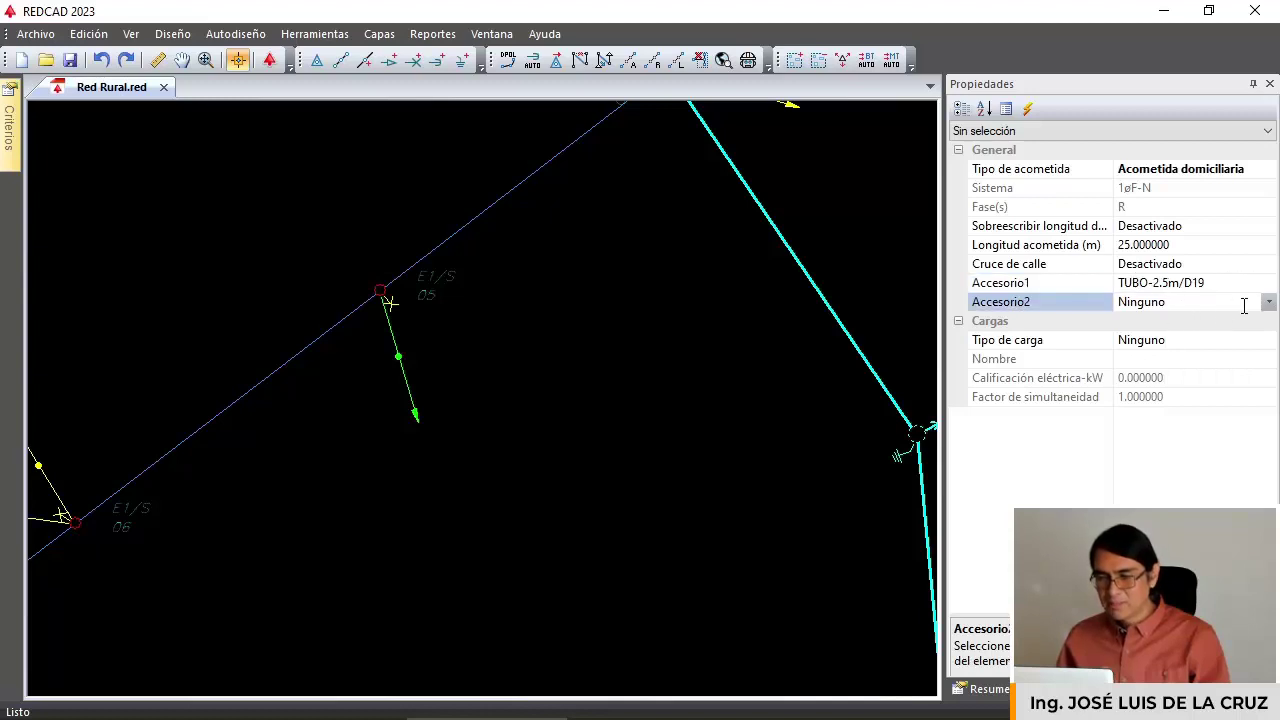
pyautogui.click(1216, 282)
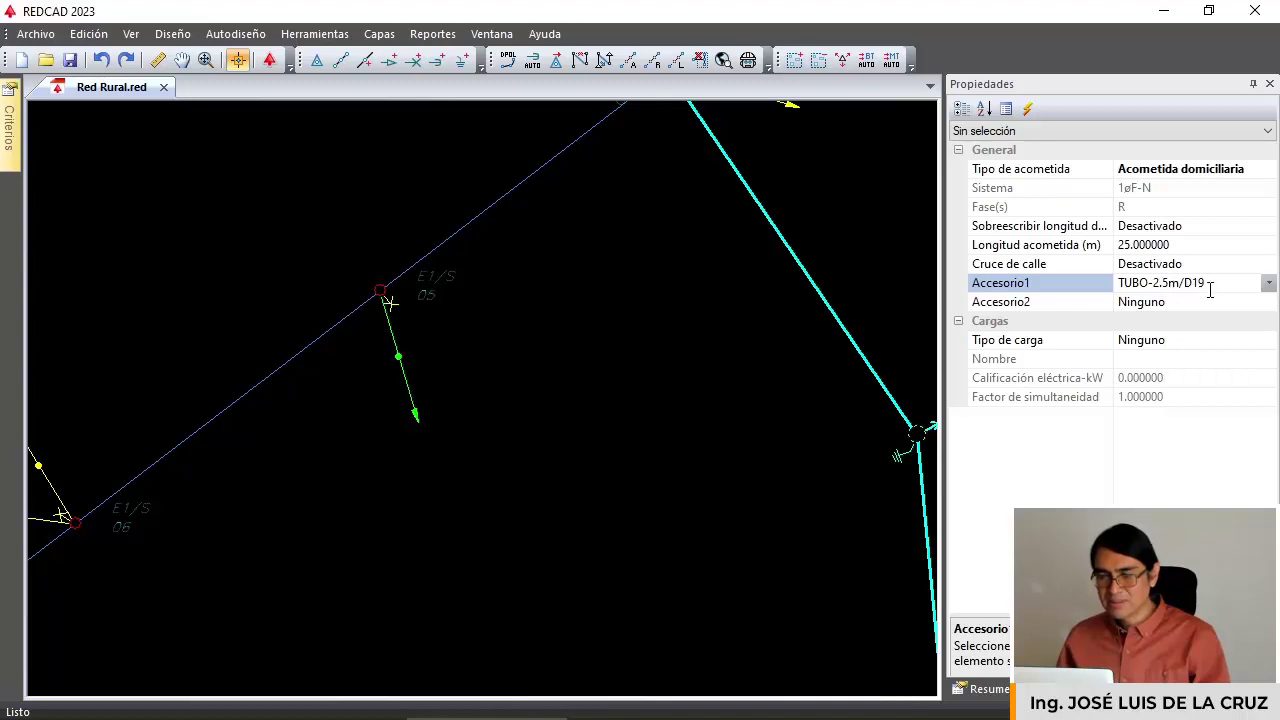
pyautogui.click(1248, 302)
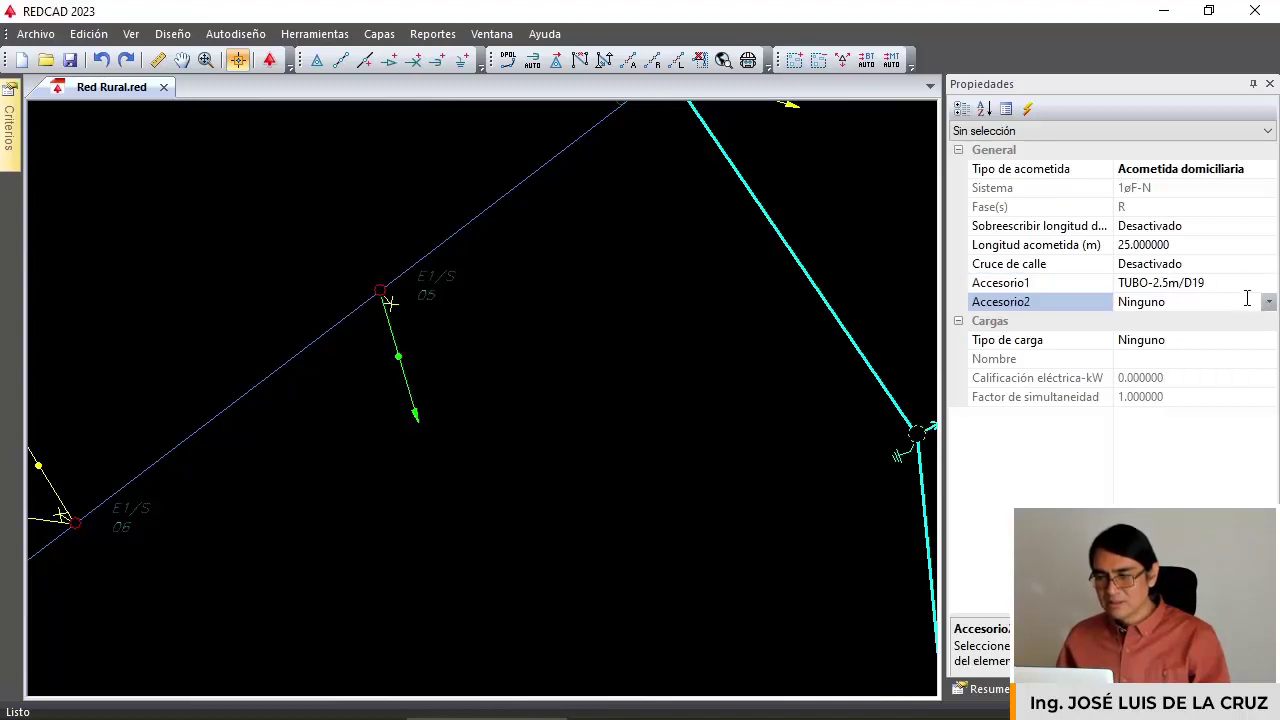
pyautogui.click(1268, 302)
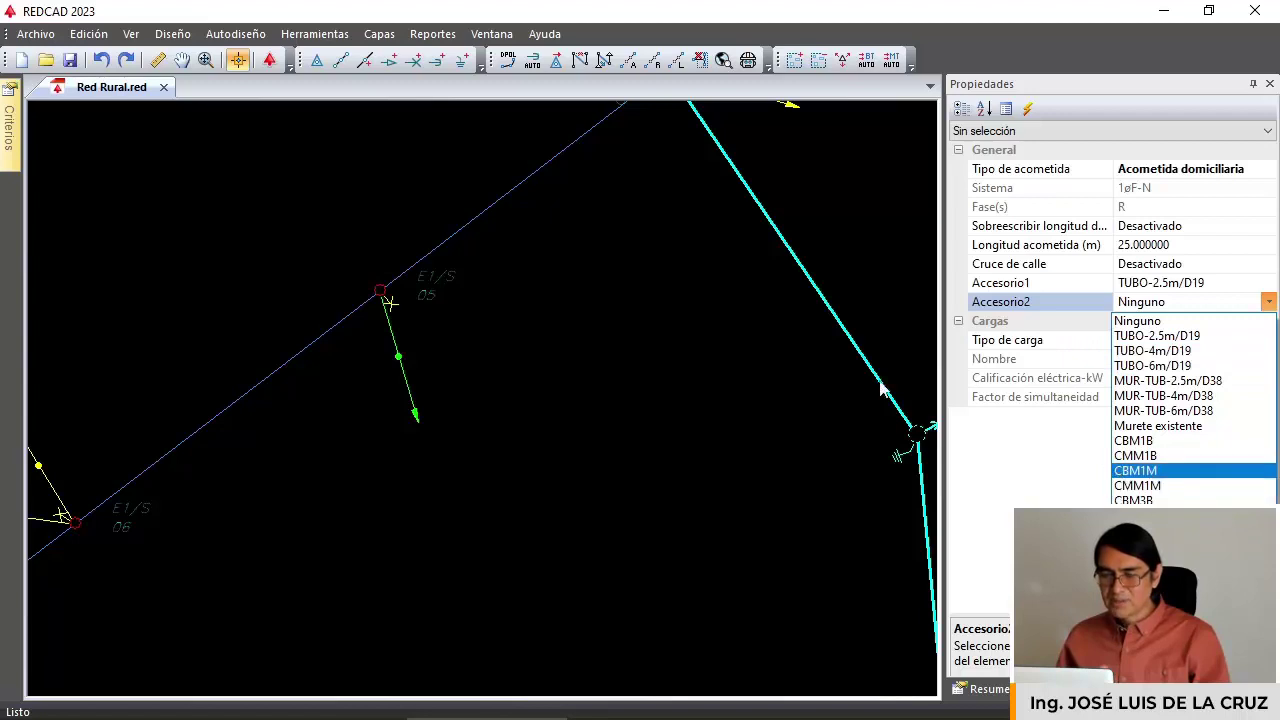
pyautogui.click(854, 251)
pyautogui.click(882, 272)
pyautogui.click(514, 386)
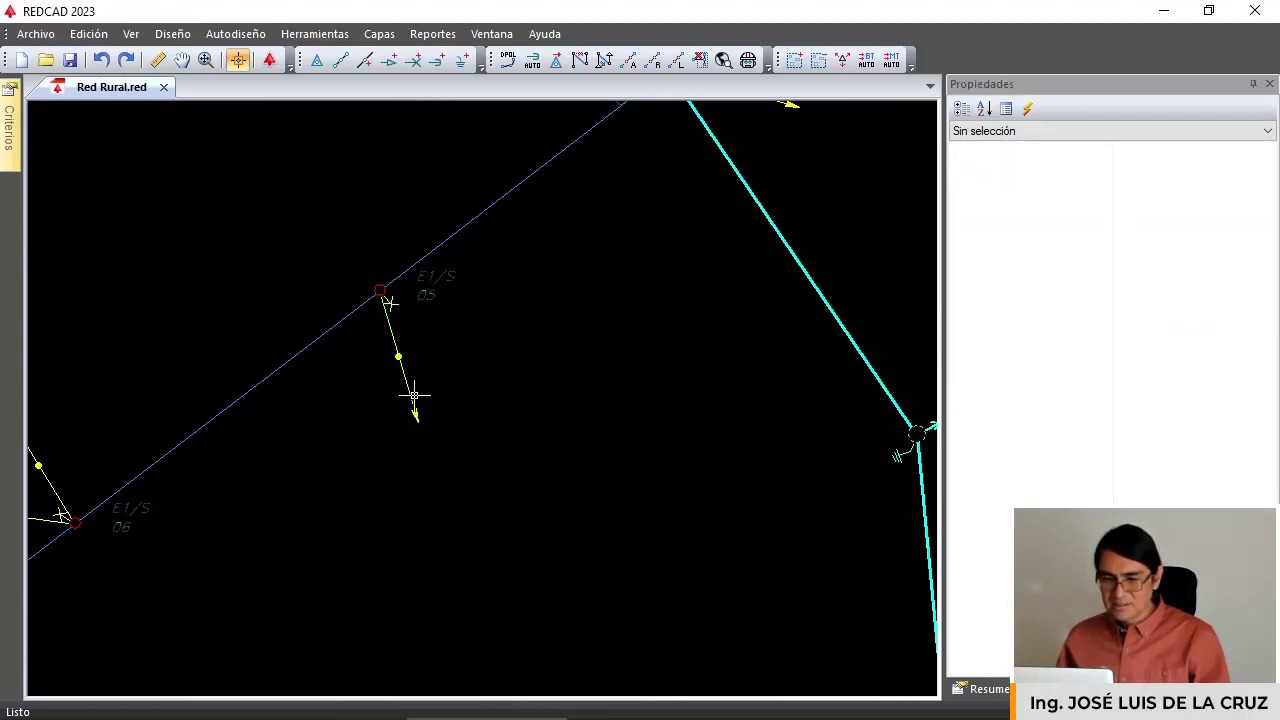
# Set Accesorio2 of the service connection at node 05 to CBM1B.
pyautogui.click(412, 394)
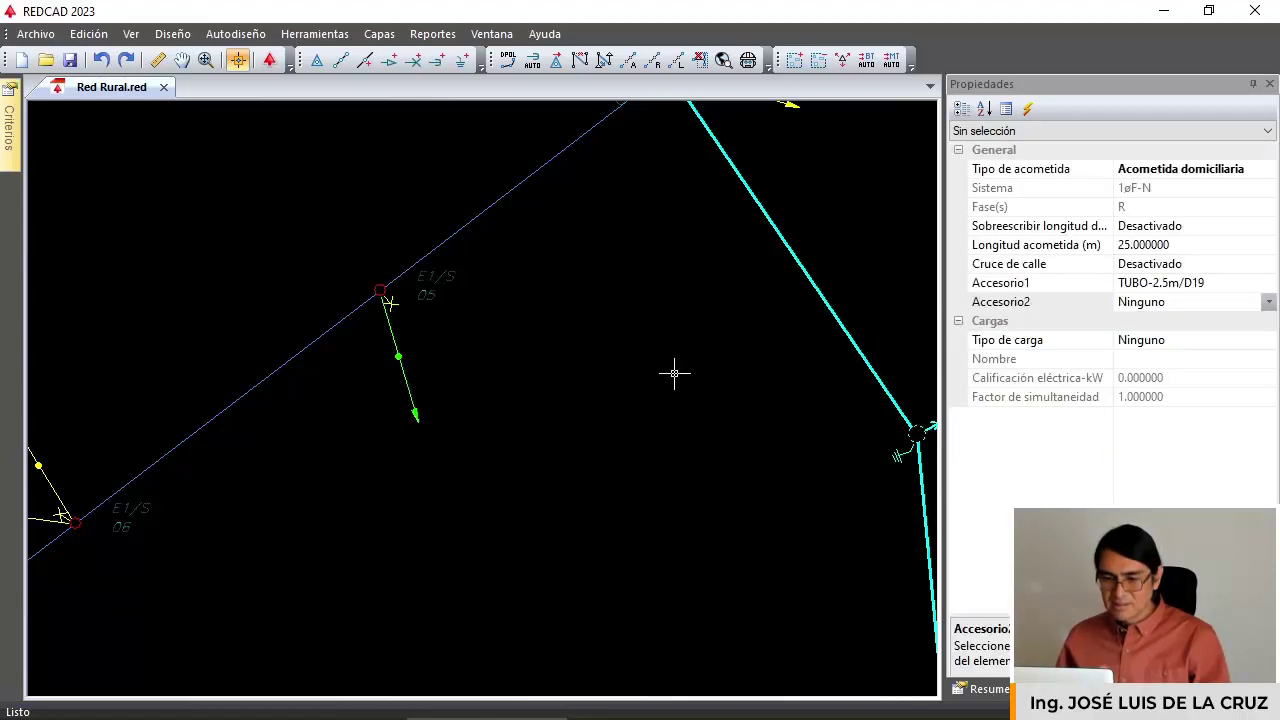
pyautogui.click(1269, 302)
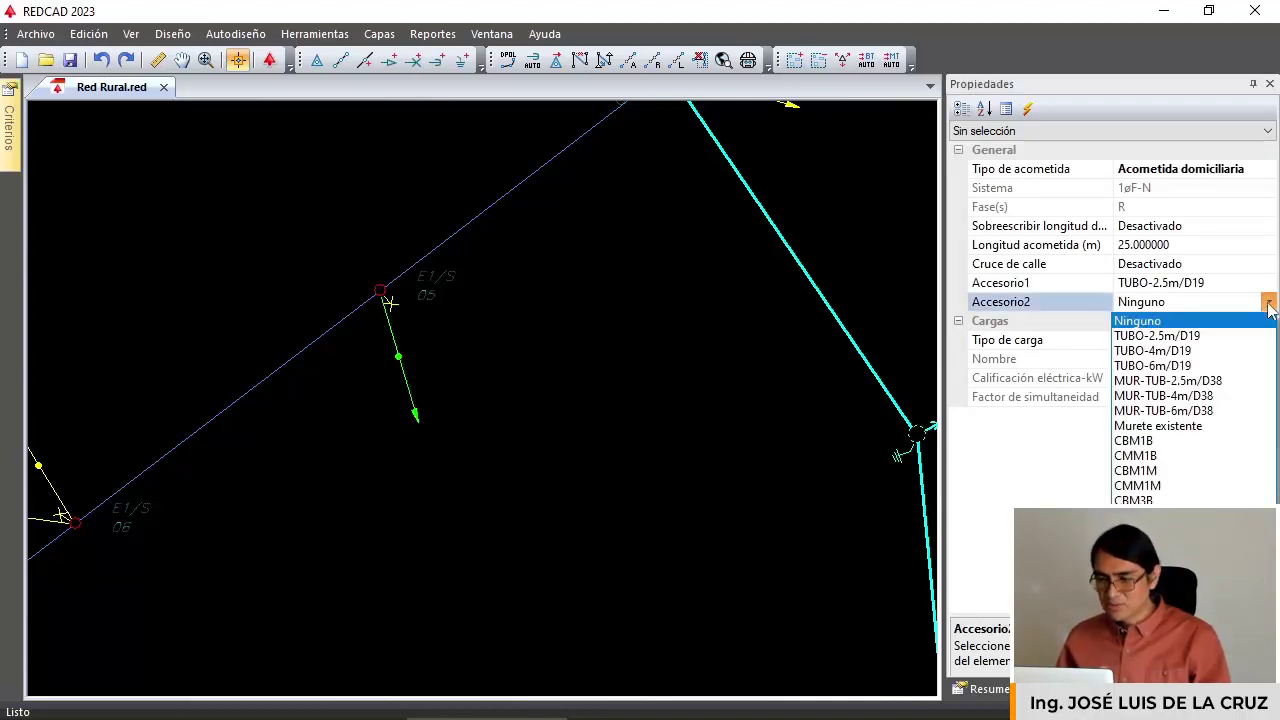
pyautogui.click(1133, 443)
pyautogui.scroll(-3, 594, 391)
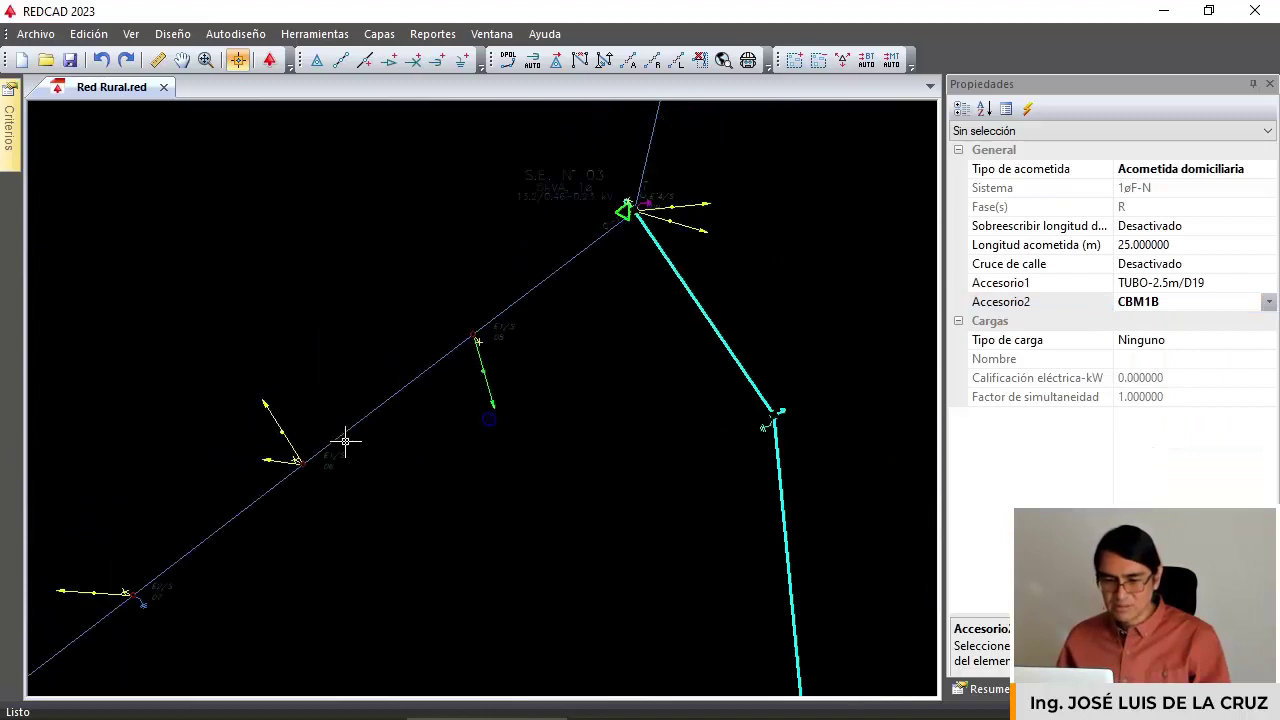
# Set Accesorio2 of the upper service drop at pole 06 to CMM1B.
pyautogui.scroll(3, 280, 437)
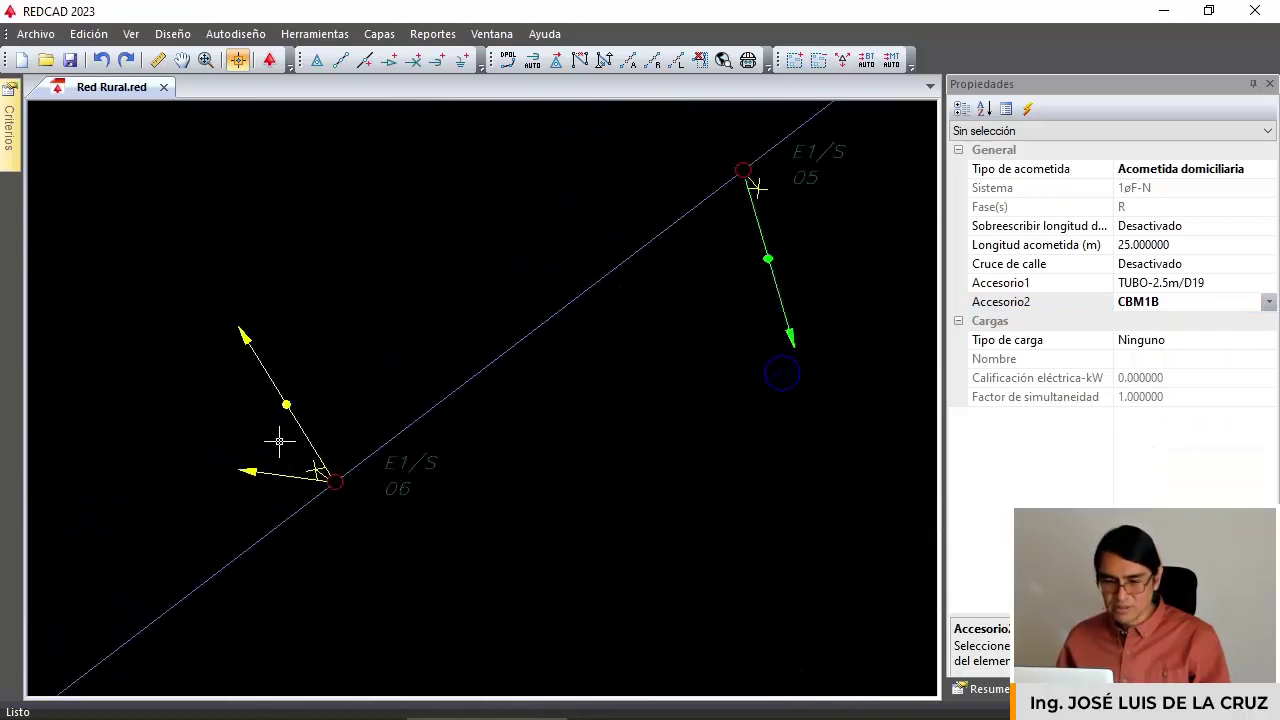
pyautogui.click(1269, 304)
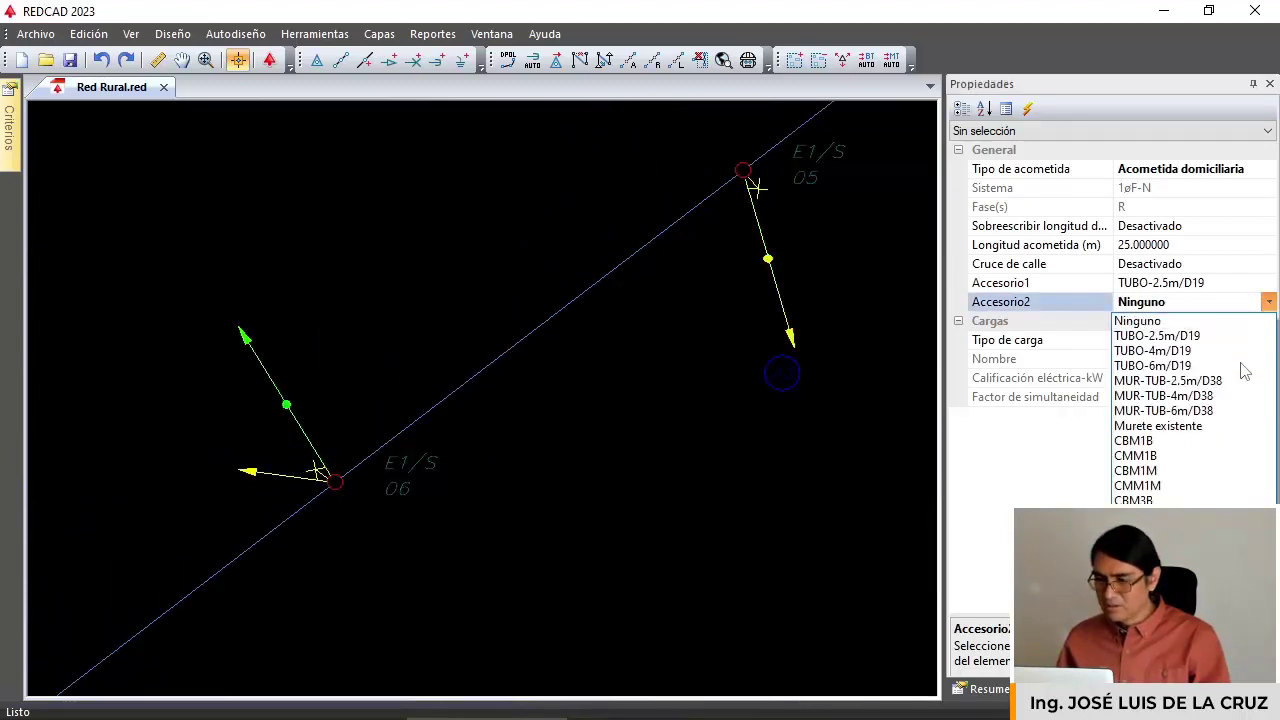
pyautogui.click(1161, 458)
# Set Accesorio1 of the service drop at pole 01 to TUBO-4m/D19.
pyautogui.scroll(-2, 700, 390)
pyautogui.moveTo(794, 240); pyautogui.dragTo(640, 346, button='middle')
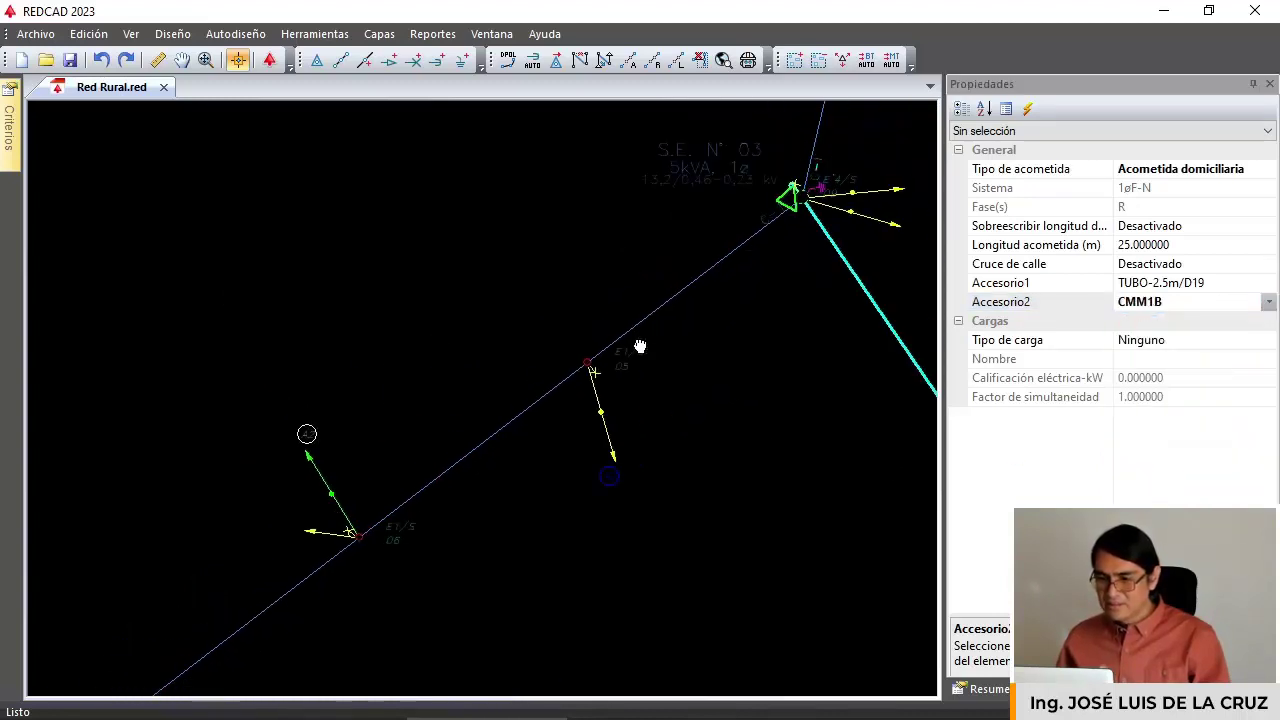
pyautogui.scroll(1, 904, 170)
pyautogui.moveTo(868, 186); pyautogui.dragTo(726, 406, button='middle')
pyautogui.moveTo(711, 300); pyautogui.dragTo(736, 438, button='middle')
pyautogui.click(667, 196)
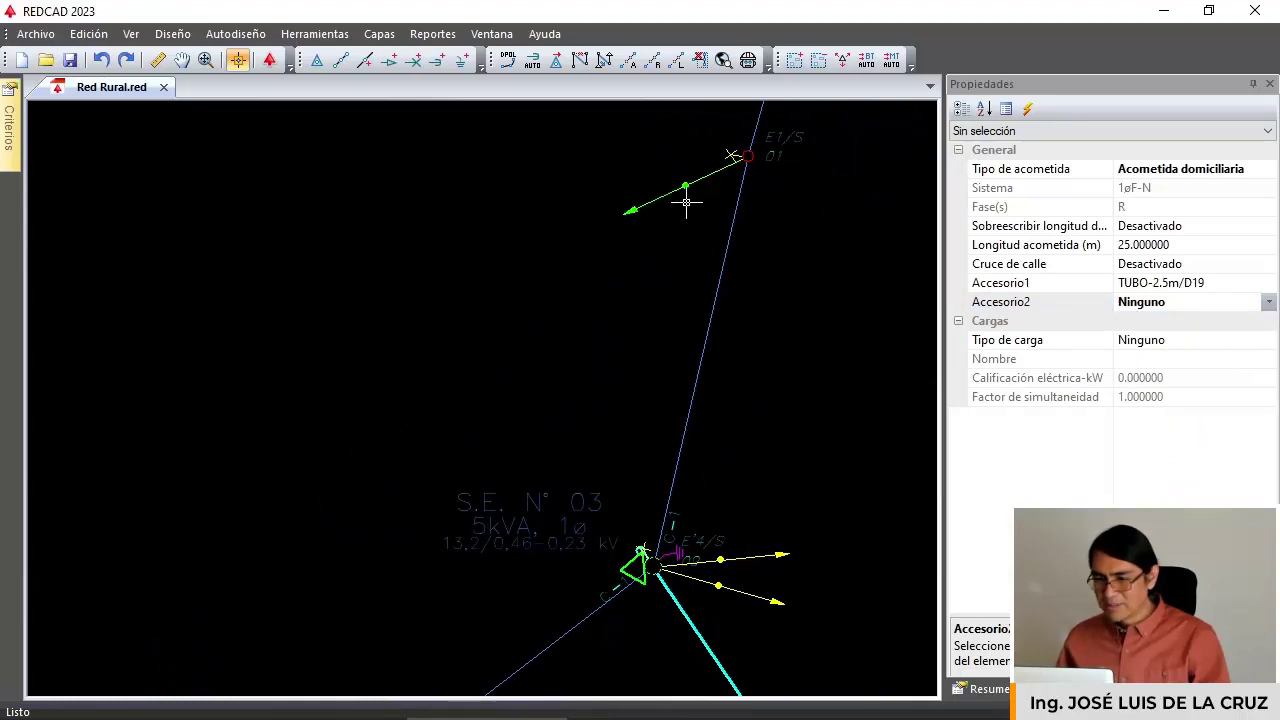
pyautogui.click(1268, 283)
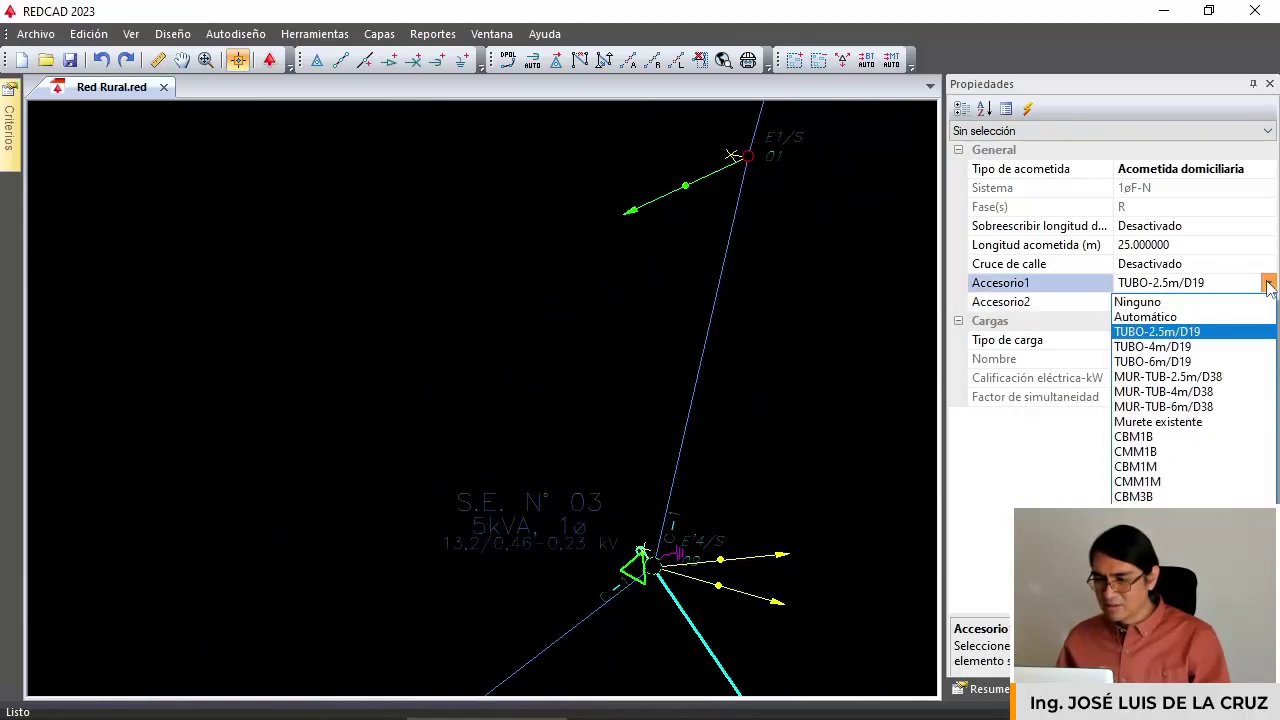
pyautogui.click(1182, 350)
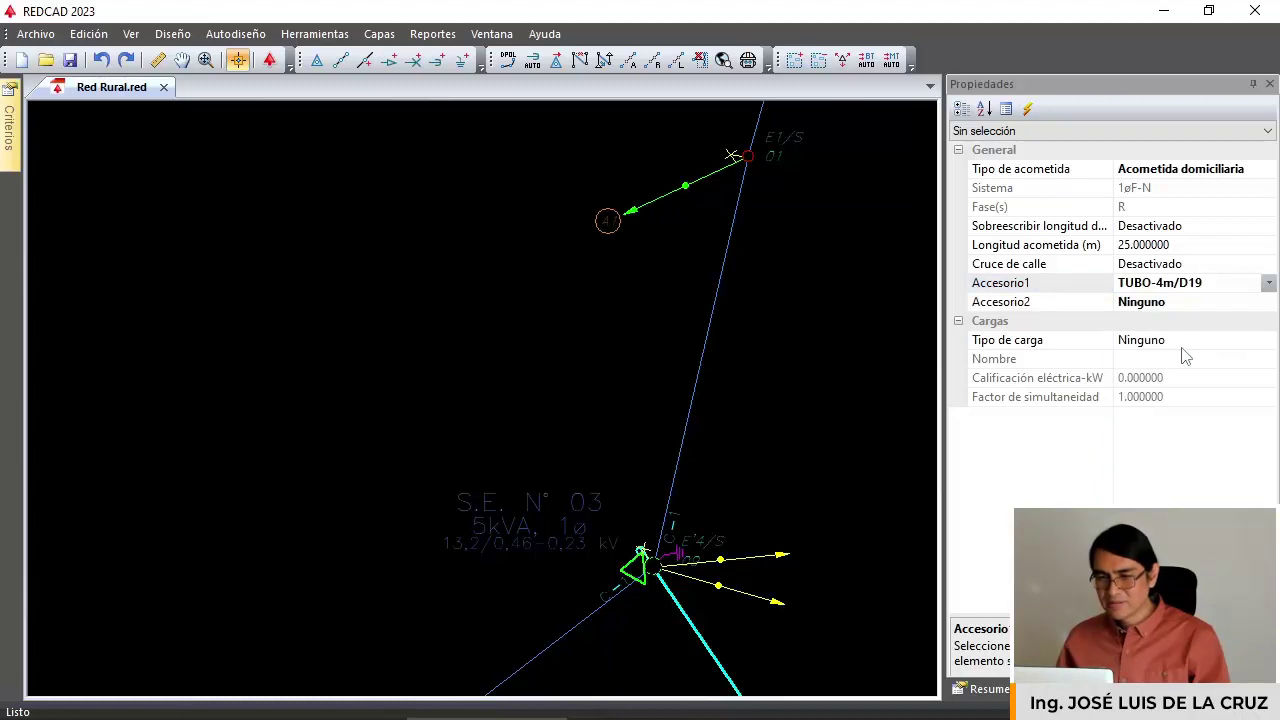
# Set Accesorio1 of the upper right-hand service drop at the next E1/S pole above pole 01 to MUR-TUB-6m/D38.
pyautogui.moveTo(690, 218); pyautogui.dragTo(631, 485, button='middle')
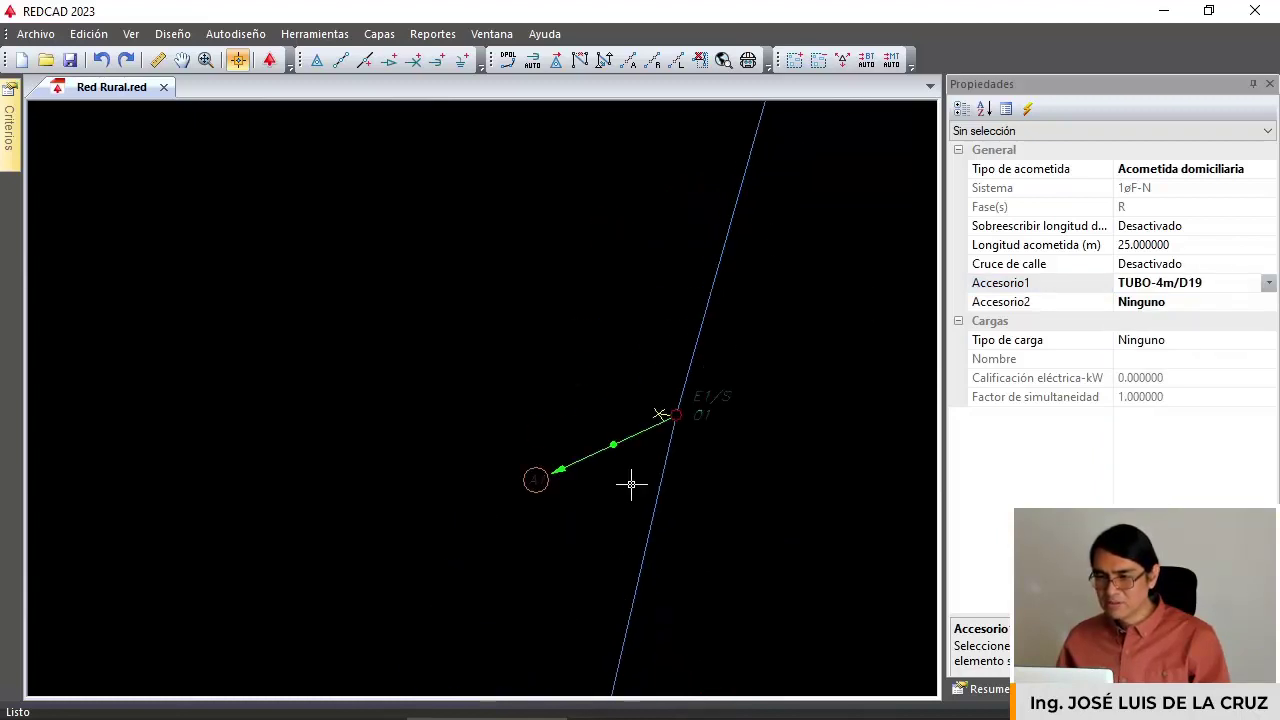
pyautogui.scroll(-3, 730, 217)
pyautogui.scroll(3, 749, 156)
pyautogui.click(838, 176)
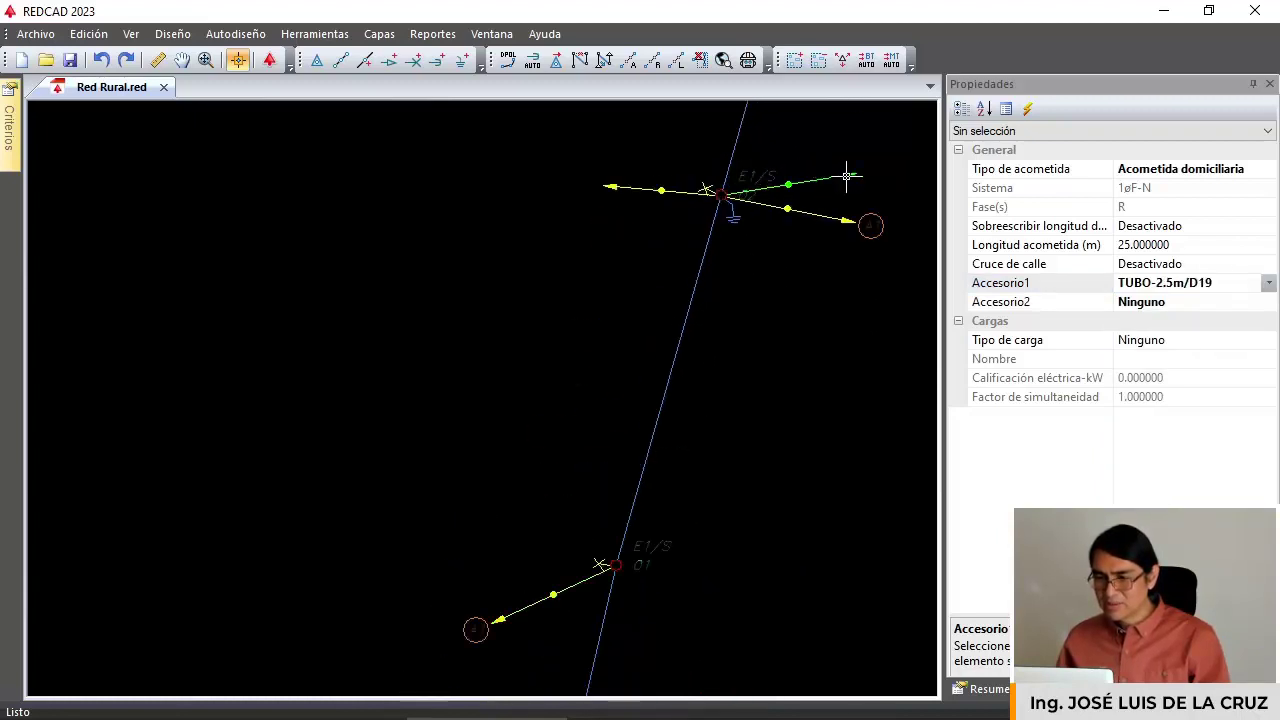
pyautogui.click(1268, 284)
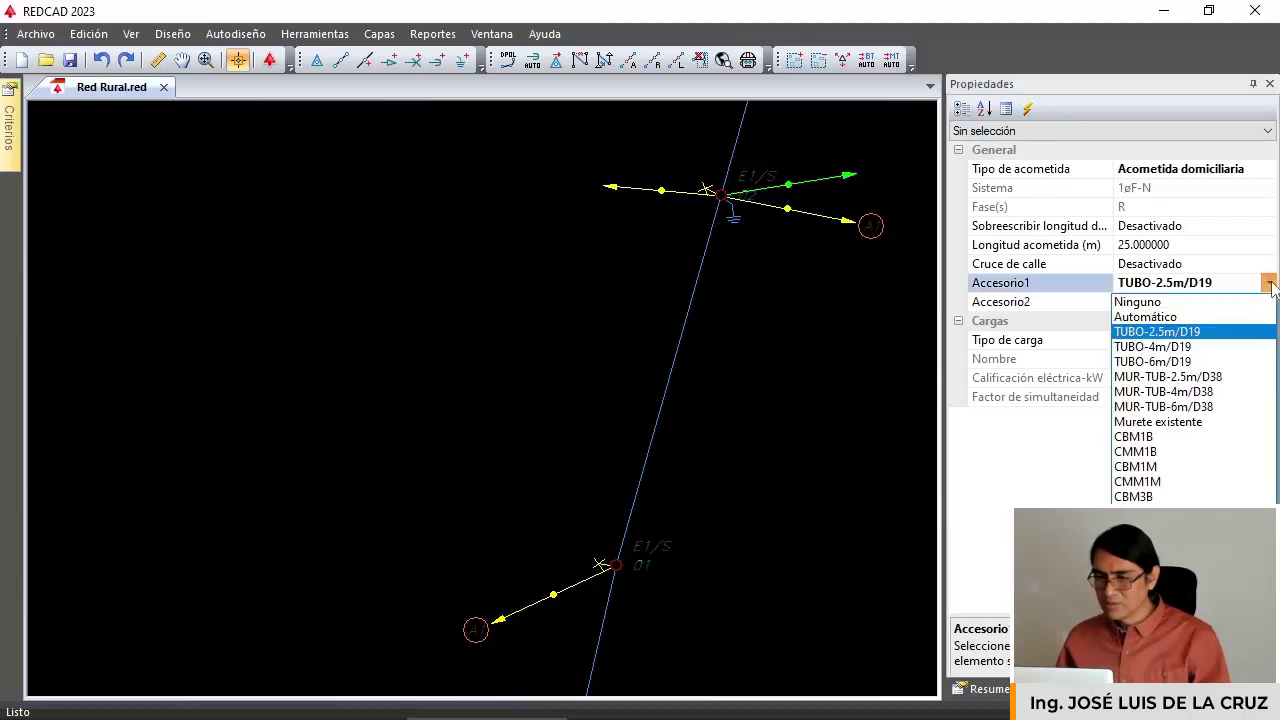
pyautogui.click(1210, 407)
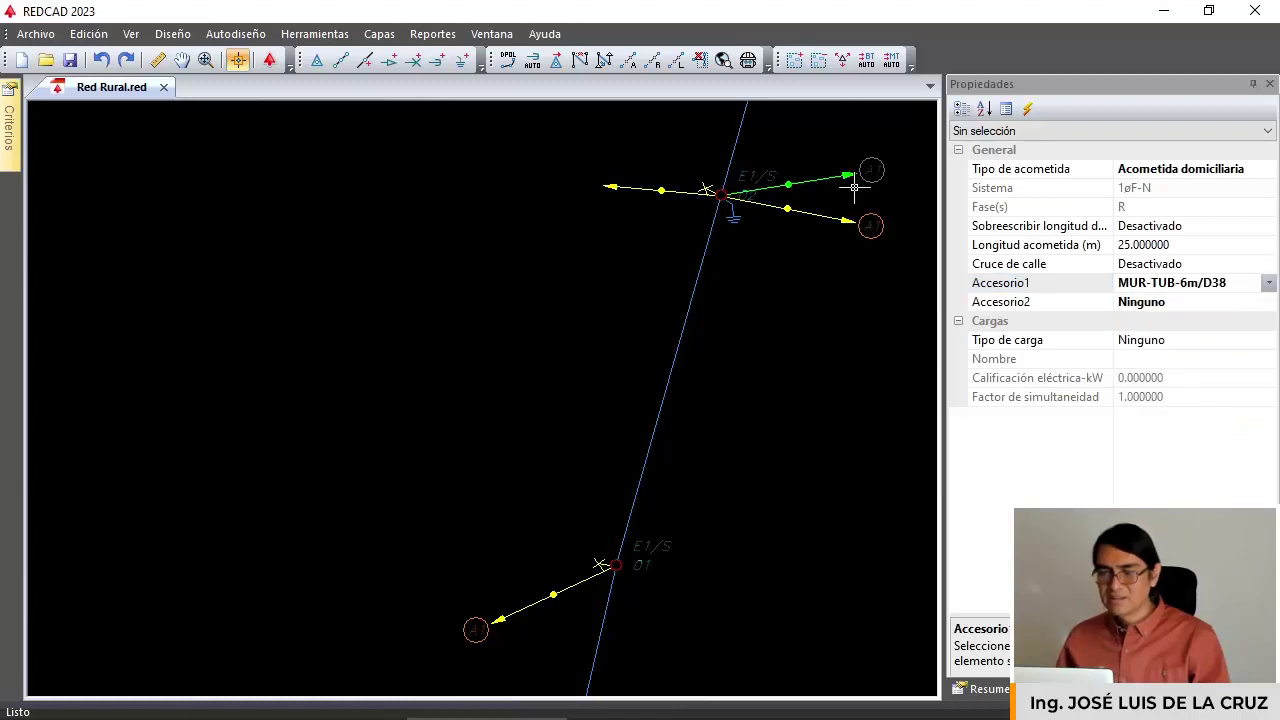
# Set the length of the lower right-hand service drop at the E3 end pole to 22.3 m.
pyautogui.moveTo(838, 157); pyautogui.dragTo(833, 206, button='middle')
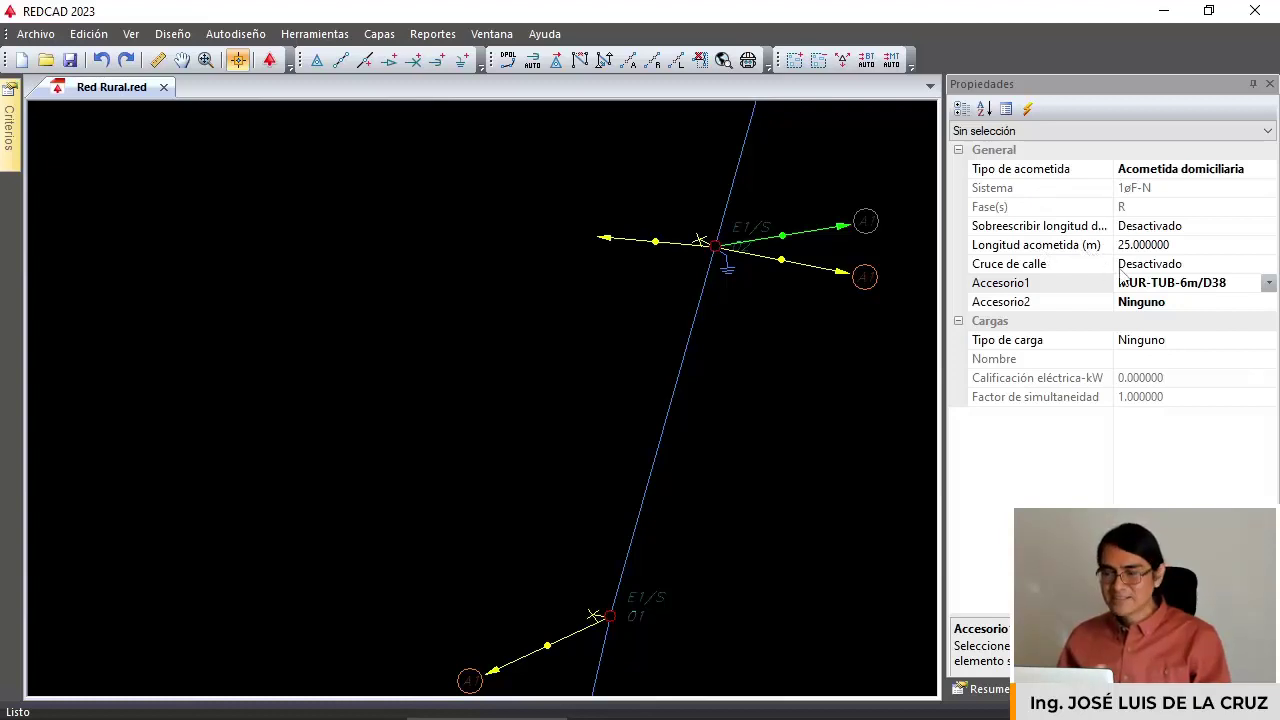
pyautogui.scroll(1, 863, 237)
pyautogui.moveTo(863, 237); pyautogui.dragTo(789, 363, button='middle')
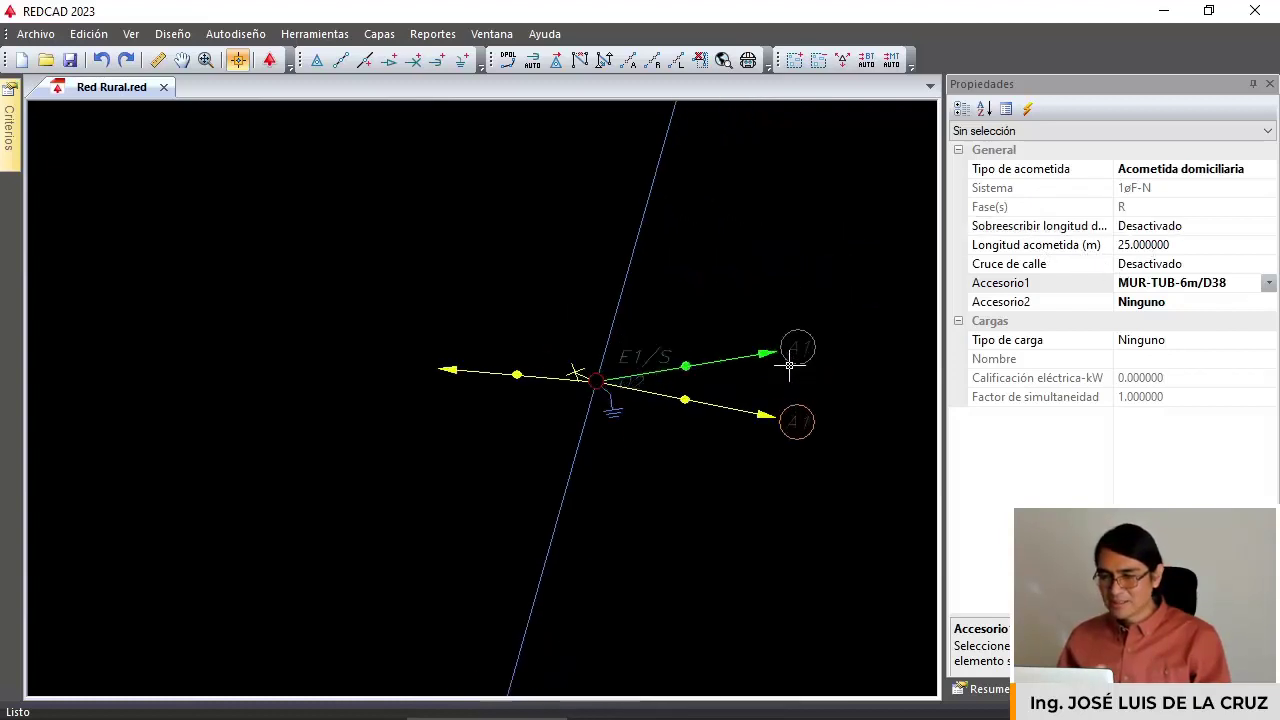
pyautogui.scroll(-4, 789, 363)
pyautogui.moveTo(811, 243); pyautogui.dragTo(762, 452, button='middle')
pyautogui.scroll(7, 797, 290)
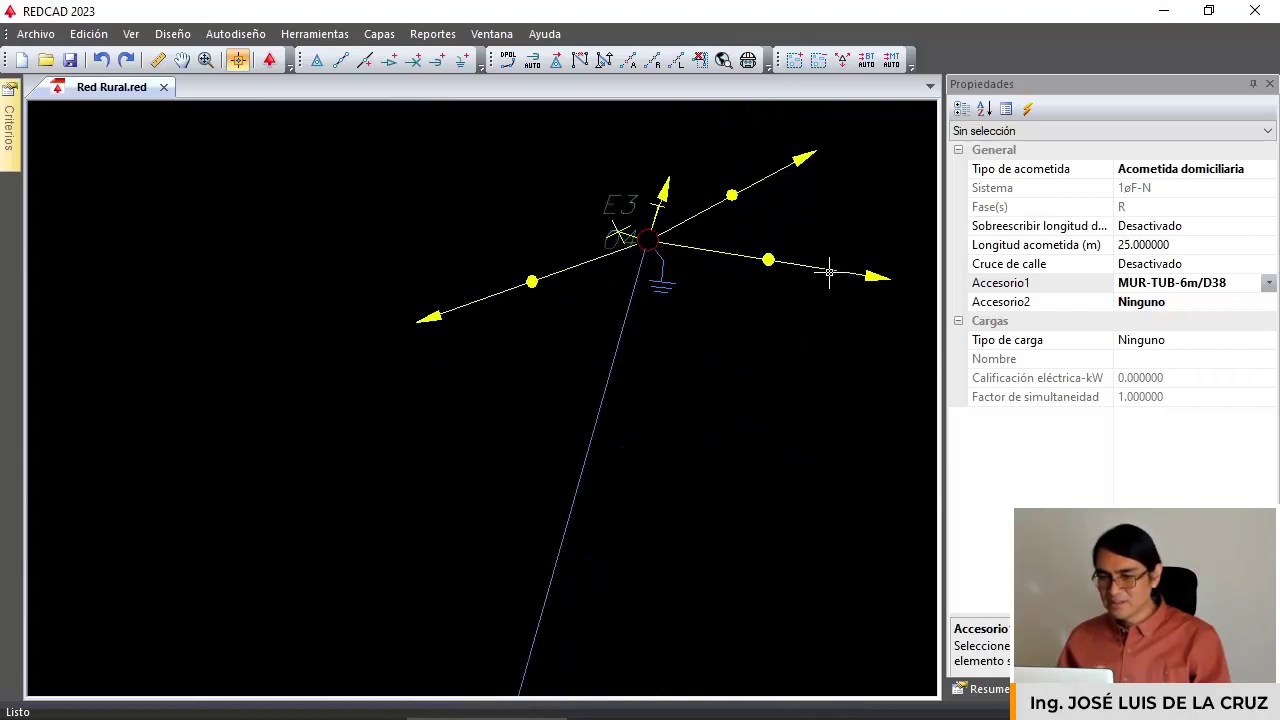
pyautogui.click(837, 273)
pyautogui.moveTo(836, 339); pyautogui.dragTo(743, 343, button='middle')
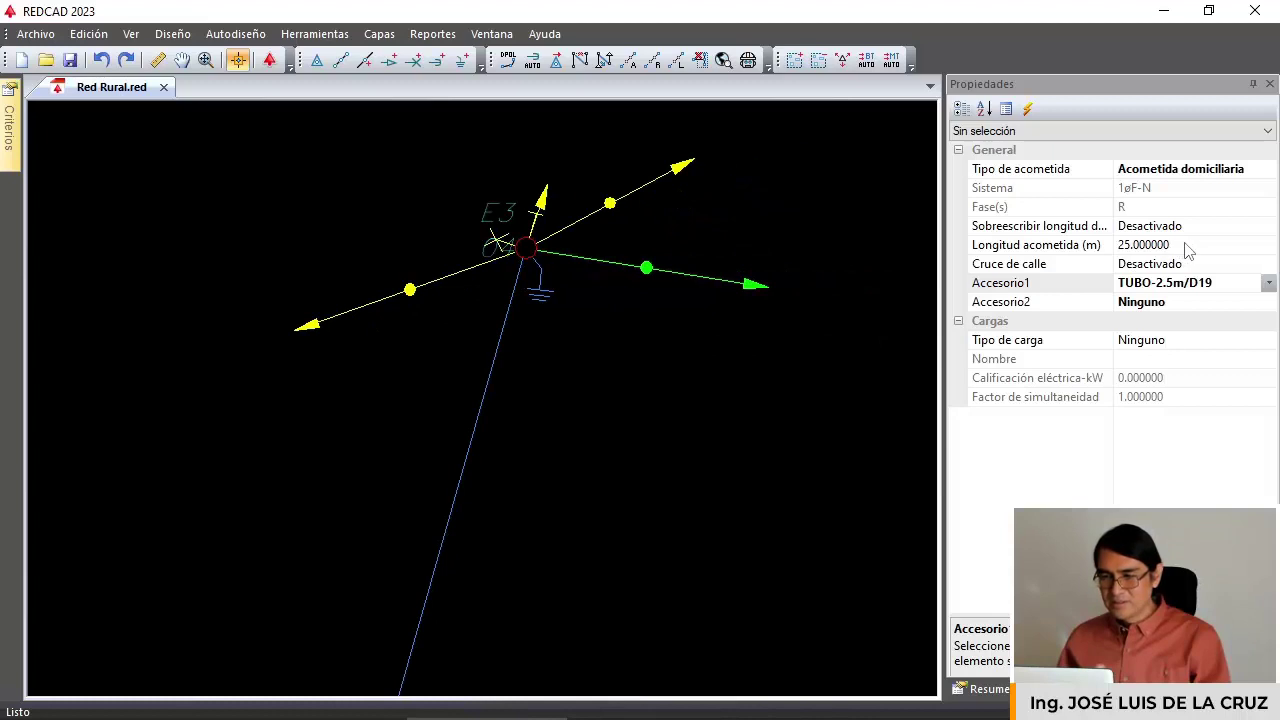
pyautogui.moveTo(1180, 247); pyautogui.dragTo(1102, 252)
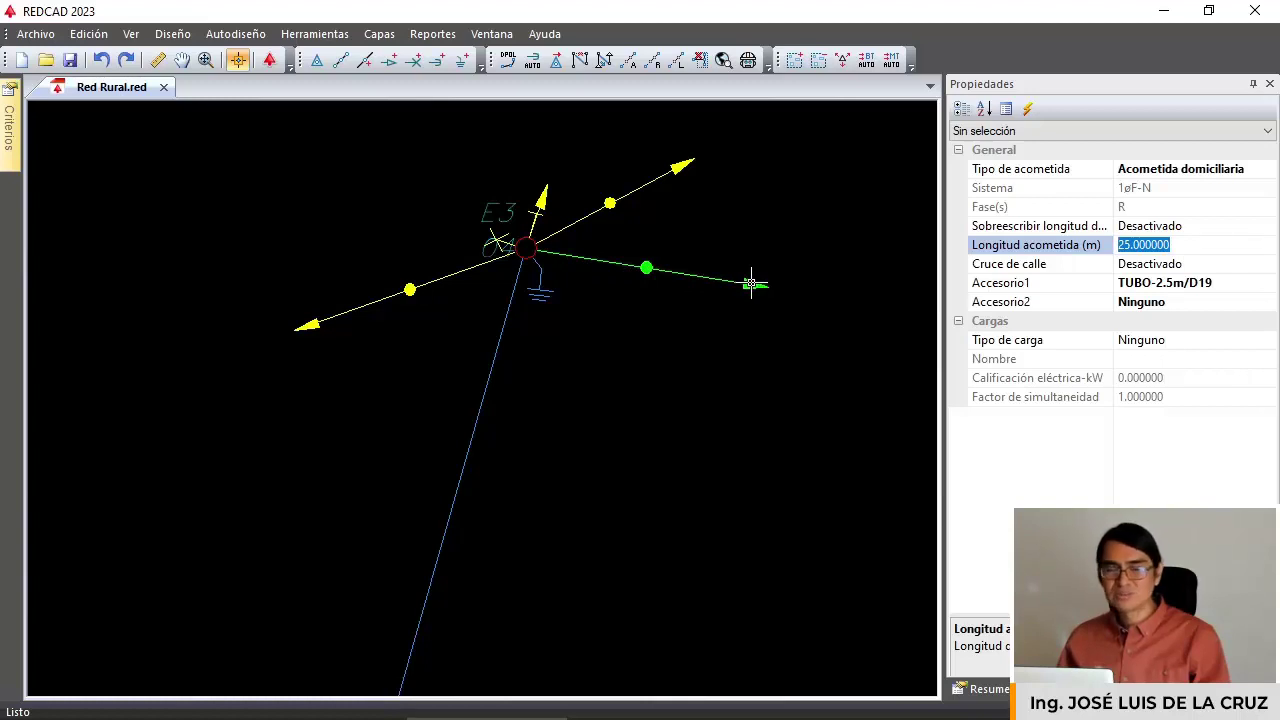
pyautogui.moveTo(1186, 242); pyautogui.dragTo(1113, 244)
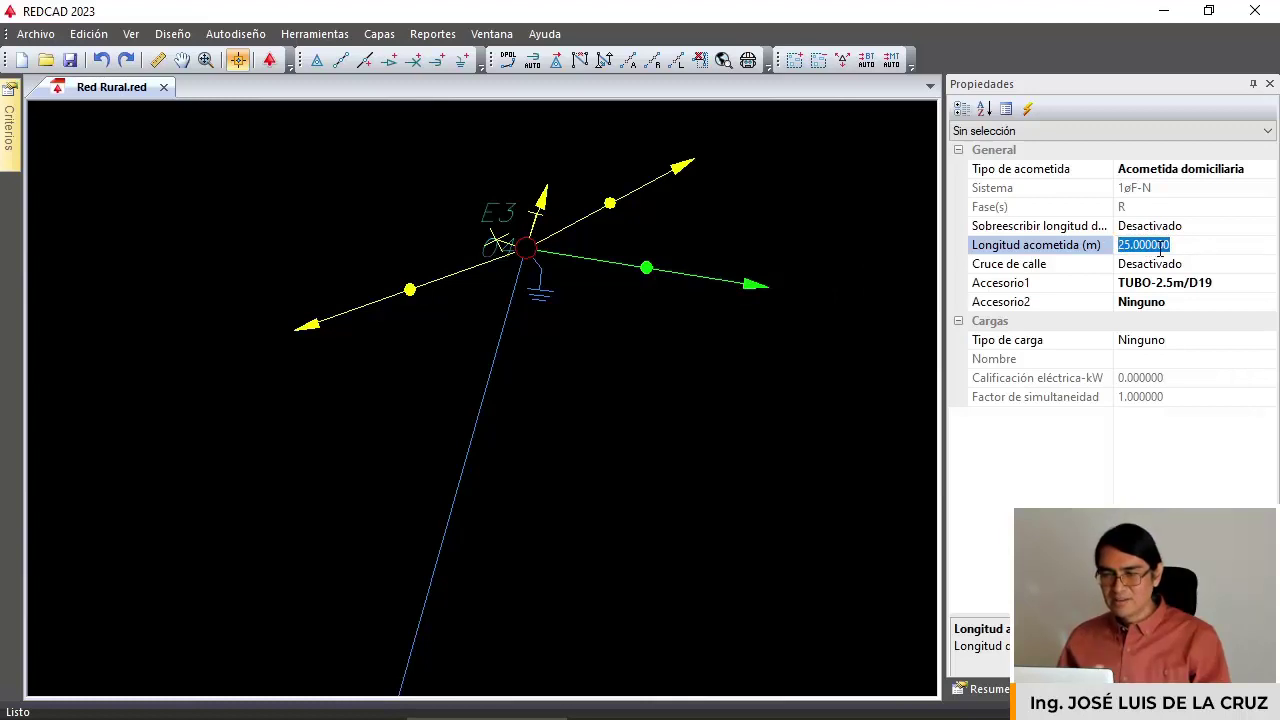
pyautogui.moveTo(1179, 245); pyautogui.dragTo(1120, 244)
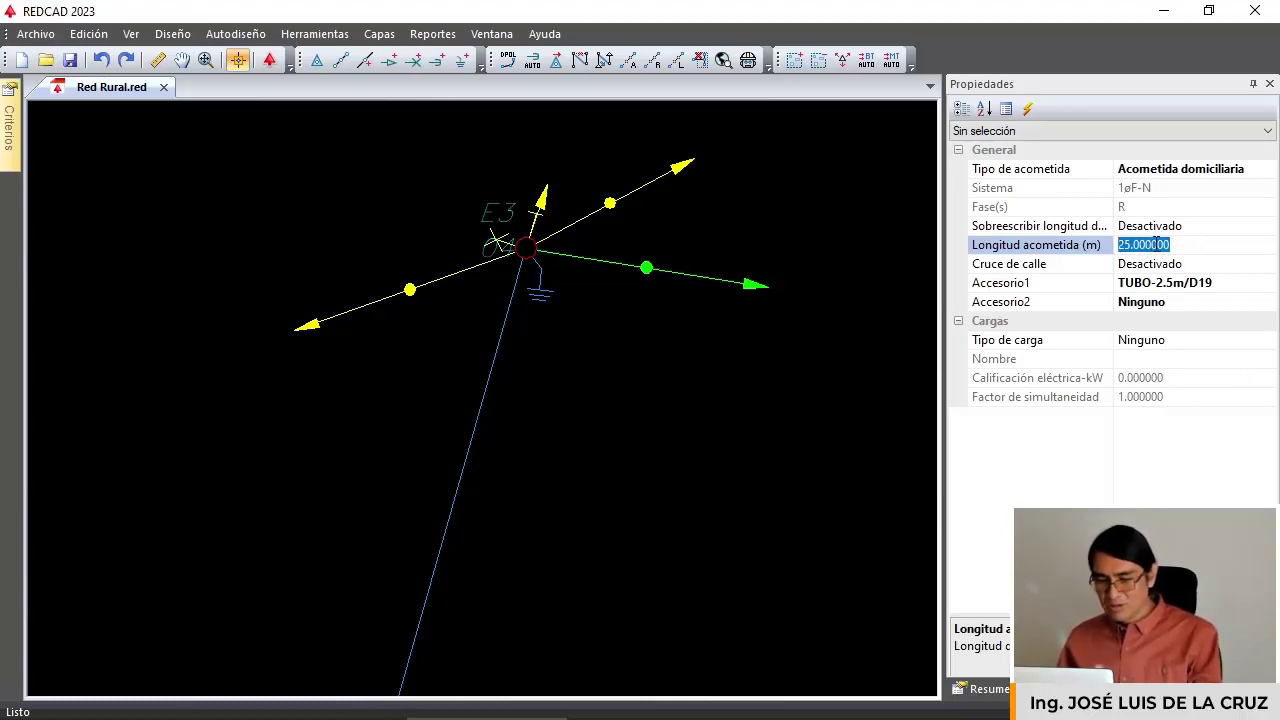
pyautogui.write('22.3')
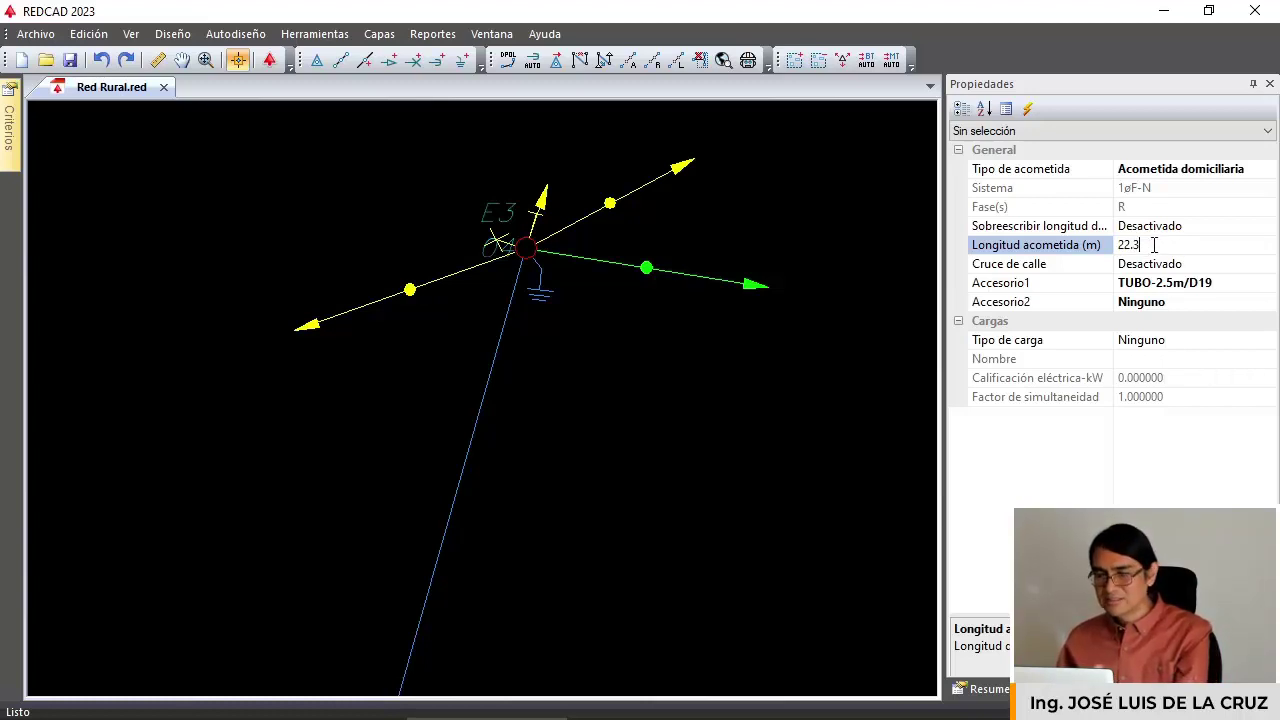
pyautogui.press('Return')
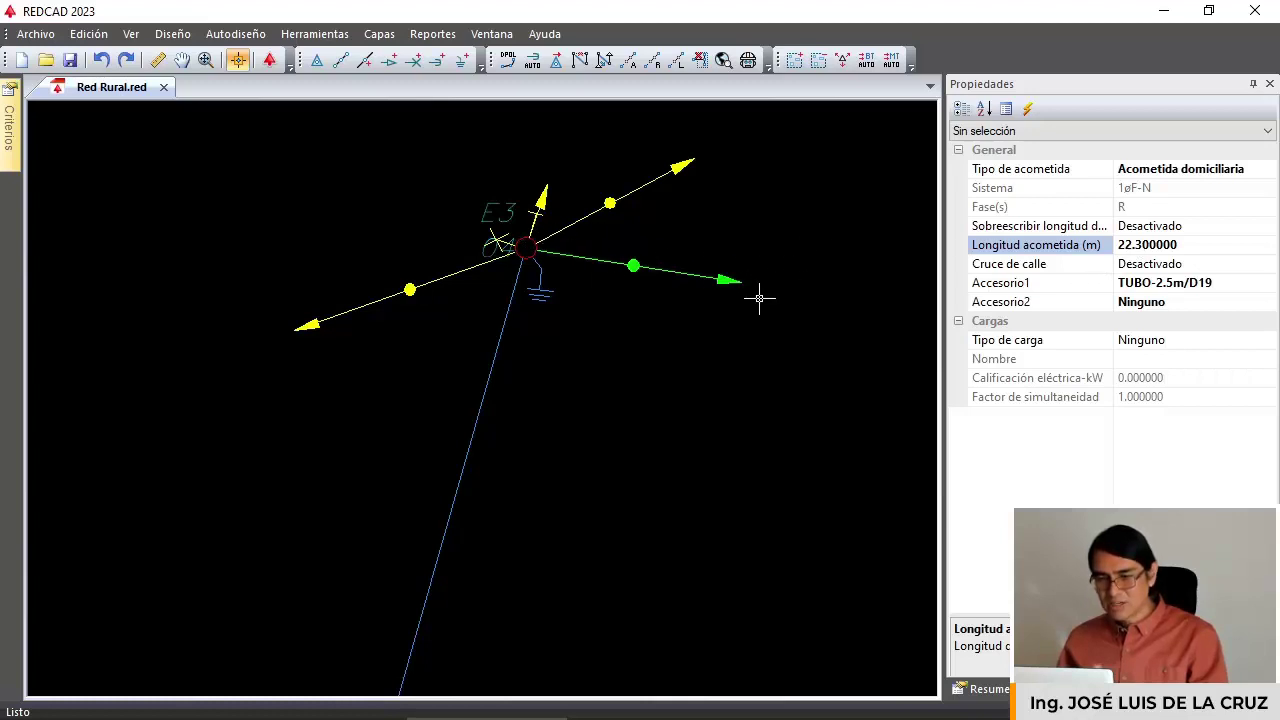
# Set the length of the same lower right-hand service drop at the E3 pole to 10 m.
pyautogui.moveTo(1197, 248); pyautogui.dragTo(1118, 250)
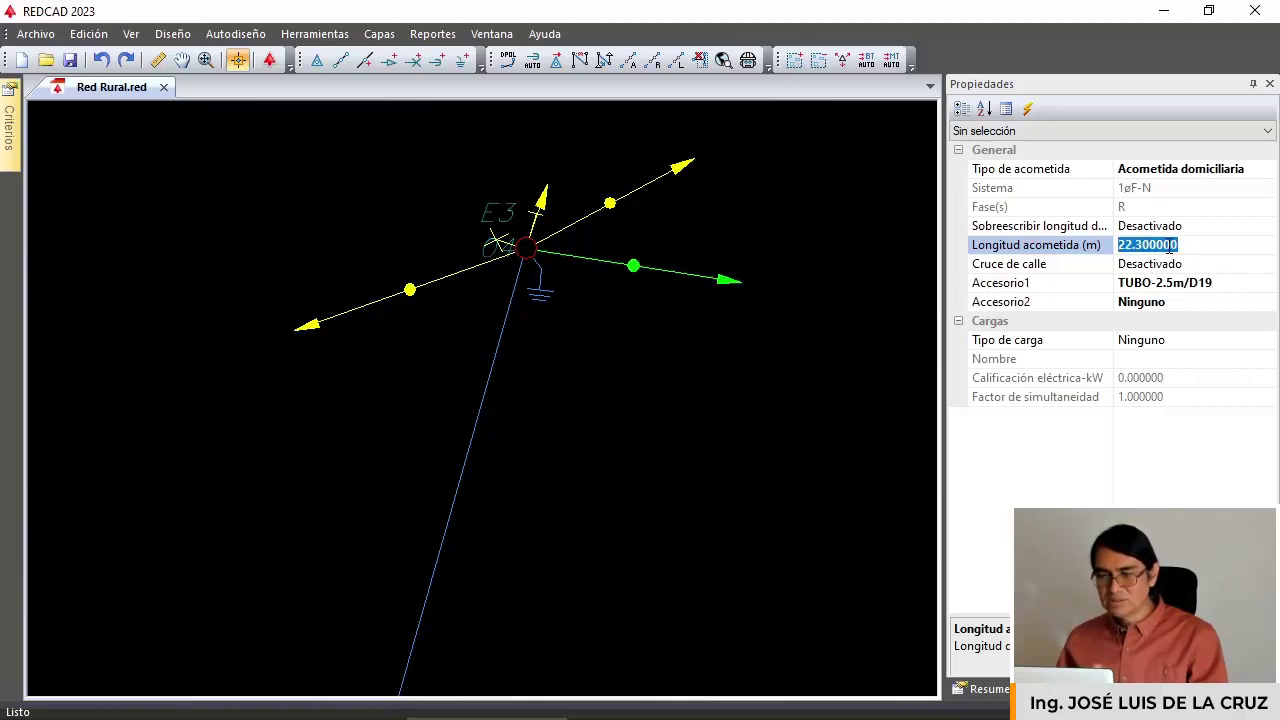
pyautogui.moveTo(1196, 241); pyautogui.dragTo(1124, 244)
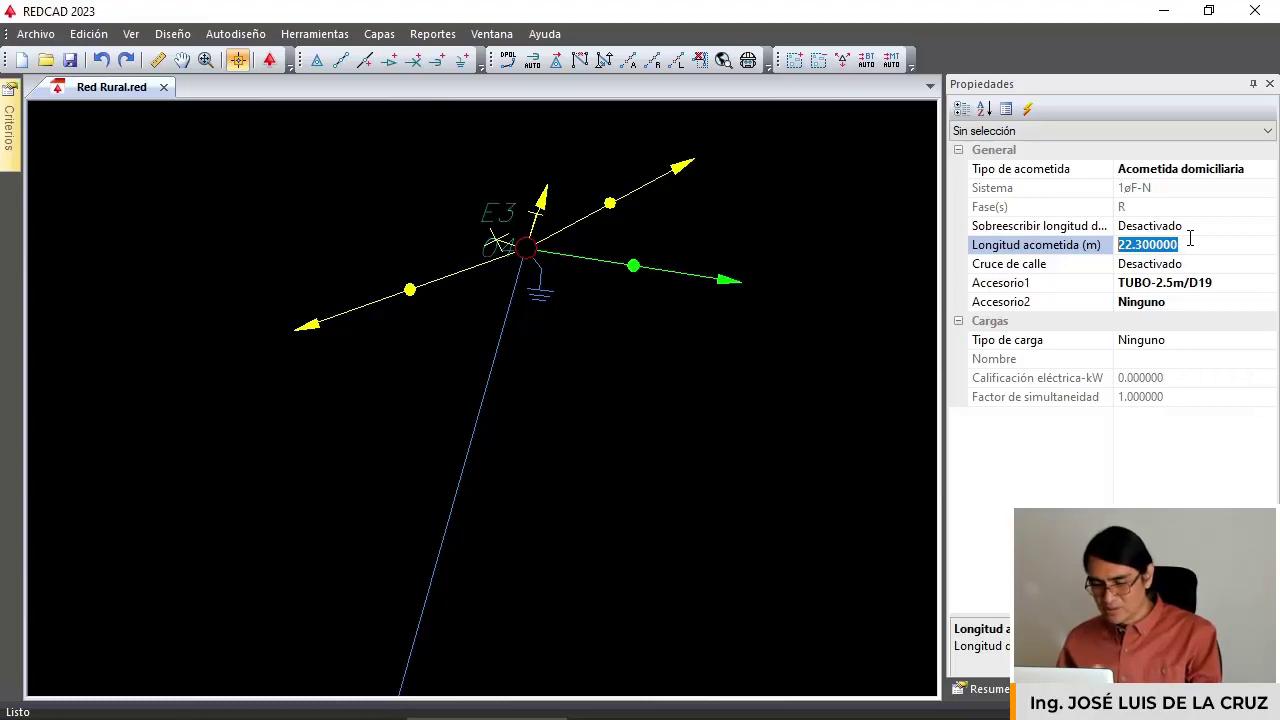
pyautogui.write('10')
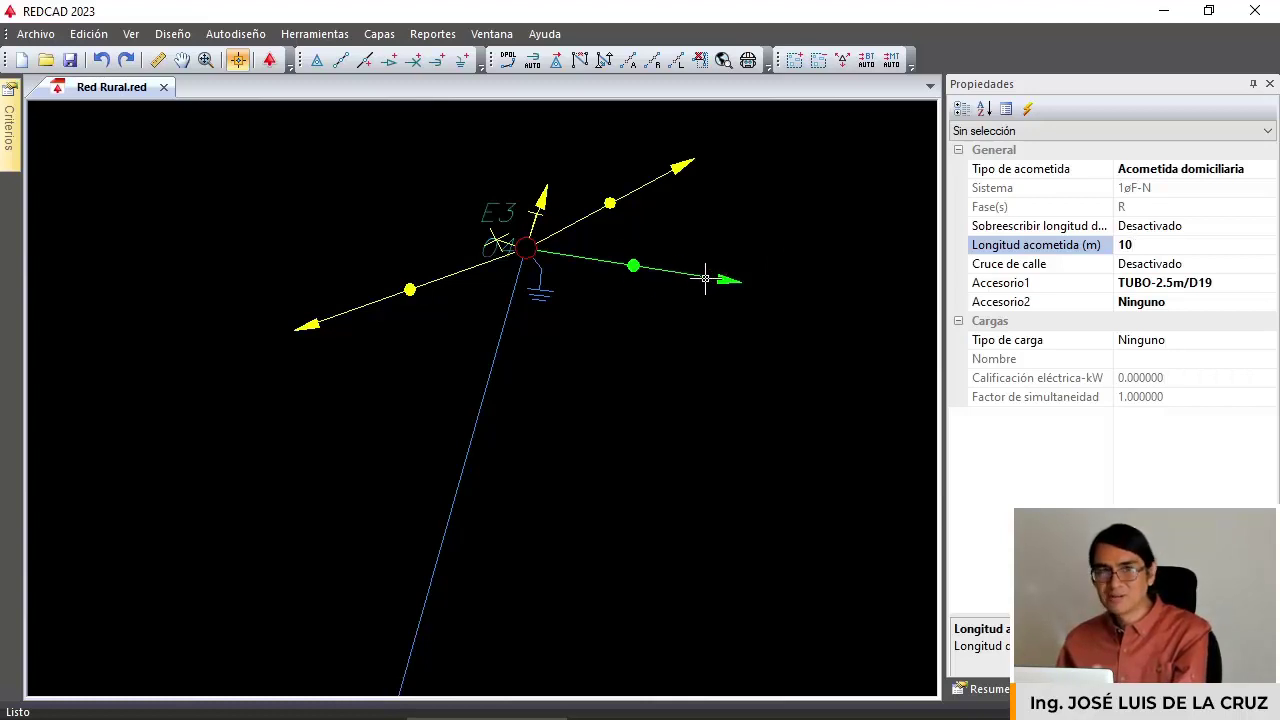
pyautogui.press('Return')
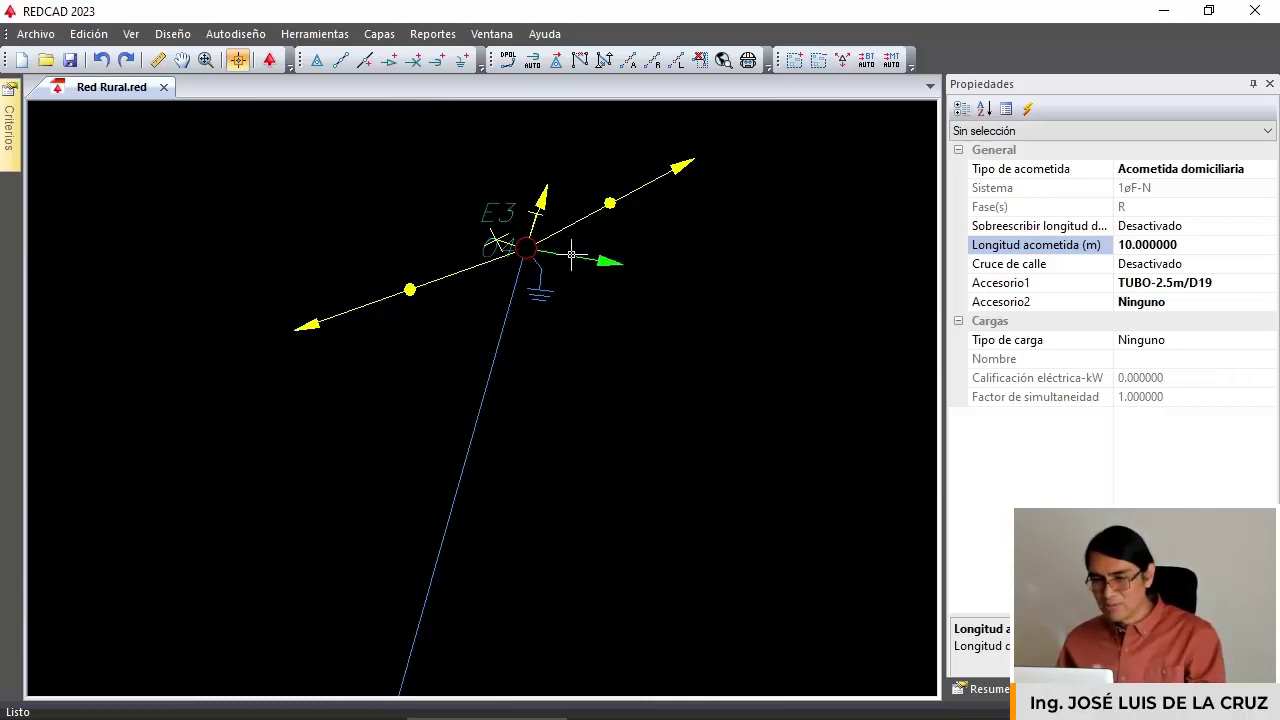
# Set the lower right-hand service drop's length to 10.8 m.
pyautogui.click(1087, 245)
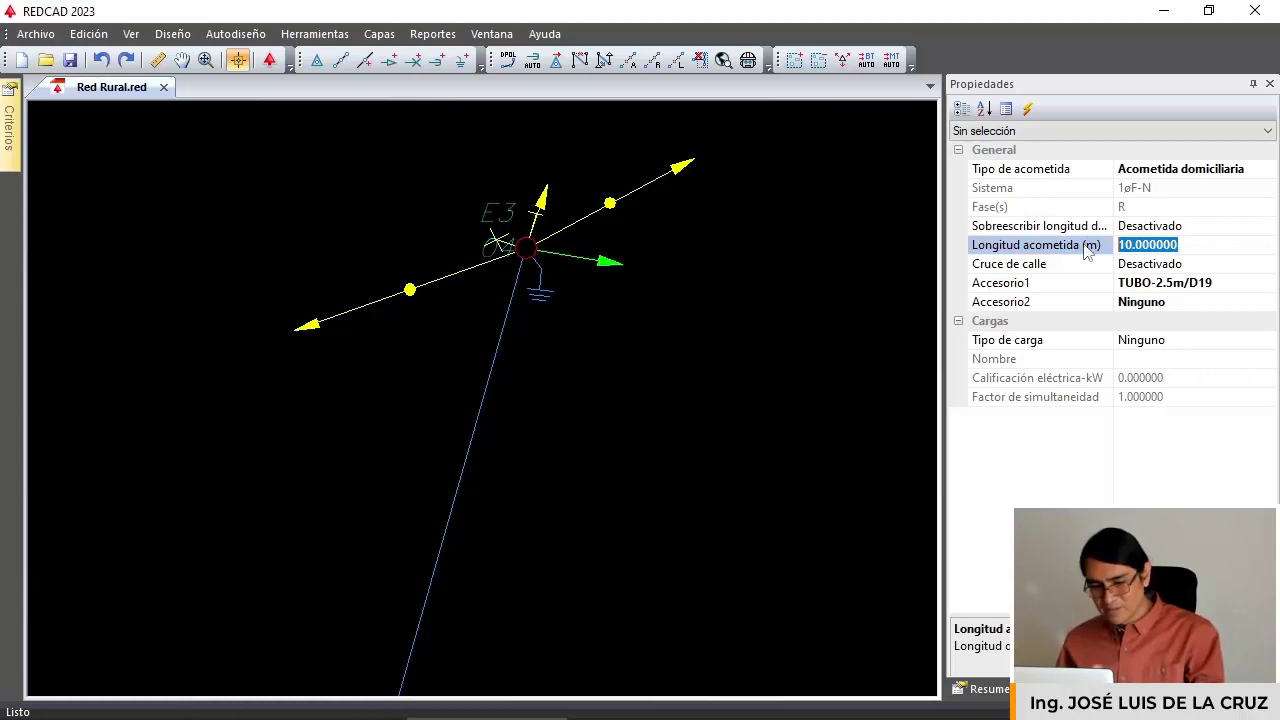
pyautogui.write('10.8')
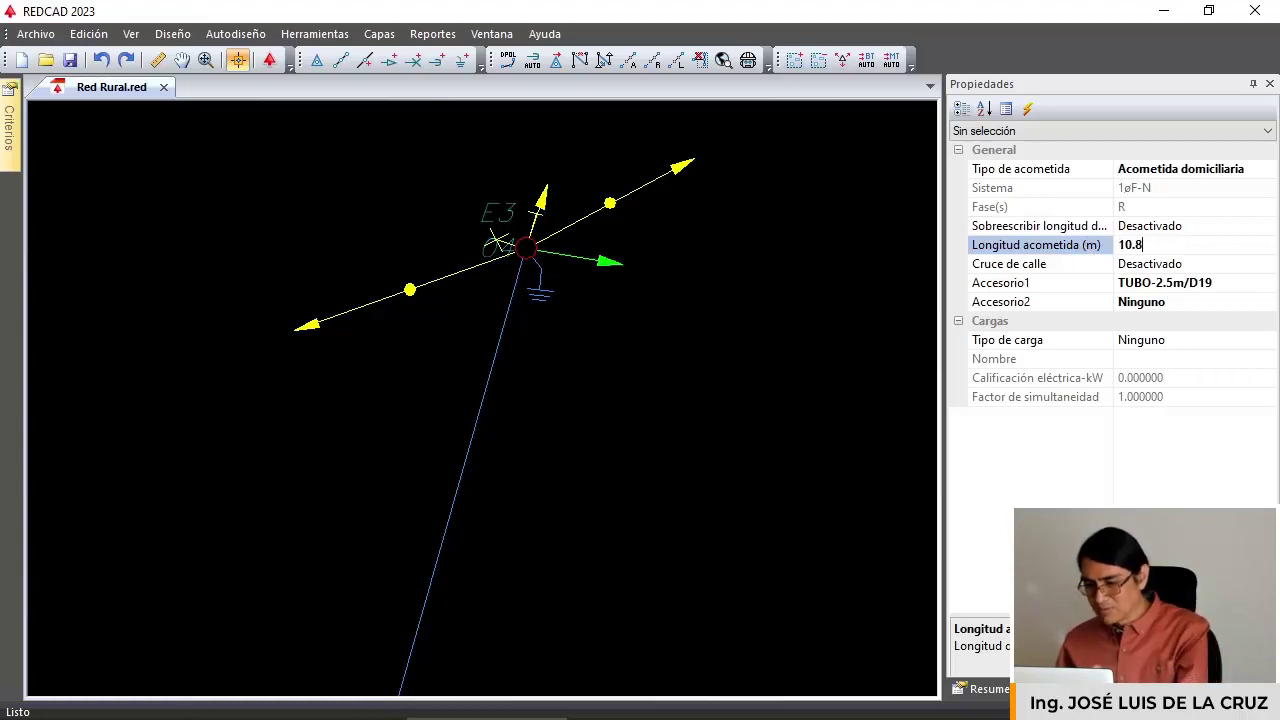
pyautogui.press('Return')
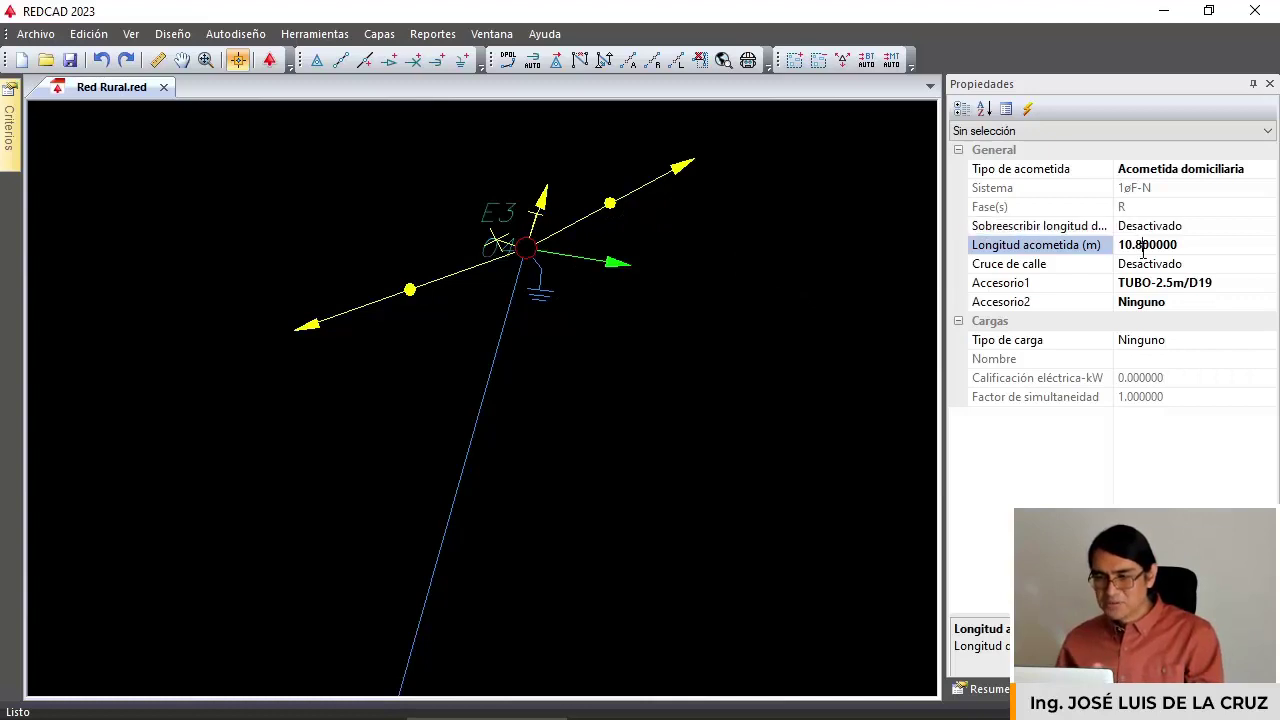
# Set the service drop length override to Activado for the upper right-hand drop at the E3 pole.
pyautogui.click(659, 178)
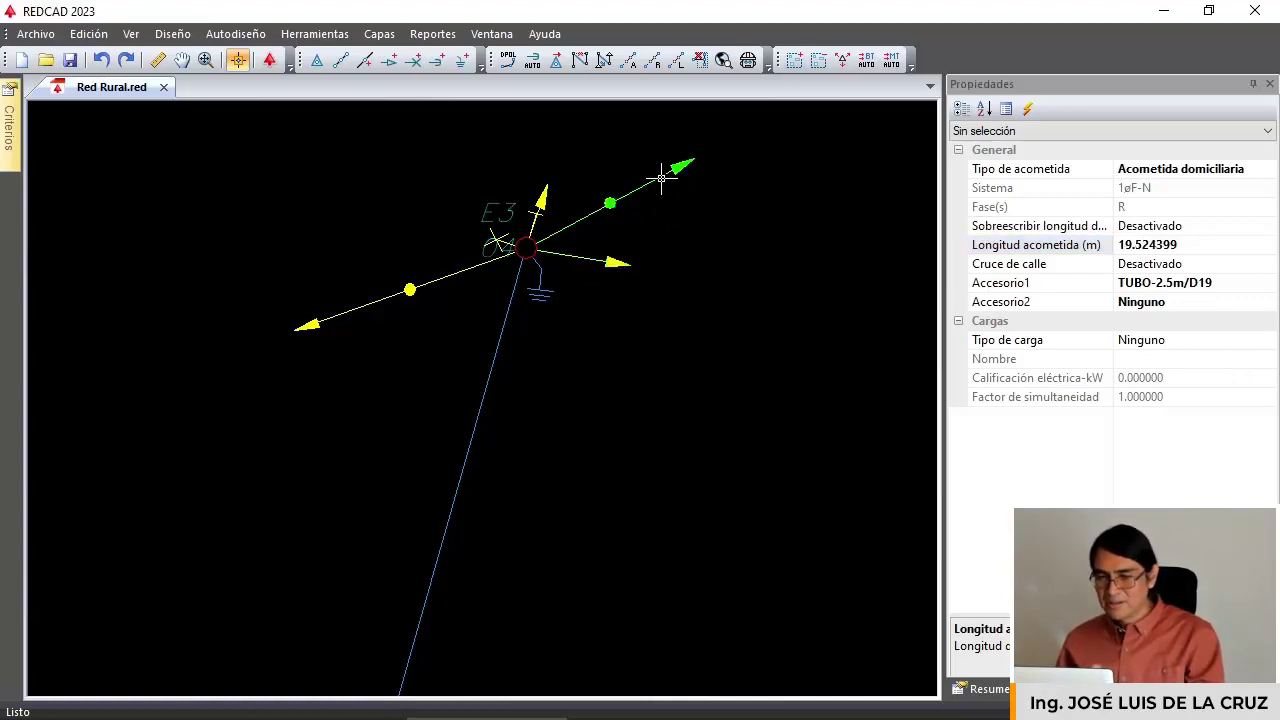
pyautogui.click(1251, 225)
pyautogui.click(1267, 228)
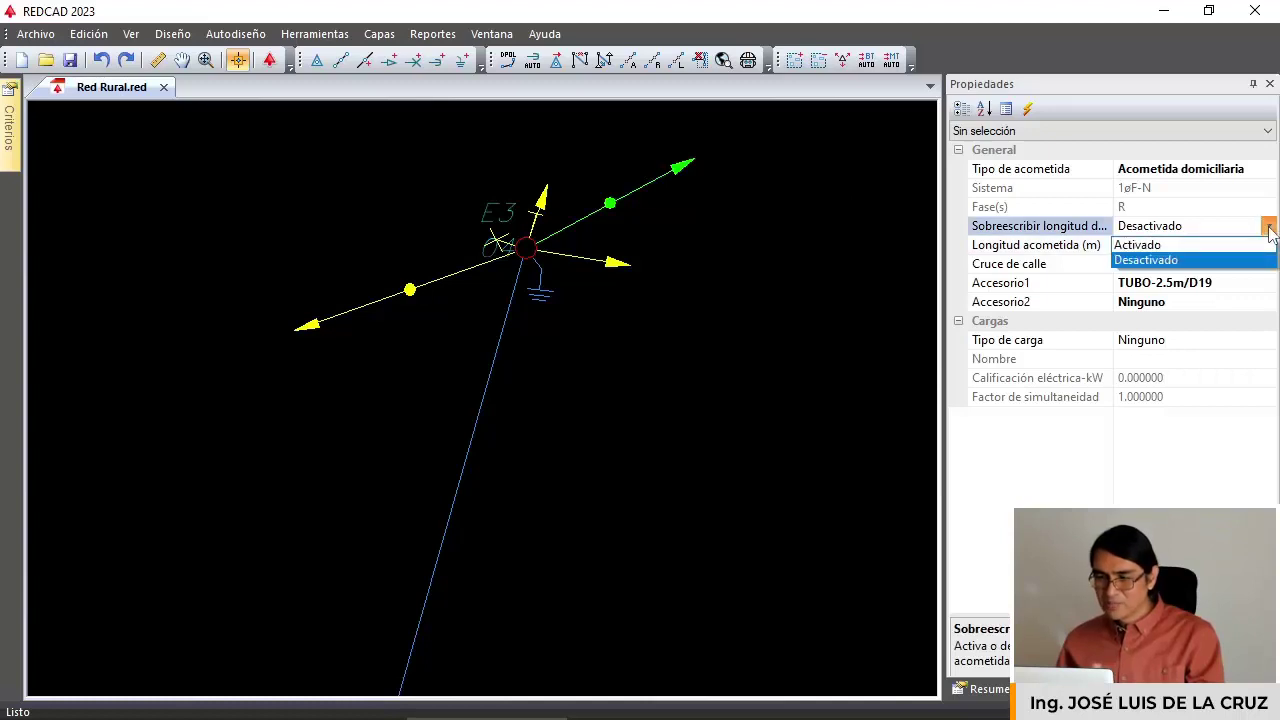
pyautogui.click(1080, 228)
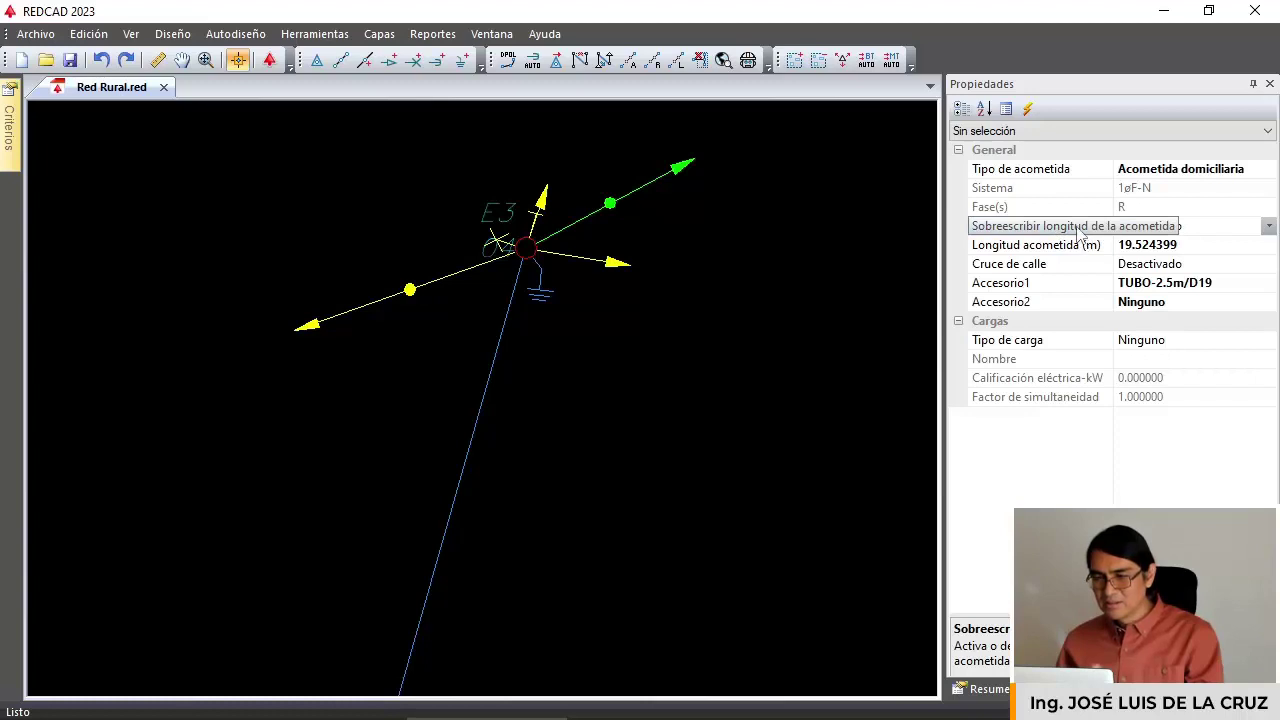
pyautogui.click(1267, 226)
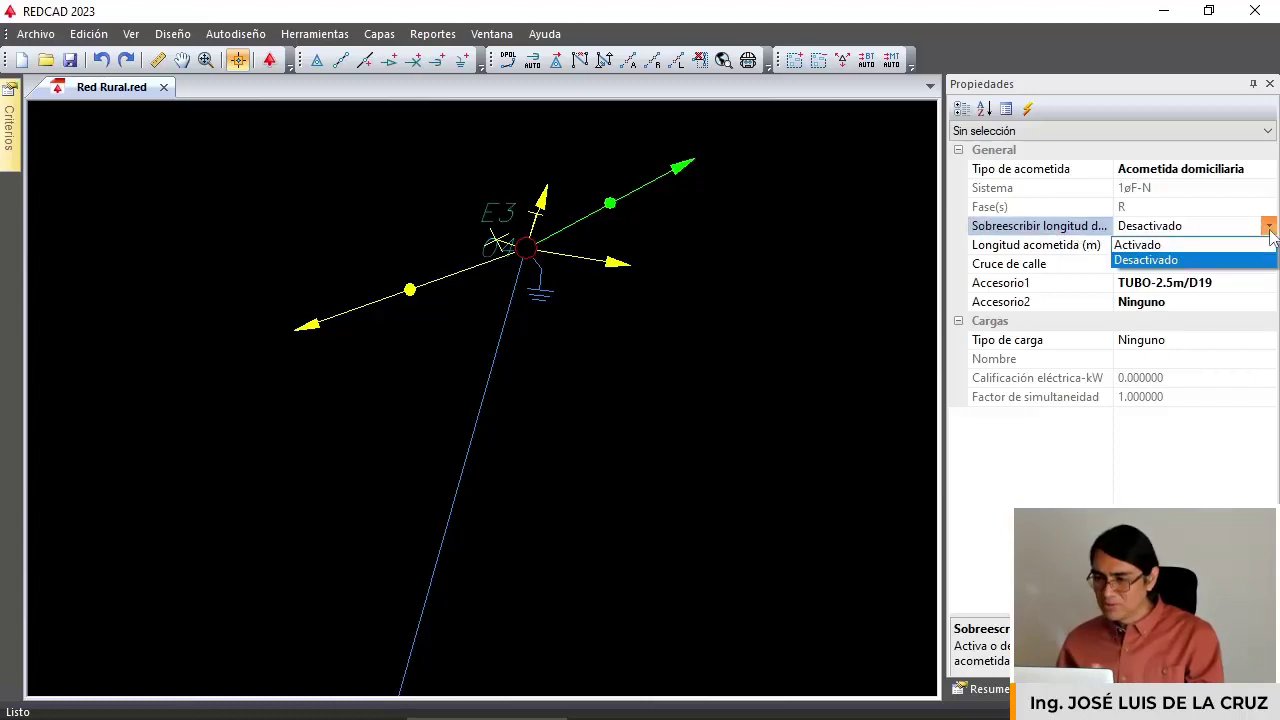
pyautogui.click(1160, 245)
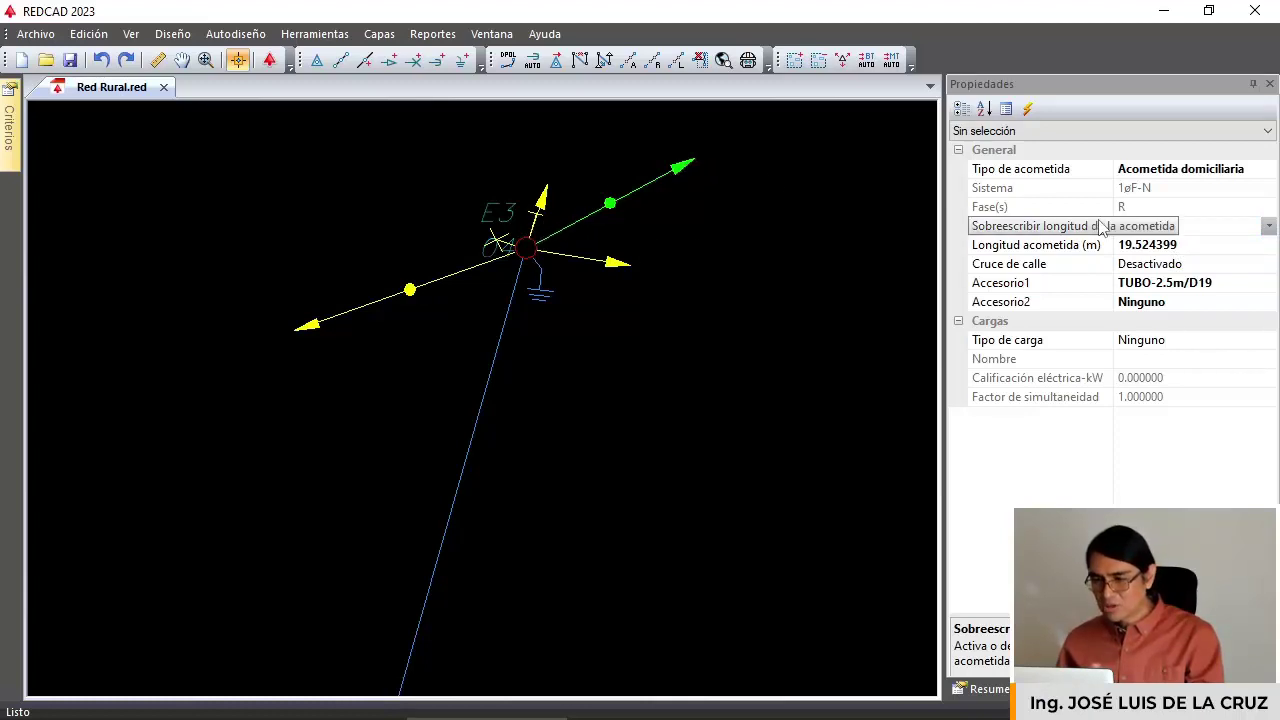
# Set the overridden length of the upper right-hand drop to 18.4 m and stretch its arrow end farther from the pole.
pyautogui.click(1124, 246)
pyautogui.moveTo(1180, 245); pyautogui.dragTo(1118, 245)
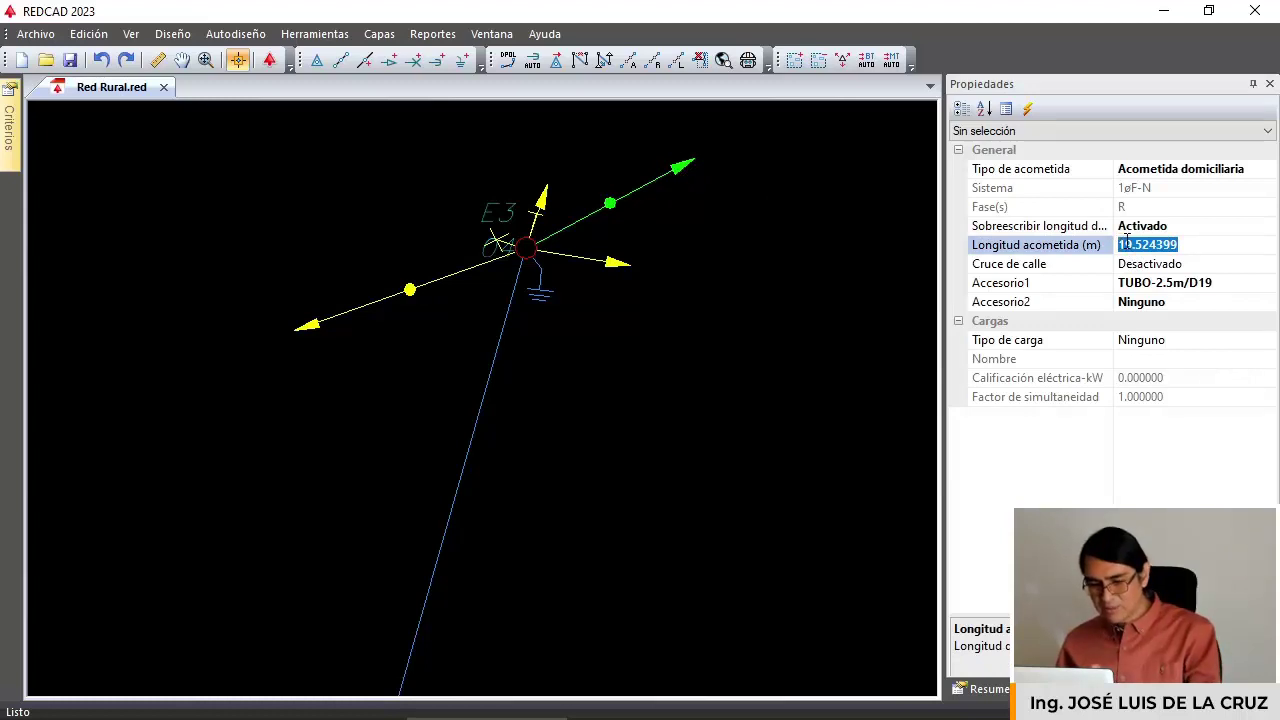
pyautogui.write('18')
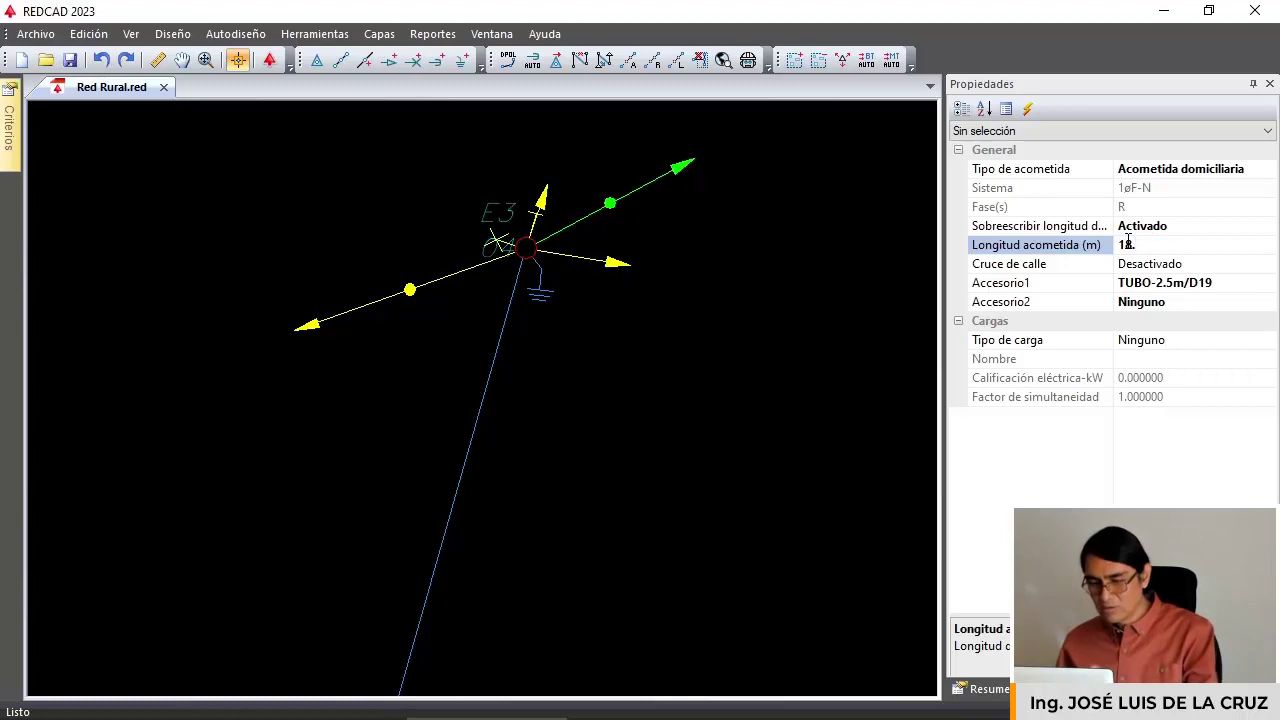
pyautogui.write('.4')
pyautogui.press('Return')
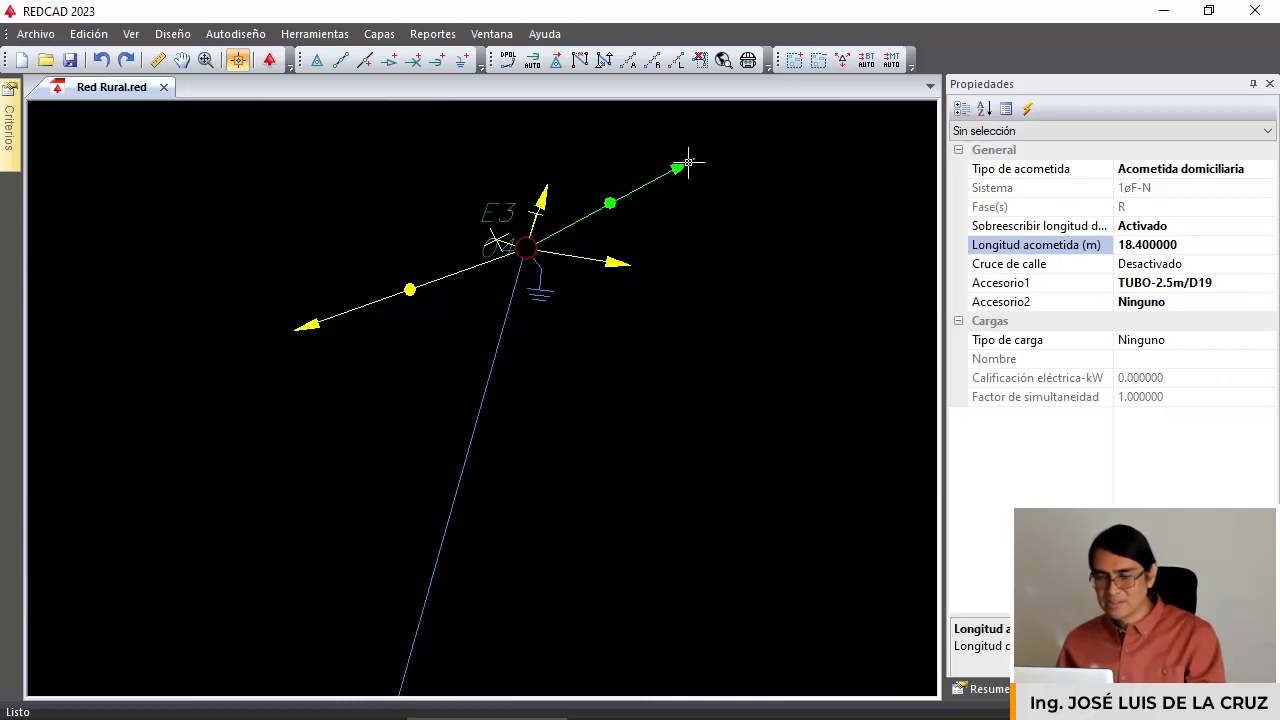
pyautogui.moveTo(684, 163); pyautogui.dragTo(724, 168)
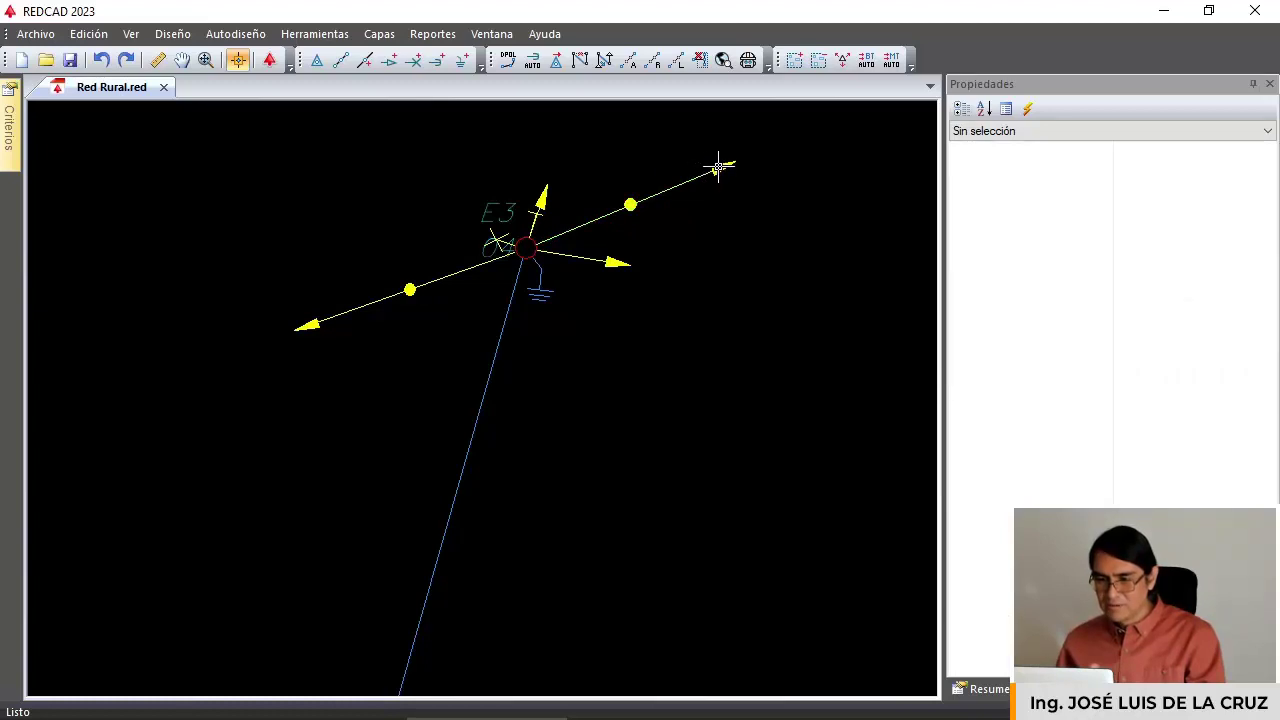
# Swing the arrow end of the upper right-hand drop at the E3 pole to a steeper direction and check its overridden length.
pyautogui.scroll(2, 732, 165)
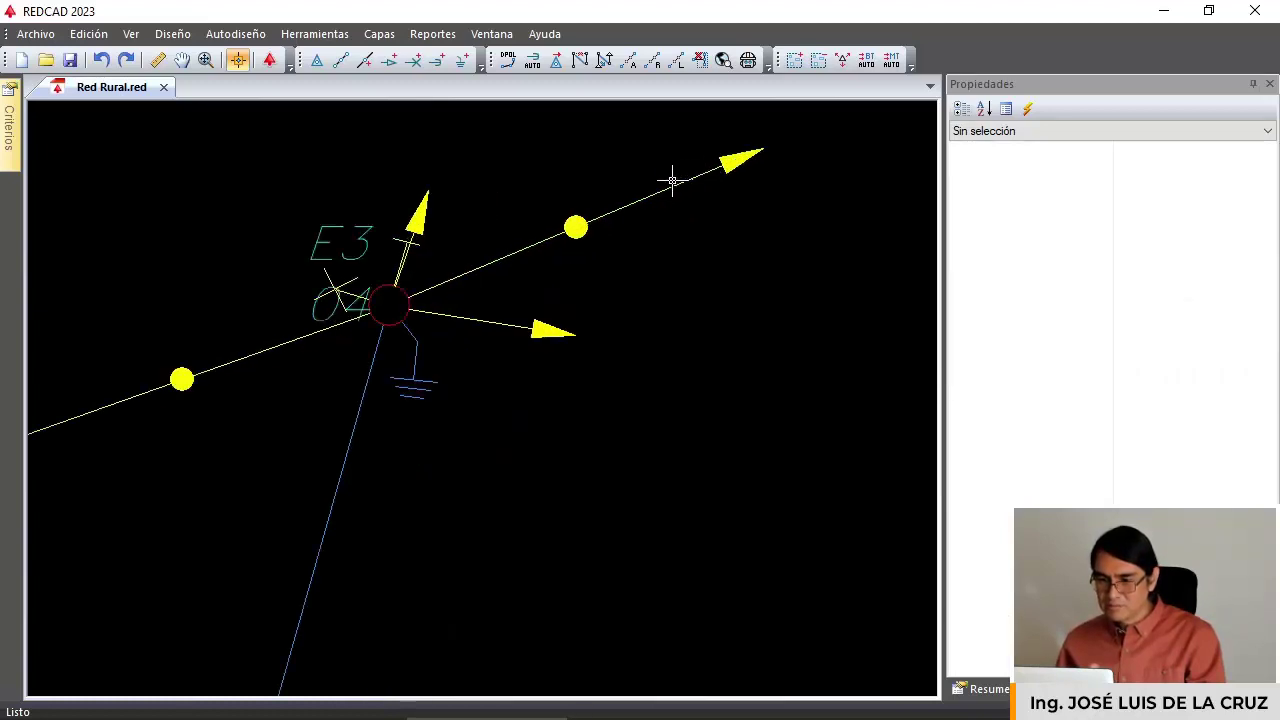
pyautogui.click(595, 219)
pyautogui.moveTo(585, 223)
pyautogui.mouseDown()
pyautogui.moveTo(485, 250)
pyautogui.moveTo(529, 203)
pyautogui.moveTo(486, 247)
pyautogui.moveTo(523, 184)
pyautogui.moveTo(591, 158)
pyautogui.moveTo(580, 140)
pyautogui.moveTo(589, 149)
pyautogui.mouseUp()
pyautogui.click(467, 252)
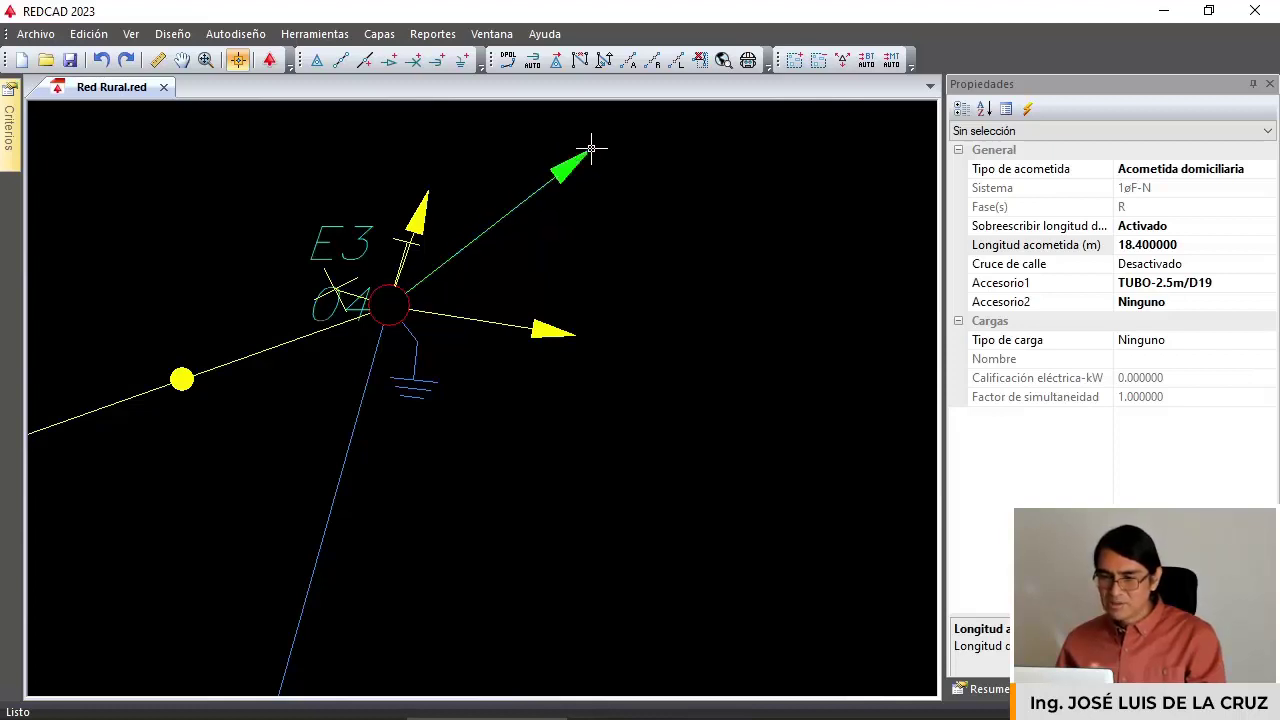
pyautogui.click(1190, 248)
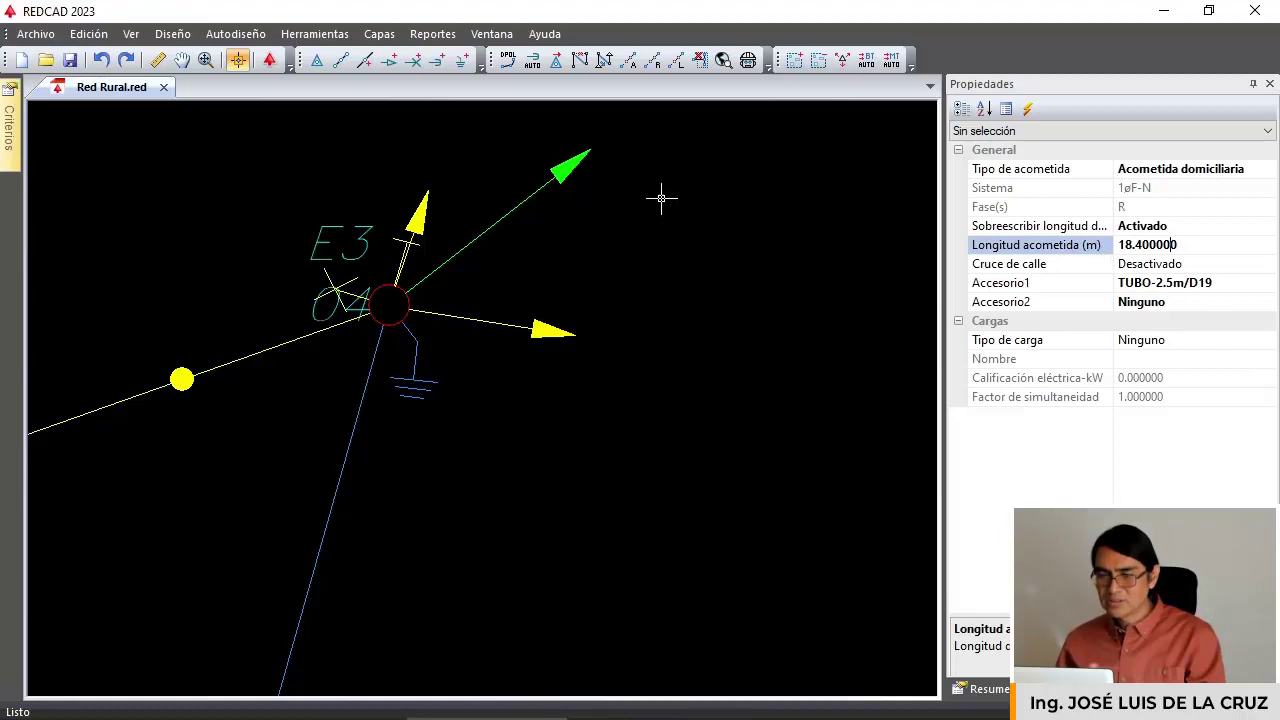
pyautogui.click(547, 185)
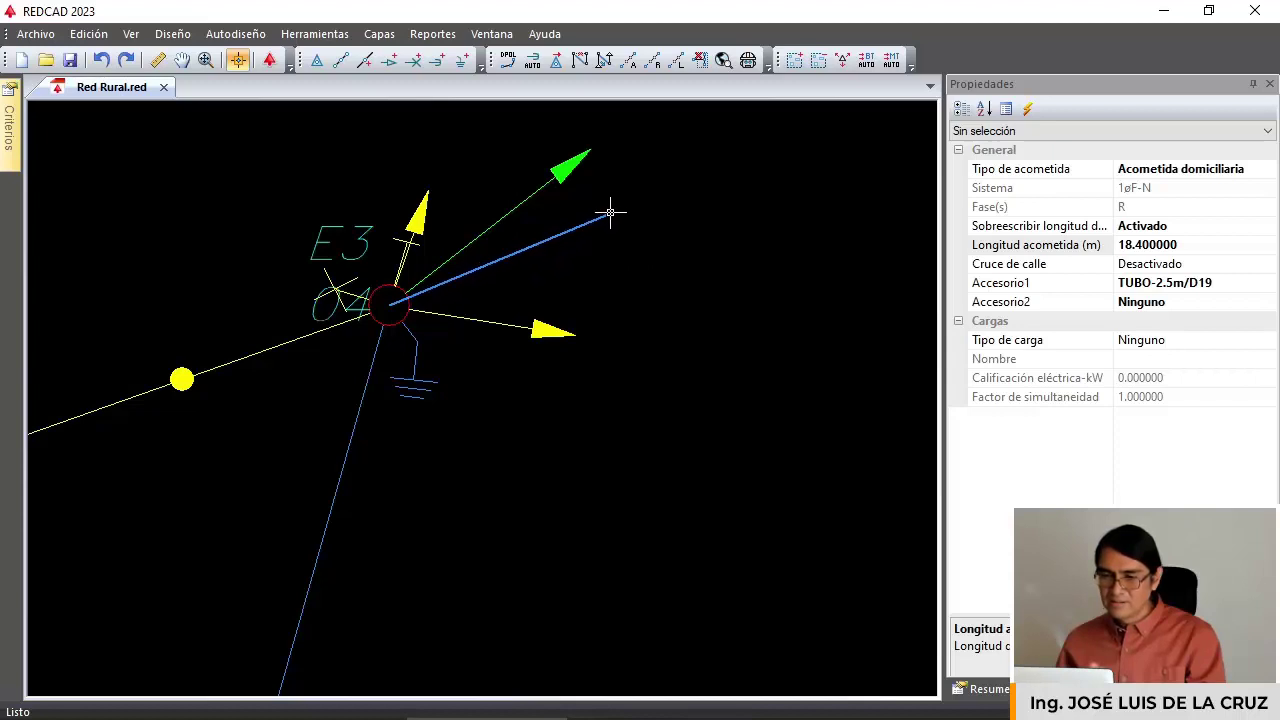
pyautogui.click(597, 160)
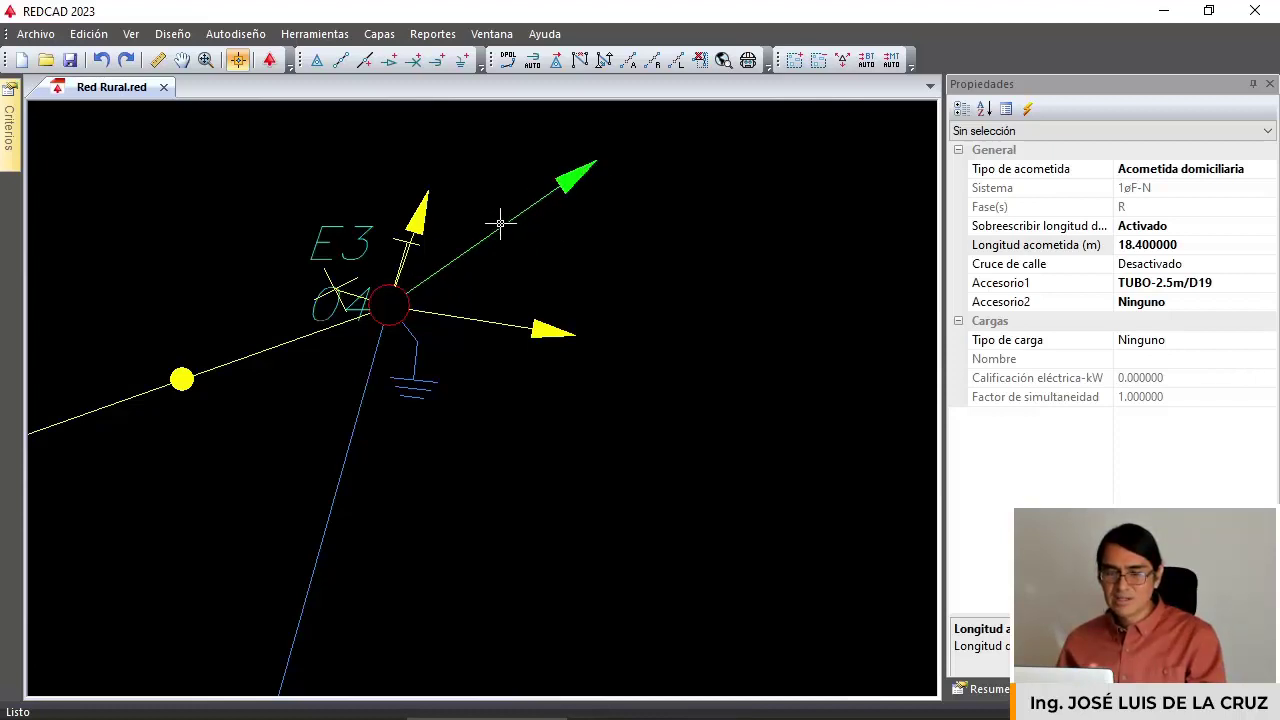
pyautogui.scroll(-2, 528, 210)
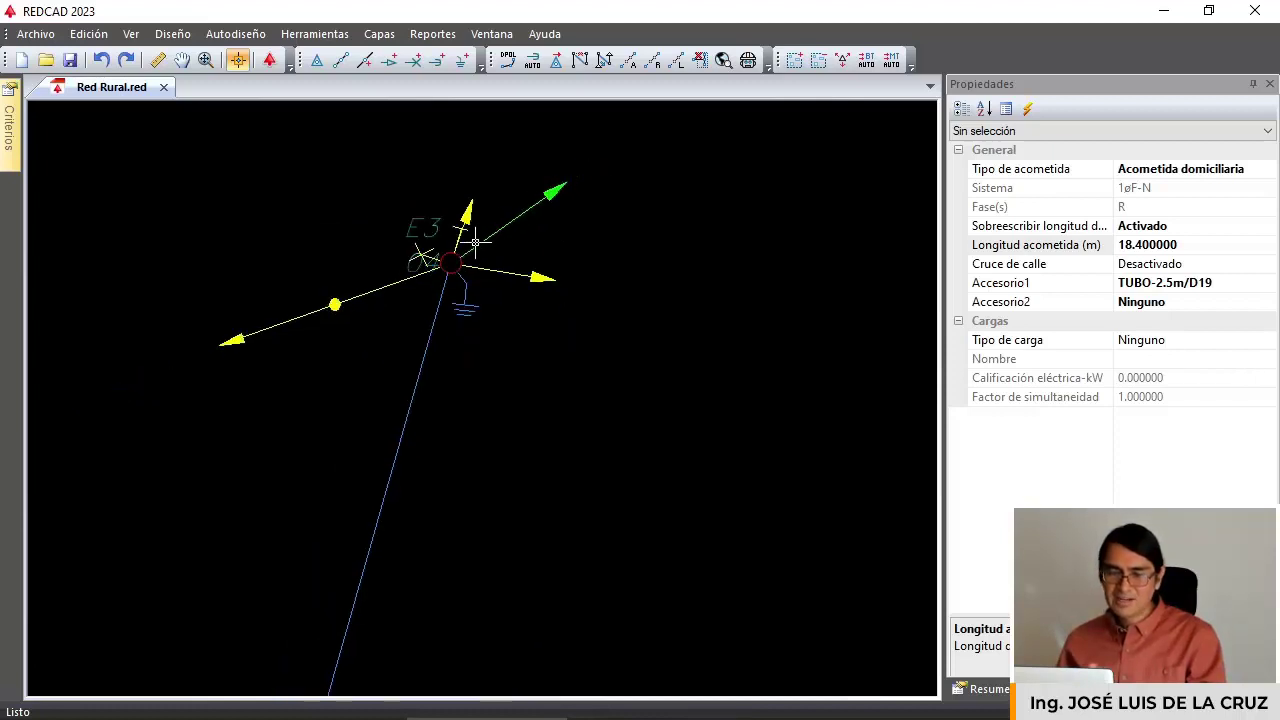
pyautogui.click(1119, 246)
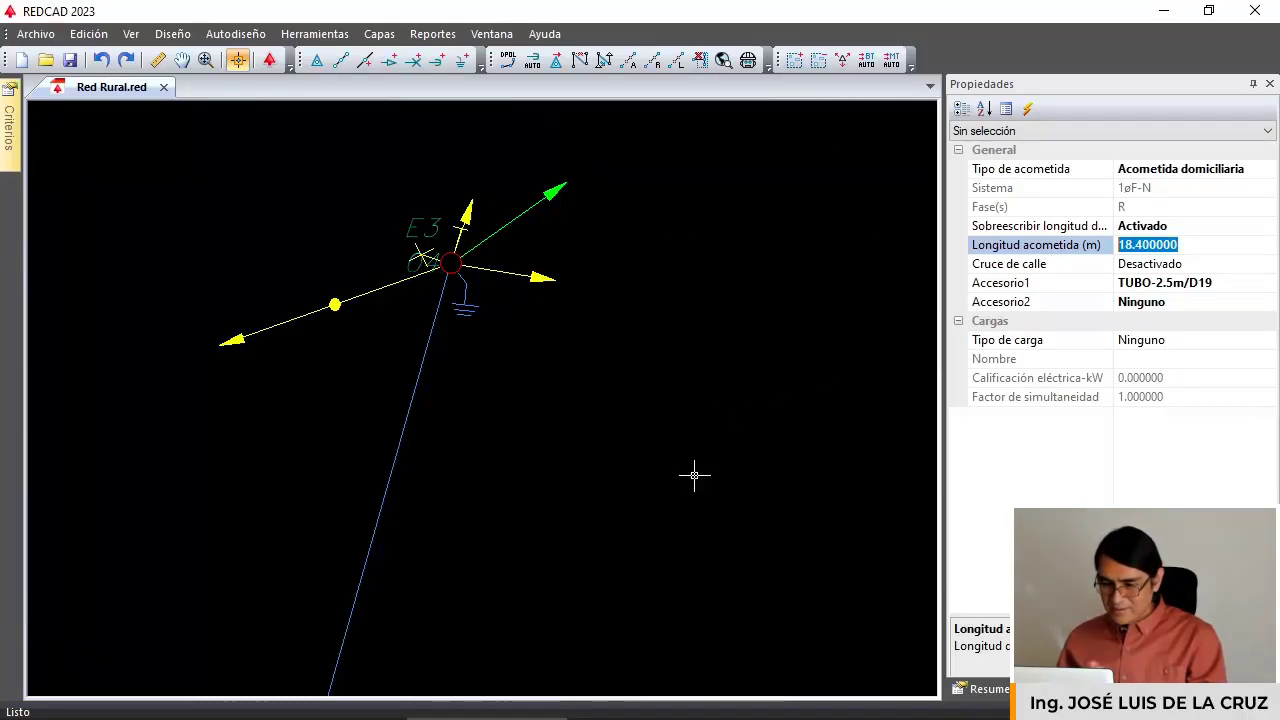
# Switch to the REDCAD-Suministros-Peru-DGE.XLS workbook in Excel and review the accessory names on the AccesoriosAcometida sheet.
pyautogui.hotkey('alt', 'Tab')
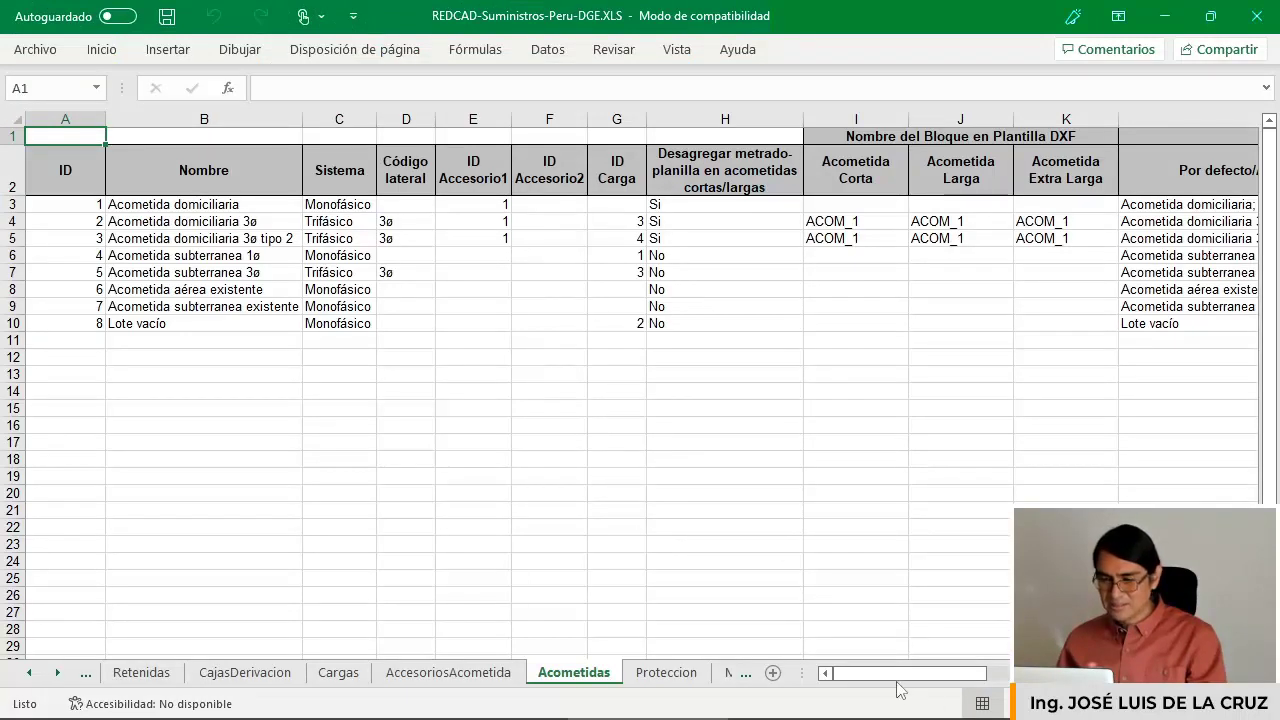
pyautogui.click(478, 676)
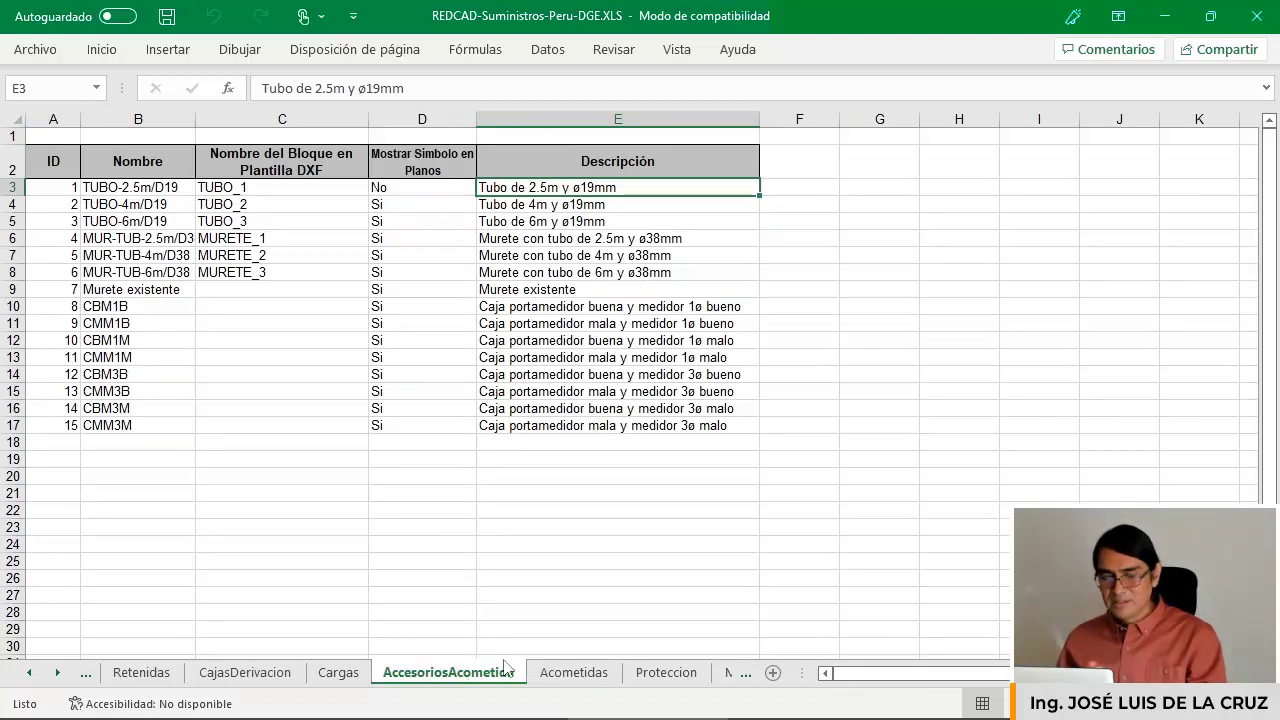
pyautogui.click(573, 674)
pyautogui.click(462, 680)
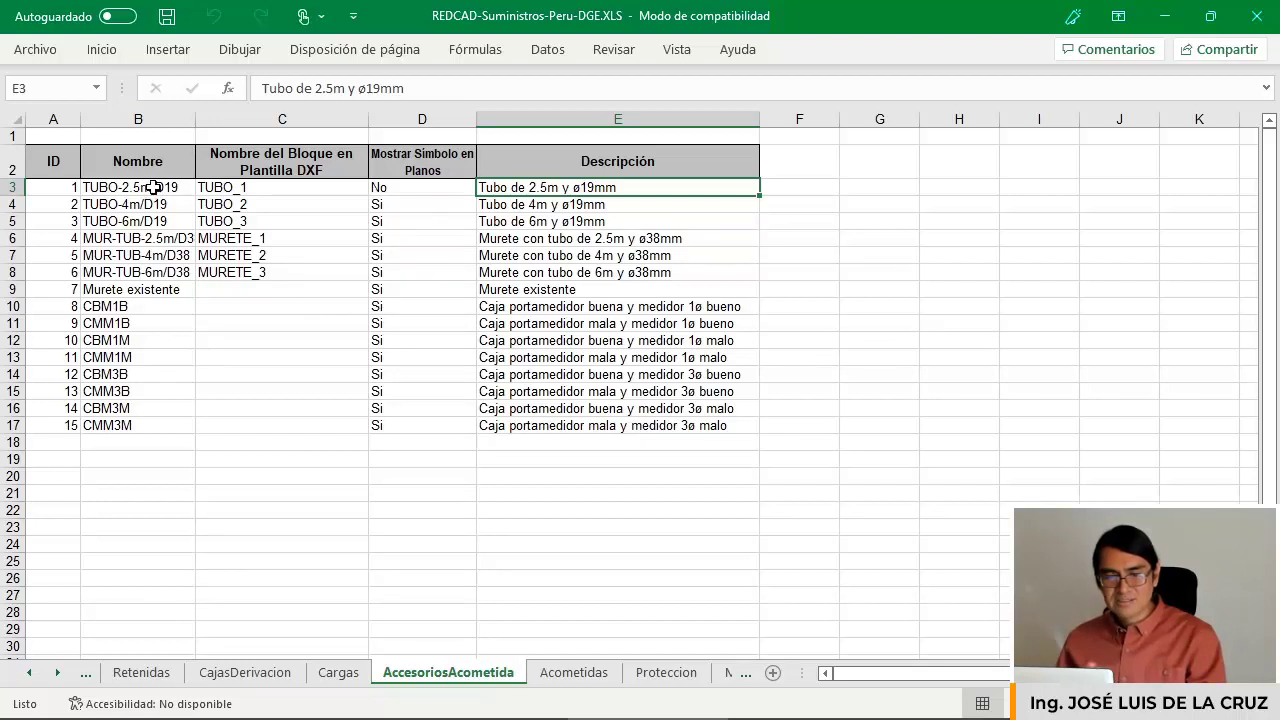
pyautogui.moveTo(152, 187); pyautogui.dragTo(158, 428)
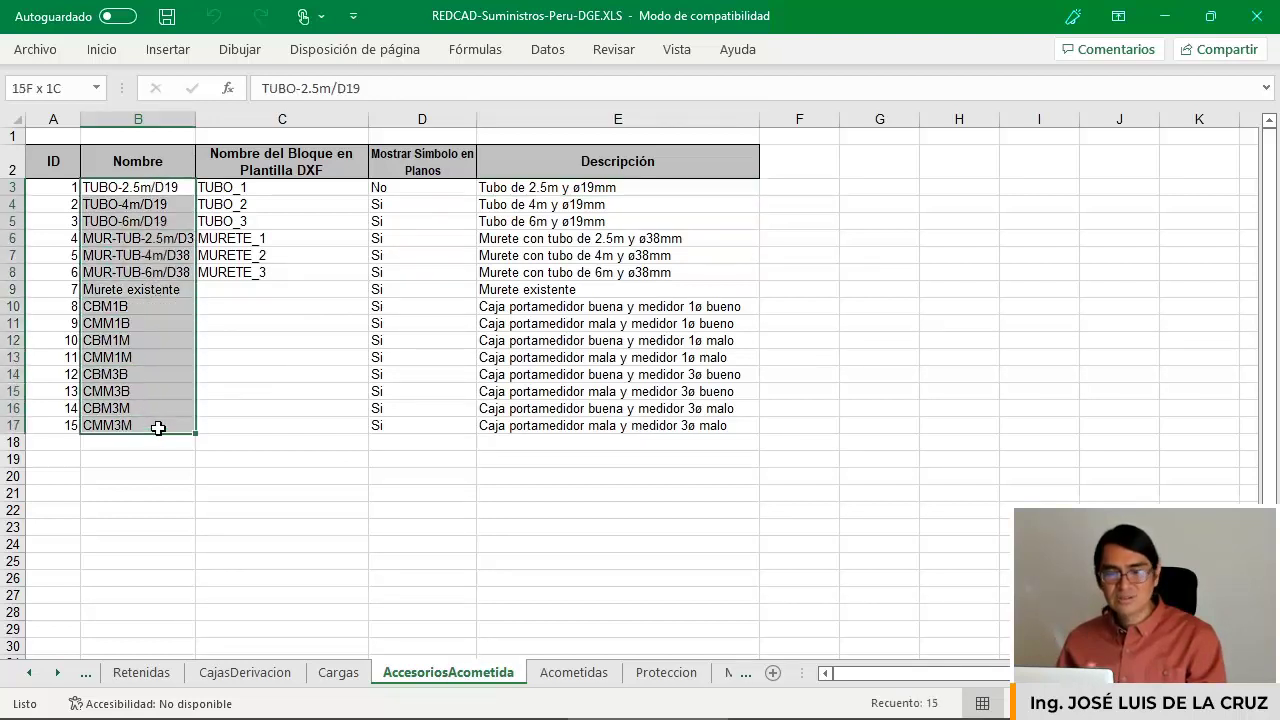
pyautogui.click(134, 218)
pyautogui.click(132, 189)
pyautogui.click(142, 240)
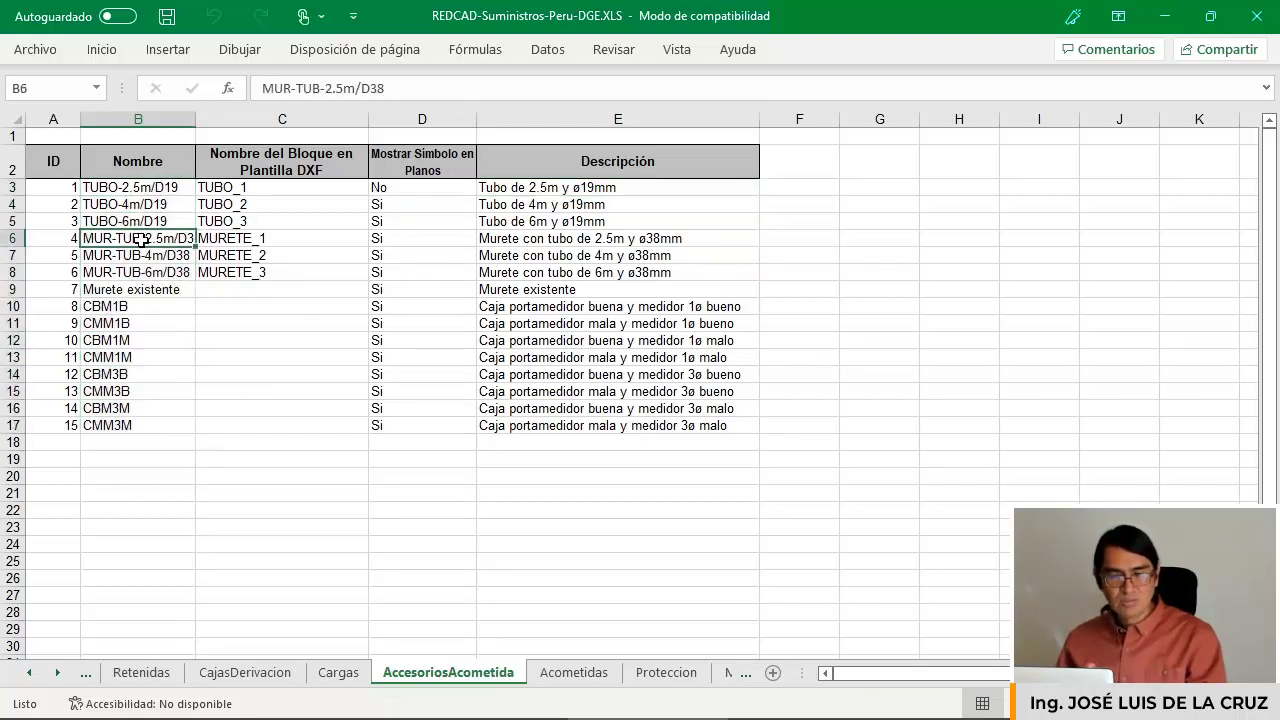
pyautogui.click(130, 320)
pyautogui.moveTo(130, 303); pyautogui.dragTo(156, 424)
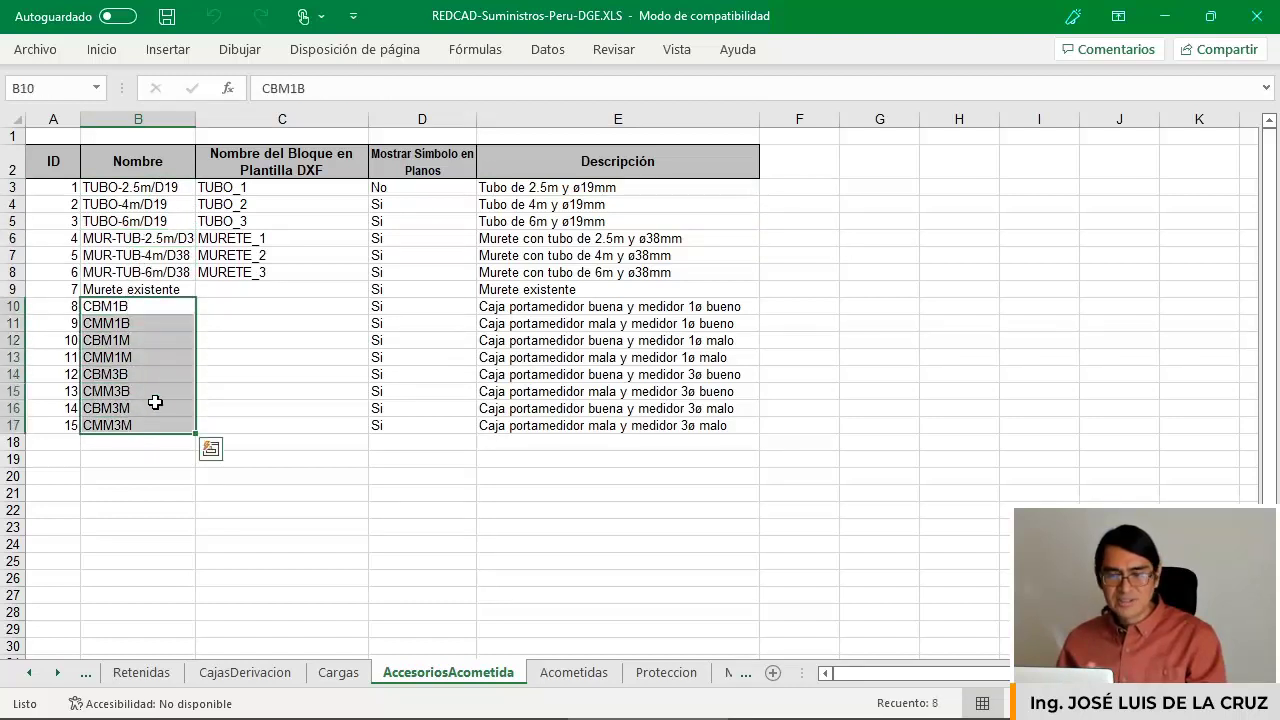
# Review the DXF template block names and the descriptions of the service drop accessories.
pyautogui.moveTo(305, 187); pyautogui.dragTo(321, 269)
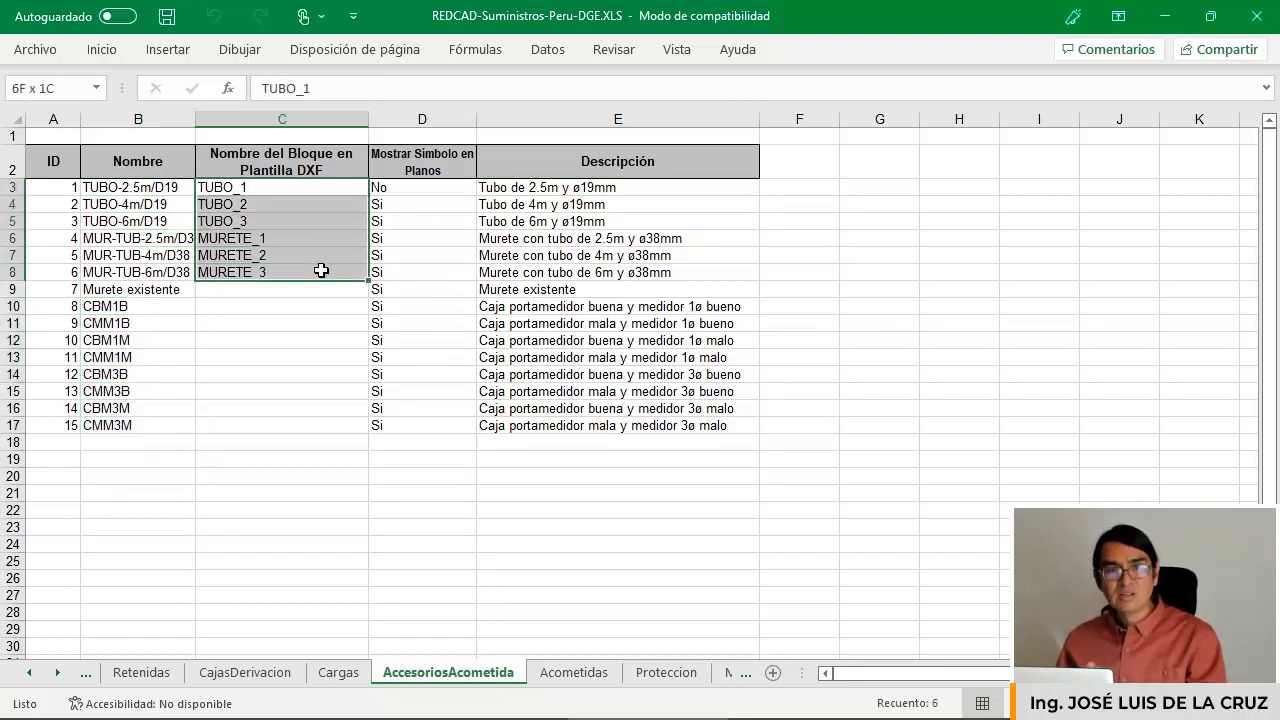
pyautogui.hotkey('ctrl', 'v')
pyautogui.moveTo(500, 190); pyautogui.dragTo(543, 420)
pyautogui.hotkey('ctrl', 'v')
# Examine the Mostrar Simbolo en Planos setting of TUBO-2.5m/D19 and compare it with the other pipe and murete accessories.
pyautogui.click(404, 193)
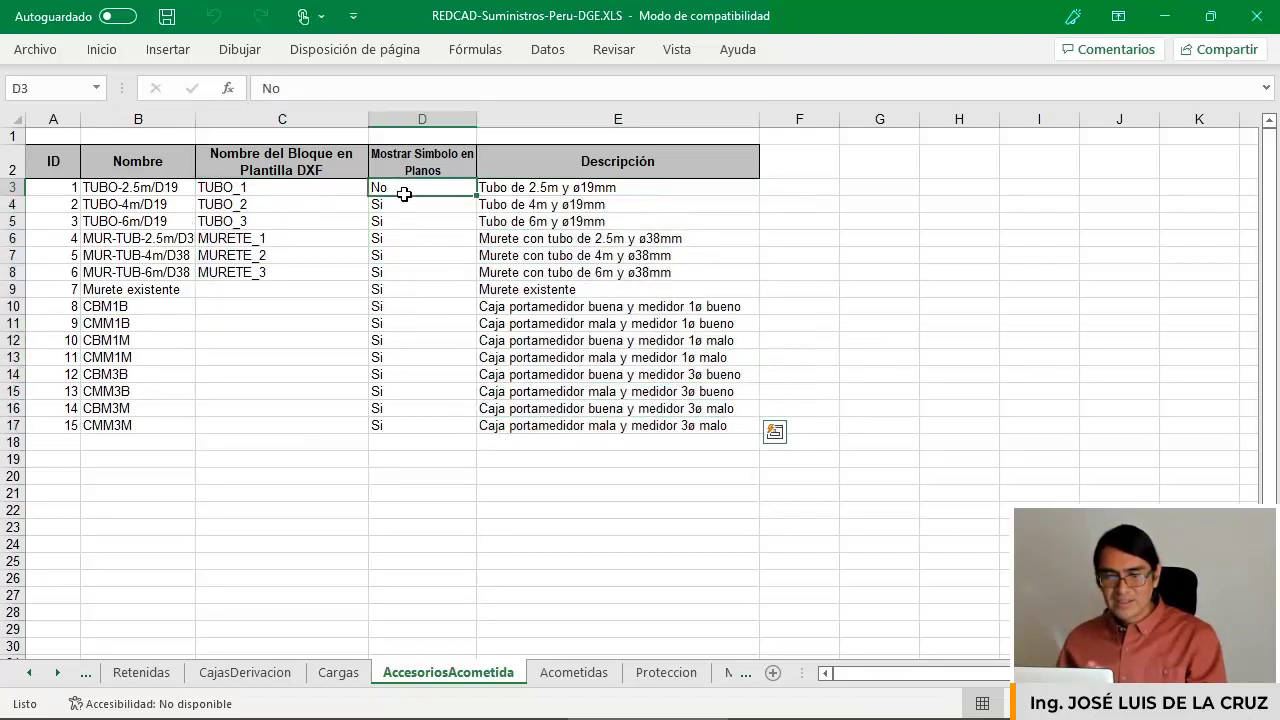
pyautogui.moveTo(404, 193); pyautogui.dragTo(414, 420)
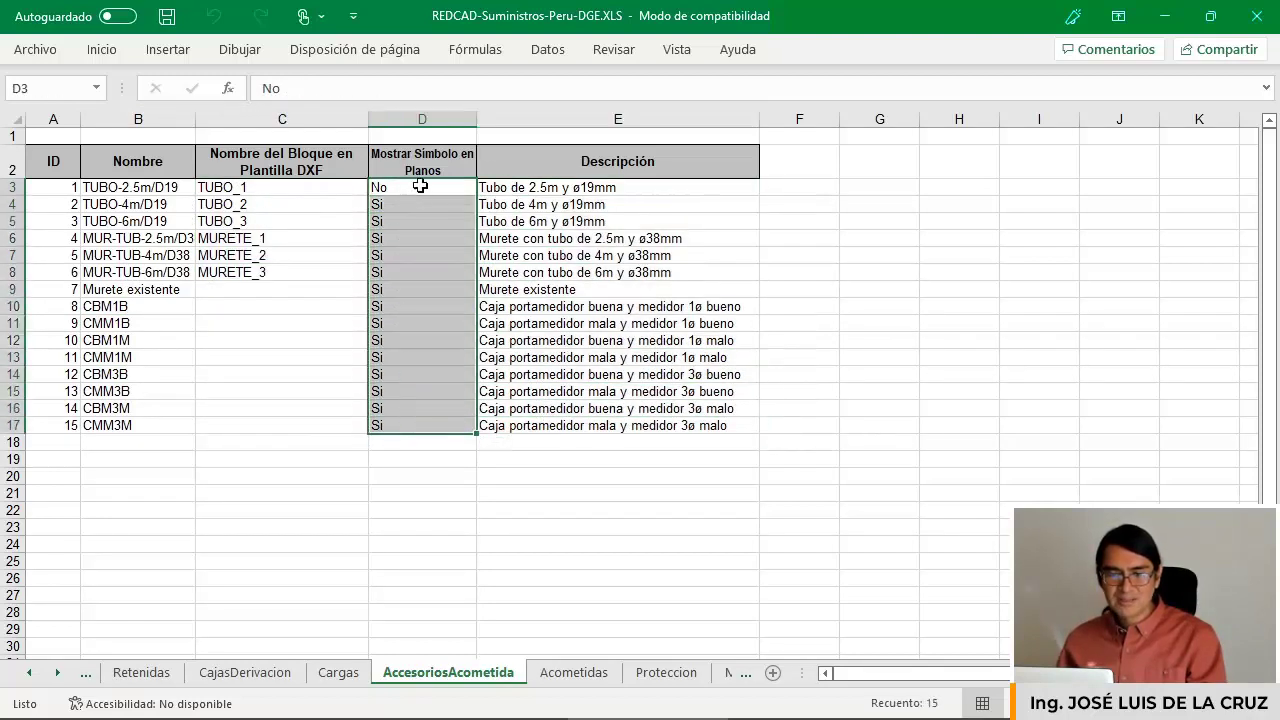
pyautogui.click(420, 186)
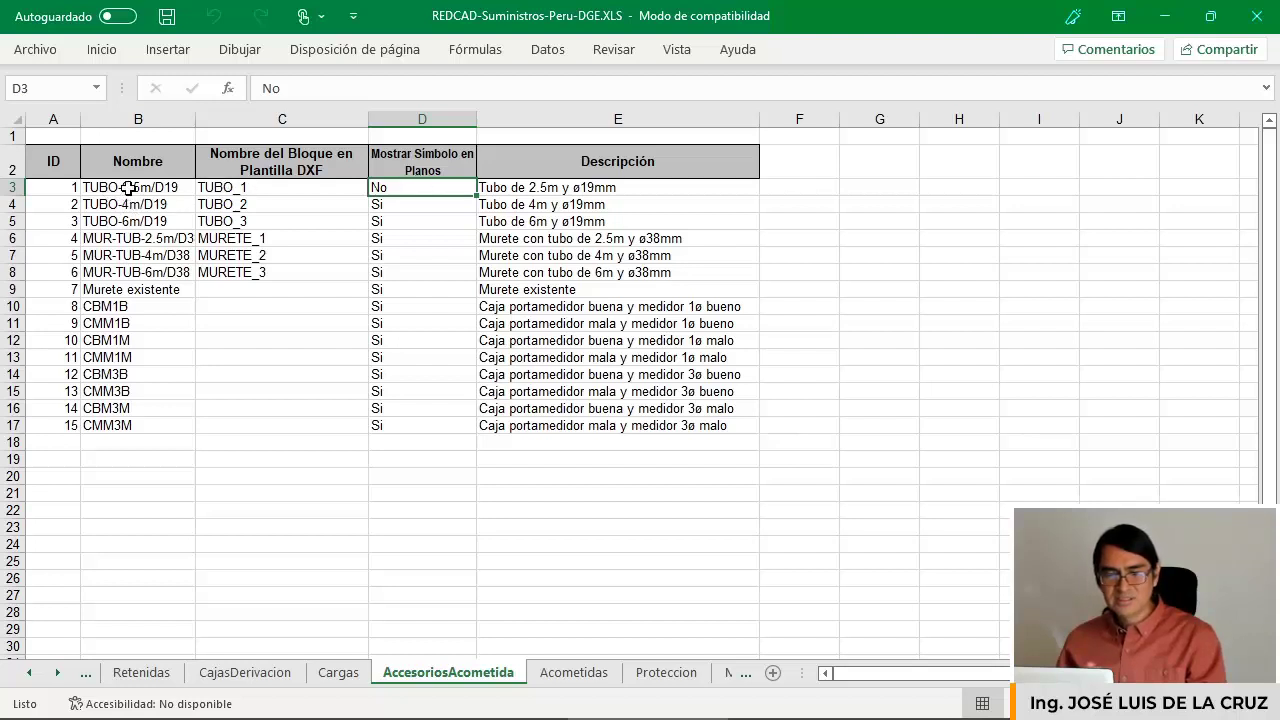
pyautogui.moveTo(126, 187); pyautogui.dragTo(143, 357)
pyautogui.moveTo(375, 188); pyautogui.dragTo(410, 424)
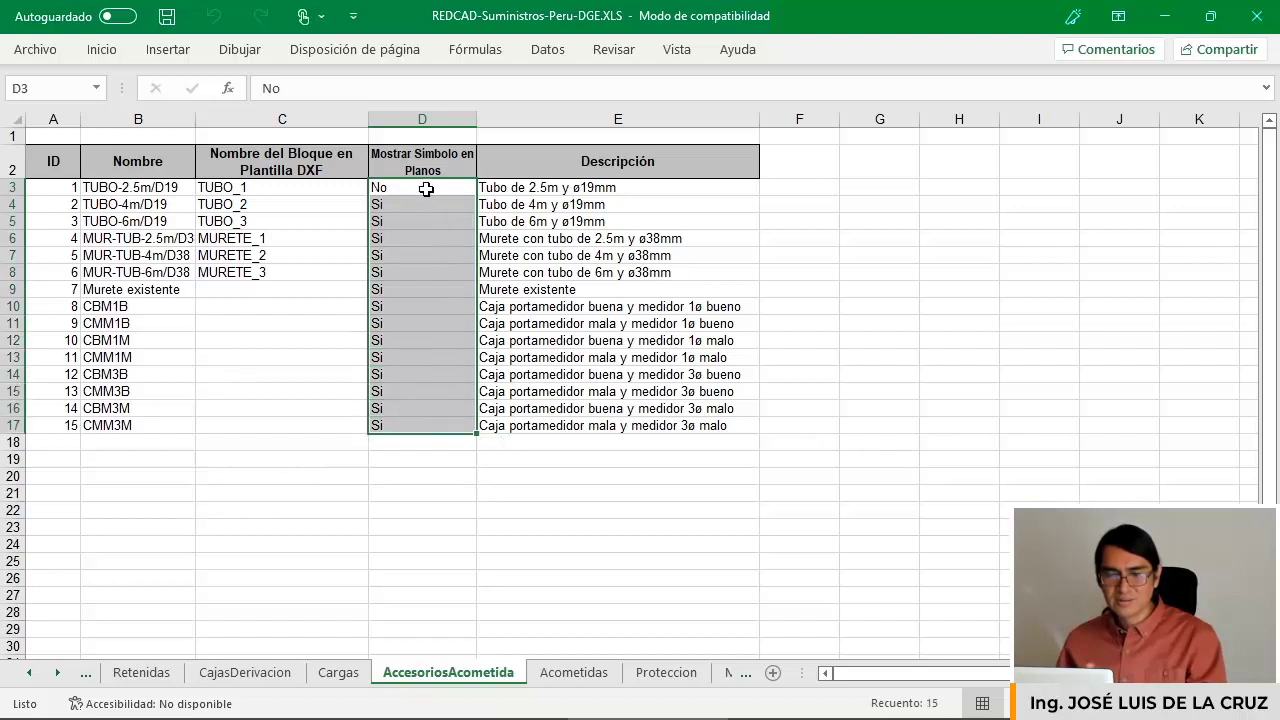
pyautogui.click(424, 187)
pyautogui.click(146, 184)
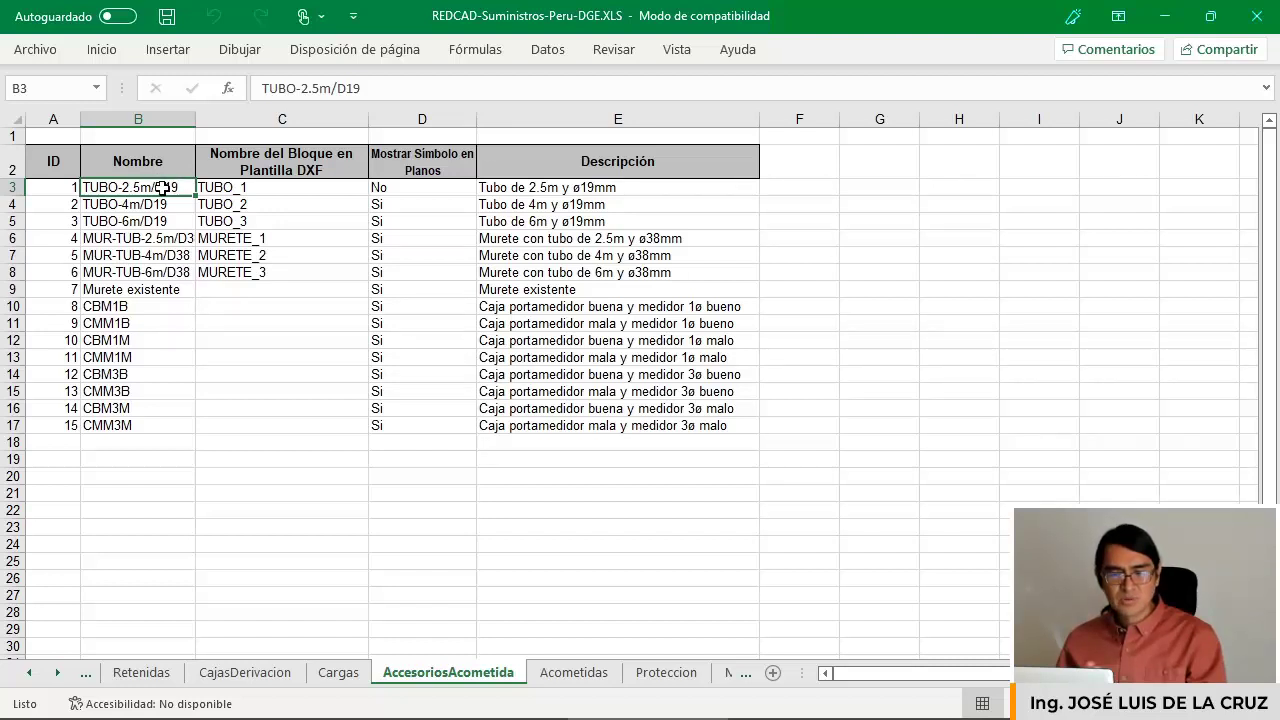
pyautogui.click(415, 188)
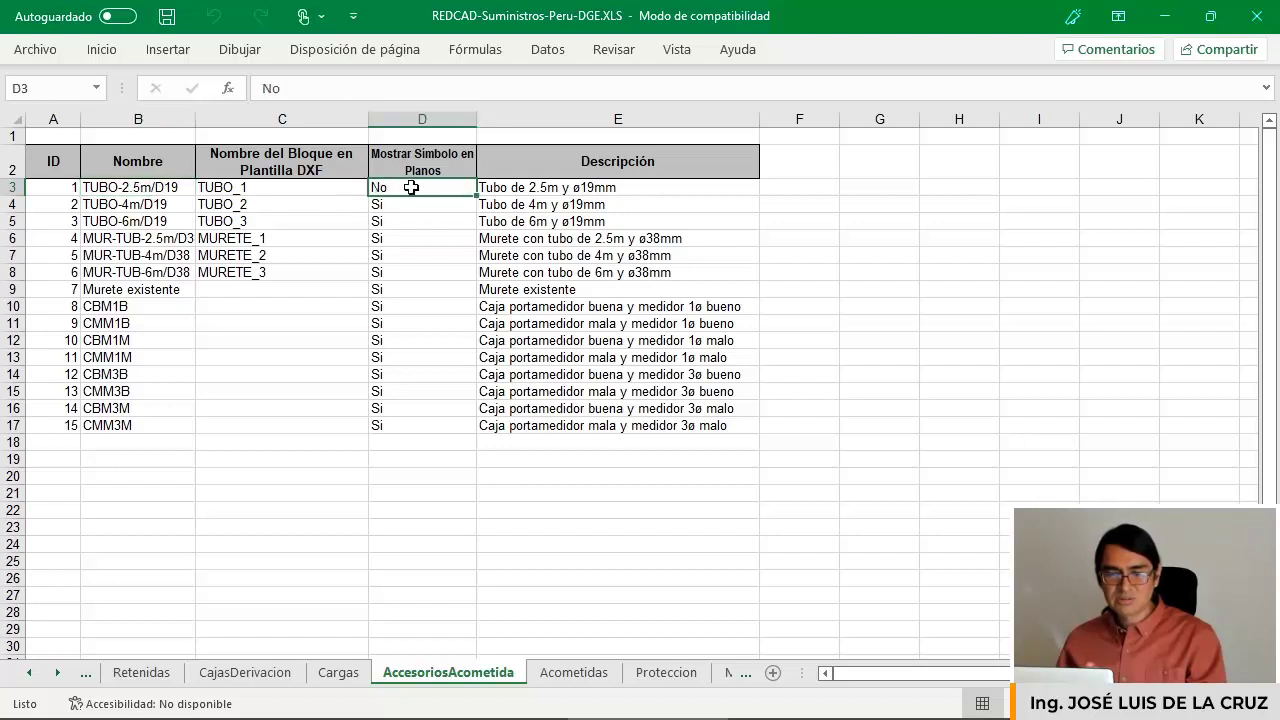
pyautogui.click(173, 186)
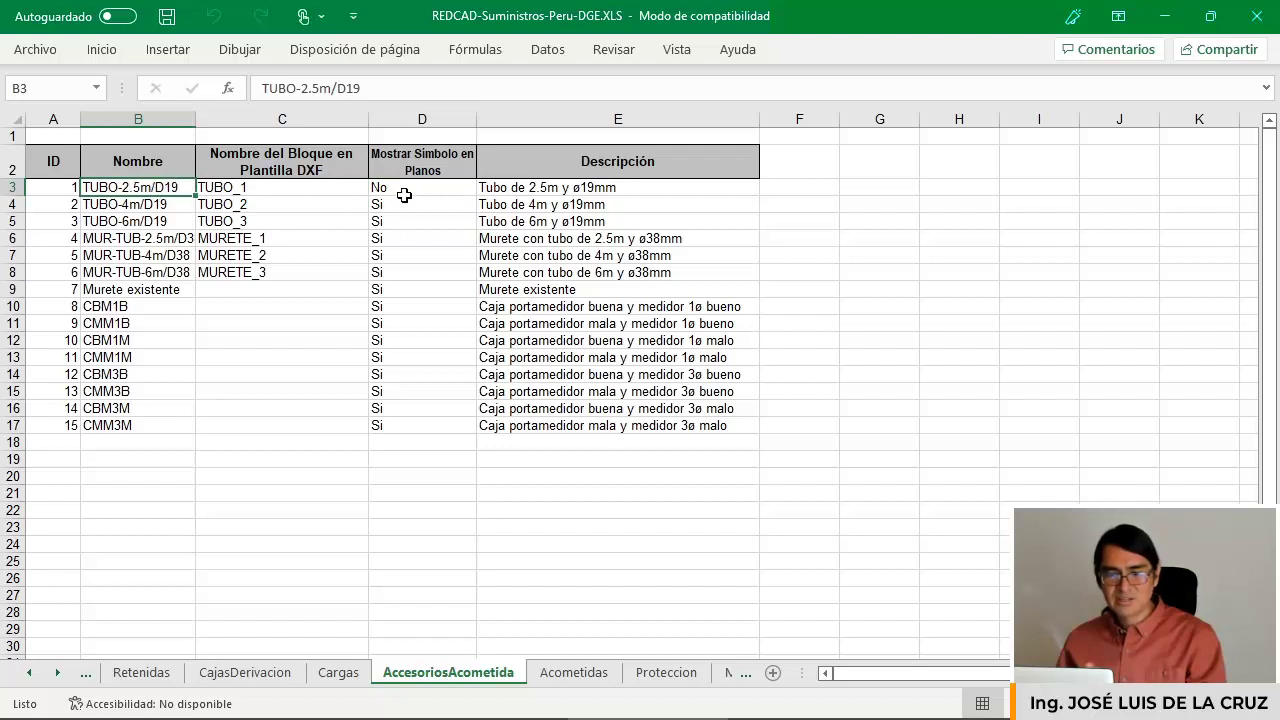
pyautogui.click(242, 208)
pyautogui.click(150, 220)
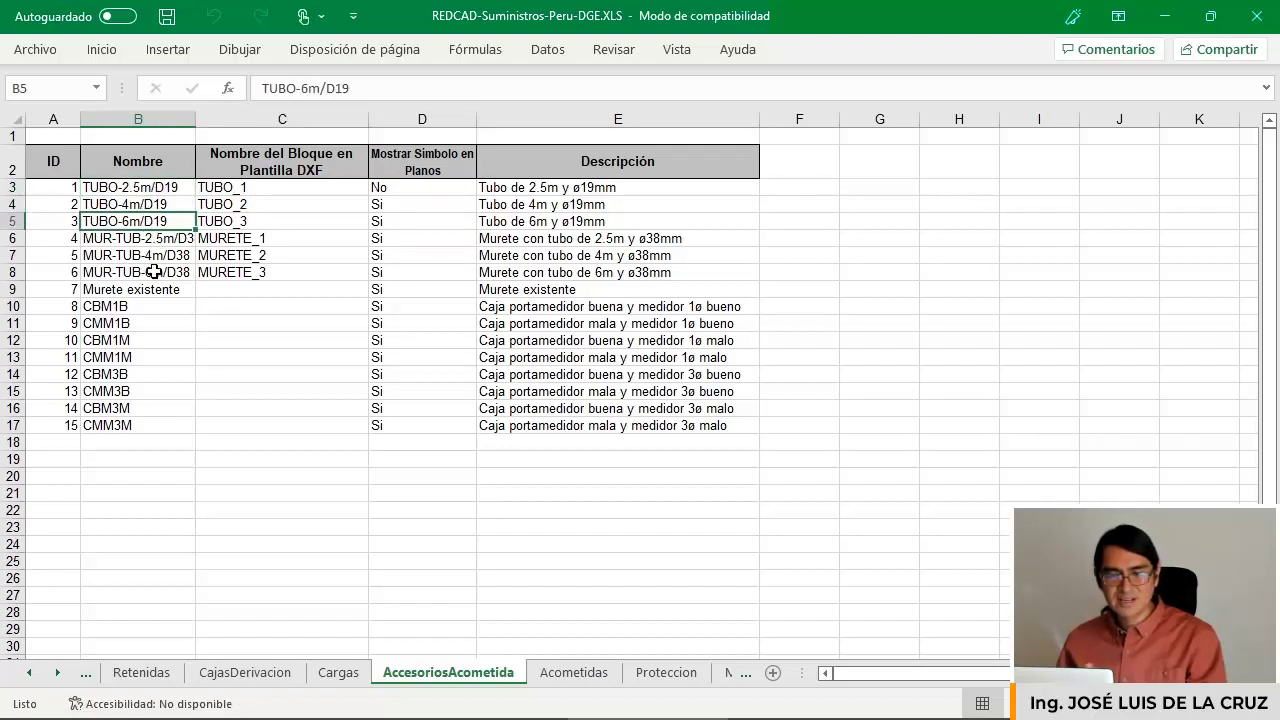
pyautogui.click(152, 271)
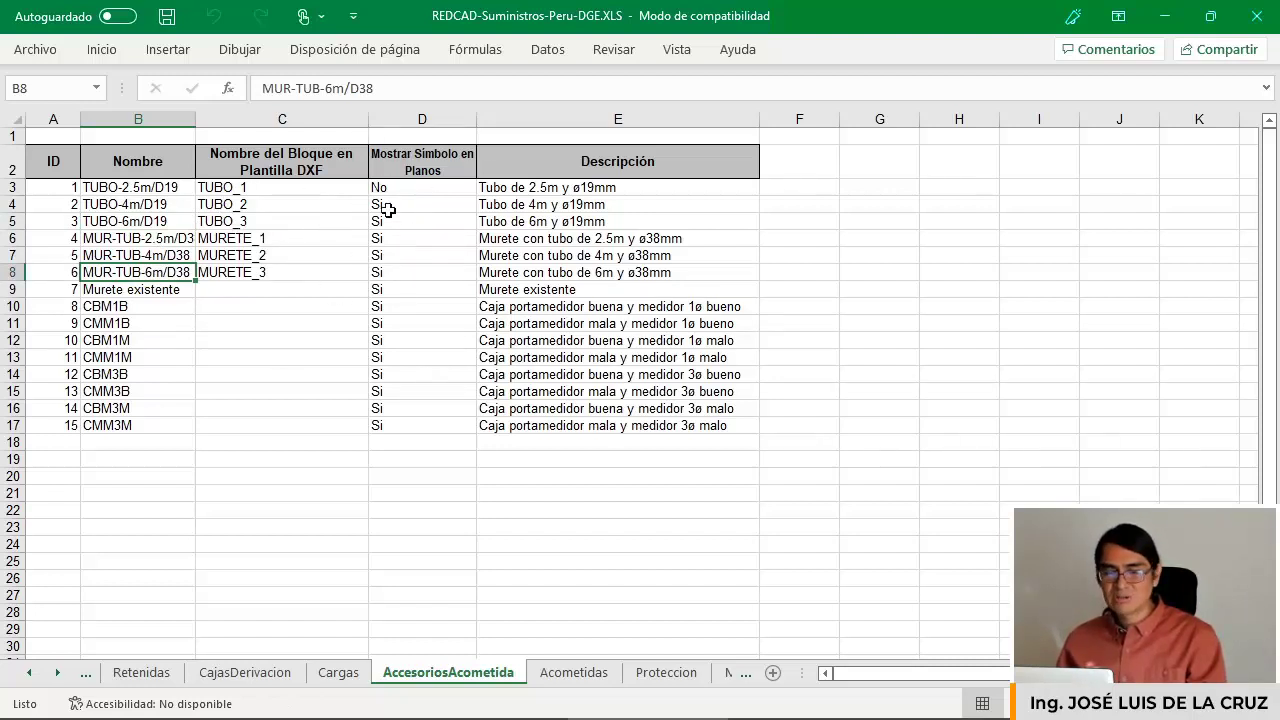
# Examine the ID Accesorio1 and ID Accesorio2 columns on the Acometidas sheet, including the Acometida domiciliaria row.
pyautogui.click(577, 673)
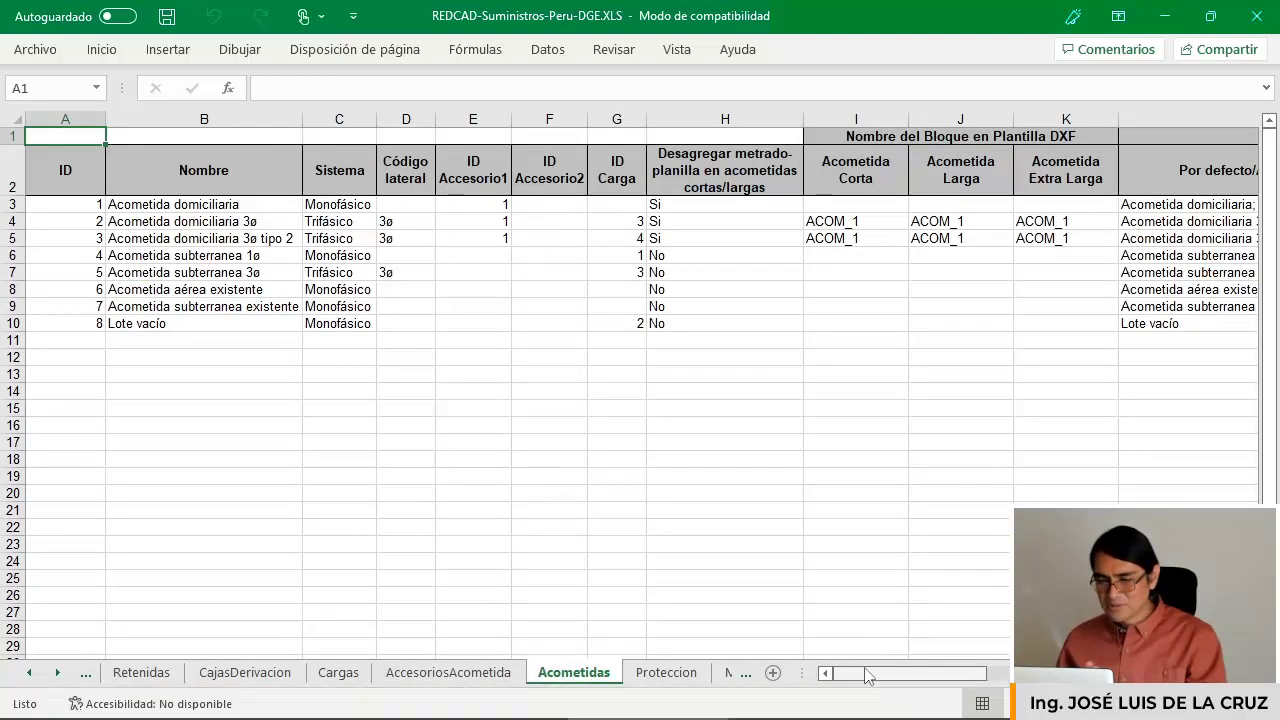
pyautogui.moveTo(477, 165); pyautogui.dragTo(482, 223)
pyautogui.moveTo(477, 165); pyautogui.dragTo(489, 245)
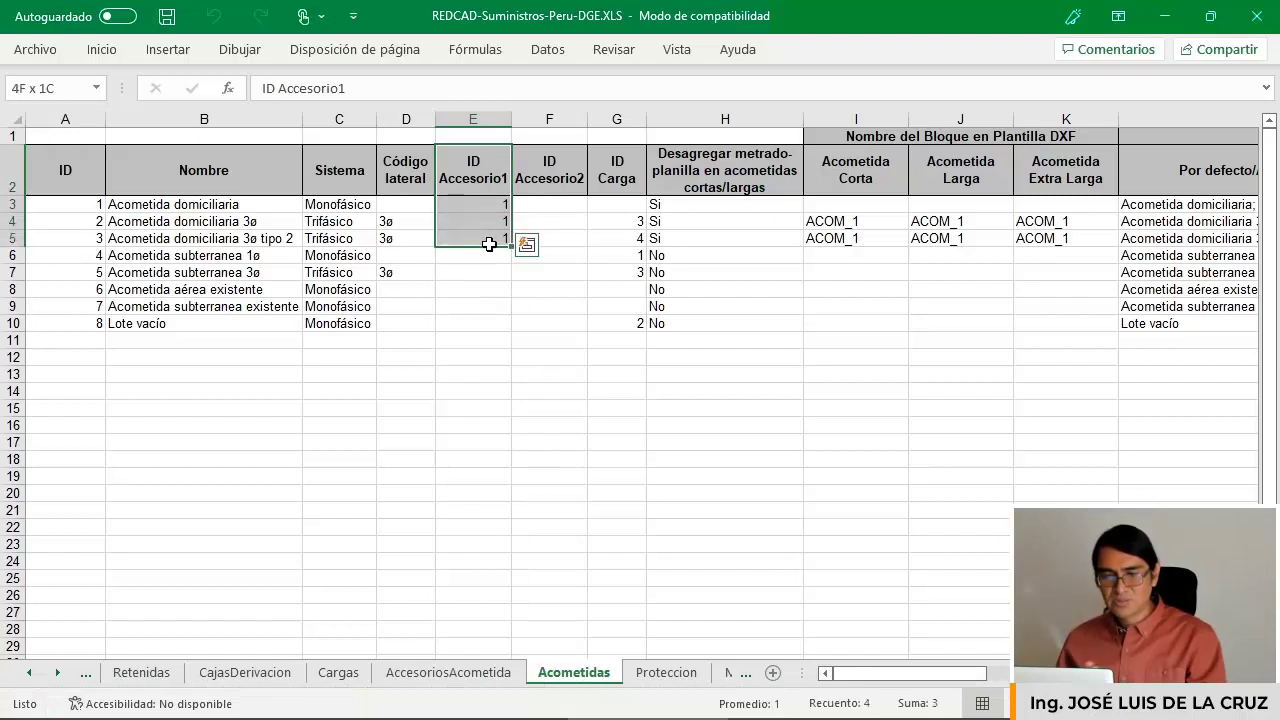
pyautogui.click(503, 172)
pyautogui.moveTo(558, 212); pyautogui.dragTo(555, 238)
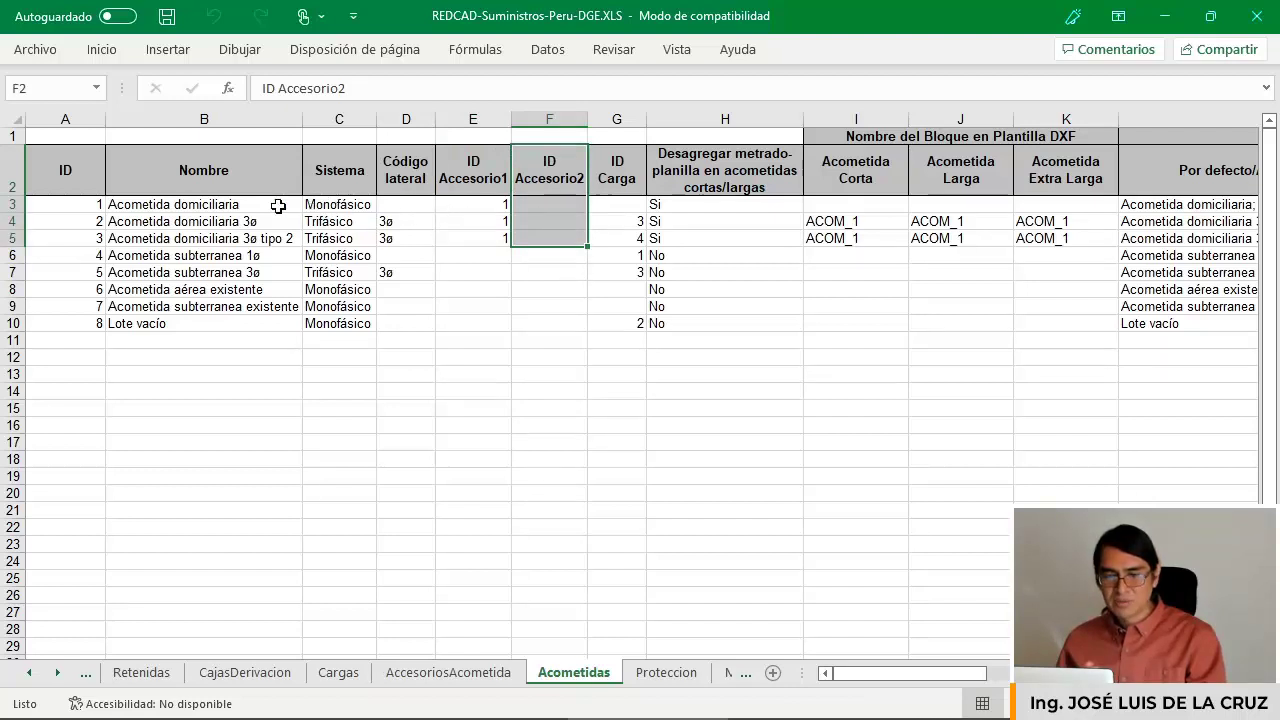
pyautogui.click(238, 204)
pyautogui.click(481, 204)
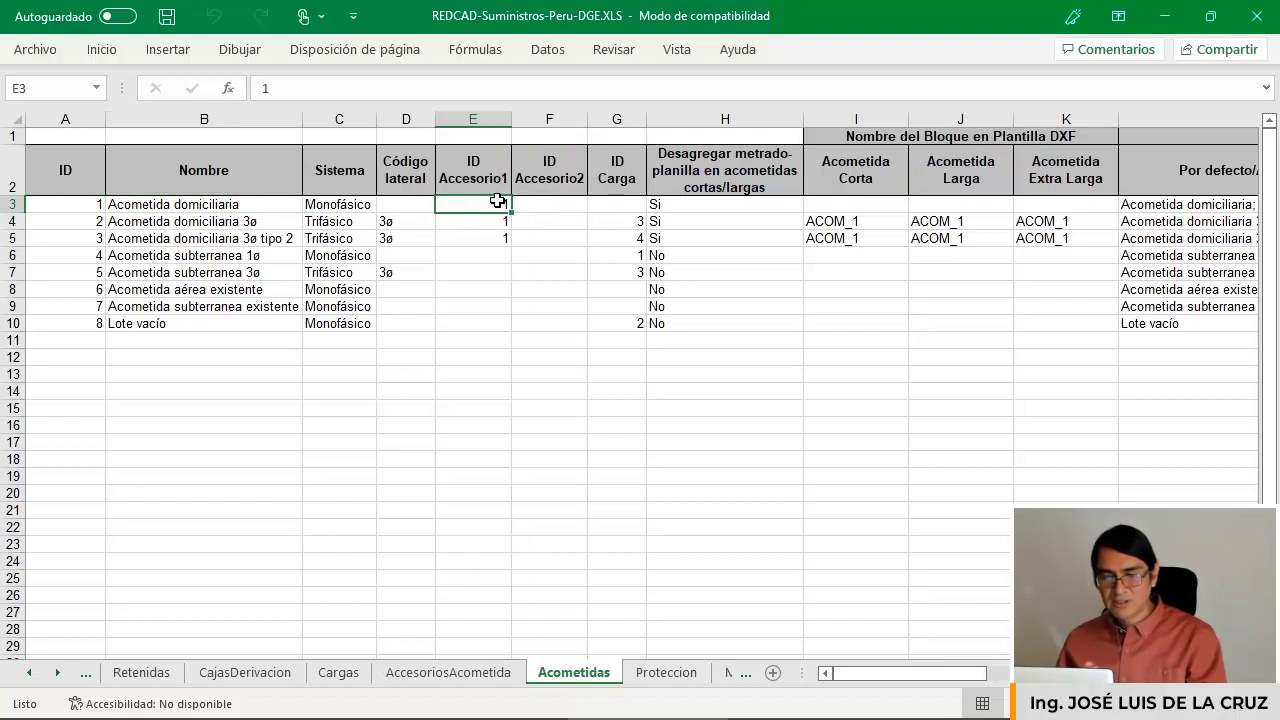
# Look up accessory ID 1 on the AccesoriosAcometida sheet and check its symbol display setting.
pyautogui.click(448, 672)
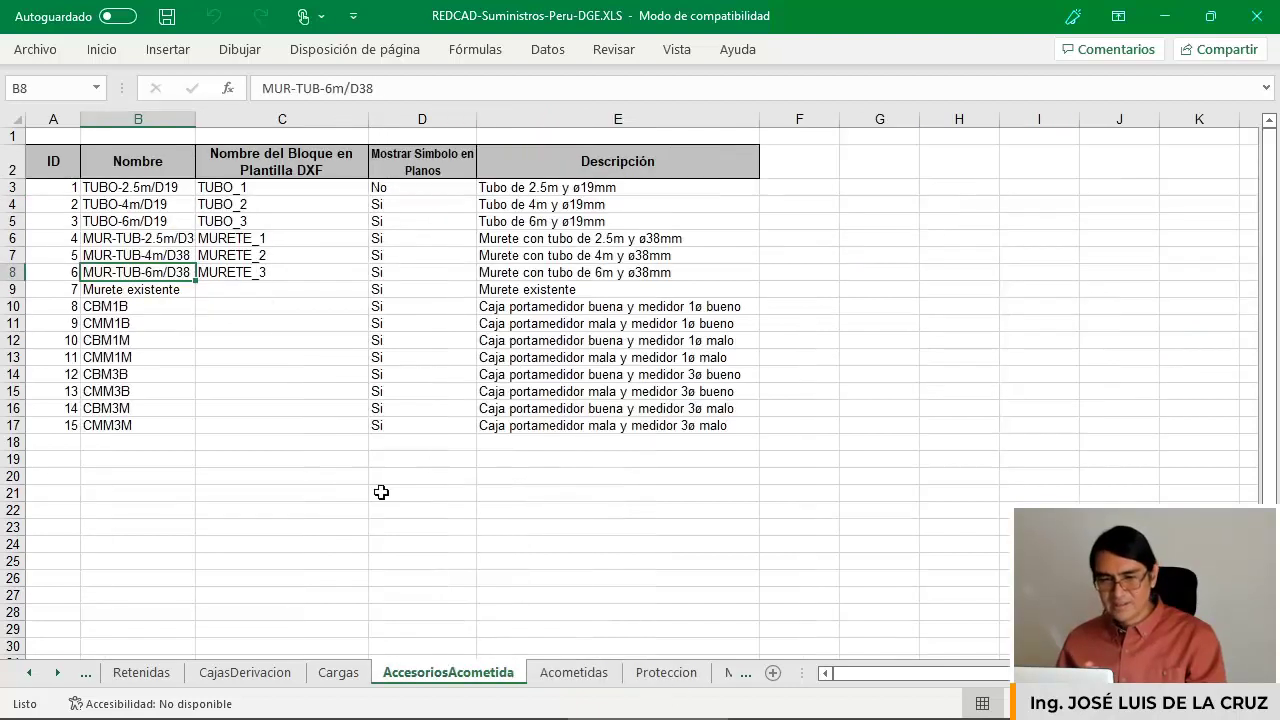
pyautogui.click(138, 188)
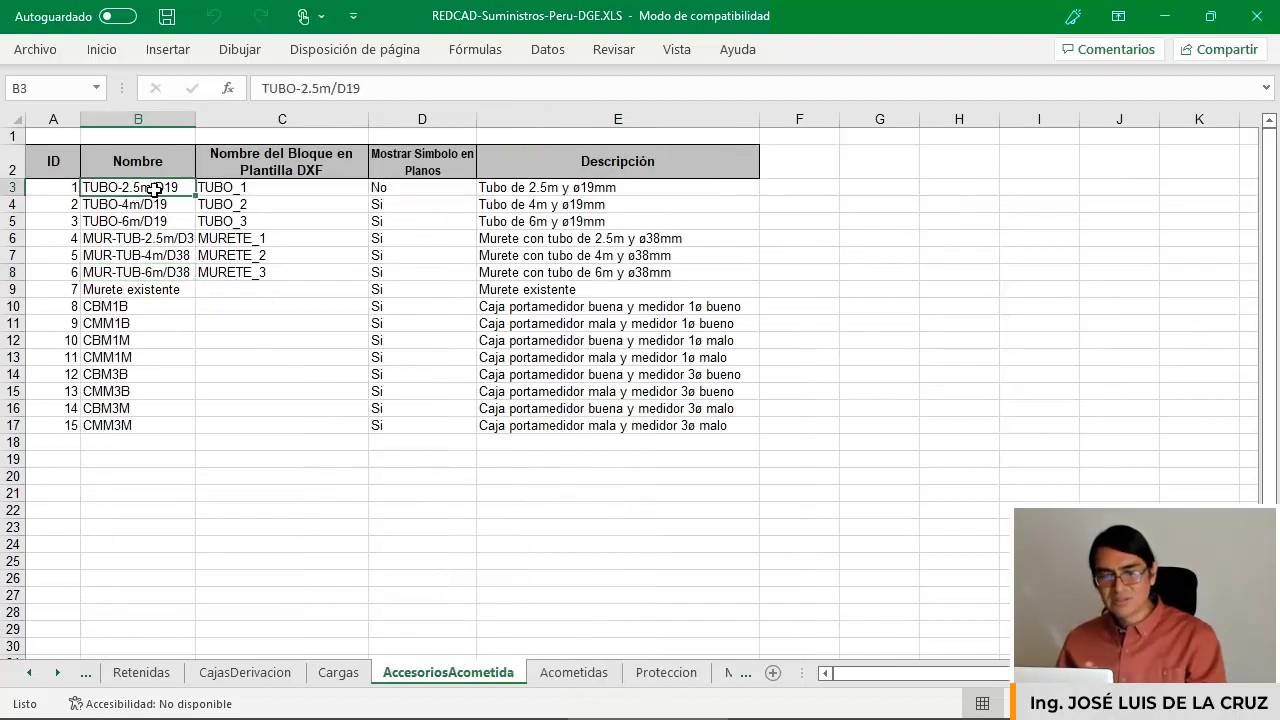
pyautogui.click(412, 184)
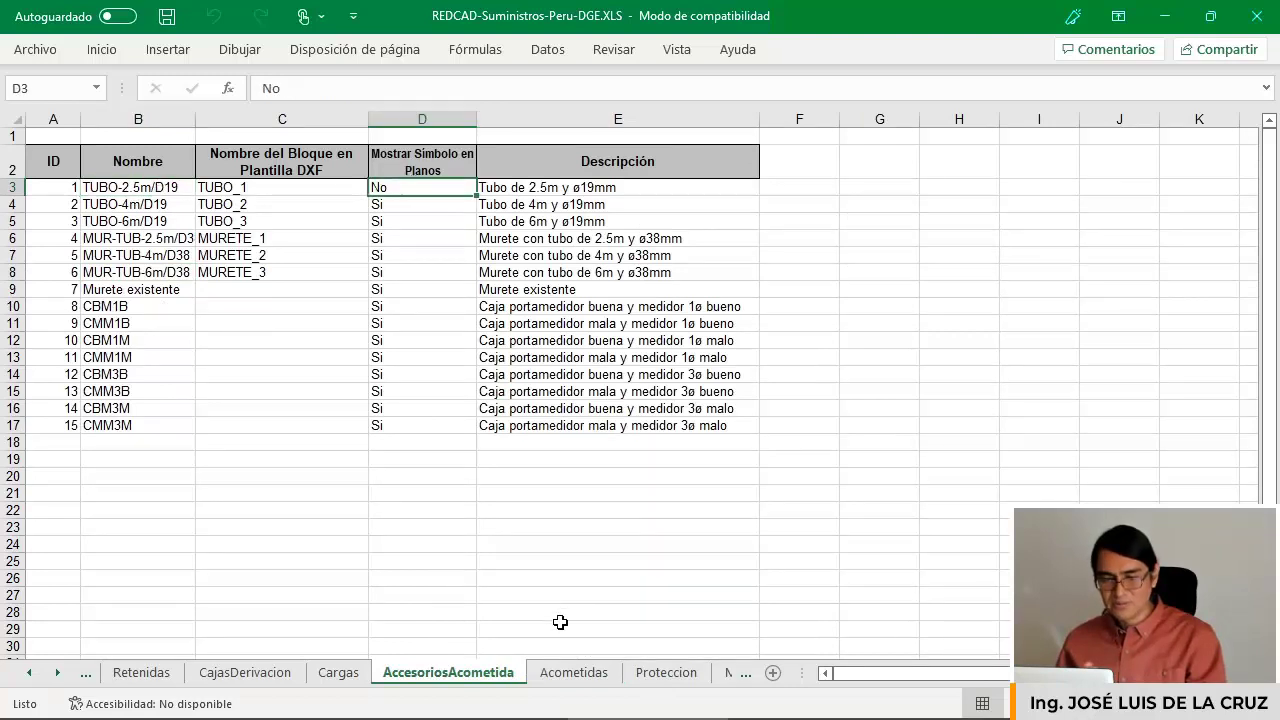
# Review the DXF block names and descriptions for short, long and extra long service drops on the Acometidas sheet.
pyautogui.click(573, 672)
pyautogui.moveTo(962, 673)
pyautogui.mouseDown()
pyautogui.moveTo(1030, 673)
pyautogui.moveTo(974, 673)
pyautogui.mouseUp()
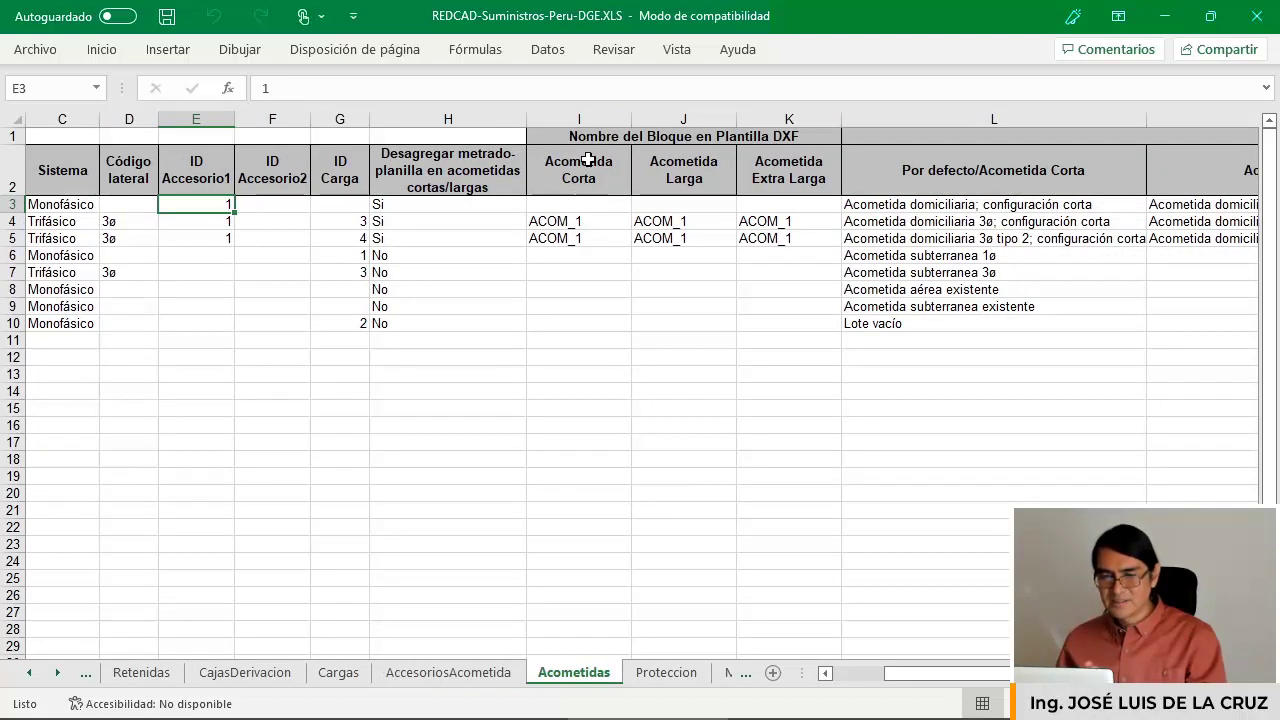
pyautogui.moveTo(586, 165); pyautogui.dragTo(766, 166)
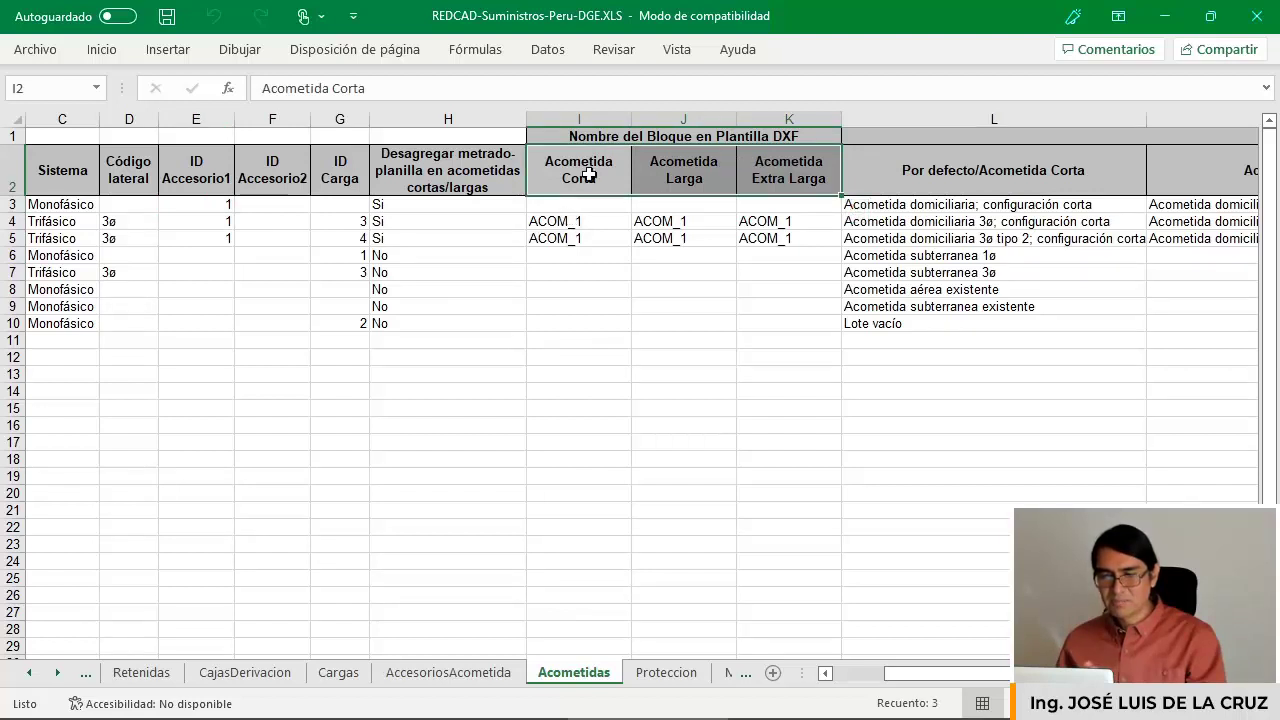
pyautogui.click(586, 214)
pyautogui.click(677, 216)
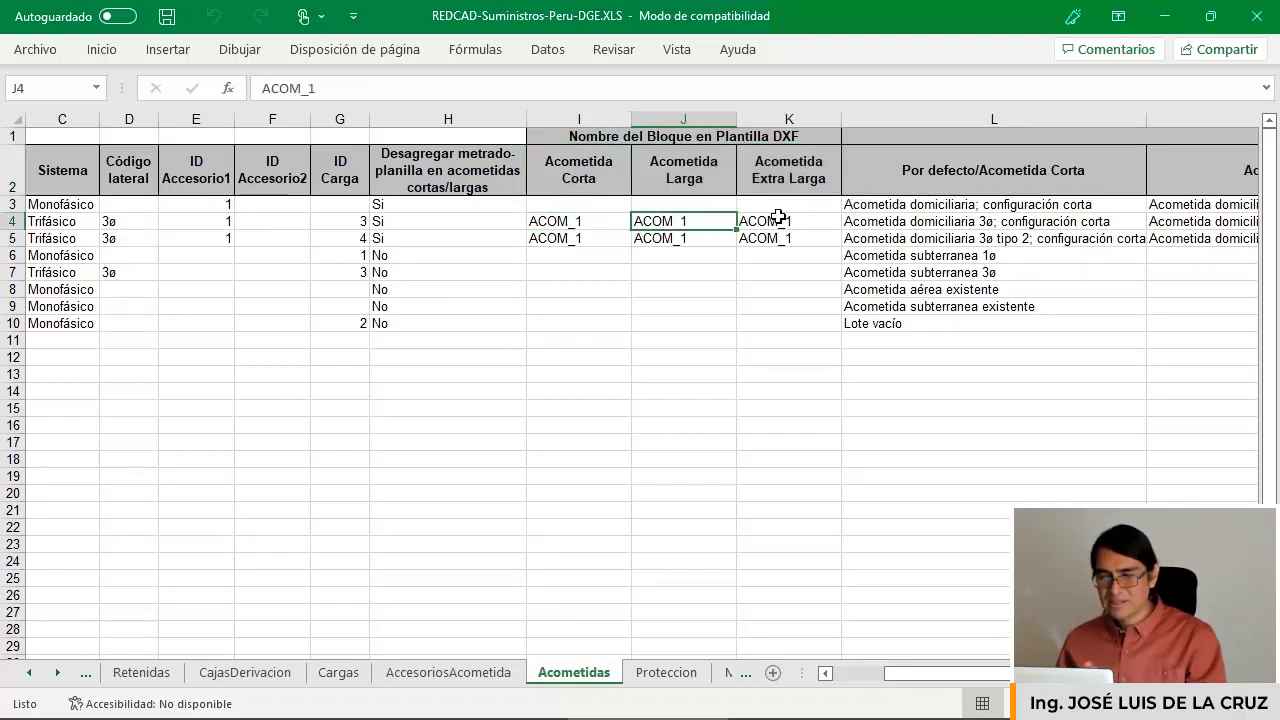
pyautogui.click(777, 216)
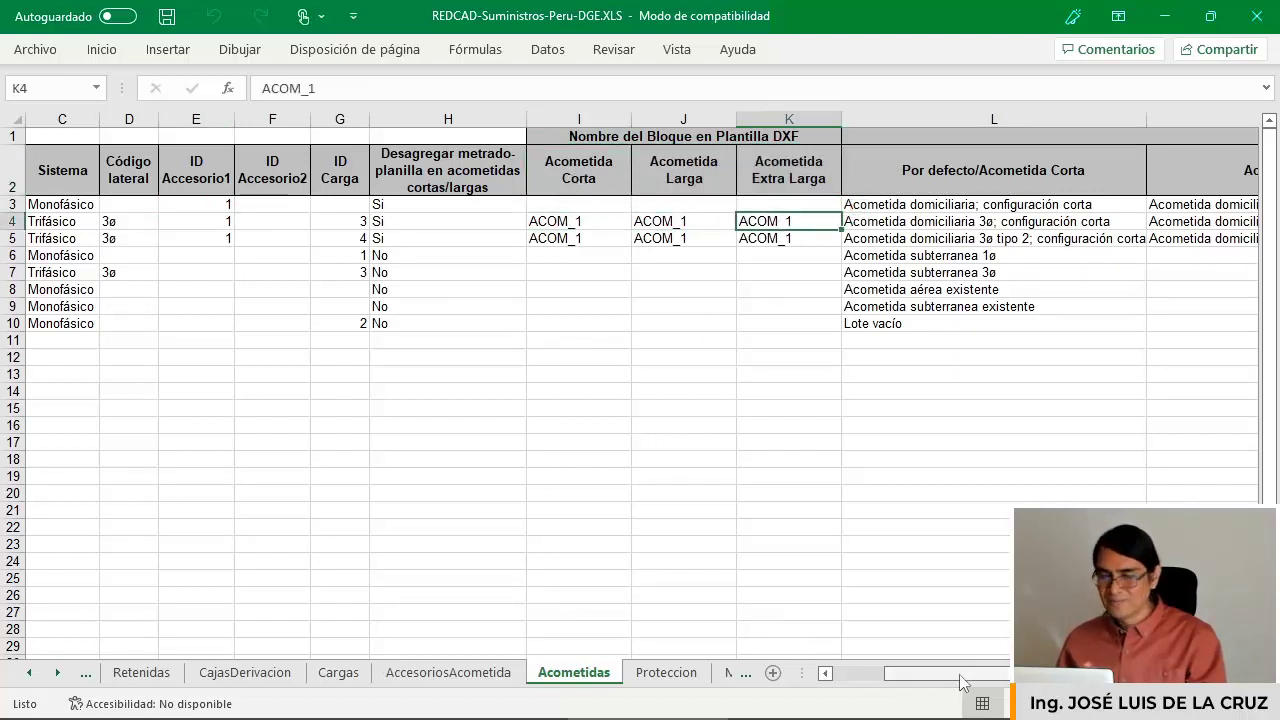
pyautogui.moveTo(950, 673); pyautogui.dragTo(1042, 673)
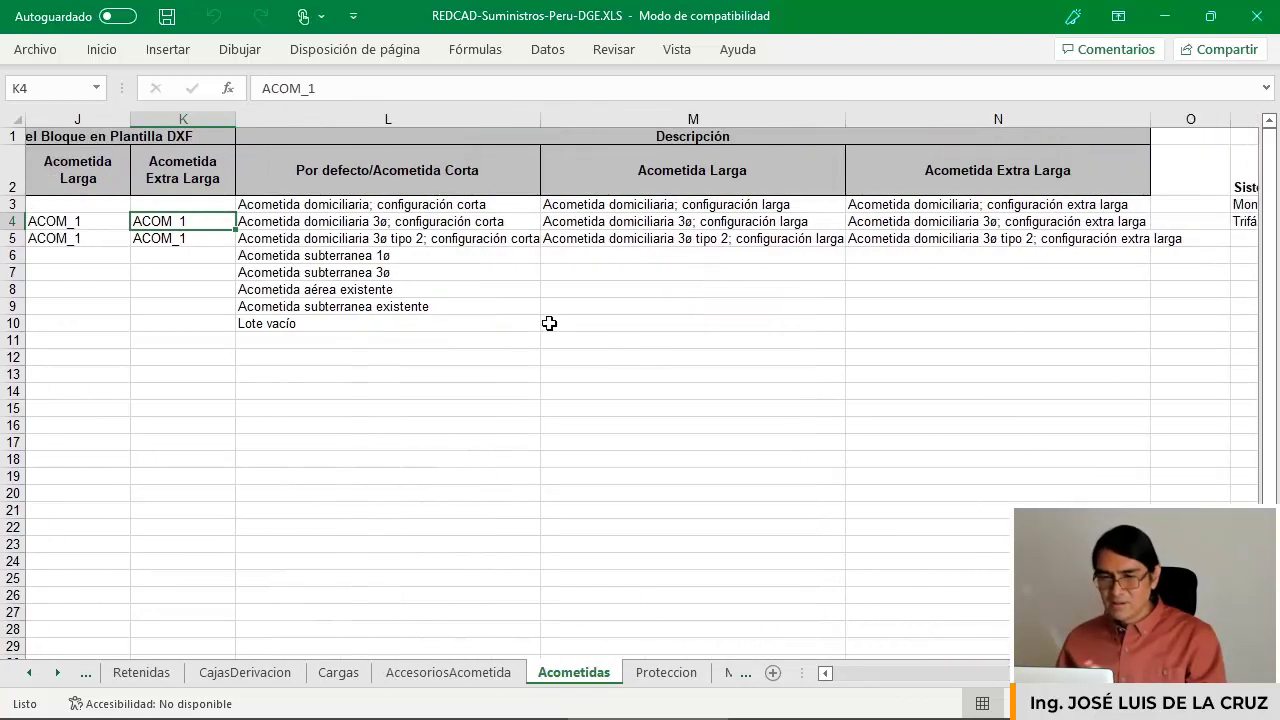
# Compare the Descripción texts of the Acometida domiciliaria row for the short, long and extra long configurations.
pyautogui.moveTo(350, 207); pyautogui.dragTo(1014, 323)
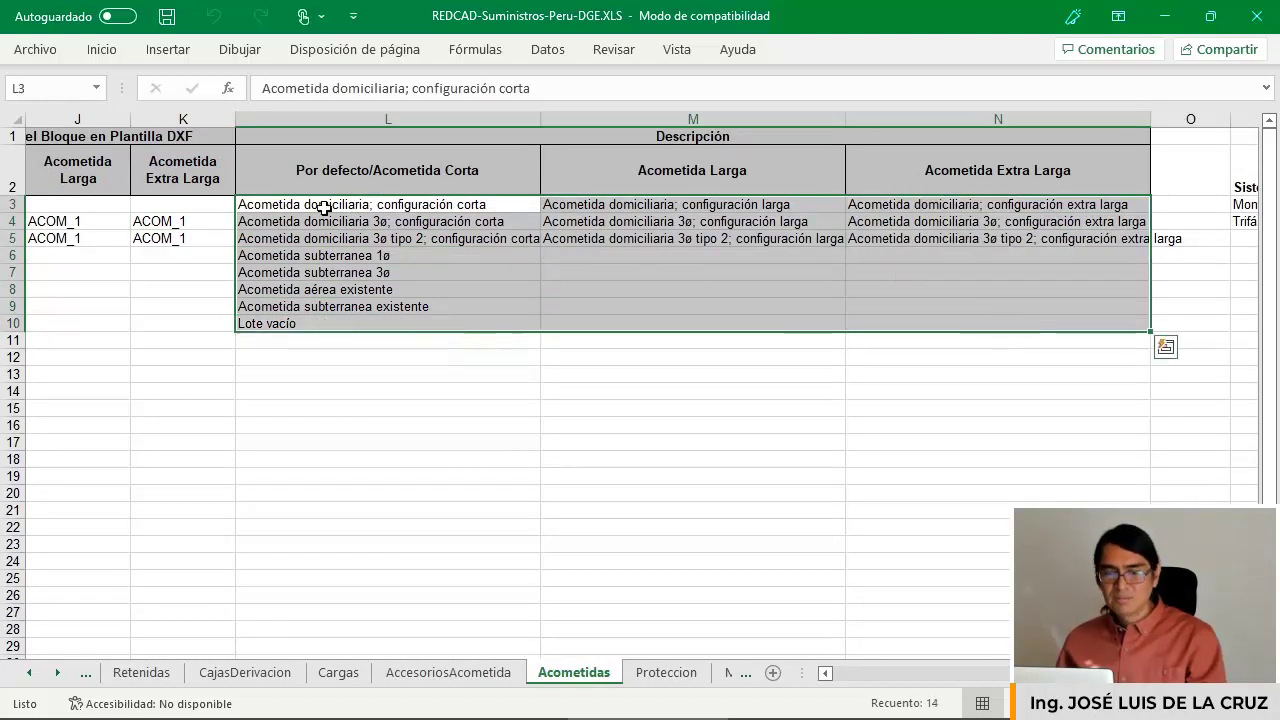
pyautogui.click(379, 209)
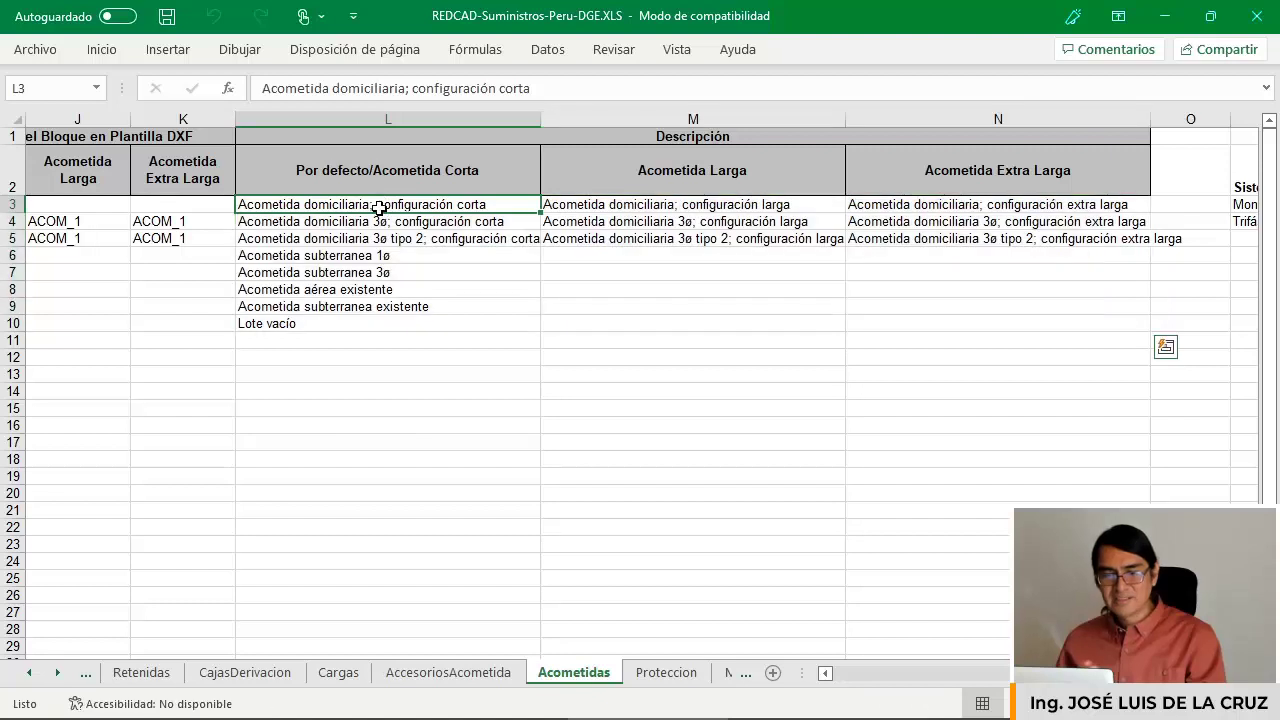
pyautogui.click(616, 208)
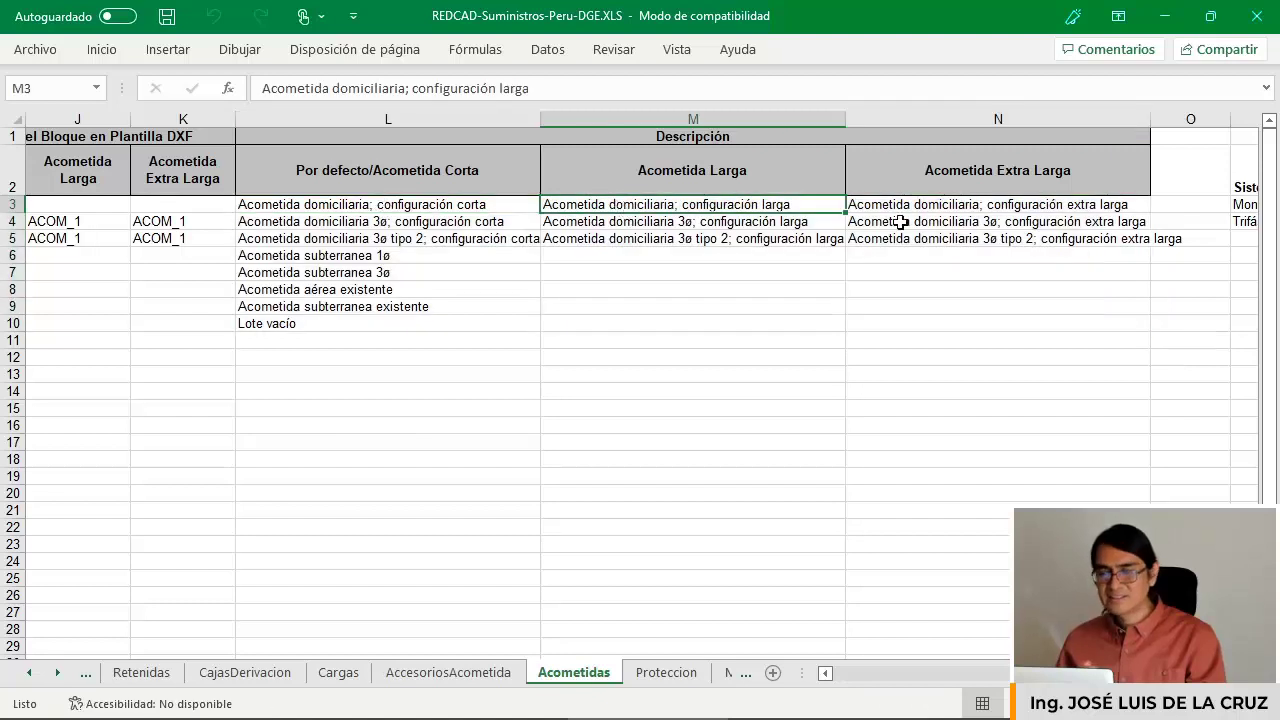
pyautogui.click(957, 207)
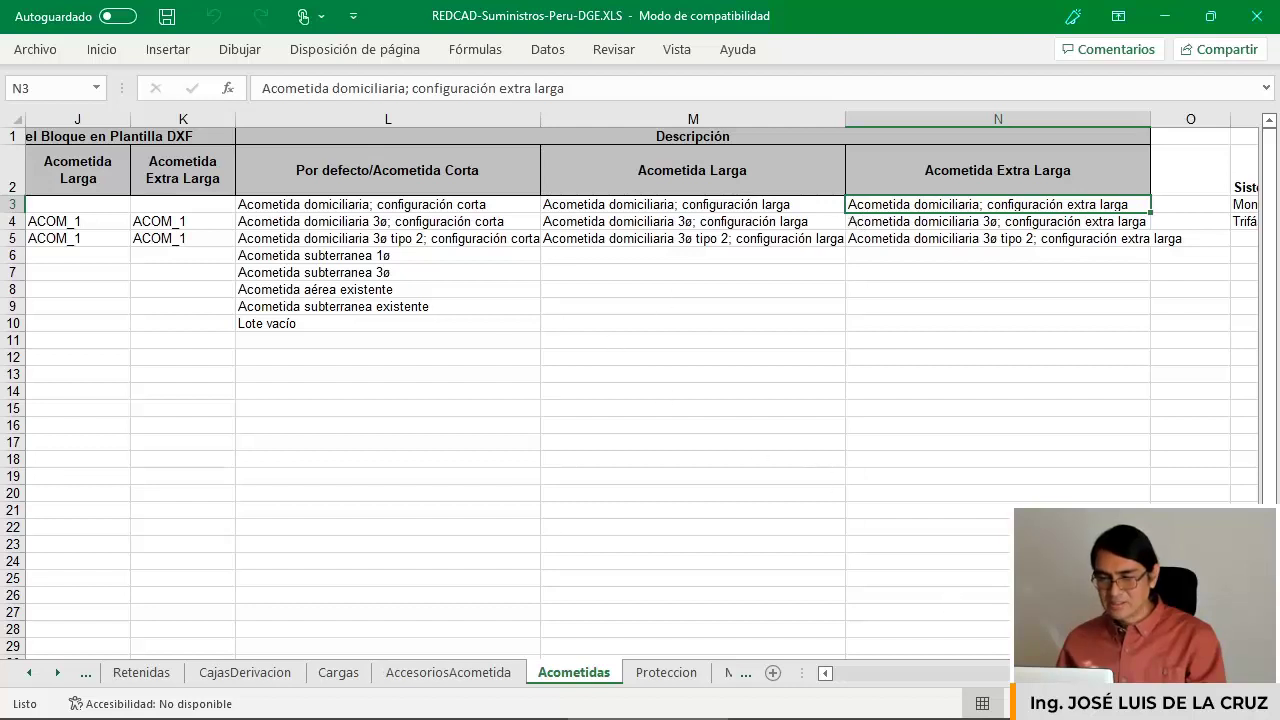
pyautogui.hscroll(-1, 750, 310)
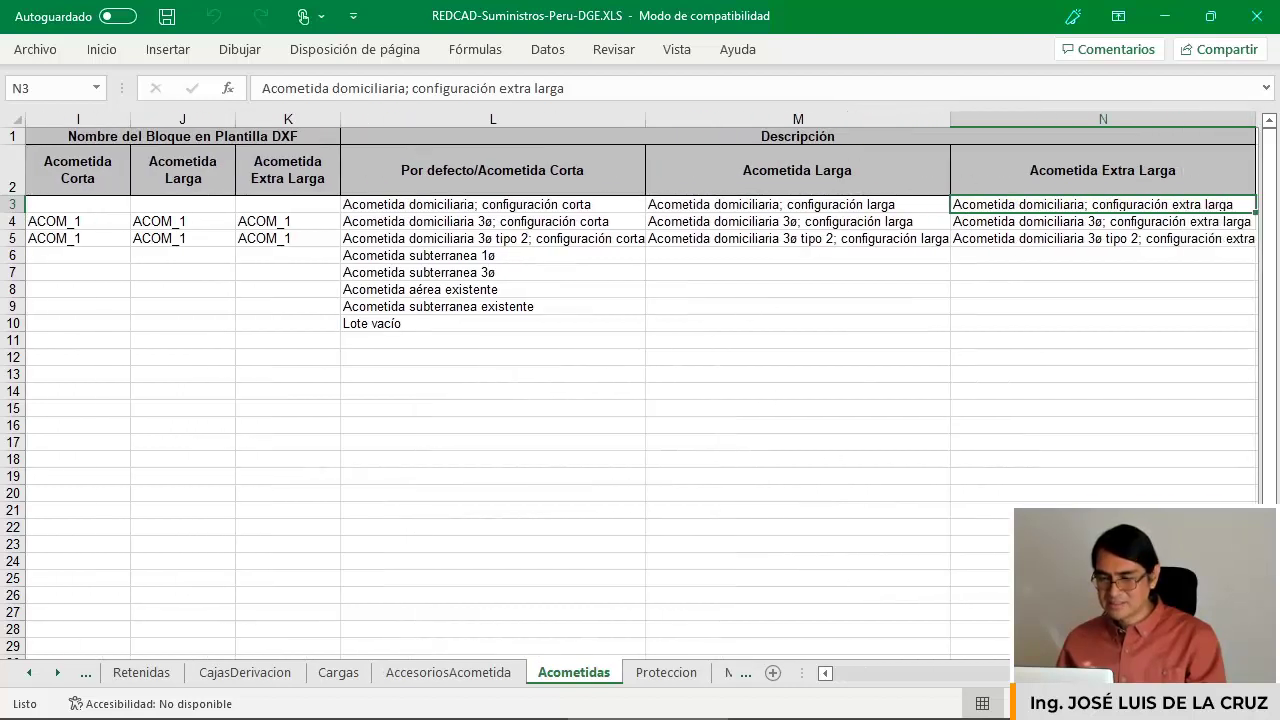
pyautogui.moveTo(1097, 677); pyautogui.dragTo(877, 700)
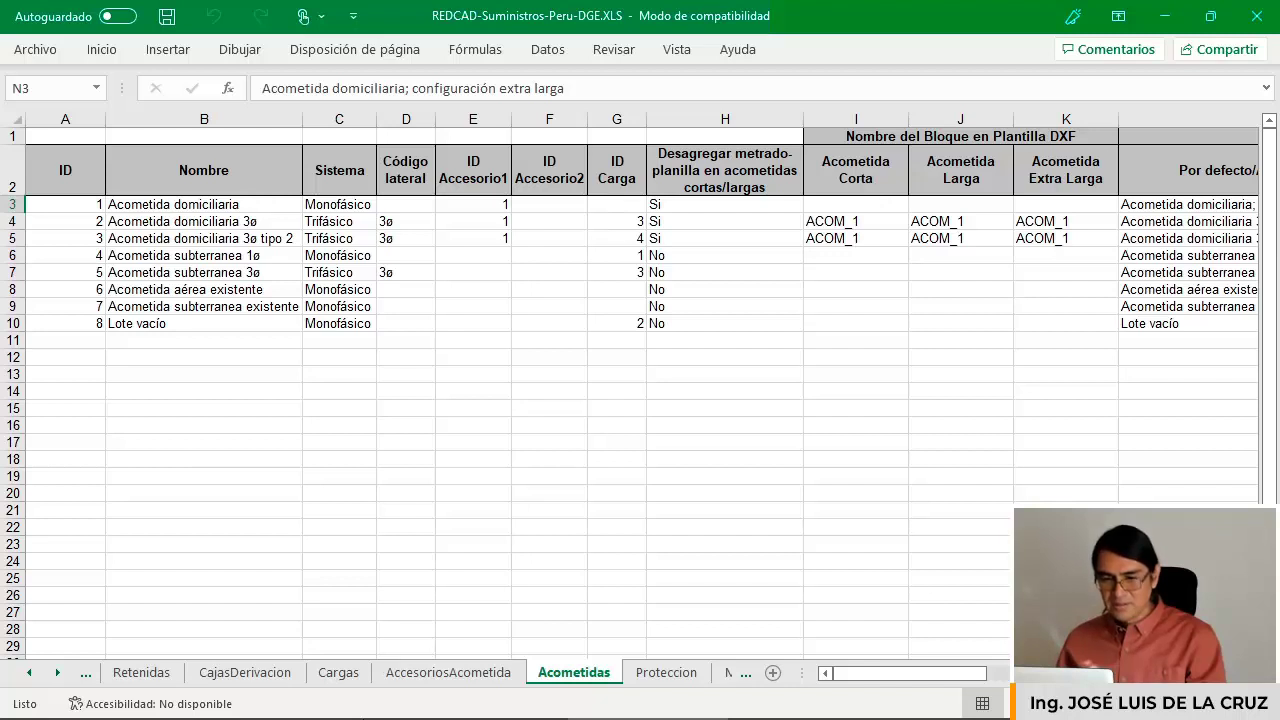
# Open Red.xls from the Nuevas opciones folder in Excel and display its Acometidas sheet.
pyautogui.click(471, 698)
pyautogui.click(35, 36)
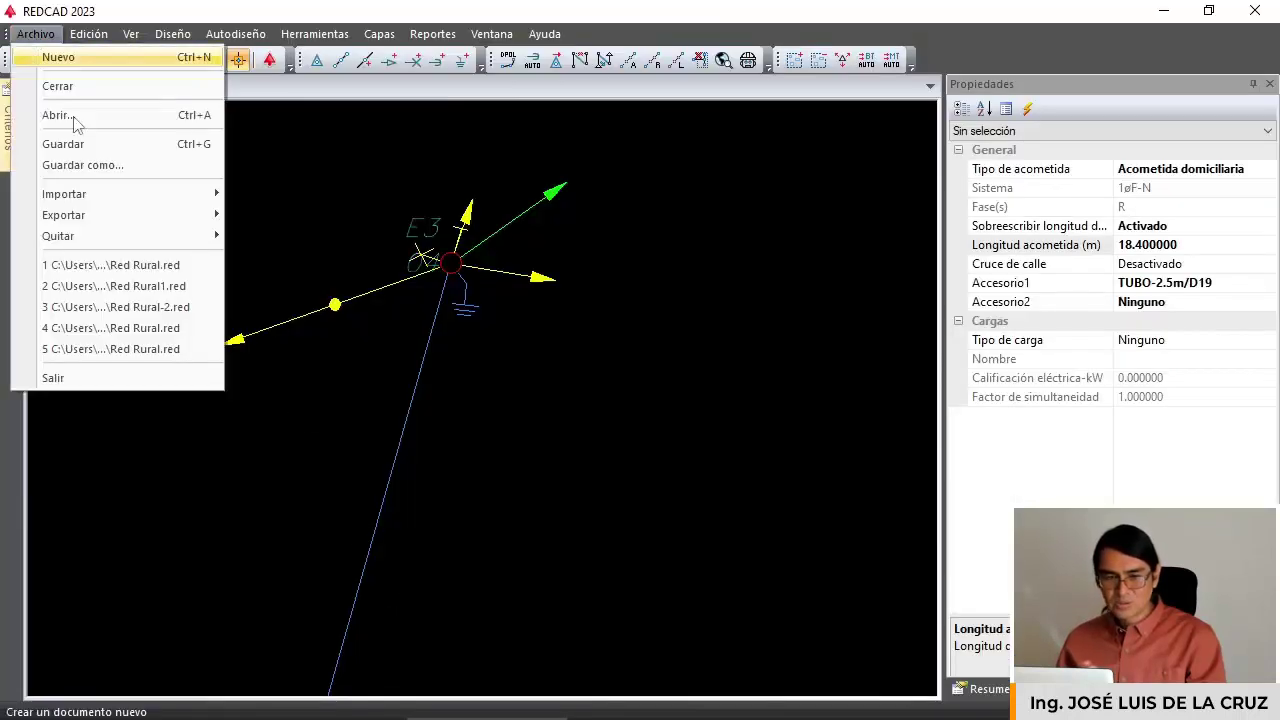
pyautogui.moveTo(123, 218)
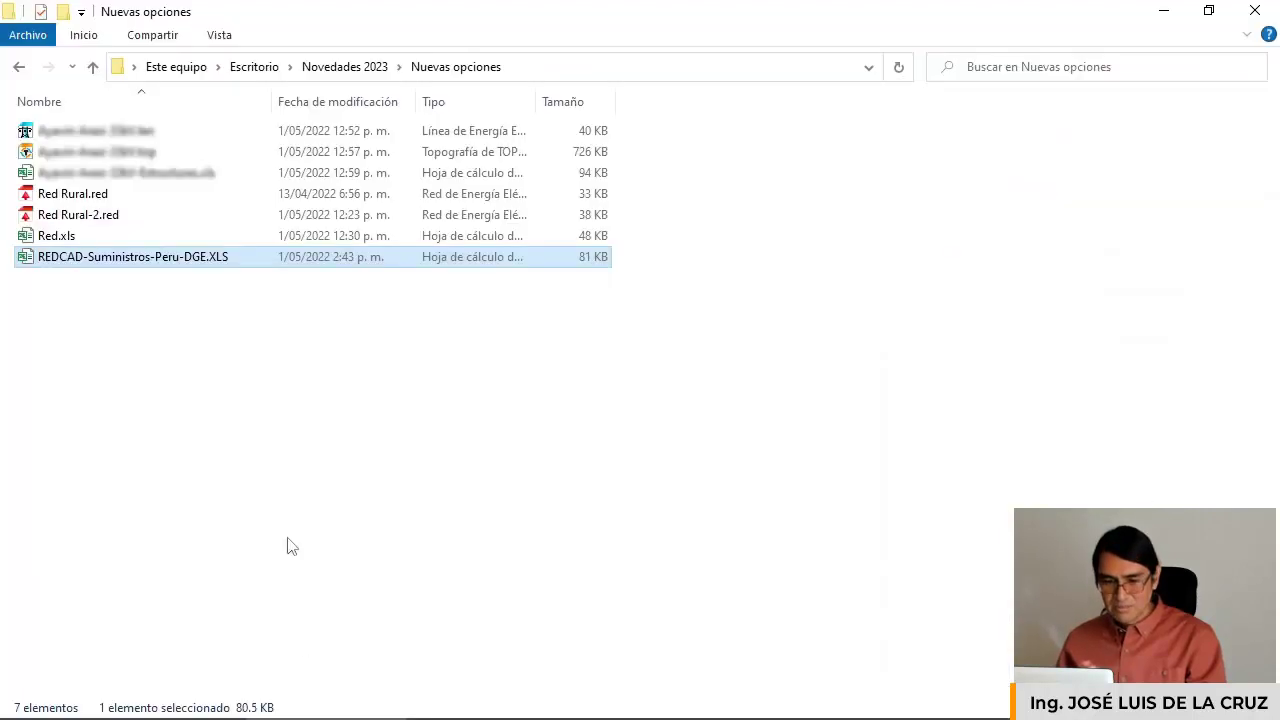
pyautogui.click(97, 238)
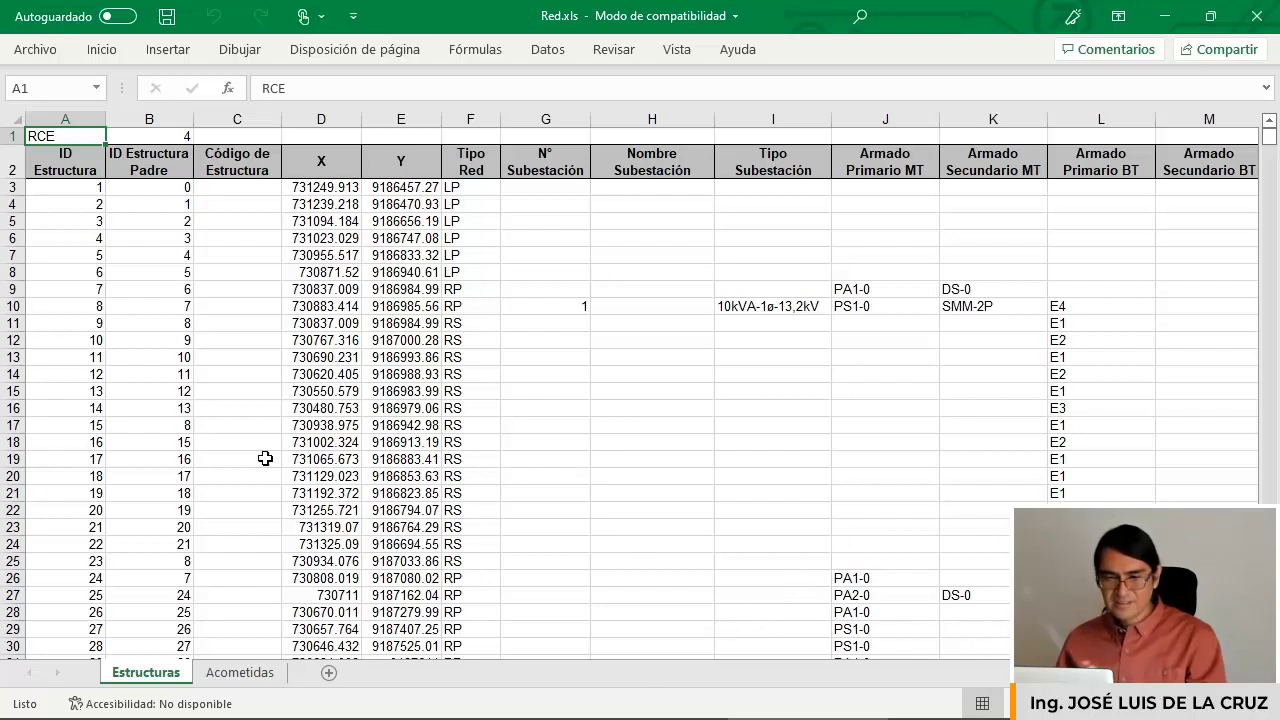
pyautogui.click(240, 673)
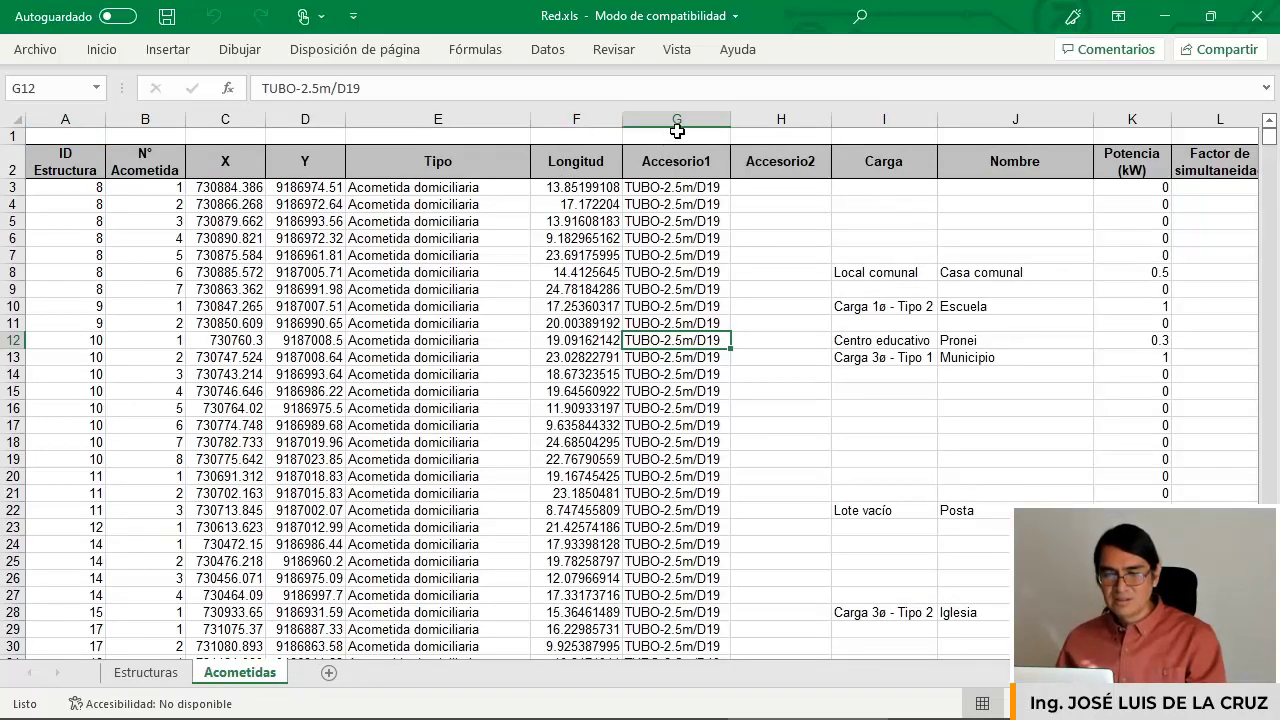
# Examine the Accesorio1 and Accesorio2 columns of the service drops in Red.xls.
pyautogui.moveTo(677, 121); pyautogui.dragTo(736, 119)
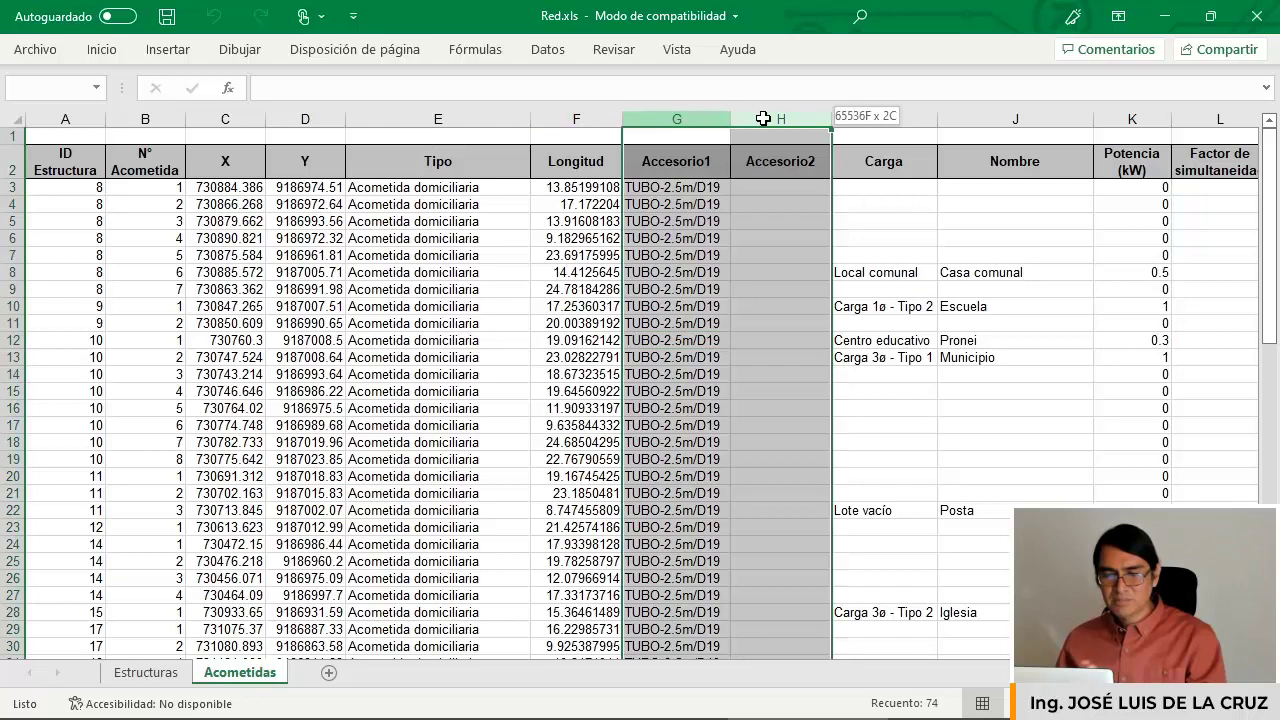
pyautogui.click(696, 185)
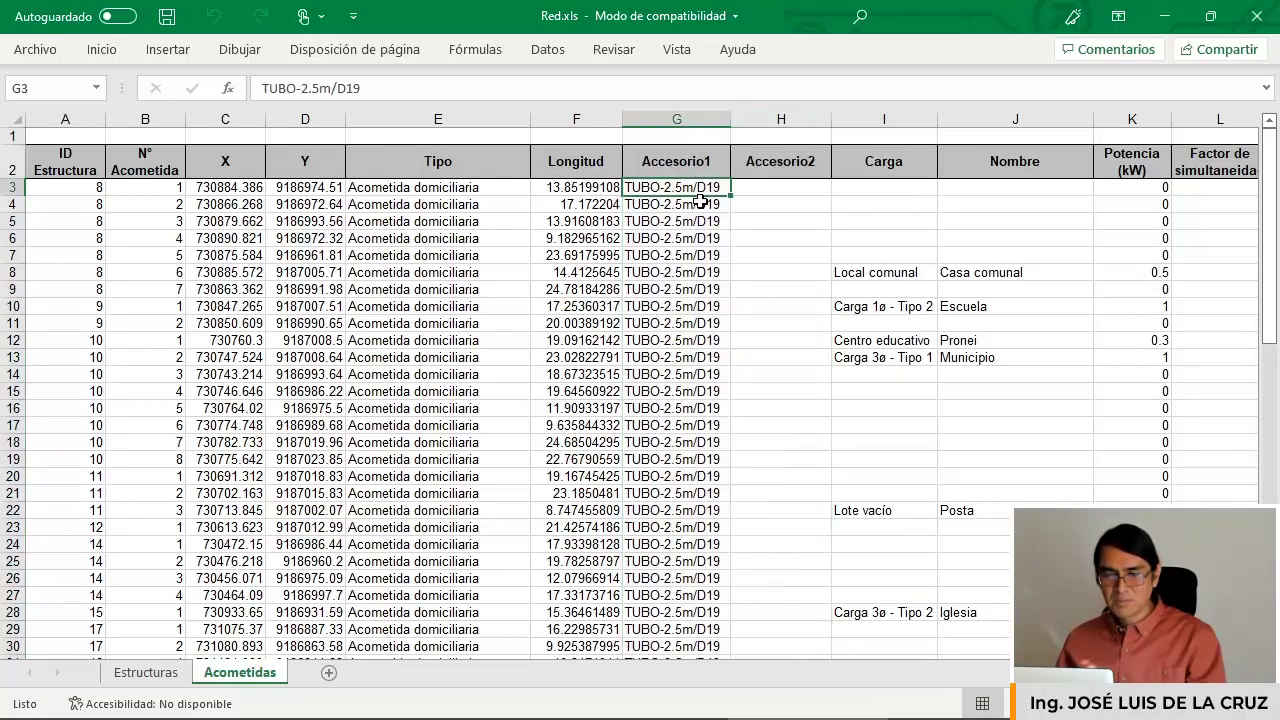
pyautogui.click(770, 161)
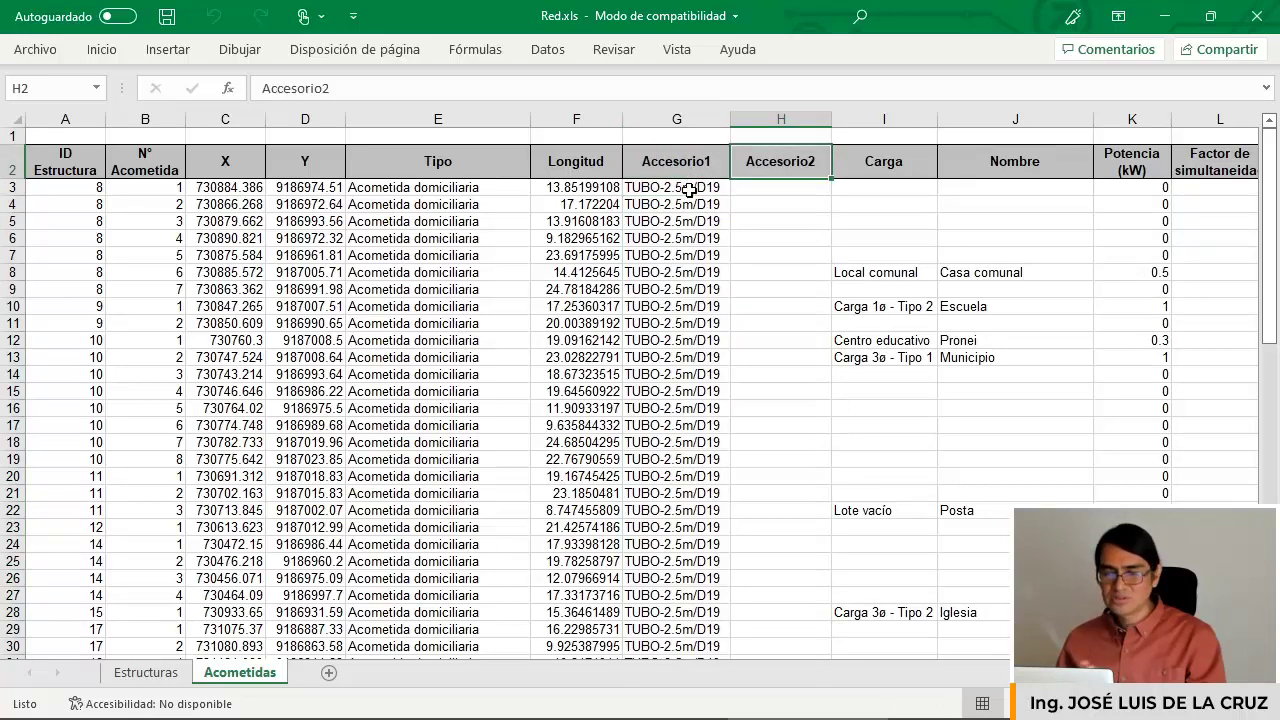
pyautogui.moveTo(689, 188); pyautogui.dragTo(720, 267)
pyautogui.moveTo(780, 204); pyautogui.dragTo(778, 323)
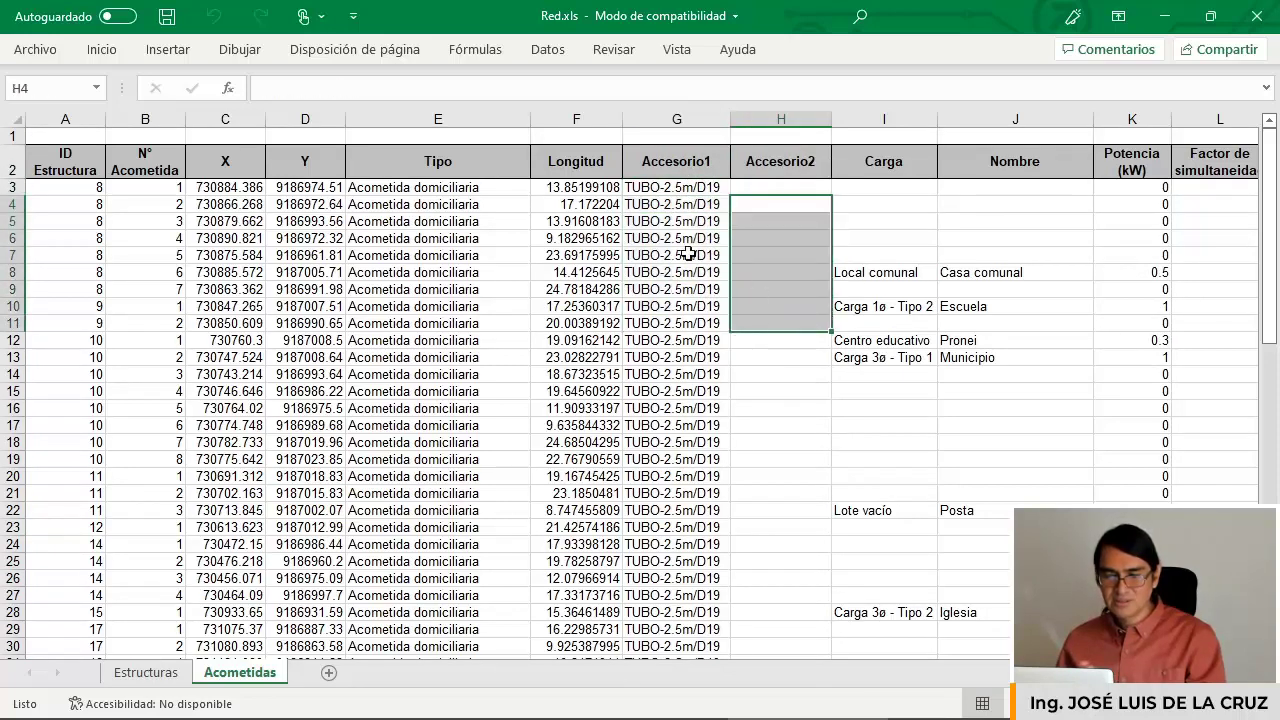
# Examine the Longitud values of the service drops, starting from the first drop of structure 8.
pyautogui.click(585, 122)
pyautogui.click(594, 188)
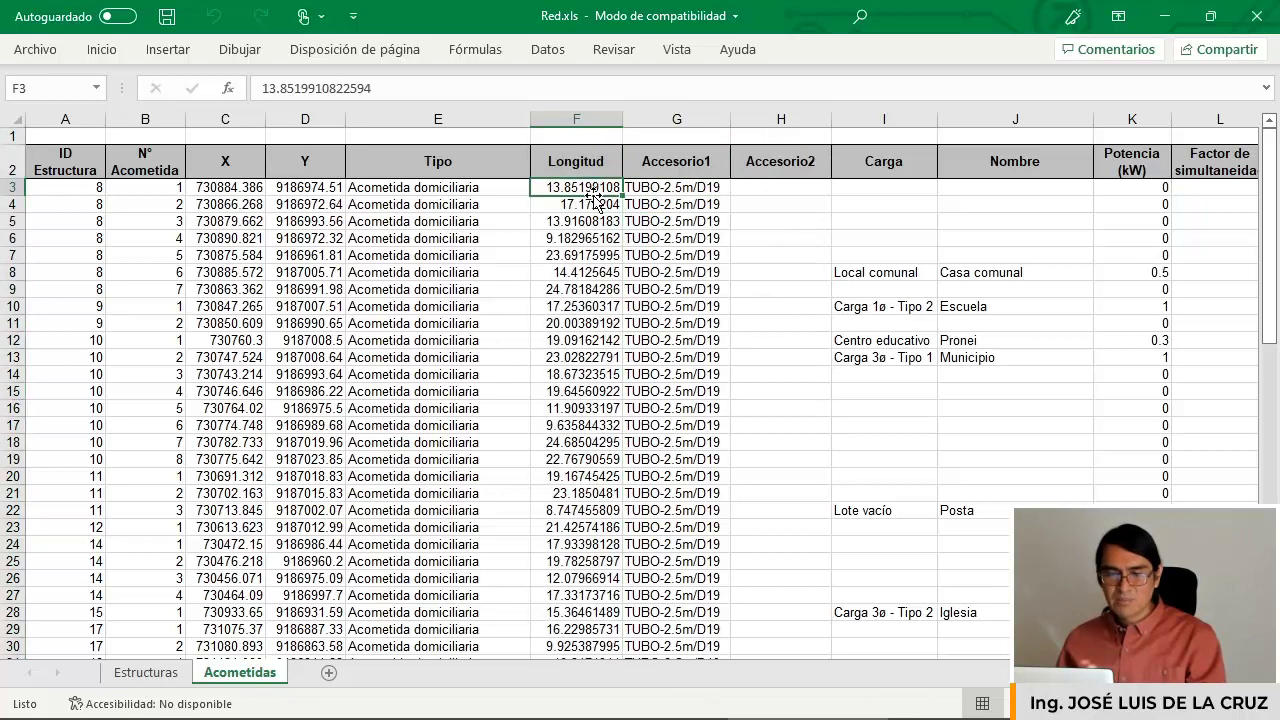
pyautogui.moveTo(594, 188); pyautogui.dragTo(600, 340)
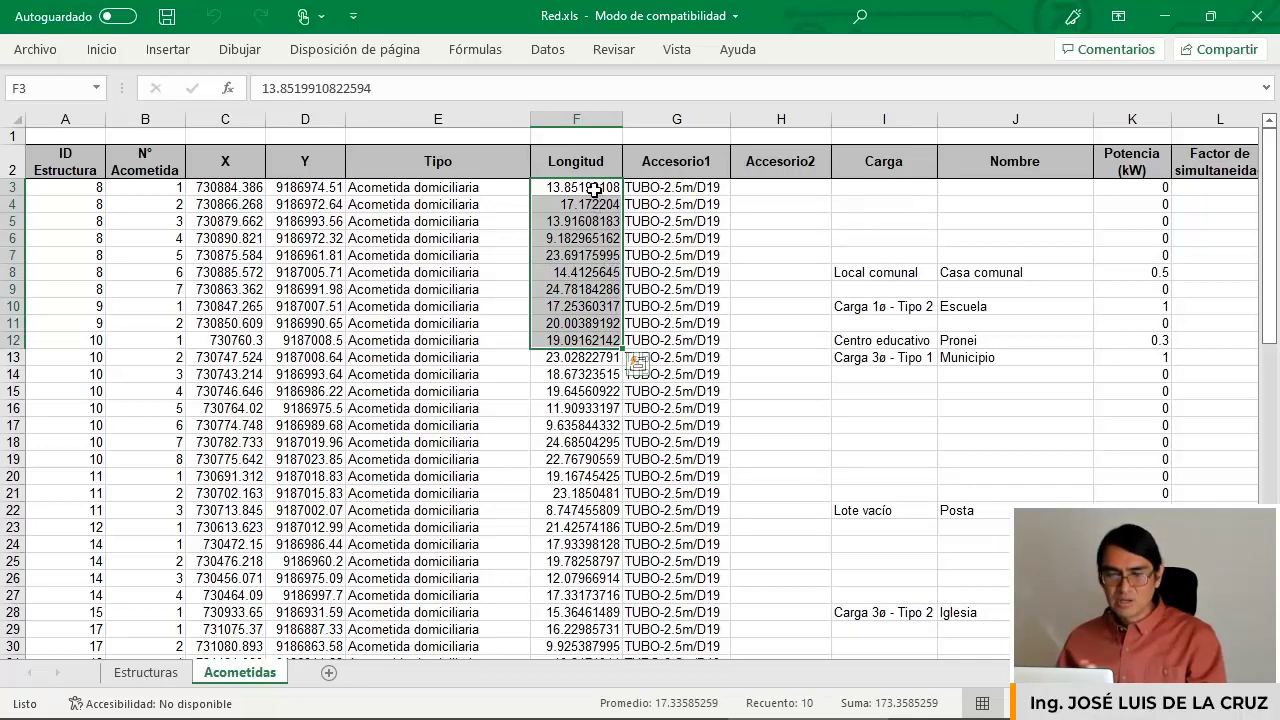
pyautogui.click(596, 189)
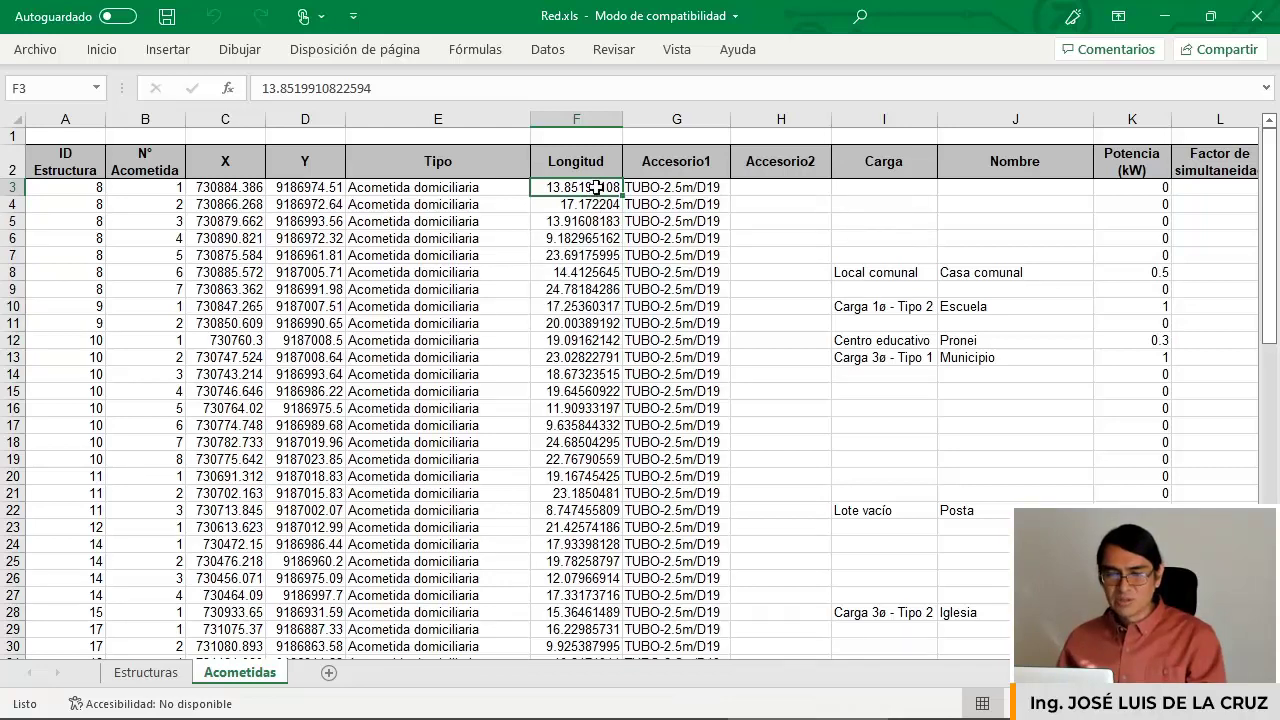
pyautogui.moveTo(596, 188); pyautogui.dragTo(607, 527)
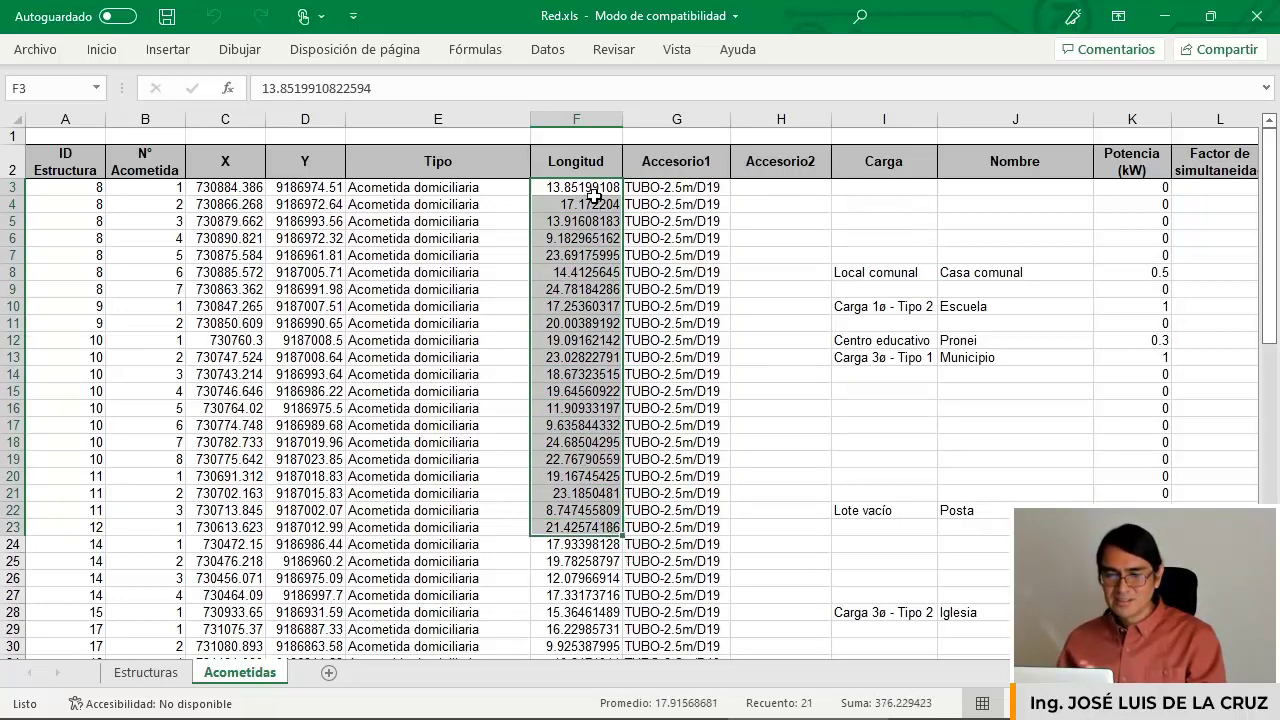
pyautogui.moveTo(593, 188); pyautogui.dragTo(611, 547)
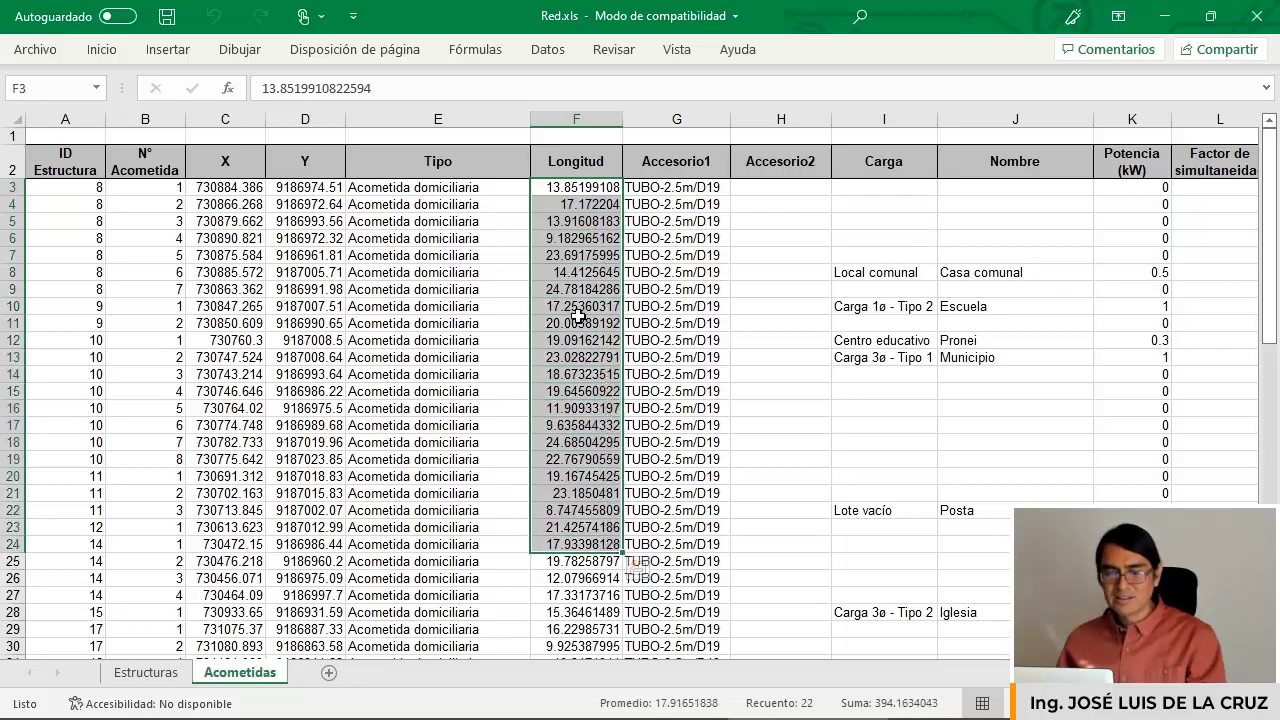
pyautogui.click(587, 189)
pyautogui.moveTo(597, 185); pyautogui.dragTo(598, 547)
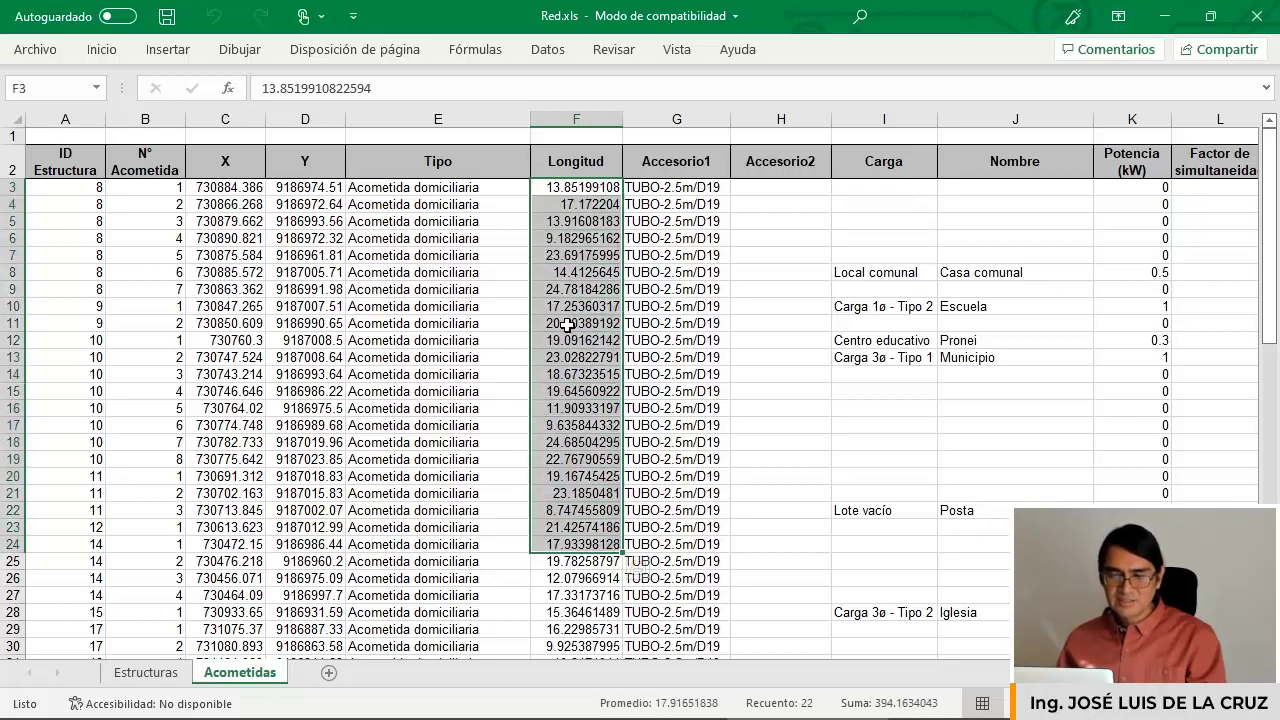
pyautogui.click(584, 192)
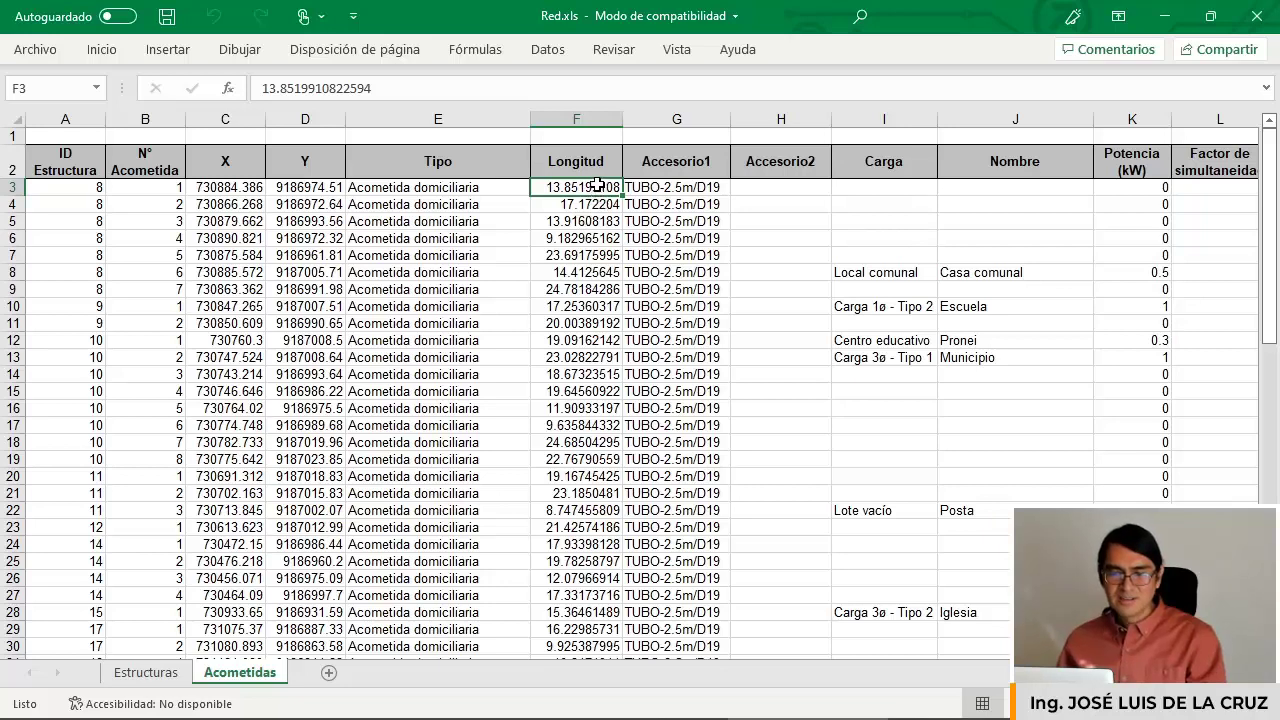
pyautogui.moveTo(597, 185); pyautogui.dragTo(605, 494)
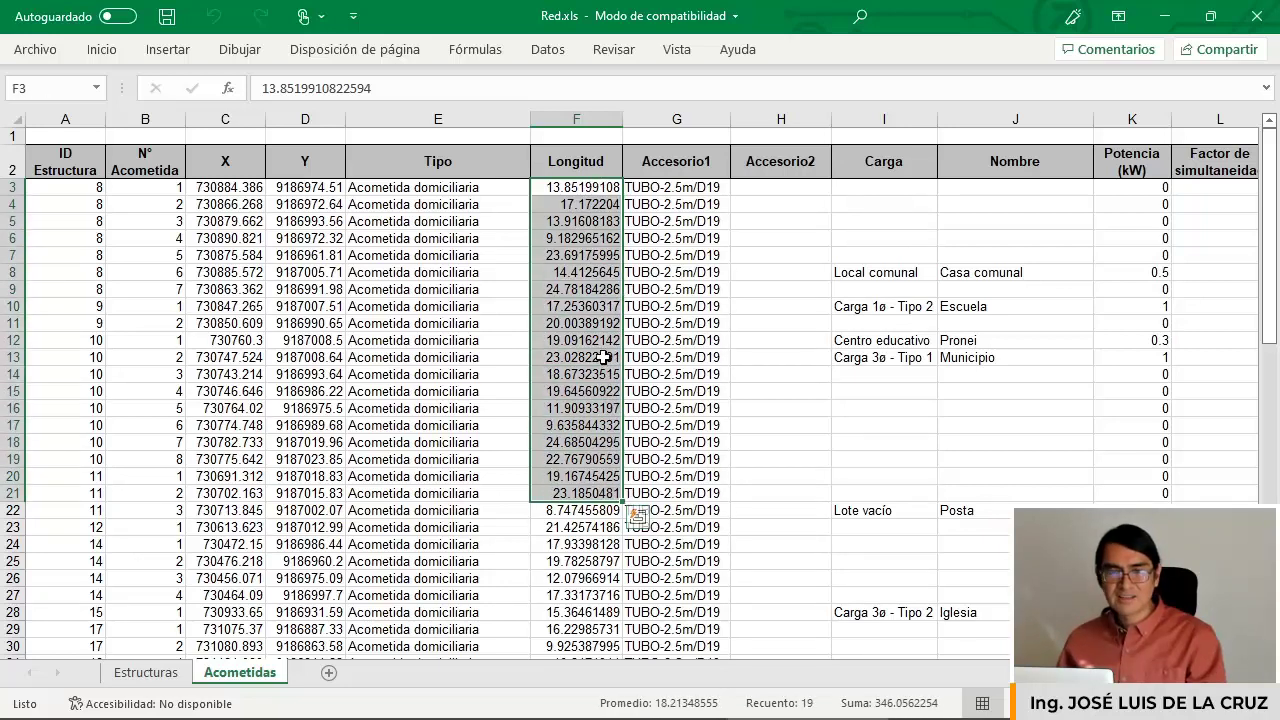
# Set the Longitud of structure 8's service drops 1 and 2 to 13.7 and 18.1.
pyautogui.click(585, 195)
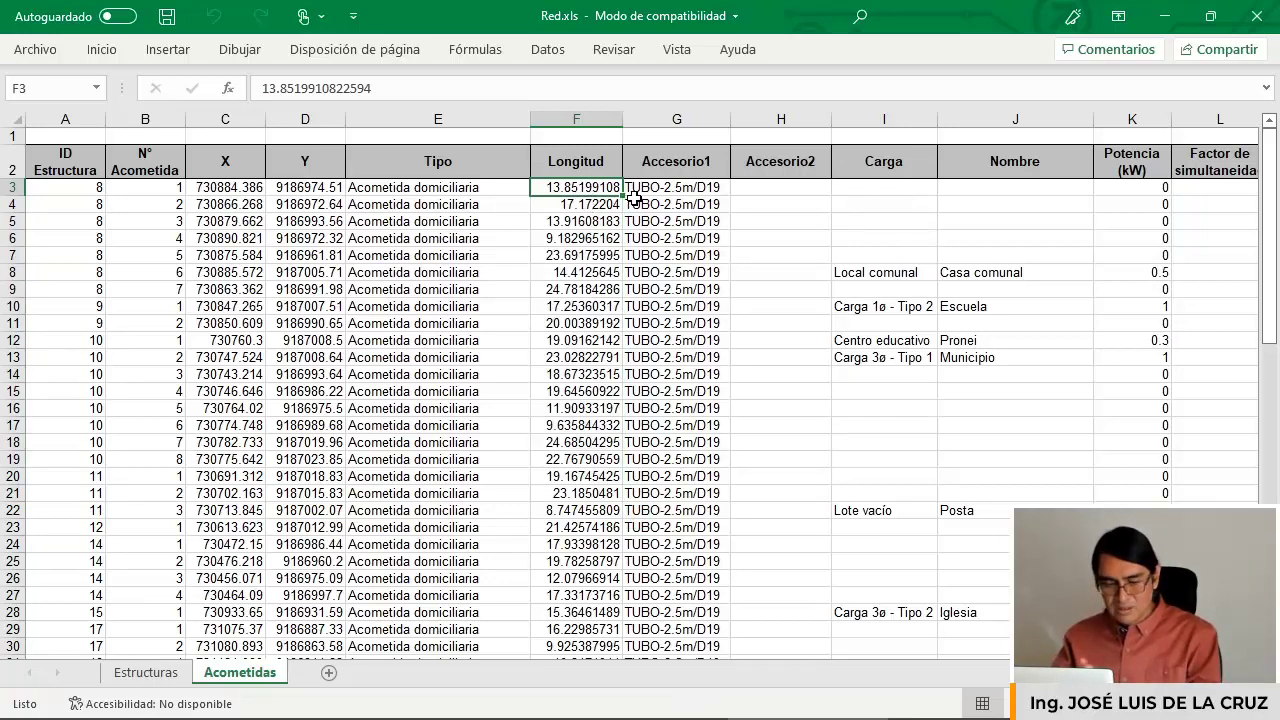
pyautogui.write('13')
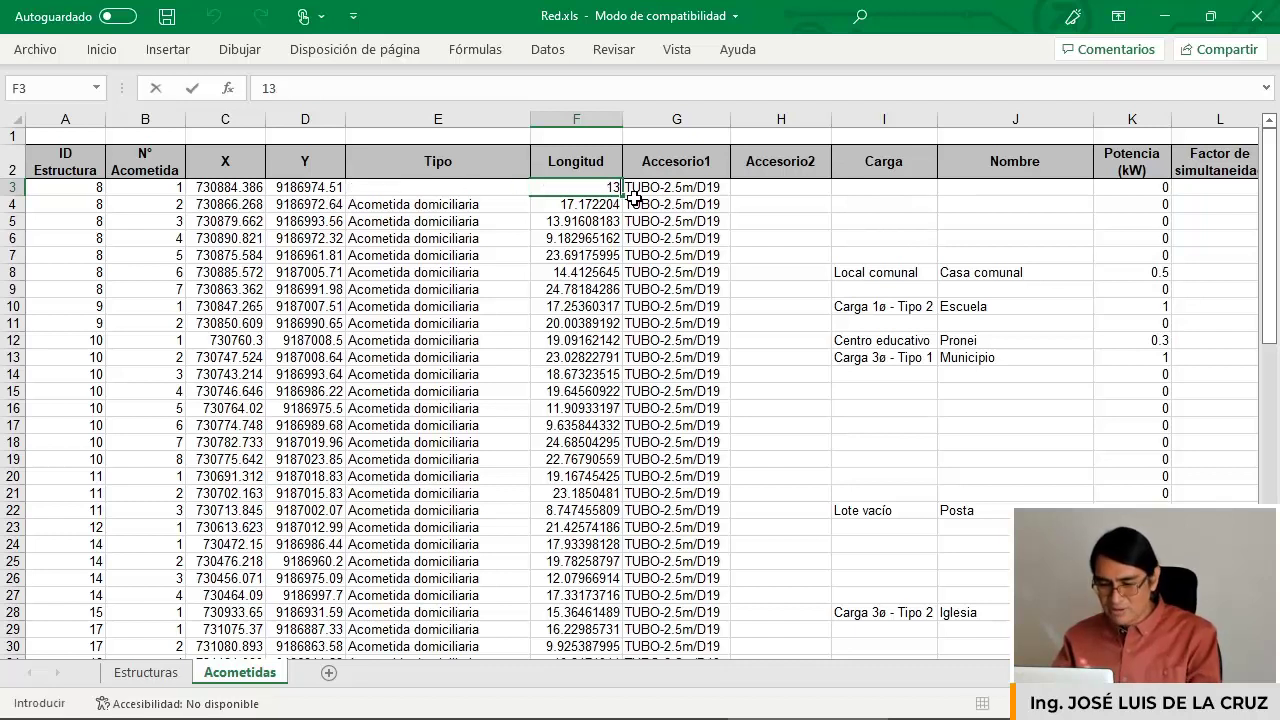
pyautogui.write('.7')
pyautogui.press('Return')
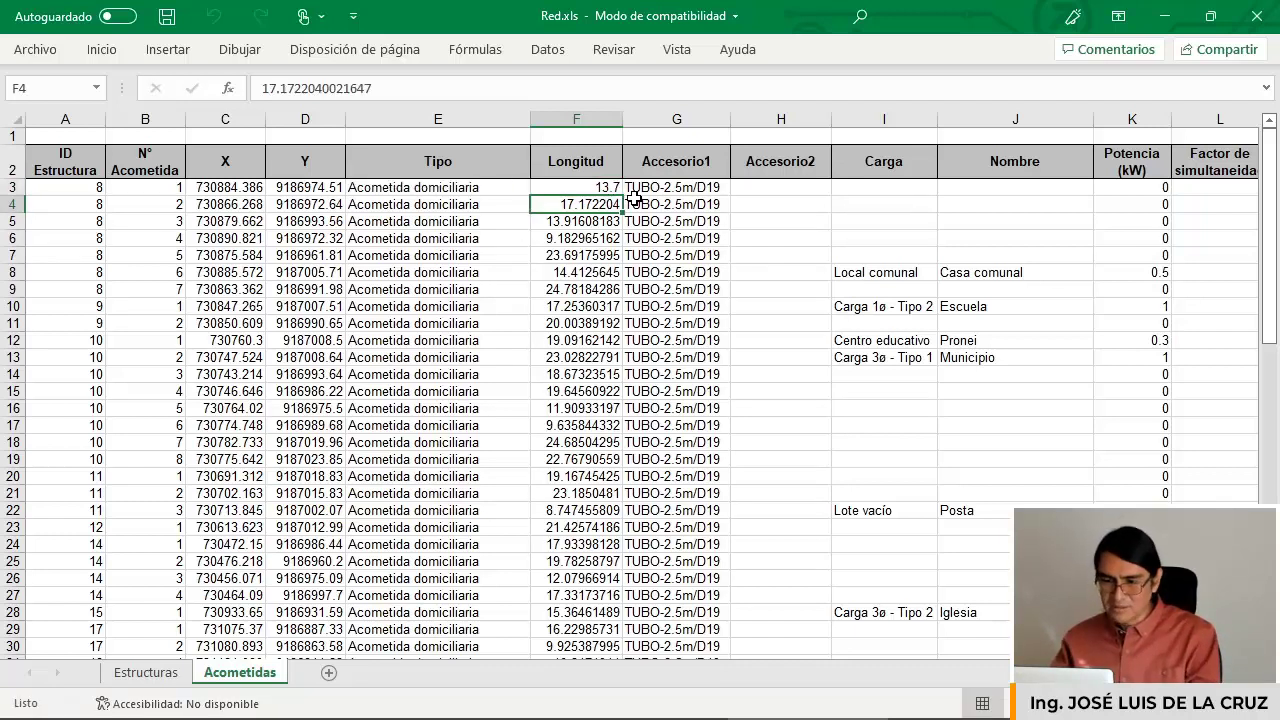
pyautogui.write('18.1')
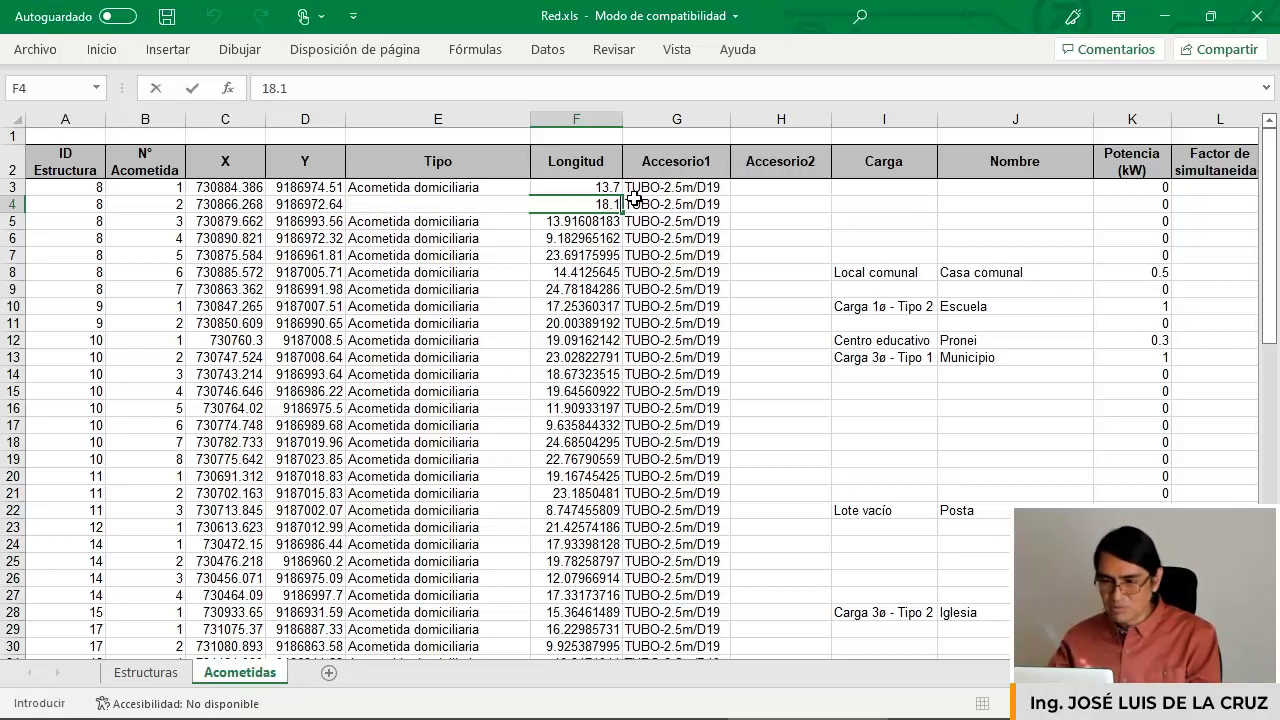
pyautogui.press('Return')
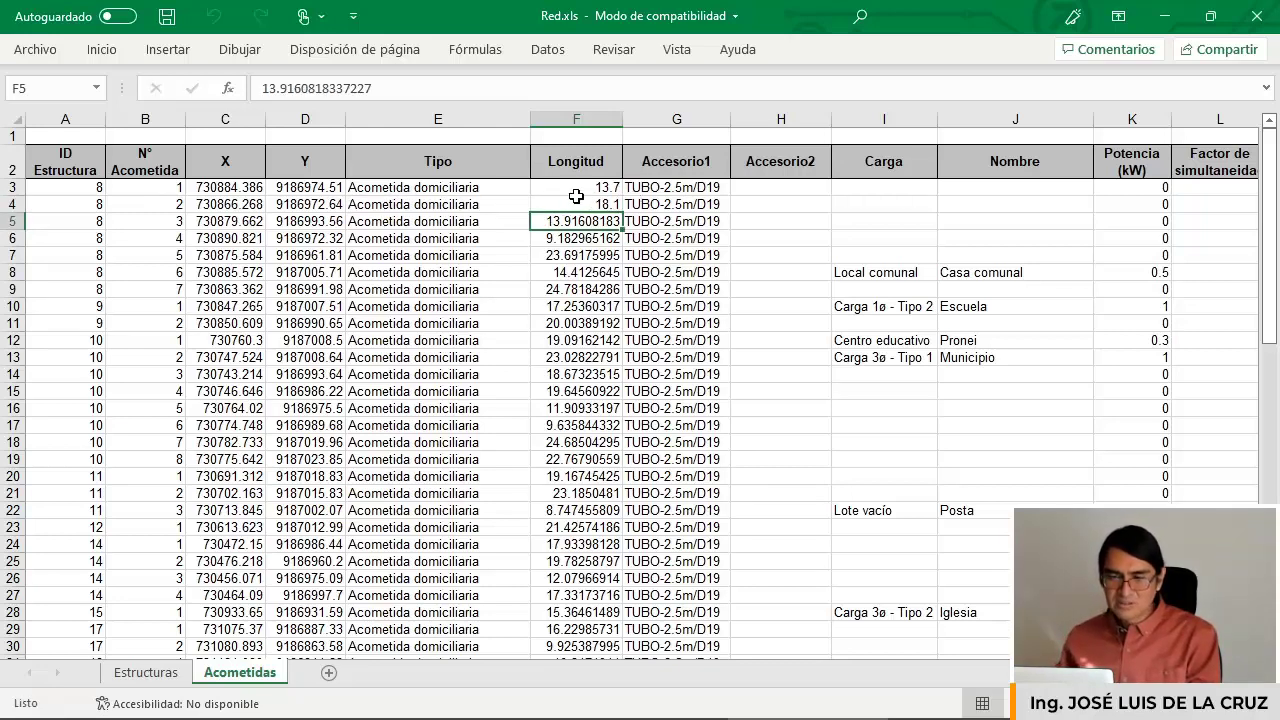
pyautogui.moveTo(576, 194); pyautogui.dragTo(605, 354)
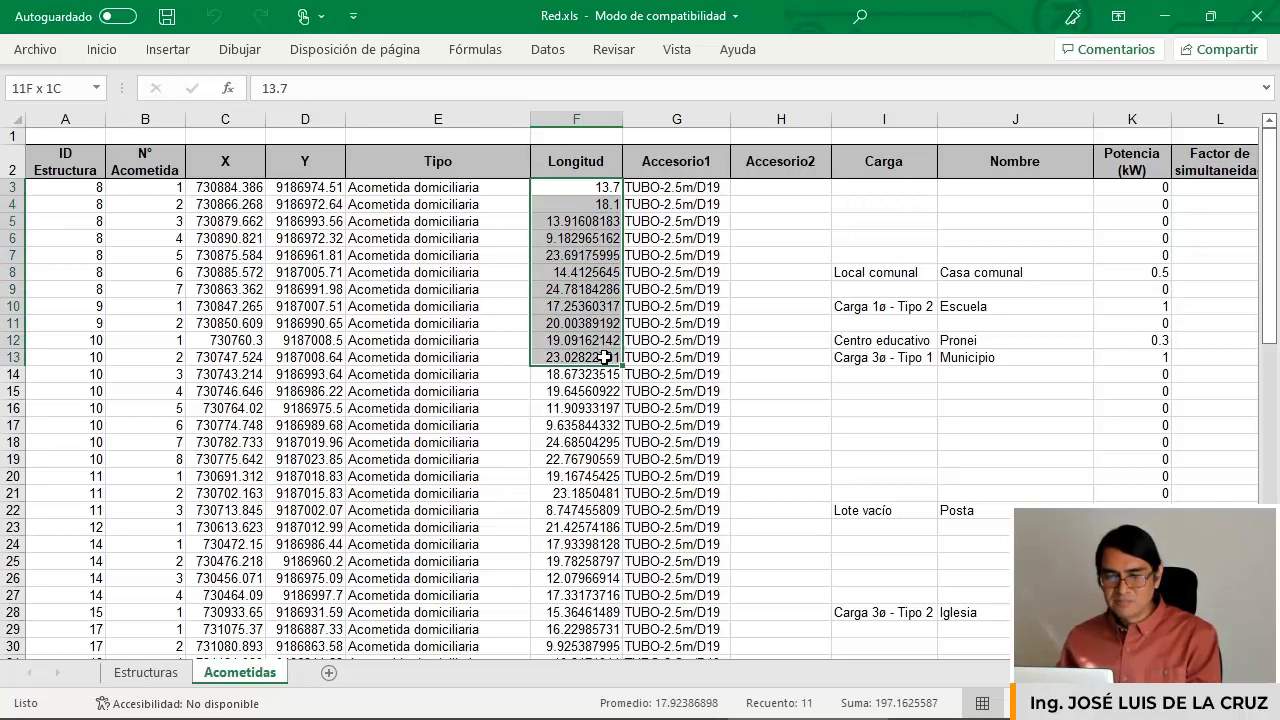
pyautogui.moveTo(598, 190)
pyautogui.mouseDown()
pyautogui.moveTo(590, 303)
pyautogui.moveTo(608, 636)
pyautogui.moveTo(591, 193)
pyautogui.mouseUp()
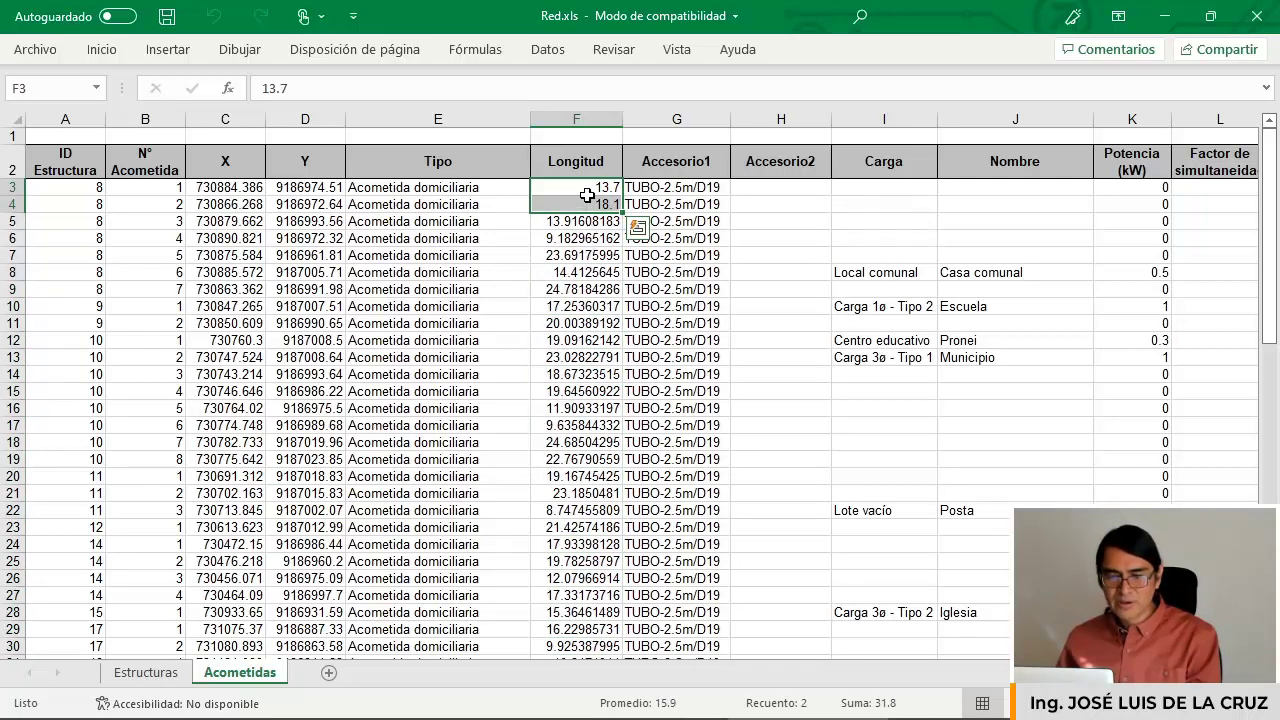
# Switch to REDCAD and check which file types the network import accepts, without importing a file.
pyautogui.moveTo(770, 718)
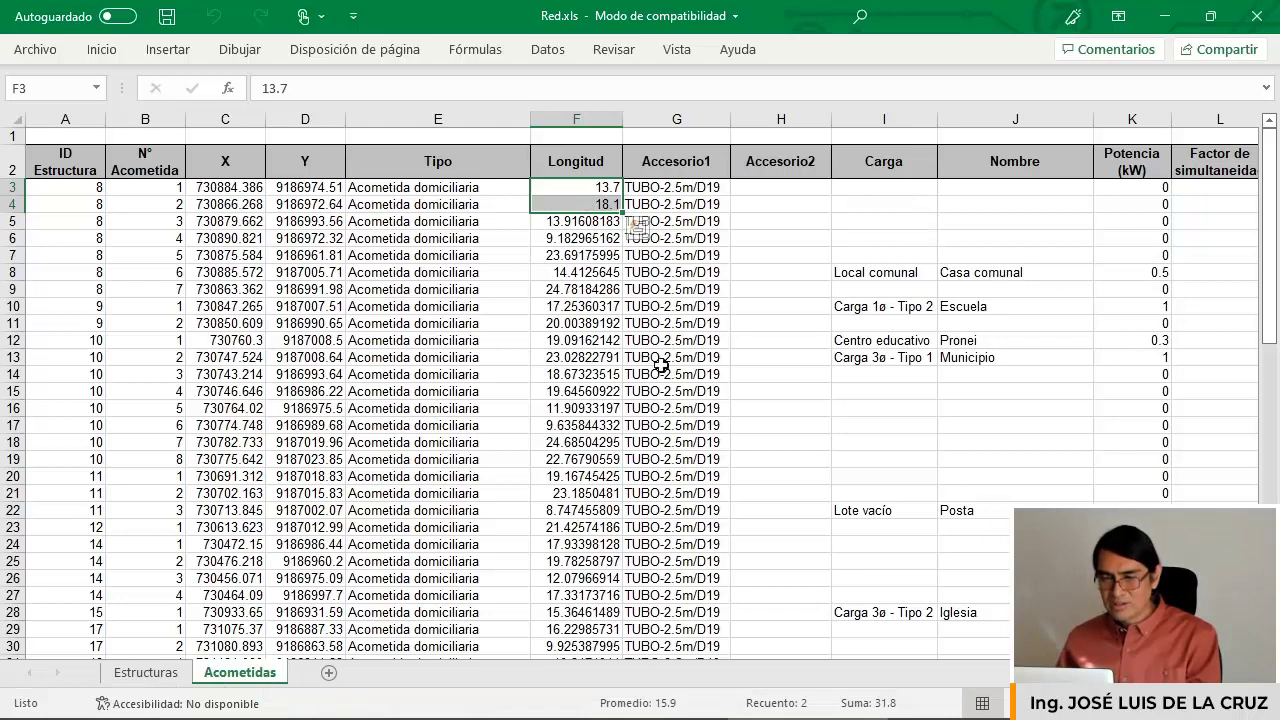
pyautogui.hotkey('alt', 'Tab')
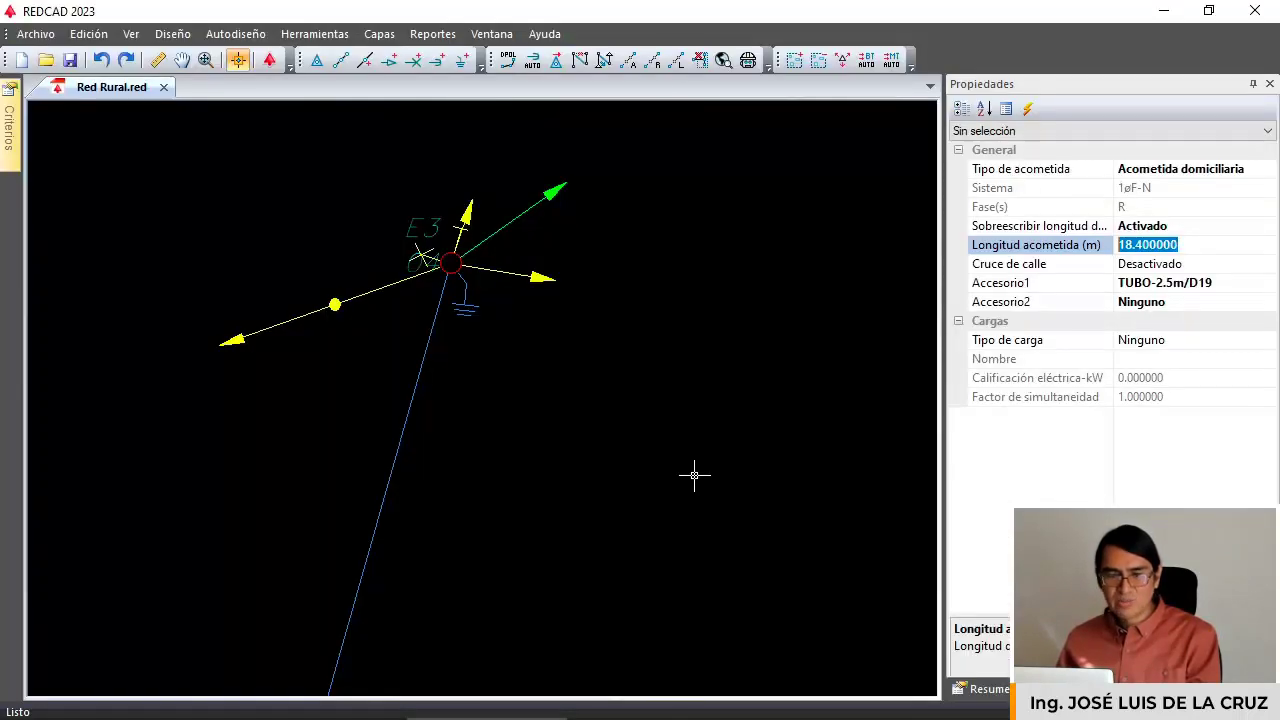
pyautogui.click(35, 34)
pyautogui.moveTo(137, 196)
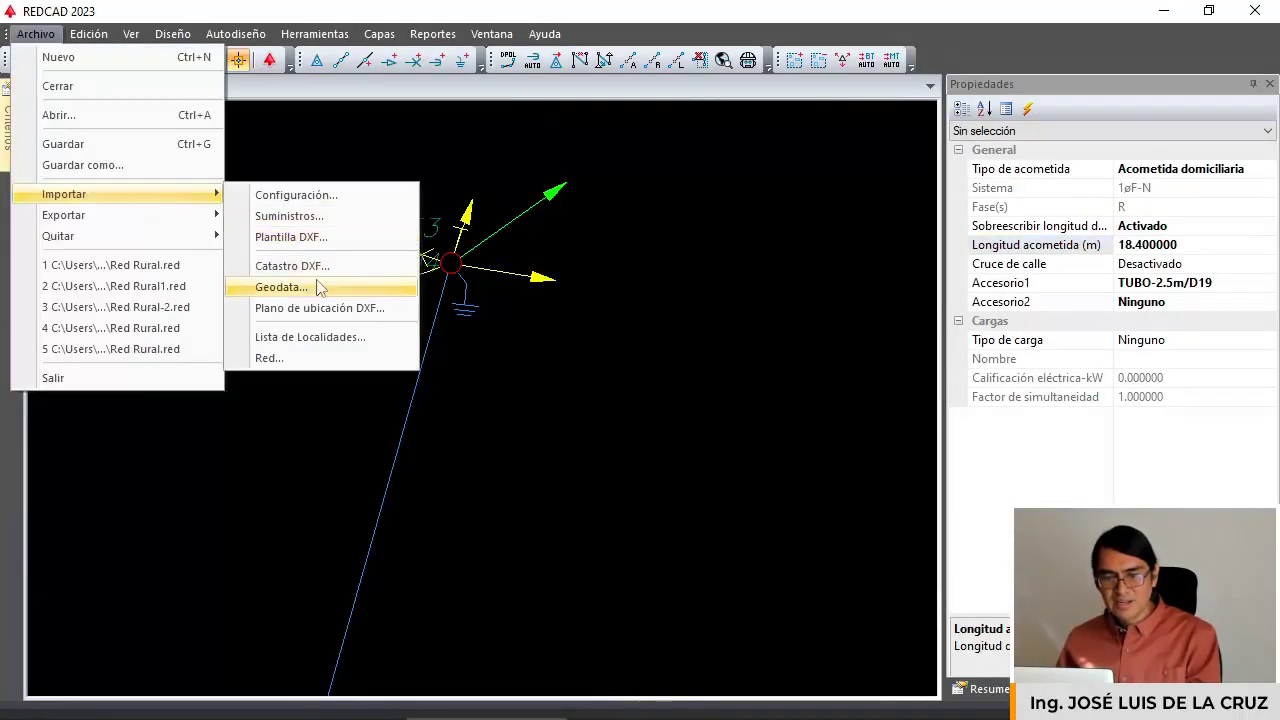
pyautogui.click(293, 362)
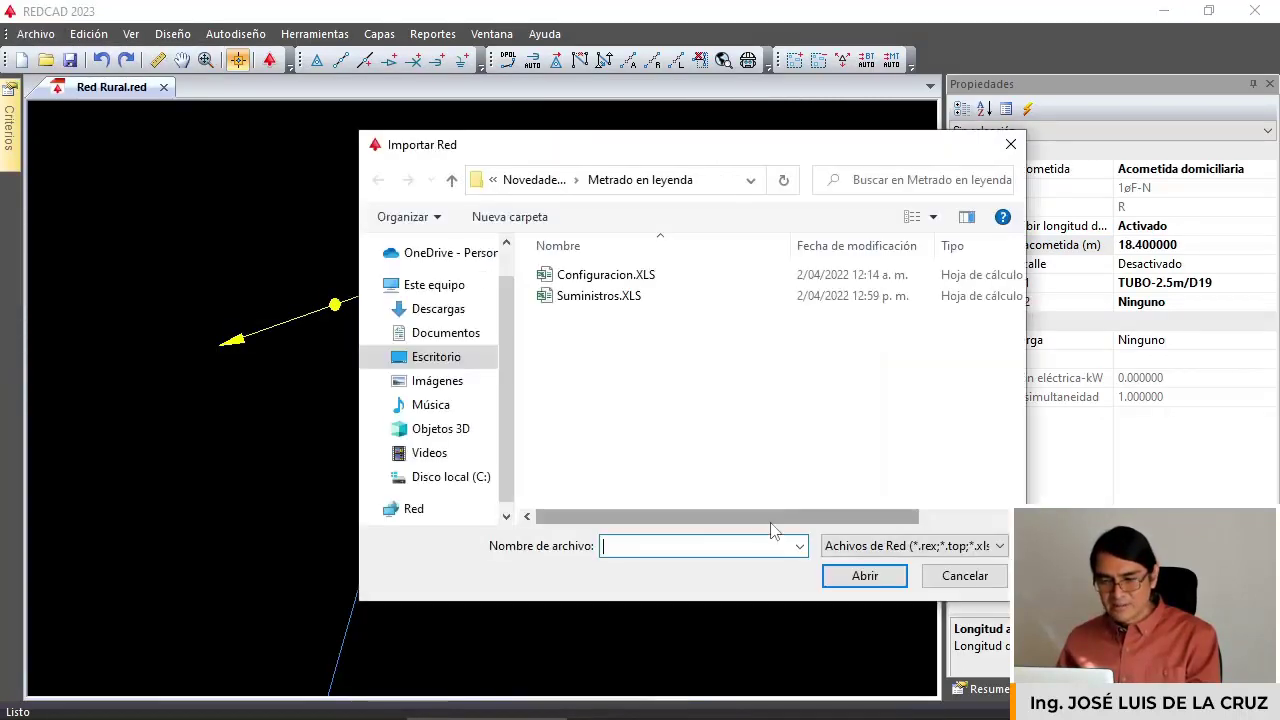
pyautogui.click(845, 548)
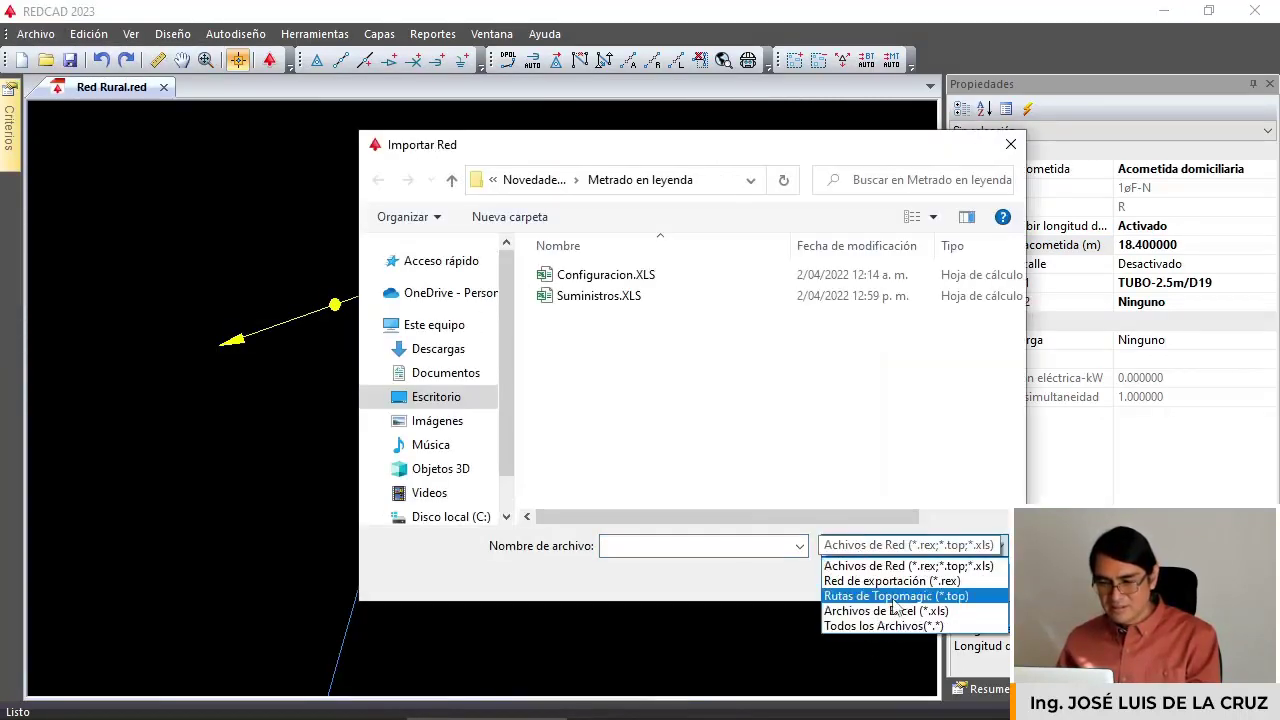
pyautogui.click(762, 414)
pyautogui.click(965, 576)
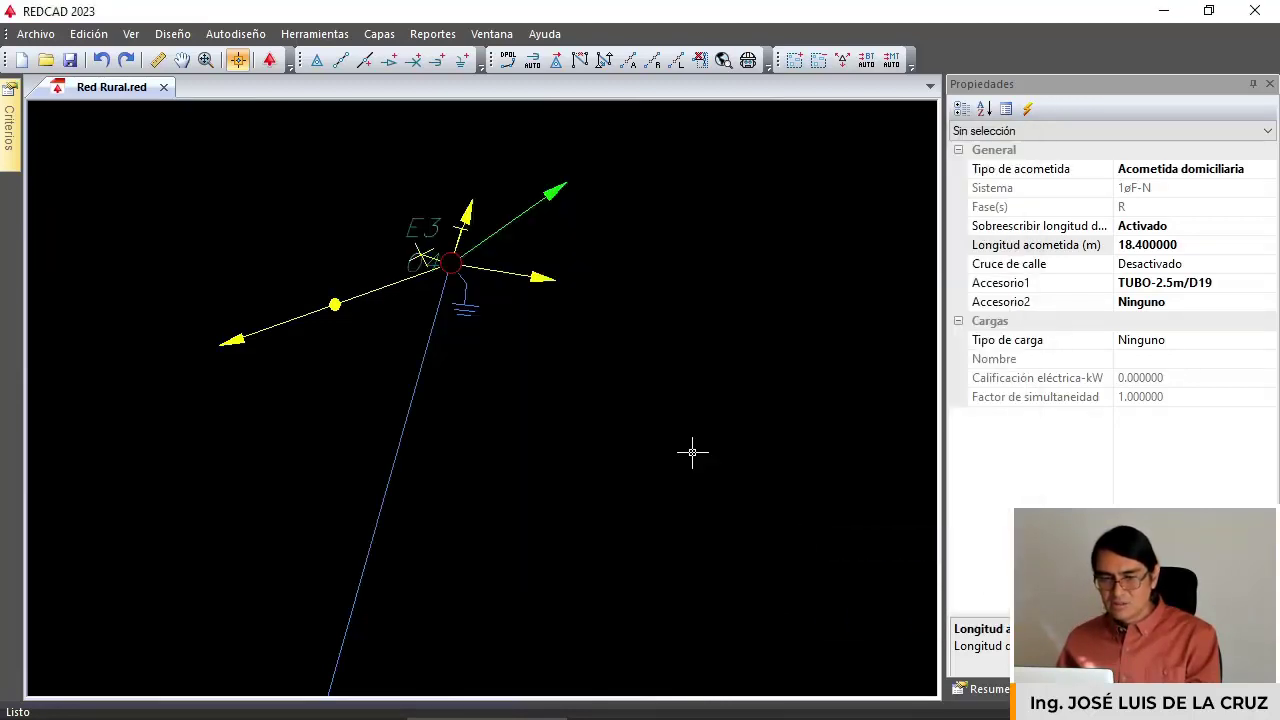
pyautogui.press('Escape')
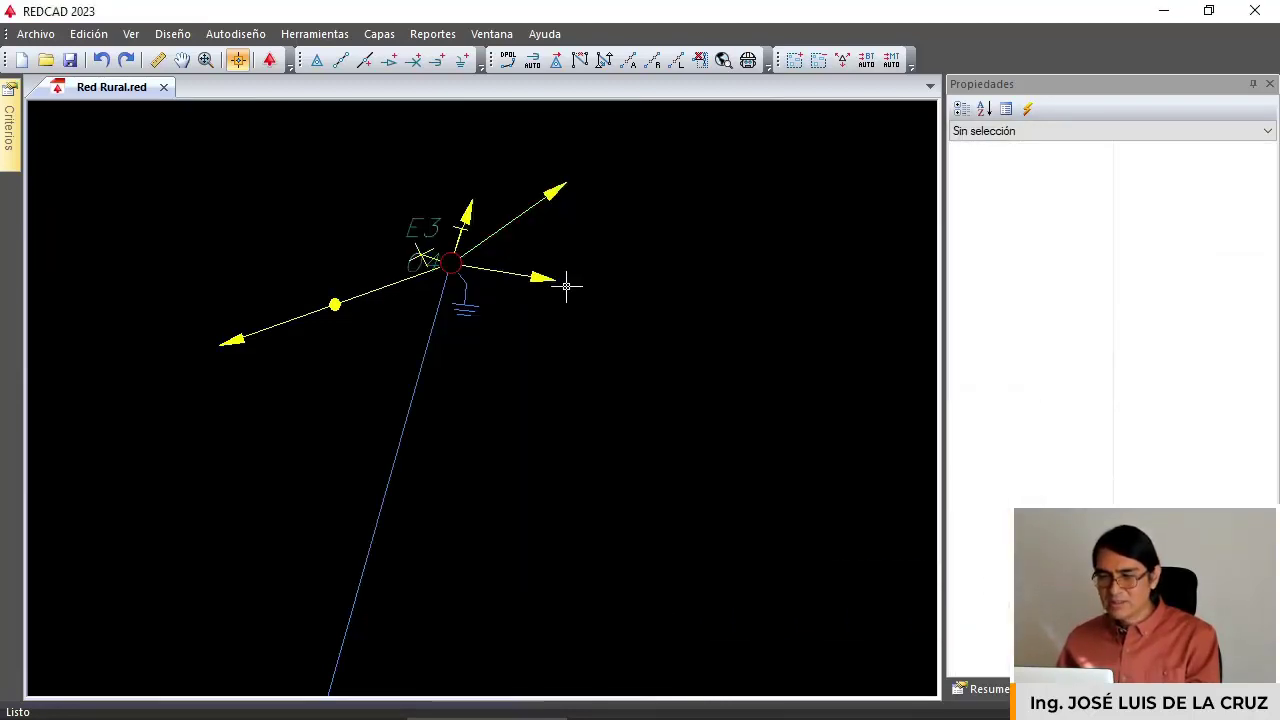
pyautogui.click(518, 271)
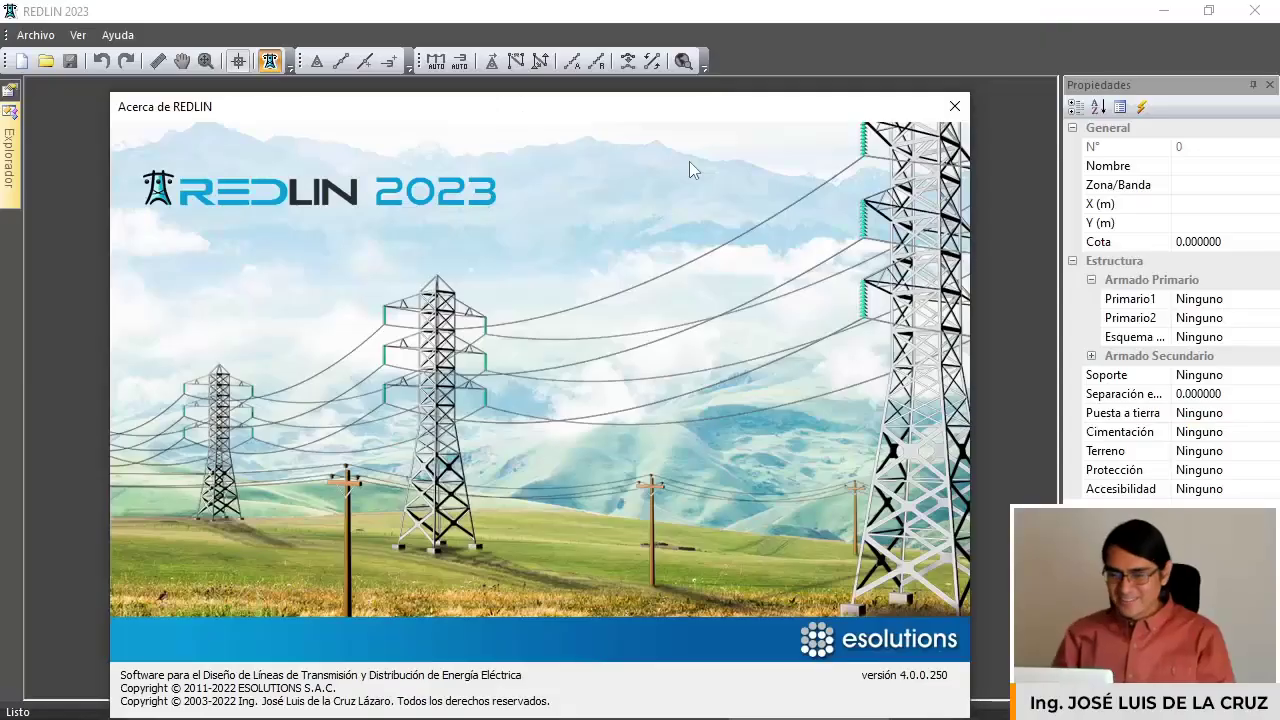
# Switch to REDLIN, dismiss its about window and create a new empty network document.
pyautogui.click(955, 106)
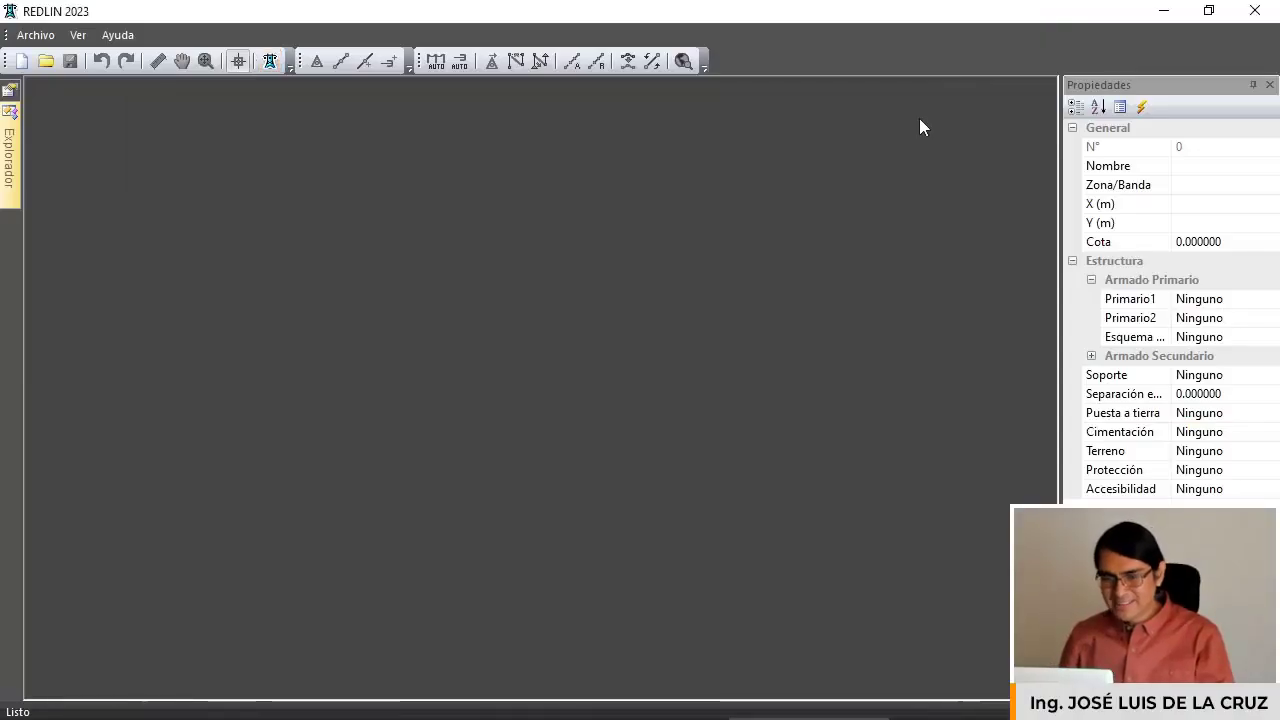
pyautogui.click(22, 62)
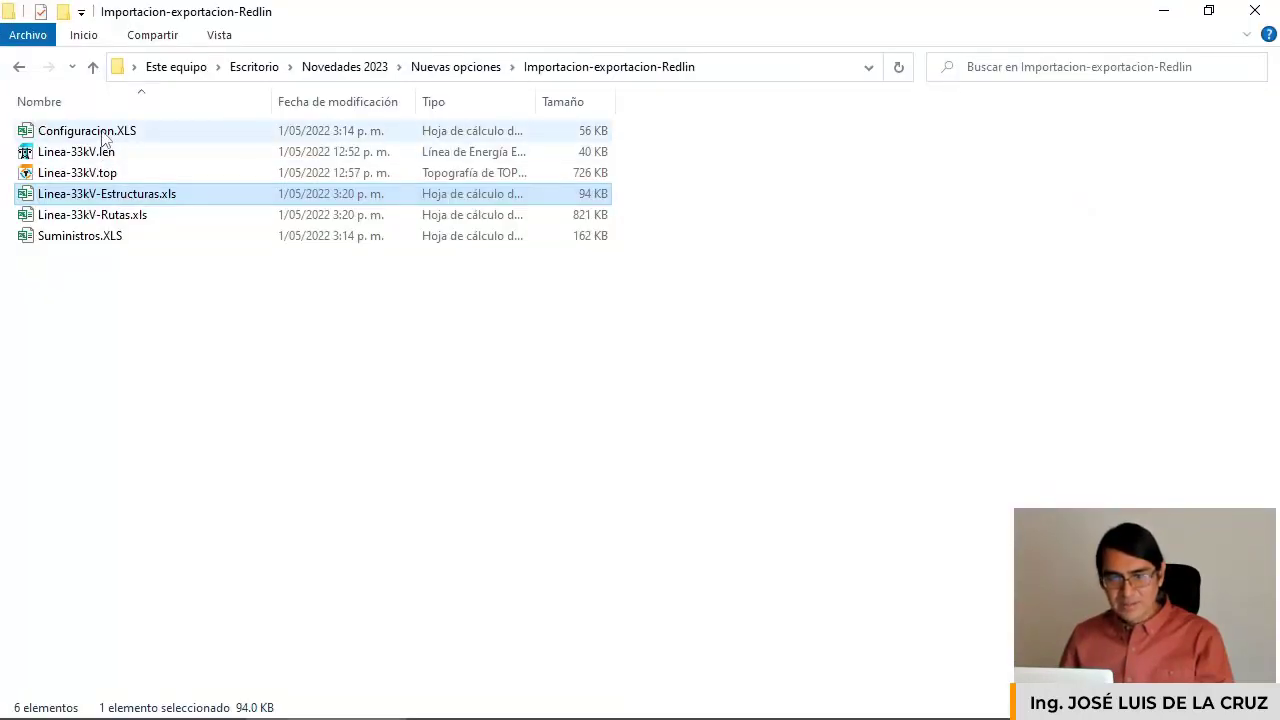
# Switch to the Importacion-exportacion-Redlin folder and review its configuration, supplies and topography files.
pyautogui.click(104, 133)
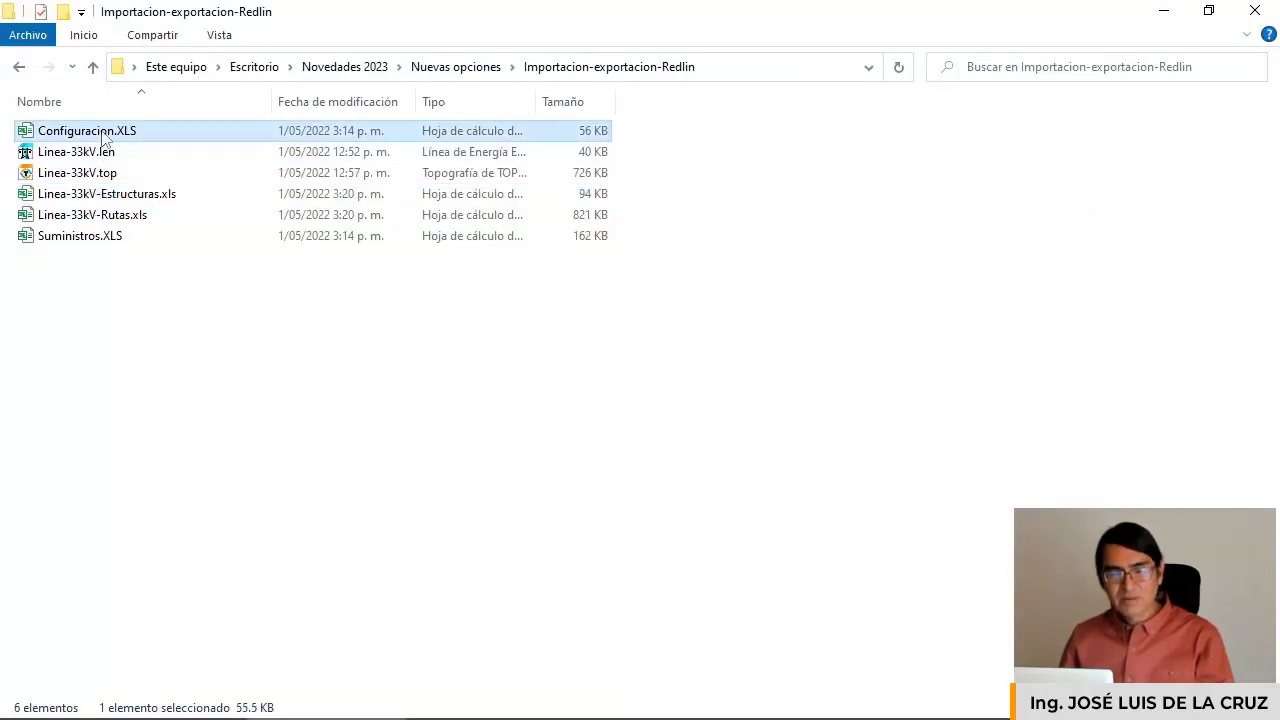
pyautogui.keyDown('ctrl'); pyautogui.click(124, 240); pyautogui.keyUp('ctrl')
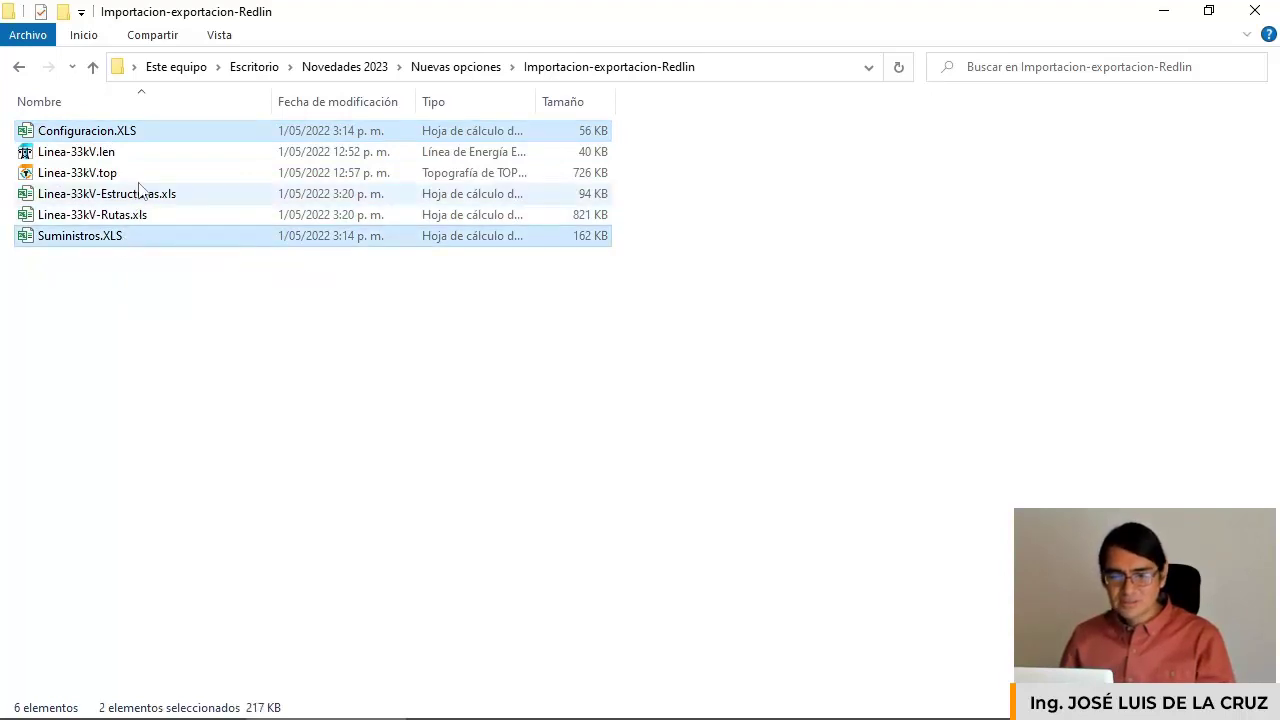
pyautogui.click(92, 176)
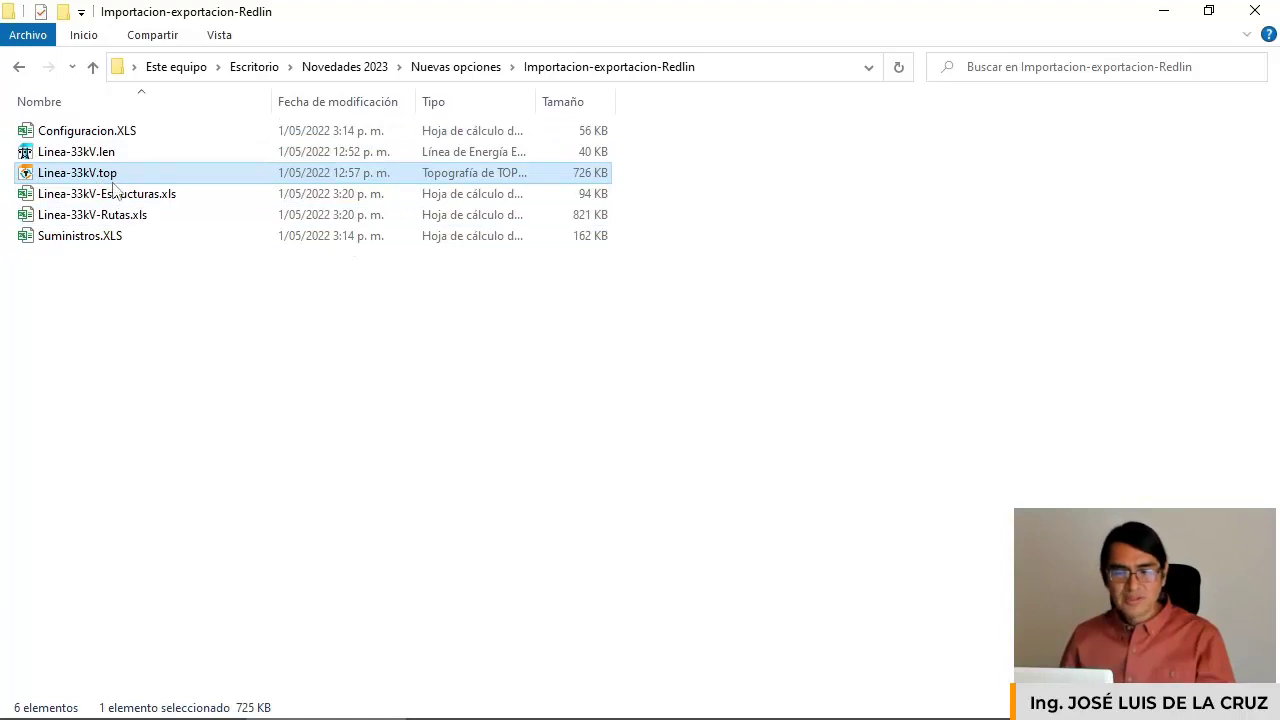
# Open Linea-33kV-Rutas.xls and examine the route's UTM coordinates, altitudes, vertices and comments through to the end of the list.
pyautogui.doubleClick(145, 217)
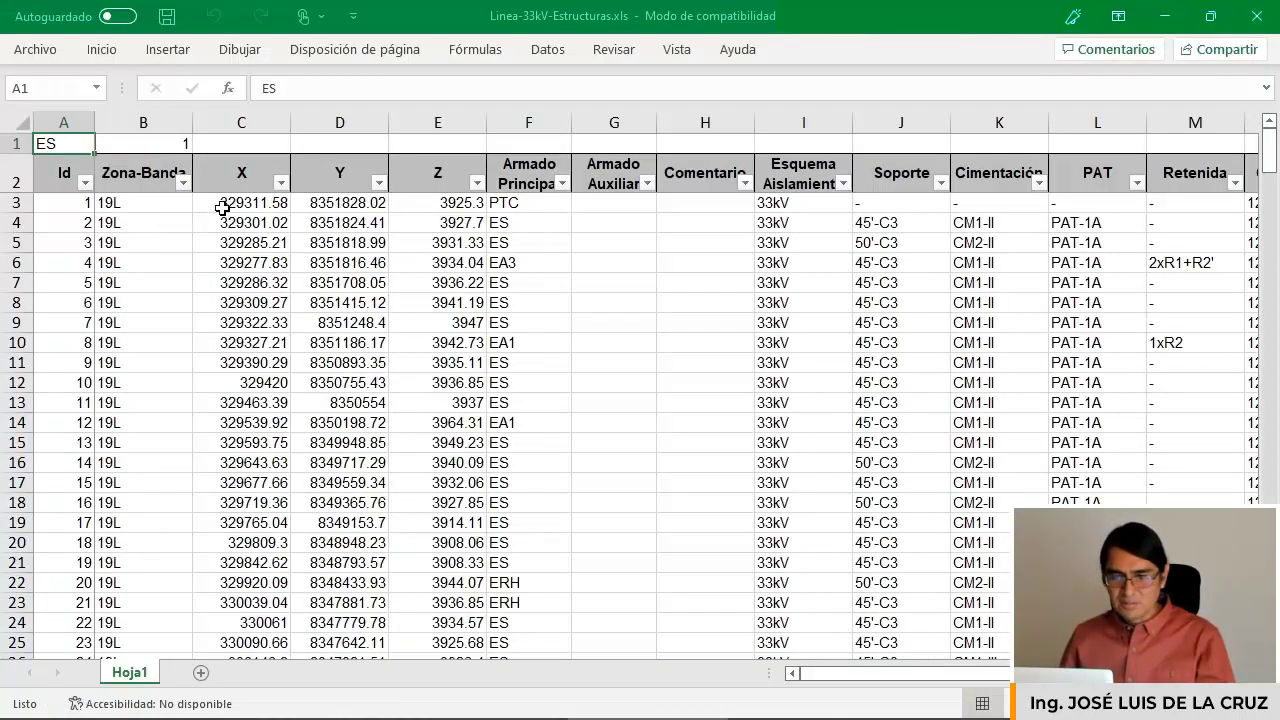
pyautogui.scroll(-1, 357, 147)
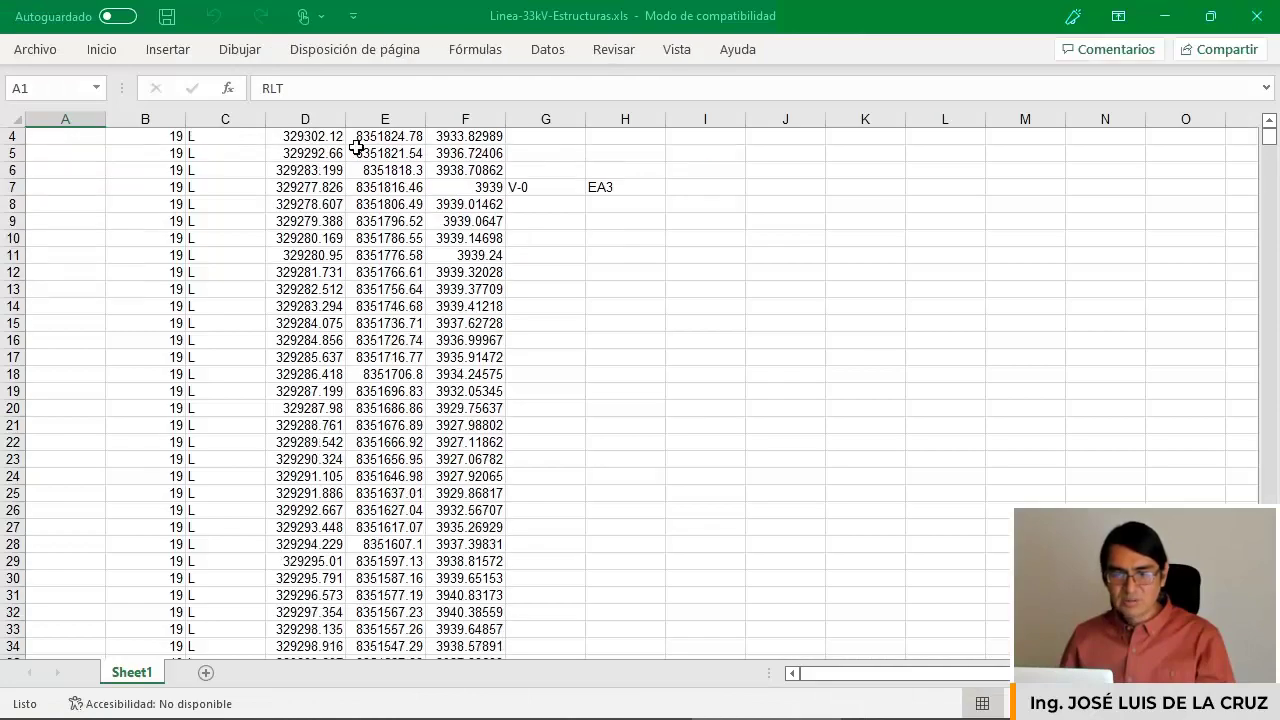
pyautogui.scroll(-6, 357, 147)
pyautogui.scroll(7, 363, 156)
pyautogui.scroll(-3, 288, 158)
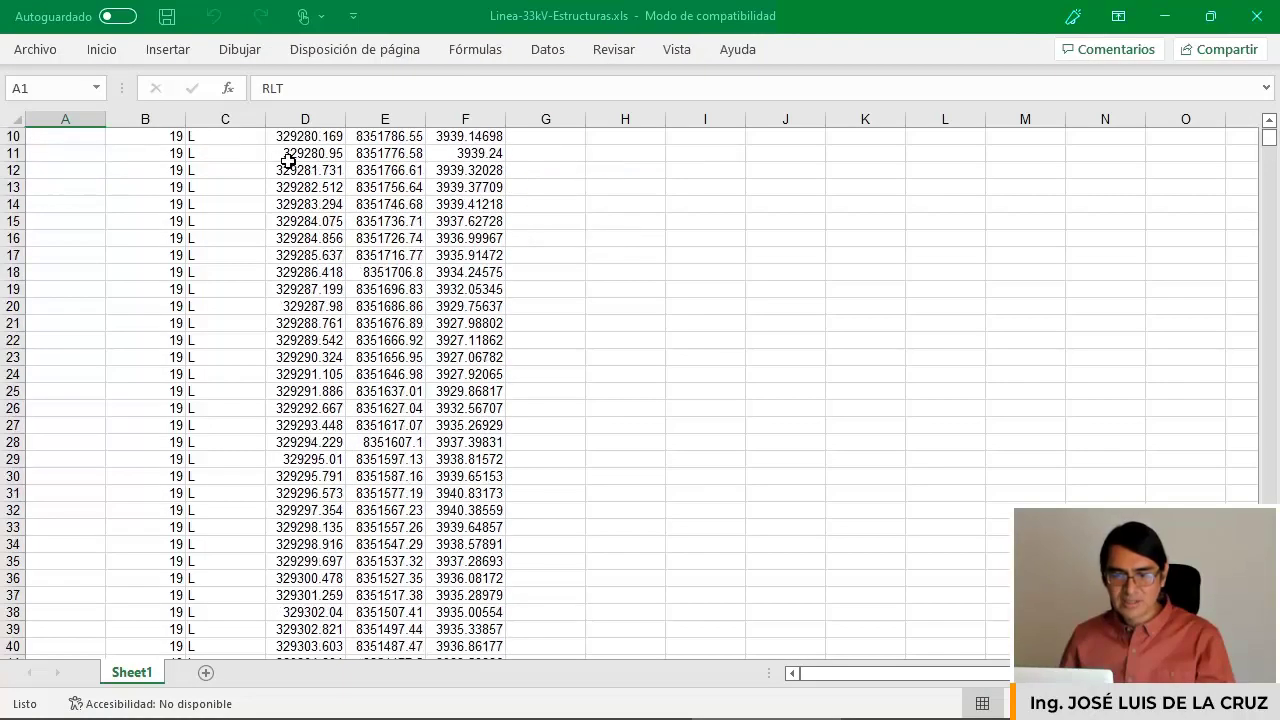
pyautogui.scroll(3, 286, 162)
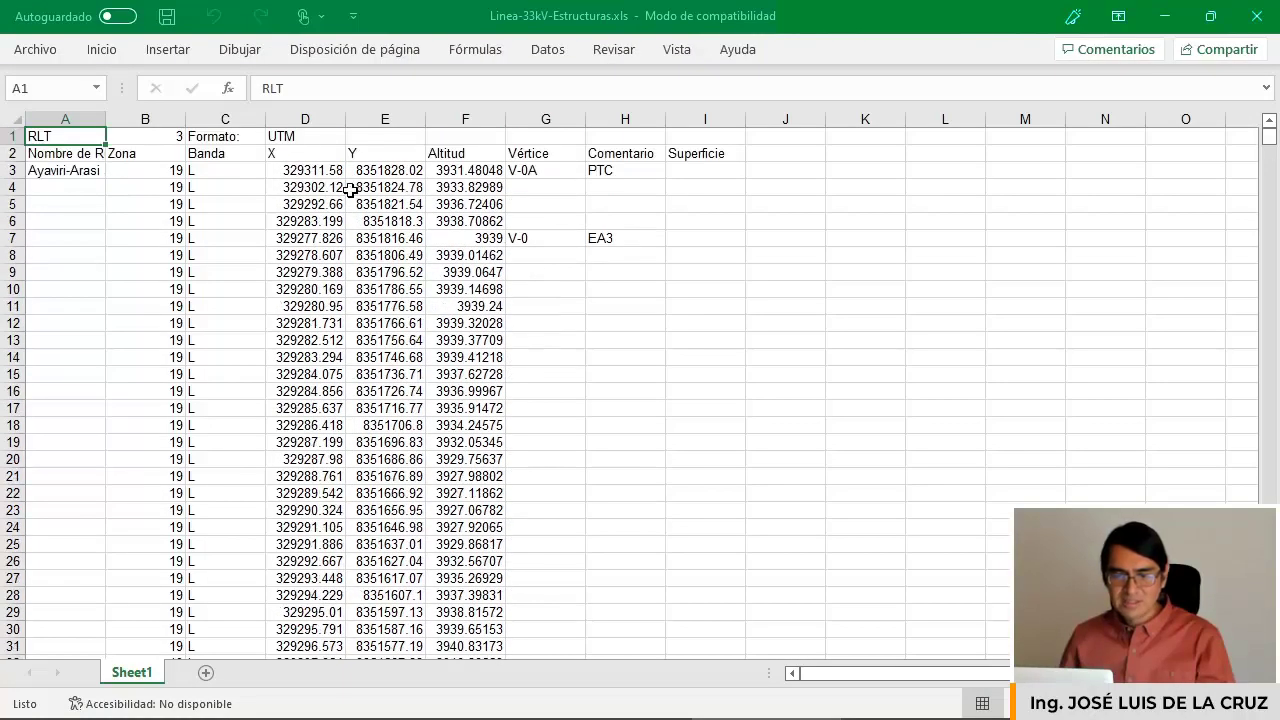
pyautogui.scroll(-8, 345, 188)
pyautogui.scroll(8, 343, 185)
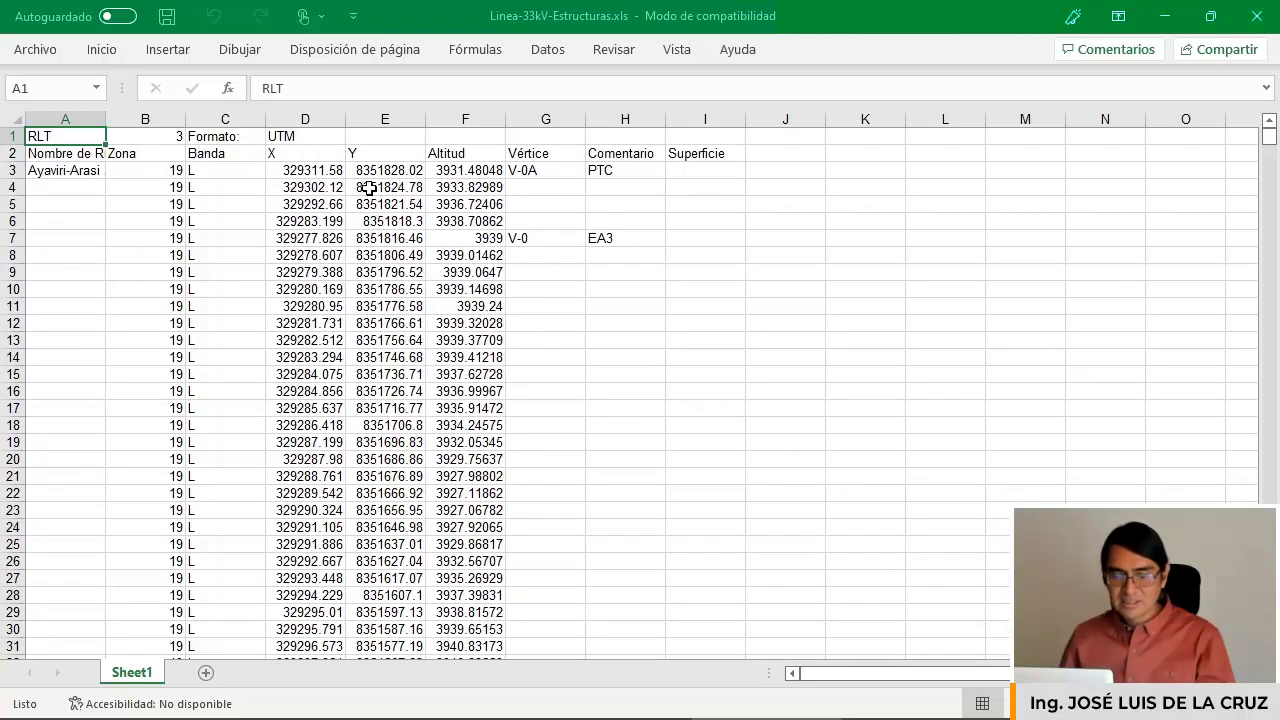
pyautogui.scroll(-20, 378, 180)
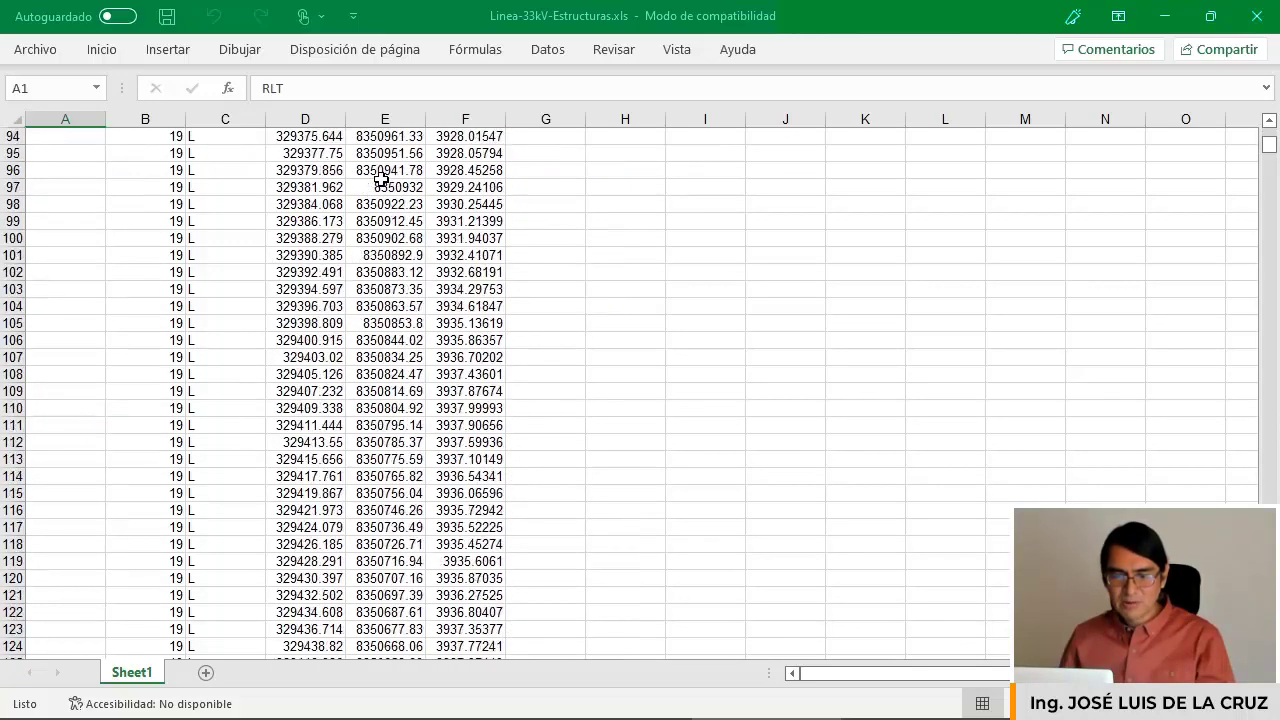
pyautogui.scroll(-20, 381, 178)
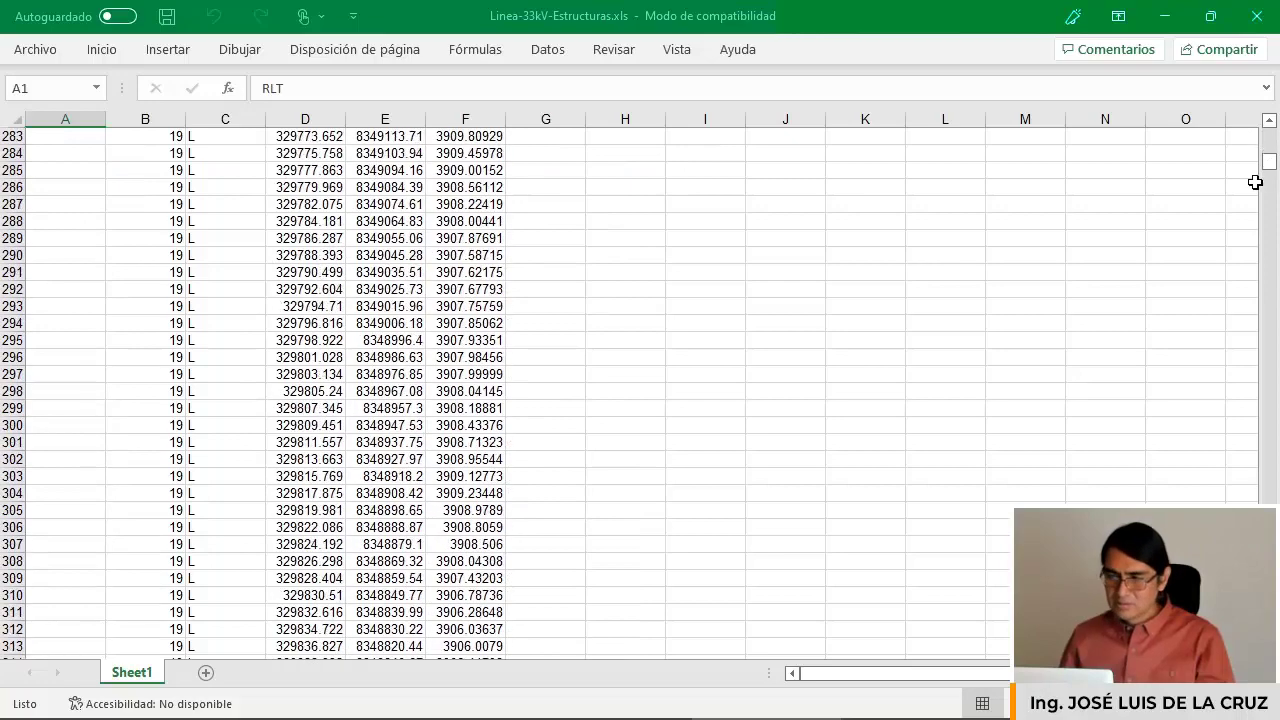
pyautogui.moveTo(1268, 163); pyautogui.dragTo(1276, 640)
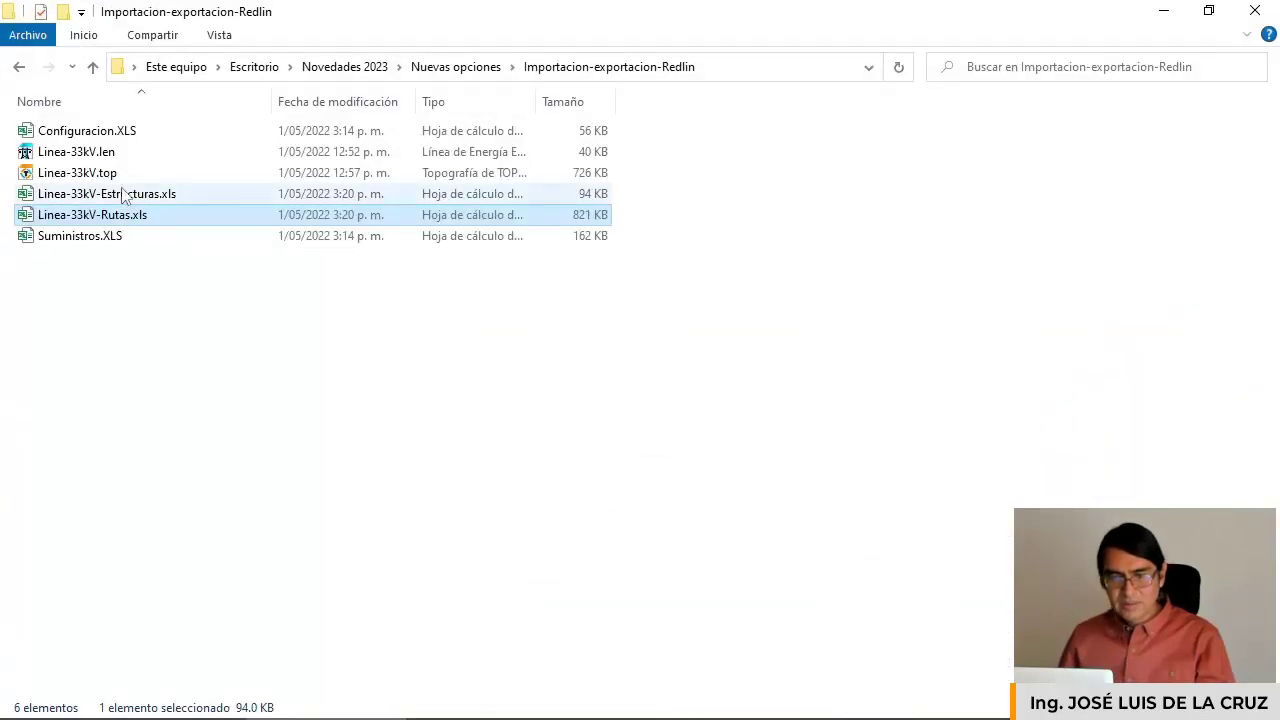
# Return to the folder and point out Linea-33kV.top, Suministros.XLS and Configuracion.XLS as the files for the import.
pyautogui.click(194, 173)
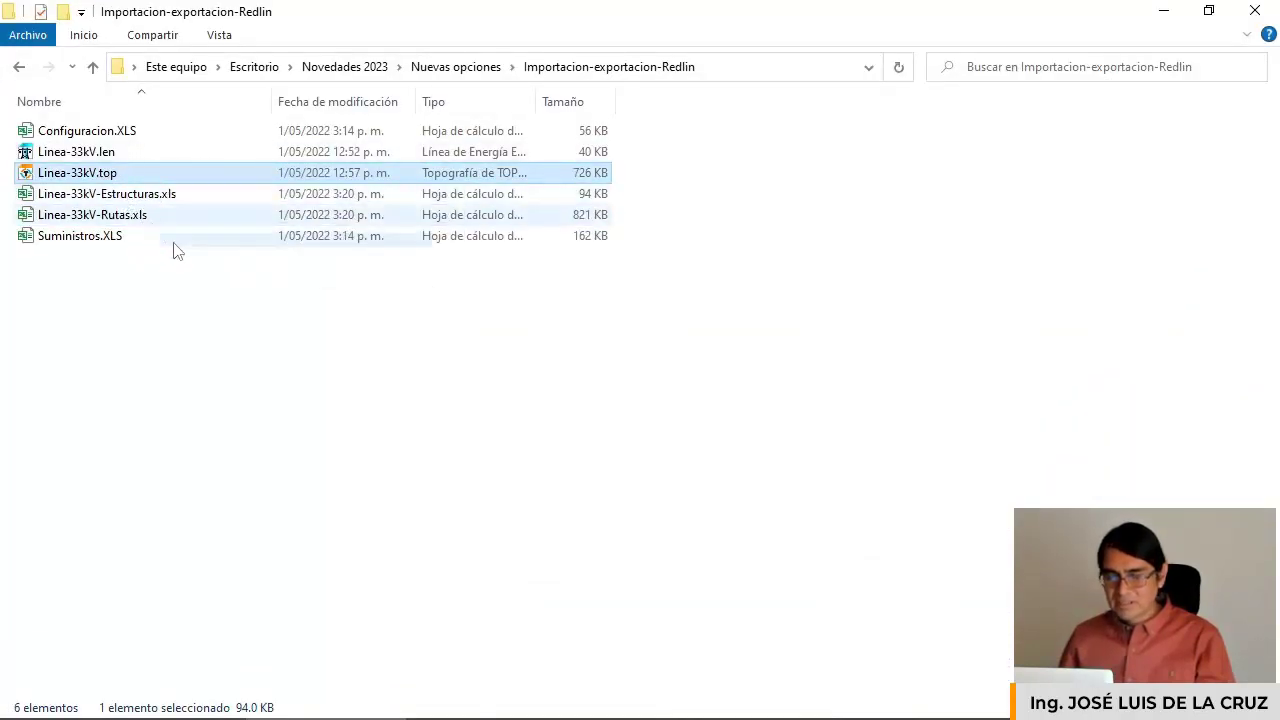
pyautogui.click(90, 236)
pyautogui.keyDown('ctrl'); pyautogui.click(87, 131); pyautogui.keyUp('ctrl')
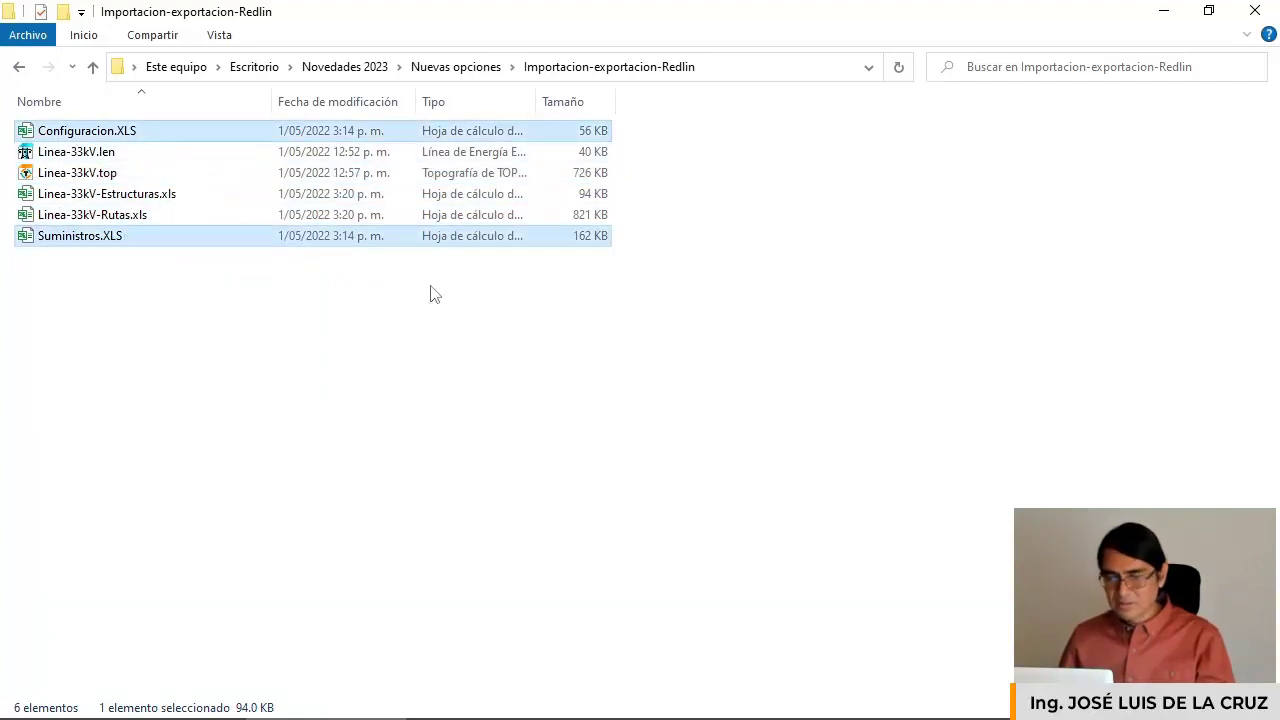
# Switch to REDLIN and import the configuration from Configuracion.XLS into the new network.
pyautogui.click(809, 718)
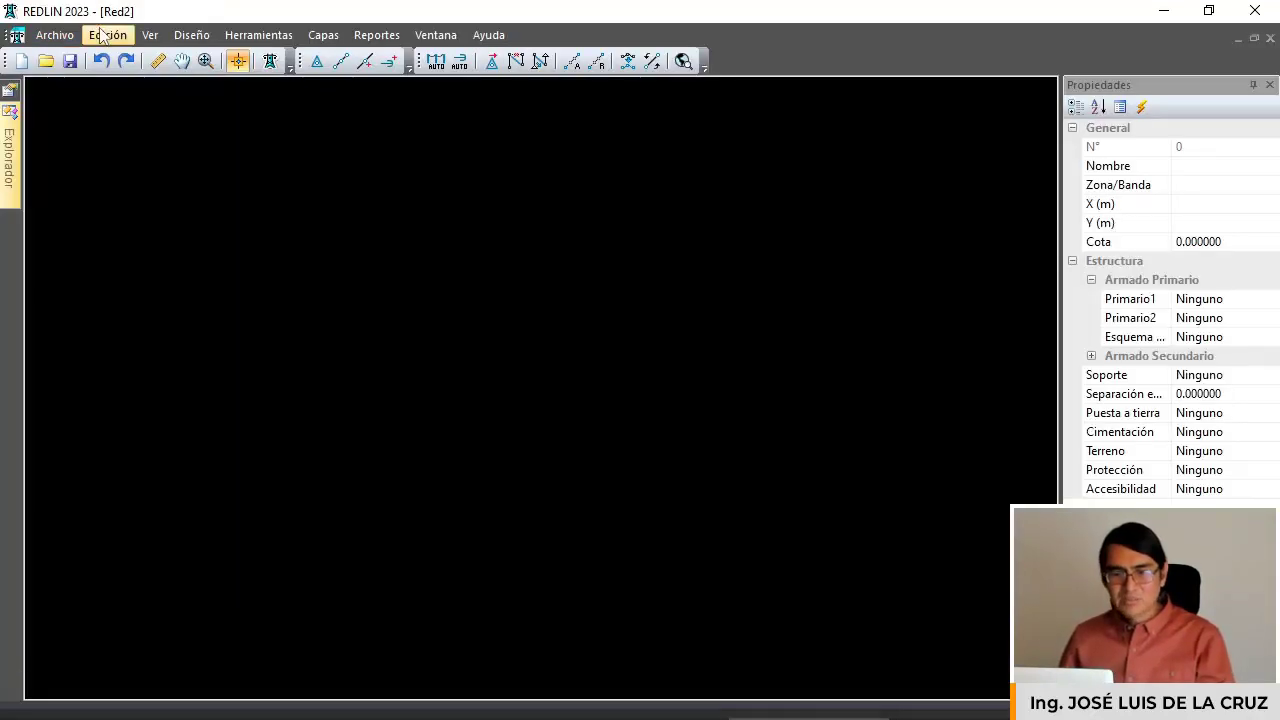
pyautogui.click(55, 34)
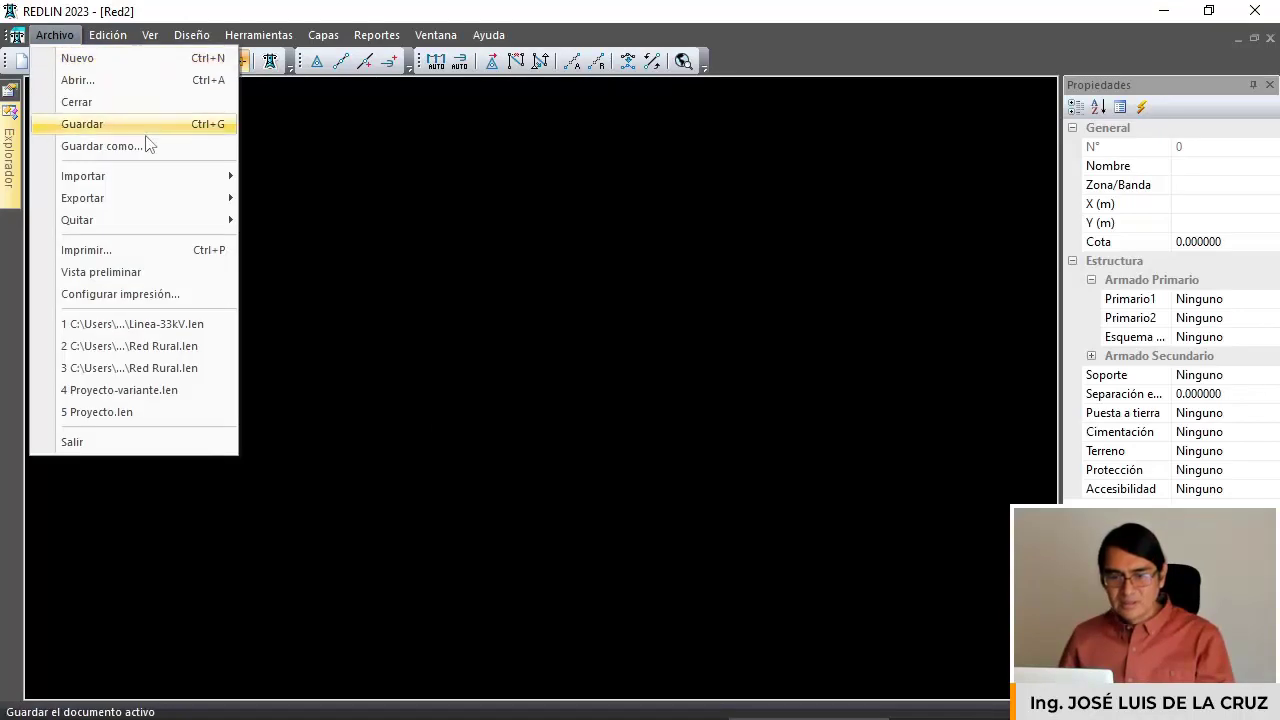
pyautogui.moveTo(183, 177)
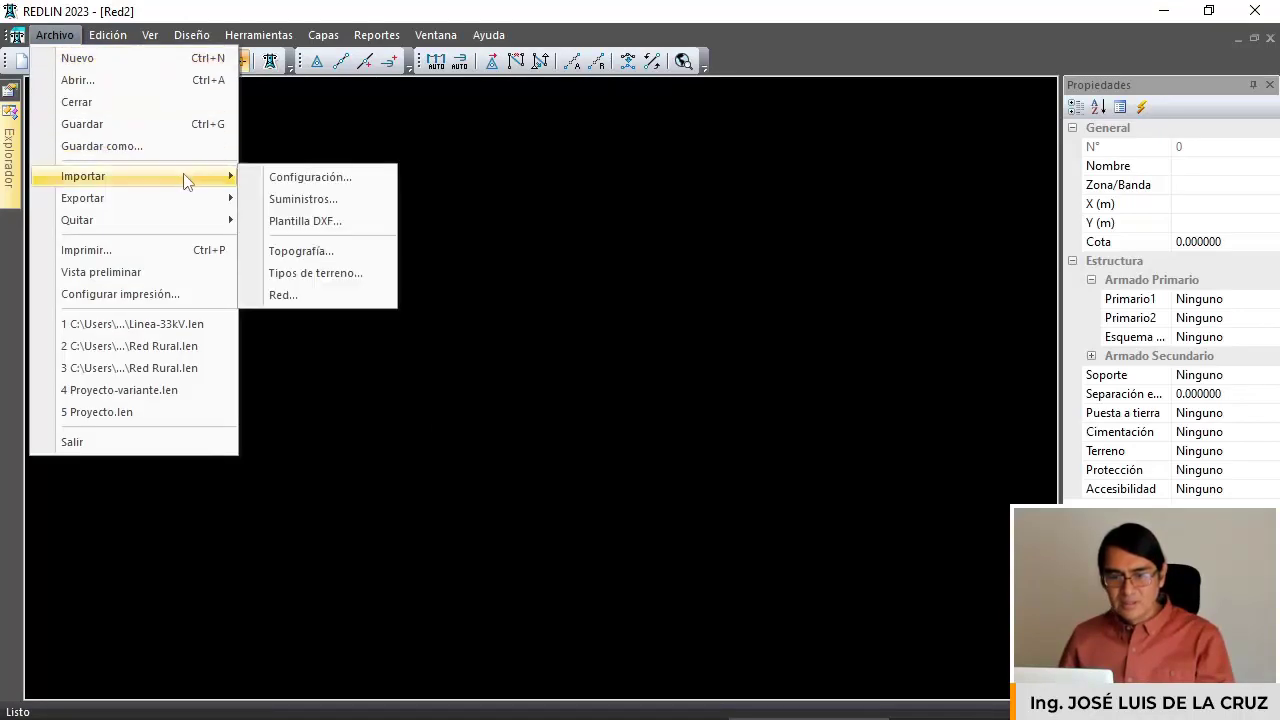
pyautogui.click(334, 180)
pyautogui.doubleClick(590, 254)
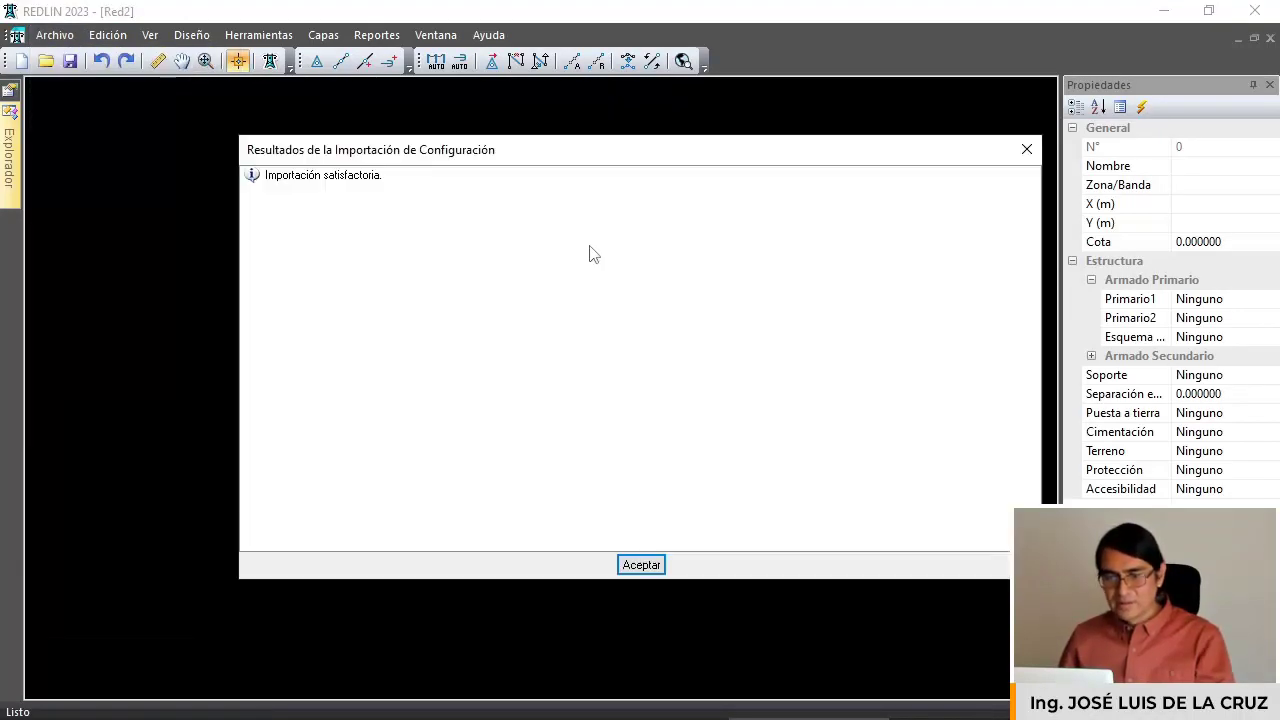
pyautogui.press('Return')
# Import the supplies database from Suministros.XLS into the network.
pyautogui.click(55, 34)
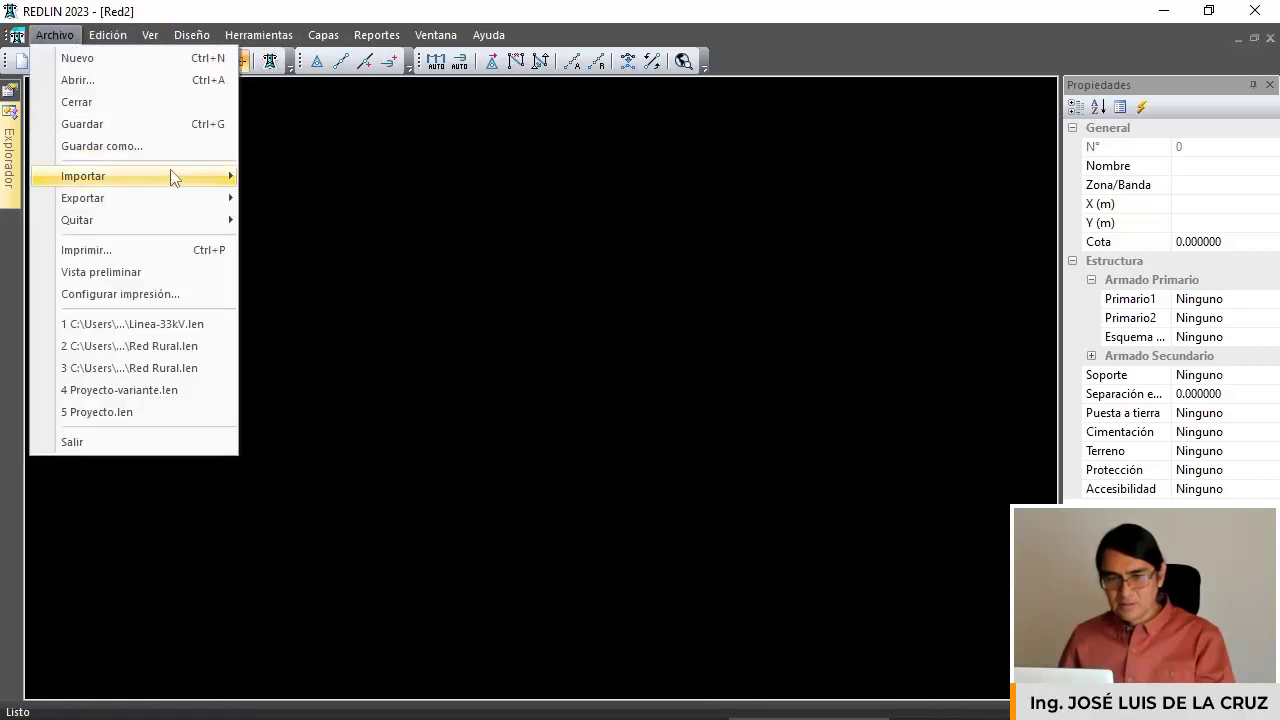
pyautogui.moveTo(230, 186)
pyautogui.click(285, 198)
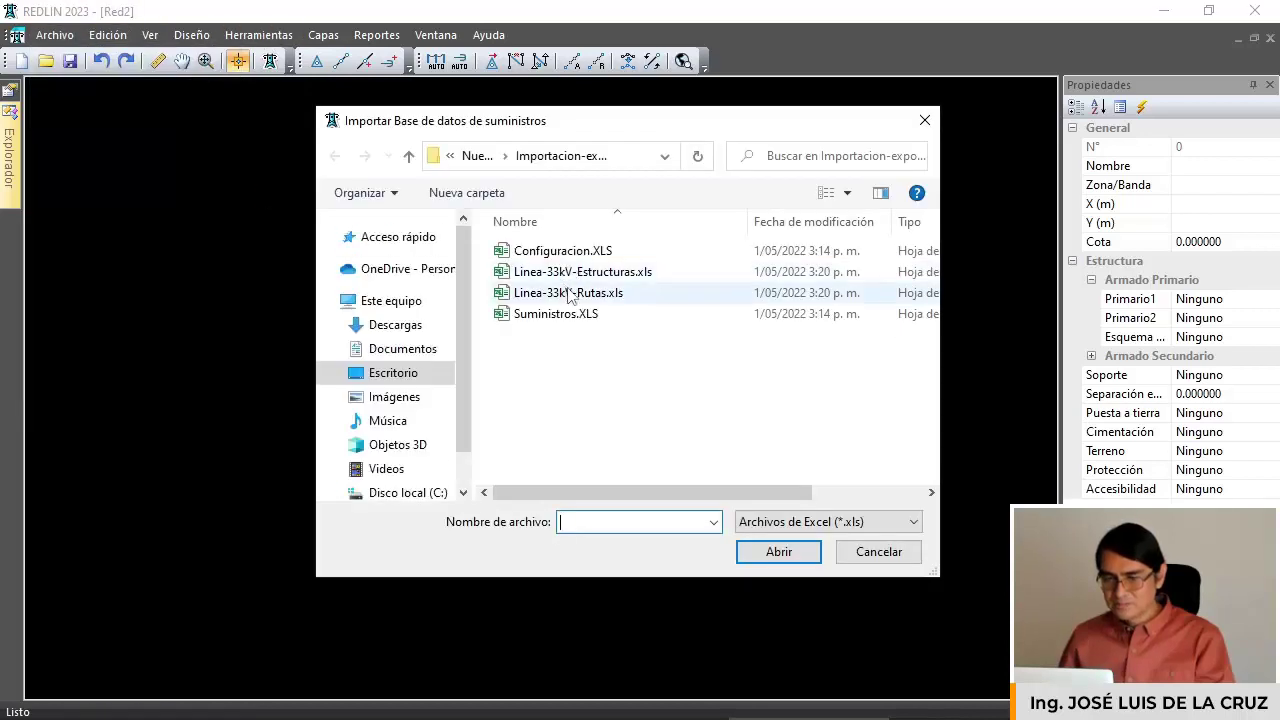
pyautogui.doubleClick(585, 316)
pyautogui.click(641, 566)
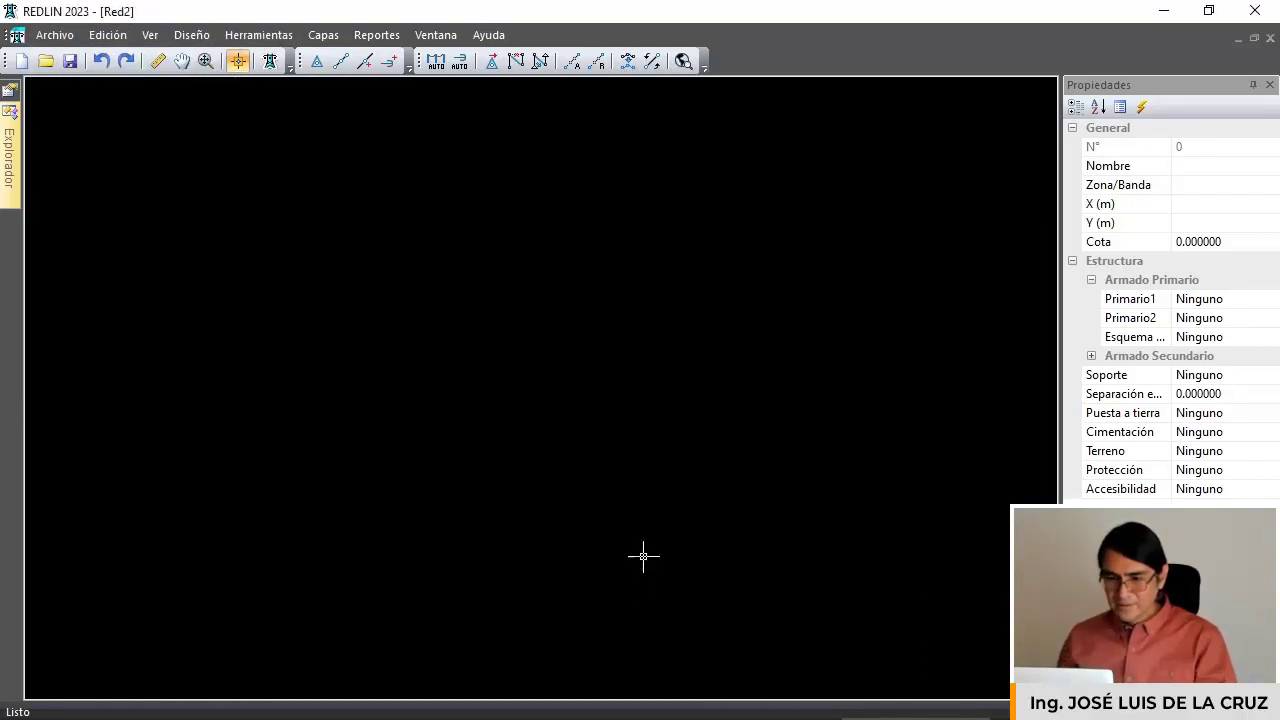
# Import the topography from Linea-33kV.top and inspect the start of the route near vertices PTC and EA3.
pyautogui.click(56, 36)
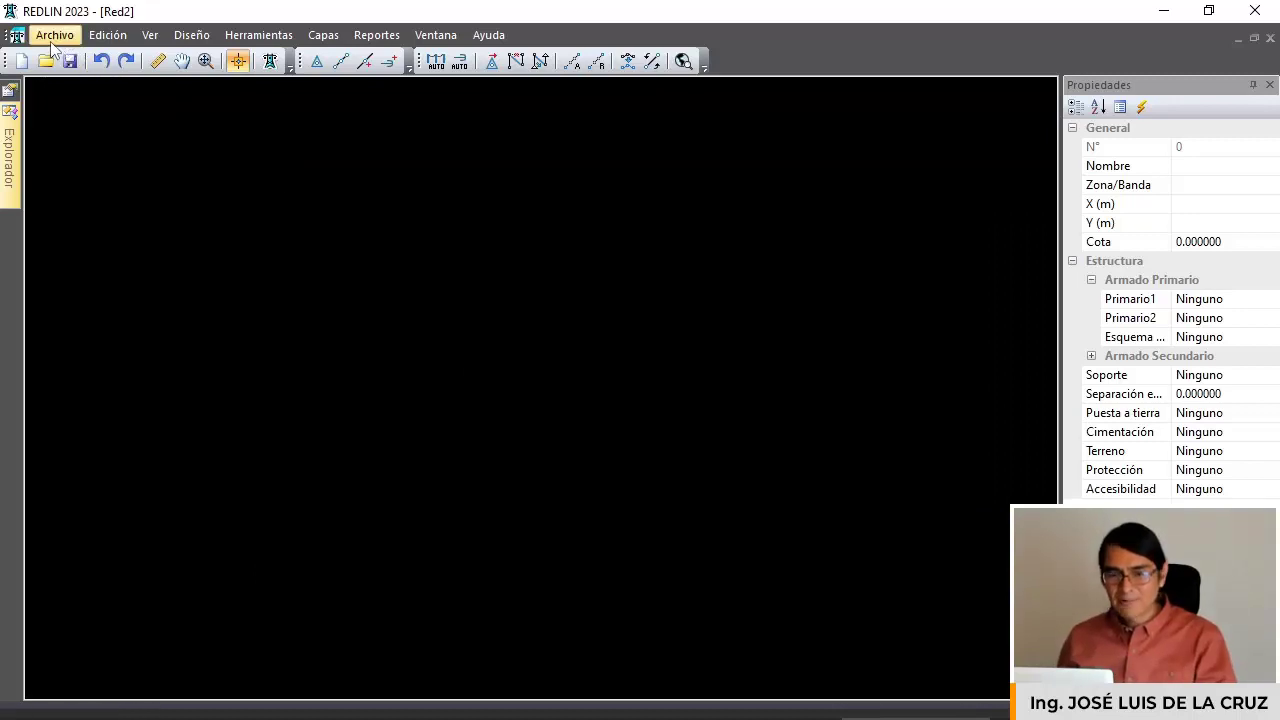
pyautogui.moveTo(231, 186)
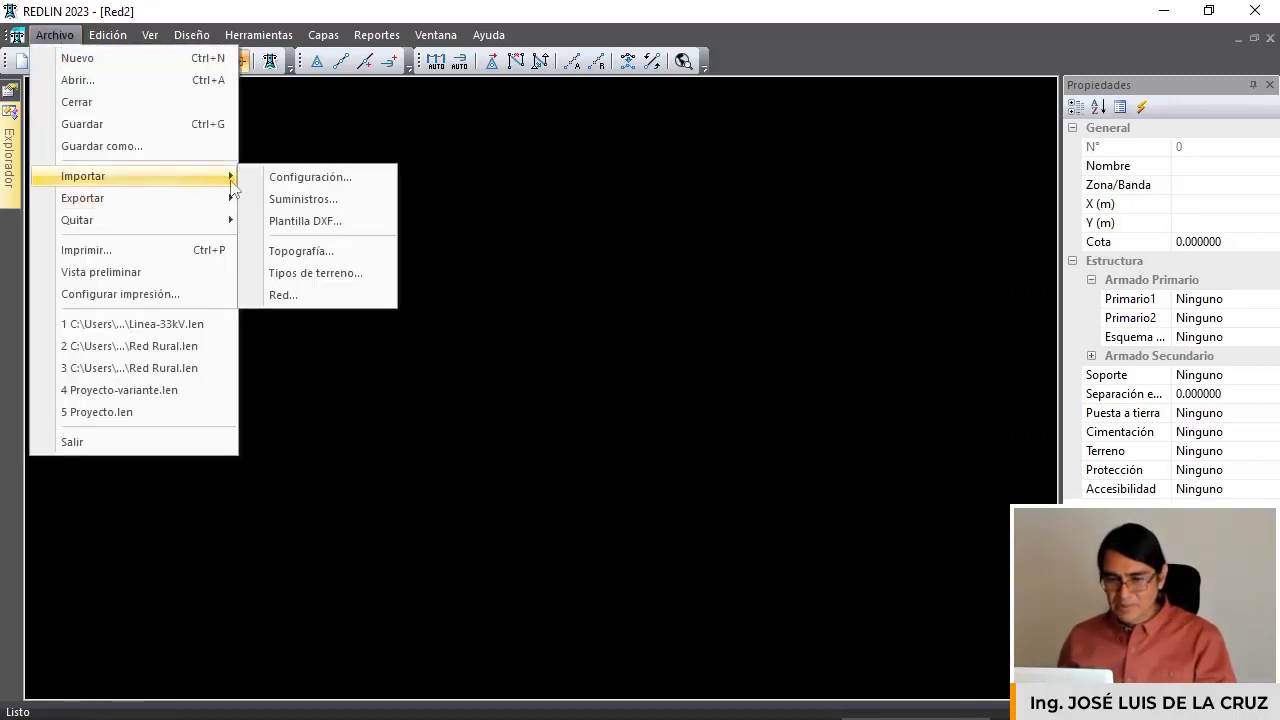
pyautogui.click(310, 252)
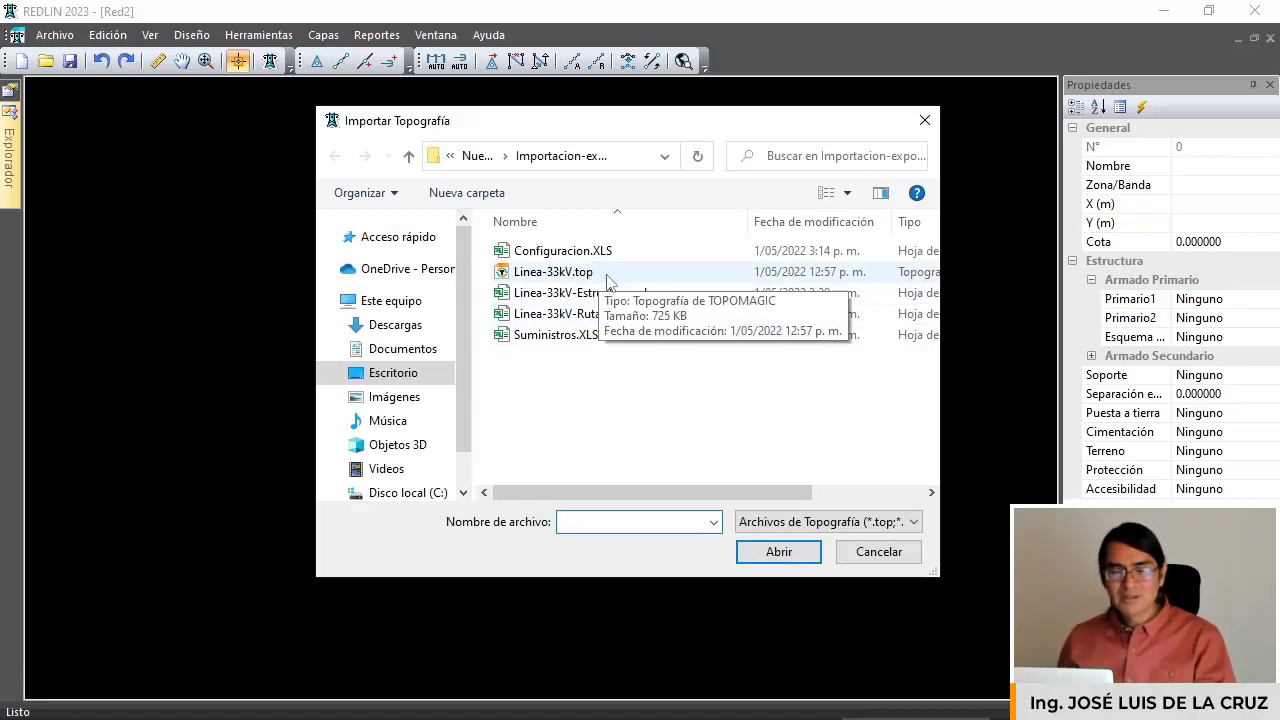
pyautogui.doubleClick(606, 274)
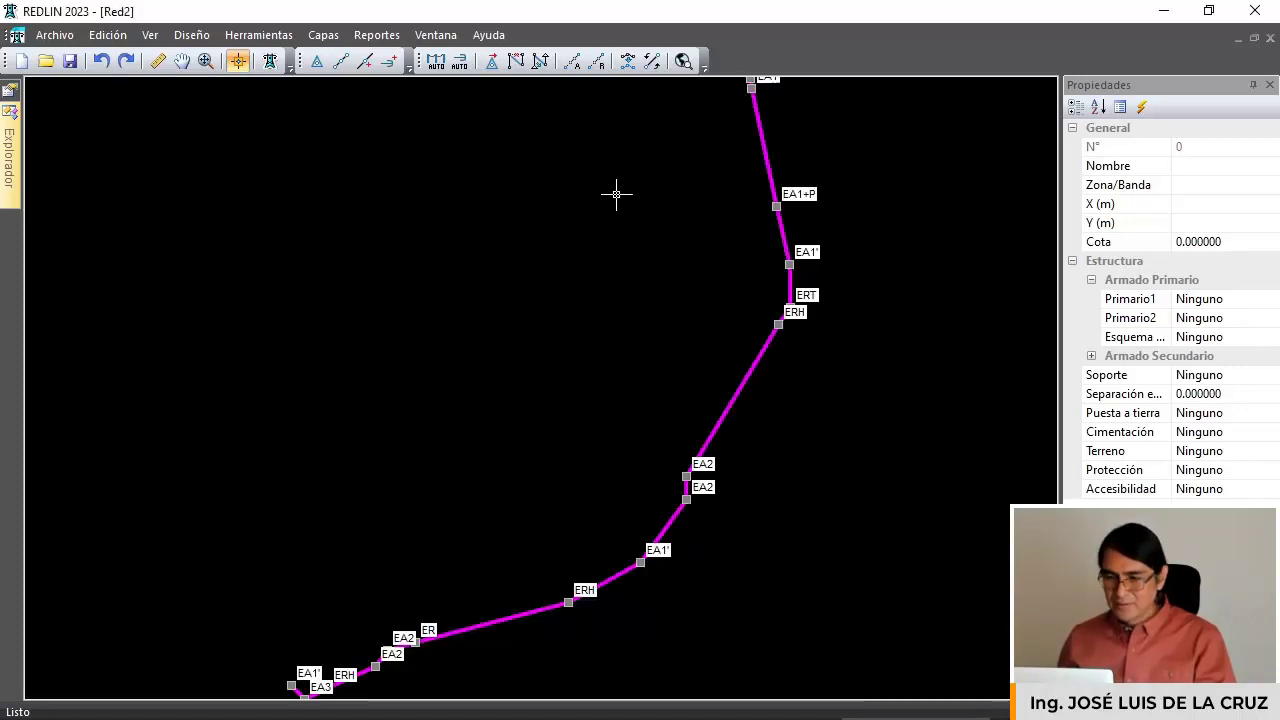
pyautogui.scroll(-3, 616, 194)
pyautogui.scroll(6, 772, 155)
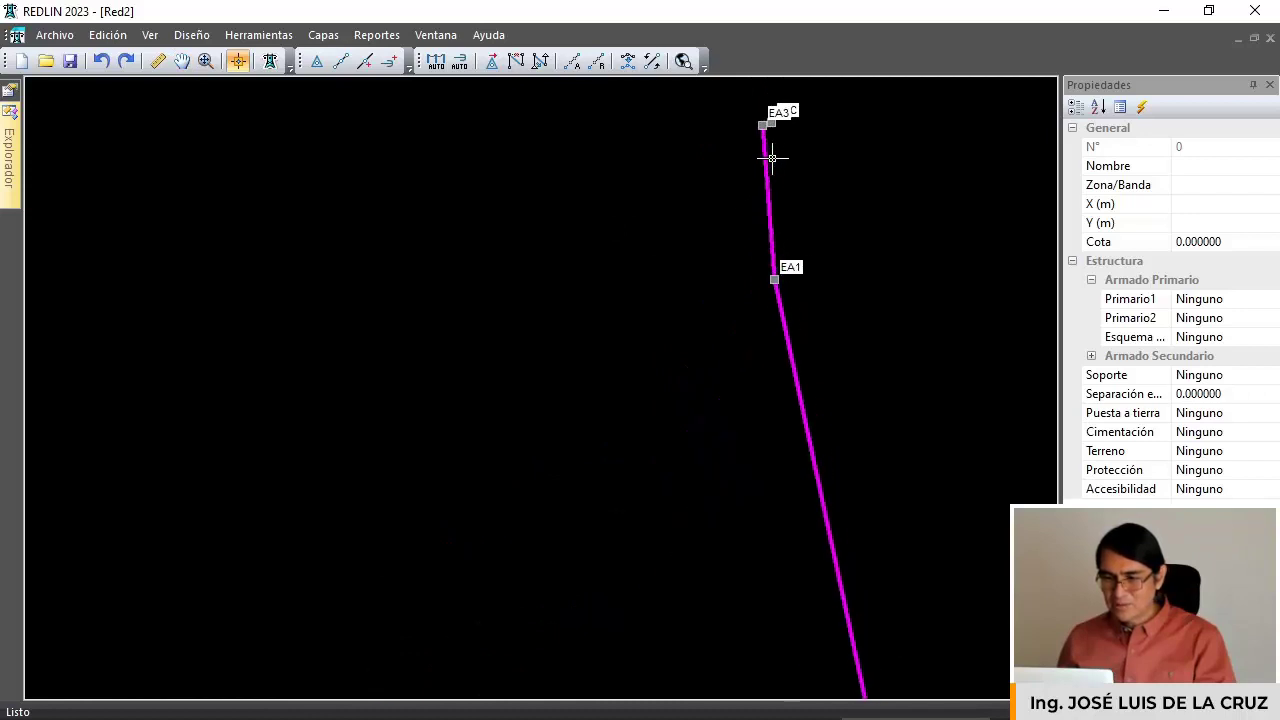
pyautogui.scroll(4, 768, 125)
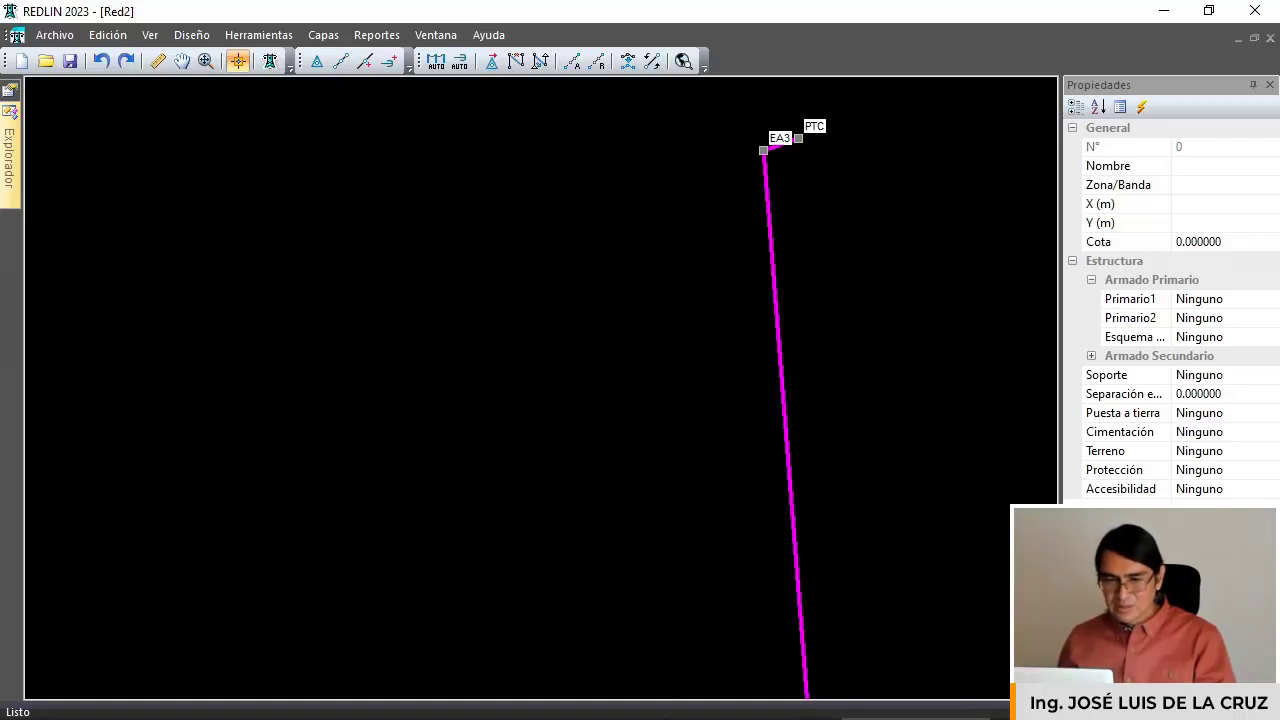
# Switch to Linea-33kV-Estructuras.xls and examine the structure columns, from Id, coordinates and Armado Principal to the conductors and %Templado.
pyautogui.click(916, 718)
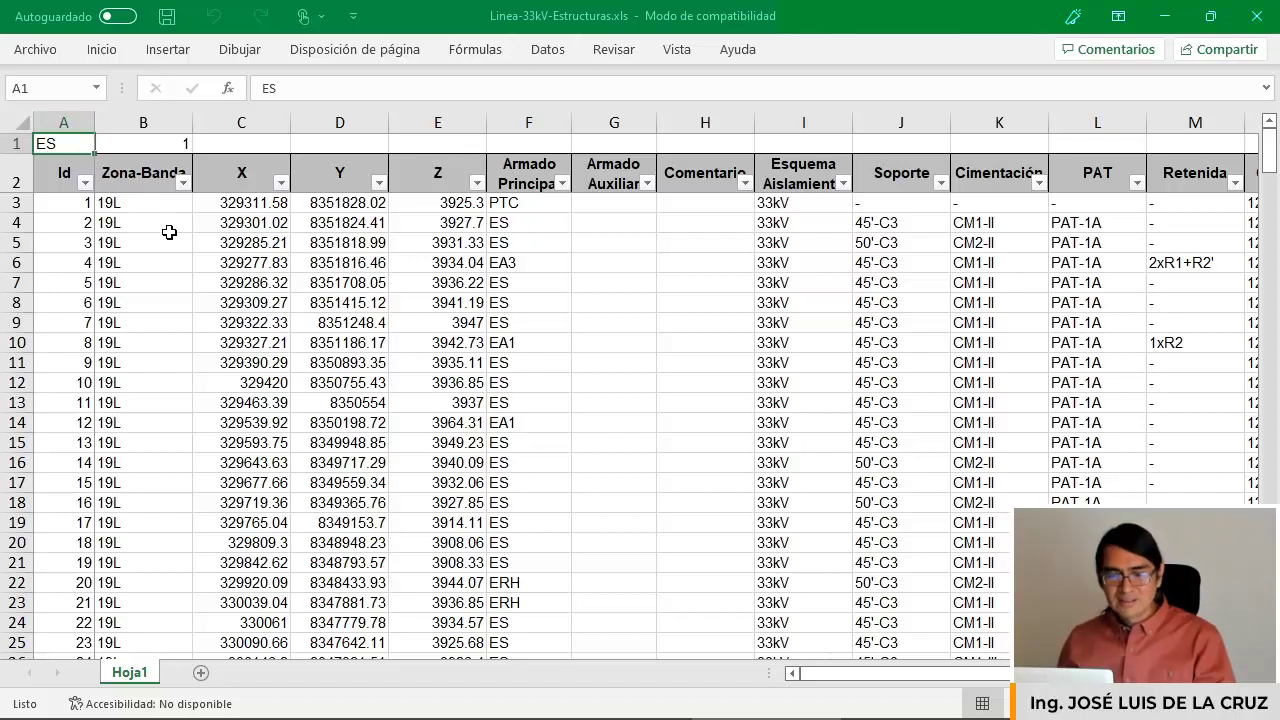
pyautogui.click(76, 122)
pyautogui.moveTo(159, 174); pyautogui.dragTo(470, 510)
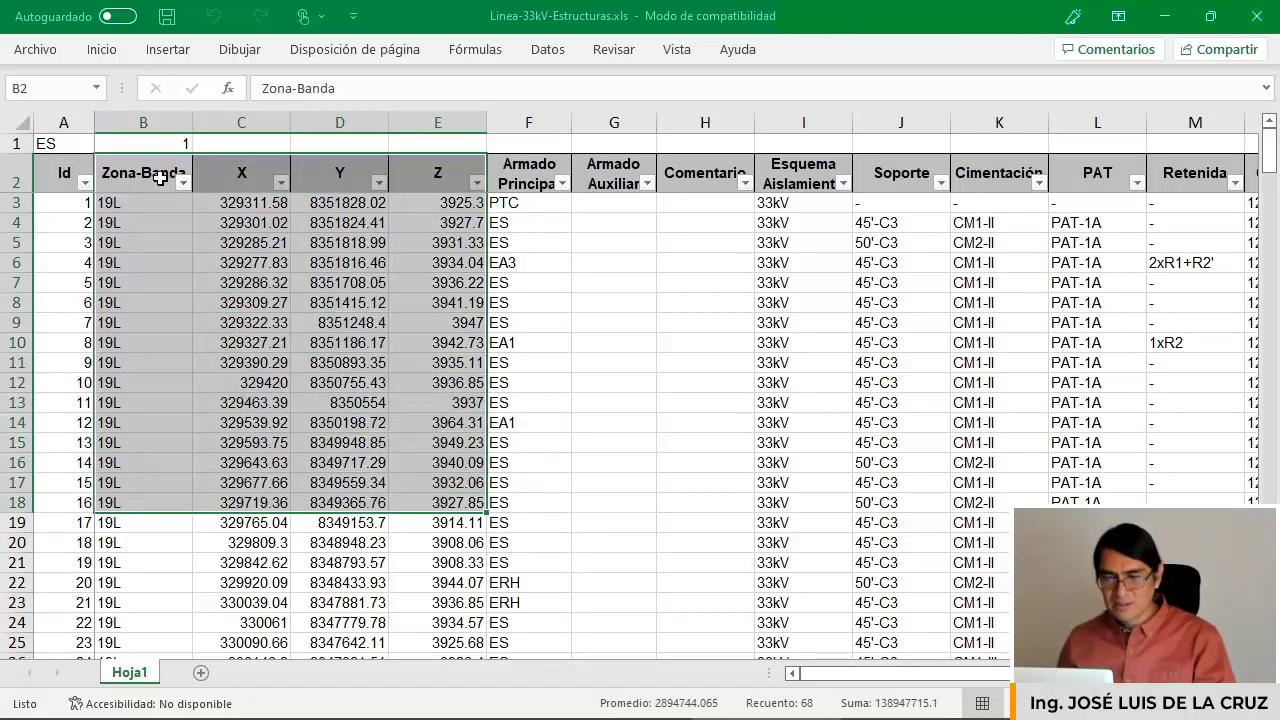
pyautogui.moveTo(551, 177); pyautogui.dragTo(702, 181)
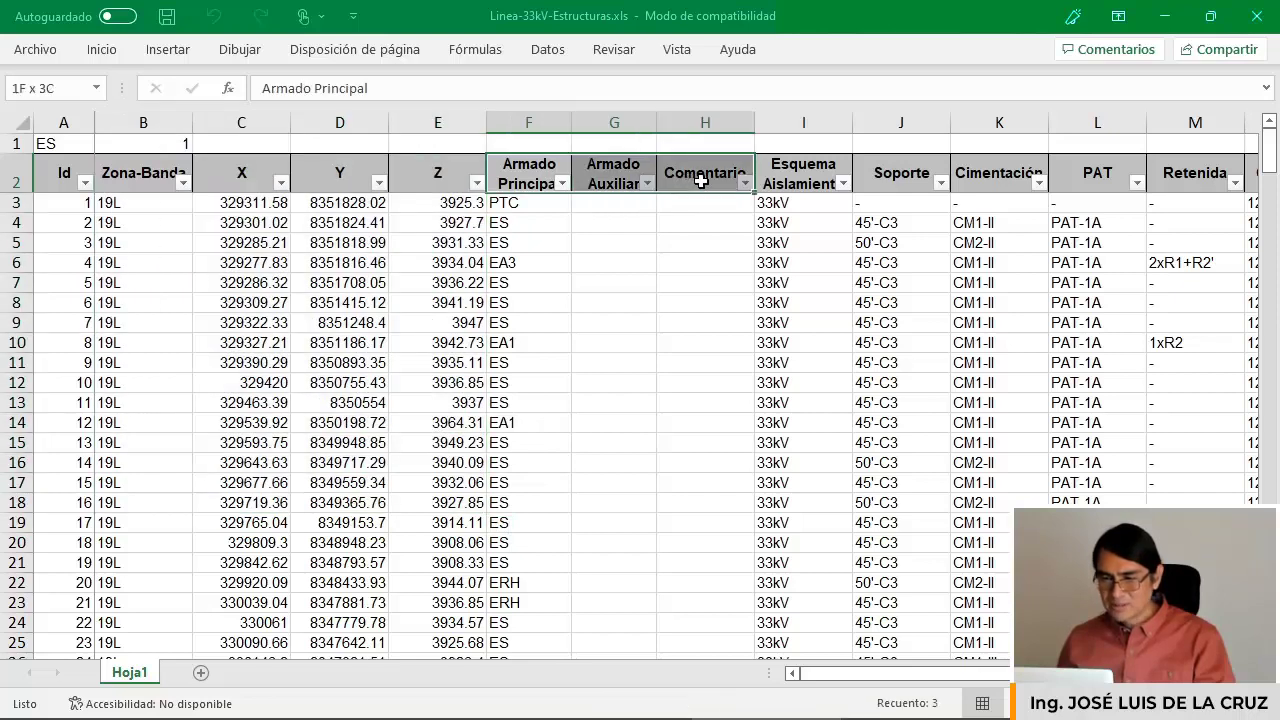
pyautogui.moveTo(796, 176); pyautogui.dragTo(1160, 300)
pyautogui.click(999, 302)
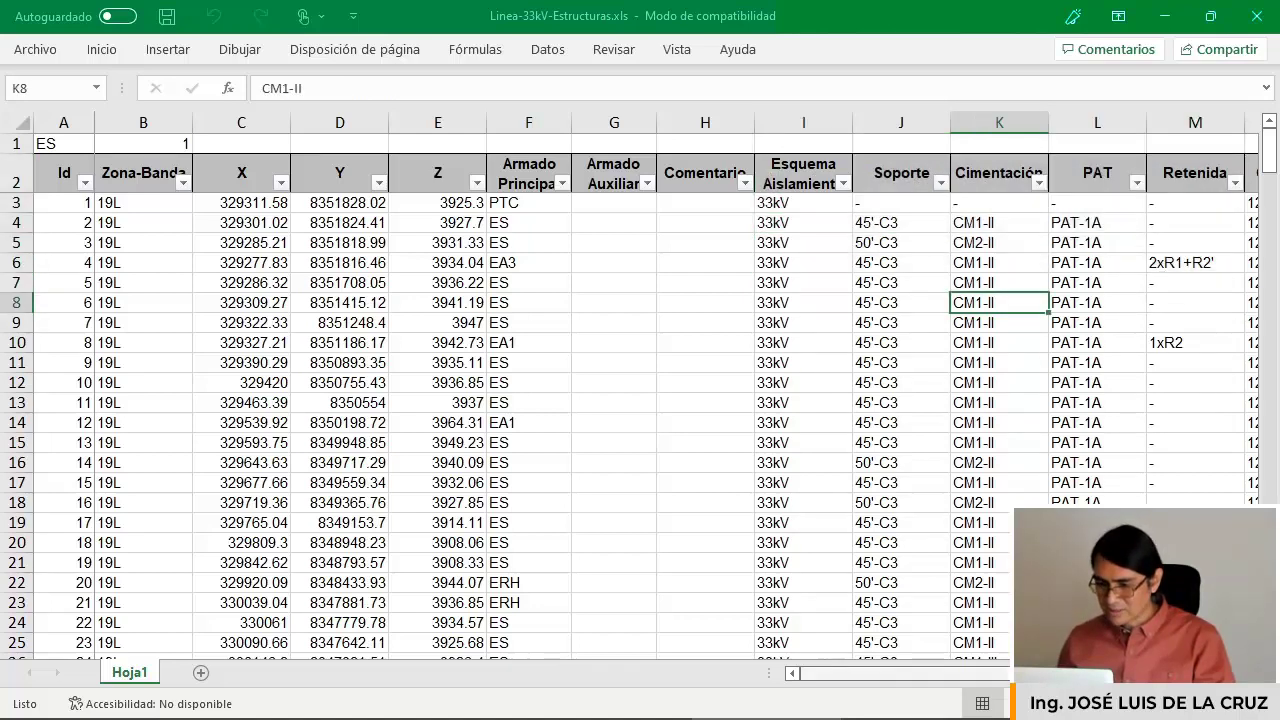
pyautogui.hscroll(4, 894, 251)
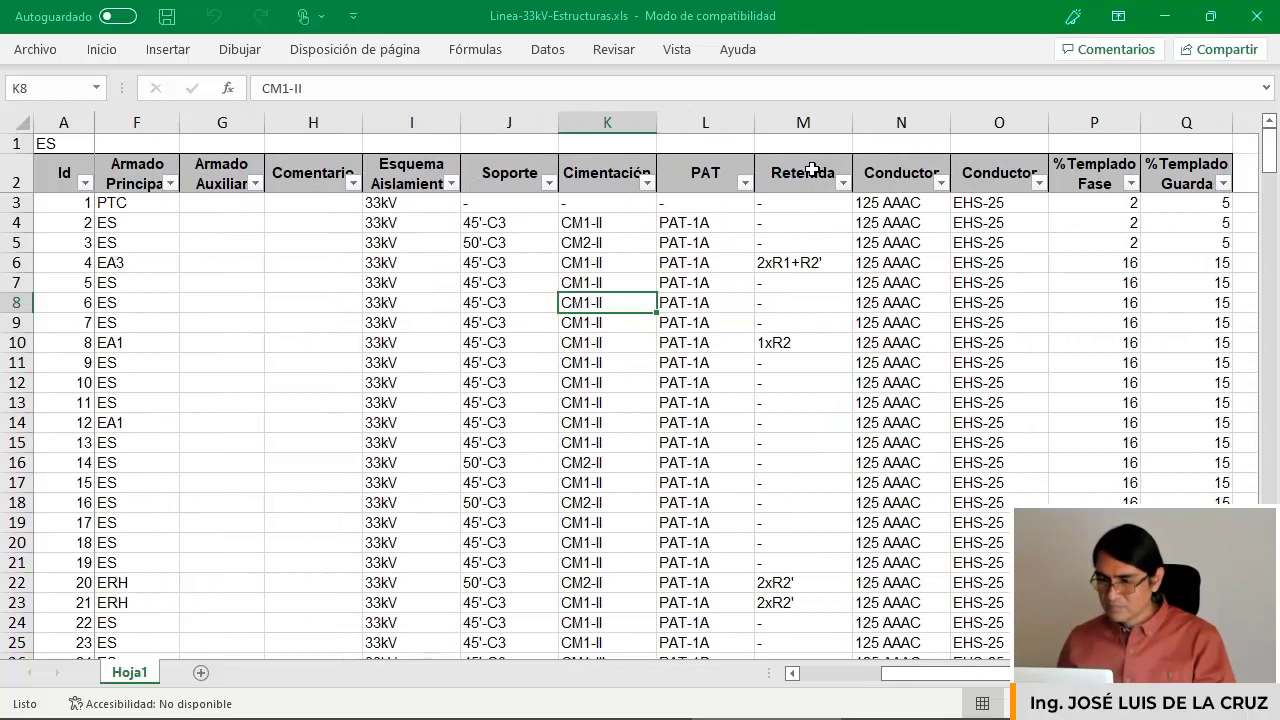
# Examine the Retenida, Conductor, %Templado Fase and %Templado Guarda columns, and review the structure rows from the Id and coordinate columns.
pyautogui.click(808, 170)
pyautogui.click(907, 165)
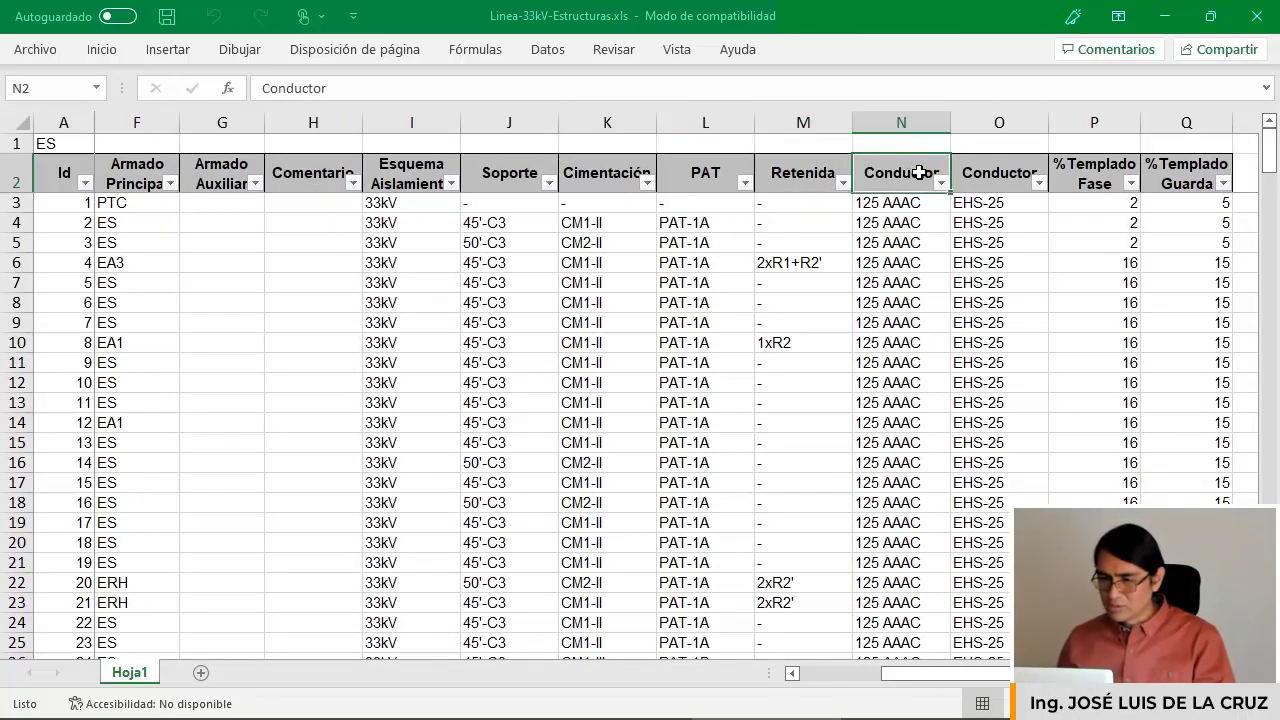
pyautogui.click(1010, 170)
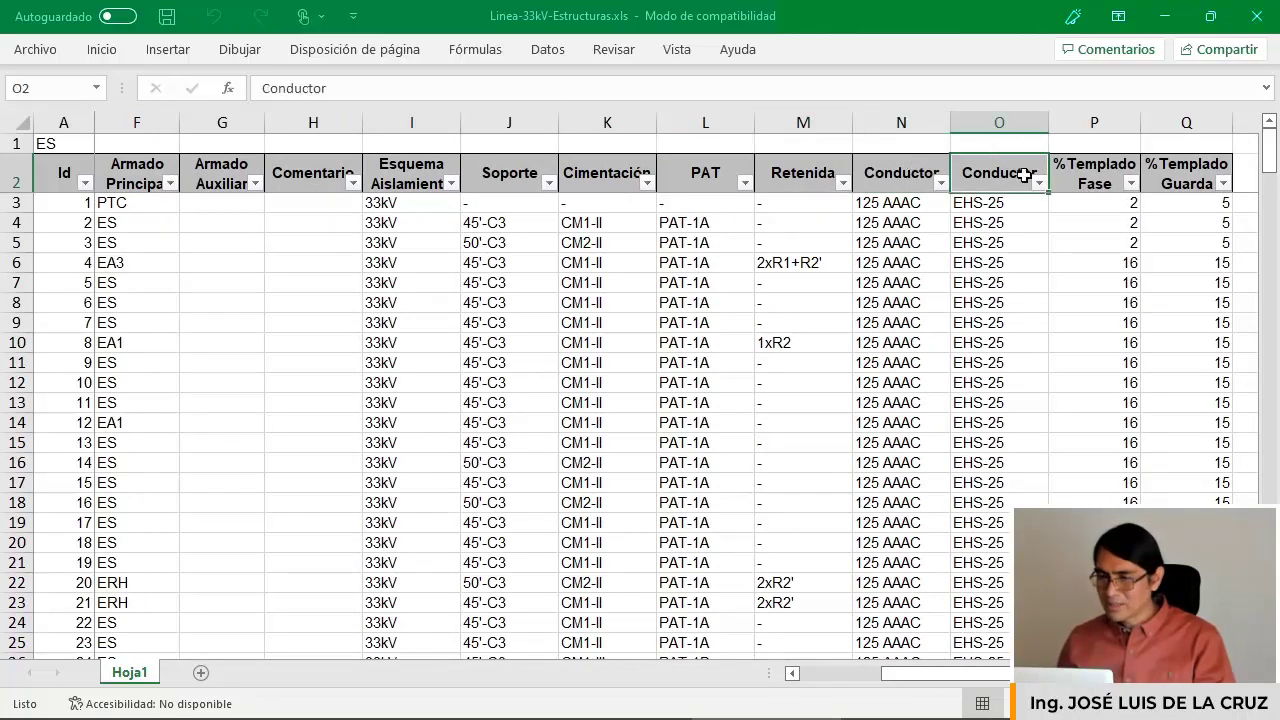
pyautogui.moveTo(1090, 170); pyautogui.dragTo(1120, 305)
pyautogui.moveTo(1186, 170); pyautogui.dragTo(1184, 324)
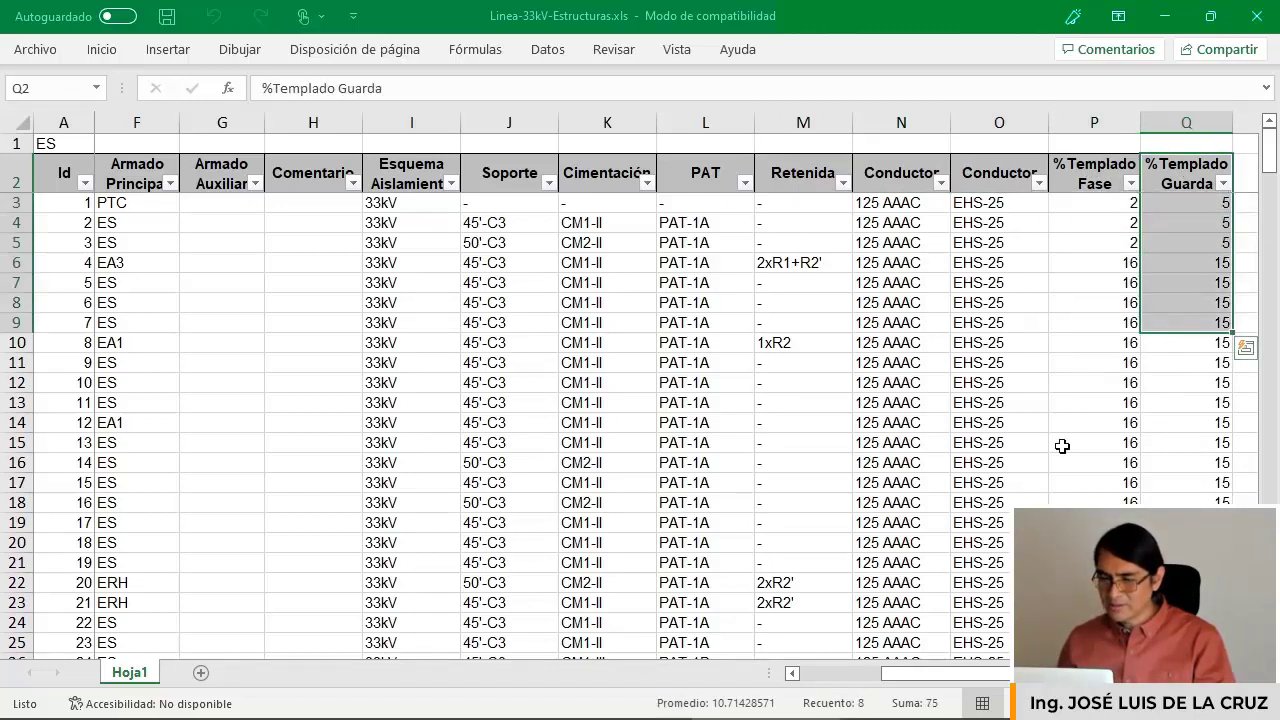
pyautogui.moveTo(960, 674); pyautogui.dragTo(882, 675)
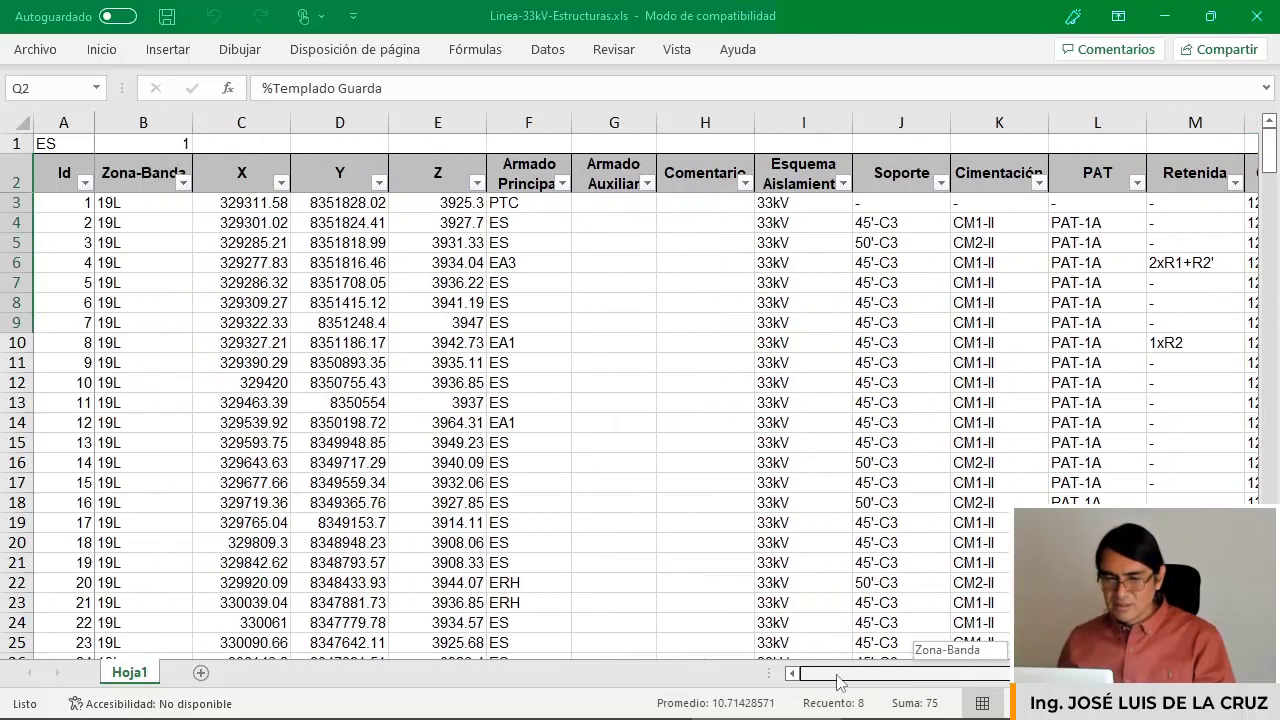
pyautogui.scroll(-7, 855, 401)
pyautogui.scroll(7, 853, 403)
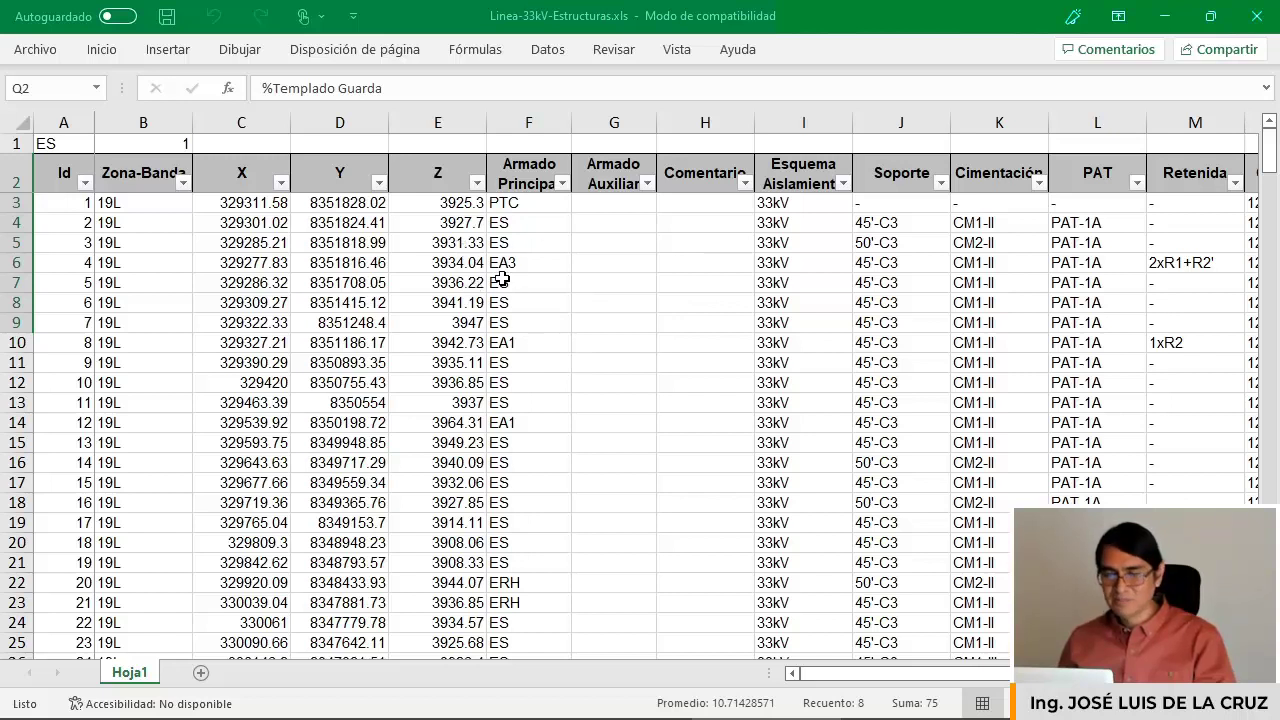
# Close the structures workbook and import Linea-33kV-Estructuras.xls as a network into the REDLIN project.
pyautogui.click(1257, 16)
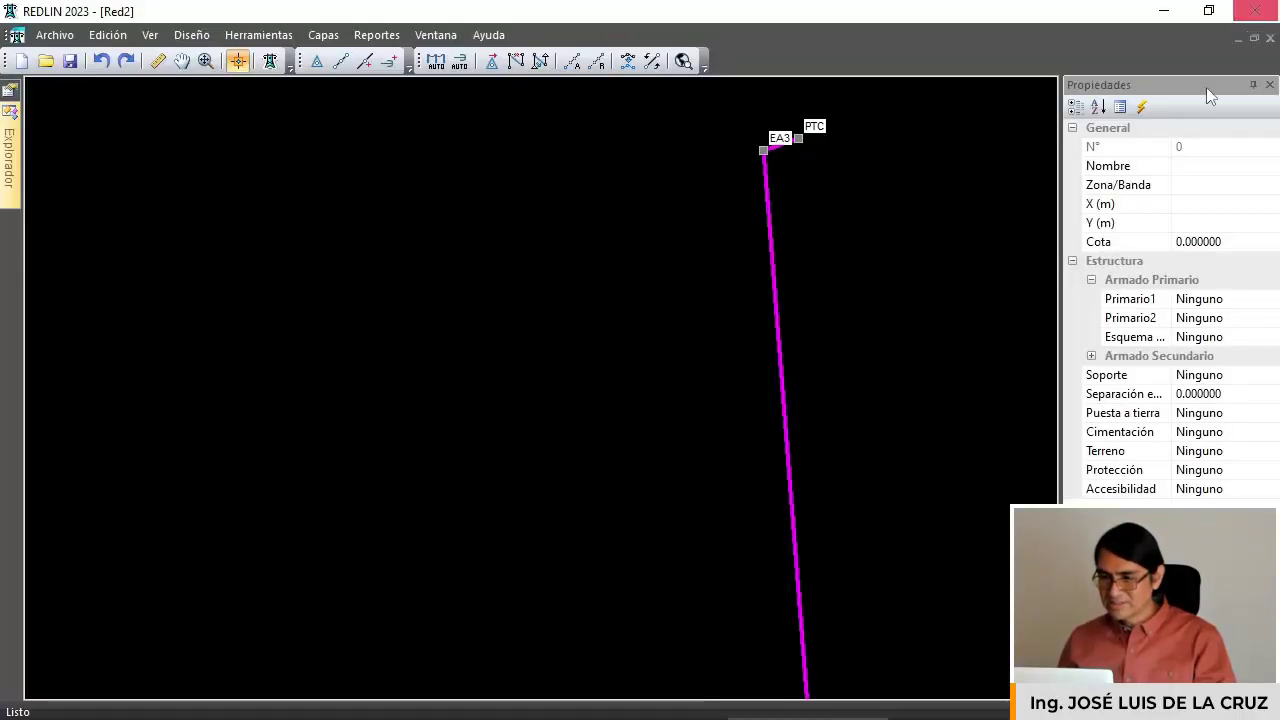
pyautogui.click(55, 40)
pyautogui.moveTo(138, 180)
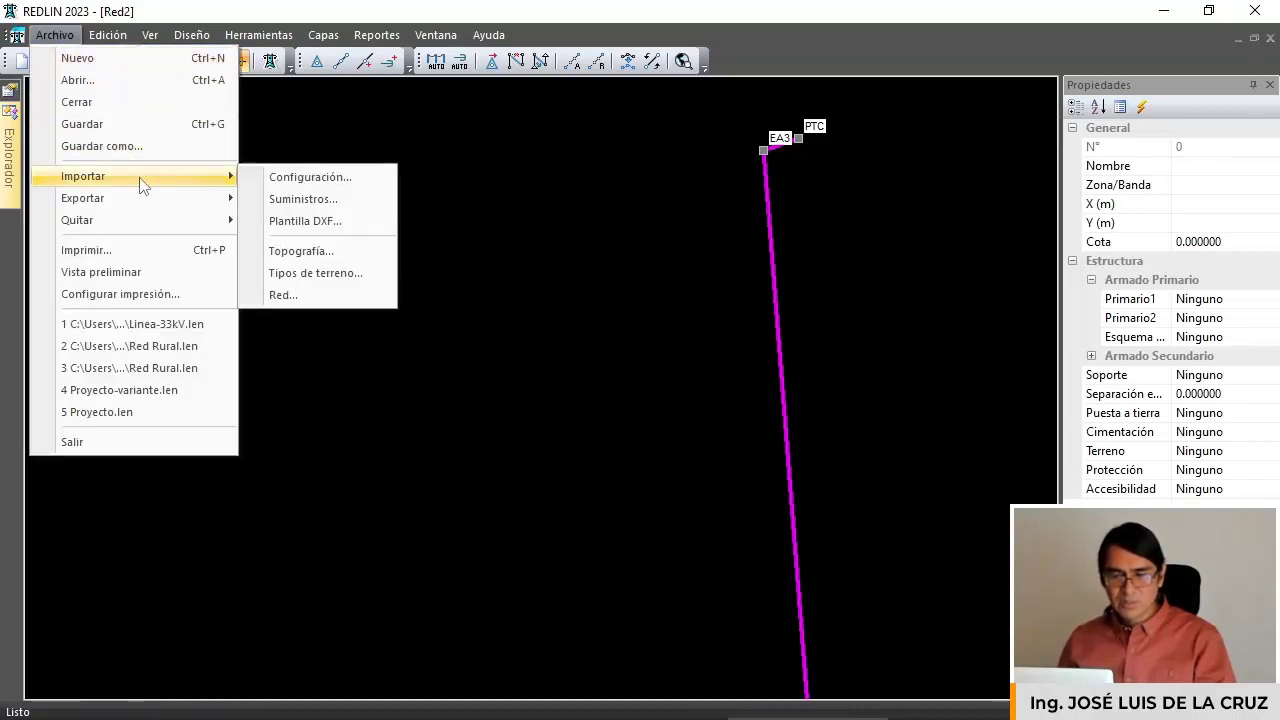
pyautogui.click(312, 297)
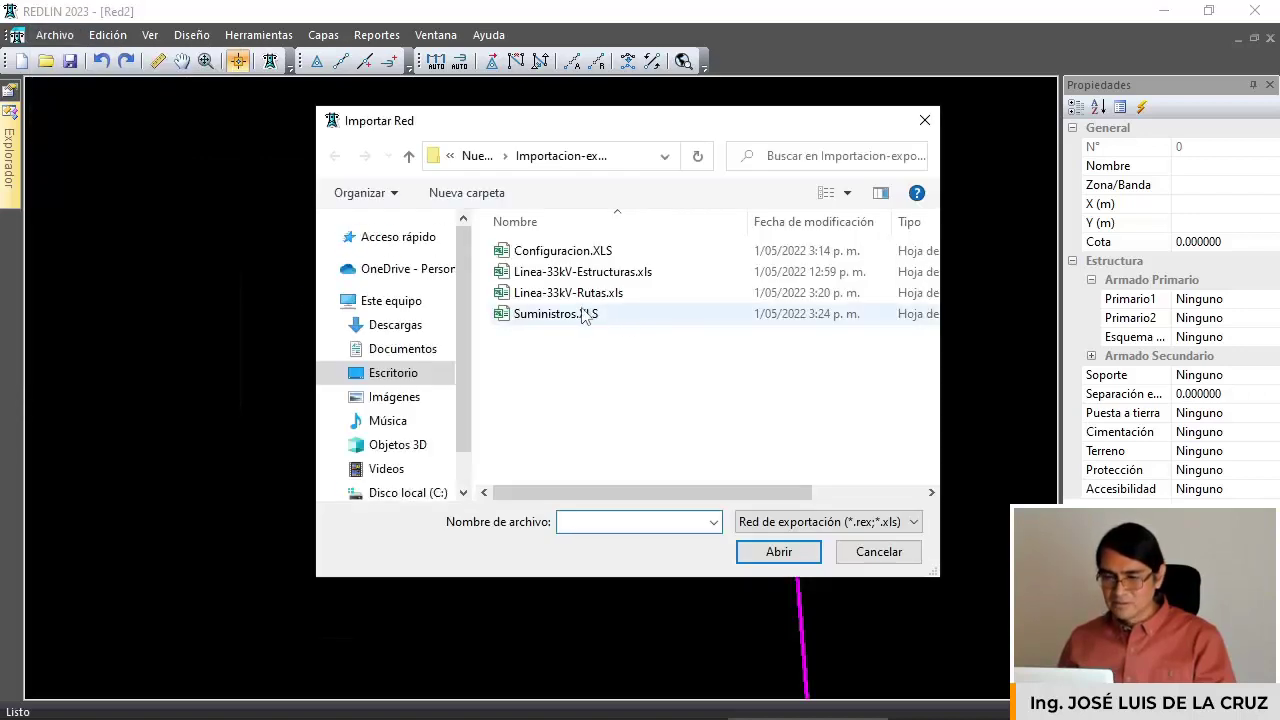
pyautogui.click(597, 280)
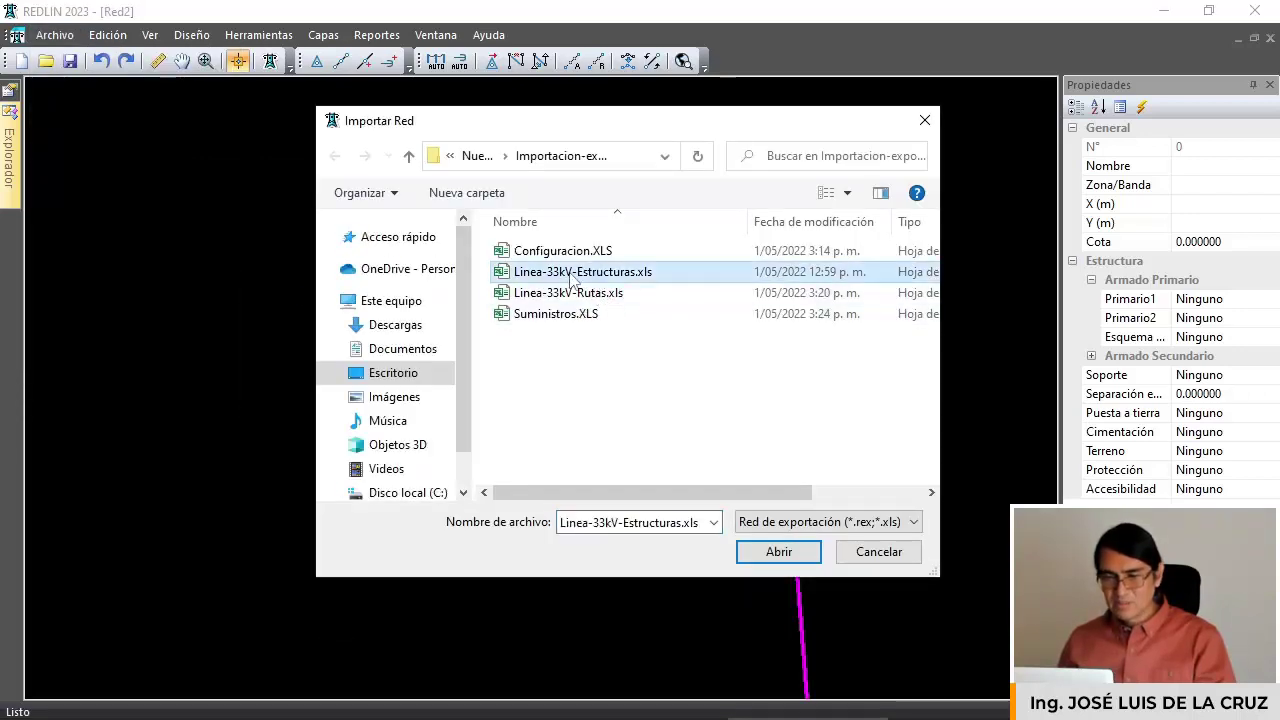
pyautogui.click(772, 552)
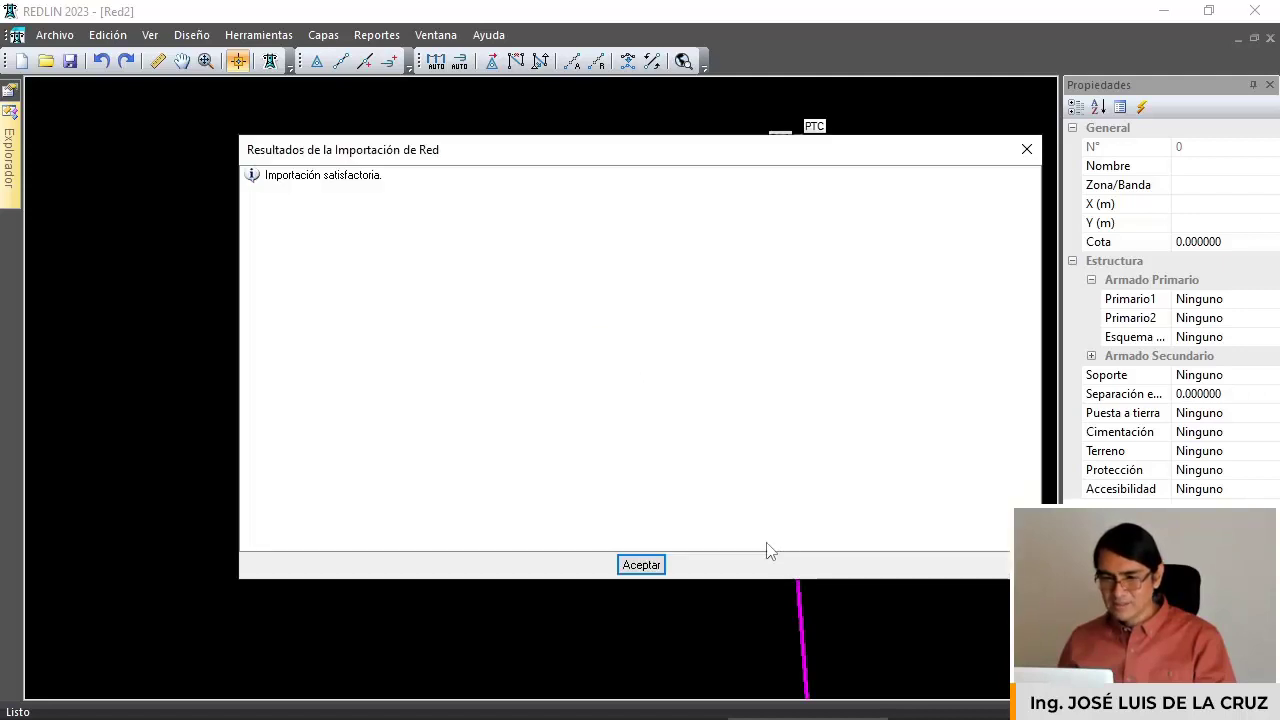
pyautogui.click(645, 567)
# Inspect the imported structures in plan between vertices PTC and EA3 and along the route towards EA1.
pyautogui.scroll(4, 806, 128)
pyautogui.scroll(1, 805, 127)
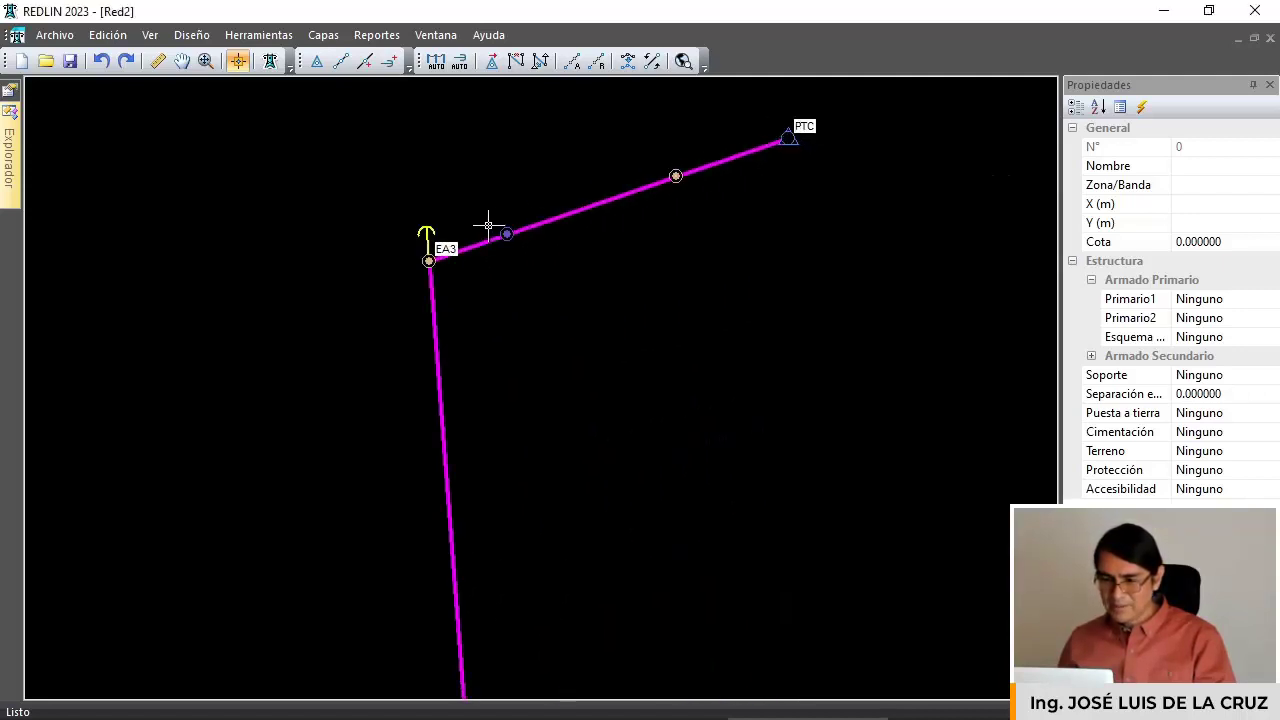
pyautogui.scroll(3, 486, 223)
pyautogui.scroll(-8, 391, 346)
pyautogui.moveTo(432, 620); pyautogui.dragTo(480, 380, button='middle')
pyautogui.scroll(-4, 481, 357)
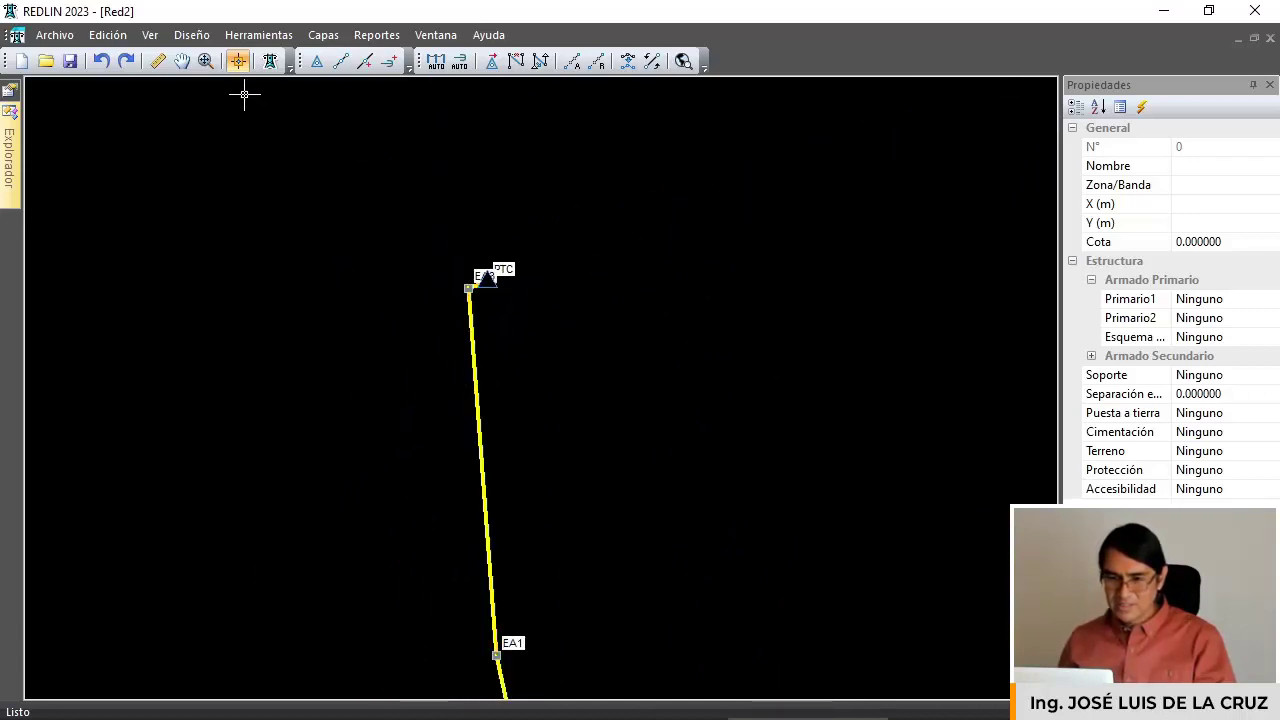
# Show the line's profile view and check the properties of the second structure before vertex EA1.
pyautogui.click(152, 36)
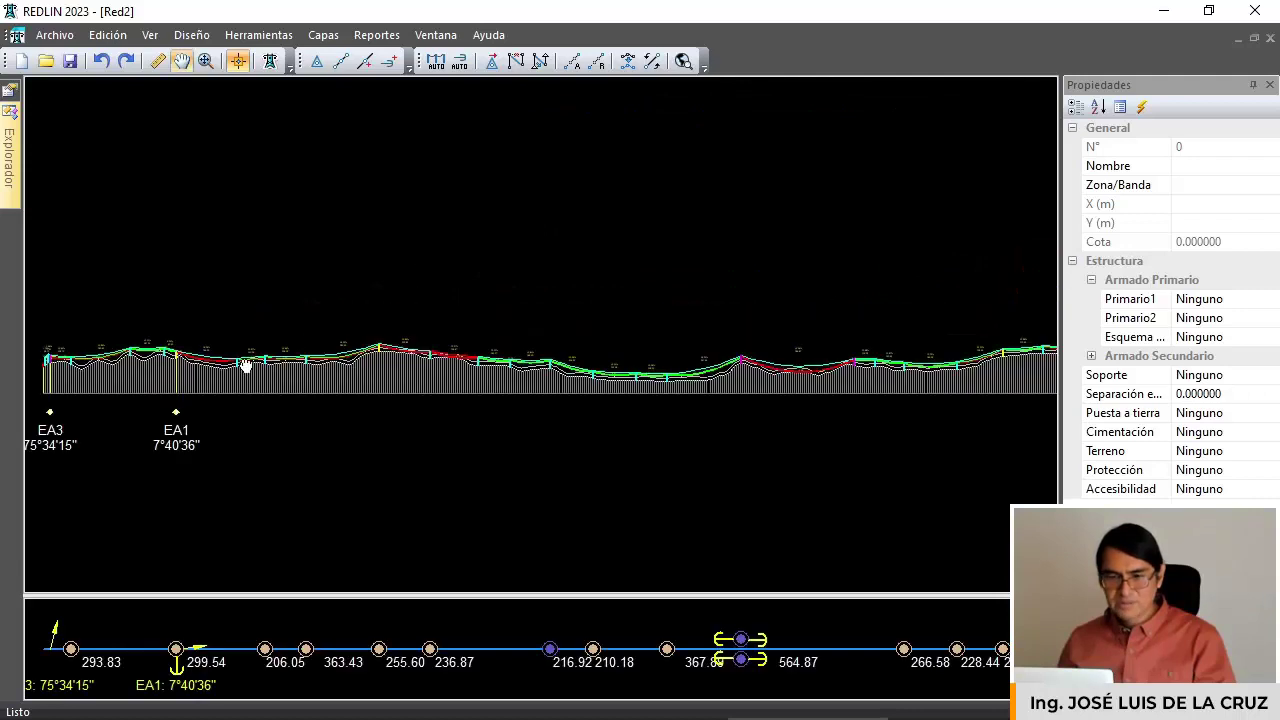
pyautogui.moveTo(244, 367); pyautogui.dragTo(407, 400, button='middle')
pyautogui.scroll(5, 345, 412)
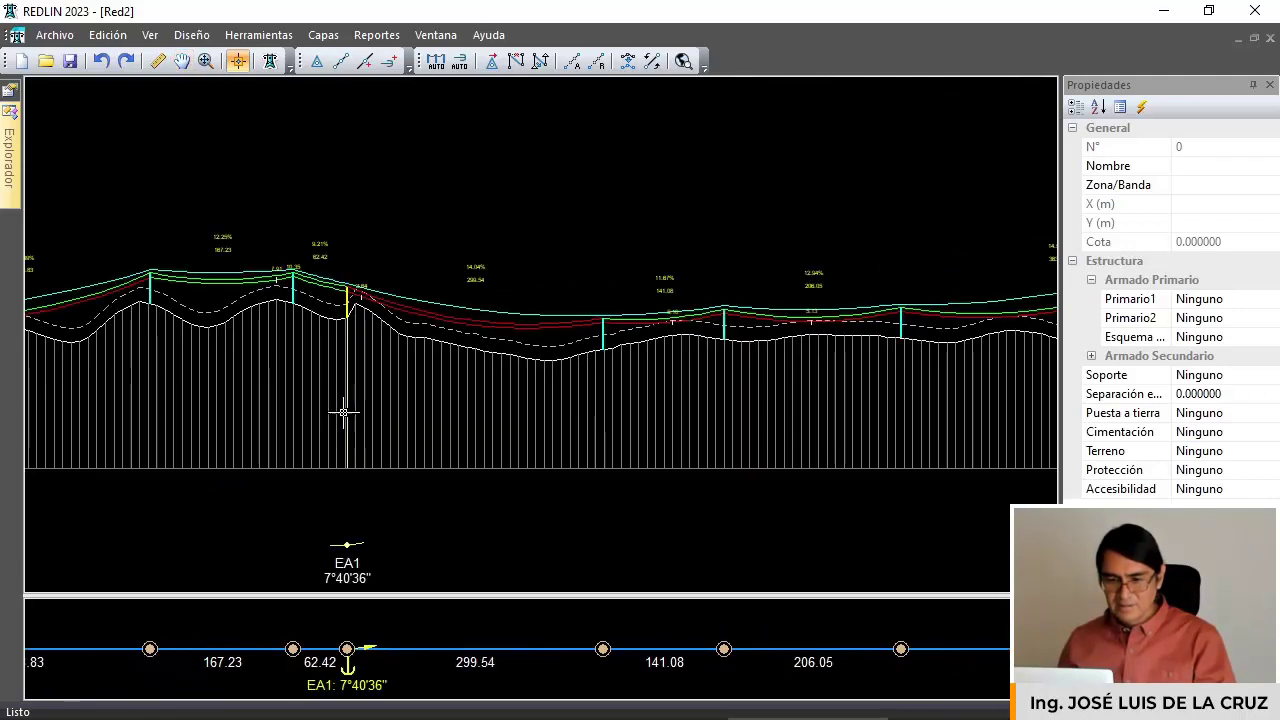
pyautogui.scroll(-2, 302, 357)
pyautogui.scroll(-2, 224, 342)
pyautogui.click(216, 326)
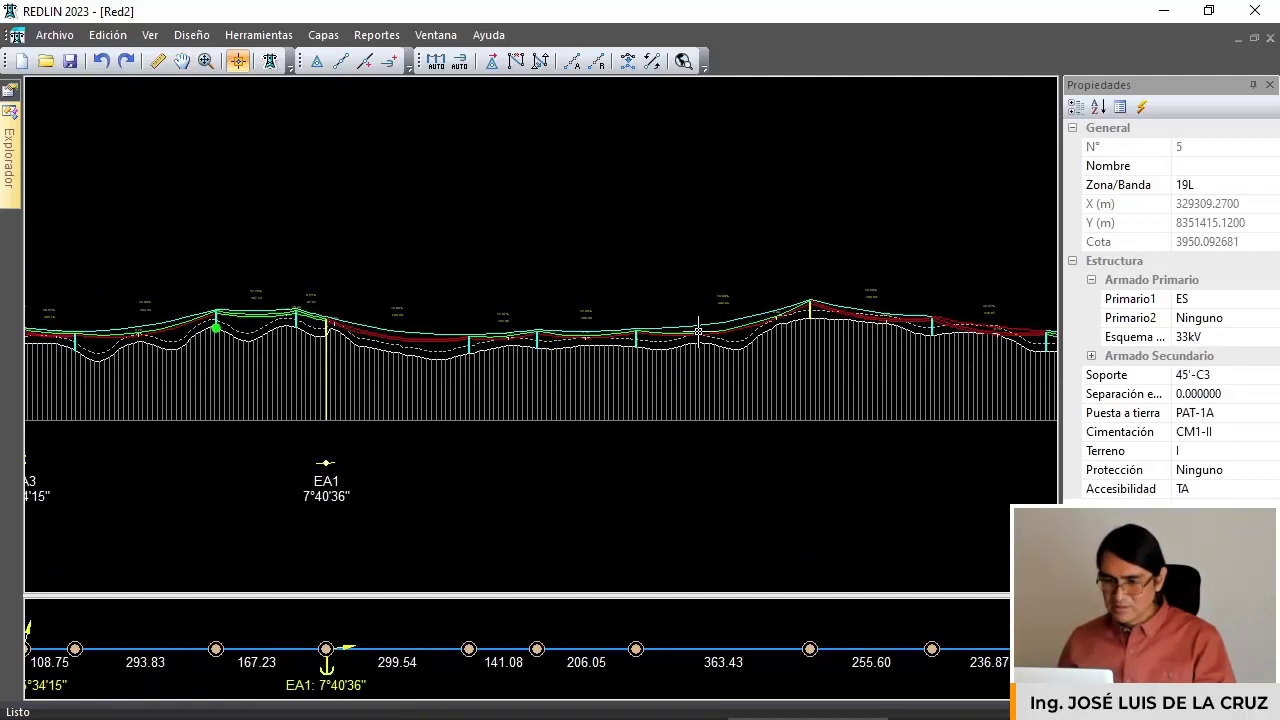
# Examine the conductor curves and ground clearance along the profile beyond EA1, up to the 564.87 m span.
pyautogui.scroll(2, 699, 332)
pyautogui.moveTo(704, 328); pyautogui.dragTo(382, 343, button='middle')
pyautogui.moveTo(783, 317); pyautogui.dragTo(501, 299, button='middle')
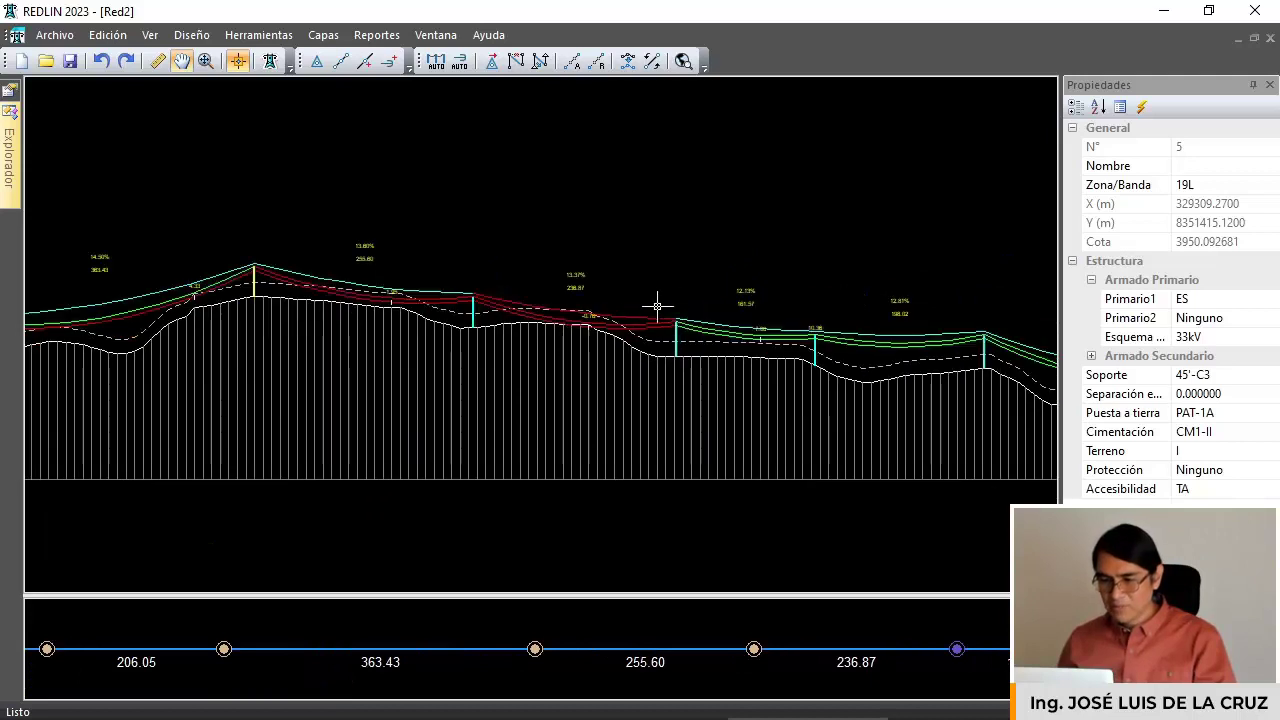
pyautogui.scroll(-2, 637, 333)
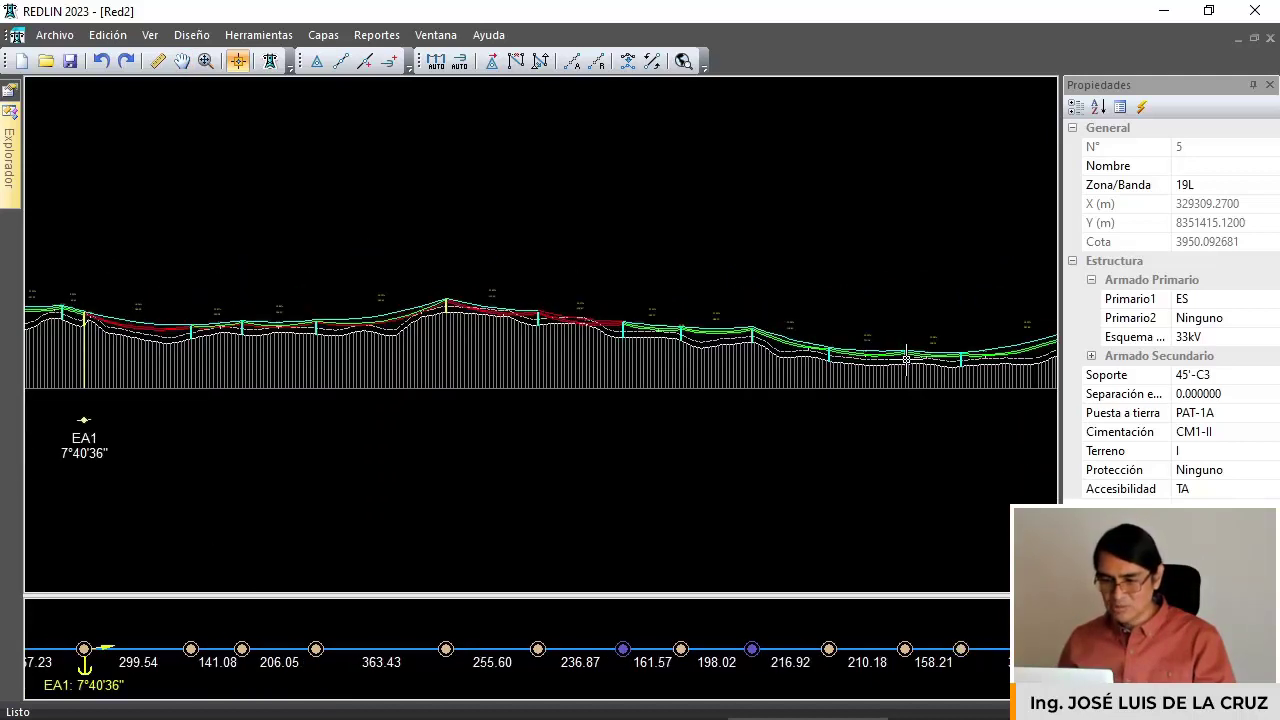
pyautogui.moveTo(774, 343); pyautogui.dragTo(425, 336, button='middle')
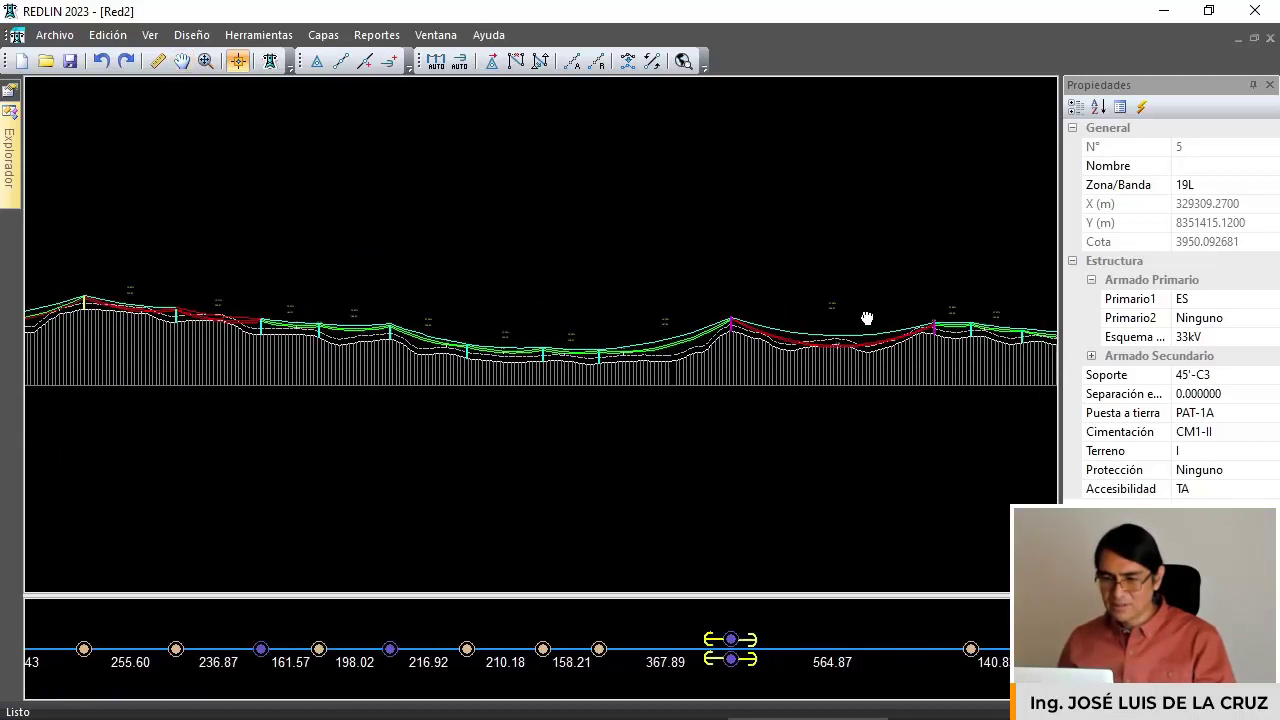
pyautogui.moveTo(868, 317); pyautogui.dragTo(764, 335, button='middle')
pyautogui.scroll(4, 808, 337)
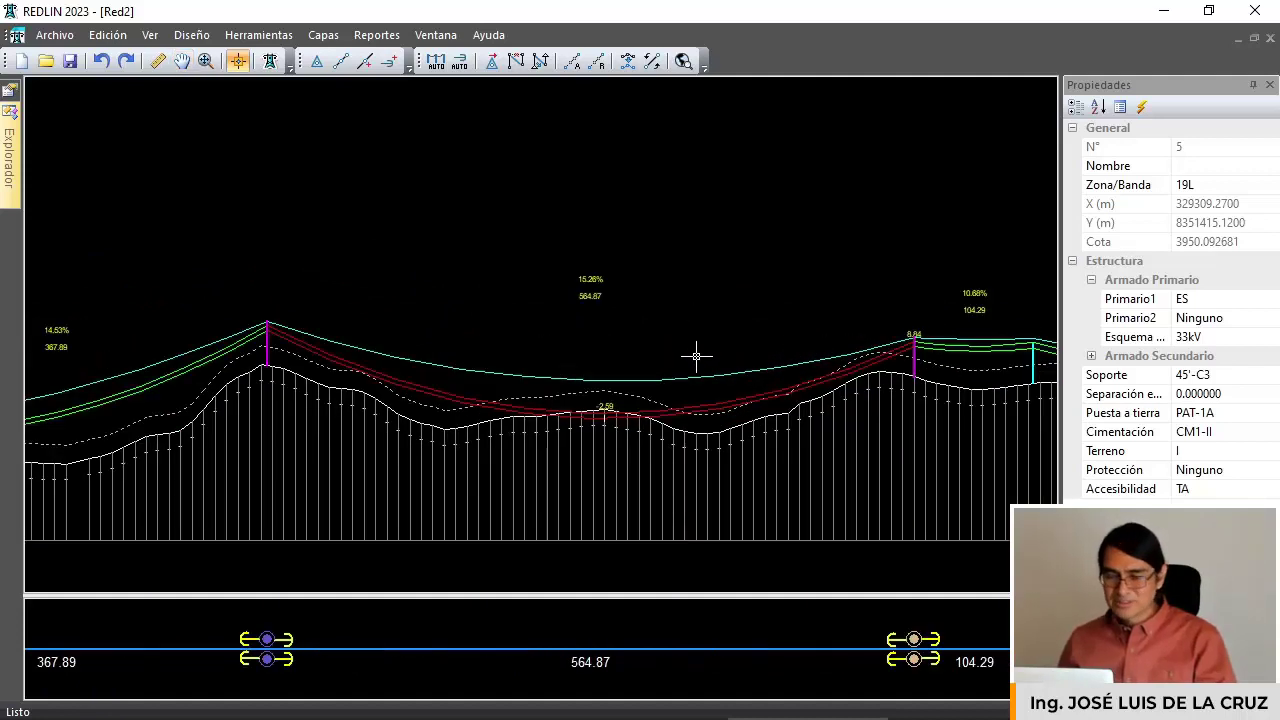
pyautogui.scroll(-1, 694, 354)
pyautogui.scroll(-2, 697, 356)
pyautogui.scroll(-1, 777, 354)
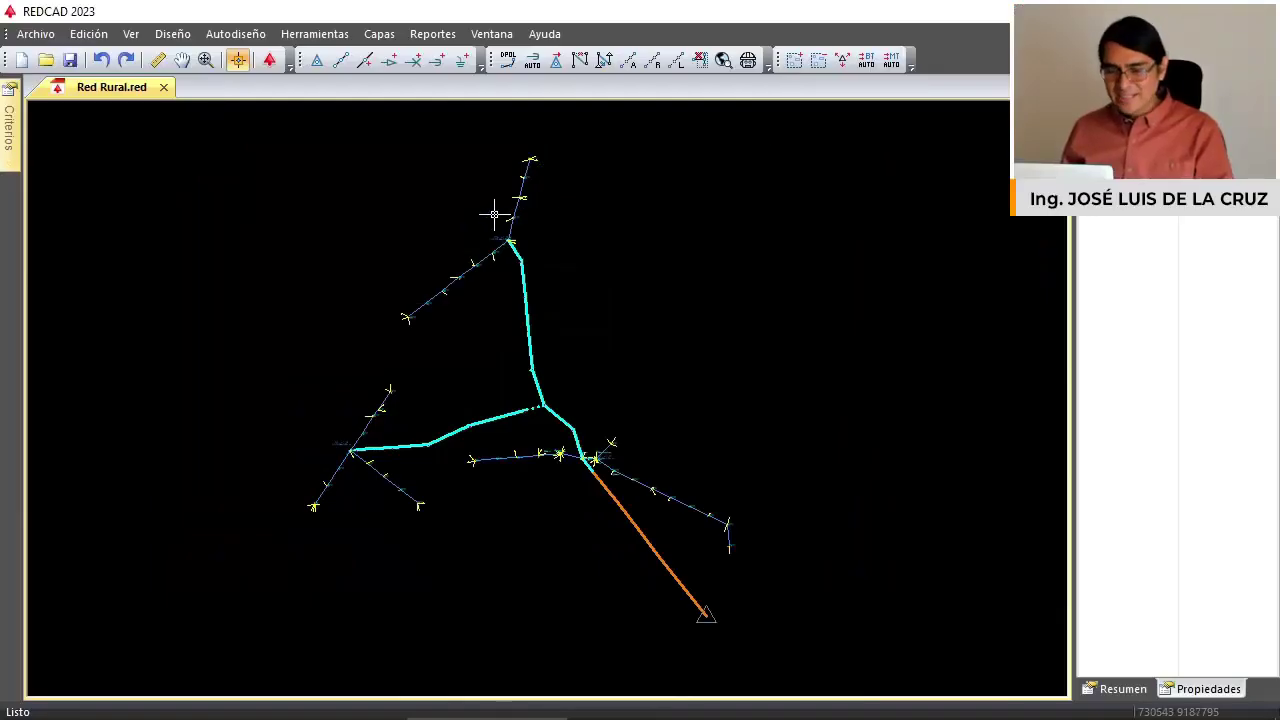
pyautogui.moveTo(521, 230); pyautogui.dragTo(545, 236, button='middle')
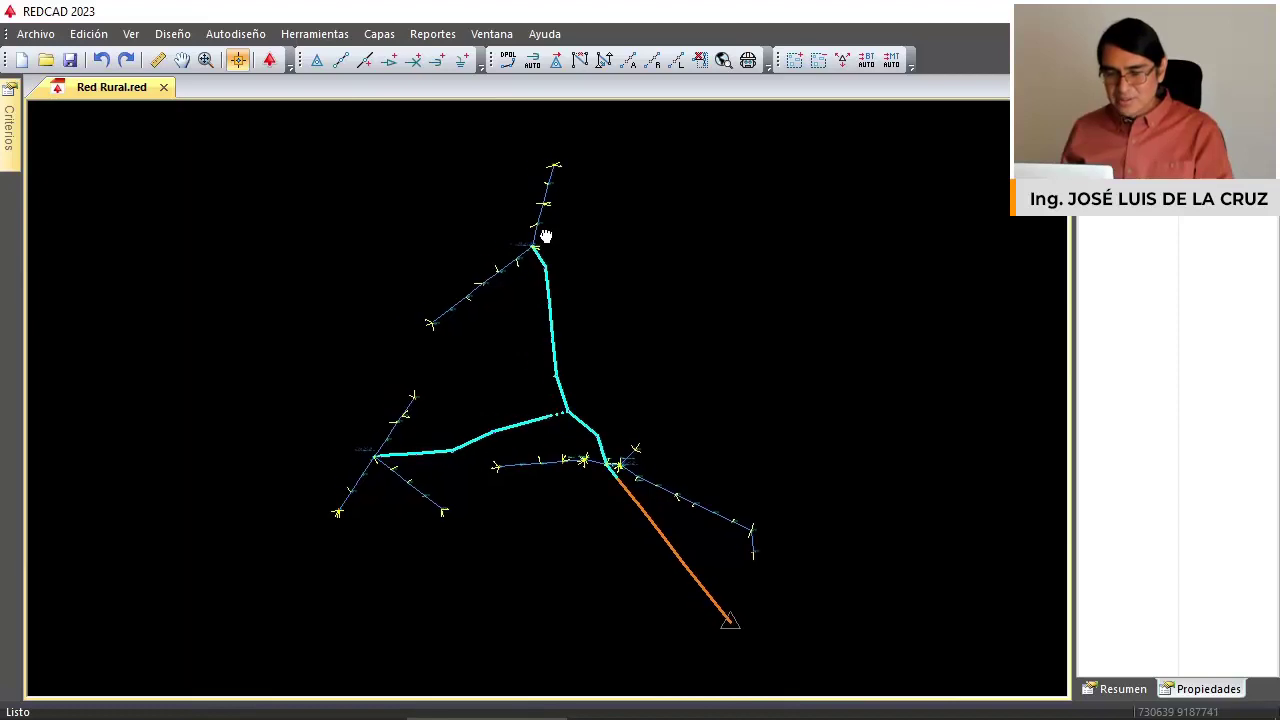
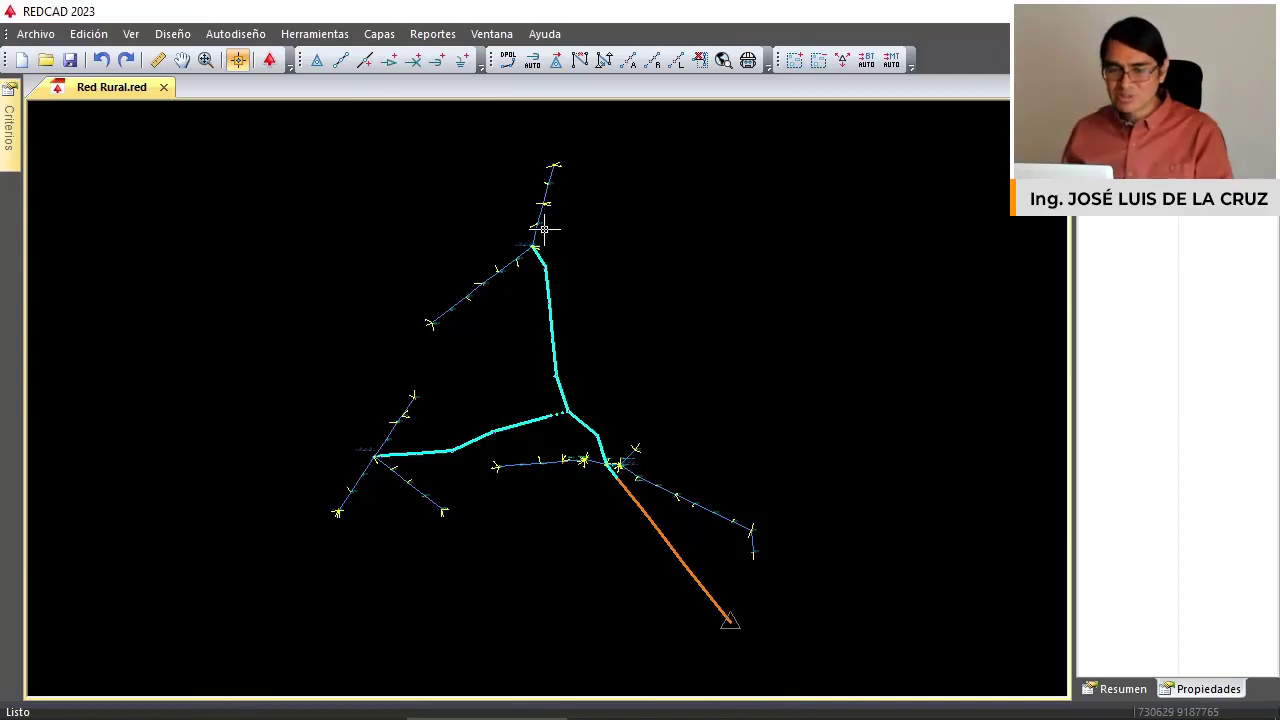
pyautogui.scroll(3, 533, 244)
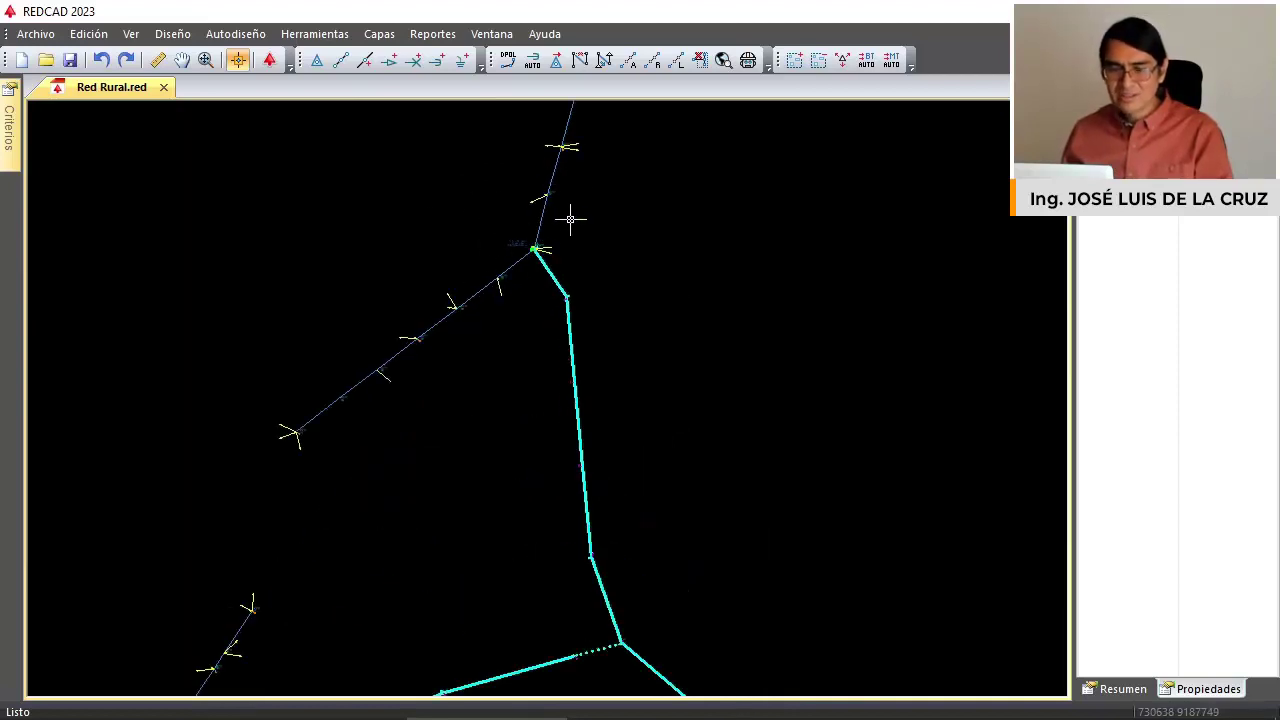
pyautogui.scroll(-2, 555, 221)
pyautogui.scroll(-2, 555, 221)
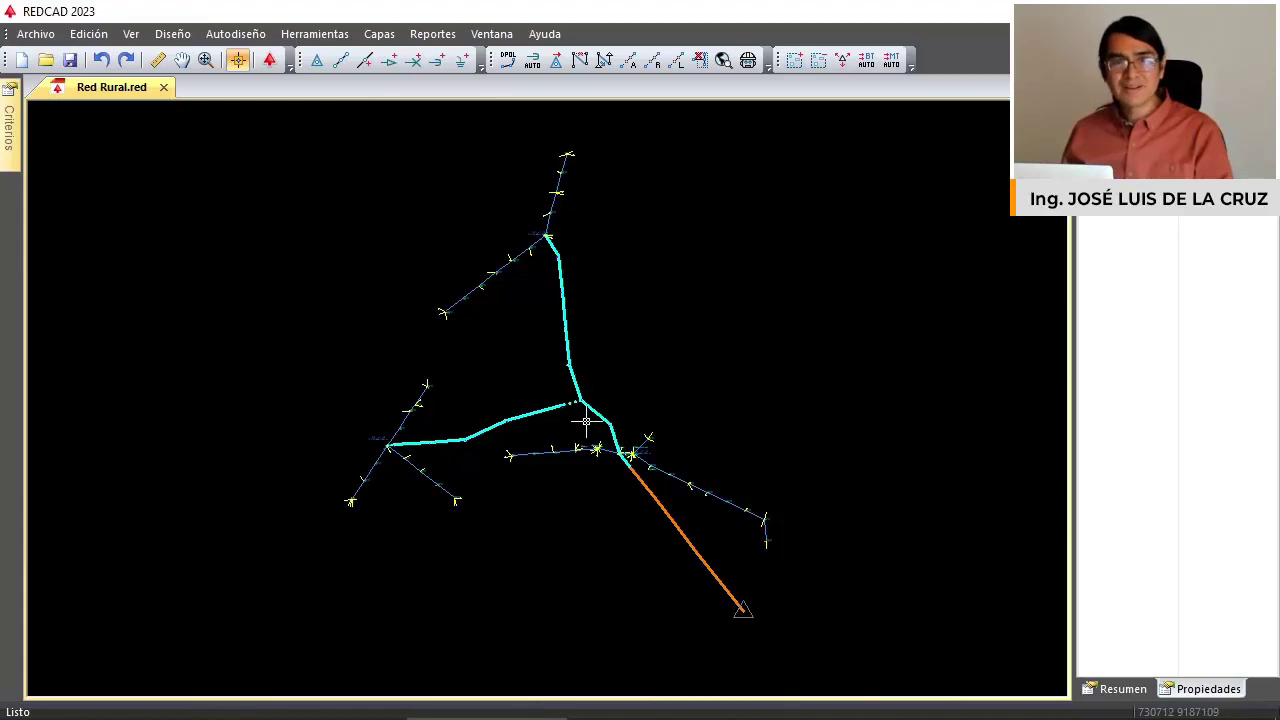
pyautogui.moveTo(617, 410); pyautogui.dragTo(623, 434, button='middle')
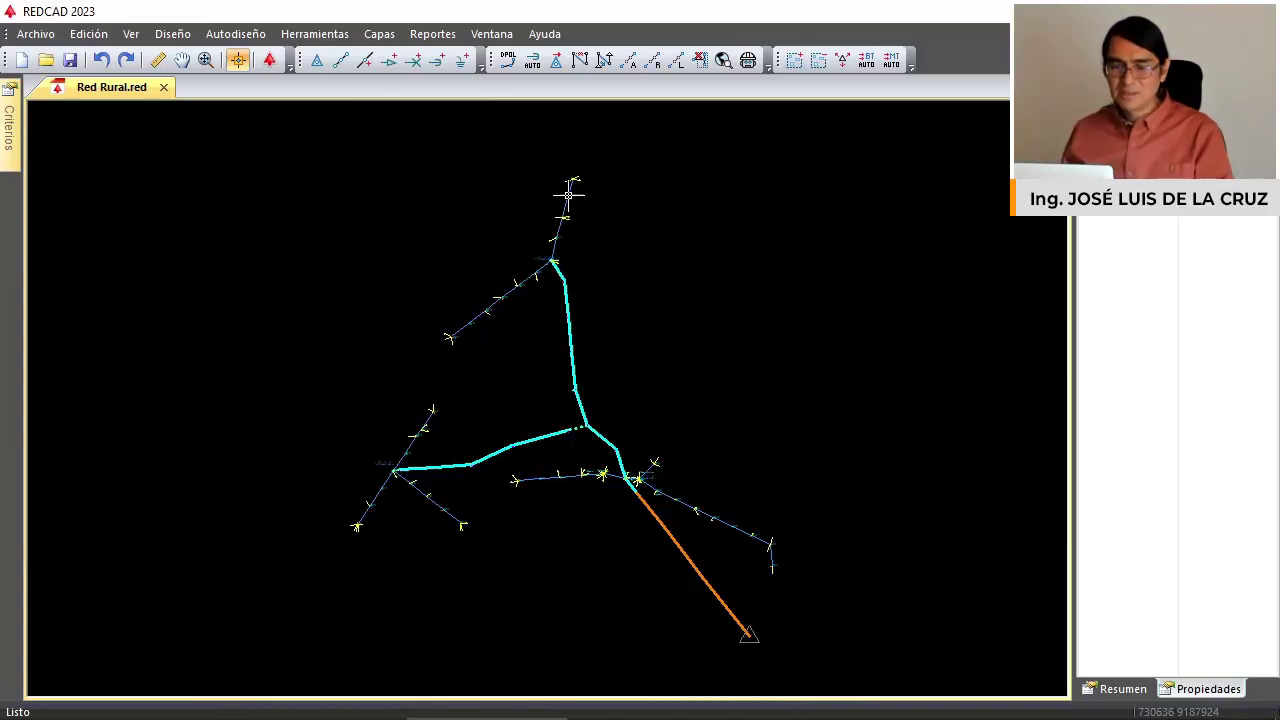
pyautogui.scroll(1, 564, 234)
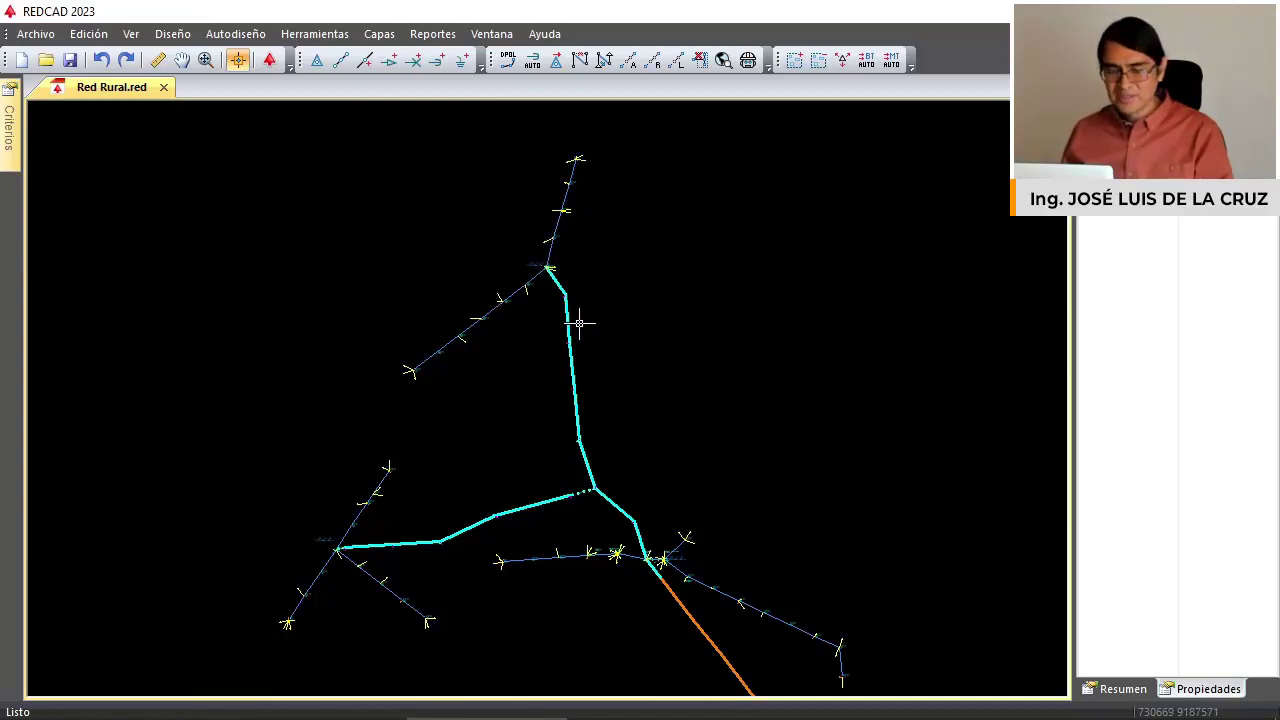
pyautogui.scroll(-1, 580, 323)
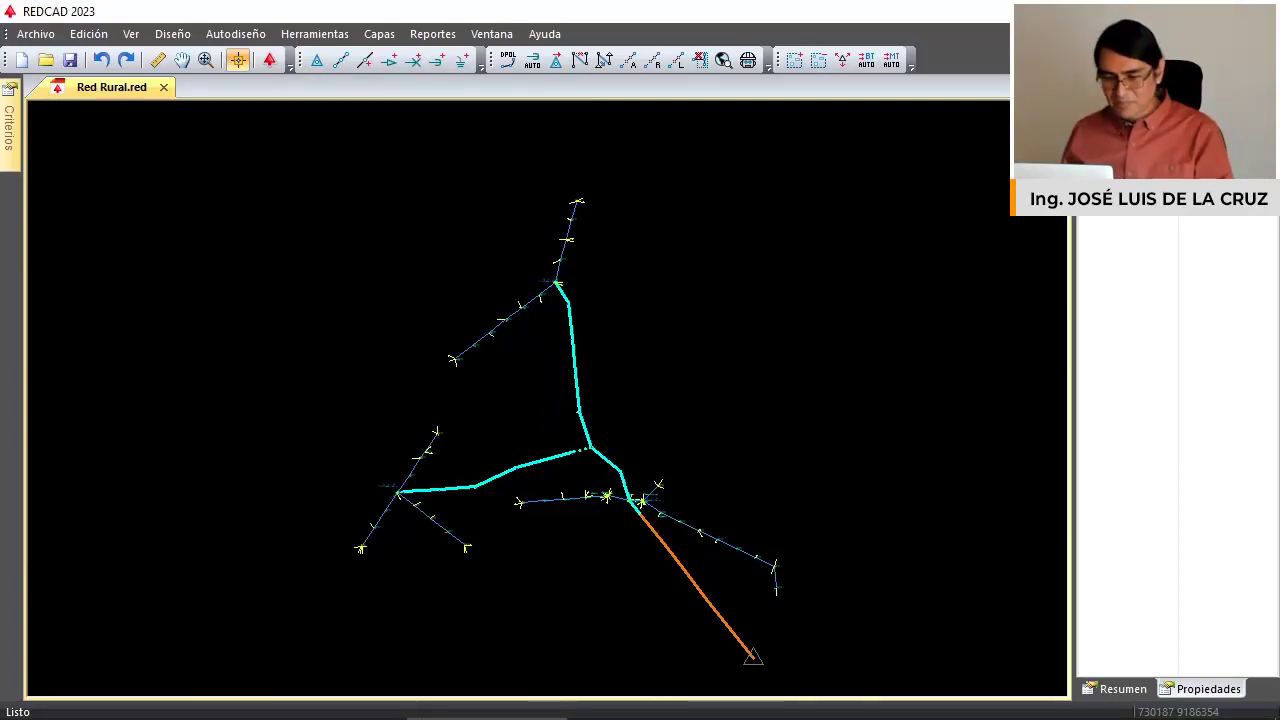
# Locate REDCAD-Suministros-Peru-DGE.XLS in the Nuevas opciones folder and return to the Red Rural.red network in REDCAD.
pyautogui.click(327, 718)
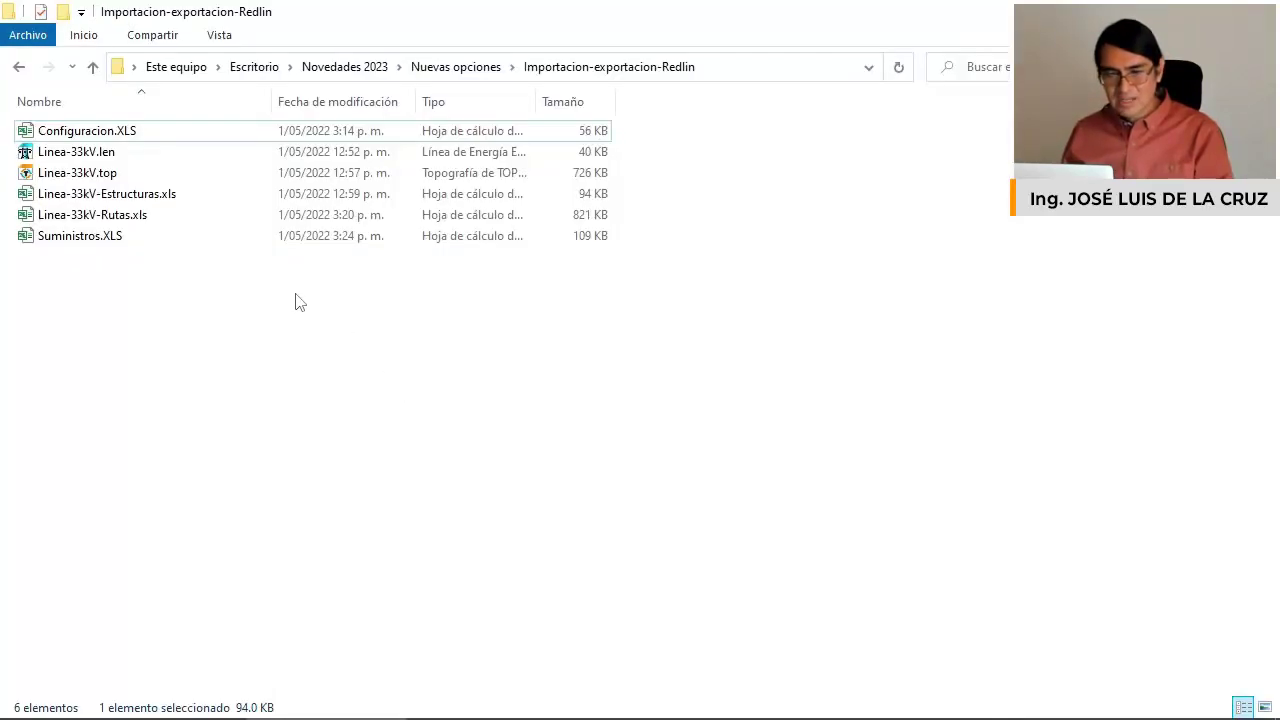
pyautogui.click(455, 74)
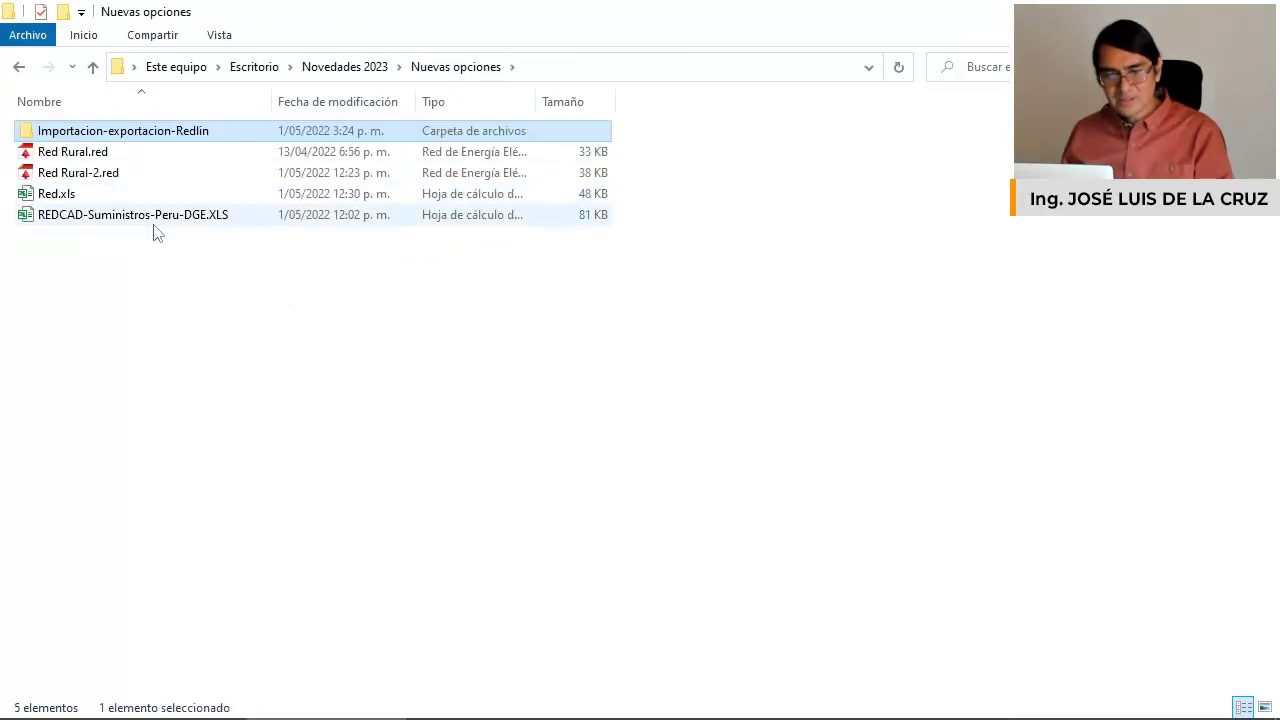
pyautogui.click(126, 219)
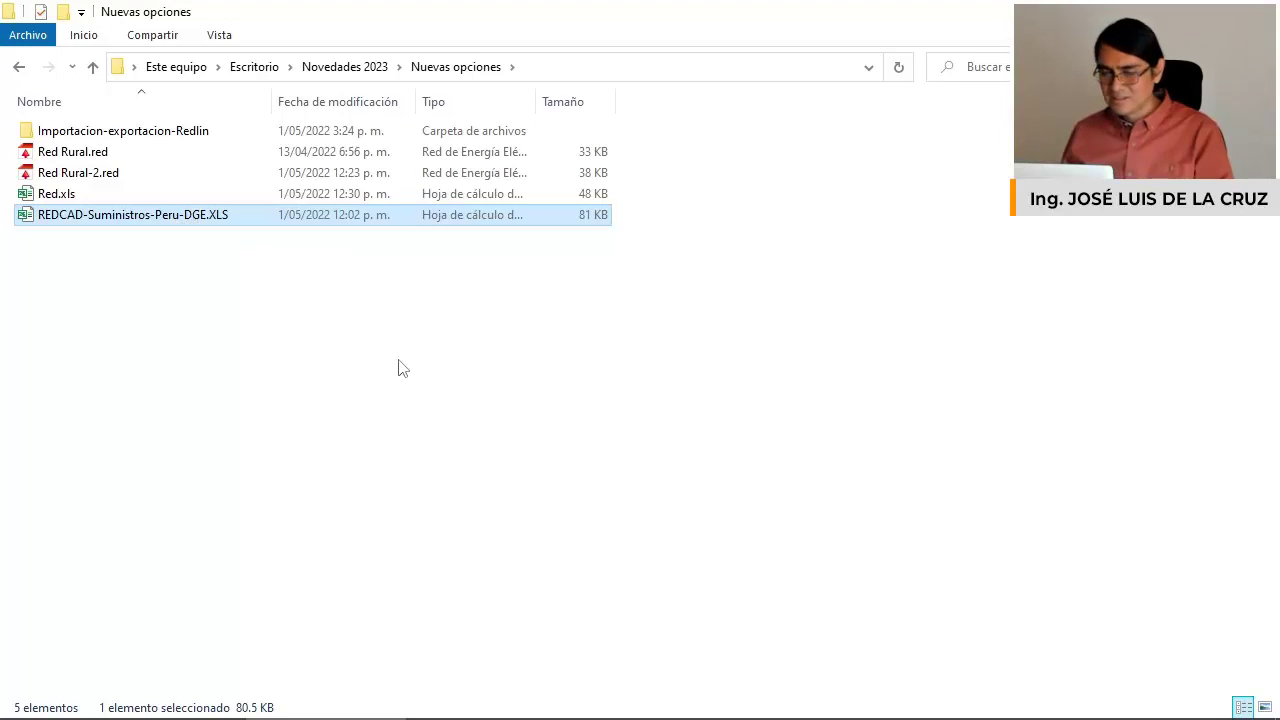
pyautogui.hotkey('alt', 'Tab')
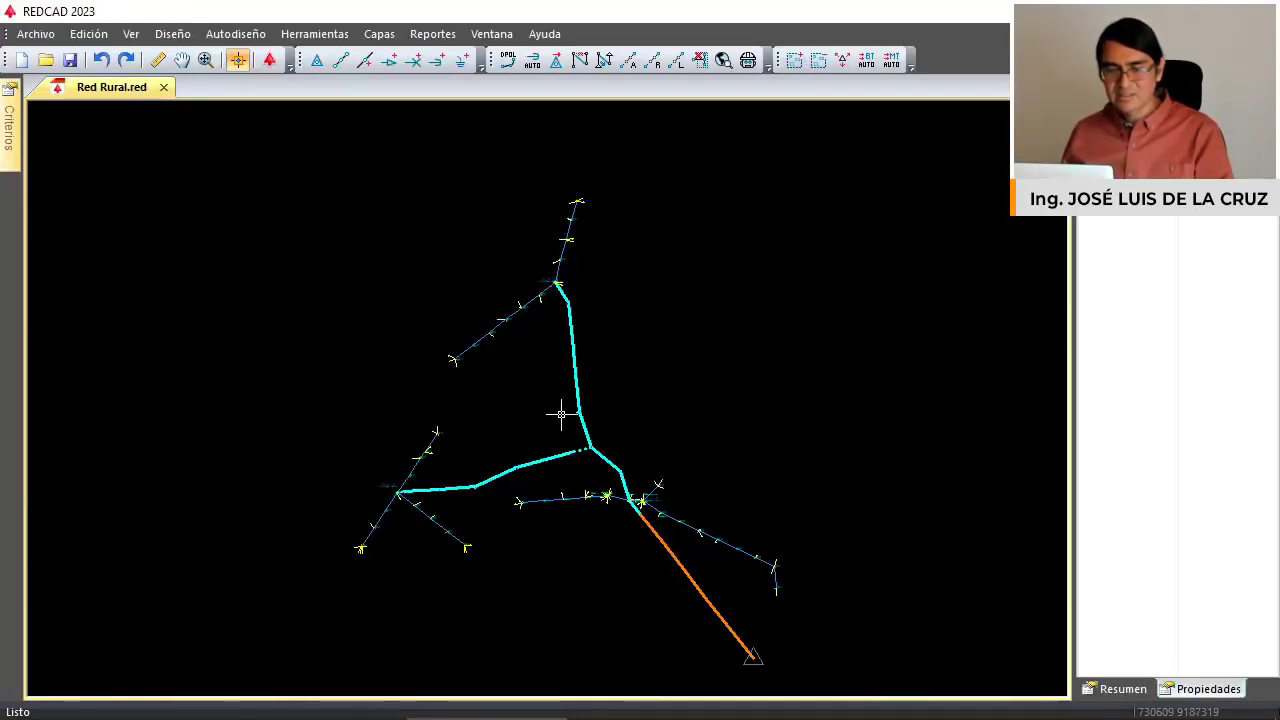
# Import the supplies database from REDCAD-Suministros-Peru-DGE.XLS in the Nuevas opciones folder into the Red Rural.red network.
pyautogui.click(44, 38)
pyautogui.moveTo(143, 203)
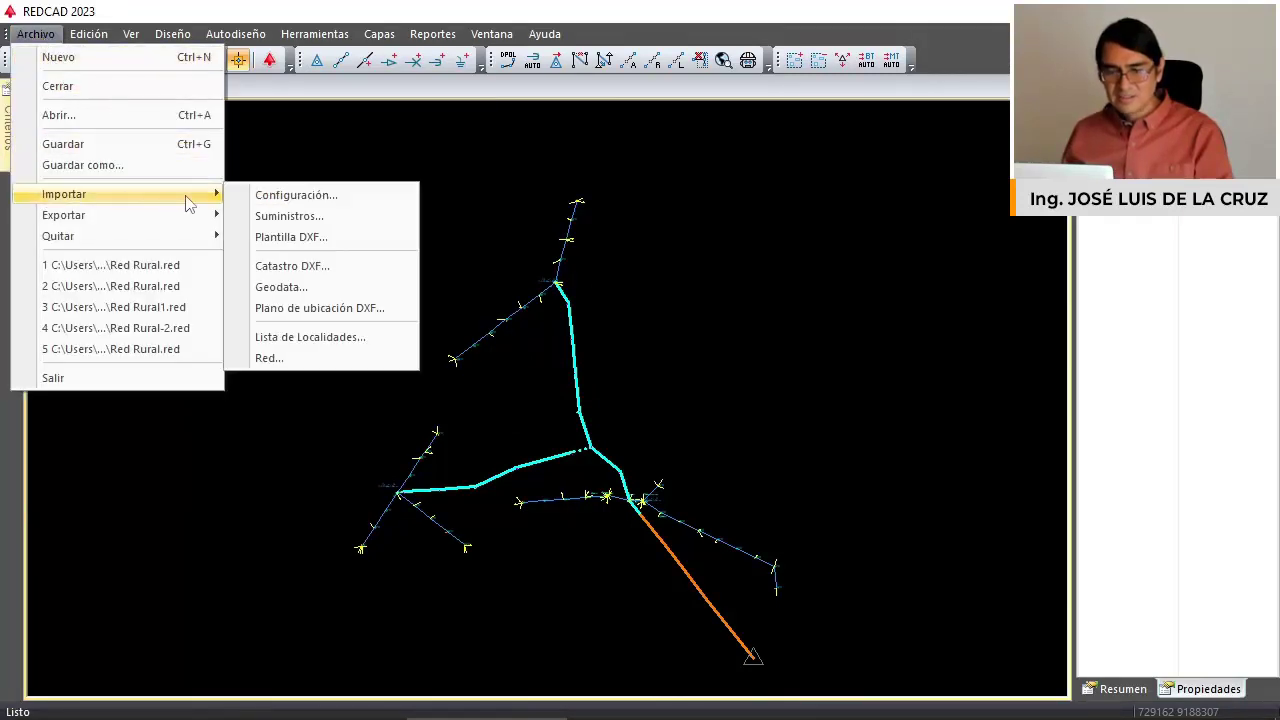
pyautogui.click(289, 216)
pyautogui.click(650, 318)
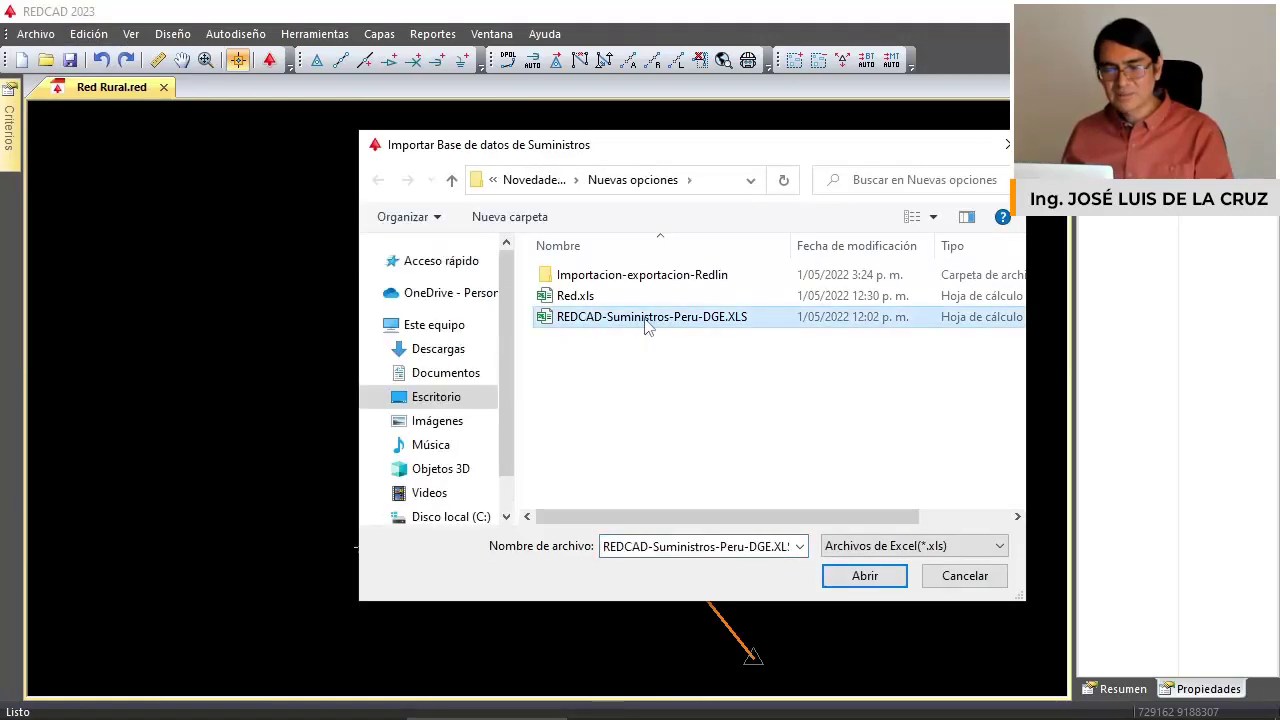
pyautogui.click(866, 577)
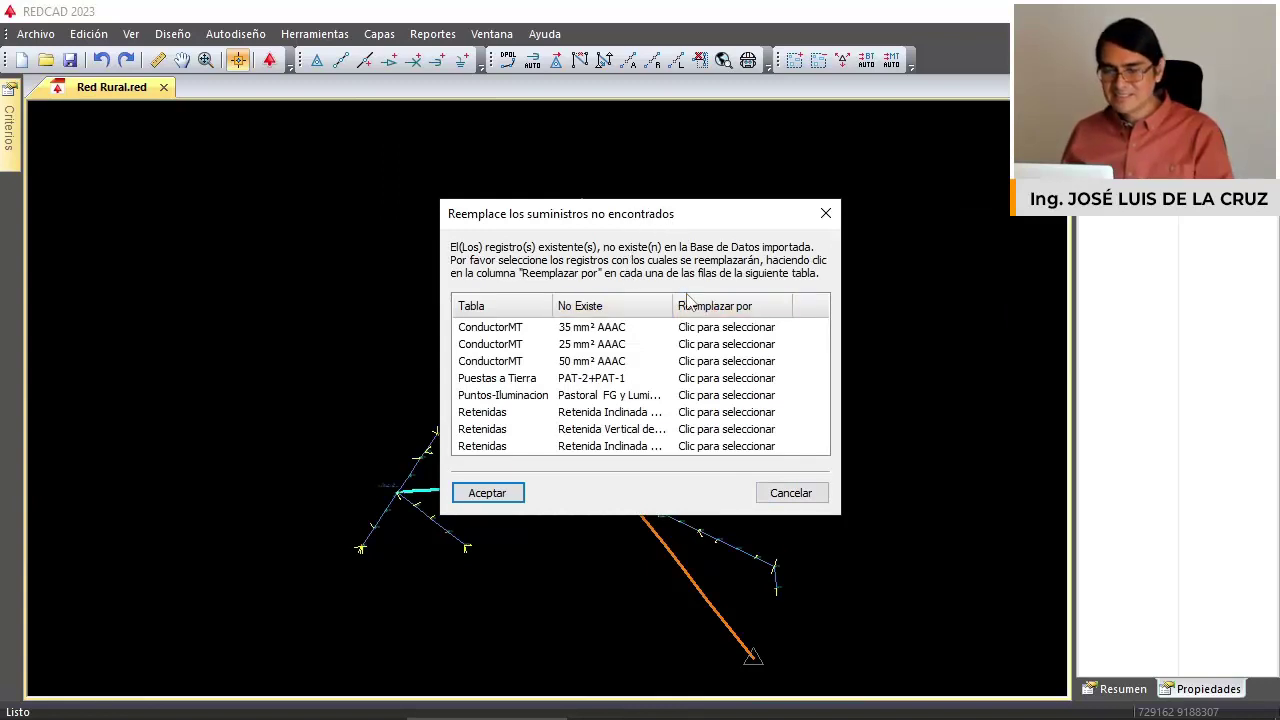
# Widen the No Existe column to read the full names of the supplies missing from the imported database.
pyautogui.moveTo(673, 305); pyautogui.dragTo(725, 313)
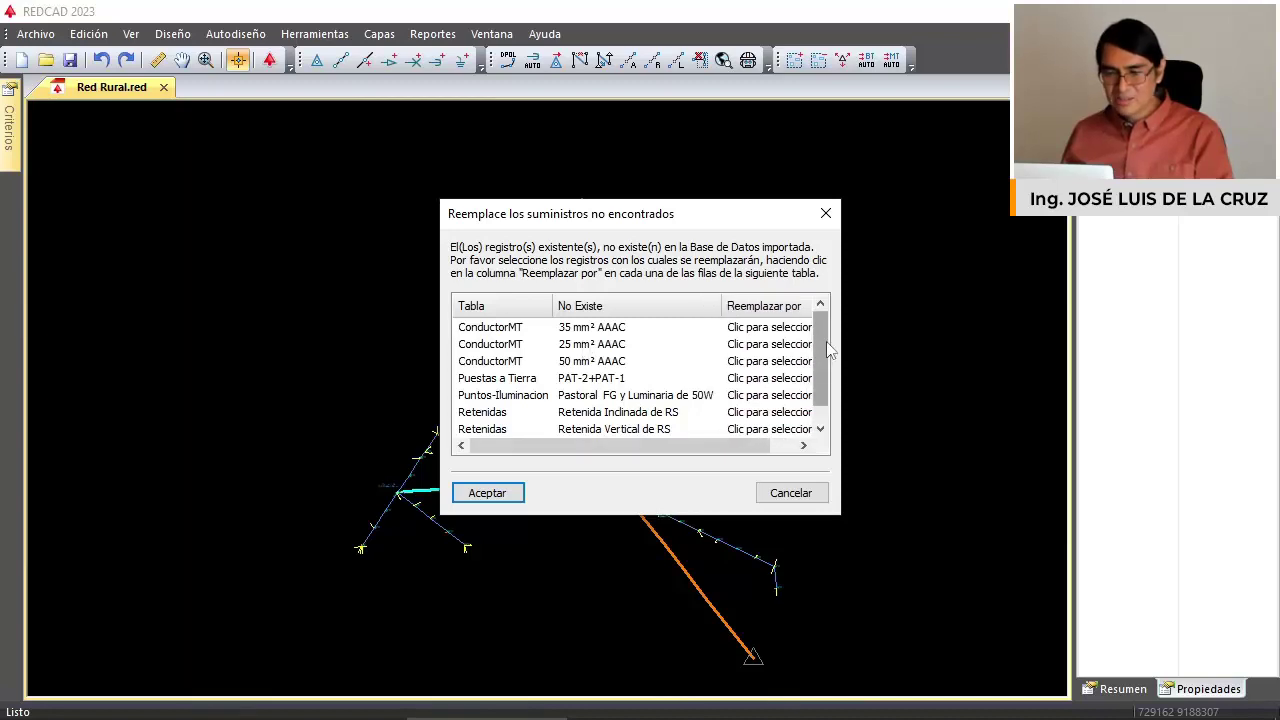
pyautogui.moveTo(828, 350)
pyautogui.mouseDown()
pyautogui.moveTo(828, 362)
pyautogui.moveTo(828, 350)
pyautogui.mouseUp()
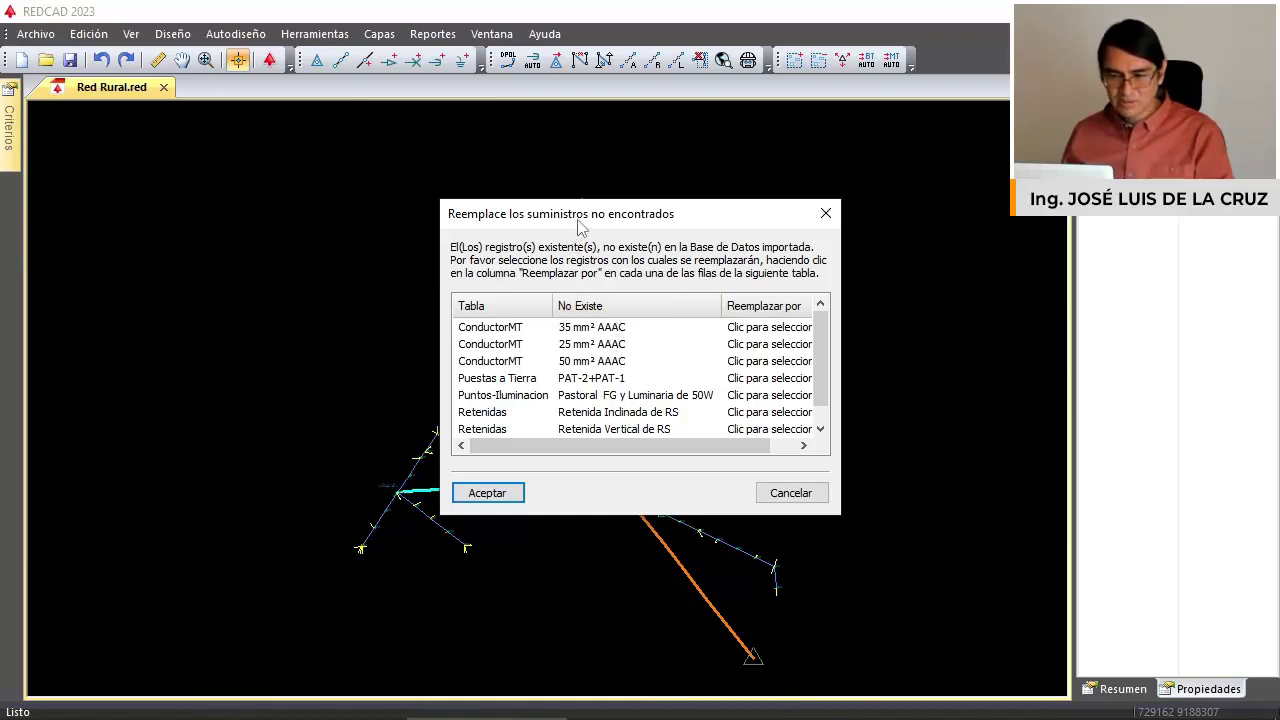
pyautogui.moveTo(580, 226); pyautogui.dragTo(784, 243)
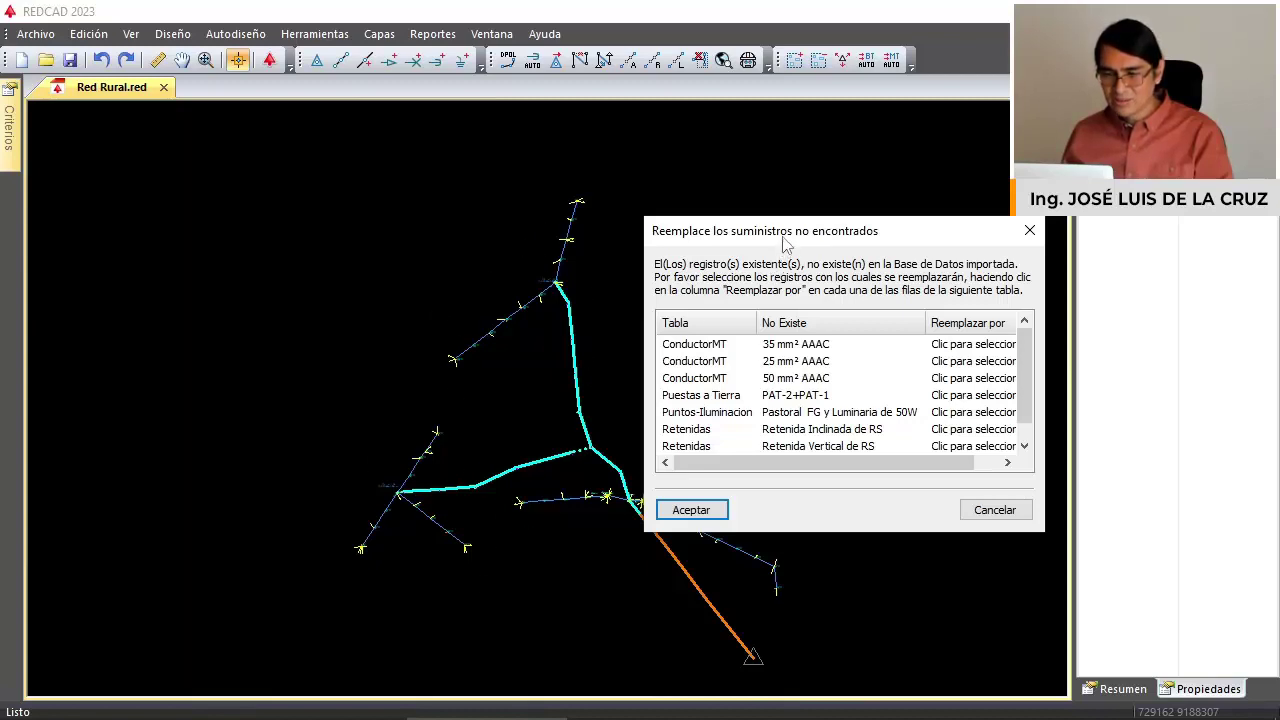
pyautogui.moveTo(778, 245); pyautogui.dragTo(625, 249)
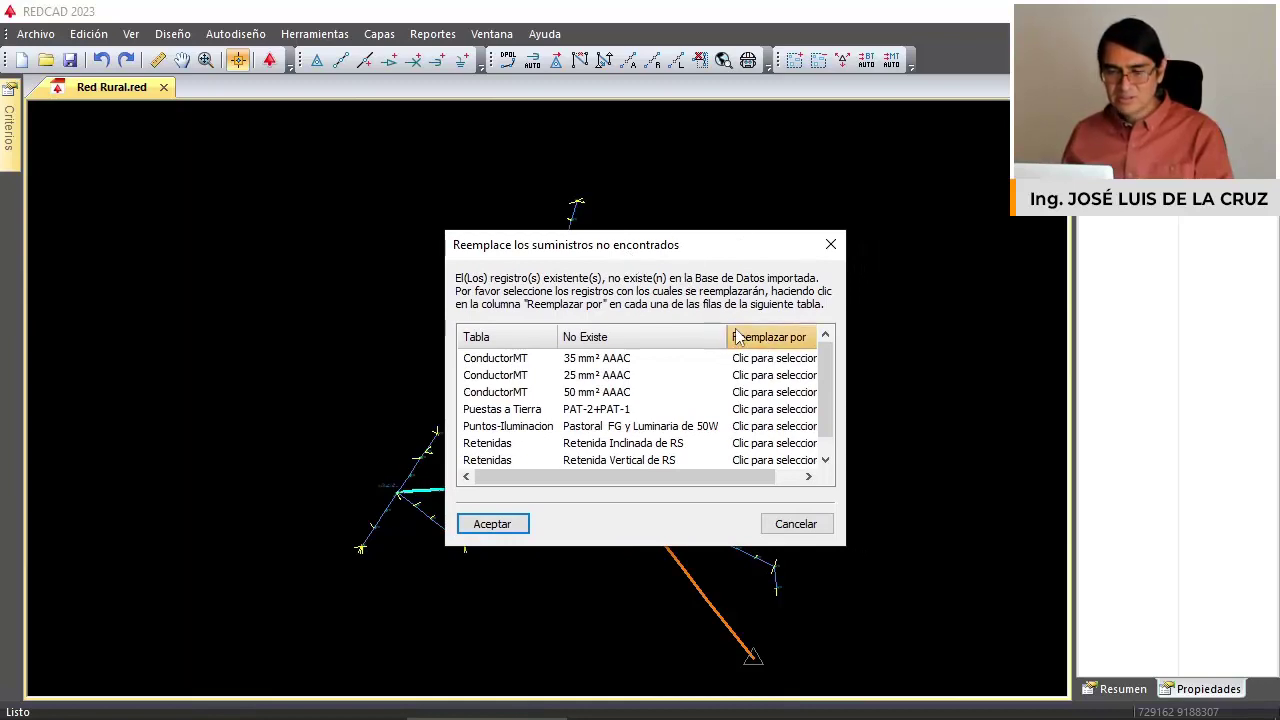
pyautogui.moveTo(645, 488)
pyautogui.mouseDown()
pyautogui.moveTo(672, 483)
pyautogui.moveTo(627, 485)
pyautogui.mouseUp()
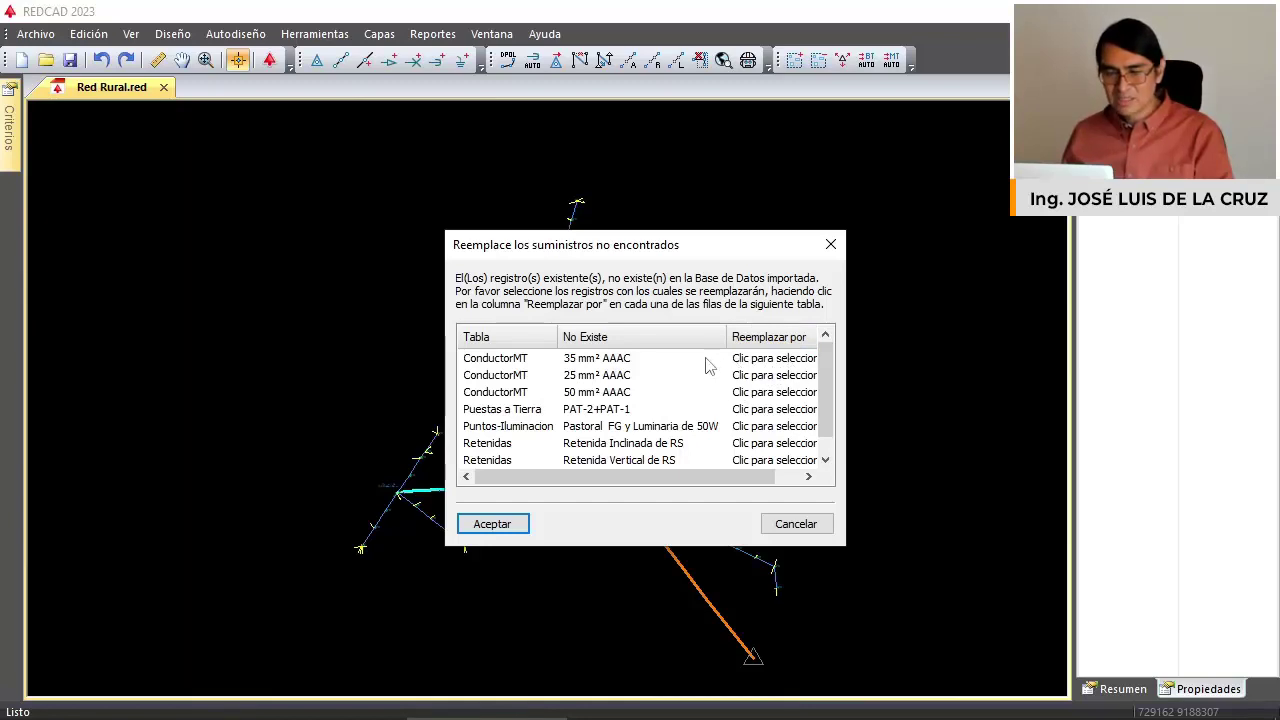
# Replace the missing ConductorMT records 35, 25 and 50 mm² AAAC with AAAC 35, AAAC 25 and AAAC 50 respectively.
pyautogui.click(578, 360)
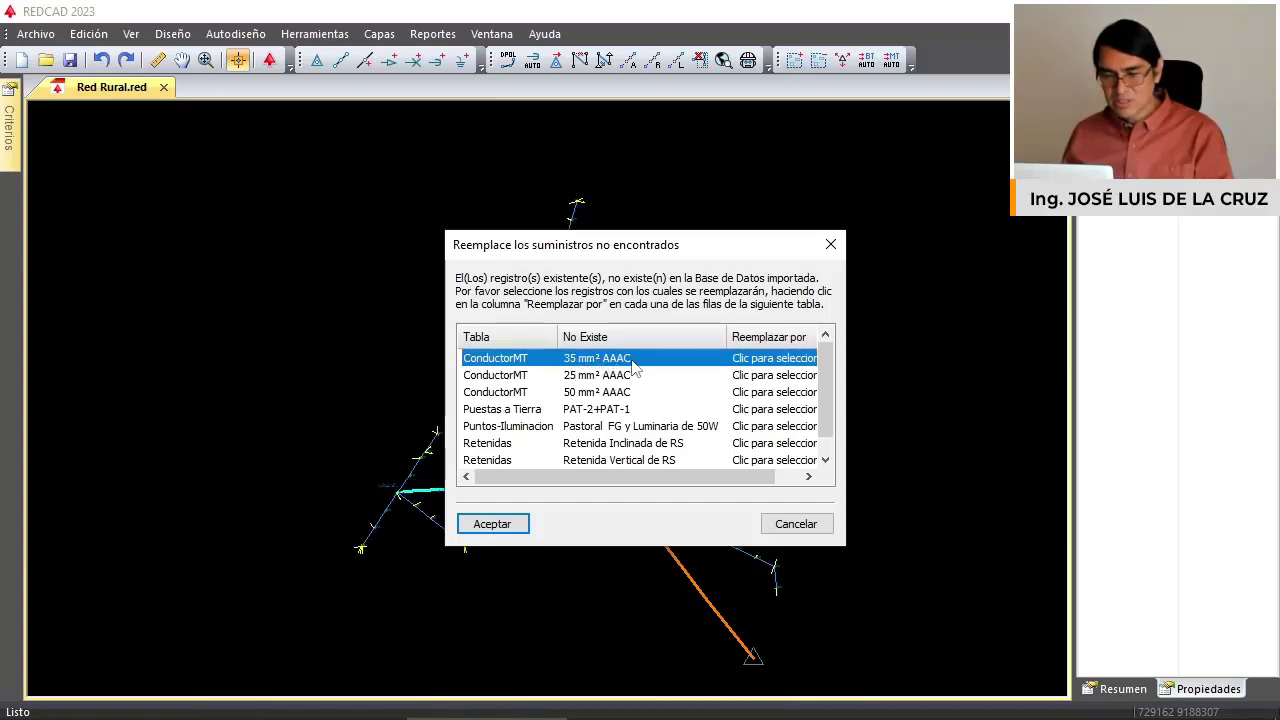
pyautogui.click(795, 364)
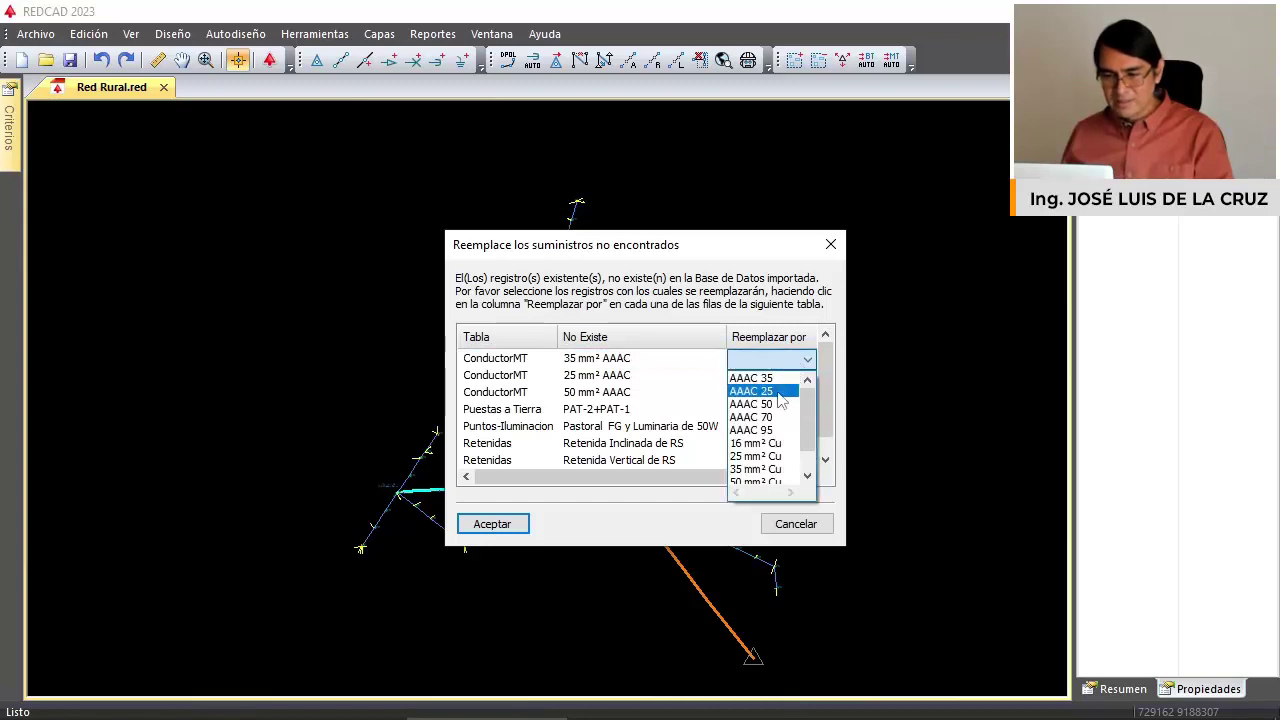
pyautogui.moveTo(804, 411)
pyautogui.mouseDown()
pyautogui.moveTo(801, 456)
pyautogui.moveTo(807, 398)
pyautogui.mouseUp()
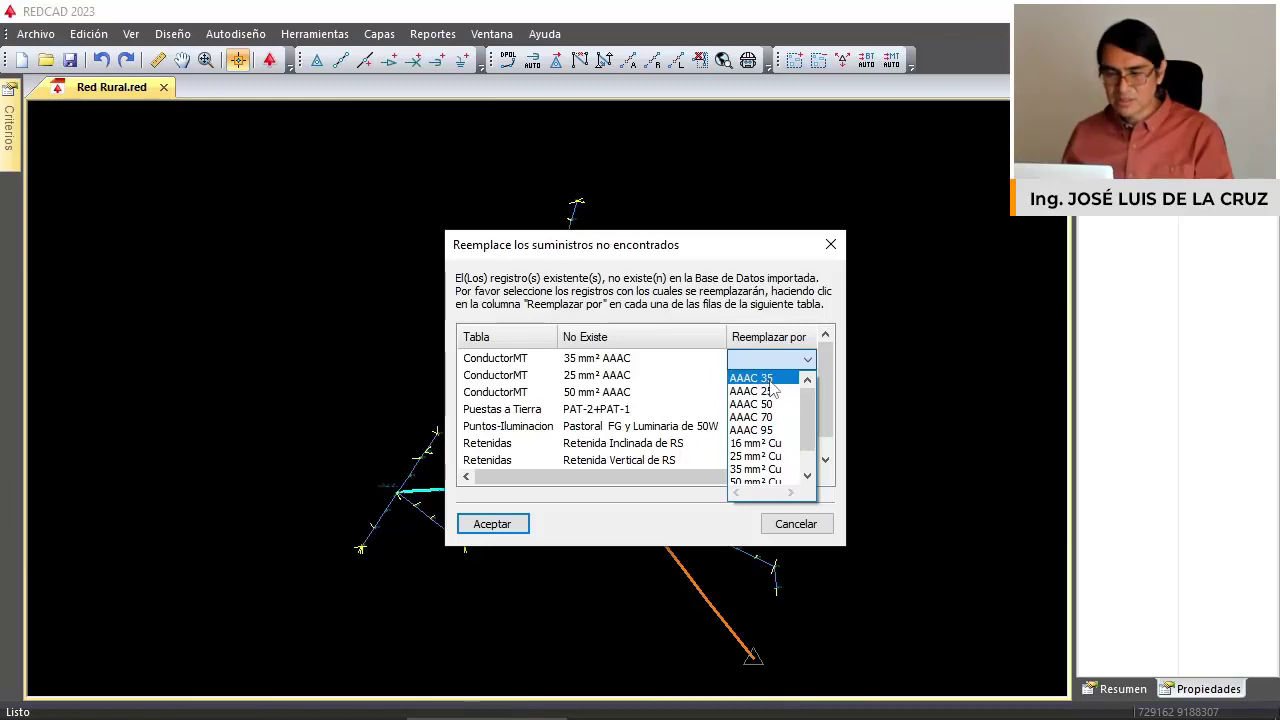
pyautogui.click(768, 378)
pyautogui.click(774, 379)
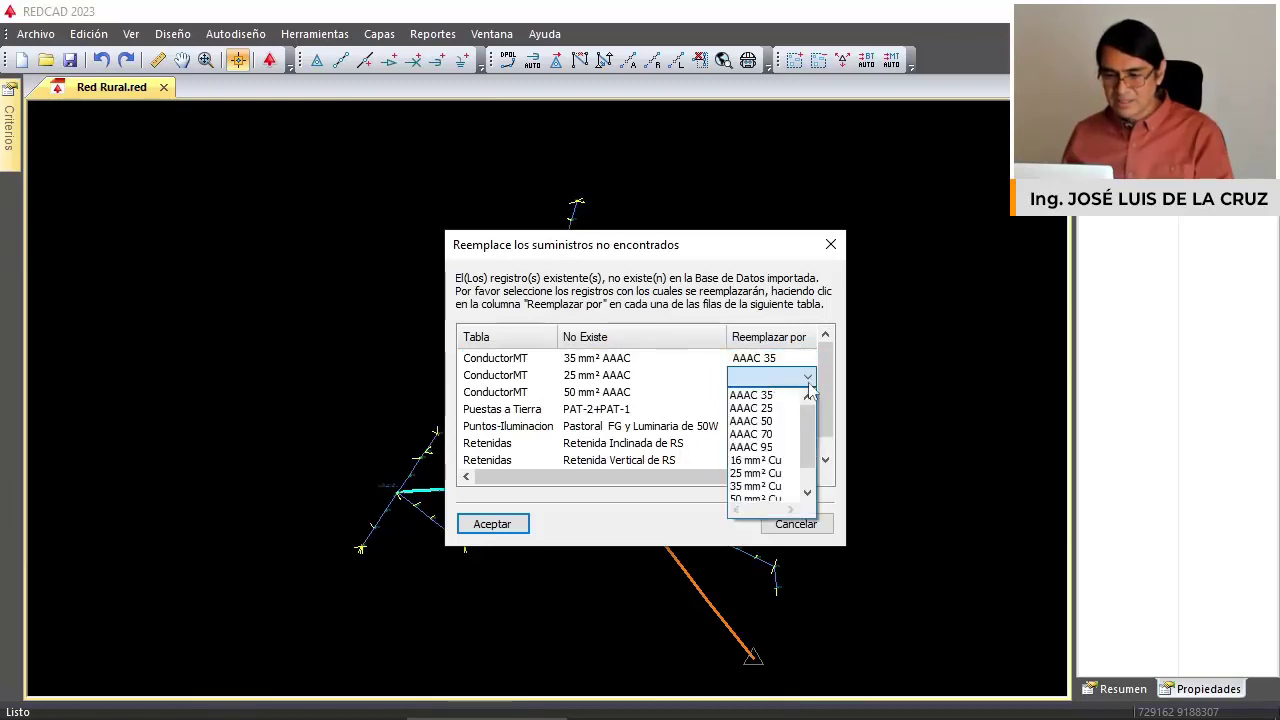
pyautogui.click(780, 410)
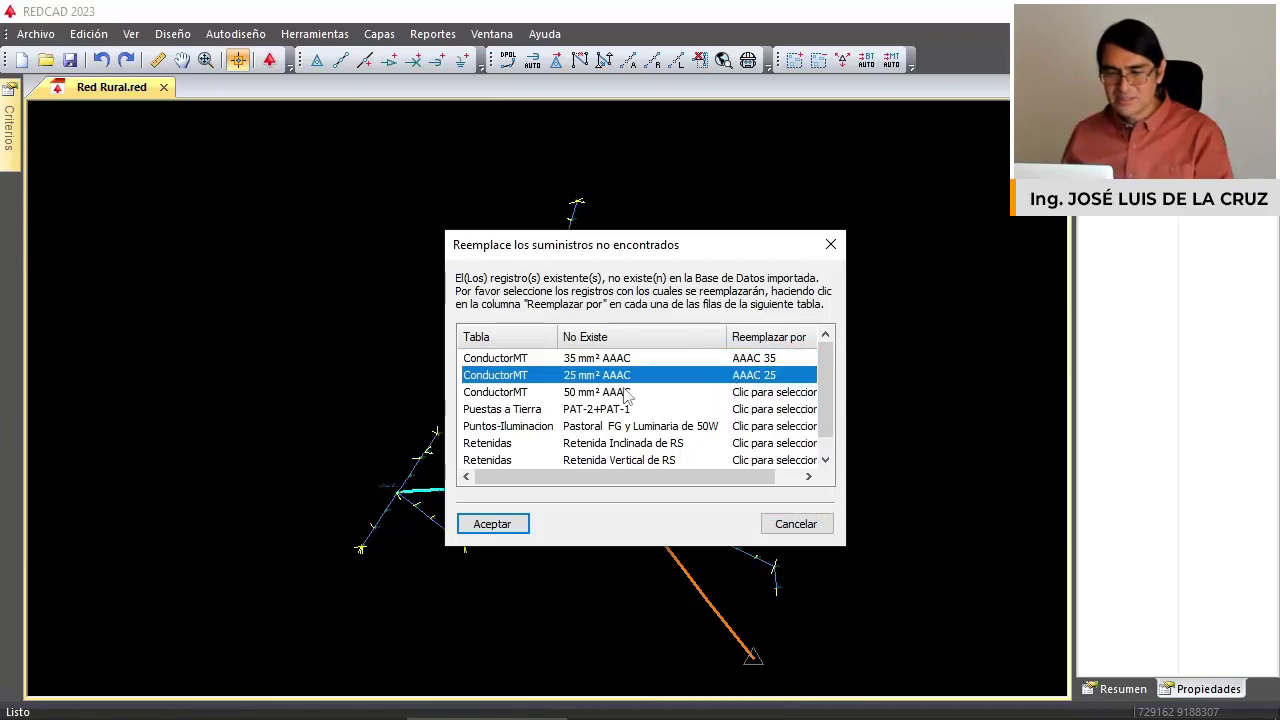
pyautogui.click(793, 391)
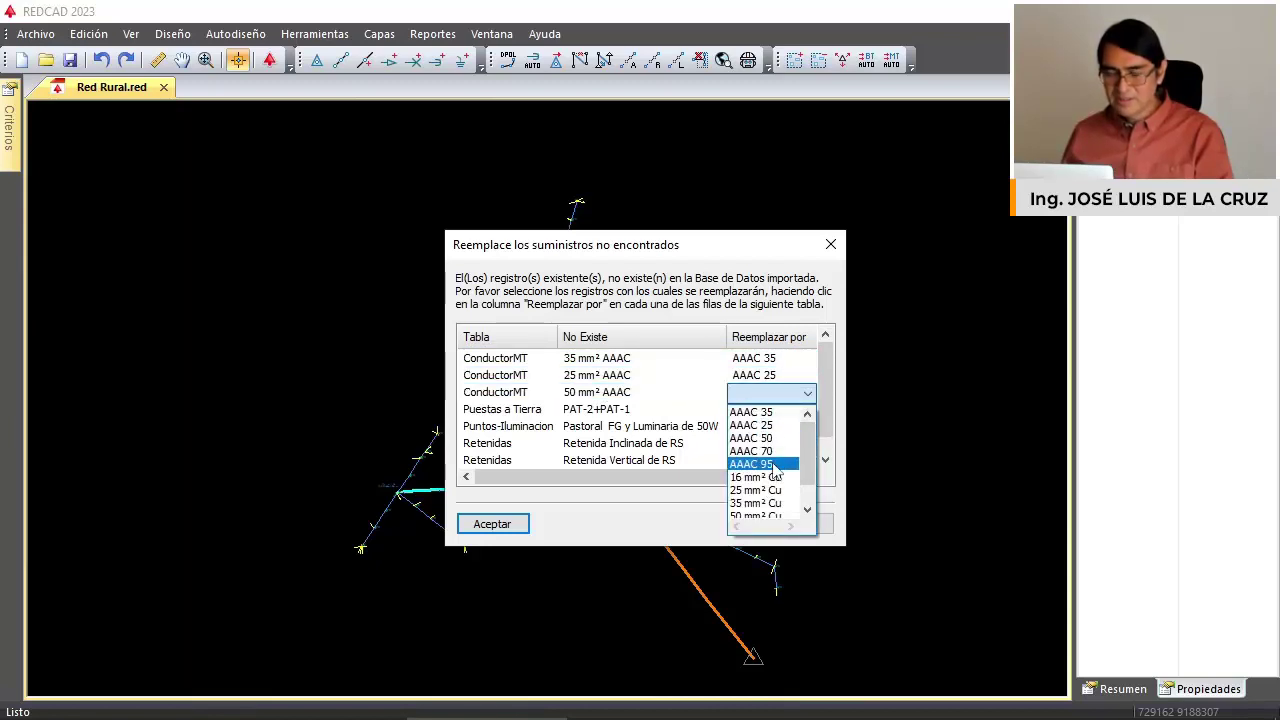
pyautogui.click(755, 438)
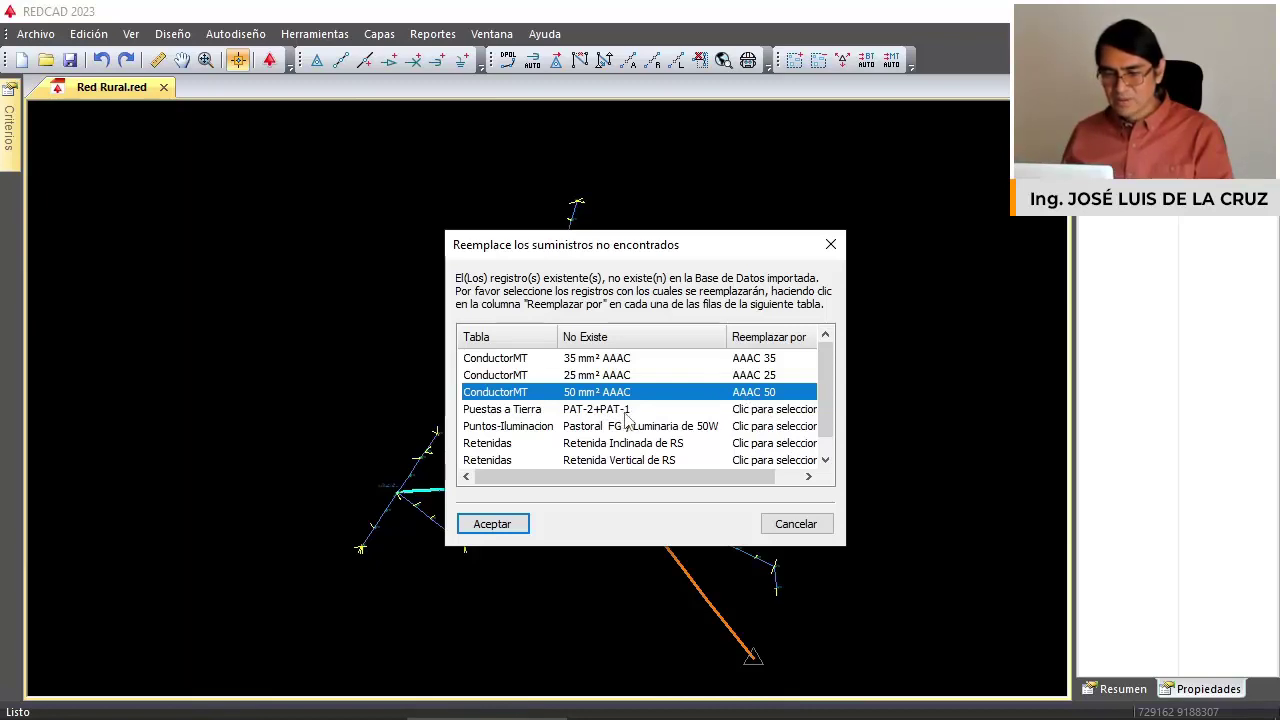
# Review the available grounding records and replace the missing Puestas a Tierra record PAT-2+PAT-1 with PAT-2.
pyautogui.click(797, 411)
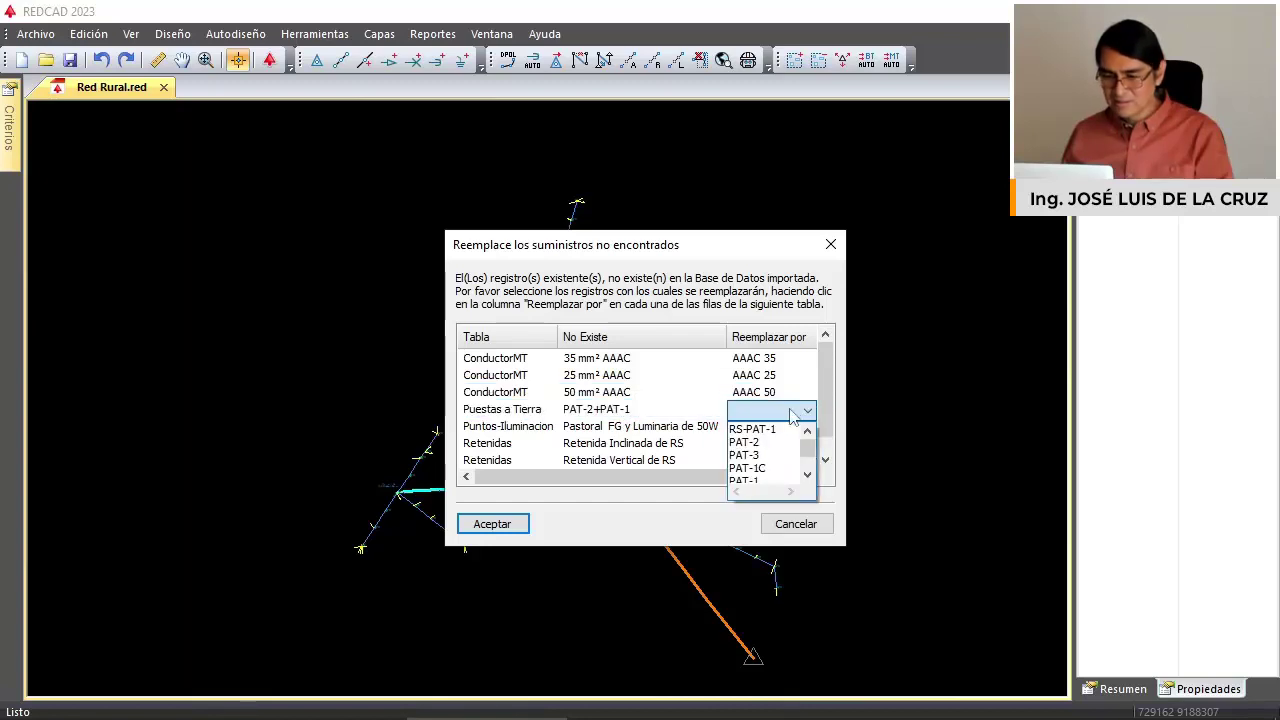
pyautogui.moveTo(809, 449); pyautogui.dragTo(826, 478)
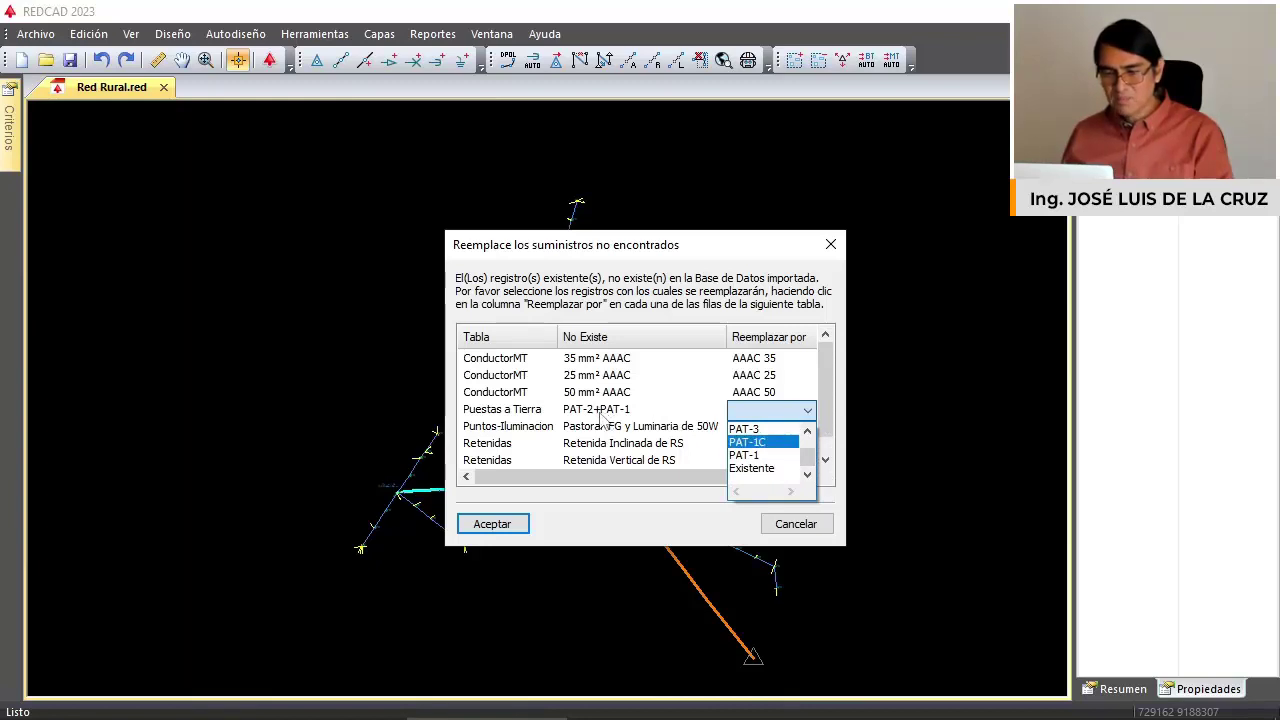
pyautogui.moveTo(813, 458); pyautogui.dragTo(815, 436)
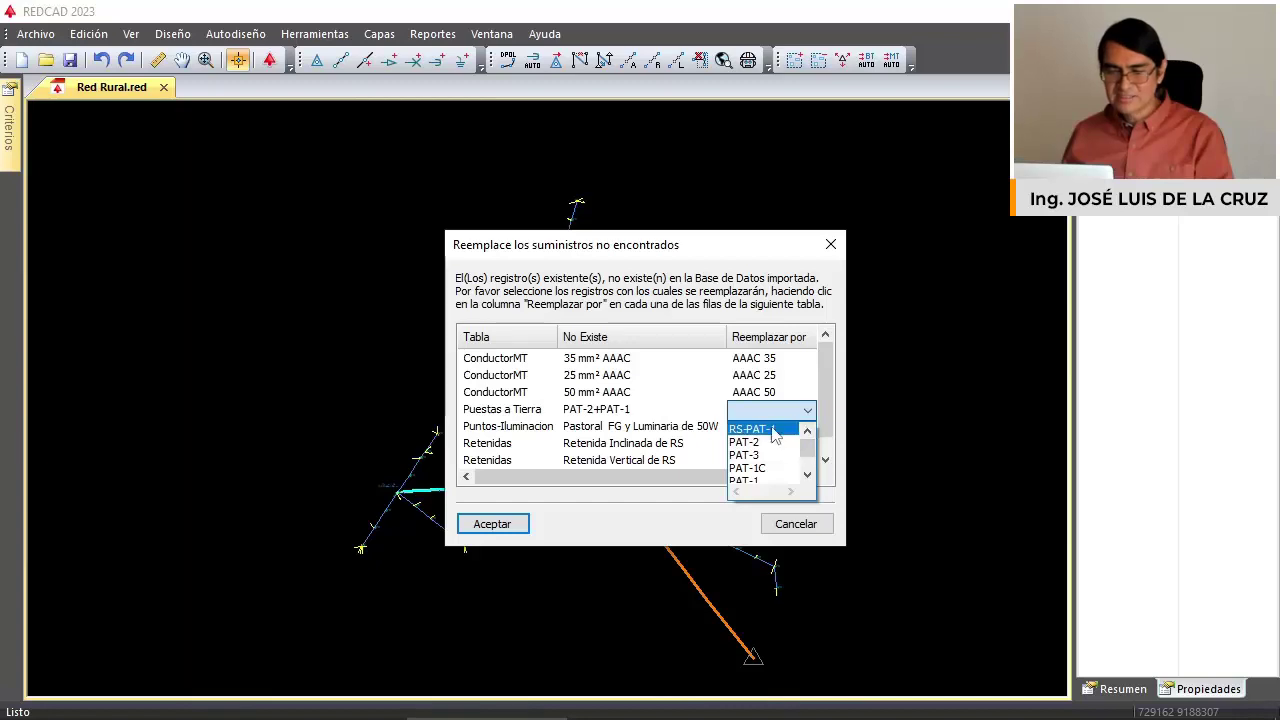
pyautogui.click(807, 474)
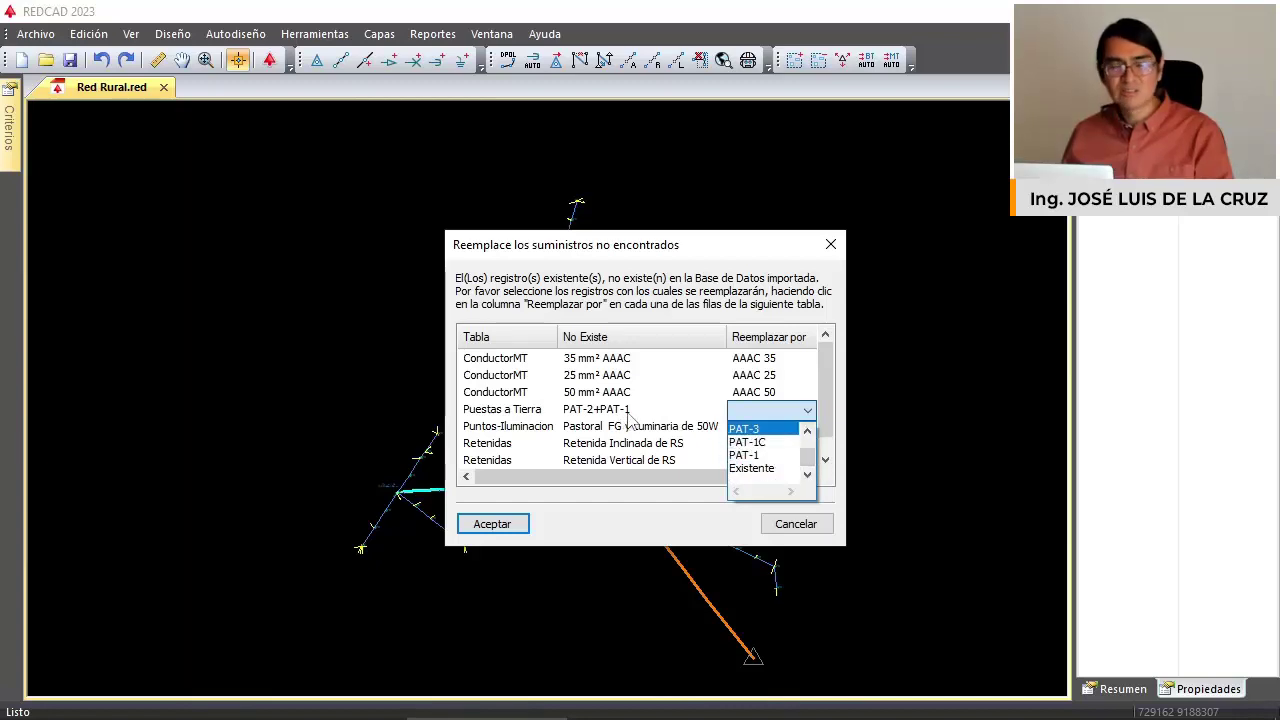
pyautogui.scroll(1, 755, 450)
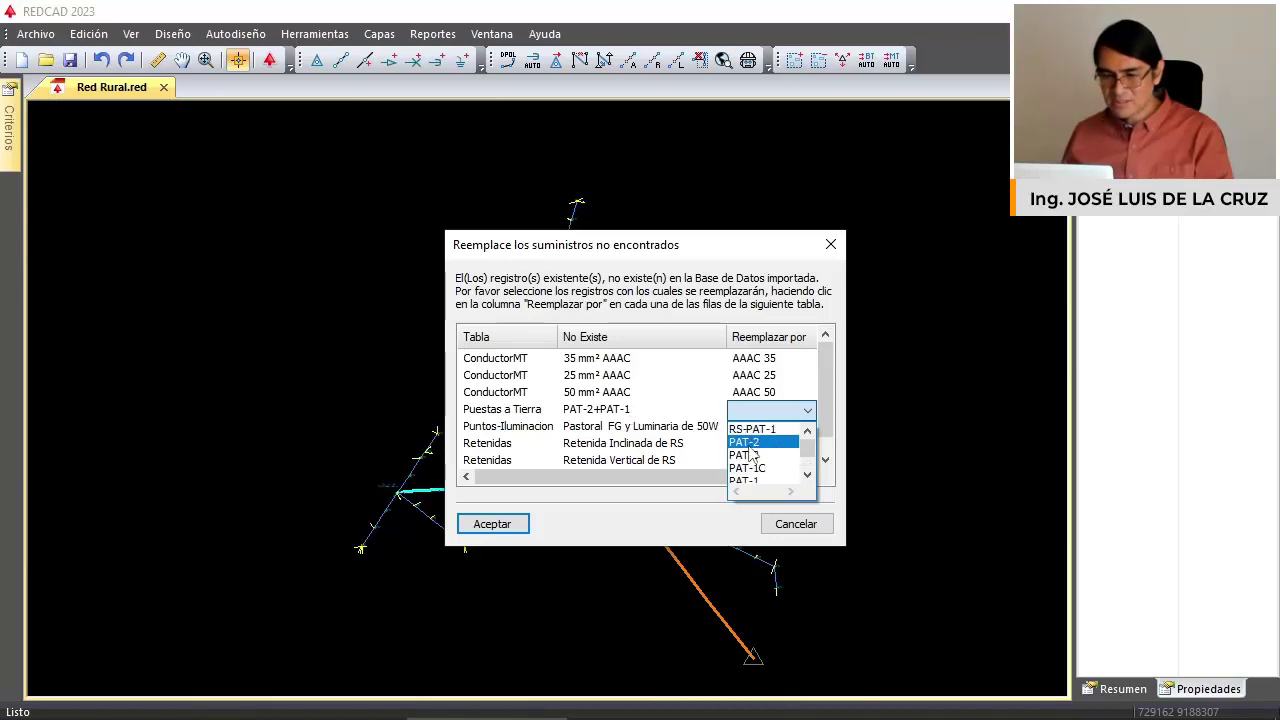
pyautogui.click(760, 429)
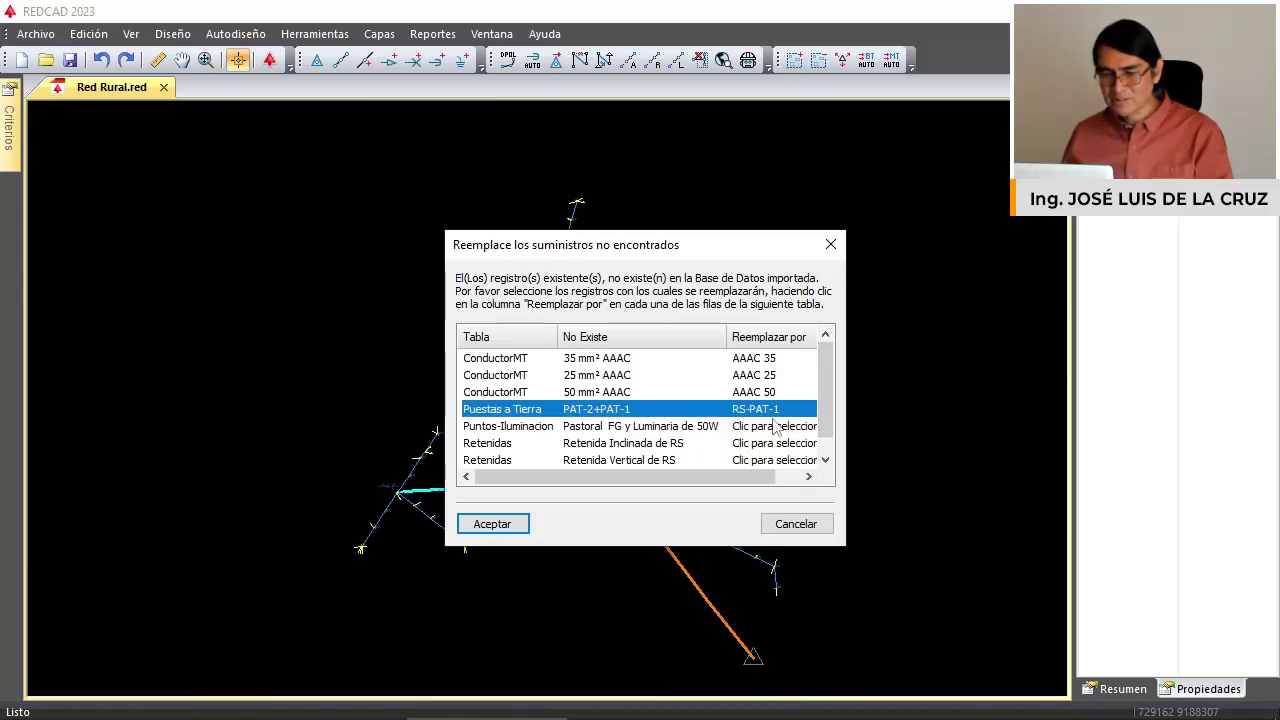
pyautogui.click(808, 410)
pyautogui.click(760, 443)
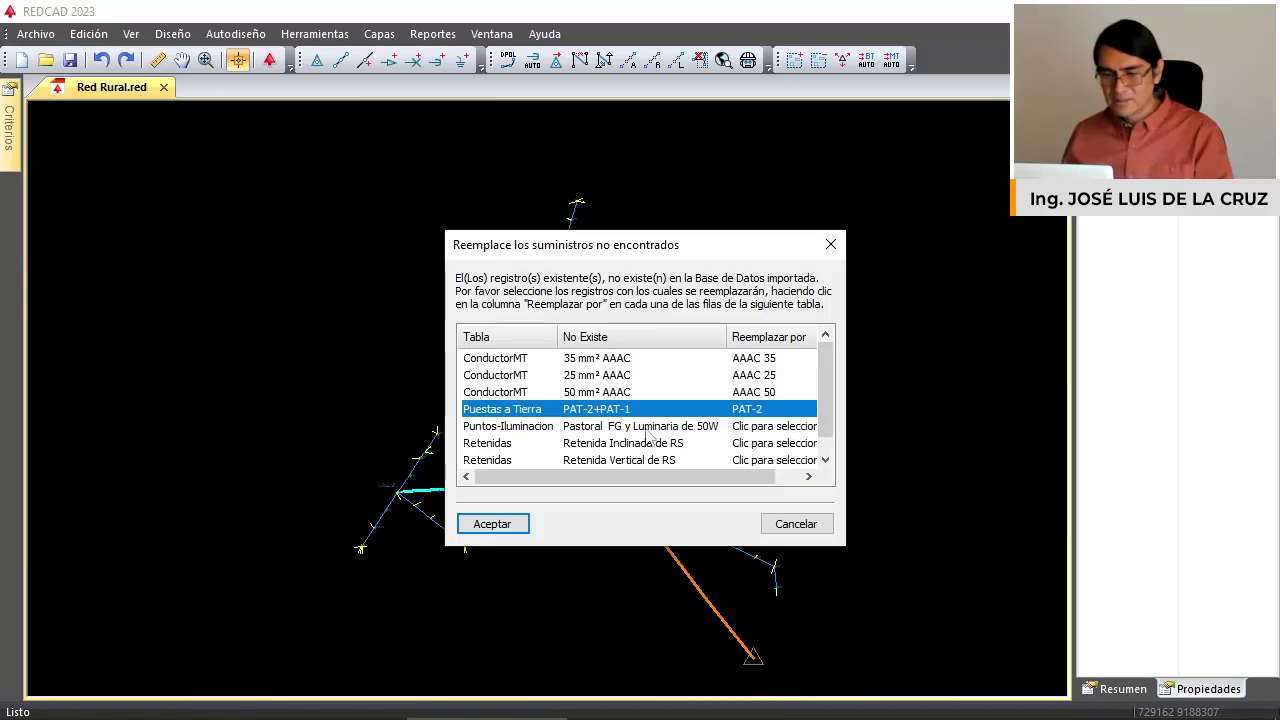
# Replace the missing Puntos-Iluminacion record Pastoral FG y Luminaria de 50W with 50W.
pyautogui.click(645, 430)
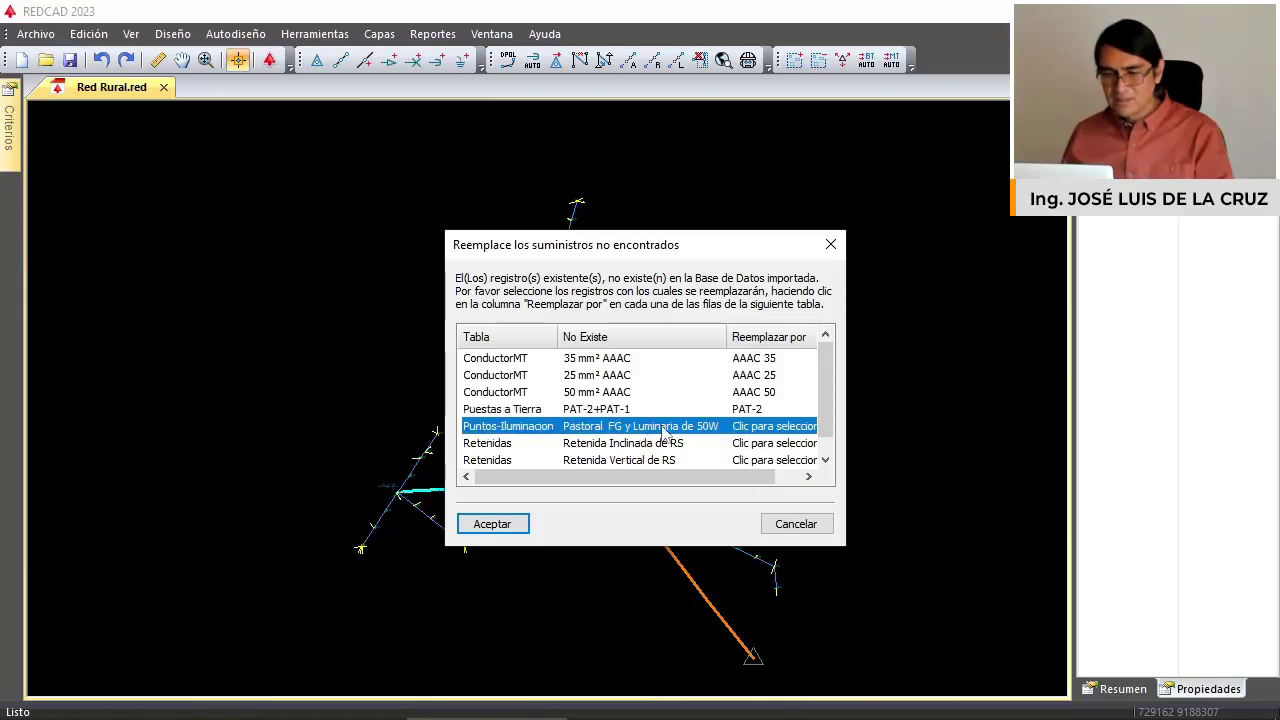
pyautogui.click(775, 430)
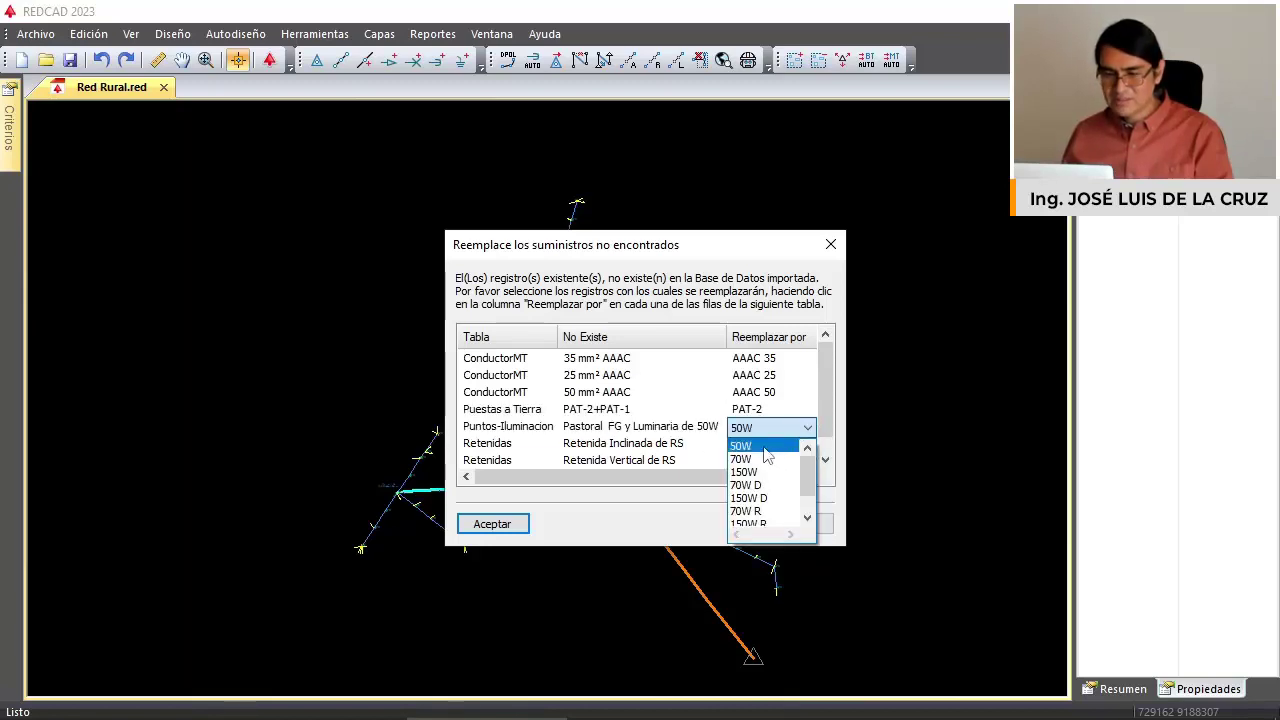
pyautogui.click(770, 446)
# Replace the missing Retenidas: Retenida Inclinada de RS with RS-RI, Retenida Vertical de RS with RS-RV, and Retenida Inclinada de RP with RI.
pyautogui.click(660, 443)
pyautogui.scroll(-1, 767, 447)
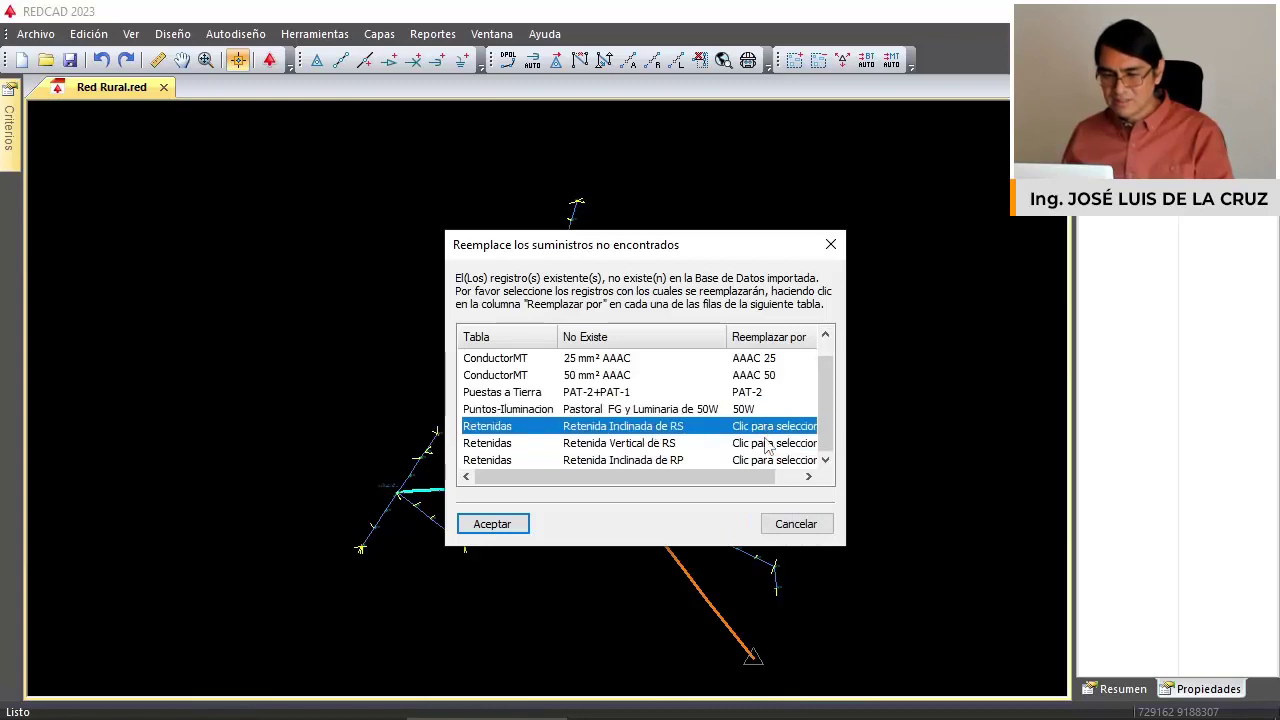
pyautogui.click(795, 430)
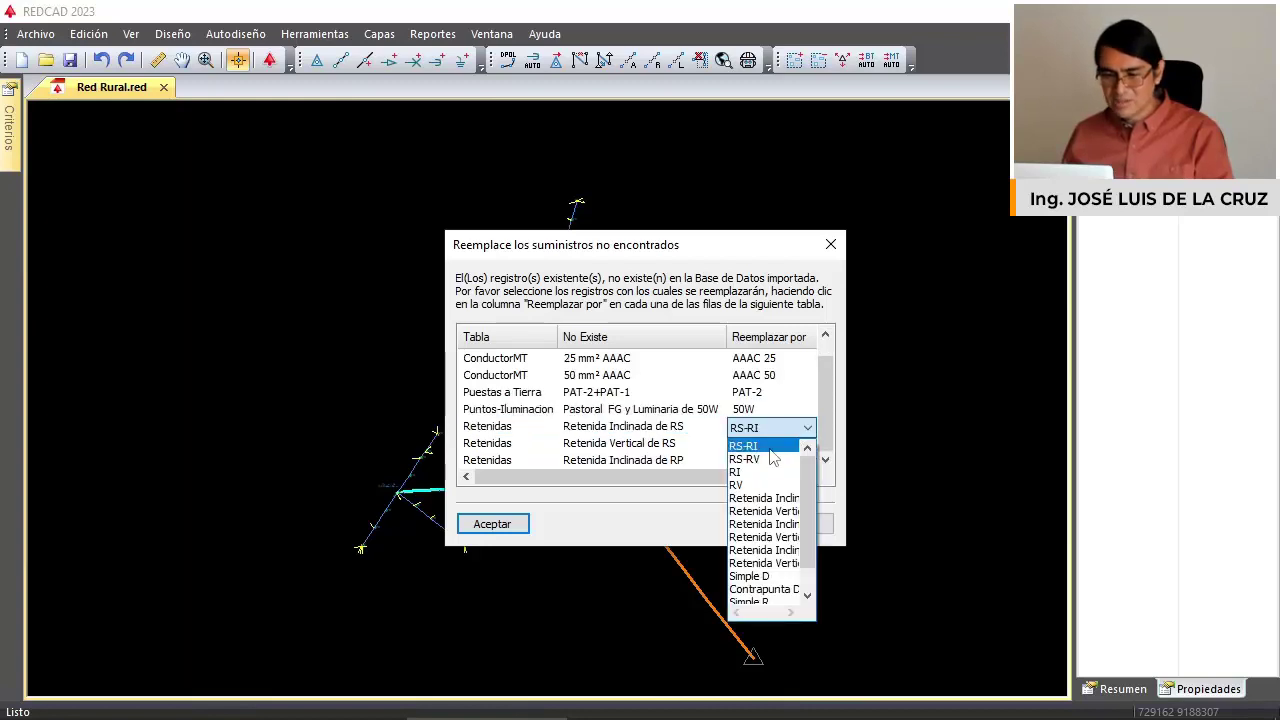
pyautogui.click(769, 449)
pyautogui.click(760, 443)
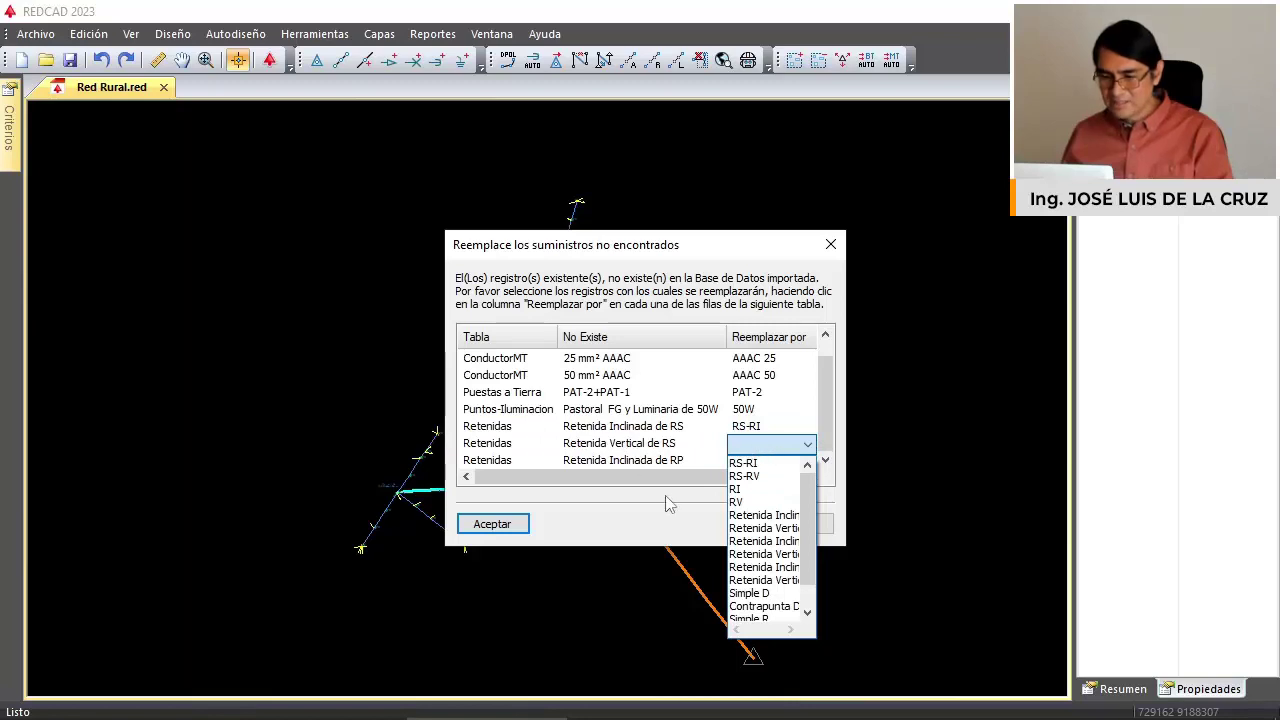
pyautogui.click(756, 476)
pyautogui.click(668, 460)
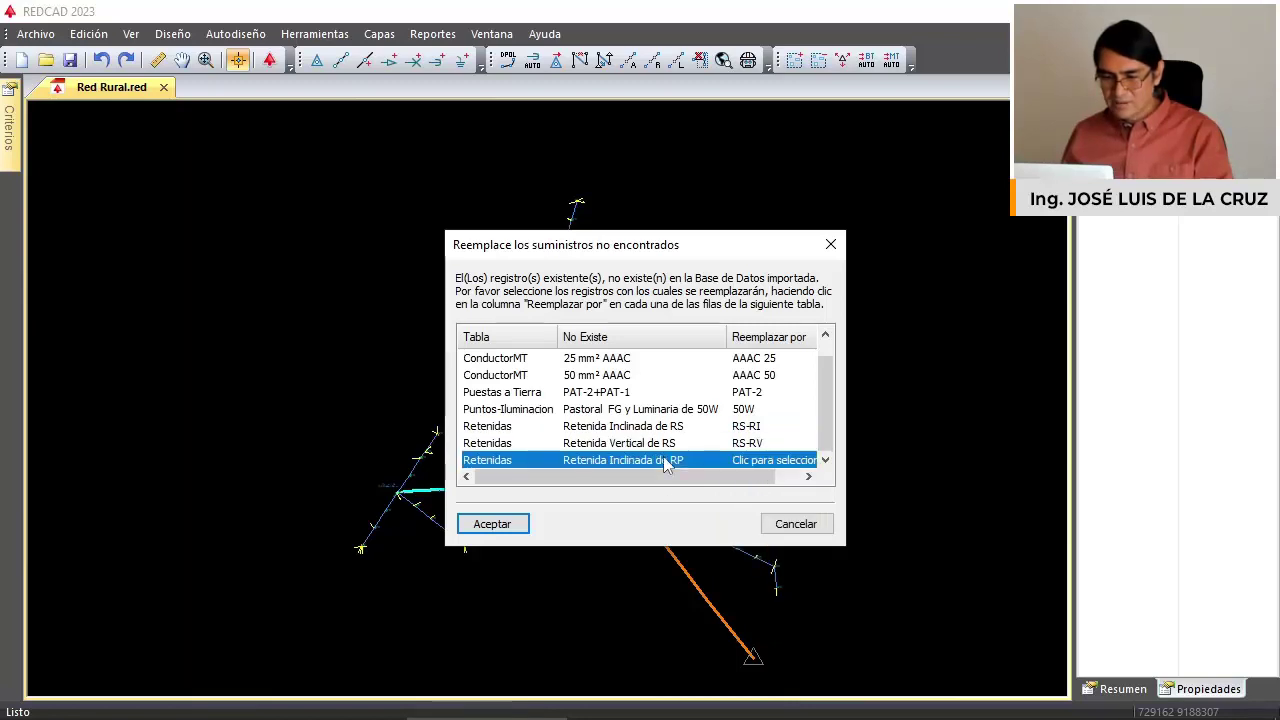
pyautogui.click(777, 462)
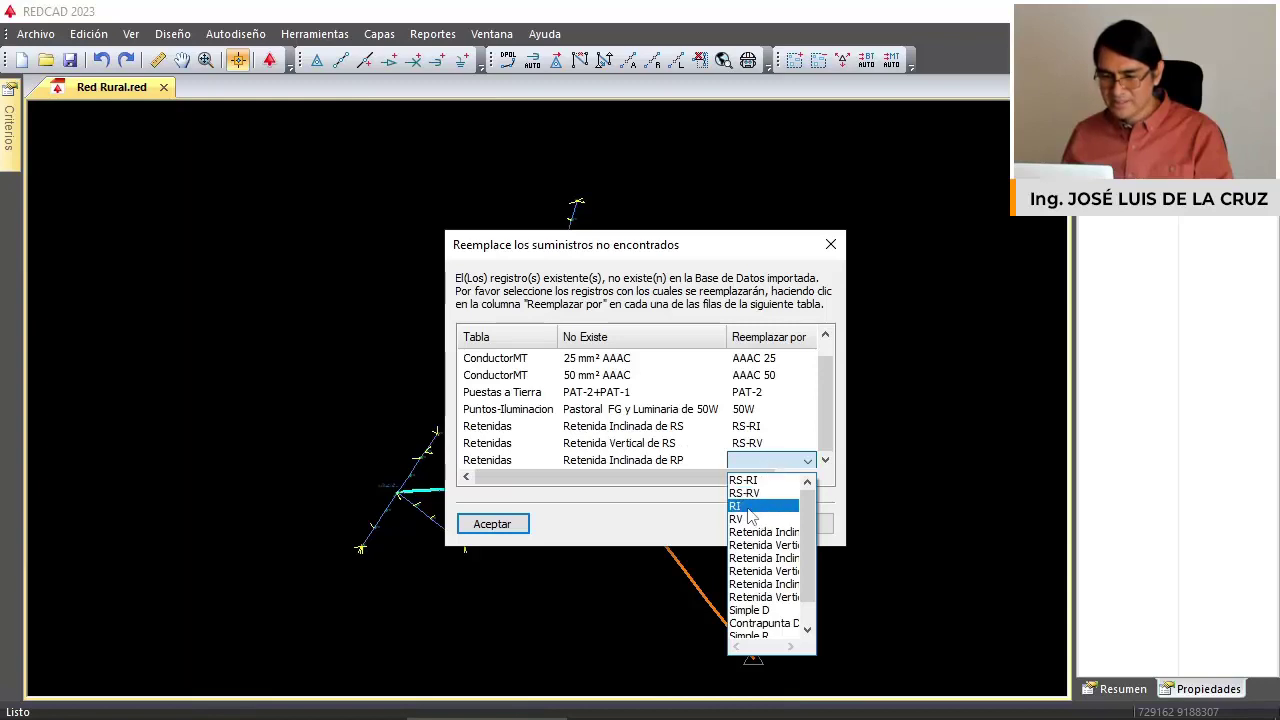
pyautogui.click(764, 507)
# Review the complete list of replacements chosen for the missing conductors, grounding, lighting and guy records.
pyautogui.moveTo(821, 424); pyautogui.dragTo(822, 383)
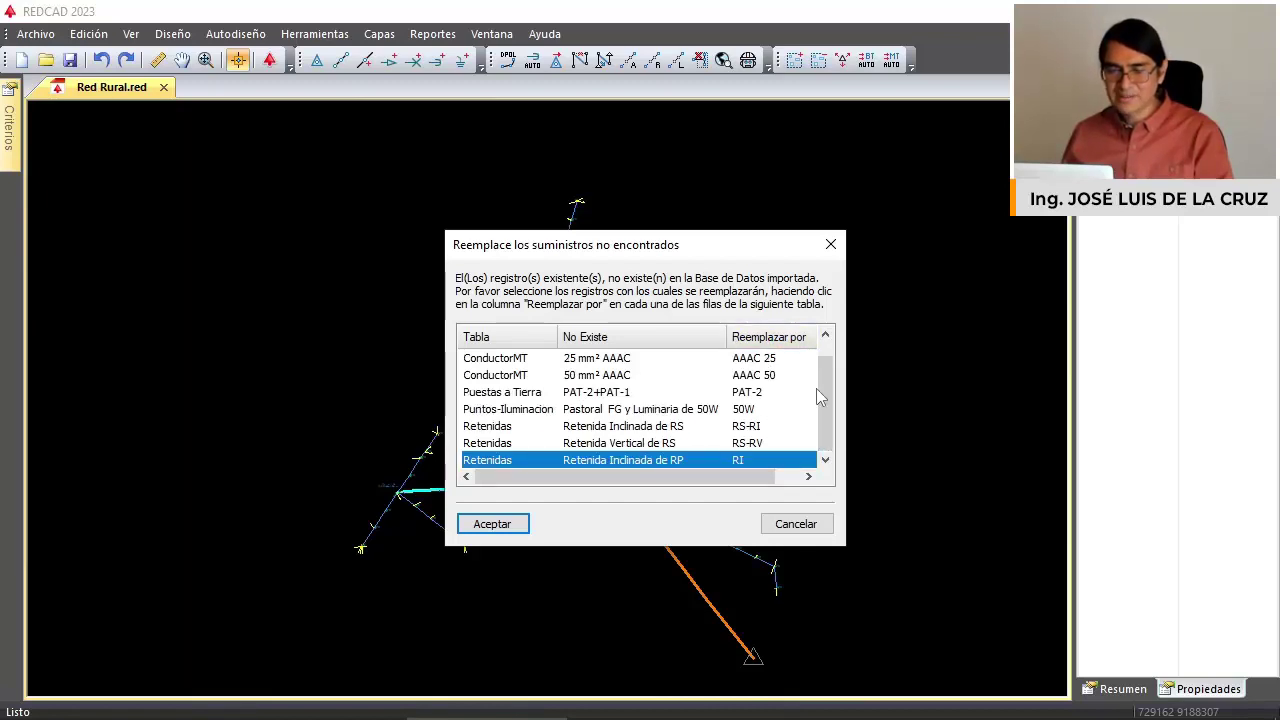
pyautogui.scroll(1, 816, 388)
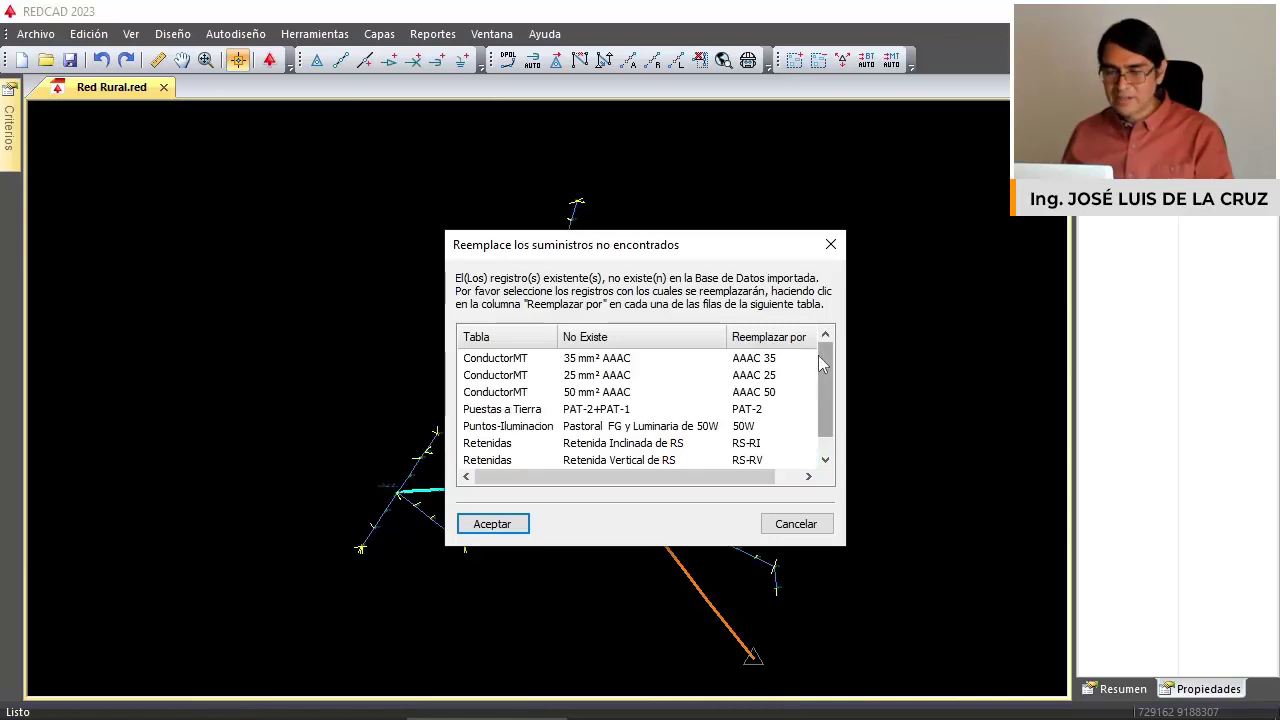
pyautogui.moveTo(819, 356); pyautogui.dragTo(825, 384)
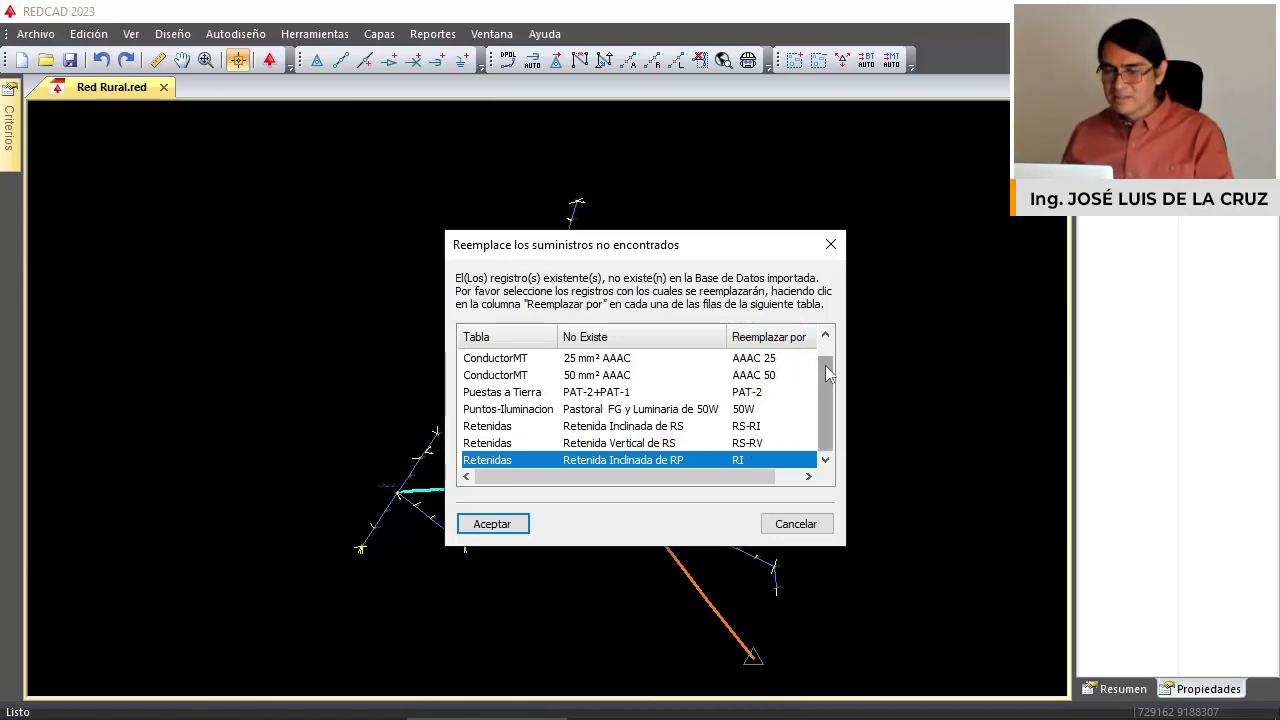
pyautogui.moveTo(825, 367); pyautogui.dragTo(823, 343)
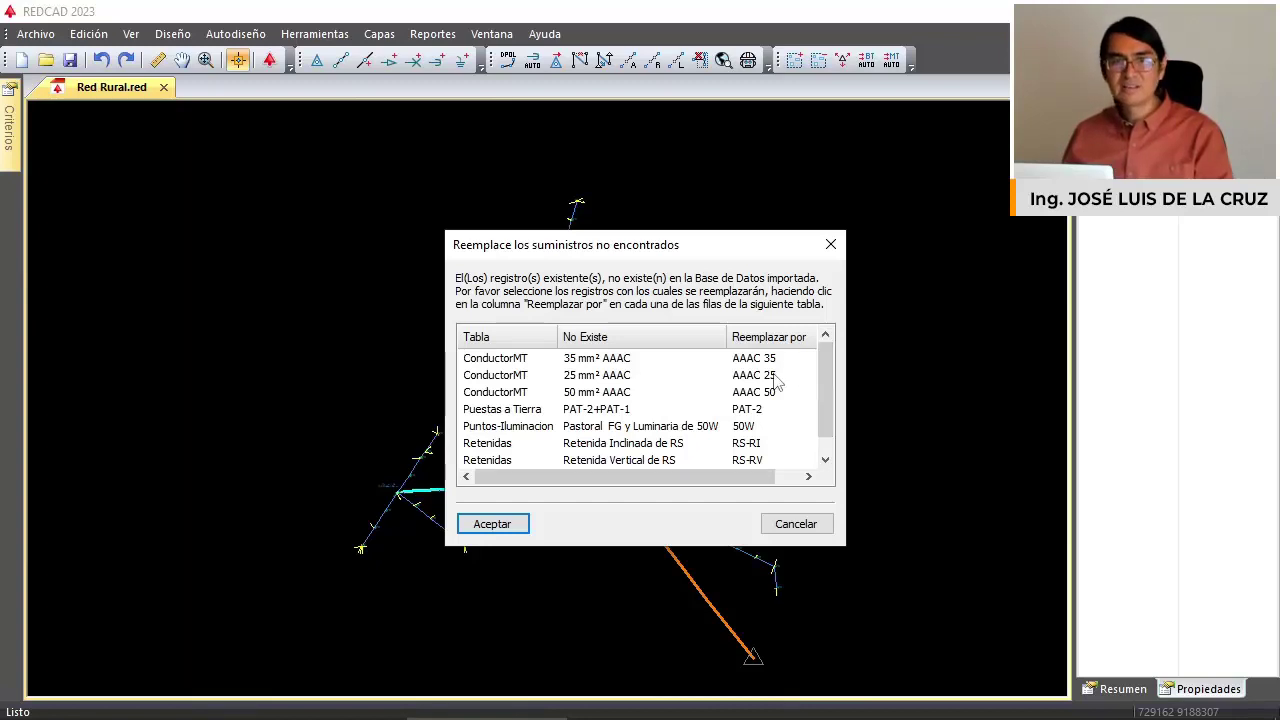
pyautogui.scroll(-1, 824, 367)
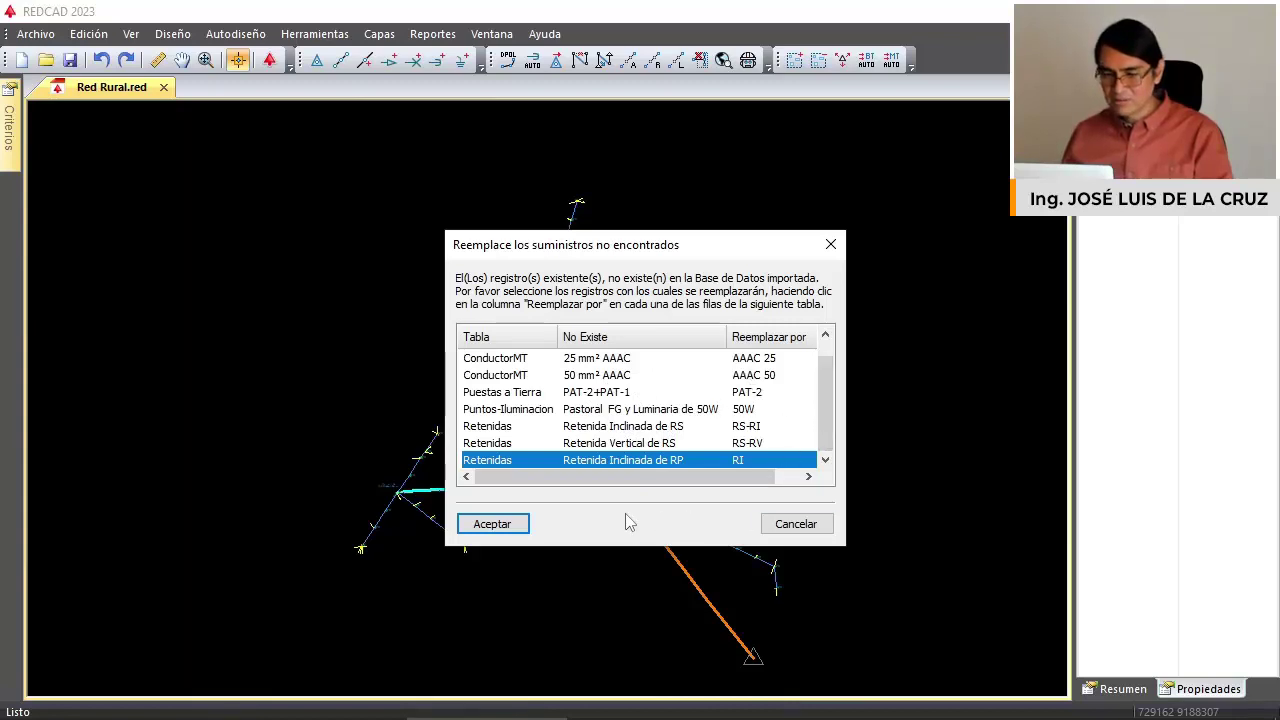
pyautogui.moveTo(827, 412); pyautogui.dragTo(827, 425)
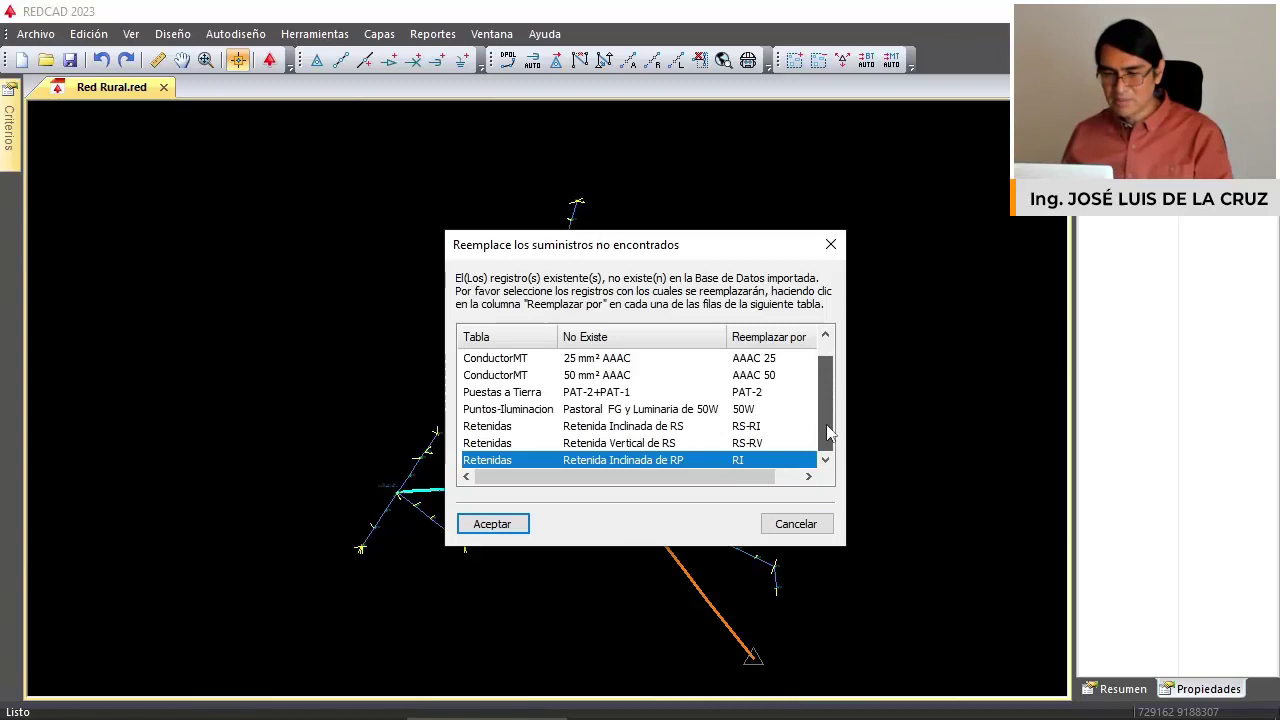
# Accept the replacements for the missing supplies, finish the import and close its results report.
pyautogui.click(519, 524)
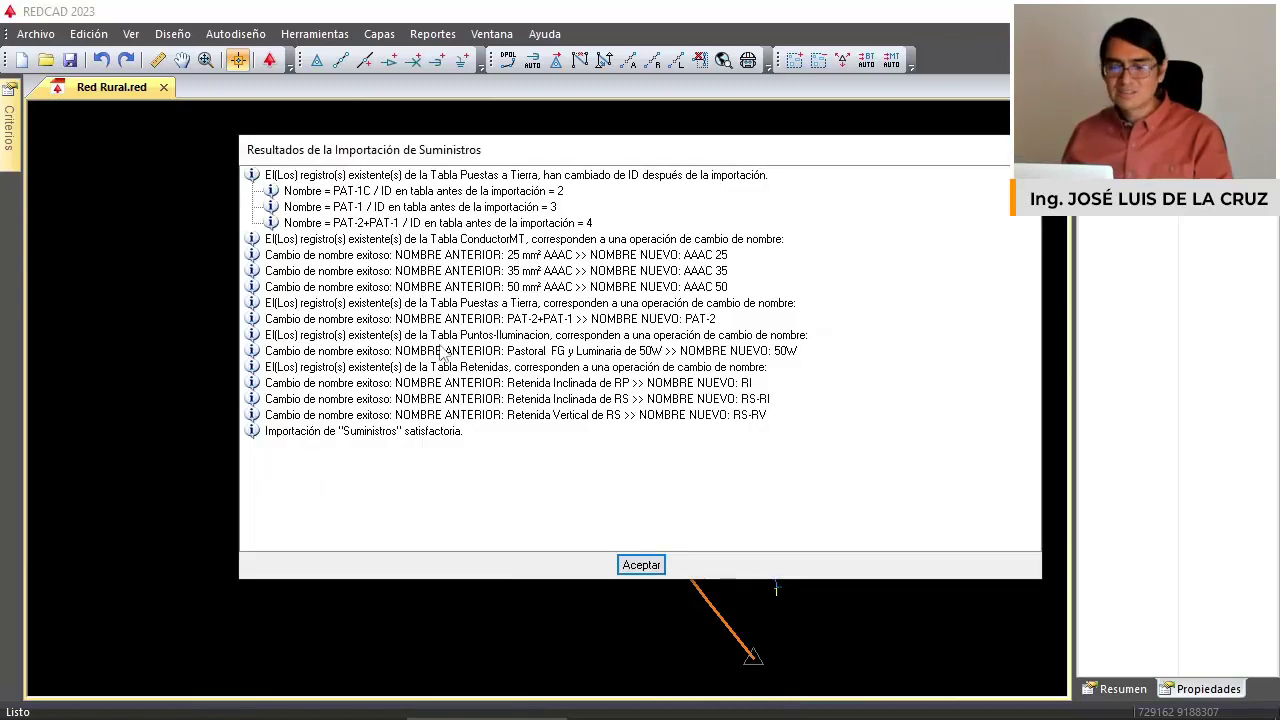
pyautogui.click(650, 566)
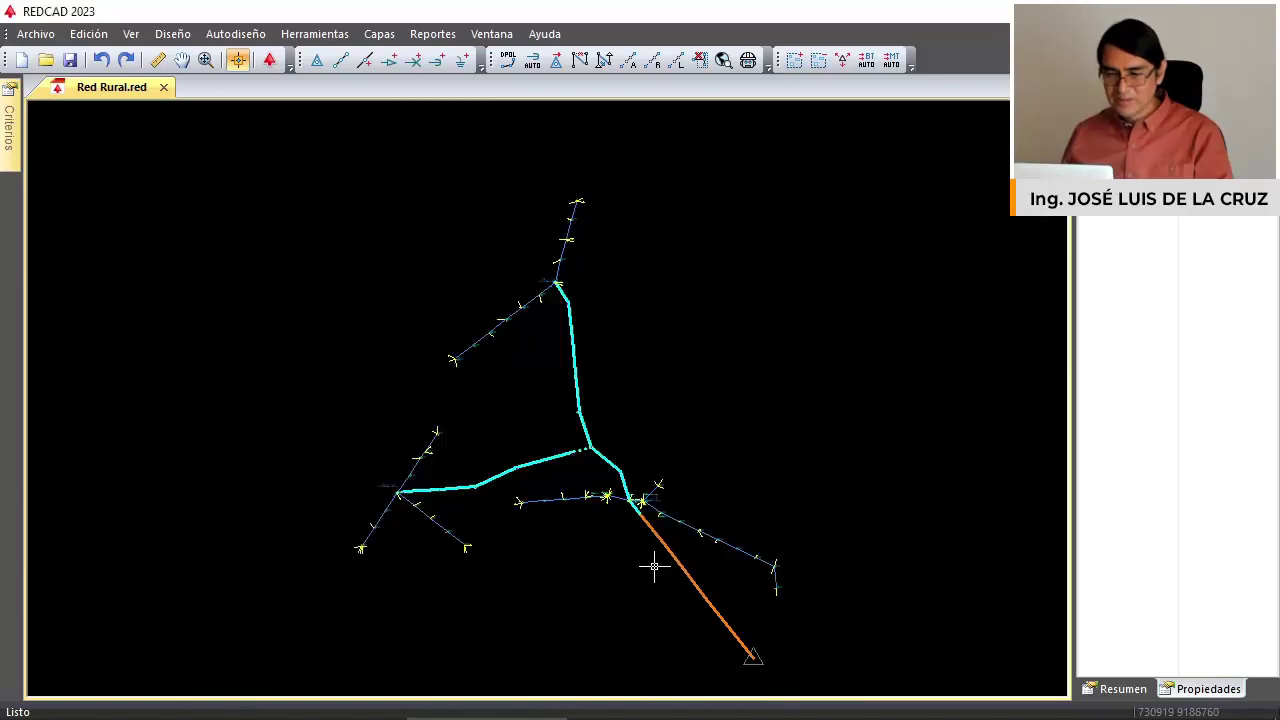
pyautogui.scroll(1, 542, 274)
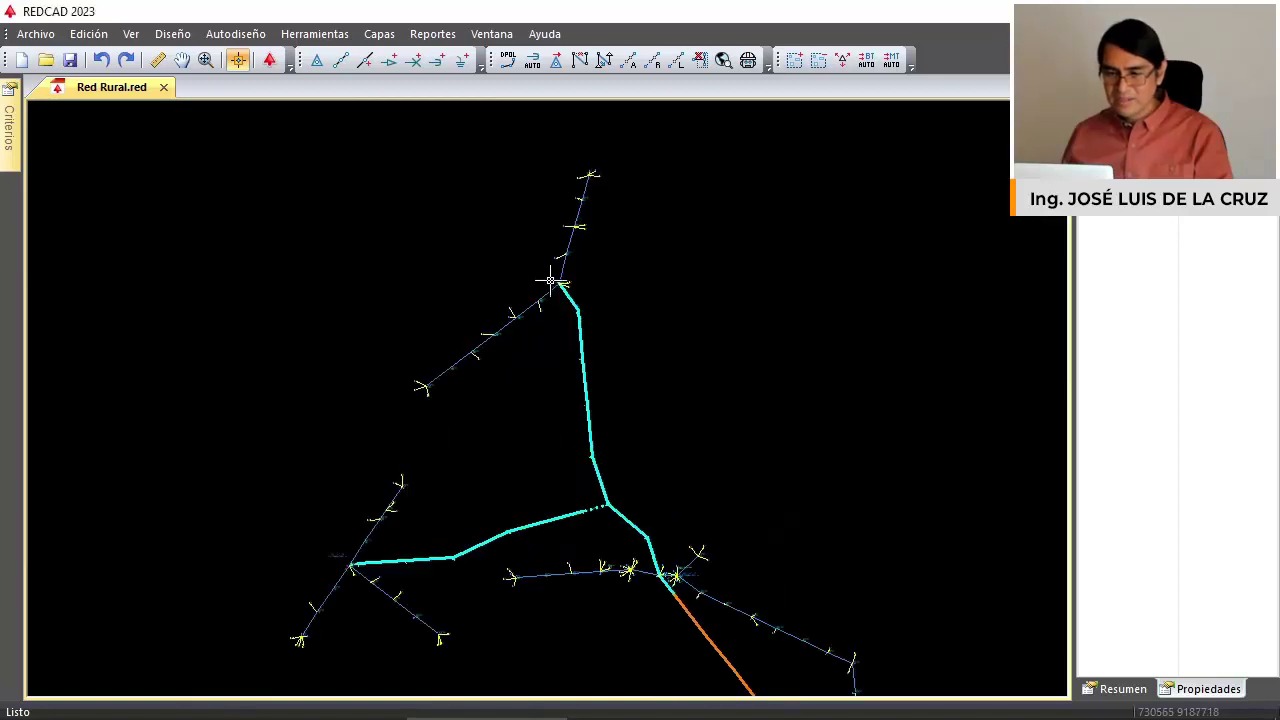
pyautogui.scroll(1, 560, 295)
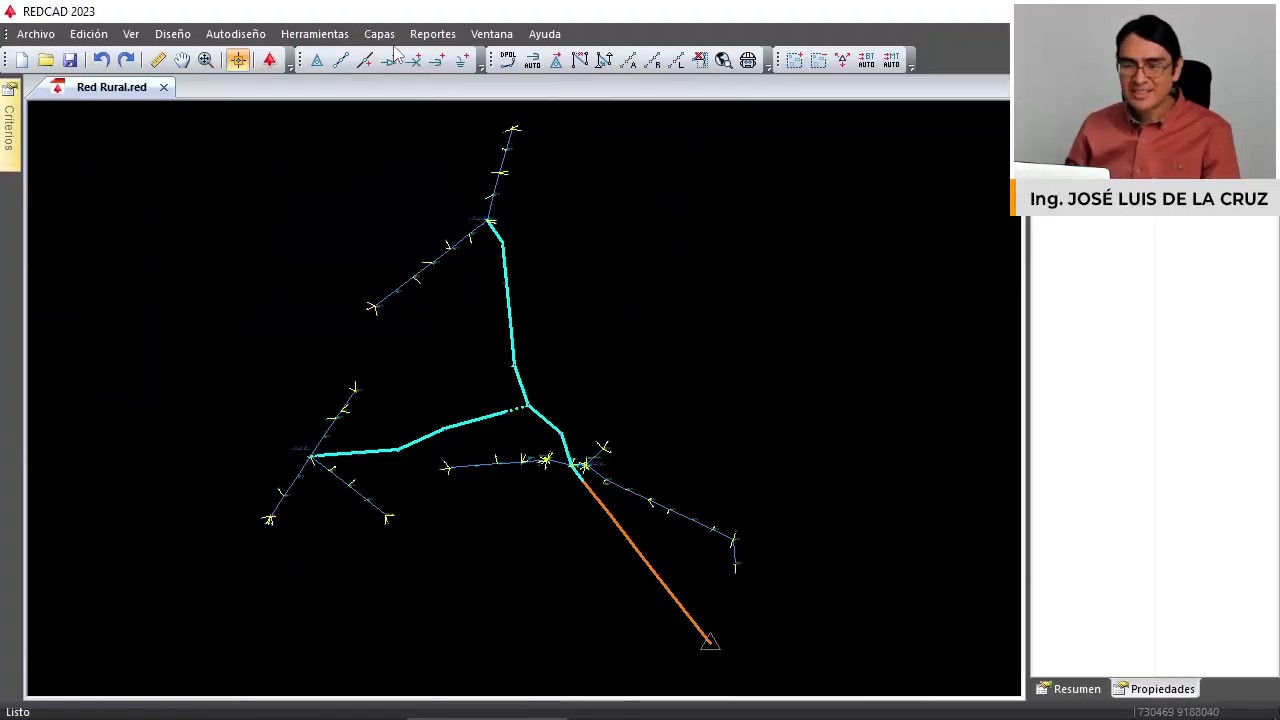
# Show the Terrenos layer to colour the network by terrain type.
pyautogui.click(379, 34)
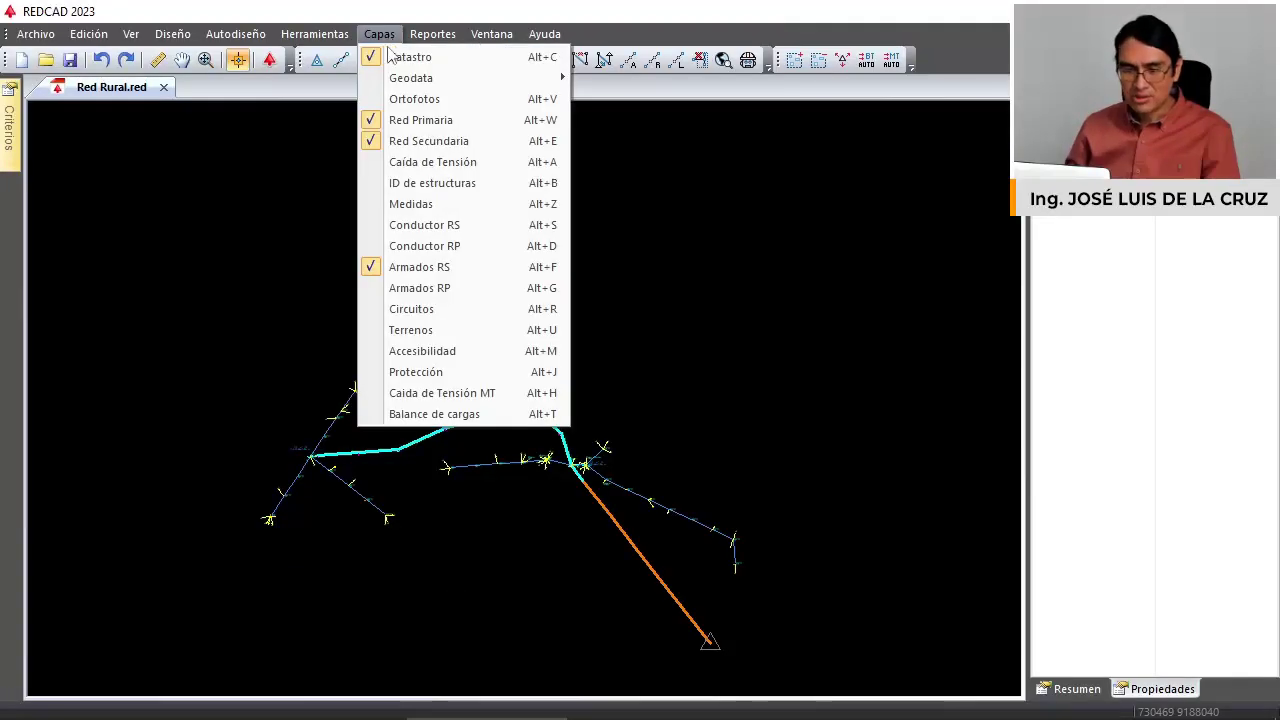
pyautogui.click(458, 338)
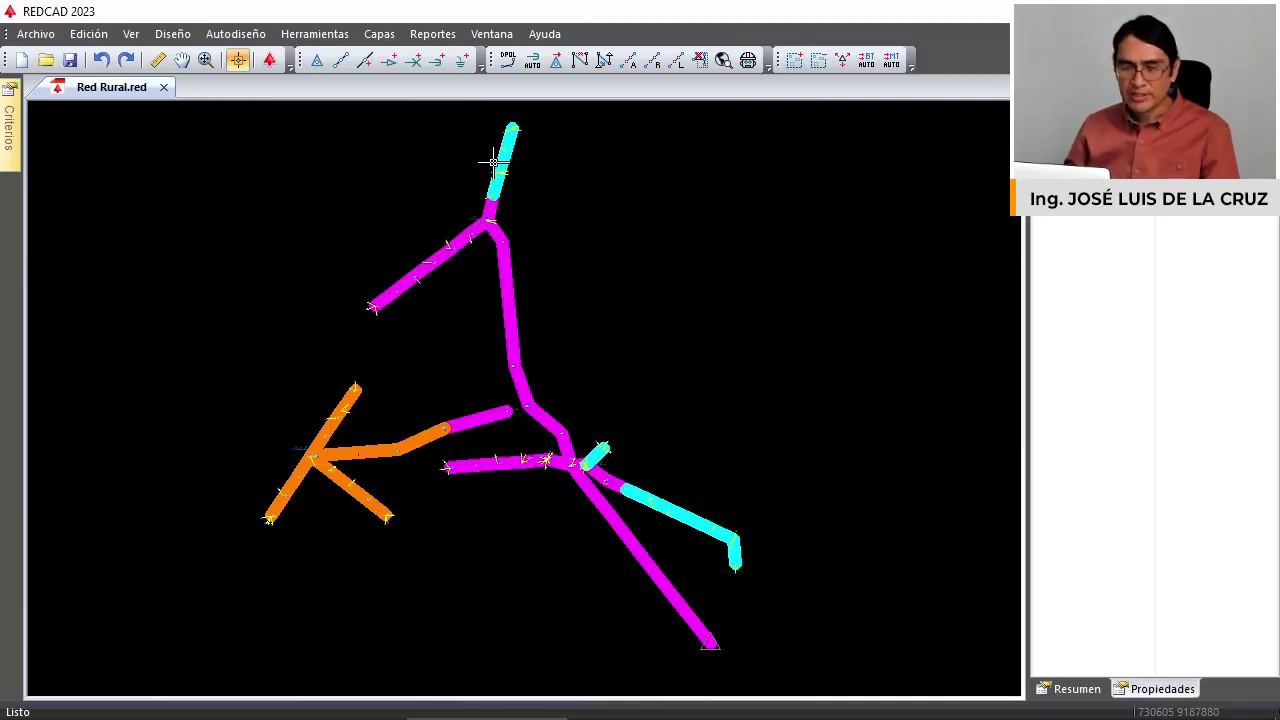
pyautogui.scroll(8, 409, 266)
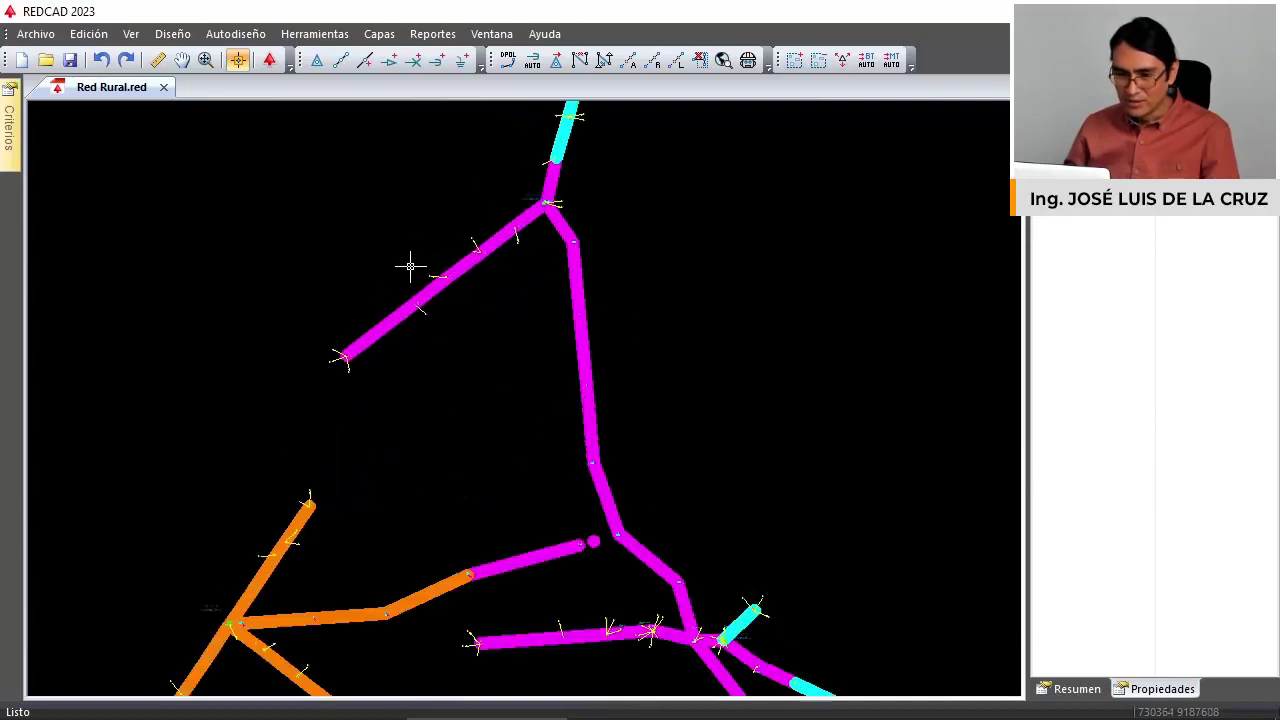
# Inspect the properties of the end structure on the magenta upper-left branch, including its available Terreno options.
pyautogui.click(262, 420)
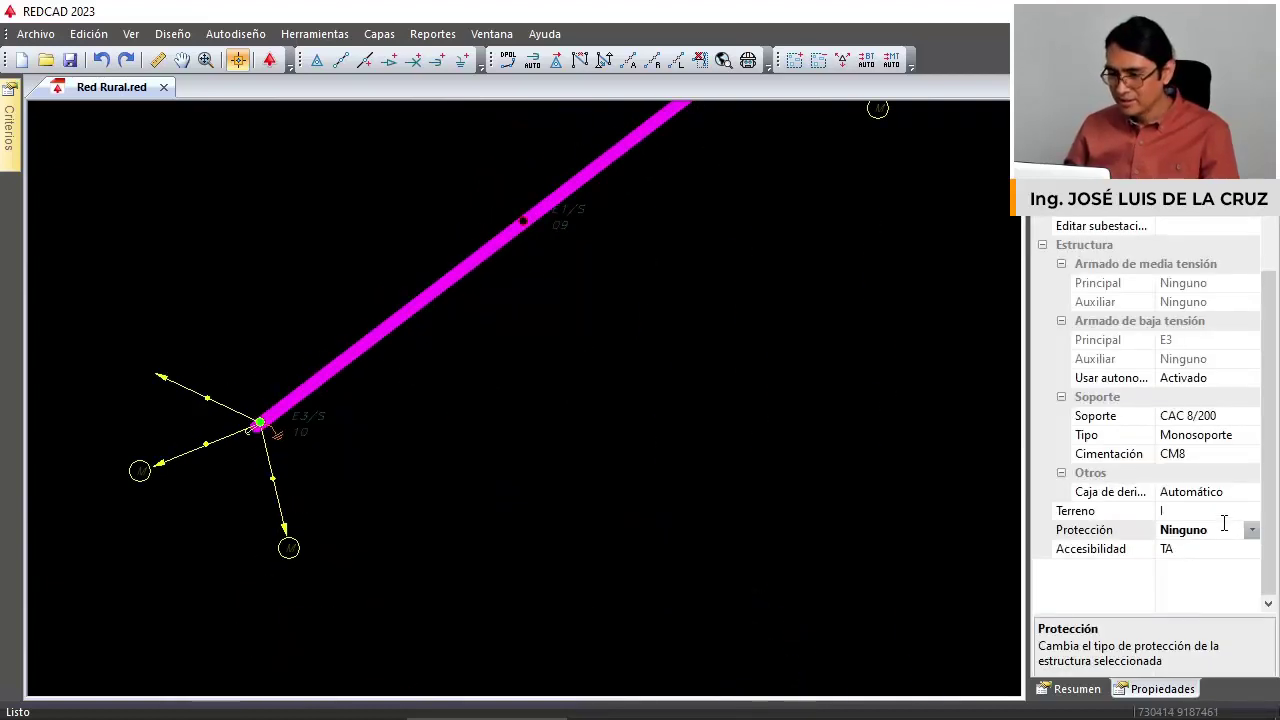
pyautogui.click(1250, 494)
pyautogui.click(1243, 490)
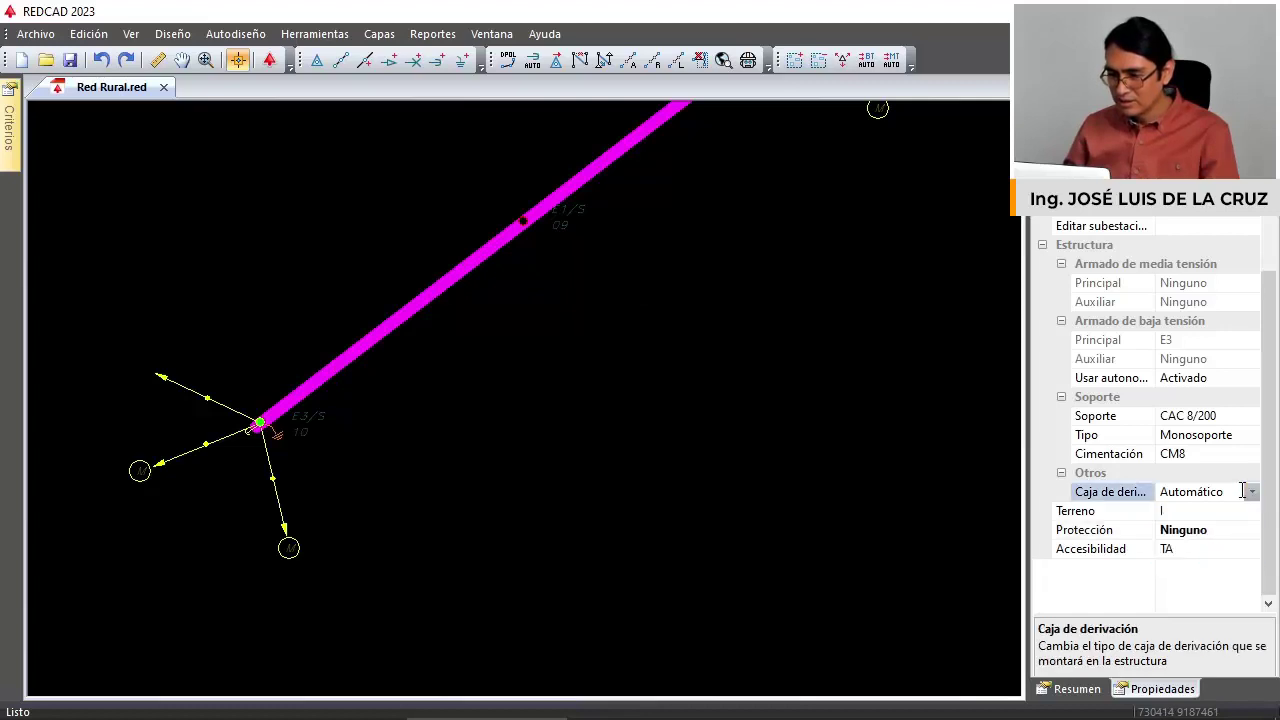
pyautogui.click(1250, 512)
pyautogui.click(1252, 512)
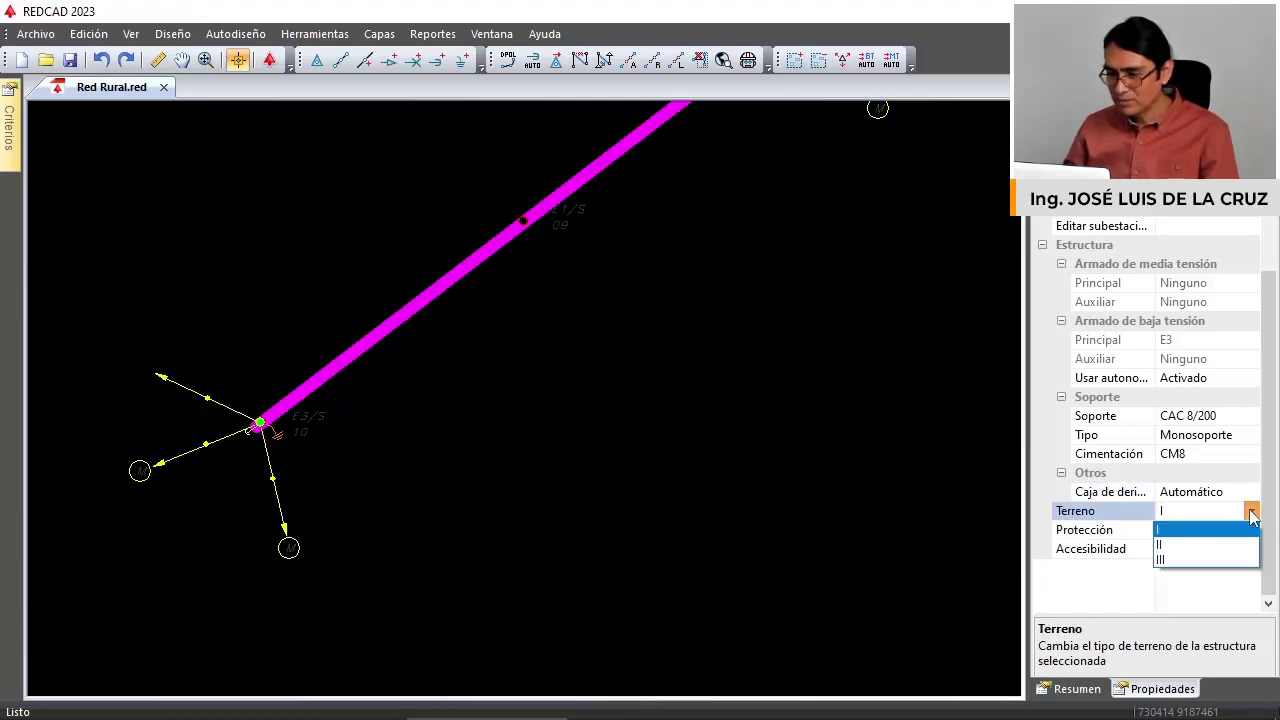
pyautogui.click(604, 390)
# Check the terrain type of a structure on the cyan upper branch and of one on the orange branch.
pyautogui.scroll(-8, 604, 390)
pyautogui.moveTo(807, 215); pyautogui.dragTo(717, 333, button='middle')
pyautogui.scroll(1, 717, 333)
pyautogui.scroll(4, 716, 335)
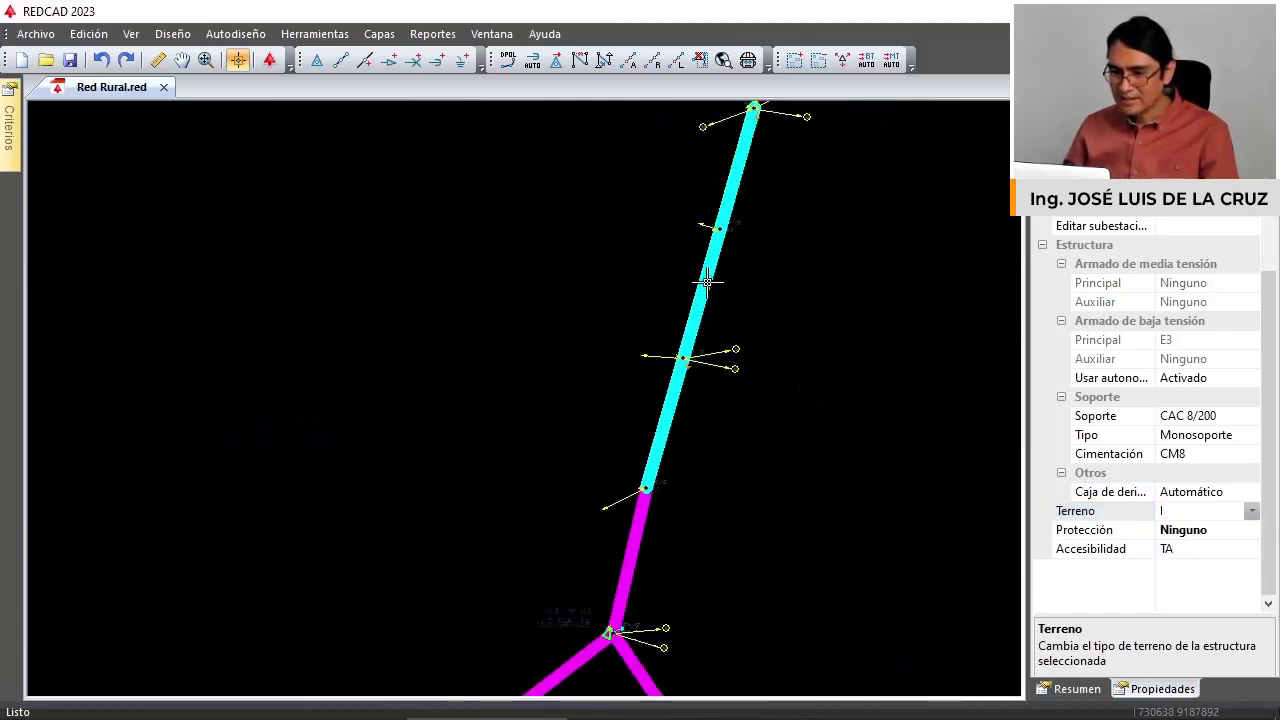
pyautogui.click(703, 276)
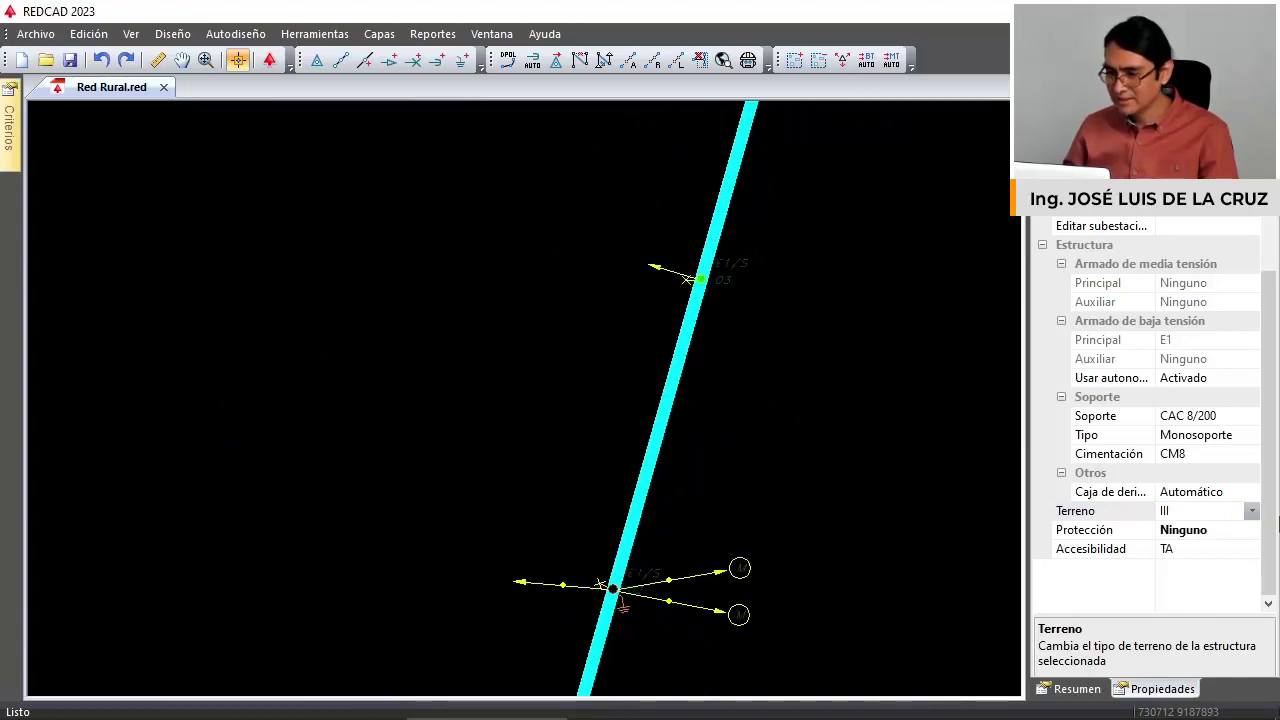
pyautogui.scroll(-4, 795, 291)
pyautogui.scroll(-2, 723, 443)
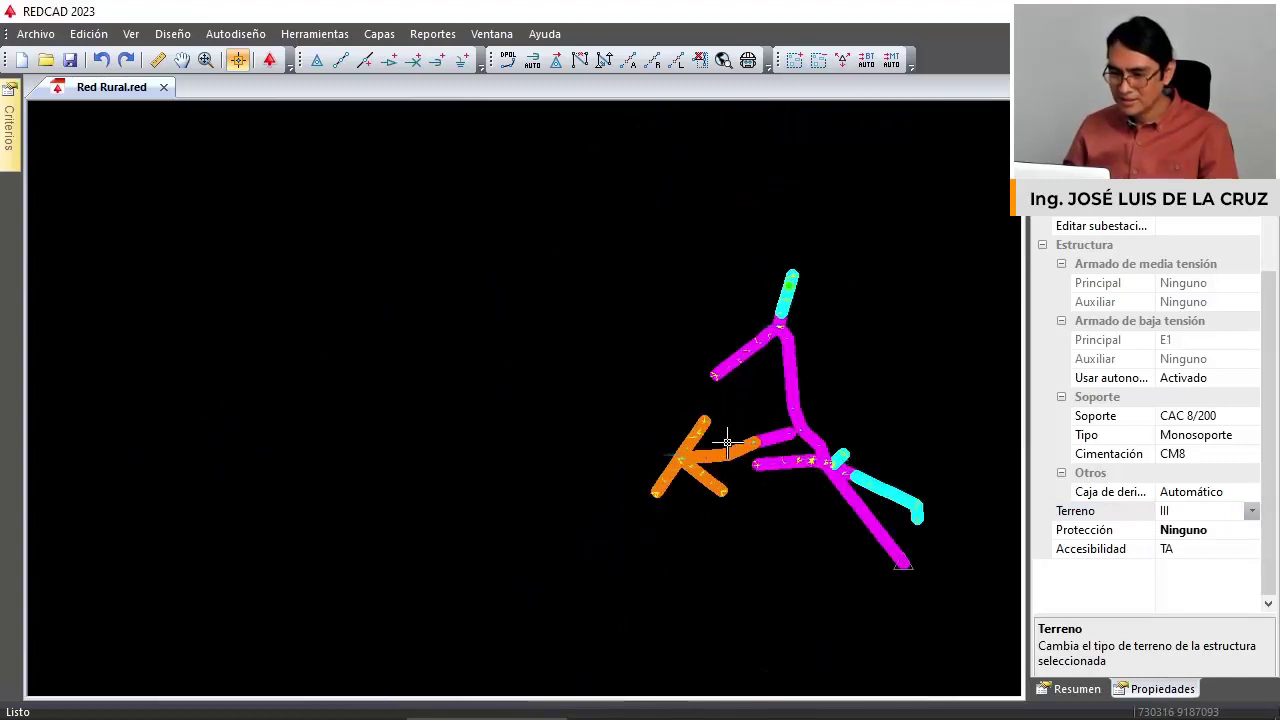
pyautogui.scroll(6, 714, 478)
pyautogui.click(709, 479)
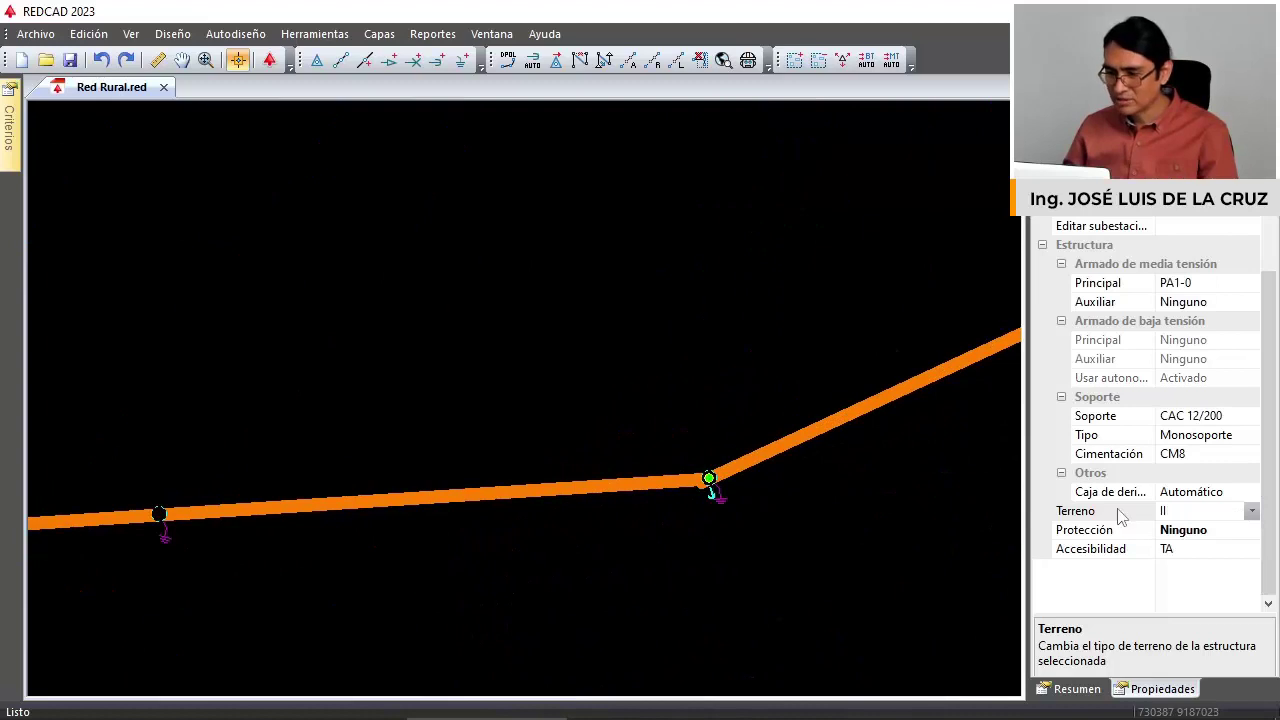
pyautogui.scroll(-6, 749, 343)
pyautogui.scroll(1, 689, 354)
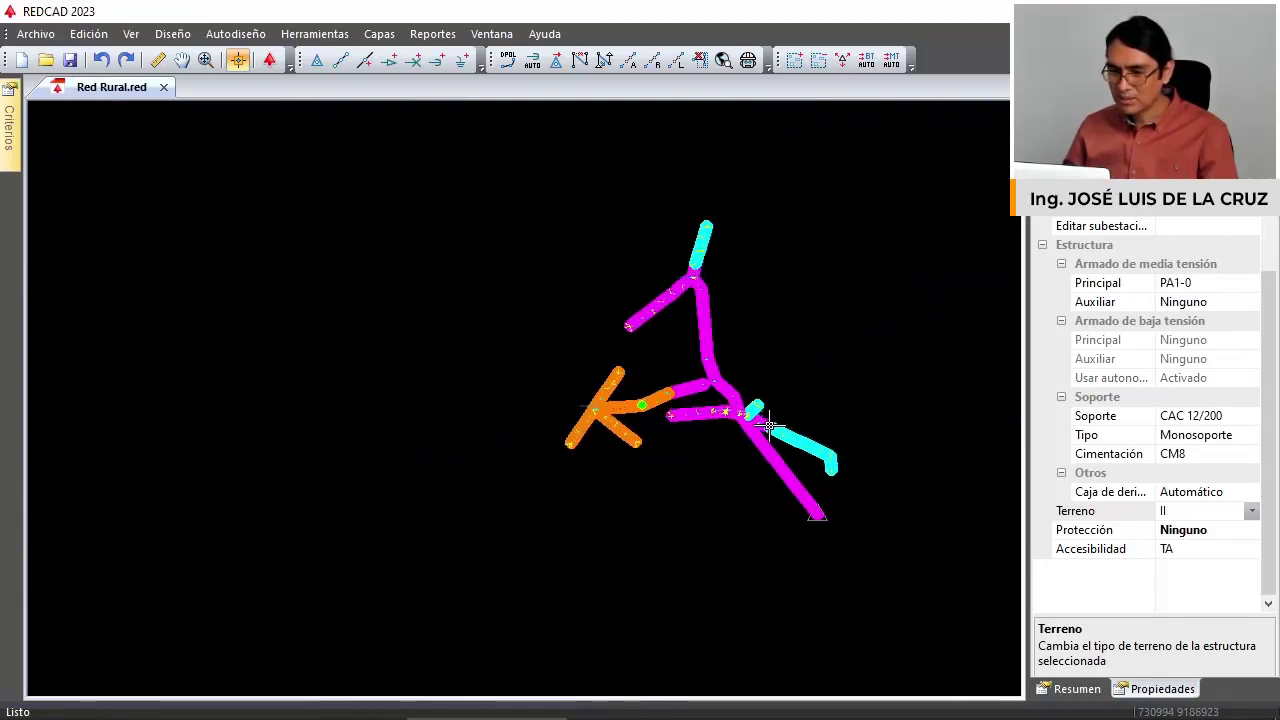
# Set Terreno to II for the six structures along the magenta upper-left branch.
pyautogui.scroll(2, 770, 440)
pyautogui.scroll(2, 646, 323)
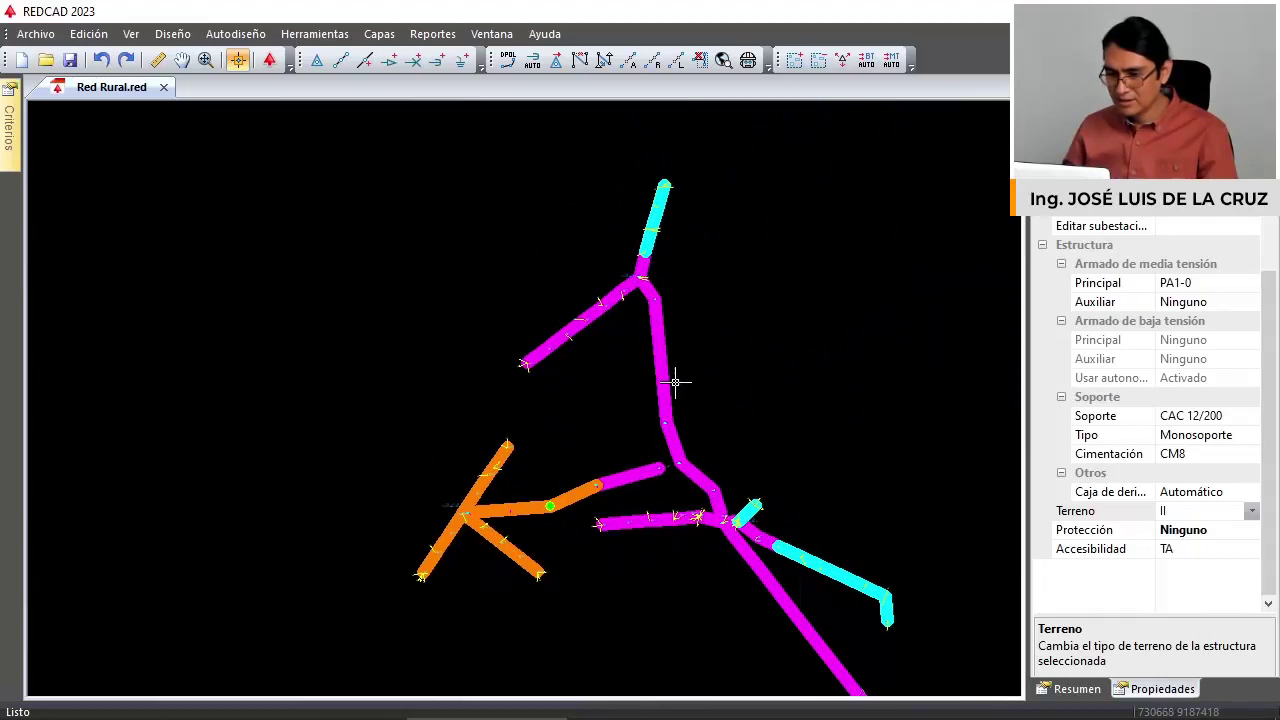
pyautogui.moveTo(614, 371); pyautogui.dragTo(502, 228)
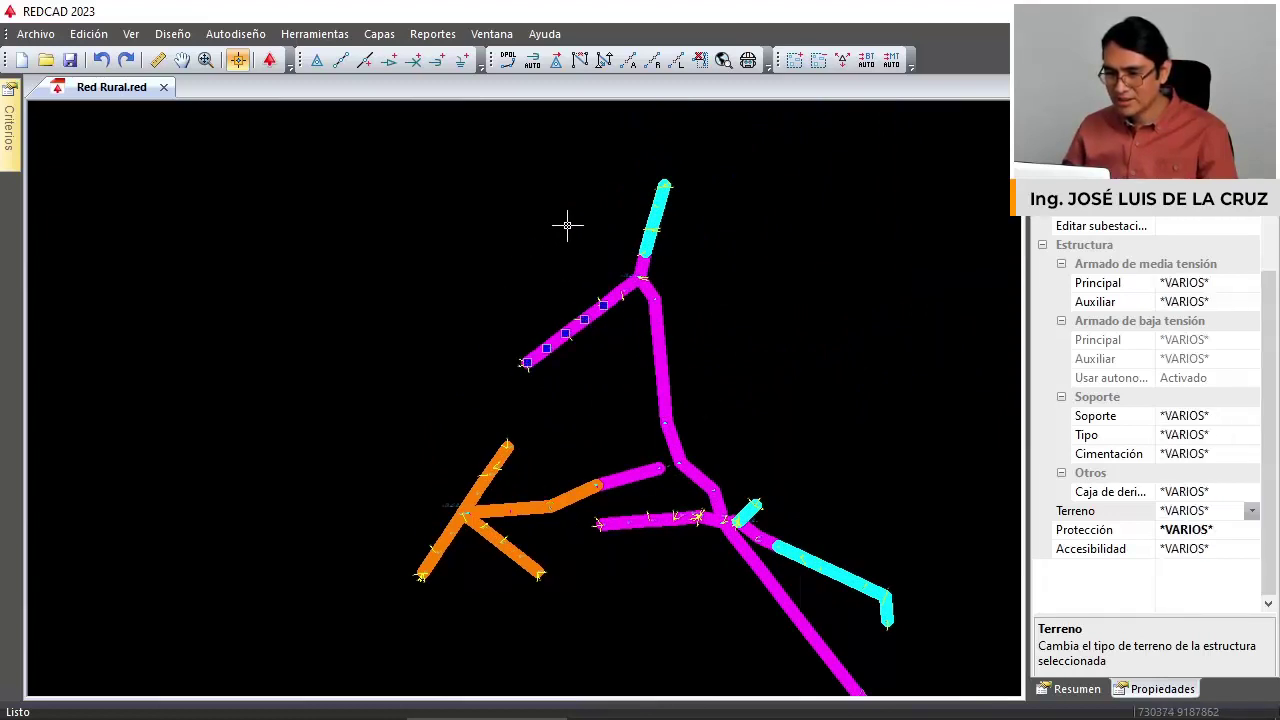
pyautogui.moveTo(580, 229); pyautogui.dragTo(626, 320)
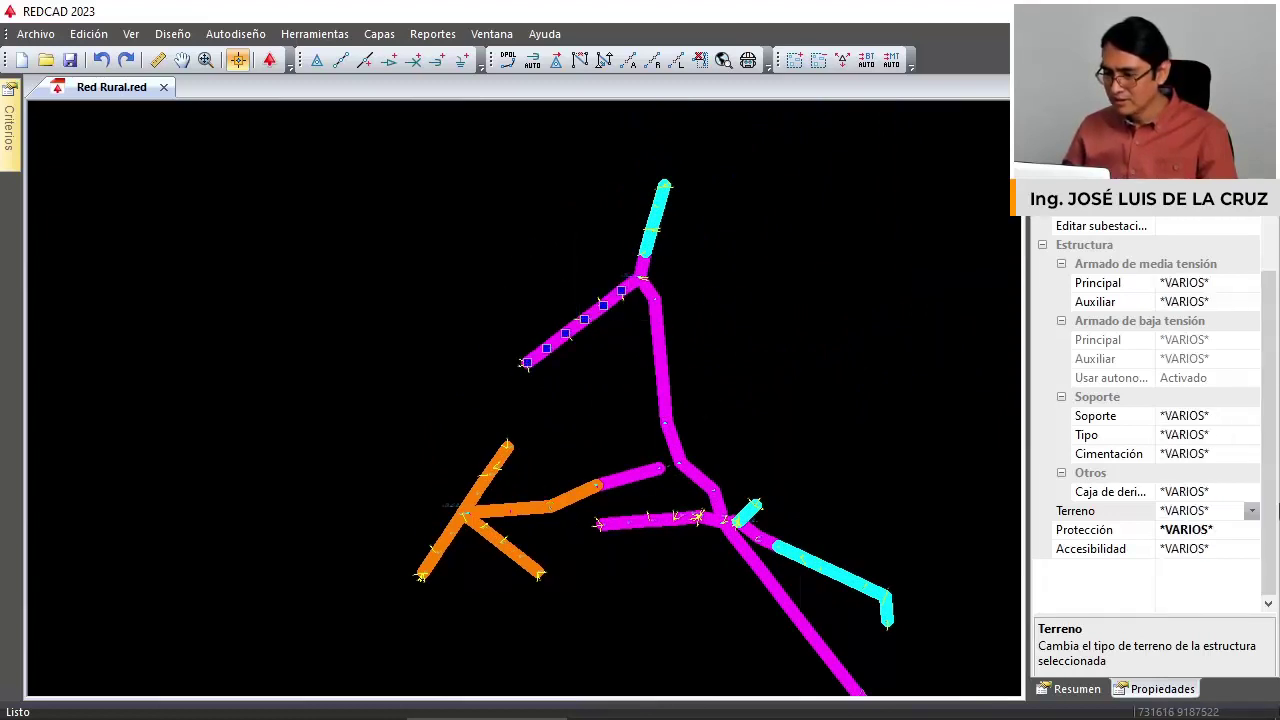
pyautogui.click(1252, 531)
pyautogui.click(1254, 531)
pyautogui.click(1251, 510)
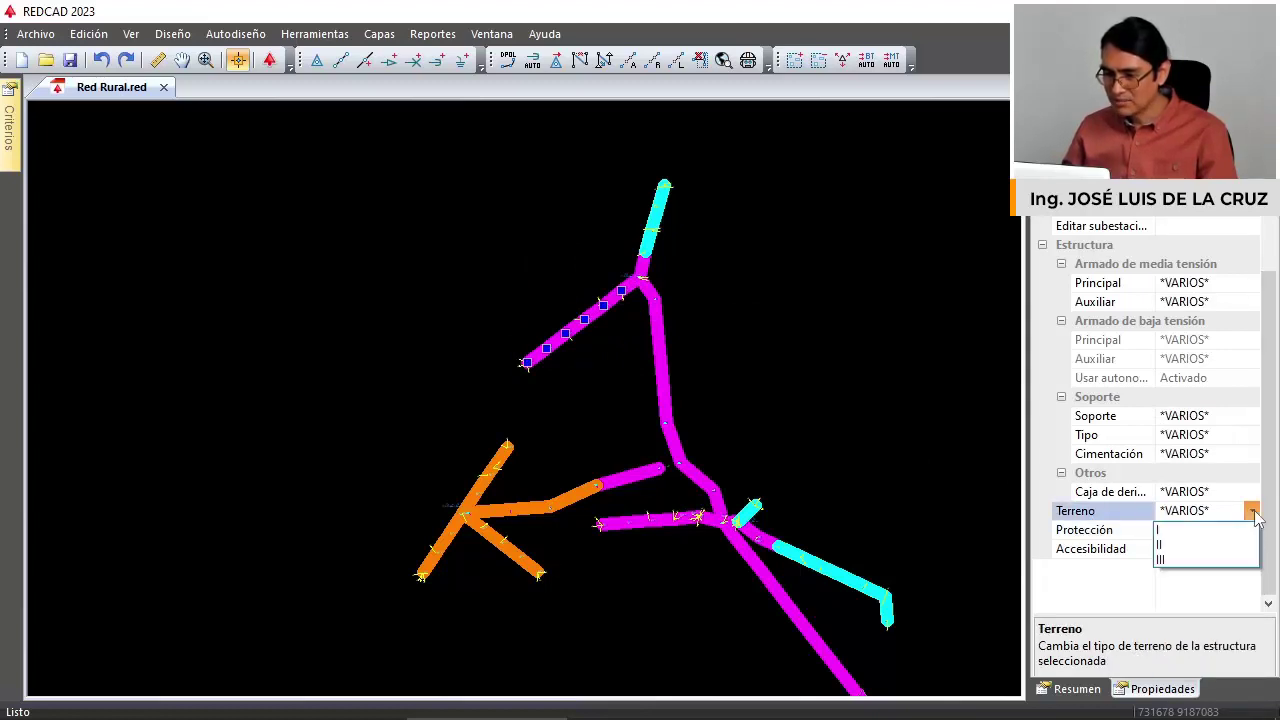
pyautogui.click(1180, 546)
pyautogui.scroll(3, 608, 292)
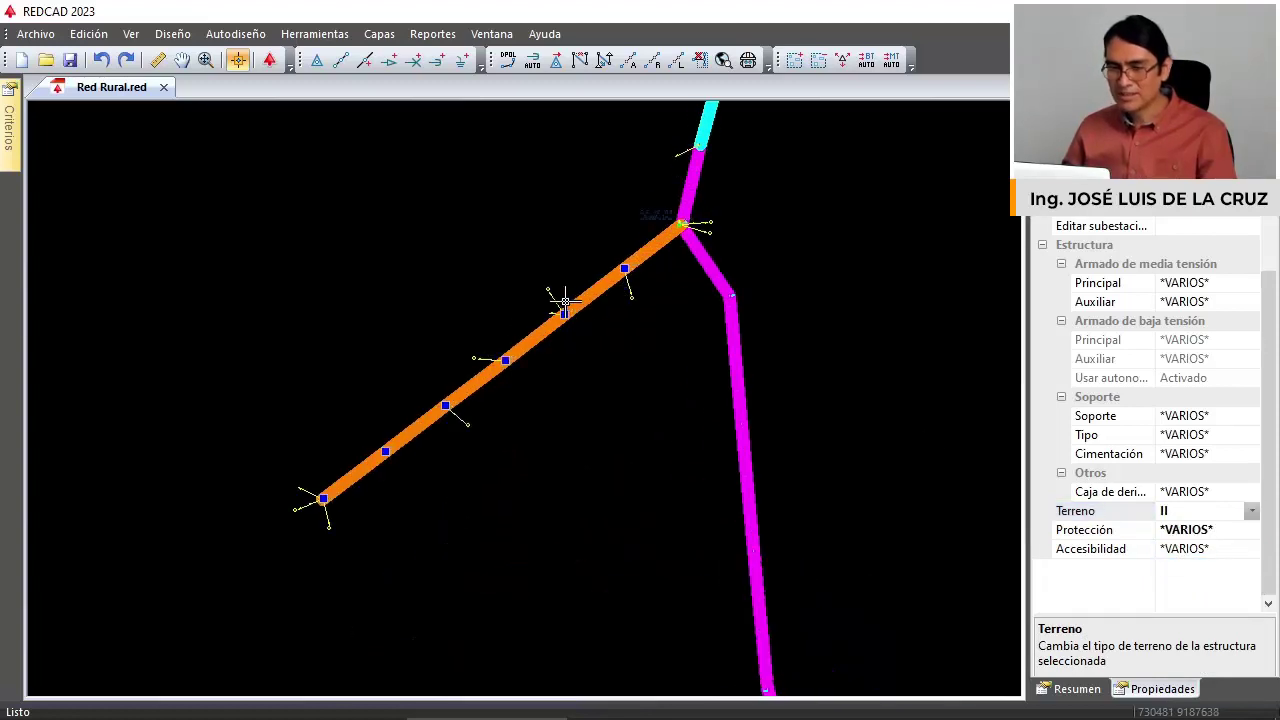
pyautogui.press('Escape')
pyautogui.scroll(-3, 575, 296)
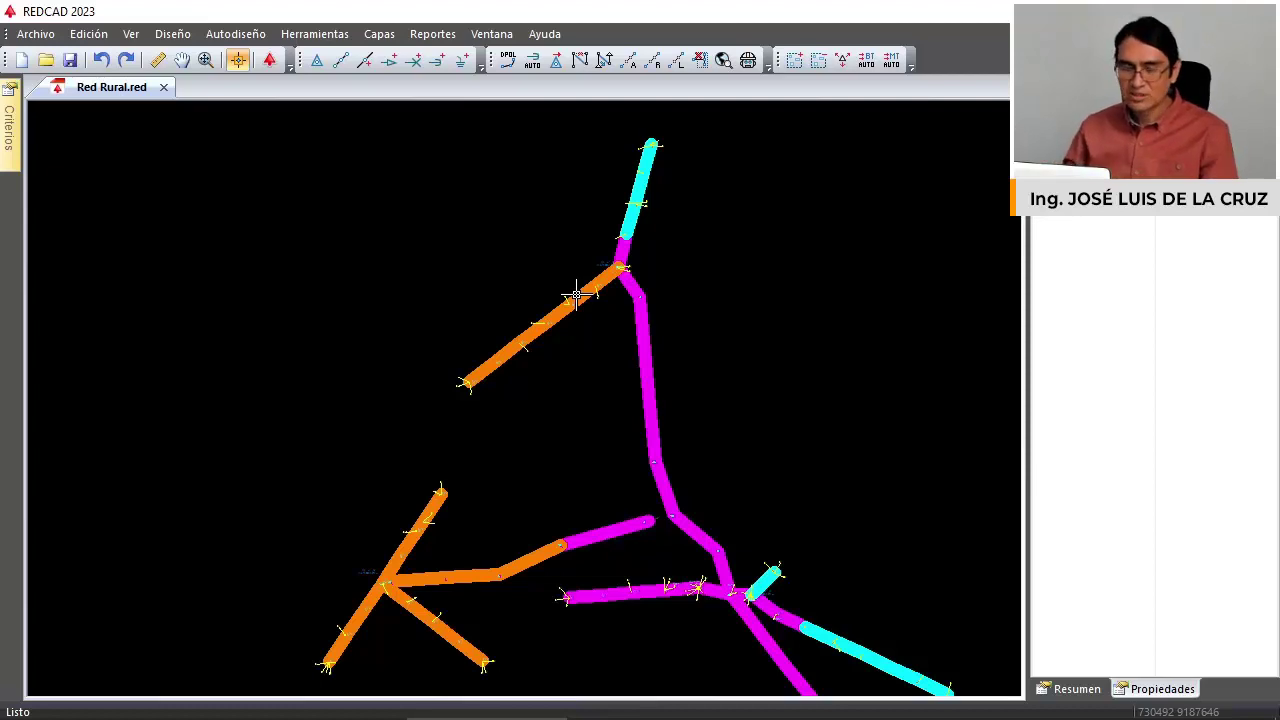
# Hide the Terrenos layer and show the Accesibilidad layer.
pyautogui.scroll(-1, 588, 228)
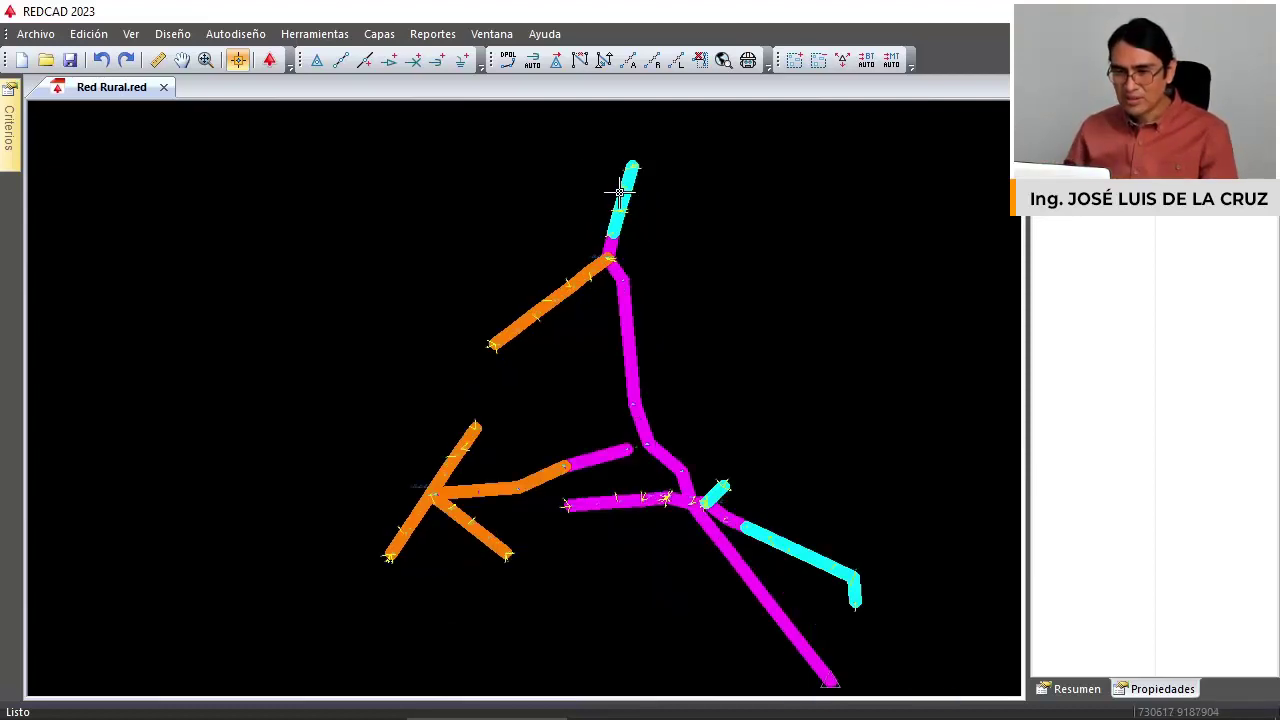
pyautogui.scroll(-1, 611, 194)
pyautogui.click(379, 34)
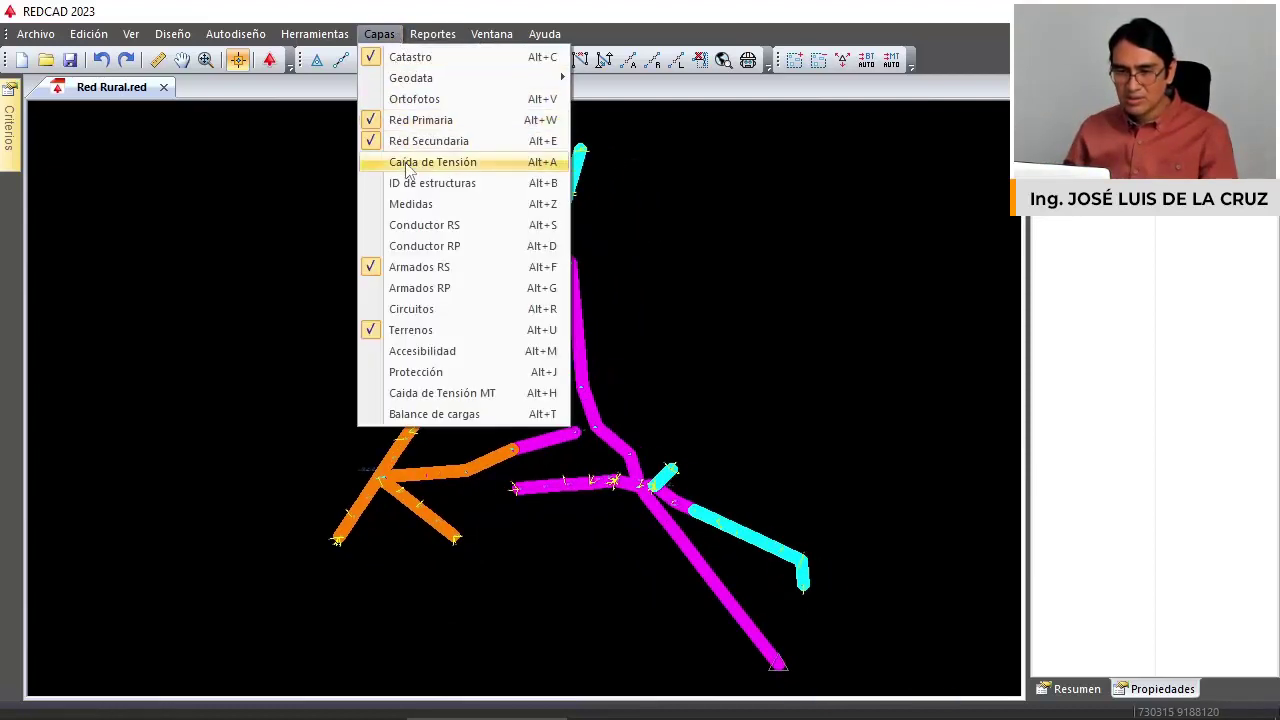
pyautogui.click(455, 312)
pyautogui.click(379, 34)
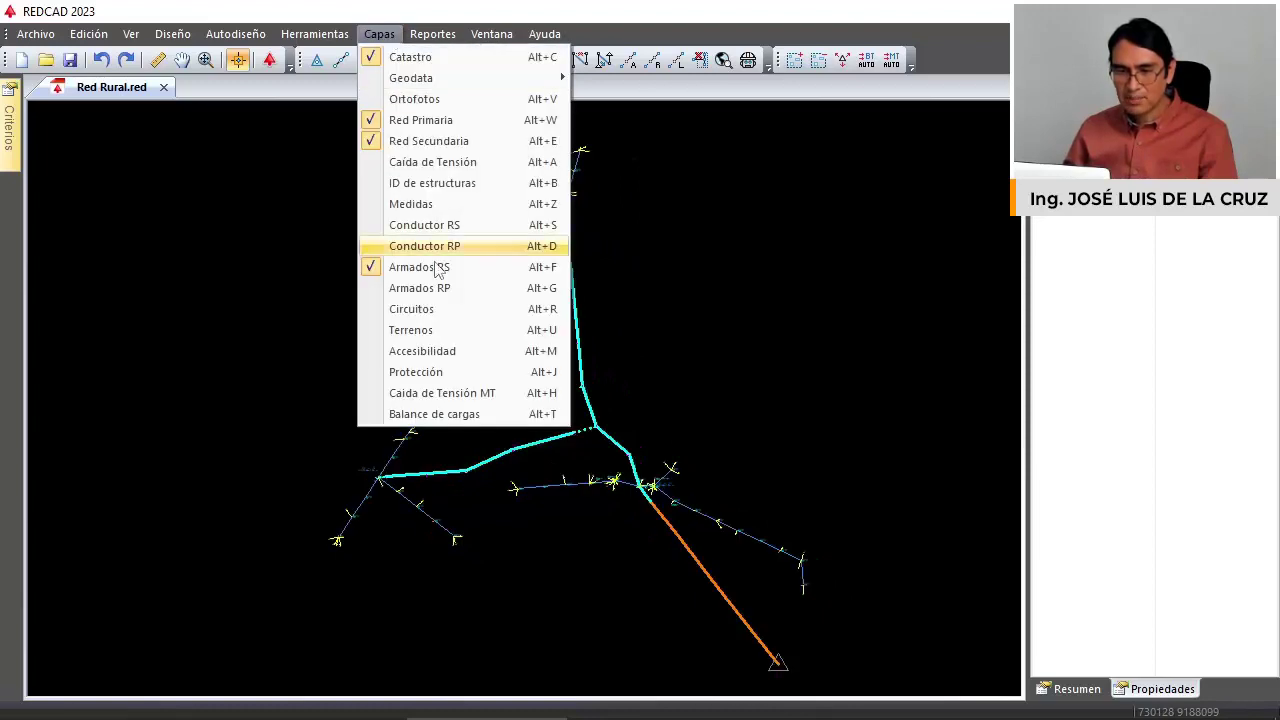
pyautogui.click(457, 354)
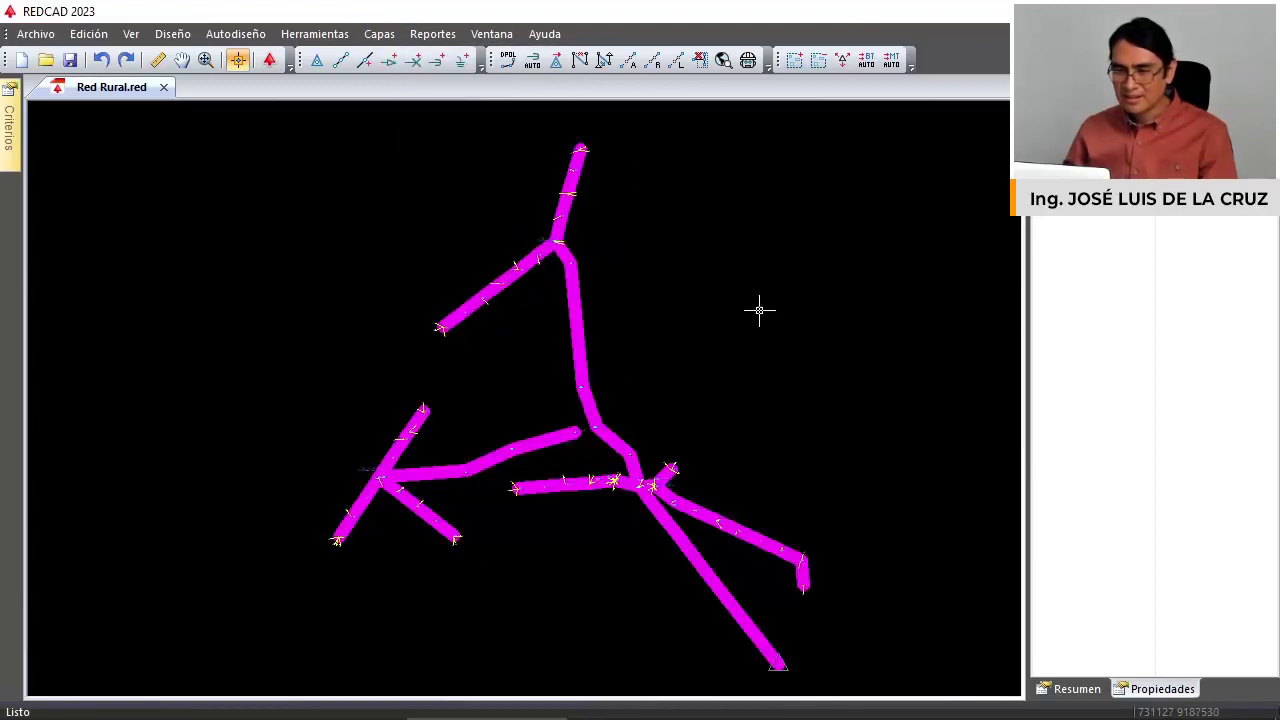
# Inspect the Accesibilidad options available for the end structure of the upper-left branch.
pyautogui.scroll(1, 550, 285)
pyautogui.scroll(5, 369, 360)
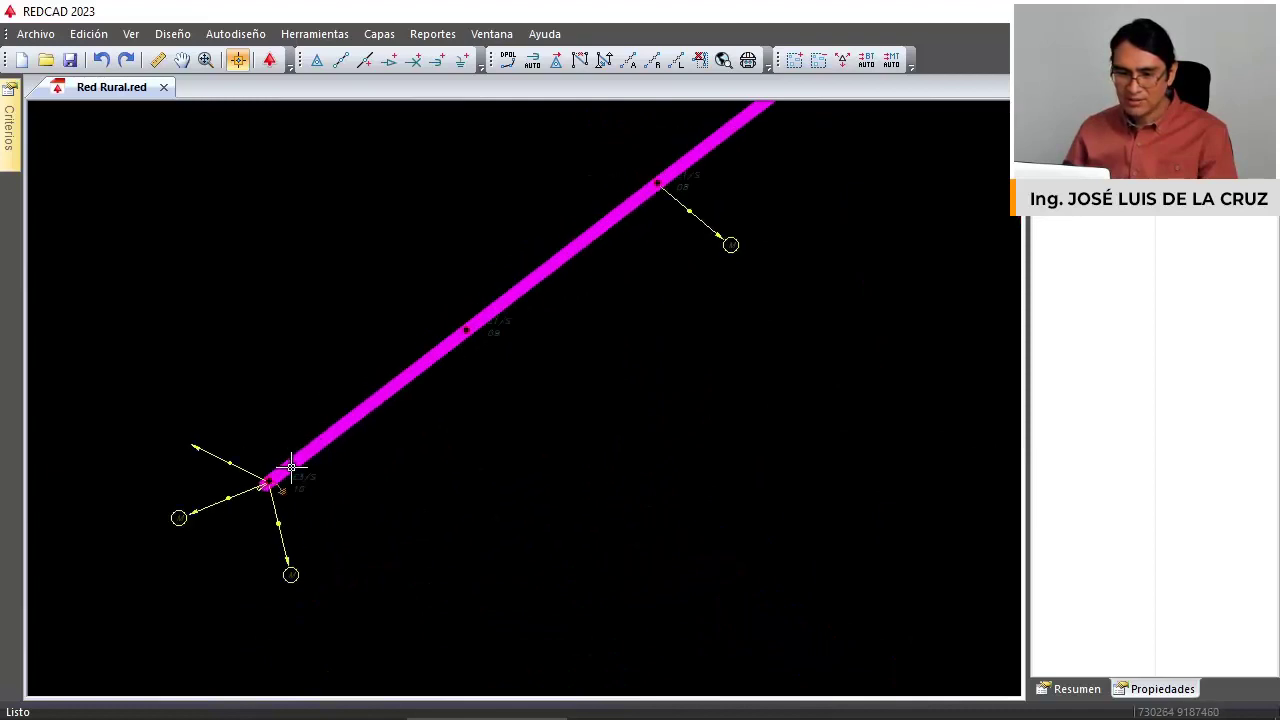
pyautogui.click(268, 482)
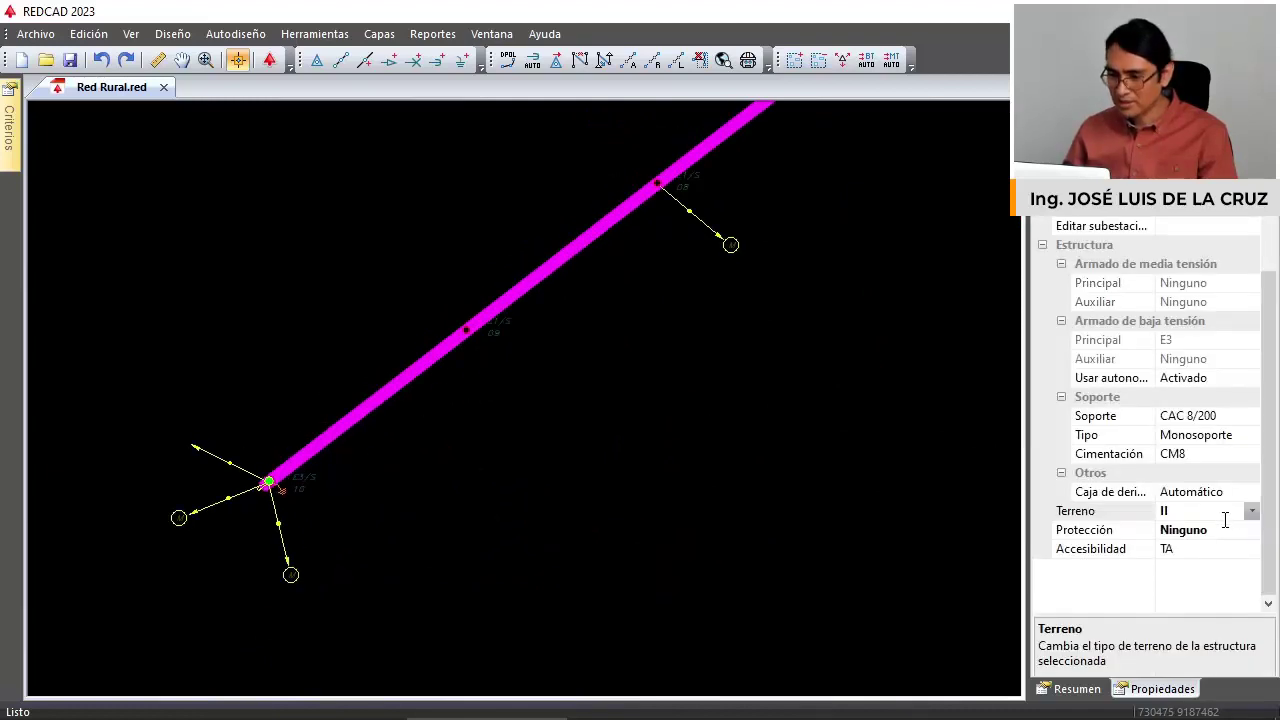
pyautogui.click(1242, 548)
pyautogui.click(1251, 548)
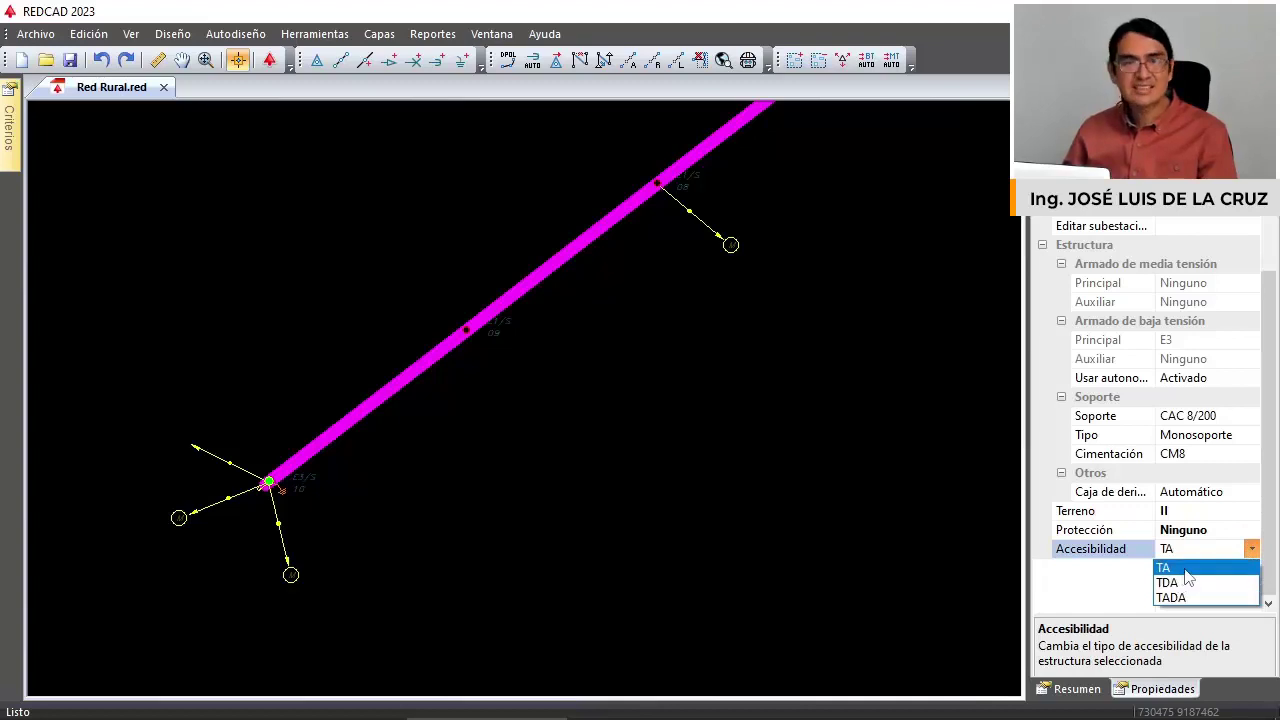
pyautogui.click(628, 530)
pyautogui.scroll(-4, 634, 506)
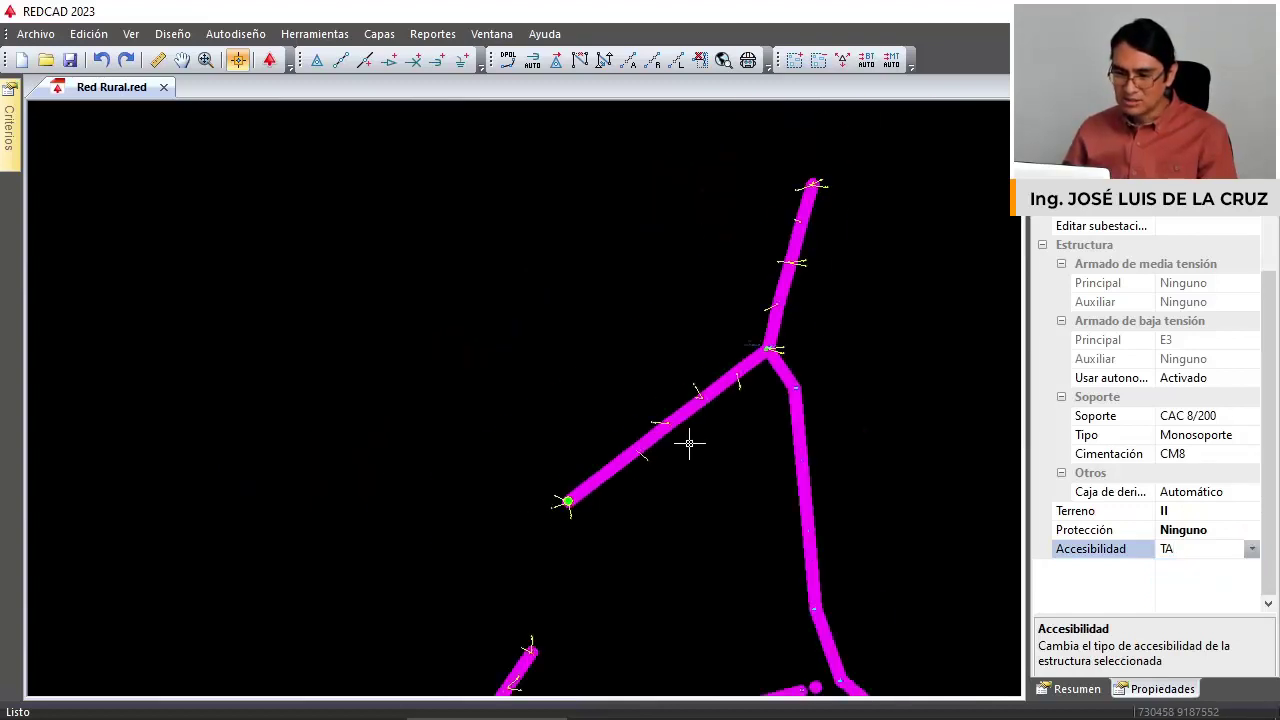
# Set Accesibilidad to TDA for the five structures along the uppermost branch, including its junction structure.
pyautogui.moveTo(689, 443); pyautogui.dragTo(592, 445, button='middle')
pyautogui.moveTo(563, 155); pyautogui.dragTo(791, 354)
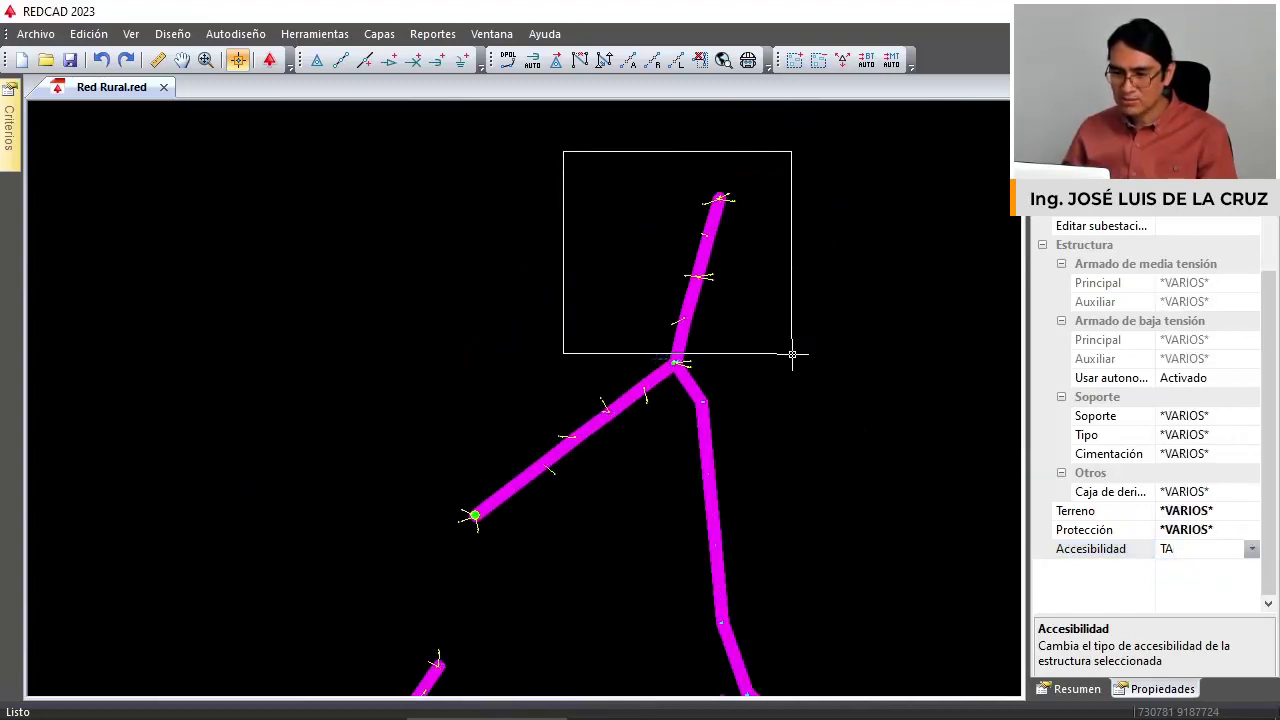
pyautogui.moveTo(647, 234); pyautogui.dragTo(740, 375)
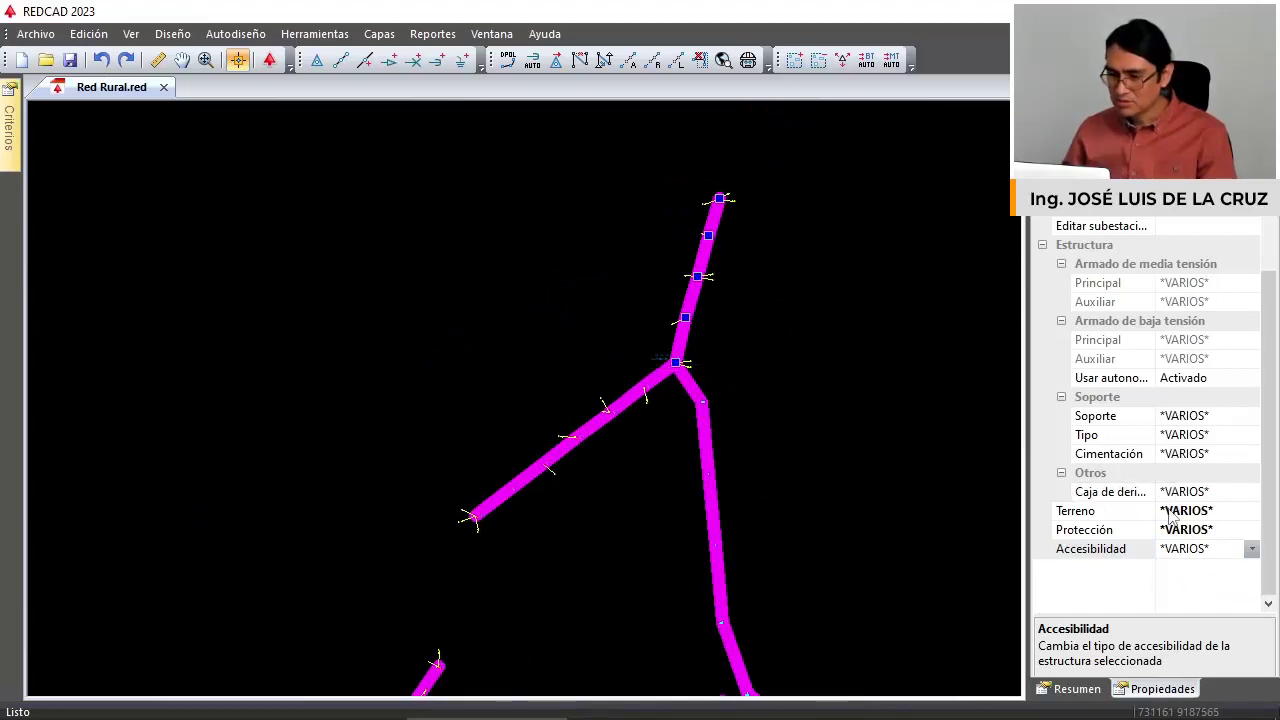
pyautogui.click(1252, 550)
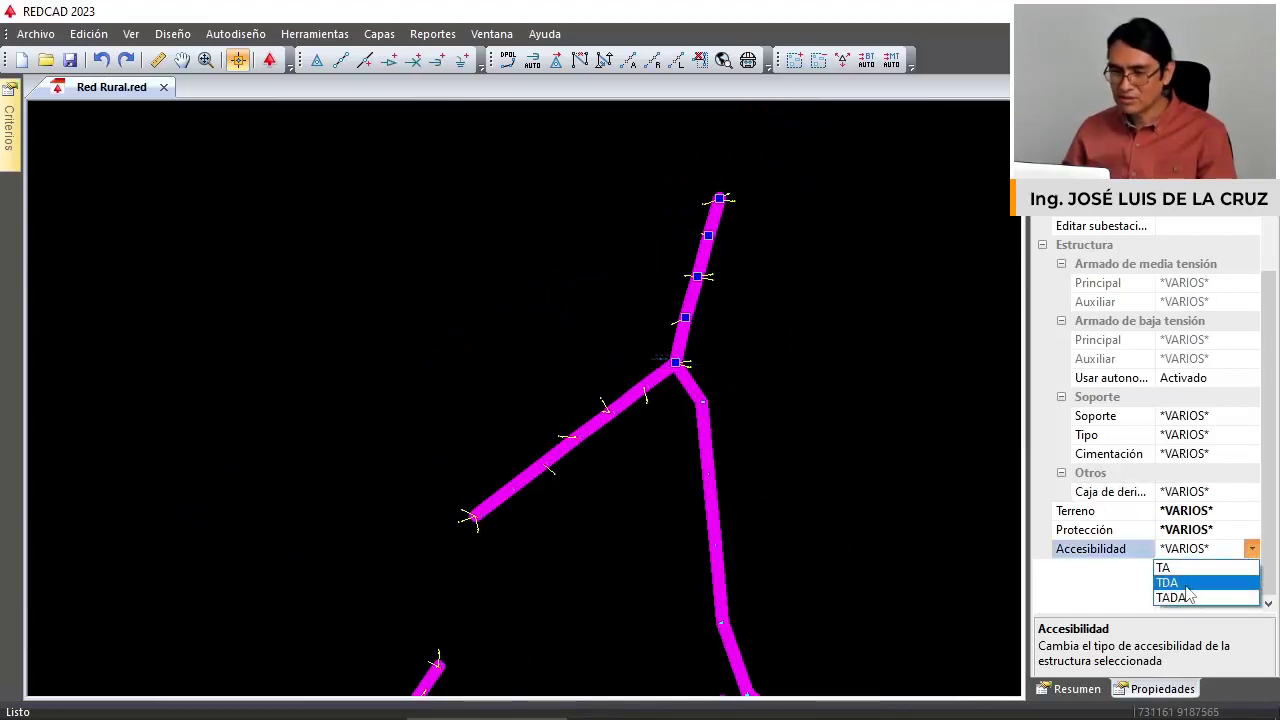
pyautogui.click(1186, 586)
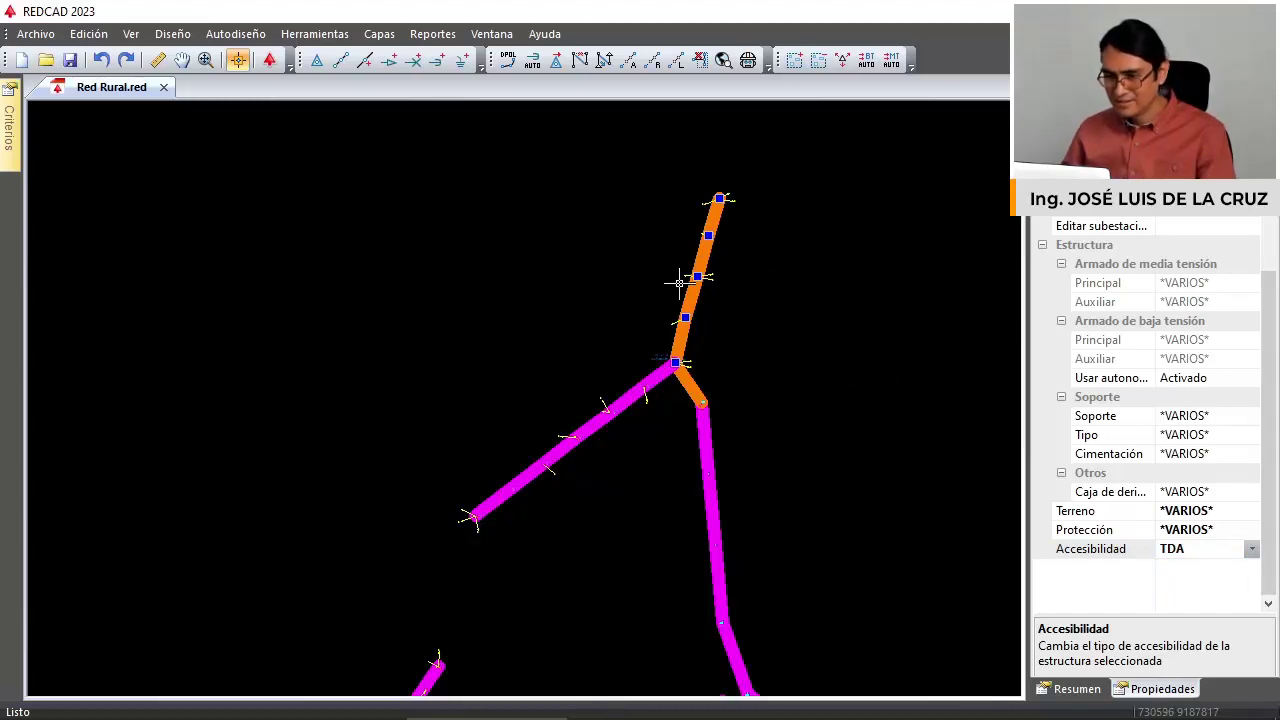
pyautogui.scroll(-3, 682, 274)
pyautogui.moveTo(749, 366); pyautogui.dragTo(697, 291, button='middle')
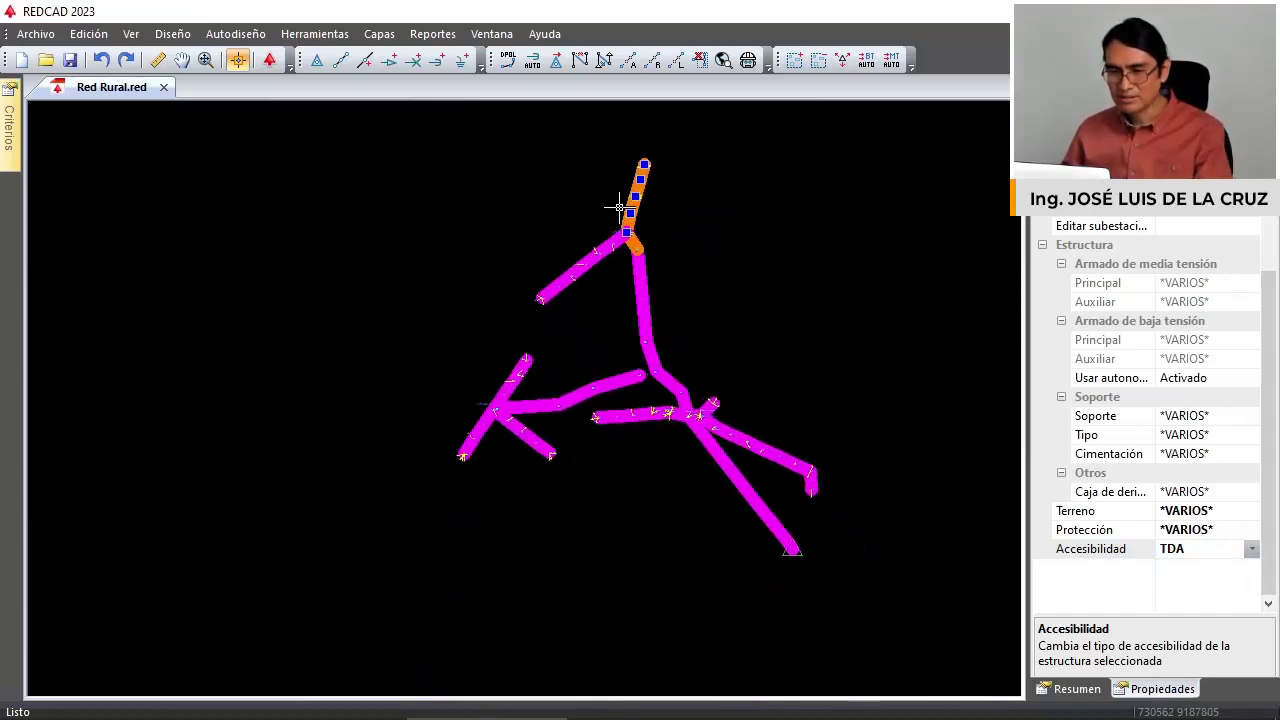
pyautogui.press('Escape')
pyautogui.scroll(3, 811, 486)
pyautogui.moveTo(544, 266); pyautogui.dragTo(622, 412, button='middle')
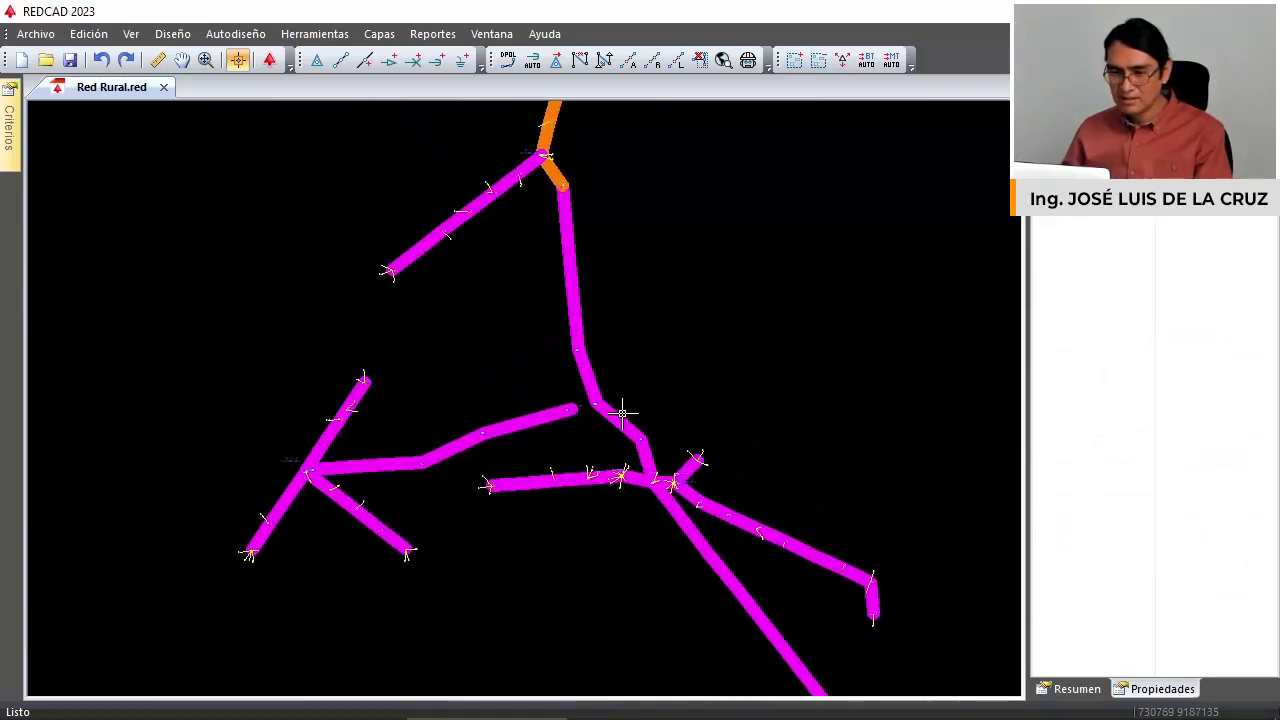
# Set Accesibilidad to TADA for the structures of the forked left-hand branch, including the adjoining end of its feeder line.
pyautogui.moveTo(304, 338); pyautogui.dragTo(420, 560)
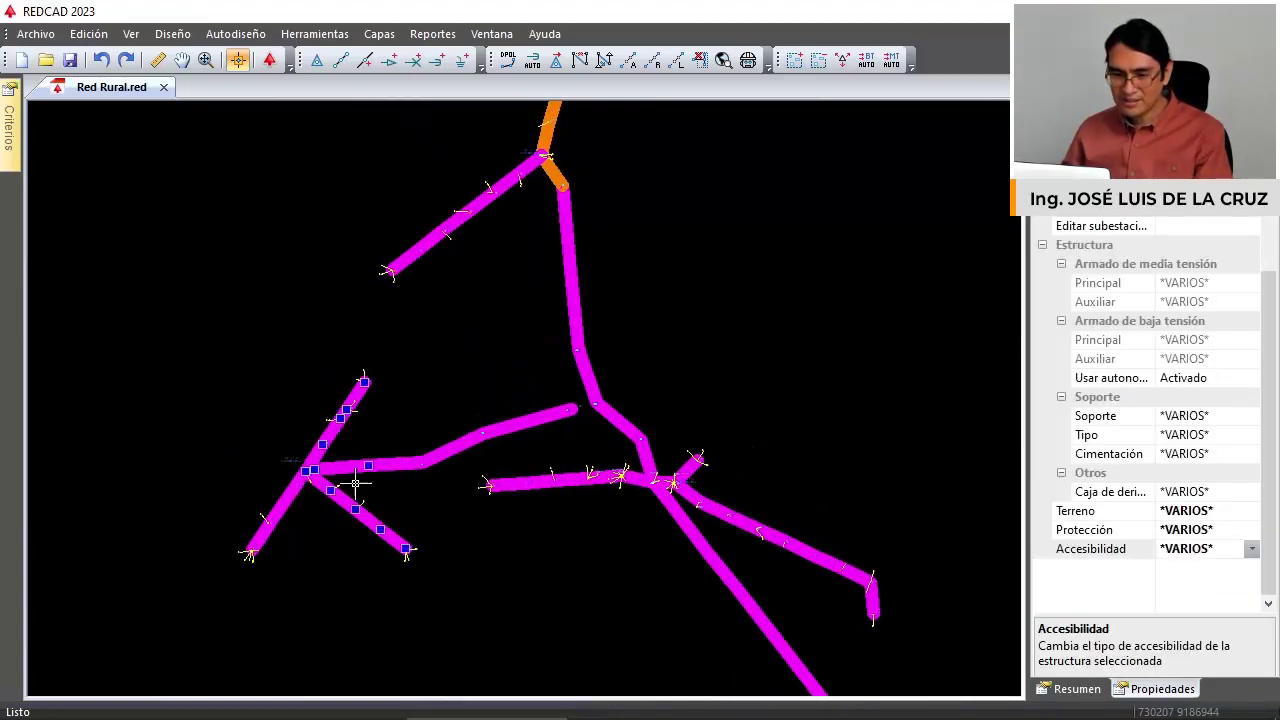
pyautogui.moveTo(231, 343); pyautogui.dragTo(423, 594)
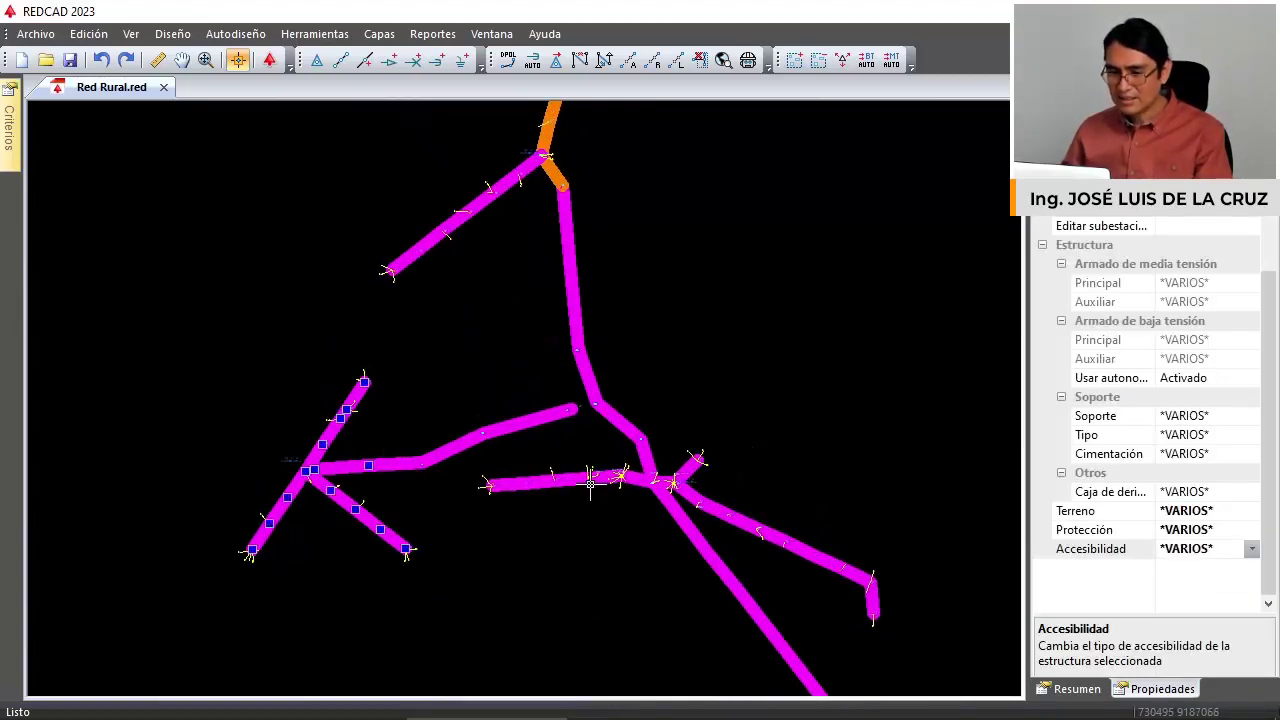
pyautogui.click(1251, 550)
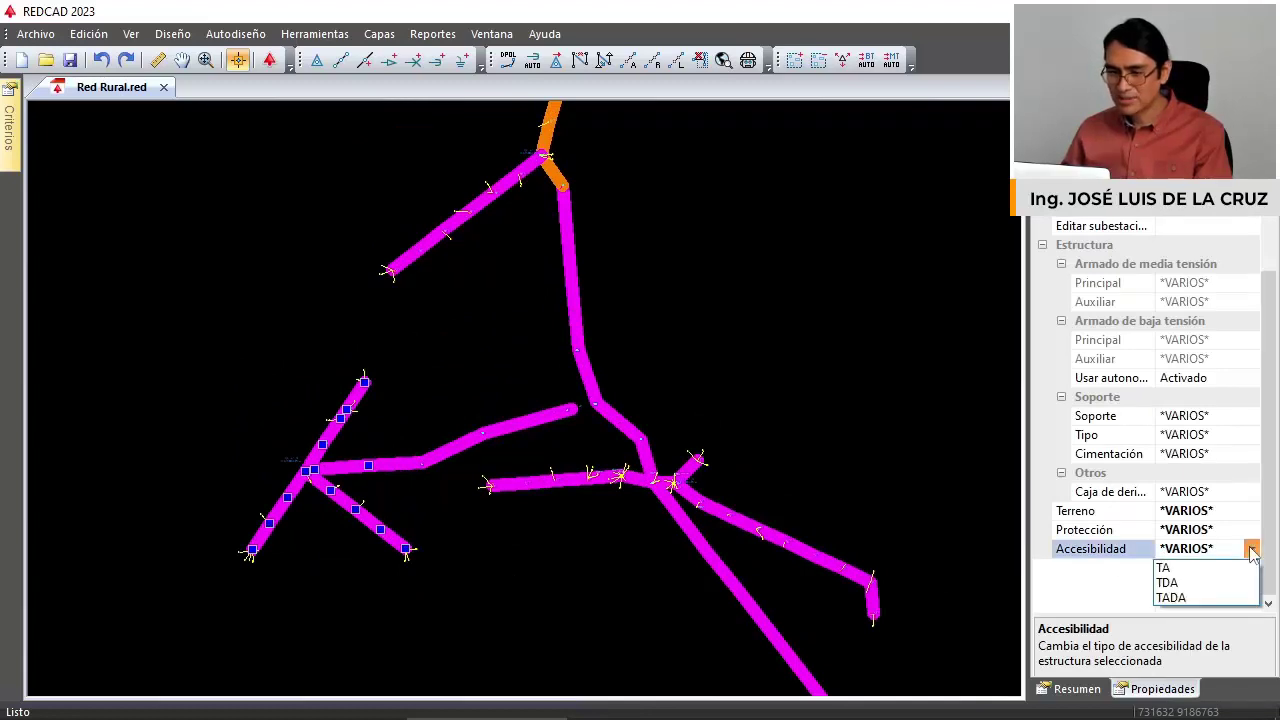
pyautogui.click(1172, 598)
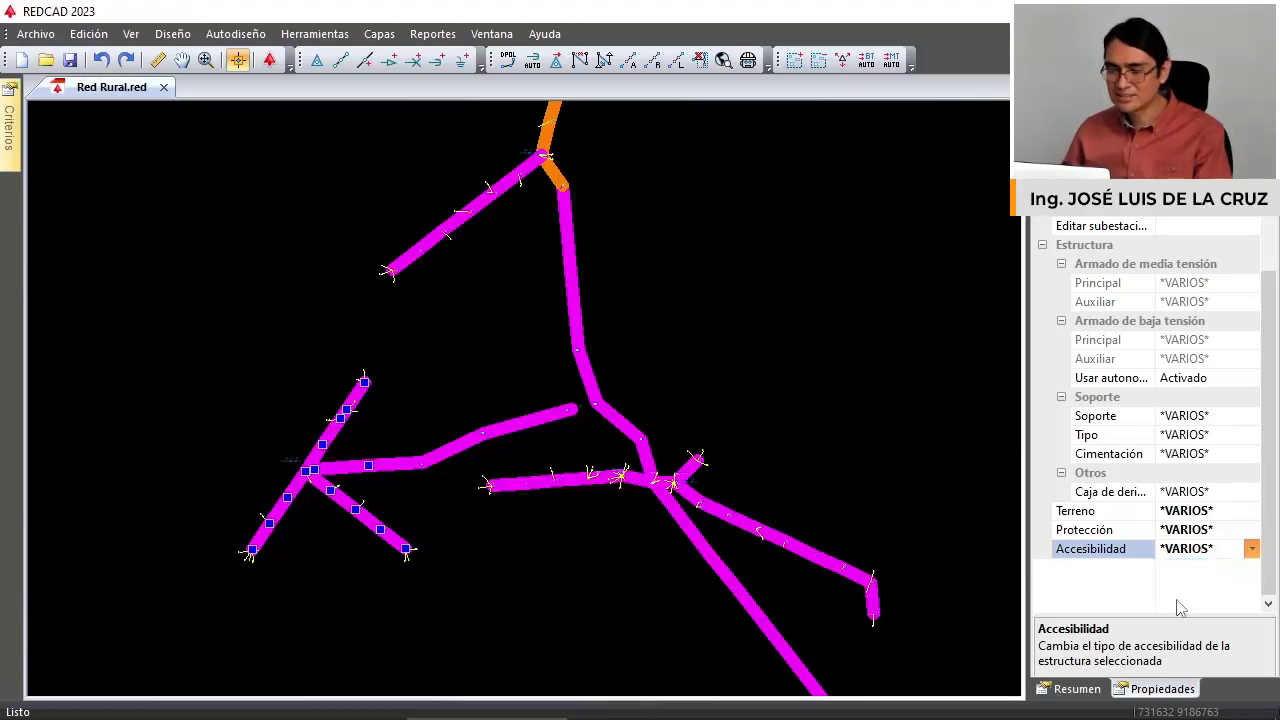
pyautogui.moveTo(403, 382); pyautogui.dragTo(448, 302)
pyautogui.moveTo(464, 325); pyautogui.dragTo(495, 390, button='middle')
pyautogui.scroll(-2, 472, 290)
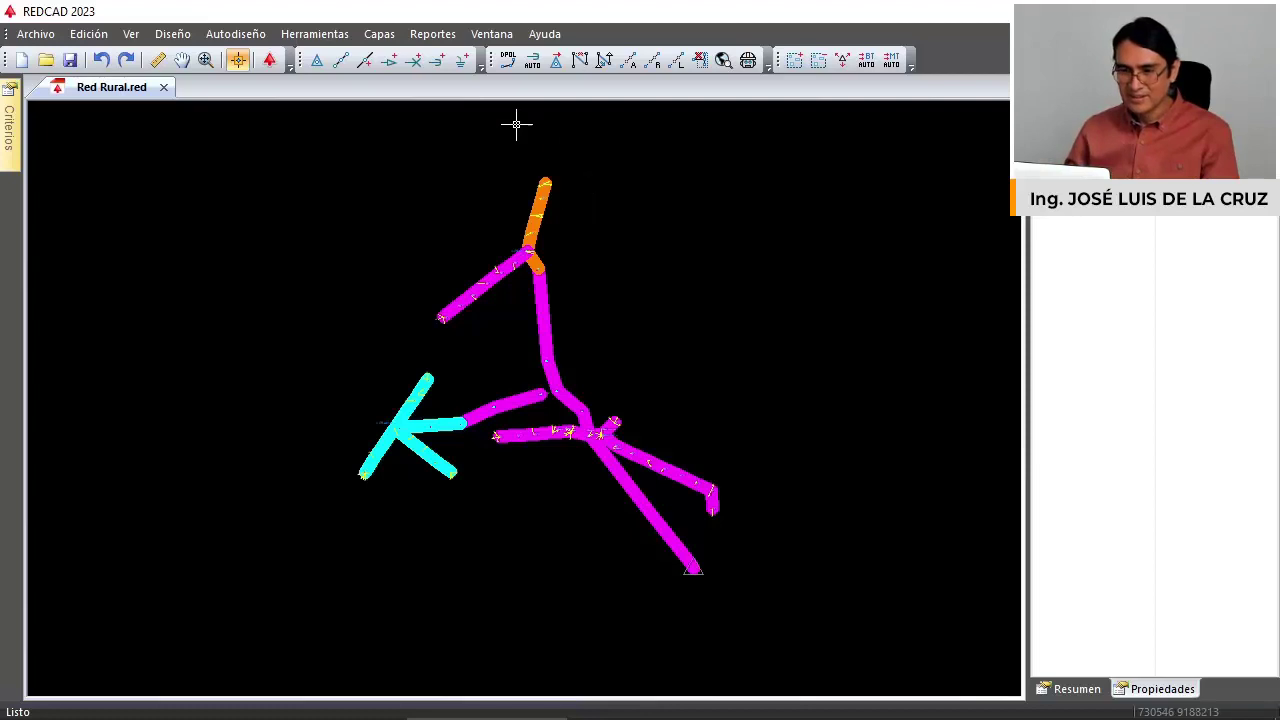
# Hide the Accesibilidad layer and show the Protección layer.
pyautogui.click(379, 34)
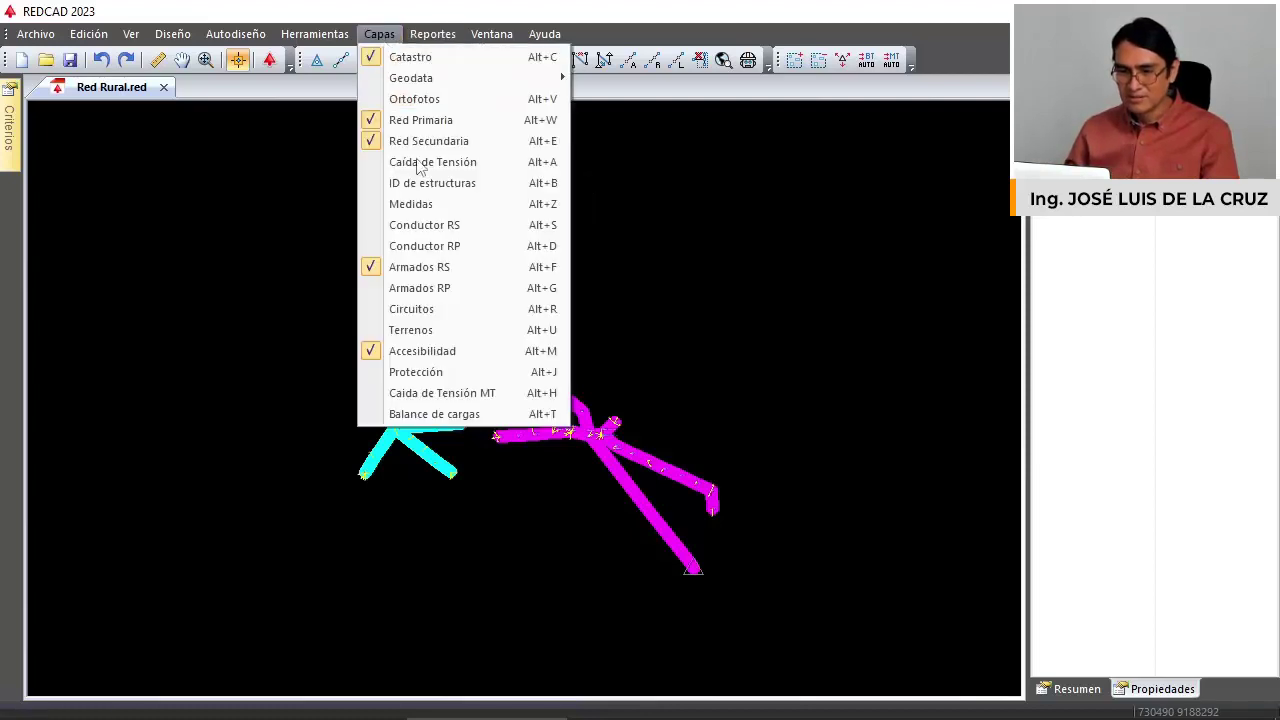
pyautogui.click(481, 351)
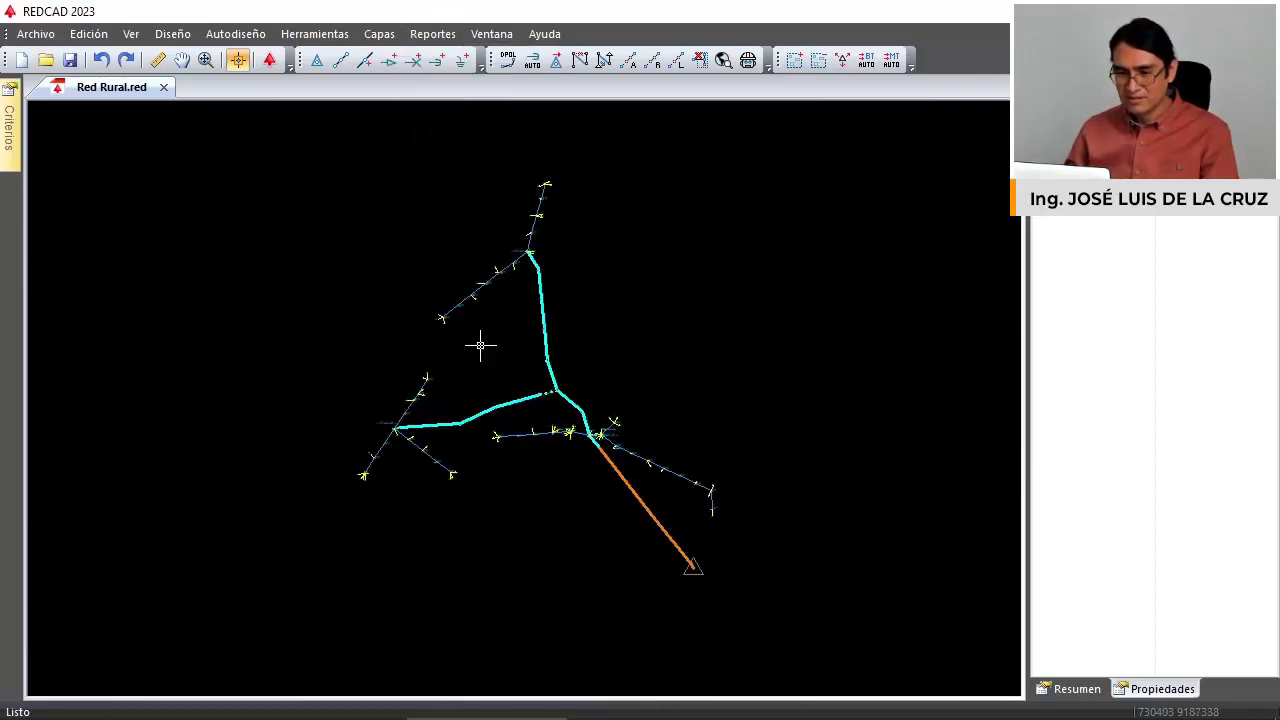
pyautogui.click(379, 36)
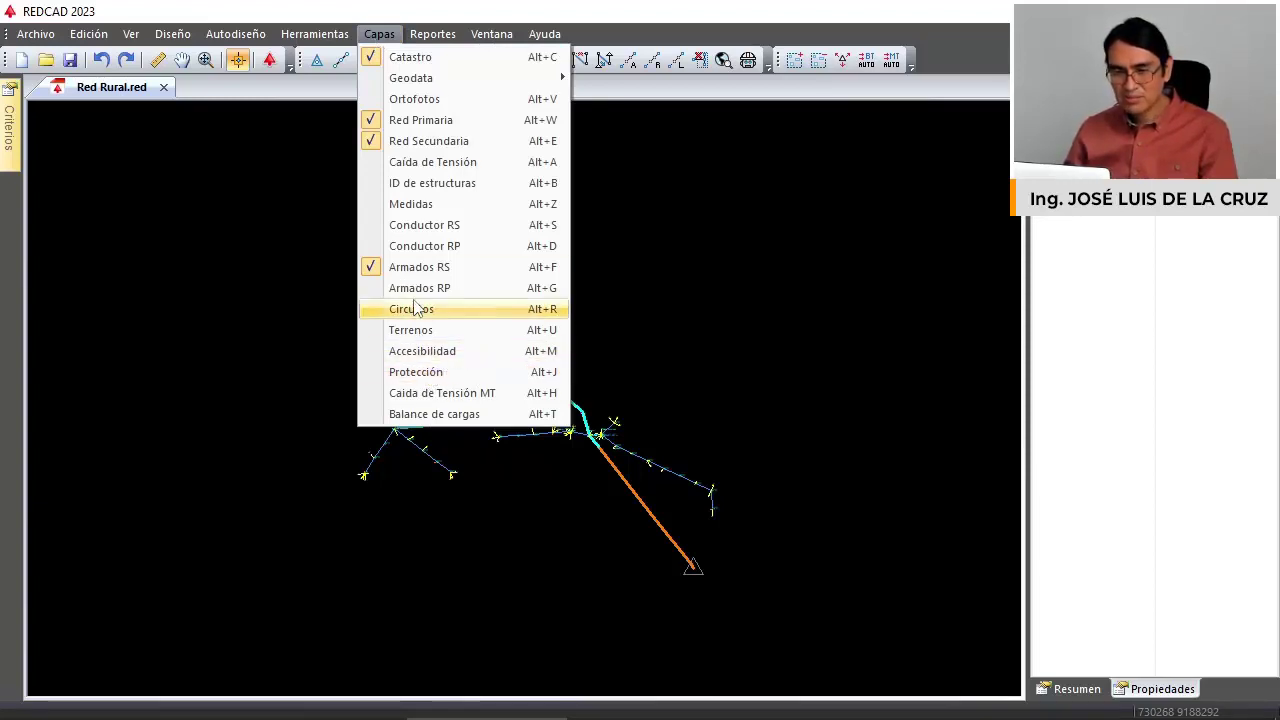
pyautogui.click(420, 372)
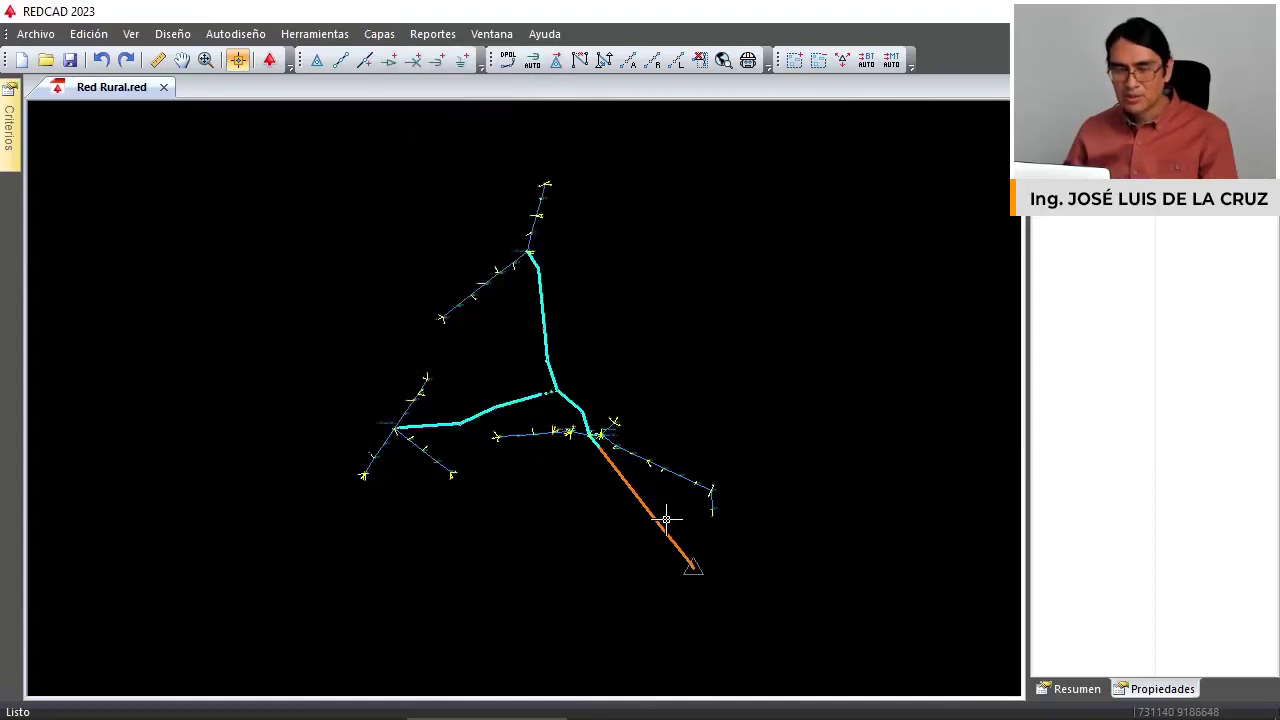
# Assign protection SECC-22.9kV-5A to the orange line's structure next to the triangle at its lower end.
pyautogui.scroll(3, 695, 567)
pyautogui.scroll(3, 690, 565)
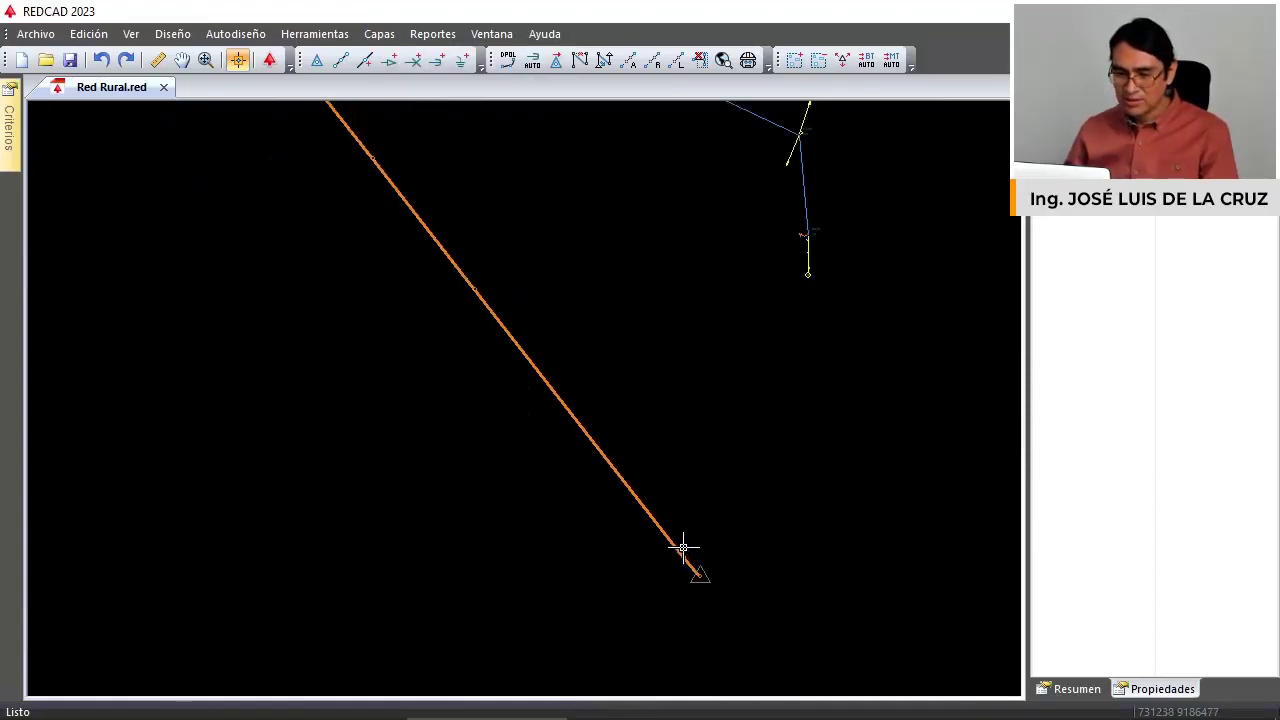
pyautogui.click(690, 571)
pyautogui.scroll(-2, 680, 470)
pyautogui.scroll(-1, 680, 470)
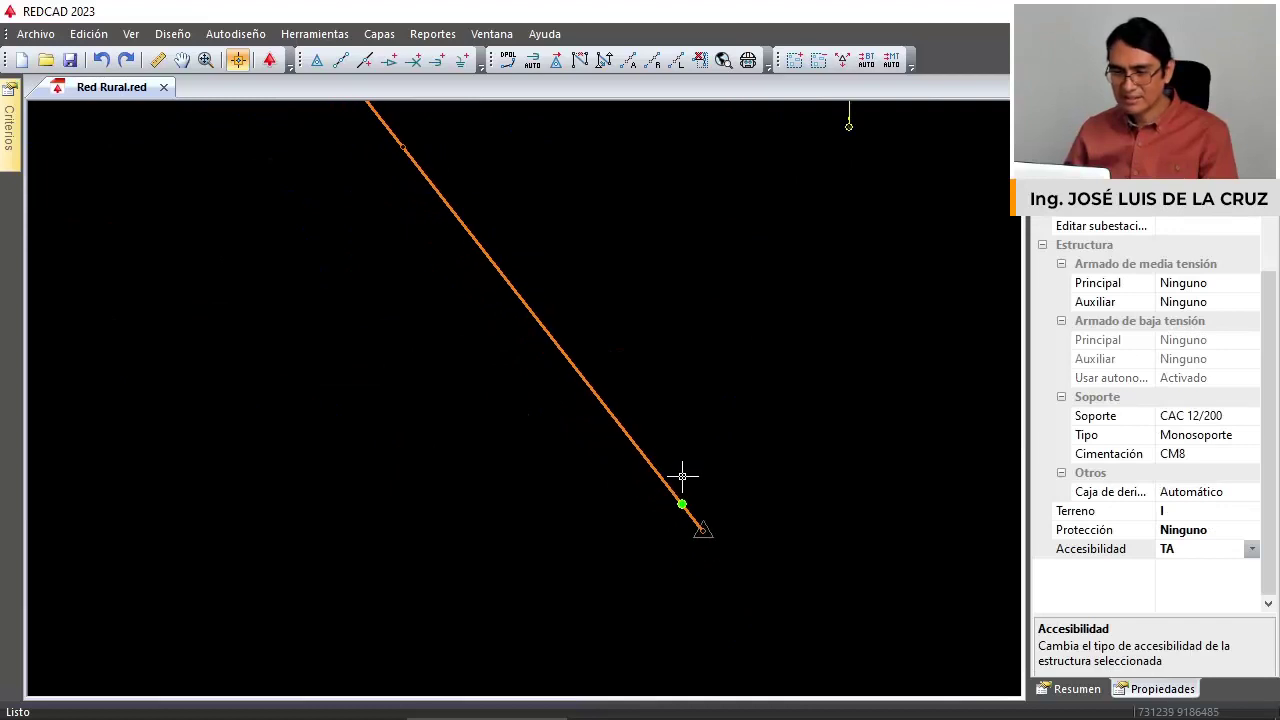
pyautogui.click(1209, 533)
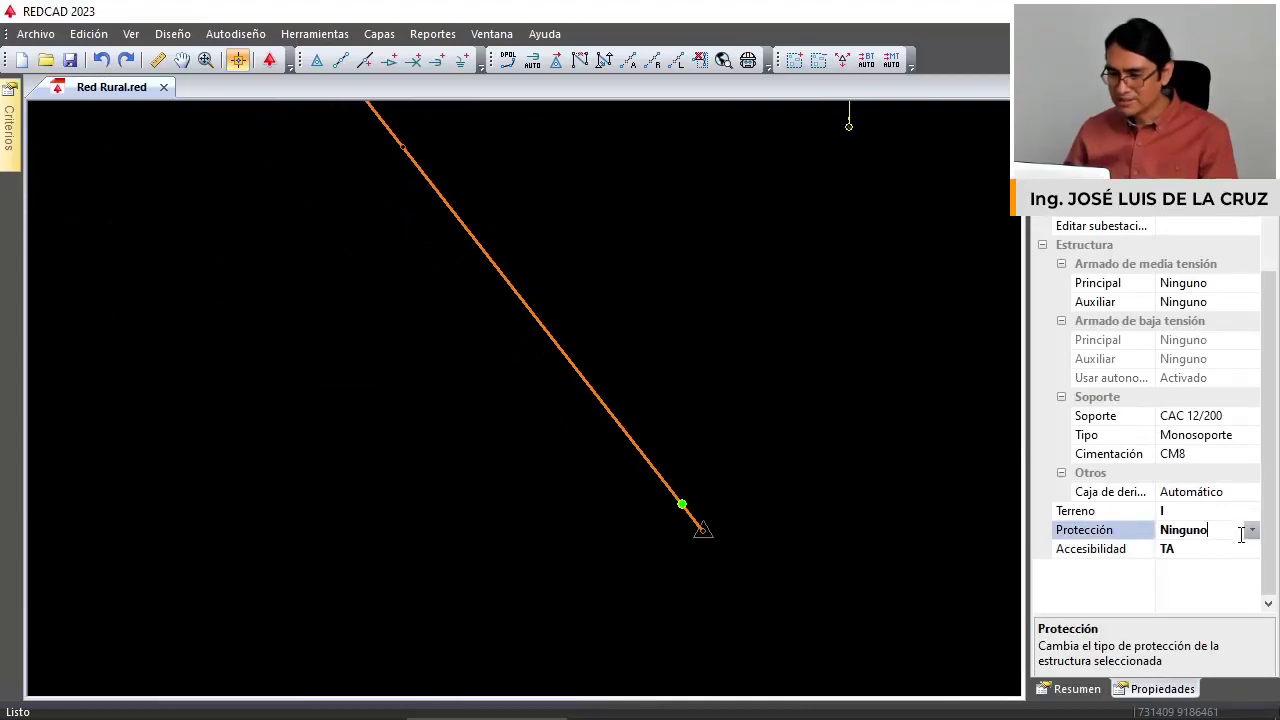
pyautogui.click(1252, 530)
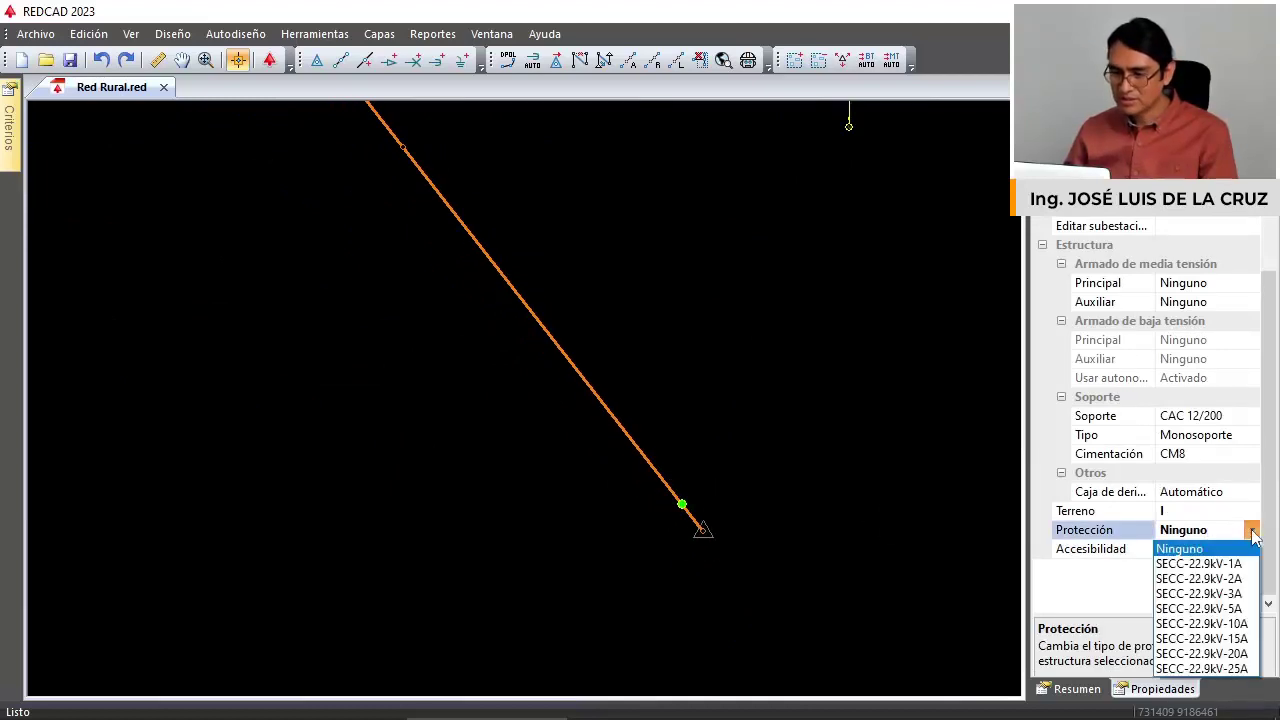
pyautogui.click(1238, 611)
pyautogui.scroll(3, 767, 486)
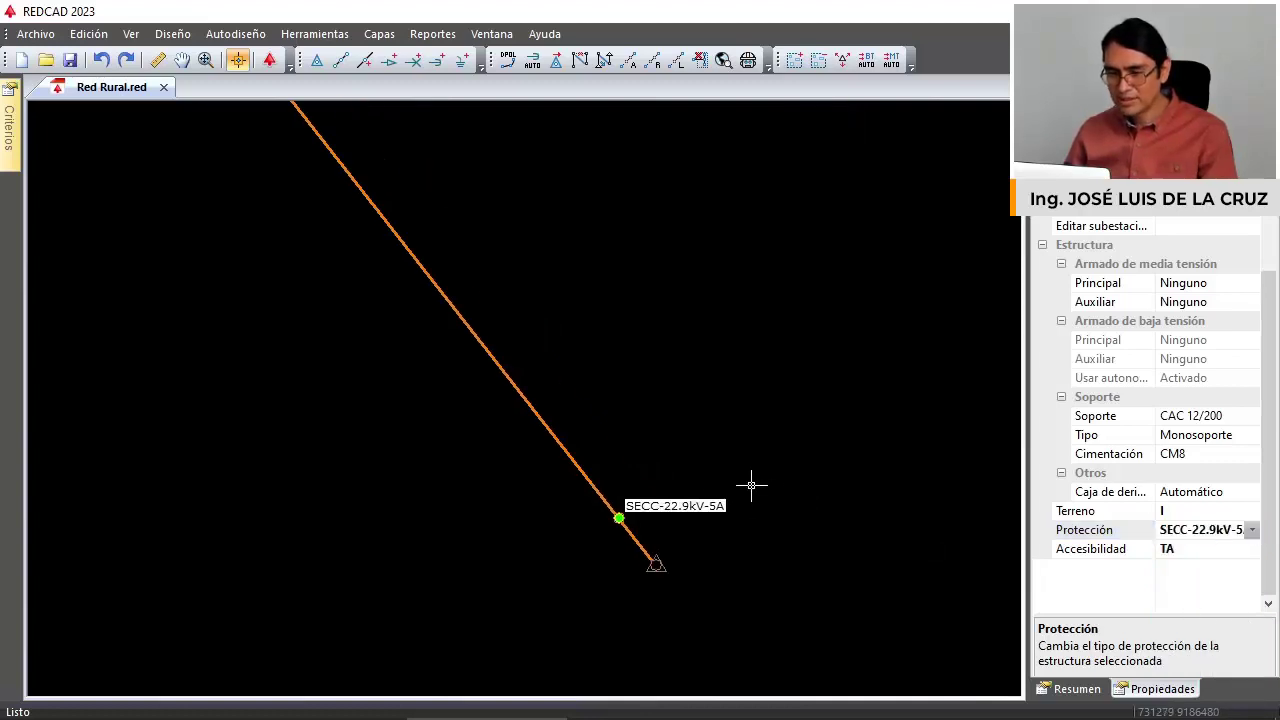
# Set the principal medium-voltage assembly to PSEC-3PL for the structure carrying the SECC-22.9kV-5A protection.
pyautogui.moveTo(708, 480); pyautogui.dragTo(687, 516)
pyautogui.click(618, 518)
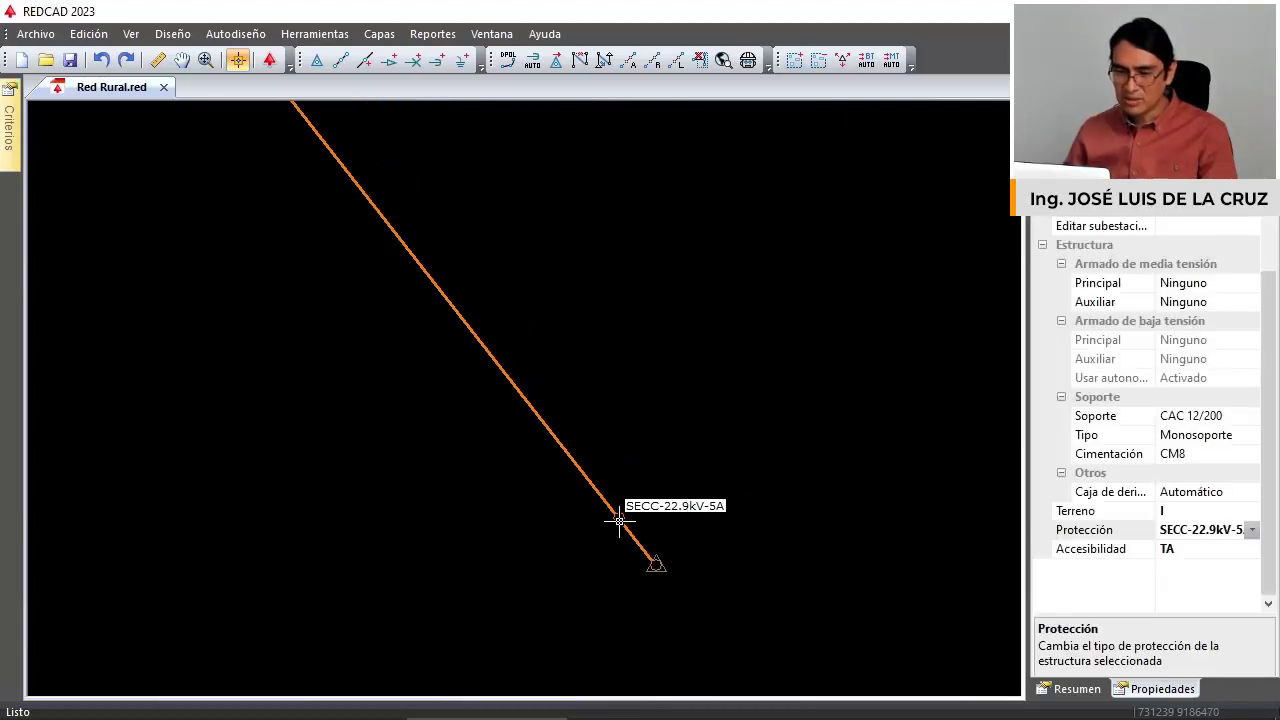
pyautogui.click(1249, 286)
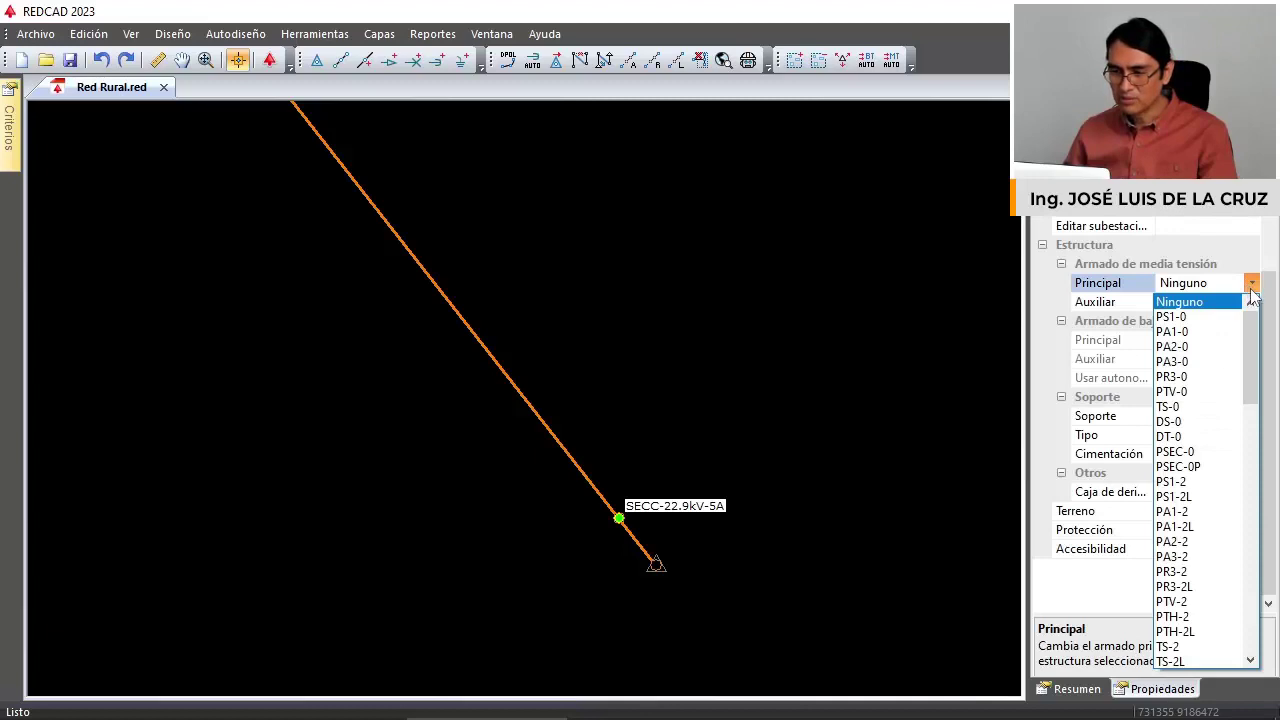
pyautogui.click(1264, 345)
pyautogui.click(1253, 286)
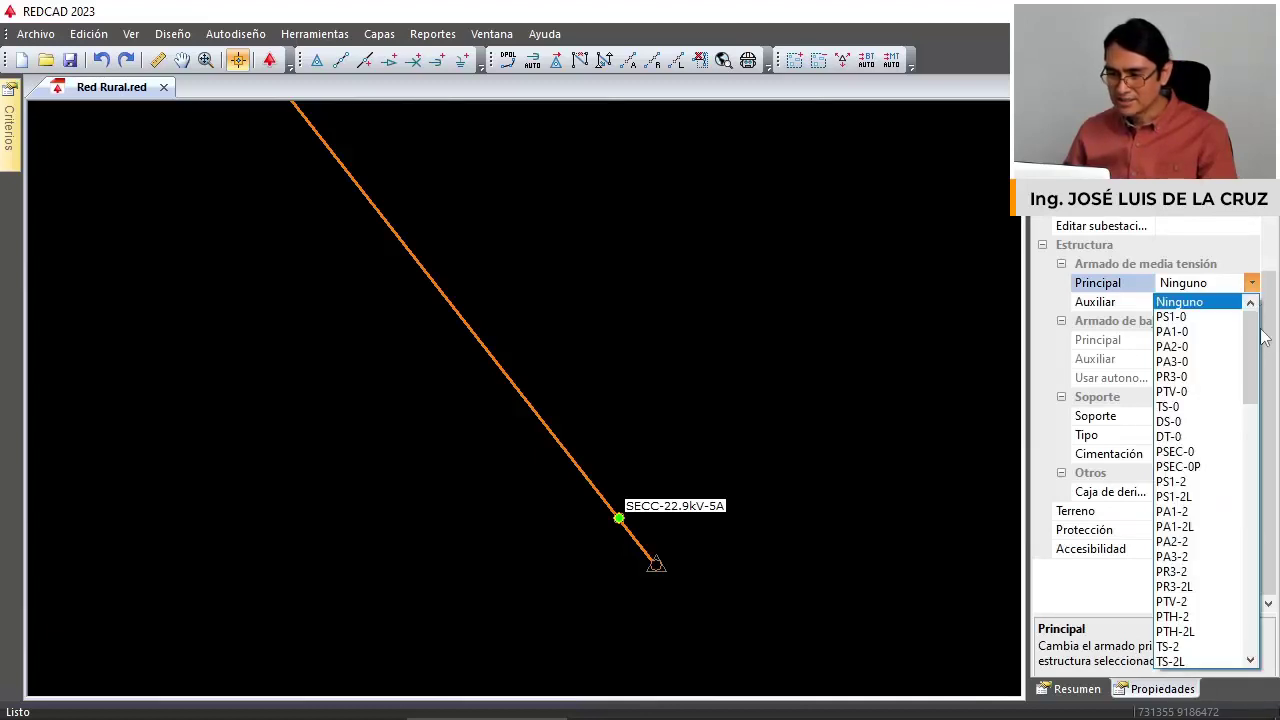
pyautogui.click(1266, 365)
pyautogui.click(1251, 287)
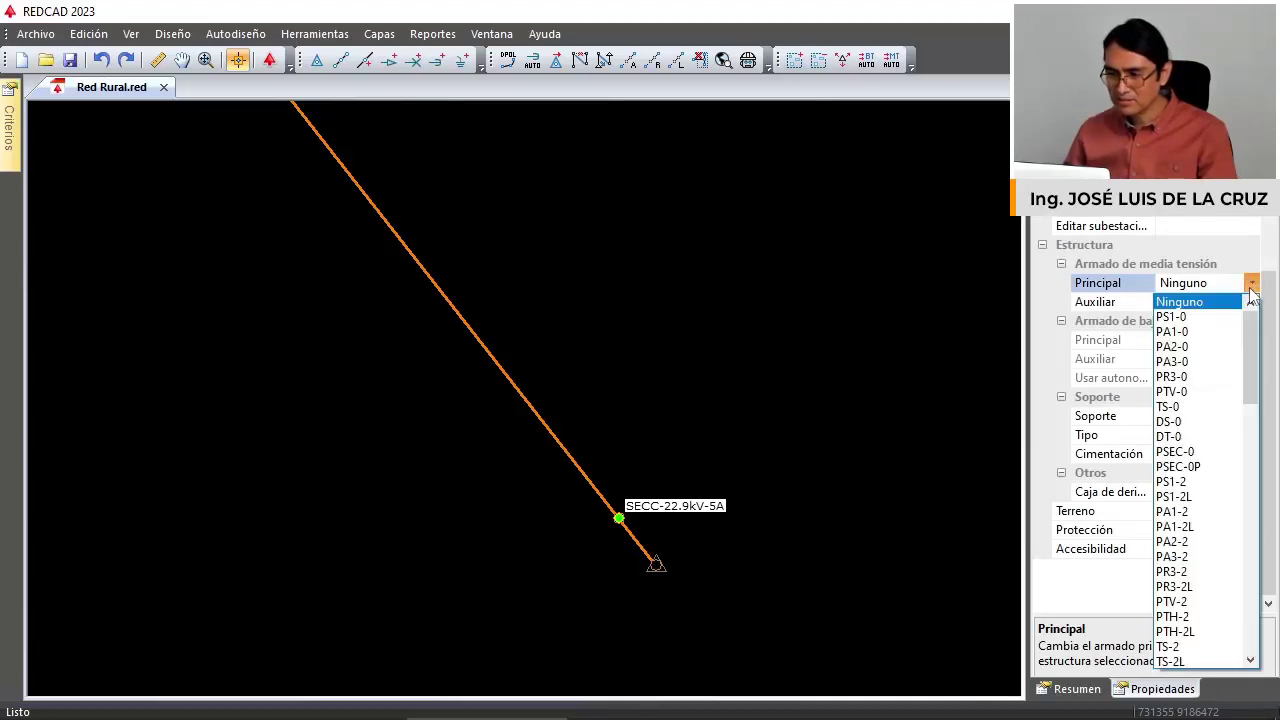
pyautogui.moveTo(1251, 340); pyautogui.dragTo(1279, 494)
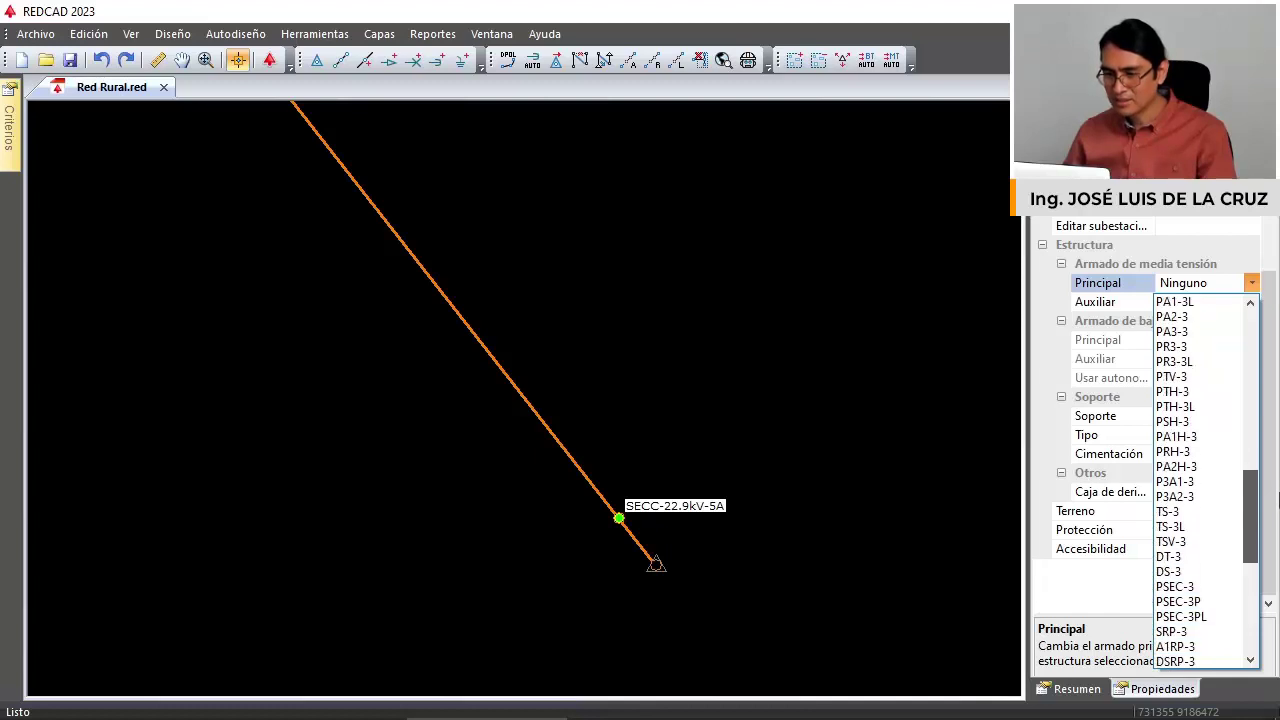
pyautogui.click(1204, 619)
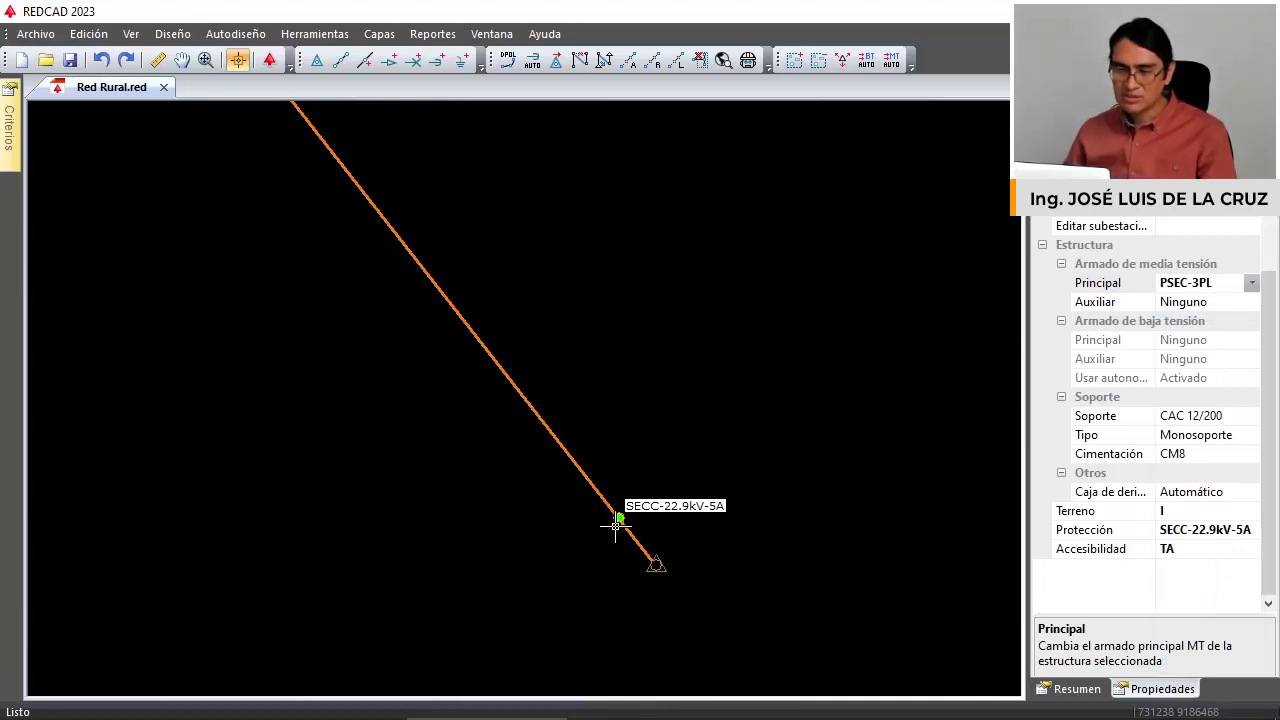
pyautogui.scroll(1, 620, 517)
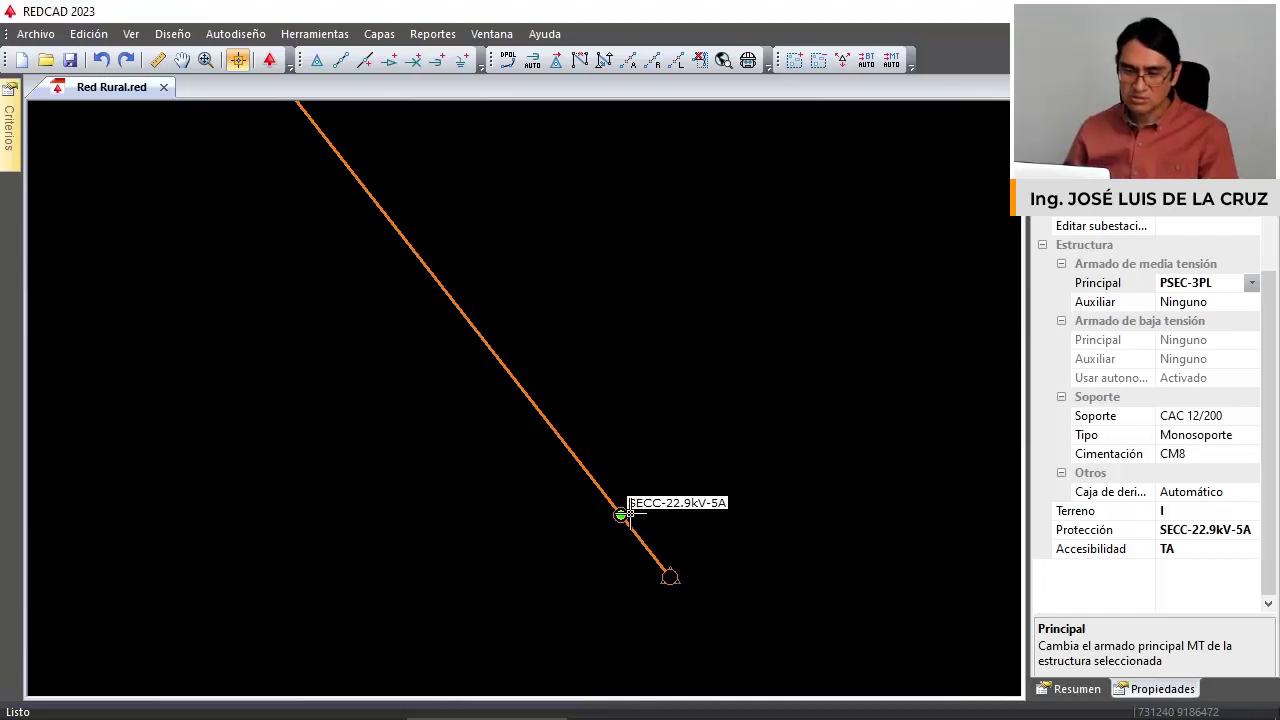
pyautogui.scroll(-1, 628, 506)
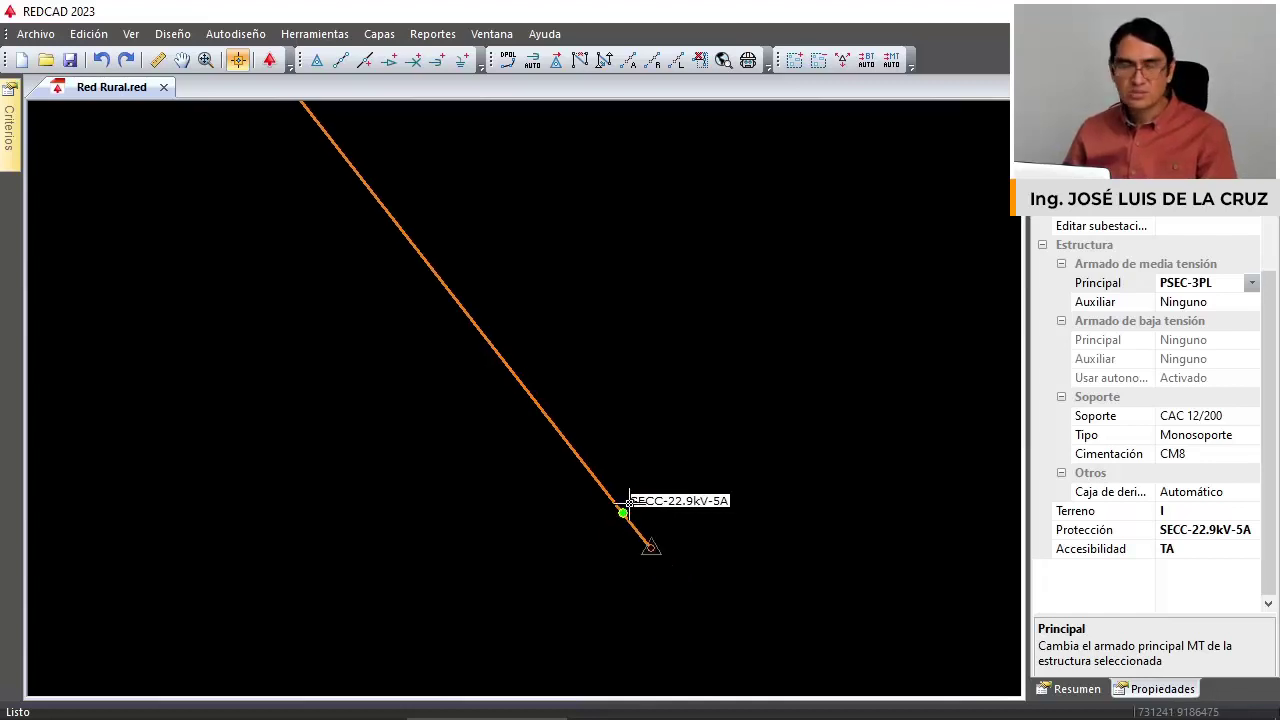
pyautogui.press('Escape')
pyautogui.scroll(3, 626, 513)
pyautogui.click(625, 513)
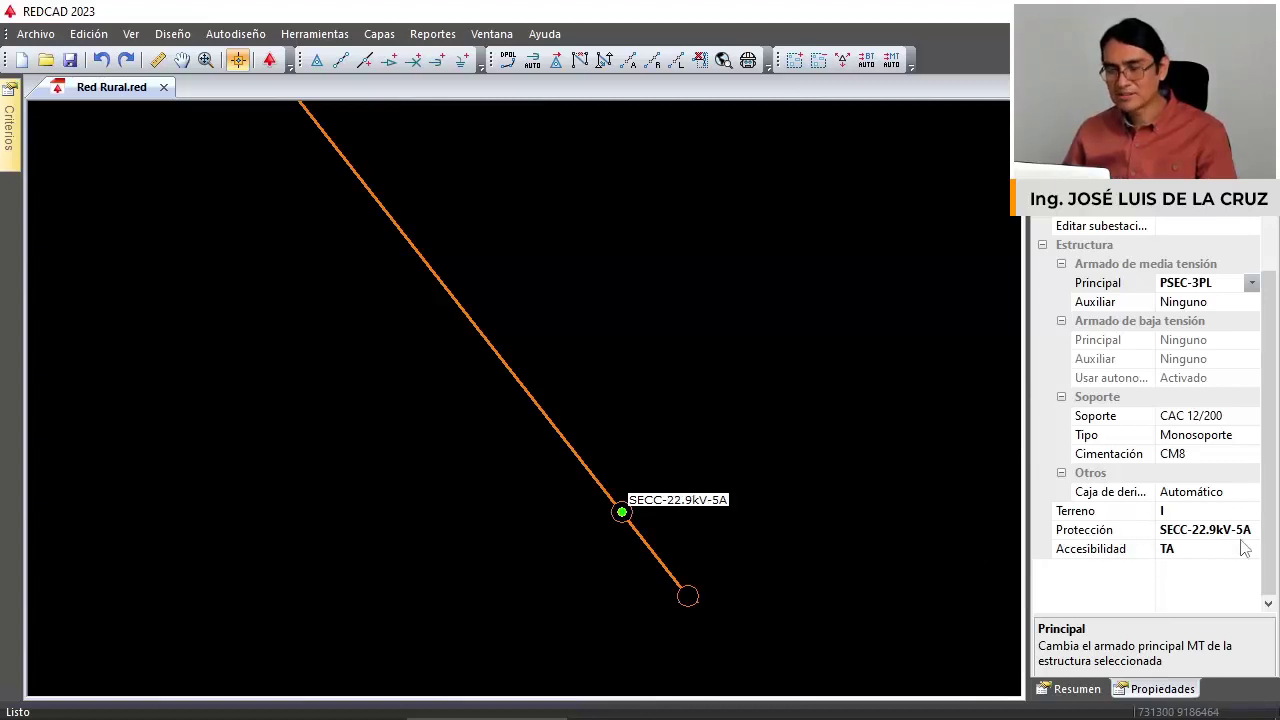
# Assign protection SECC-22.9kV-2A to the TS-0 structure at the left end of the dotted VF span.
pyautogui.scroll(-5, 743, 486)
pyautogui.moveTo(728, 436); pyautogui.dragTo(825, 537, button='middle')
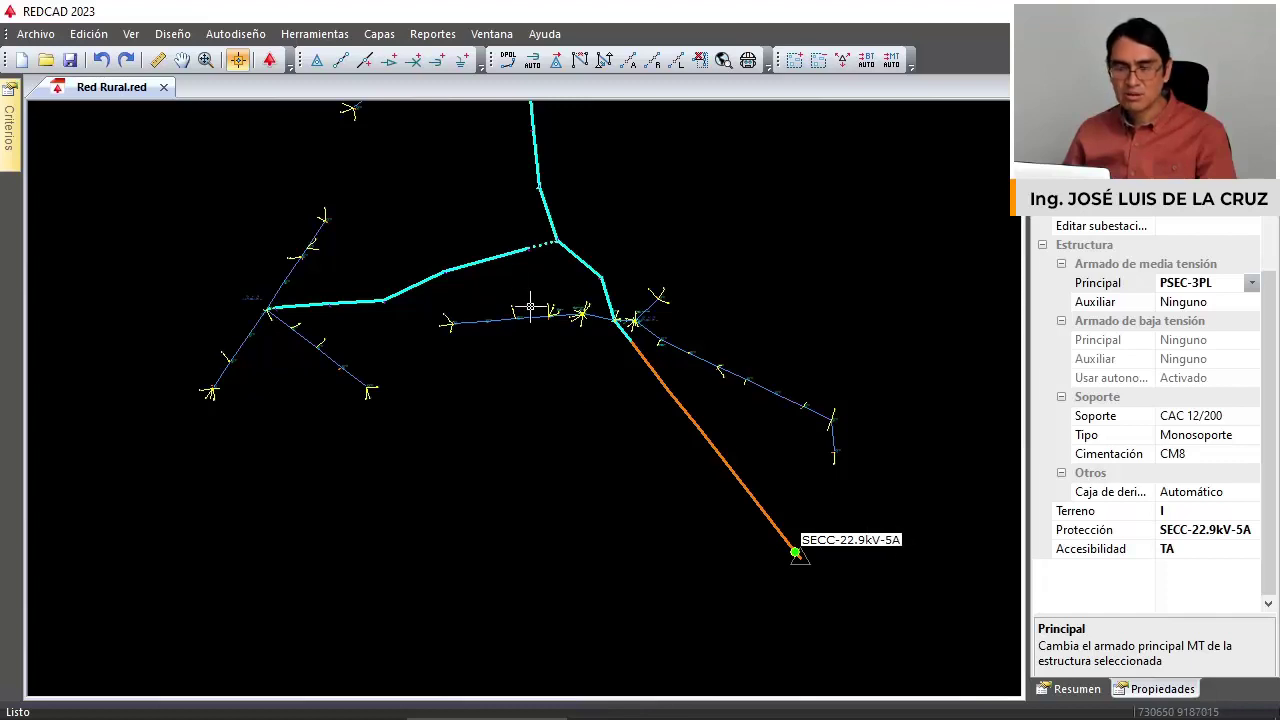
pyautogui.scroll(2, 540, 235)
pyautogui.scroll(3, 536, 235)
pyautogui.click(331, 418)
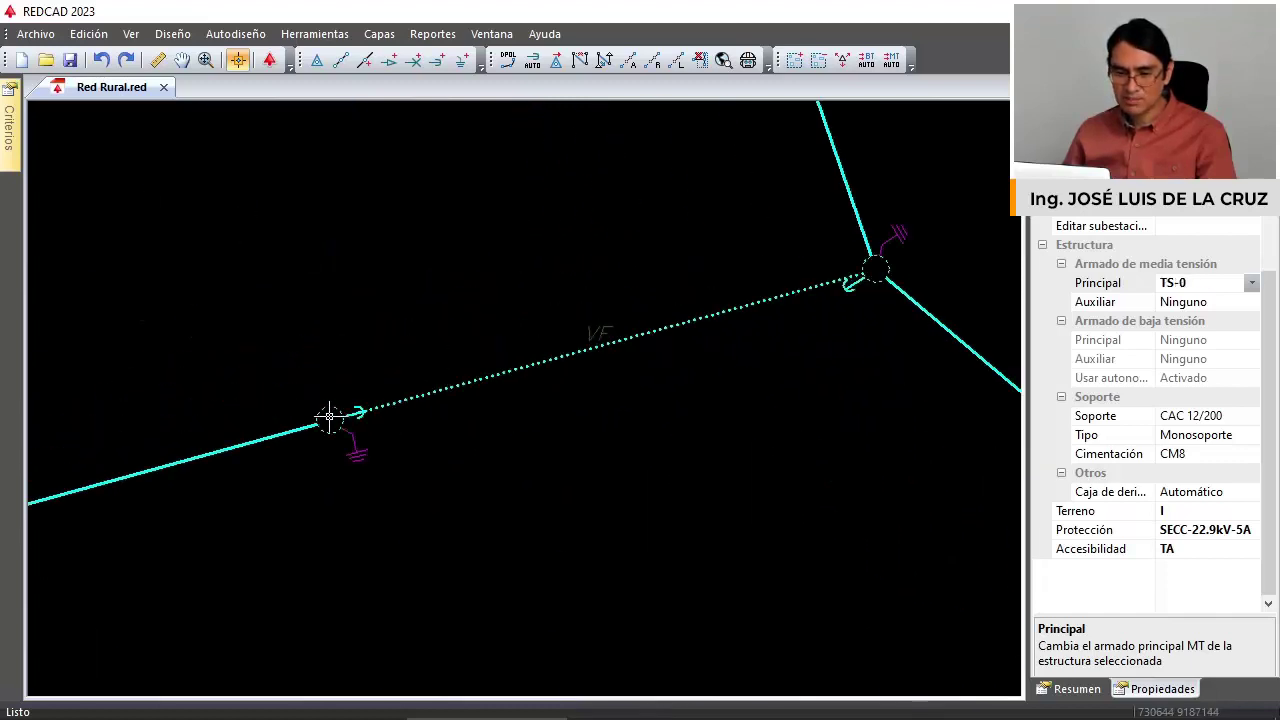
pyautogui.click(1245, 531)
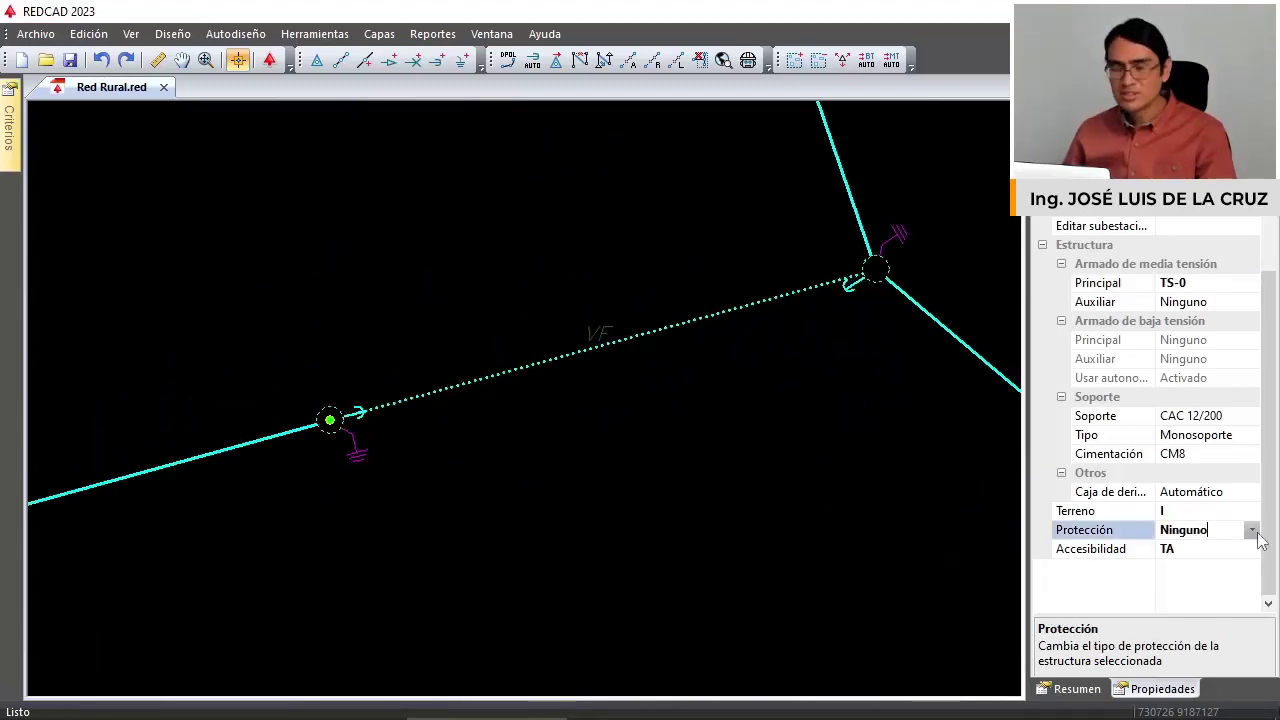
pyautogui.click(1252, 531)
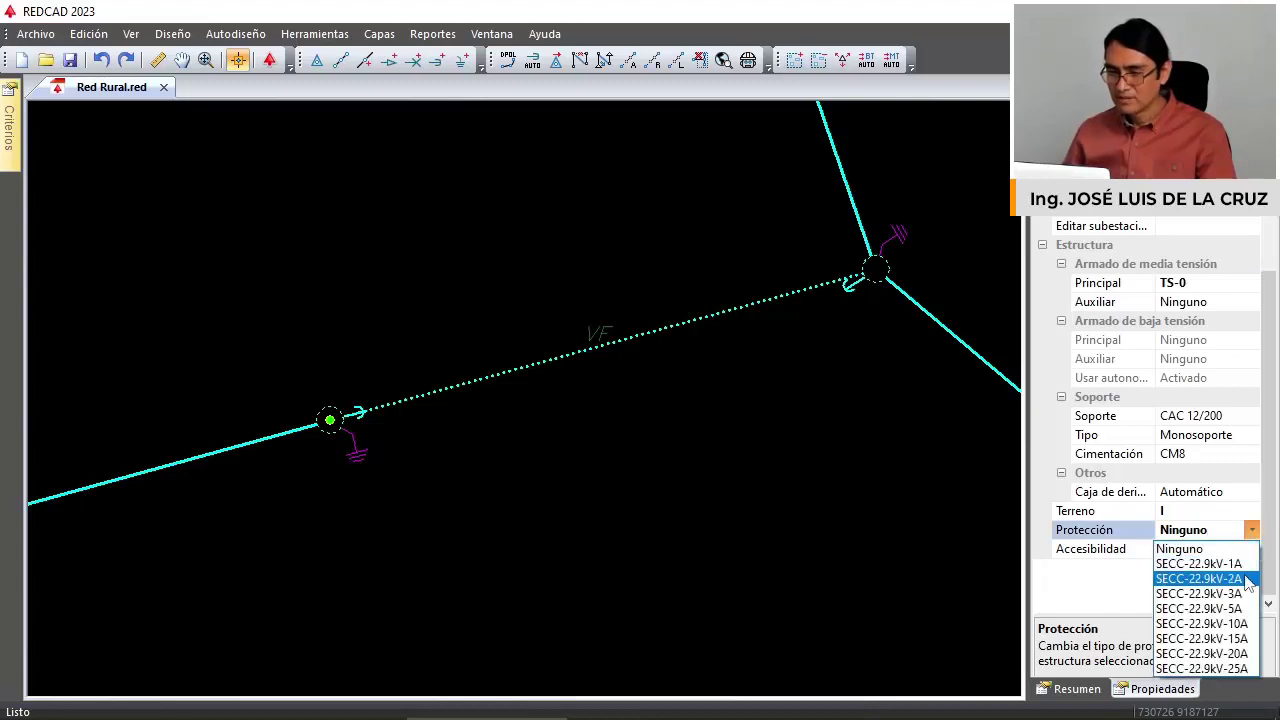
pyautogui.click(1247, 579)
pyautogui.scroll(-4, 580, 364)
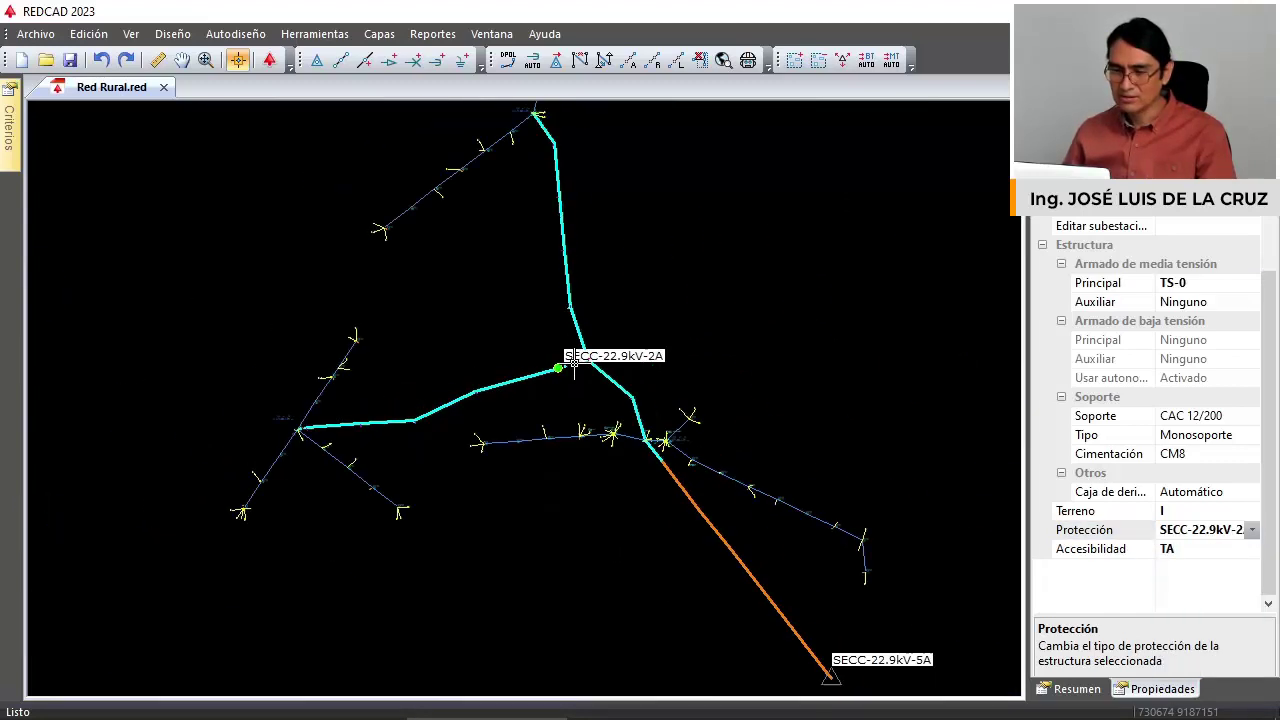
# Review the protection labels along the network and hide the Protección layer.
pyautogui.moveTo(646, 427); pyautogui.dragTo(638, 360, button='middle')
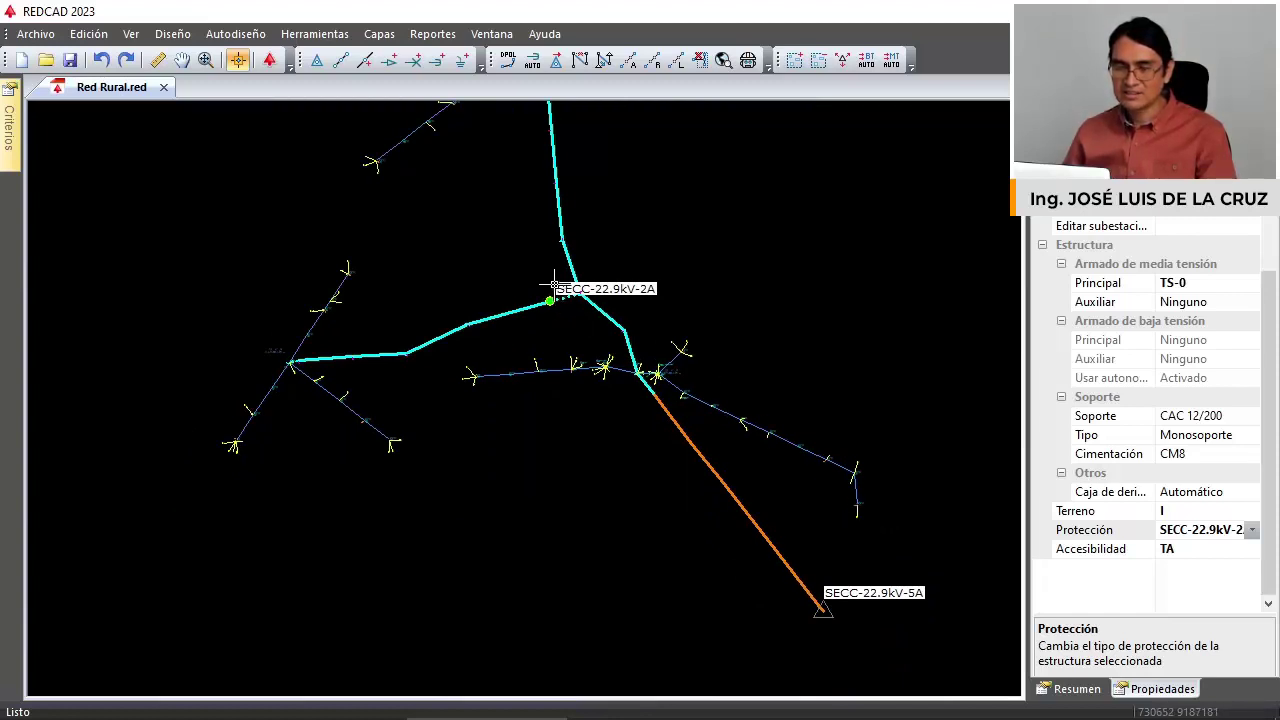
pyautogui.moveTo(553, 287); pyautogui.dragTo(607, 341, button='middle')
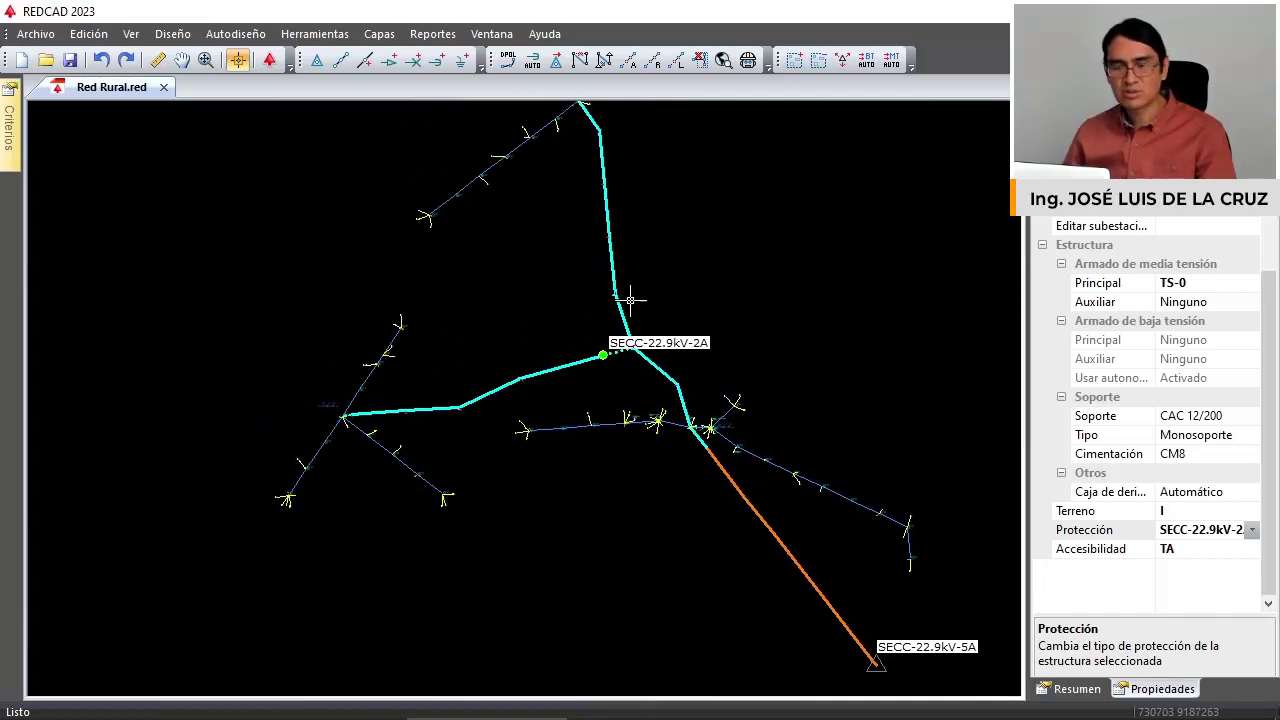
pyautogui.scroll(2, 630, 300)
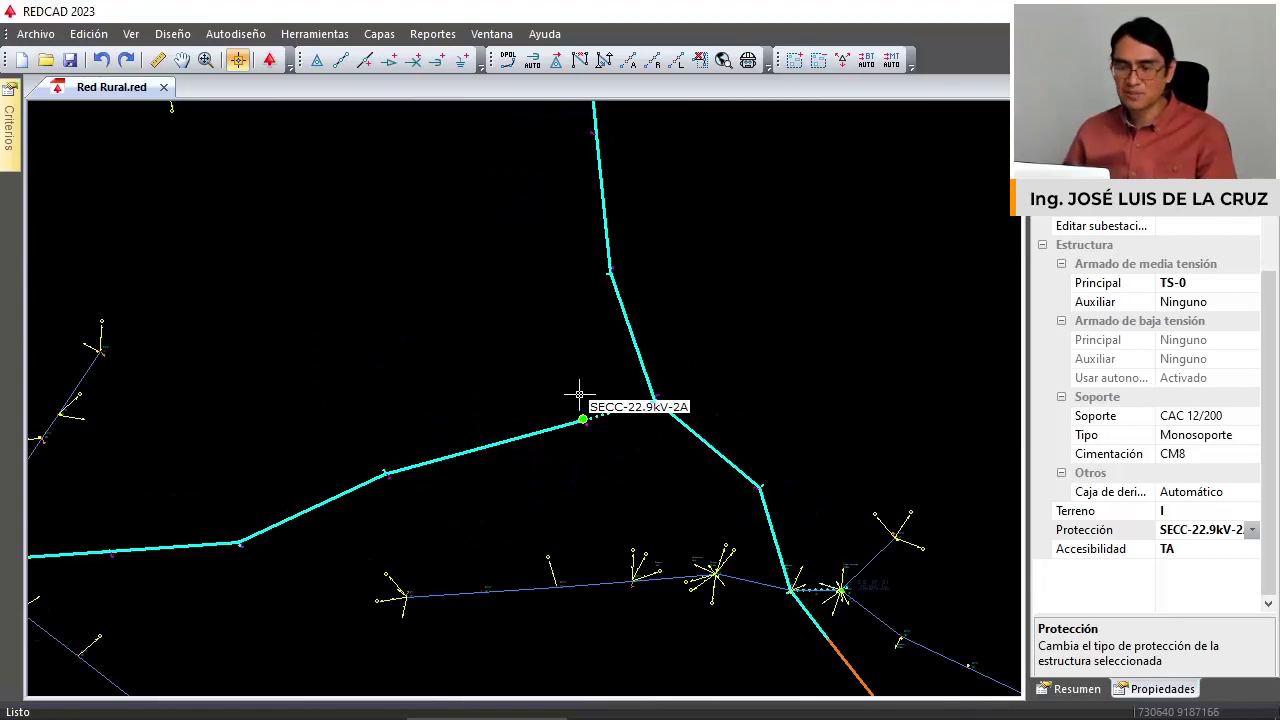
pyautogui.scroll(-2, 560, 285)
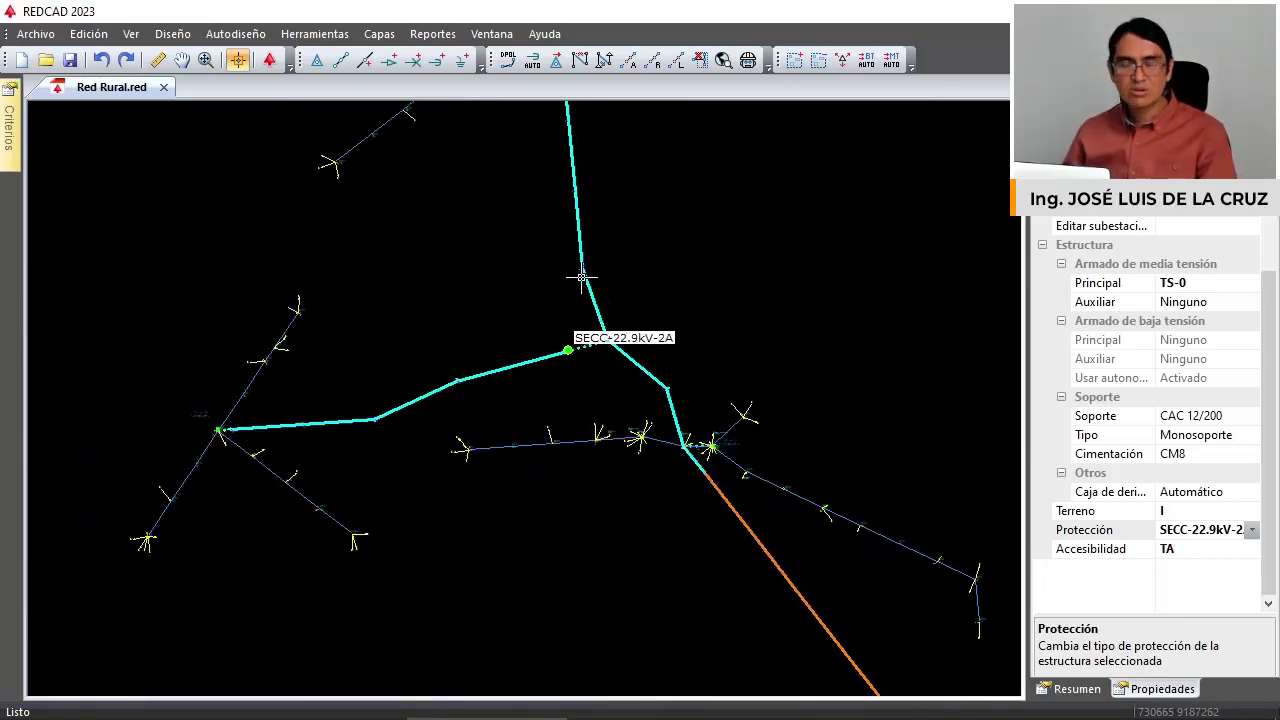
pyautogui.scroll(-2, 581, 278)
pyautogui.click(380, 34)
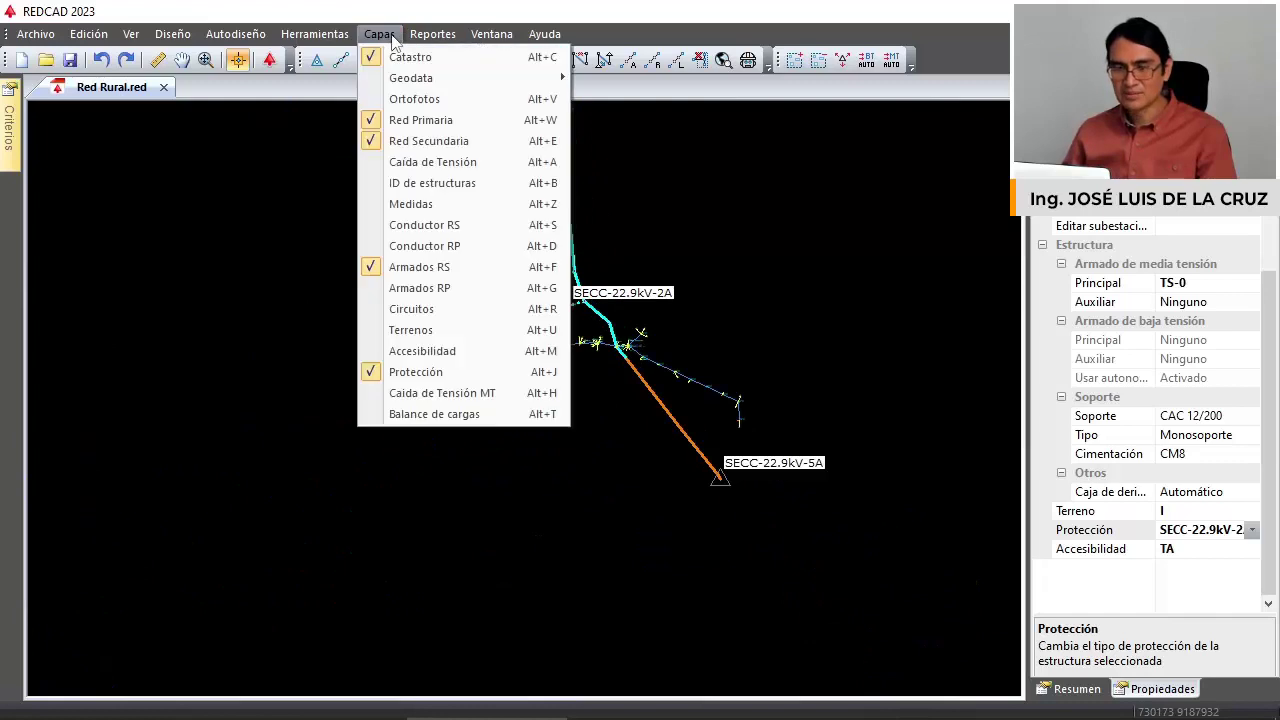
pyautogui.click(455, 370)
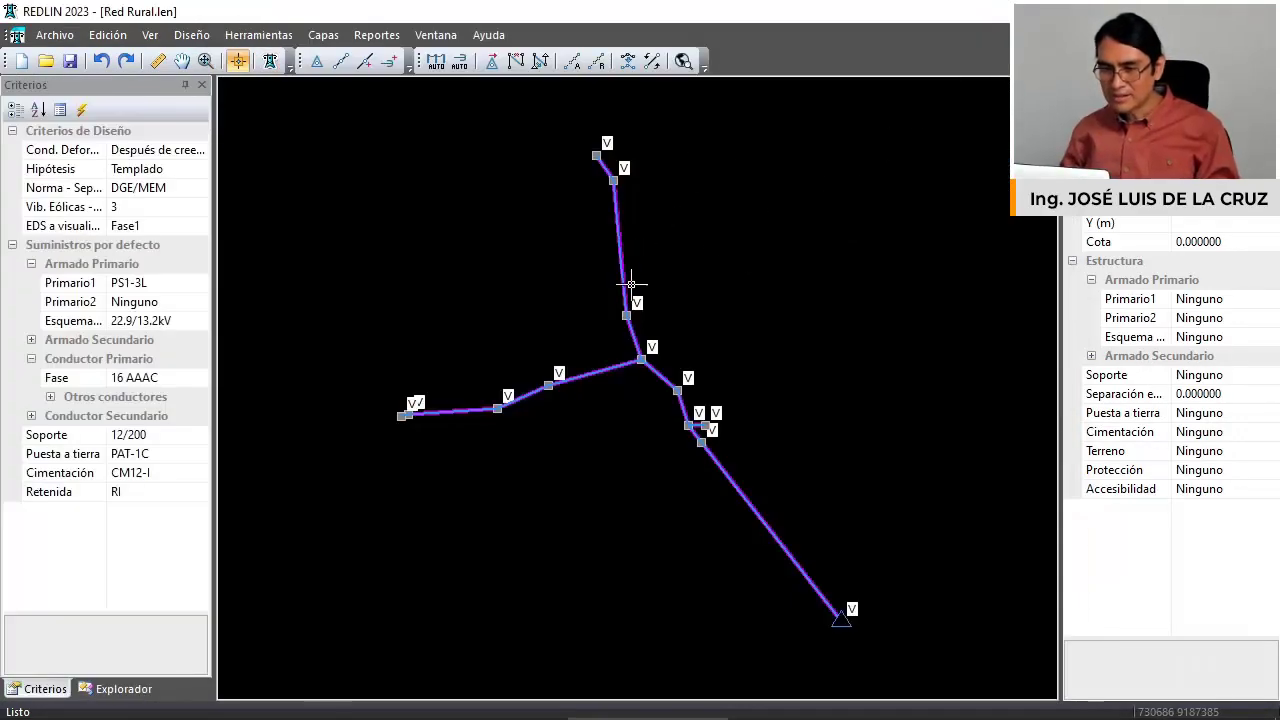
# Show the Terrenos layer and set the terrain type to II for the structures along the upper branch.
pyautogui.click(330, 37)
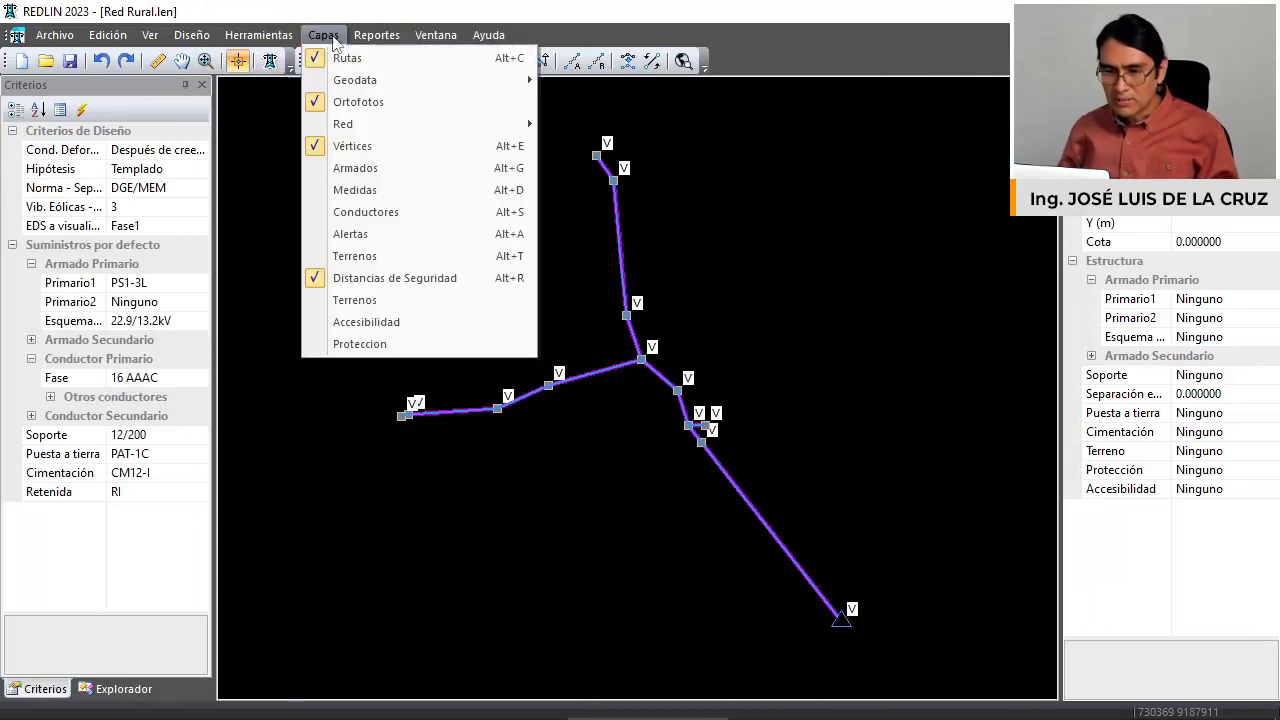
pyautogui.click(418, 302)
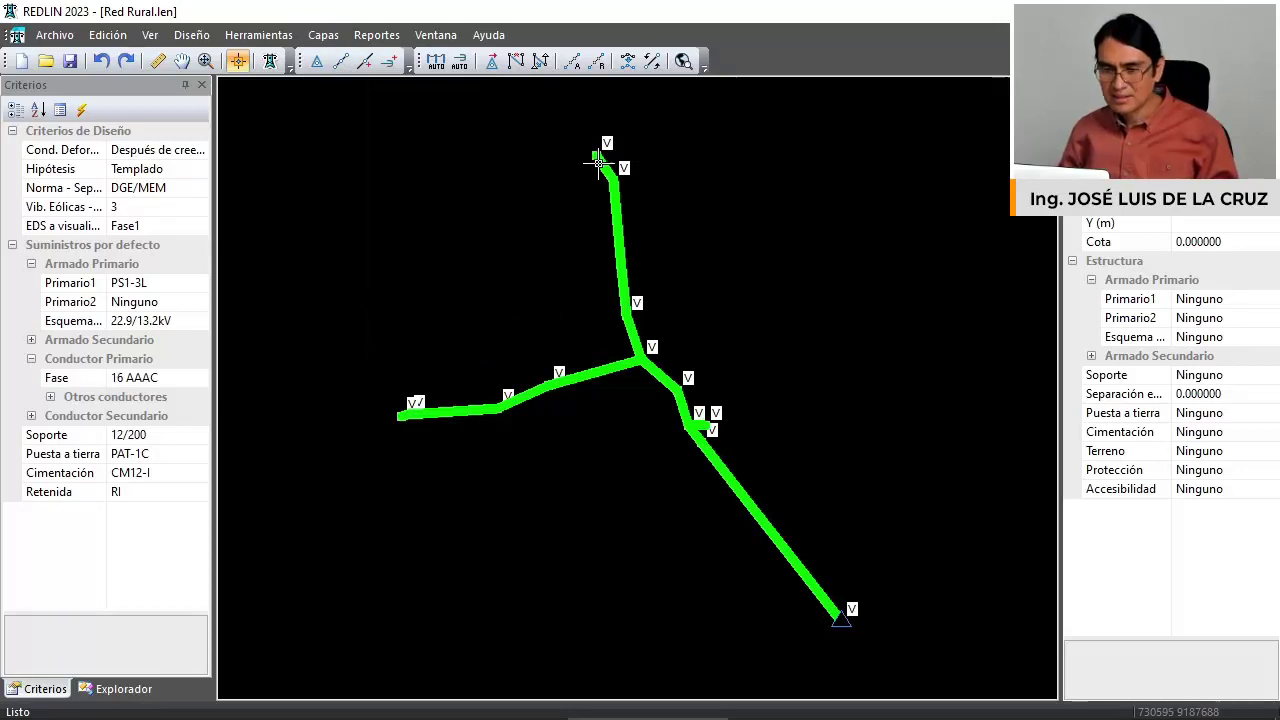
pyautogui.scroll(1, 603, 157)
pyautogui.moveTo(554, 120); pyautogui.dragTo(723, 343)
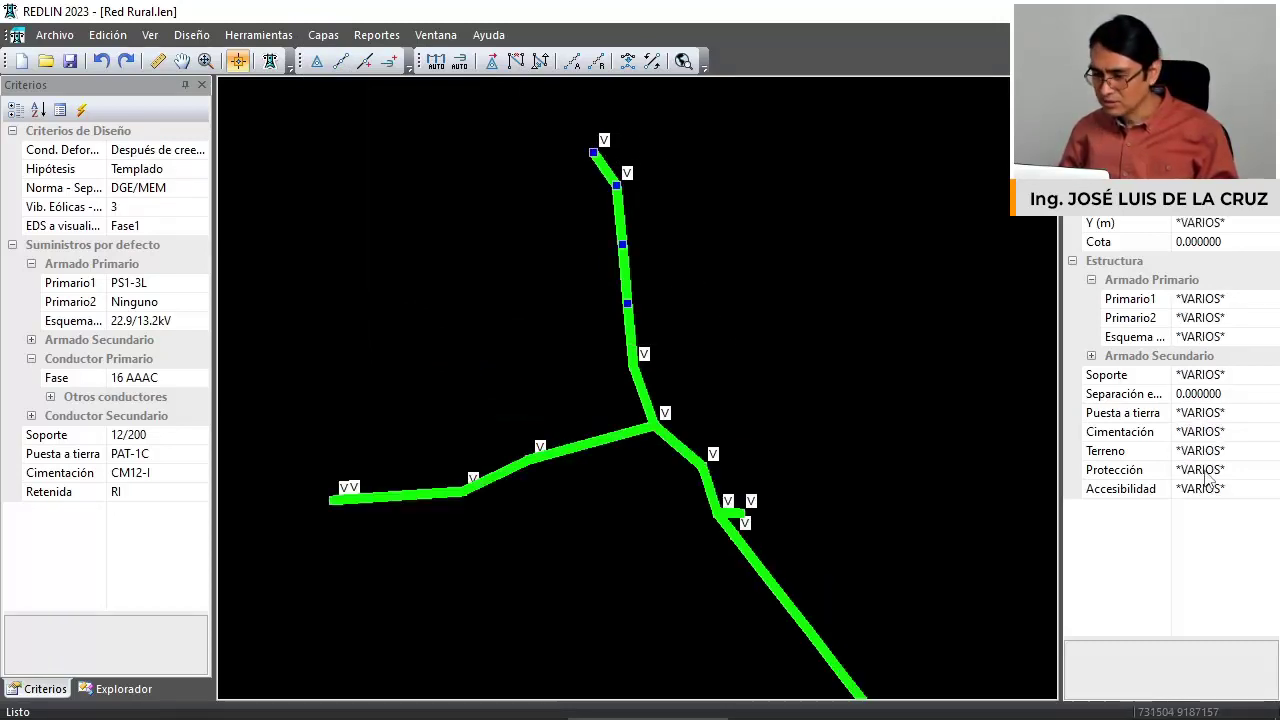
pyautogui.click(1268, 452)
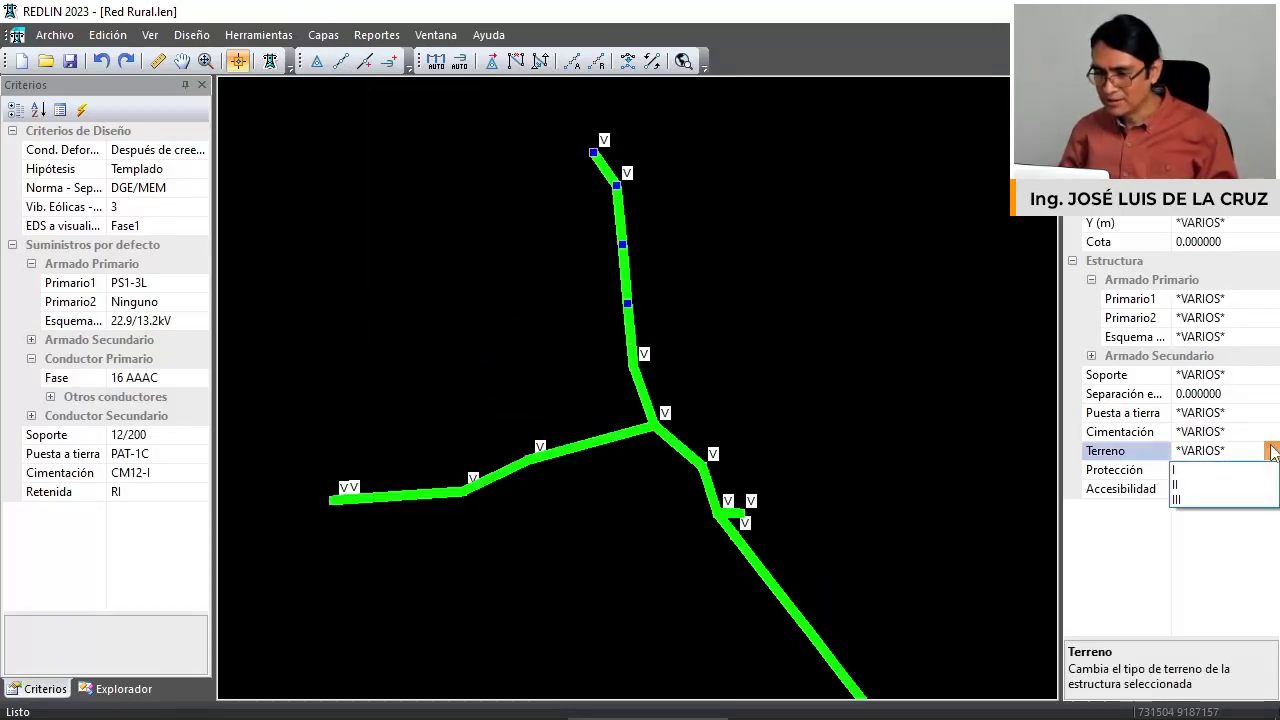
pyautogui.click(1226, 484)
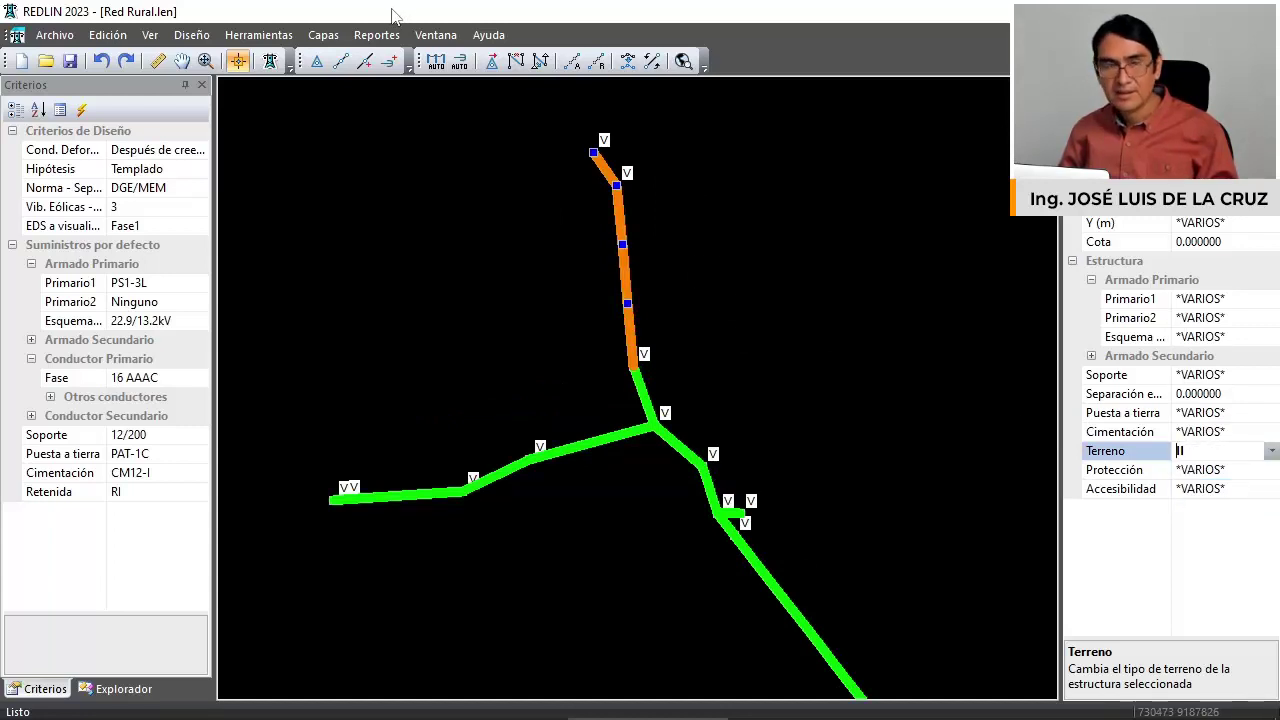
# Hide the Terrenos layer, review the network's accessibility colours with the Accesibilidad layer, and hide that layer too.
pyautogui.click(323, 36)
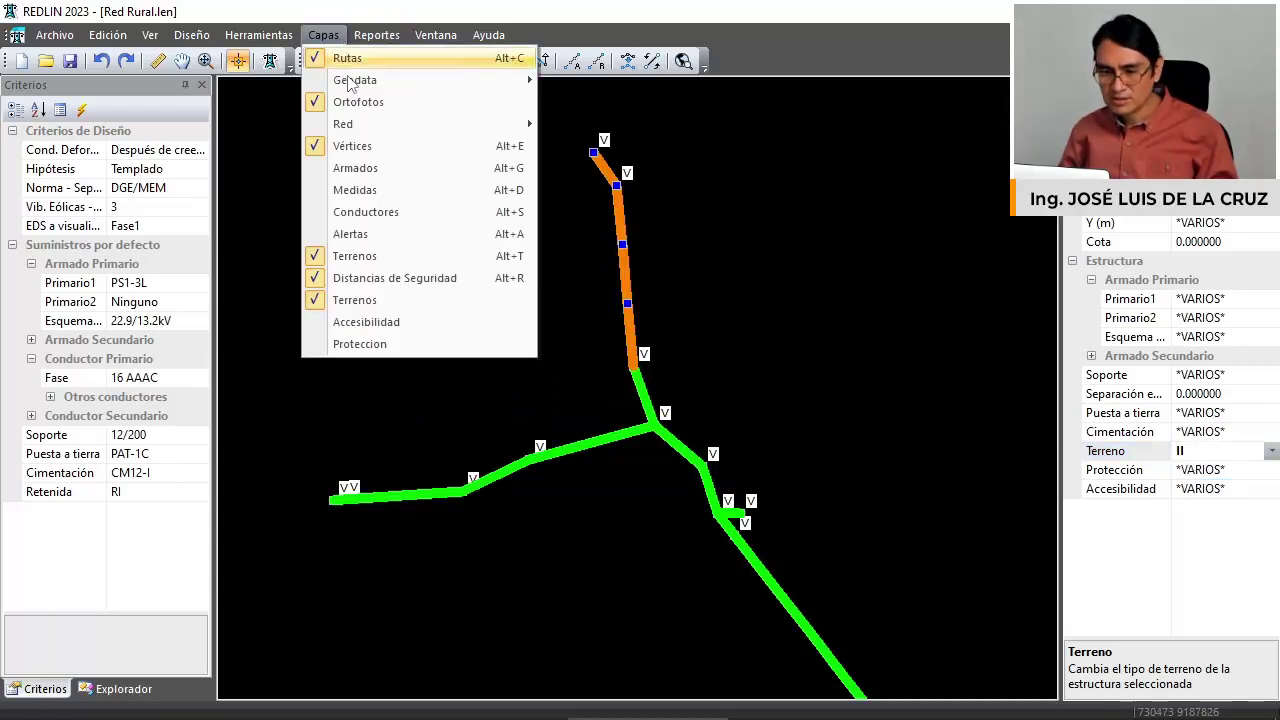
pyautogui.click(387, 300)
pyautogui.click(324, 38)
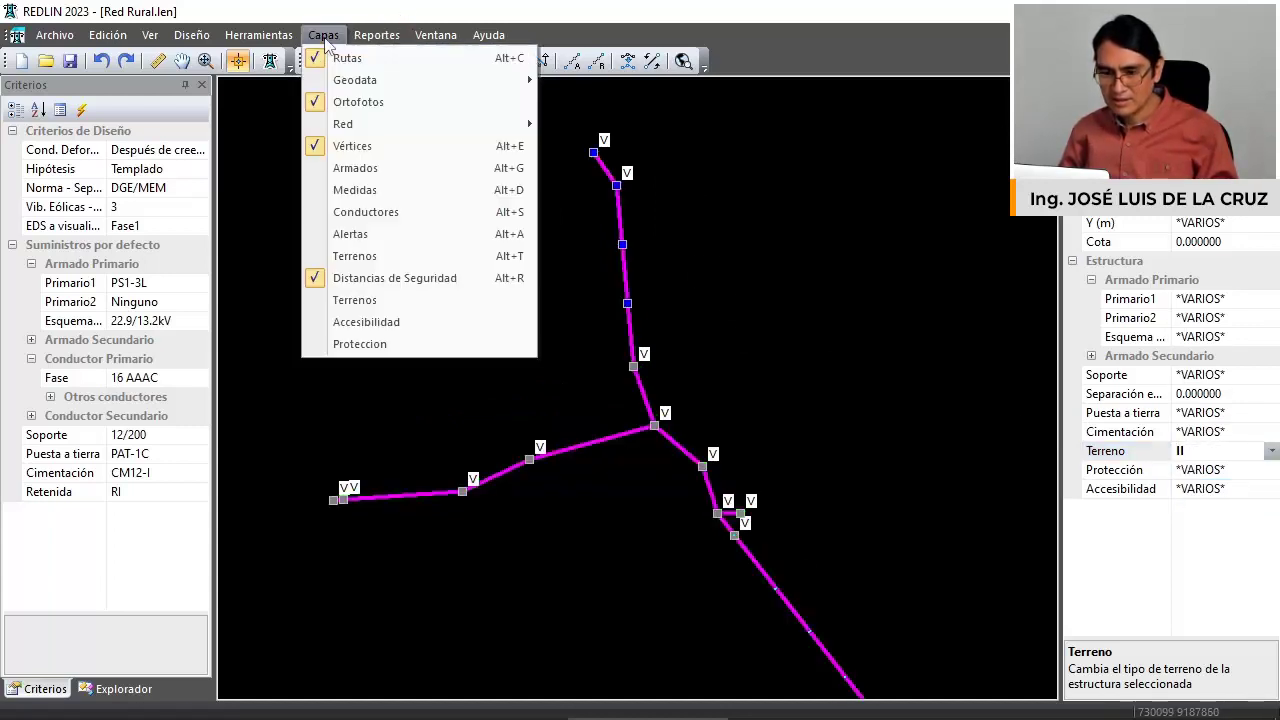
pyautogui.click(409, 324)
pyautogui.scroll(-1, 600, 266)
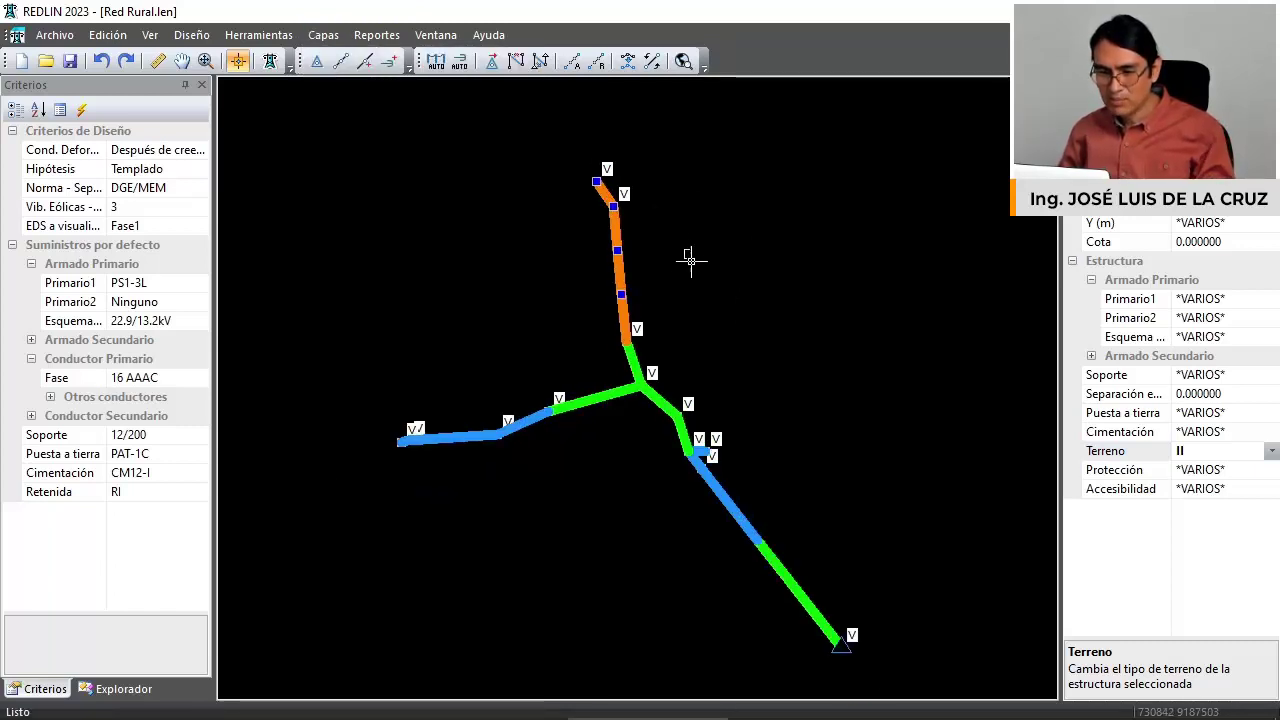
pyautogui.click(325, 36)
pyautogui.click(418, 322)
# Show the Protección layer and inspect the properties of the labelled structure next to the triangle.
pyautogui.click(325, 36)
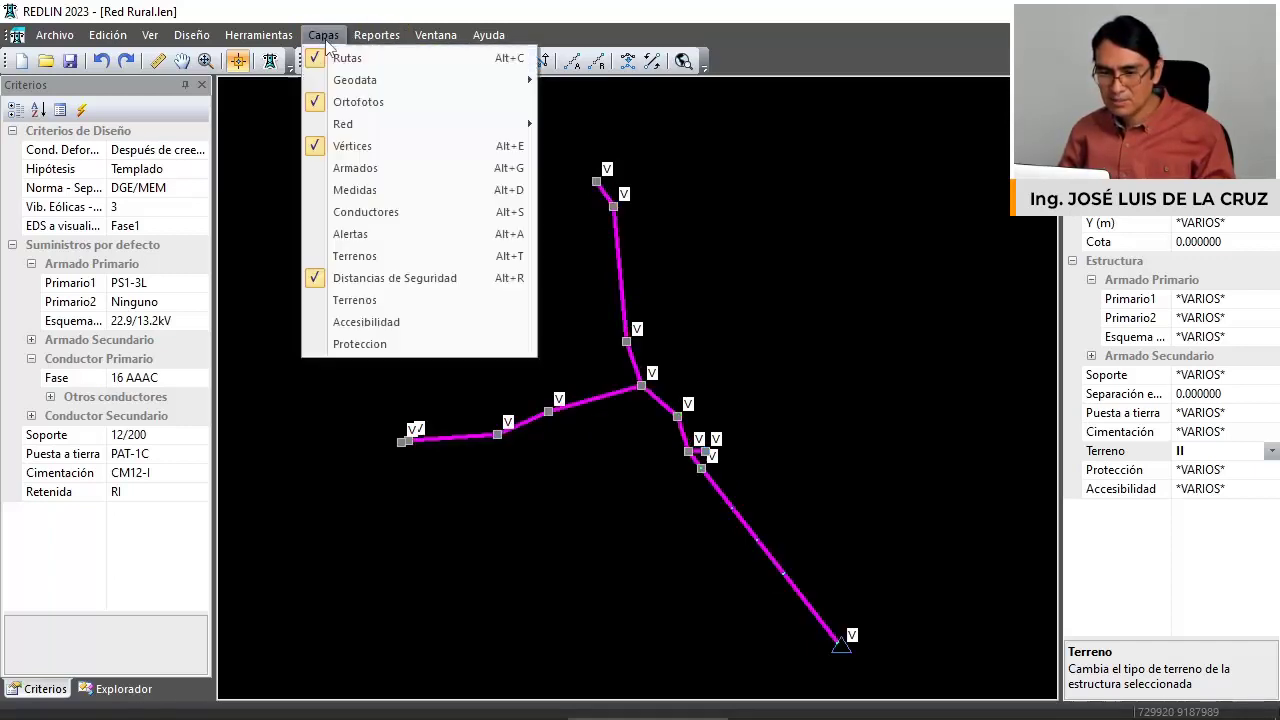
pyautogui.click(407, 343)
pyautogui.scroll(2, 862, 652)
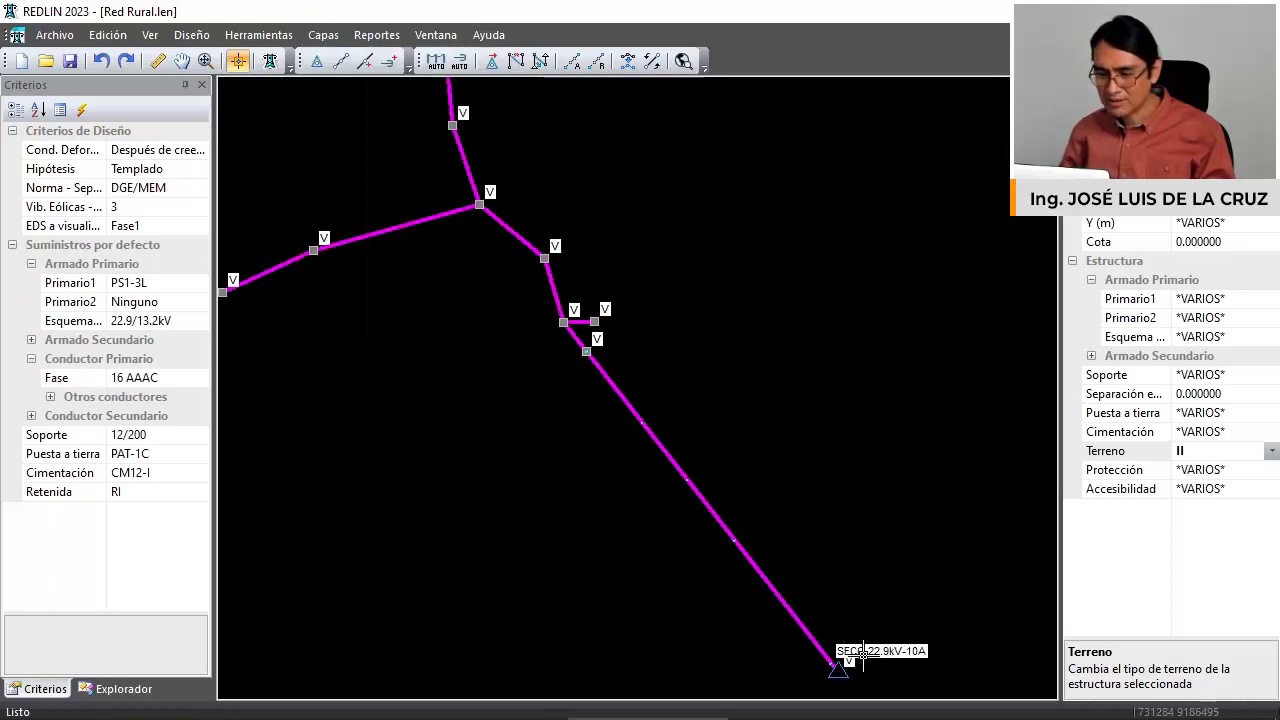
pyautogui.scroll(2, 862, 652)
pyautogui.scroll(1, 740, 615)
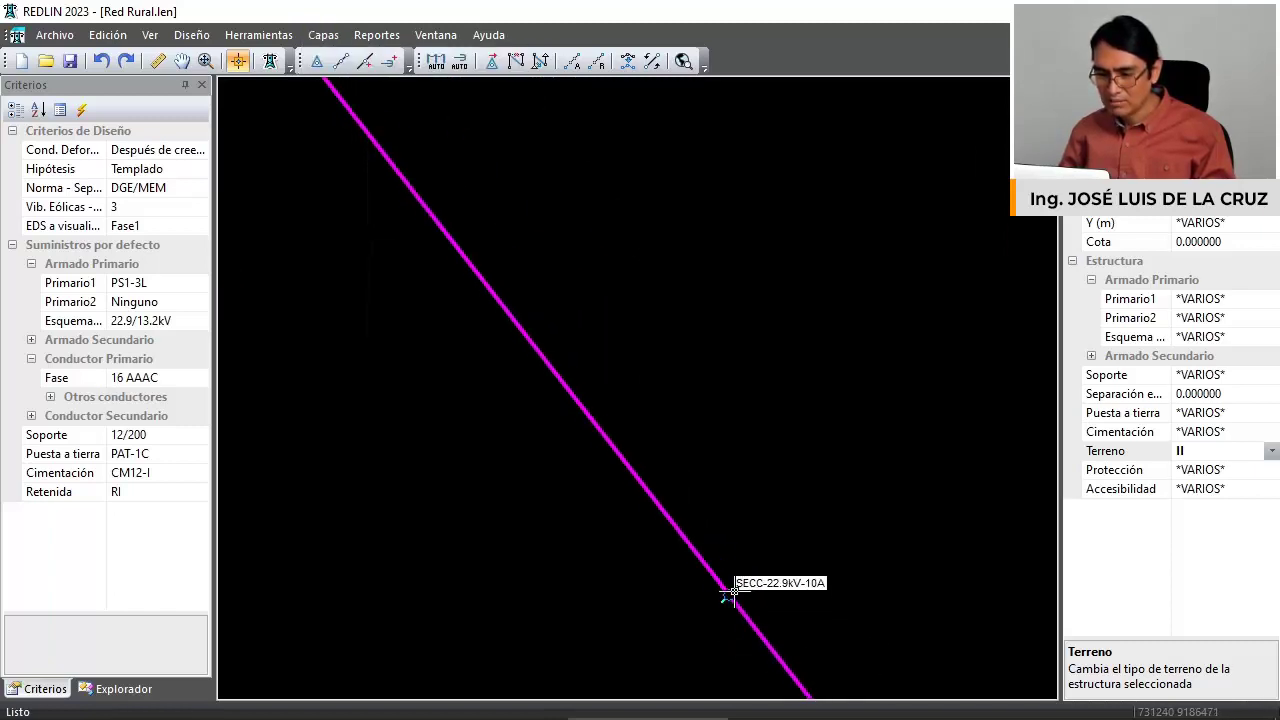
pyautogui.click(734, 592)
# Assign protection SECC-22.9kV-2A to the TS-0 structure on the span just left of the central junction.
pyautogui.scroll(-7, 829, 544)
pyautogui.moveTo(468, 124); pyautogui.dragTo(596, 304, button='middle')
pyautogui.scroll(1, 596, 304)
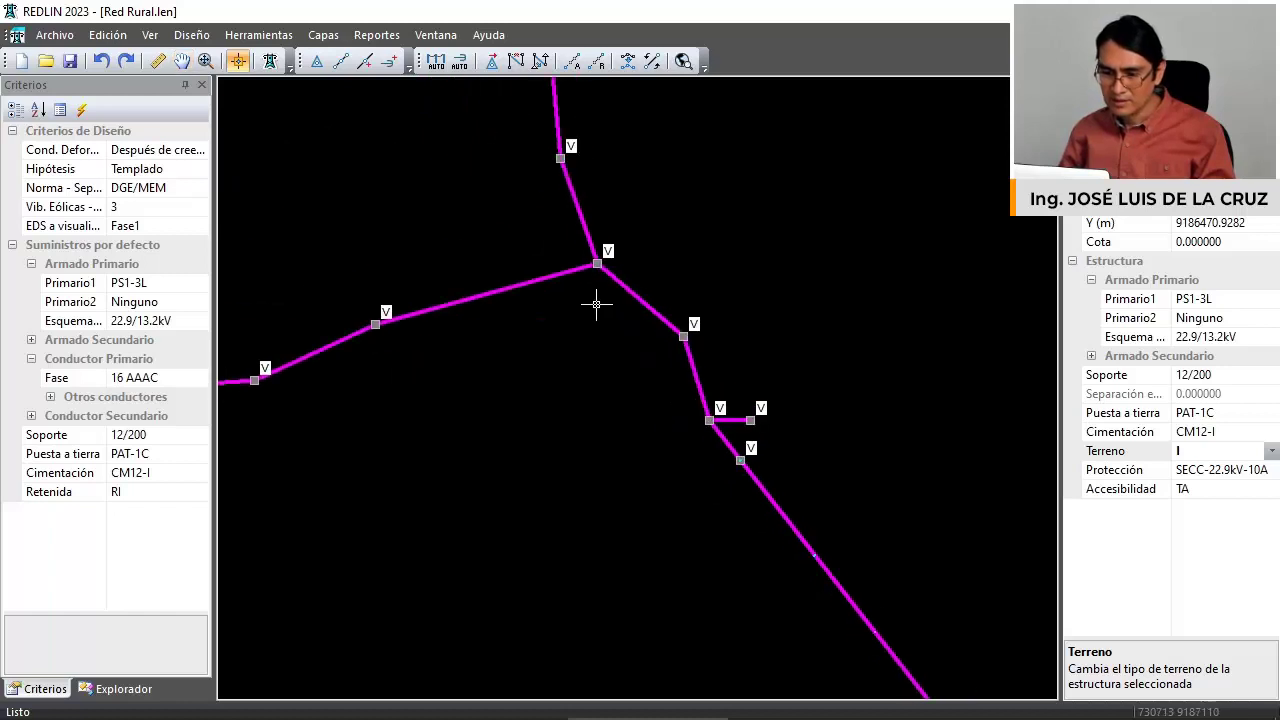
pyautogui.scroll(3, 596, 304)
pyautogui.click(330, 37)
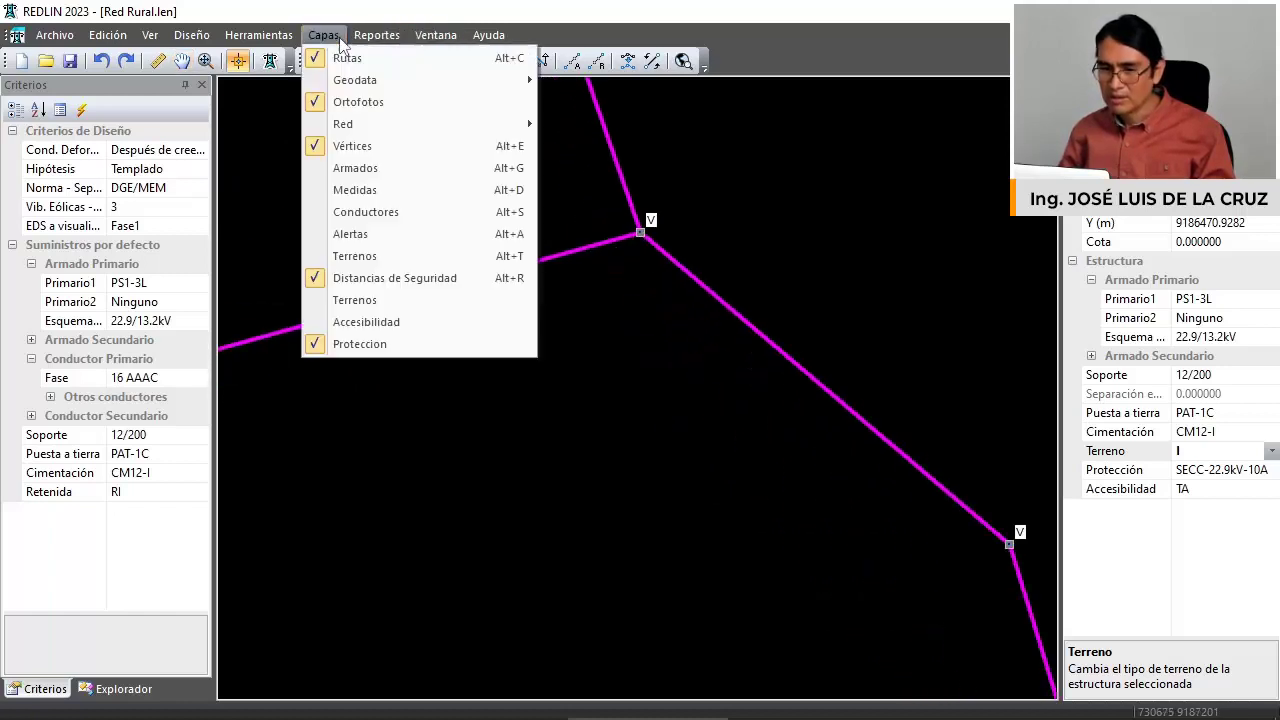
pyautogui.moveTo(389, 126)
pyautogui.click(583, 151)
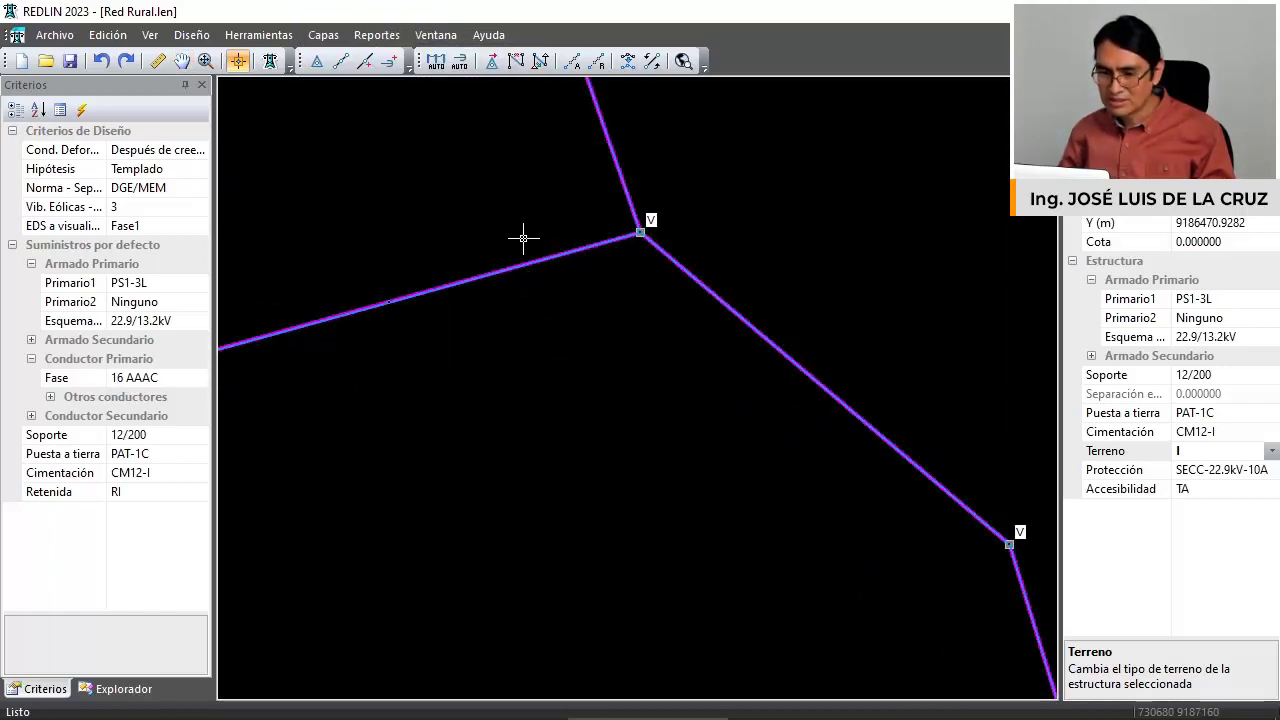
pyautogui.scroll(1, 443, 286)
pyautogui.scroll(3, 352, 312)
pyautogui.click(344, 285)
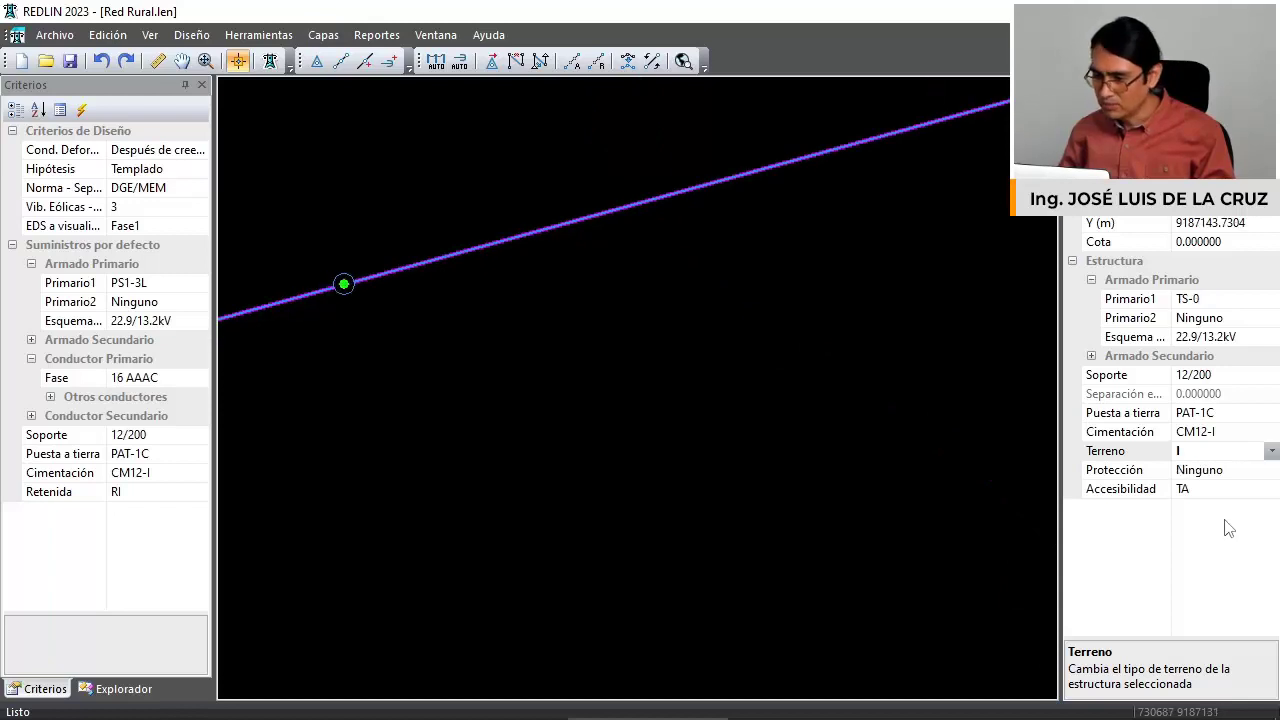
pyautogui.click(1271, 470)
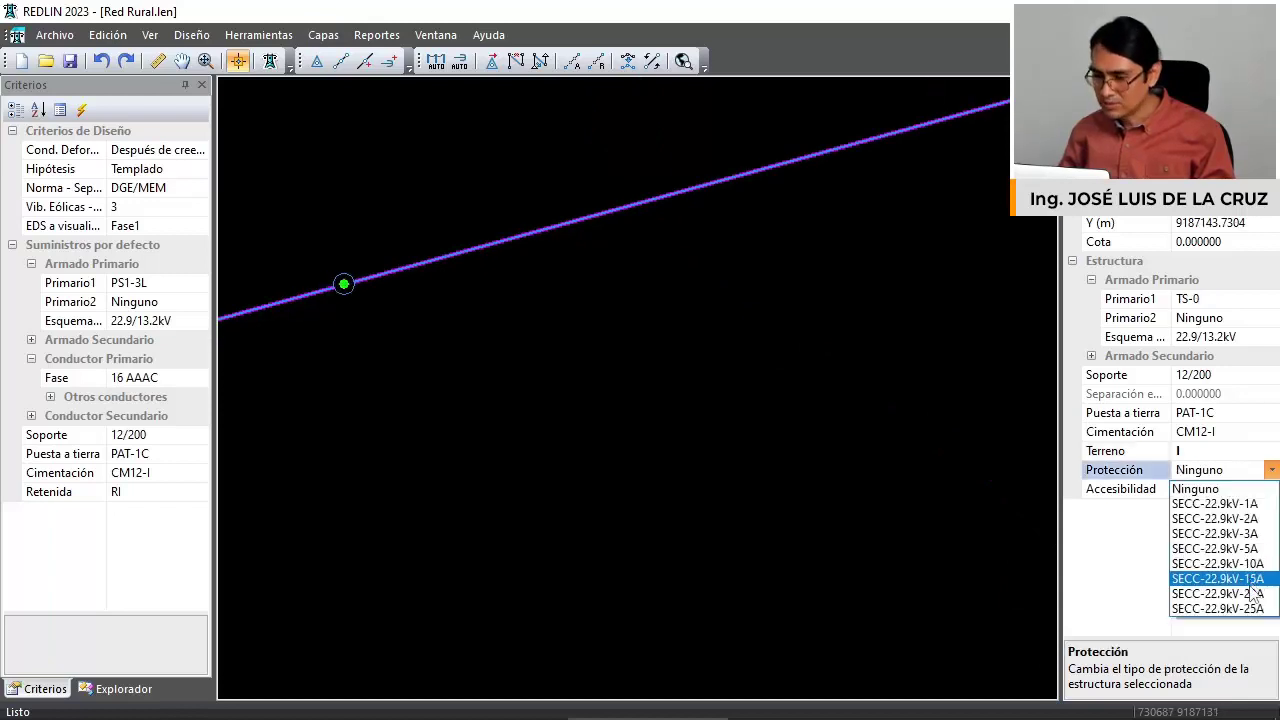
pyautogui.click(1252, 520)
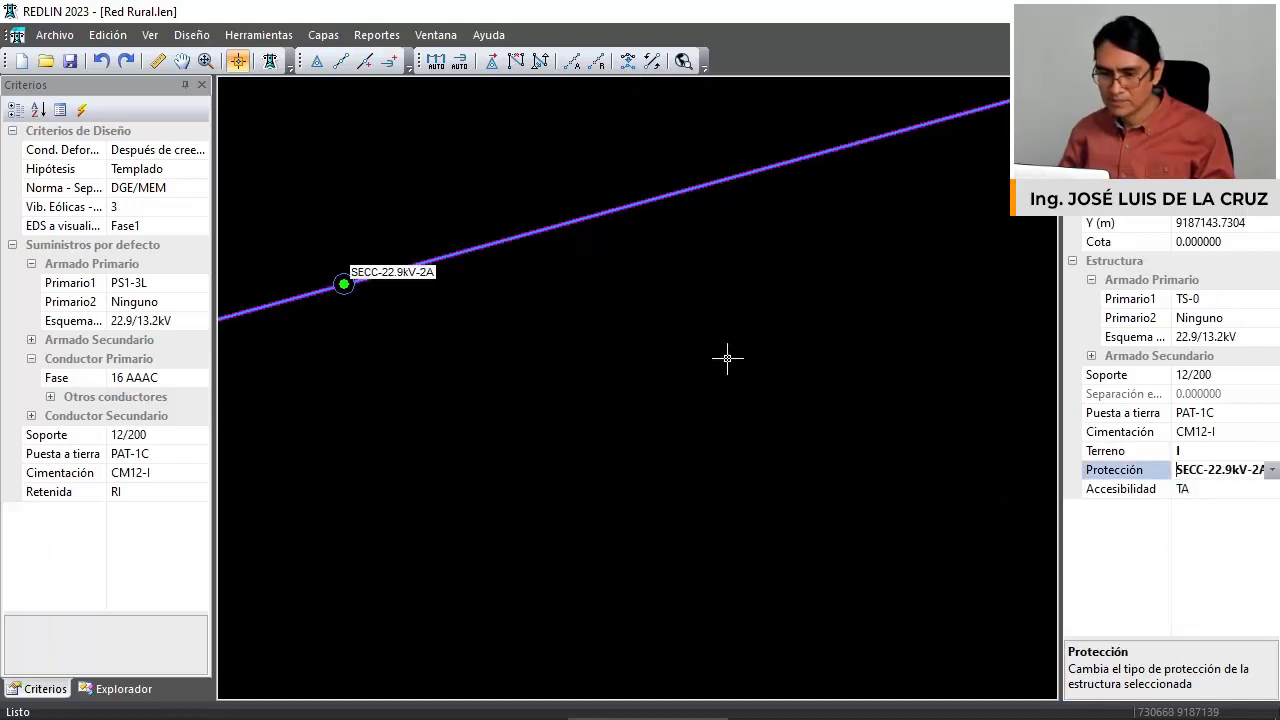
pyautogui.scroll(-4, 726, 360)
# Export the Metrado General of all derivations as MetradoGeneralLP.met in the 6. Metrados UC folder.
pyautogui.moveTo(849, 400); pyautogui.dragTo(813, 365, button='middle')
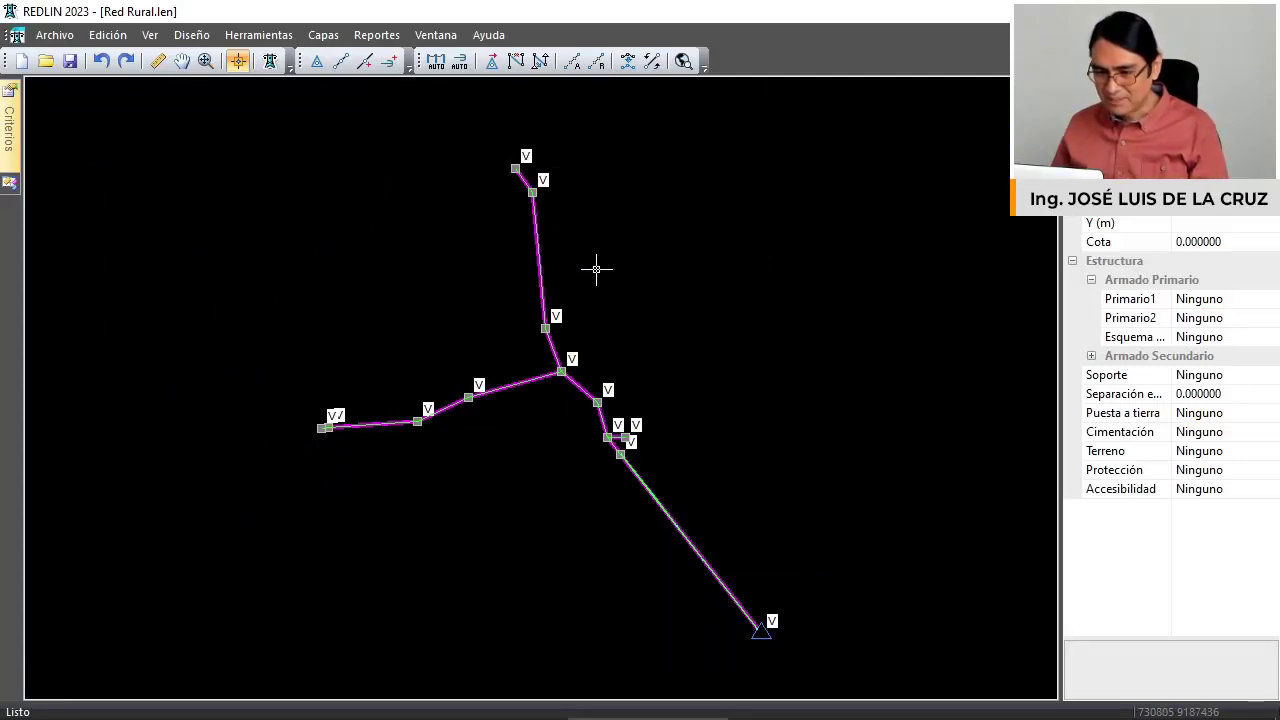
pyautogui.moveTo(594, 266); pyautogui.dragTo(597, 249, button='middle')
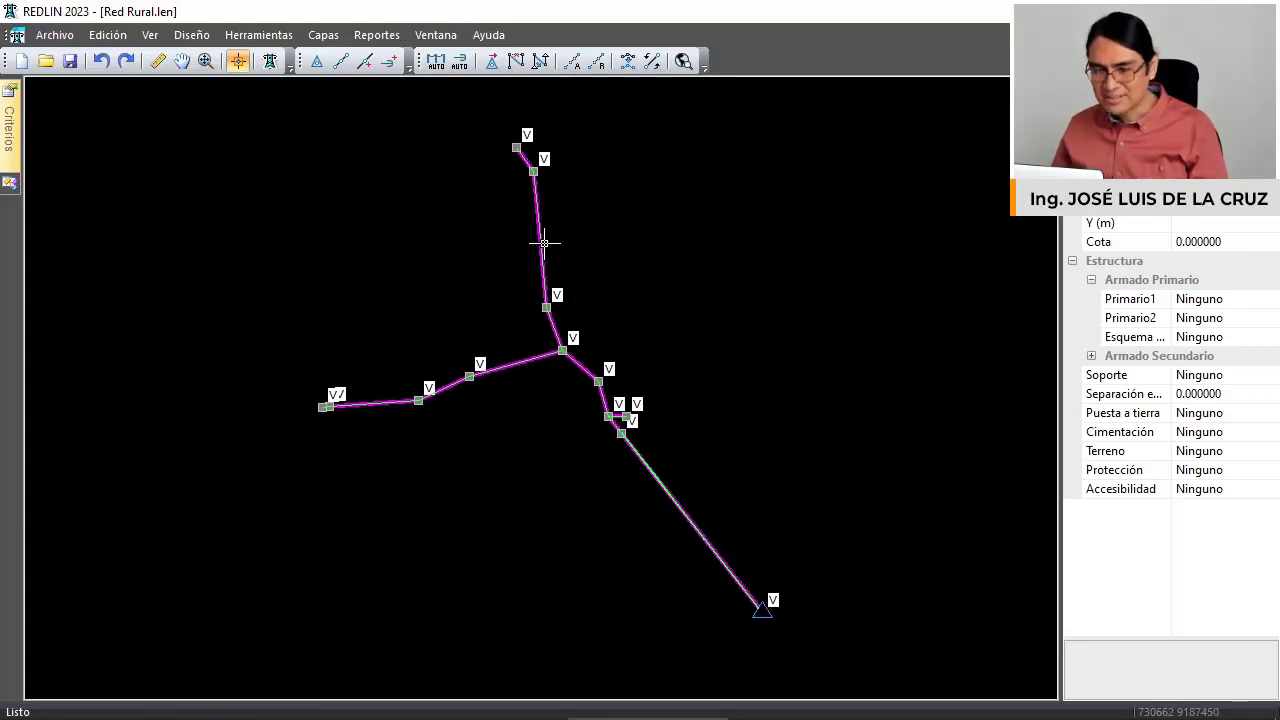
pyautogui.click(376, 35)
pyautogui.moveTo(438, 108)
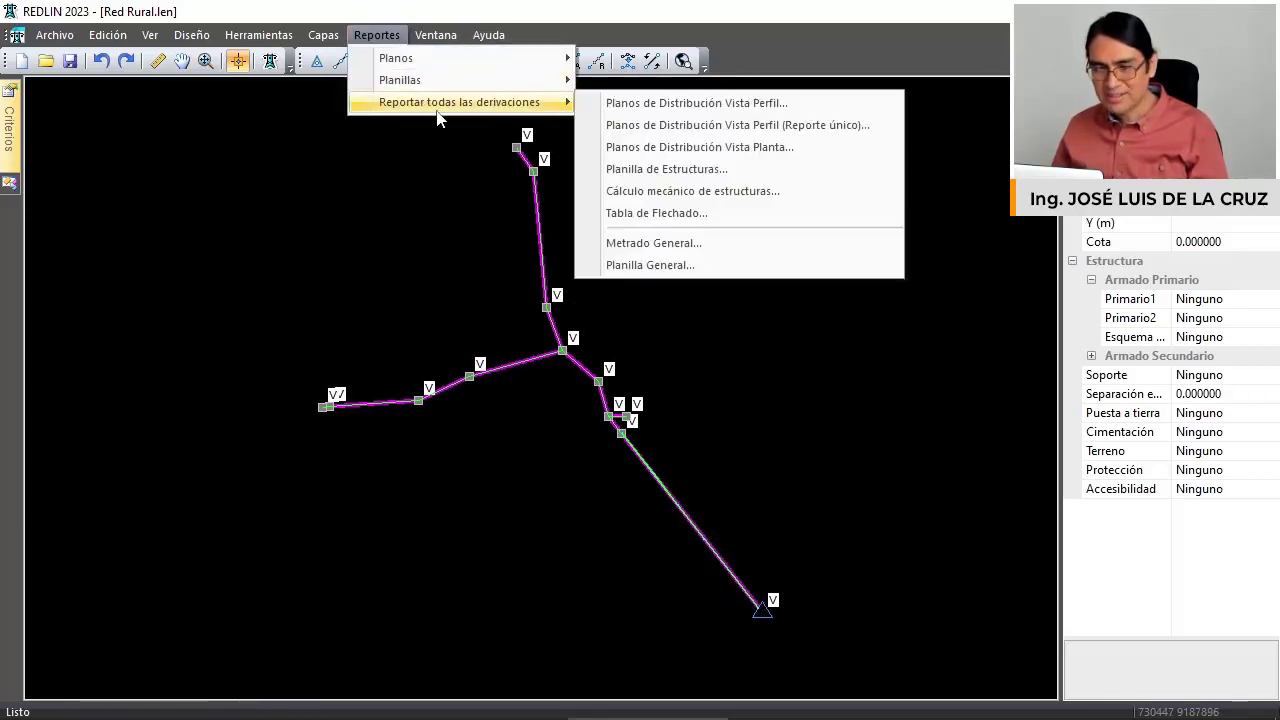
pyautogui.click(686, 245)
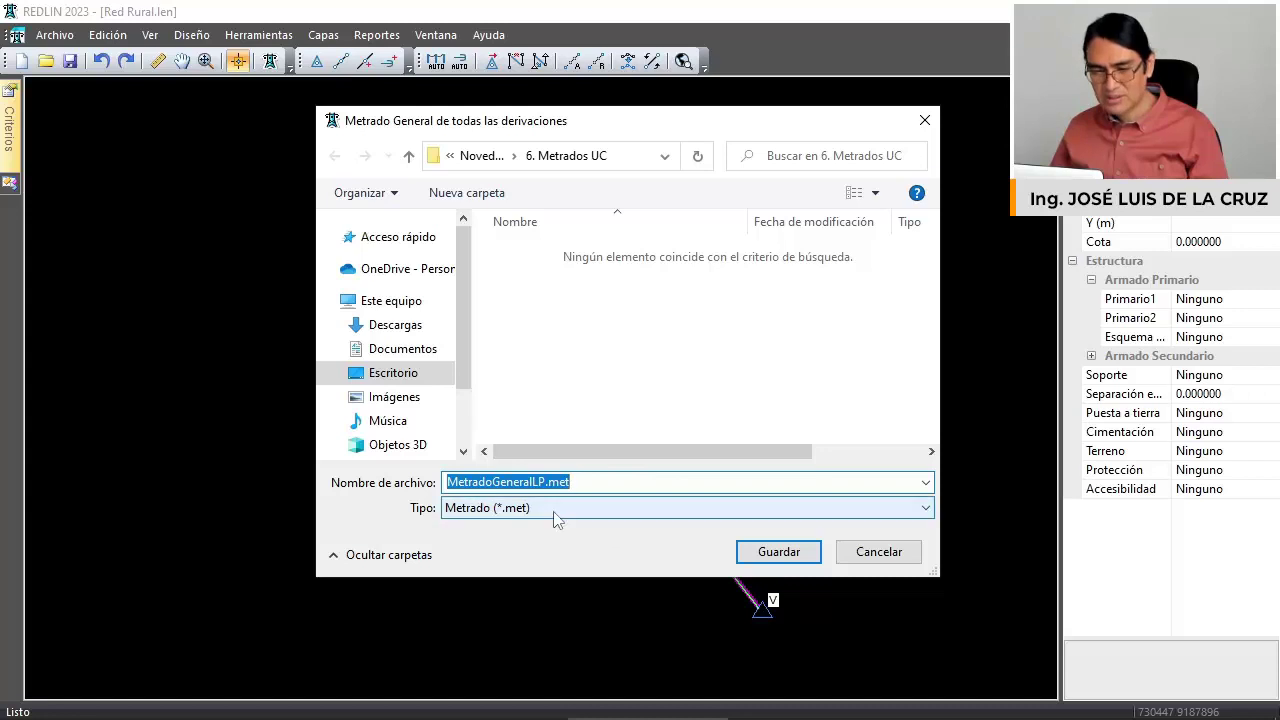
pyautogui.click(795, 556)
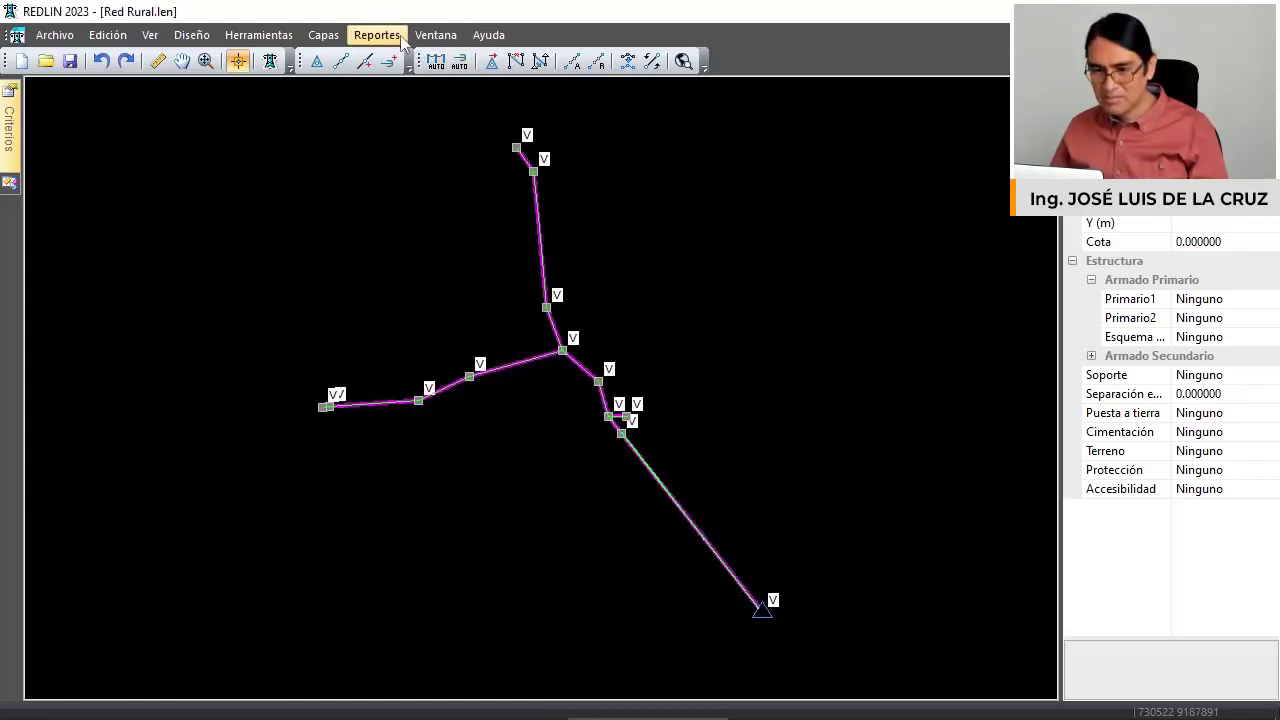
# Export the Planilla General of all derivations as PlanillaGeneralLP.met in the 6. Metrados UC folder.
pyautogui.click(376, 35)
pyautogui.click(683, 264)
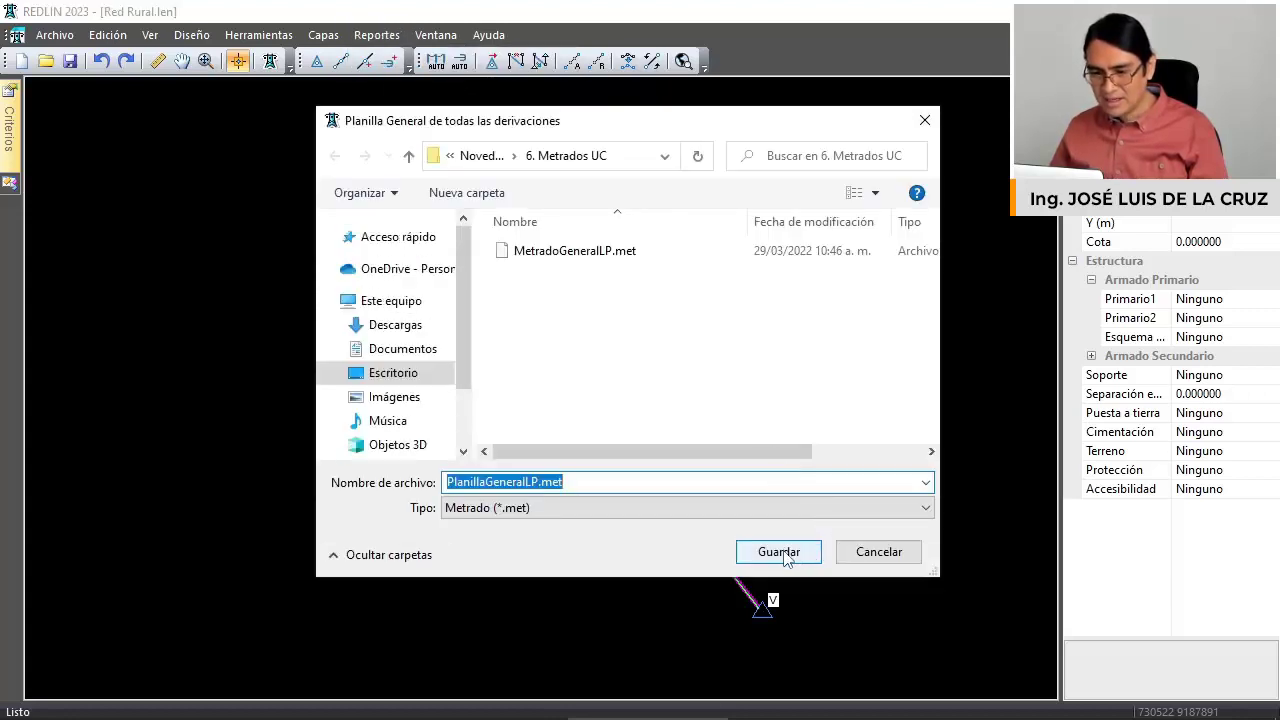
pyautogui.click(779, 556)
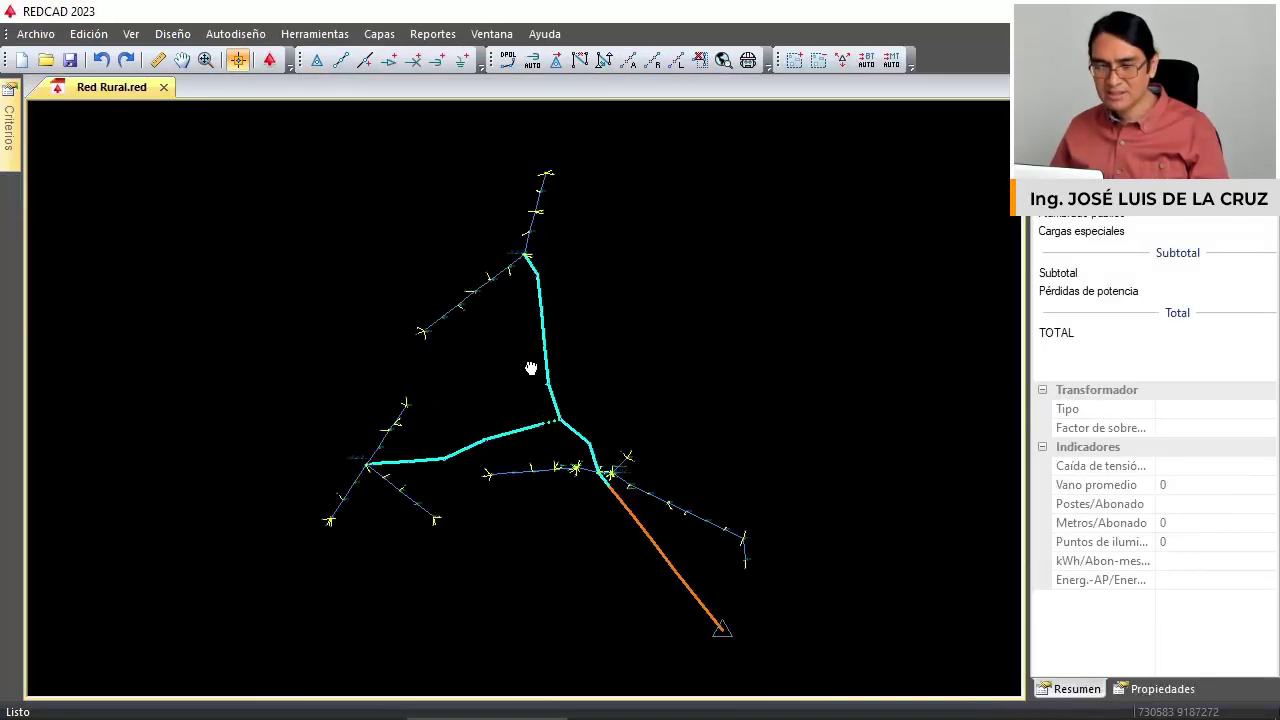
pyautogui.scroll(-2, 543, 329)
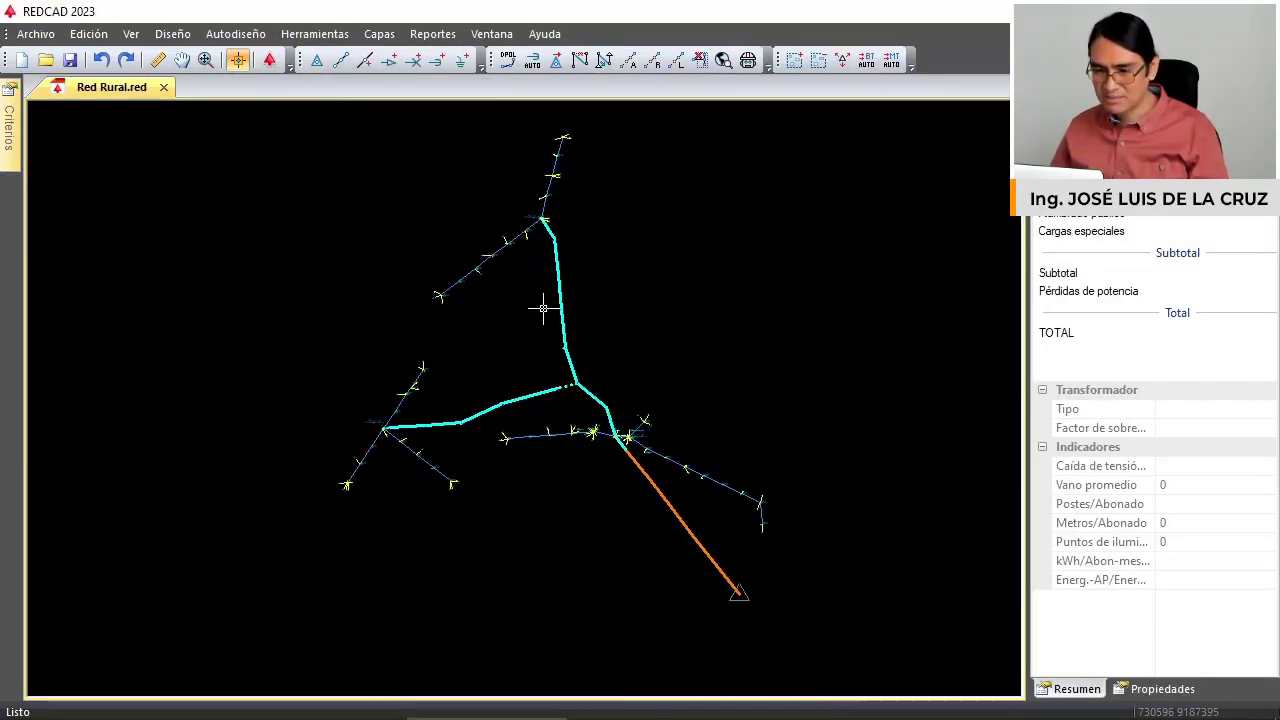
pyautogui.click(432, 34)
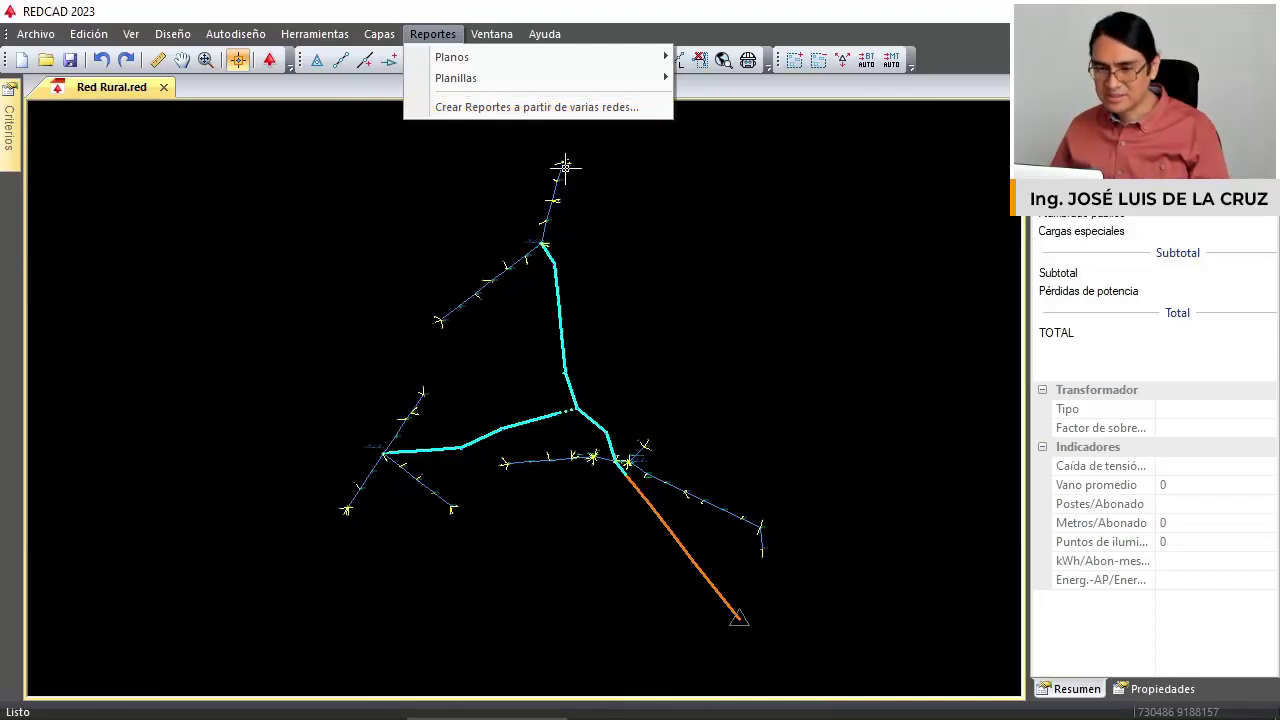
pyautogui.moveTo(551, 82)
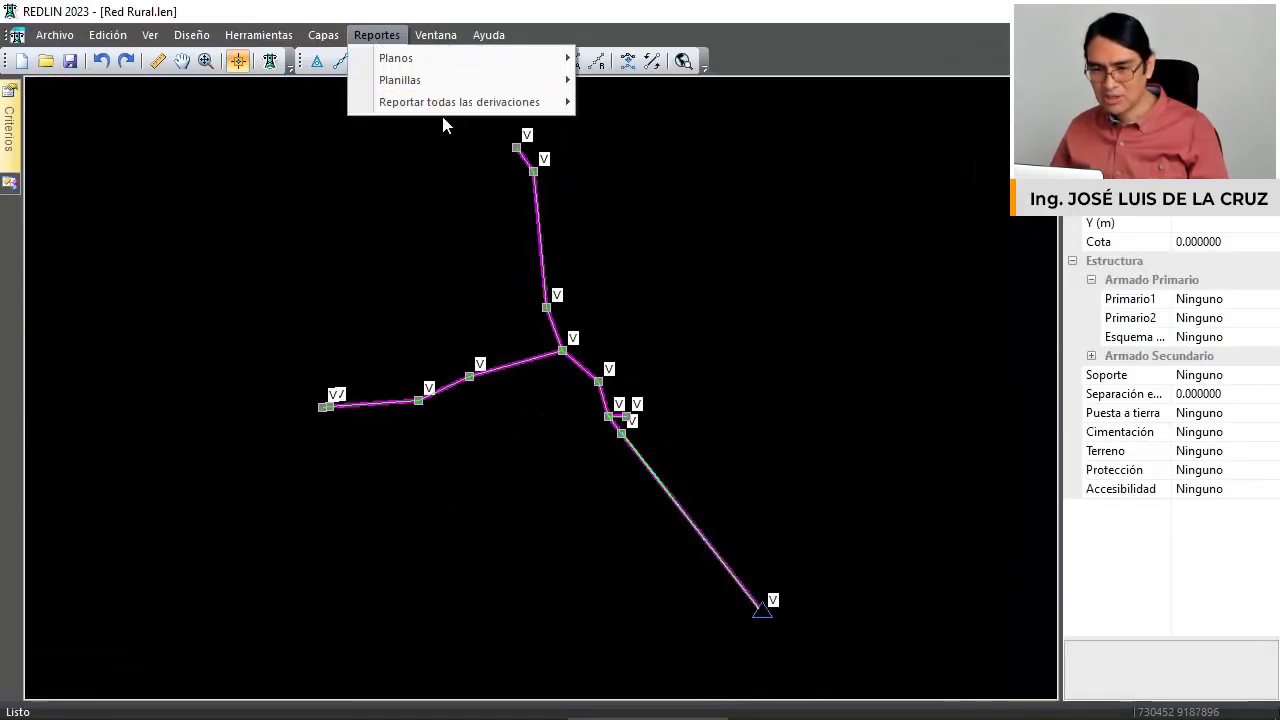
pyautogui.moveTo(490, 102)
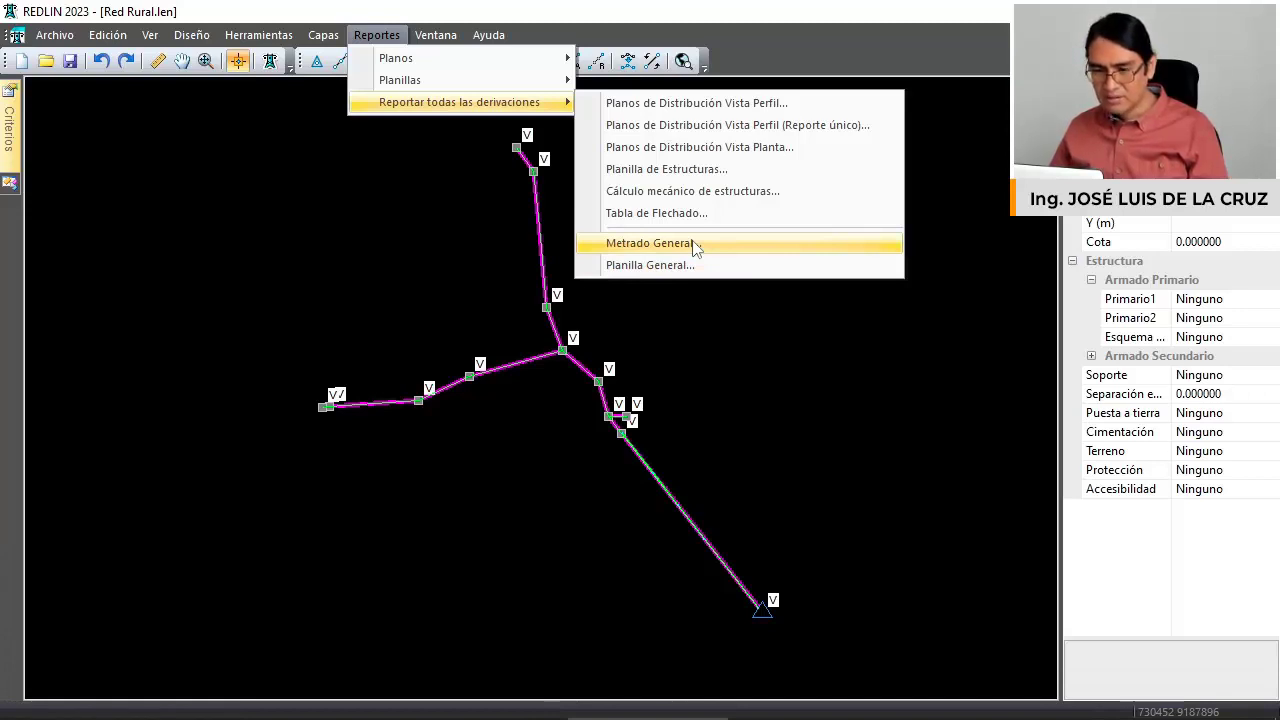
# Switch to REDCAD and export the Metrado General Redes Primarias as MetradoGeneralRP.met in the 6. Metrados UC folder.
pyautogui.hotkey('alt', 'Tab')
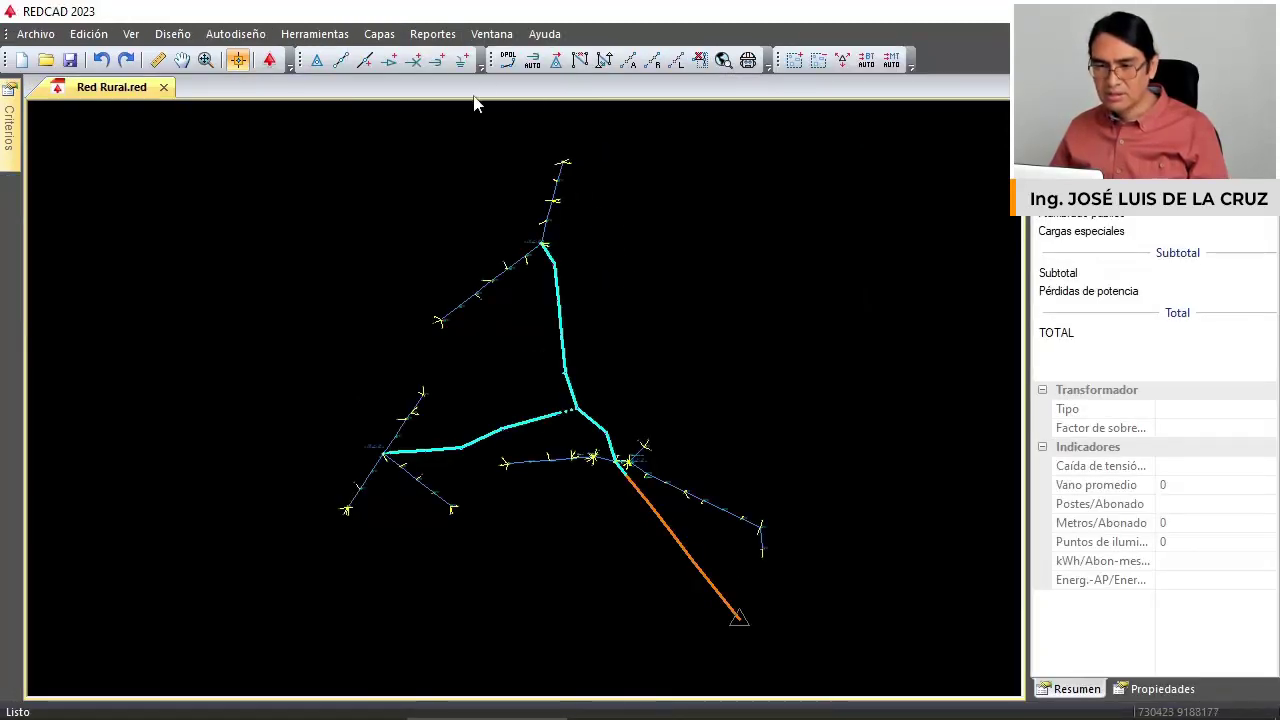
pyautogui.click(432, 33)
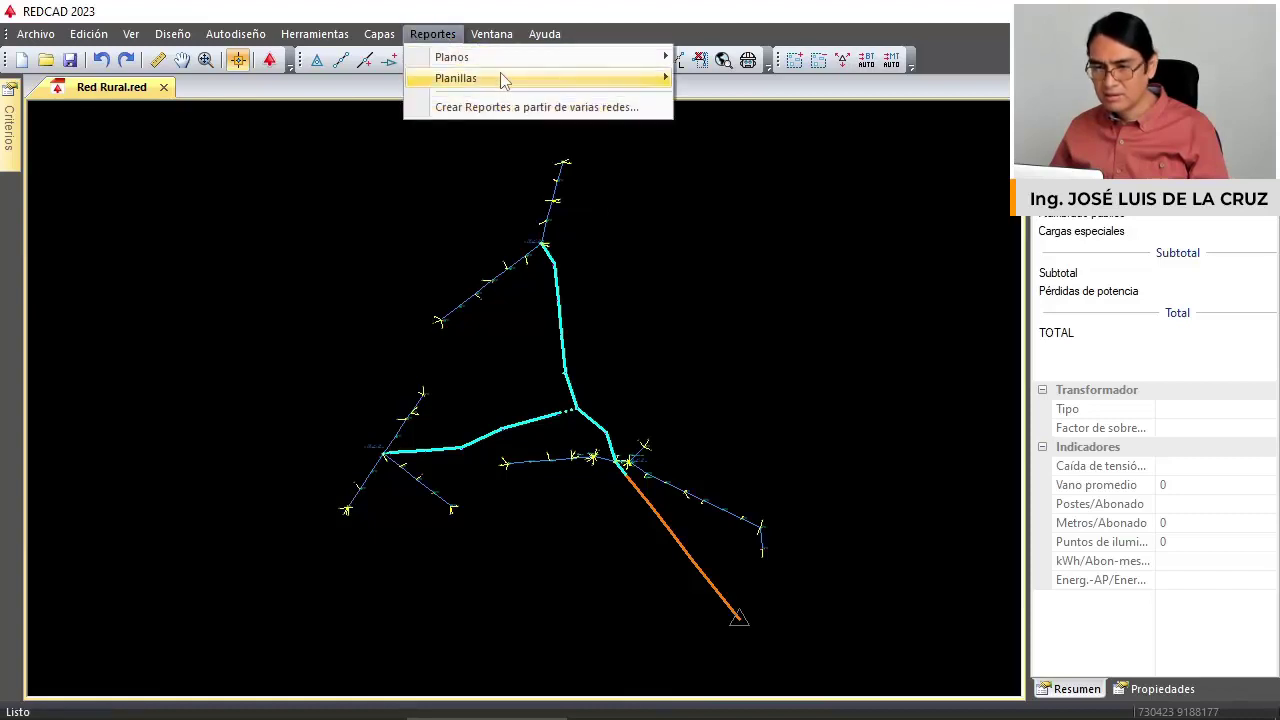
pyautogui.moveTo(500, 78)
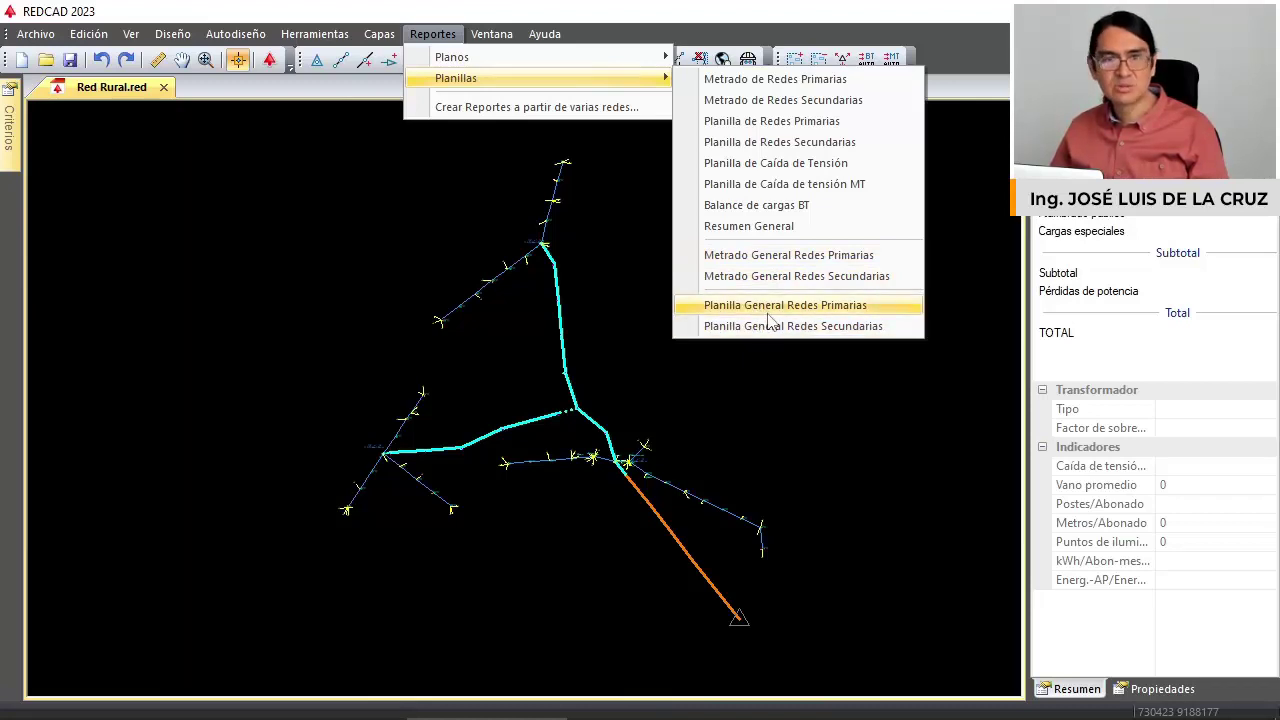
pyautogui.click(772, 263)
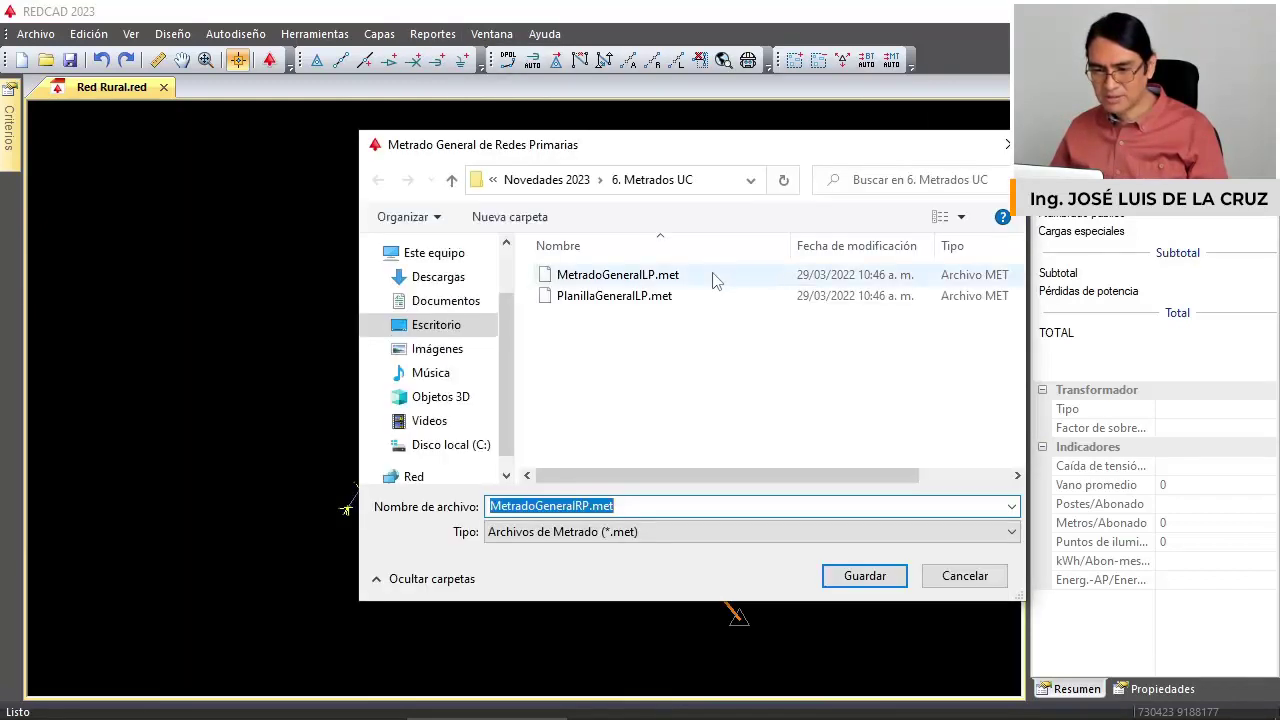
pyautogui.click(862, 575)
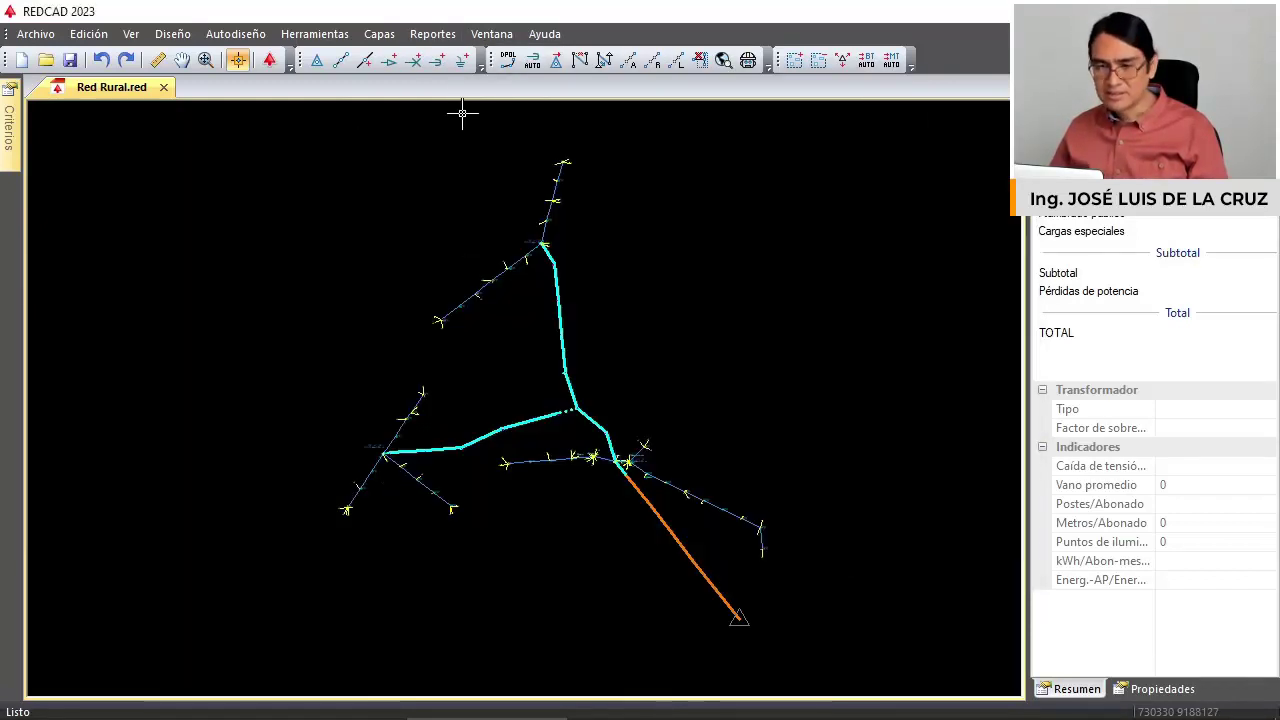
# Export the Metrado General Redes Secundarias as MetradoGeneralRS.met in the 6. Metrados UC folder.
pyautogui.click(441, 40)
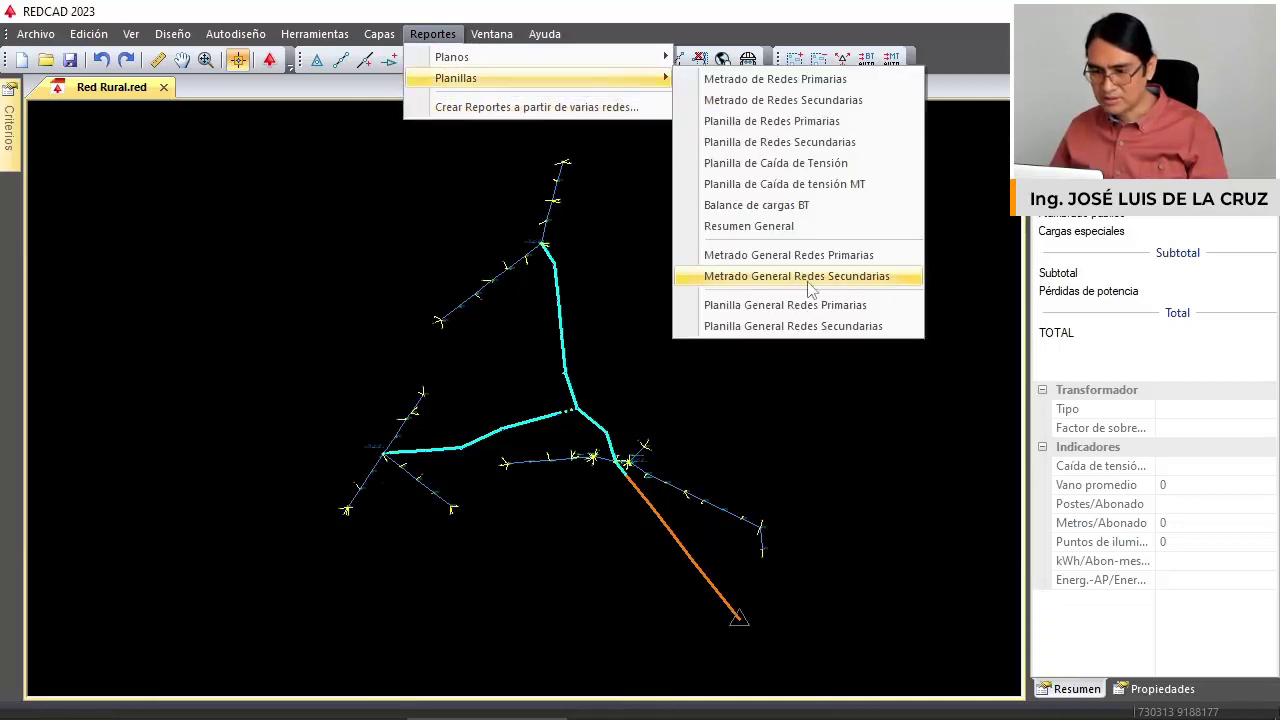
pyautogui.click(812, 288)
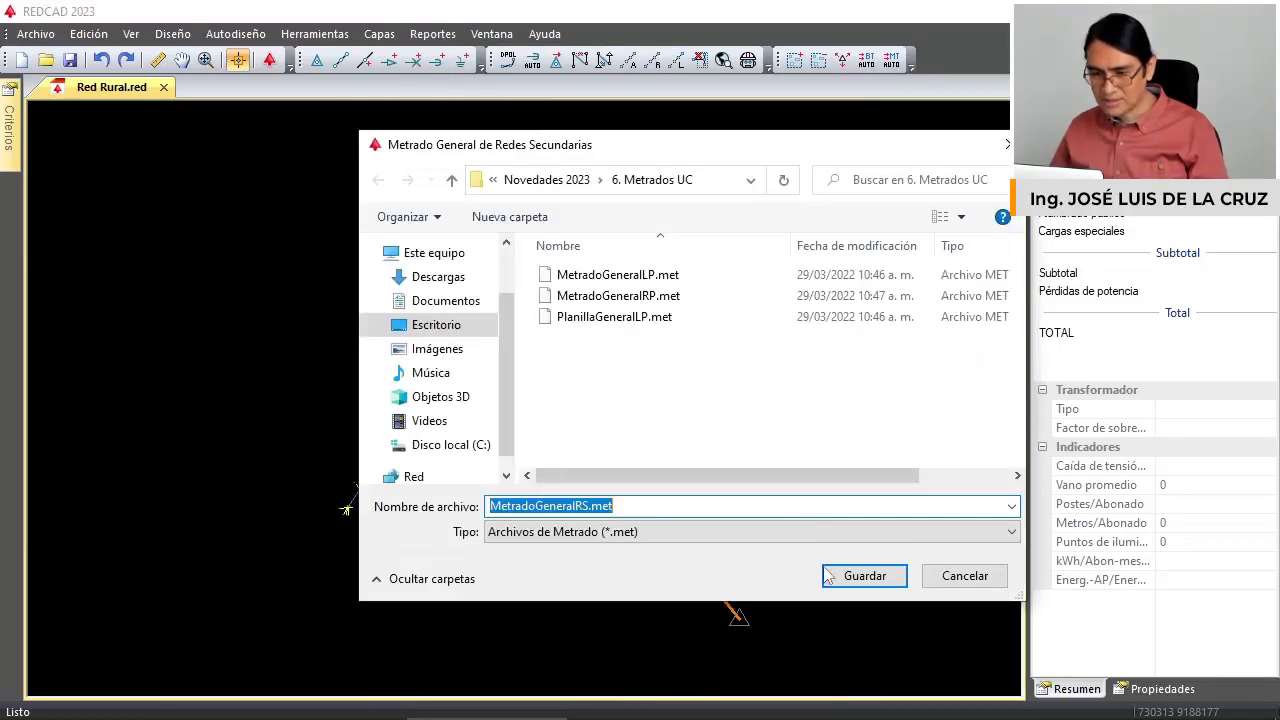
pyautogui.click(880, 580)
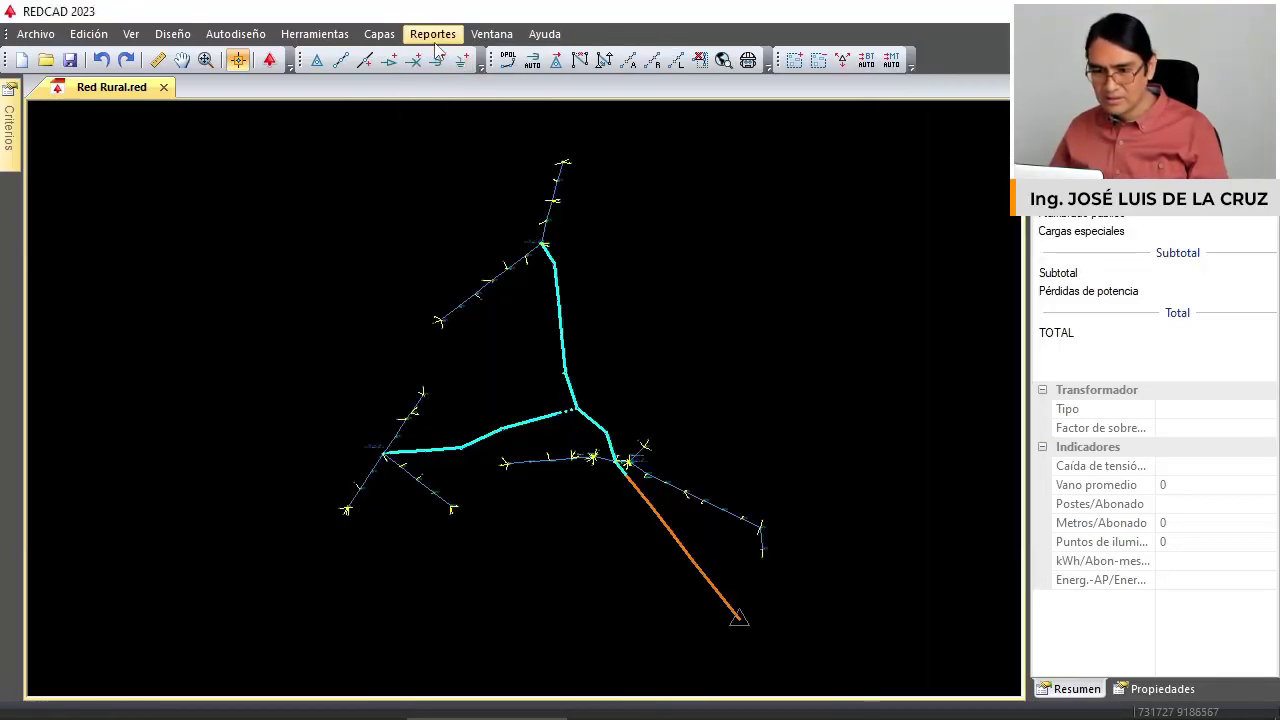
# Export the Planilla General Redes Primarias as PlanillaGeneralRP.met in the 6. Metrados UC folder.
pyautogui.click(432, 34)
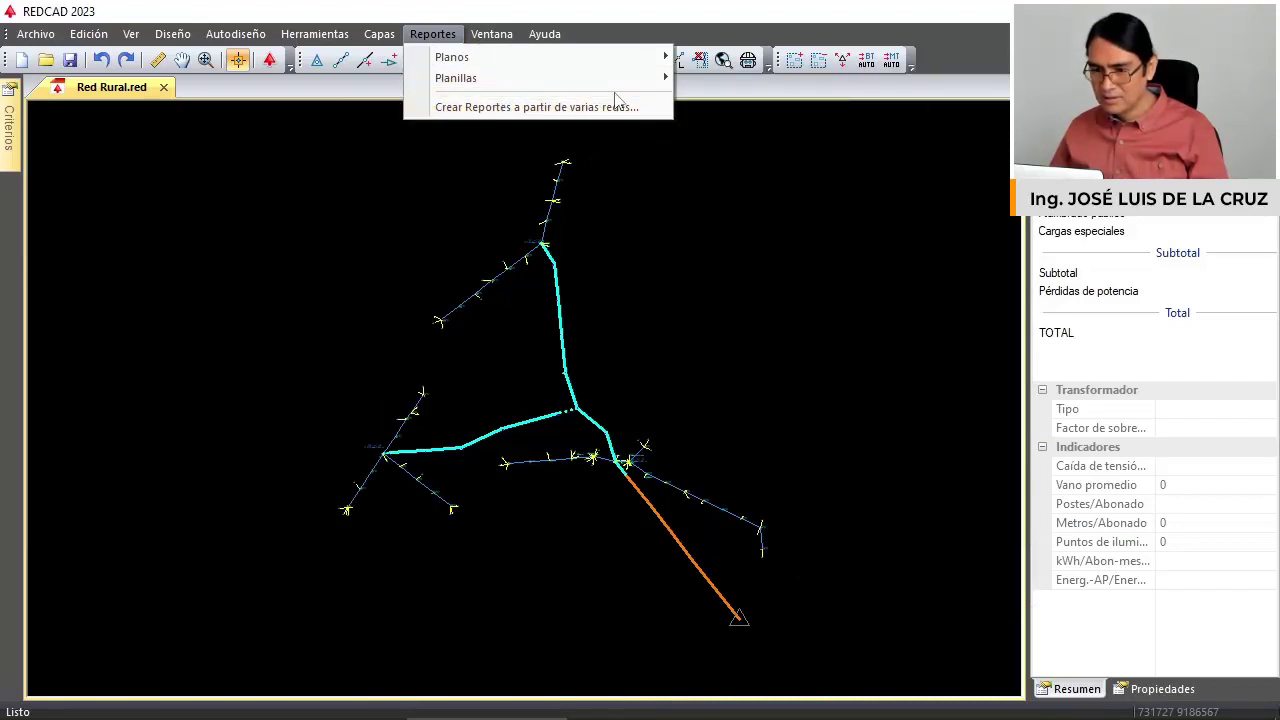
pyautogui.moveTo(615, 87)
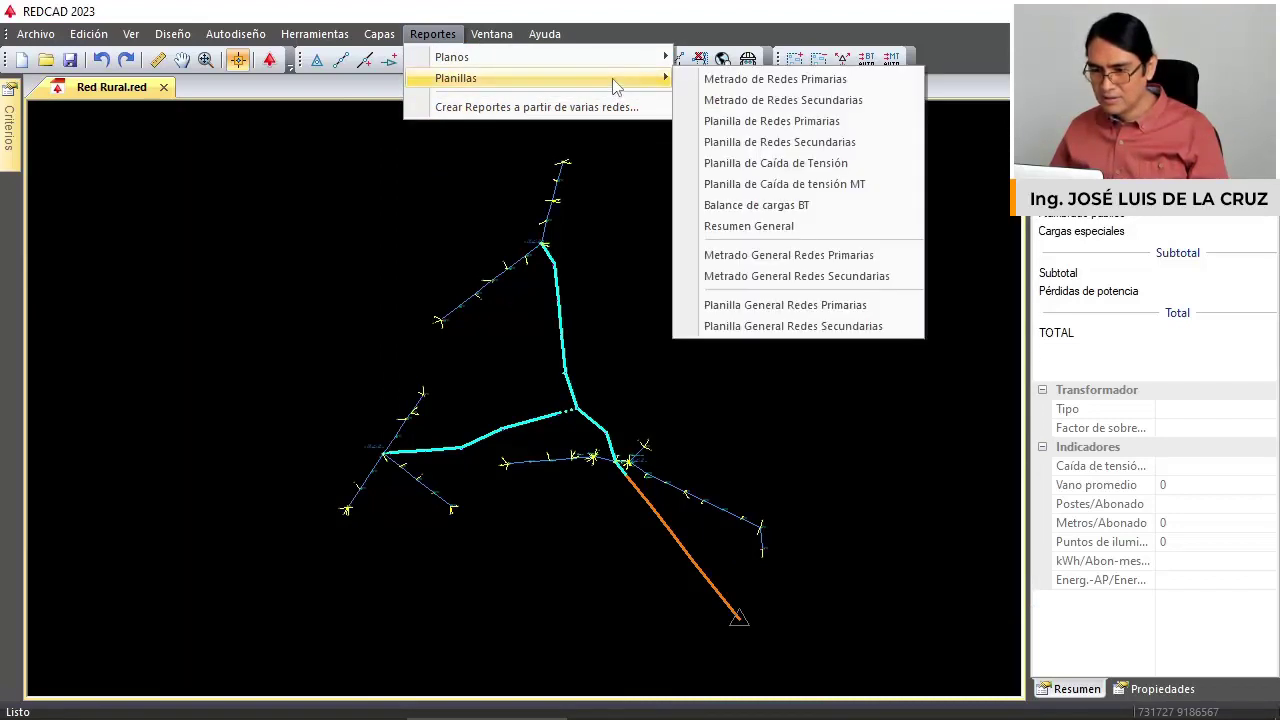
pyautogui.click(810, 316)
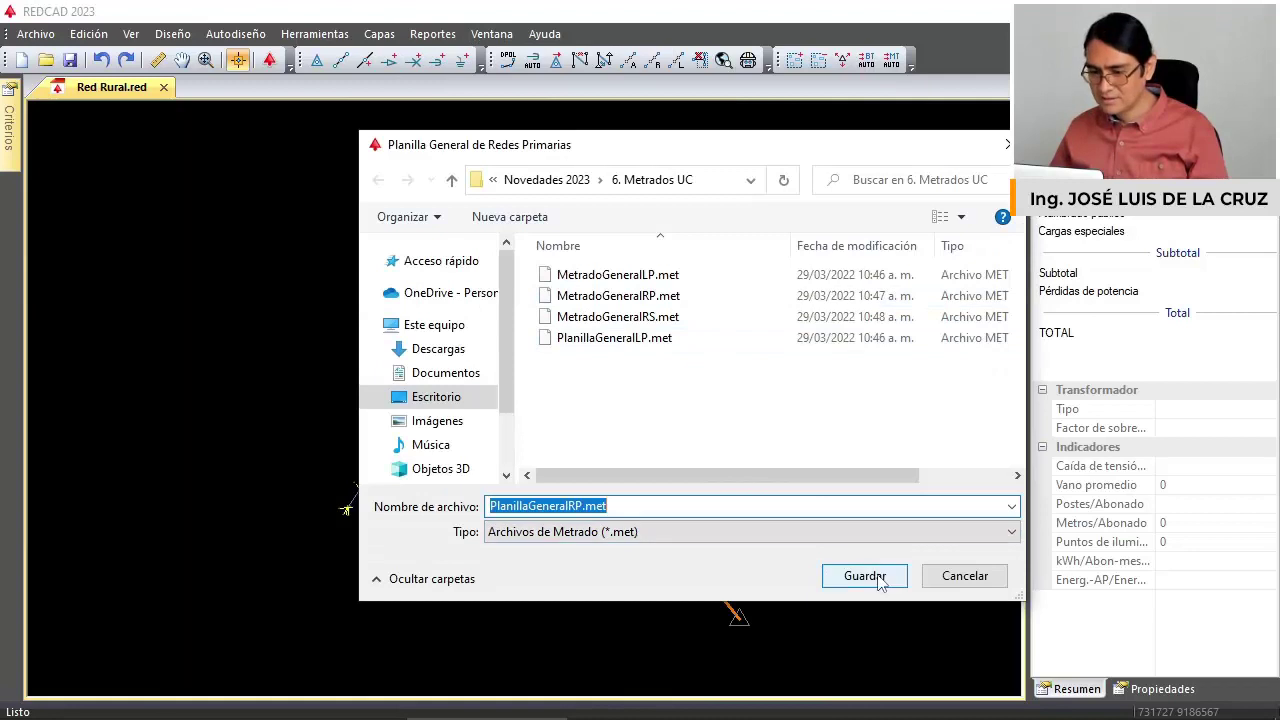
pyautogui.click(864, 576)
# Export the Planilla General Redes Secundarias as PlanillaGeneralRS.met in the 6. Metrados UC folder.
pyautogui.click(432, 33)
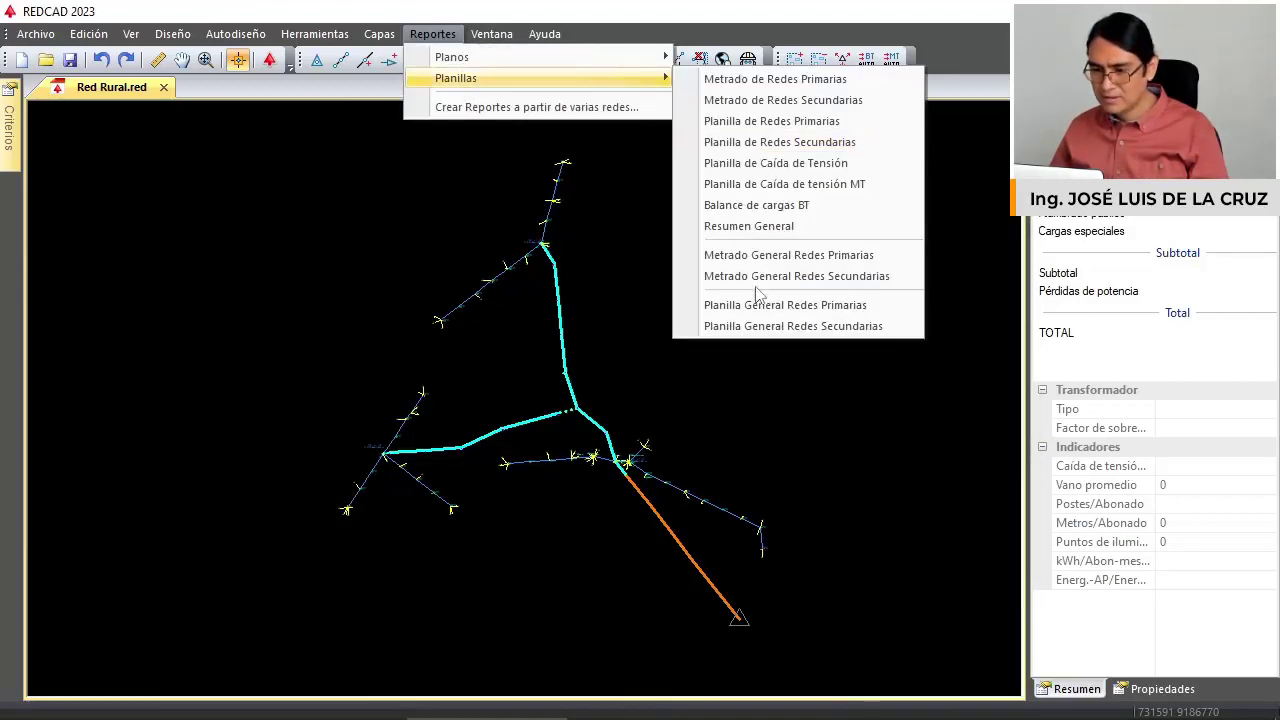
pyautogui.click(775, 326)
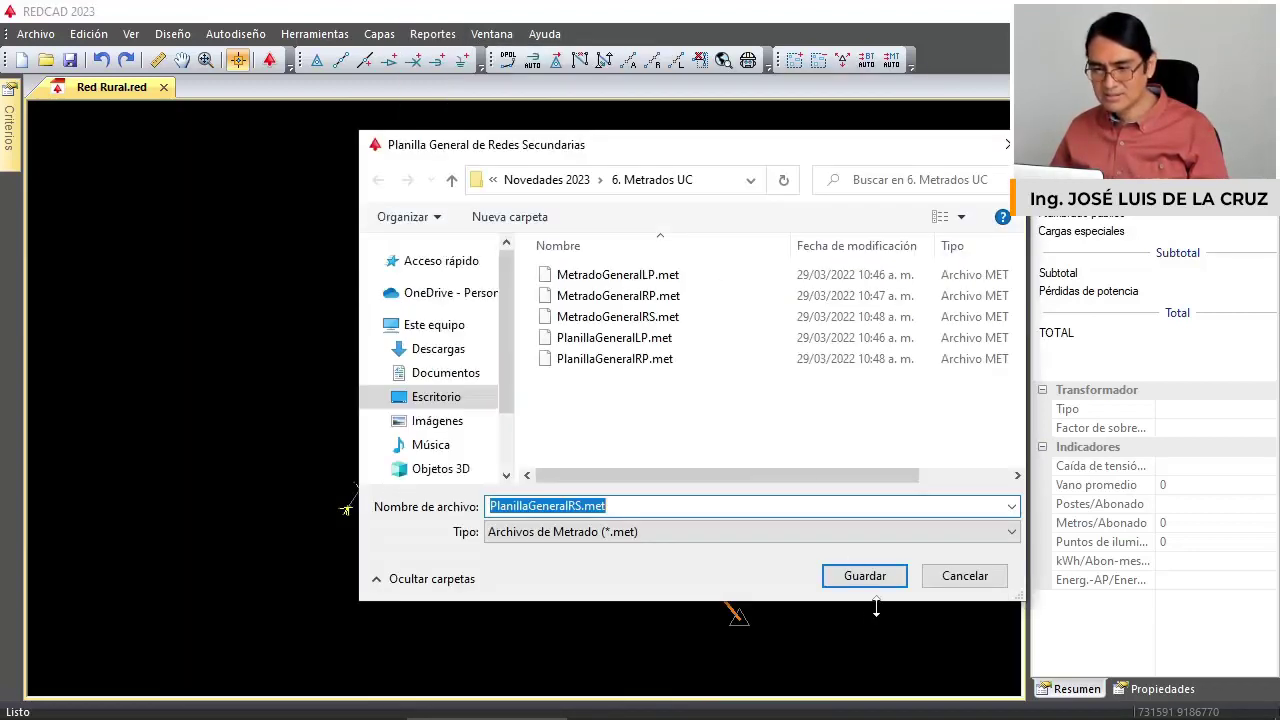
pyautogui.click(872, 580)
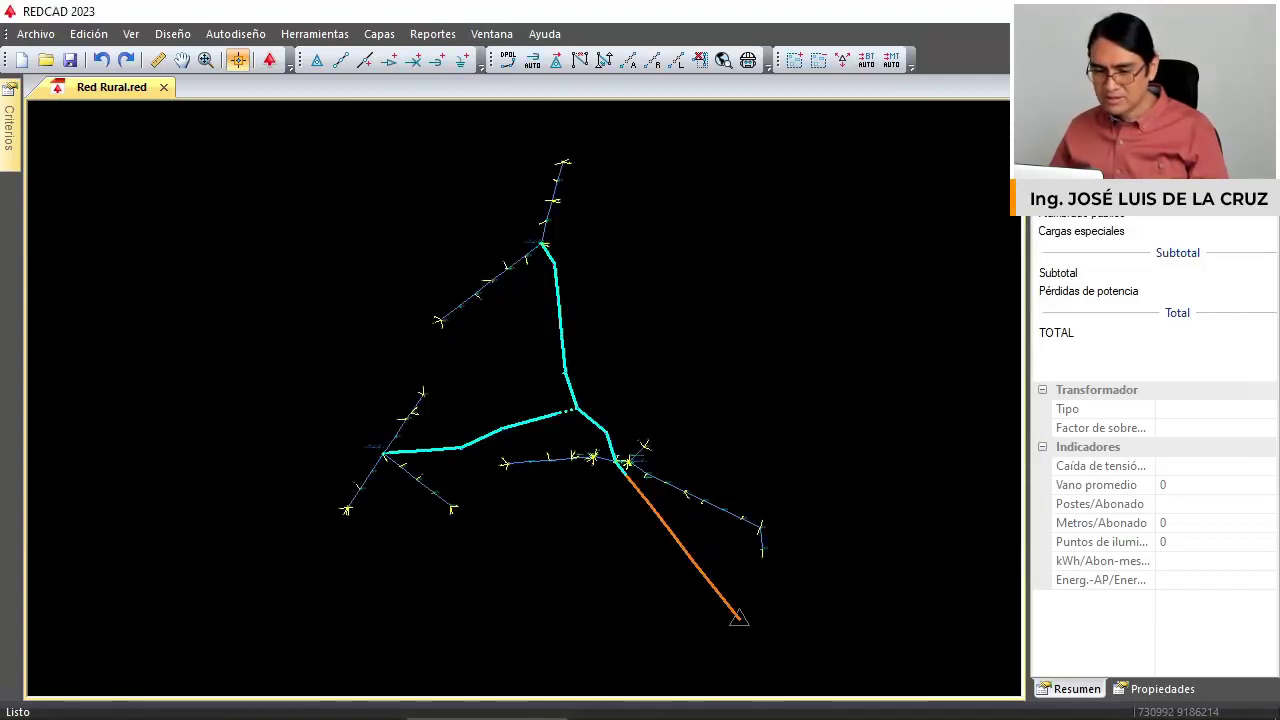
# Switch to File Explorer and select the exported metrado and planilla .met files in the 6. Metrados UC folder.
pyautogui.click(451, 706)
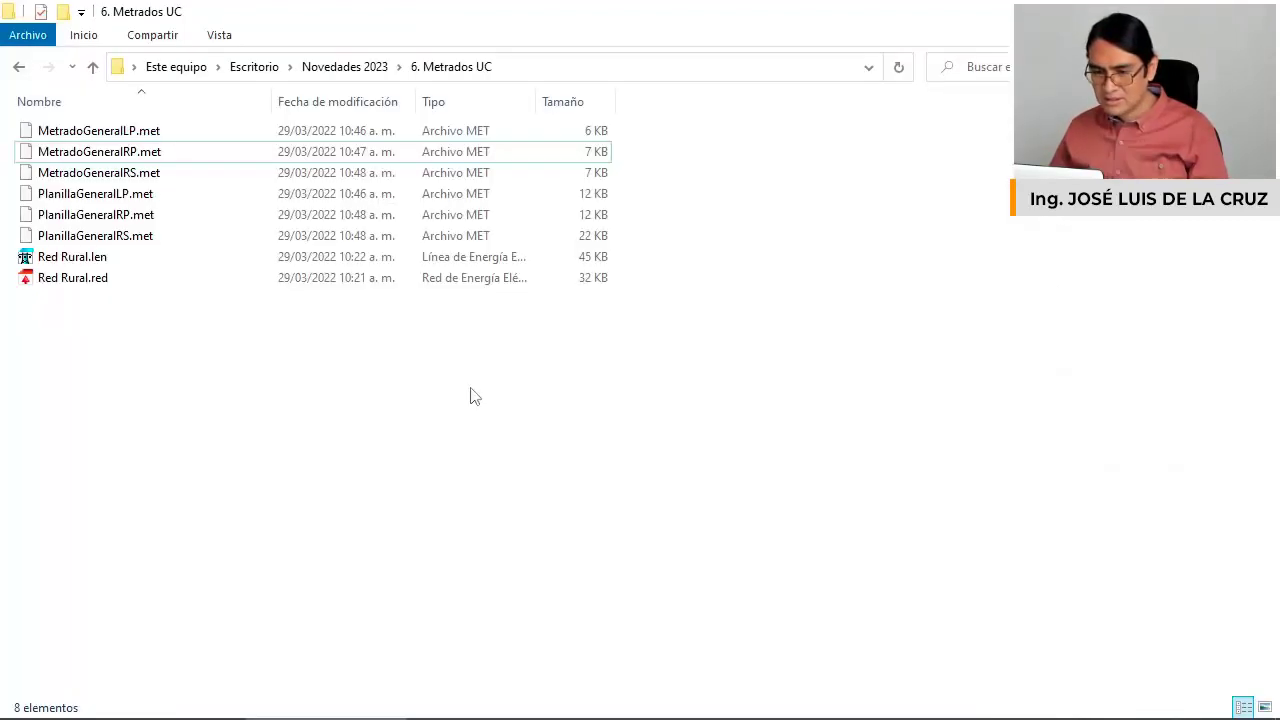
pyautogui.click(150, 237)
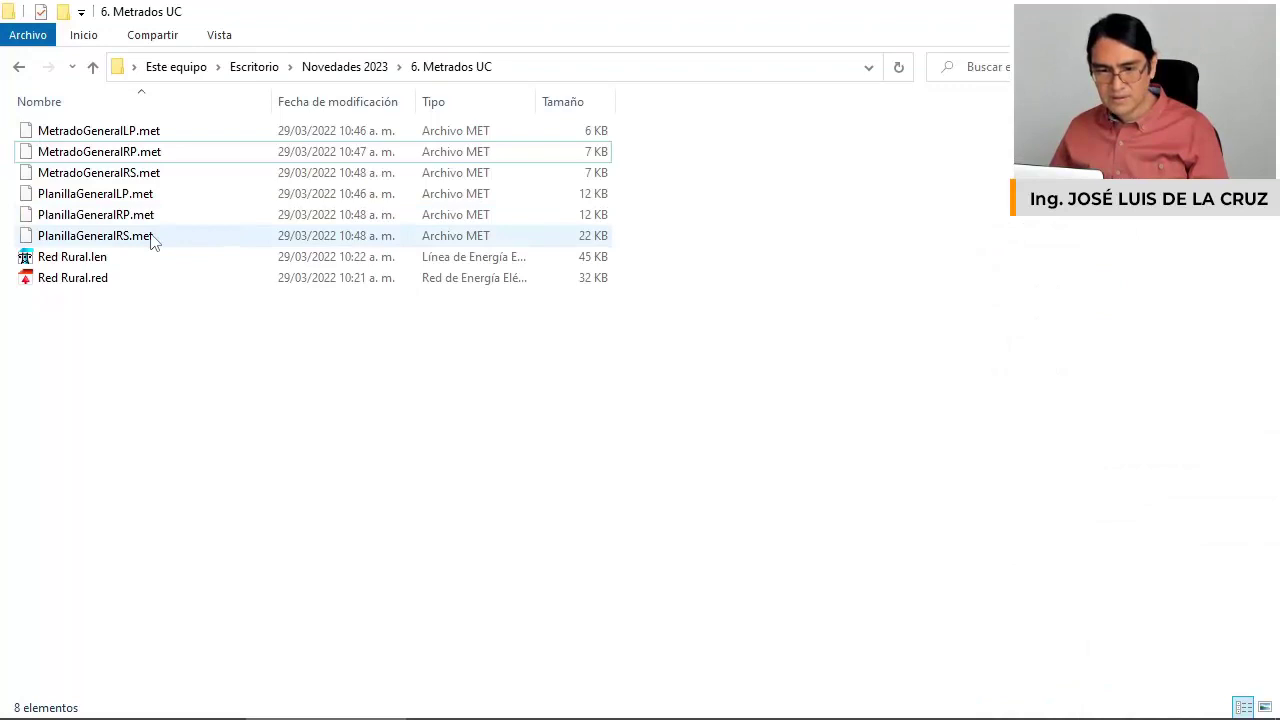
pyautogui.keyDown('shift'); pyautogui.click(158, 134); pyautogui.keyUp('shift')
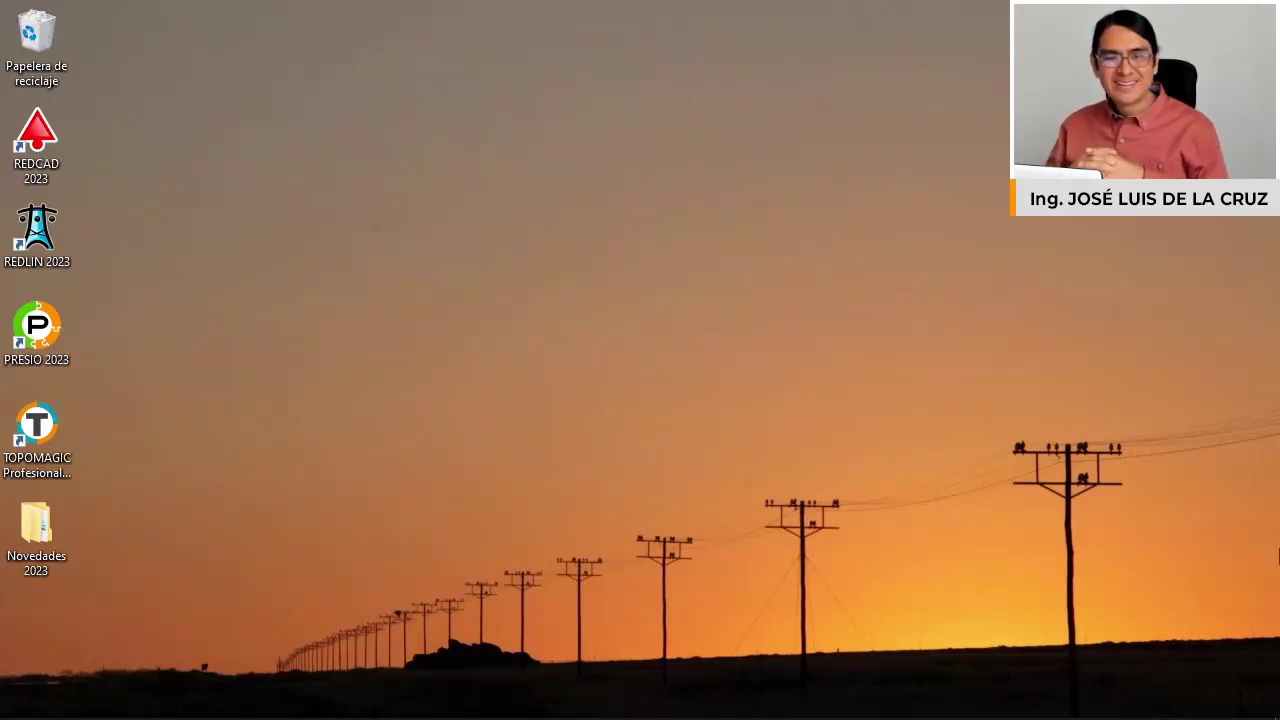
# Launch PRESIO 2023 from the desktop and review its available file and report commands.
pyautogui.doubleClick(60, 327)
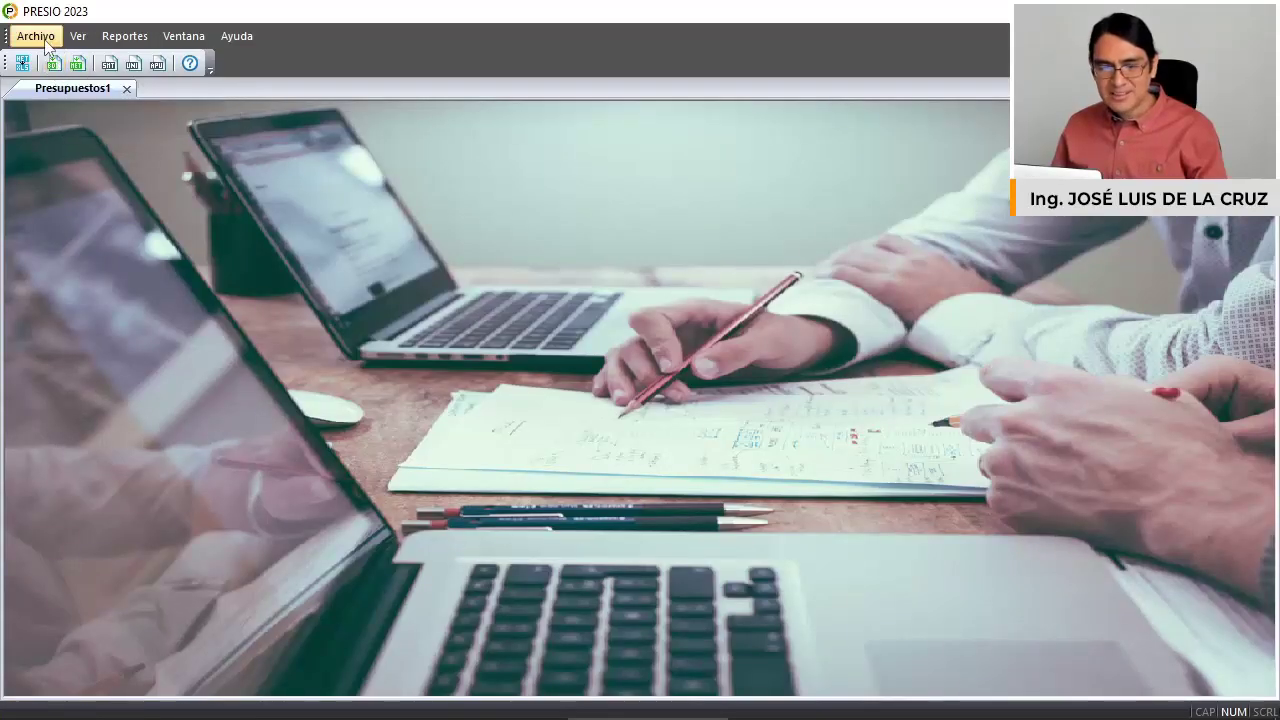
pyautogui.click(35, 36)
pyautogui.moveTo(85, 142)
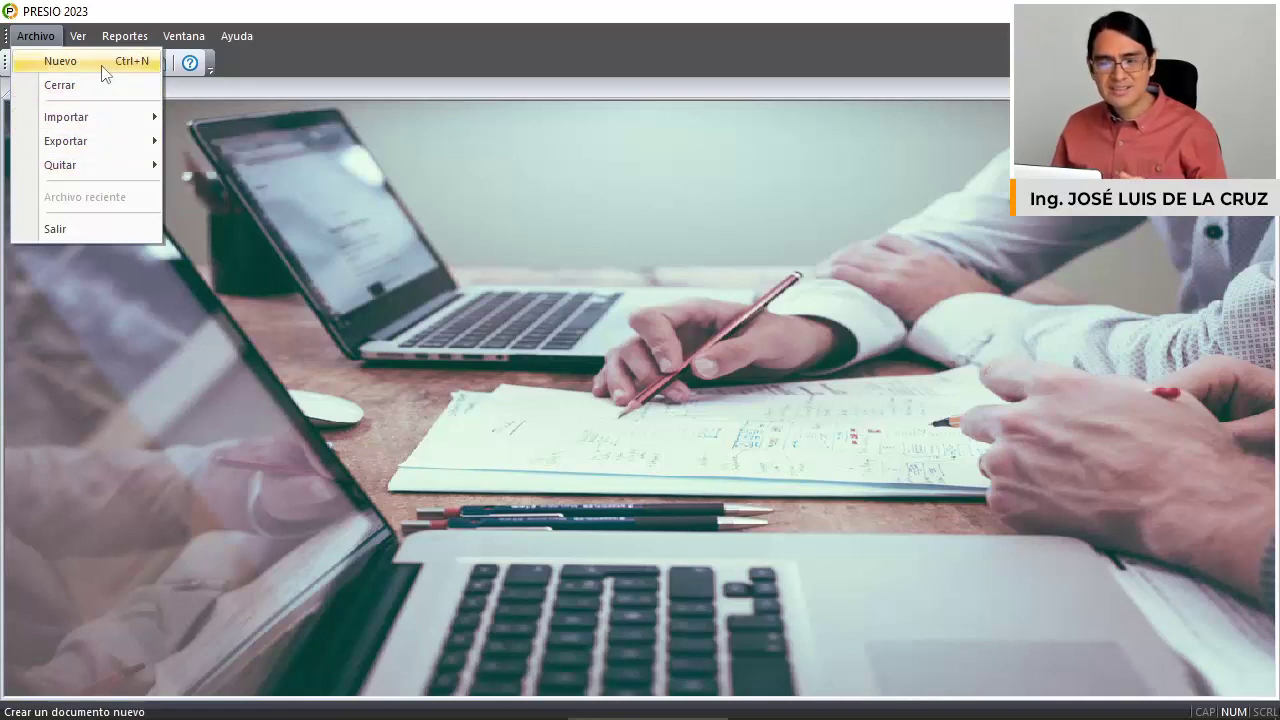
pyautogui.moveTo(86, 42)
pyautogui.moveTo(130, 40)
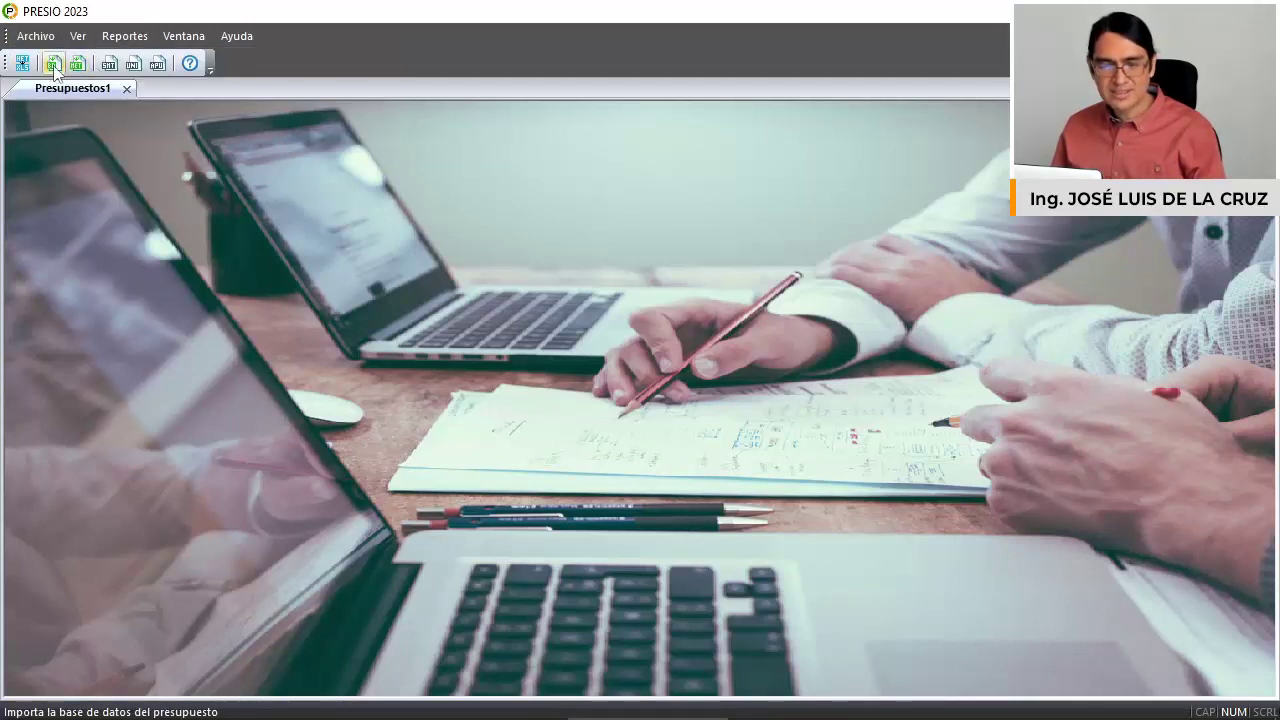
pyautogui.click(121, 42)
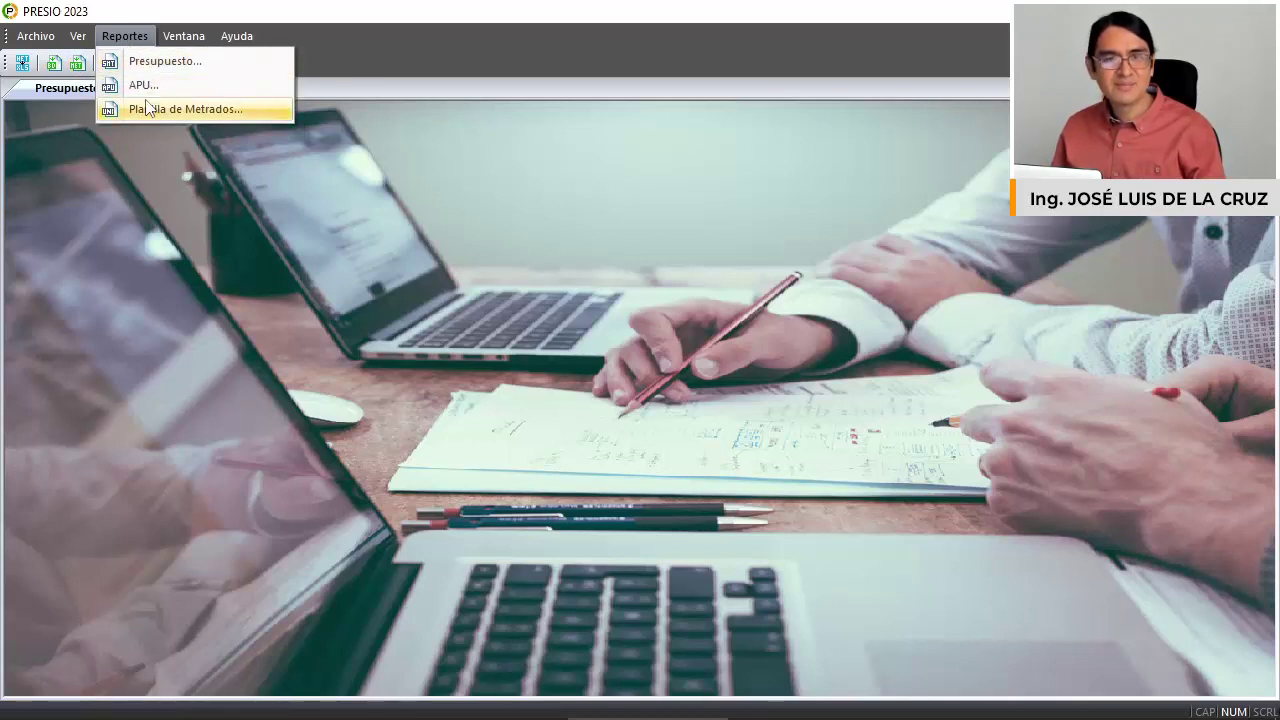
pyautogui.click(179, 9)
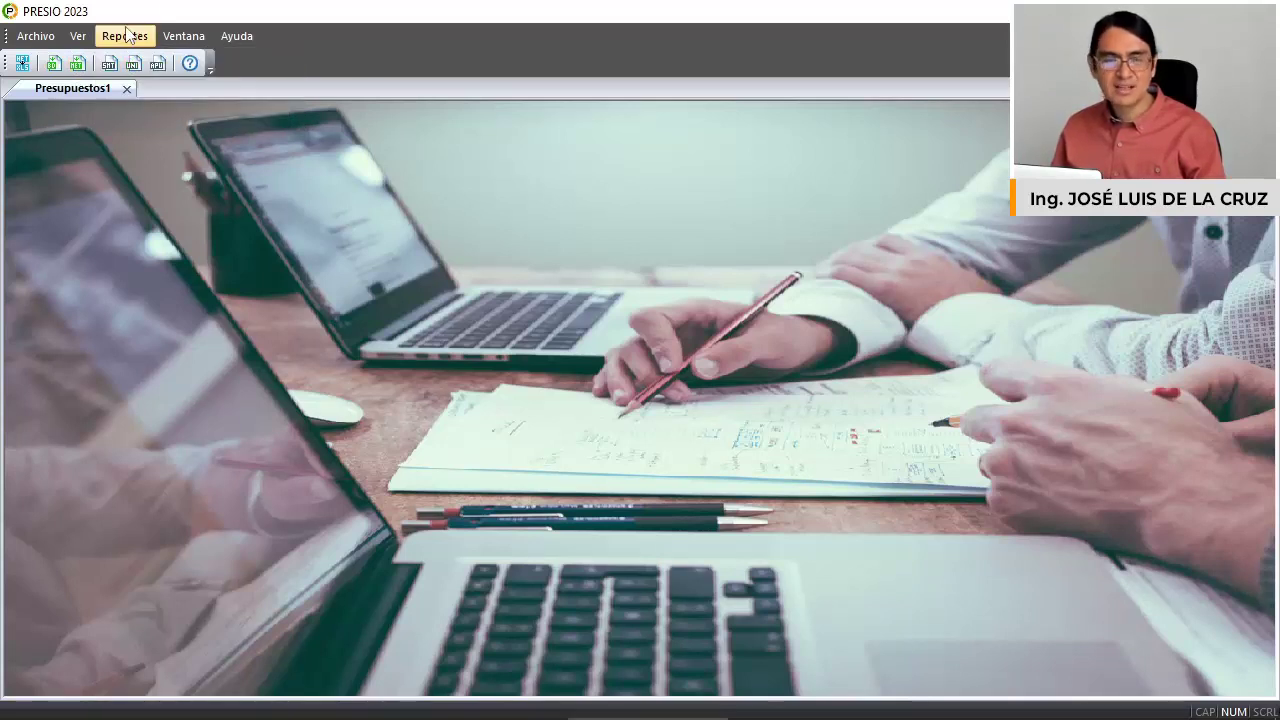
pyautogui.click(50, 42)
pyautogui.moveTo(134, 142)
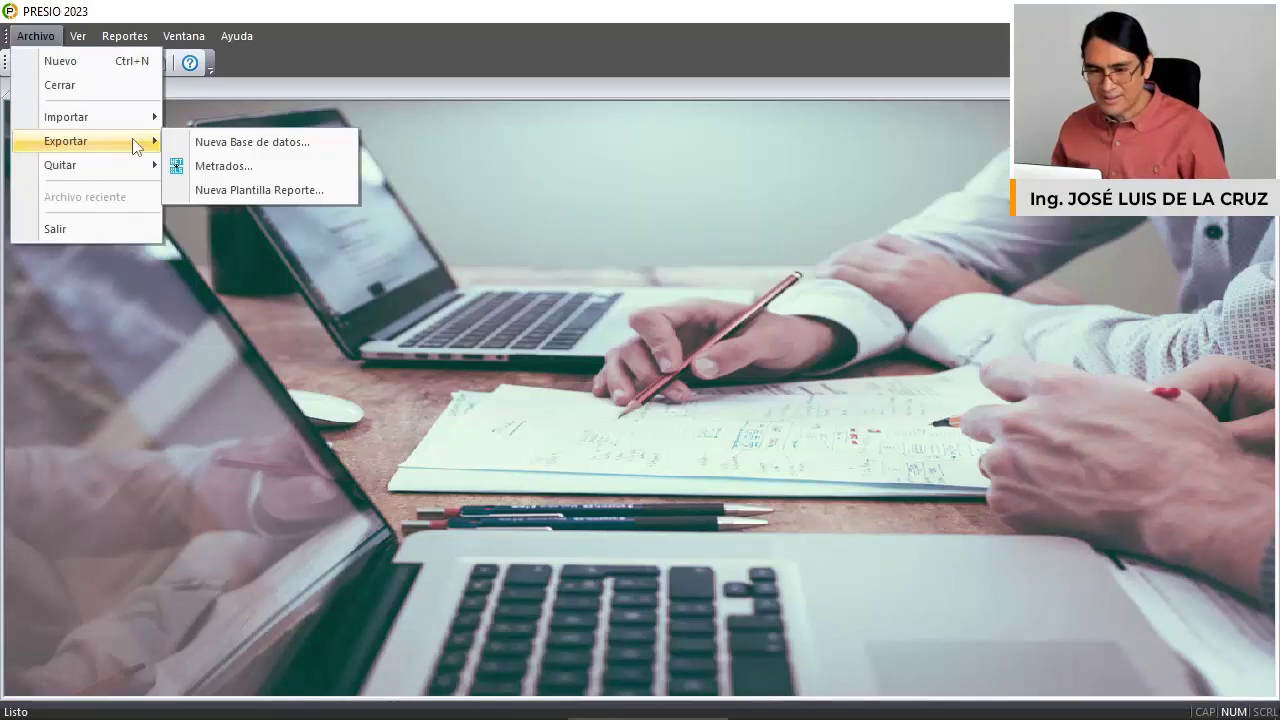
pyautogui.click(233, 150)
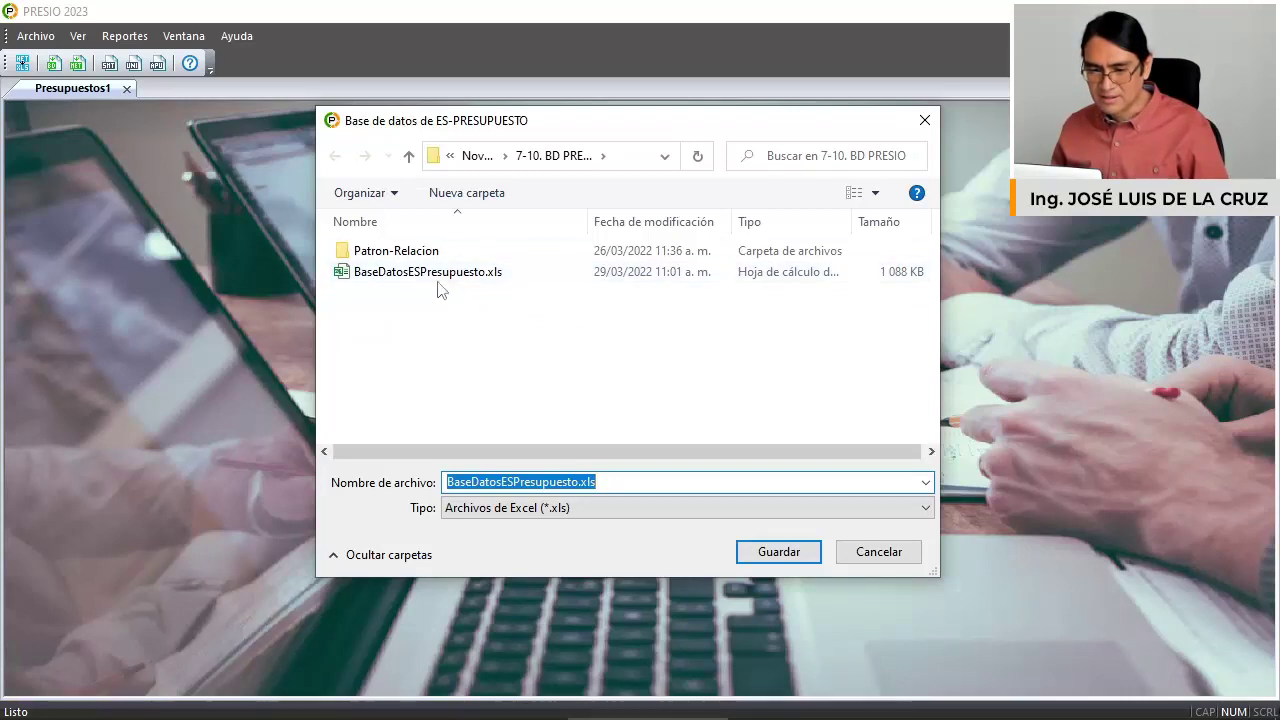
pyautogui.click(487, 301)
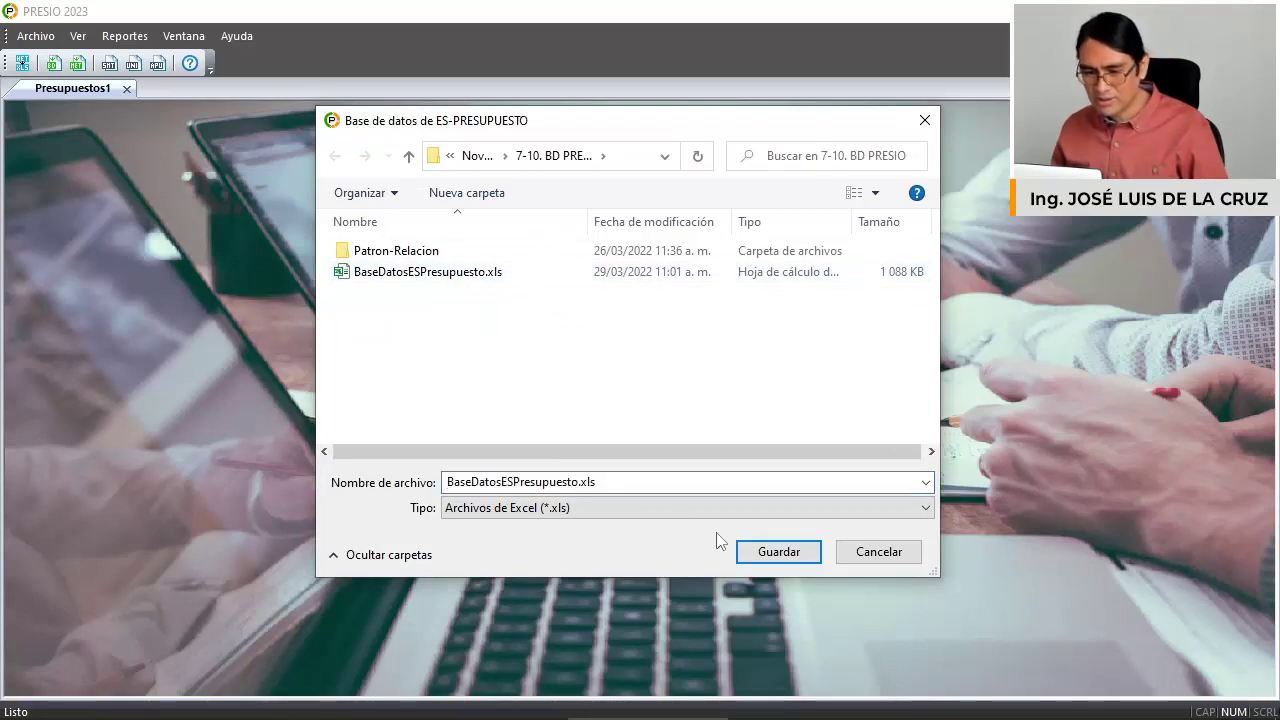
pyautogui.click(876, 551)
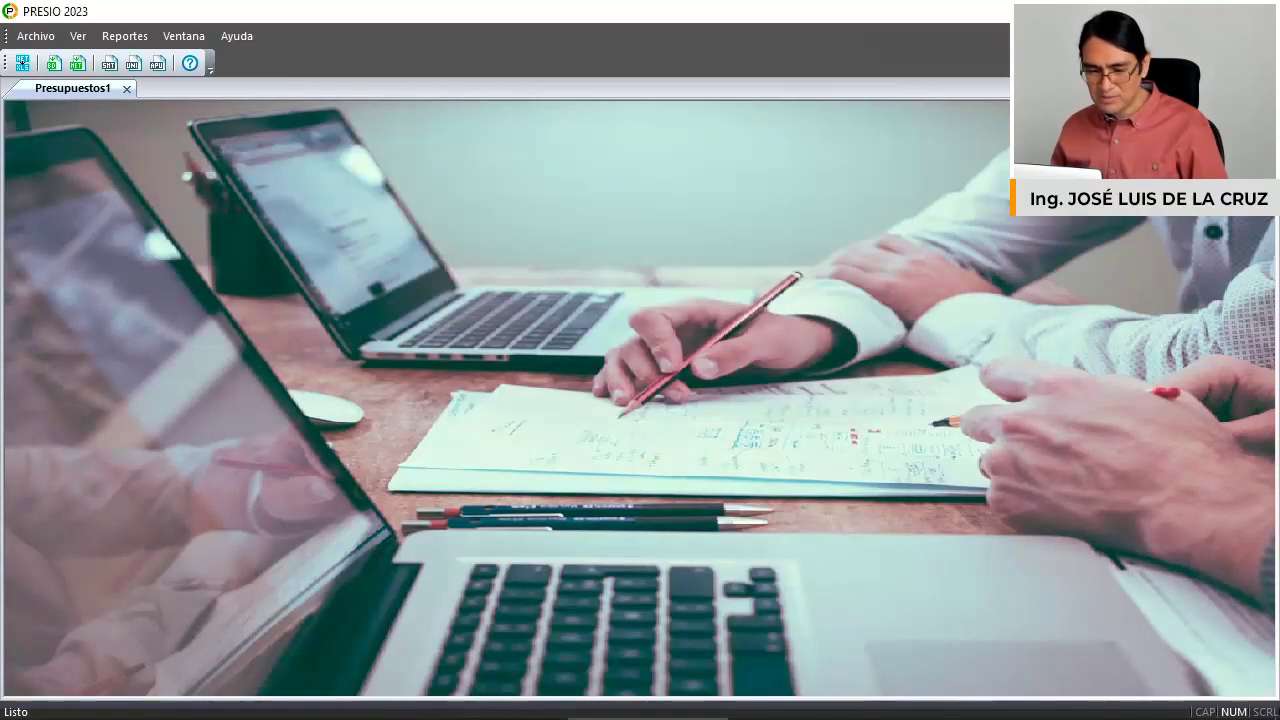
# Switch to BaseDatosESPresupuesto.xls in Excel and review its sheets from Configuracion through Suministros.
pyautogui.click(266, 719)
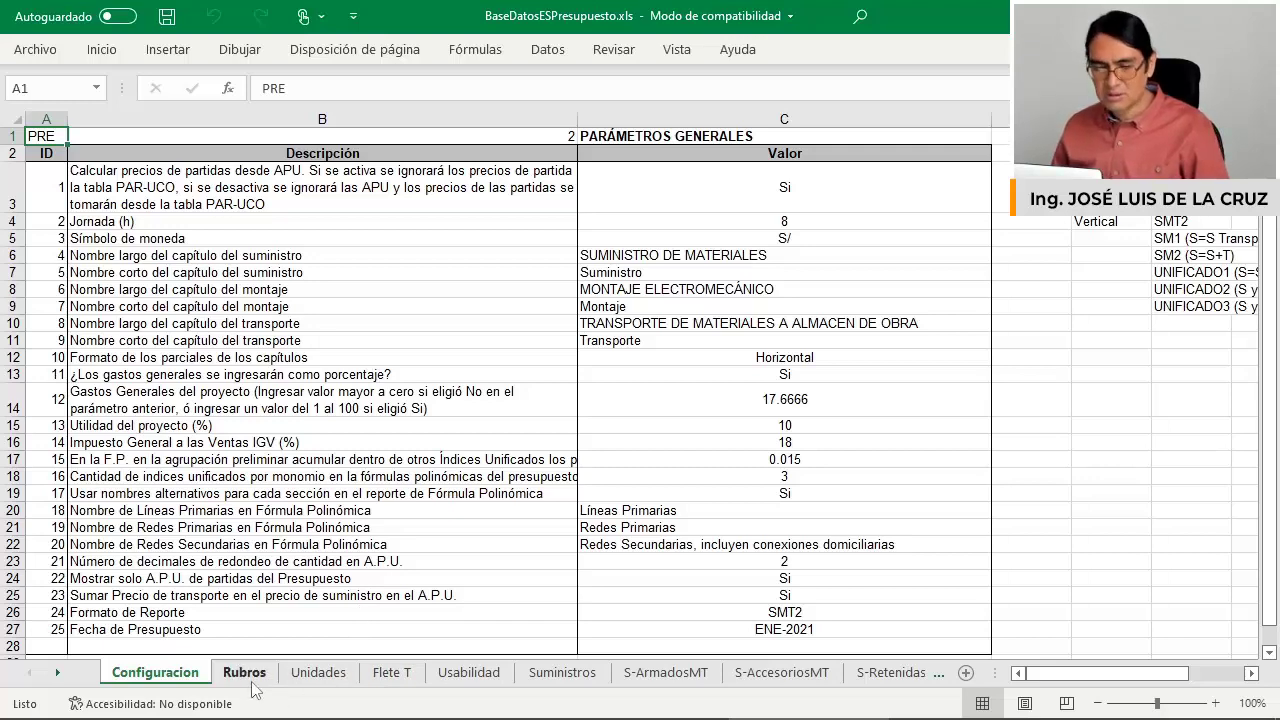
pyautogui.hotkey('ctrl', 'pagedown')
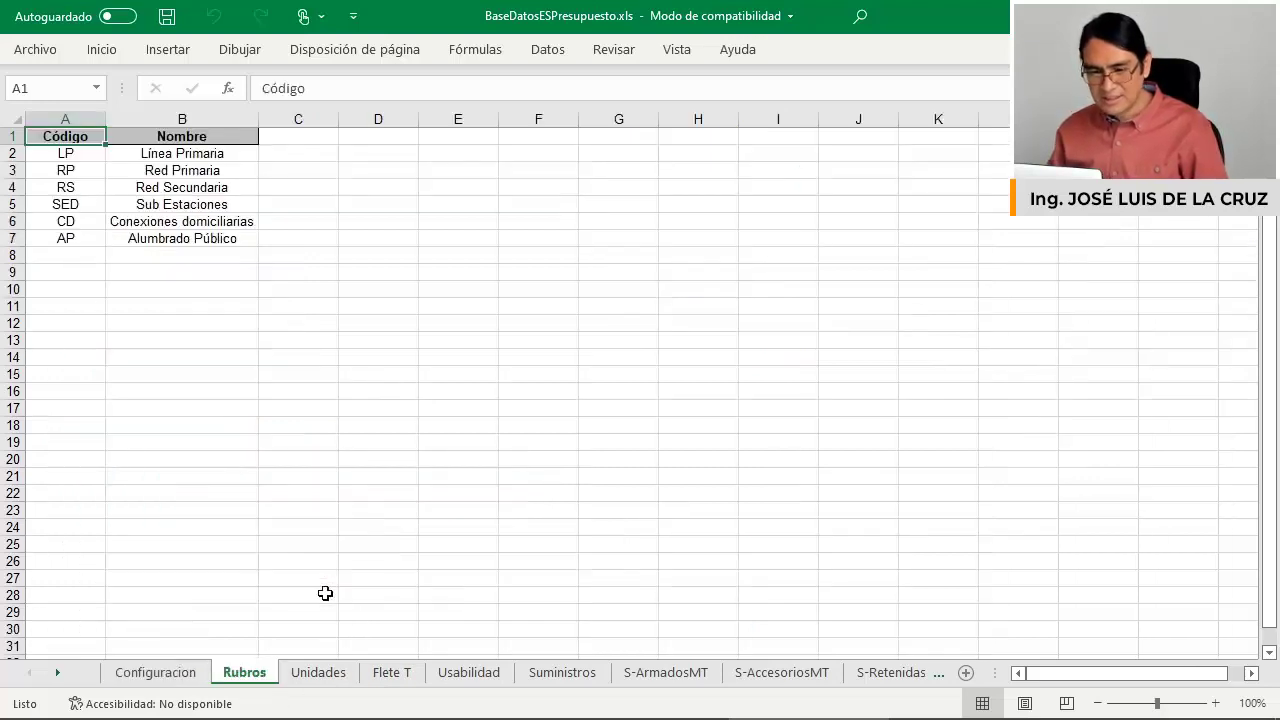
pyautogui.hotkey('ctrl', 'pagedown')
pyautogui.hotkey('ctrl', 'pagedown')
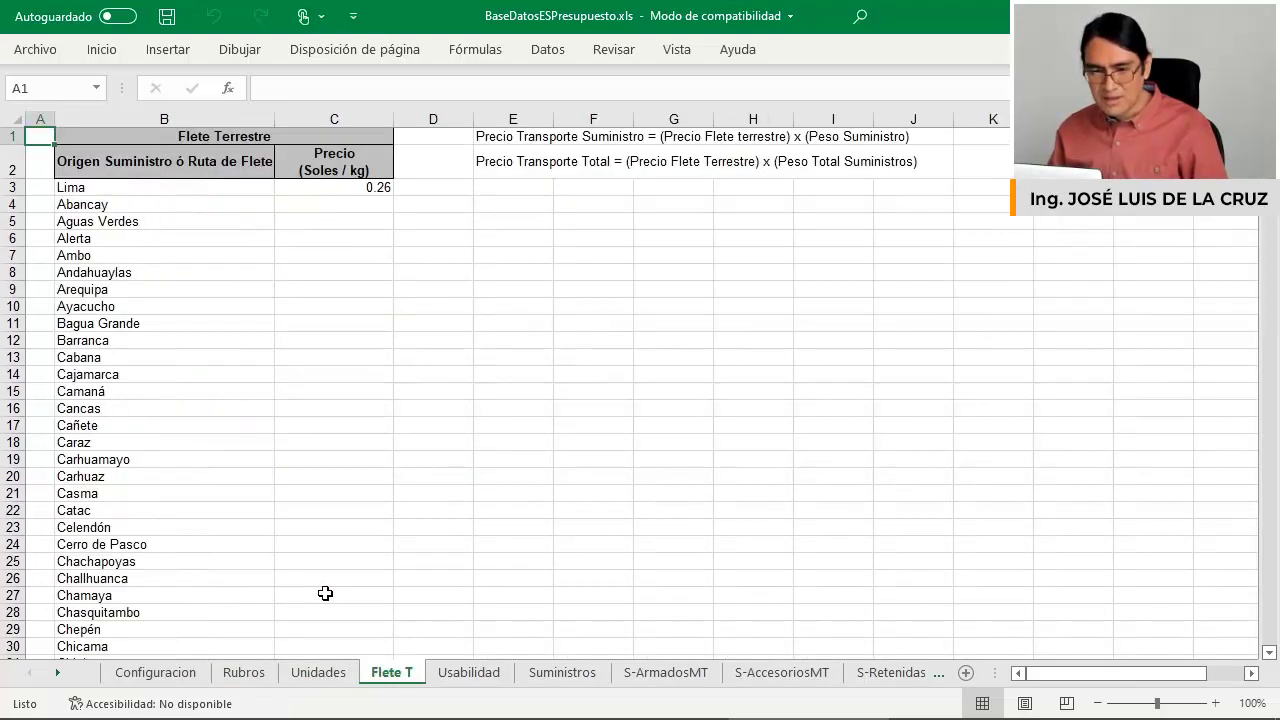
pyautogui.hotkey('ctrl', 'pagedown')
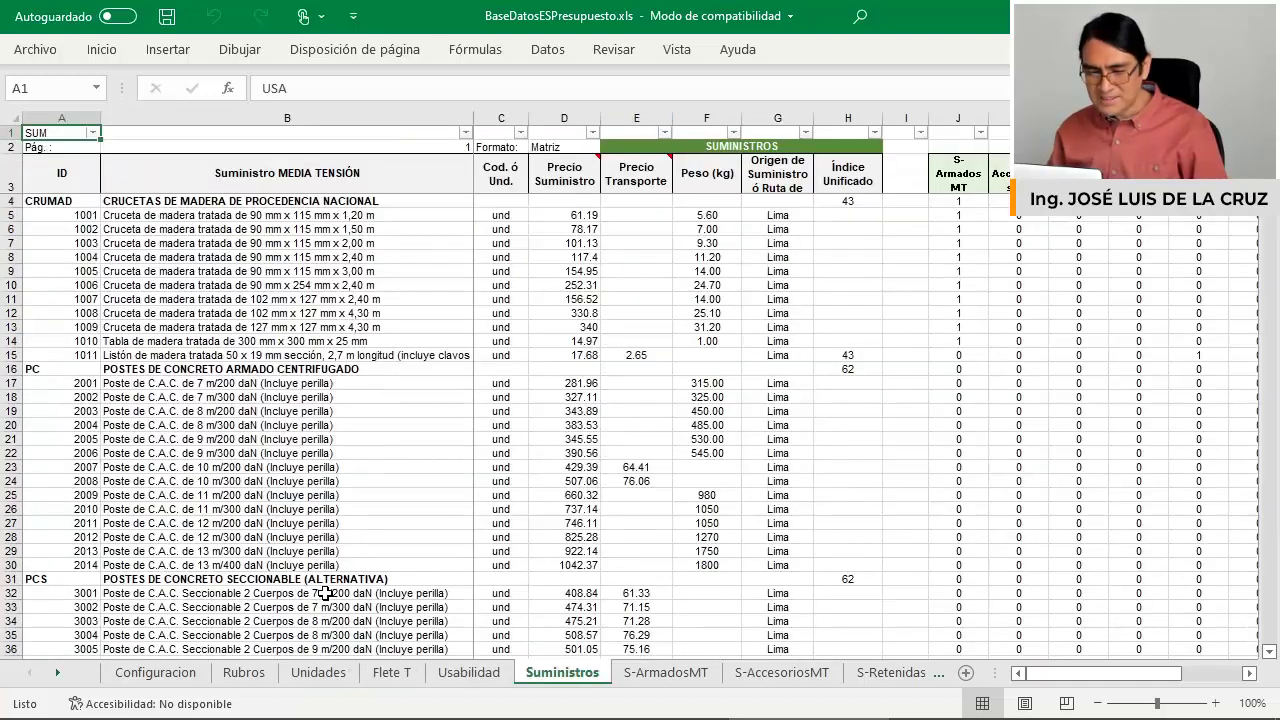
pyautogui.hotkey('ctrl', 'pagedown')
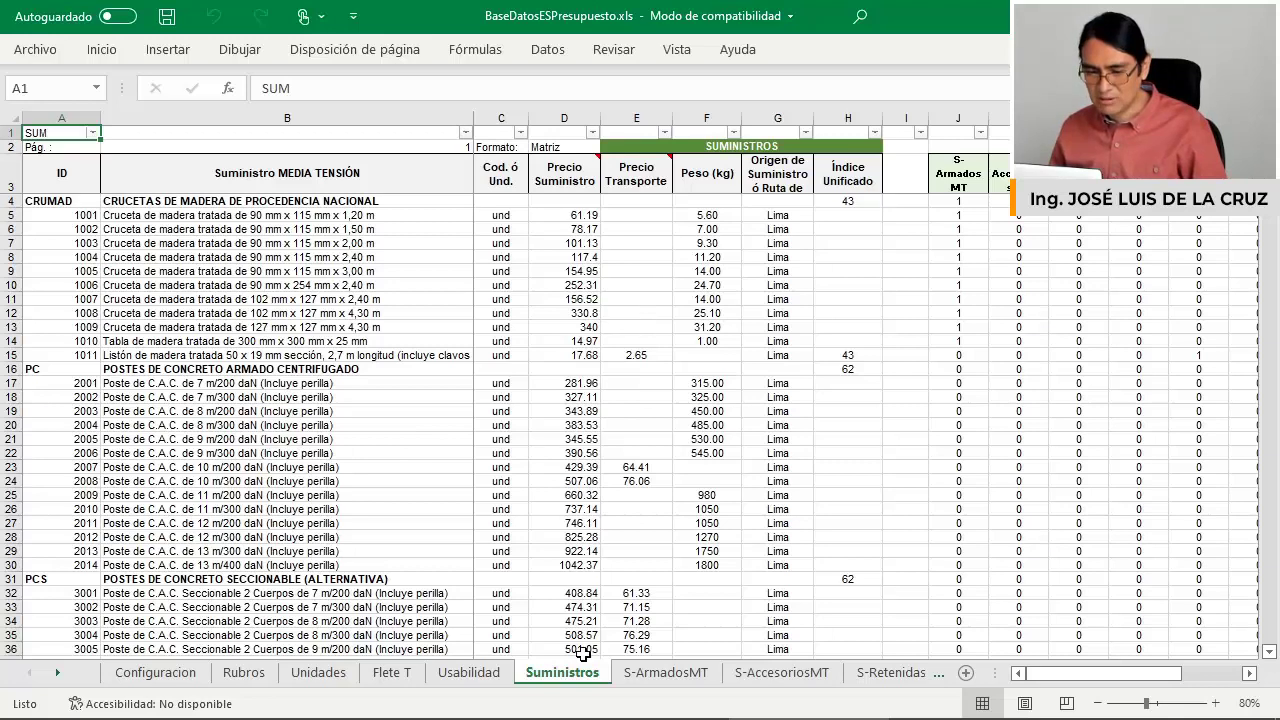
# Examine the medium-voltage supply descriptions, supply prices and weights on the Suministros sheet.
pyautogui.scroll(-7, 444, 342)
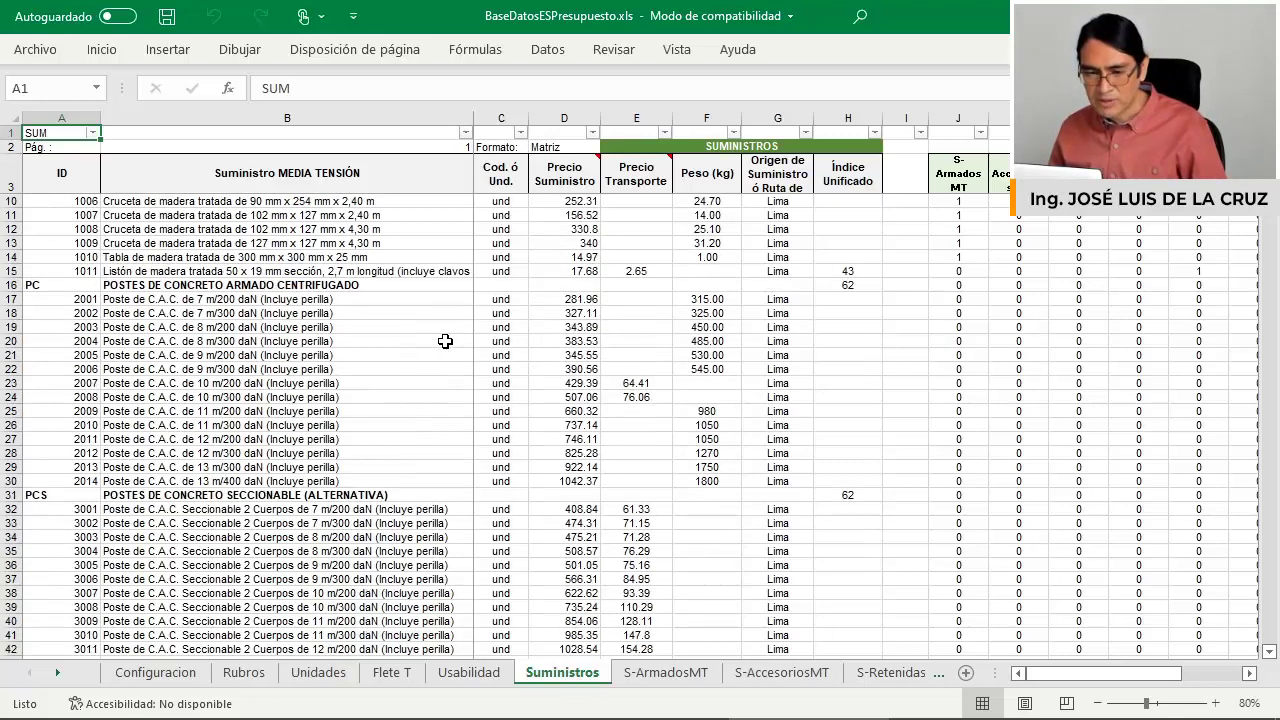
pyautogui.scroll(7, 446, 341)
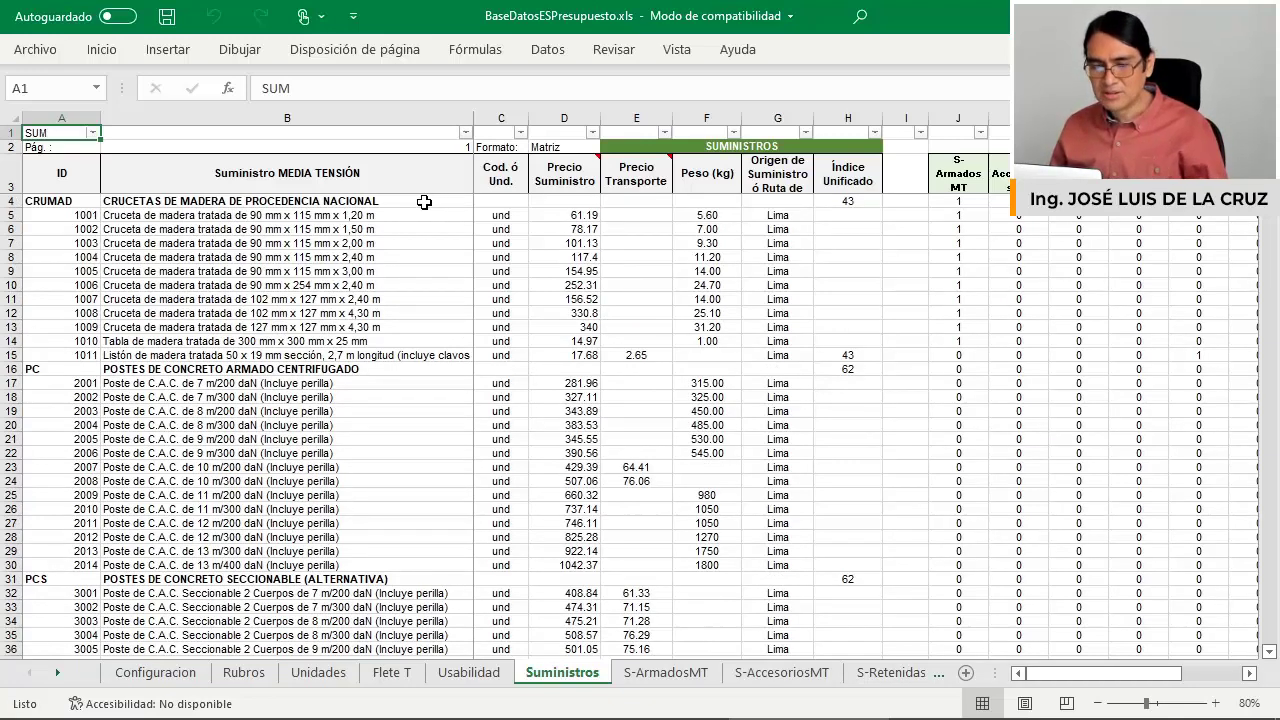
pyautogui.moveTo(424, 202); pyautogui.dragTo(510, 640)
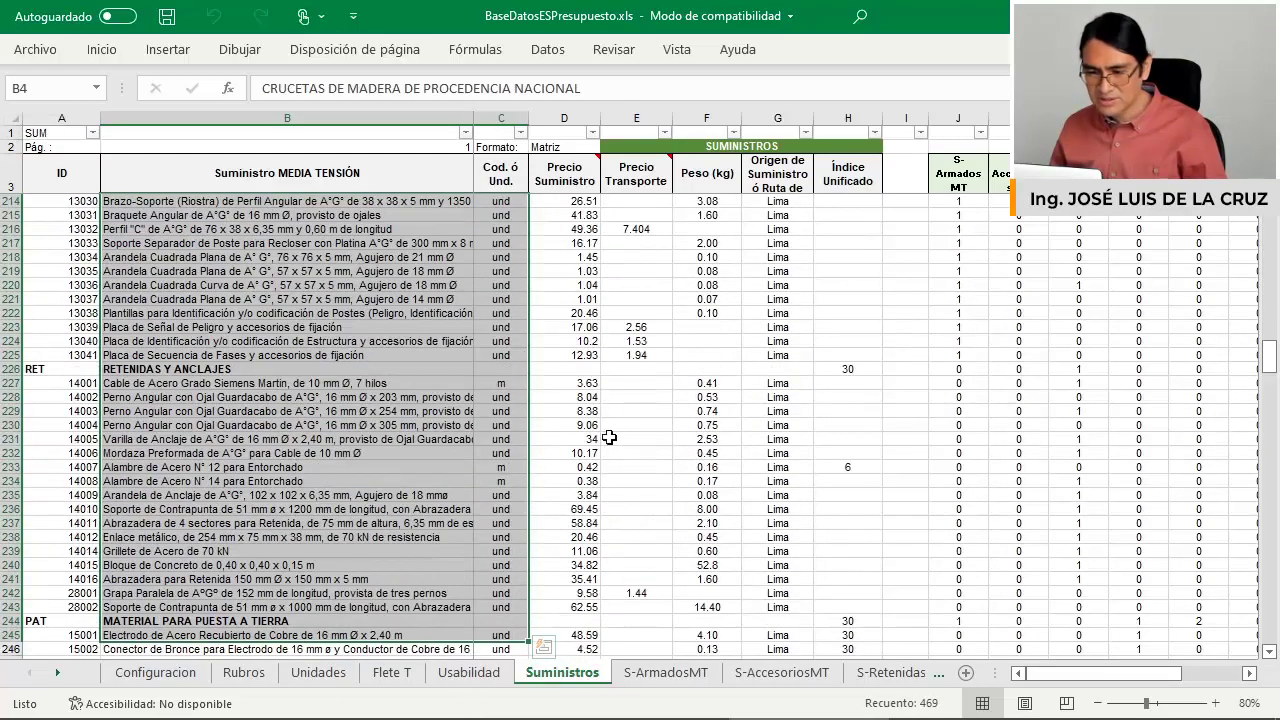
pyautogui.scroll(9, 609, 437)
pyautogui.click(568, 205)
pyautogui.scroll(4, 650, 225)
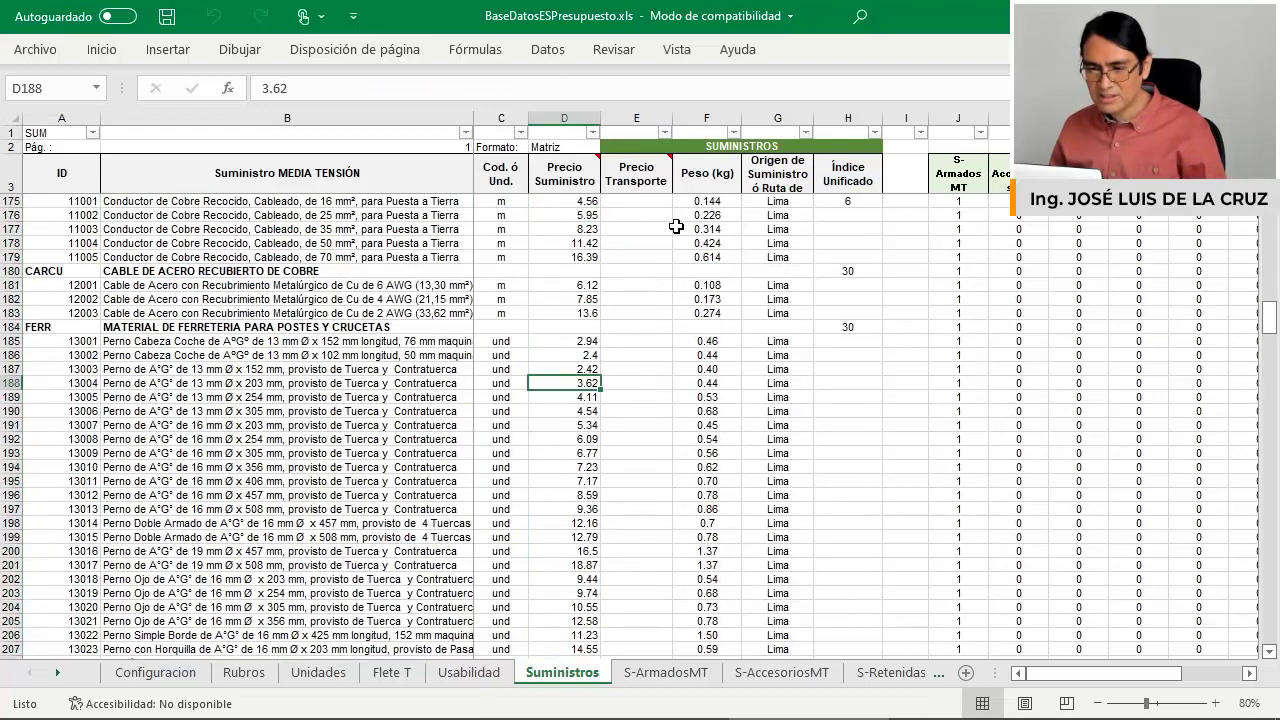
pyautogui.scroll(16, 676, 227)
pyautogui.moveTo(1262, 290); pyautogui.dragTo(1262, 150)
pyautogui.click(726, 298)
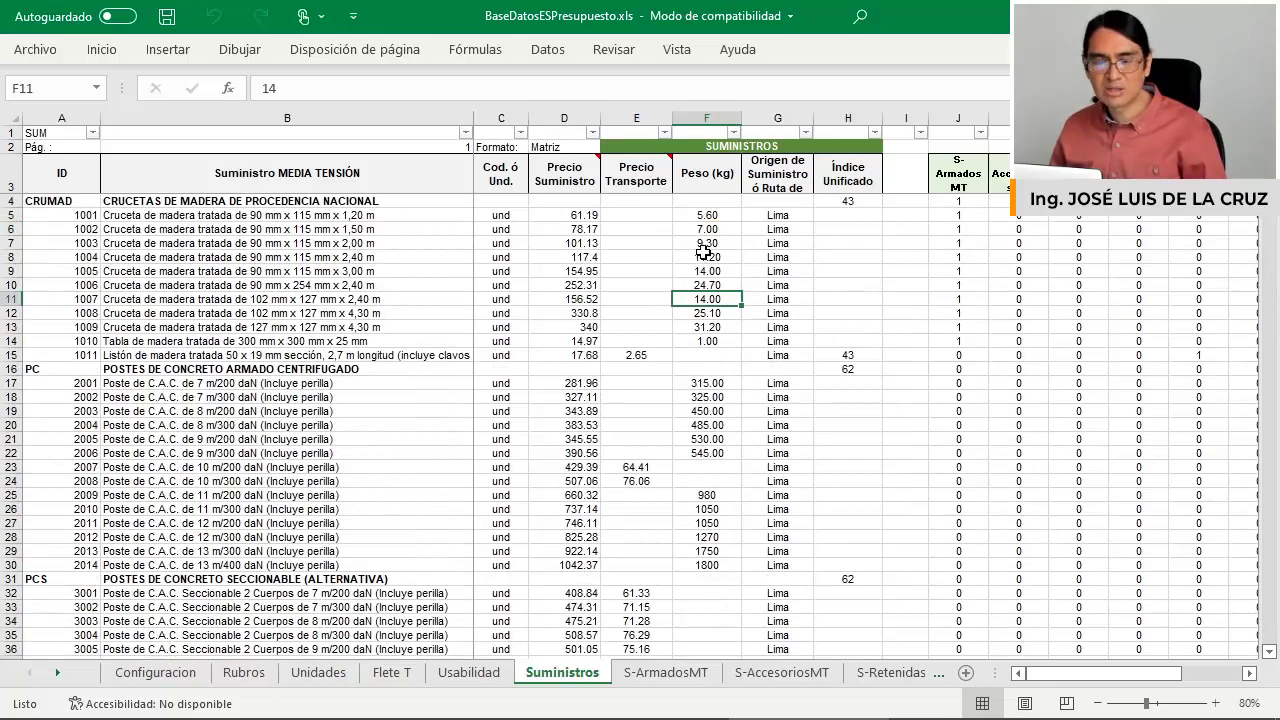
# Check the freight prices on the Flete T sheet and inspect the Precio Transporte formulas of the concrete poles on Suministros.
pyautogui.click(416, 671)
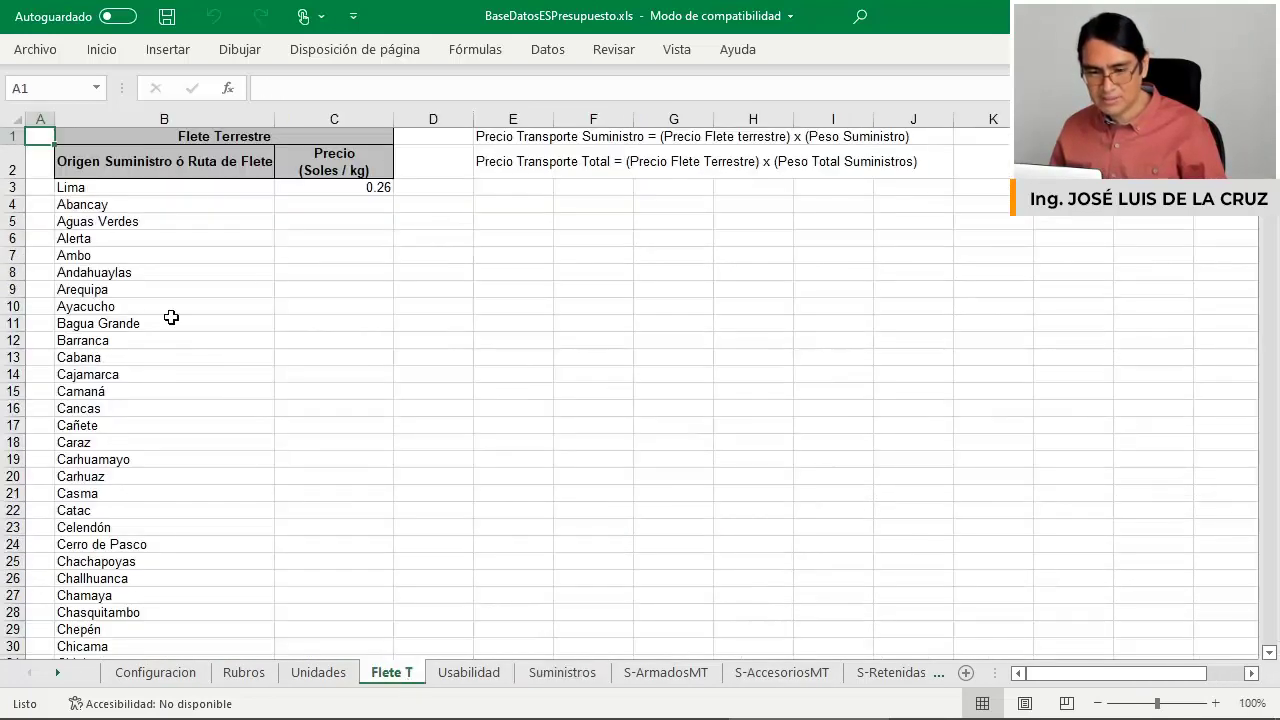
pyautogui.click(560, 672)
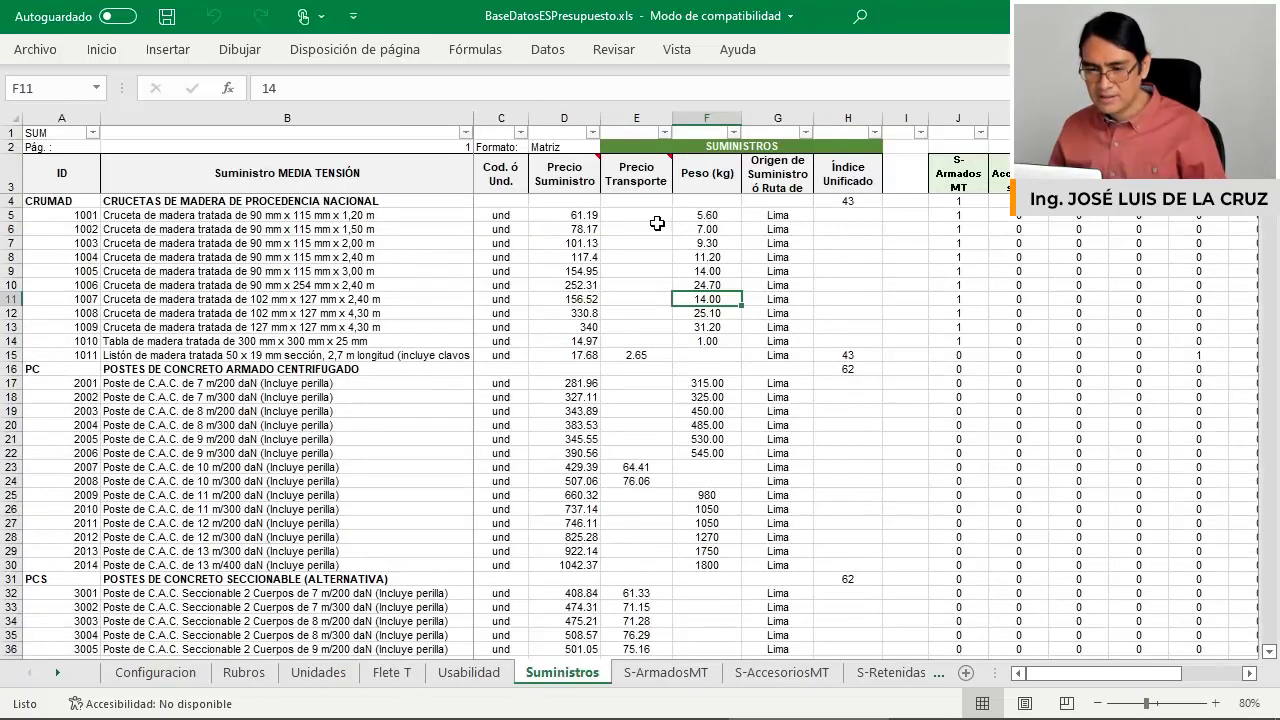
pyautogui.scroll(-2, 655, 230)
pyautogui.click(636, 386)
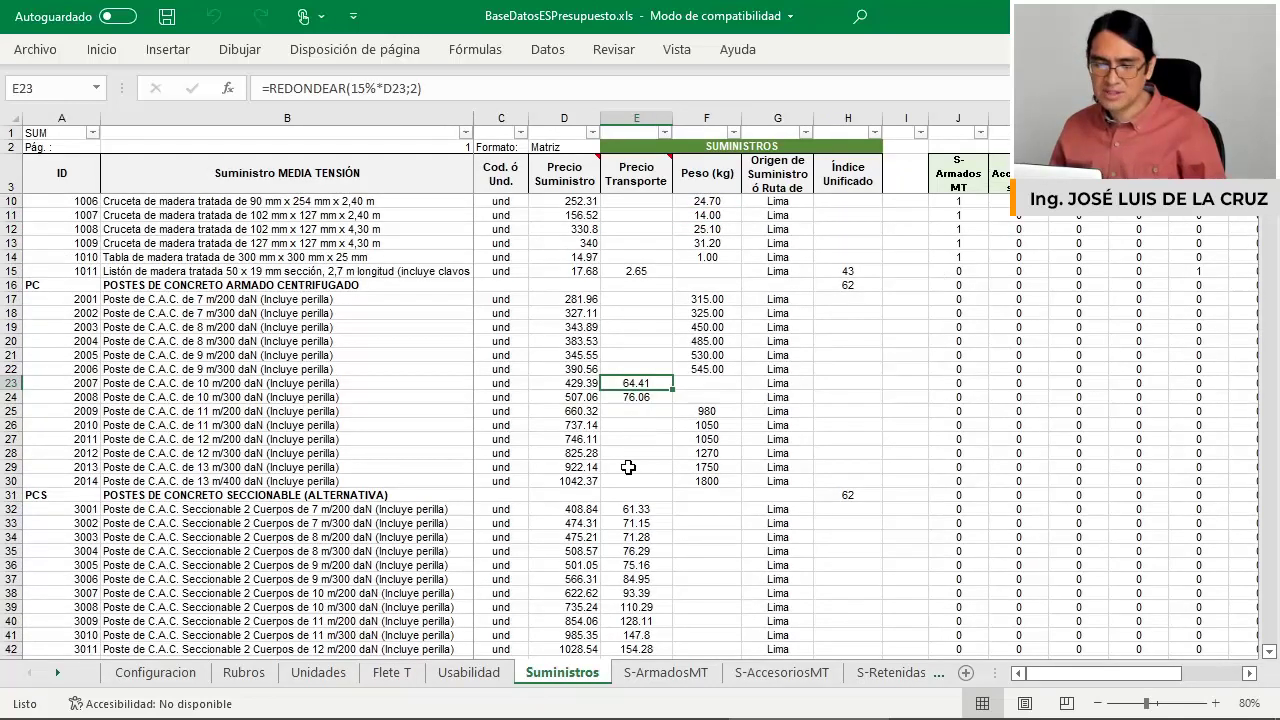
pyautogui.scroll(-3, 630, 472)
pyautogui.click(636, 440)
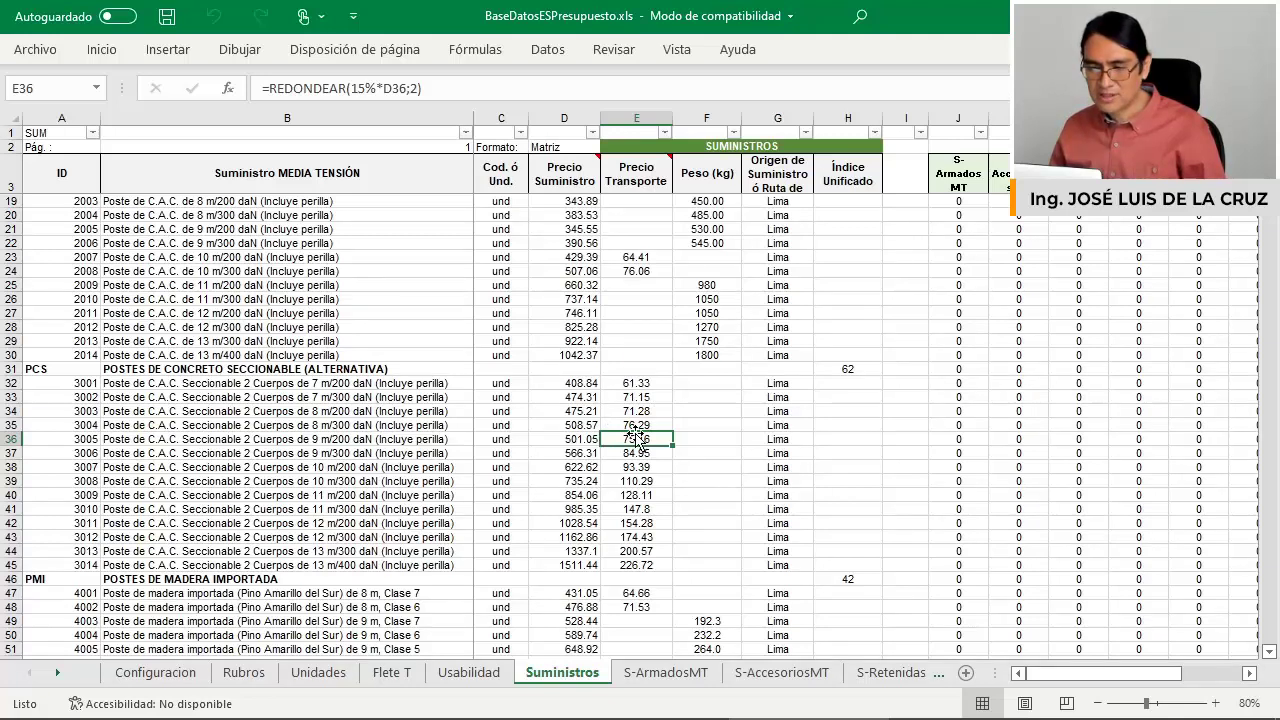
# Review the wooden crossarm weights and the concrete and imported wood pole entries on the Suministros sheet.
pyautogui.scroll(5, 636, 425)
pyautogui.click(710, 258)
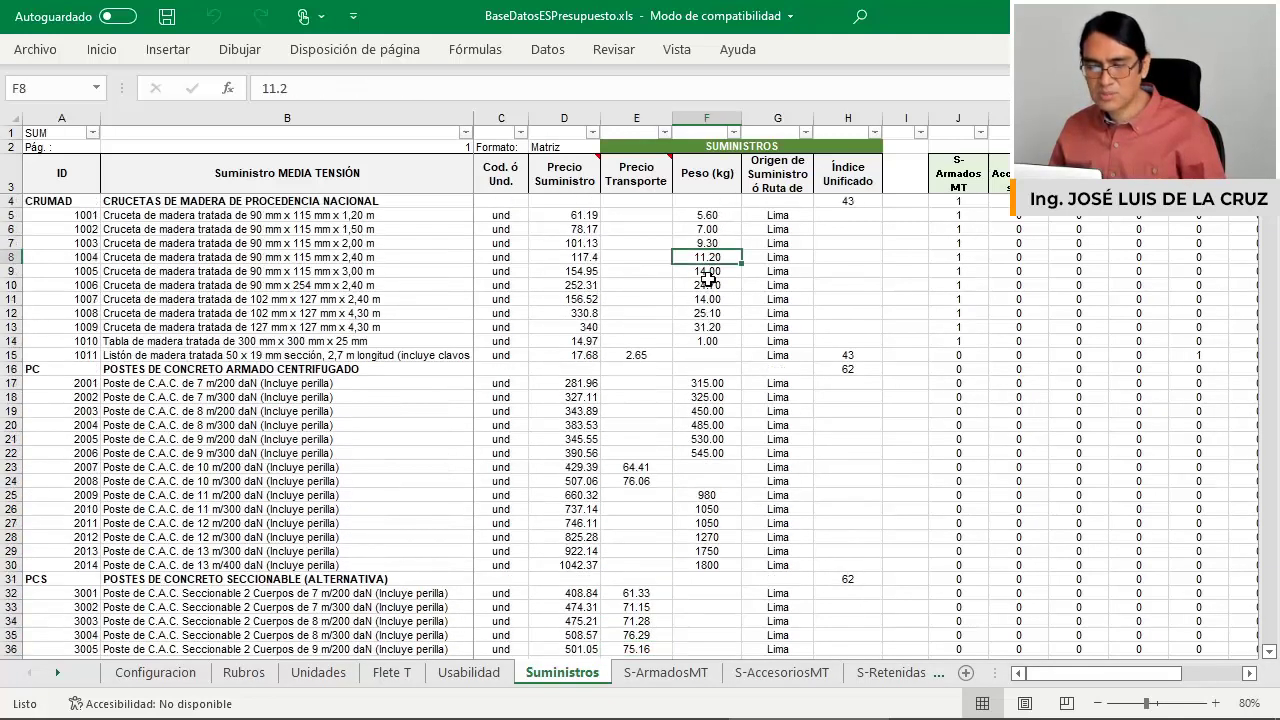
pyautogui.click(710, 286)
pyautogui.scroll(-5, 706, 313)
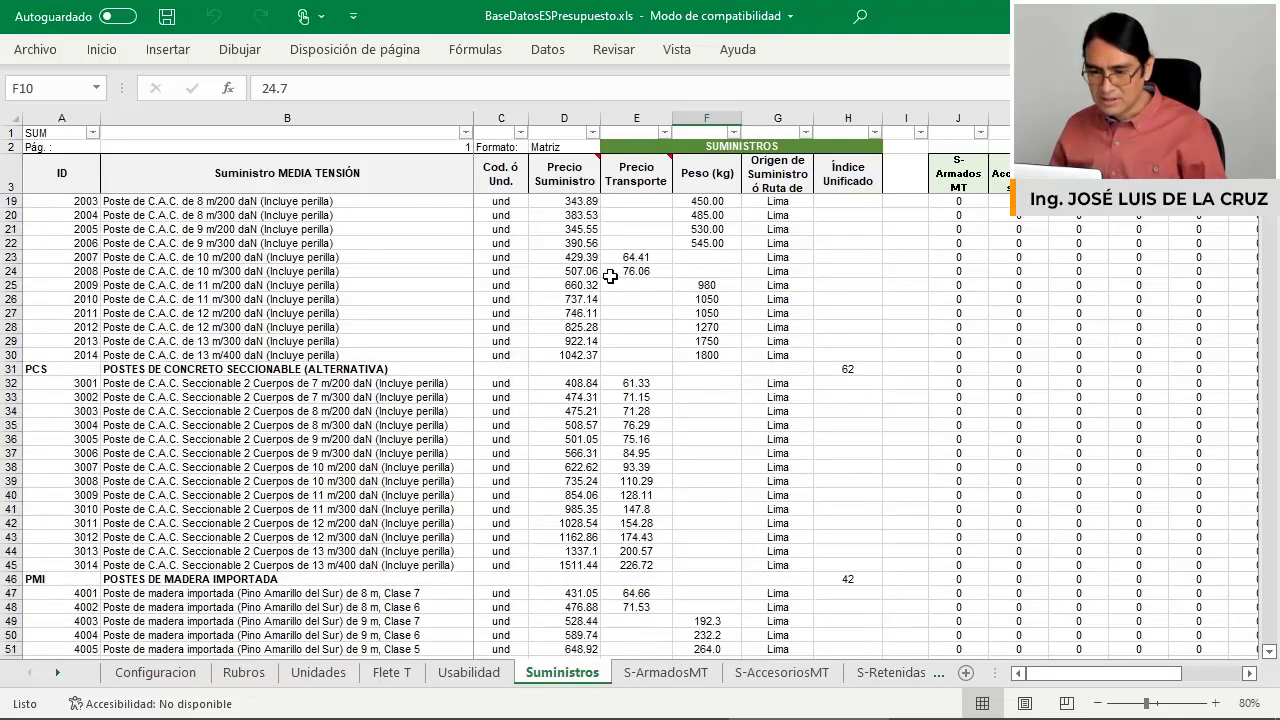
pyautogui.scroll(-6, 607, 270)
pyautogui.scroll(-1, 602, 258)
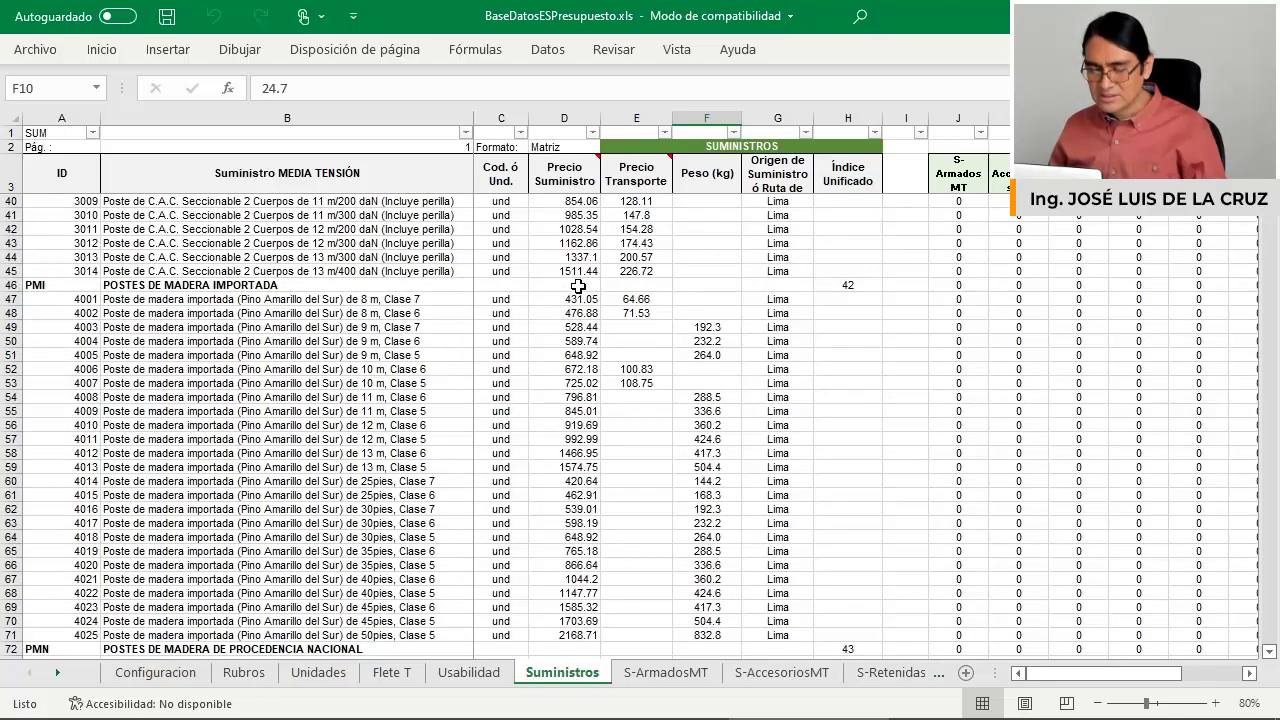
# Show the S-ArmadosMT sheet and review its assembly headings and the medium-voltage supply descriptions.
pyautogui.click(666, 672)
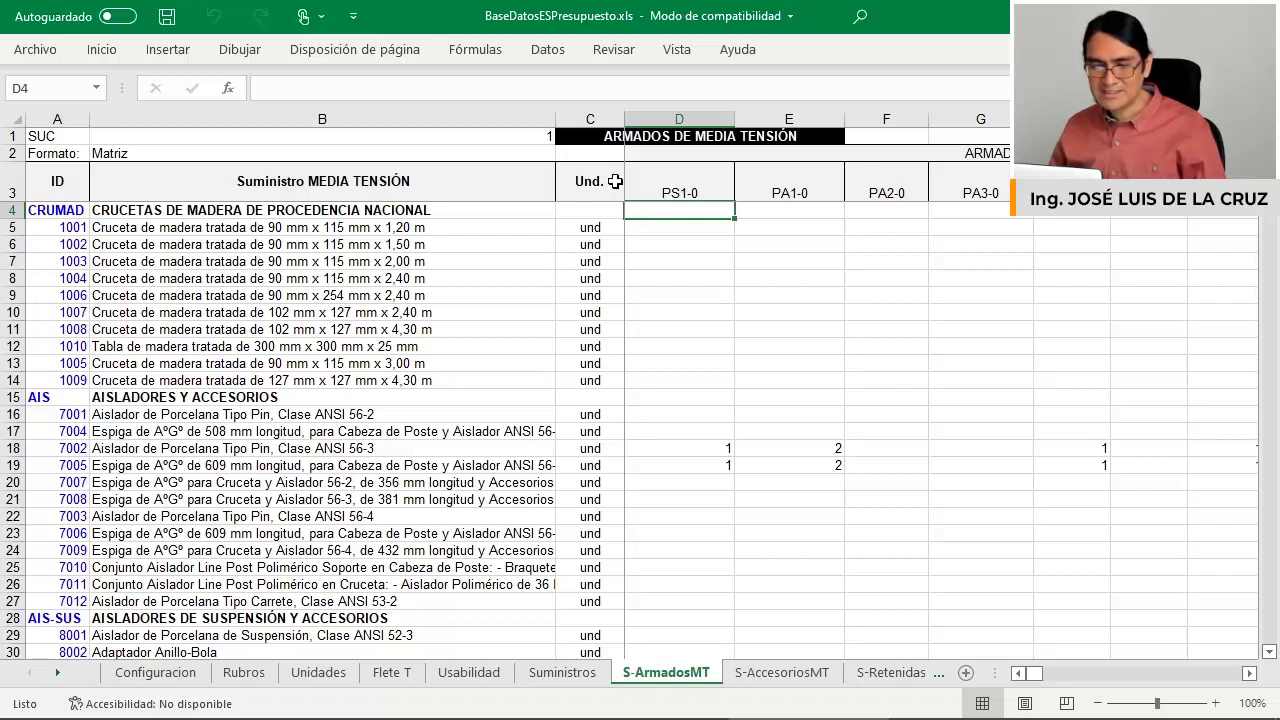
pyautogui.moveTo(695, 190); pyautogui.dragTo(975, 190)
pyautogui.moveTo(503, 209); pyautogui.dragTo(485, 563)
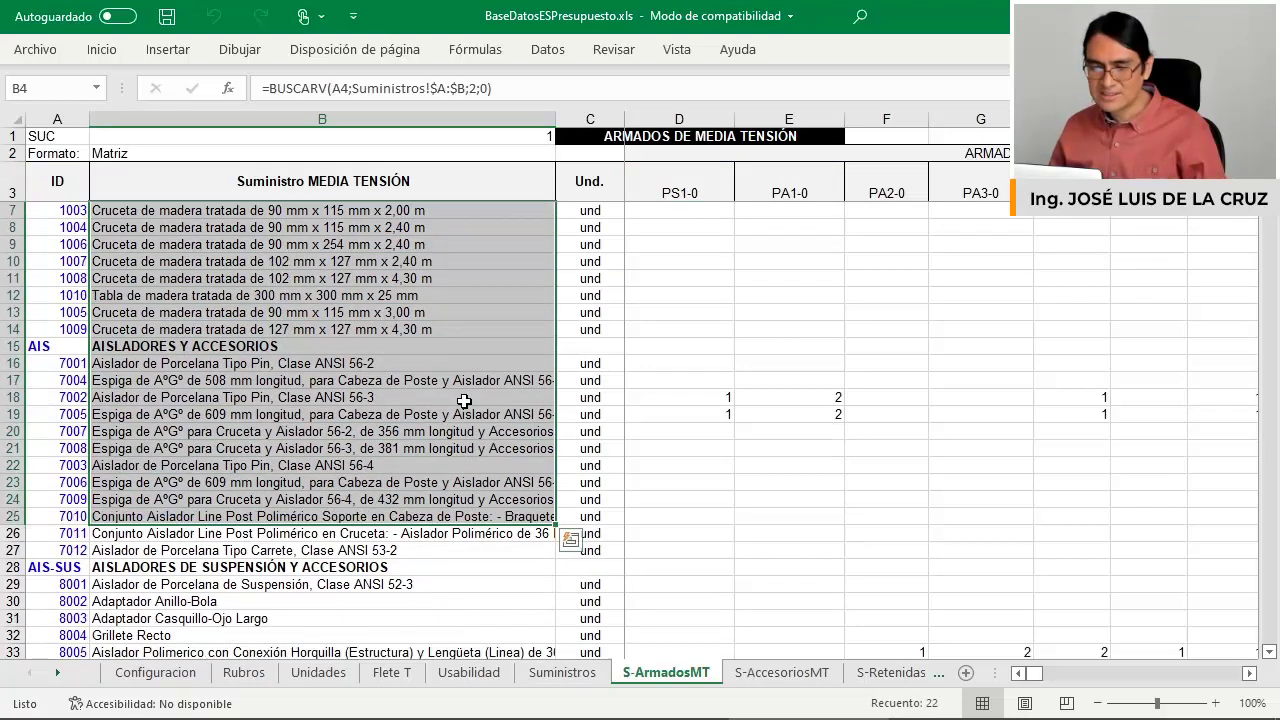
pyautogui.click(663, 237)
pyautogui.scroll(-4, 675, 240)
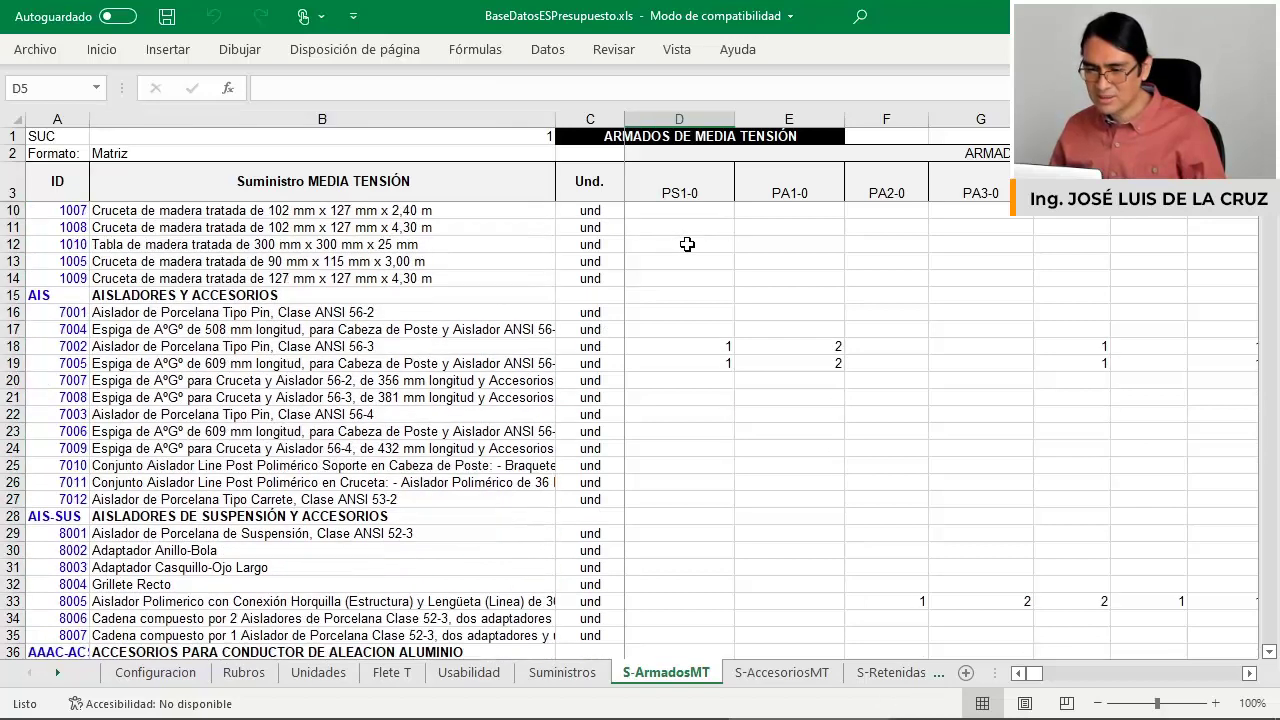
pyautogui.scroll(4, 687, 244)
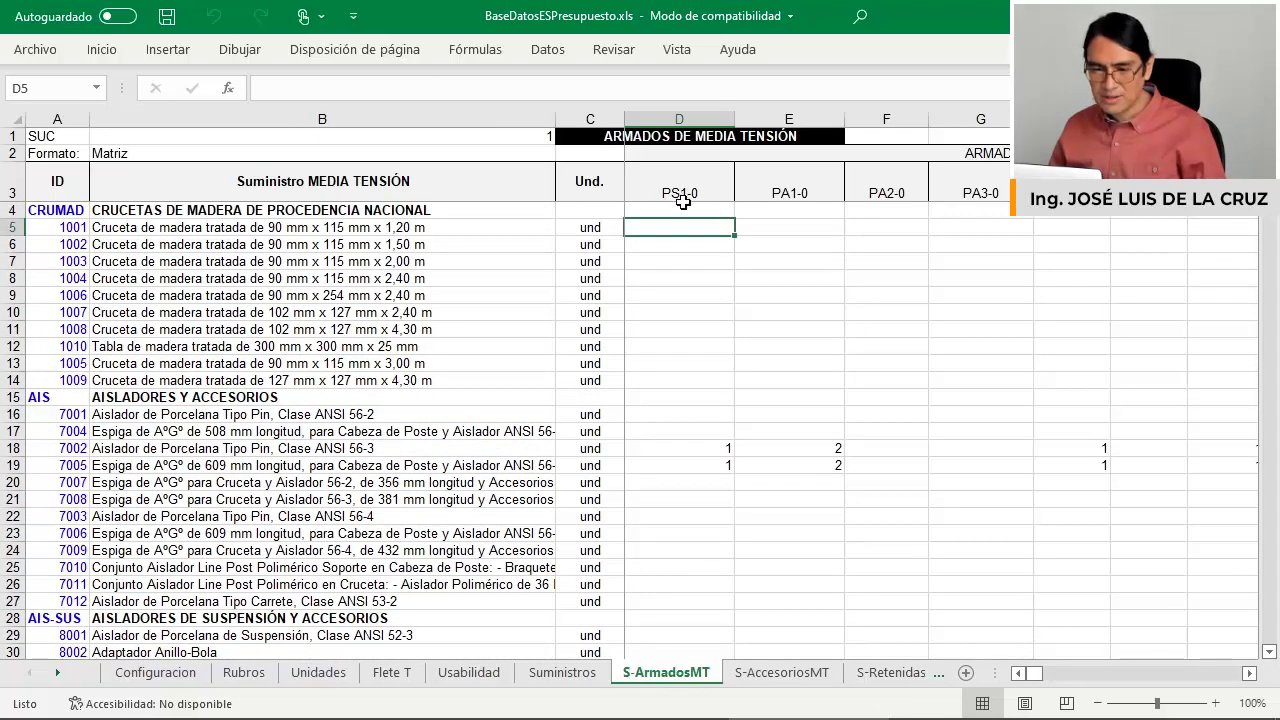
# Check the PS1-0 assembly's quantities for the ANSI 56-3 pin insulator and its 609 mm spike on S-ArmadosMT.
pyautogui.scroll(-2, 690, 188)
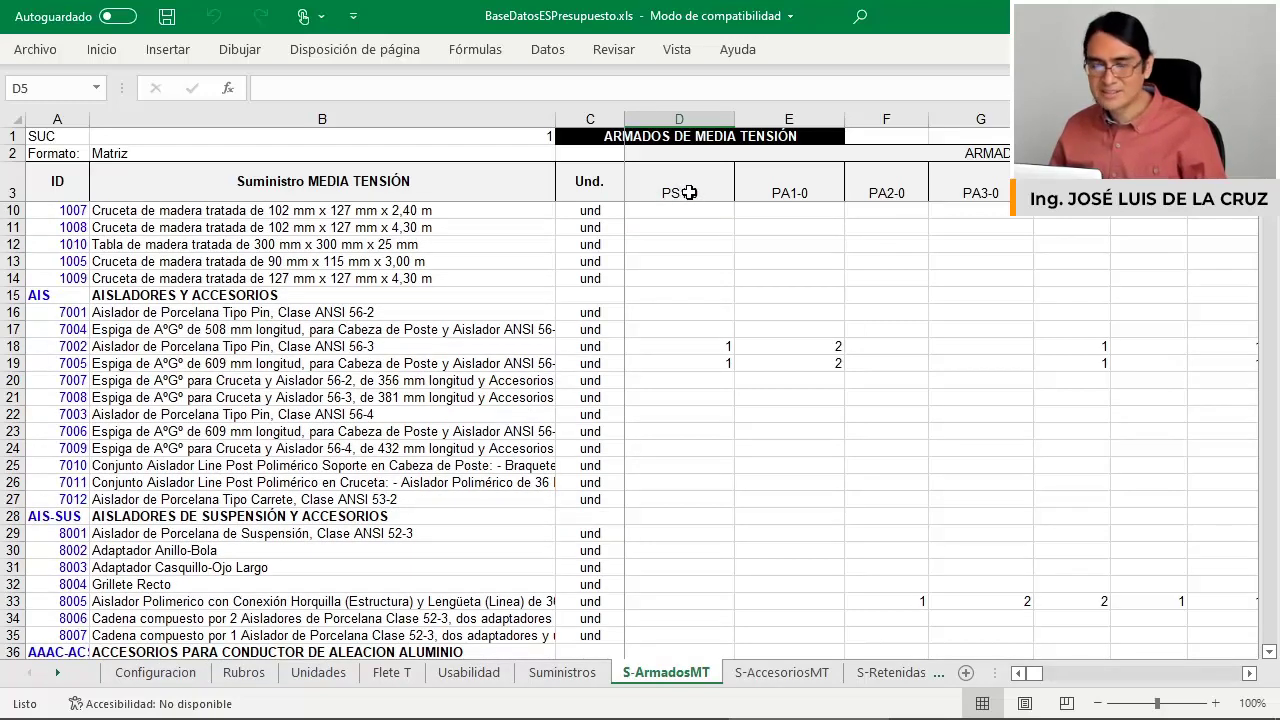
pyautogui.click(682, 193)
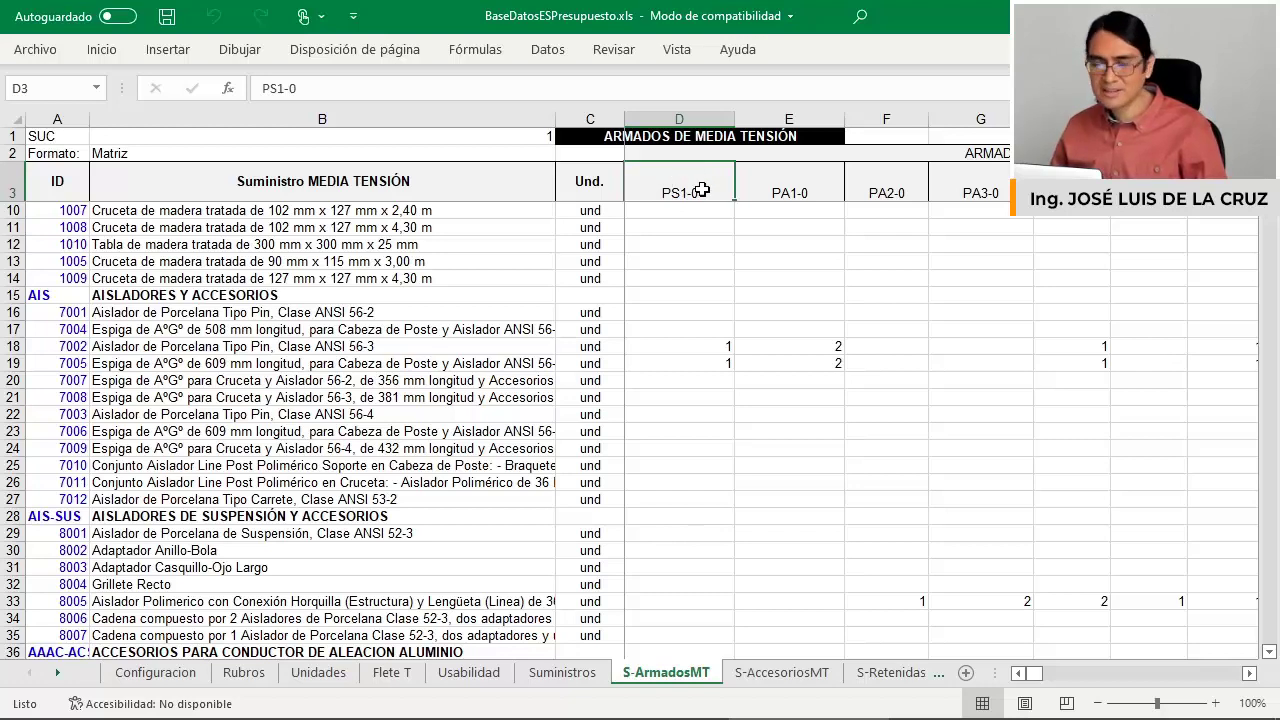
pyautogui.scroll(2, 700, 321)
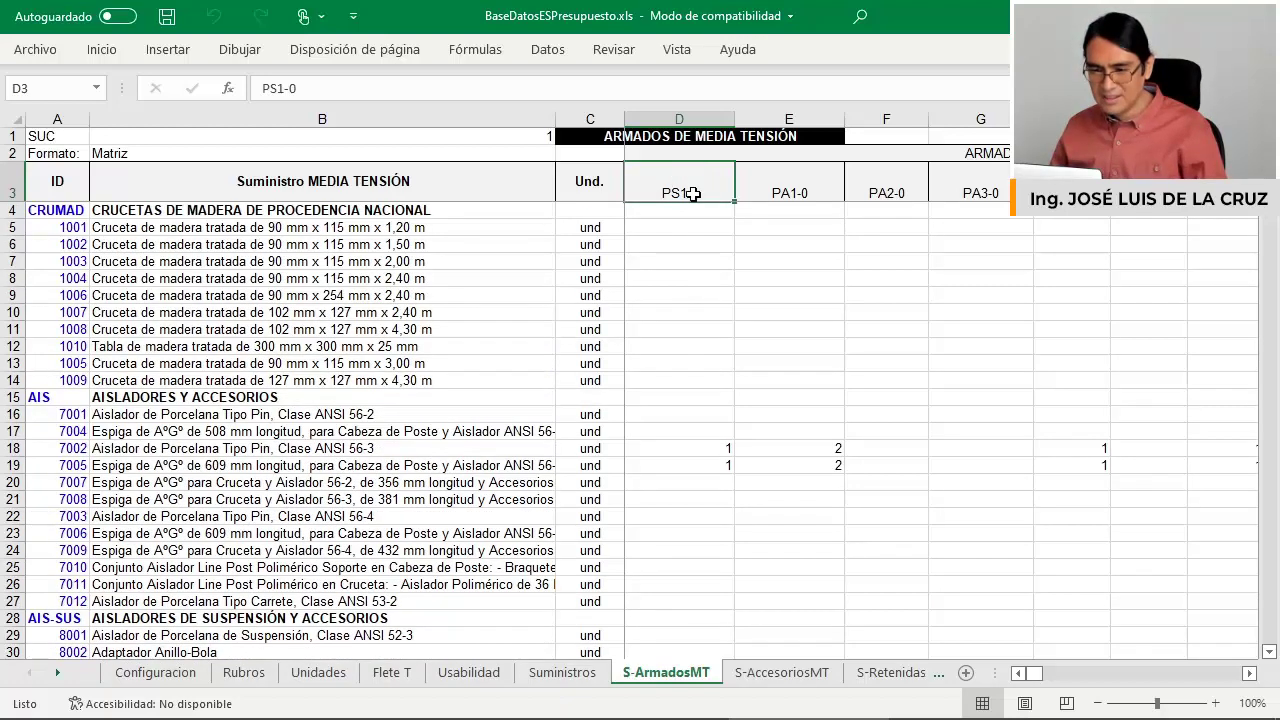
pyautogui.scroll(-3, 699, 270)
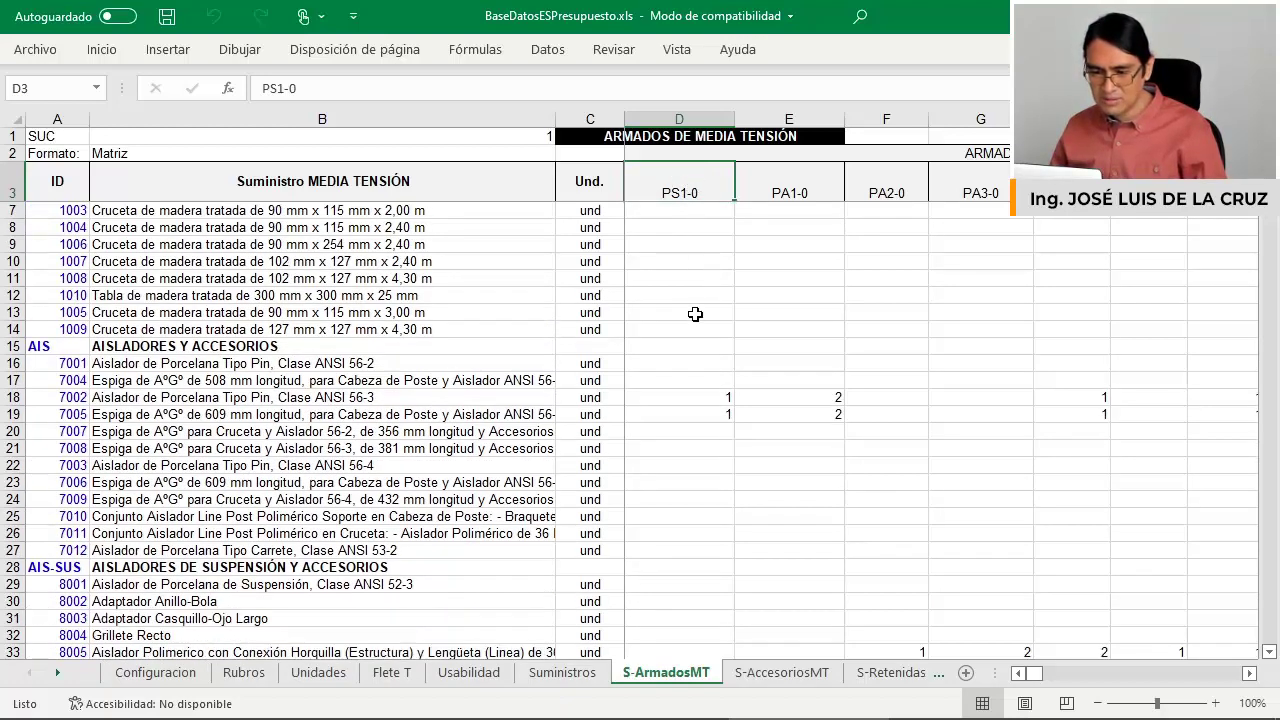
pyautogui.click(704, 291)
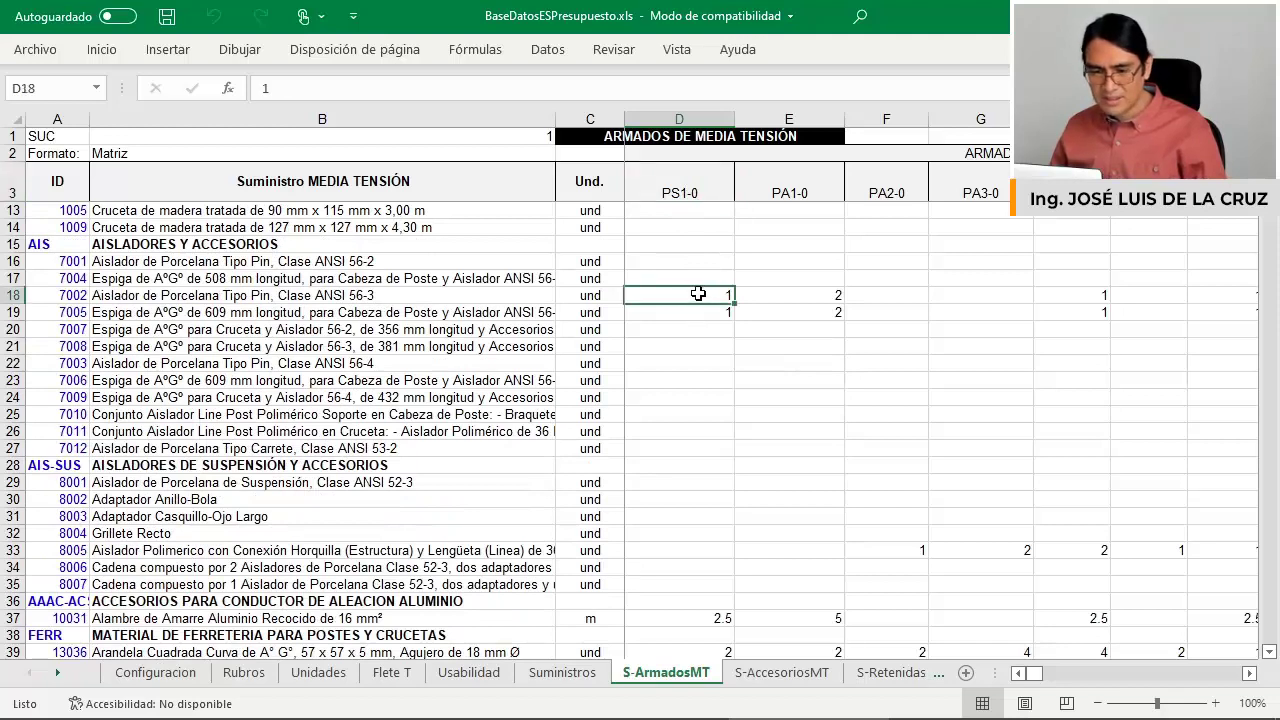
pyautogui.click(218, 306)
pyautogui.click(216, 296)
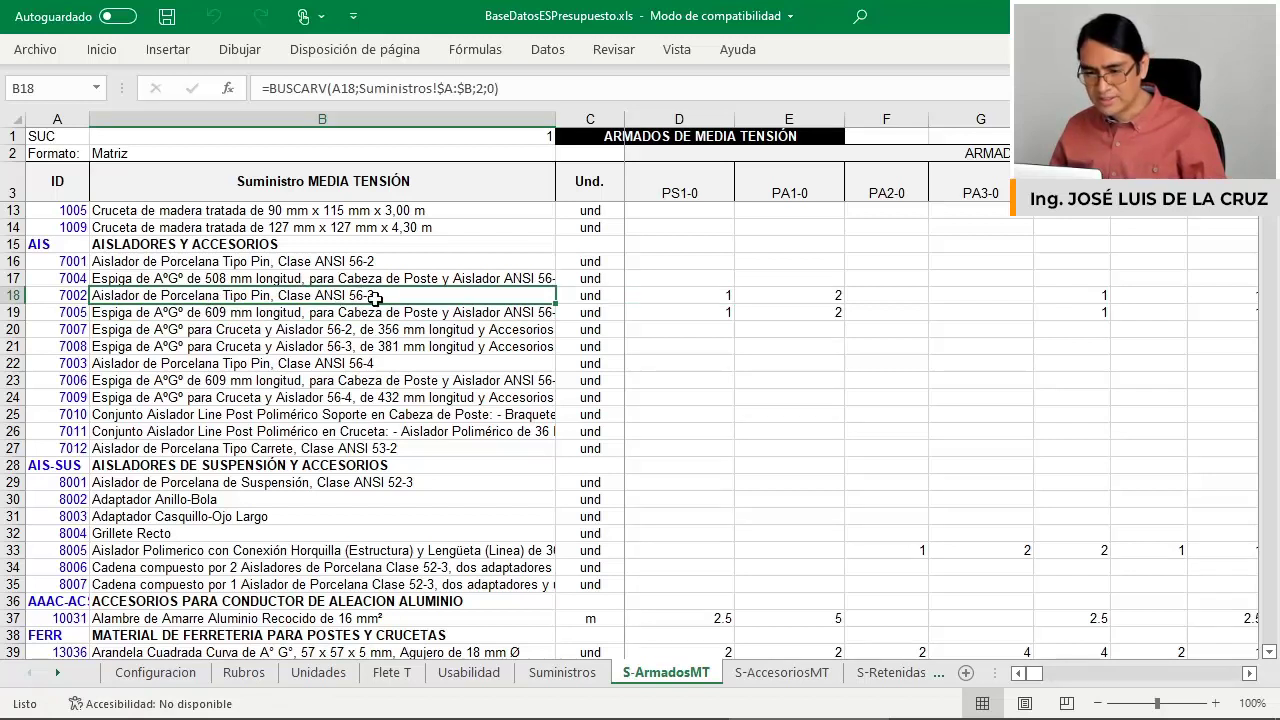
pyautogui.click(692, 310)
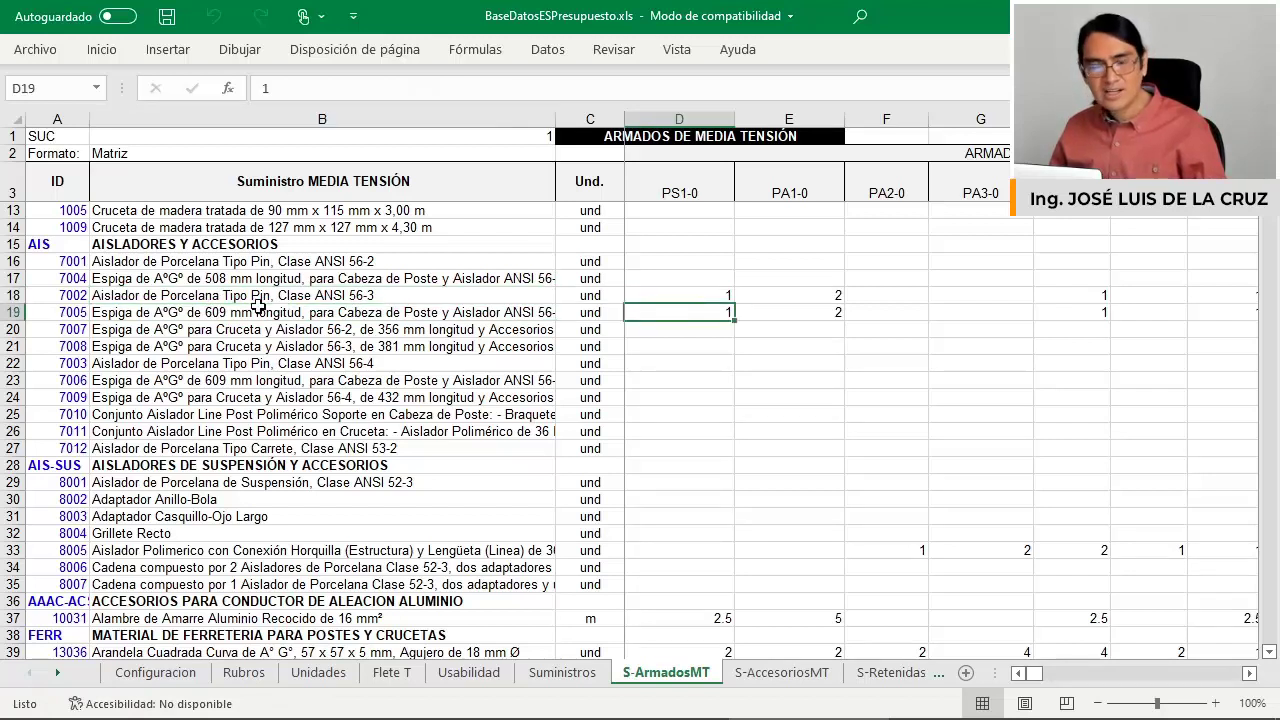
pyautogui.click(185, 312)
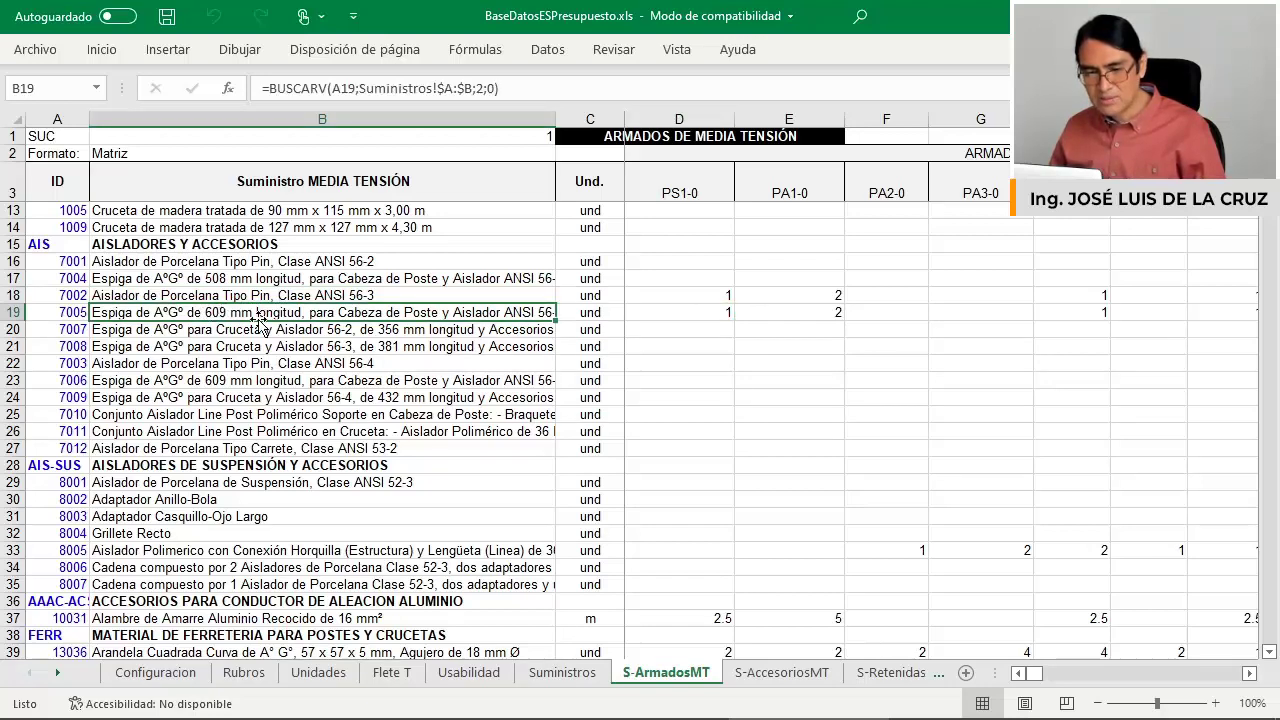
# Inspect the PS1-0 quantities for the 16 mm² tie wire, curved square washer and 16 mm x 305 mm bolt.
pyautogui.scroll(-3, 672, 320)
pyautogui.click(718, 462)
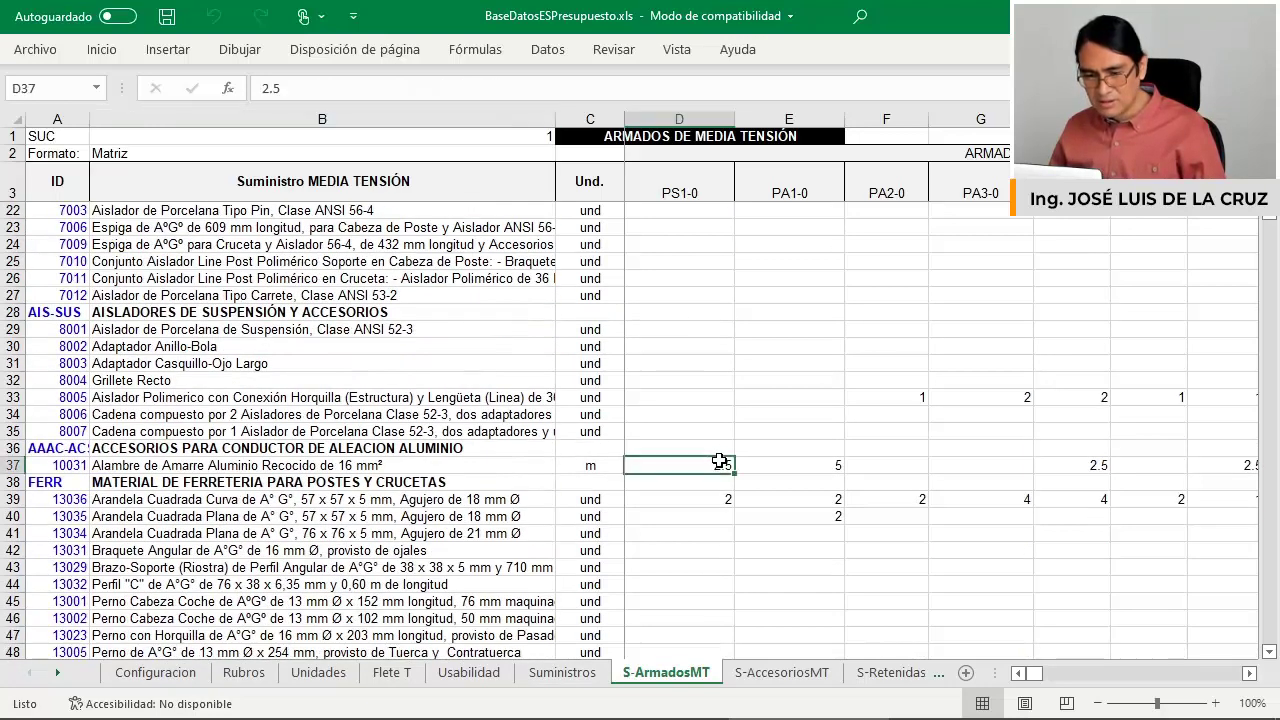
pyautogui.click(183, 466)
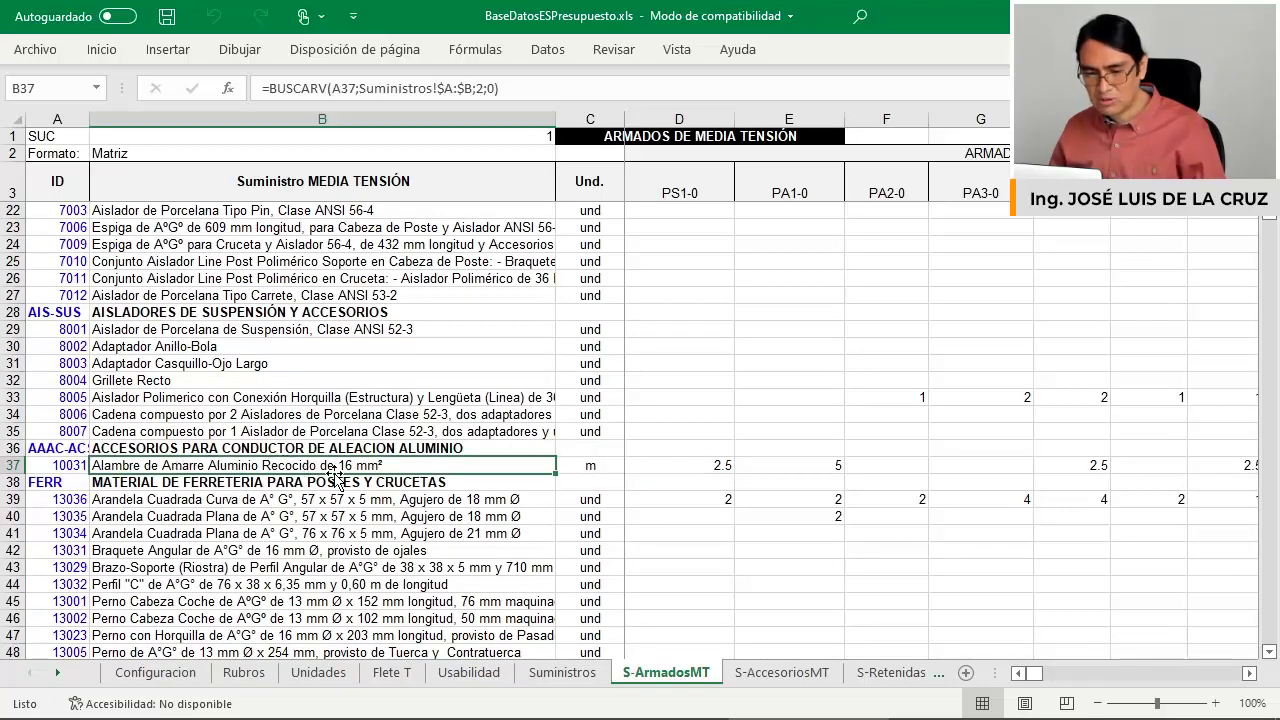
pyautogui.scroll(-4, 617, 481)
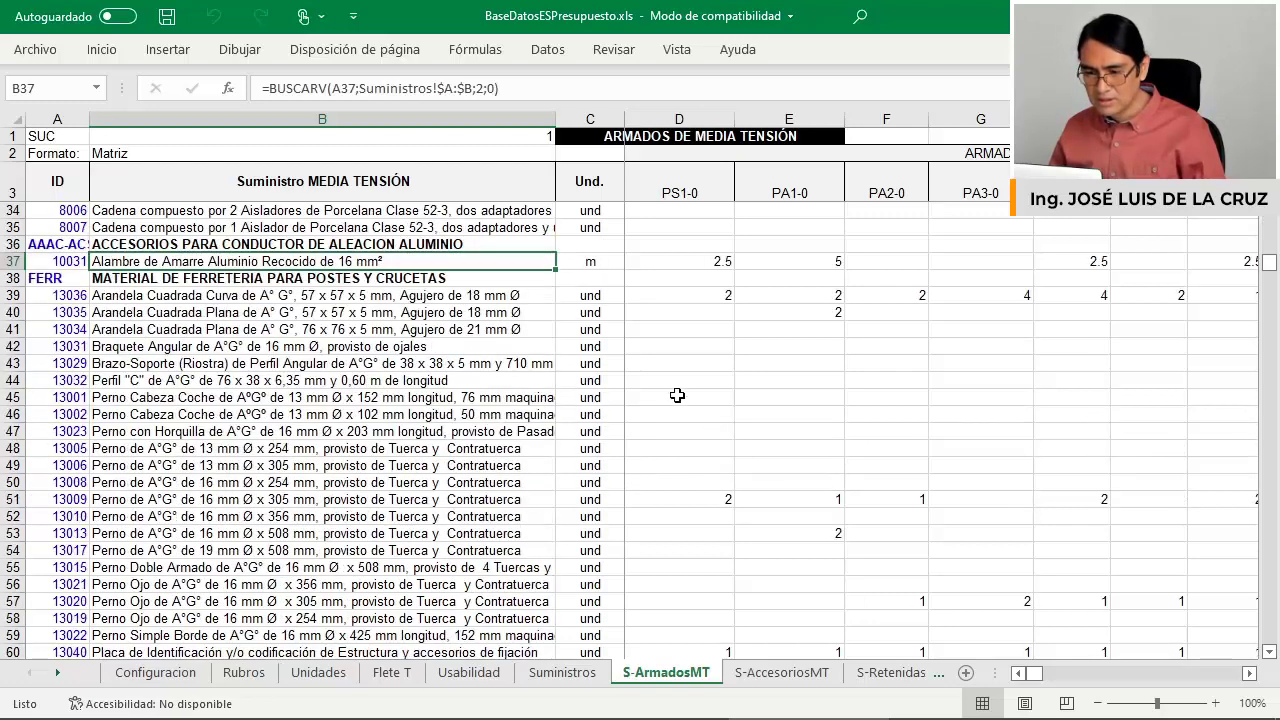
pyautogui.click(684, 298)
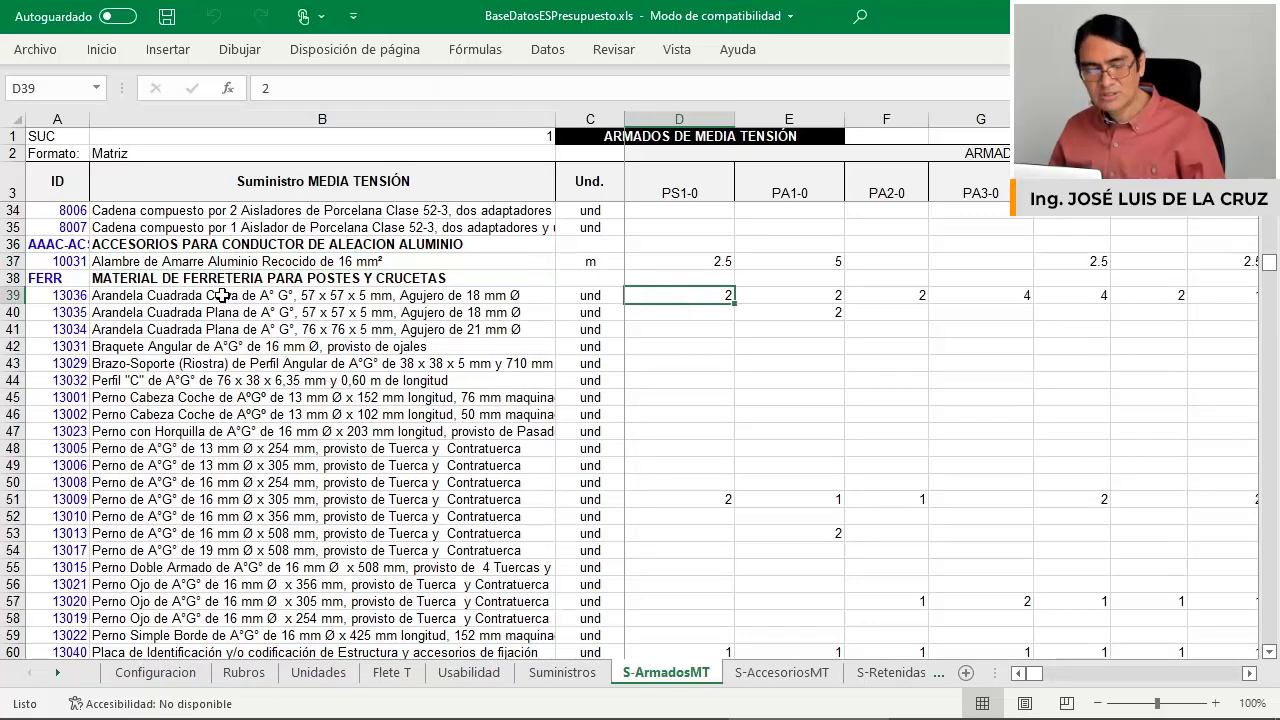
pyautogui.scroll(-2, 552, 404)
pyautogui.click(672, 400)
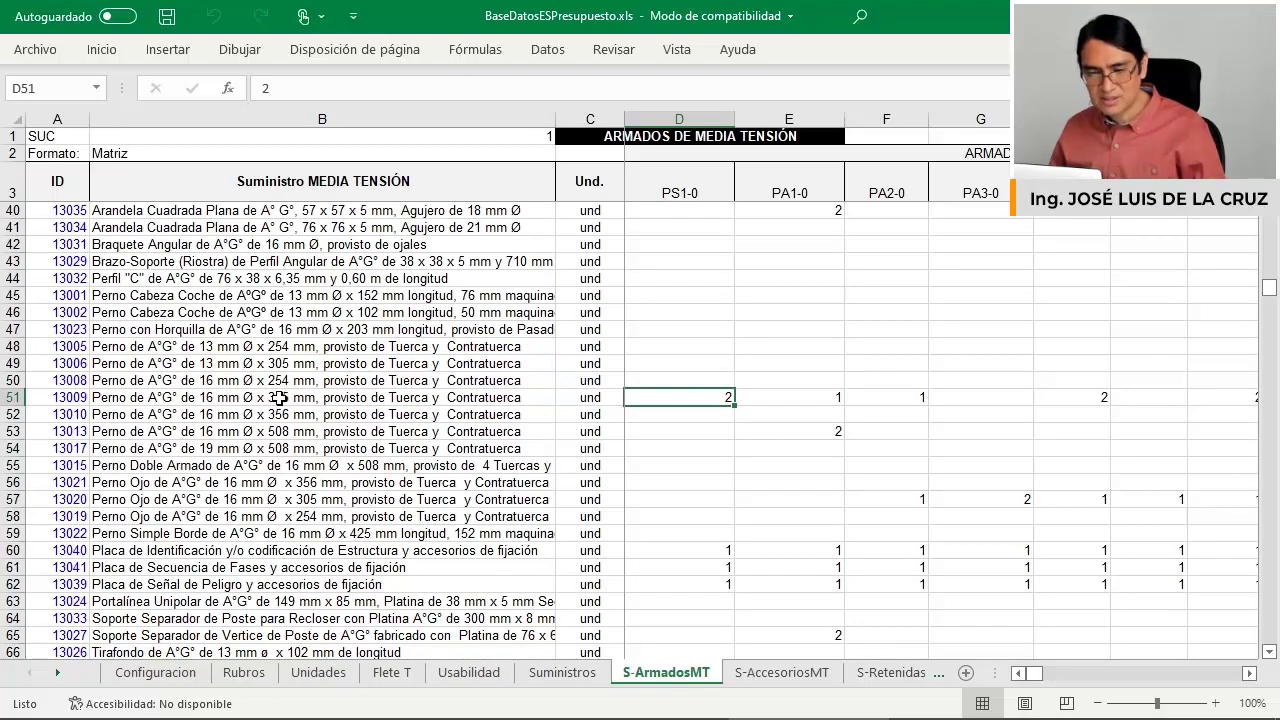
# Check the PS1-0 quantities for the identification, phase sequence and danger sign plates, and return to the insulator rows.
pyautogui.scroll(-3, 685, 409)
pyautogui.click(719, 393)
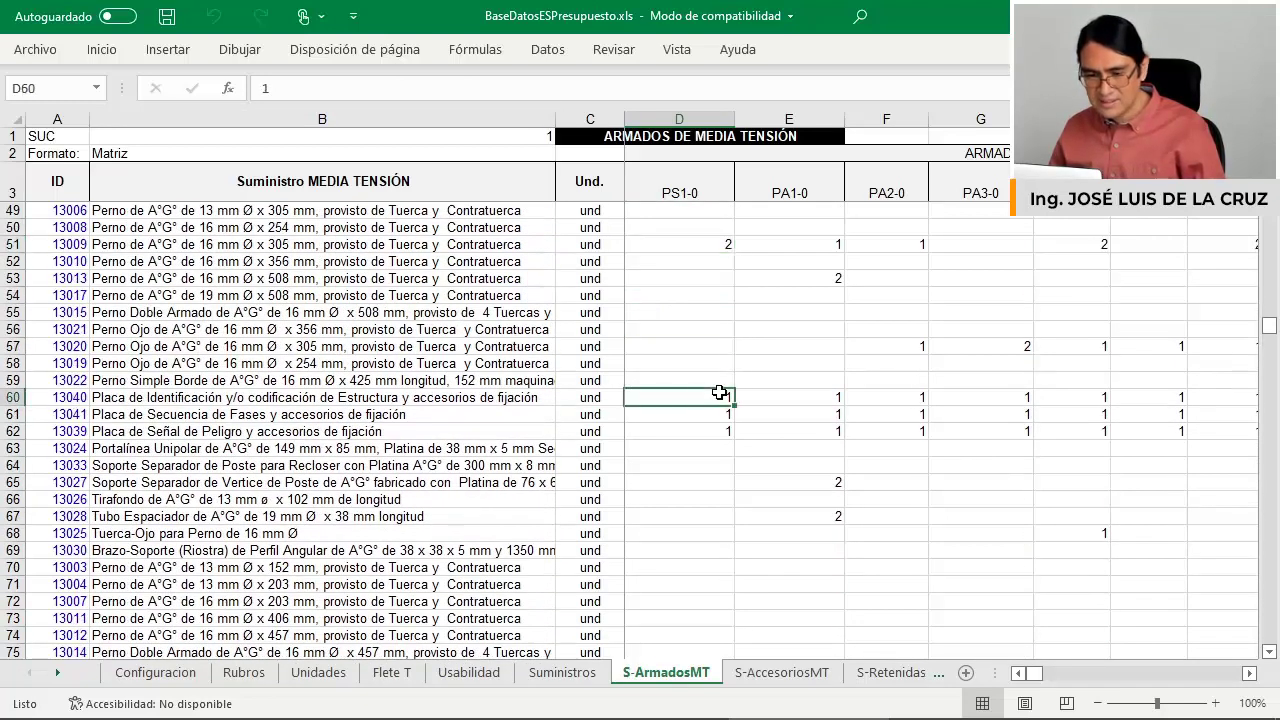
pyautogui.click(711, 419)
pyautogui.click(719, 430)
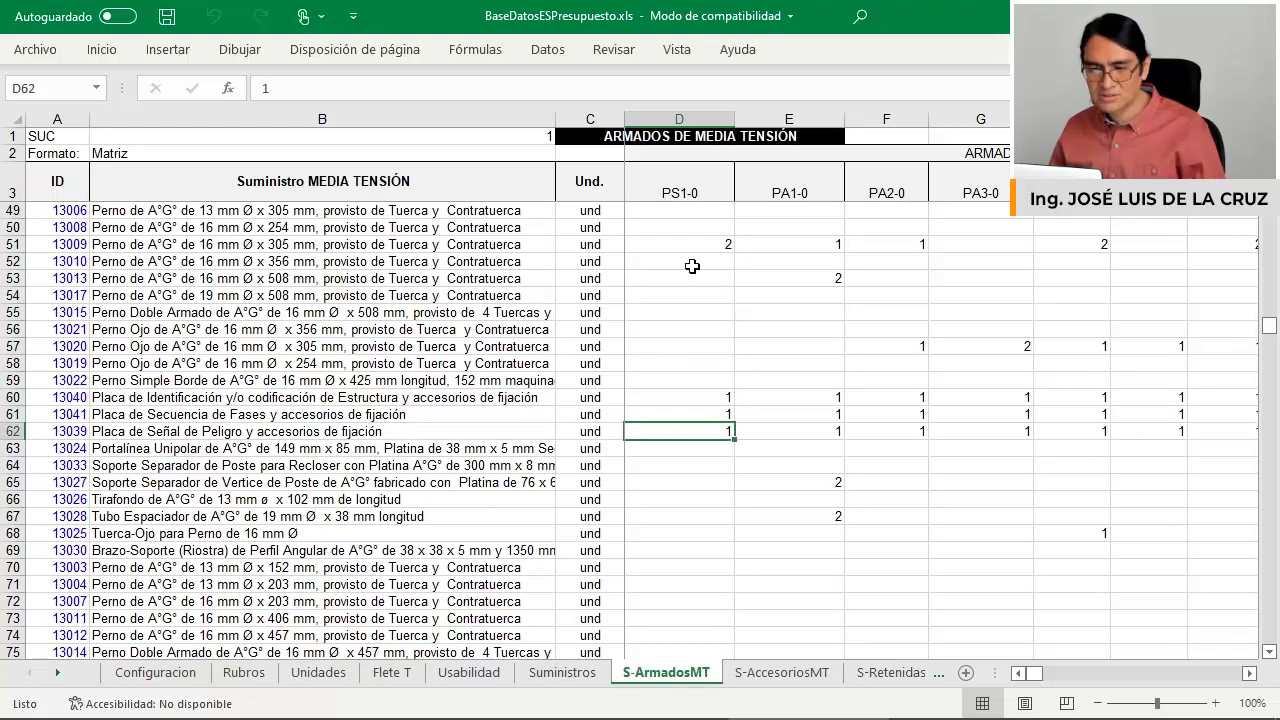
pyautogui.scroll(11, 690, 267)
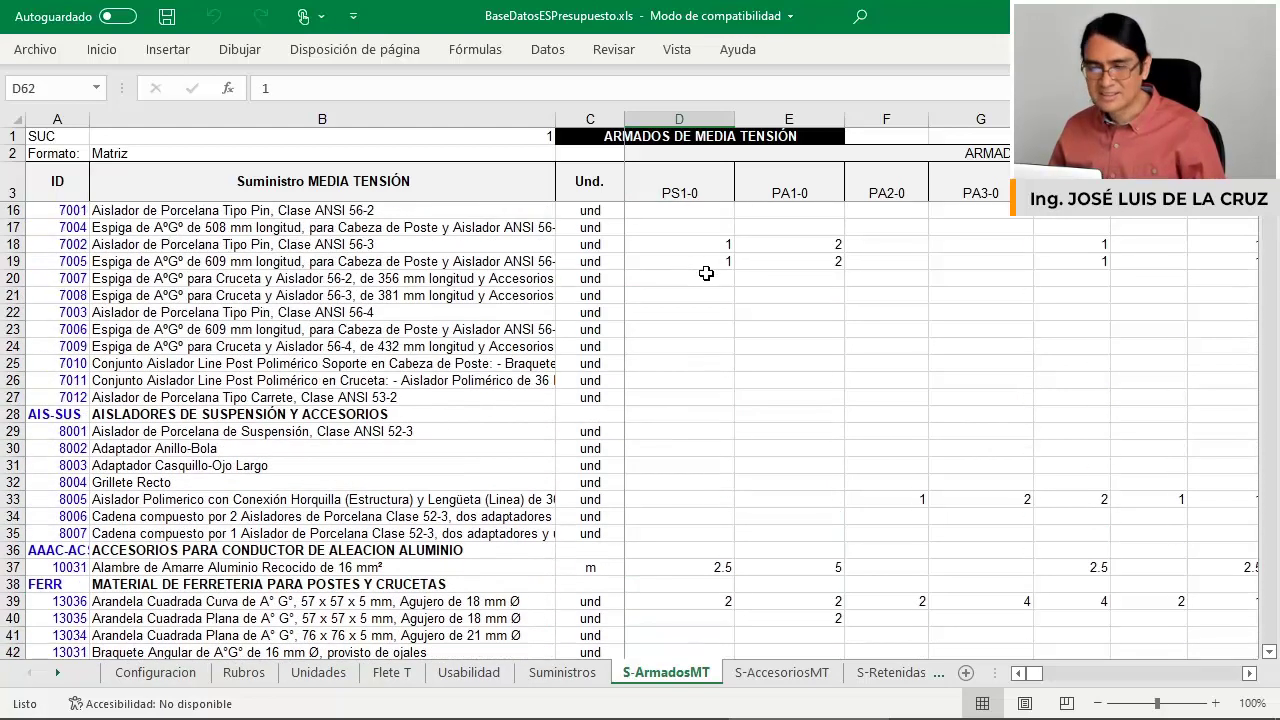
pyautogui.scroll(4, 709, 273)
pyautogui.scroll(-4, 712, 273)
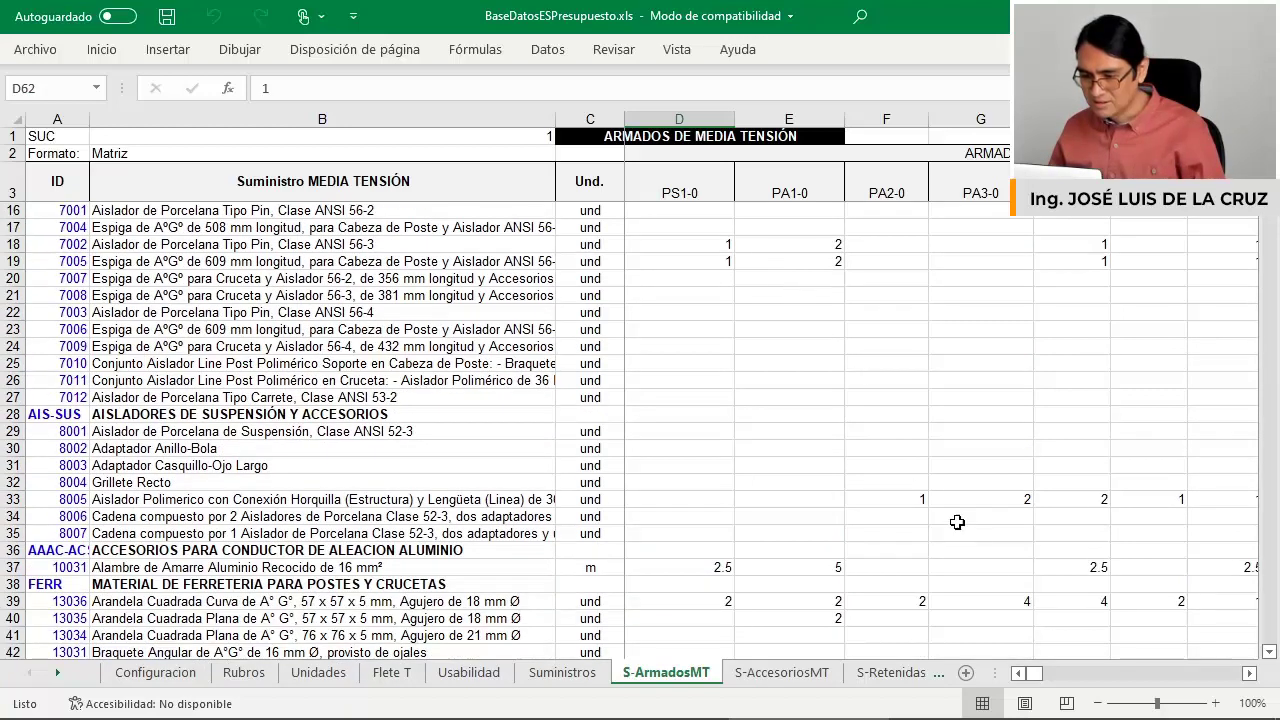
# Examine the supply quantities of the three-phase assemblies through DT-3 and PSEC-3PL, and return to the start of S-ArmadosMT.
pyautogui.moveTo(1034, 673); pyautogui.dragTo(1087, 672)
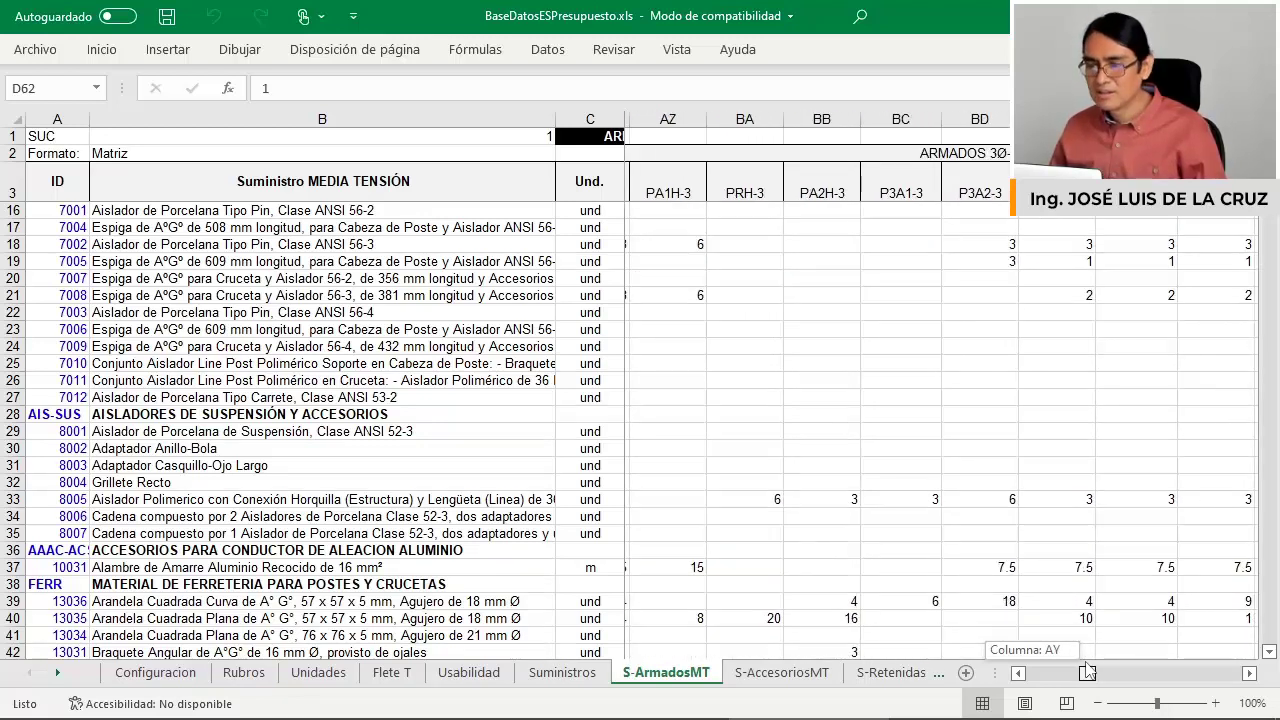
pyautogui.moveTo(1087, 672); pyautogui.dragTo(1097, 672)
pyautogui.scroll(-4, 1032, 437)
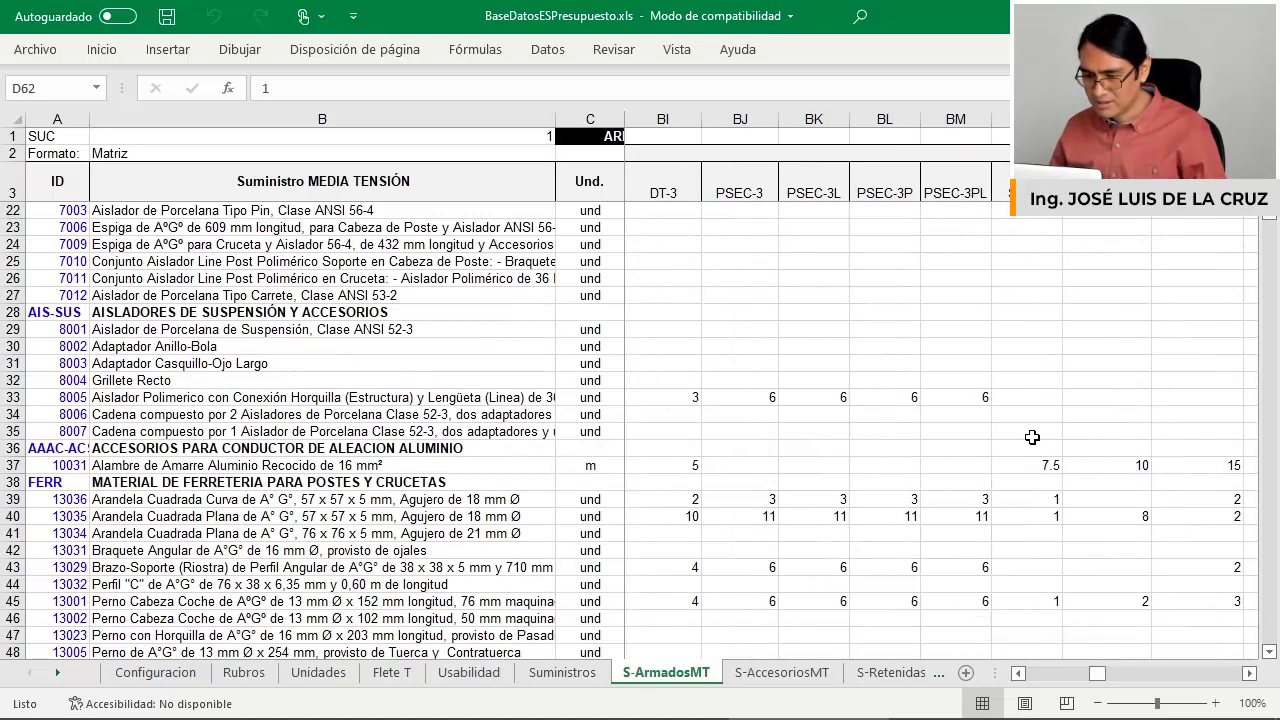
pyautogui.scroll(-7, 1032, 437)
pyautogui.scroll(5, 1100, 606)
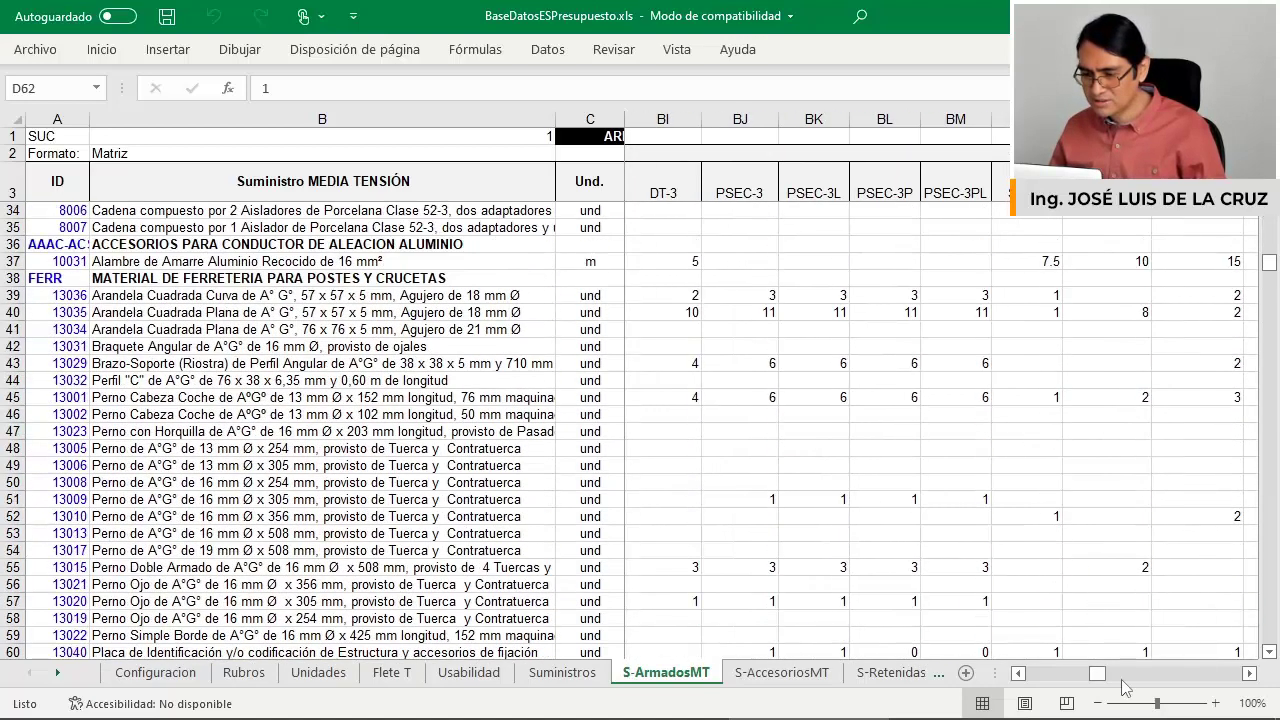
pyautogui.moveTo(1106, 673); pyautogui.dragTo(1030, 676)
pyautogui.scroll(10, 852, 421)
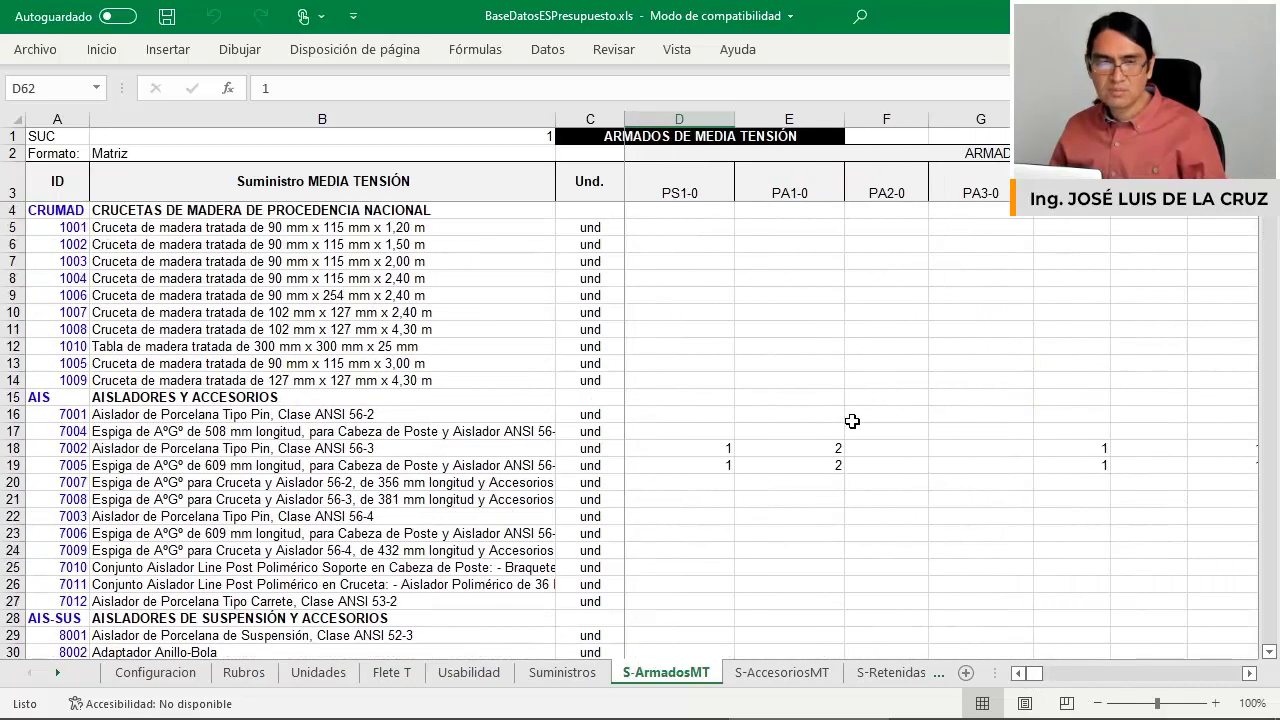
# Review the insulator and hardware rows of S-ArmadosMT once more and switch to the S-AccesoriosMT sheet.
pyautogui.scroll(-3, 757, 304)
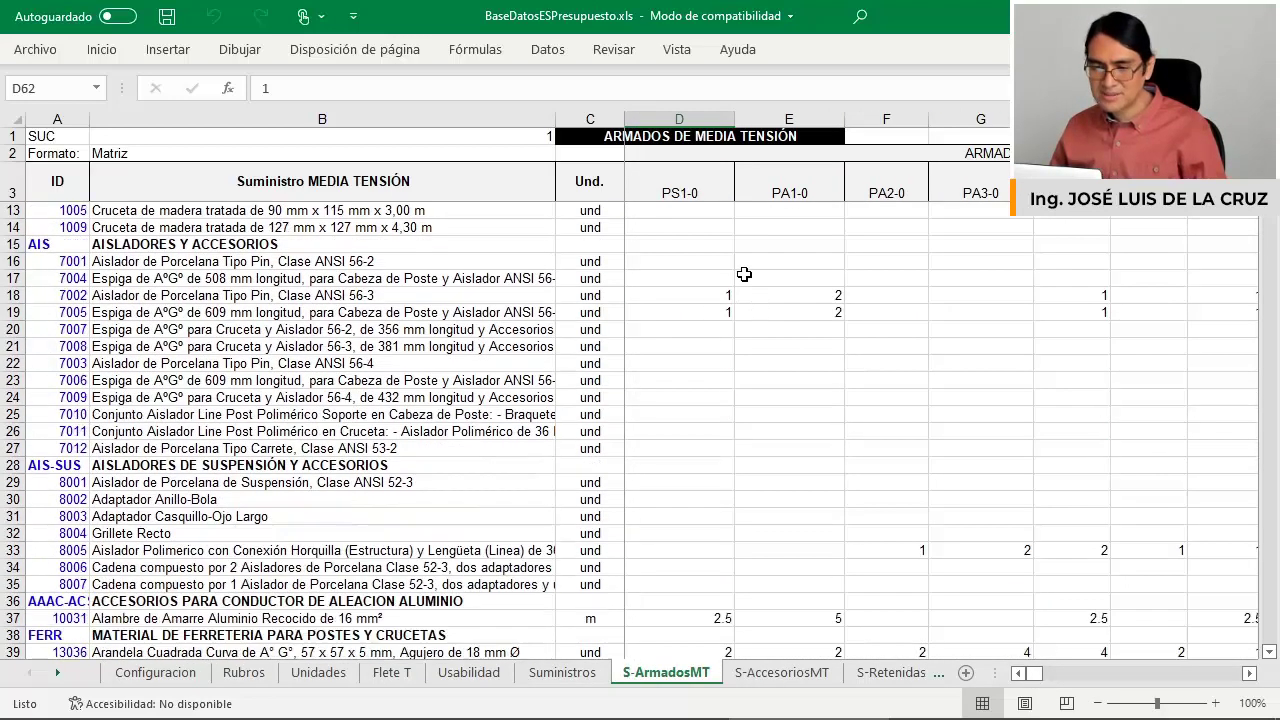
pyautogui.scroll(3, 494, 272)
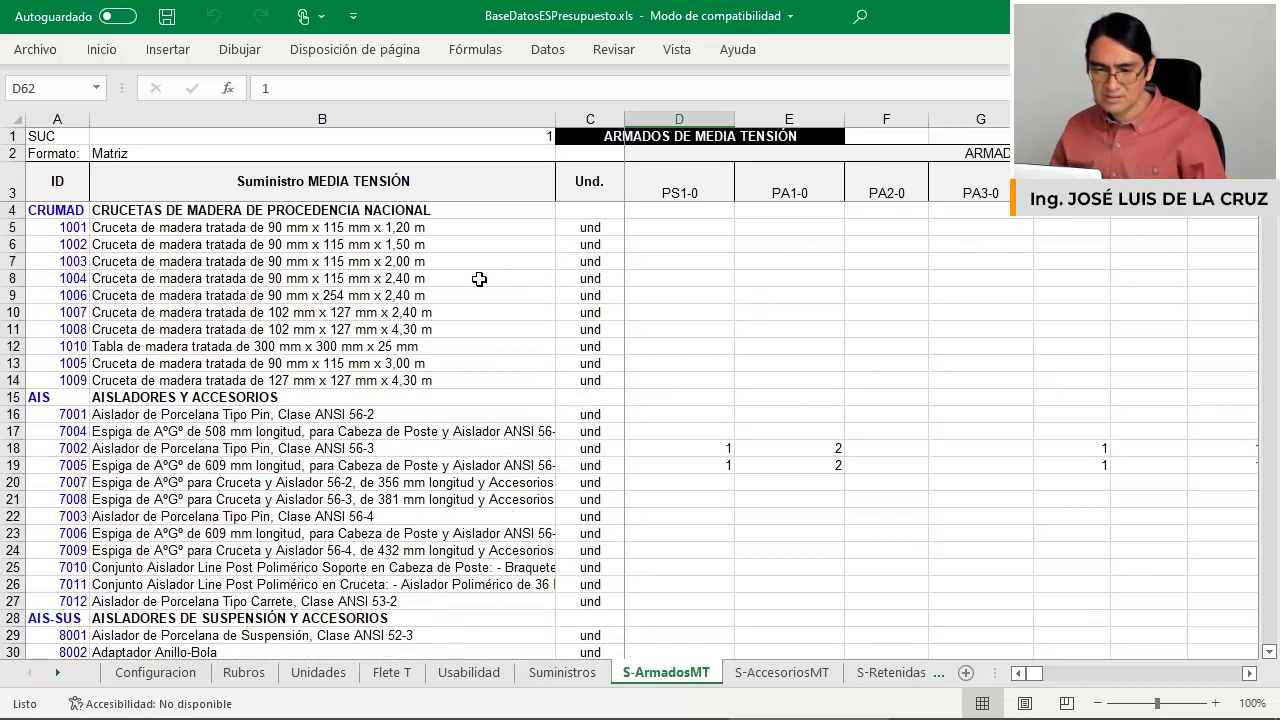
pyautogui.scroll(-5, 714, 323)
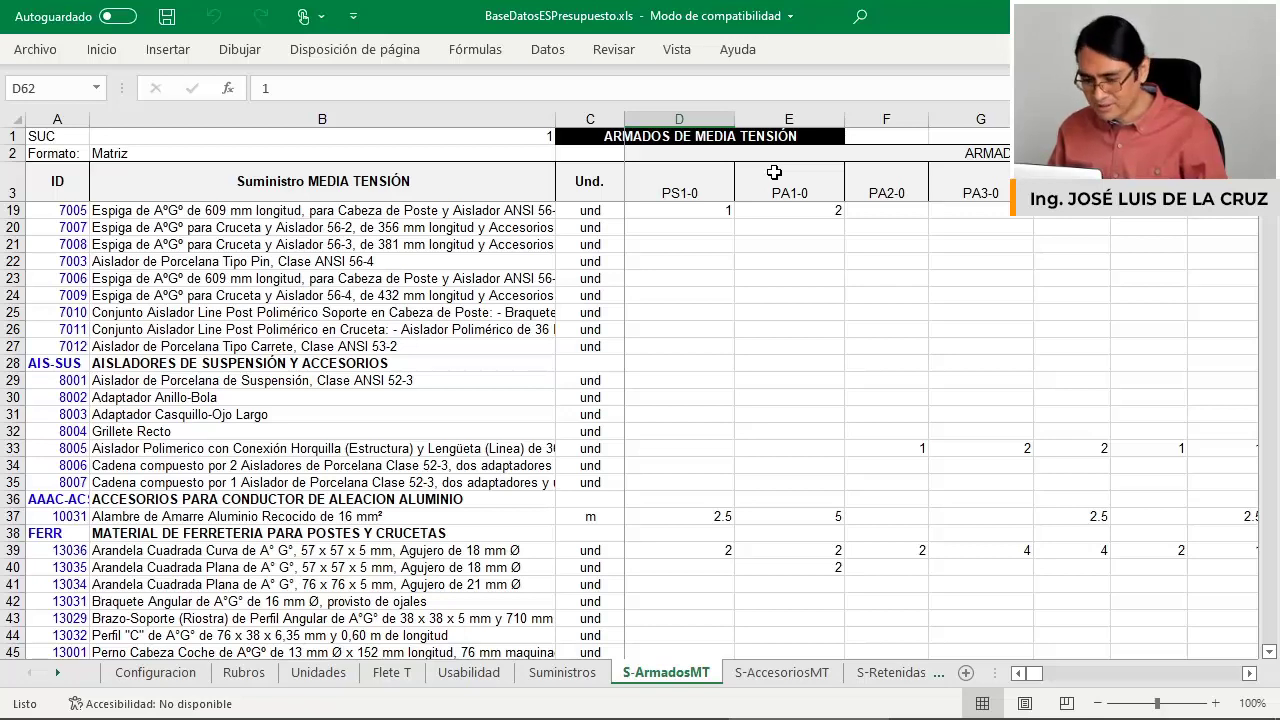
pyautogui.hotkey('ctrl', 'pagedown')
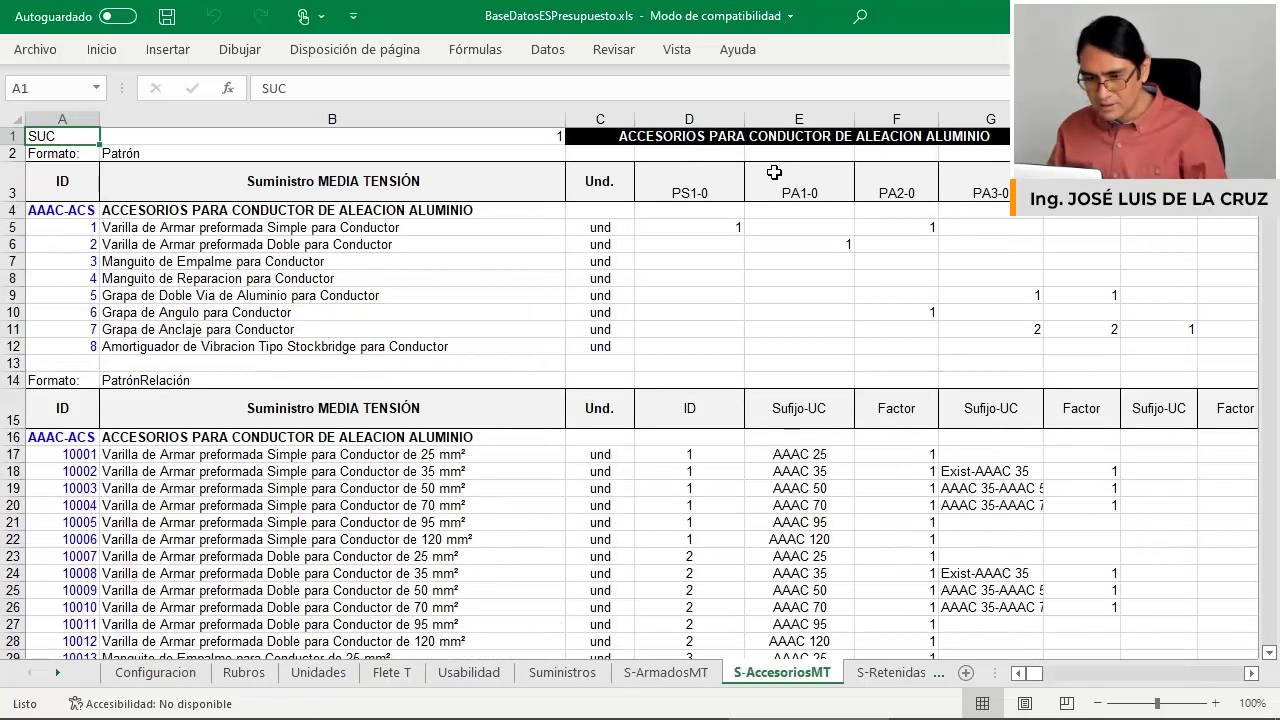
# Review the medium-voltage guy-wire, assembly and grounding supply sheets S-RetenidasMT, S-ArmadosMT, S-PAT-MT1 and S-PAT-MT2.
pyautogui.hotkey('ctrl', 'pagedown')
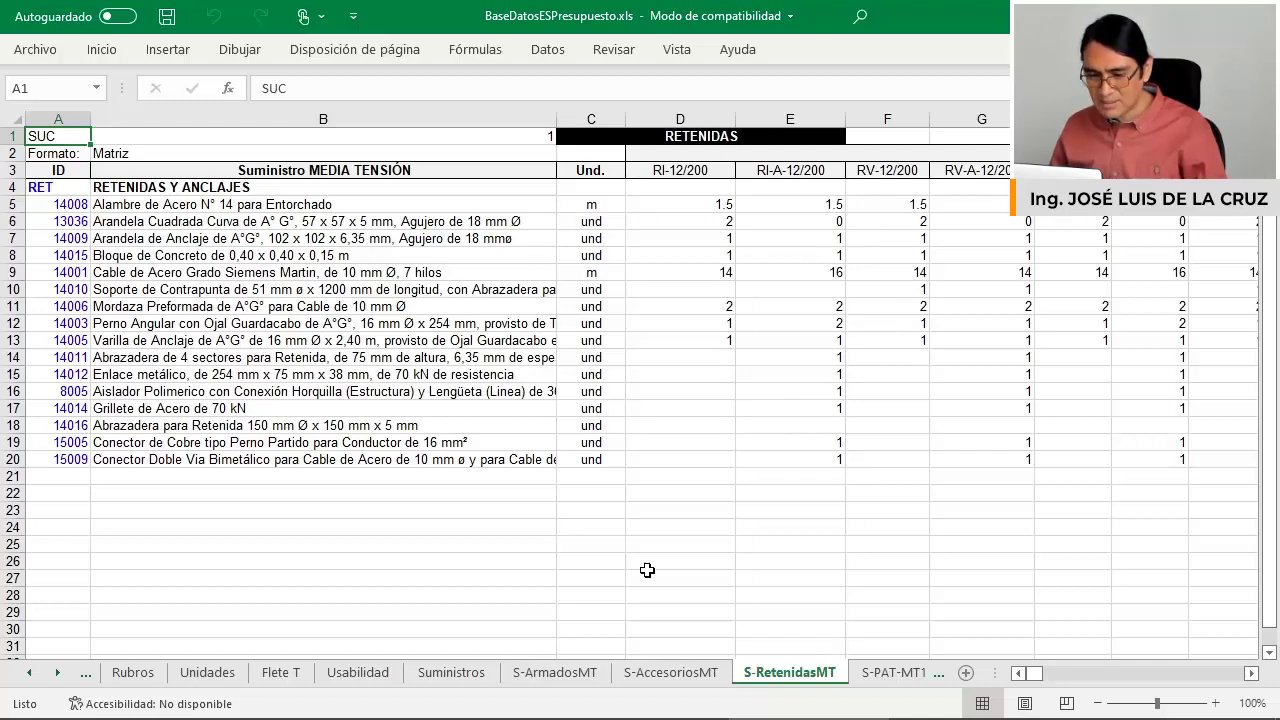
pyautogui.click(584, 679)
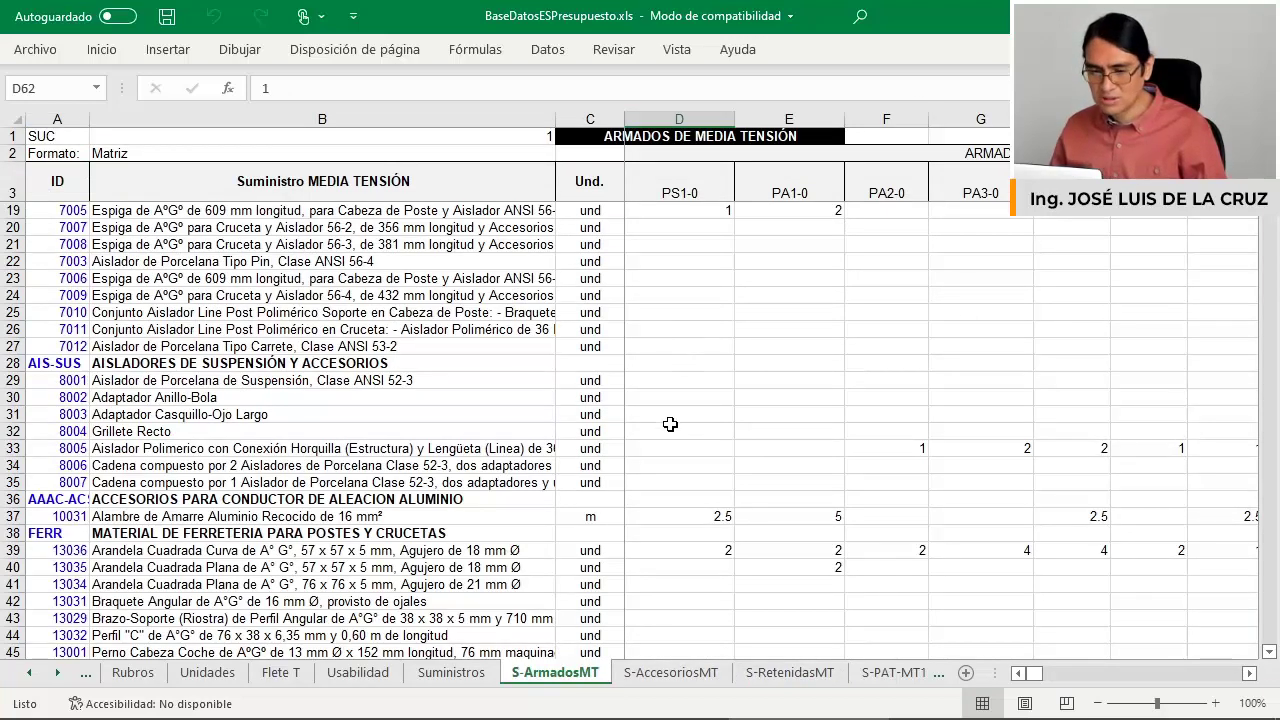
pyautogui.click(790, 672)
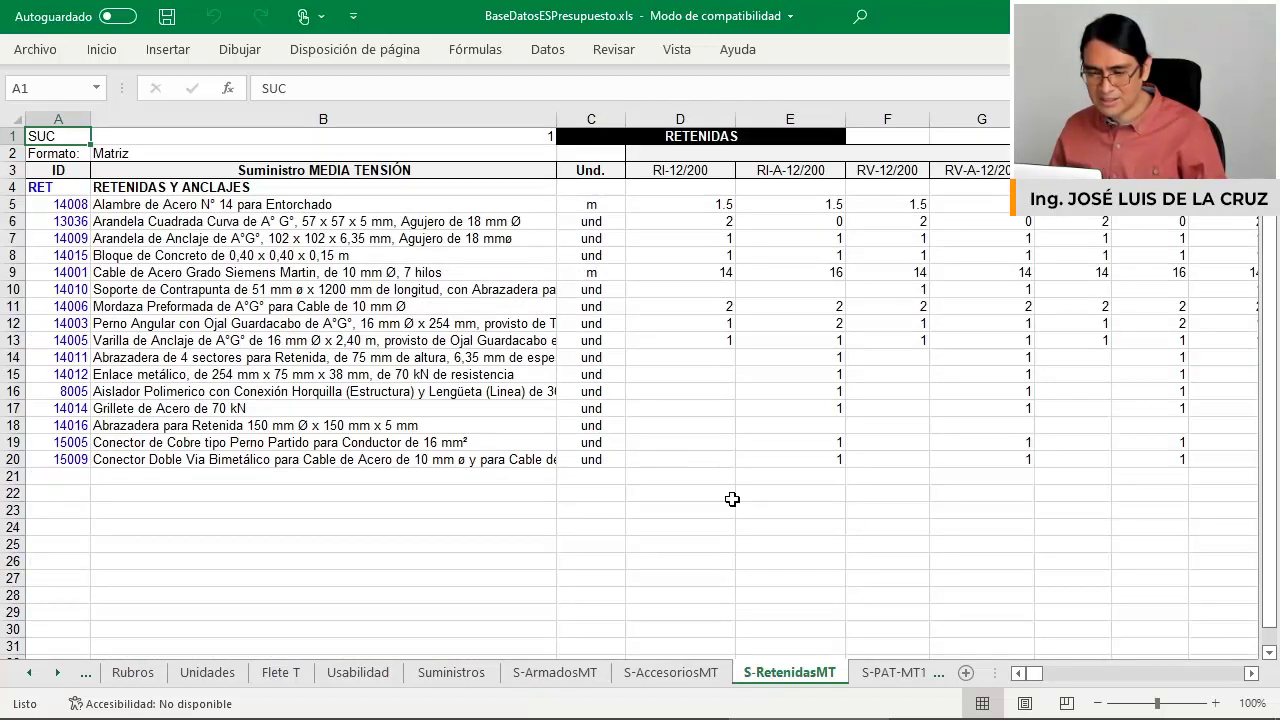
pyautogui.click(893, 672)
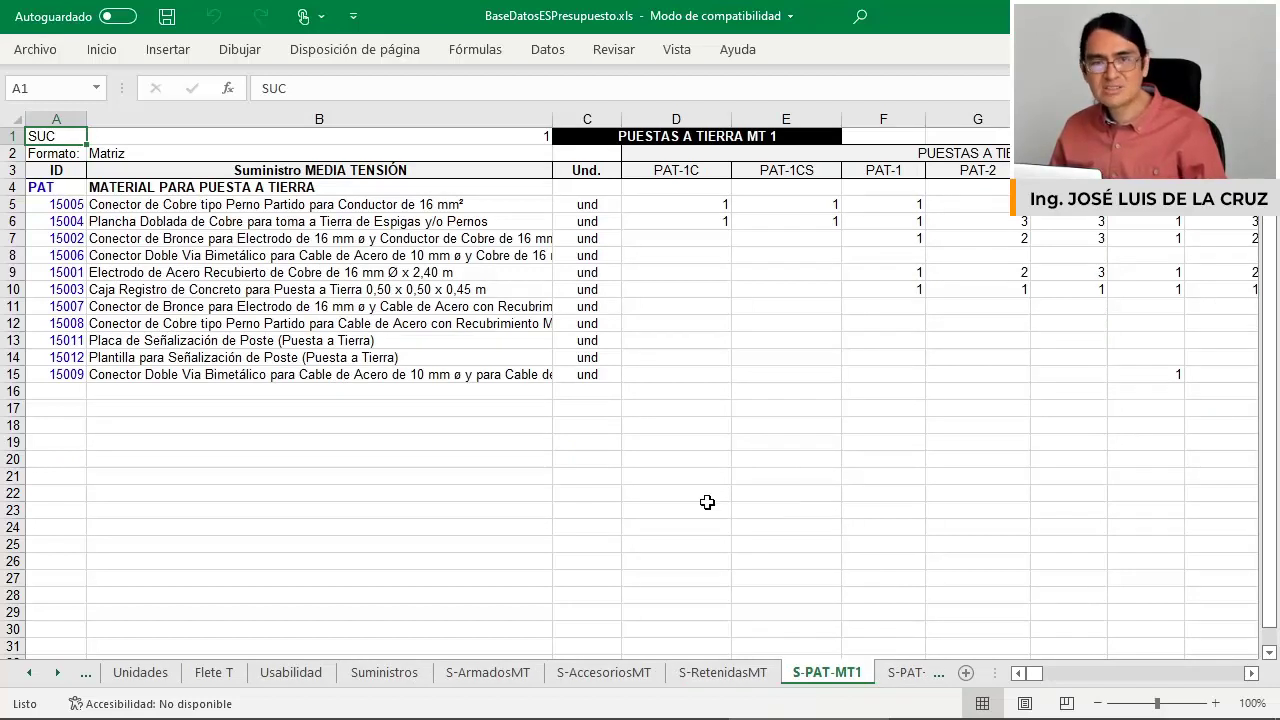
pyautogui.click(744, 674)
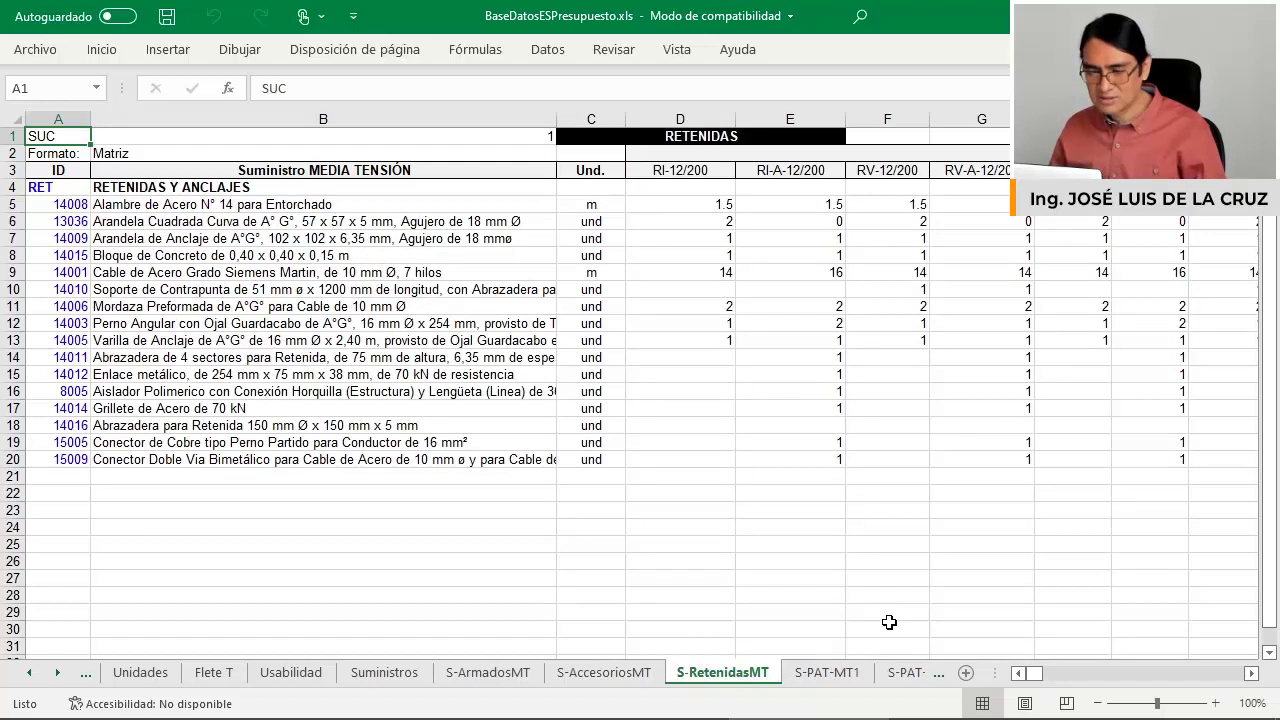
pyautogui.click(904, 674)
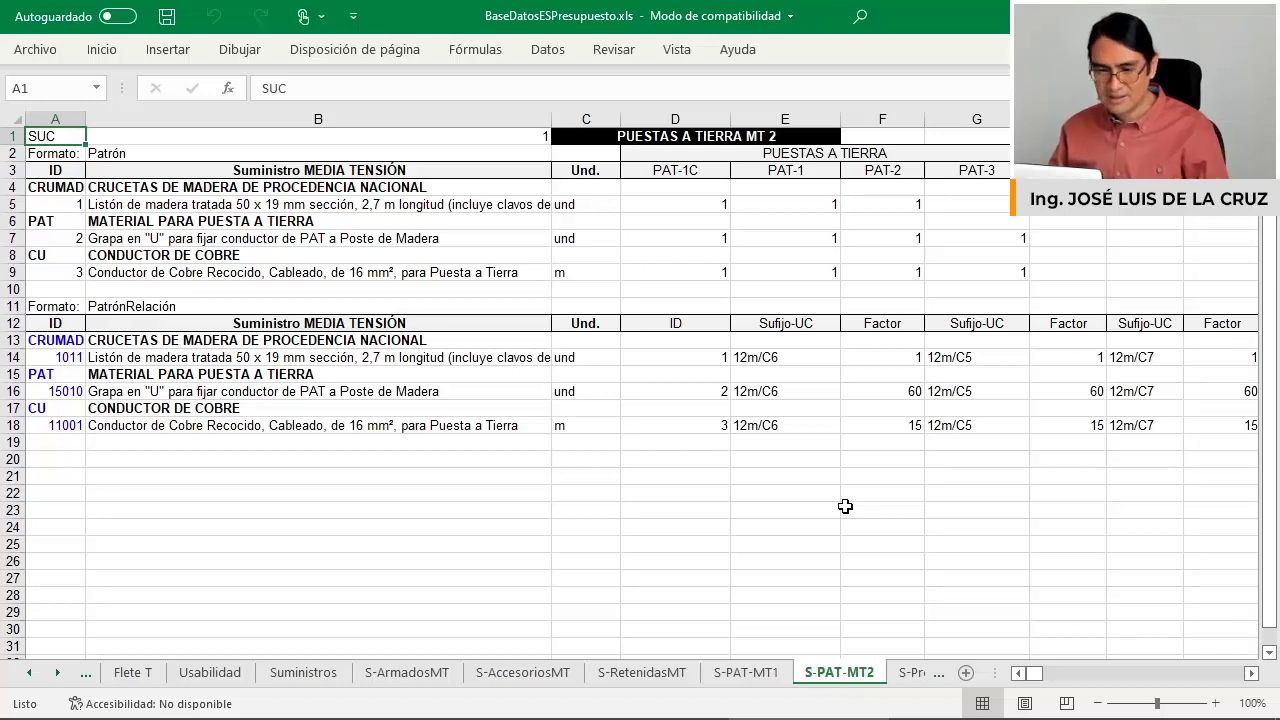
# Go through the protection, medium-voltage supply and low-voltage sheets, from S-ProteMedMT up to S-SuministrosBT.
pyautogui.hotkey('ctrl', 'pagedown')
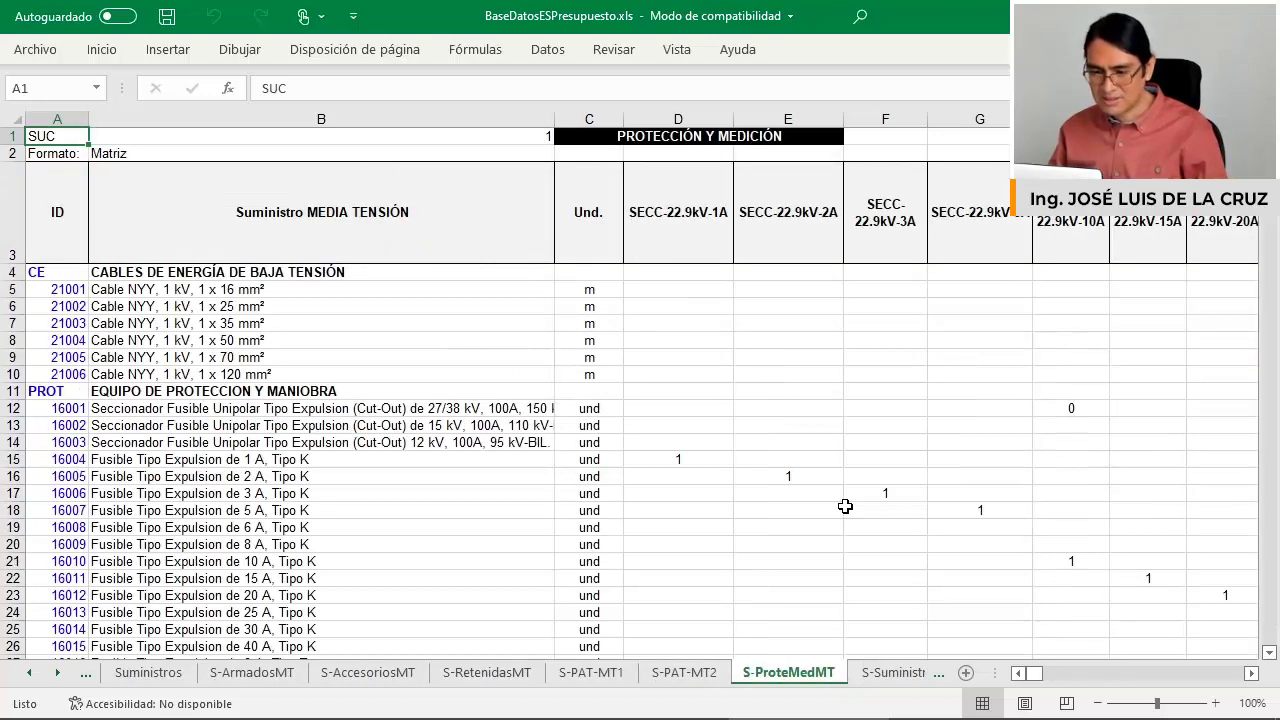
pyautogui.hotkey('ctrl', 'pagedown')
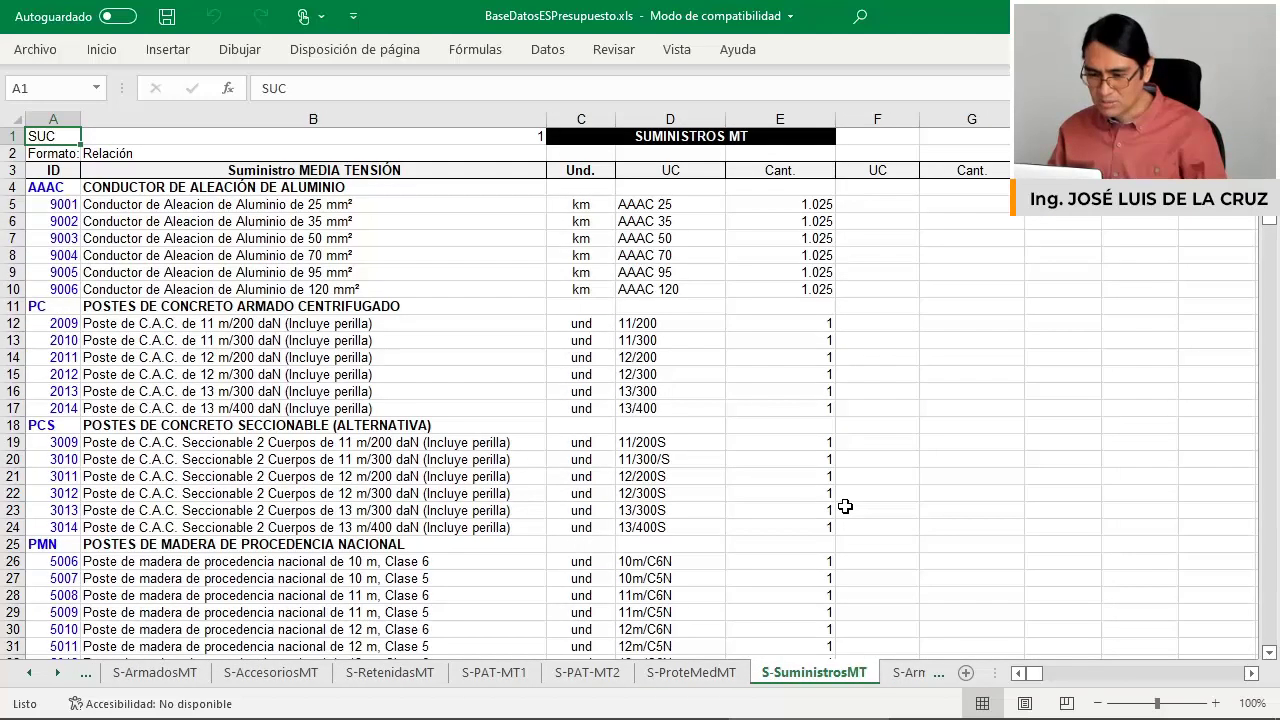
pyautogui.hotkey('ctrl', 'pagedown')
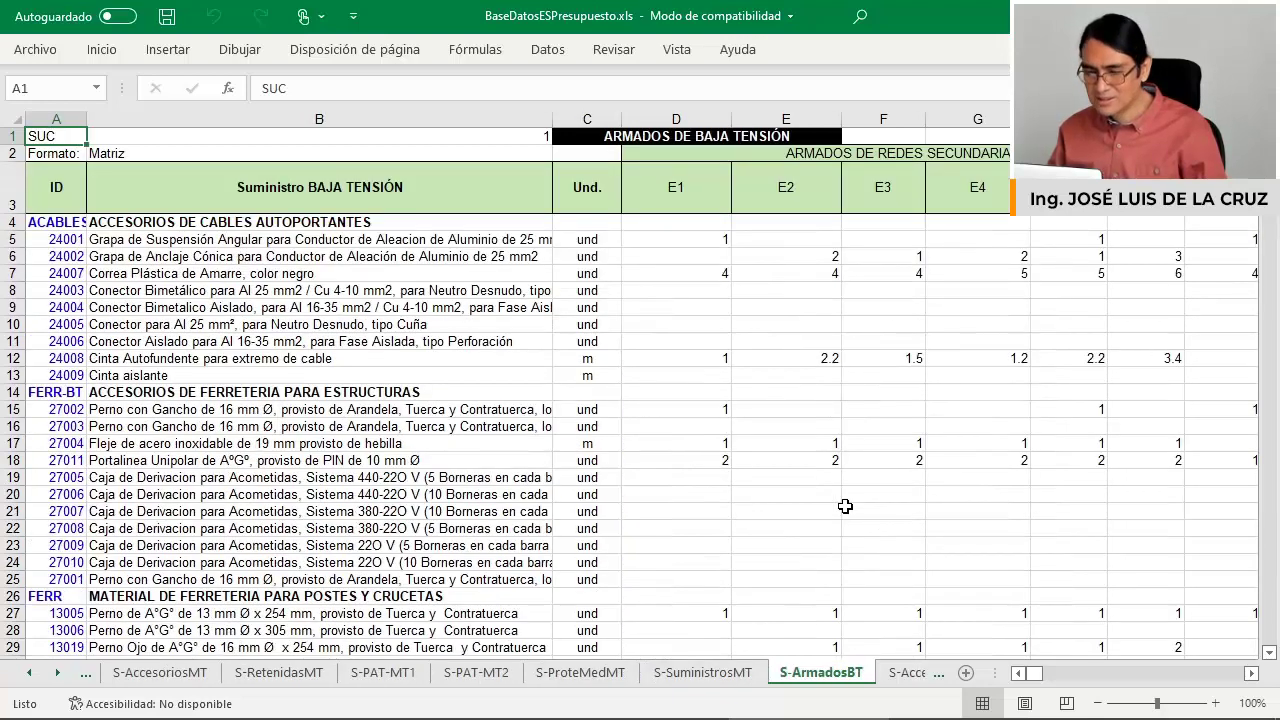
pyautogui.hotkey('ctrl', 'pagedown')
pyautogui.hotkey('ctrl', 'pagedown')
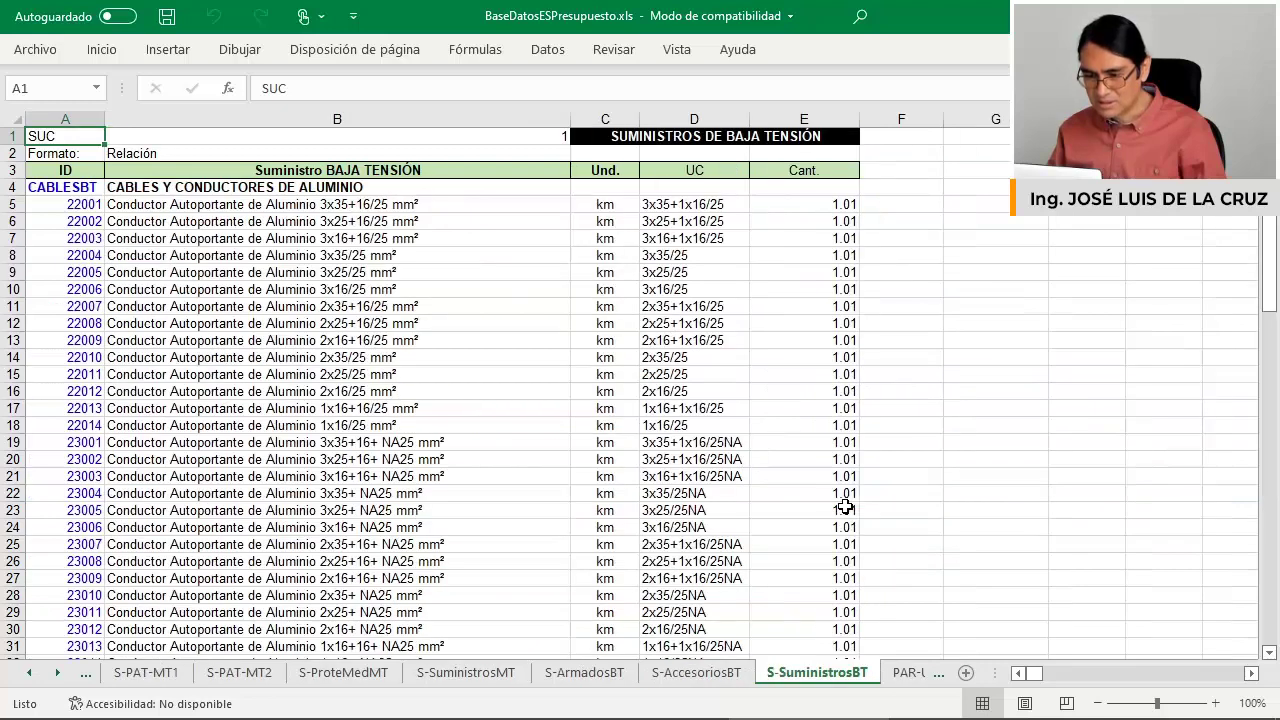
pyautogui.hotkey('ctrl', 'pagedown')
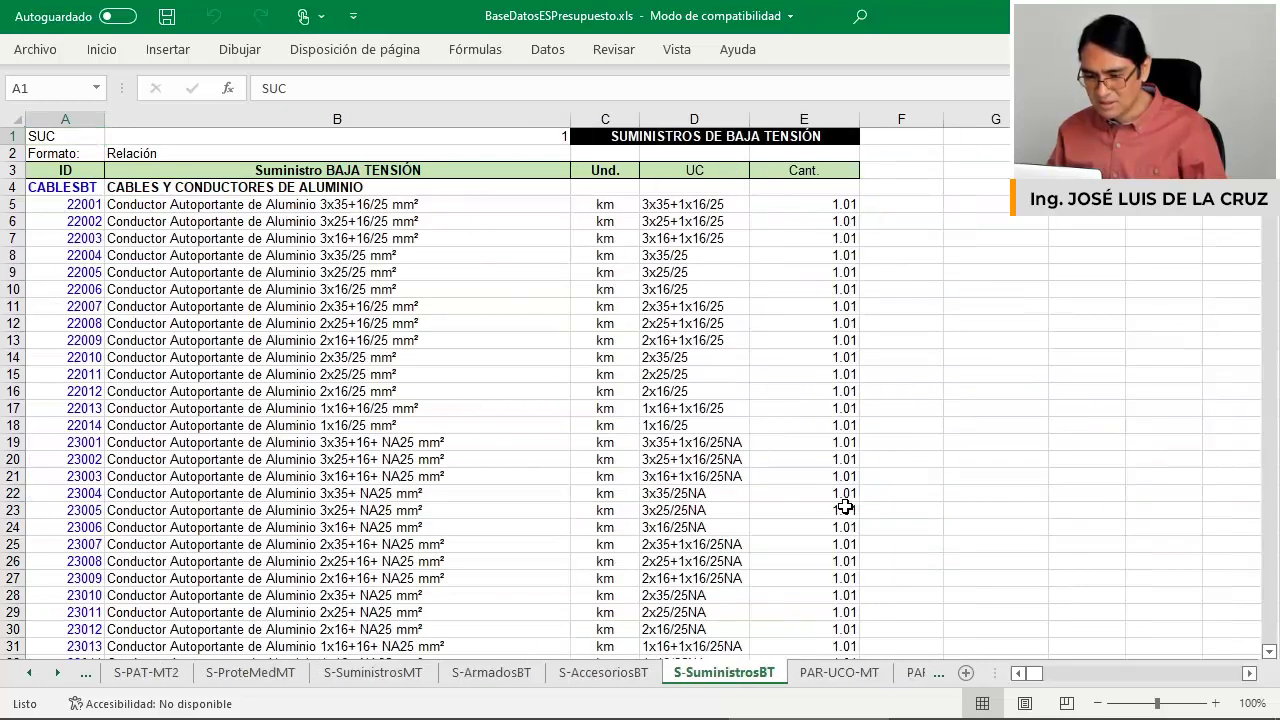
pyautogui.hotkey('ctrl', 'pageup')
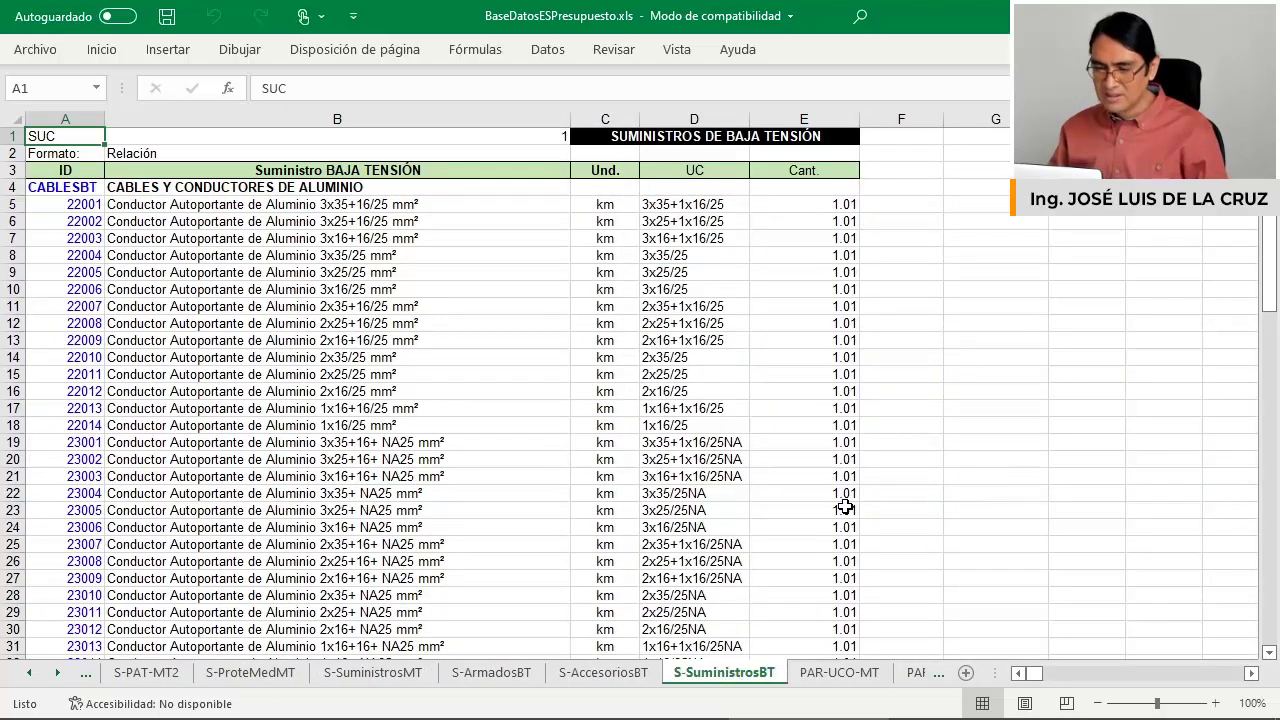
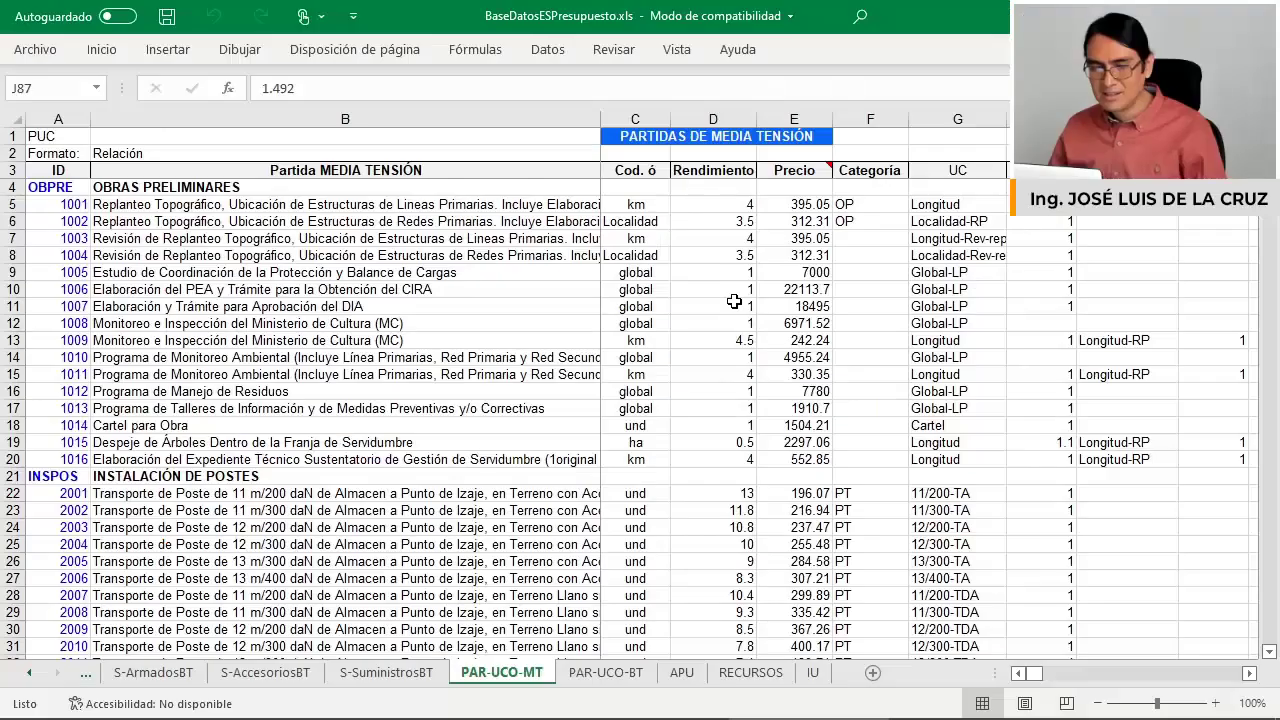
# Look over the preliminary works and pole installation items at the beginning of the PAR-UCO-MT sheet.
pyautogui.scroll(-4, 734, 301)
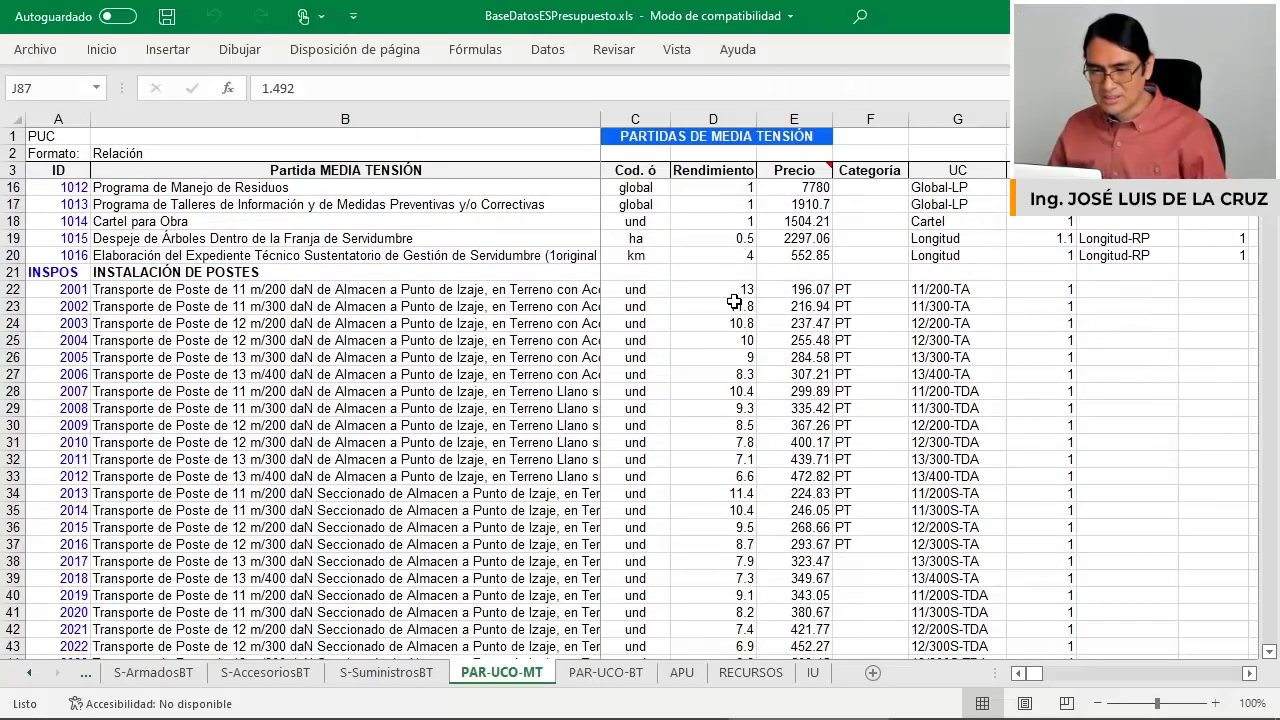
pyautogui.scroll(1, 734, 301)
pyautogui.scroll(3, 734, 301)
pyautogui.scroll(-7, 734, 301)
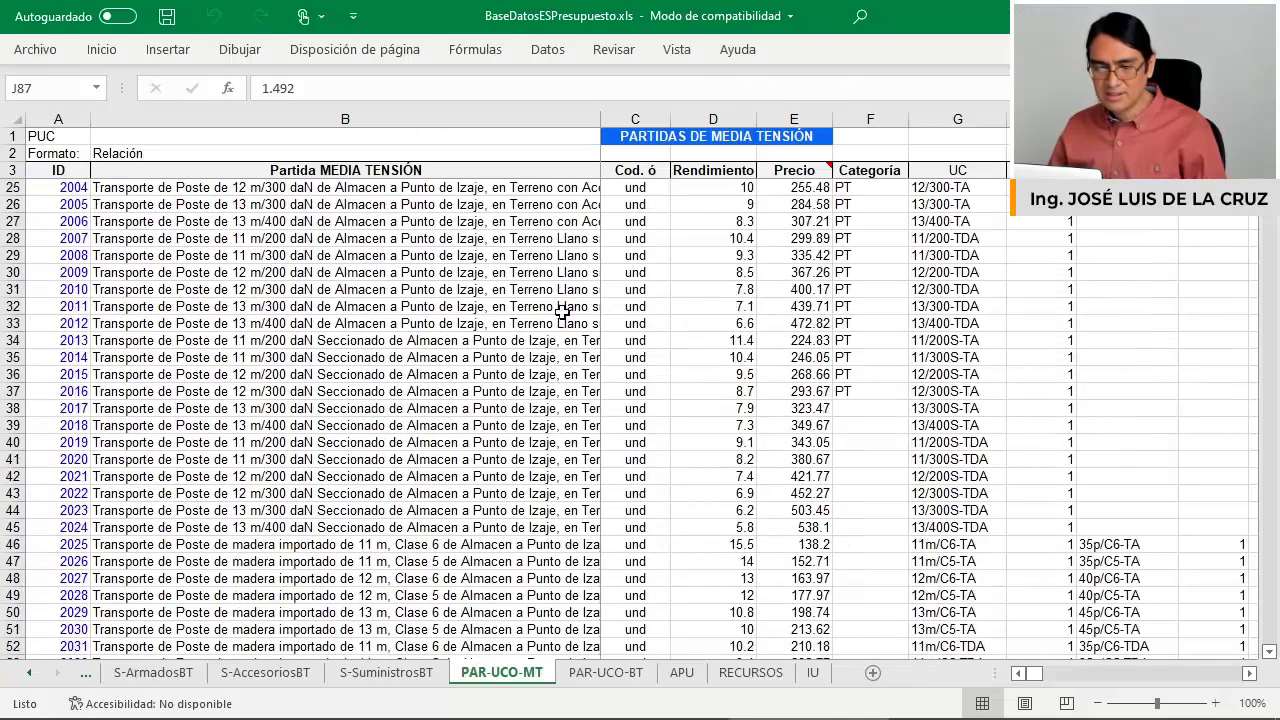
pyautogui.scroll(7, 497, 210)
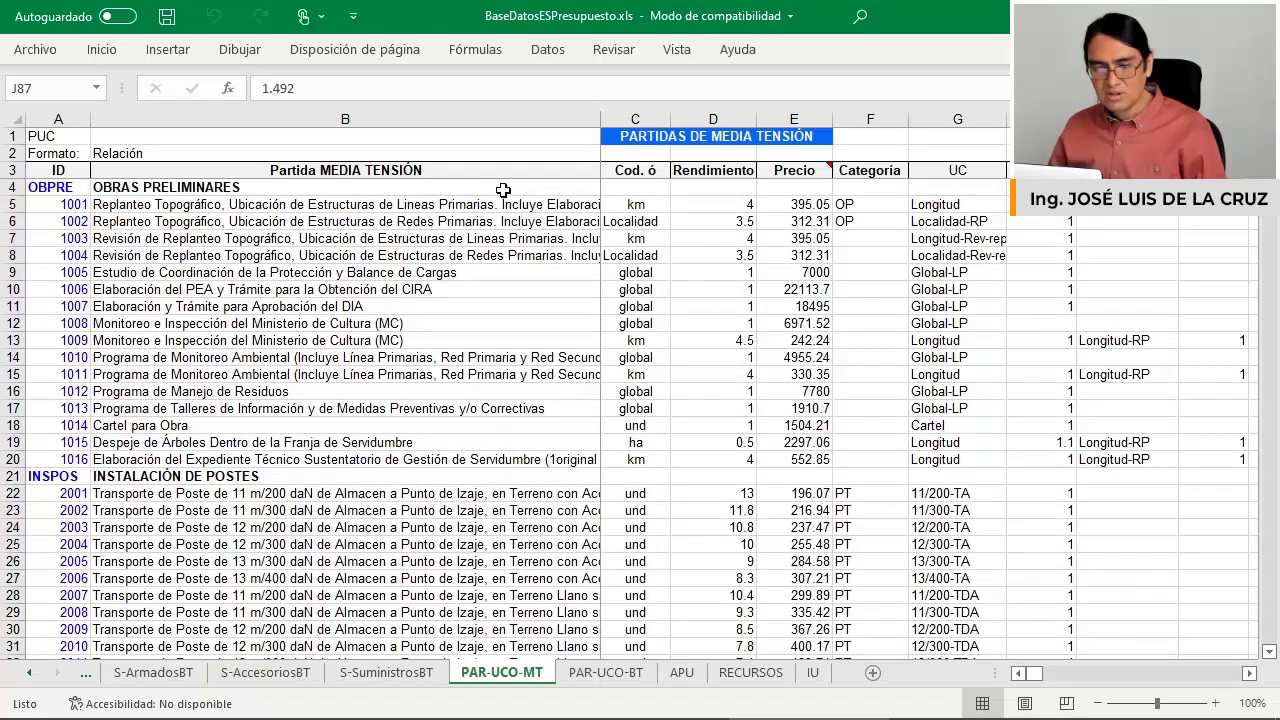
pyautogui.moveTo(500, 188); pyautogui.dragTo(552, 712)
# Examine the UC codes of the pole transport, erection and foundation items in PAR-UCO-MT.
pyautogui.click(938, 204)
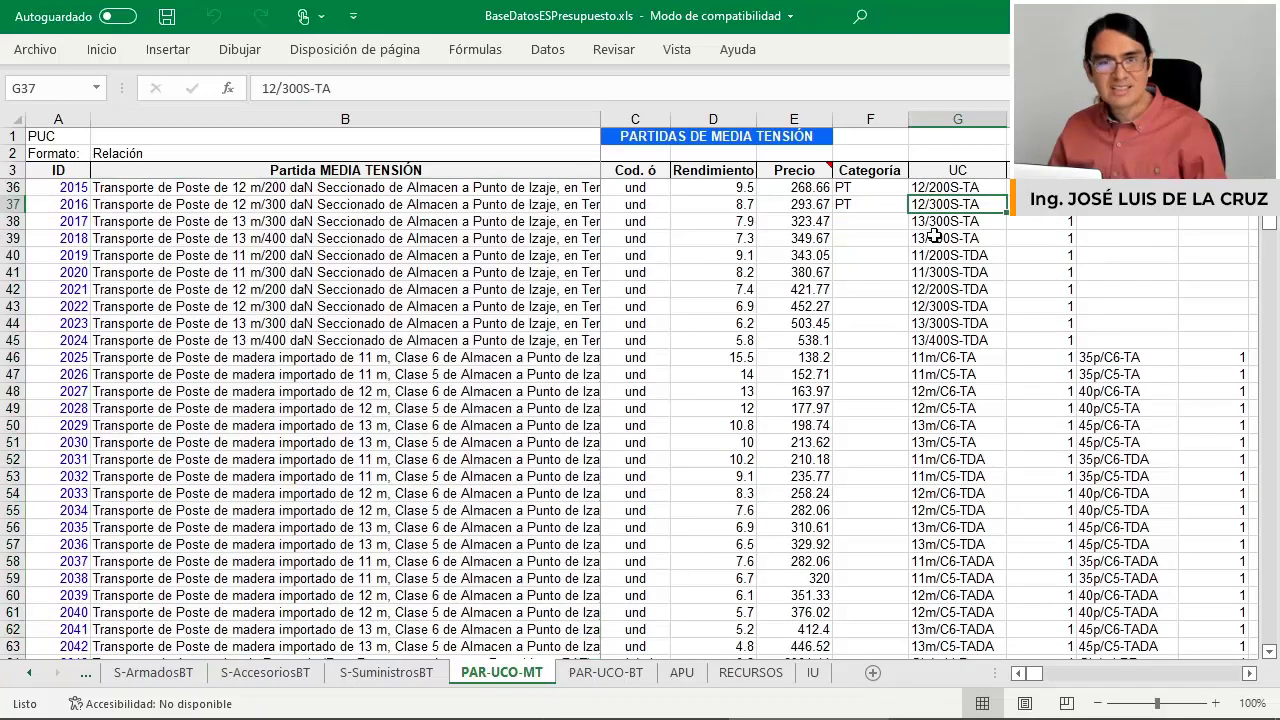
pyautogui.click(935, 238)
pyautogui.click(940, 323)
pyautogui.click(956, 255)
pyautogui.click(958, 378)
pyautogui.scroll(-5, 958, 378)
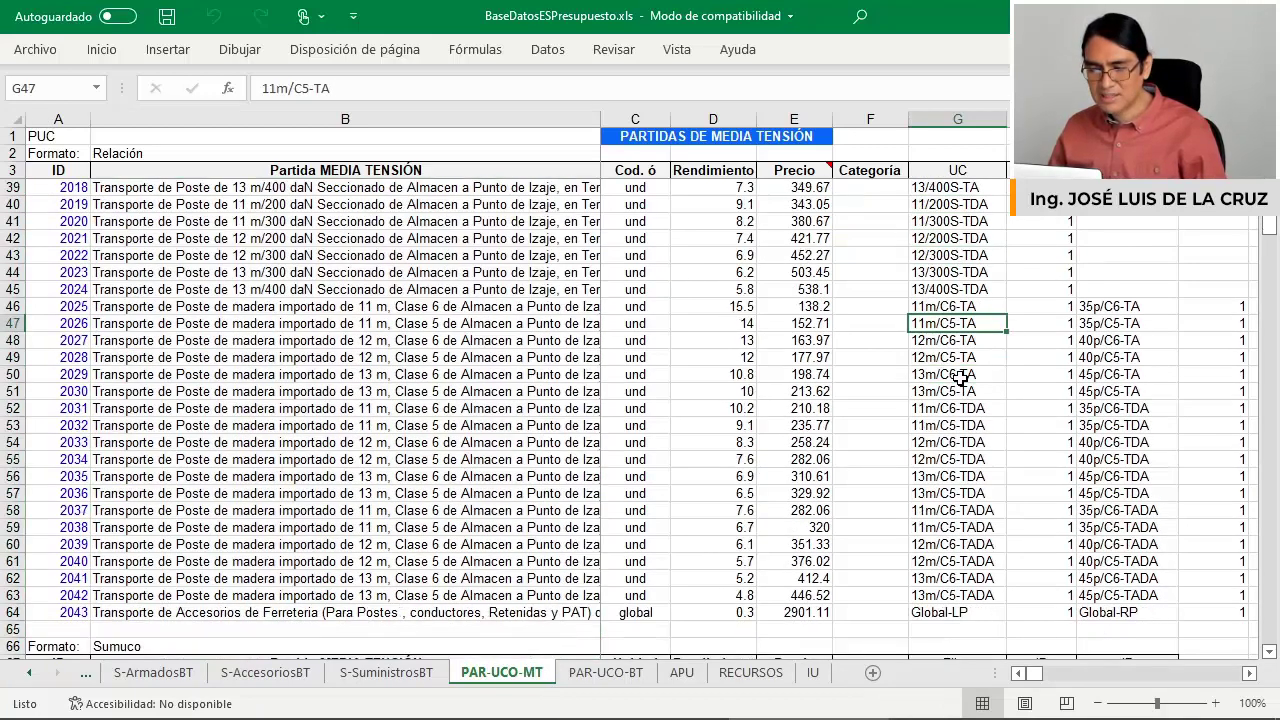
pyautogui.scroll(3, 952, 280)
pyautogui.click(943, 354)
pyautogui.scroll(-9, 944, 356)
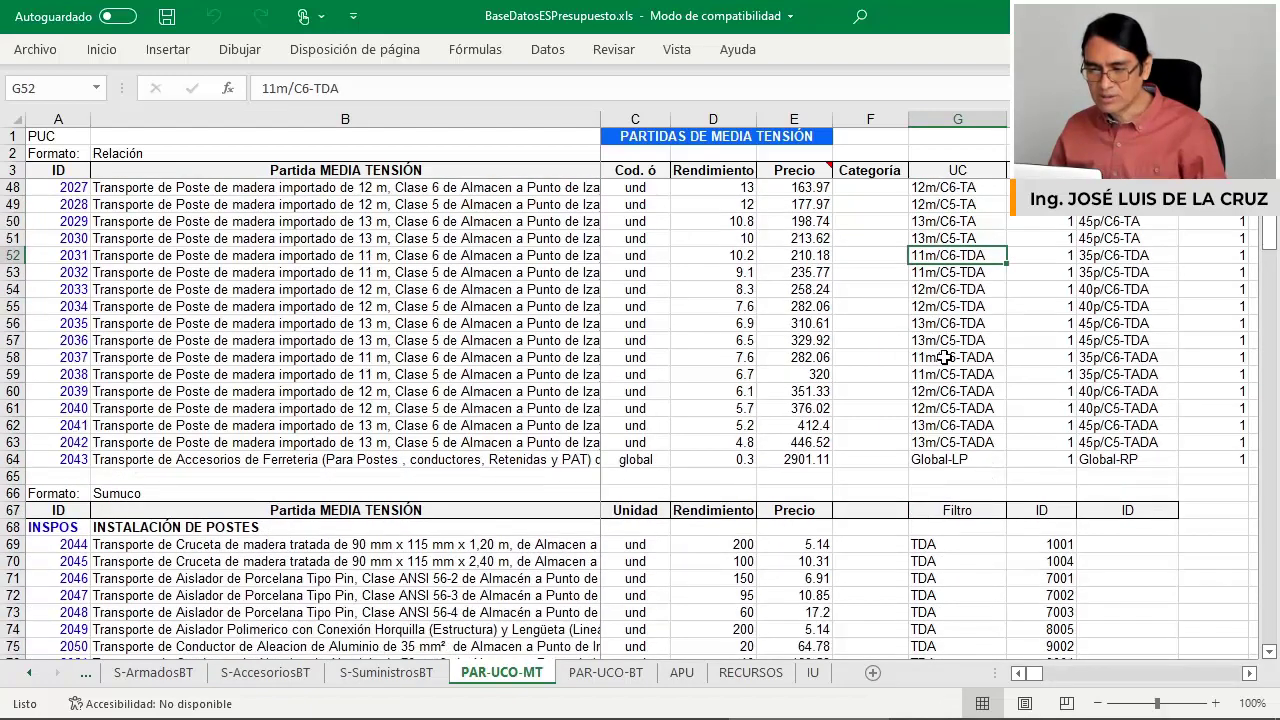
pyautogui.scroll(-4, 944, 357)
pyautogui.click(944, 357)
pyautogui.scroll(-12, 944, 356)
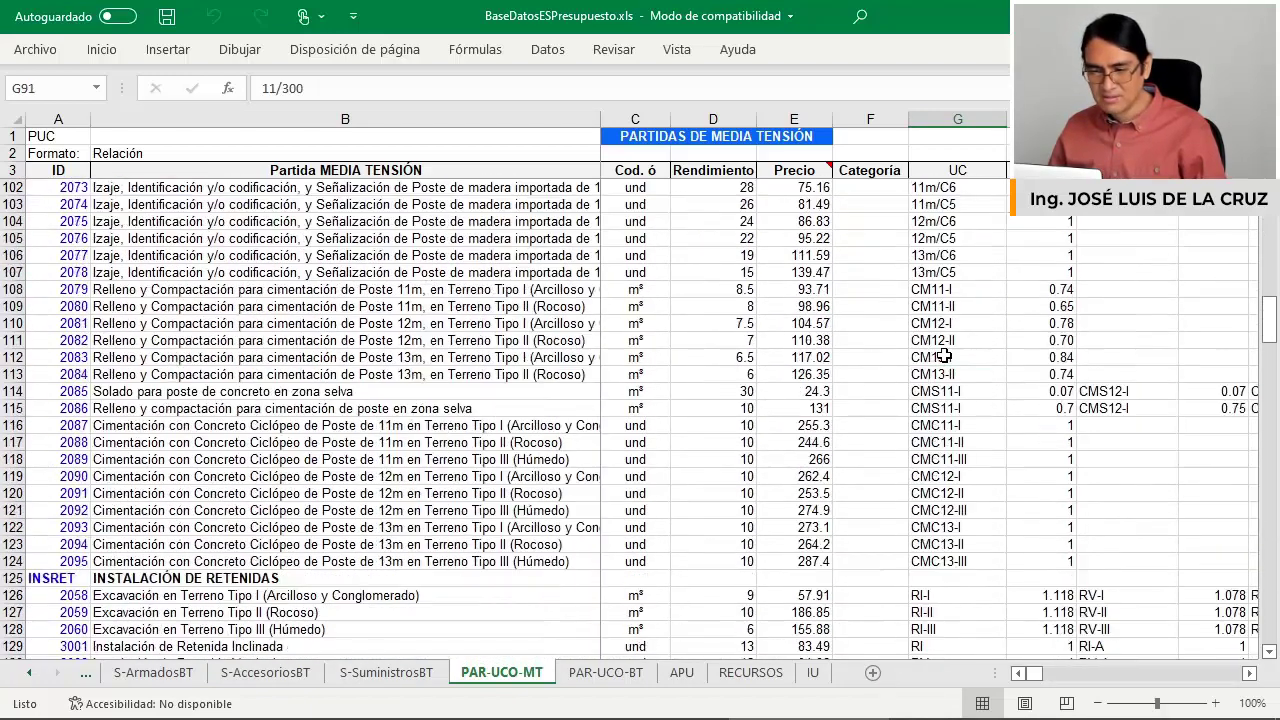
pyautogui.scroll(-1, 944, 356)
# Examine the Precio values of the foundation, guy-wire, assembly and transport items in PAR-UCO-MT.
pyautogui.click(815, 206)
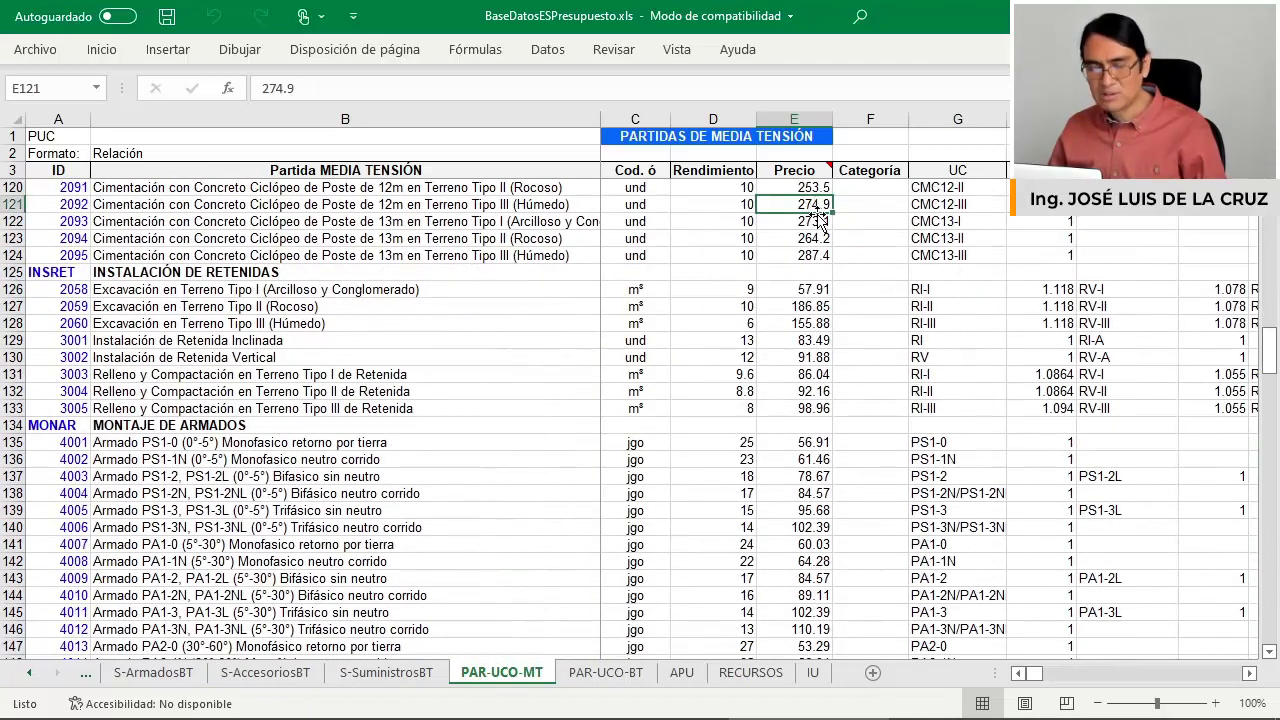
pyautogui.click(808, 289)
pyautogui.click(809, 340)
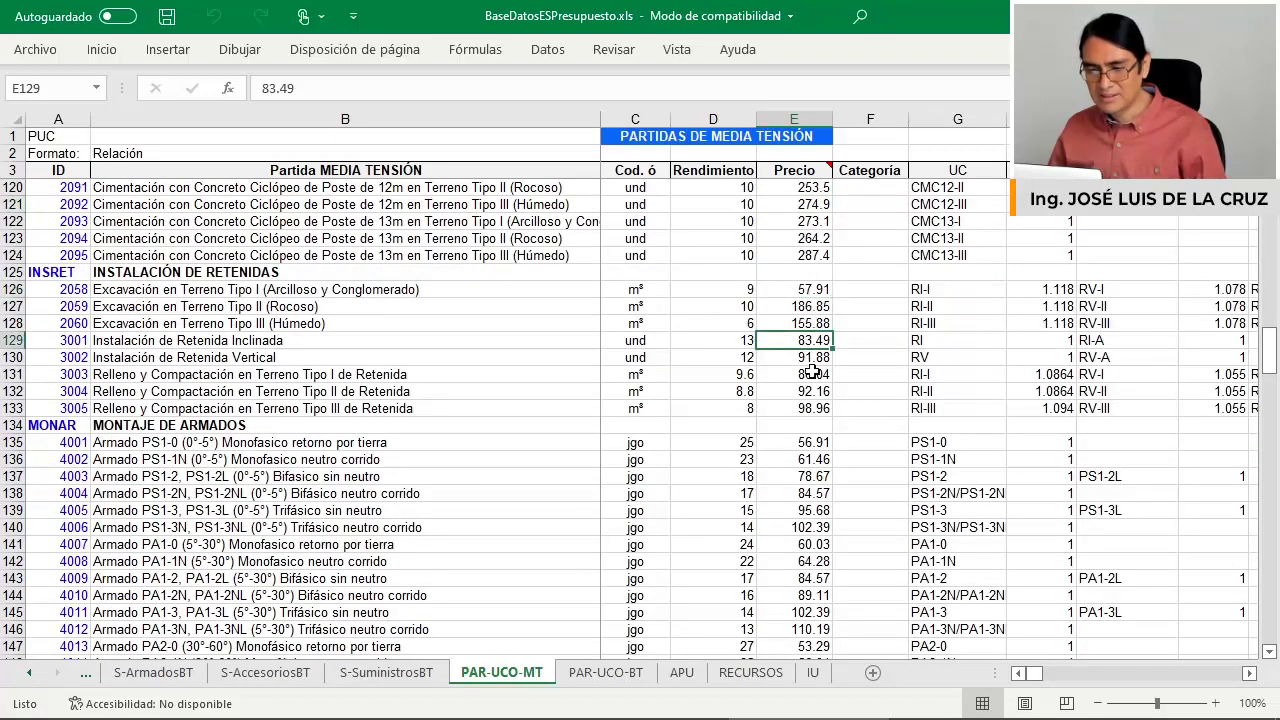
pyautogui.click(812, 374)
pyautogui.click(818, 462)
pyautogui.scroll(14, 808, 326)
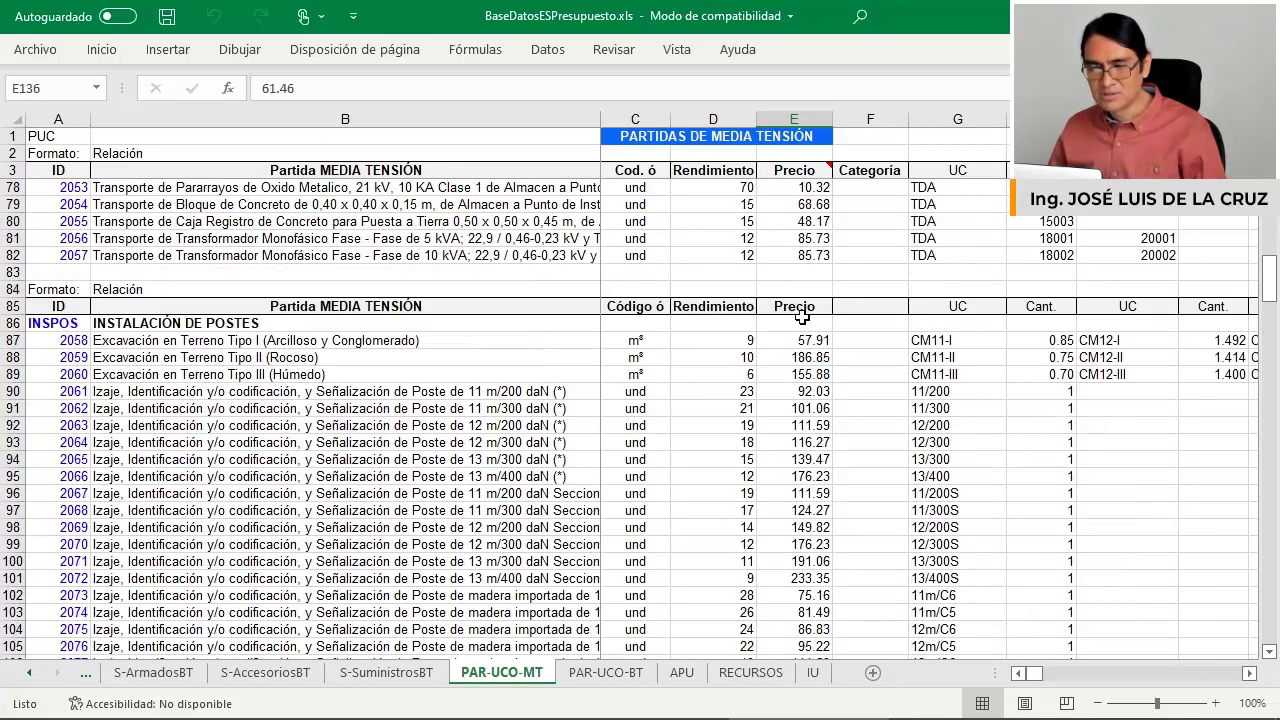
pyautogui.click(810, 266)
pyautogui.click(808, 221)
# Find the Type I terrain excavation item under INSTALACIÓN DE POSTES and check its related unit code CM12-I.
pyautogui.scroll(-13, 808, 228)
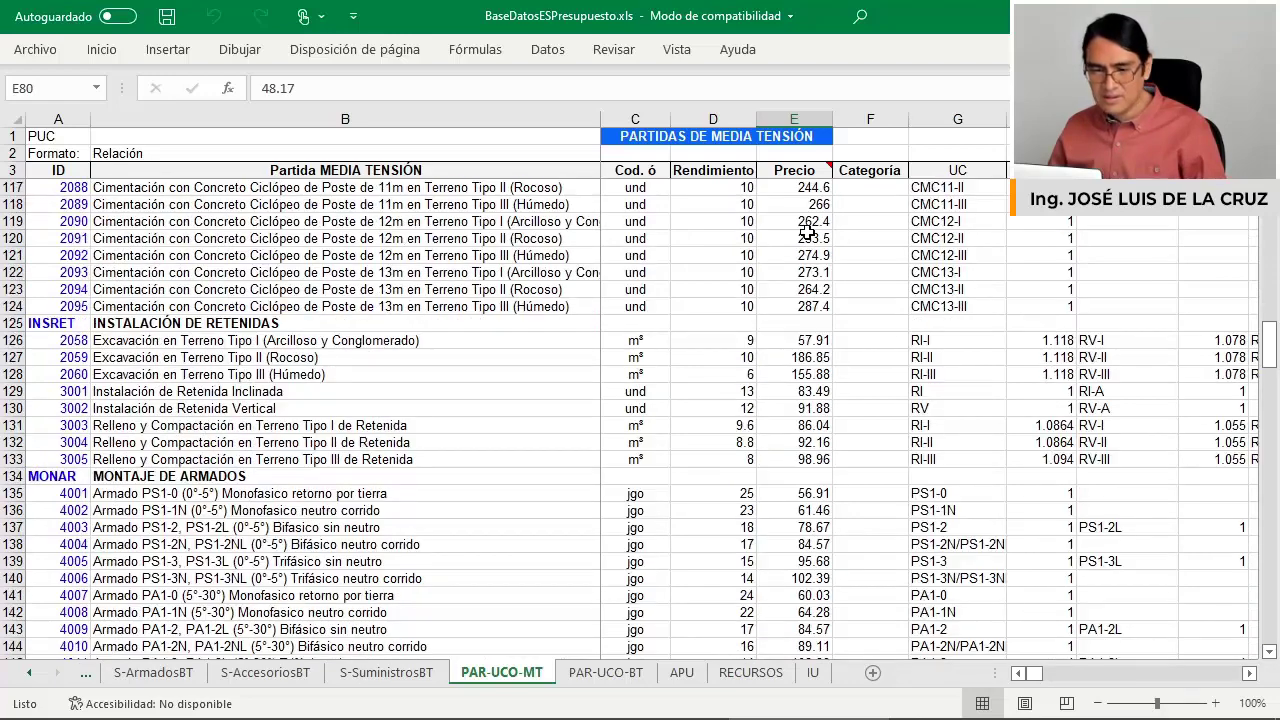
pyautogui.scroll(-2, 808, 231)
pyautogui.scroll(11, 808, 231)
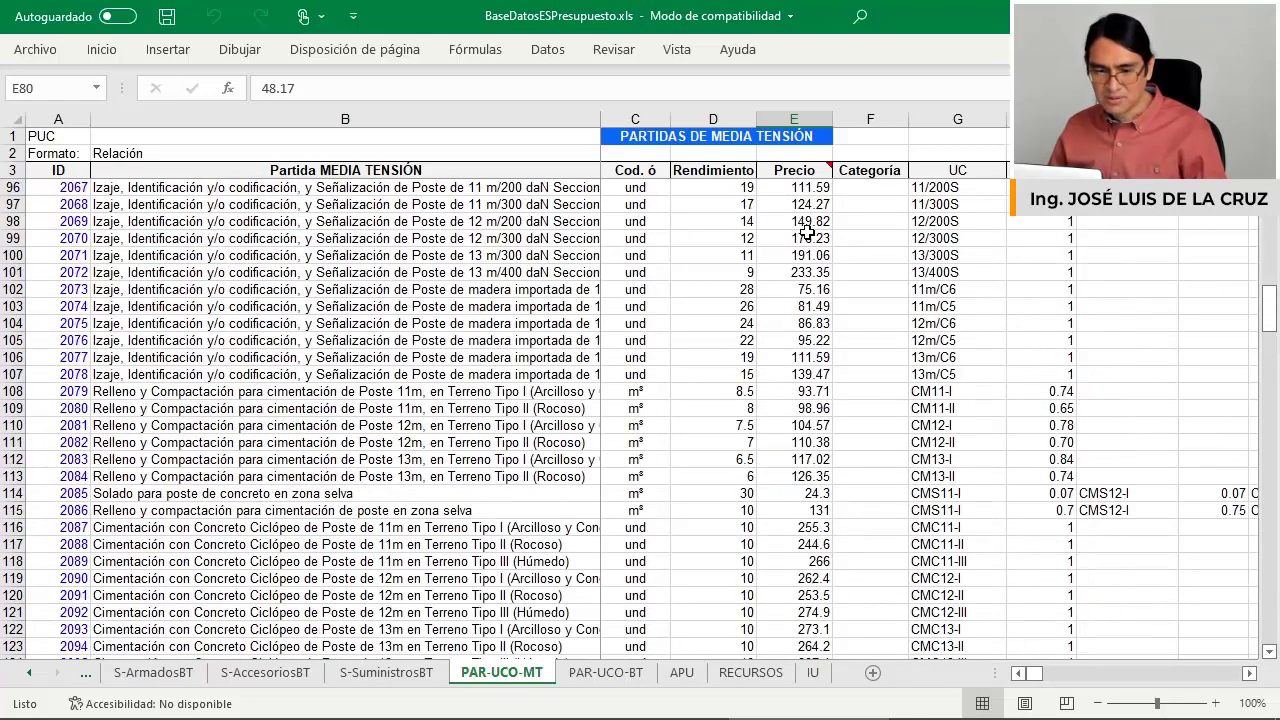
pyautogui.scroll(4, 808, 231)
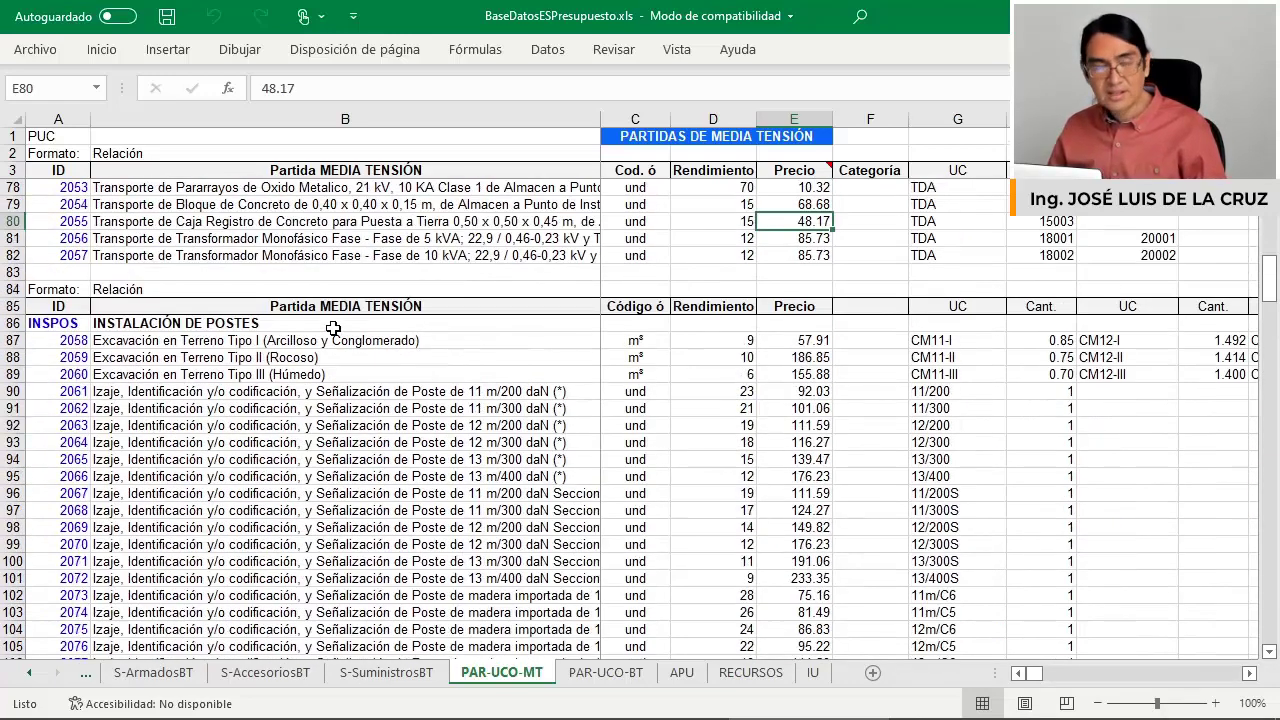
pyautogui.click(120, 342)
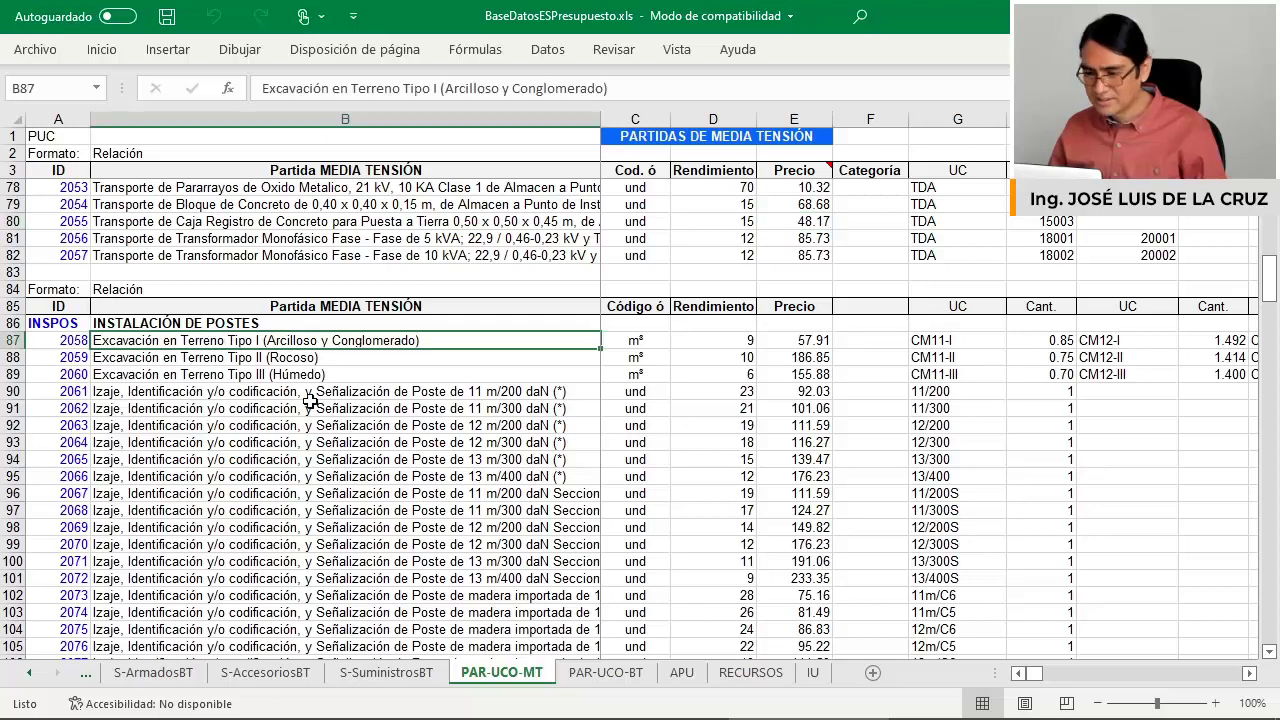
pyautogui.click(1114, 342)
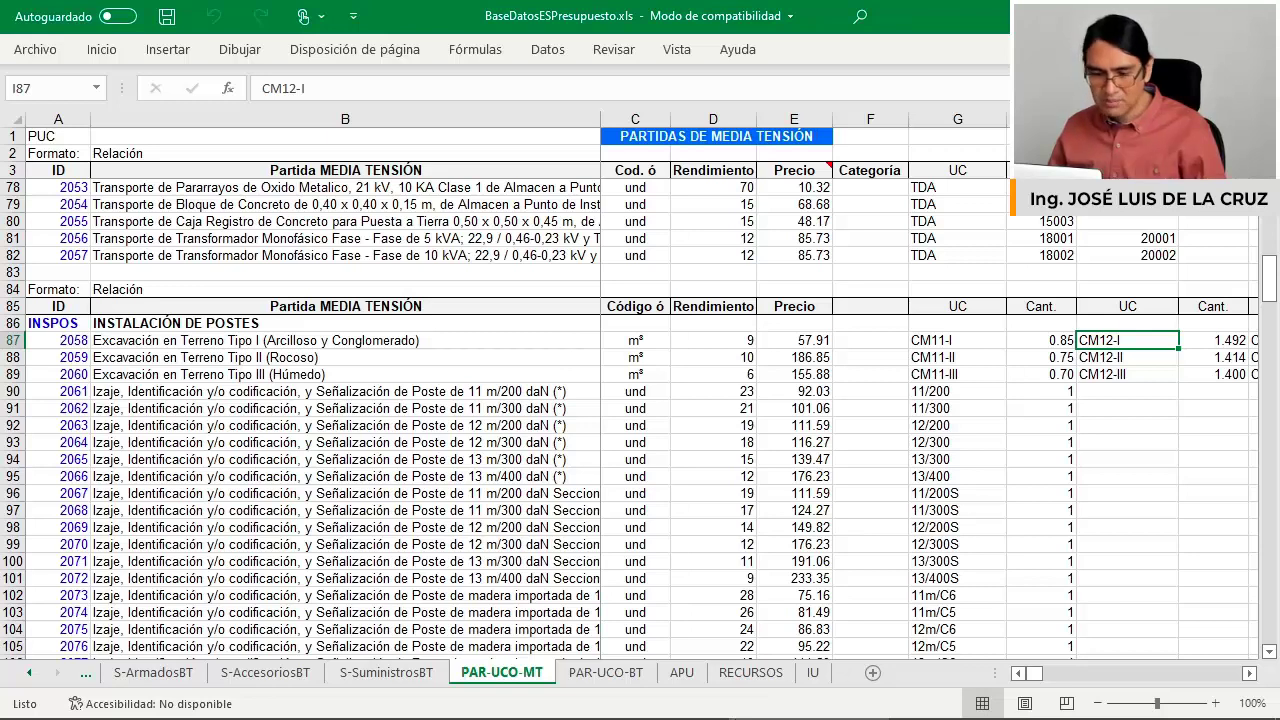
# Switch to REDLIN and select structure 3 in the line profile of Red Rural.
pyautogui.hotkey('alt', 'Tab')
pyautogui.moveTo(622, 298); pyautogui.dragTo(636, 301, button='middle')
pyautogui.scroll(1, 609, 342)
pyautogui.scroll(-1, 609, 342)
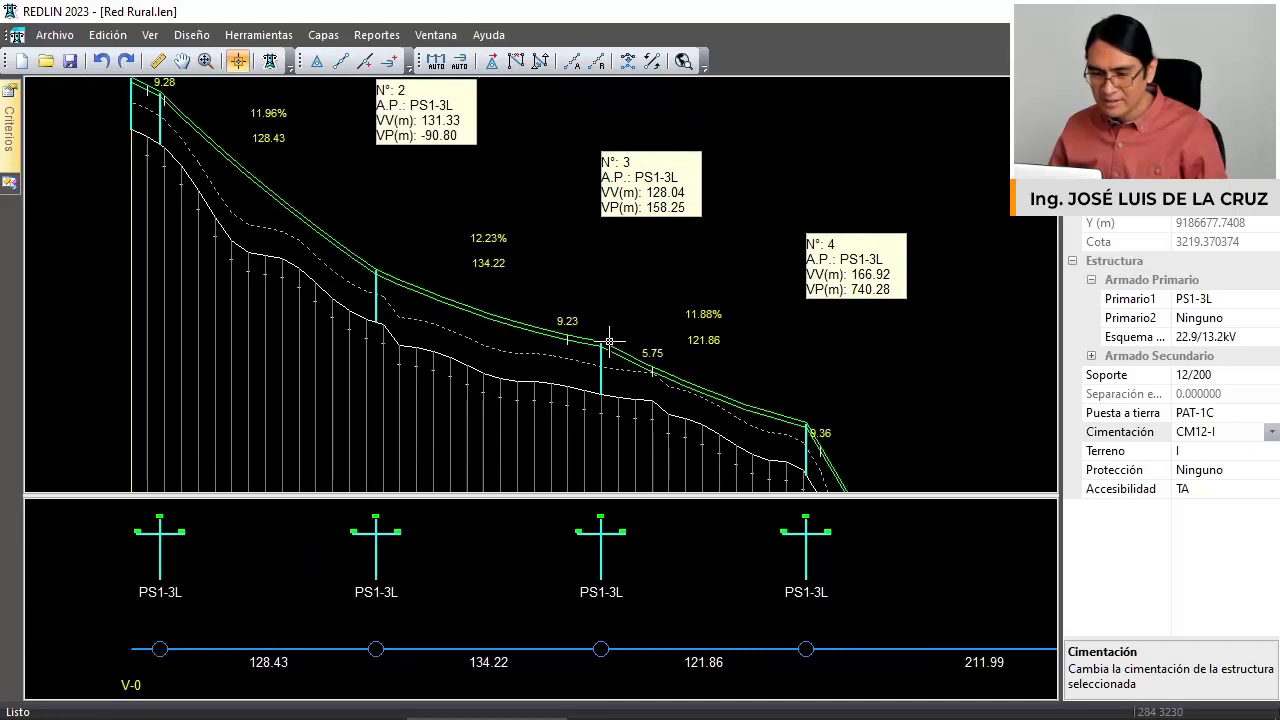
pyautogui.scroll(-1, 609, 342)
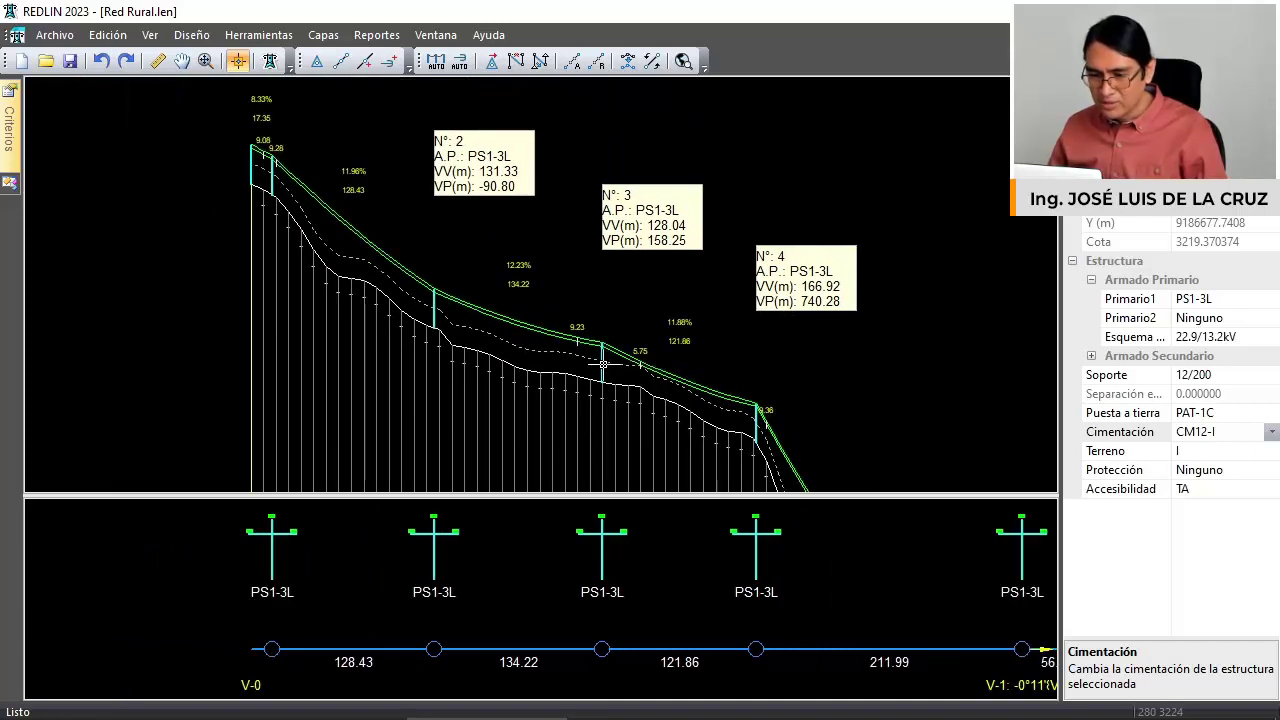
pyautogui.click(604, 367)
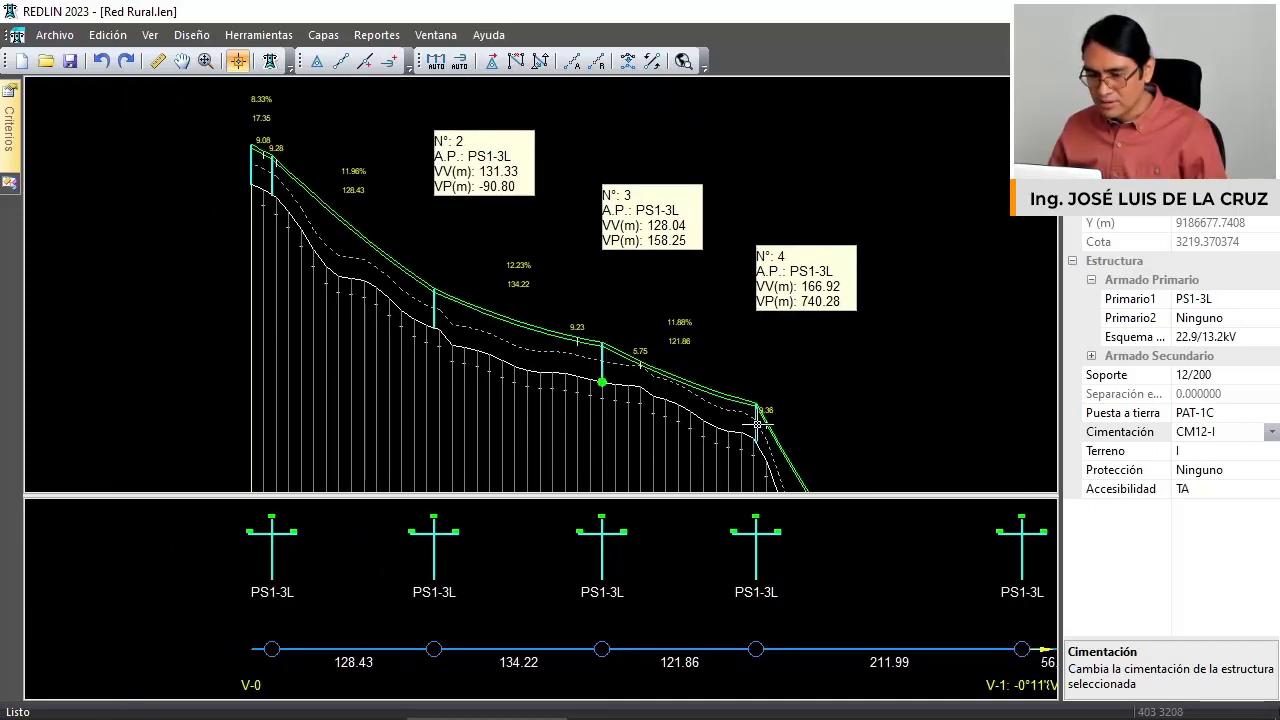
# View the Cimentación options for structure 3 without changing them, and select structure 2 to inspect its foundation.
pyautogui.click(1271, 433)
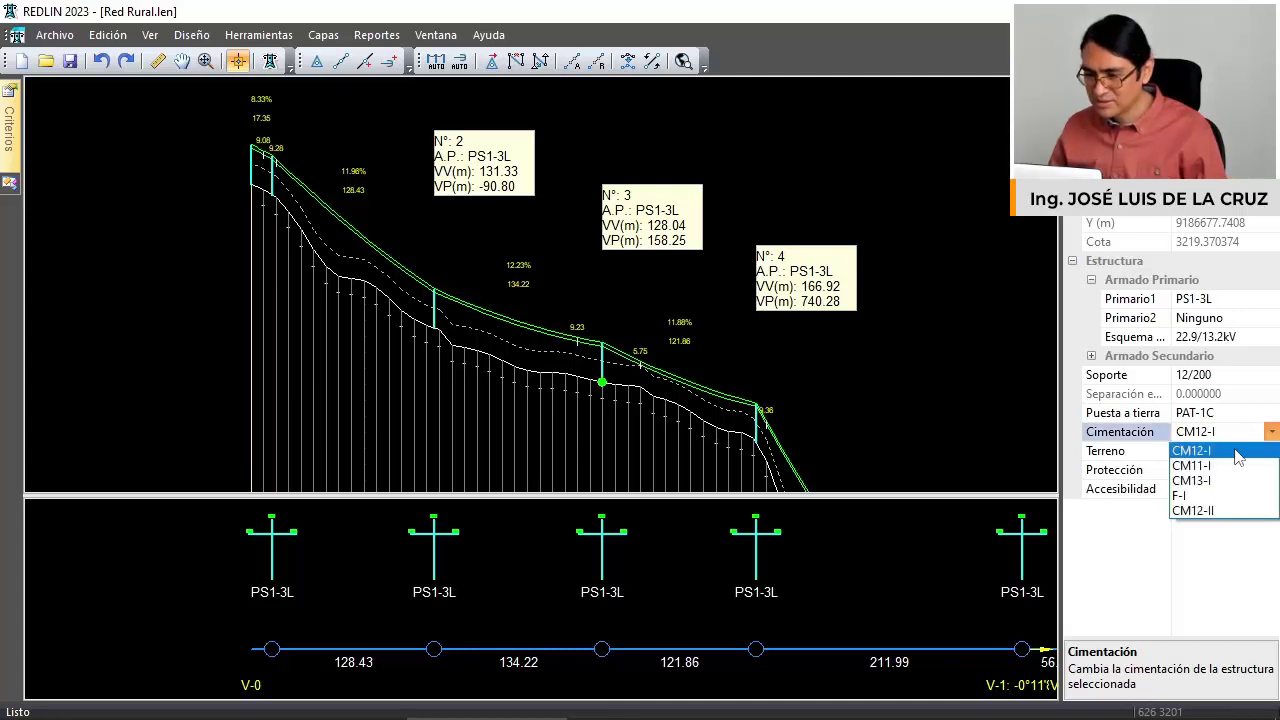
pyautogui.click(802, 341)
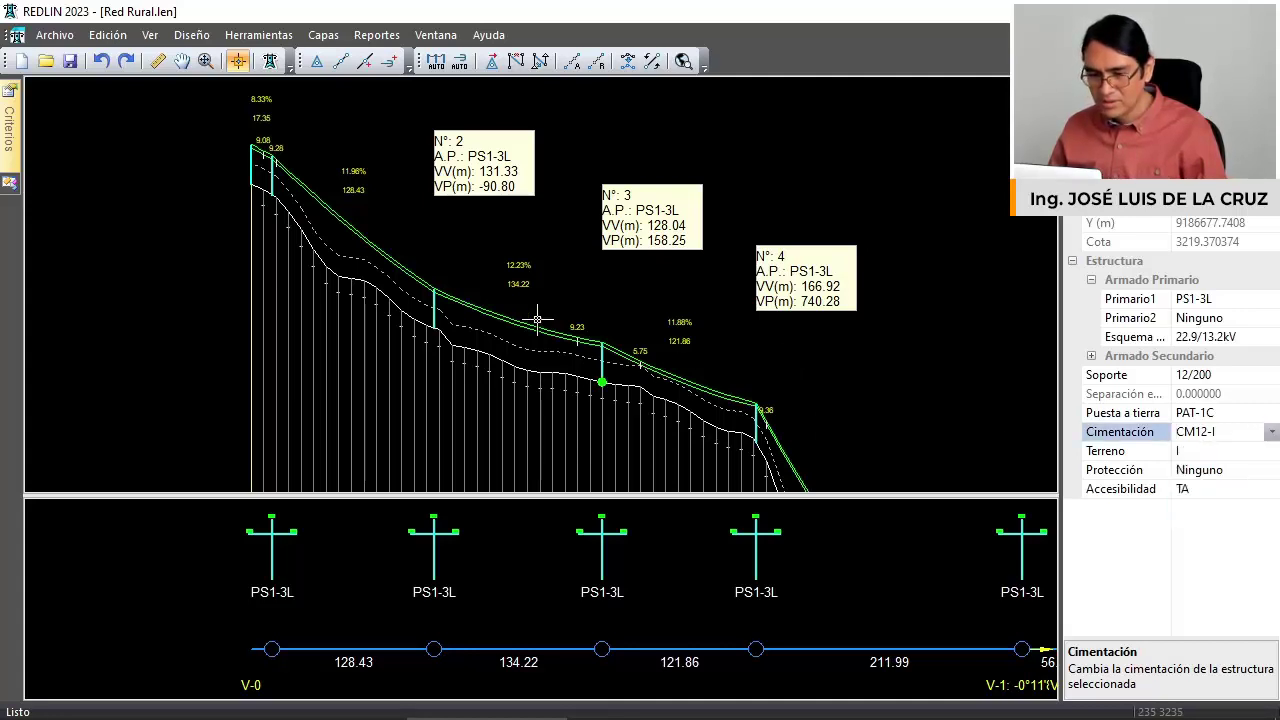
pyautogui.click(439, 301)
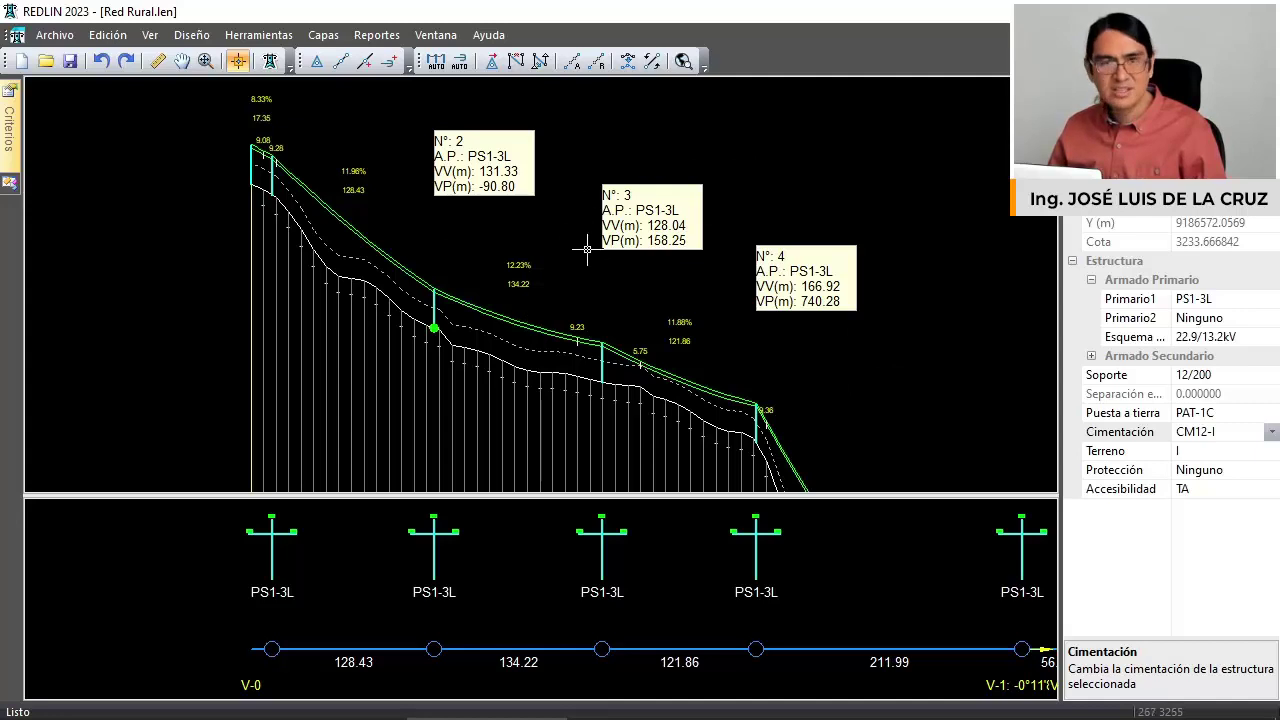
pyautogui.moveTo(599, 269); pyautogui.dragTo(582, 235, button='middle')
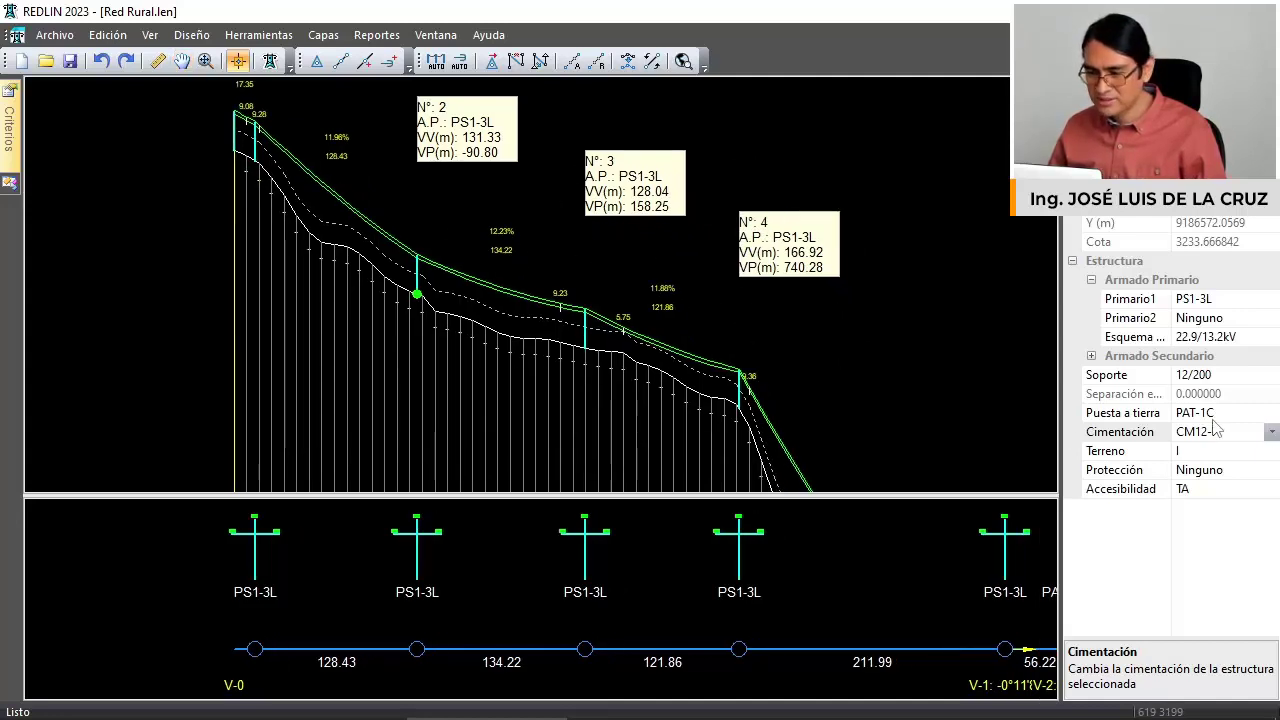
# Switch to the BaseDatosESPresupuesto workbook and relate unit code CM12-I to the quantity and unit of the Type I terrain excavation item.
pyautogui.hotkey('alt', 'Tab')
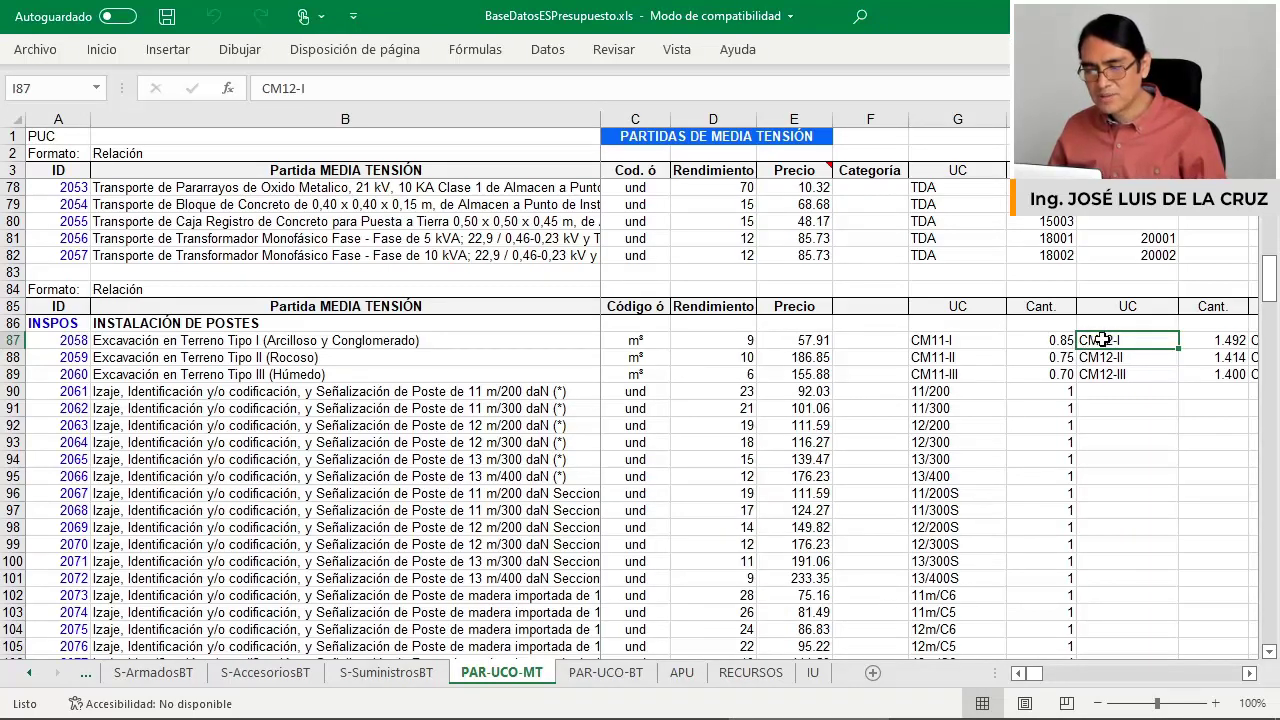
pyautogui.click(1214, 340)
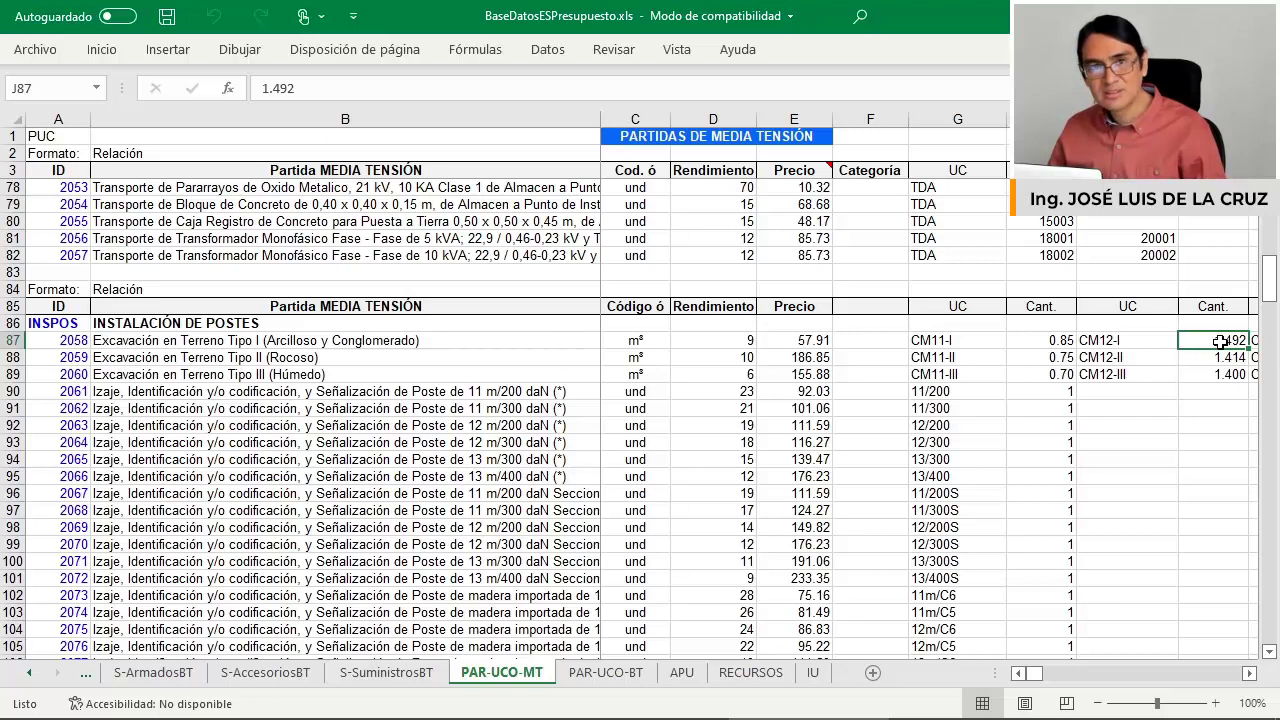
pyautogui.click(642, 340)
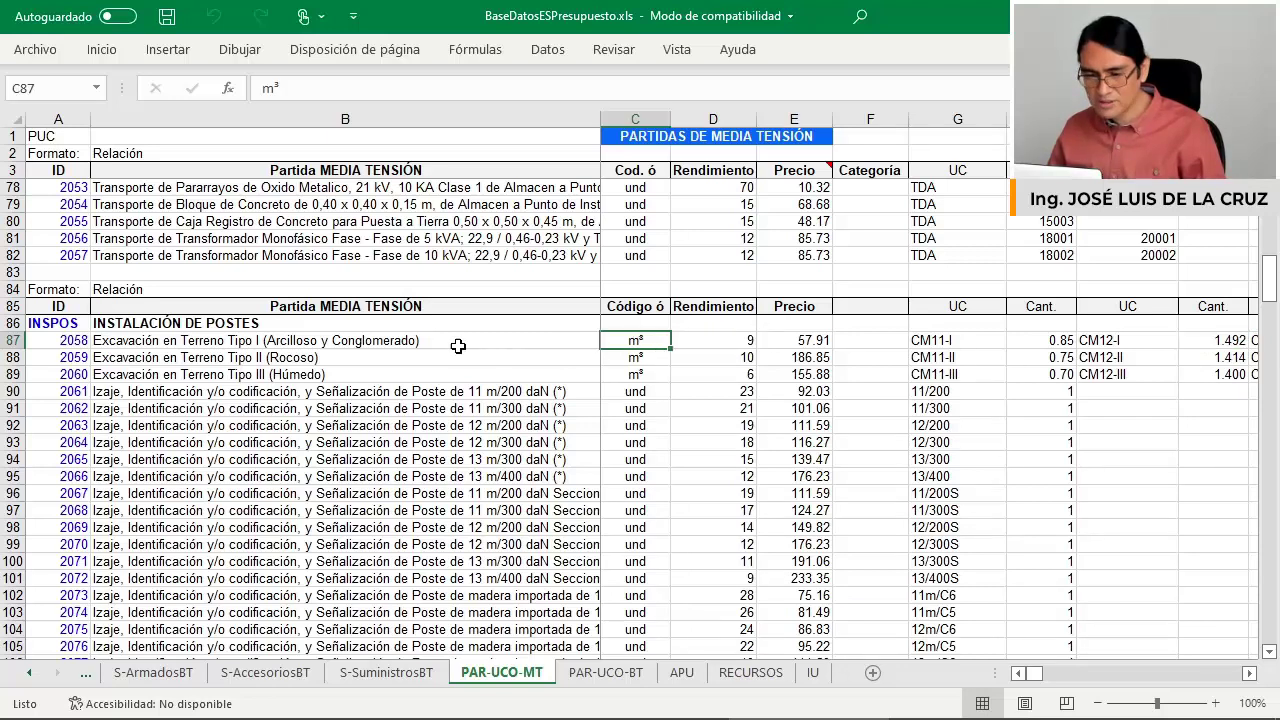
pyautogui.click(429, 340)
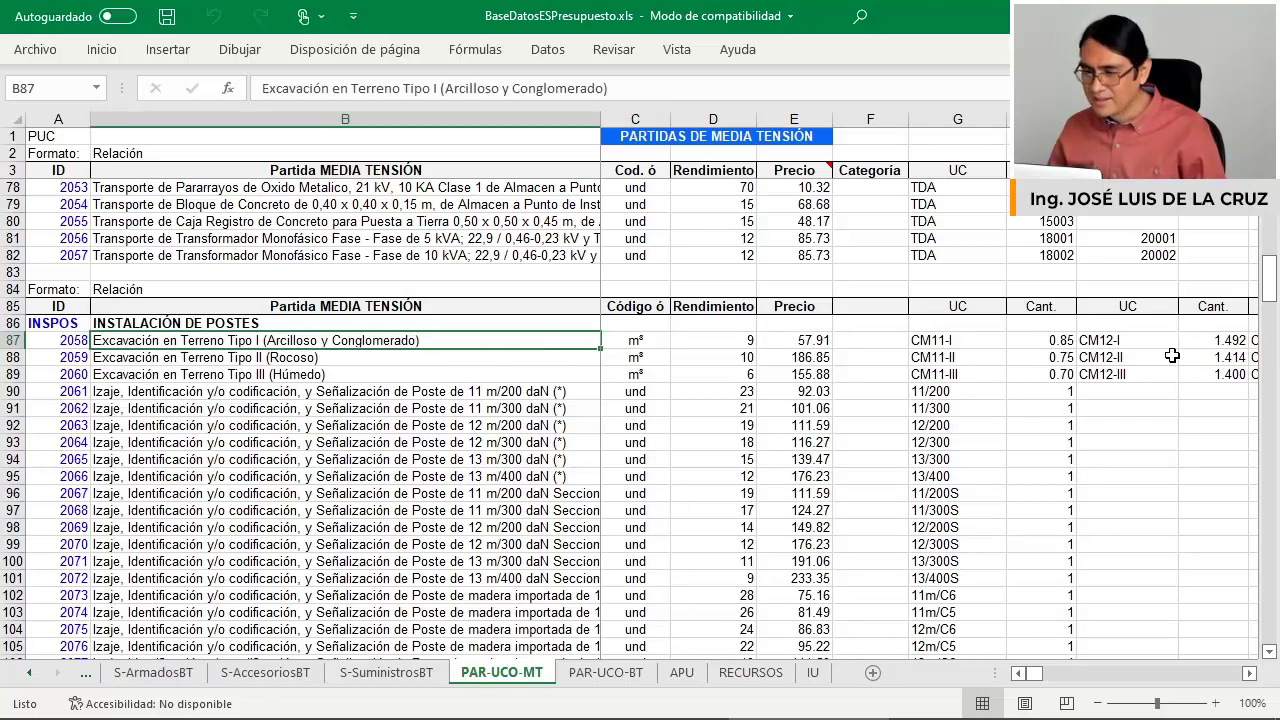
pyautogui.click(1112, 341)
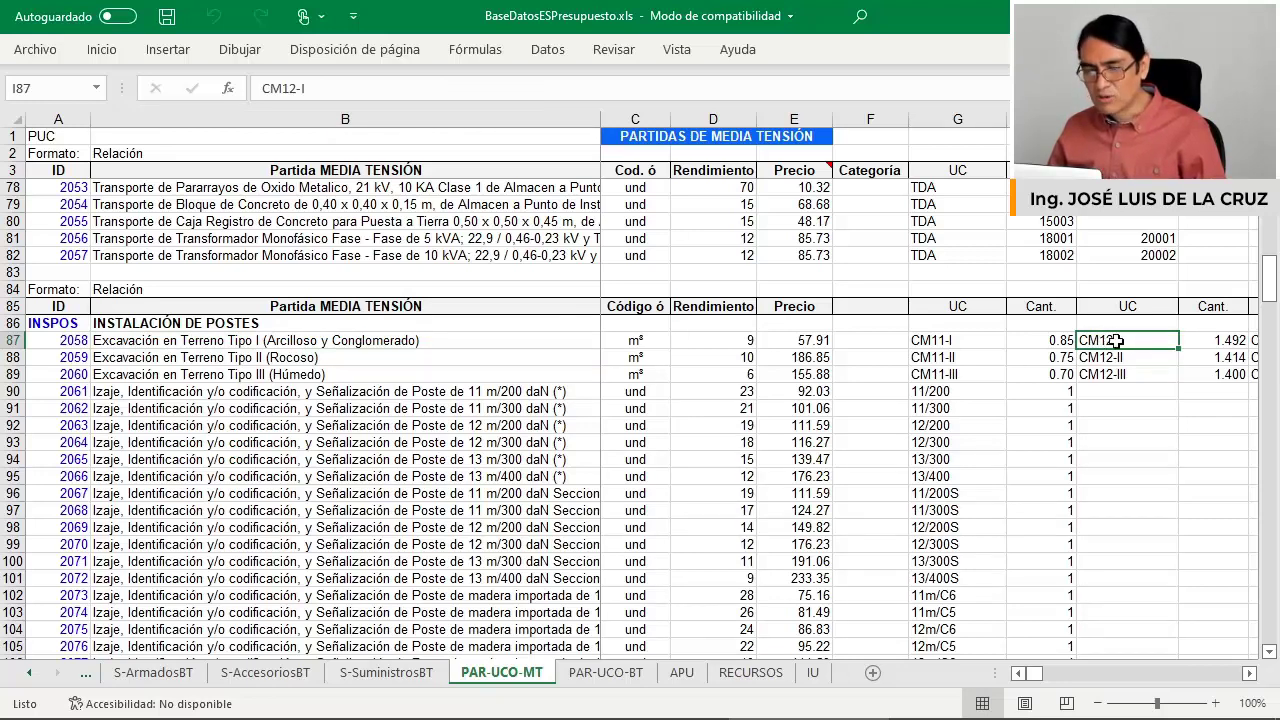
pyautogui.click(346, 345)
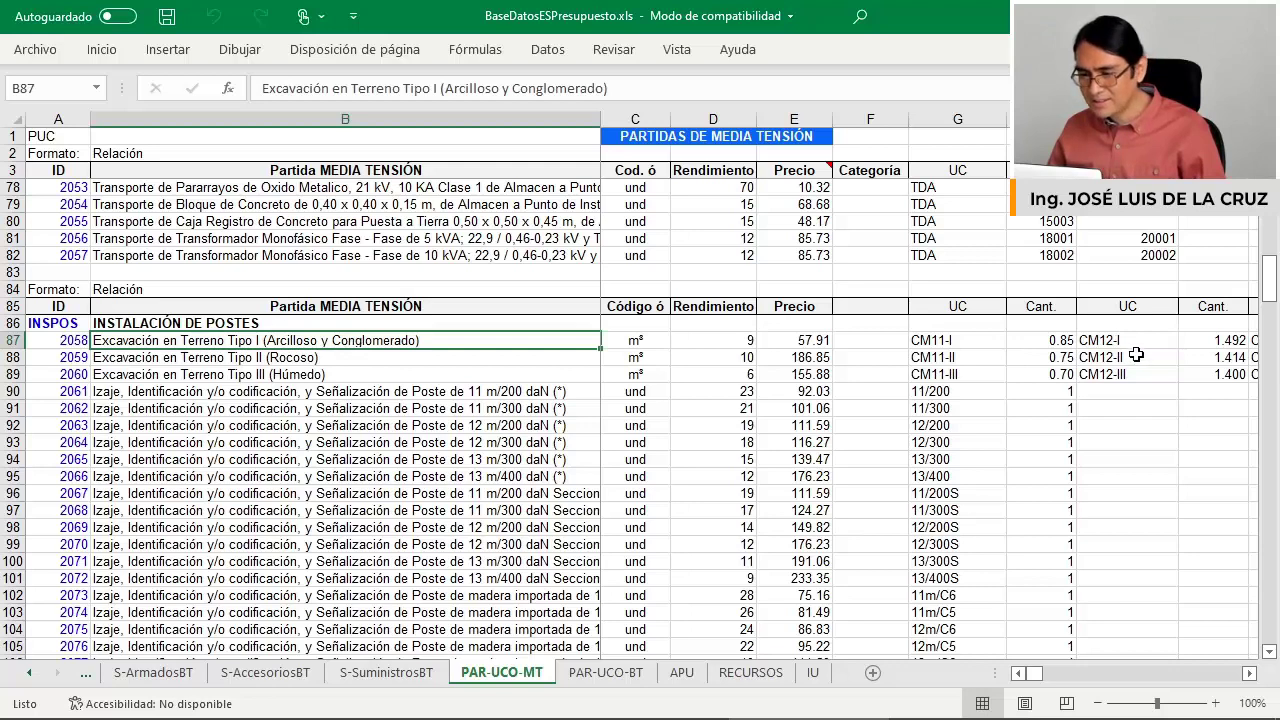
pyautogui.click(1203, 341)
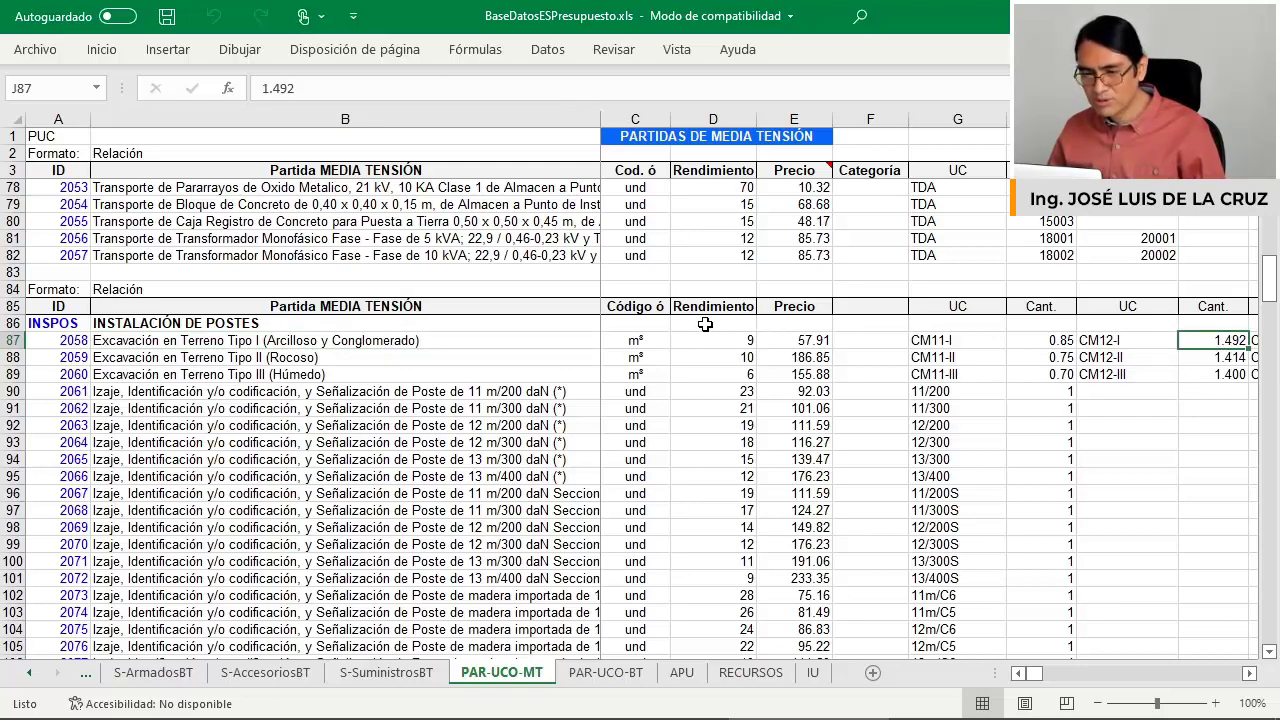
pyautogui.click(507, 337)
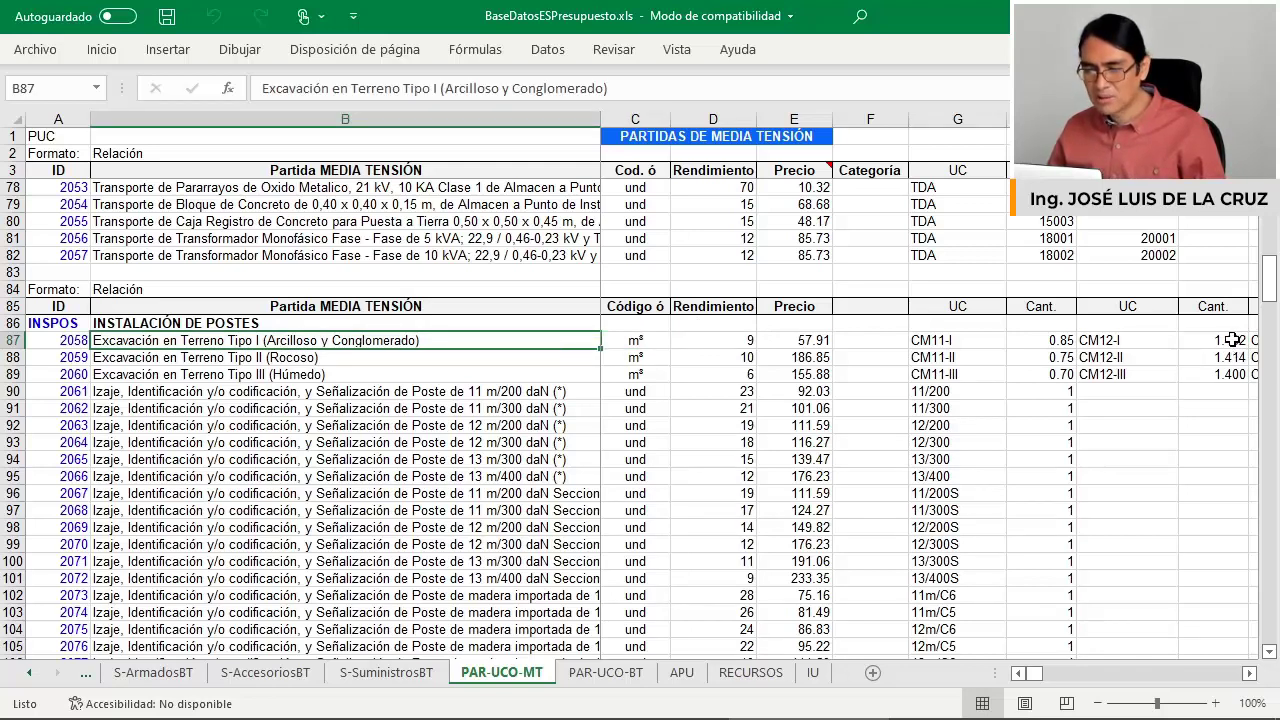
pyautogui.click(1232, 340)
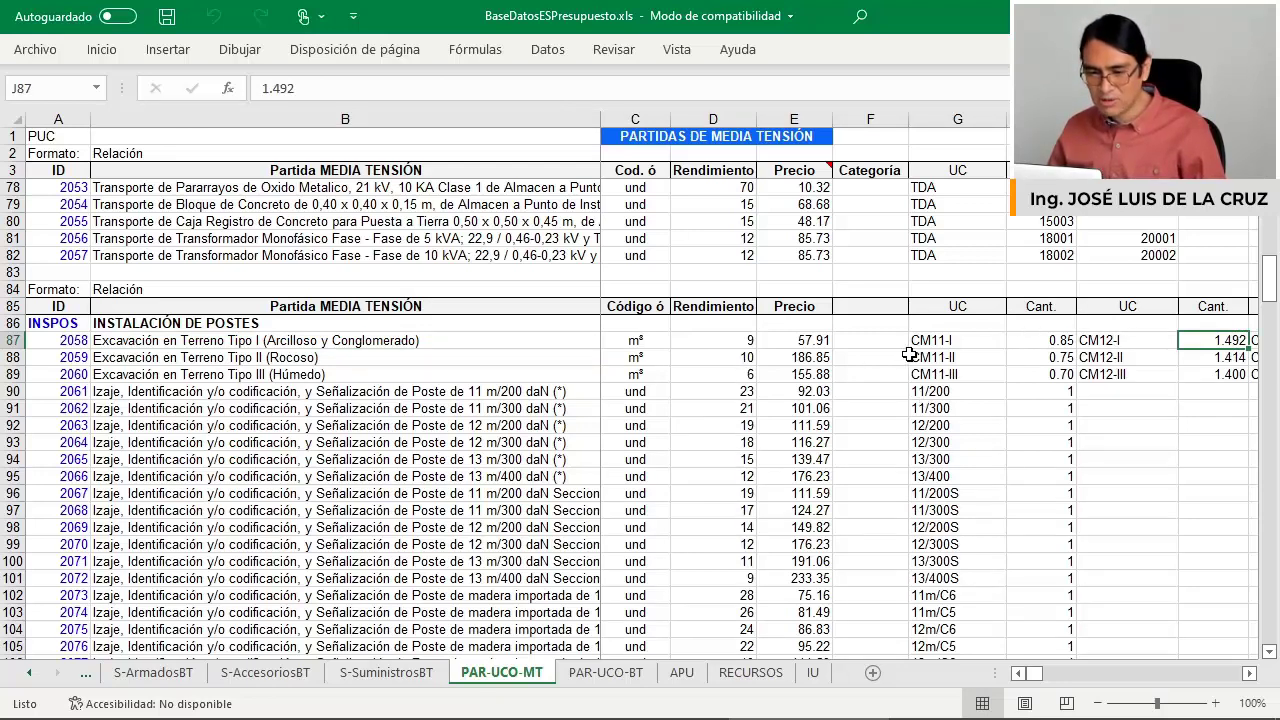
# Review the INSTALACIÓN DE POSTES items, from excavation and pole hoisting to the cyclopean concrete foundations.
pyautogui.scroll(1, 840, 368)
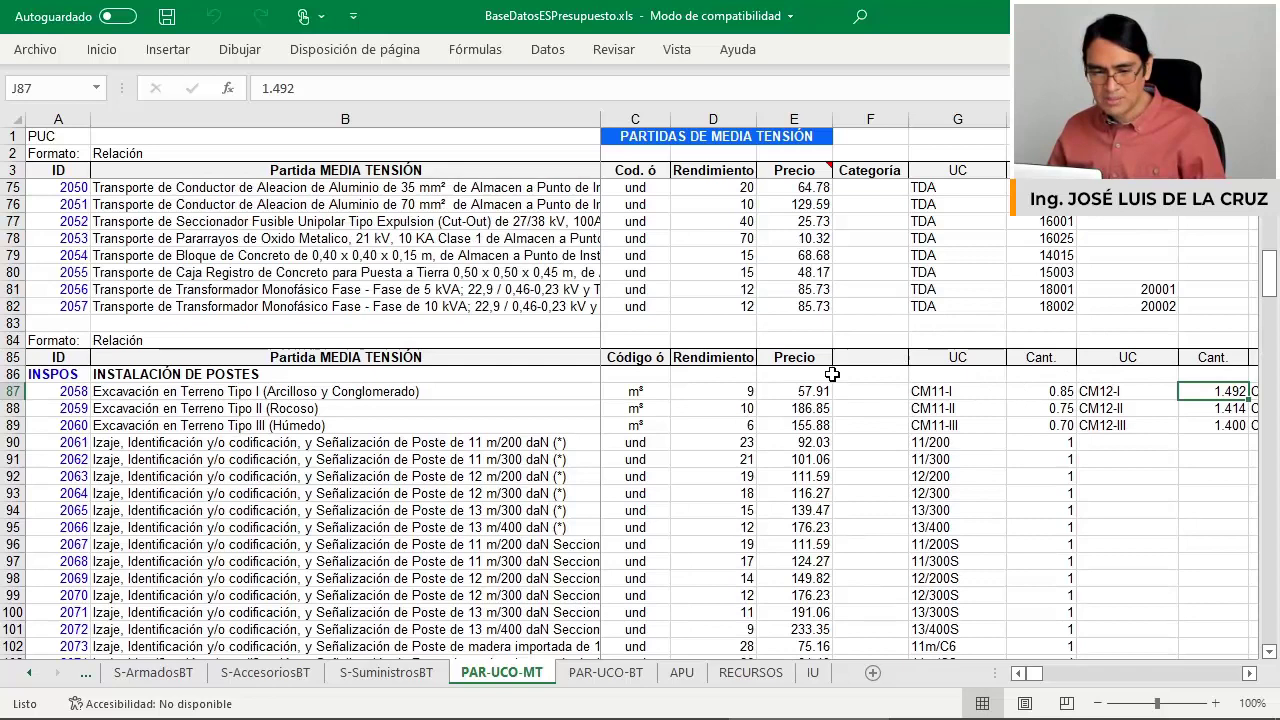
pyautogui.click(220, 392)
pyautogui.click(191, 442)
pyautogui.scroll(-11, 195, 420)
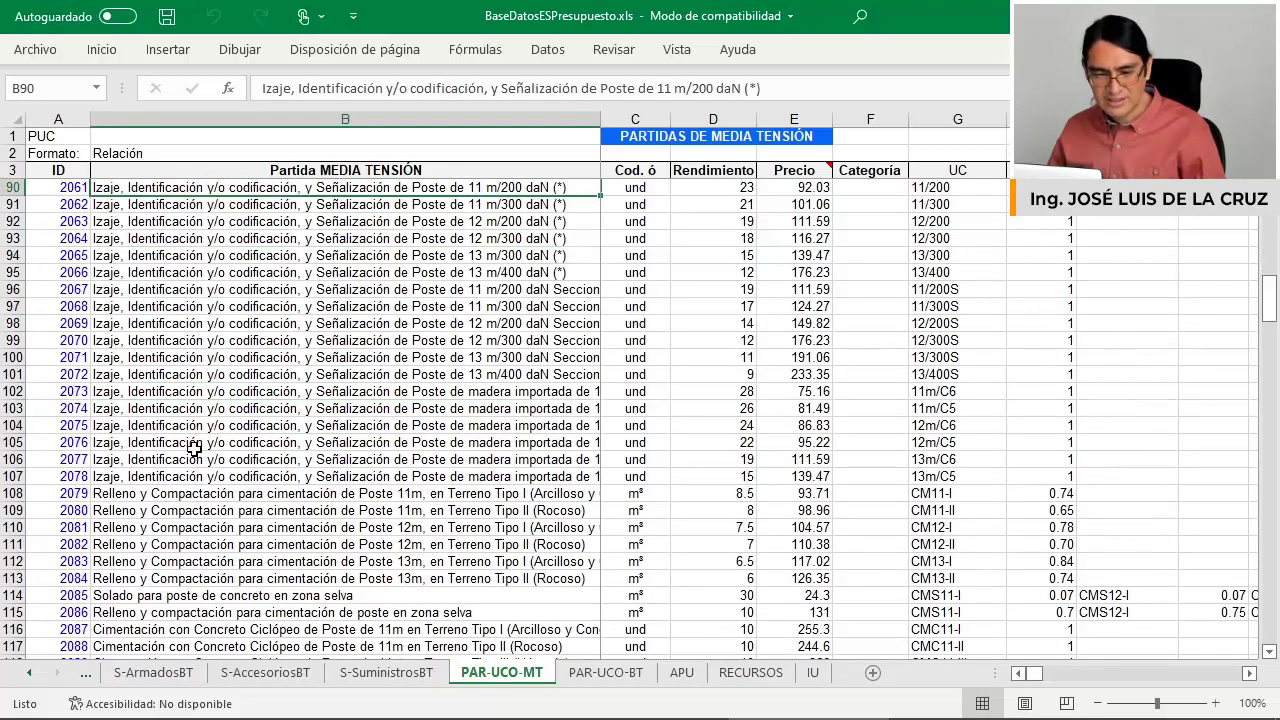
pyautogui.click(207, 374)
pyautogui.scroll(-1, 207, 374)
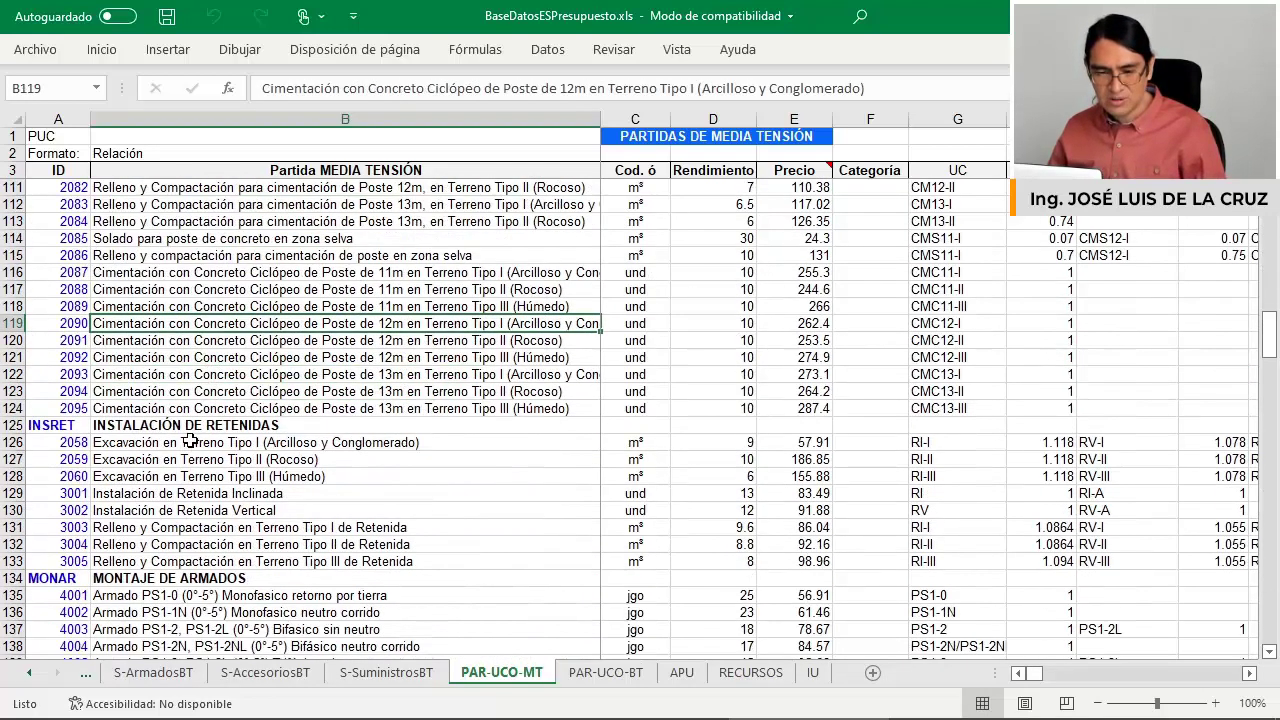
# Examine the excavation items and unit codes under INSTALACIÓN DE RETENIDAS and the assembly items under MONTAJE DE ARMADOS.
pyautogui.click(189, 442)
pyautogui.click(189, 476)
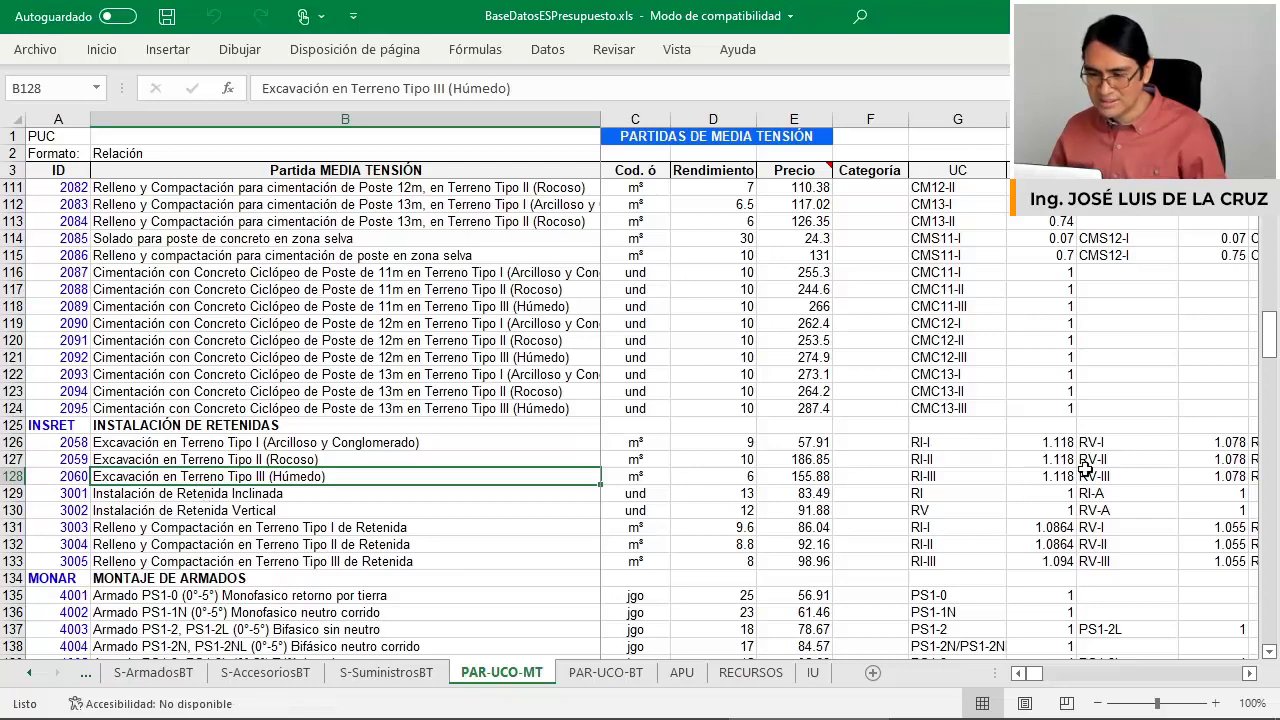
pyautogui.scroll(-2, 1161, 463)
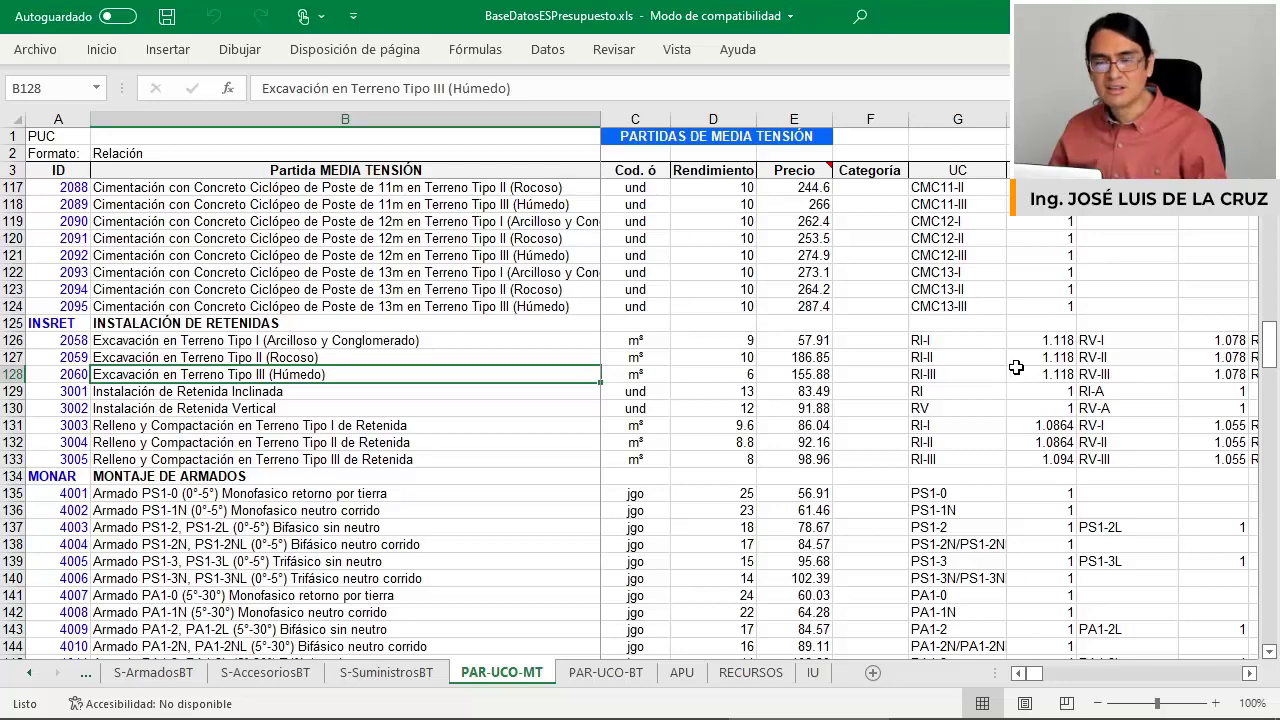
pyautogui.scroll(-5, 1037, 390)
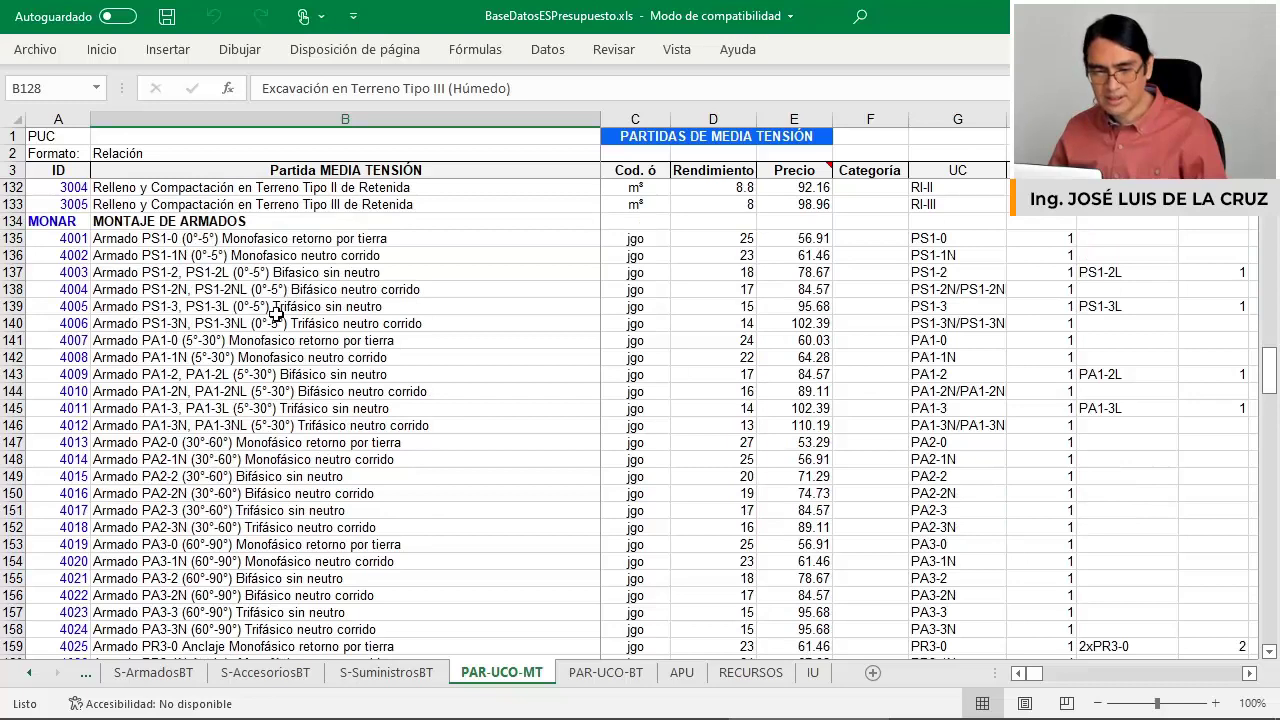
pyautogui.scroll(-8, 277, 313)
pyautogui.scroll(-11, 277, 313)
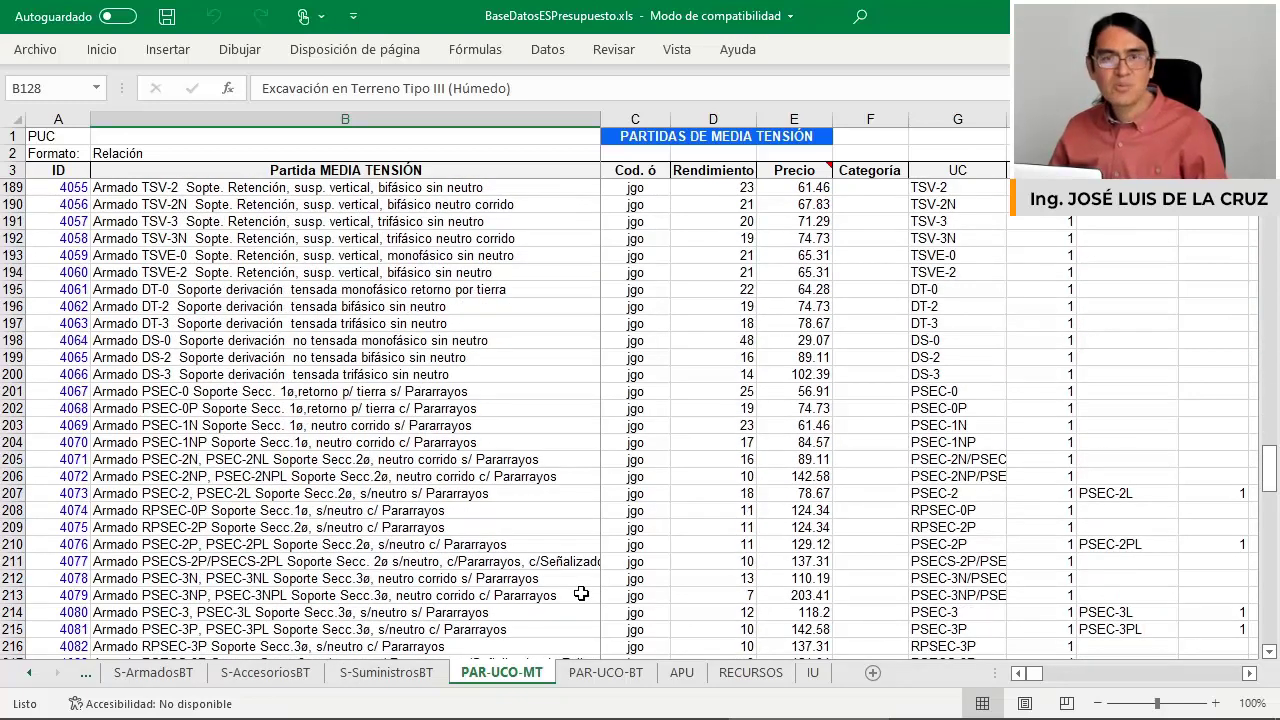
# Open the PAR-UCO-BT sheet and review the unit codes of the low-voltage pole and guy-wire installation items.
pyautogui.click(628, 675)
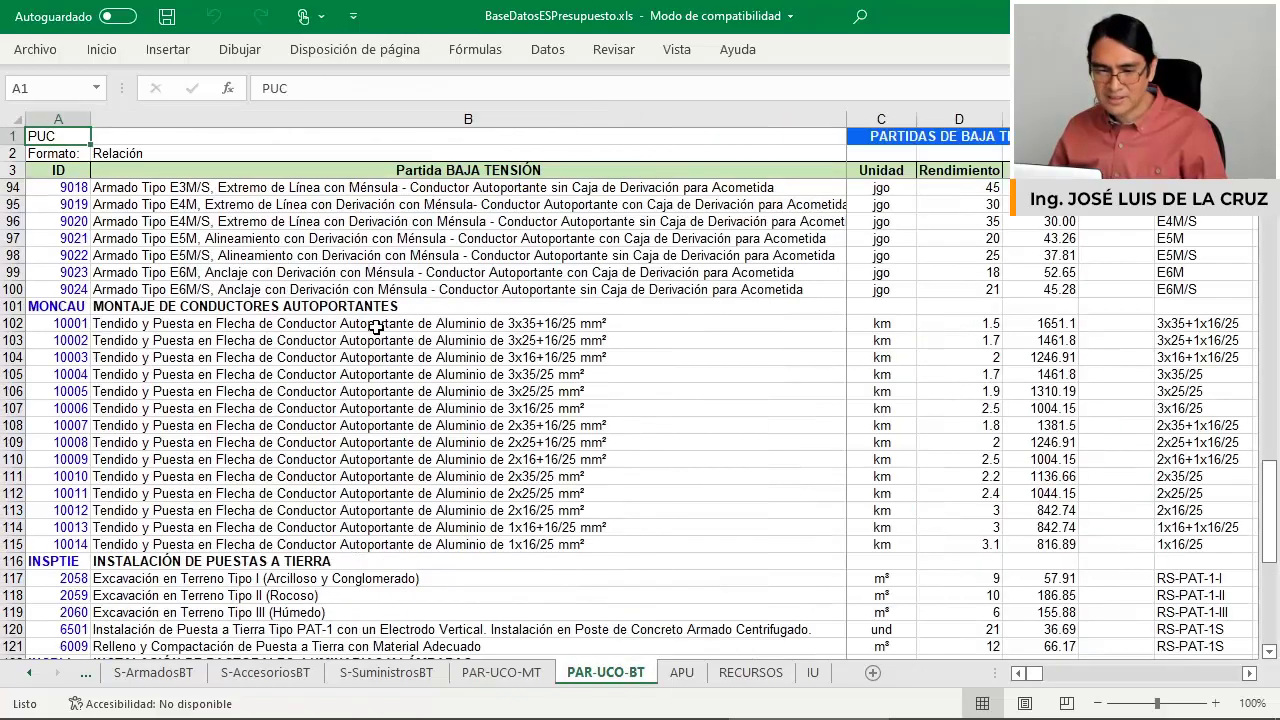
pyautogui.scroll(20, 375, 328)
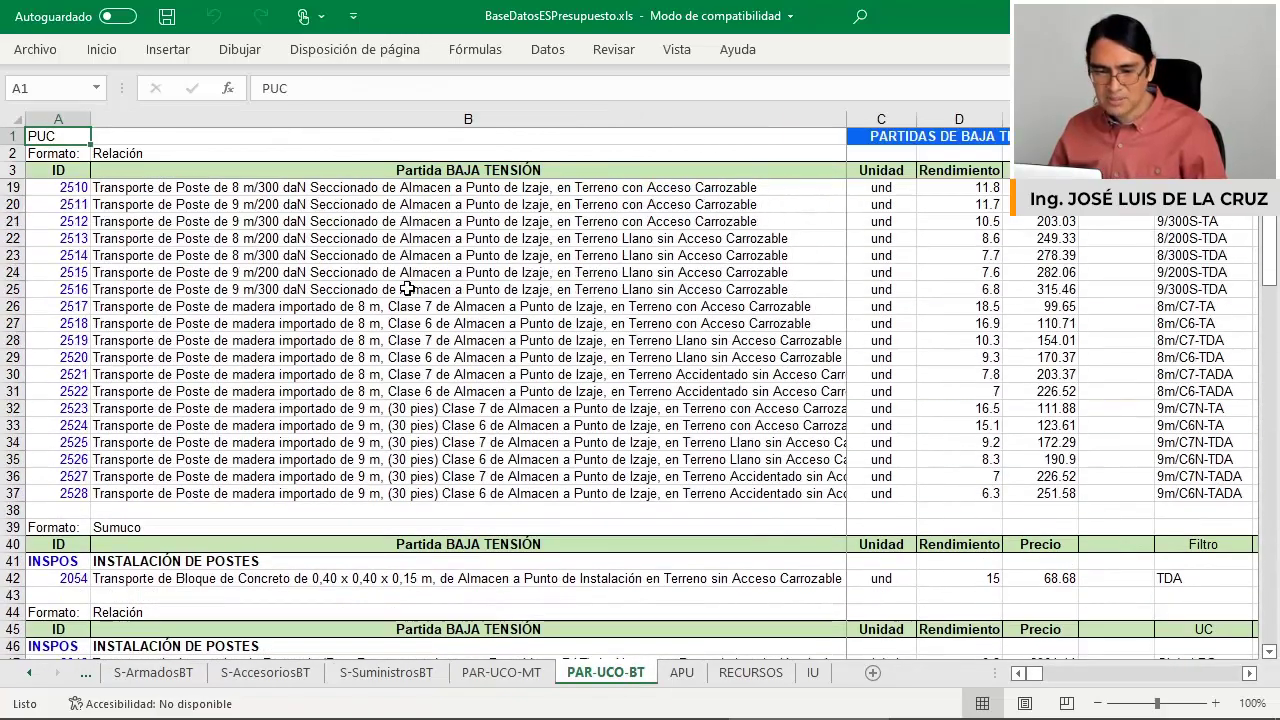
pyautogui.scroll(5, 420, 270)
pyautogui.scroll(-19, 948, 224)
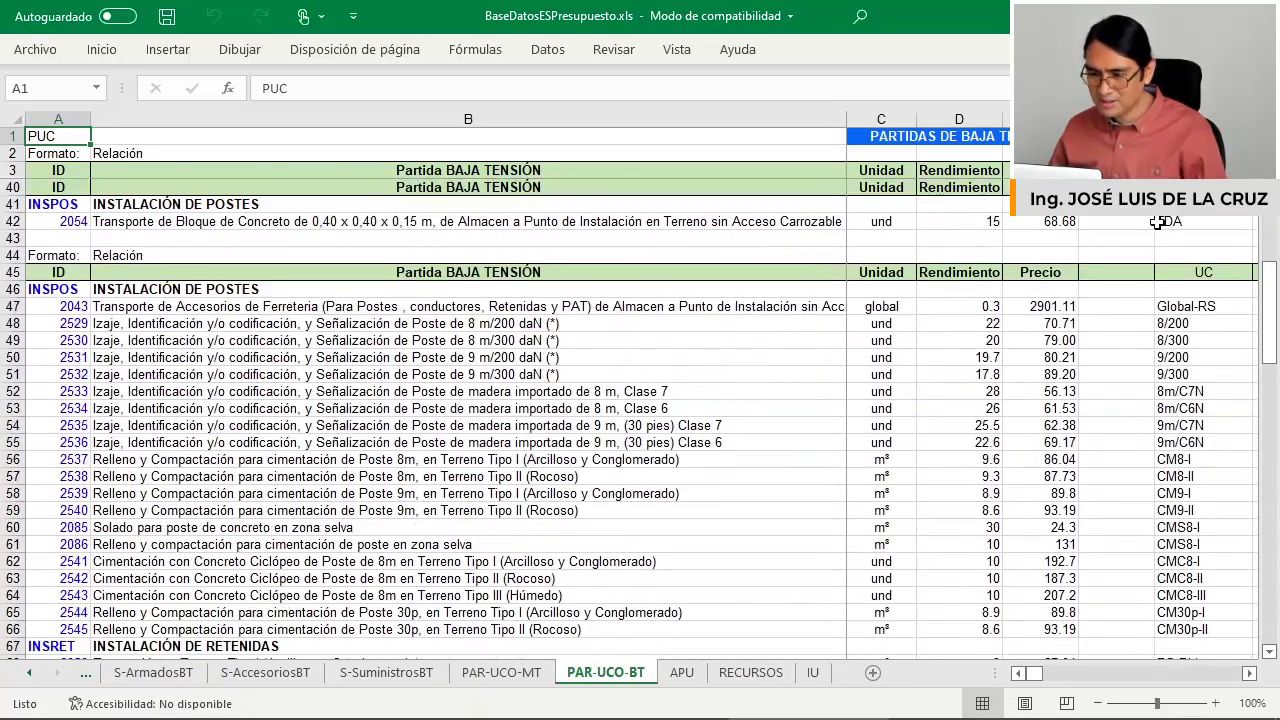
pyautogui.click(1205, 238)
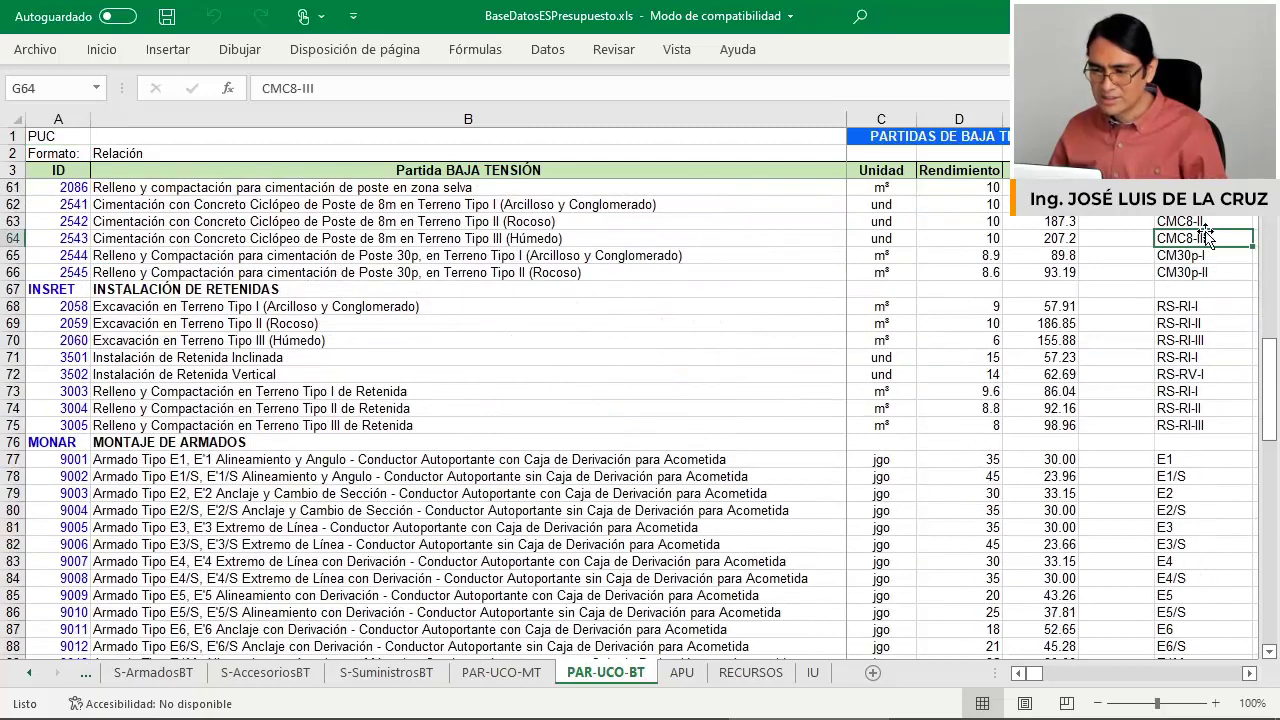
pyautogui.click(1200, 323)
# Examine the unit codes of the low-voltage assemblies and self-supporting conductors, and review the remaining items to the end of the sheet.
pyautogui.scroll(-5, 1200, 352)
pyautogui.click(1197, 340)
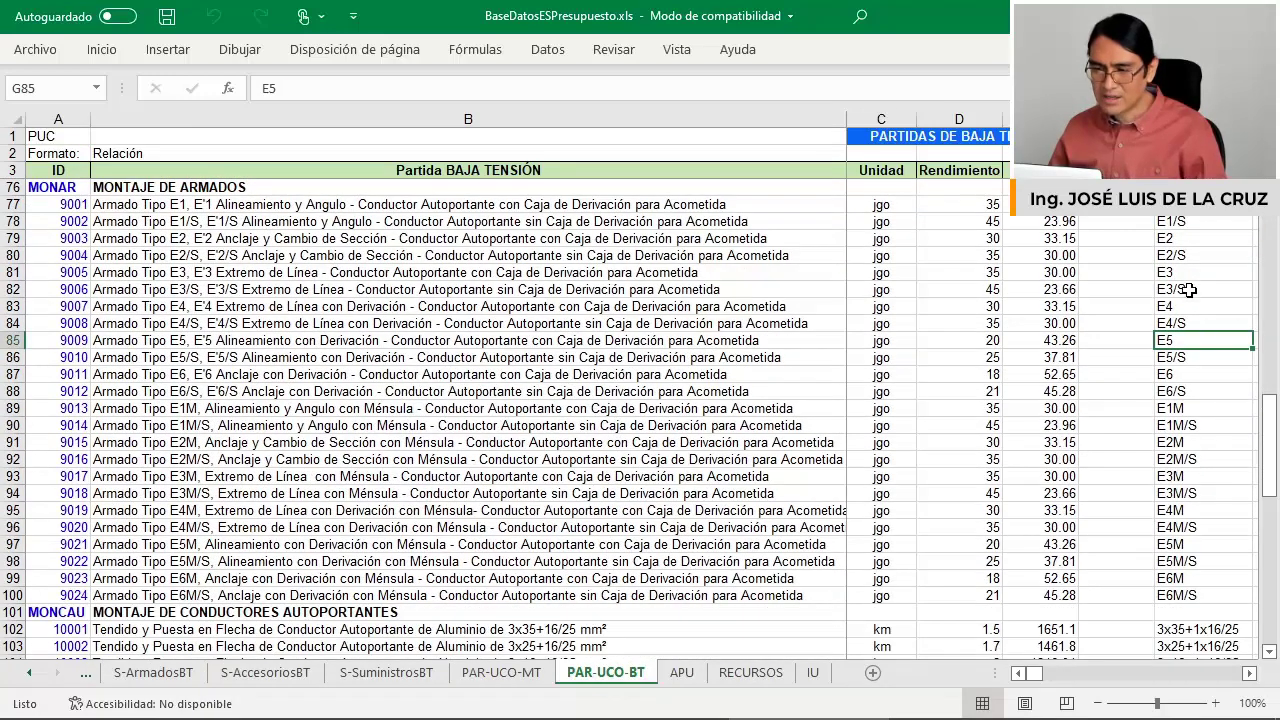
pyautogui.scroll(-3, 1189, 290)
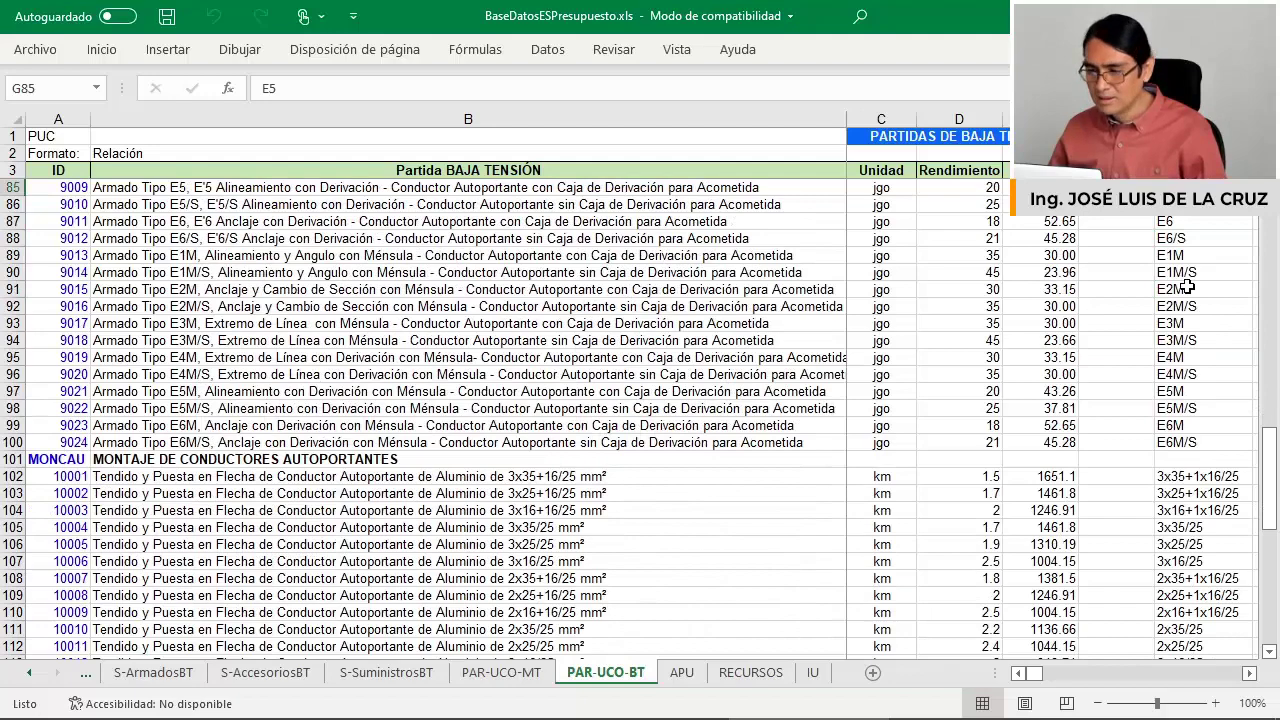
pyautogui.click(1187, 393)
pyautogui.click(1190, 495)
pyautogui.scroll(-11, 1184, 444)
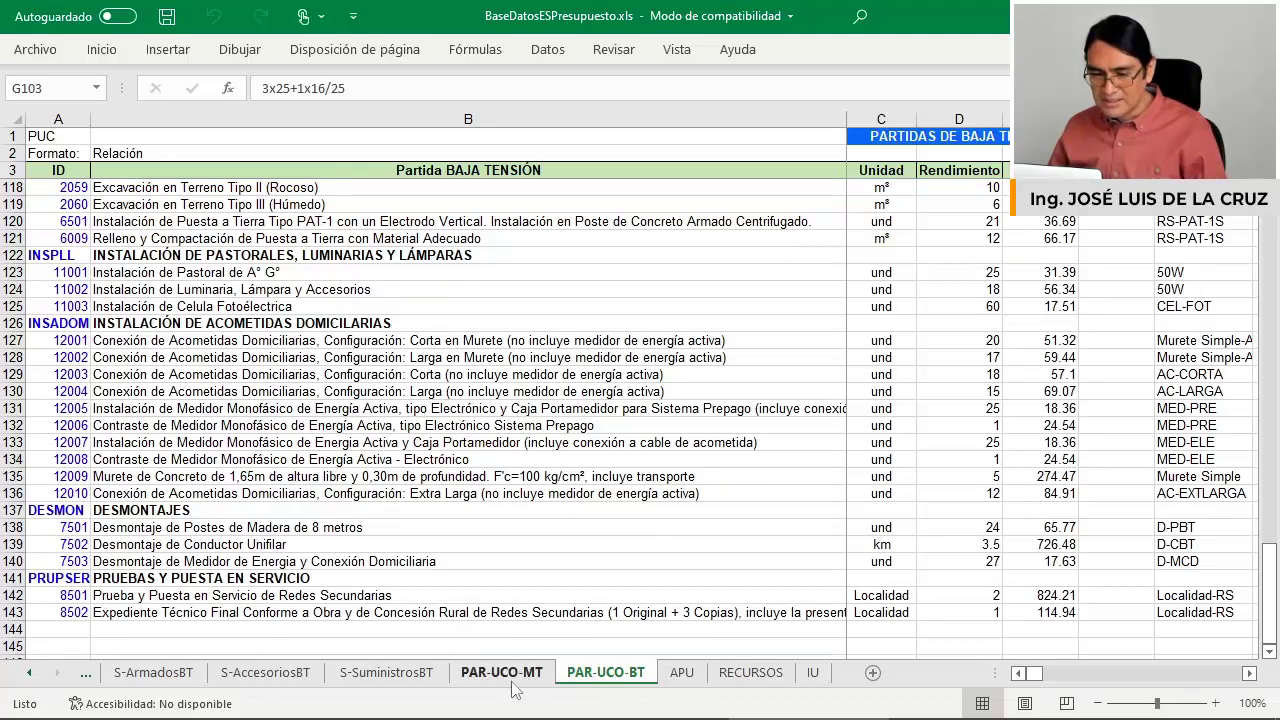
# Open the APU sheet and examine the resources and Cuadrilla values of item 1001, Replanteo Topográfico, under OBRAS PRELIMINARES.
pyautogui.click(683, 673)
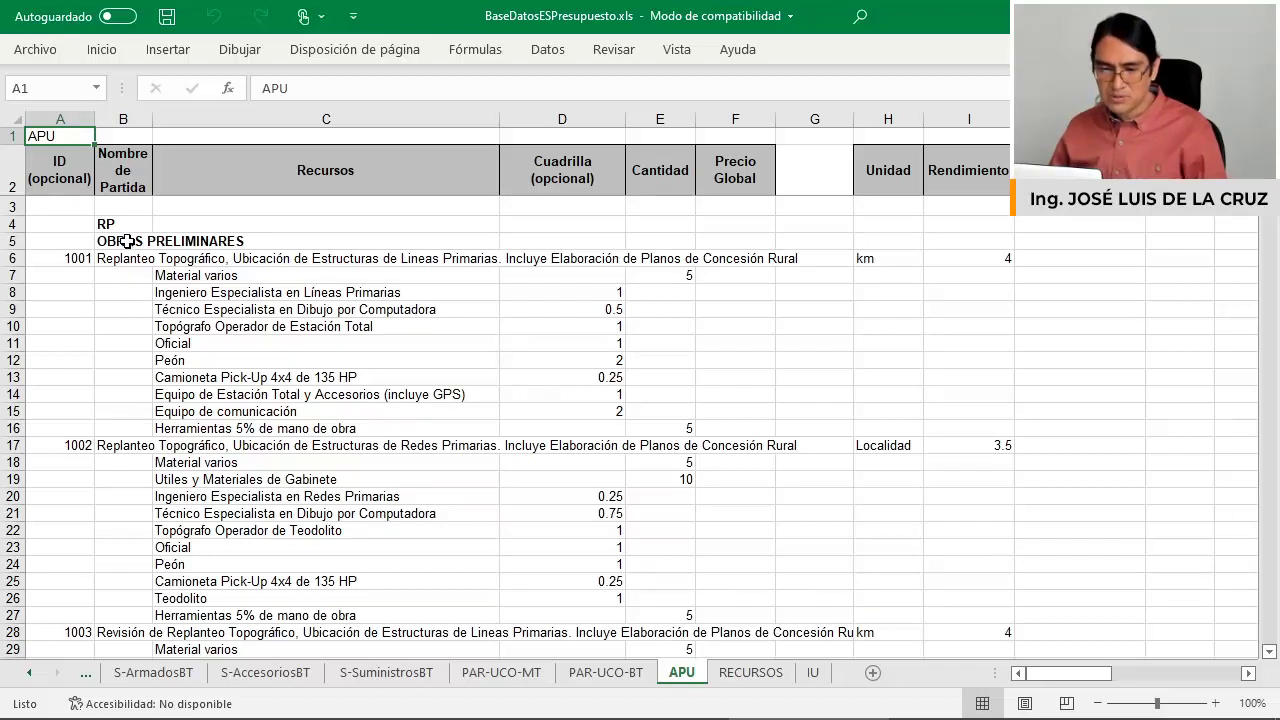
pyautogui.moveTo(127, 241); pyautogui.dragTo(417, 429)
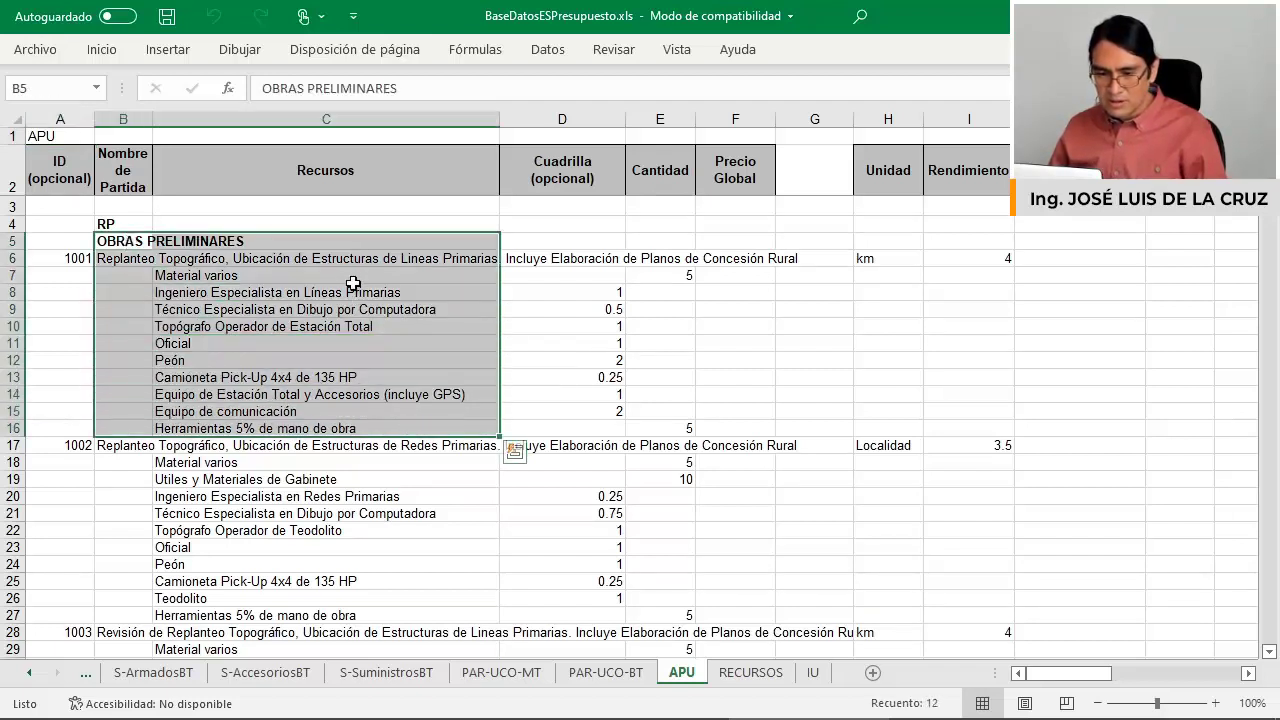
pyautogui.moveTo(346, 279); pyautogui.dragTo(359, 427)
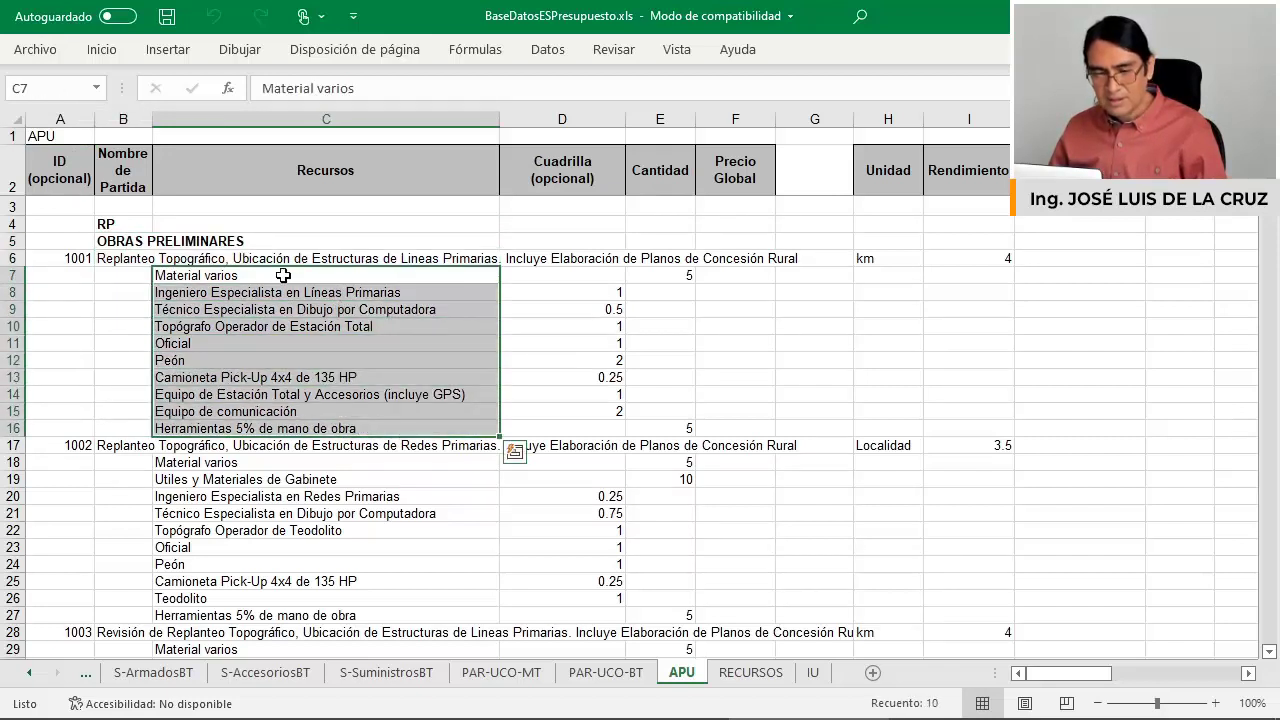
pyautogui.click(133, 257)
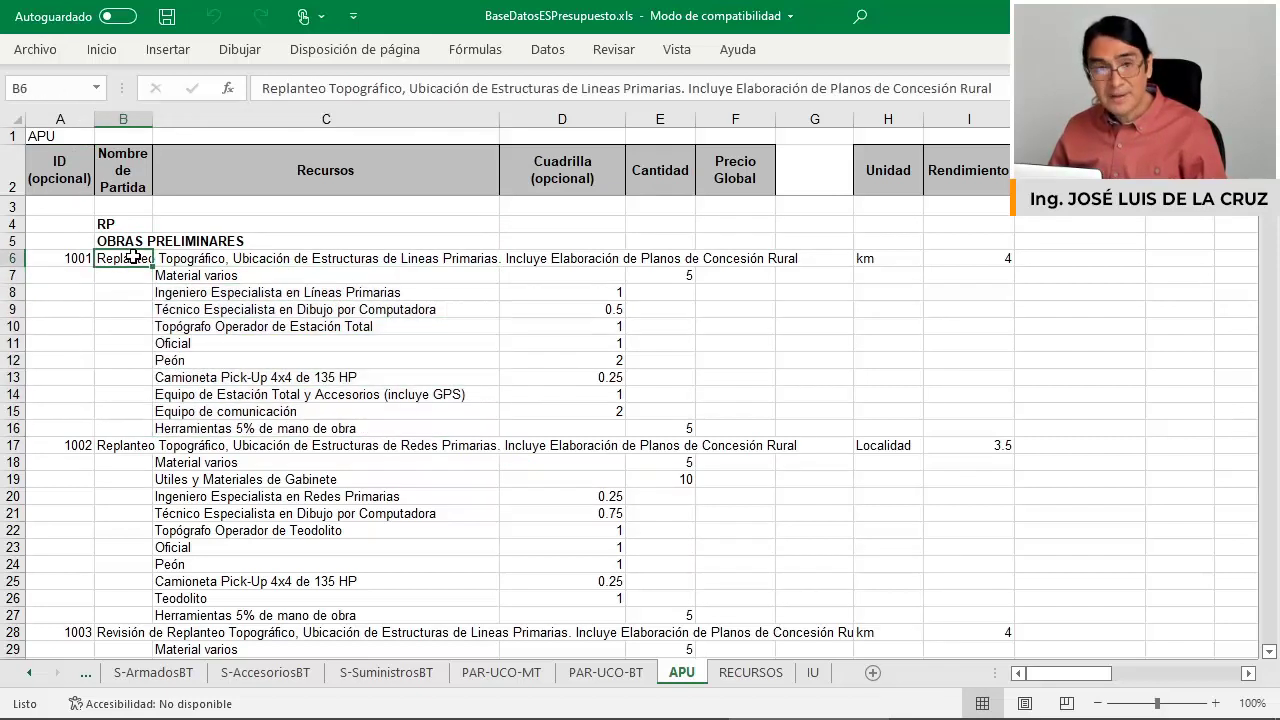
pyautogui.moveTo(229, 276); pyautogui.dragTo(280, 425)
pyautogui.moveTo(591, 287); pyautogui.dragTo(592, 412)
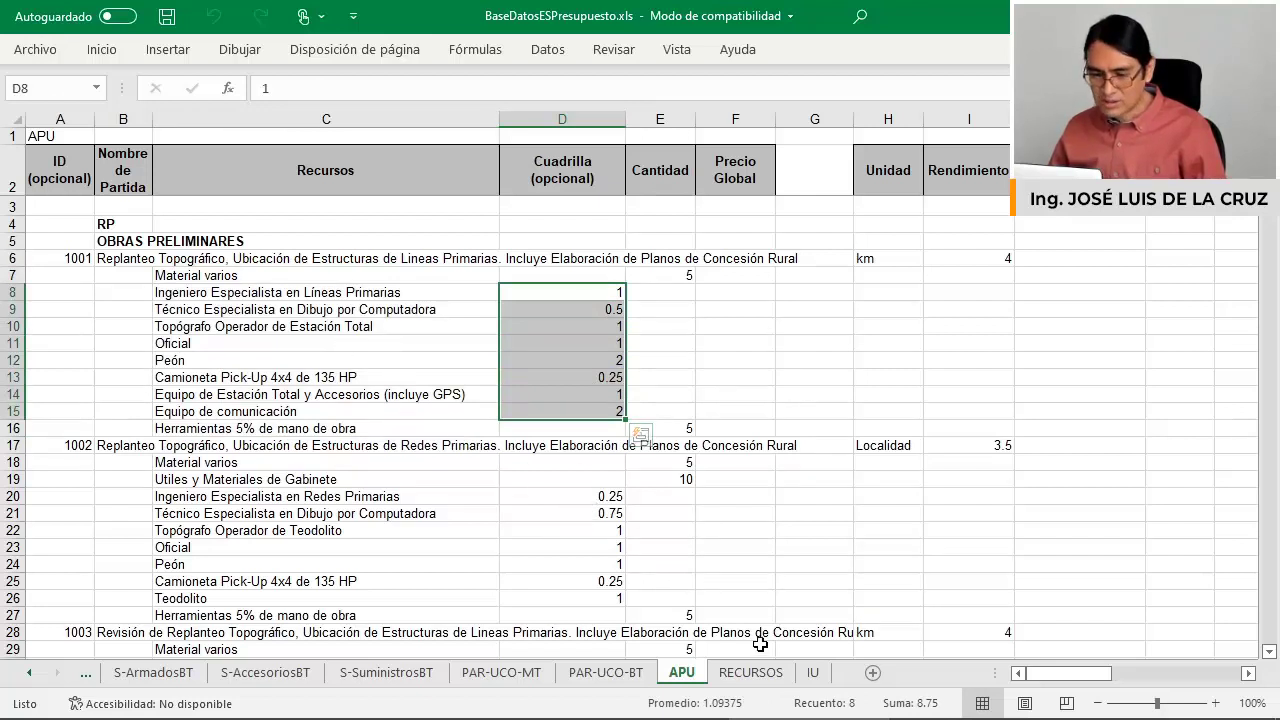
# Open the RECURSOS sheet and review the labour components under MANO DE OBRA, including Arqueólogo, Peón and Operario.
pyautogui.click(746, 675)
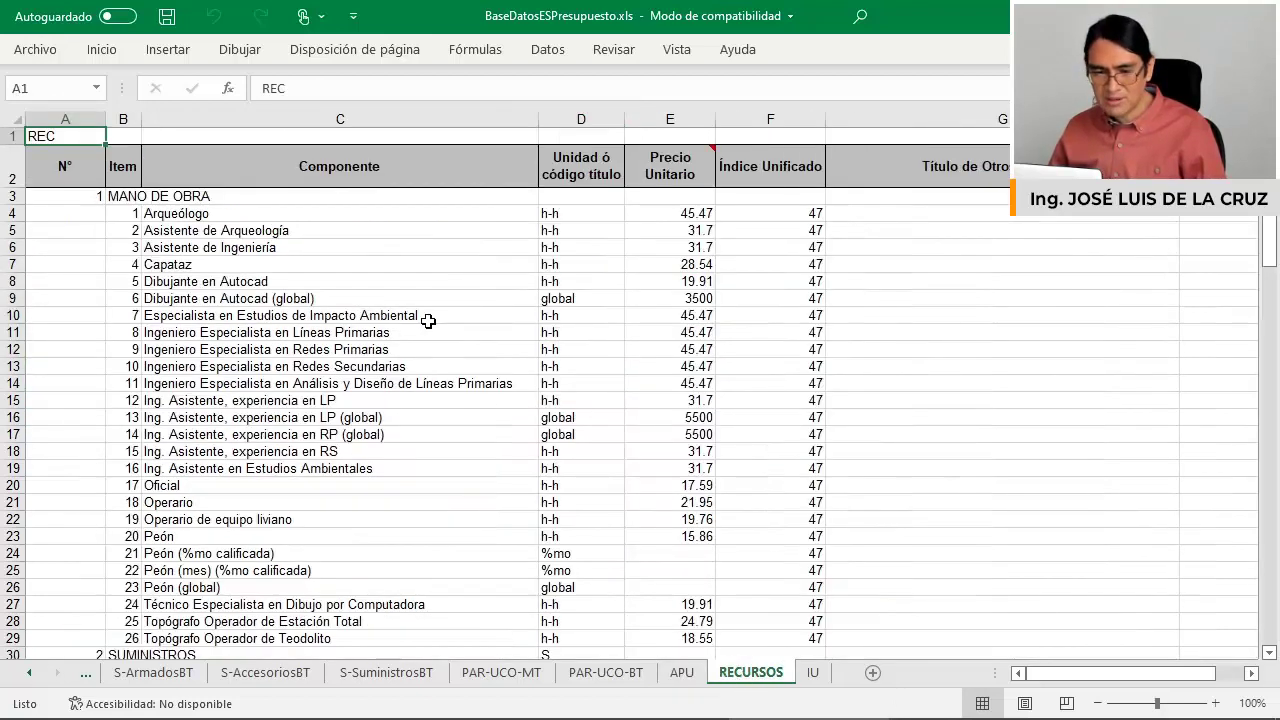
pyautogui.moveTo(340, 214); pyautogui.dragTo(340, 436)
pyautogui.moveTo(128, 197); pyautogui.dragTo(172, 196)
pyautogui.scroll(-1, 198, 240)
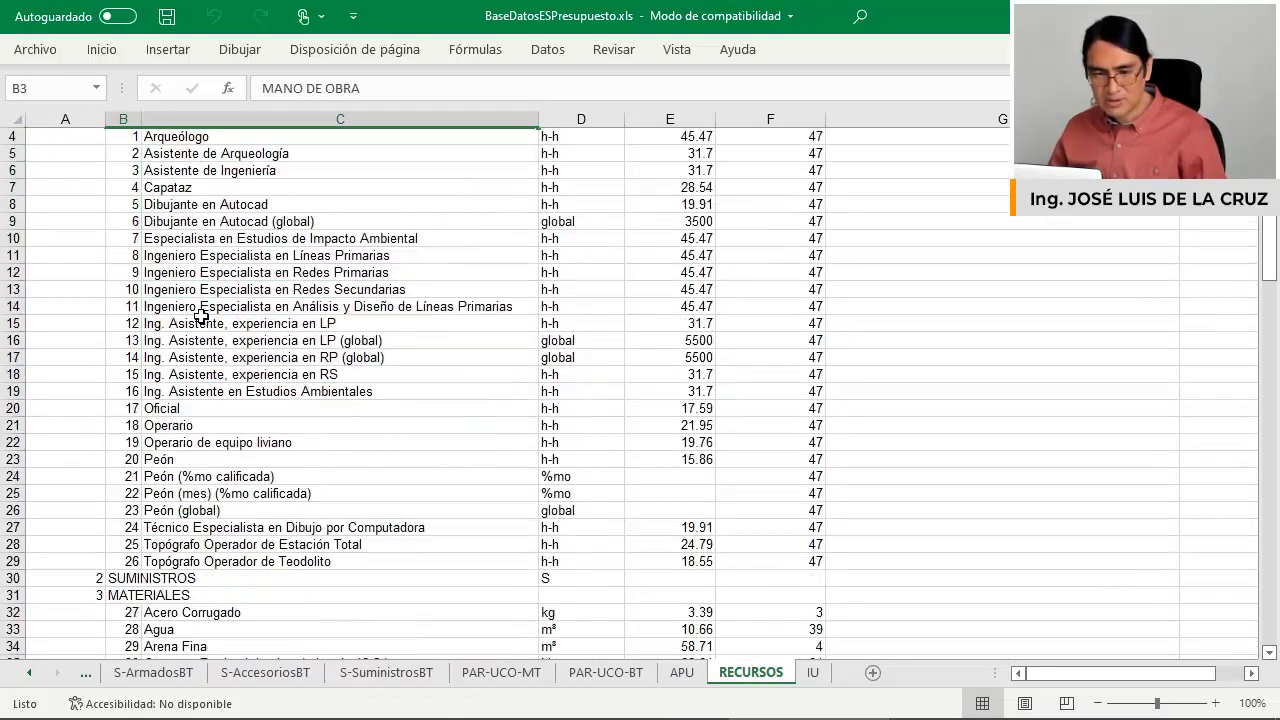
pyautogui.scroll(1, 198, 240)
pyautogui.click(198, 216)
pyautogui.click(205, 538)
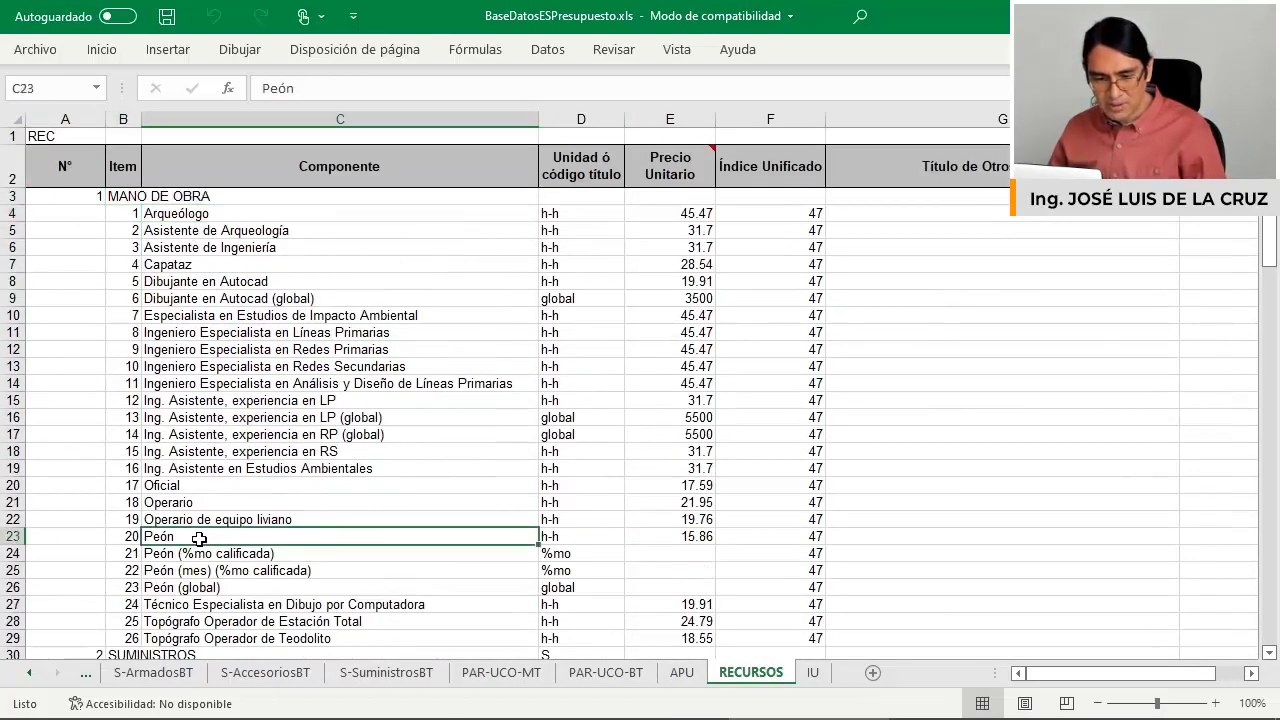
pyautogui.click(191, 501)
# Check the unit and Precio Unitario columns of the MANO DE OBRA components.
pyautogui.scroll(-1, 191, 501)
pyautogui.scroll(1, 488, 418)
pyautogui.click(555, 401)
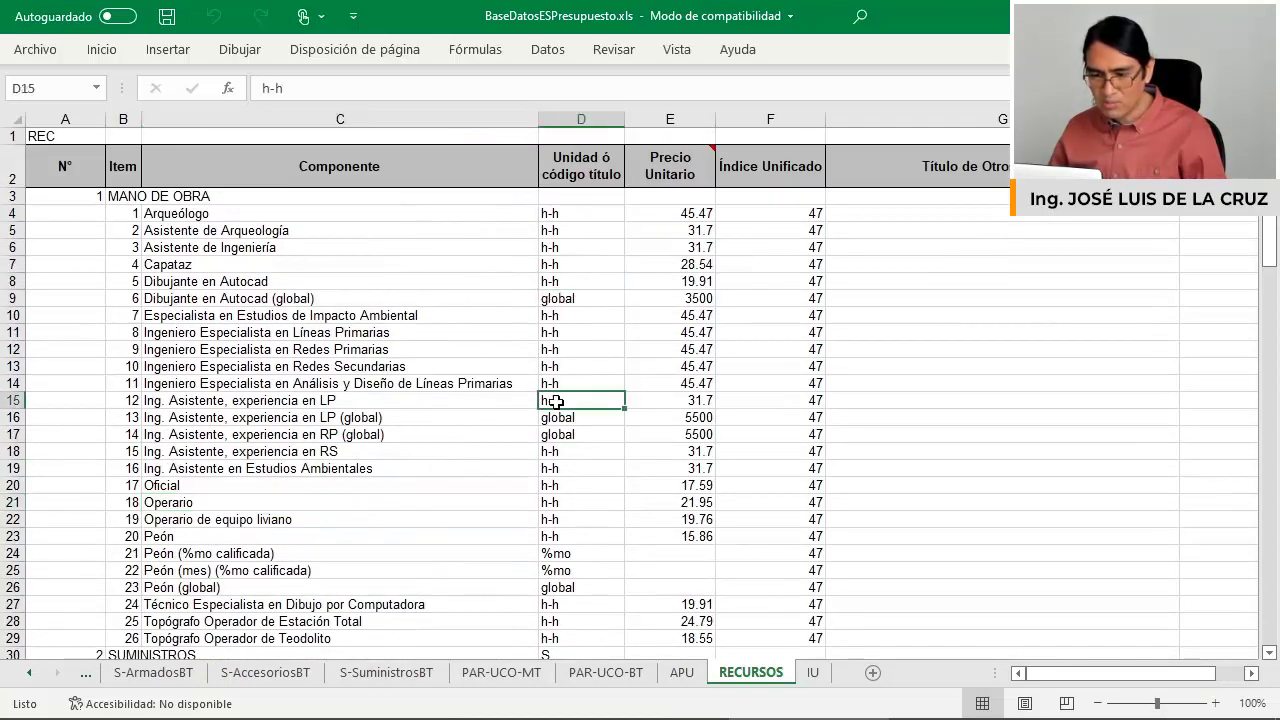
pyautogui.moveTo(694, 213); pyautogui.dragTo(700, 520)
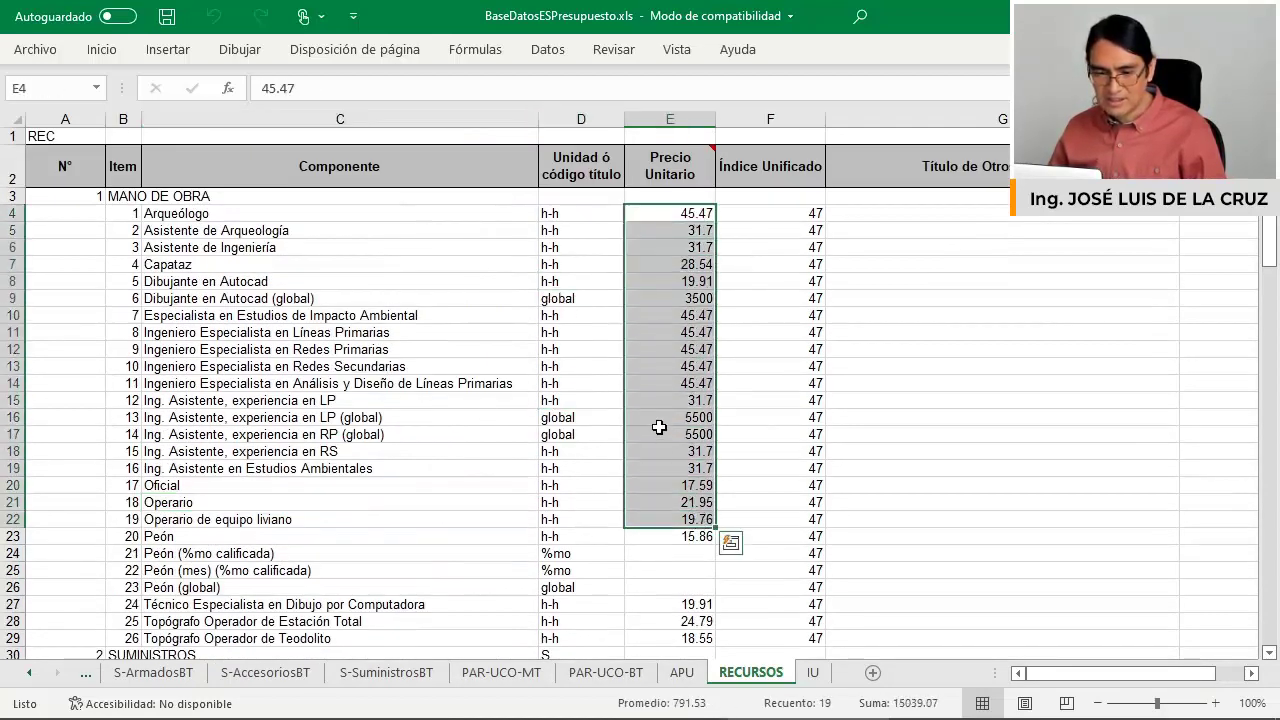
# Find the SUMINISTROS and MATERIALES sections below the labour components in RECURSOS.
pyautogui.scroll(-3, 659, 427)
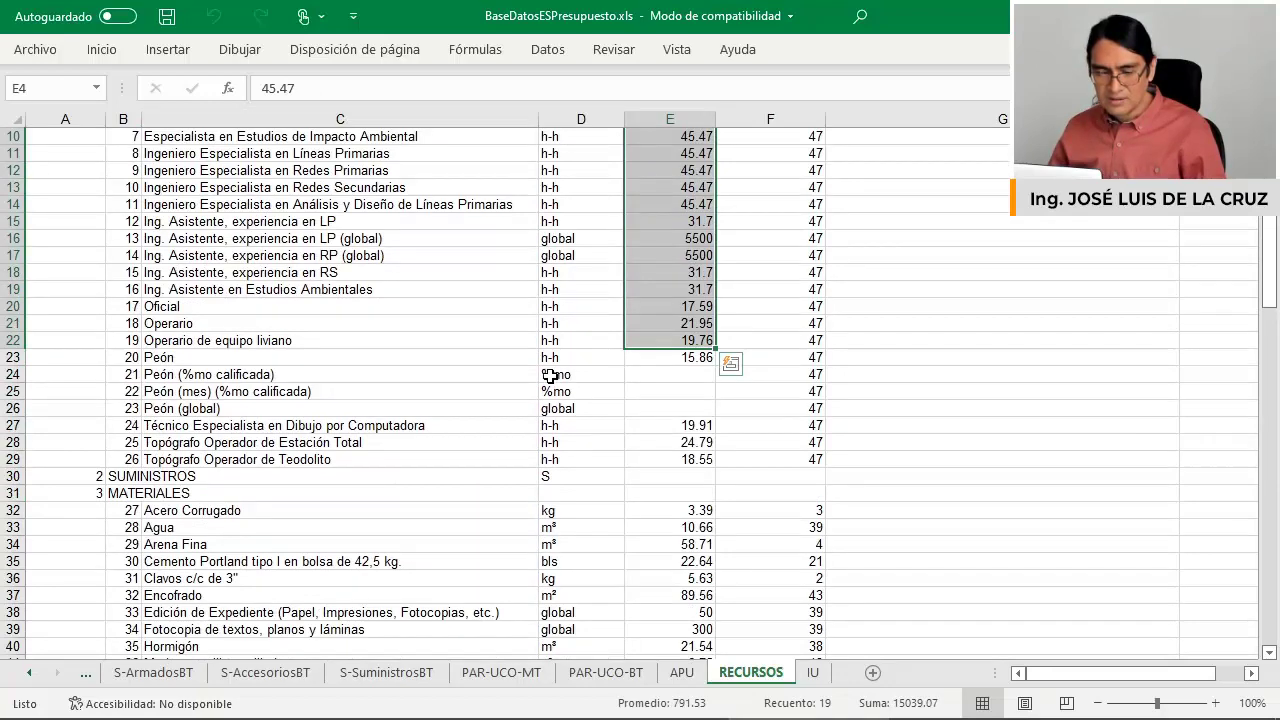
pyautogui.scroll(-2, 500, 374)
pyautogui.click(171, 377)
pyautogui.click(172, 392)
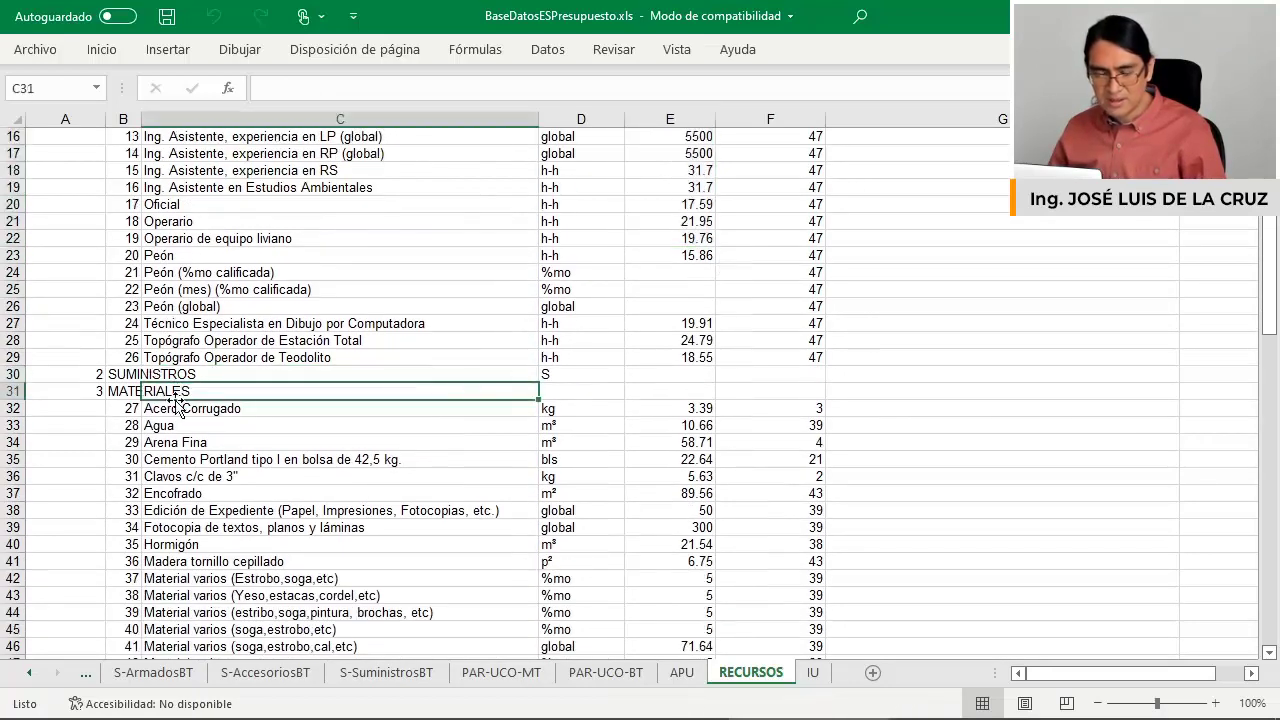
# Review the MATERIALES, MAQUINARIAS and OTROS sections of the RECURSOS sheet, including Agua, Encofrado and Material varios.
pyautogui.scroll(-1, 163, 416)
pyautogui.click(164, 357)
pyautogui.click(176, 442)
pyautogui.scroll(-13, 178, 487)
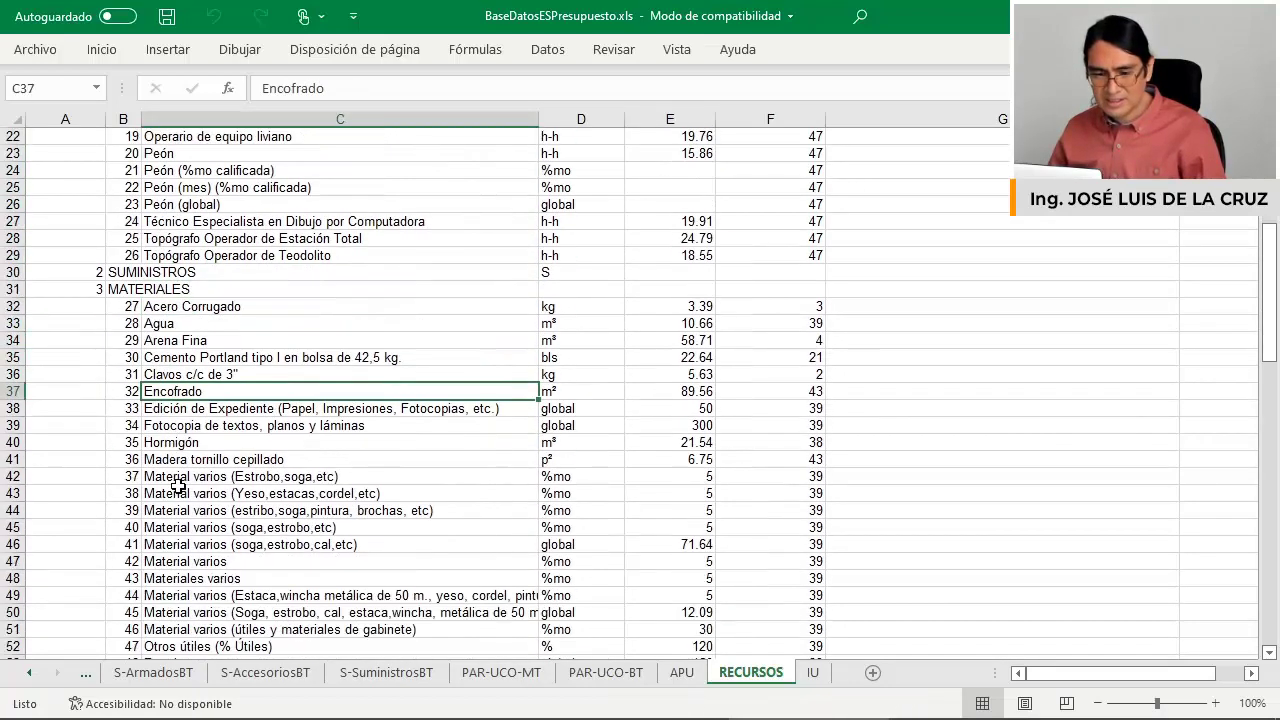
pyautogui.scroll(-5, 190, 470)
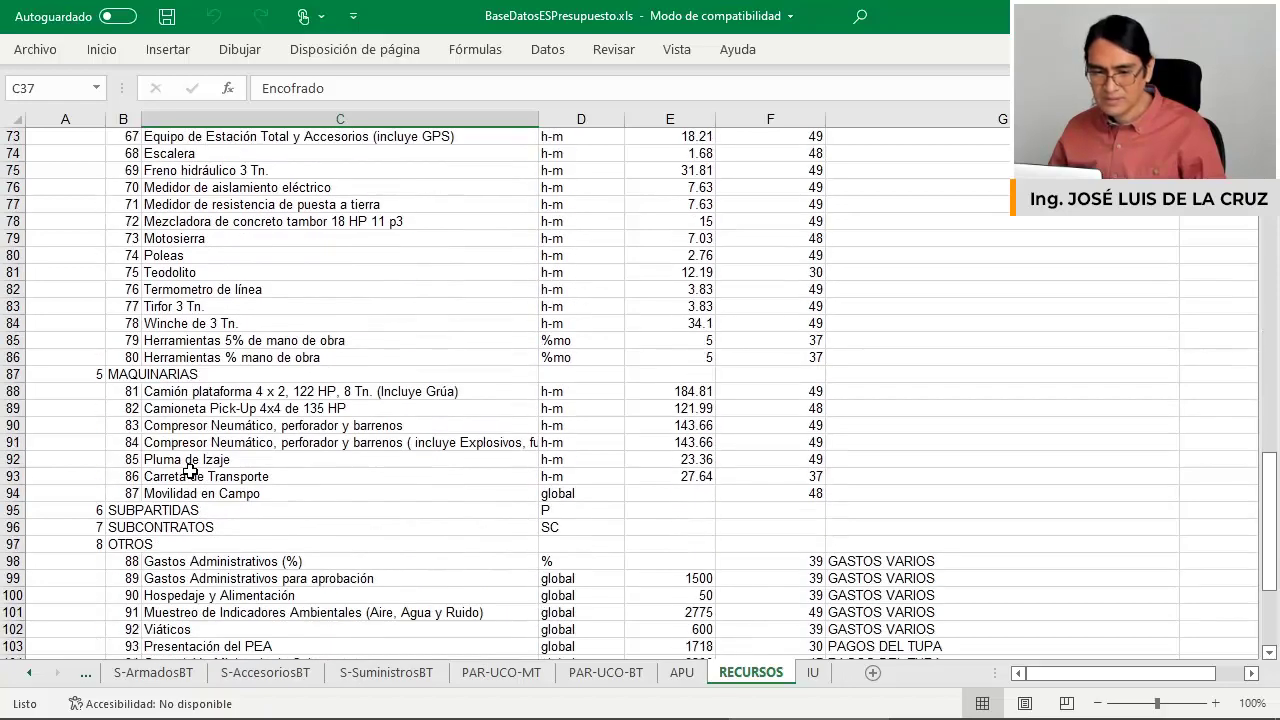
pyautogui.scroll(20, 200, 450)
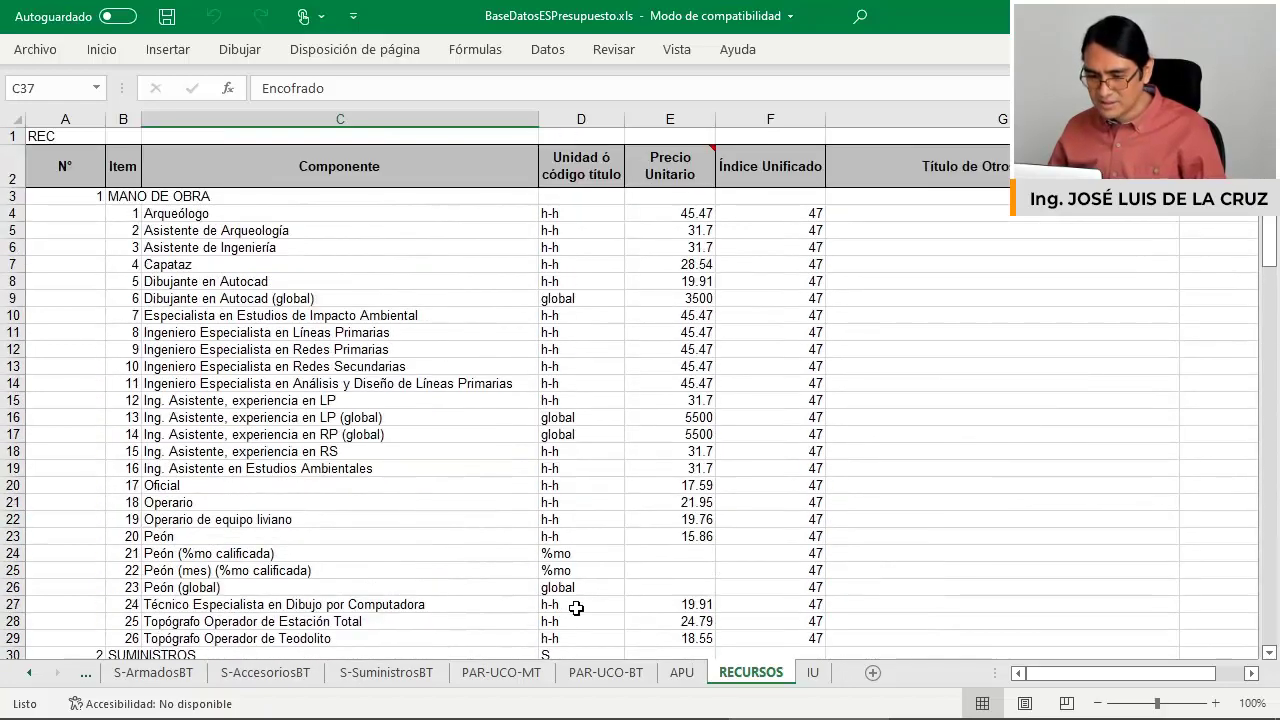
# Return to the APU sheet and review the resources from Material varios to Herramientas and the Cuadrilla values of item 1001.
pyautogui.click(682, 672)
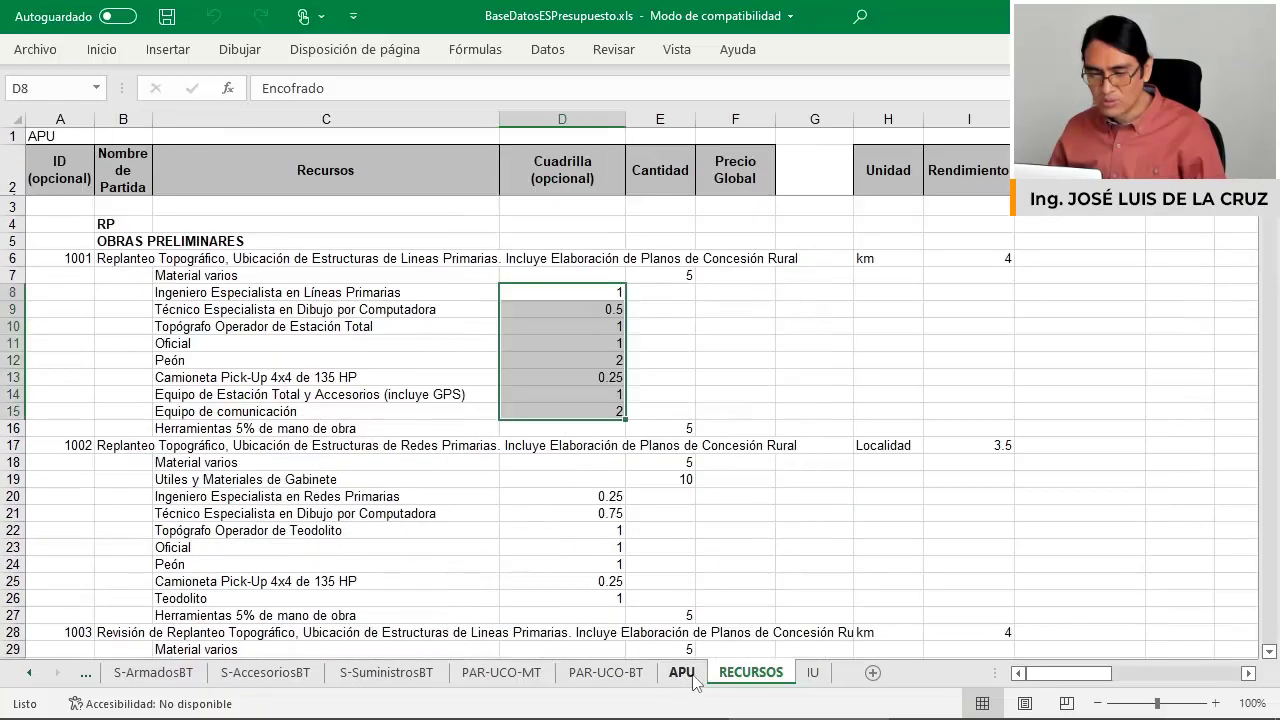
pyautogui.click(128, 257)
pyautogui.moveTo(165, 275); pyautogui.dragTo(190, 430)
pyautogui.moveTo(259, 274); pyautogui.dragTo(300, 425)
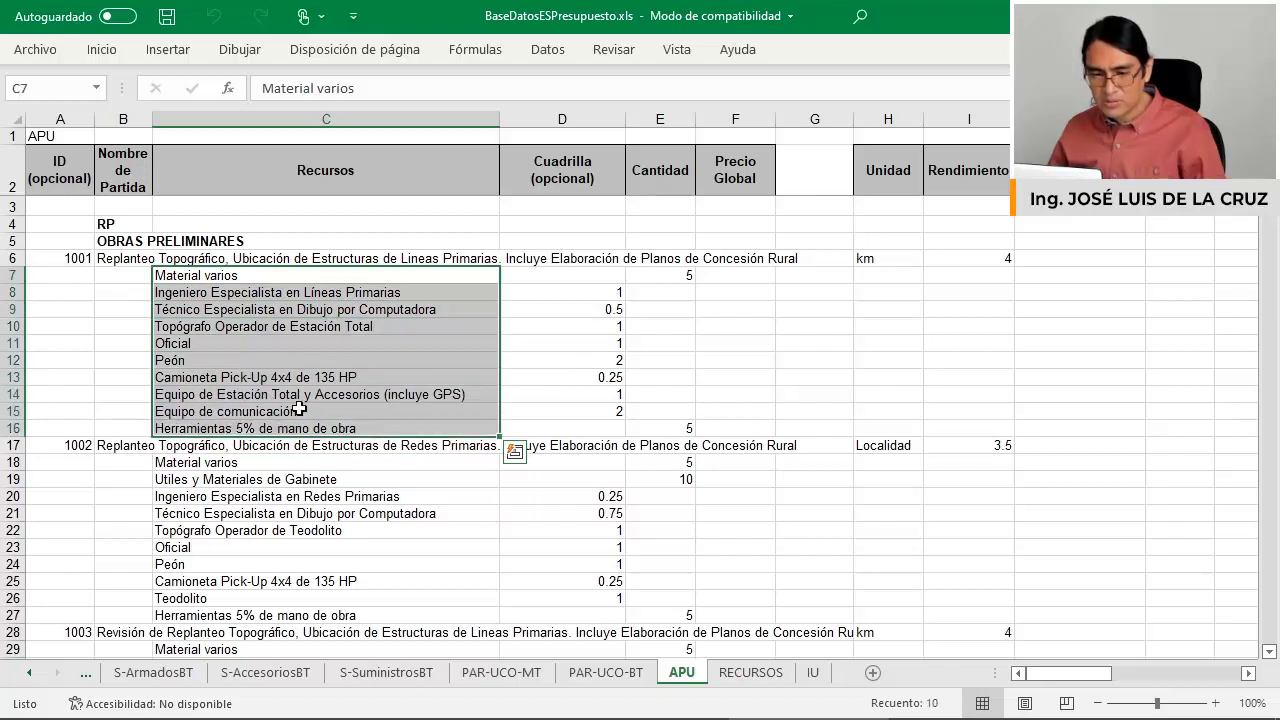
pyautogui.moveTo(608, 291); pyautogui.dragTo(586, 412)
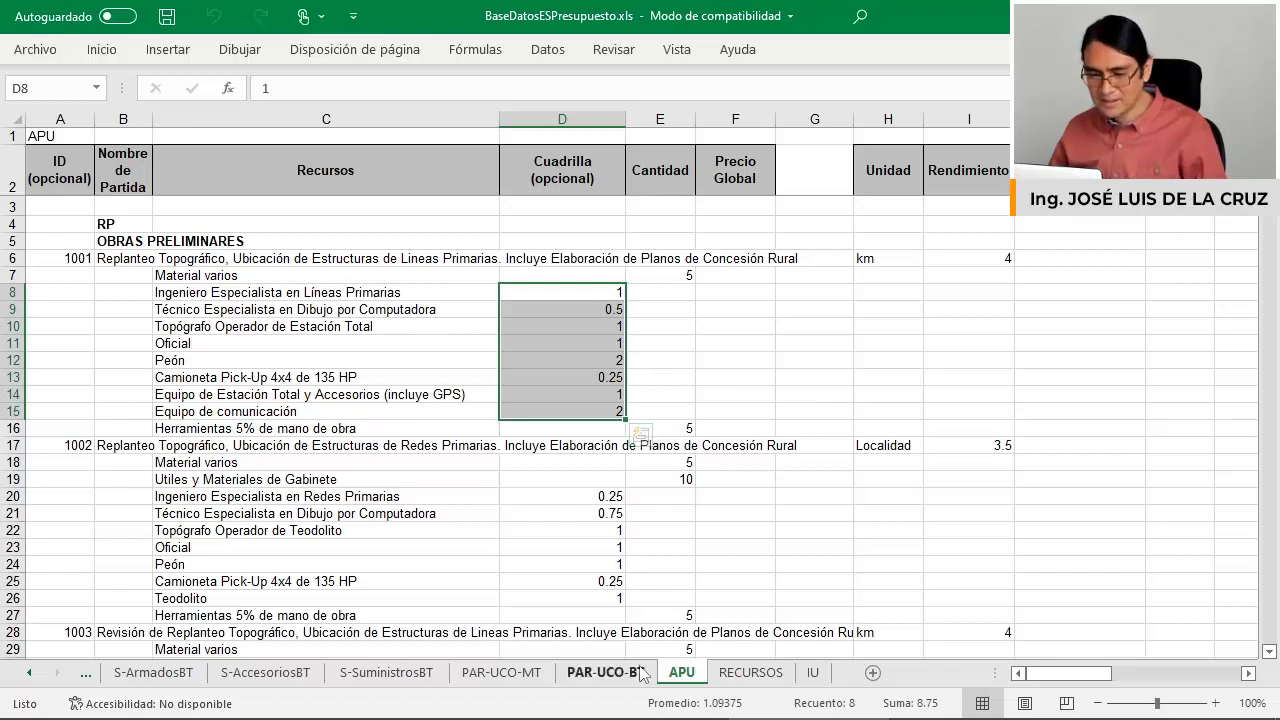
# Open the PAR-UCO-MT sheet and look through the Armado work items of PARTIDAS DE MEDIA TENSIÓN.
pyautogui.click(534, 680)
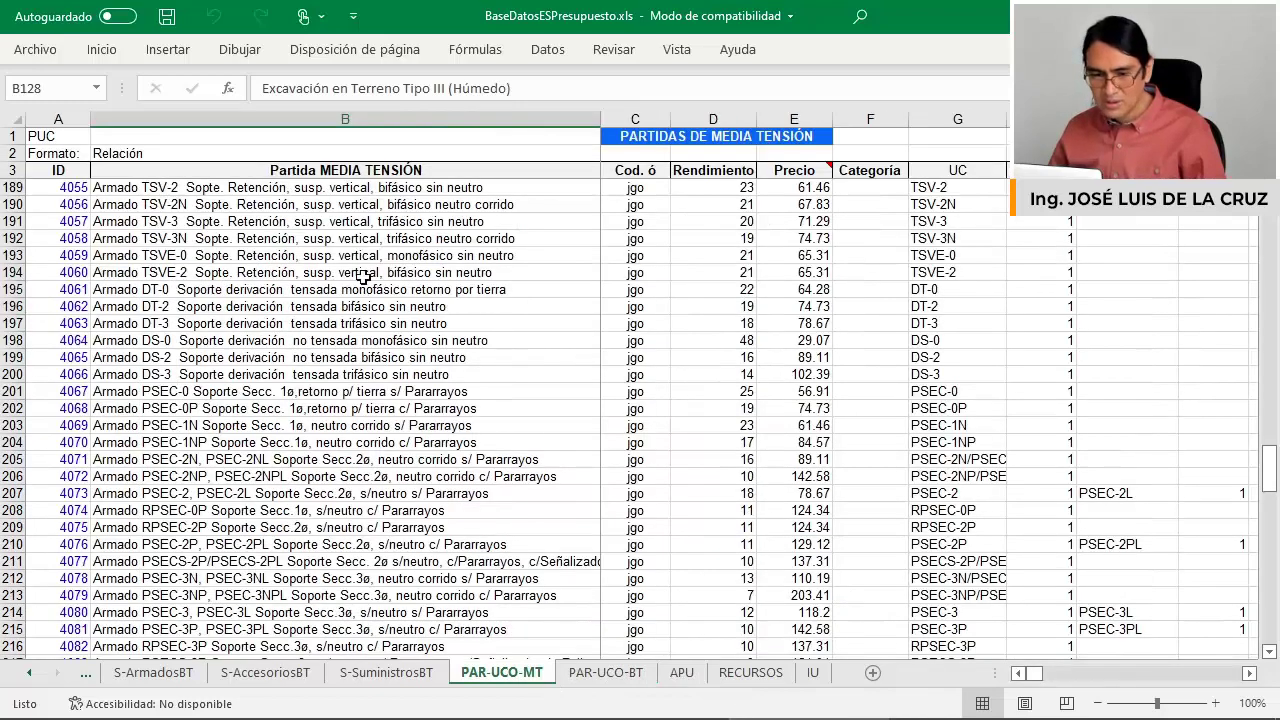
pyautogui.click(363, 277)
pyautogui.scroll(3, 363, 285)
pyautogui.click(344, 255)
pyautogui.click(360, 374)
pyautogui.click(356, 508)
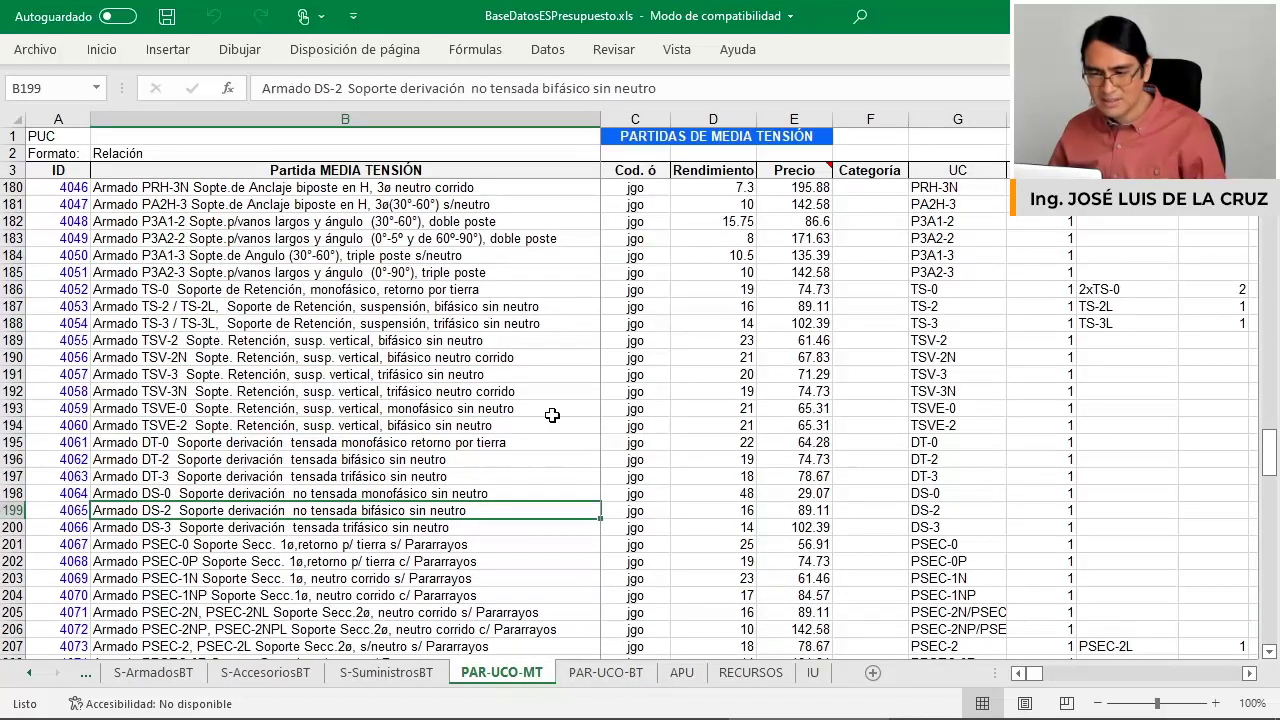
pyautogui.scroll(2, 716, 350)
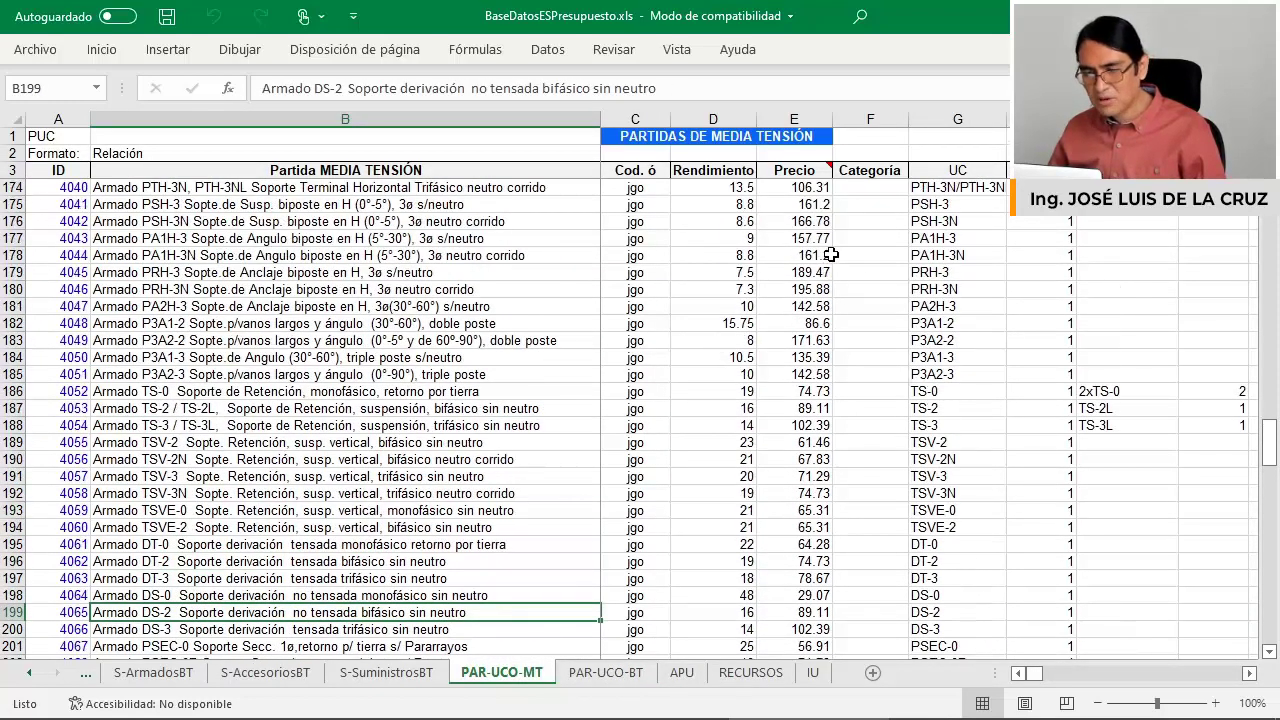
pyautogui.scroll(3, 831, 255)
# Examine the Precio column of the Armado PTV and PTH work items in PAR-UCO-MT.
pyautogui.click(800, 221)
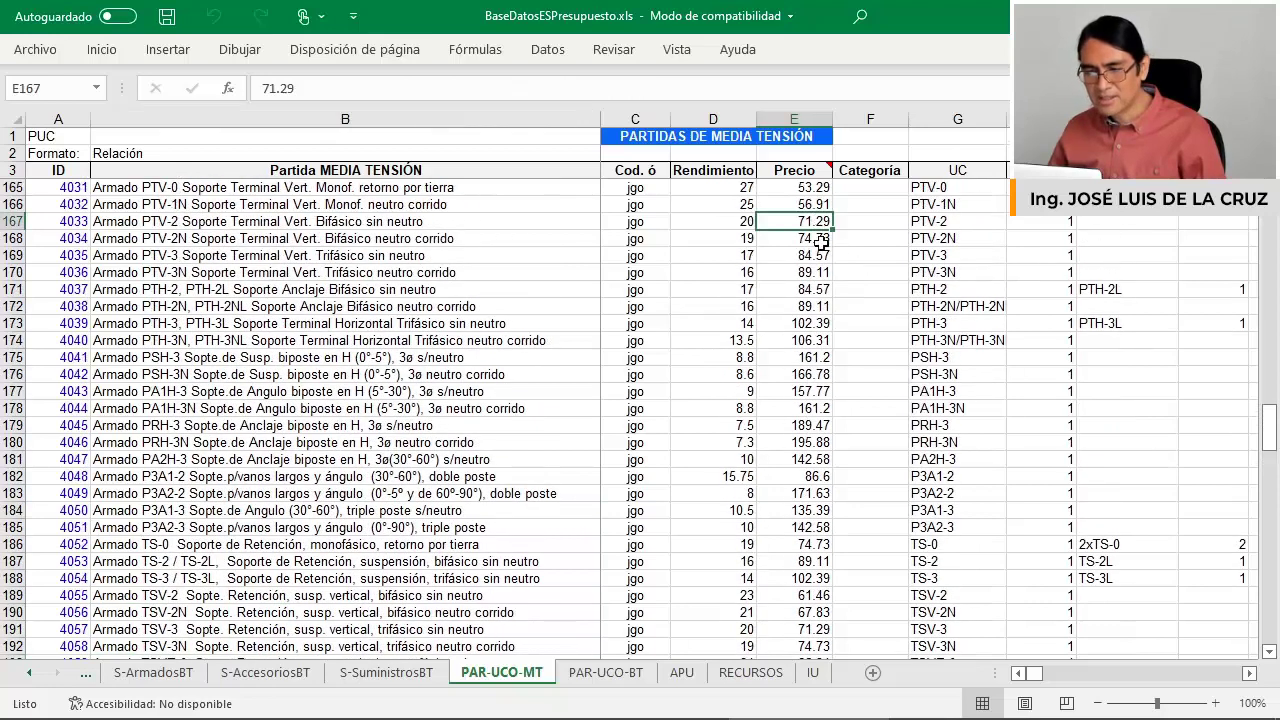
pyautogui.press('Down')
pyautogui.press('Down')
pyautogui.press('Down')
pyautogui.press('Down')
pyautogui.press('Down')
pyautogui.press('Down')
pyautogui.press('Down')
pyautogui.press('Down')
pyautogui.press('Down')
pyautogui.press('Down')
pyautogui.press('Down')
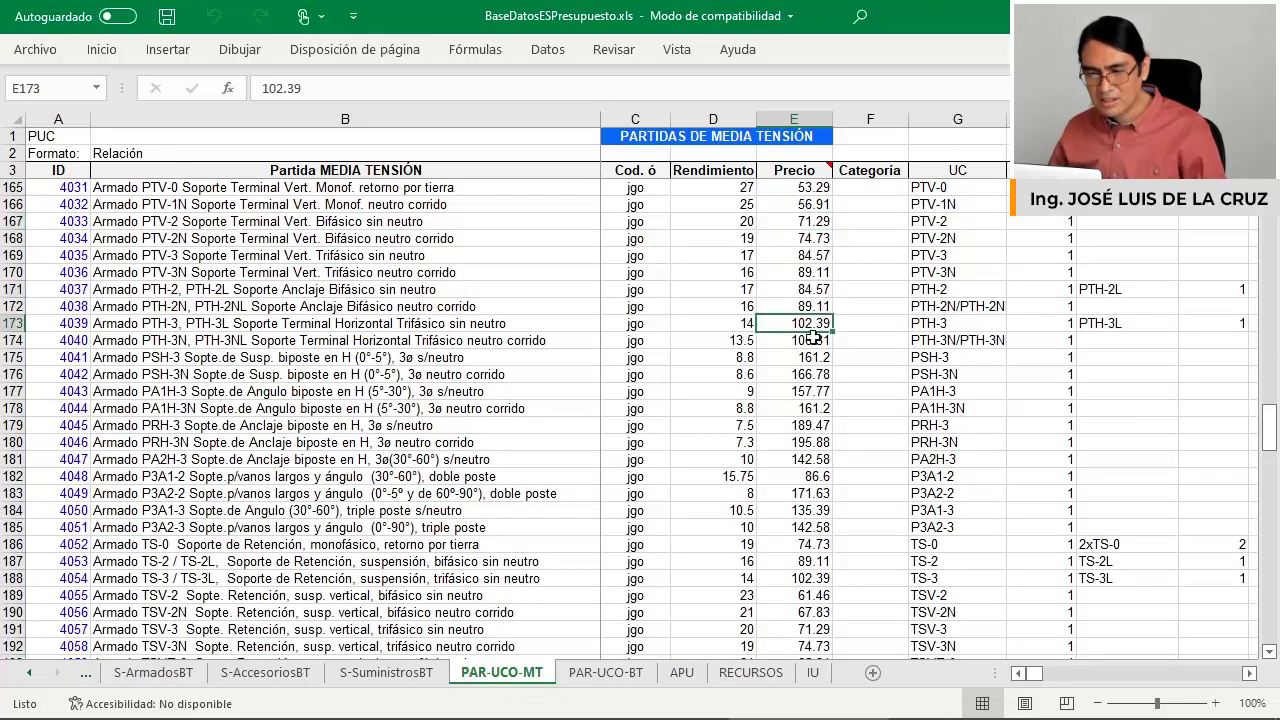
pyautogui.click(822, 291)
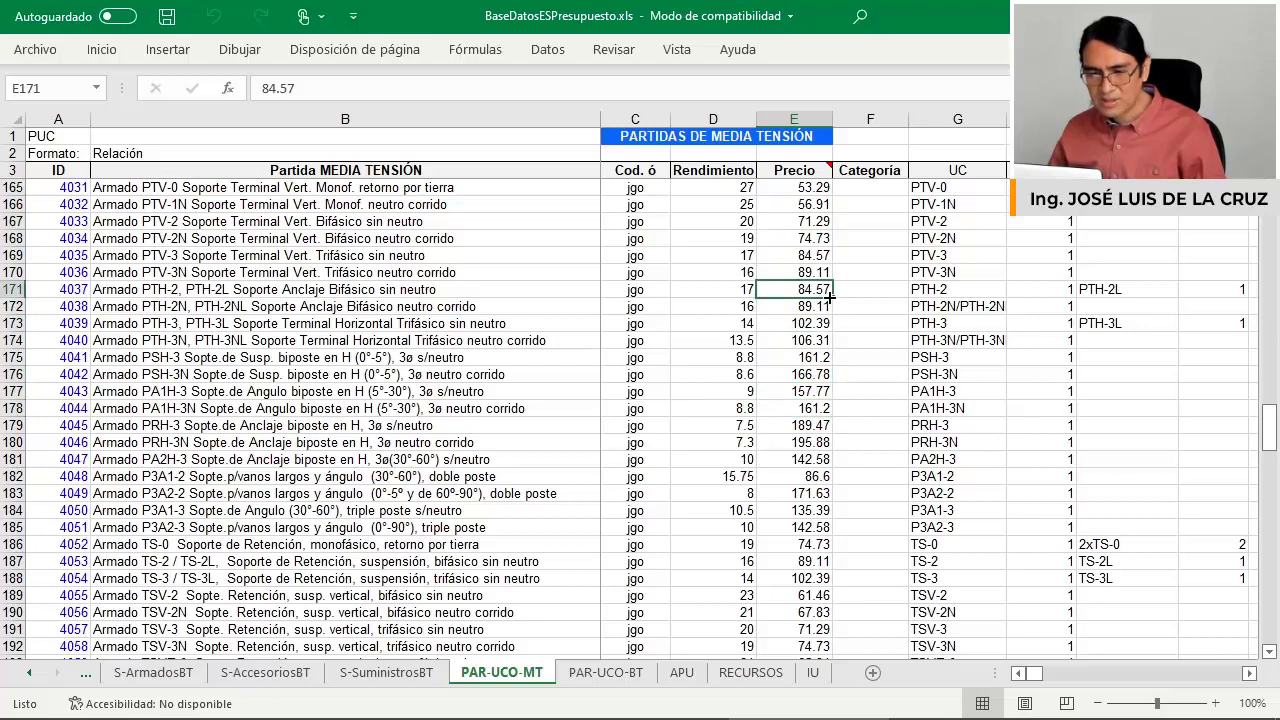
pyautogui.click(808, 221)
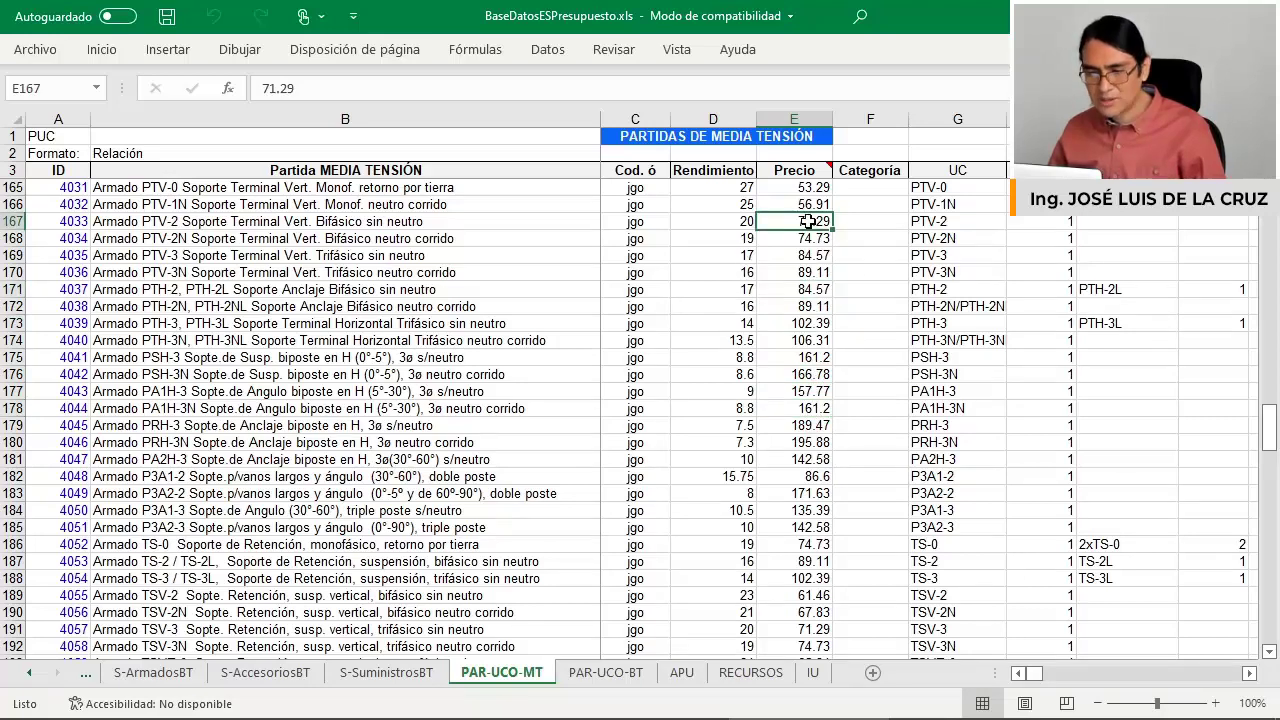
# Check the APU sheet, then copy and clear the Precio values of items 4030 to 4033 in PAR-UCO-MT.
pyautogui.click(681, 672)
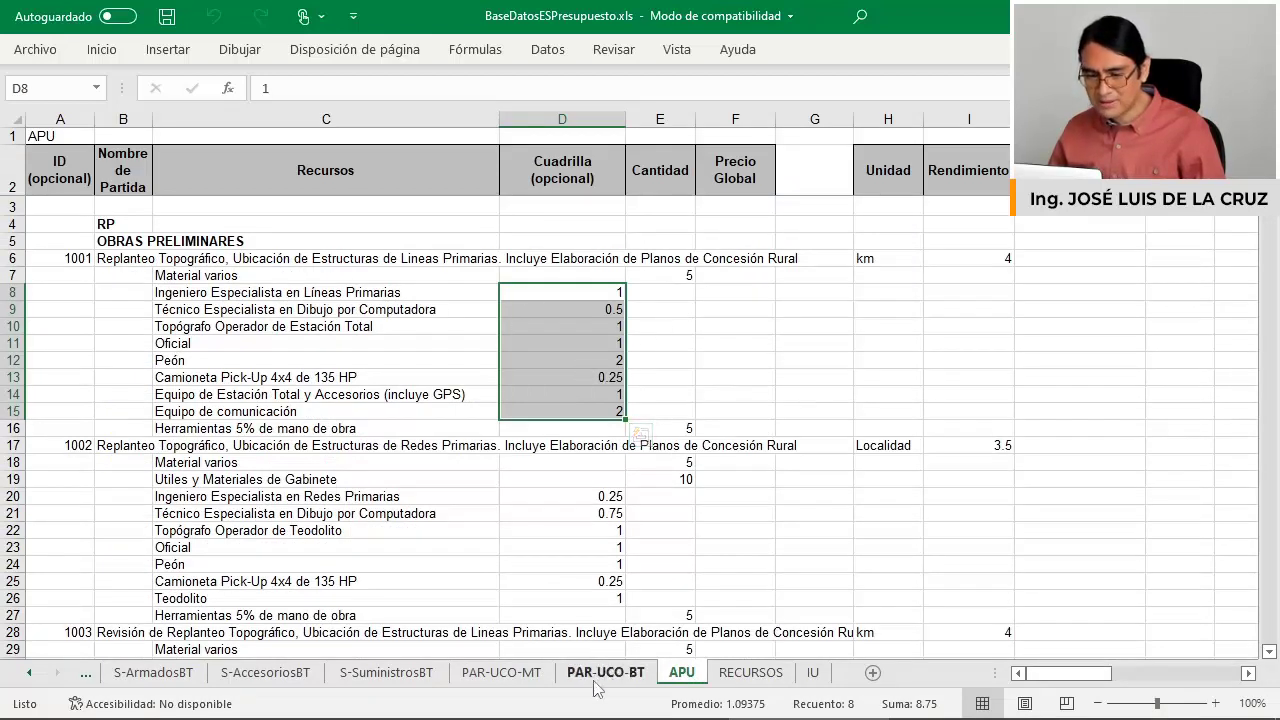
pyautogui.click(501, 672)
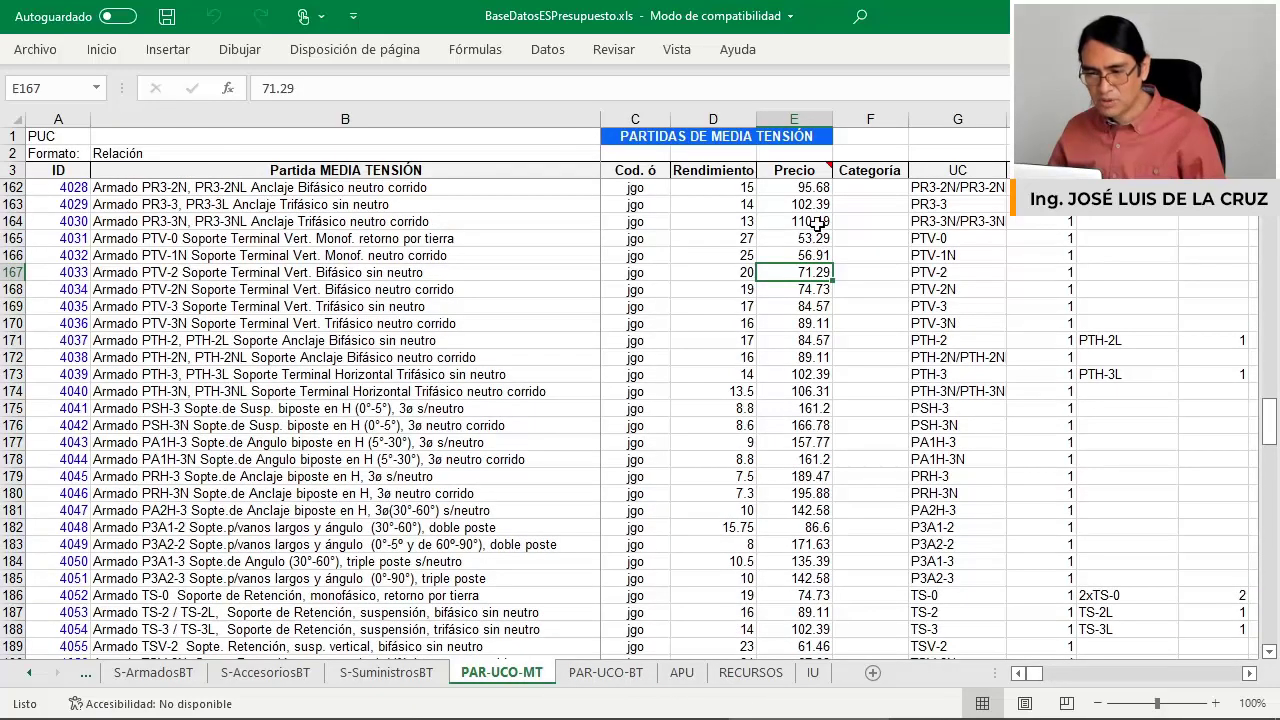
pyautogui.moveTo(817, 224); pyautogui.dragTo(817, 270)
pyautogui.hotkey('ctrl', 'c')
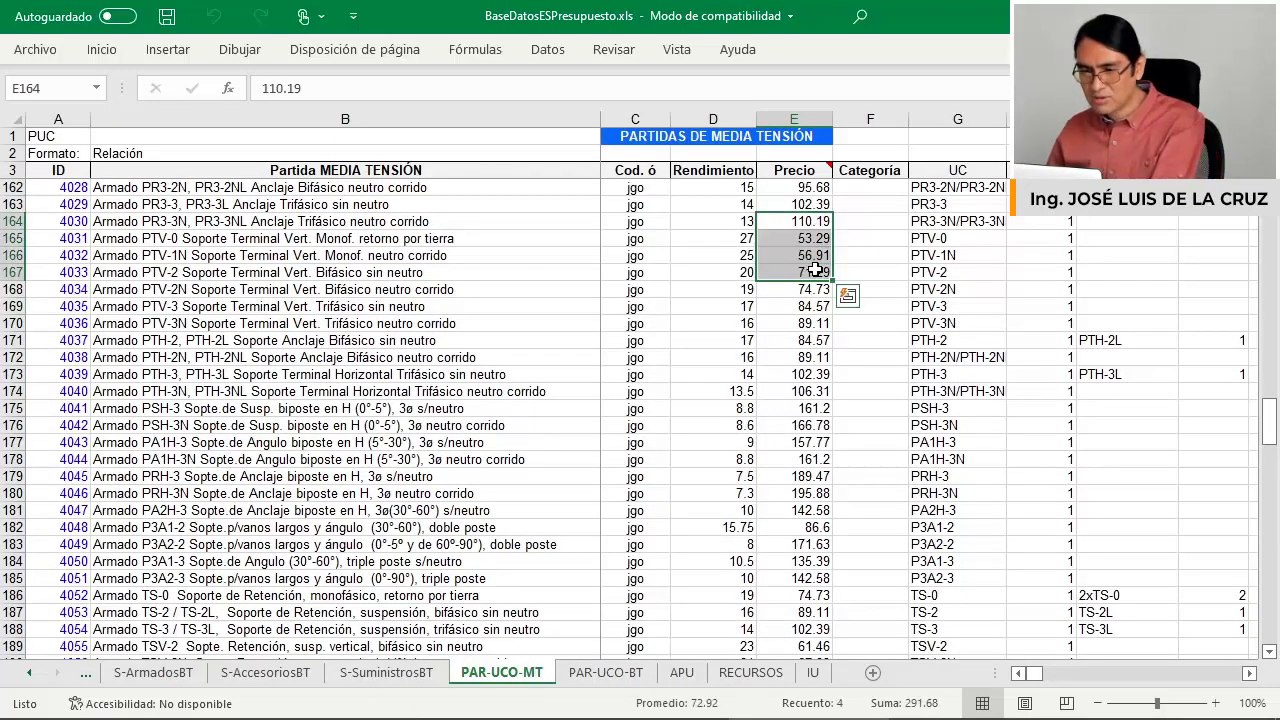
pyautogui.press('Delete')
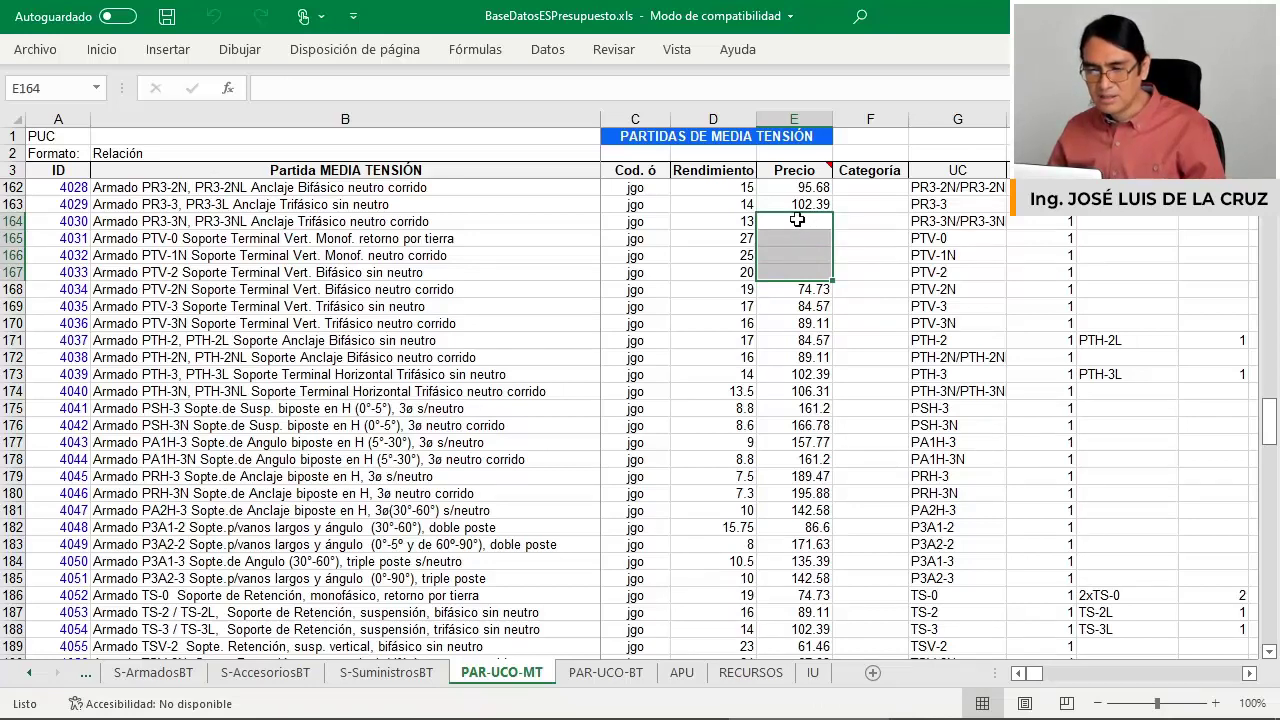
# Recheck the APU sheet and restore the Precio values of items 4030 to 4033 in PAR-UCO-MT.
pyautogui.click(681, 672)
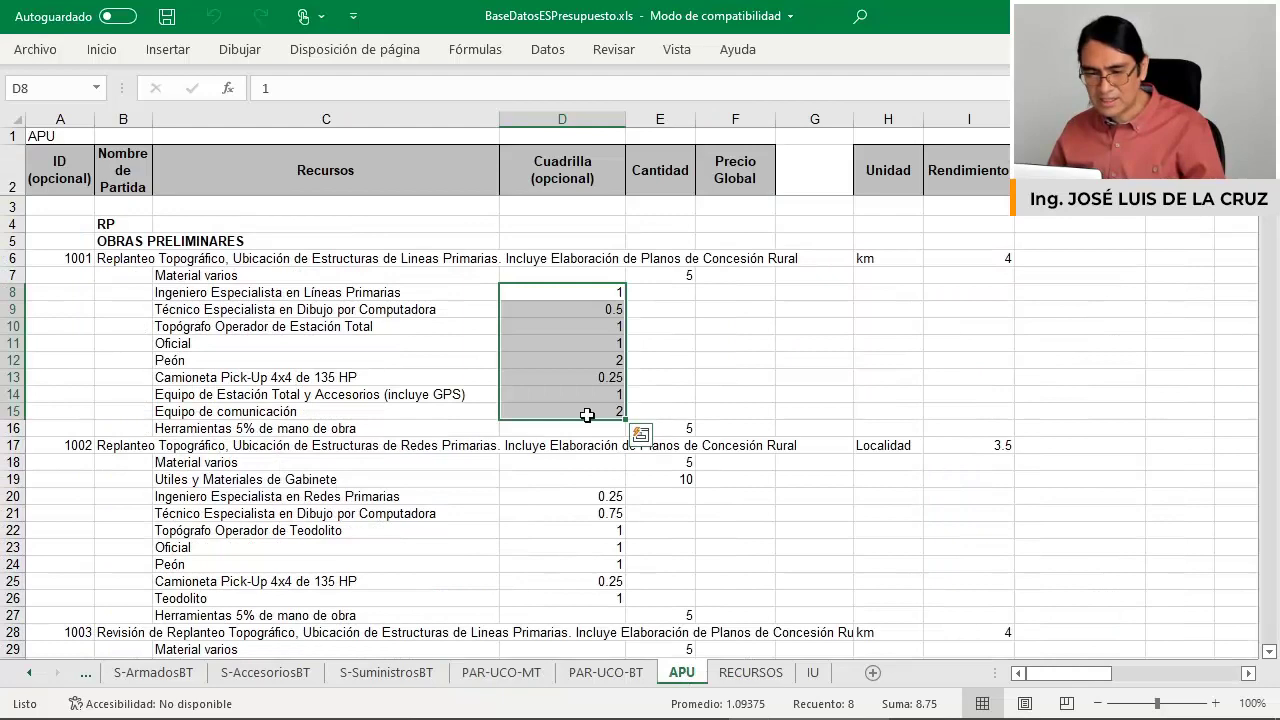
pyautogui.click(511, 679)
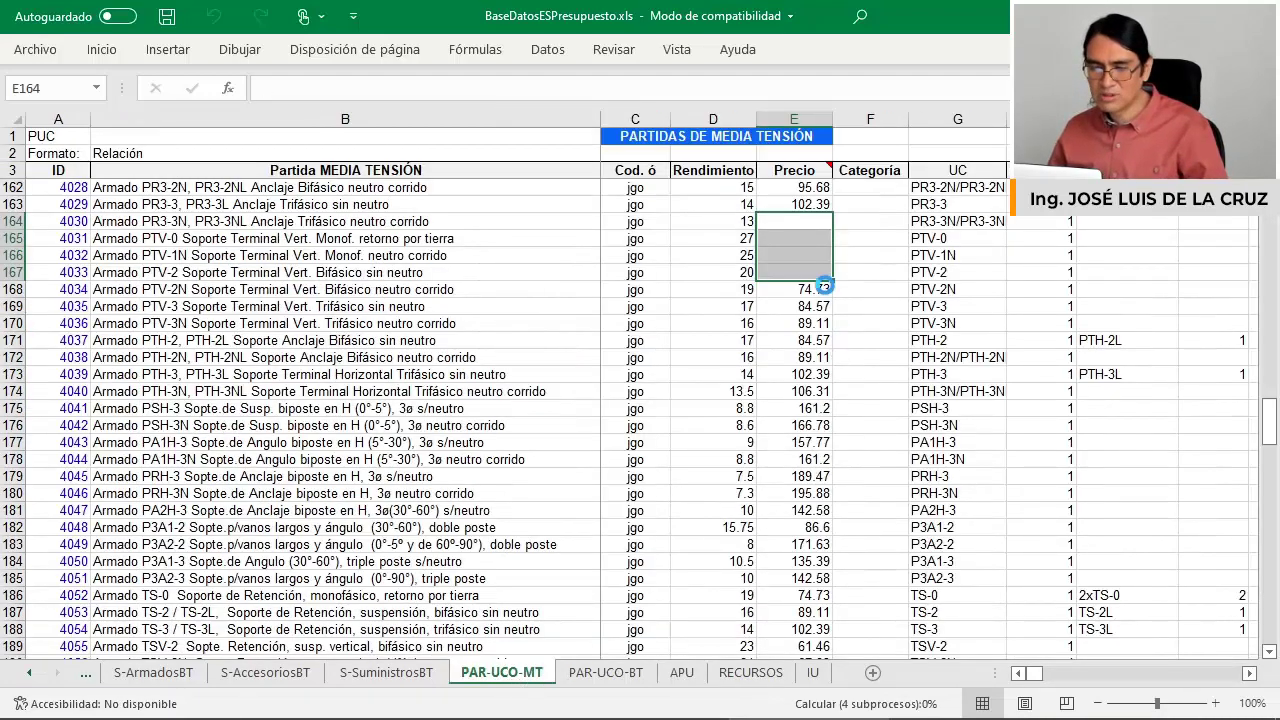
pyautogui.hotkey('ctrl', 'v')
# Clear the Precio values of items 4023 to 4037, from Armado PA3-3 to Armado PTH-2.
pyautogui.scroll(1, 817, 246)
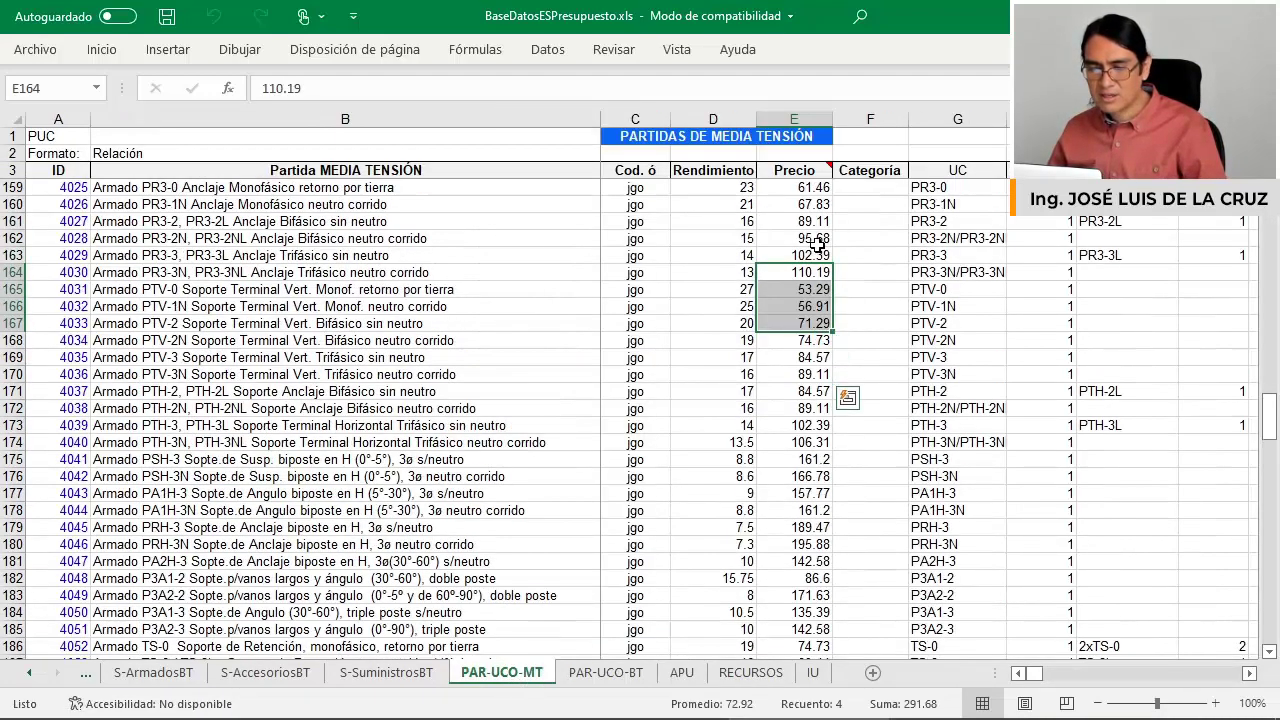
pyautogui.scroll(1, 817, 246)
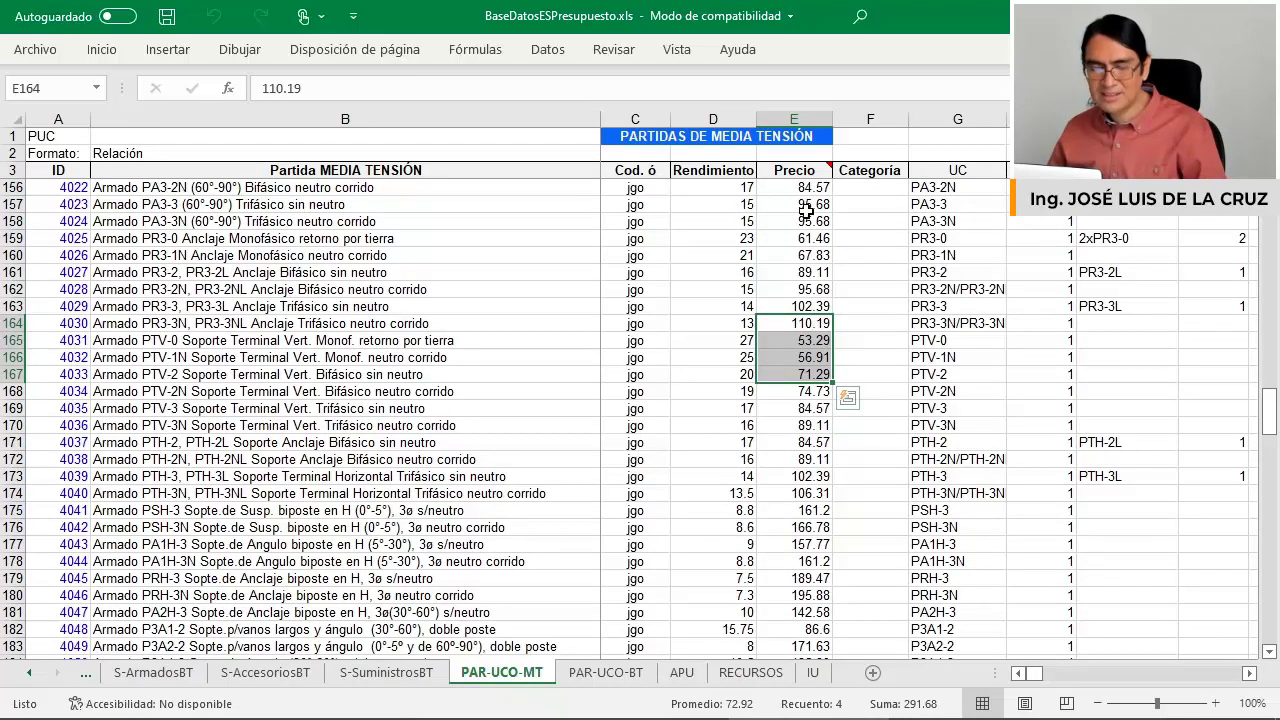
pyautogui.moveTo(810, 204); pyautogui.dragTo(810, 412)
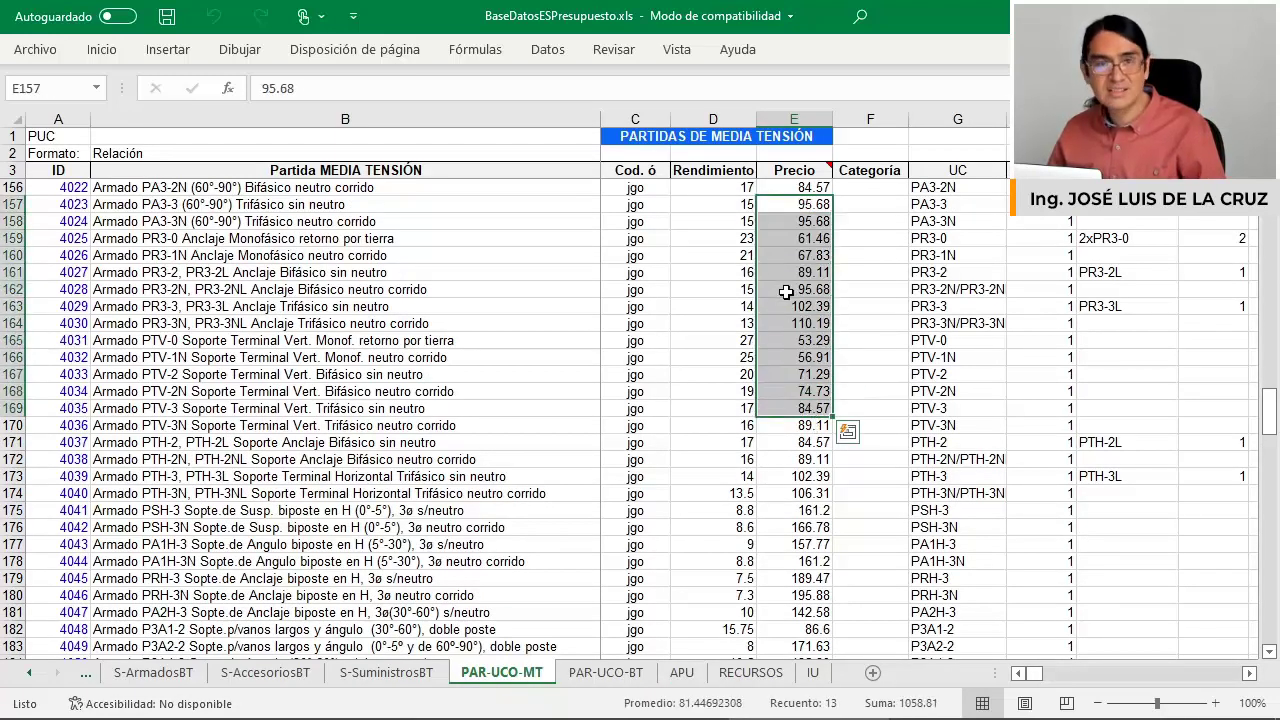
pyautogui.moveTo(806, 221); pyautogui.dragTo(814, 442)
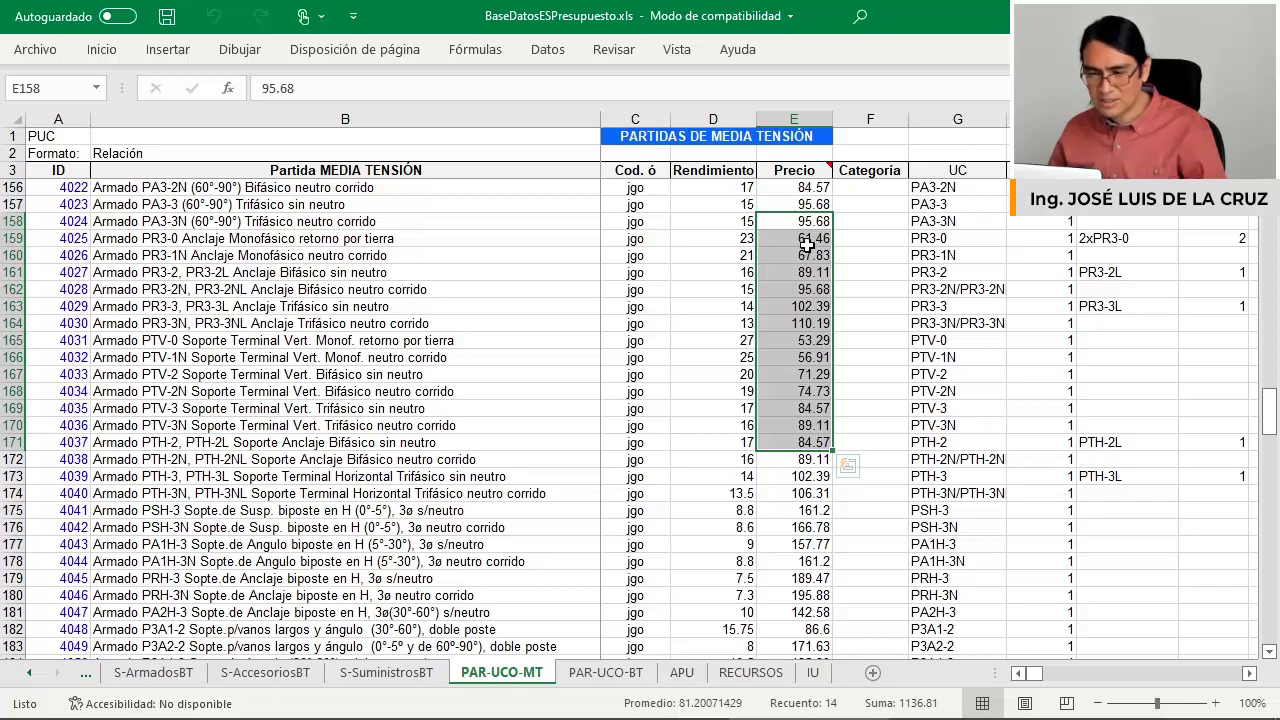
pyautogui.moveTo(806, 204); pyautogui.dragTo(805, 435)
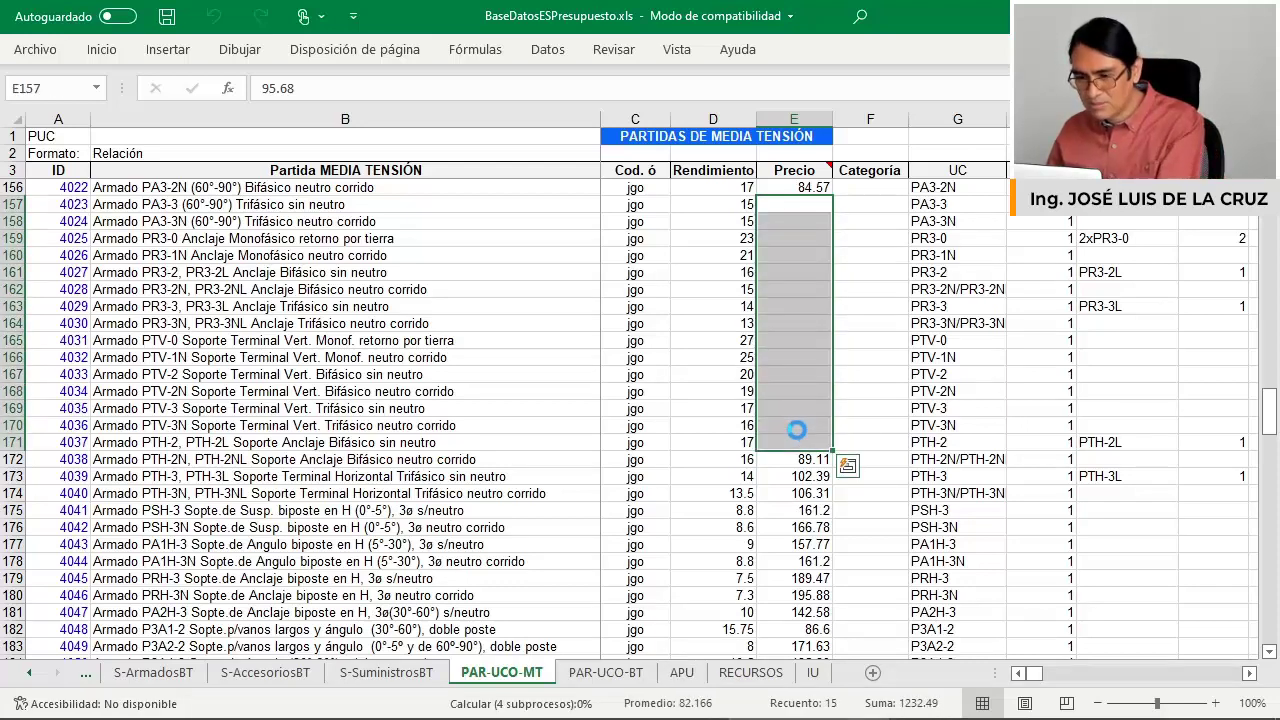
# Check the APU and RECURSOS sheets and restore the Precio values of items 4023 to 4037 in PAR-UCO-MT.
pyautogui.click(683, 674)
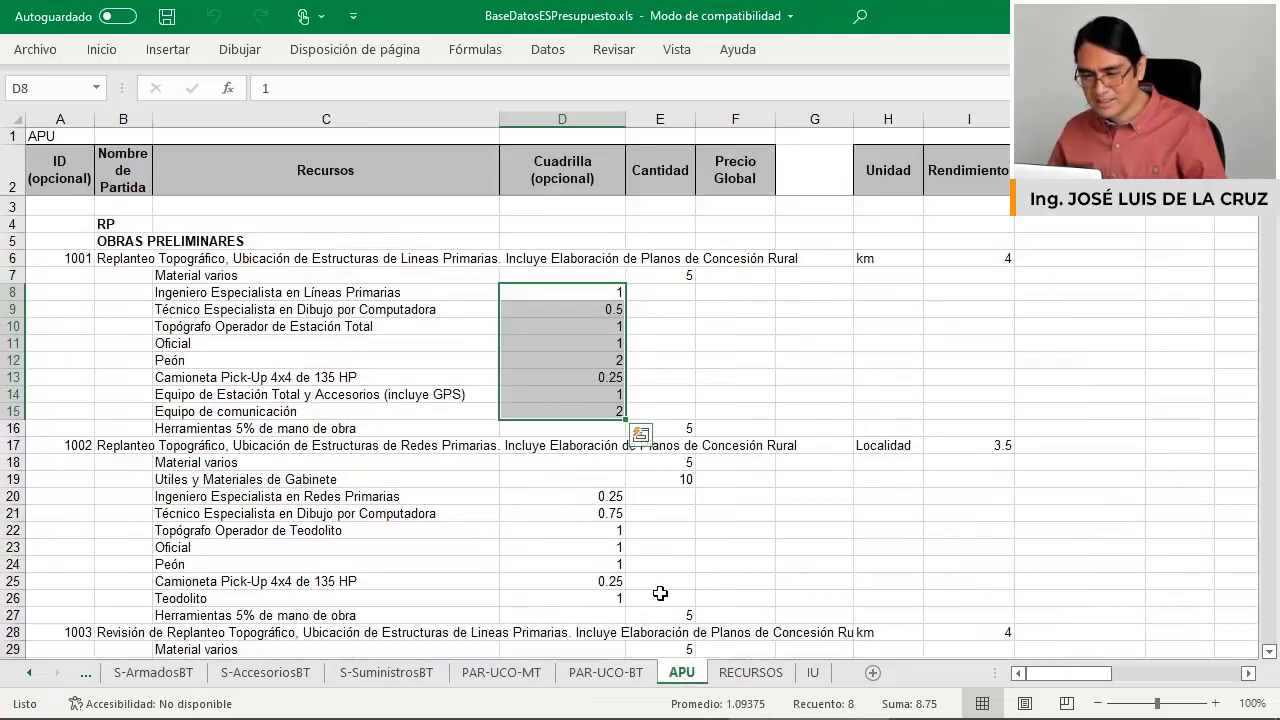
pyautogui.click(751, 672)
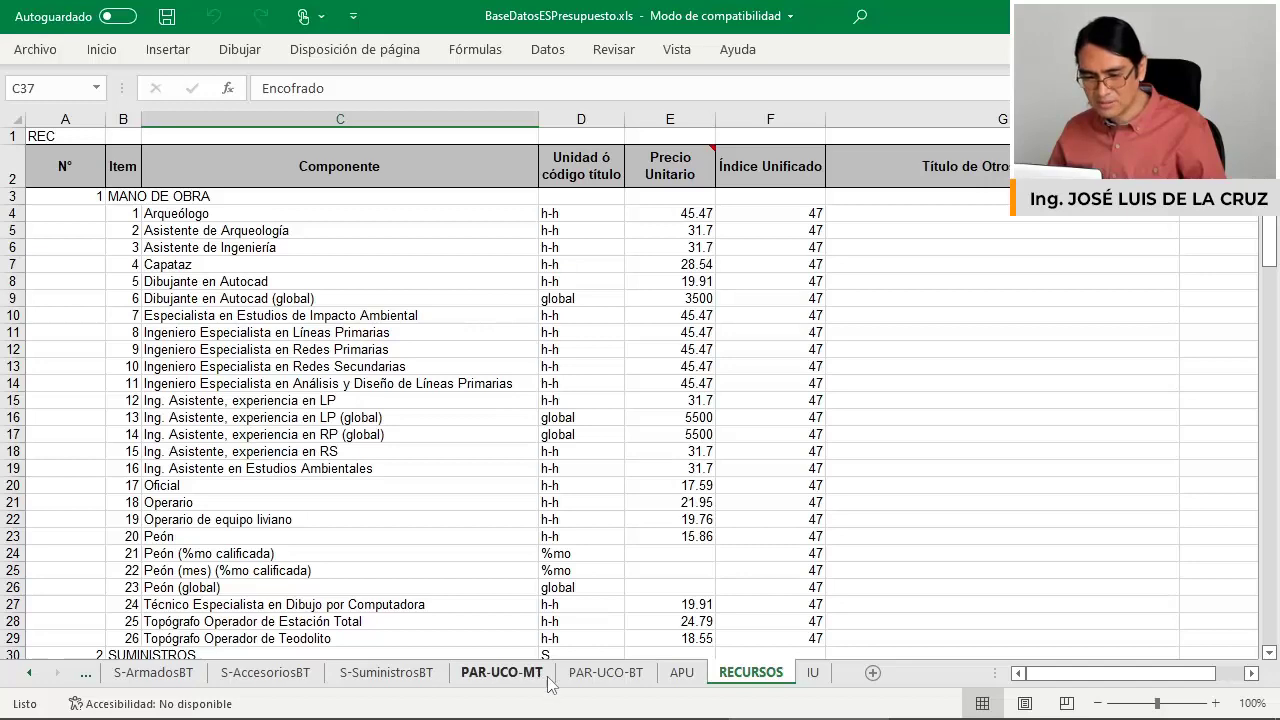
pyautogui.click(502, 672)
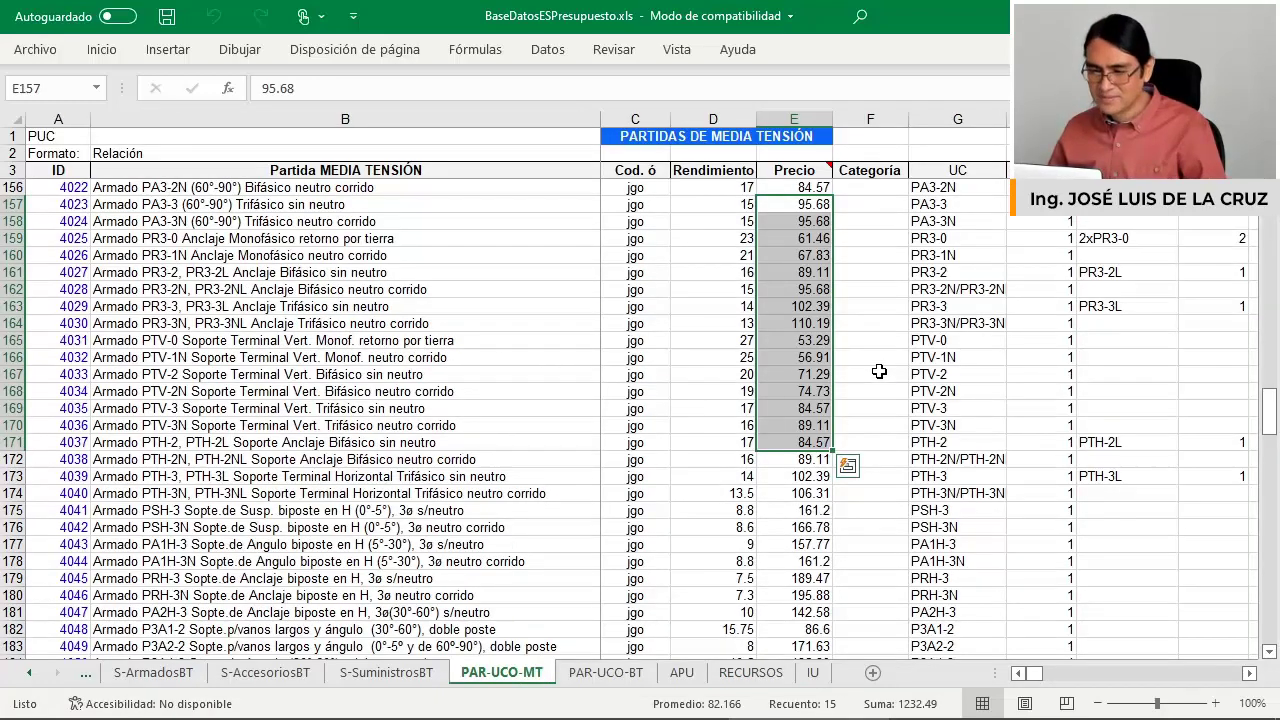
# Open the RECURSOS sheet and examine the Índice Unificado values of the MANO DE OBRA components.
pyautogui.click(751, 673)
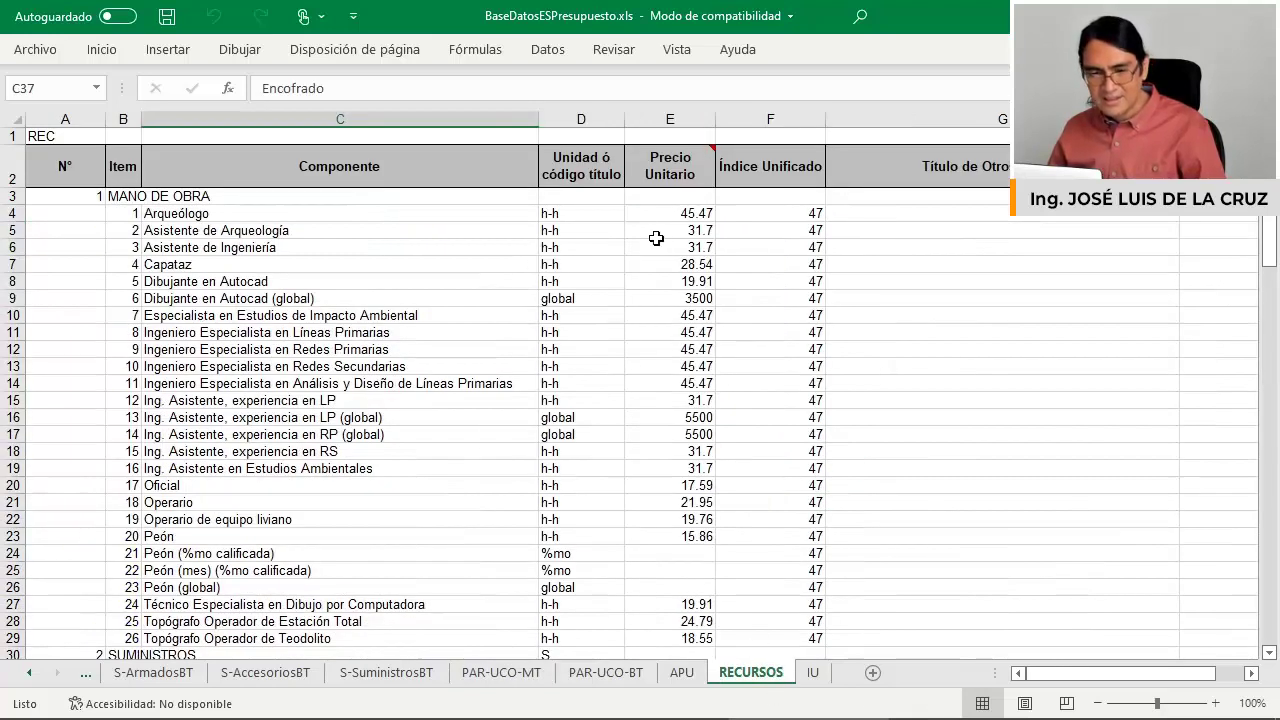
pyautogui.moveTo(814, 213); pyautogui.dragTo(818, 345)
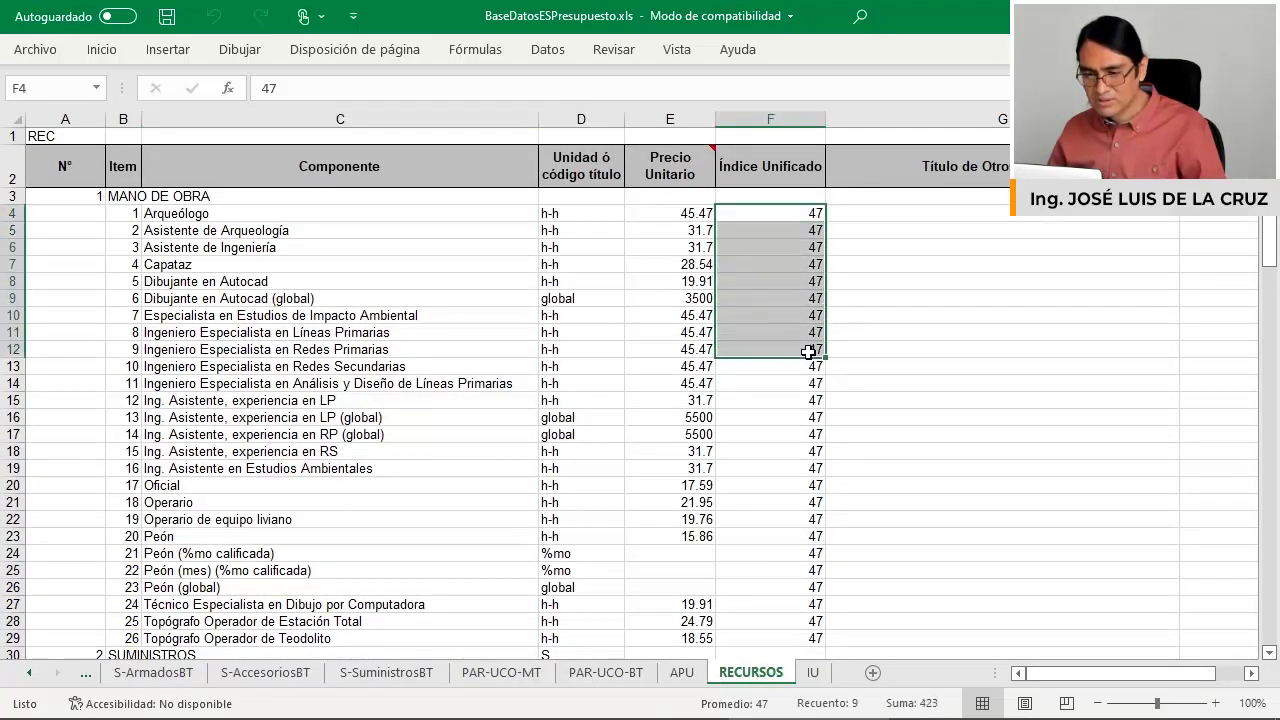
pyautogui.scroll(-4, 801, 338)
pyautogui.click(794, 206)
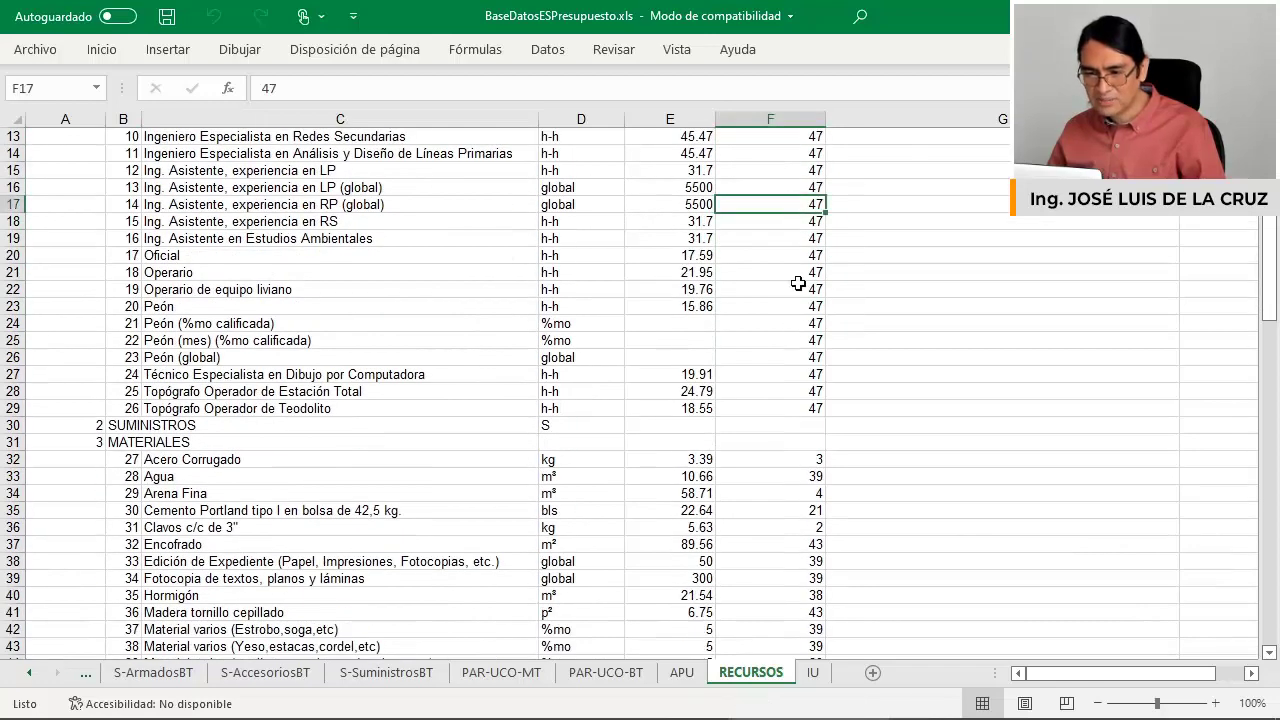
pyautogui.click(798, 286)
pyautogui.scroll(4, 798, 286)
pyautogui.click(790, 198)
pyautogui.click(799, 252)
pyautogui.click(805, 332)
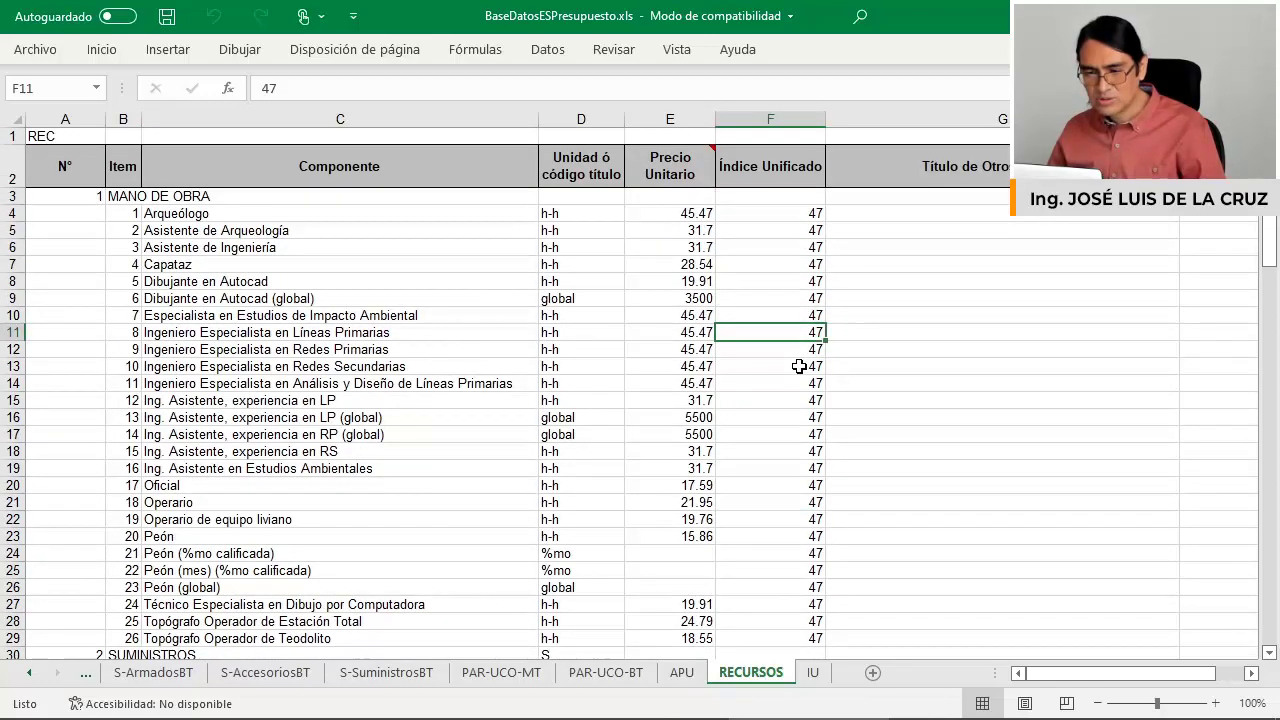
pyautogui.click(808, 366)
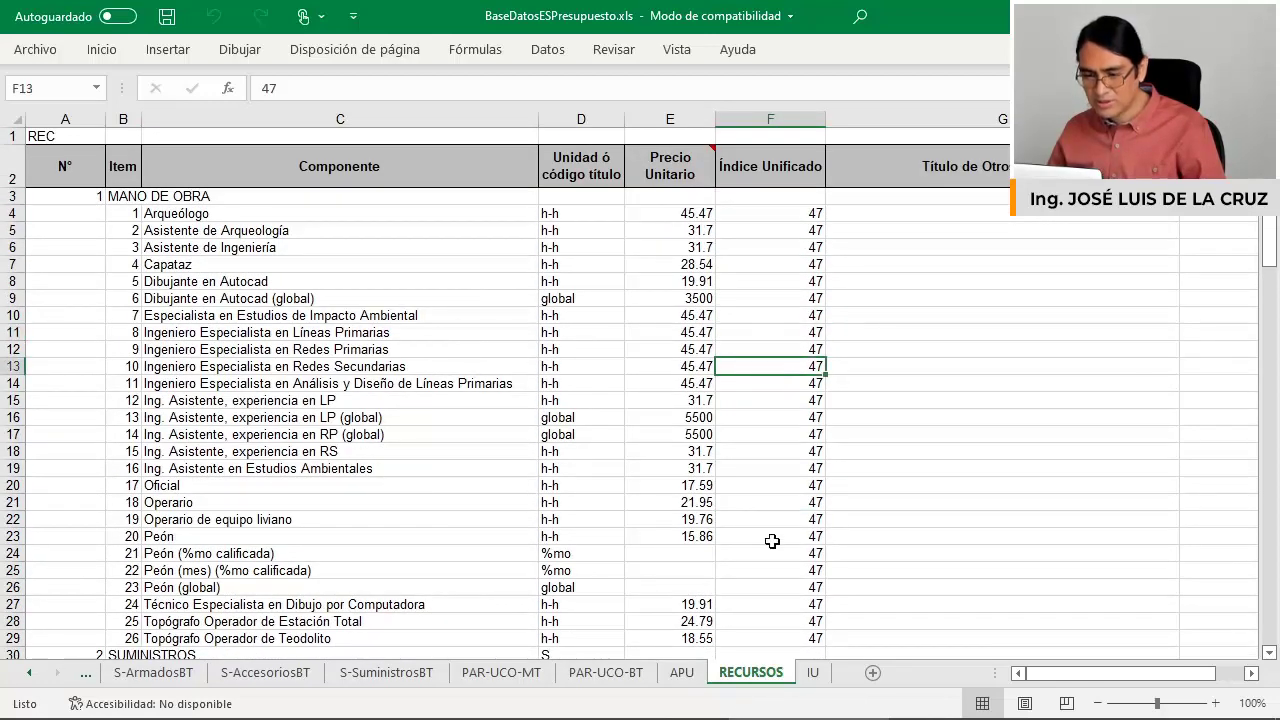
# Open the IU sheet and review the similar-index lists and the unified index elements down to Mano de obra.
pyautogui.click(822, 676)
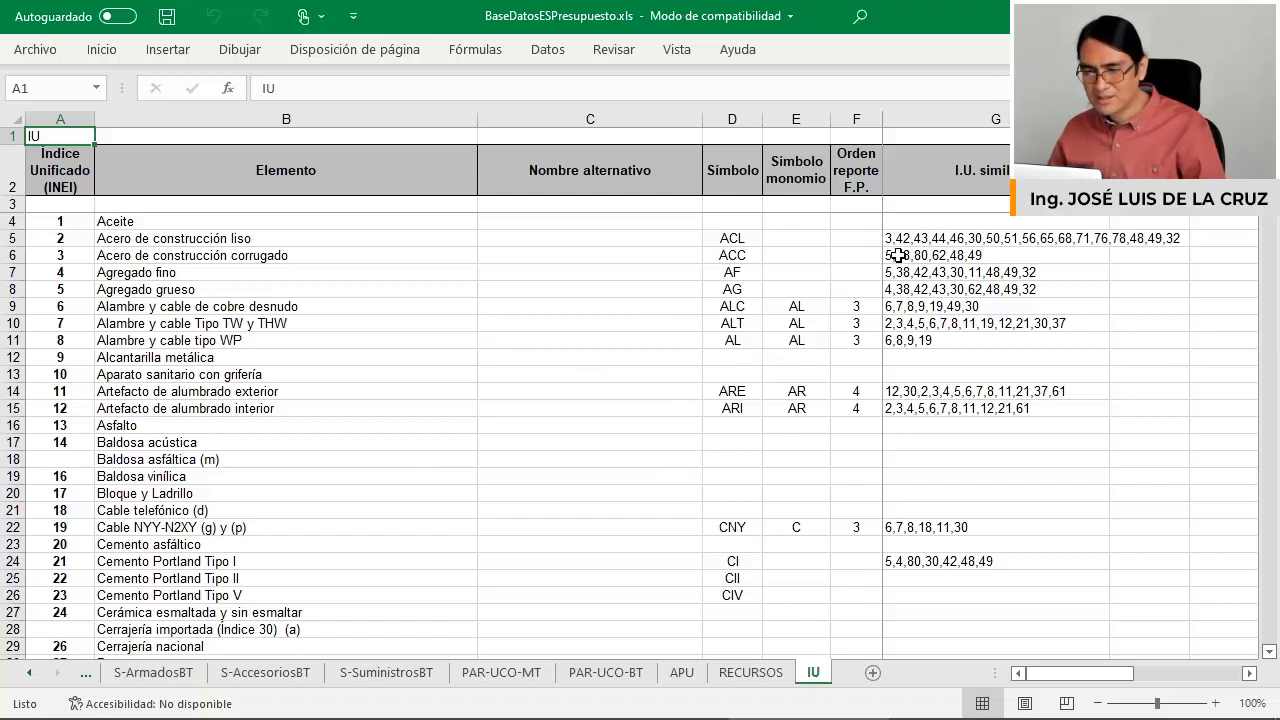
pyautogui.moveTo(931, 234); pyautogui.dragTo(941, 405)
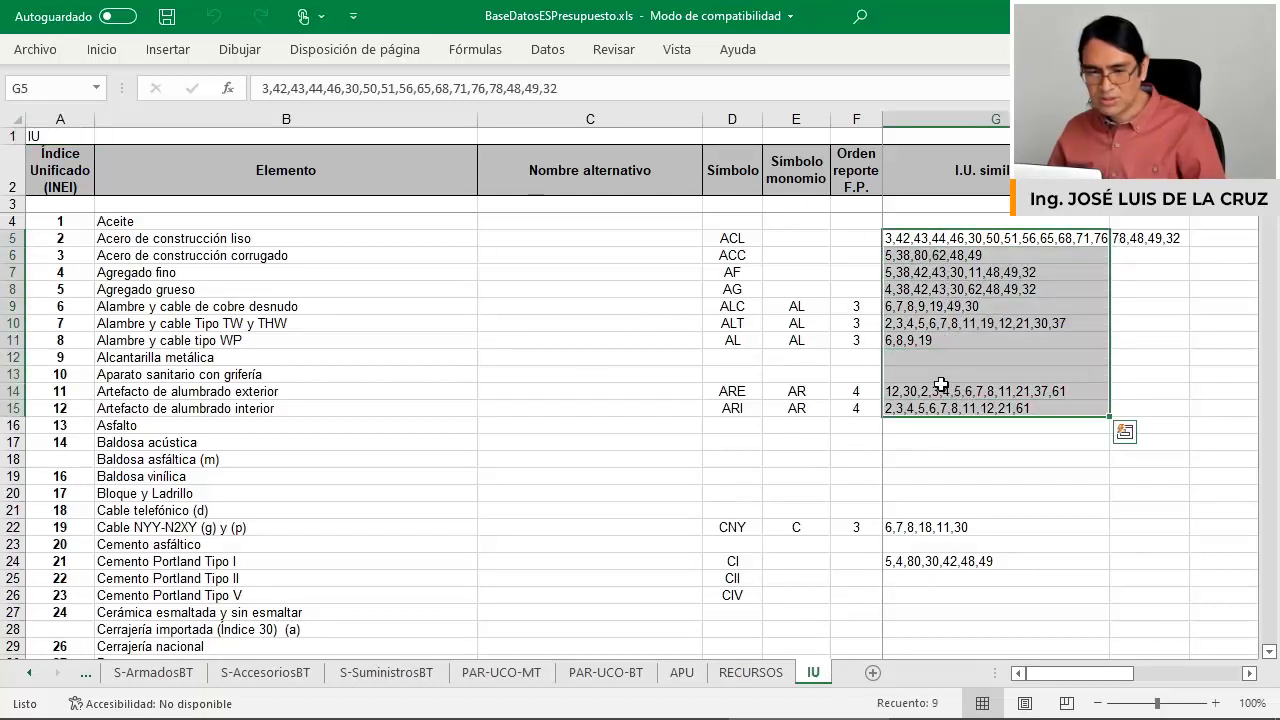
pyautogui.scroll(-10, 300, 270)
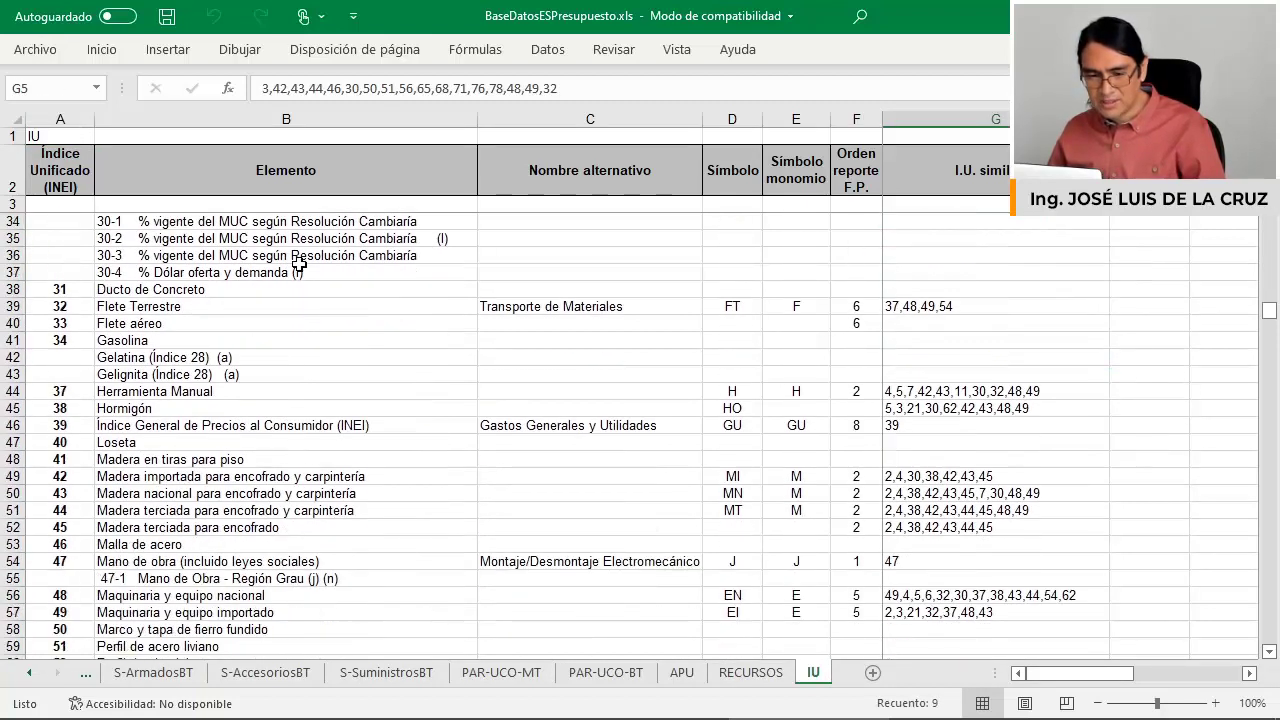
# Review the remaining IU index elements and their similar indices, and check back through RECURSOS and APU to the PAR-UCO-BT items.
pyautogui.scroll(-1, 298, 263)
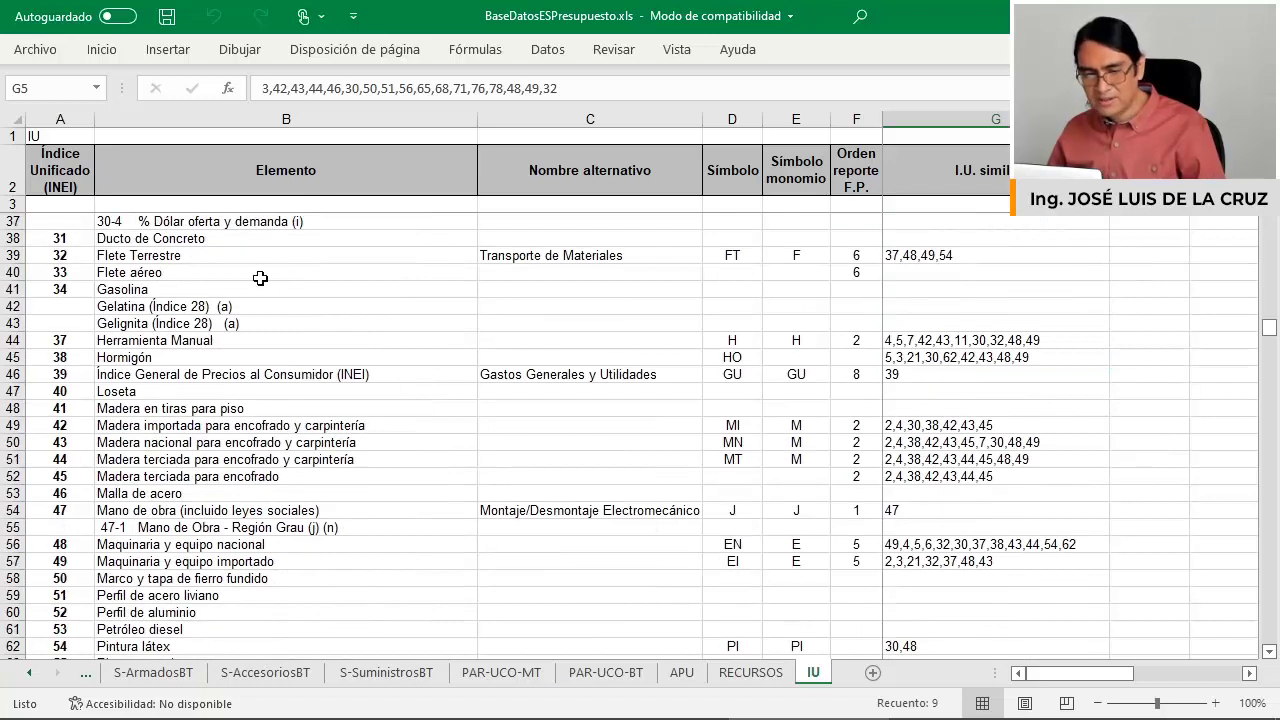
pyautogui.scroll(-4, 260, 278)
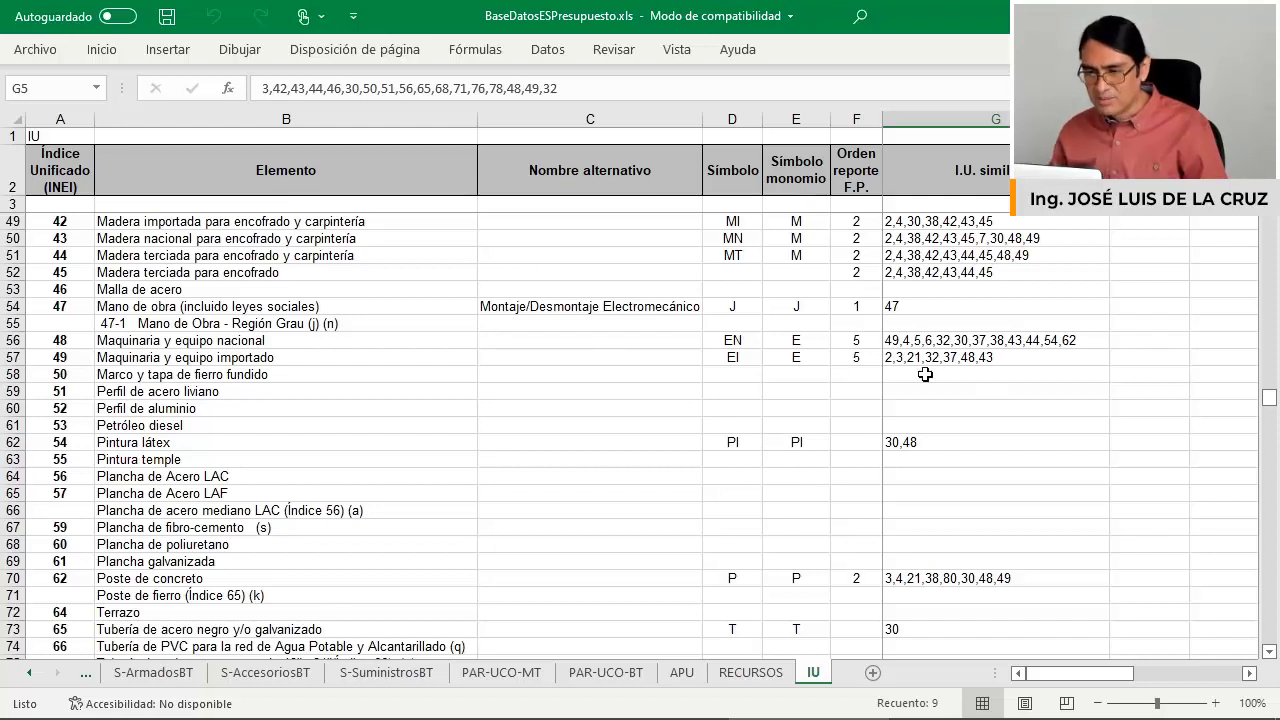
pyautogui.click(750, 672)
pyautogui.click(681, 672)
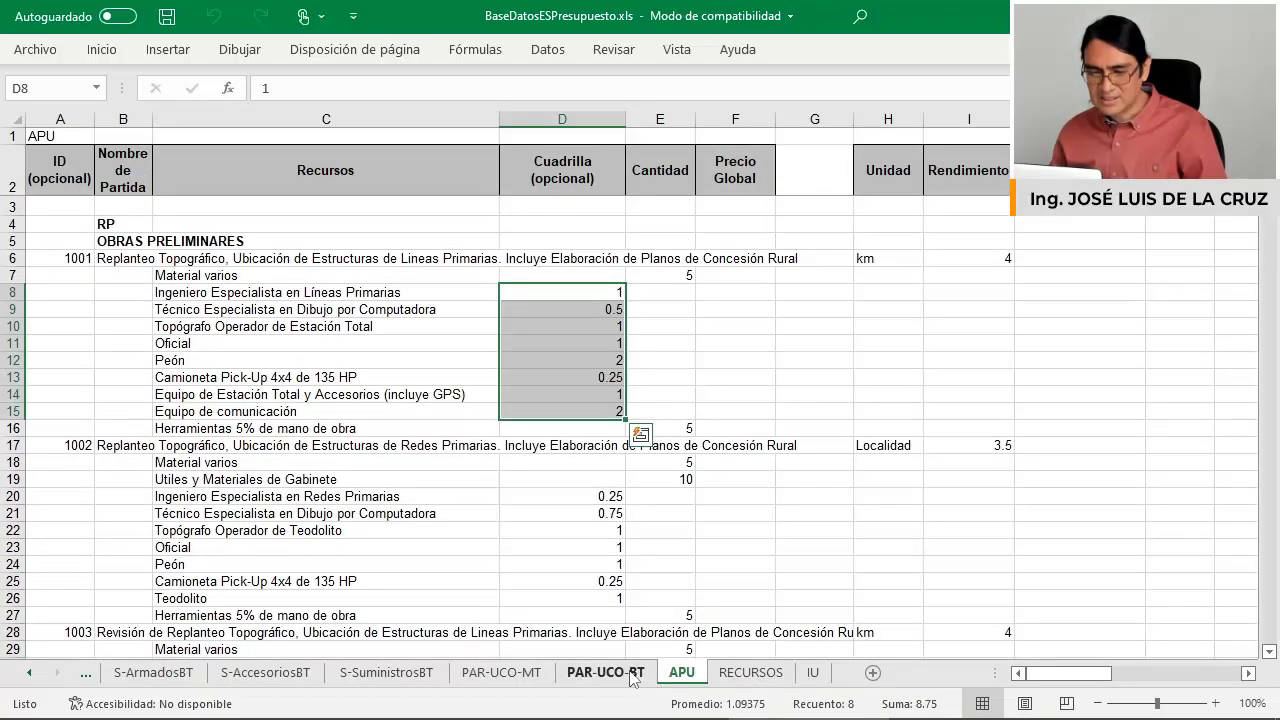
pyautogui.click(605, 672)
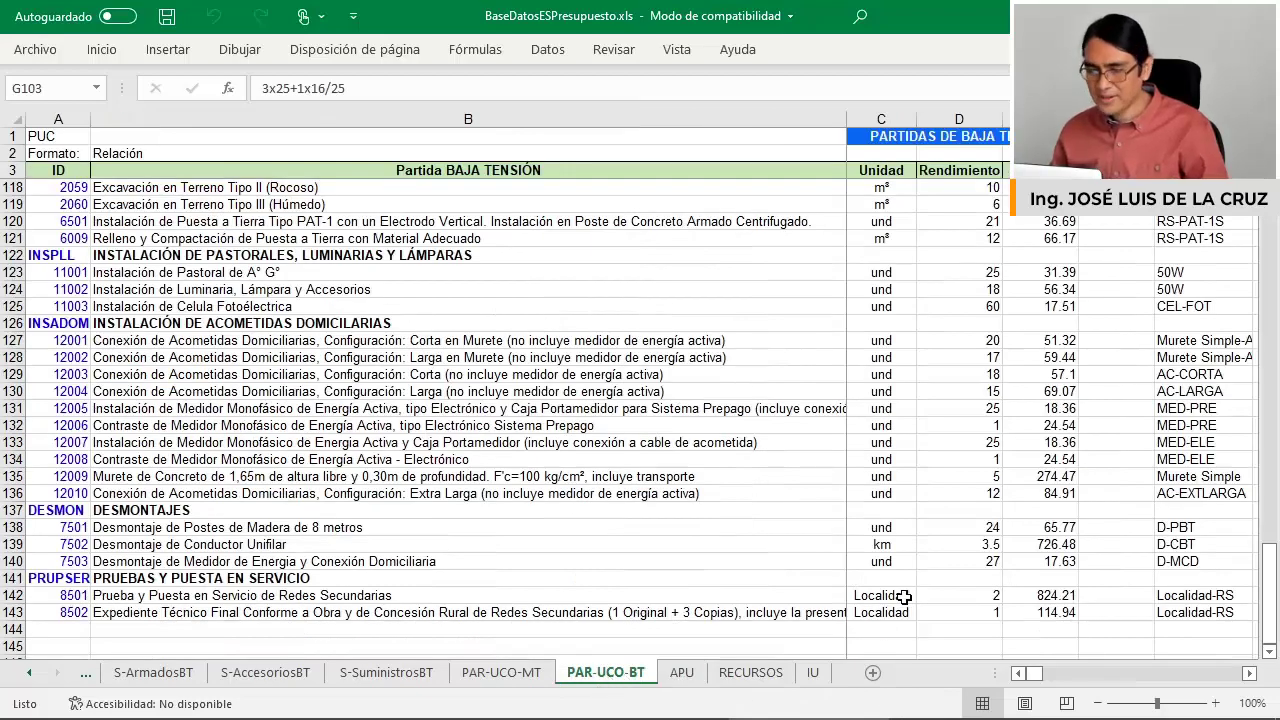
# Save the database workbook and import BaseDatosESPresupuesto.xls as the database in PRESIO 2023.
pyautogui.click(166, 22)
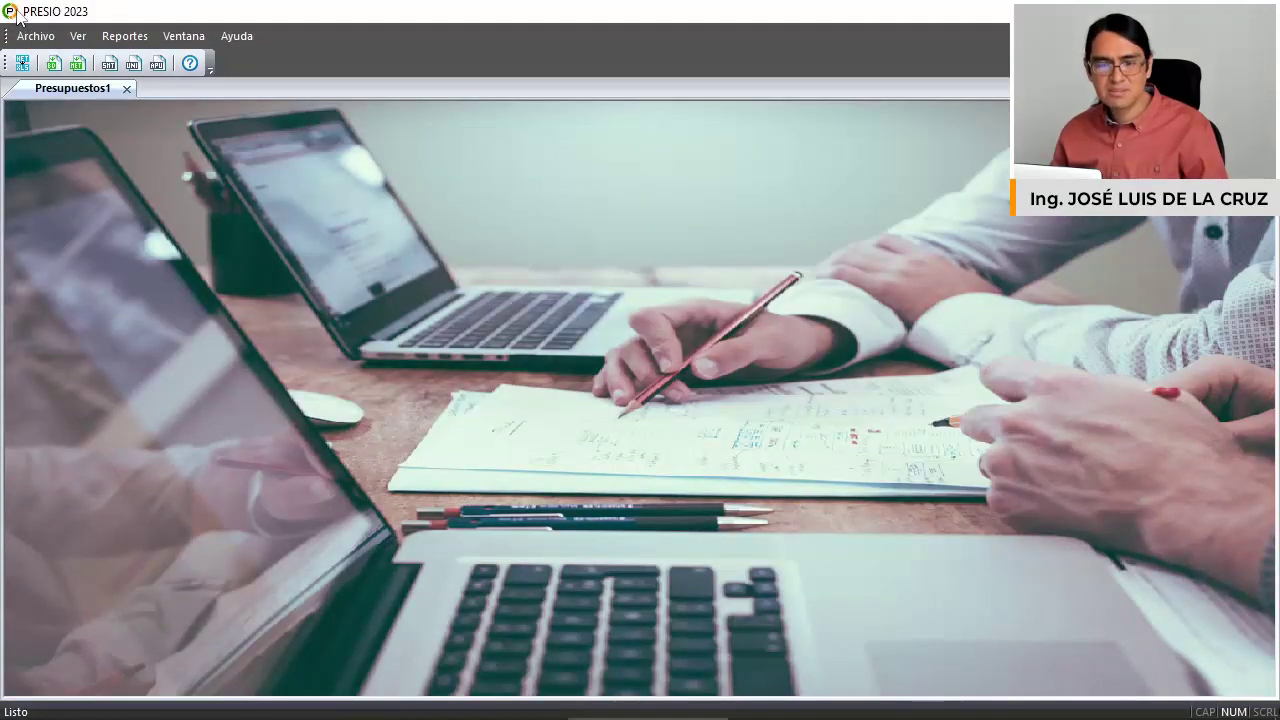
pyautogui.click(34, 37)
pyautogui.moveTo(86, 122)
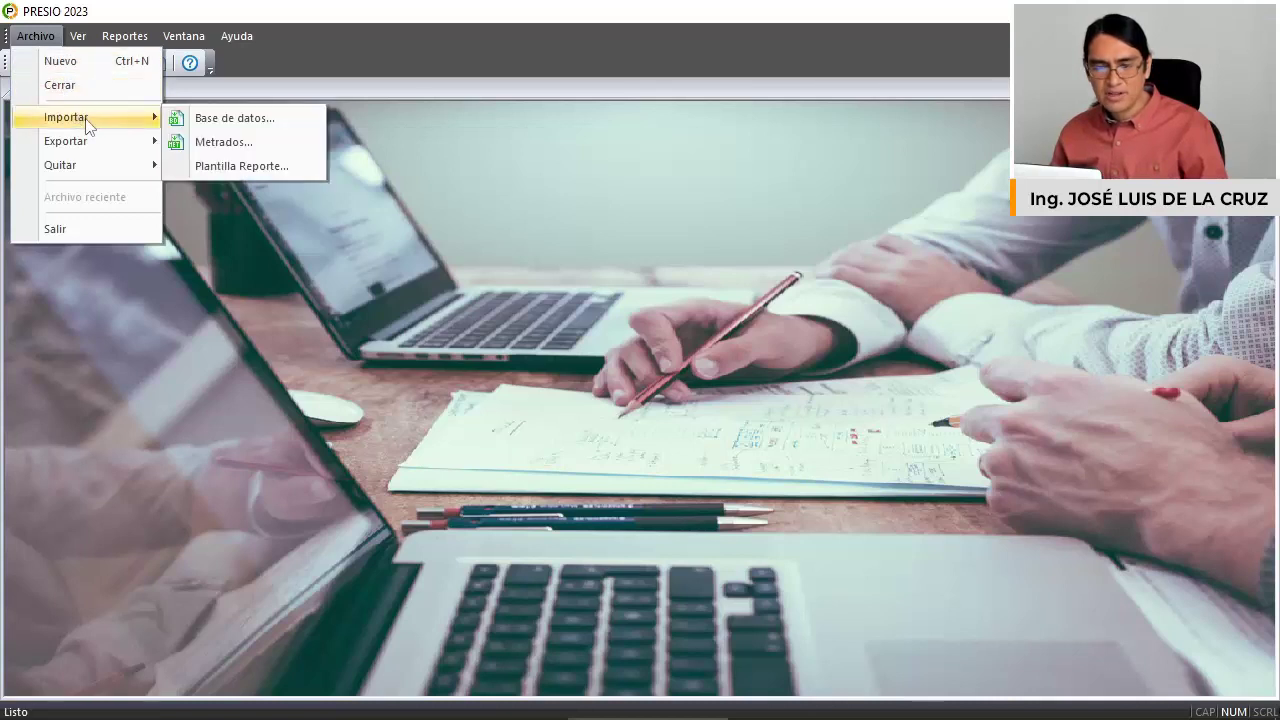
pyautogui.click(275, 124)
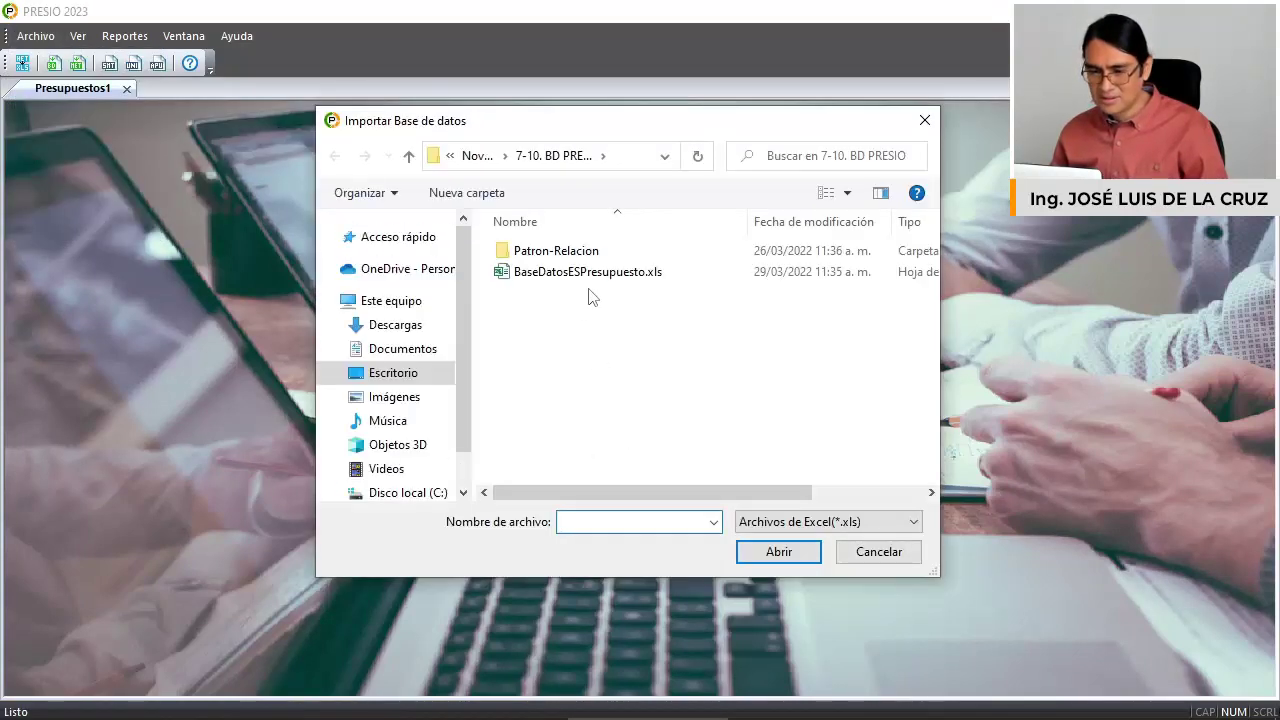
pyautogui.doubleClick(606, 275)
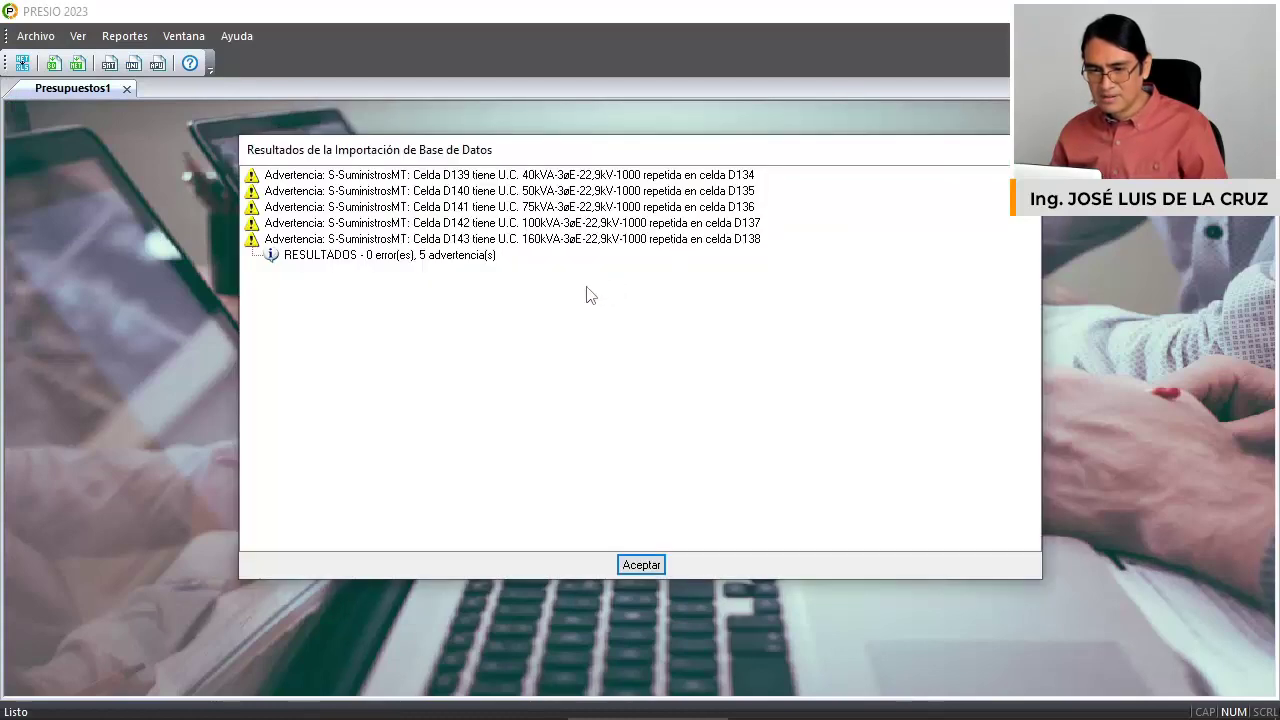
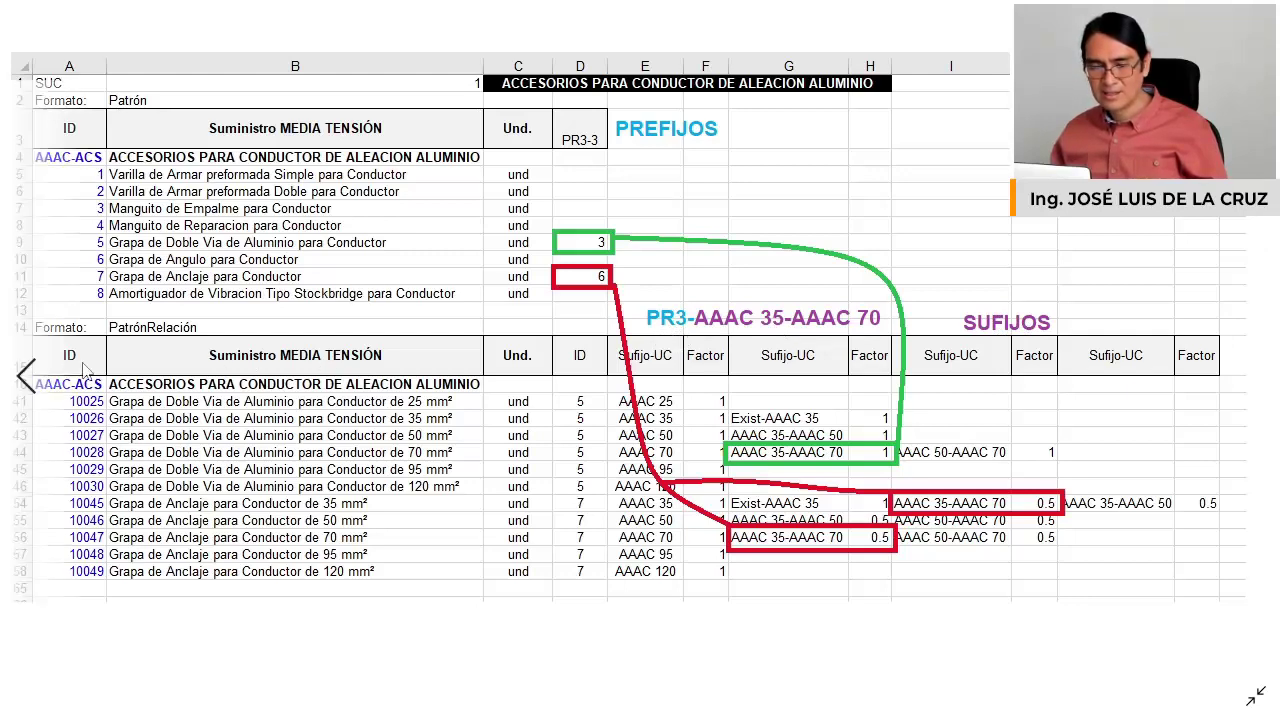
pyautogui.click(42, 380)
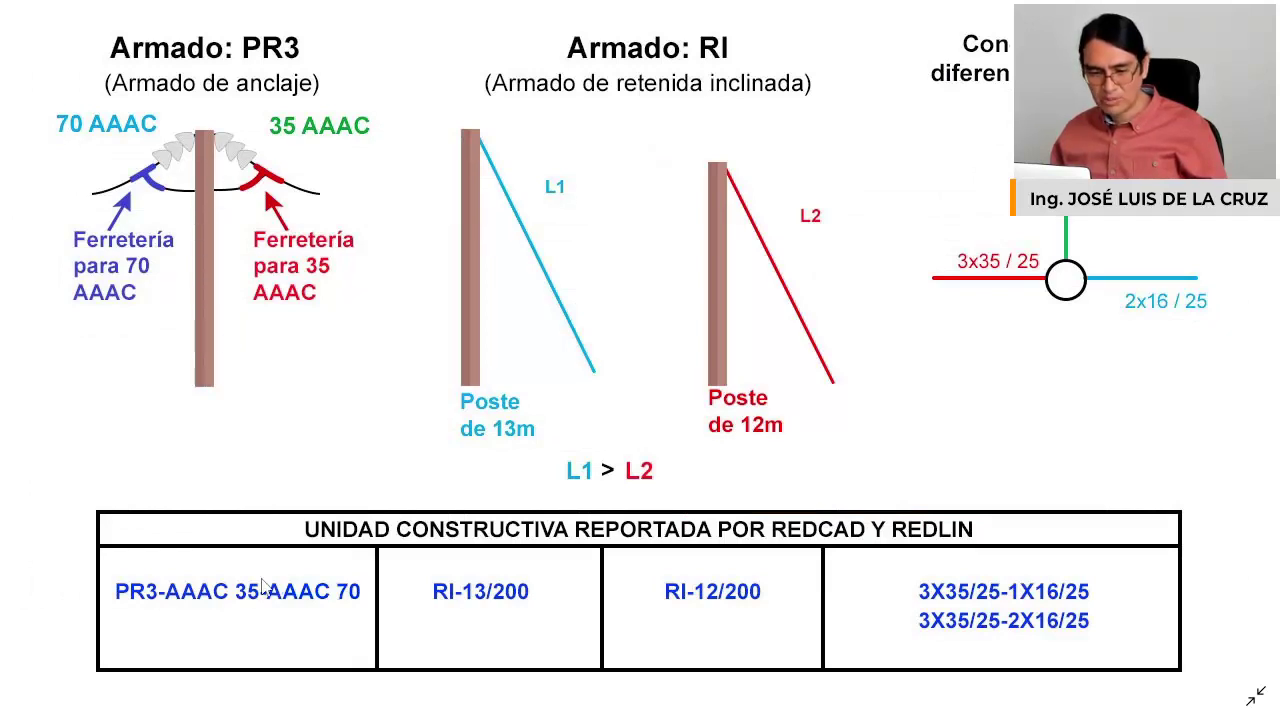
pyautogui.click(1257, 373)
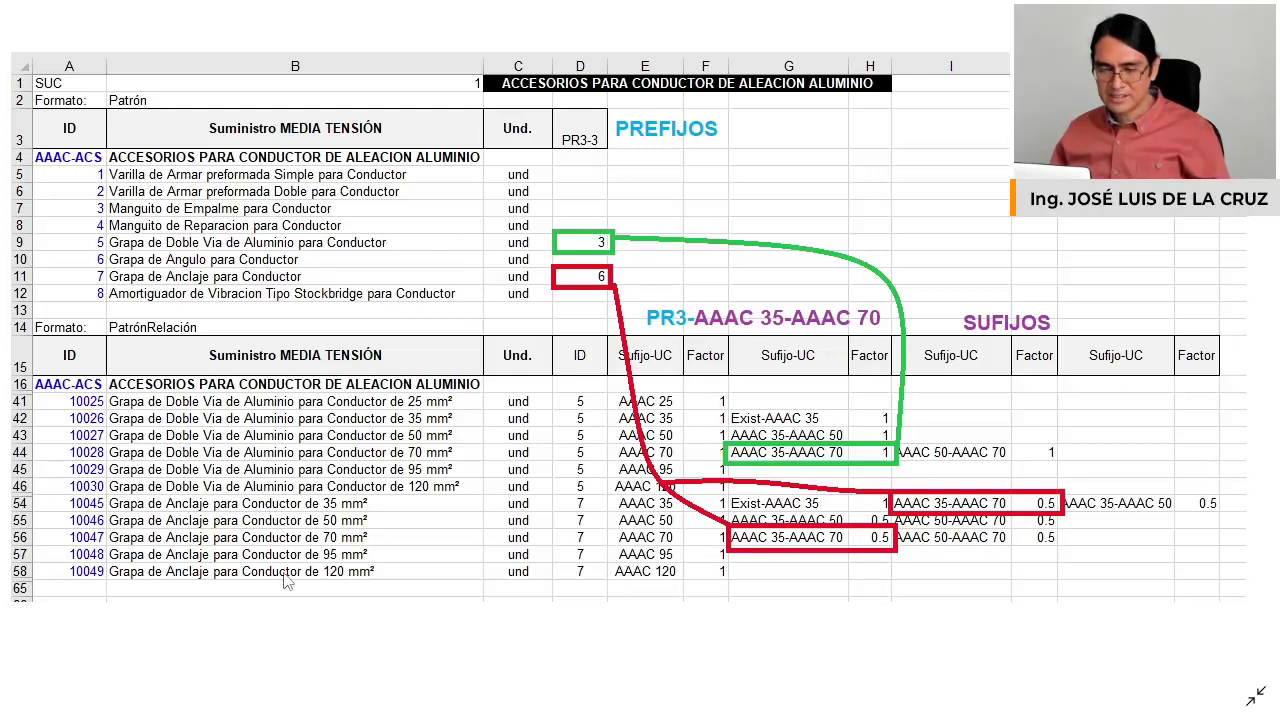
pyautogui.moveTo(4, 410)
pyautogui.click(28, 377)
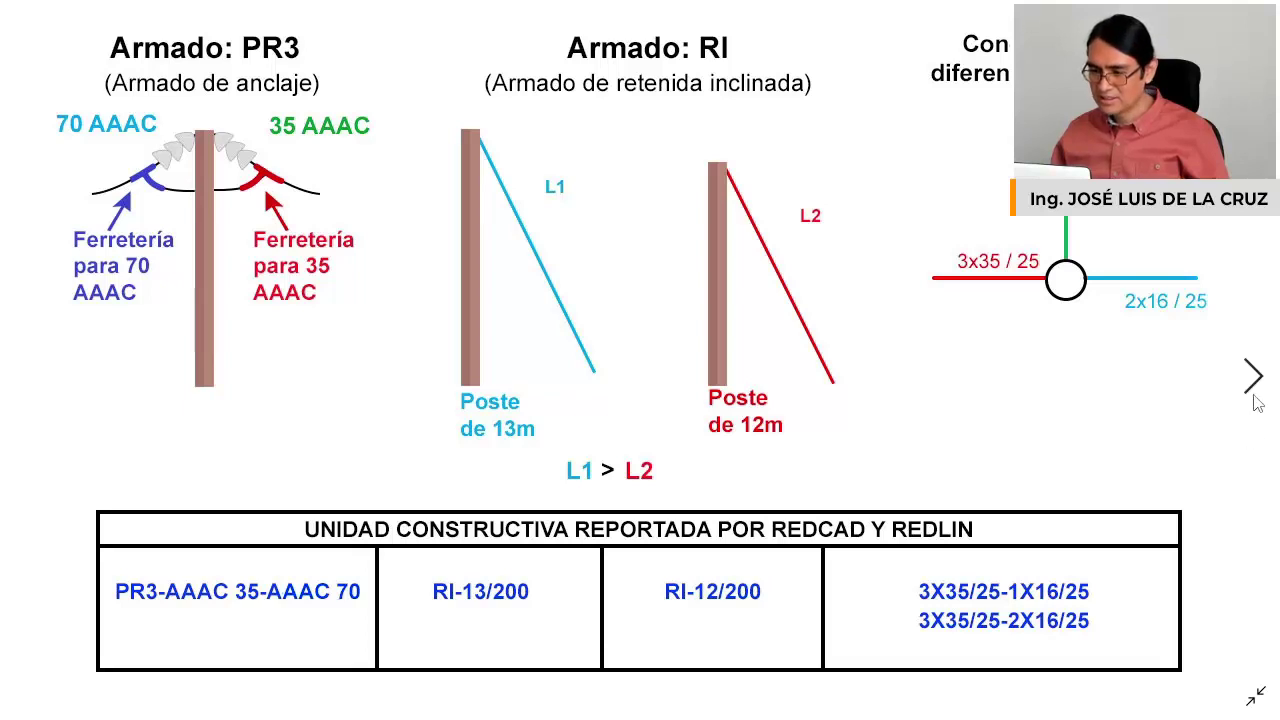
pyautogui.click(1254, 383)
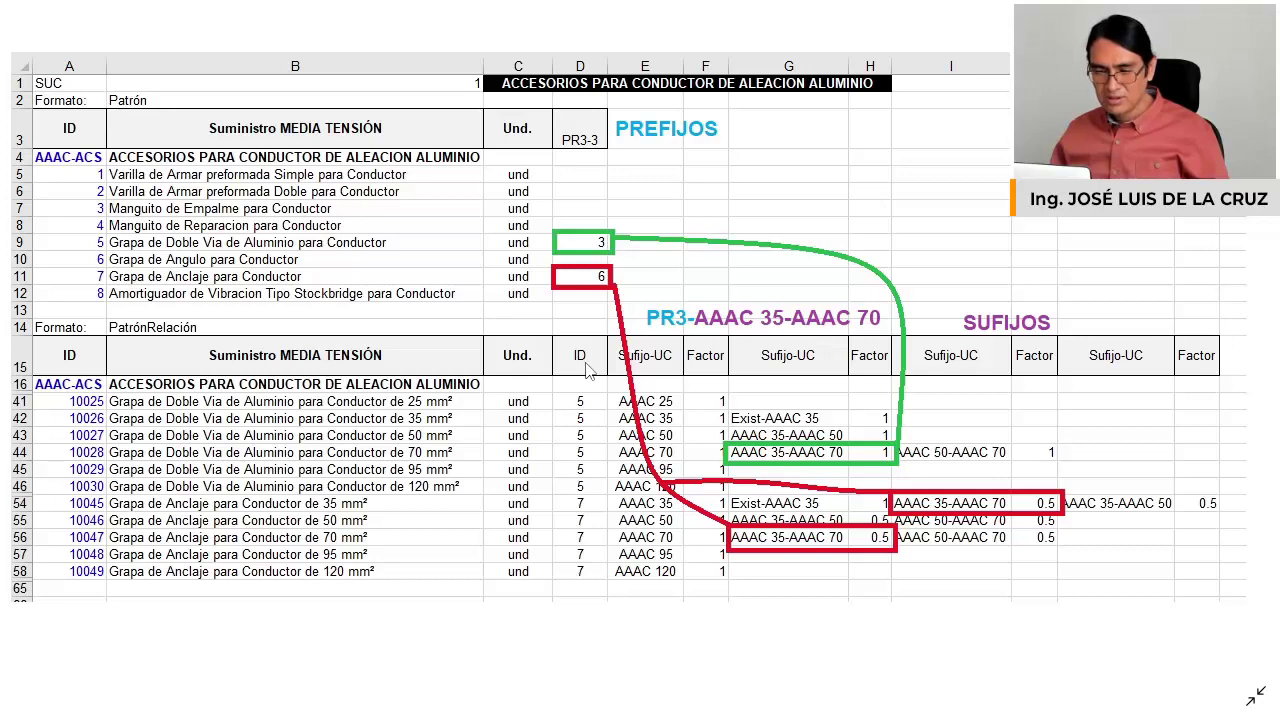
pyautogui.moveTo(6, 412)
pyautogui.click(44, 377)
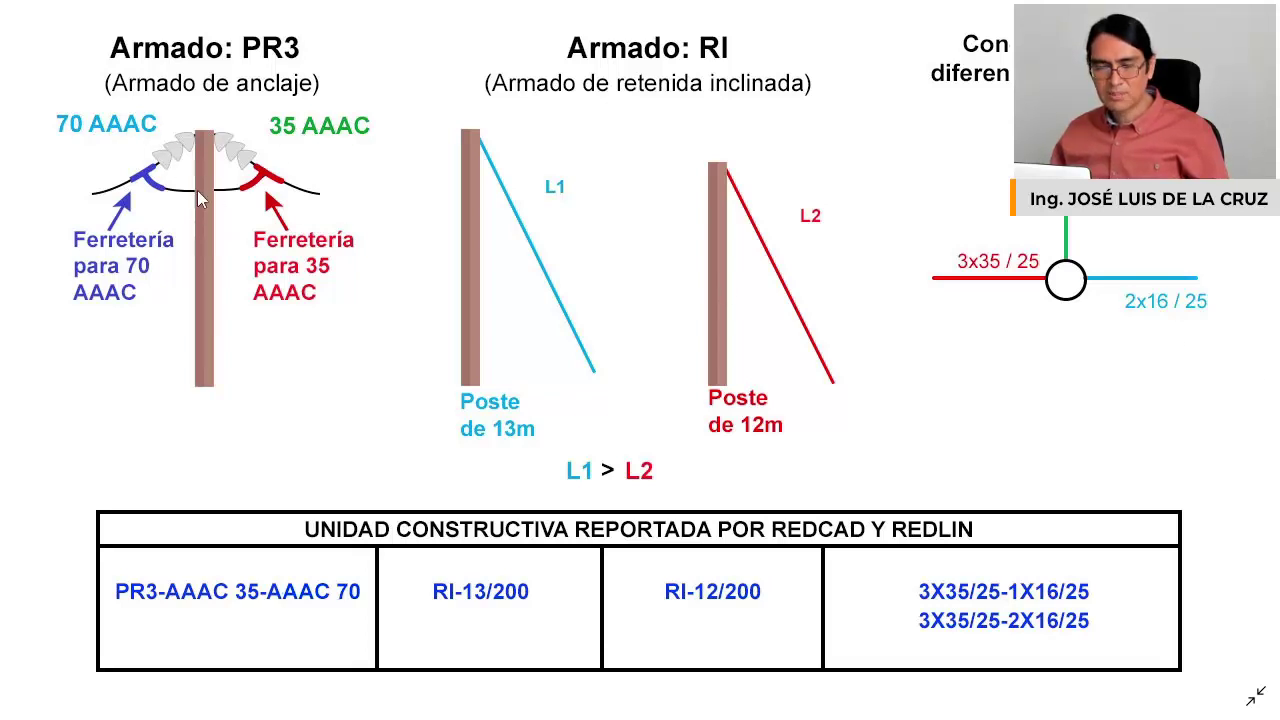
pyautogui.click(1260, 380)
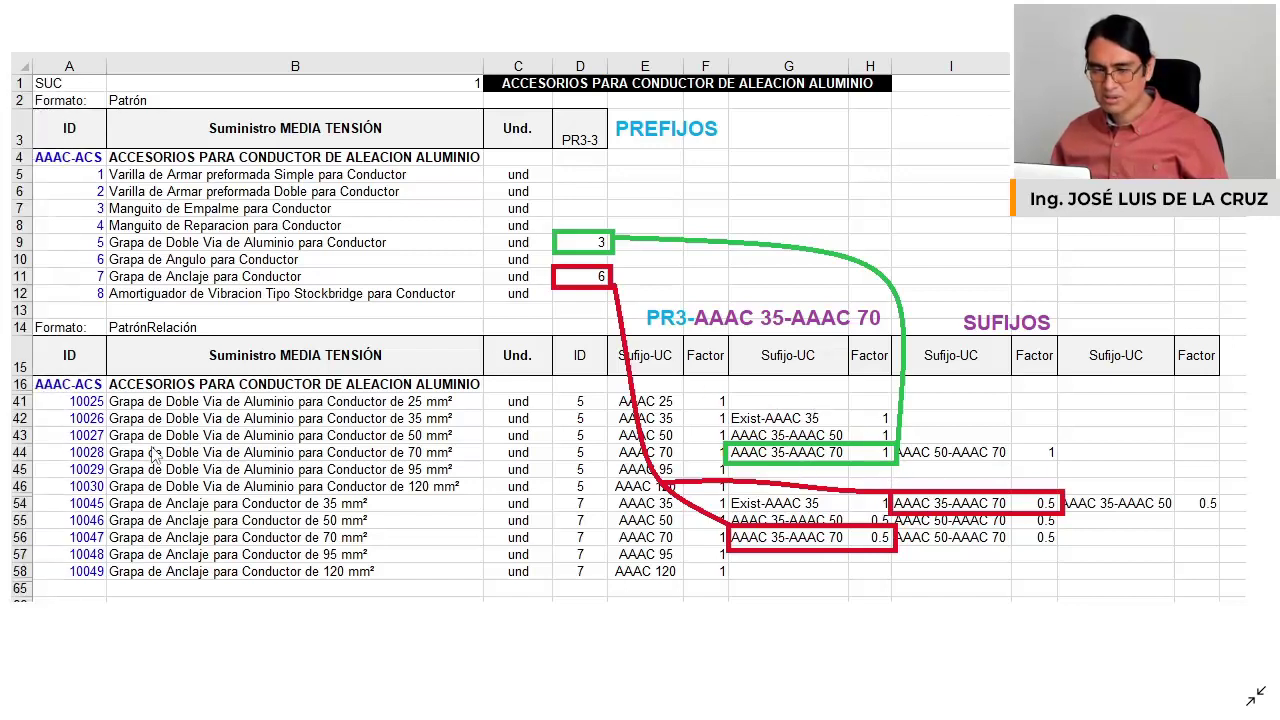
pyautogui.click(20, 374)
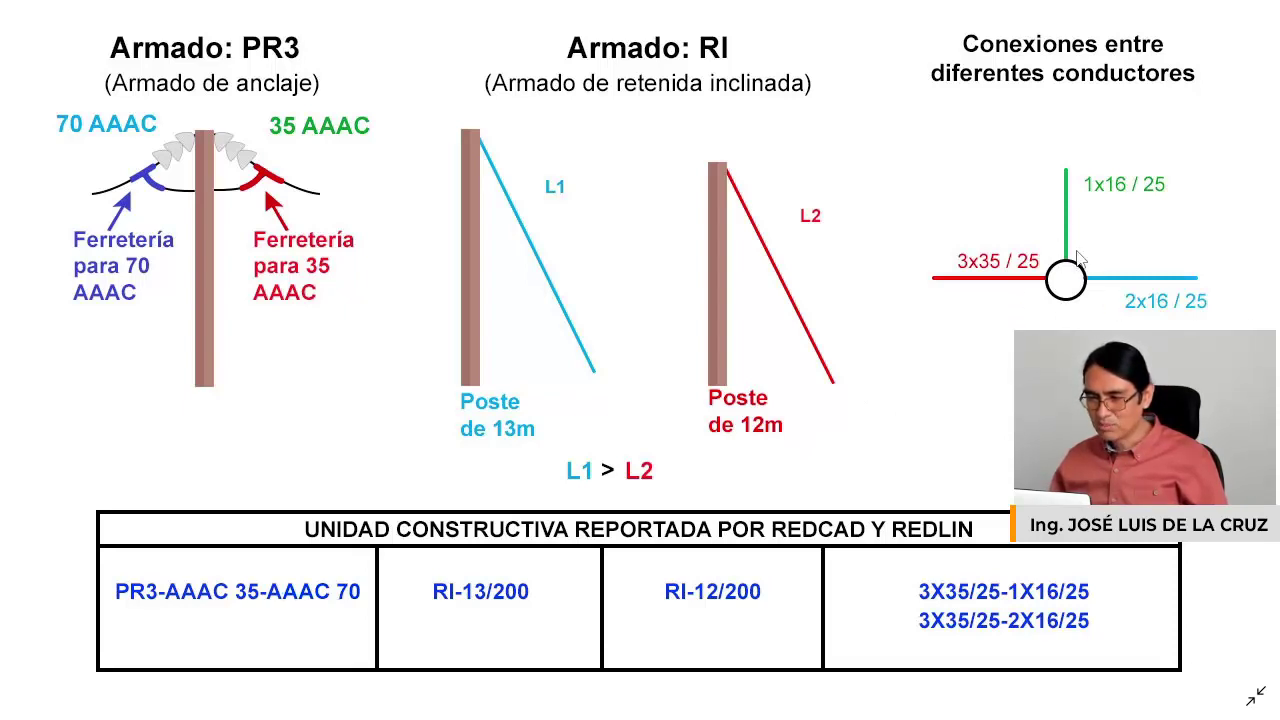
pyautogui.press('Right')
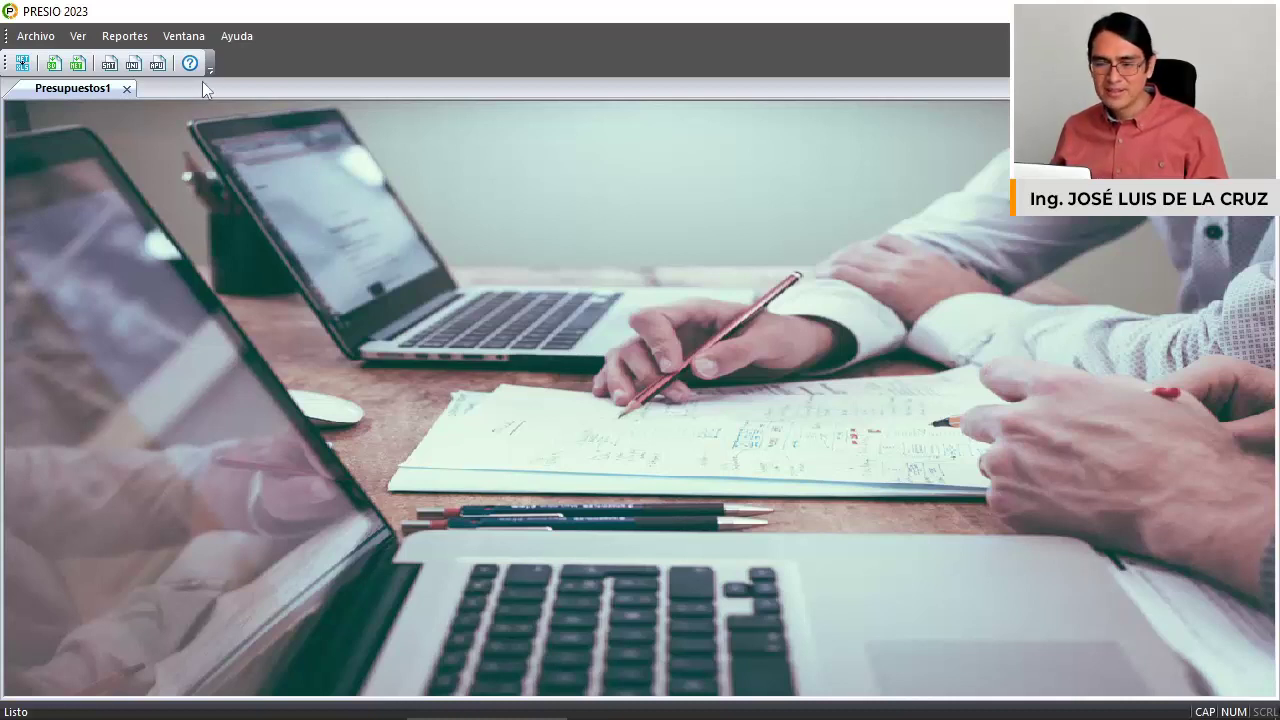
pyautogui.click(33, 36)
pyautogui.moveTo(86, 124)
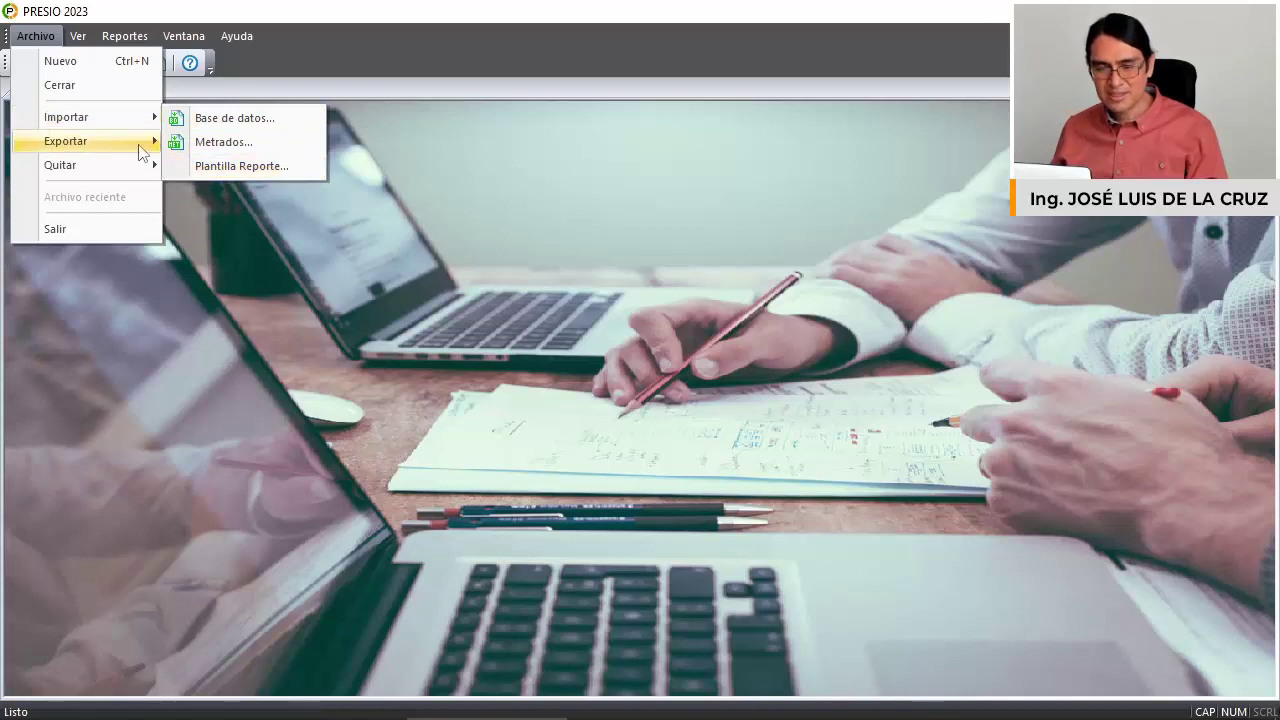
pyautogui.moveTo(145, 148)
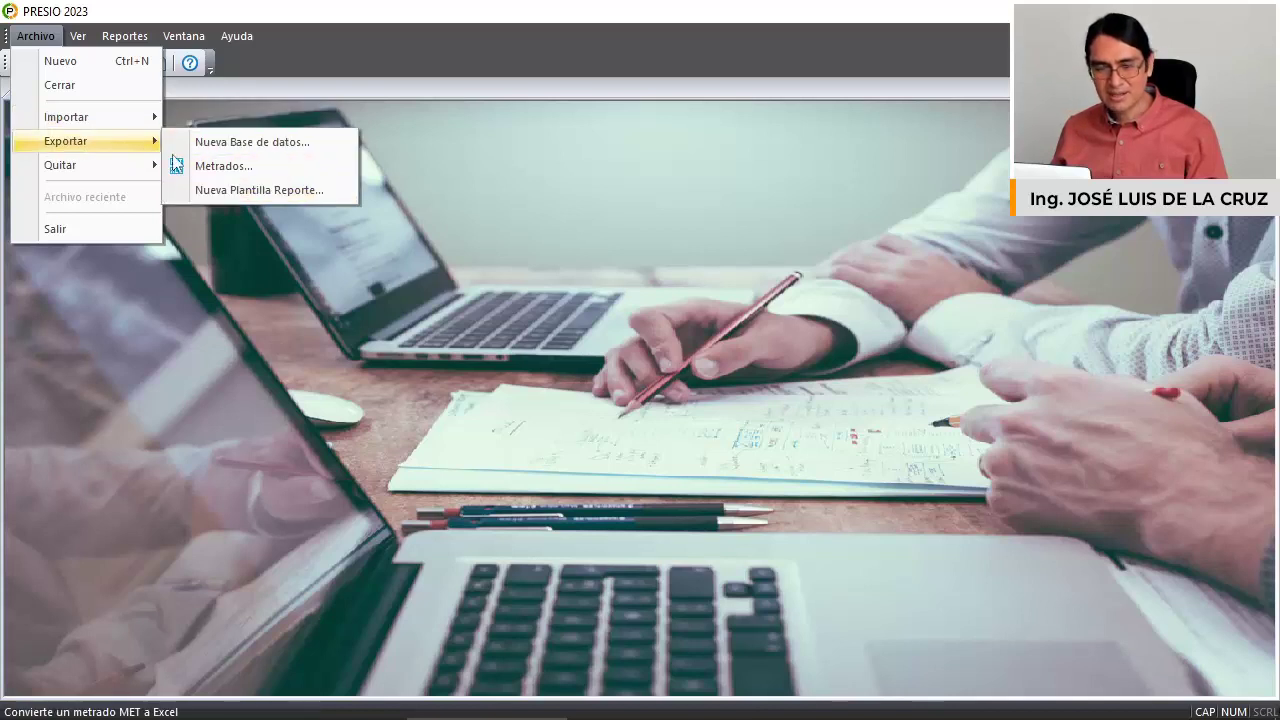
pyautogui.click(283, 190)
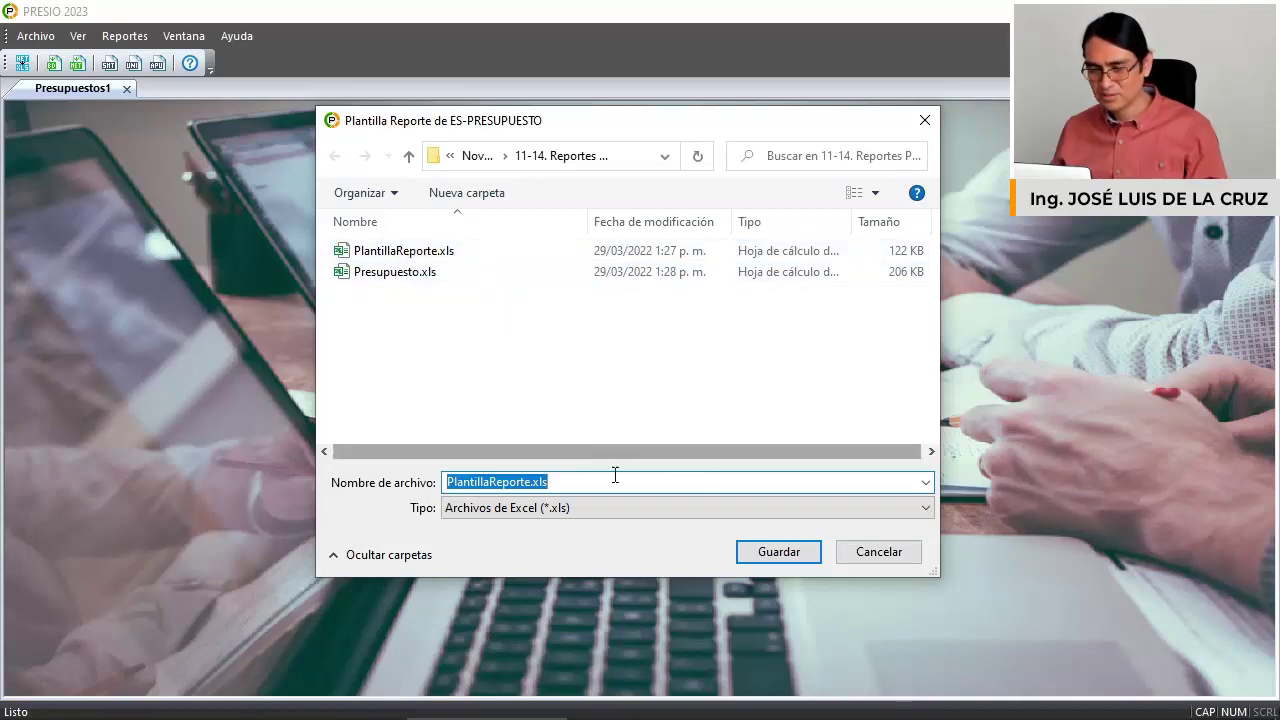
pyautogui.click(878, 552)
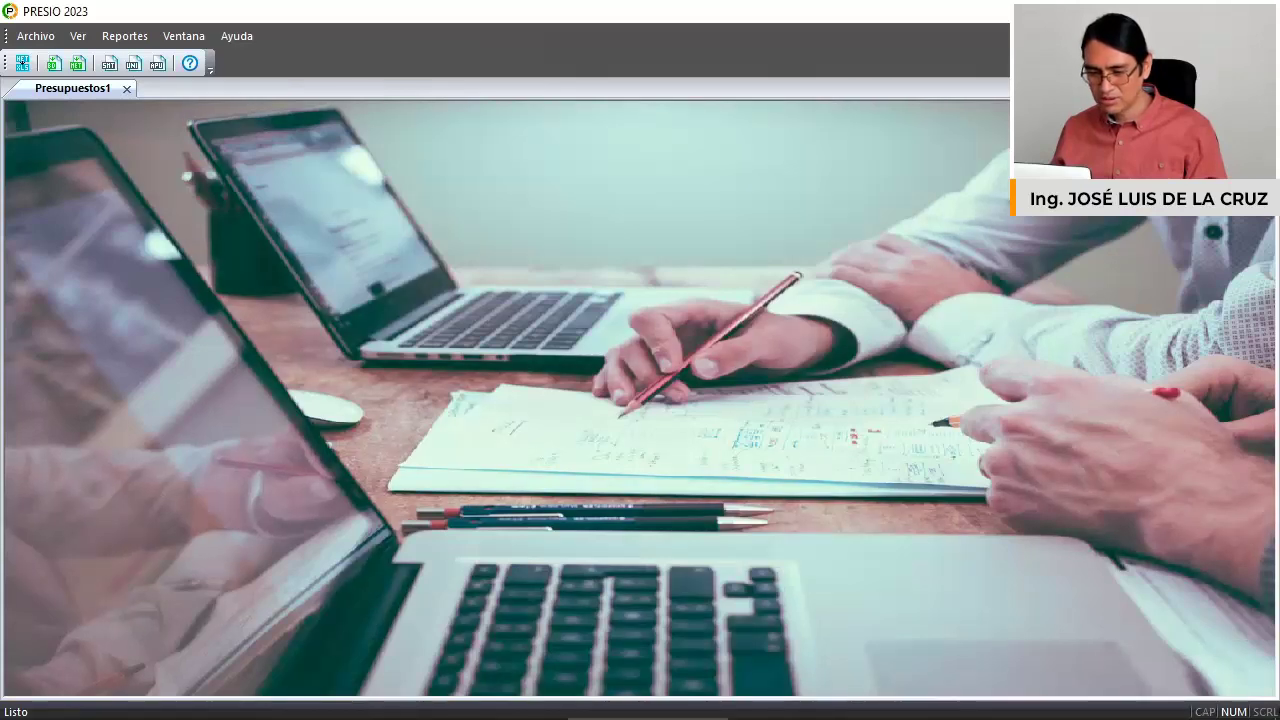
# Open PlantillaReporte.xls from the PRESIO reports folder and examine the project, location and section fields on ResumenGeneral.
pyautogui.hotkey('alt', 'Tab')
pyautogui.doubleClick(160, 257)
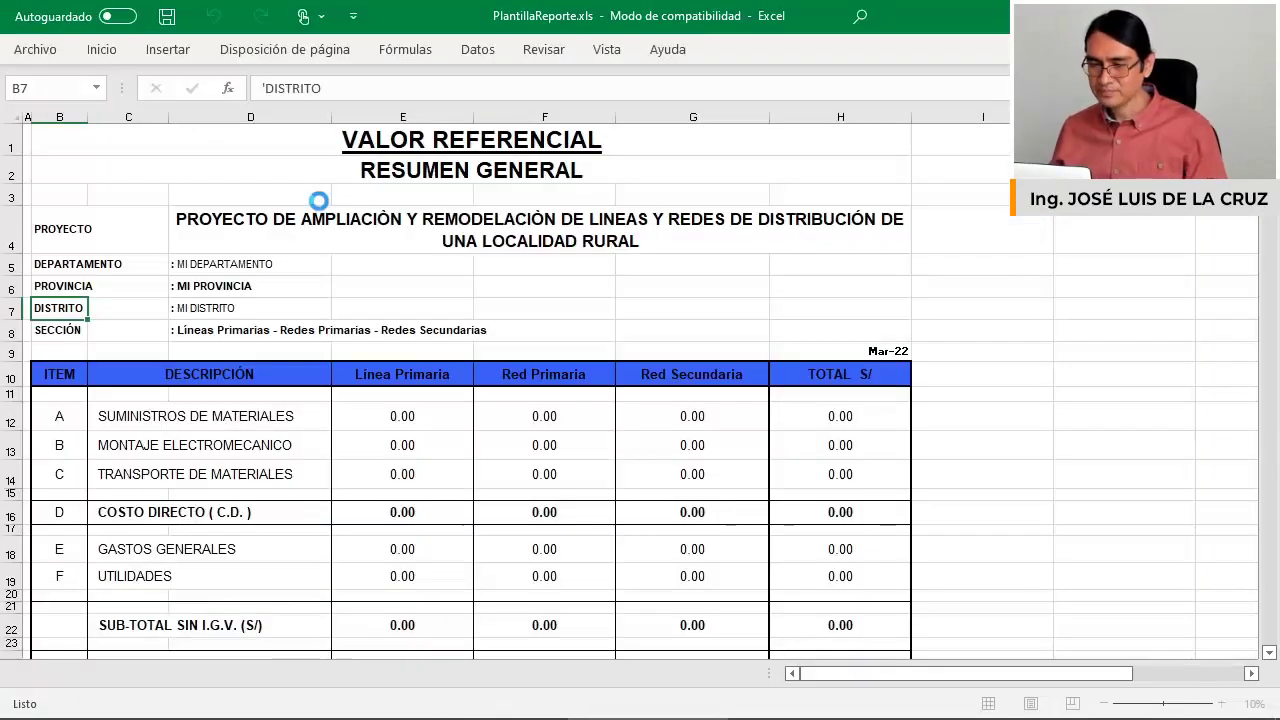
pyautogui.click(210, 216)
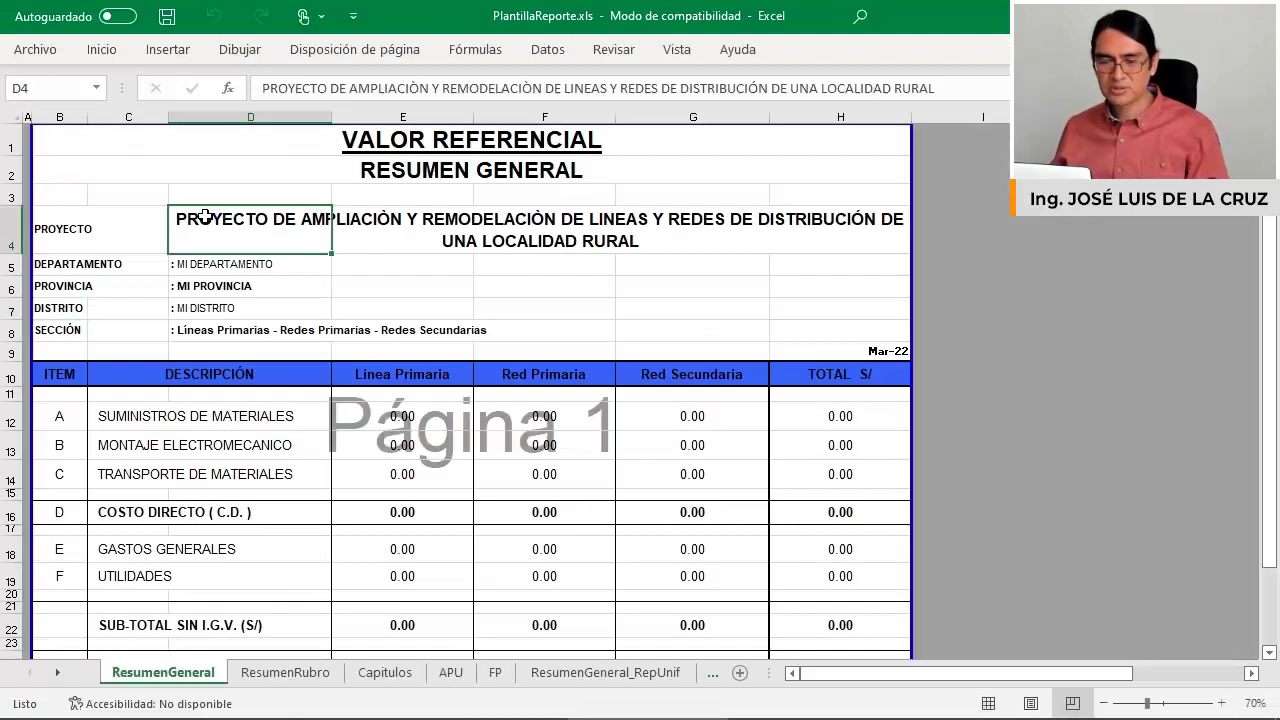
pyautogui.moveTo(211, 268); pyautogui.dragTo(220, 311)
pyautogui.moveTo(220, 235); pyautogui.dragTo(221, 335)
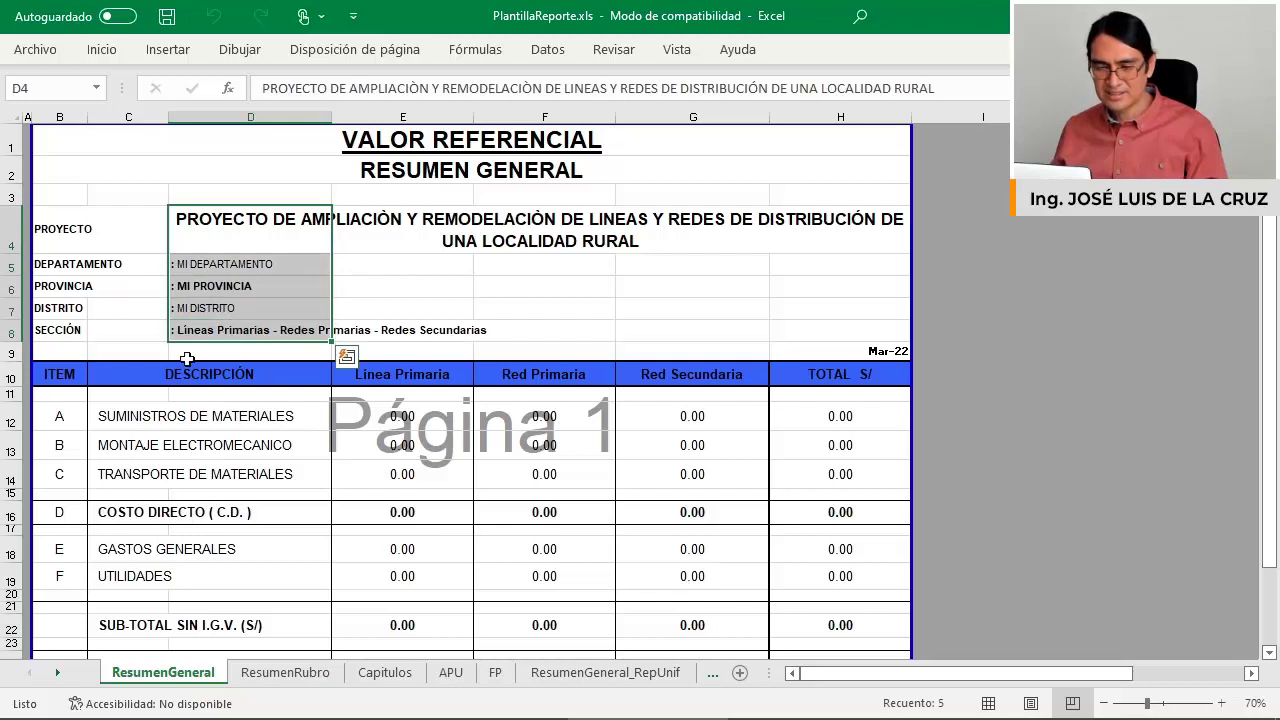
# Examine the ResumenGeneral table headings from Línea Primaria to TOTAL and the Costo Directo and Utilidades rows.
pyautogui.moveTo(80, 374); pyautogui.dragTo(785, 374)
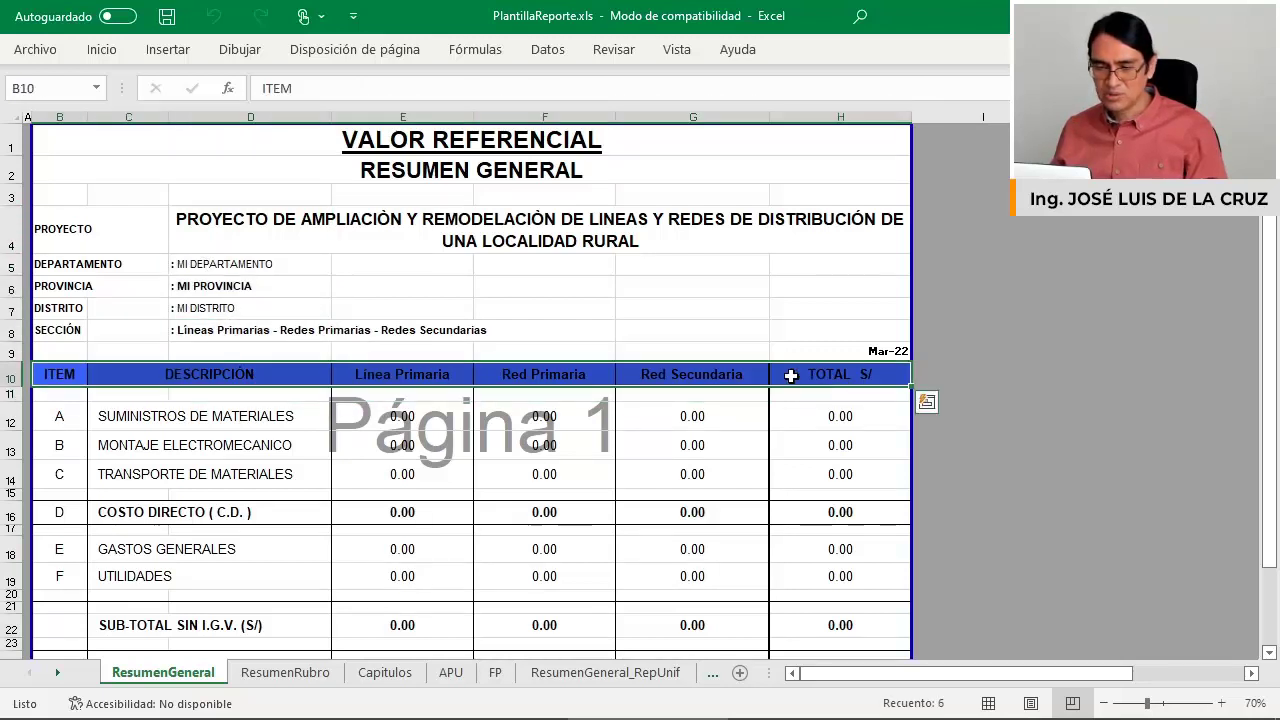
pyautogui.click(452, 376)
pyautogui.click(531, 370)
pyautogui.click(660, 370)
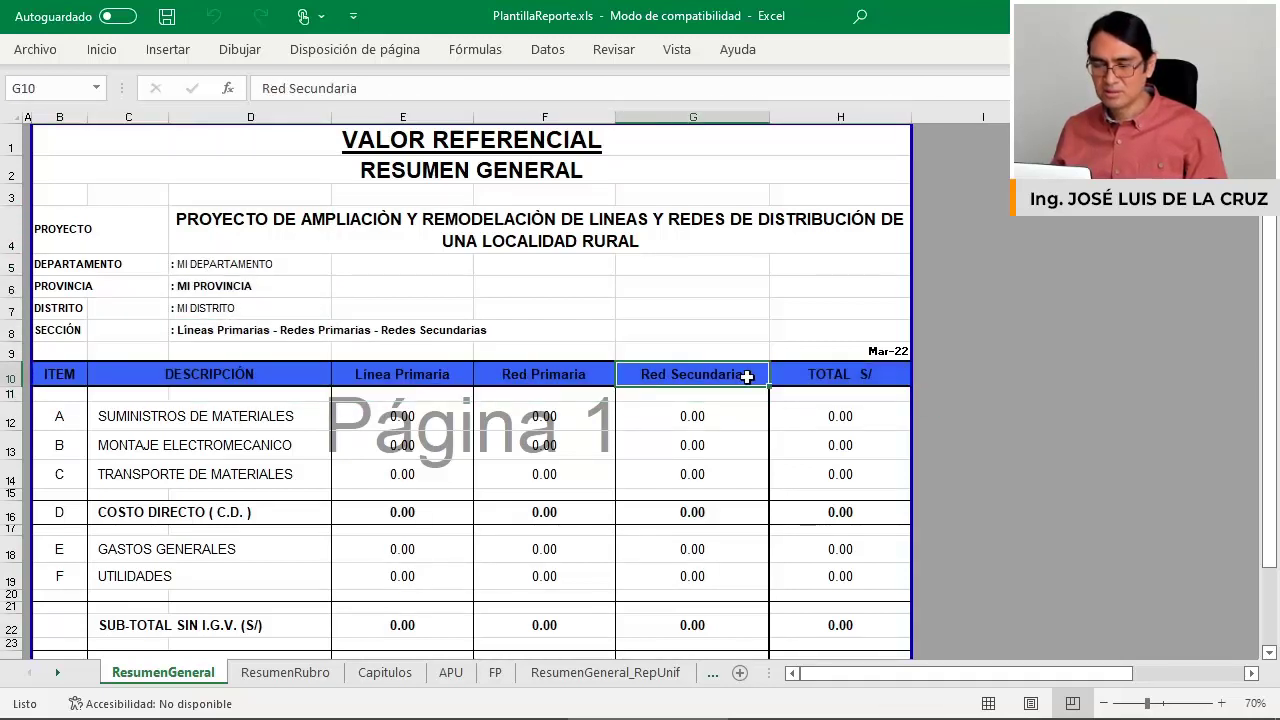
pyautogui.click(800, 372)
pyautogui.click(603, 370)
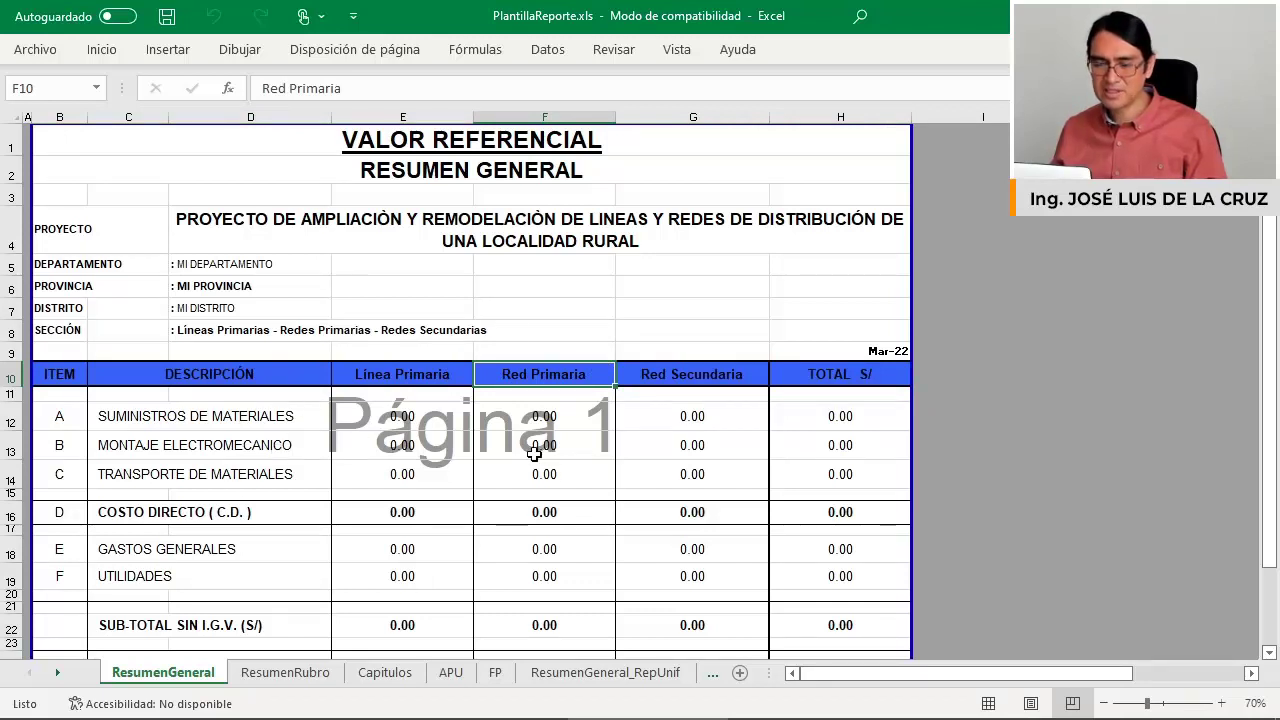
pyautogui.click(270, 528)
pyautogui.click(228, 575)
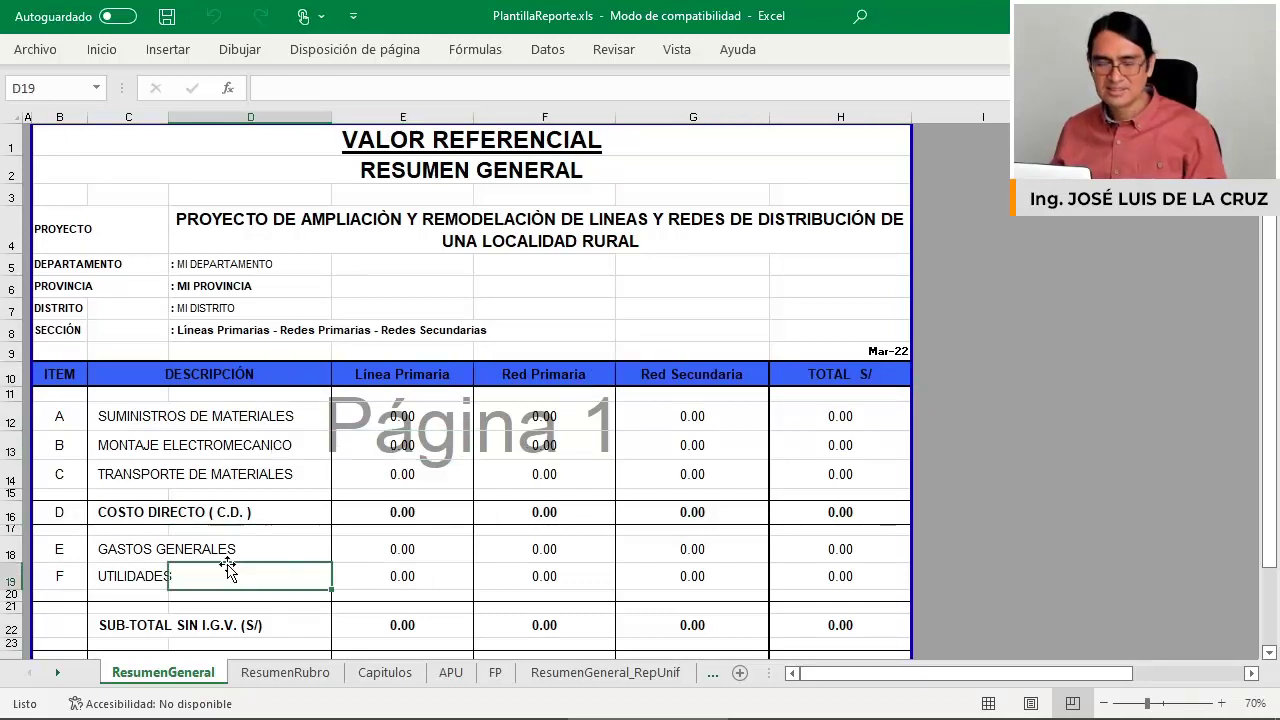
# Look through the other report template sheets, from ResumenRubro and Capitulos to Est-Sum.
pyautogui.click(300, 677)
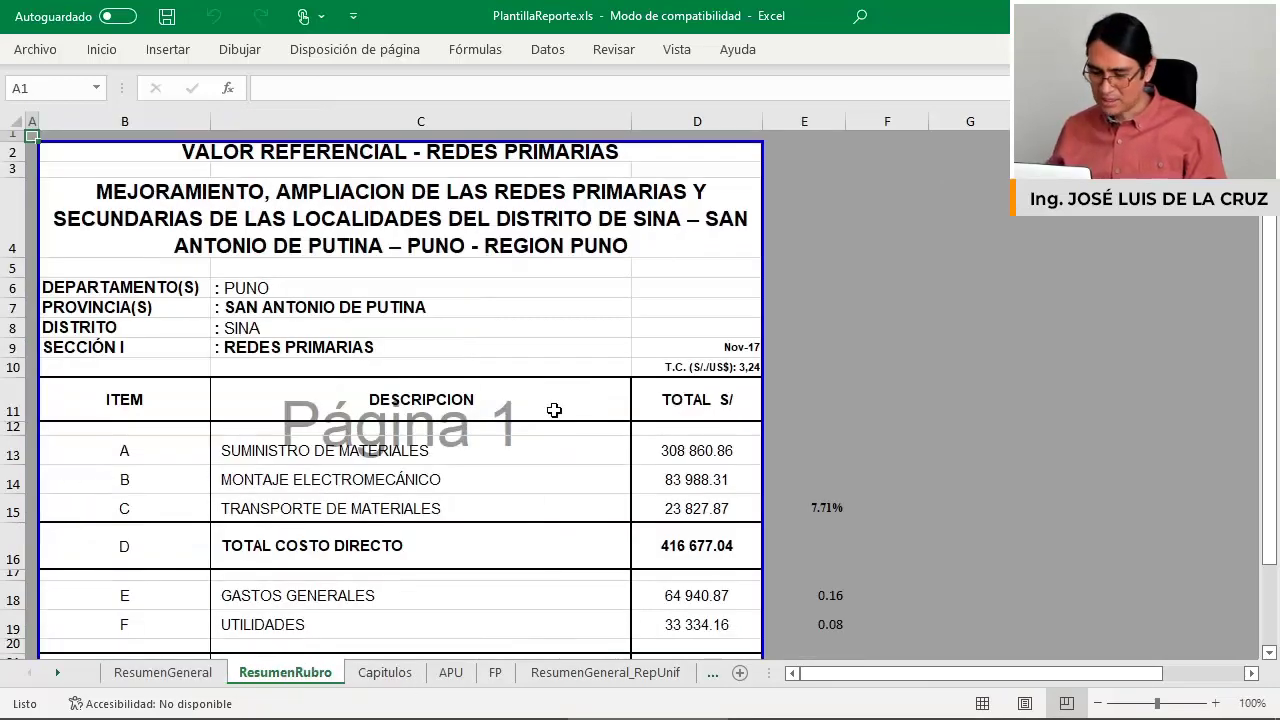
pyautogui.hotkey('ctrl', 'pagedown')
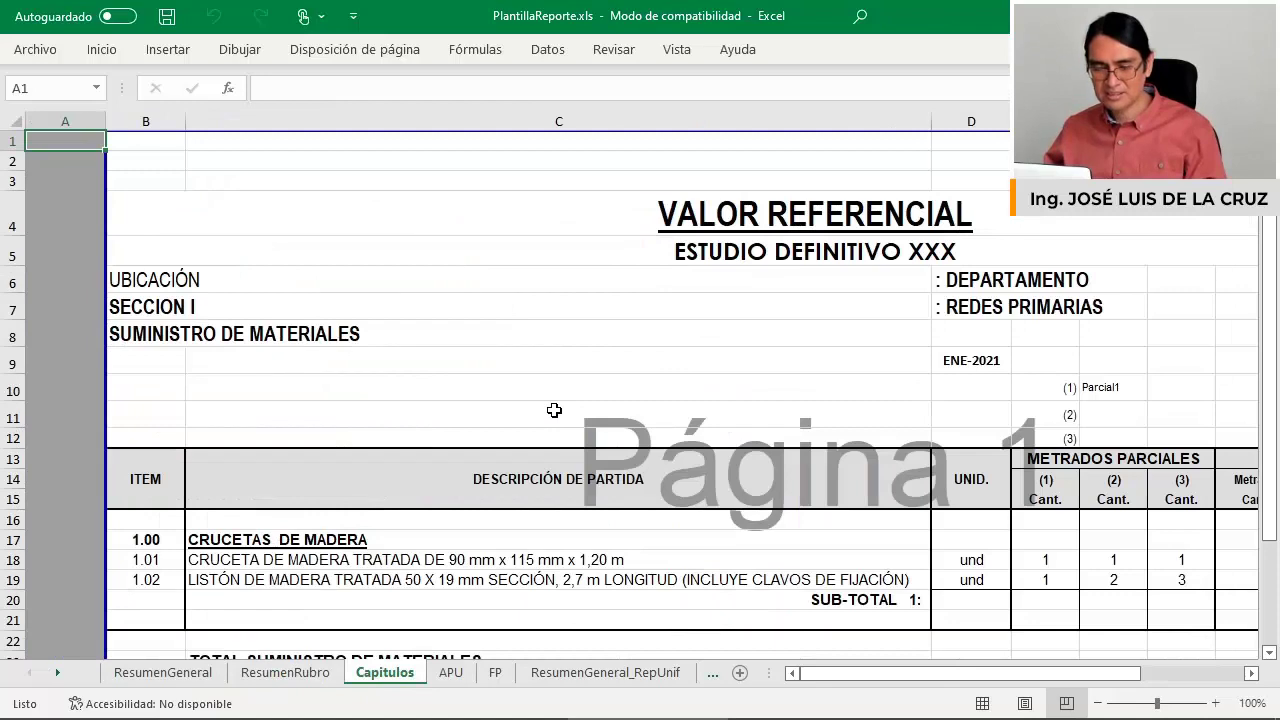
pyautogui.hotkey('ctrl', 'pagedown')
pyautogui.hotkey('ctrl', 'pagedown')
pyautogui.hotkey('ctrl', 'pagedown')
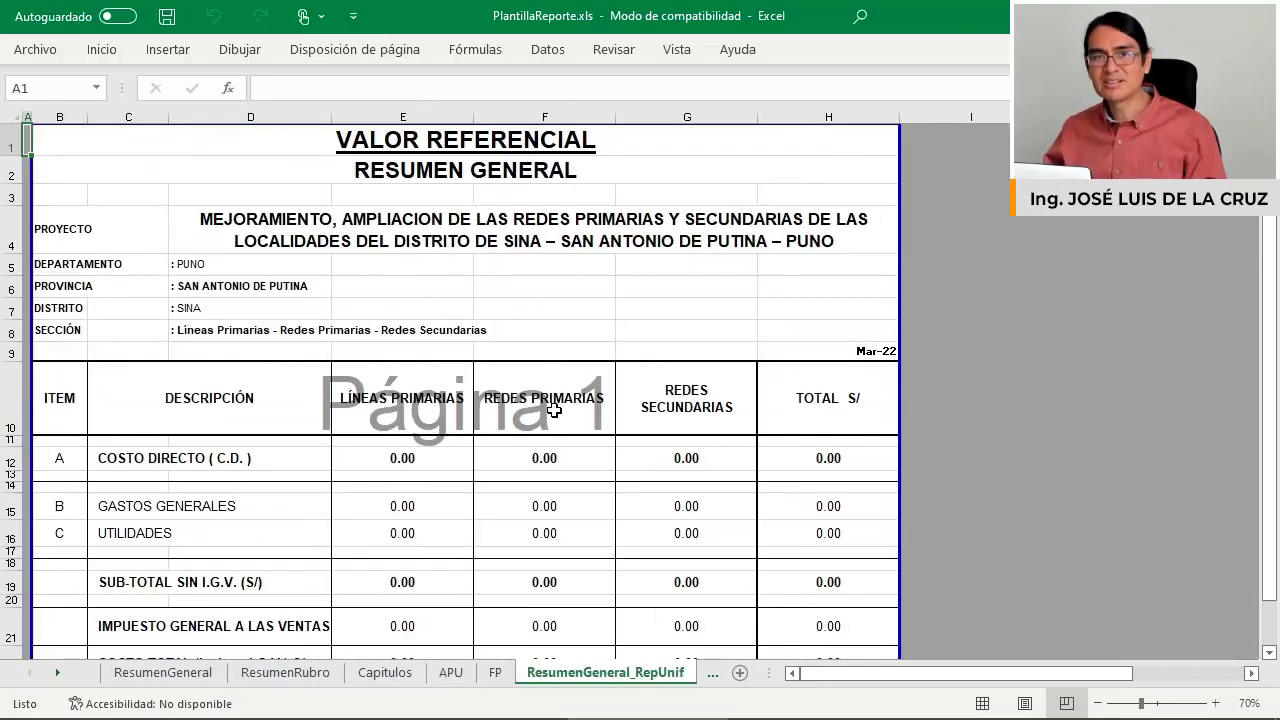
pyautogui.hotkey('ctrl', 'pagedown')
pyautogui.hotkey('ctrl', 'pagedown')
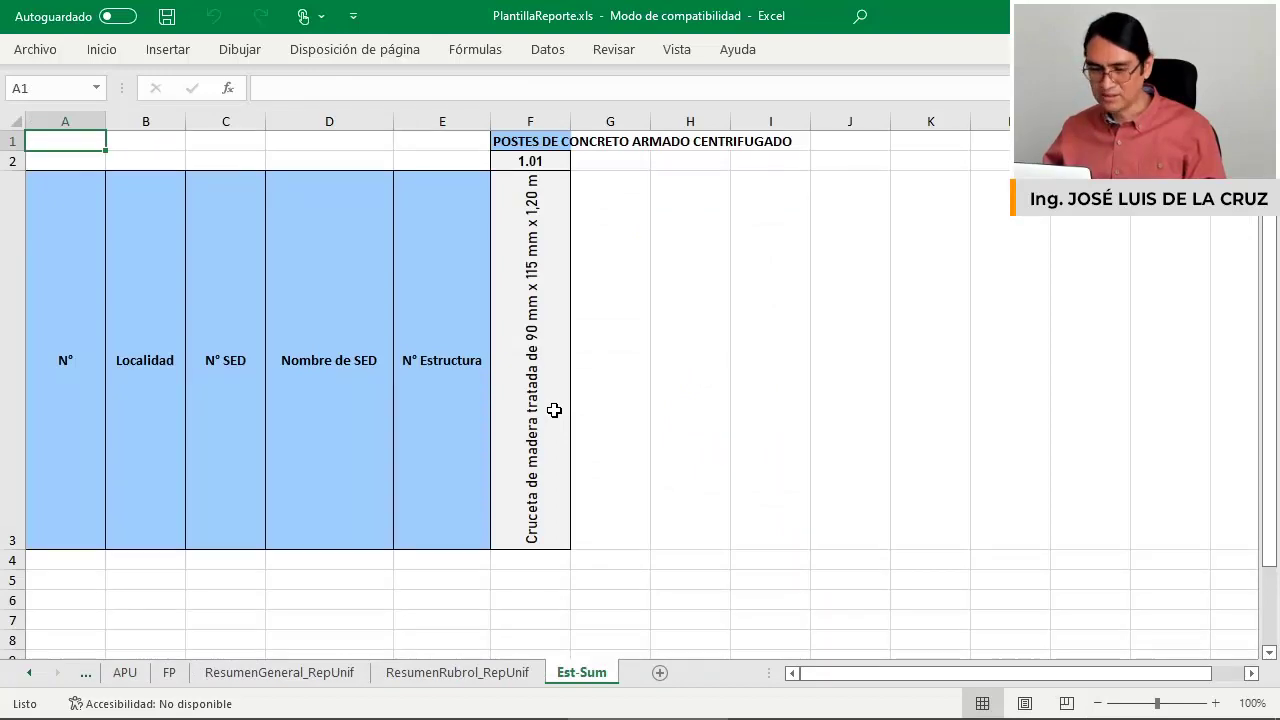
# Return through the template sheets to ResumenGeneral and close the PlantillaReporte.xls workbook.
pyautogui.hotkey('ctrl', 'pageup')
pyautogui.hotkey('ctrl', 'pageup')
pyautogui.hotkey('ctrl', 'pageup')
pyautogui.hotkey('ctrl', 'pageup')
pyautogui.hotkey('ctrl', 'pageup')
pyautogui.hotkey('ctrl', 'pageup')
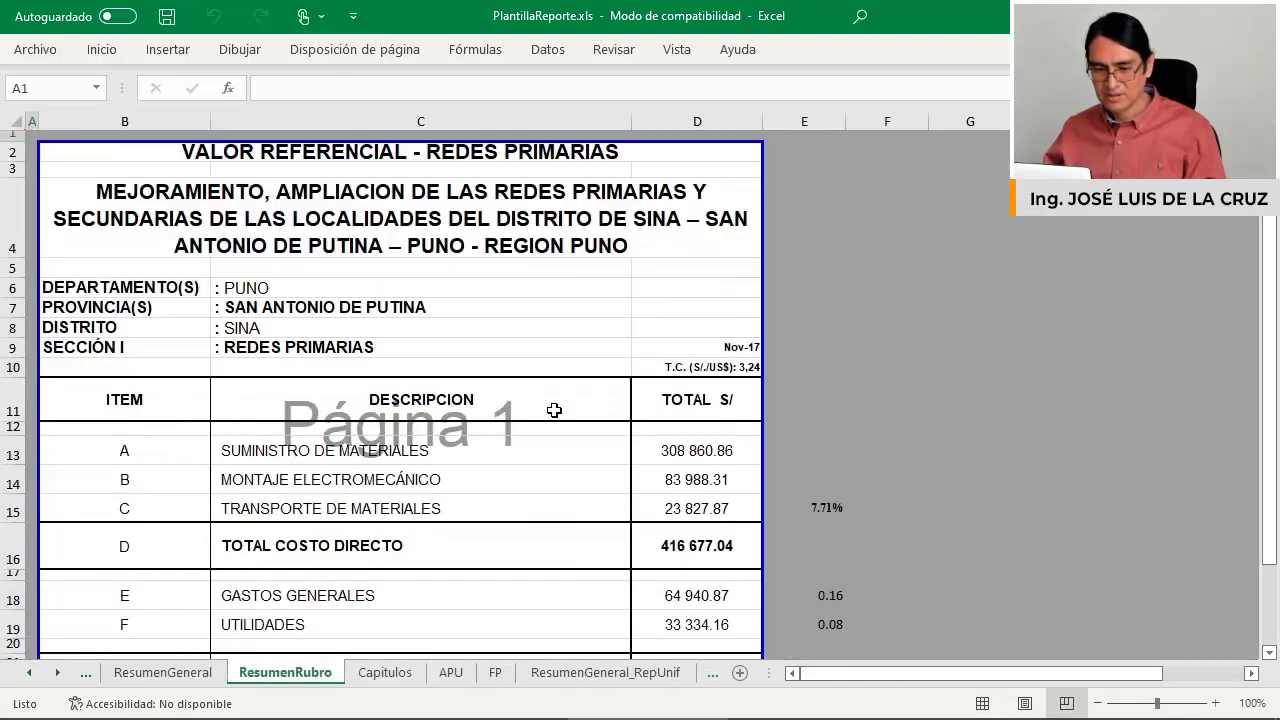
pyautogui.hotkey('ctrl', 'pageup')
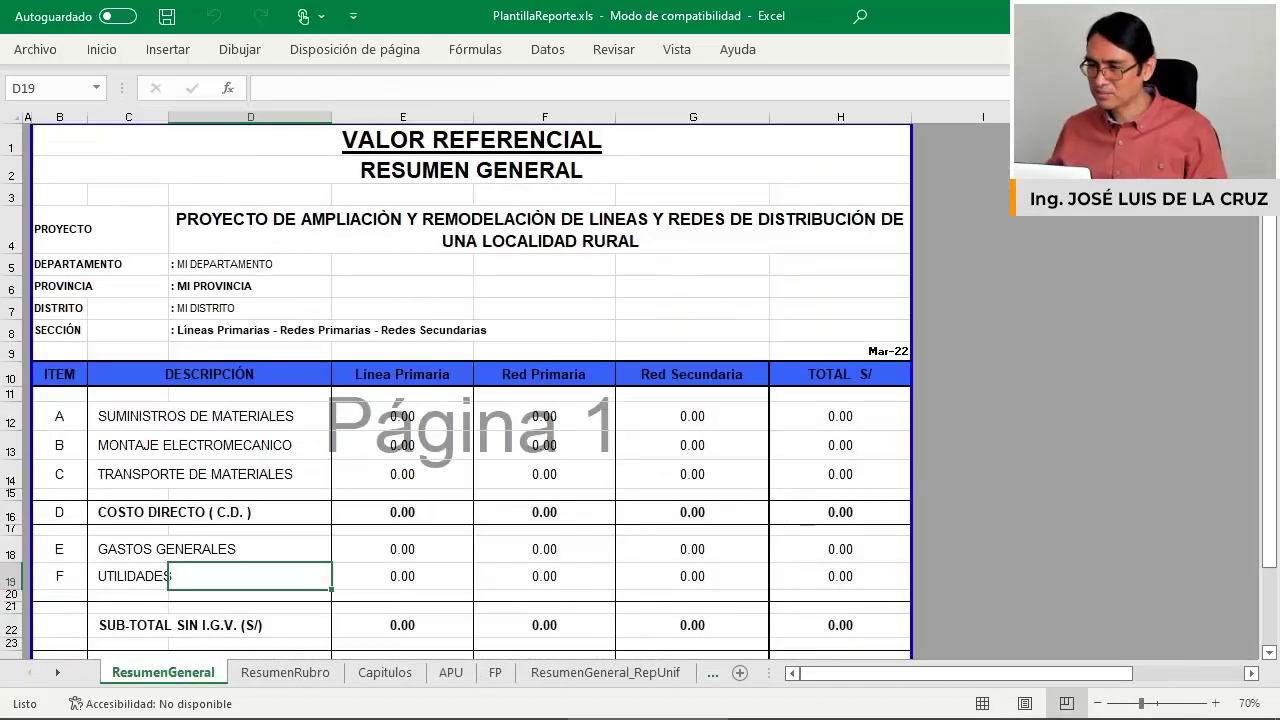
pyautogui.click(1257, 16)
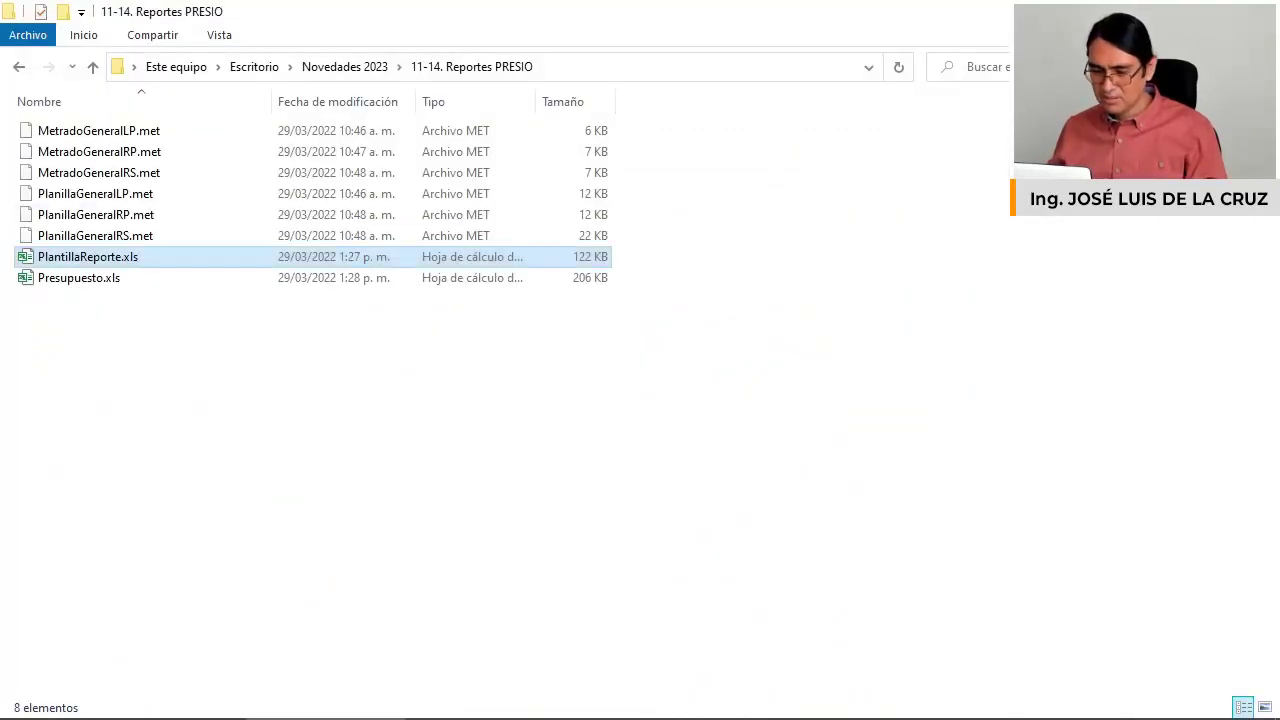
# Switch to PRESIO 2023 and import PlantillaReporte.xls as the report template.
pyautogui.click(488, 718)
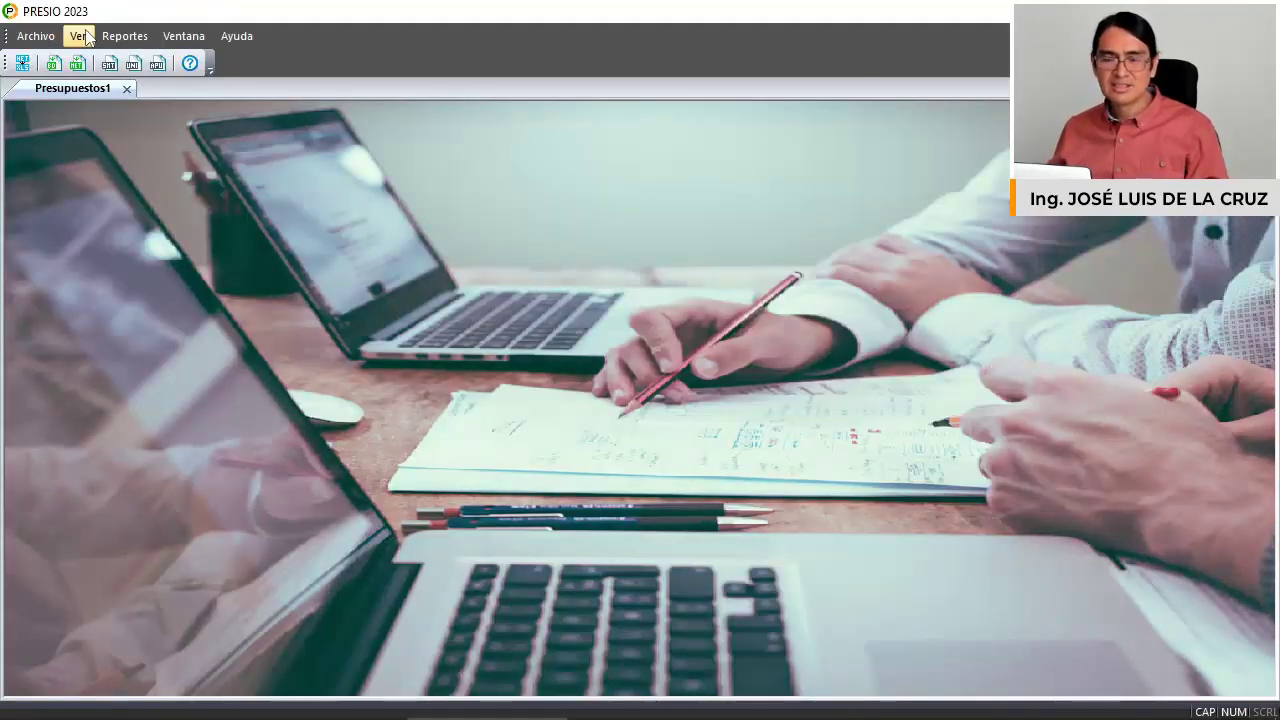
pyautogui.click(35, 36)
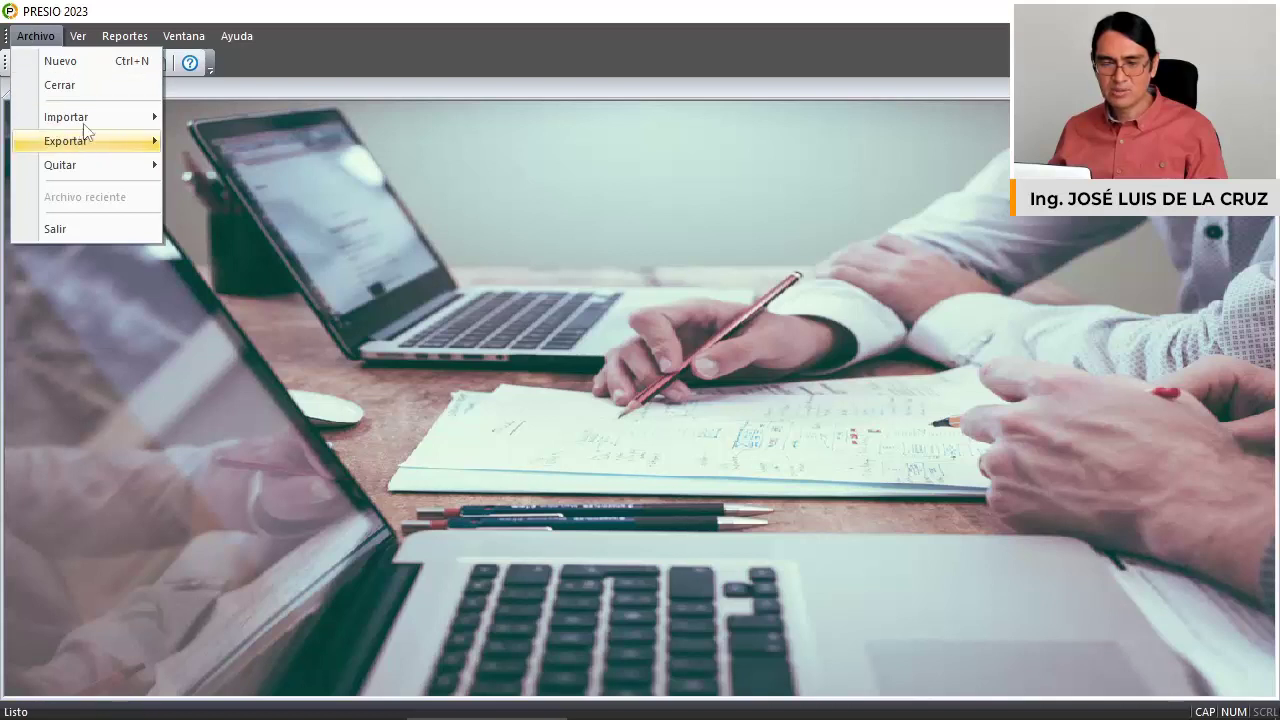
pyautogui.moveTo(86, 118)
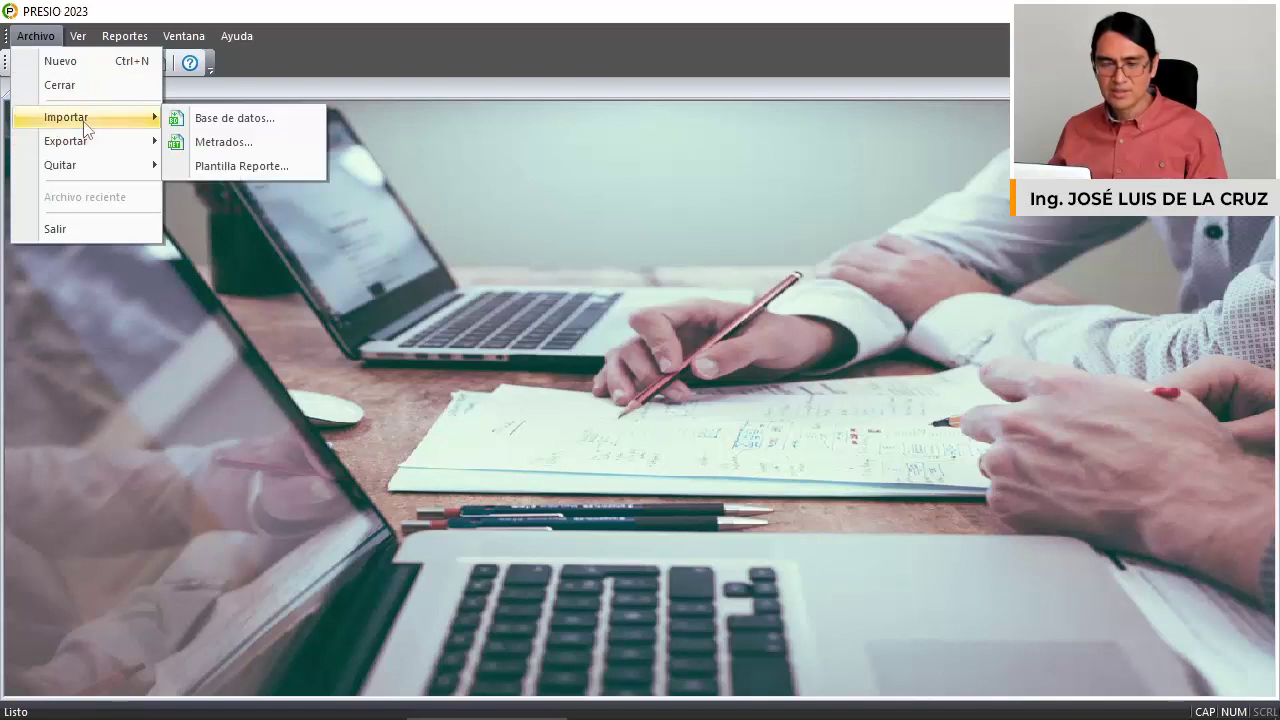
pyautogui.click(243, 167)
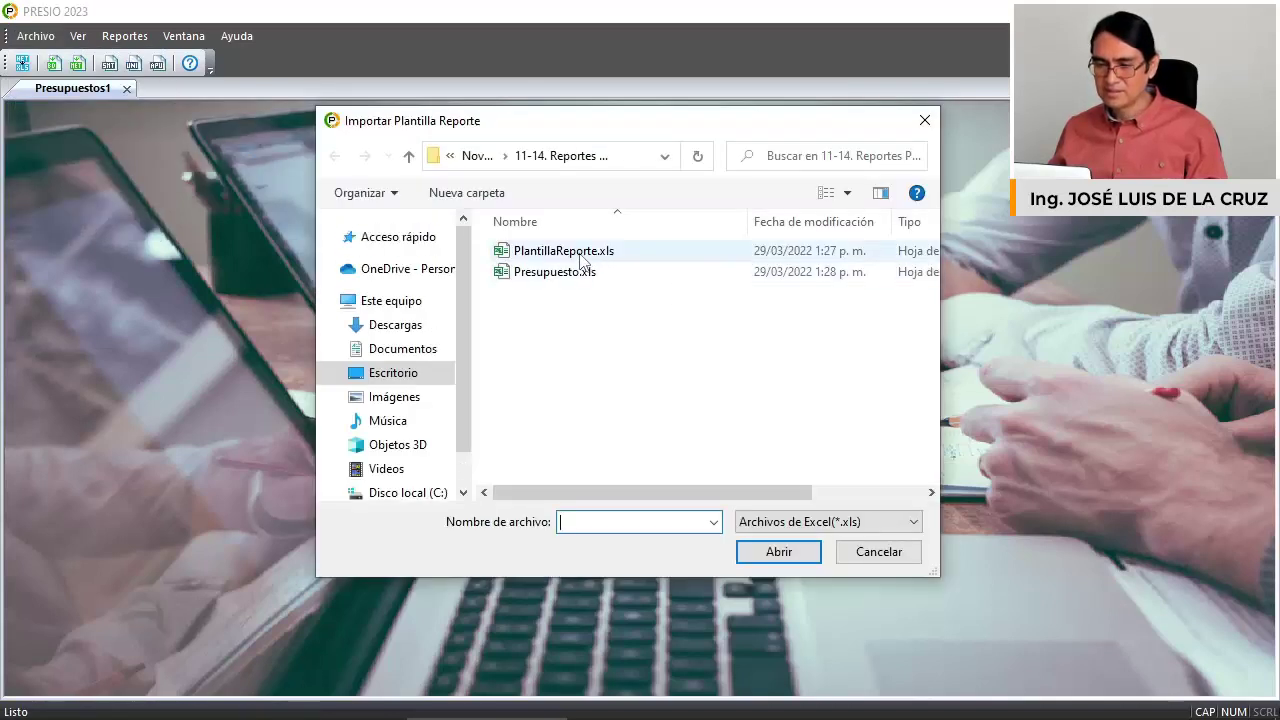
pyautogui.doubleClick(579, 254)
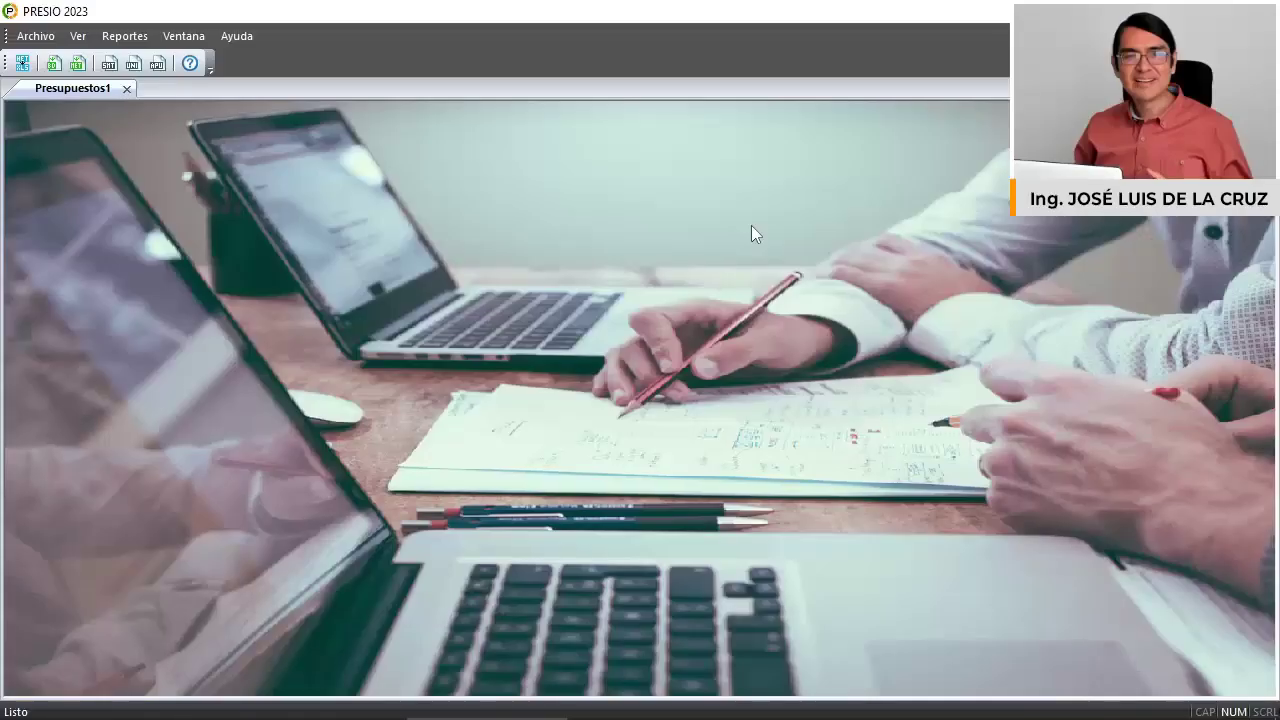
# Import the primary line quantities from MetradoGeneralLP.met and close the import results.
pyautogui.click(78, 65)
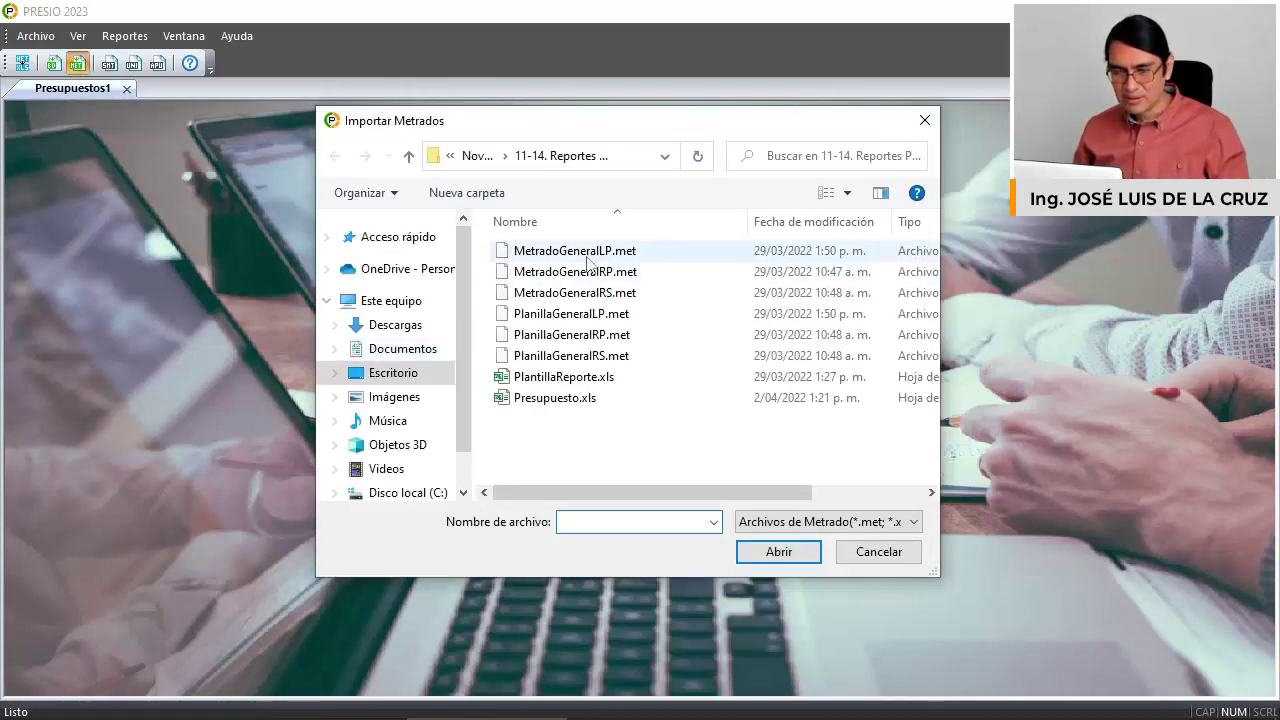
pyautogui.click(587, 257)
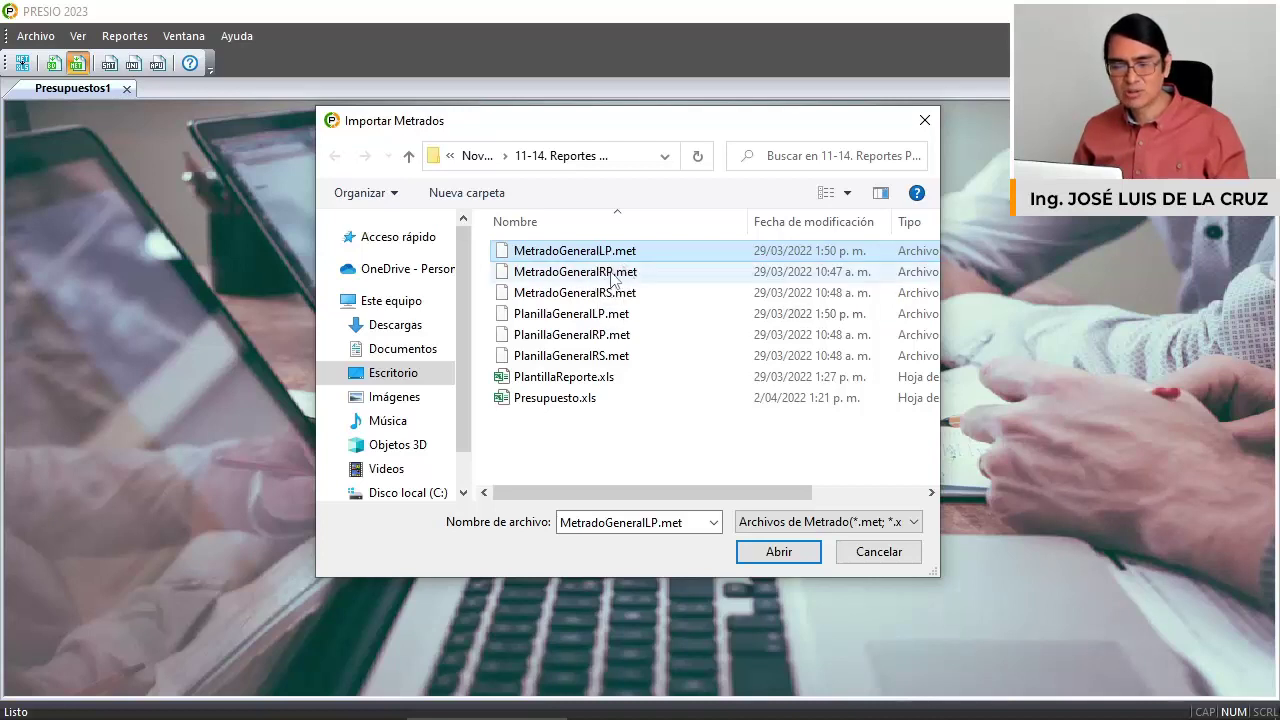
pyautogui.click(600, 274)
pyautogui.click(605, 293)
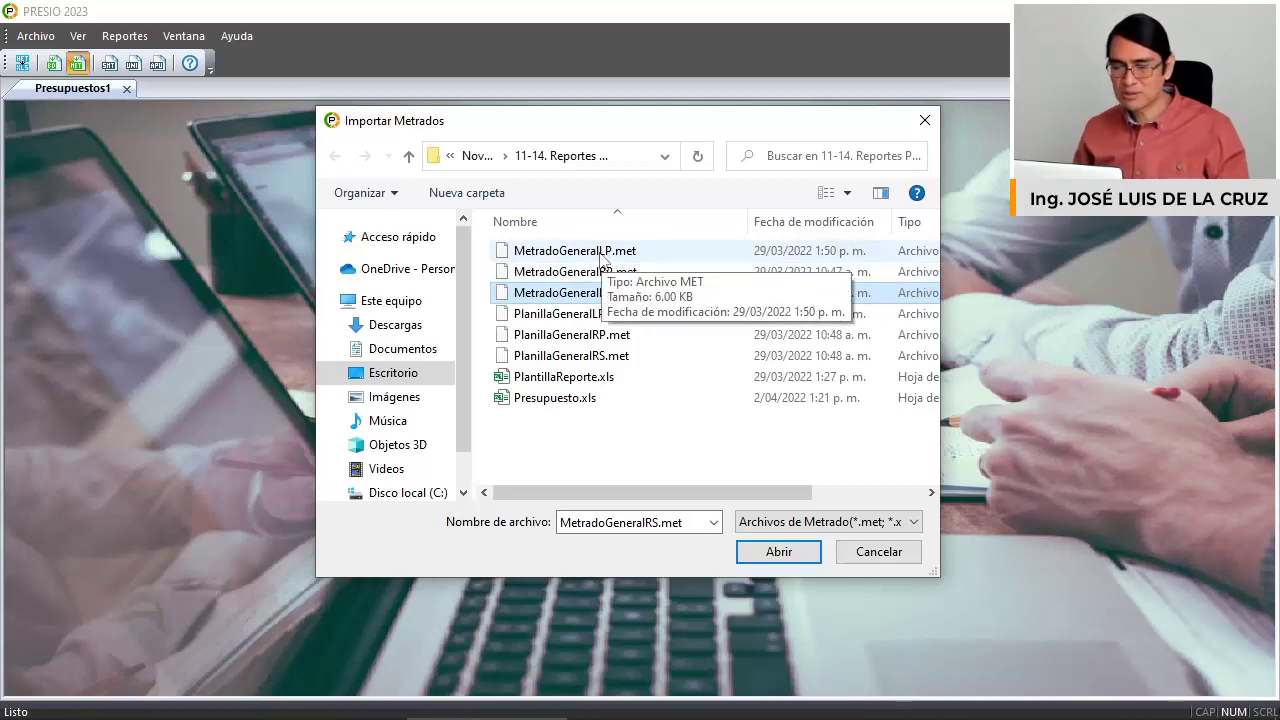
pyautogui.doubleClick(600, 252)
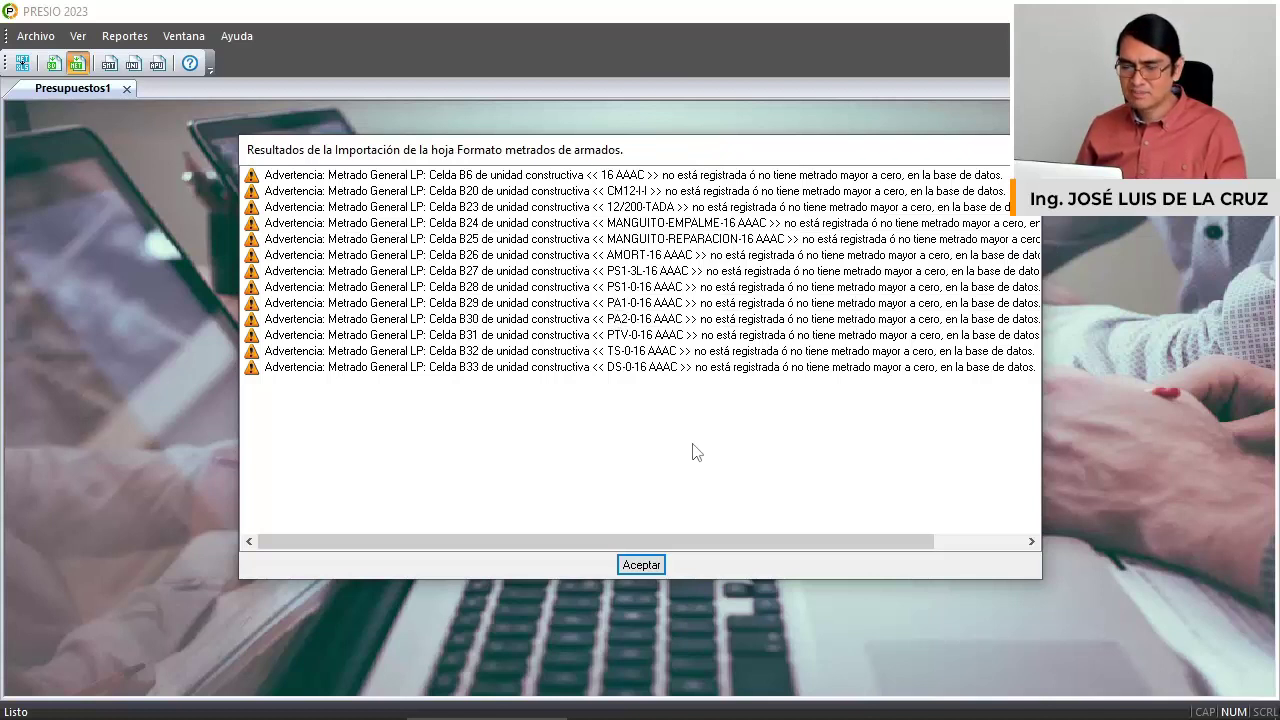
pyautogui.click(641, 565)
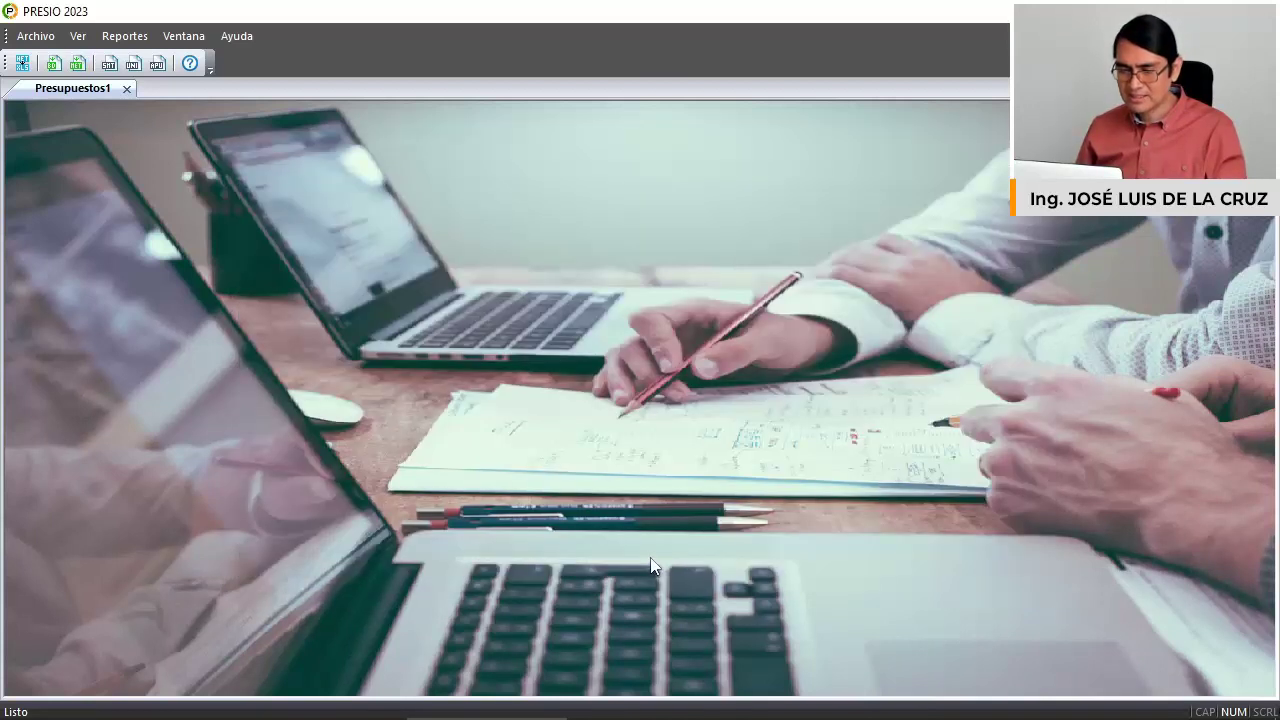
# Import the network quantities from MetradoGeneralRP.met and MetradoGeneralRS.met, closing the results of each import.
pyautogui.click(78, 64)
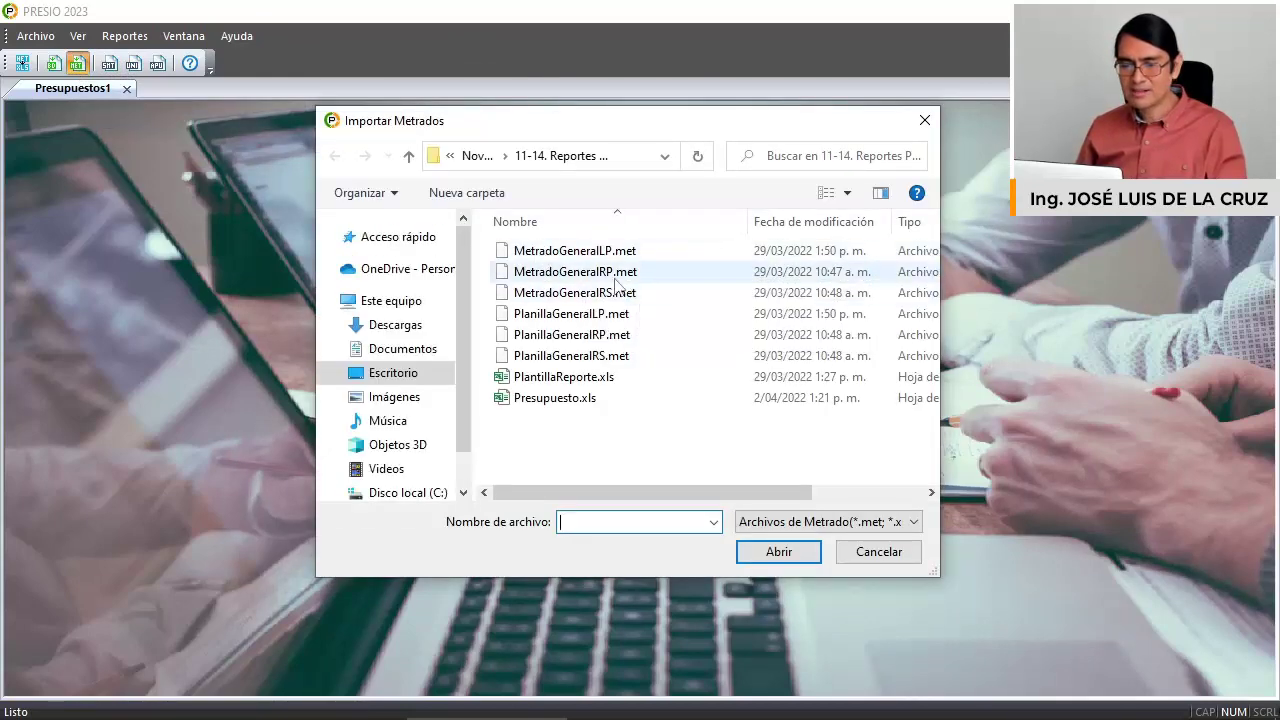
pyautogui.doubleClick(616, 283)
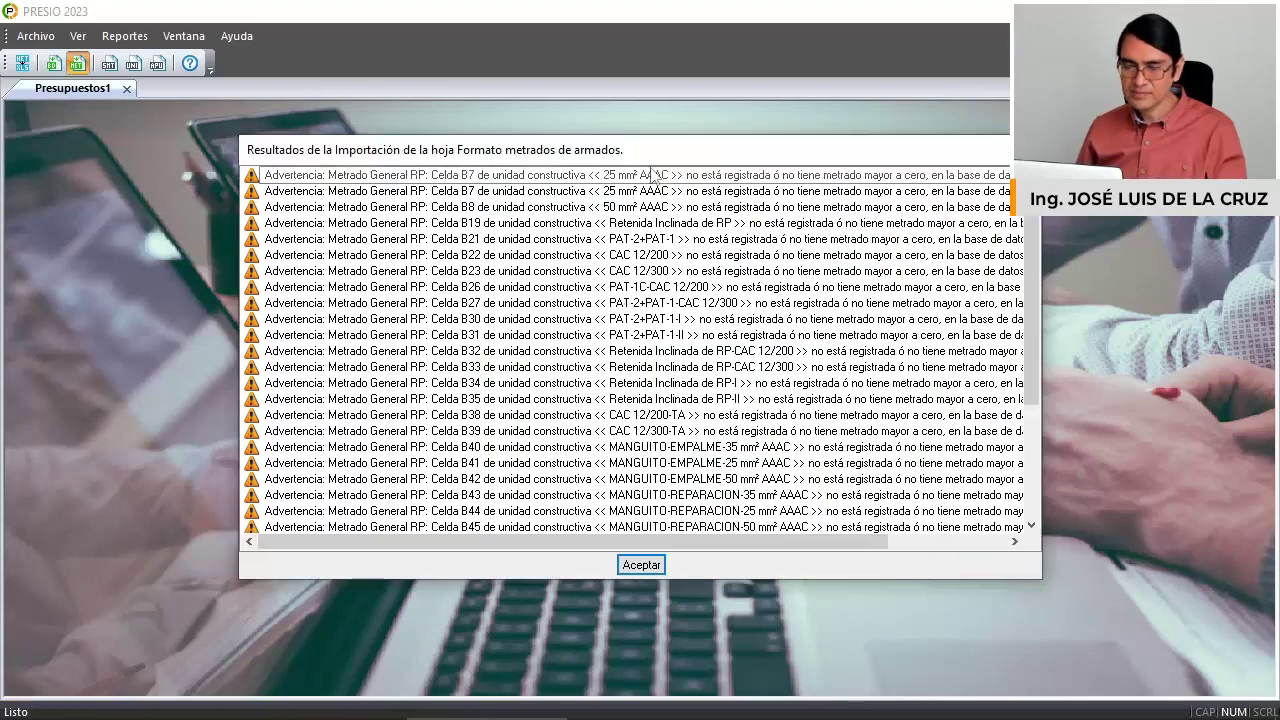
pyautogui.click(659, 566)
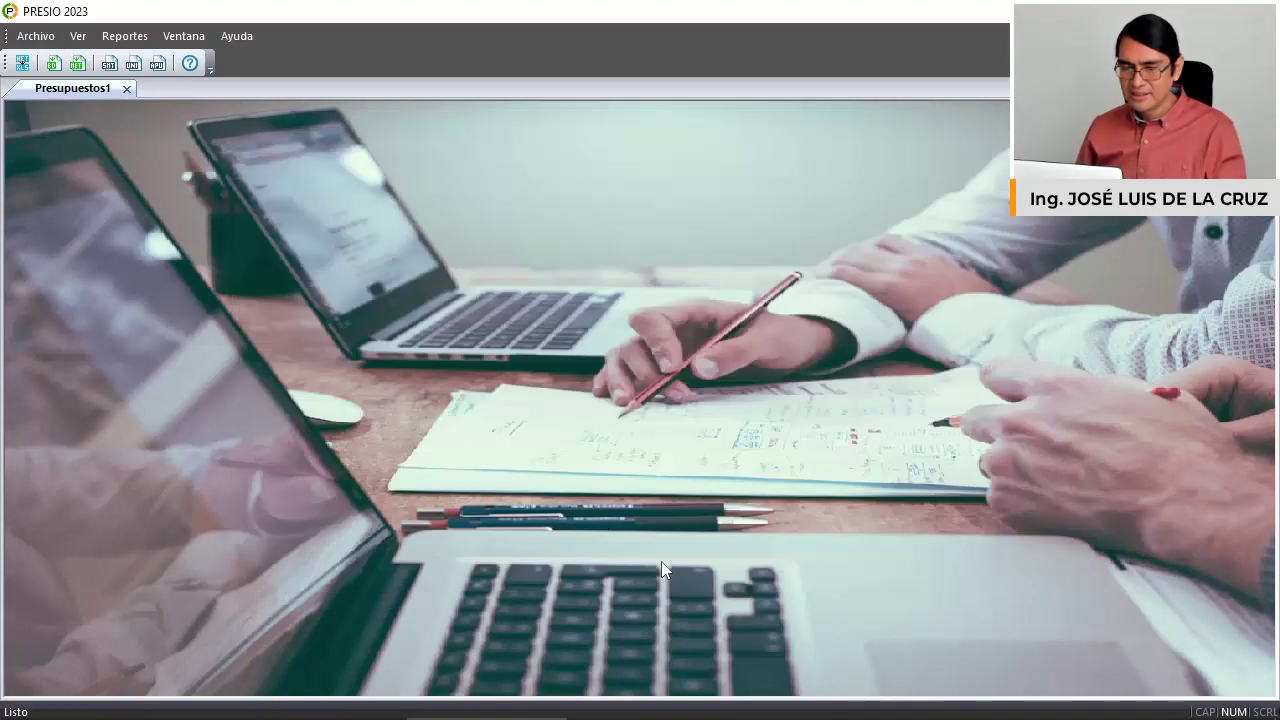
pyautogui.click(77, 63)
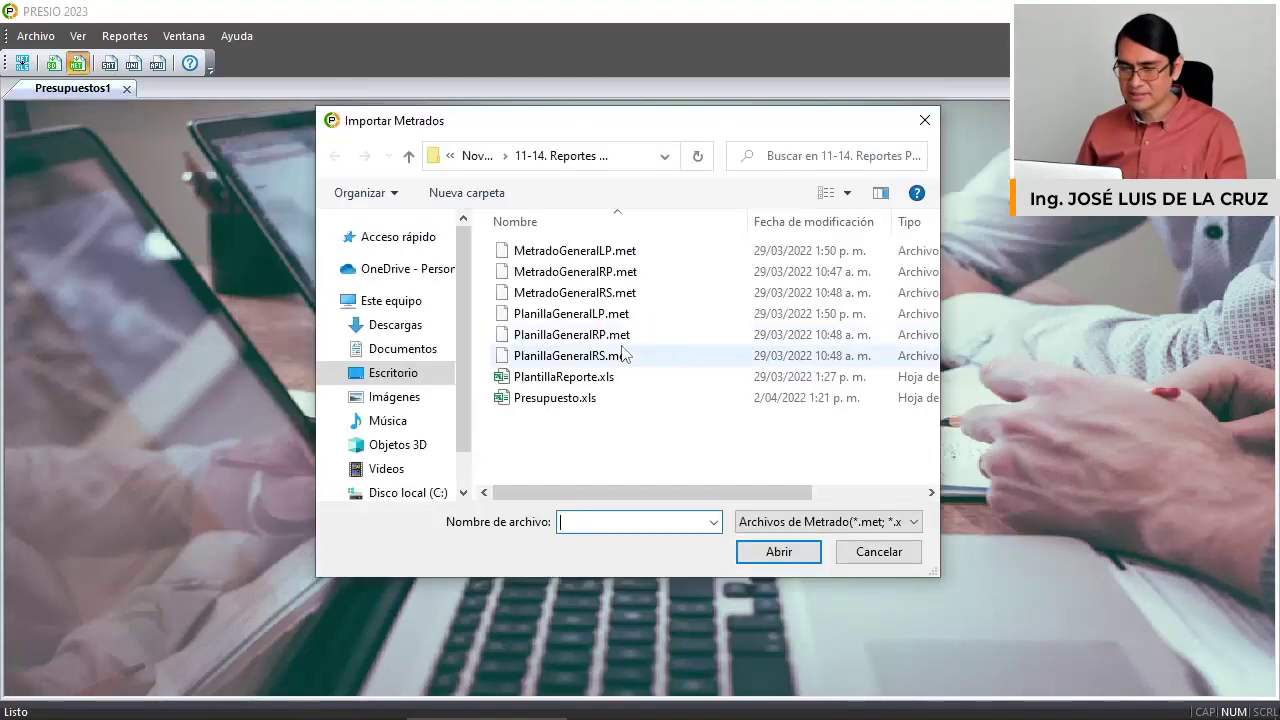
pyautogui.doubleClick(618, 290)
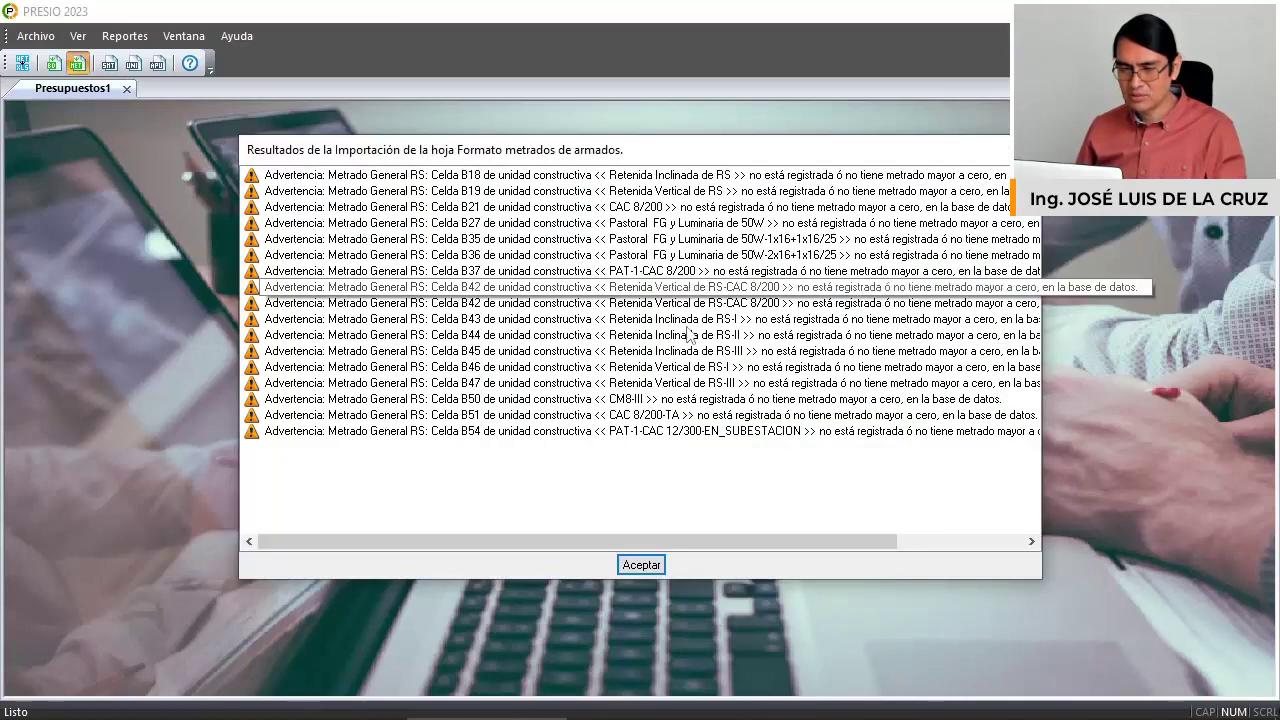
pyautogui.click(655, 565)
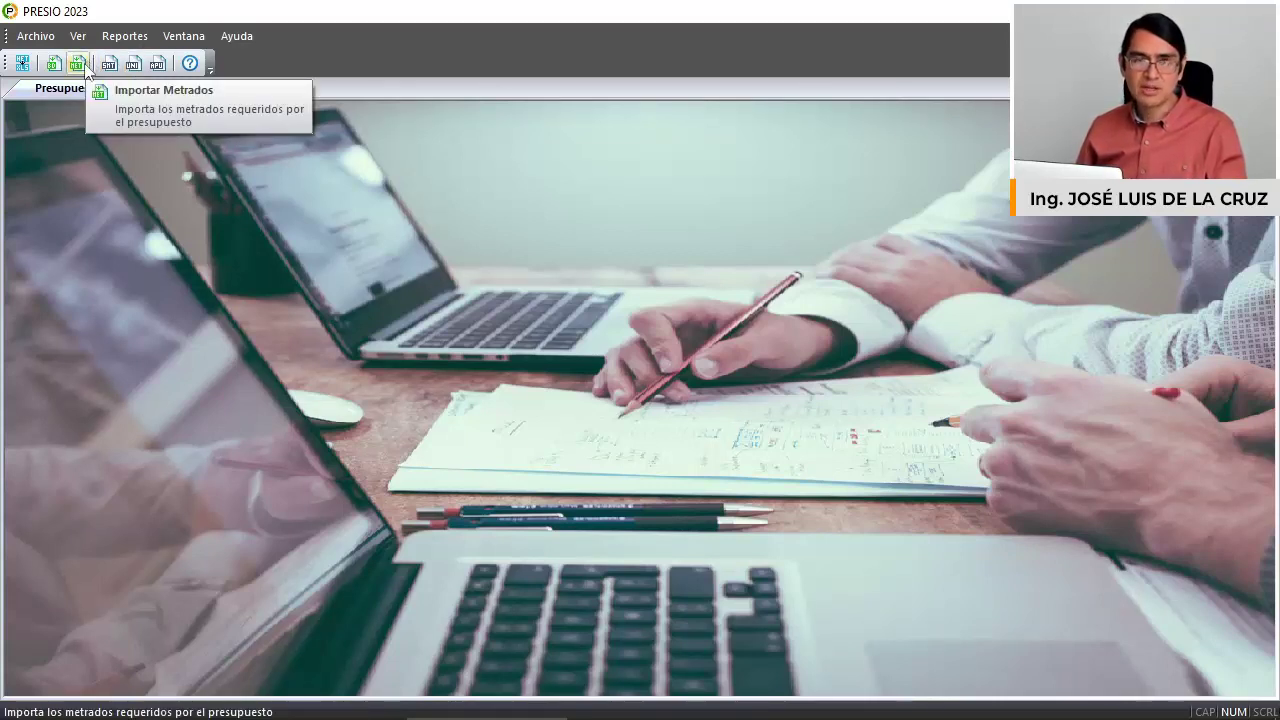
pyautogui.click(124, 36)
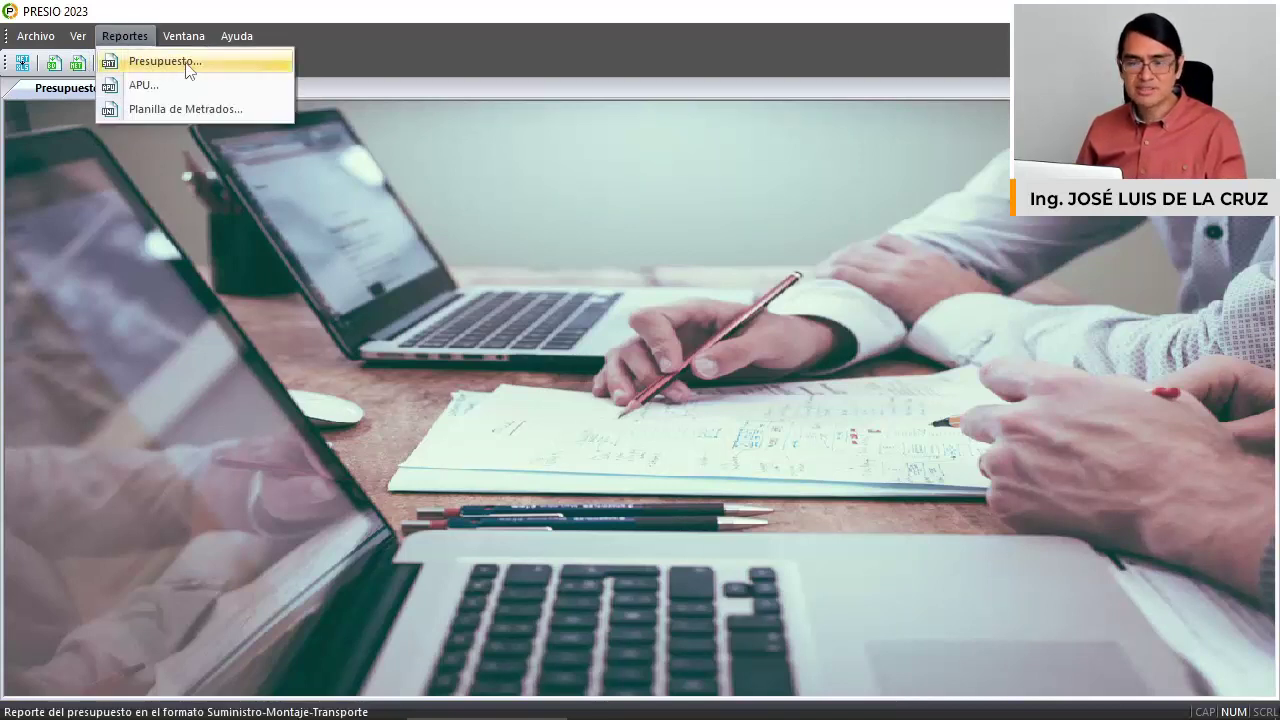
pyautogui.click(165, 61)
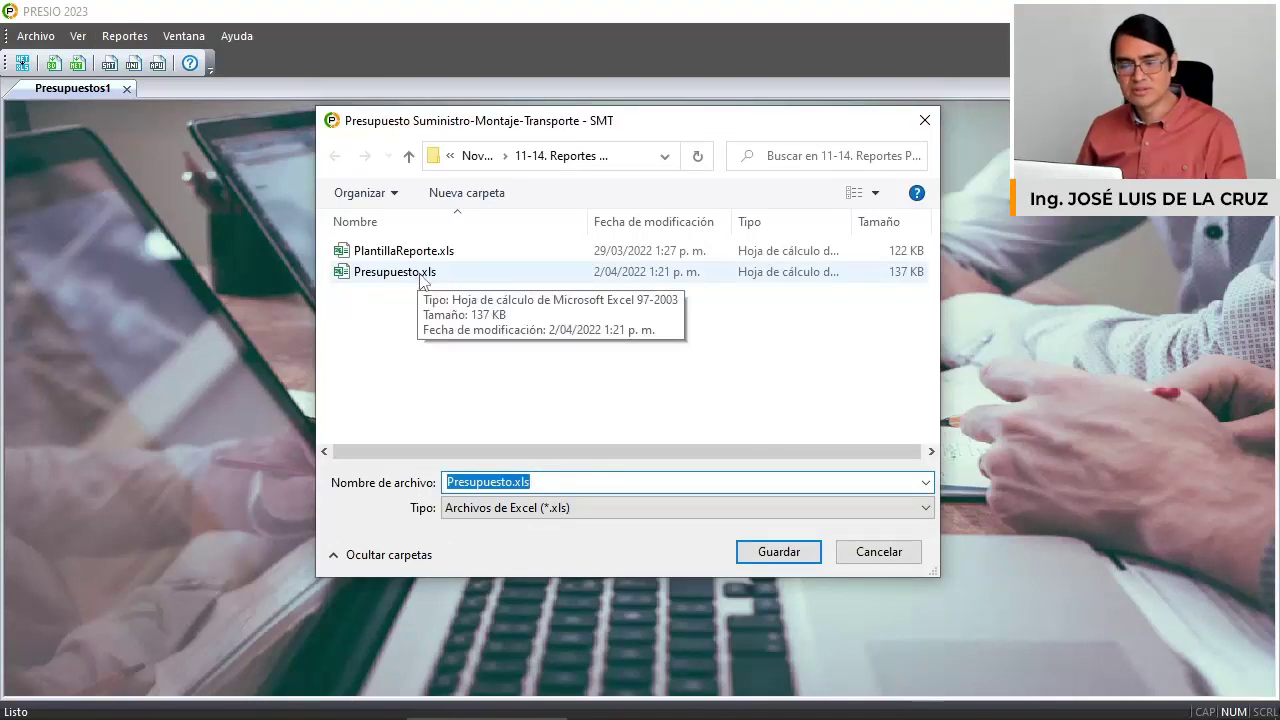
pyautogui.click(871, 561)
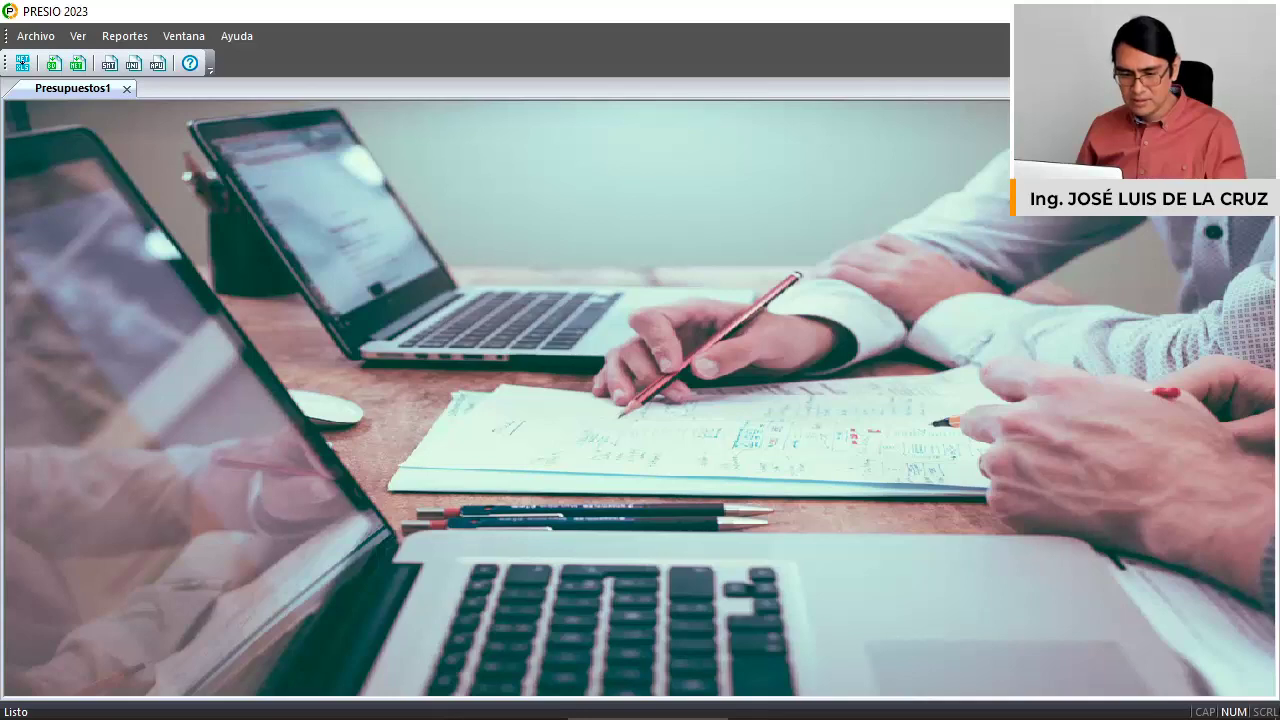
# Open the Presupuesto.xls report from the reports folder and examine the RES-GRAL table headings from ITEM to TOTAL S/.
pyautogui.hotkey('alt', 'Tab')
pyautogui.doubleClick(195, 280)
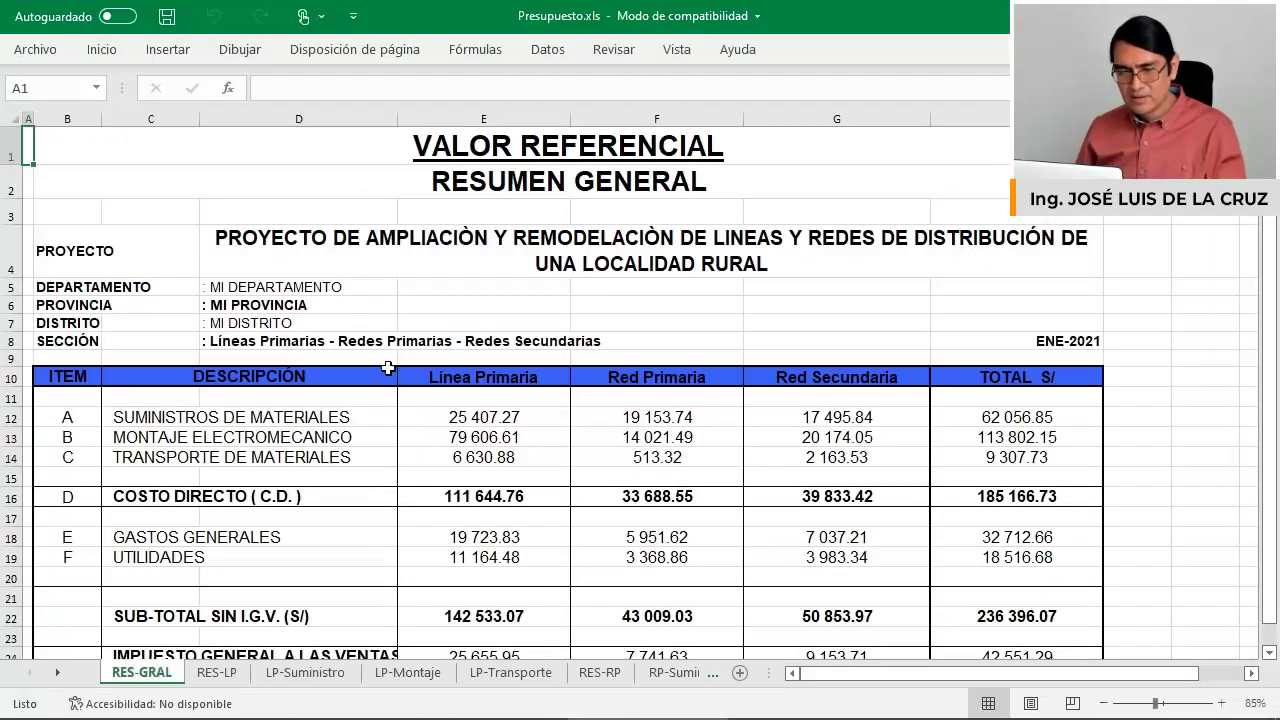
pyautogui.scroll(-1, 473, 244)
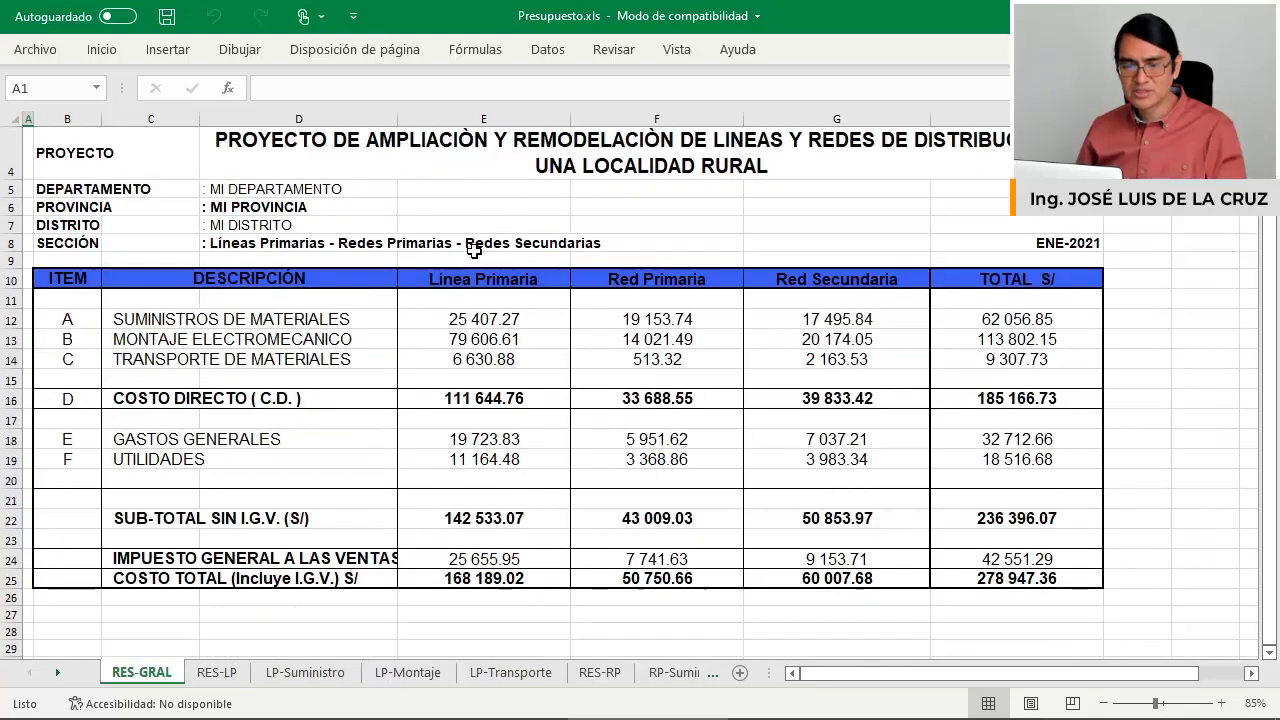
pyautogui.scroll(1, 474, 251)
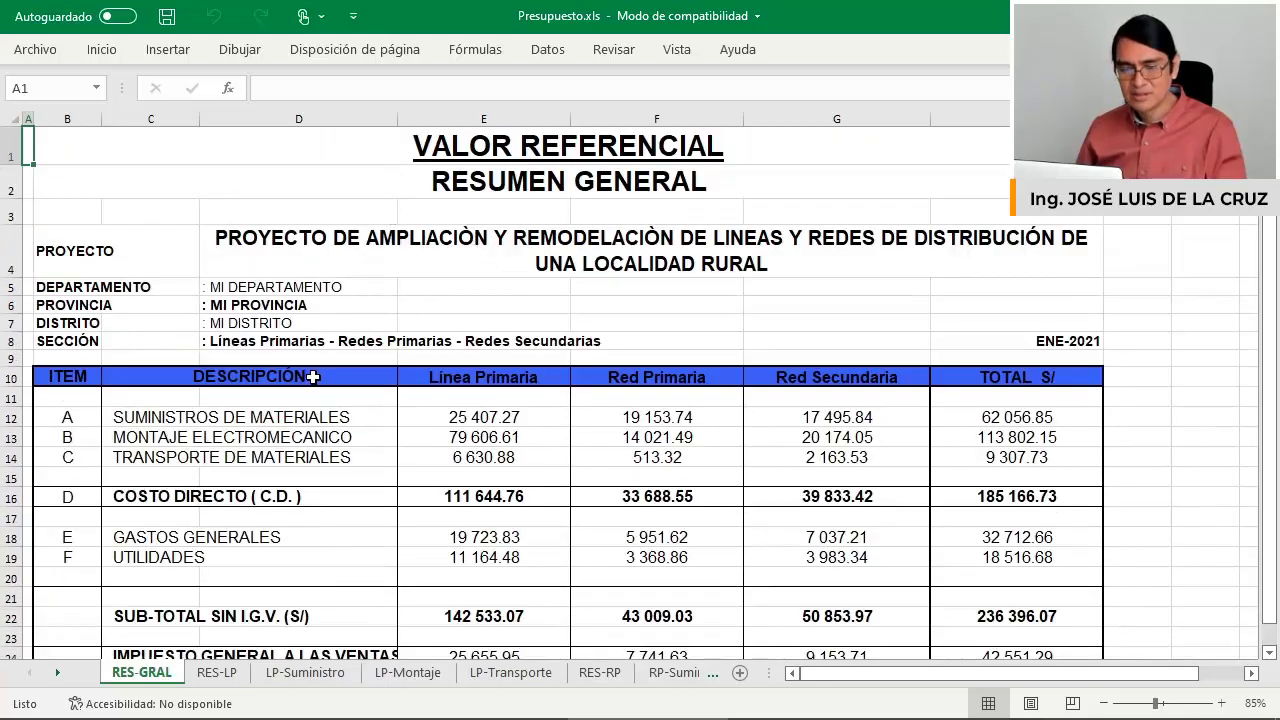
pyautogui.moveTo(97, 373); pyautogui.dragTo(1000, 368)
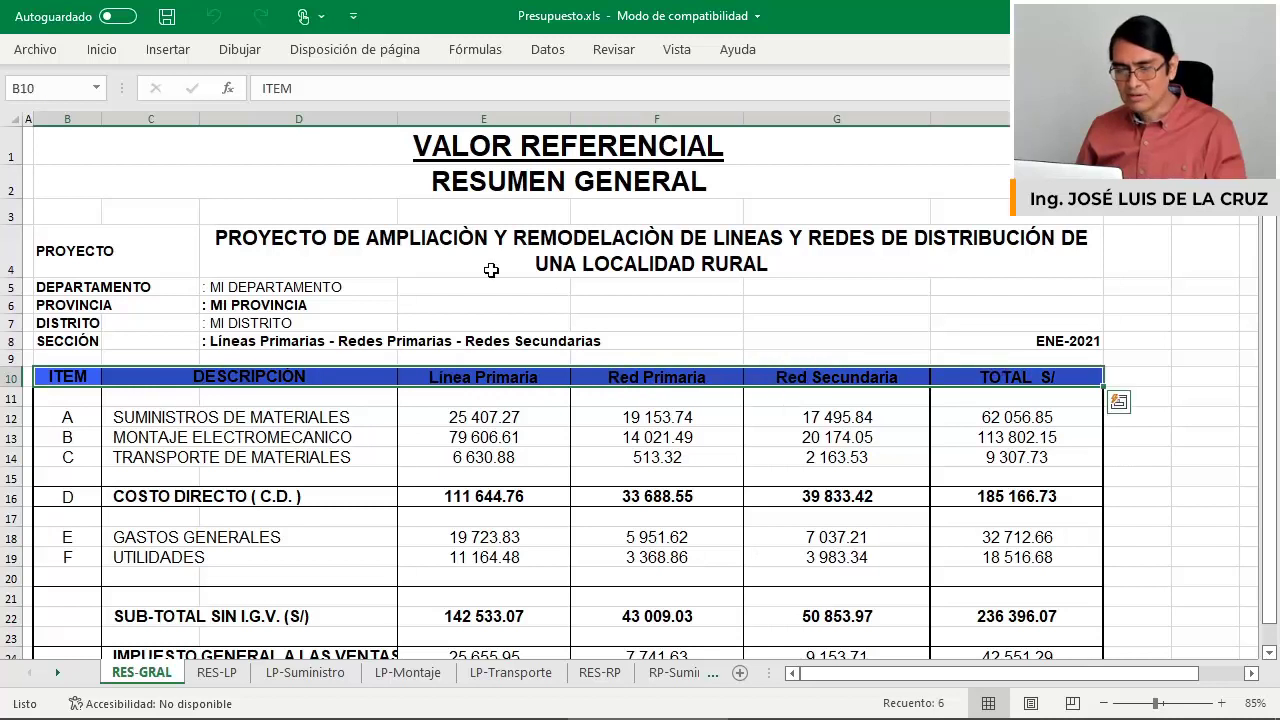
pyautogui.click(379, 411)
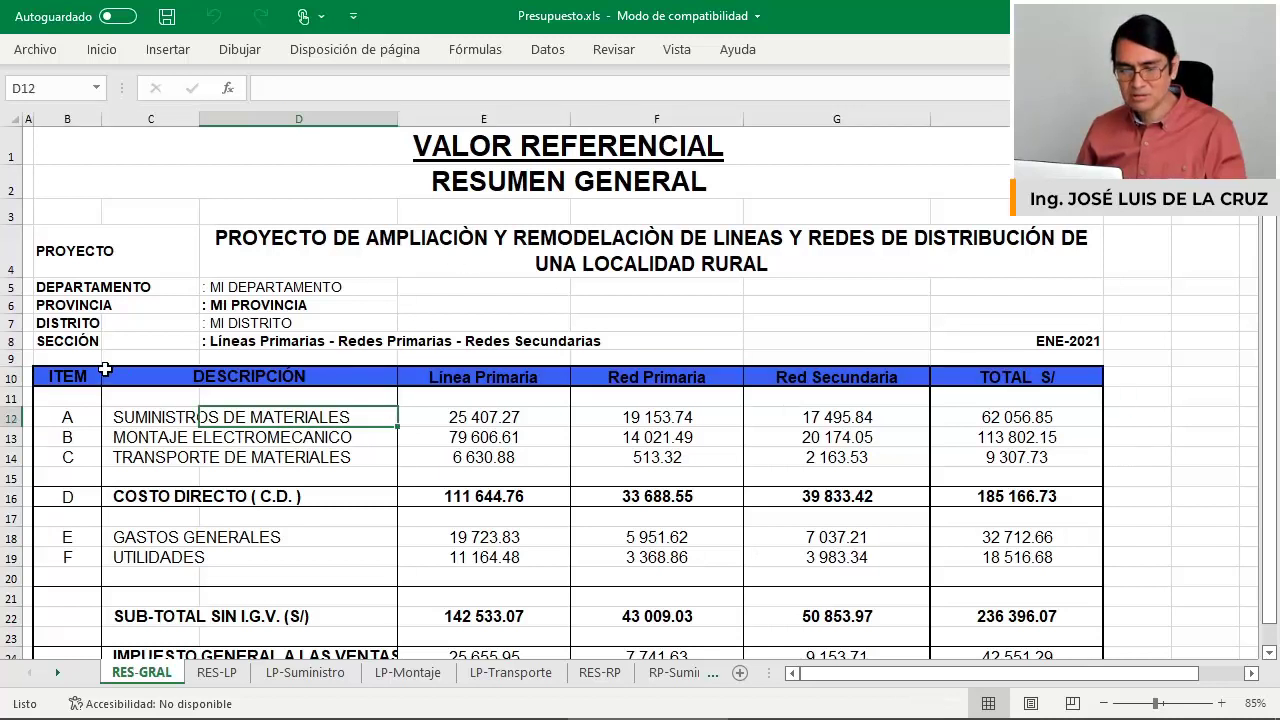
pyautogui.moveTo(105, 370); pyautogui.dragTo(790, 376)
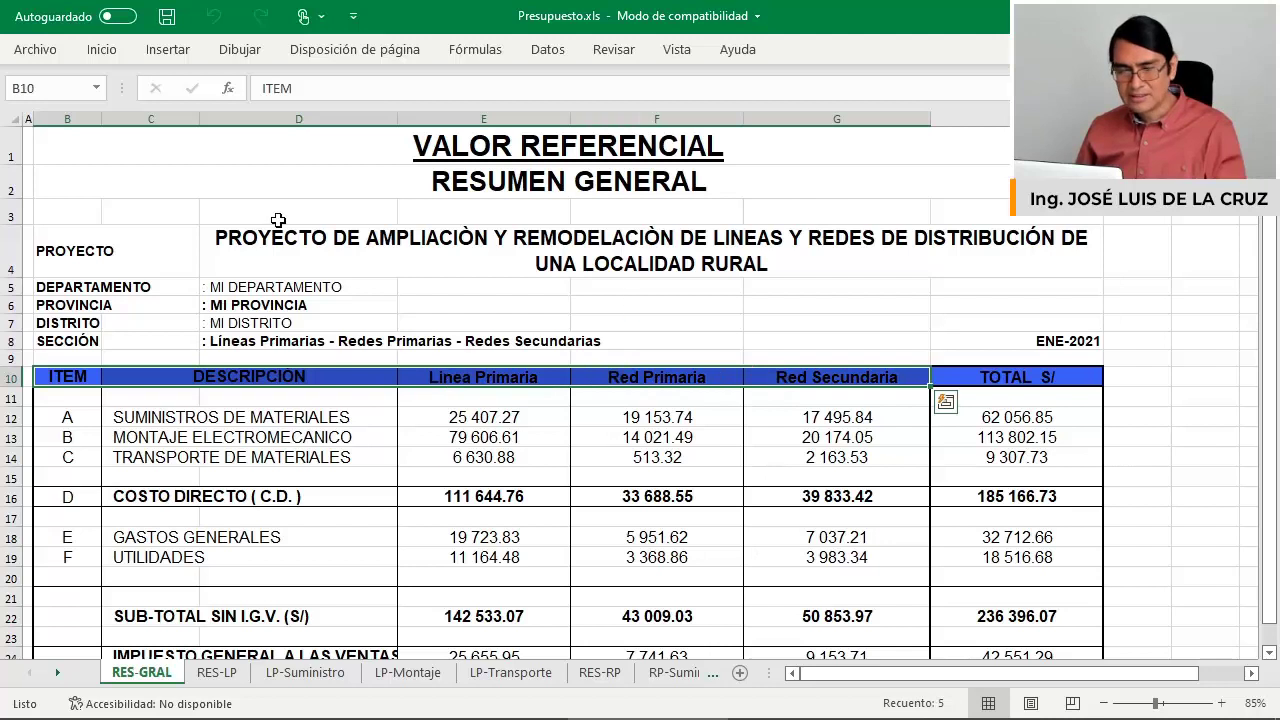
# Examine the project title and the department, province, district and section fields on RES-GRAL.
pyautogui.moveTo(278, 234); pyautogui.dragTo(1031, 272)
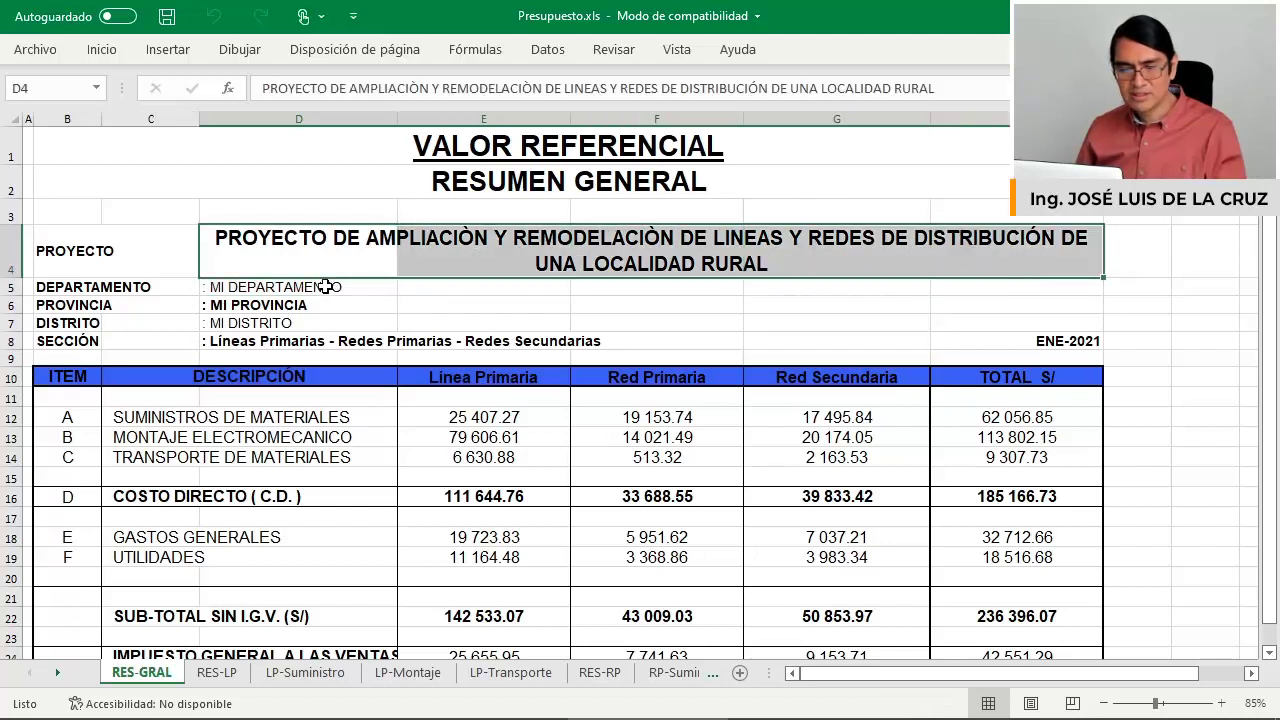
pyautogui.moveTo(326, 287); pyautogui.dragTo(272, 340)
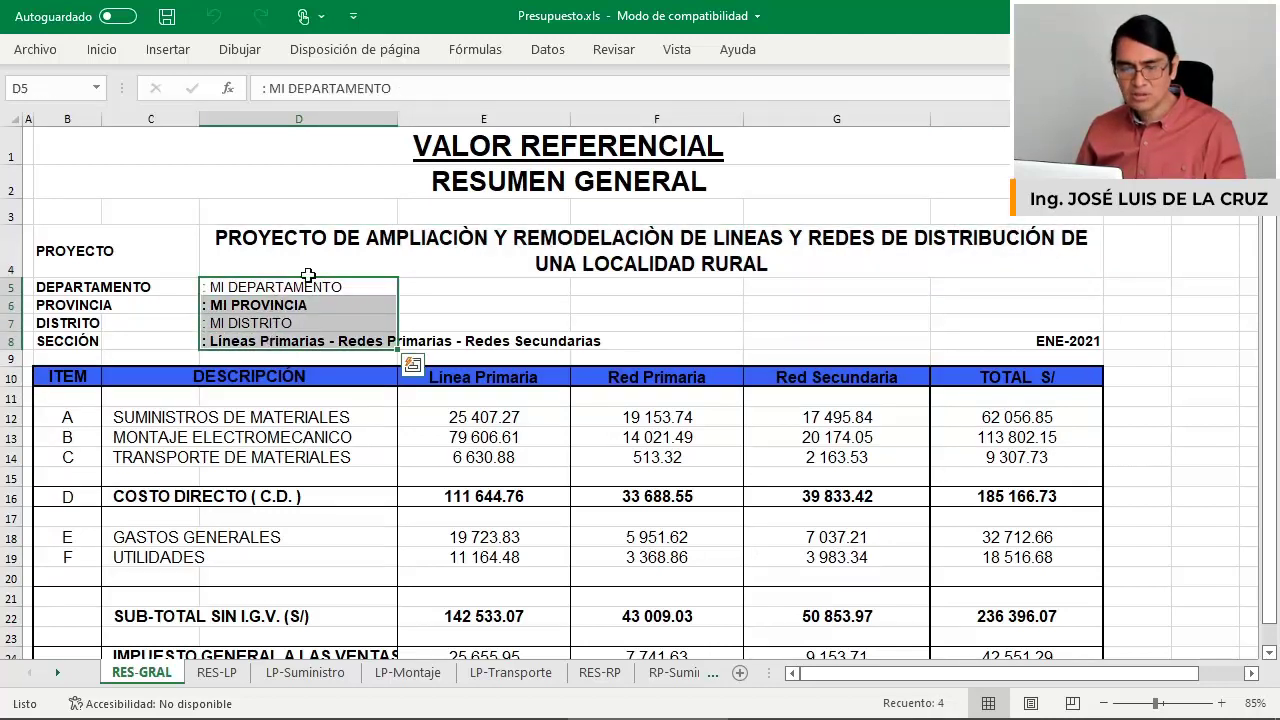
pyautogui.click(333, 243)
pyautogui.moveTo(333, 243); pyautogui.dragTo(660, 255)
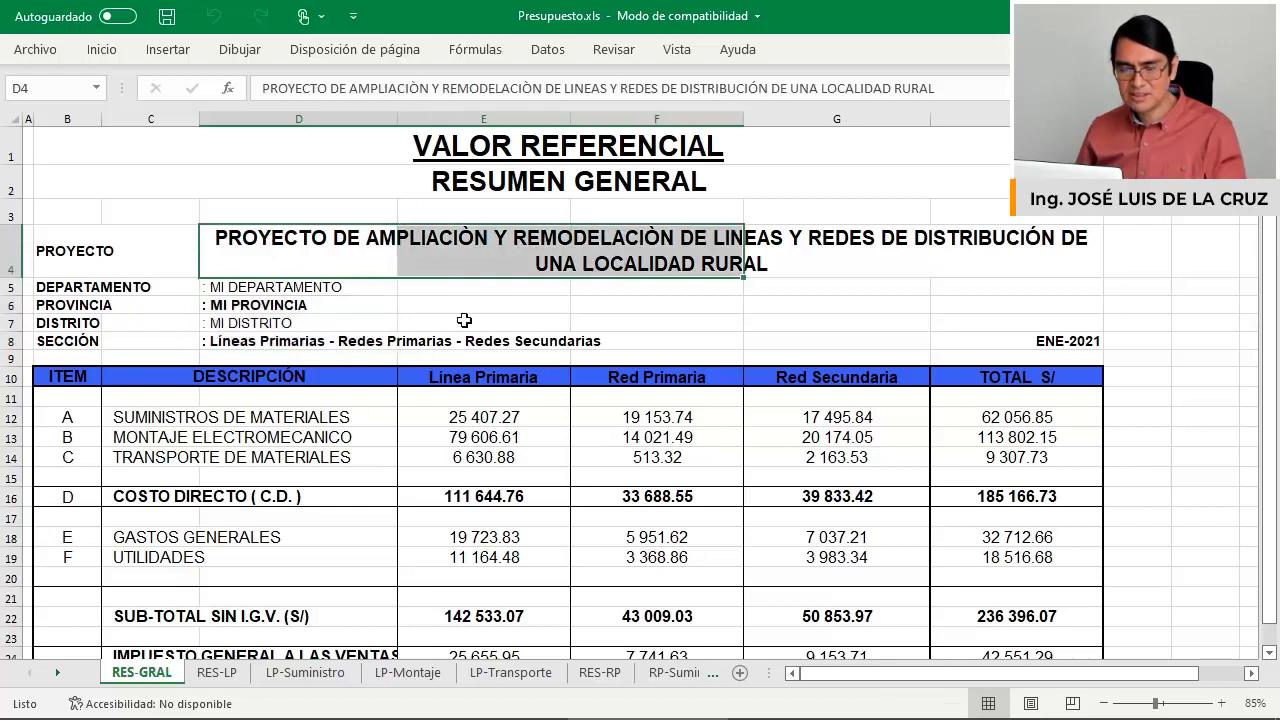
# Examine the Suministros, Montaje and Transporte rows on RES-GRAL across the Línea Primaria, Red Primaria and Red Secundaria columns.
pyautogui.click(234, 433)
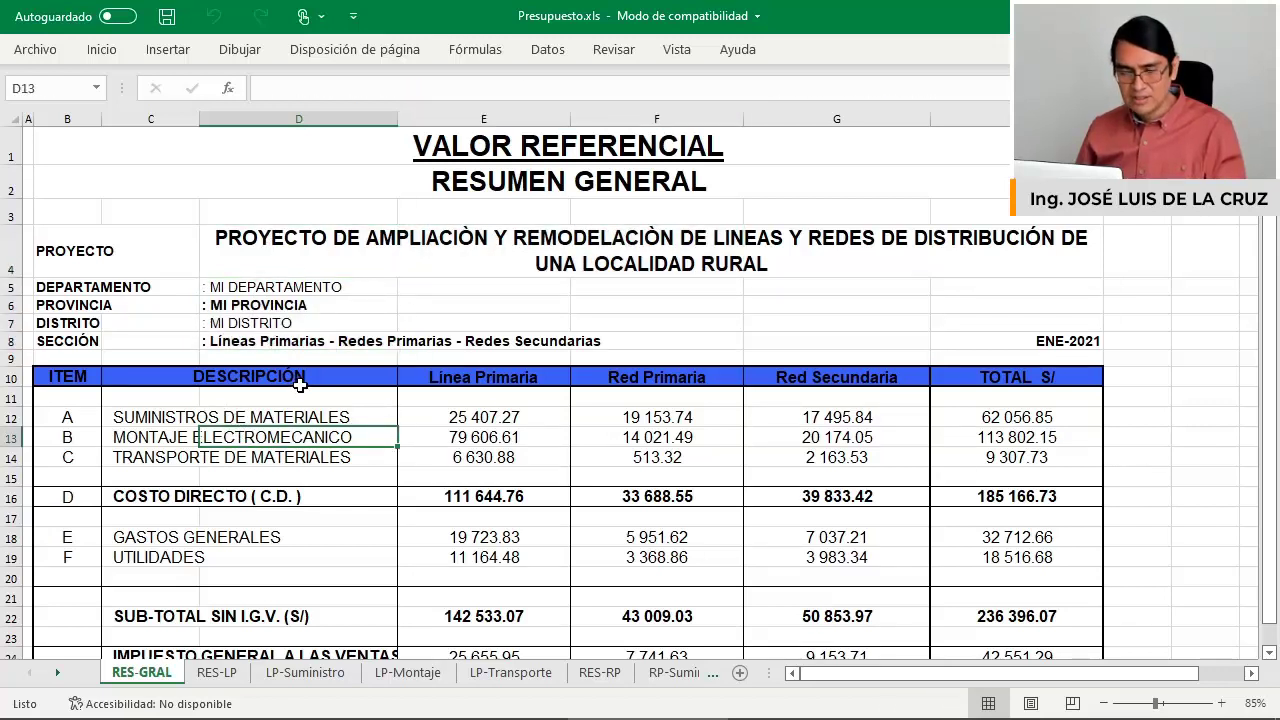
pyautogui.click(301, 419)
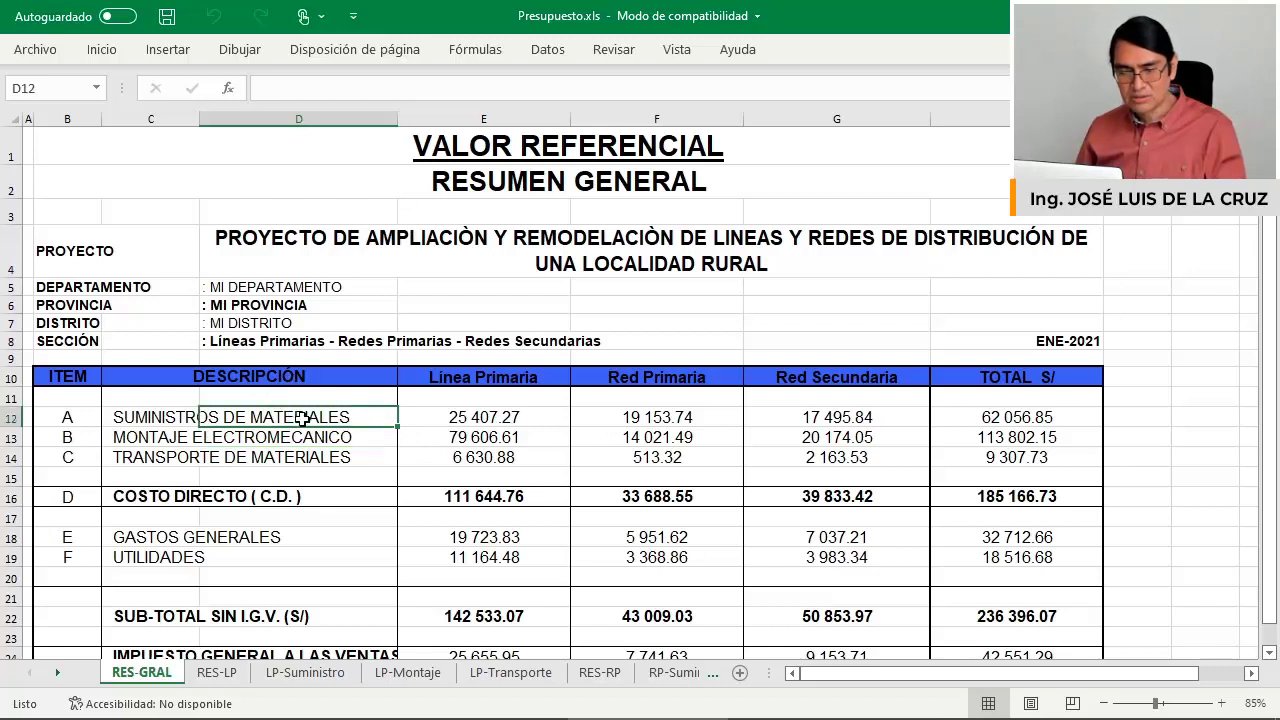
pyautogui.moveTo(187, 414); pyautogui.dragTo(165, 456)
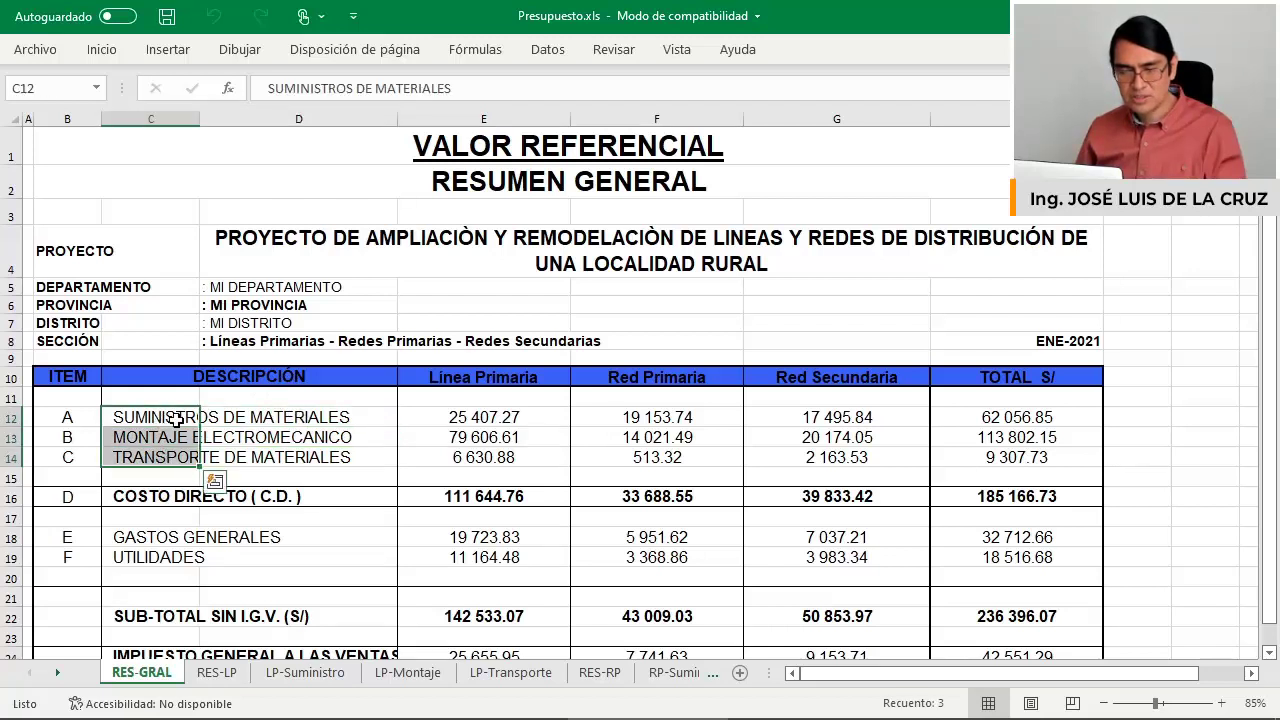
pyautogui.click(170, 420)
pyautogui.click(176, 457)
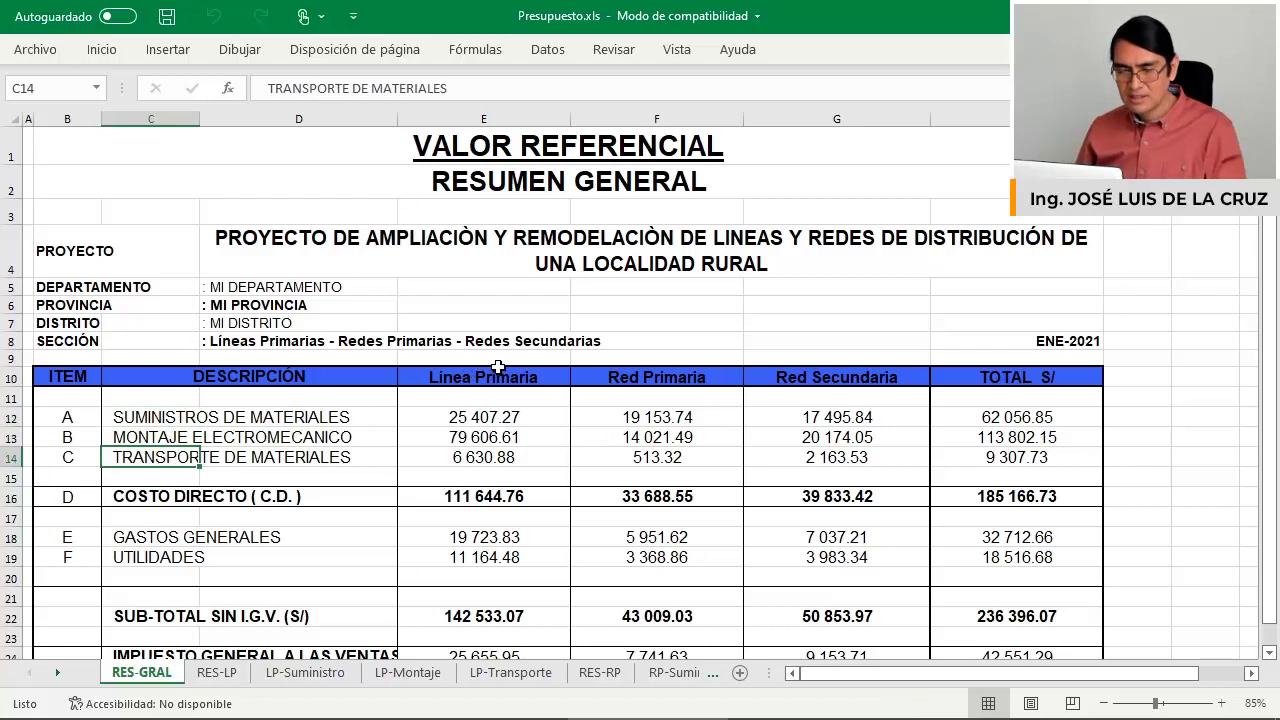
pyautogui.click(520, 395)
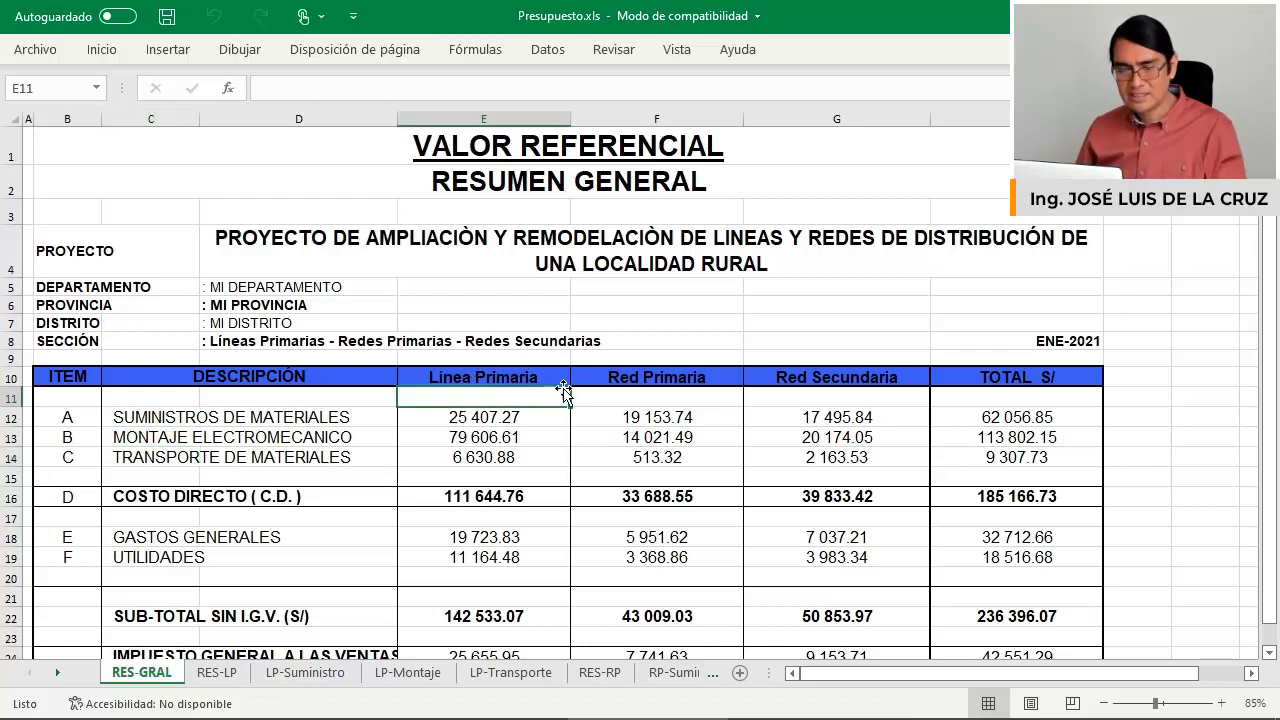
pyautogui.click(640, 383)
pyautogui.click(848, 378)
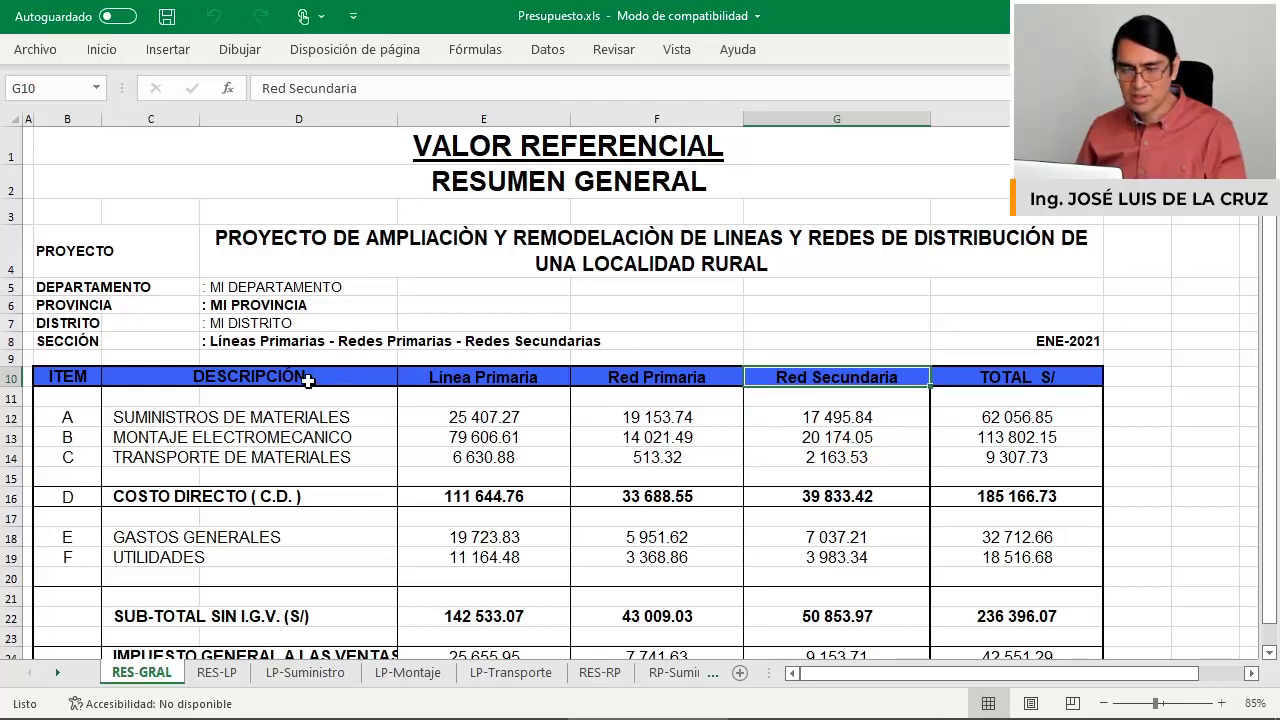
pyautogui.scroll(-1, 332, 380)
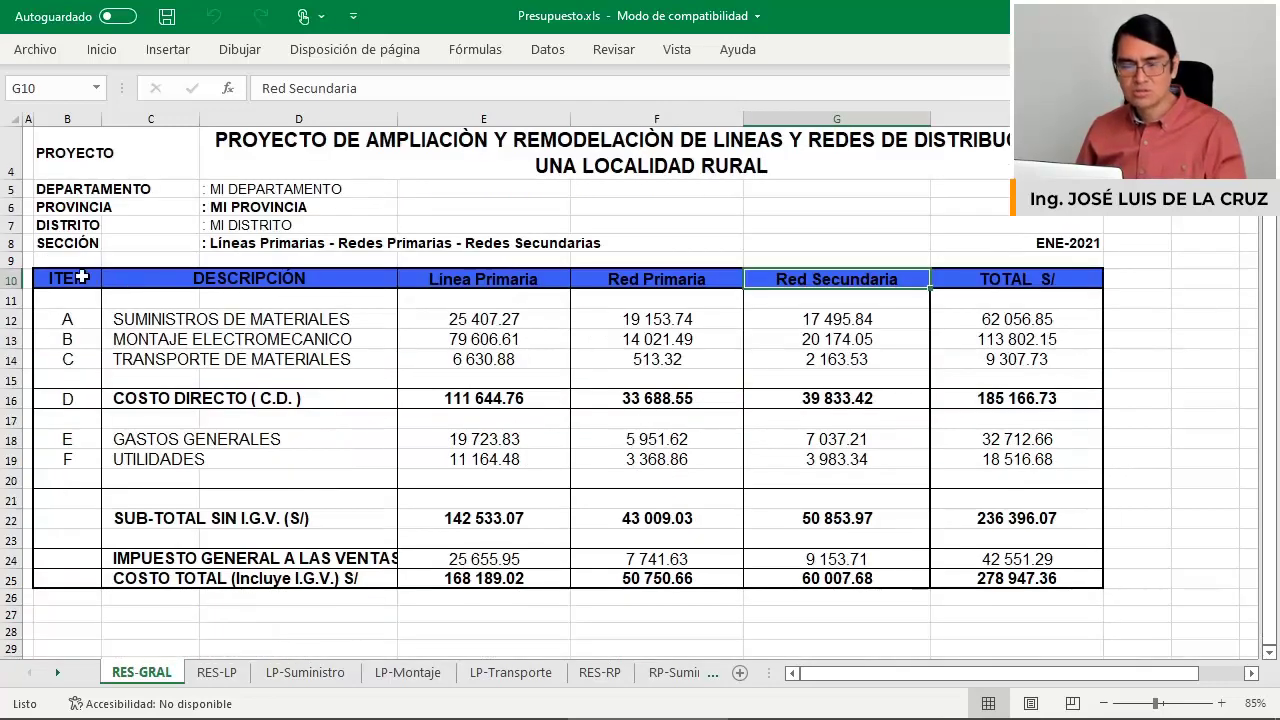
# Examine the RES-GRAL table from Costo Directo, Gastos Generales and Utilidades down to Costo Total, including the TOTAL S/ column.
pyautogui.moveTo(88, 279); pyautogui.dragTo(988, 570)
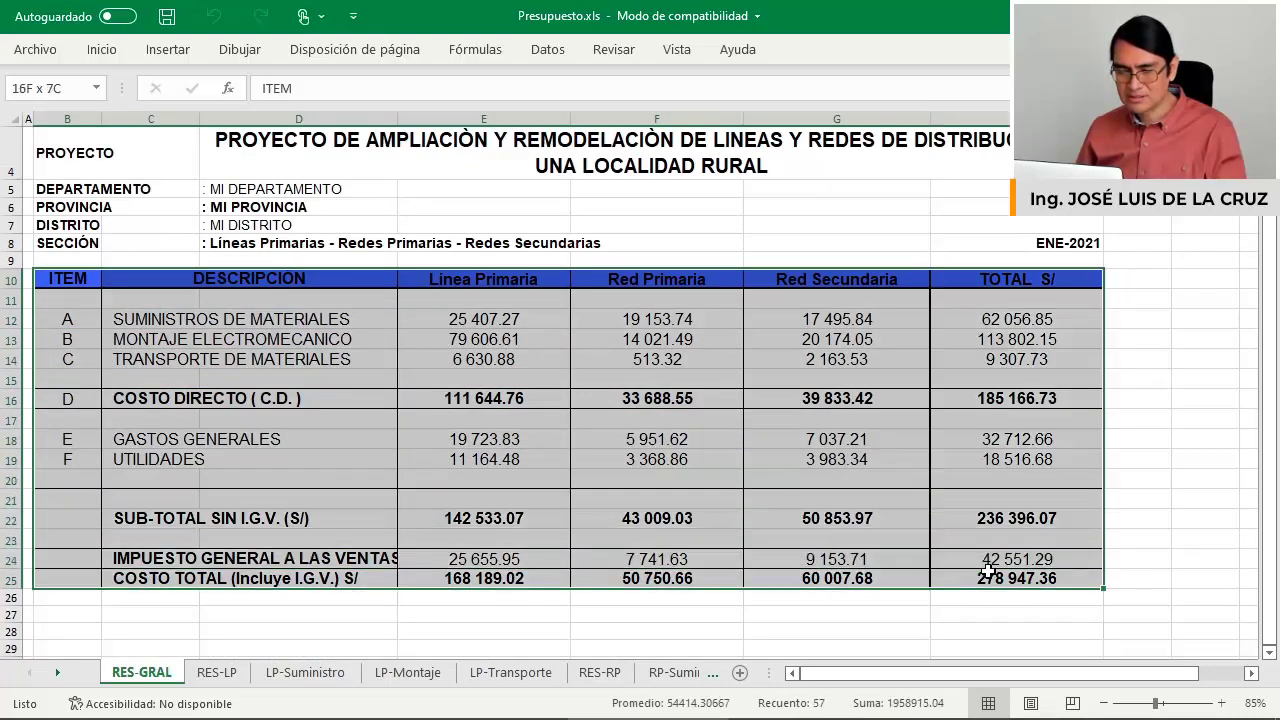
pyautogui.click(508, 399)
pyautogui.moveTo(497, 436); pyautogui.dragTo(497, 459)
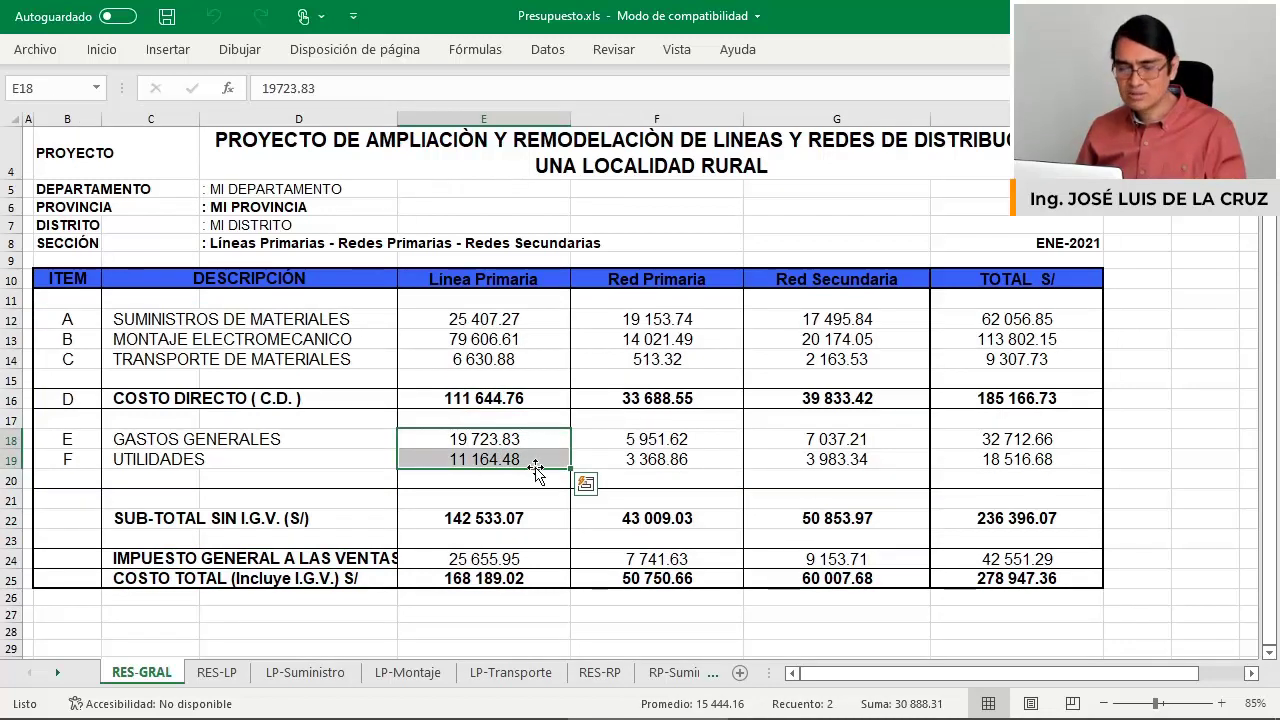
pyautogui.click(478, 515)
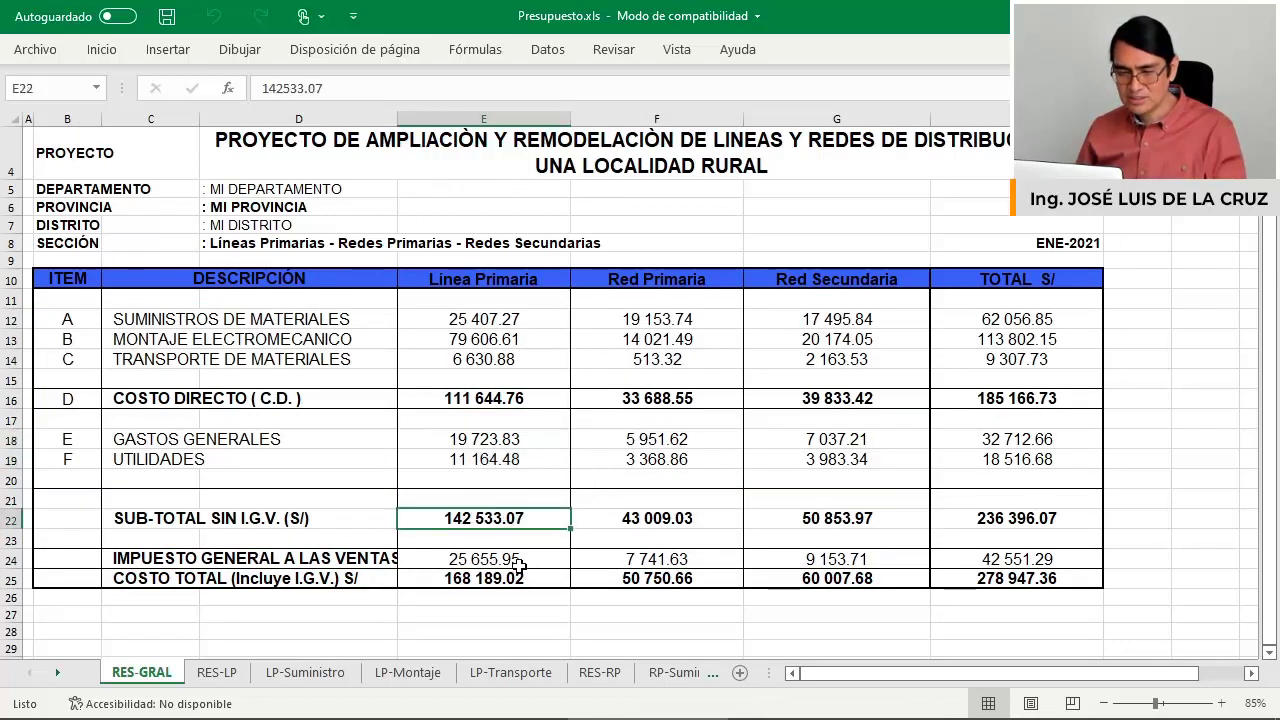
pyautogui.click(513, 578)
pyautogui.click(848, 560)
pyautogui.click(852, 578)
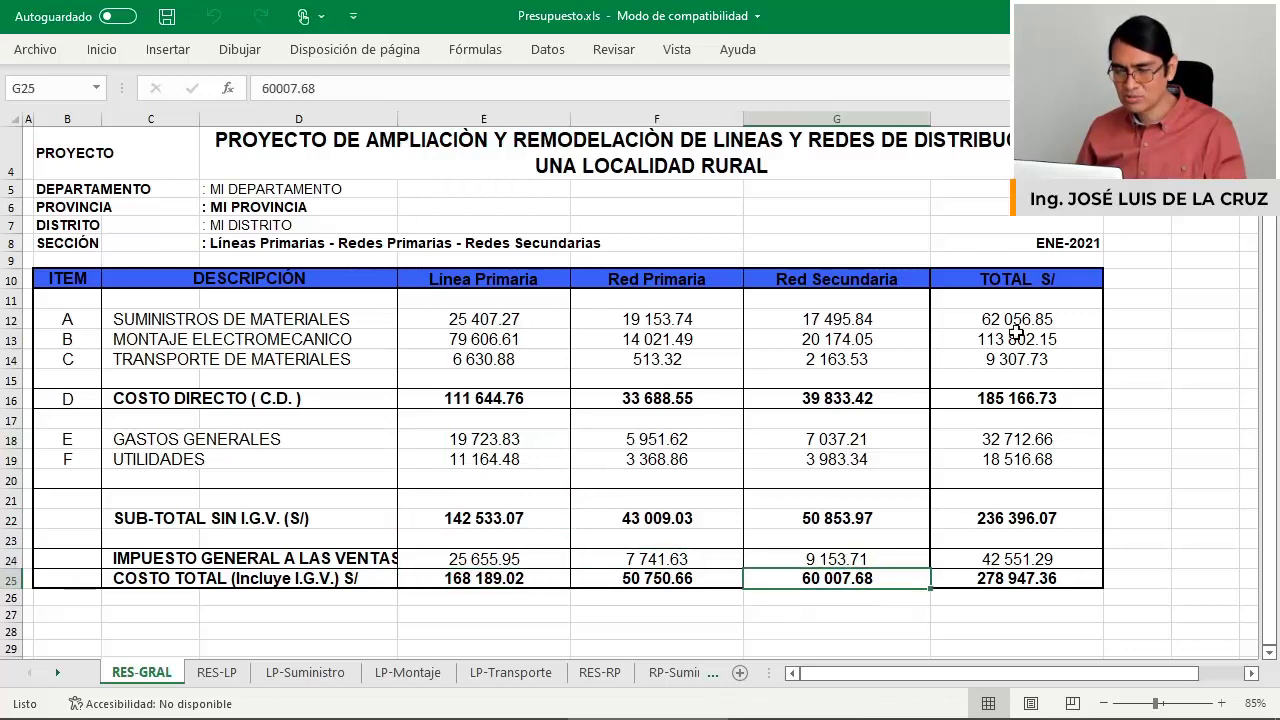
pyautogui.moveTo(1015, 284); pyautogui.dragTo(1010, 576)
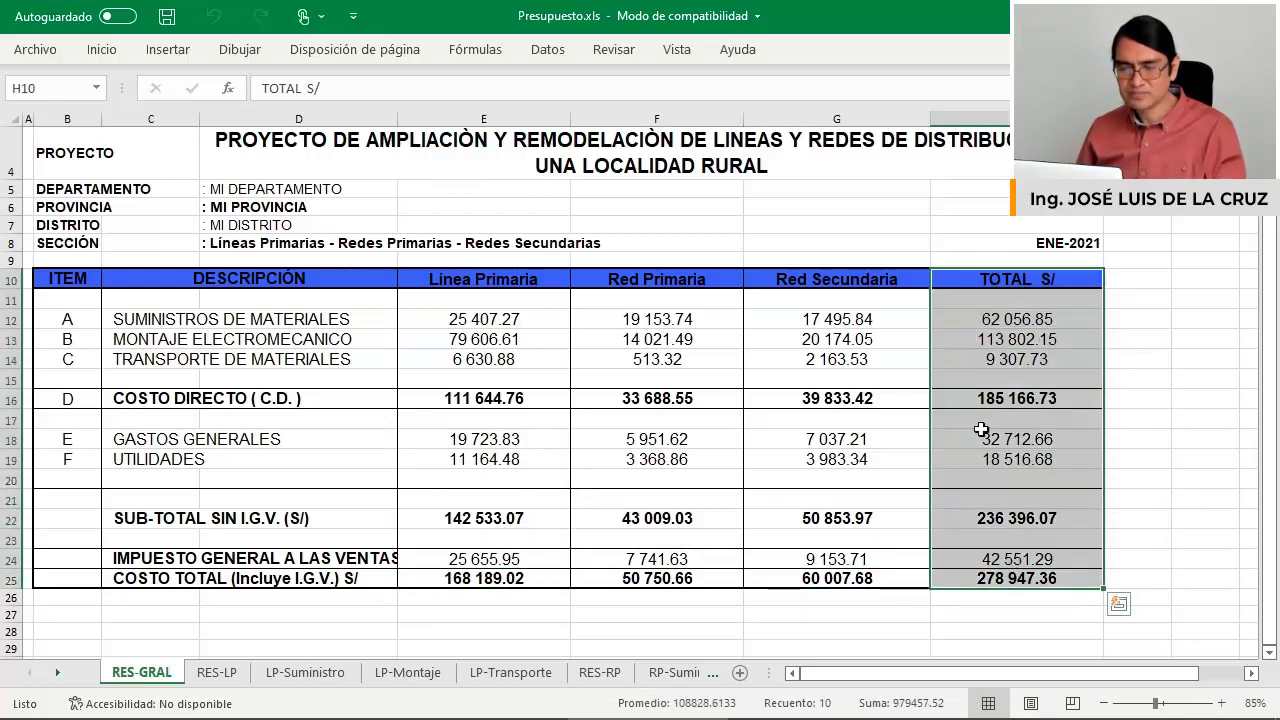
# Compare the Costo Total without I.G.V. on RES-LP with the Línea Primaria subtotal on RES-GRAL.
pyautogui.click(217, 672)
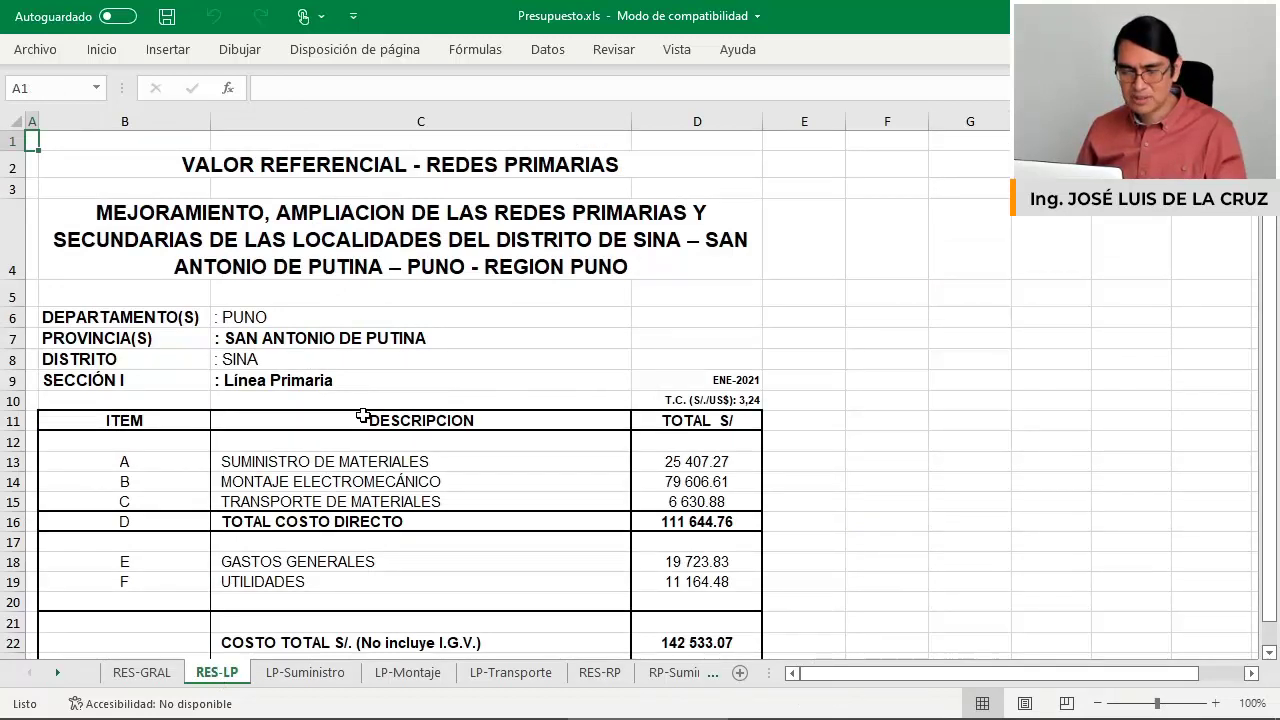
pyautogui.scroll(-1, 362, 414)
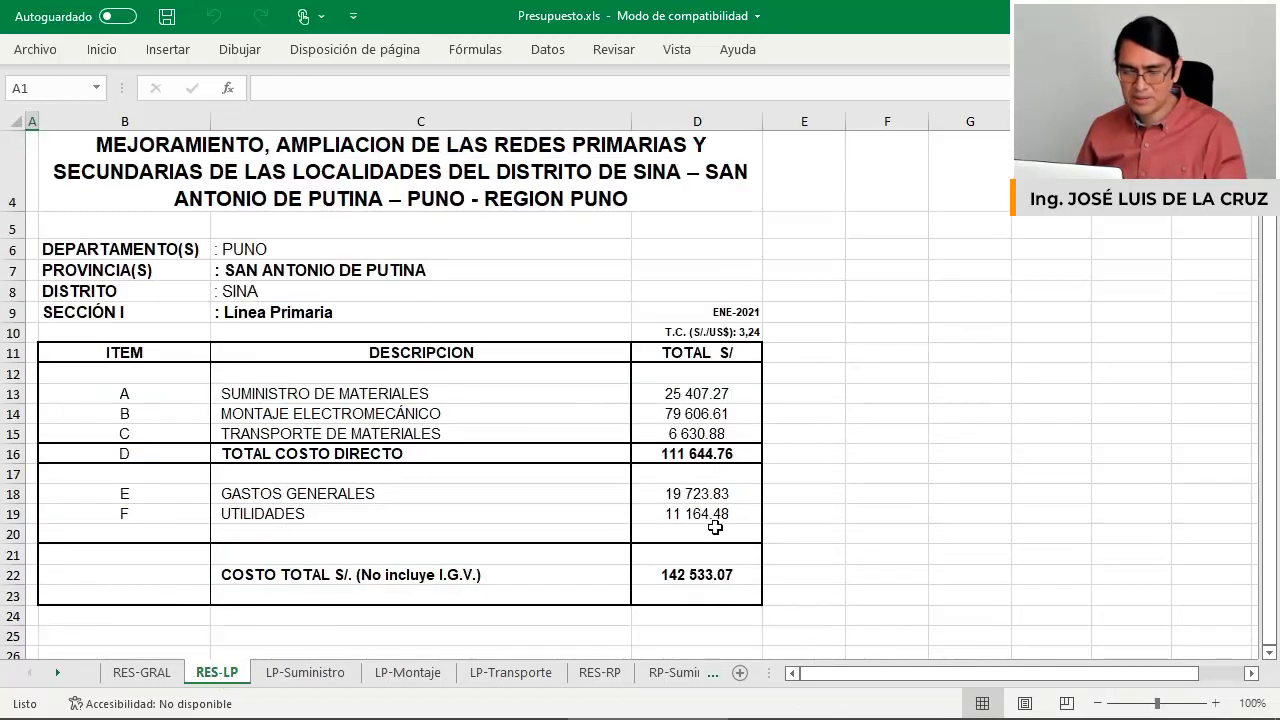
pyautogui.click(696, 578)
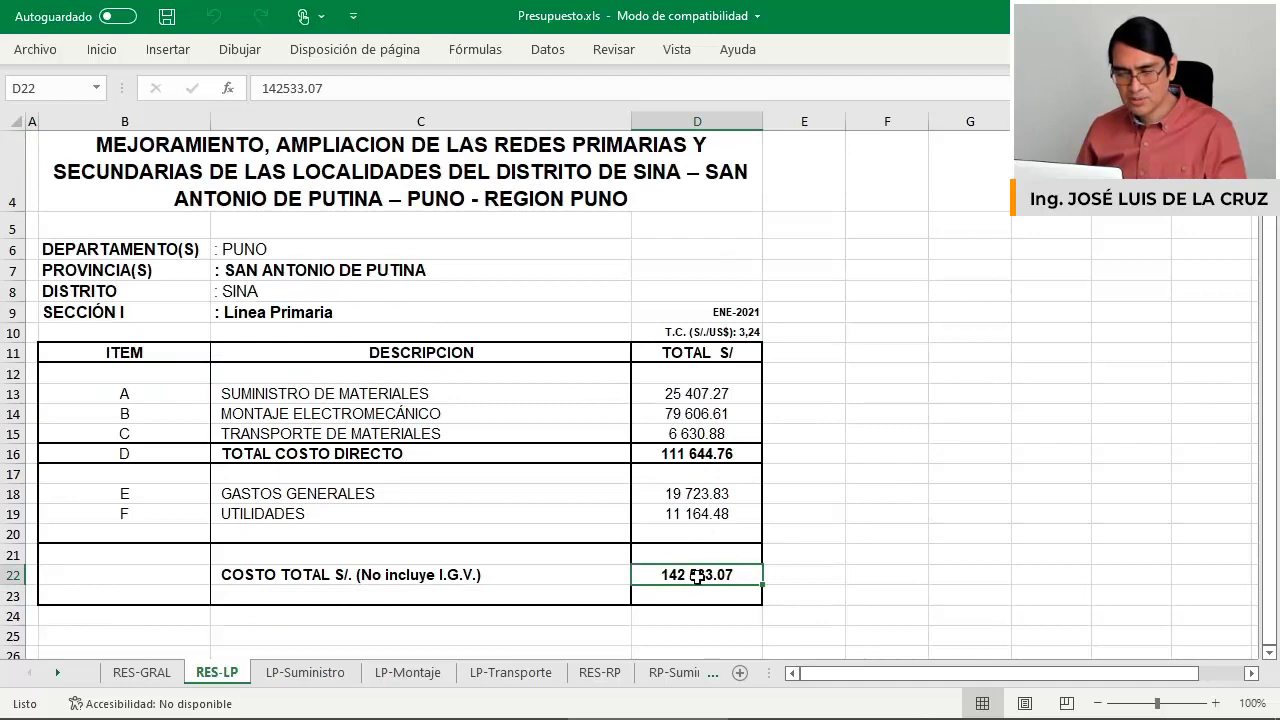
pyautogui.click(150, 672)
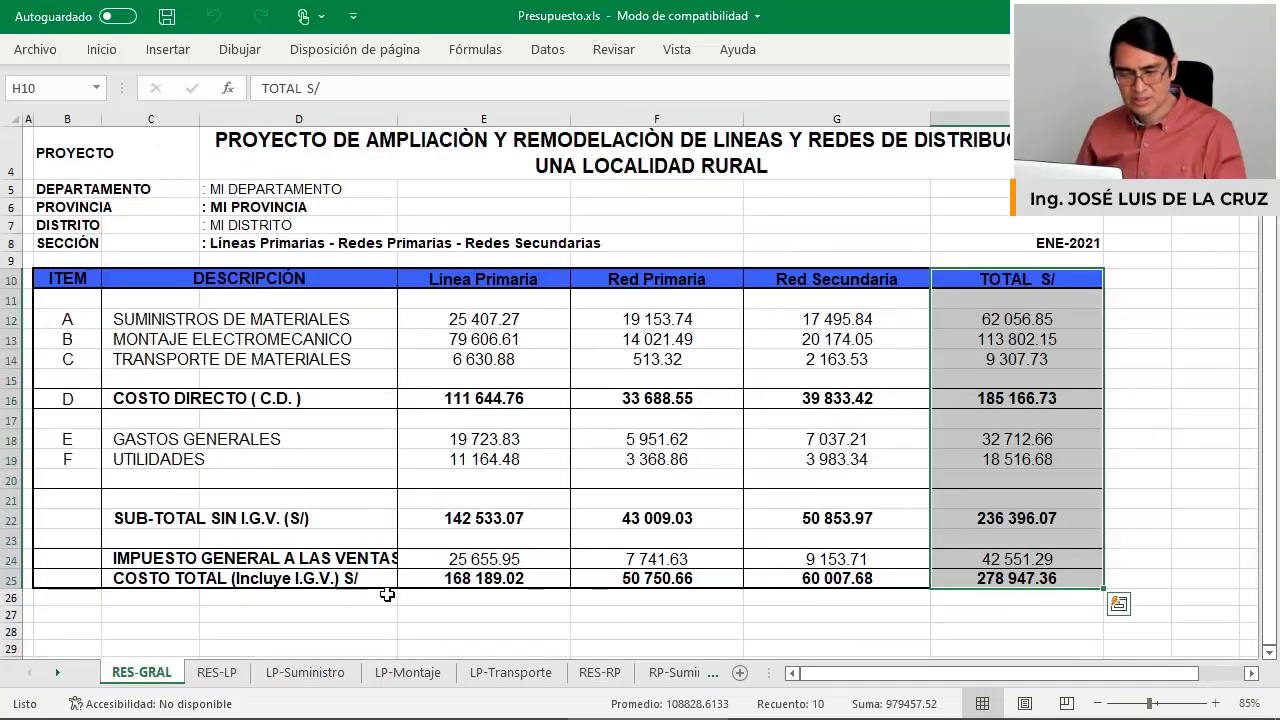
pyautogui.click(482, 517)
# Open the LP-Suministro sheet and examine its heading and the layout of the material supply table.
pyautogui.click(318, 673)
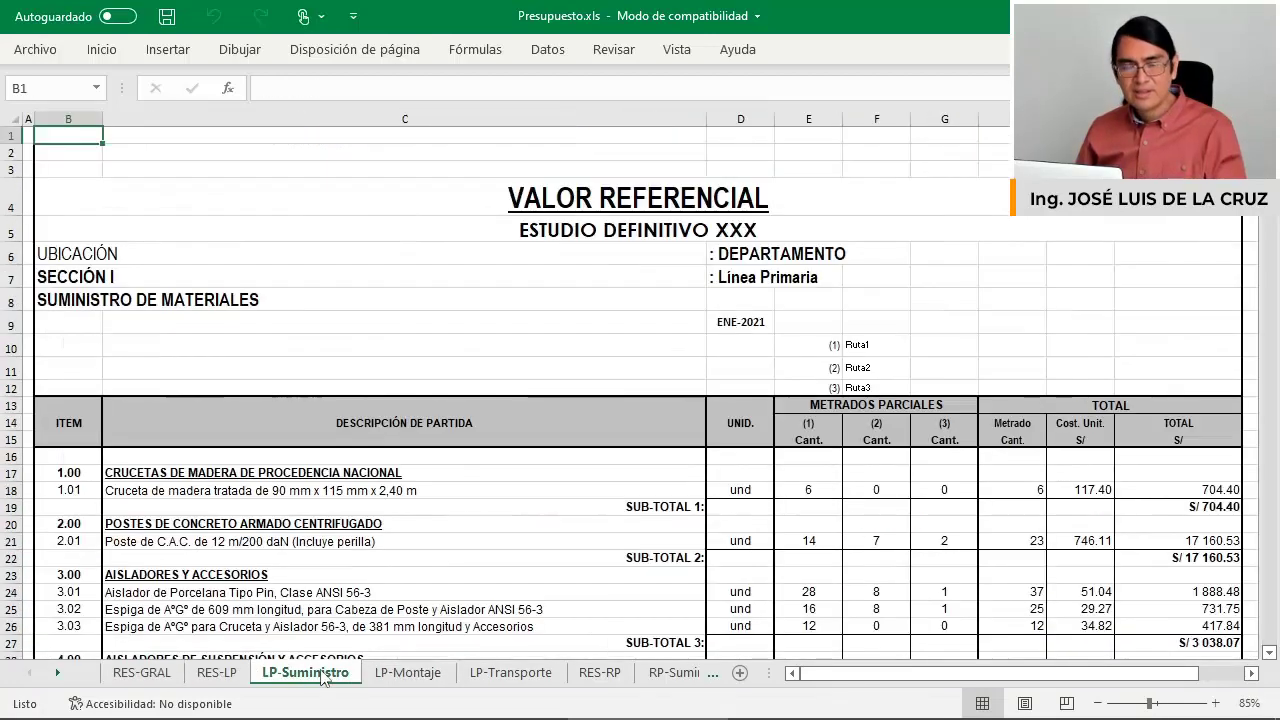
pyautogui.click(240, 677)
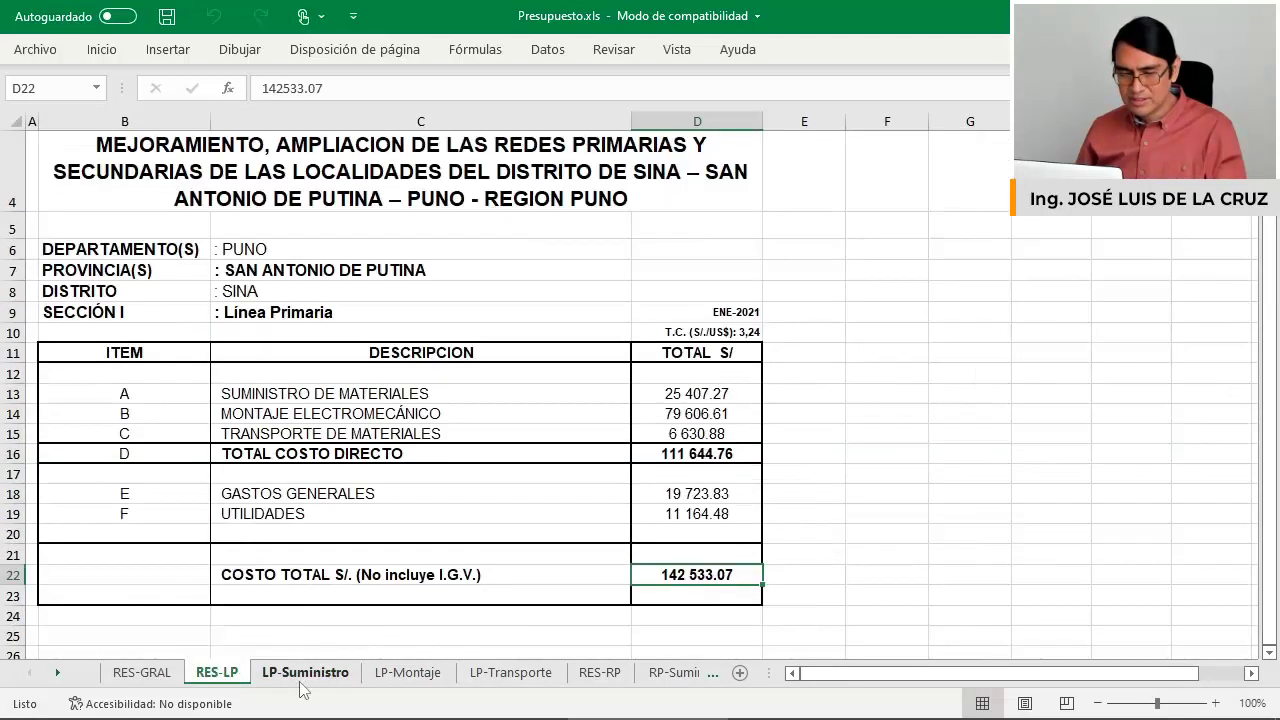
pyautogui.click(305, 672)
pyautogui.scroll(-2, 485, 417)
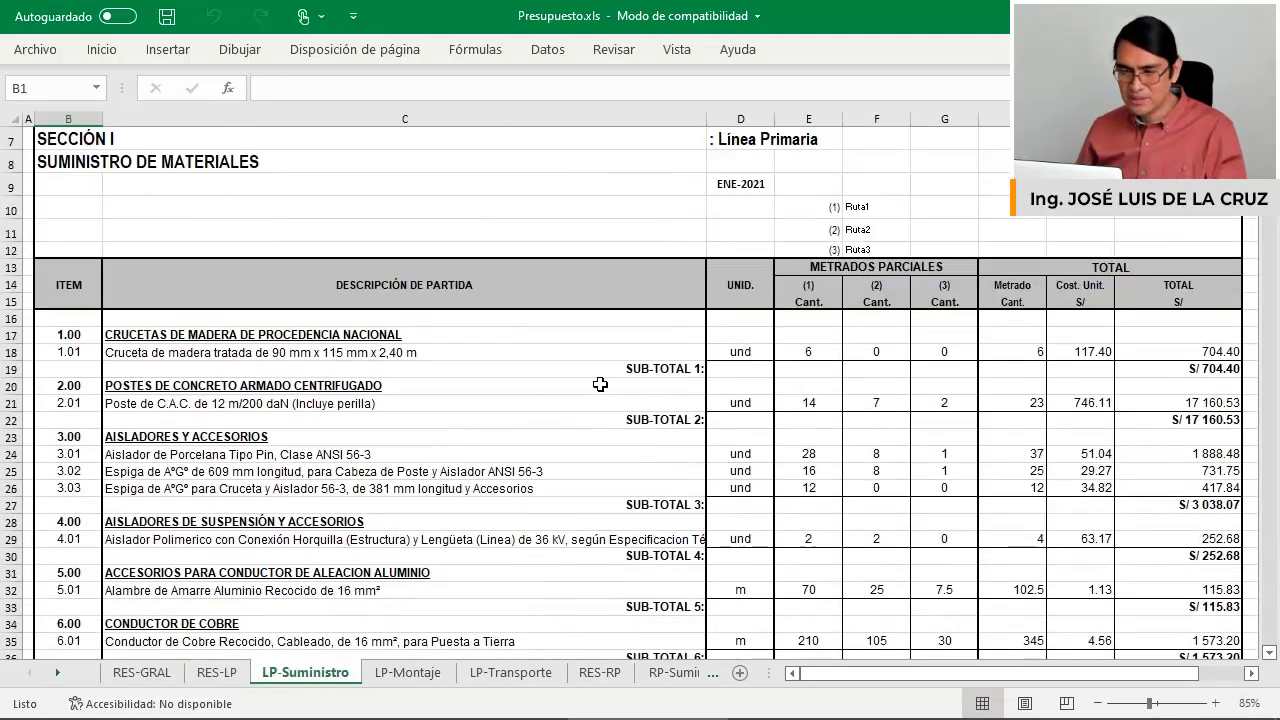
pyautogui.scroll(2, 600, 384)
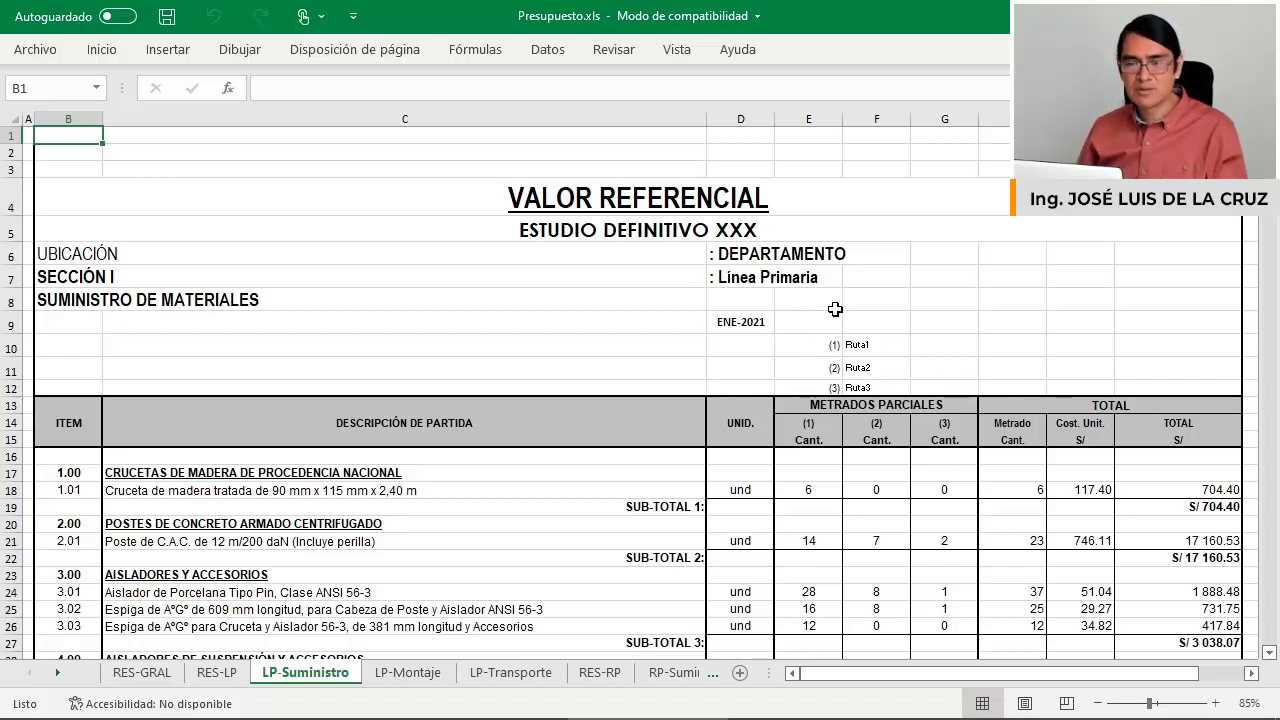
# Examine the Metrados Parciales columns (1), (2) and (3) for the three routes on LP-Suministro.
pyautogui.moveTo(815, 110); pyautogui.dragTo(928, 110)
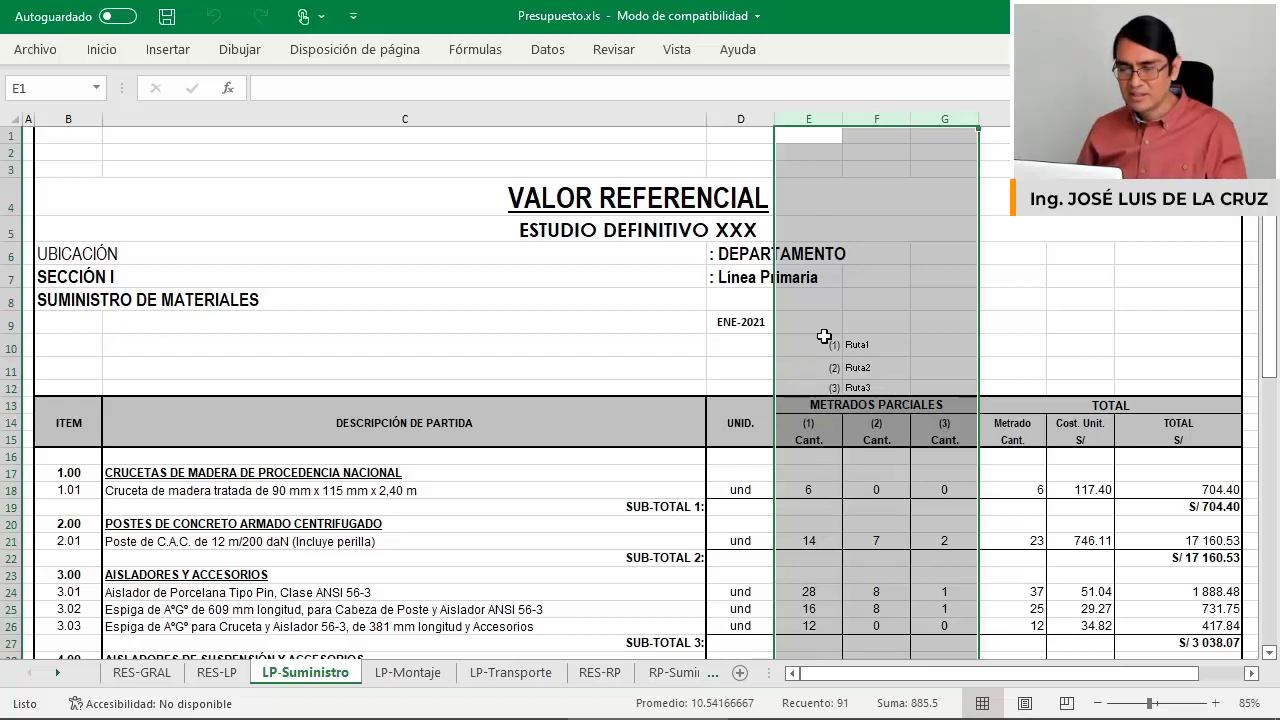
pyautogui.click(826, 403)
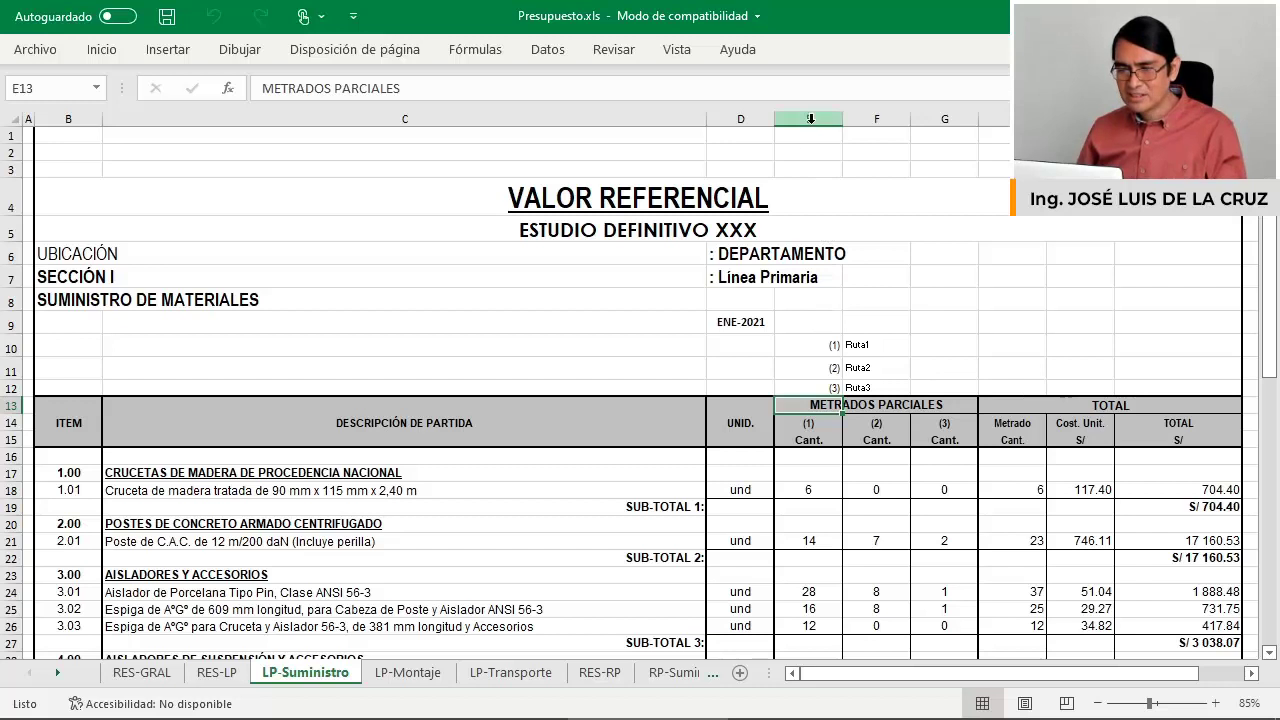
pyautogui.click(809, 118)
pyautogui.click(874, 118)
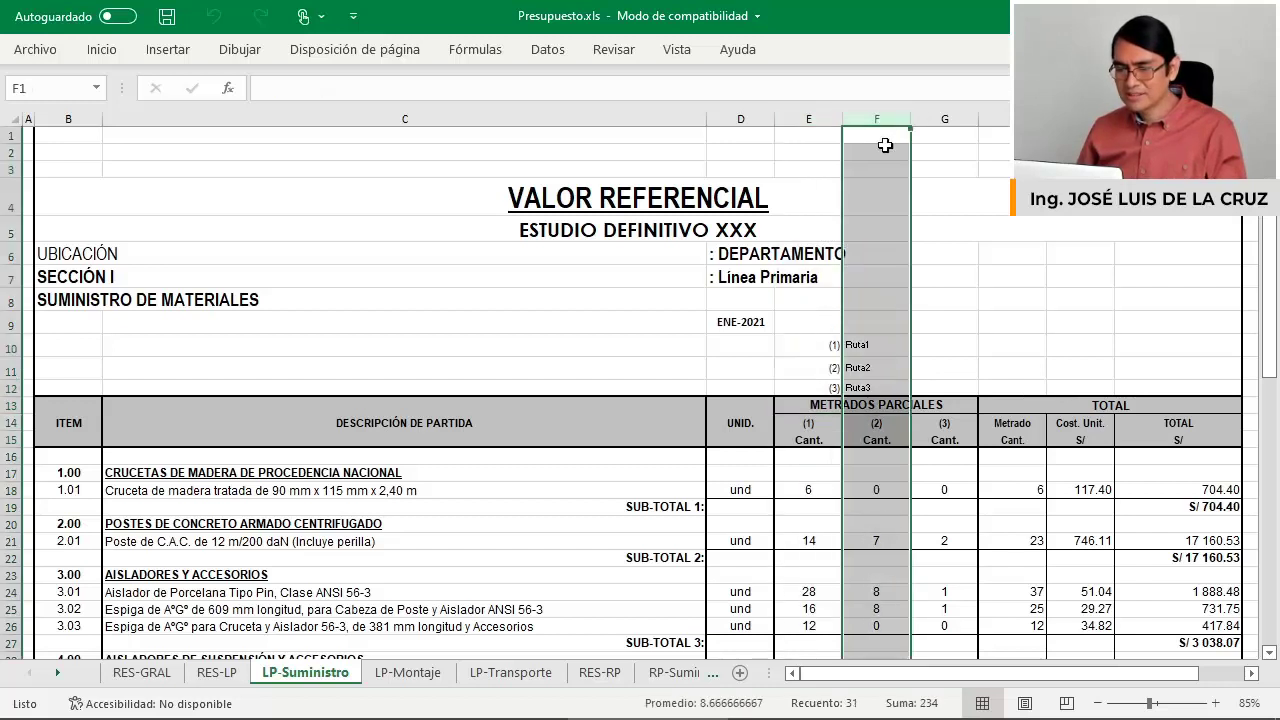
pyautogui.click(940, 118)
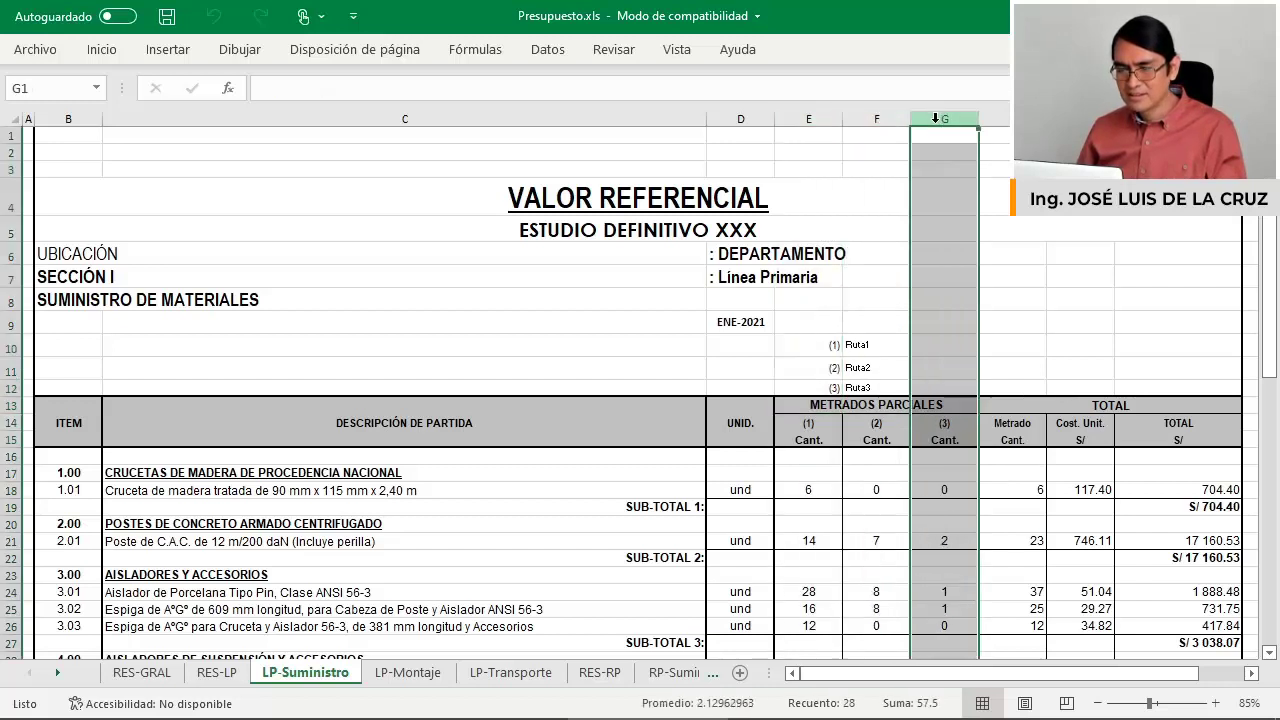
pyautogui.click(828, 474)
# Compare the partial quantities of the first supply items for each route with the total Metrado column.
pyautogui.scroll(-1, 817, 492)
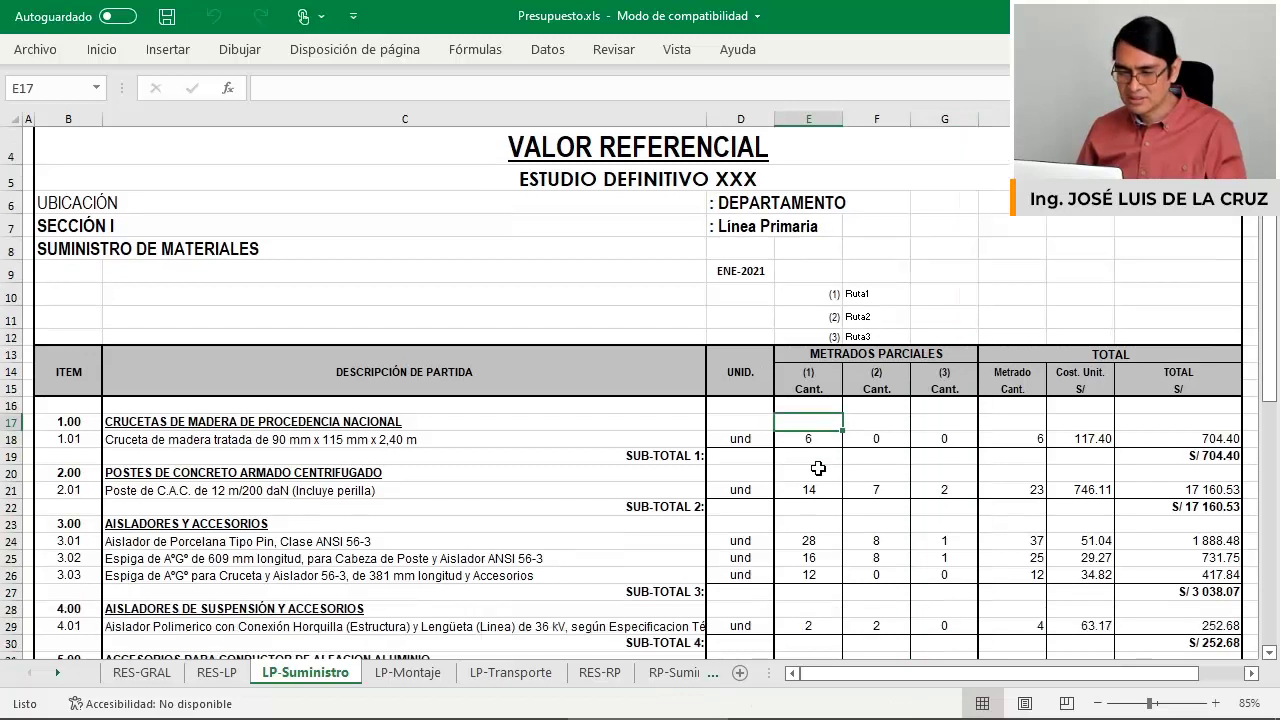
pyautogui.moveTo(820, 433); pyautogui.dragTo(818, 625)
pyautogui.moveTo(871, 440); pyautogui.dragTo(880, 625)
pyautogui.click(950, 437)
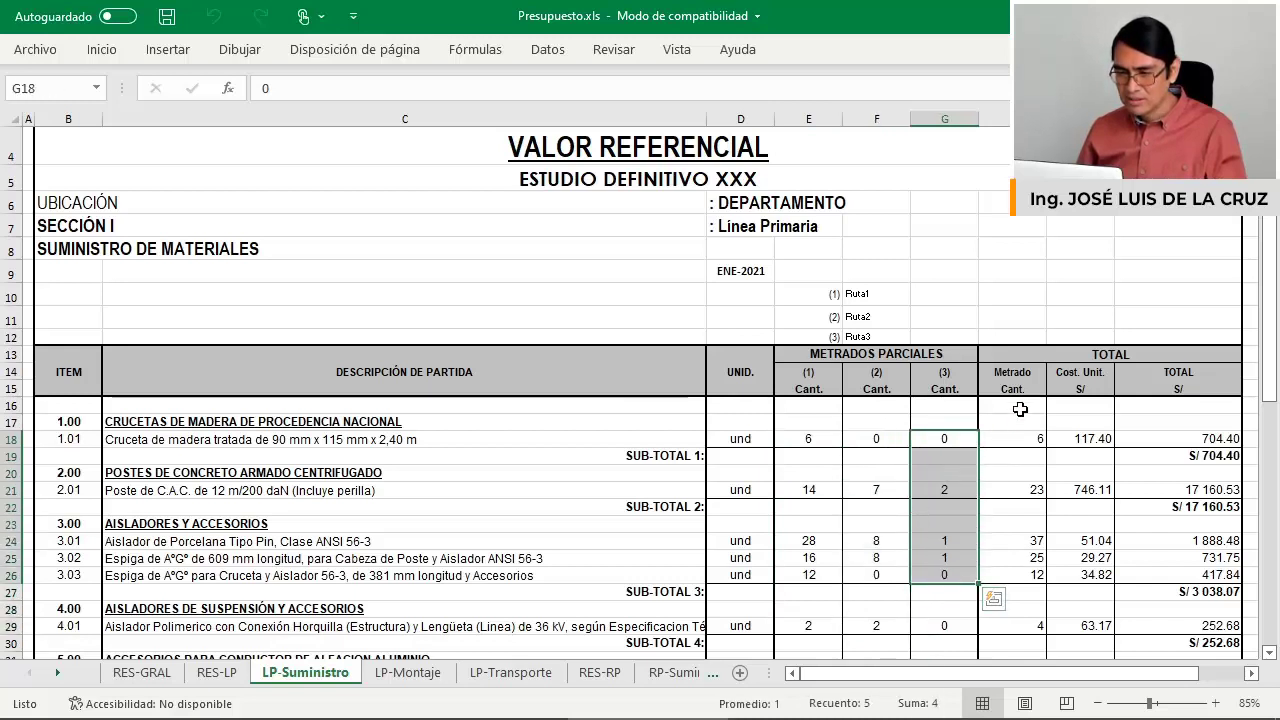
pyautogui.moveTo(1012, 322); pyautogui.dragTo(1033, 572)
pyautogui.click(1018, 443)
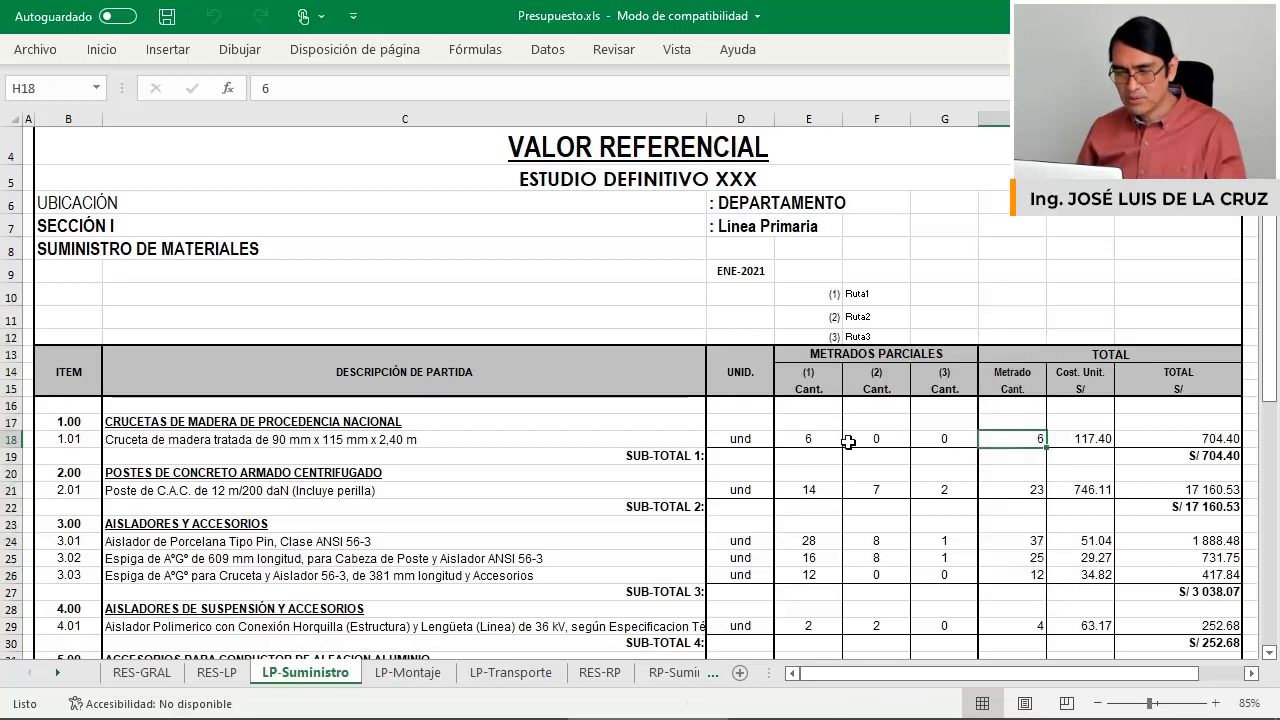
# Examine the description, unit cost, total and subtotal of wooden crossarm item 1.01.
pyautogui.click(348, 437)
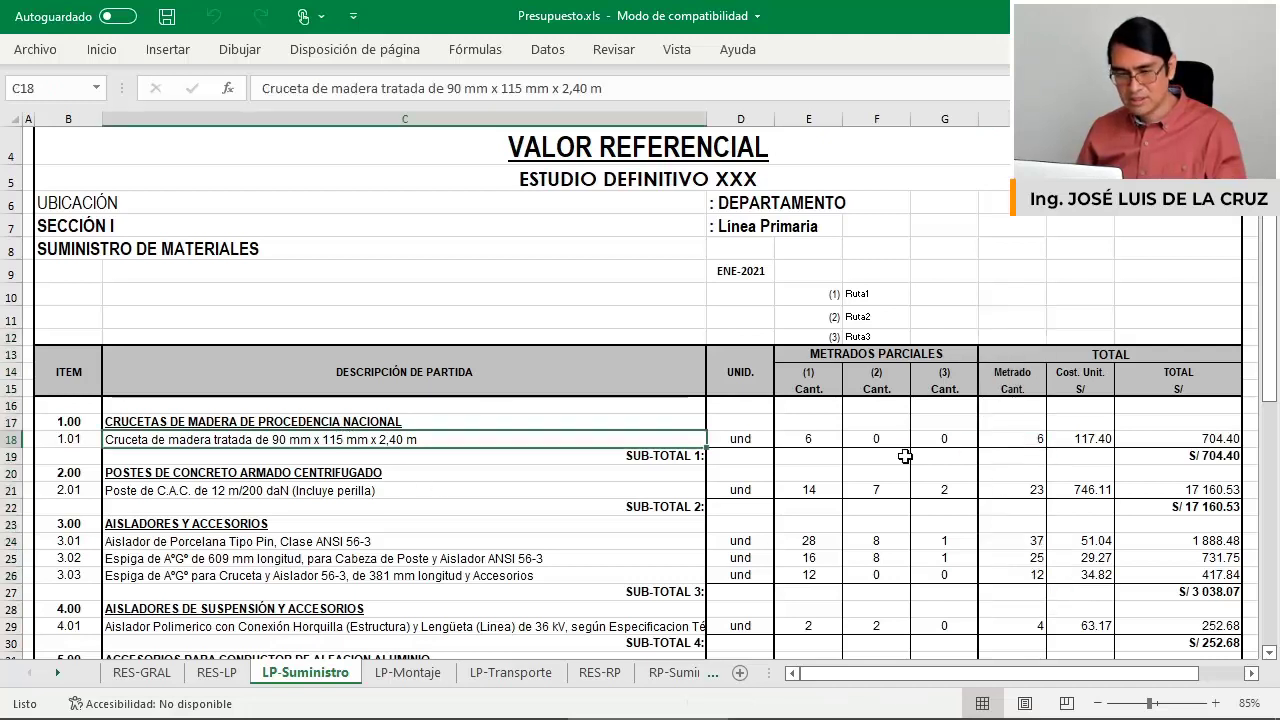
pyautogui.click(1080, 440)
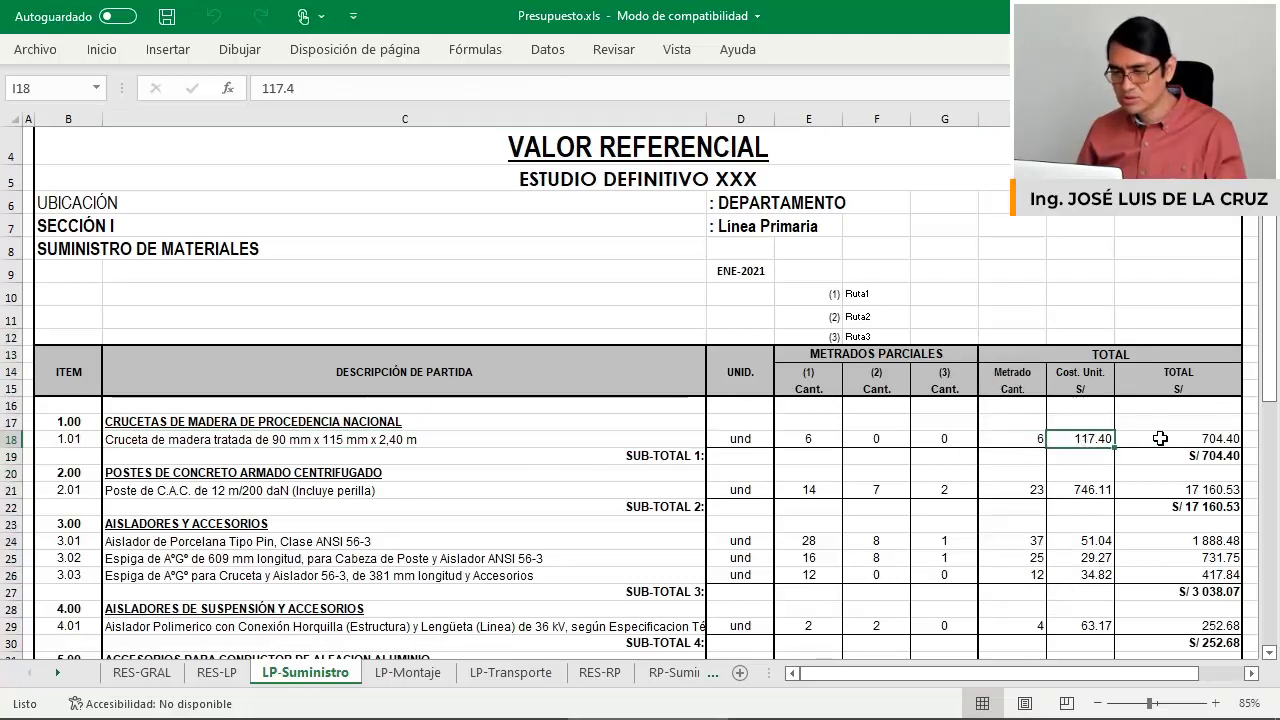
pyautogui.click(1223, 436)
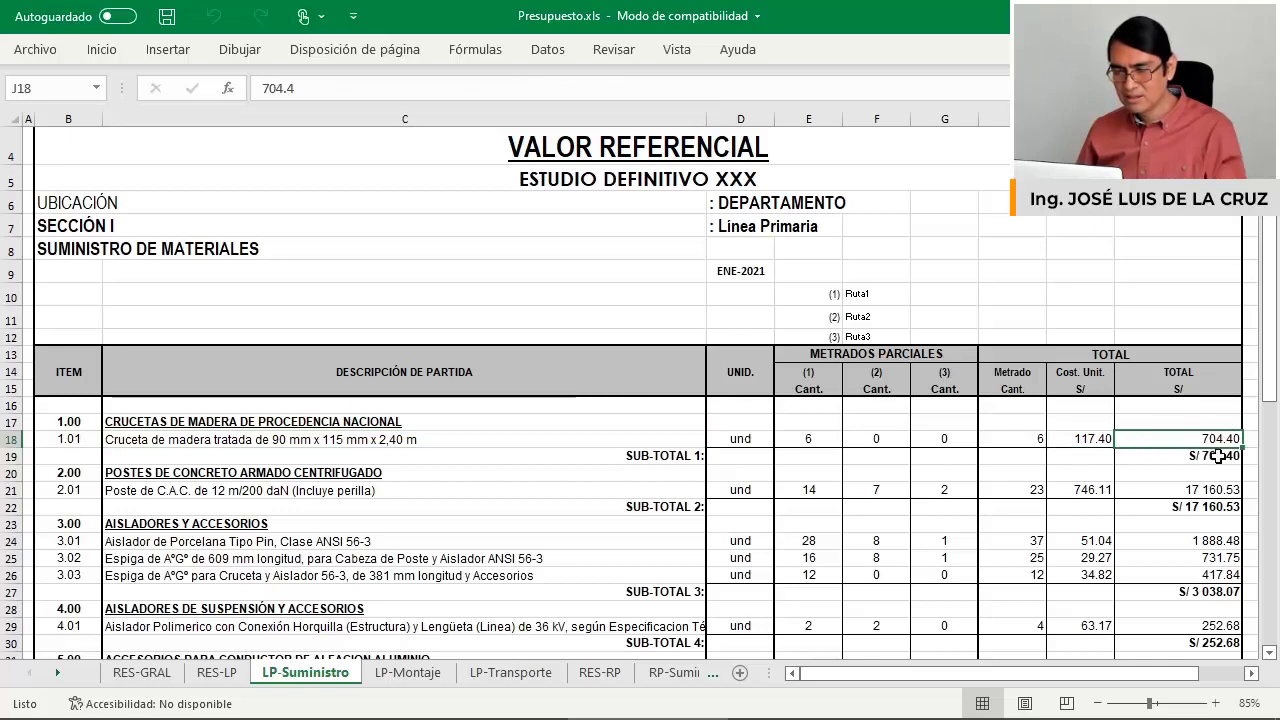
pyautogui.click(1200, 456)
# Examine the supply categories and item descriptions on LP-Suministro, from wooden crossarms through insulators to the pole and crossarm hardware.
pyautogui.click(148, 426)
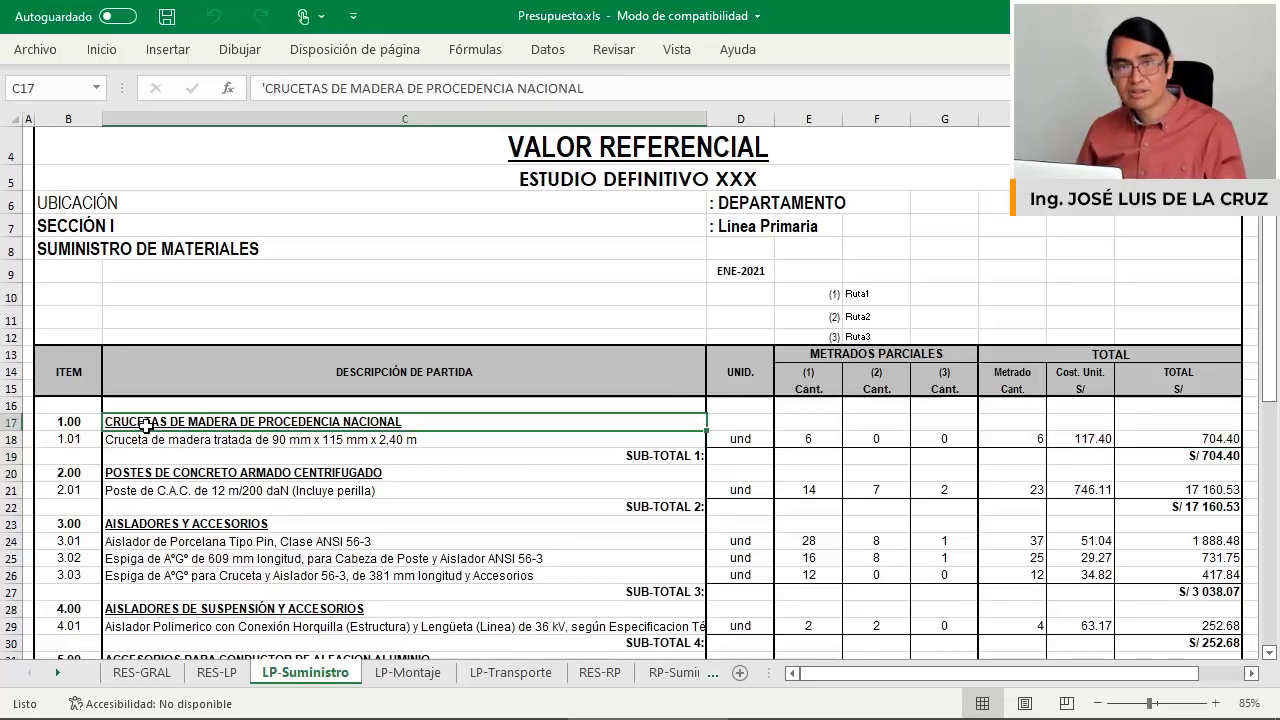
pyautogui.click(256, 472)
pyautogui.scroll(-1, 669, 530)
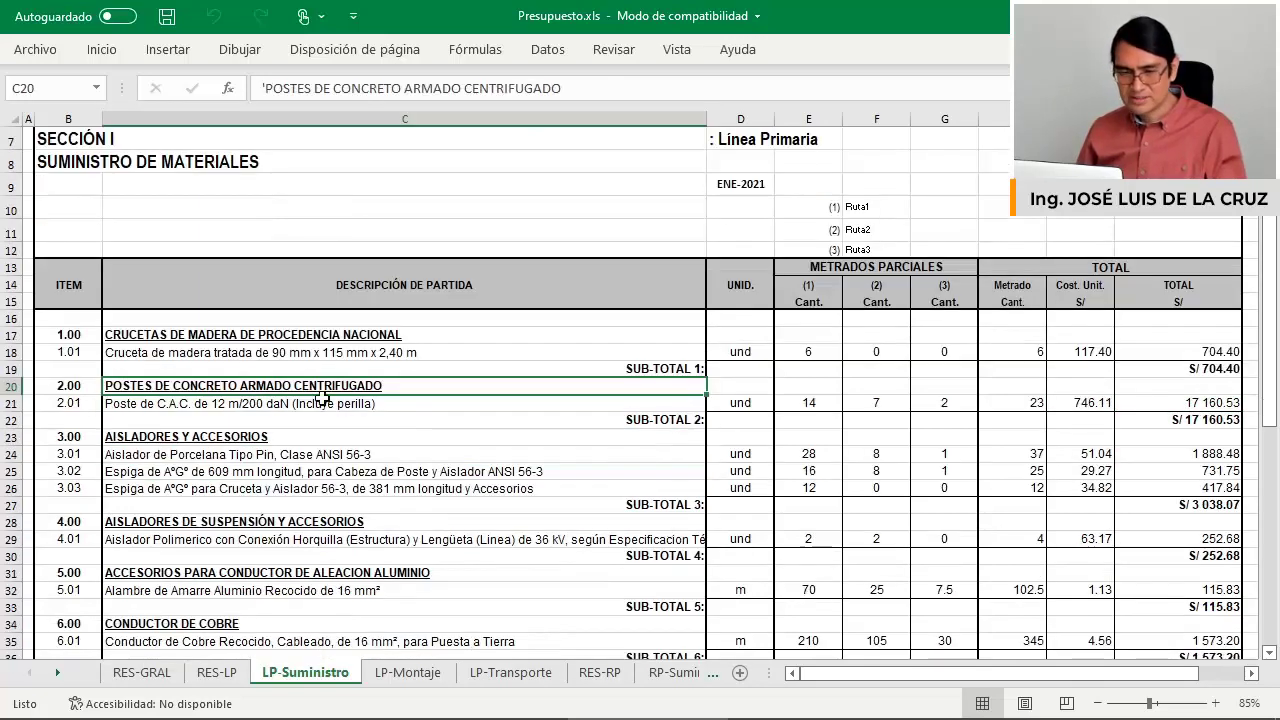
pyautogui.click(283, 355)
pyautogui.click(280, 405)
pyautogui.moveTo(289, 454); pyautogui.dragTo(289, 480)
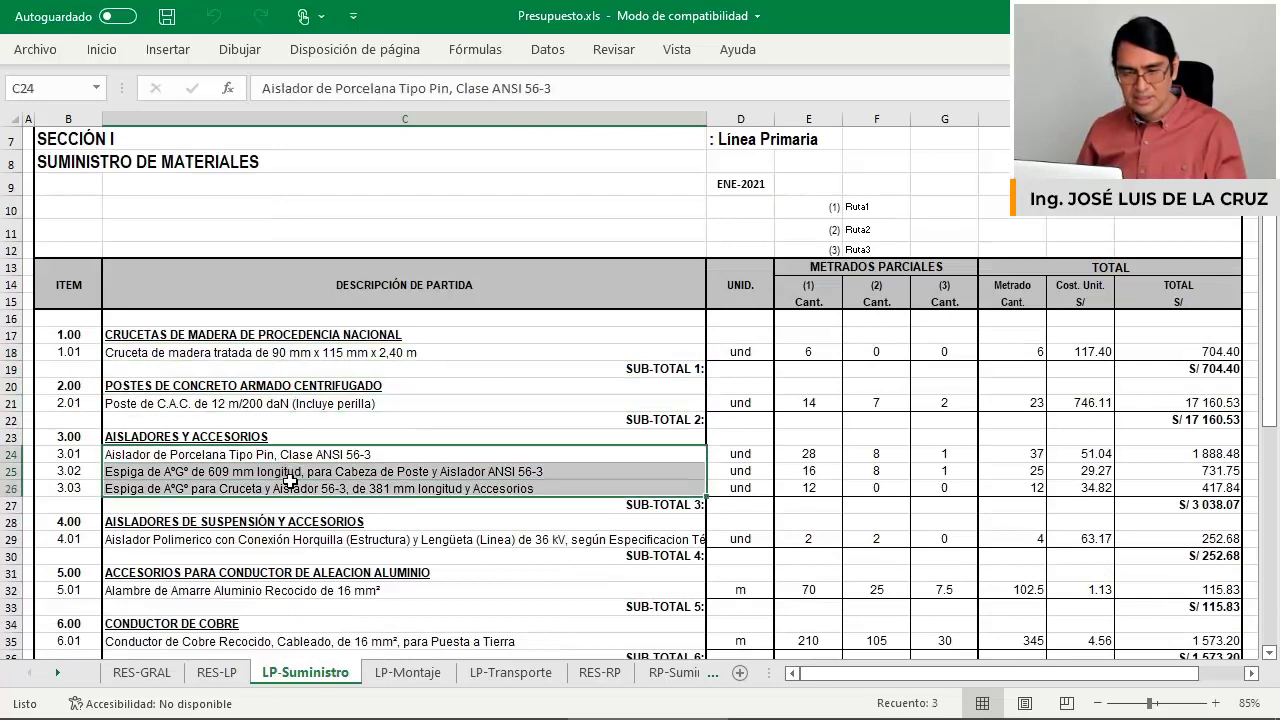
pyautogui.scroll(-2, 240, 440)
pyautogui.click(247, 406)
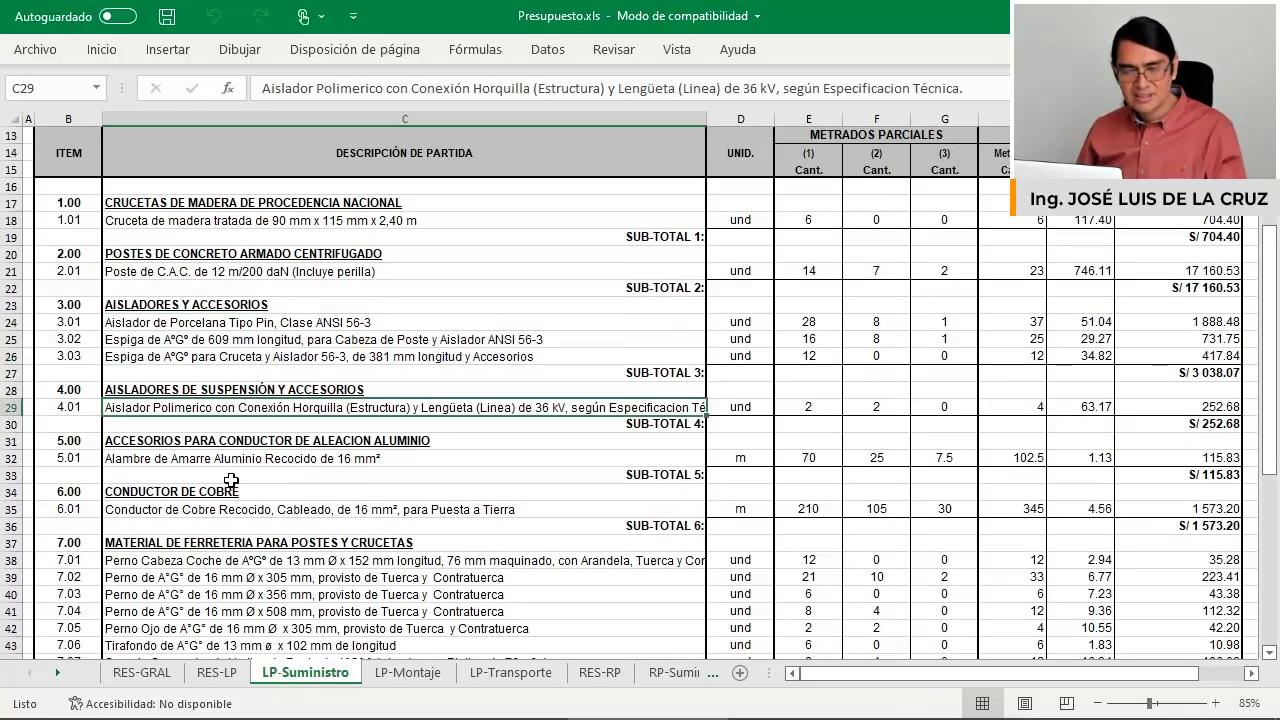
pyautogui.scroll(-3, 231, 481)
pyautogui.moveTo(170, 424); pyautogui.dragTo(195, 544)
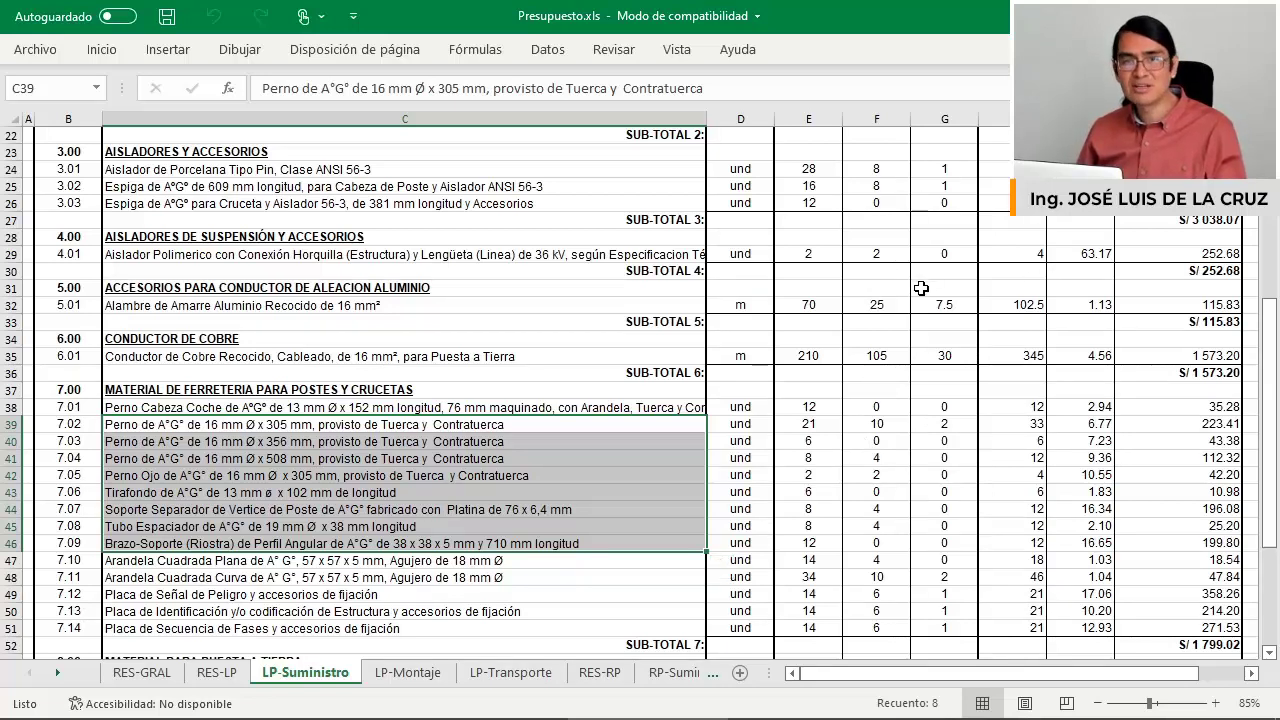
# Review the LP-Suministro items down to Total de Suministro de Materiales, and check the section field in the sheet heading.
pyautogui.scroll(4, 893, 288)
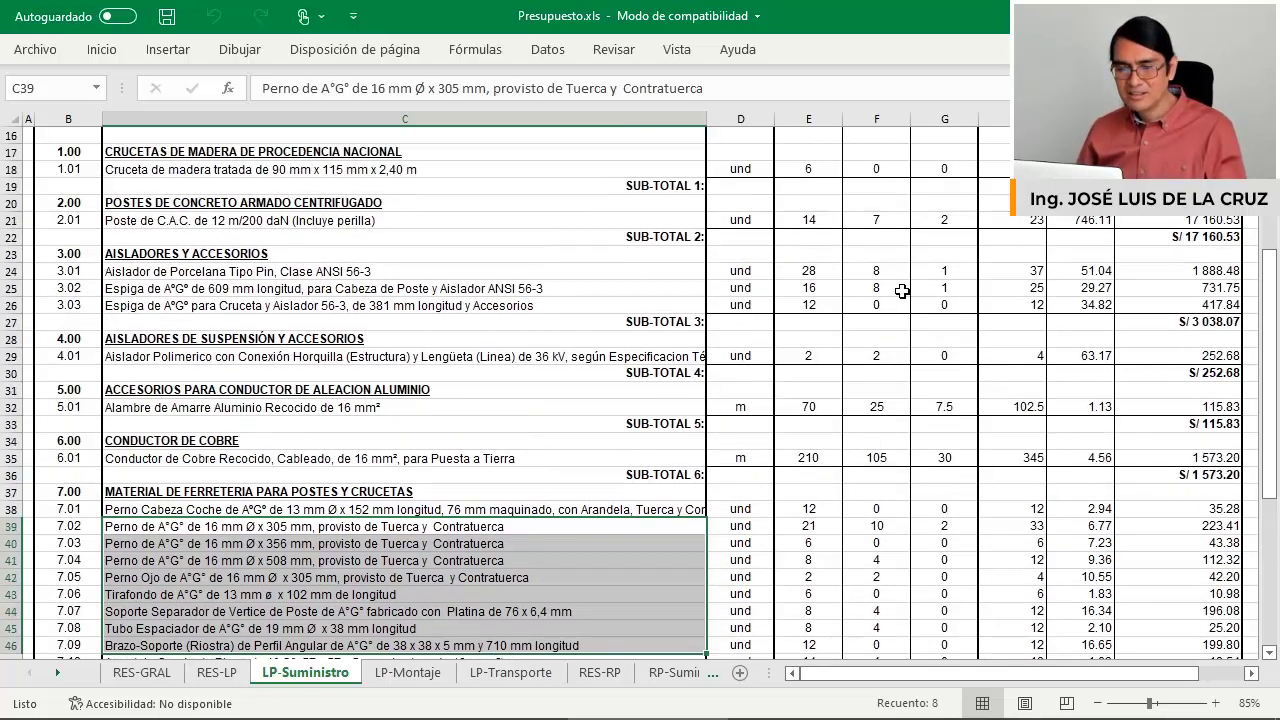
pyautogui.scroll(3, 871, 390)
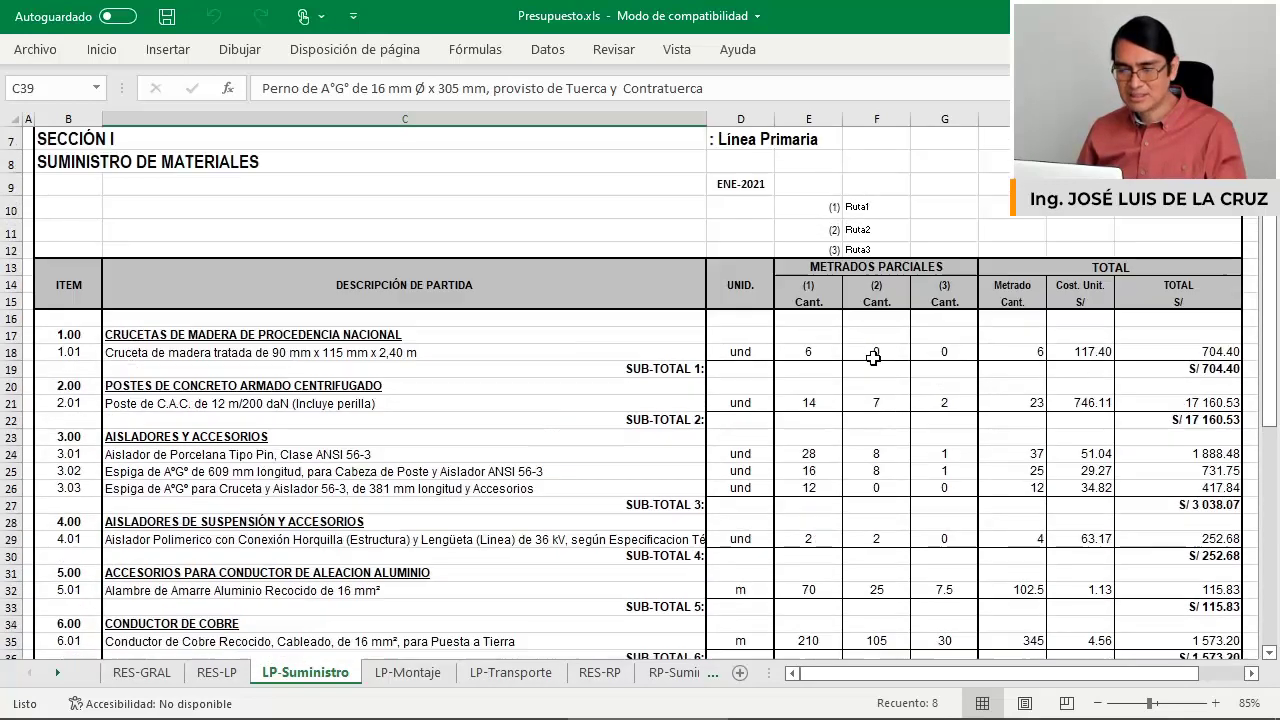
pyautogui.scroll(-6, 876, 360)
pyautogui.click(932, 325)
pyautogui.scroll(-4, 934, 331)
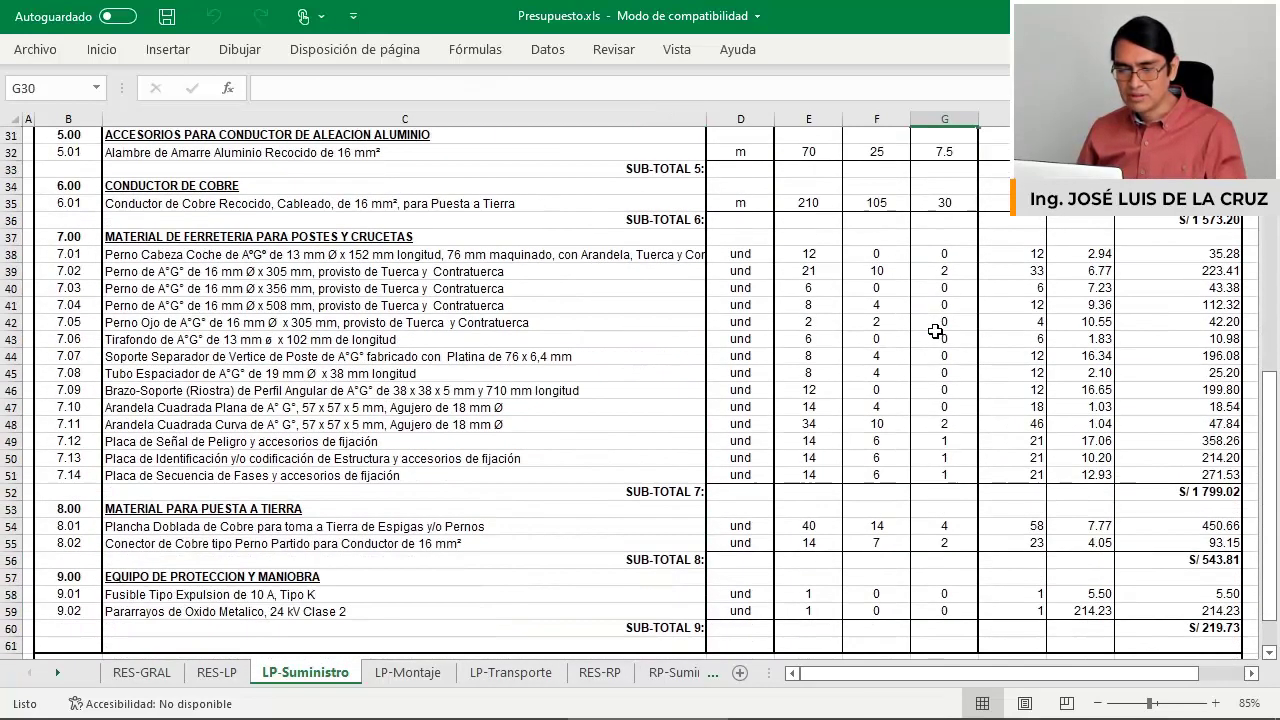
pyautogui.scroll(-2, 934, 331)
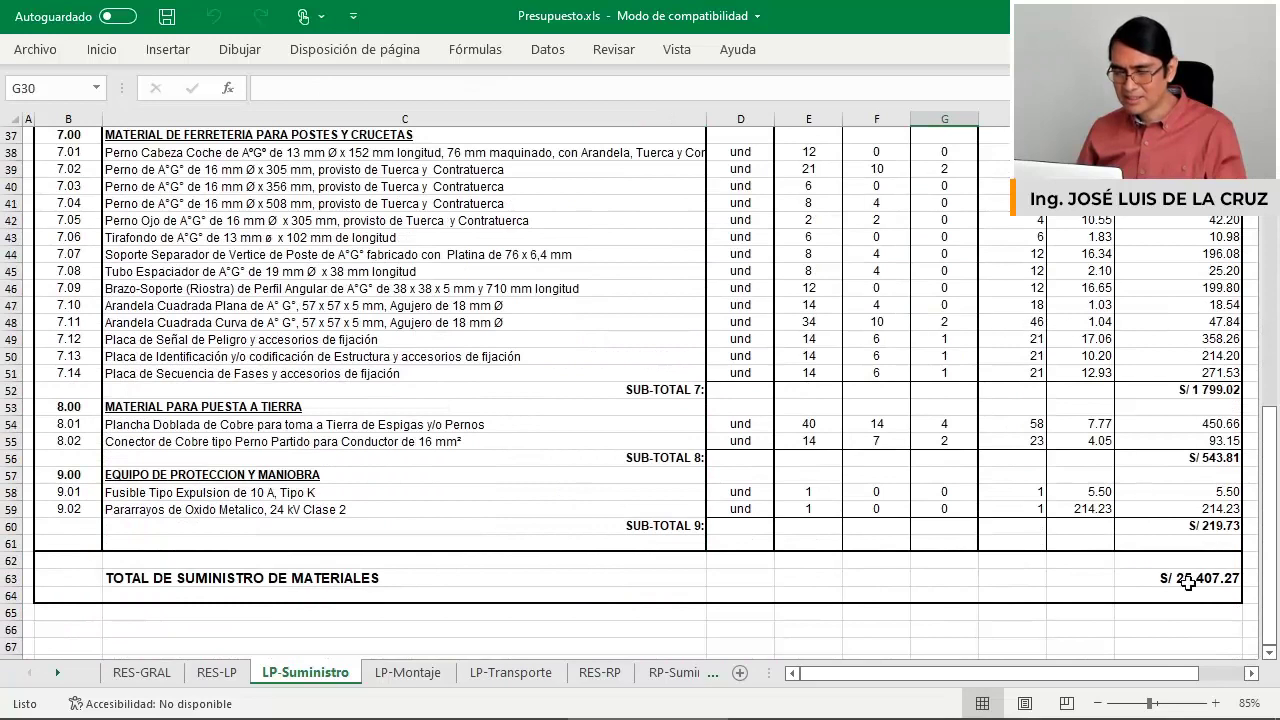
pyautogui.click(1187, 580)
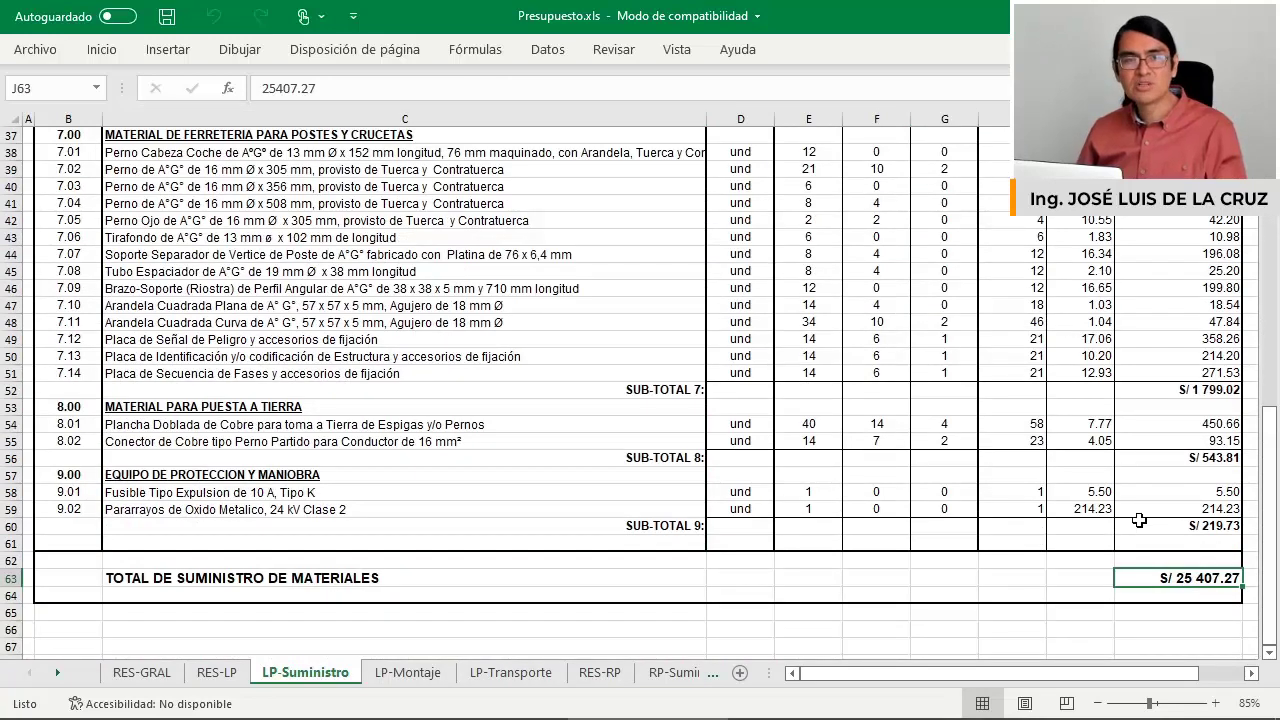
pyautogui.scroll(12, 1130, 514)
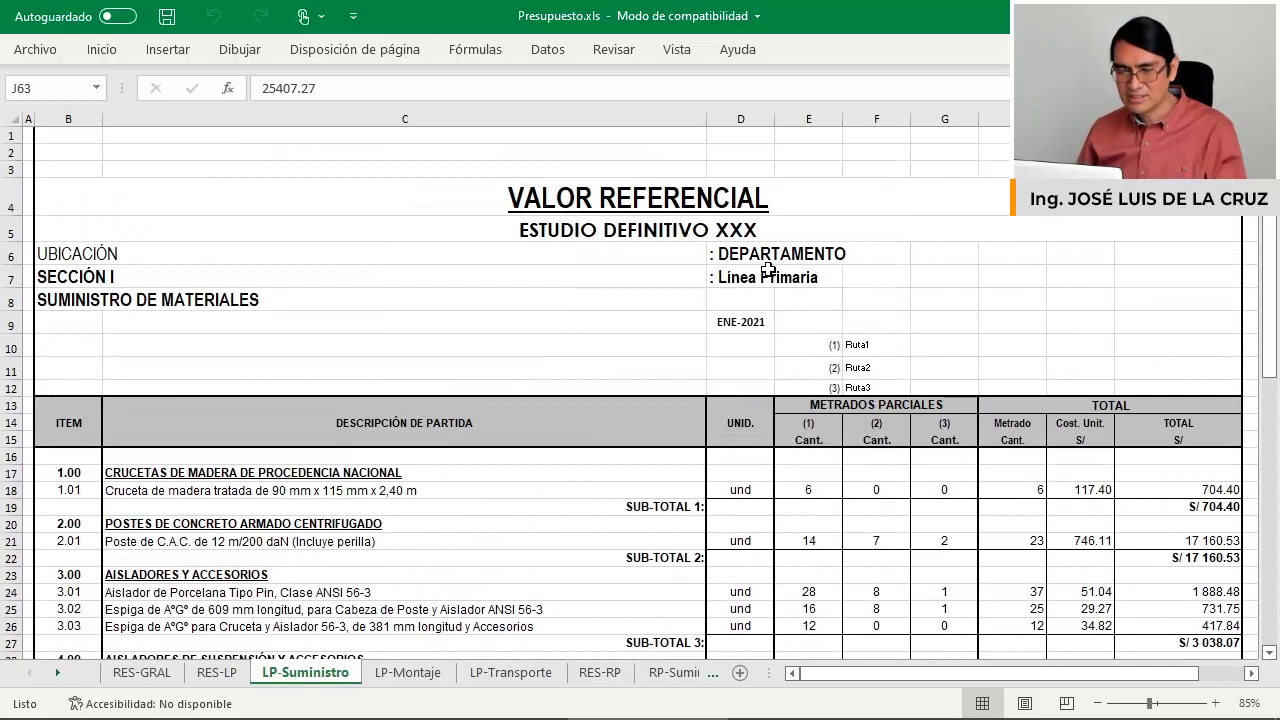
pyautogui.click(766, 274)
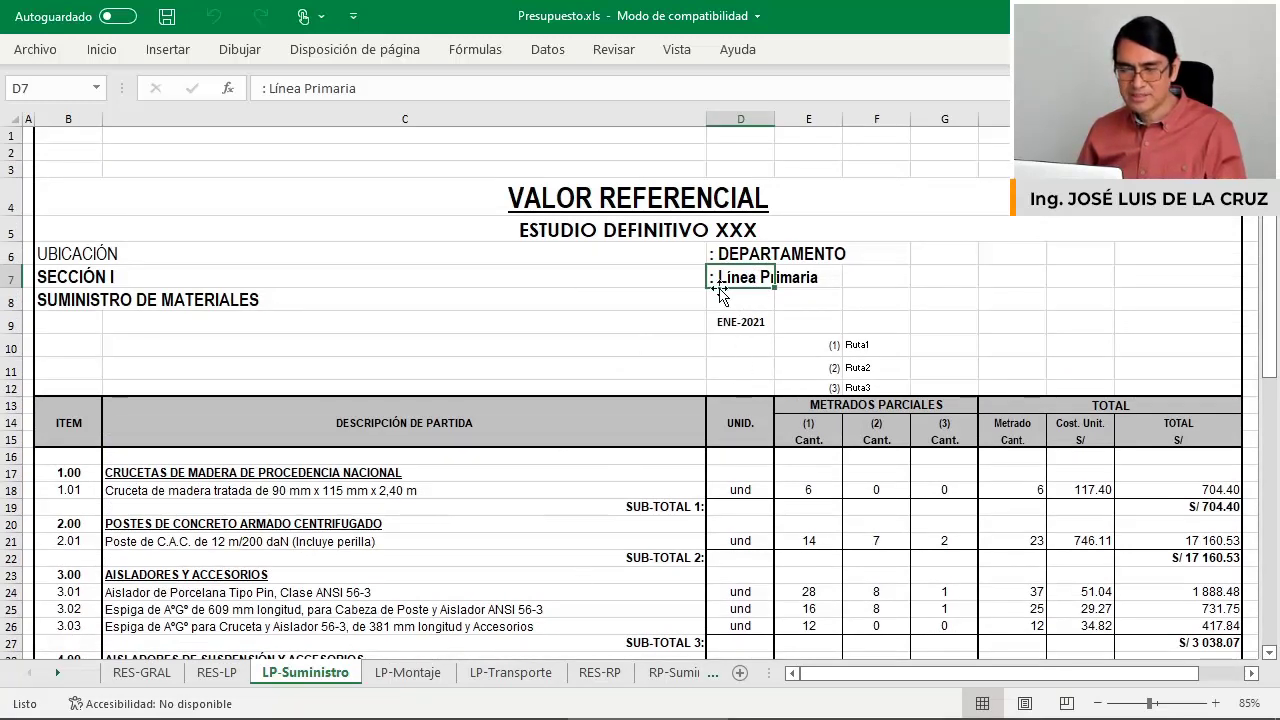
# Examine the preliminary works and pole installation items on LP-Montaje, along with their partial quantity columns for the three routes.
pyautogui.click(420, 672)
pyautogui.scroll(-1, 648, 443)
pyautogui.scroll(-2, 448, 404)
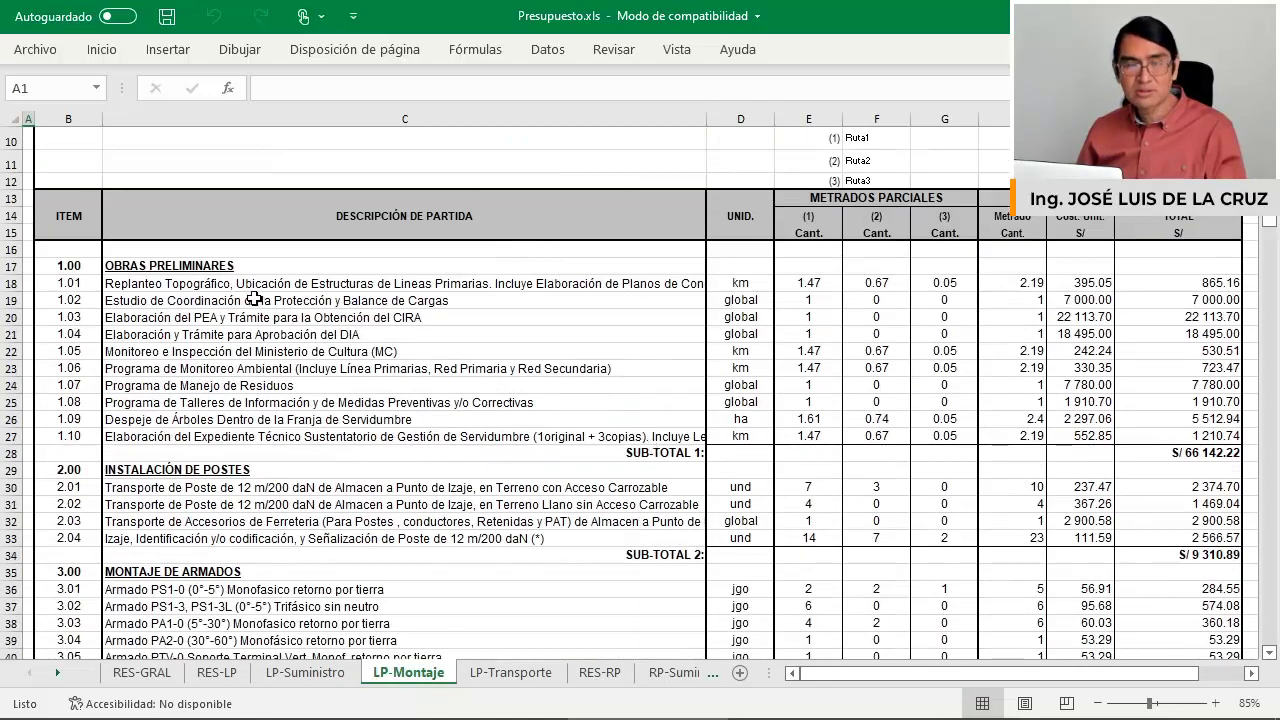
pyautogui.moveTo(255, 299); pyautogui.dragTo(250, 436)
pyautogui.moveTo(250, 487); pyautogui.dragTo(236, 540)
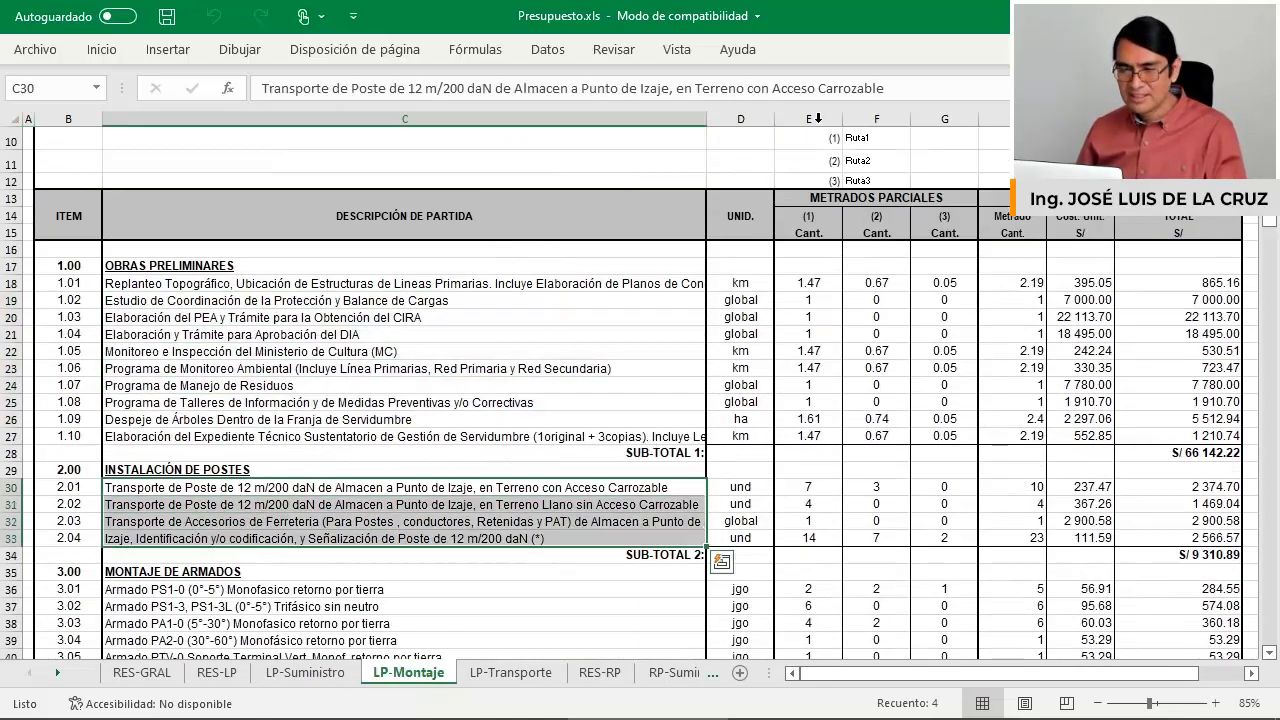
pyautogui.moveTo(817, 118); pyautogui.dragTo(918, 120)
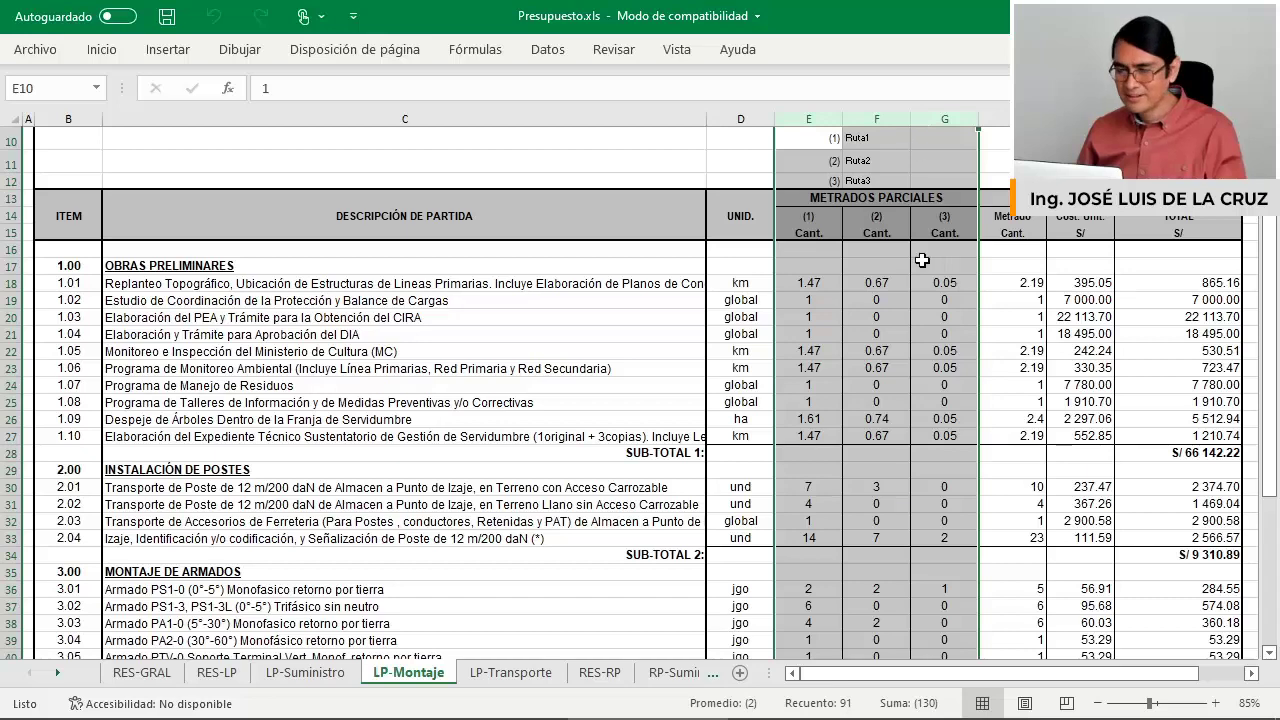
# Review the LP-Montaje item descriptions for pole installation, assembly of armados and grounding installation.
pyautogui.scroll(-2, 956, 258)
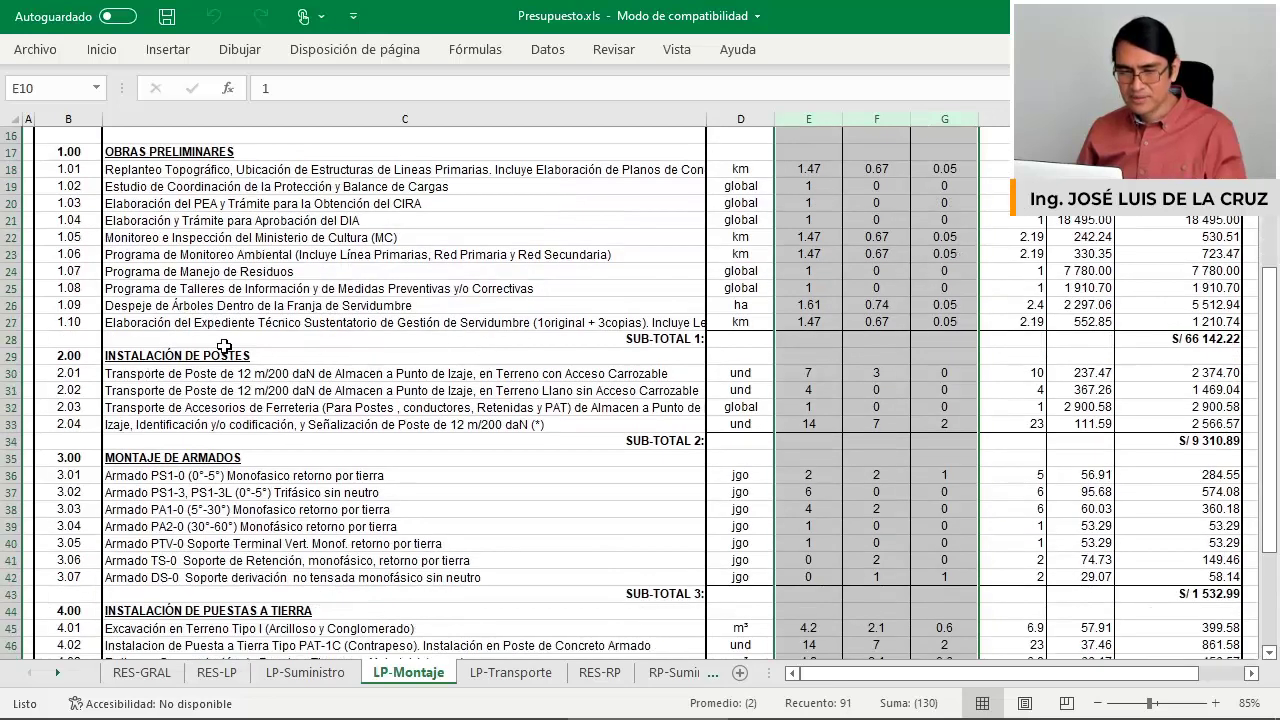
pyautogui.moveTo(198, 362); pyautogui.dragTo(210, 425)
pyautogui.moveTo(228, 475); pyautogui.dragTo(240, 568)
pyautogui.moveTo(220, 378); pyautogui.dragTo(222, 425)
pyautogui.scroll(-3, 240, 440)
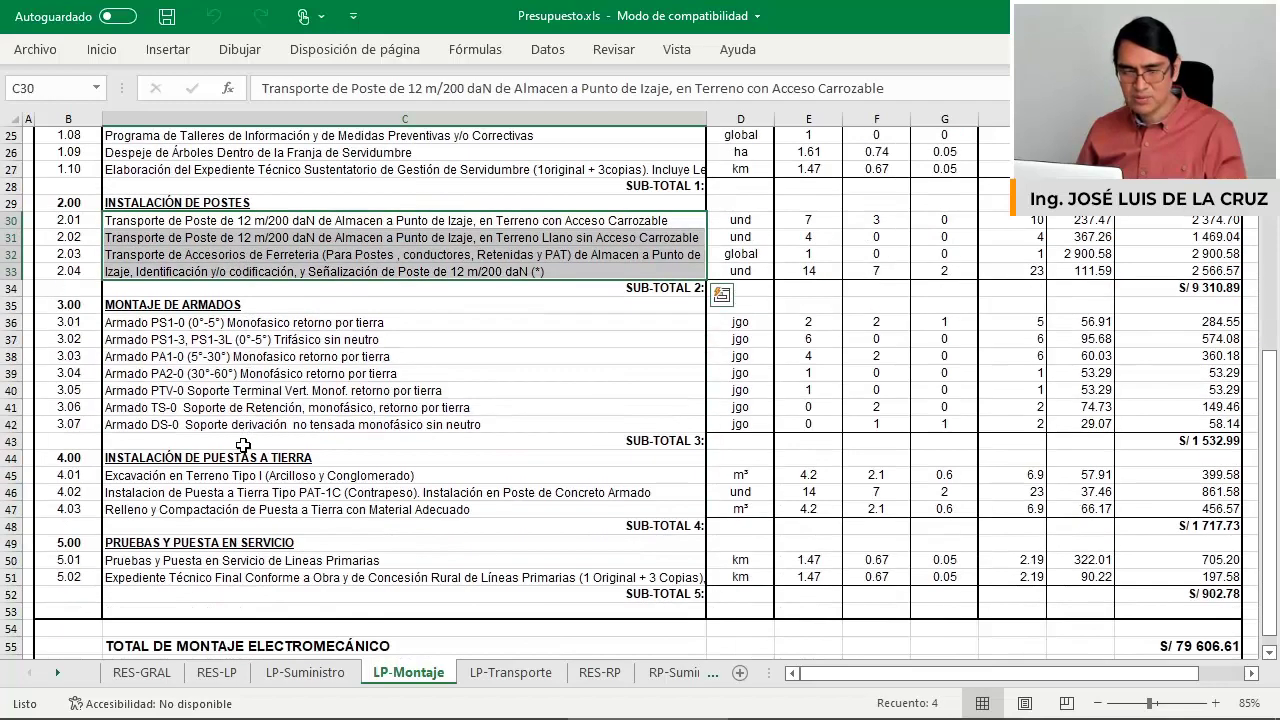
pyautogui.click(218, 342)
pyautogui.moveTo(218, 342); pyautogui.dragTo(222, 408)
pyautogui.moveTo(228, 475); pyautogui.dragTo(242, 512)
# Compare Total de Montaje Electromecánico on LP-Montaje with the Línea Primaria amount for Montaje Electromecánico on RES-GRAL.
pyautogui.scroll(8, 1176, 290)
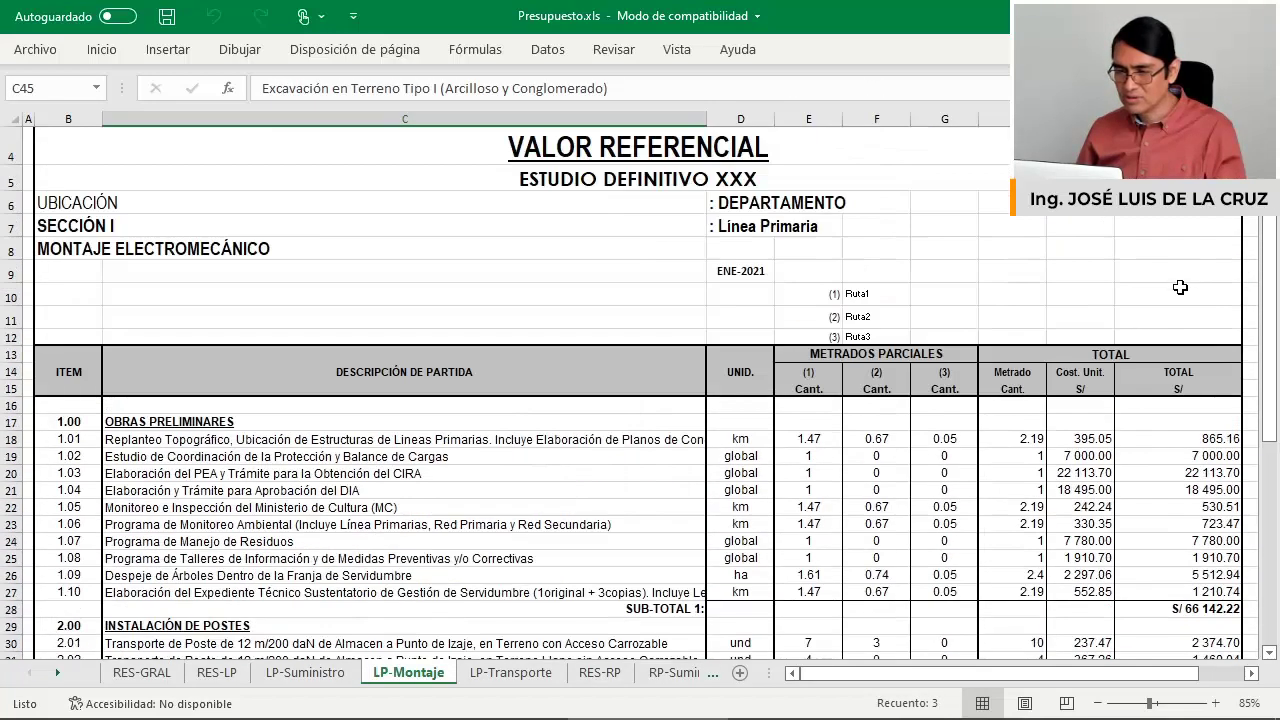
pyautogui.scroll(-4, 1172, 330)
pyautogui.scroll(-7, 1146, 375)
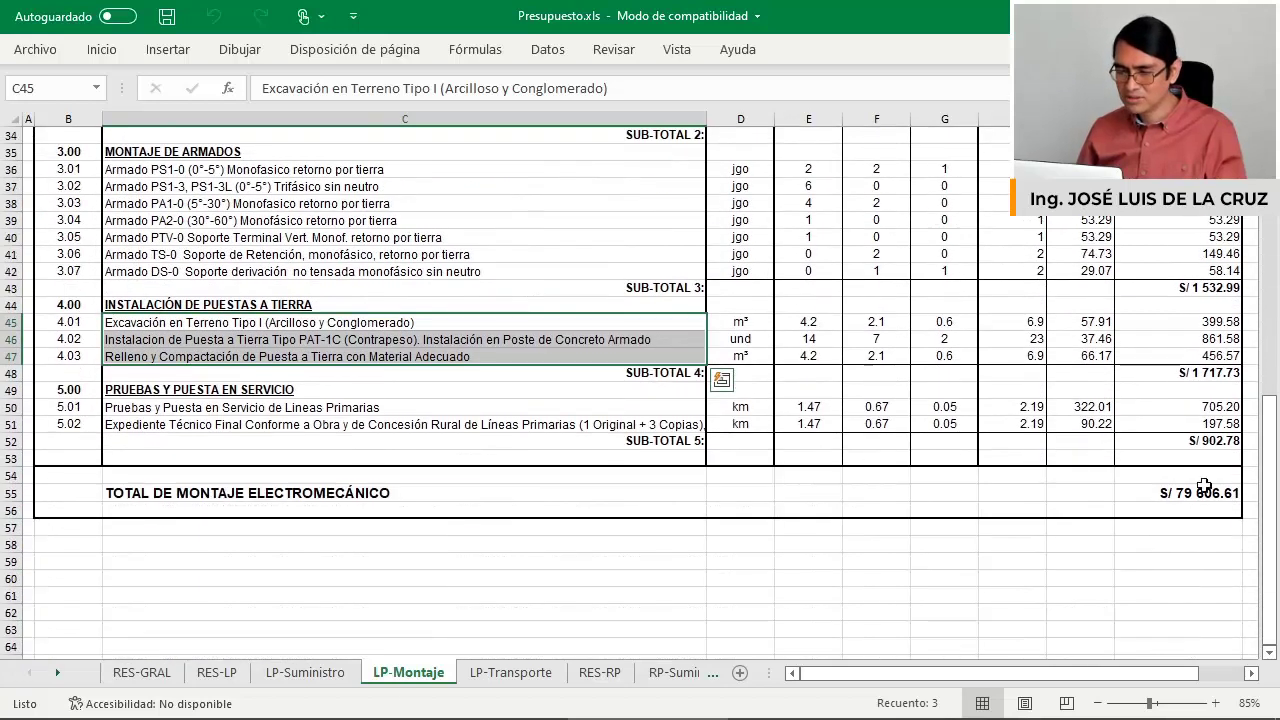
pyautogui.click(1183, 490)
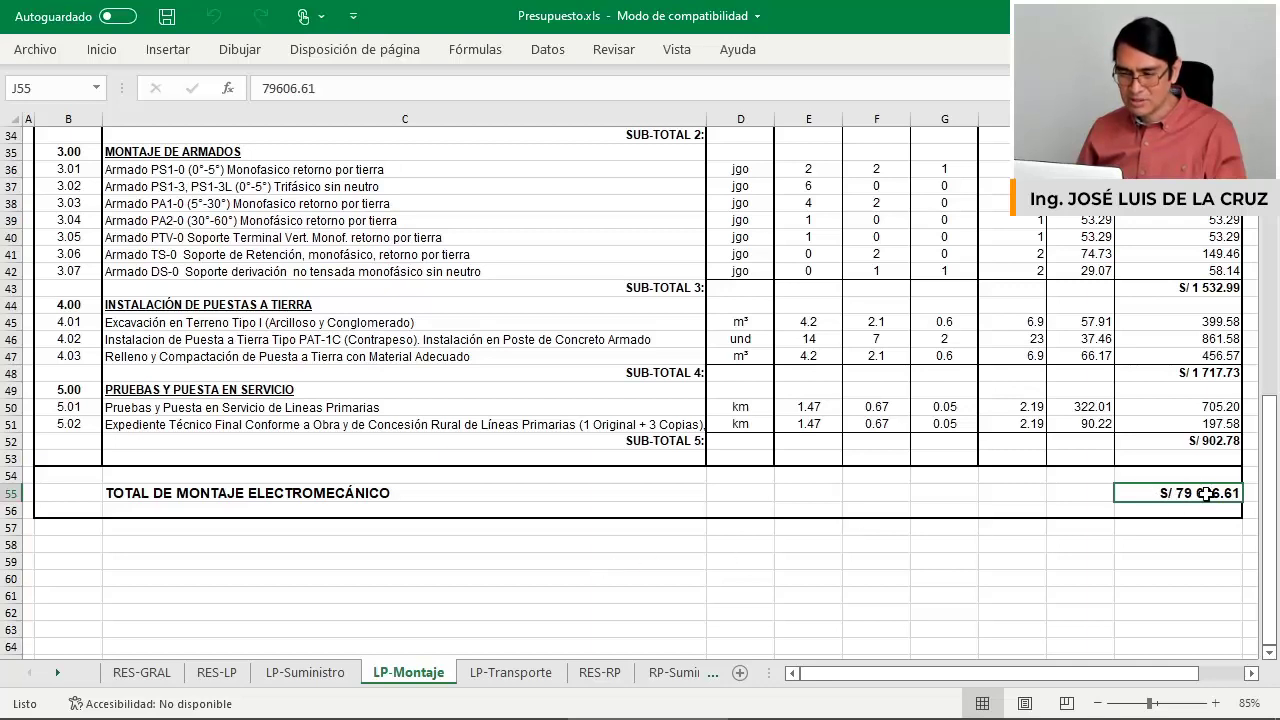
pyautogui.click(141, 672)
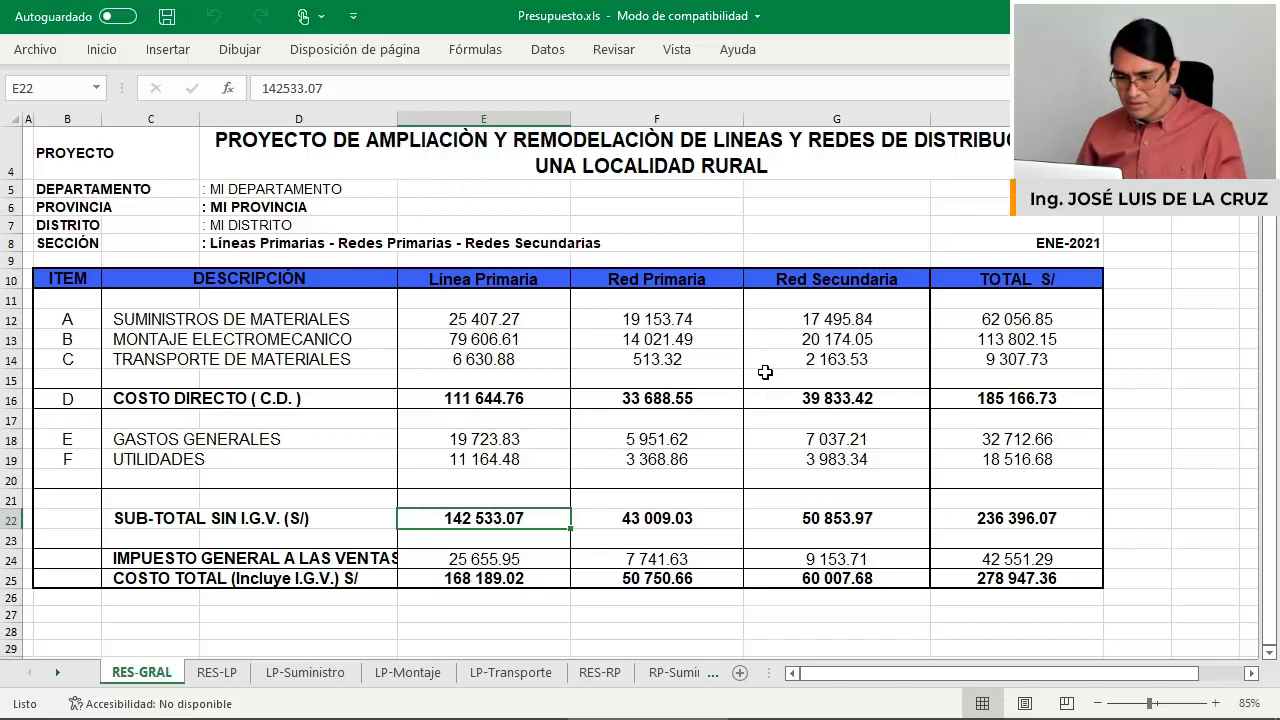
pyautogui.click(521, 346)
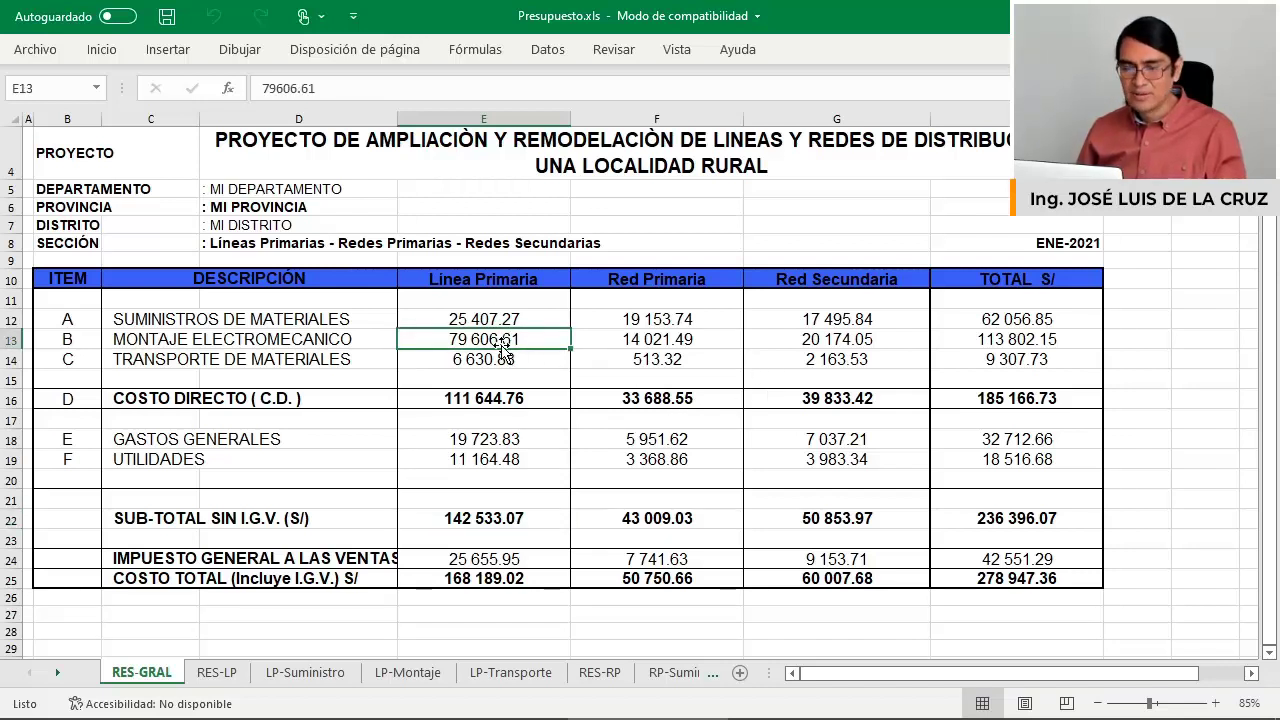
# Review the LP-Transporte heading, partial quantities and transport costs from the wooden crossarms through the pole and crossarm hardware.
pyautogui.click(510, 672)
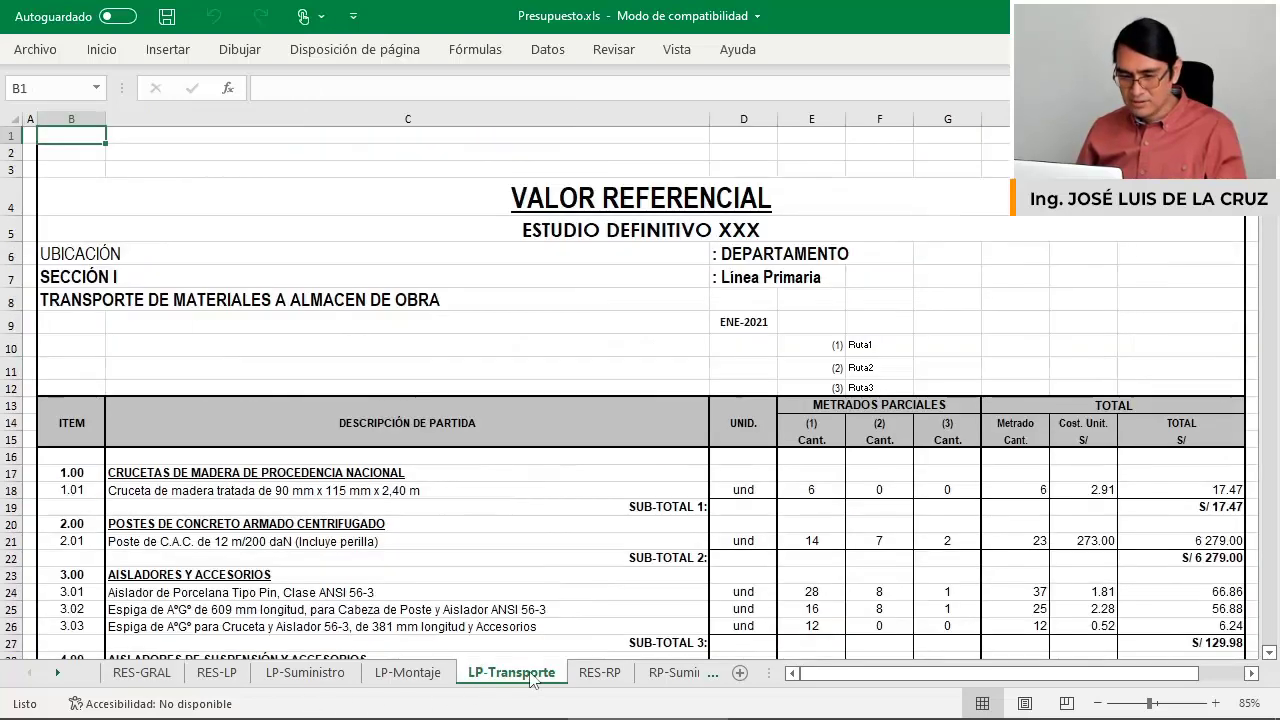
pyautogui.click(408, 672)
pyautogui.click(510, 672)
pyautogui.scroll(-2, 584, 418)
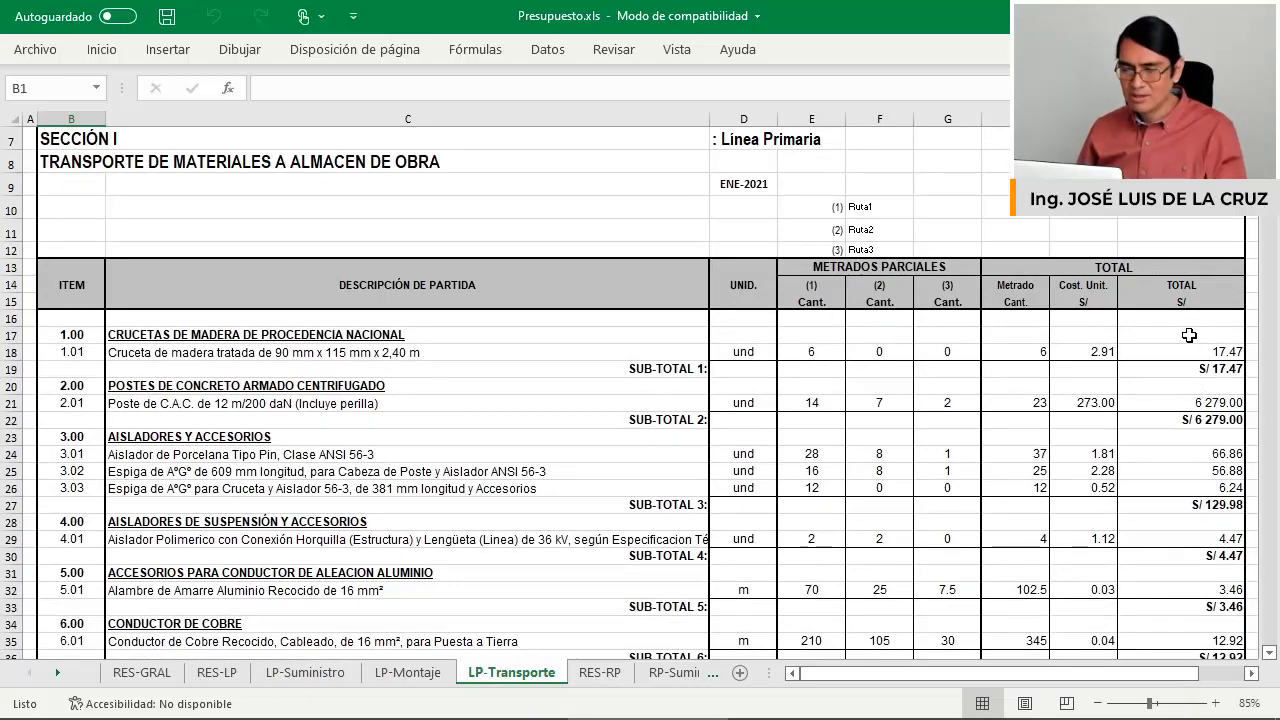
pyautogui.scroll(-3, 1190, 338)
pyautogui.scroll(2, 980, 265)
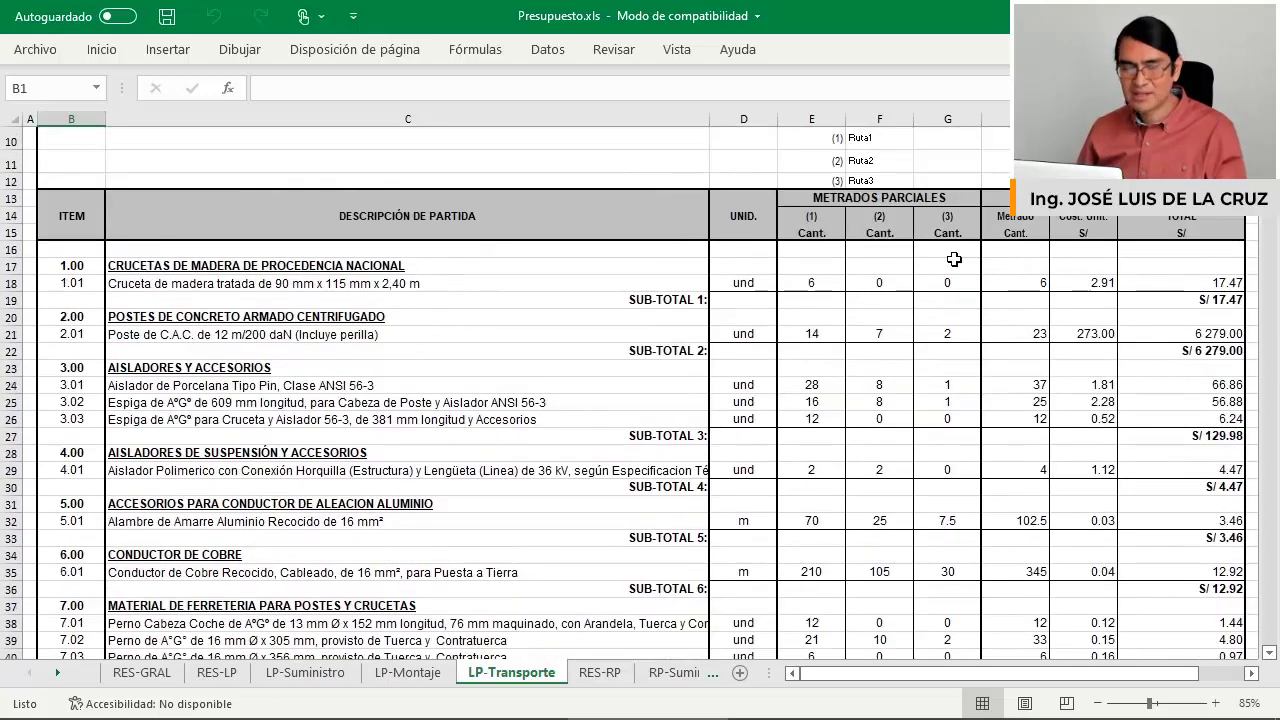
pyautogui.scroll(-5, 790, 325)
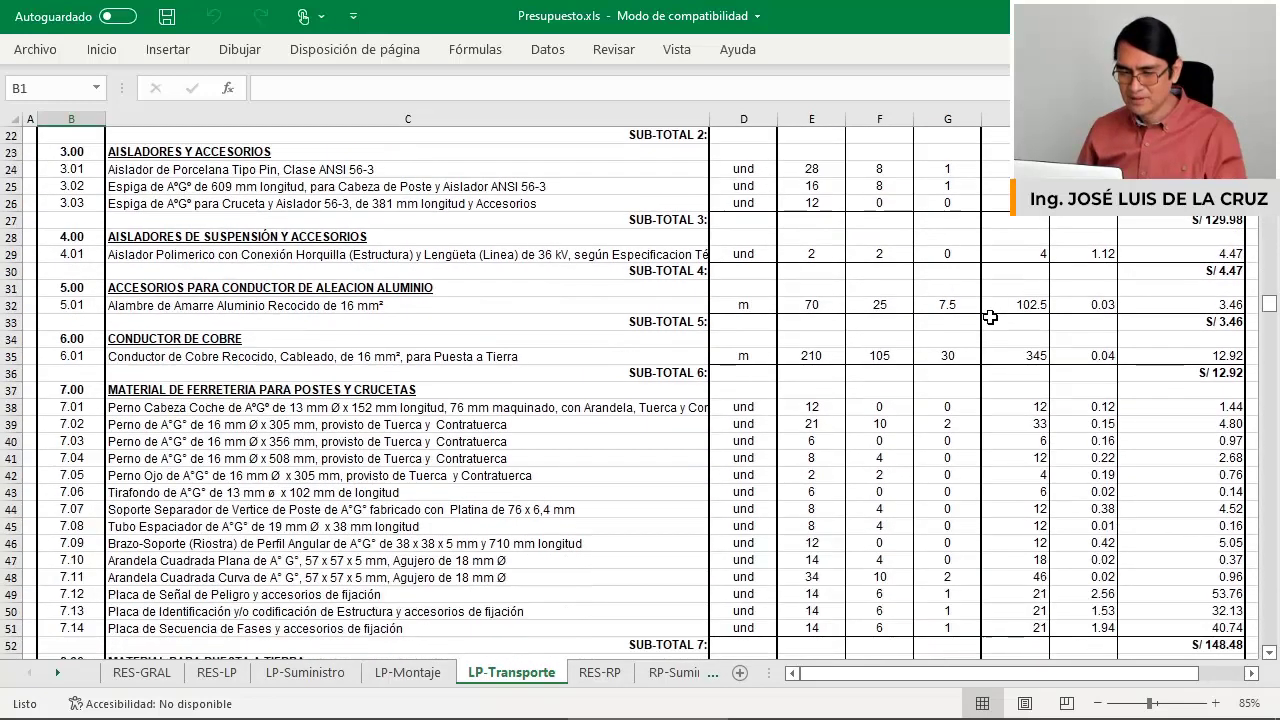
# View the primary network summary on RES-RP and examine the first RP-Suministro categories, including polymeric suspension insulator item 3.01.
pyautogui.click(602, 672)
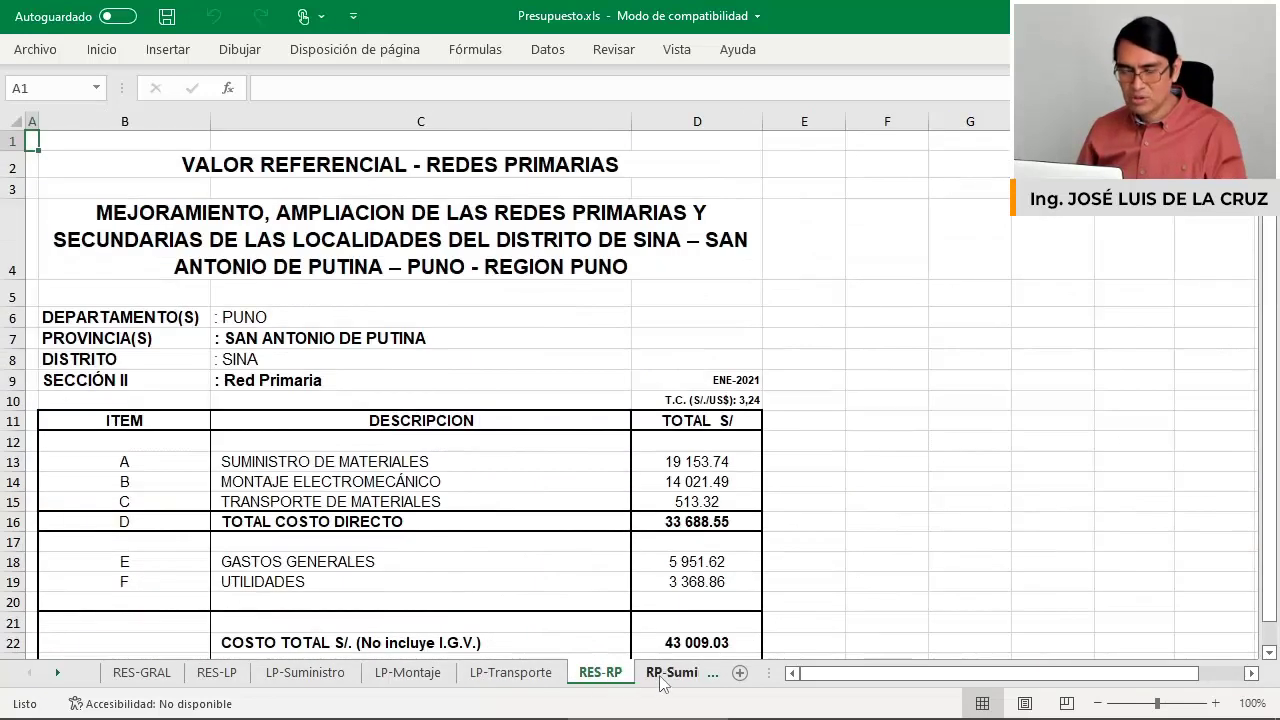
pyautogui.click(672, 672)
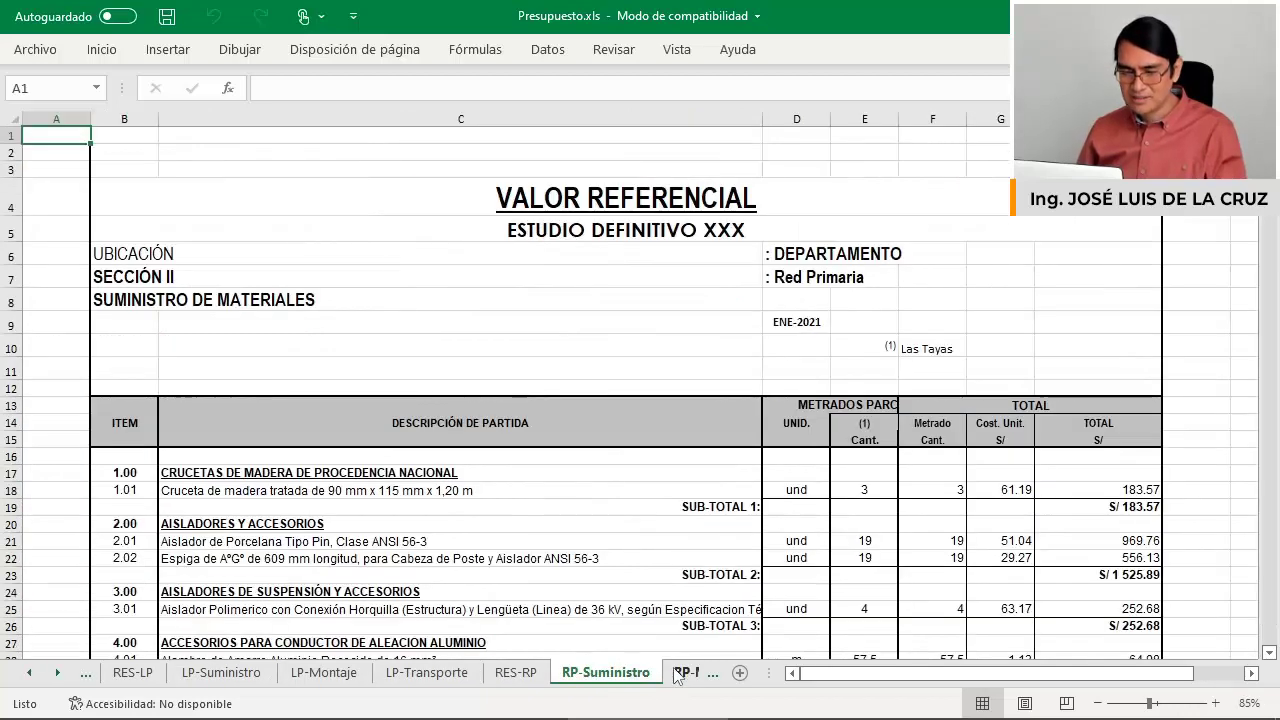
pyautogui.scroll(-2, 686, 469)
pyautogui.scroll(-2, 340, 358)
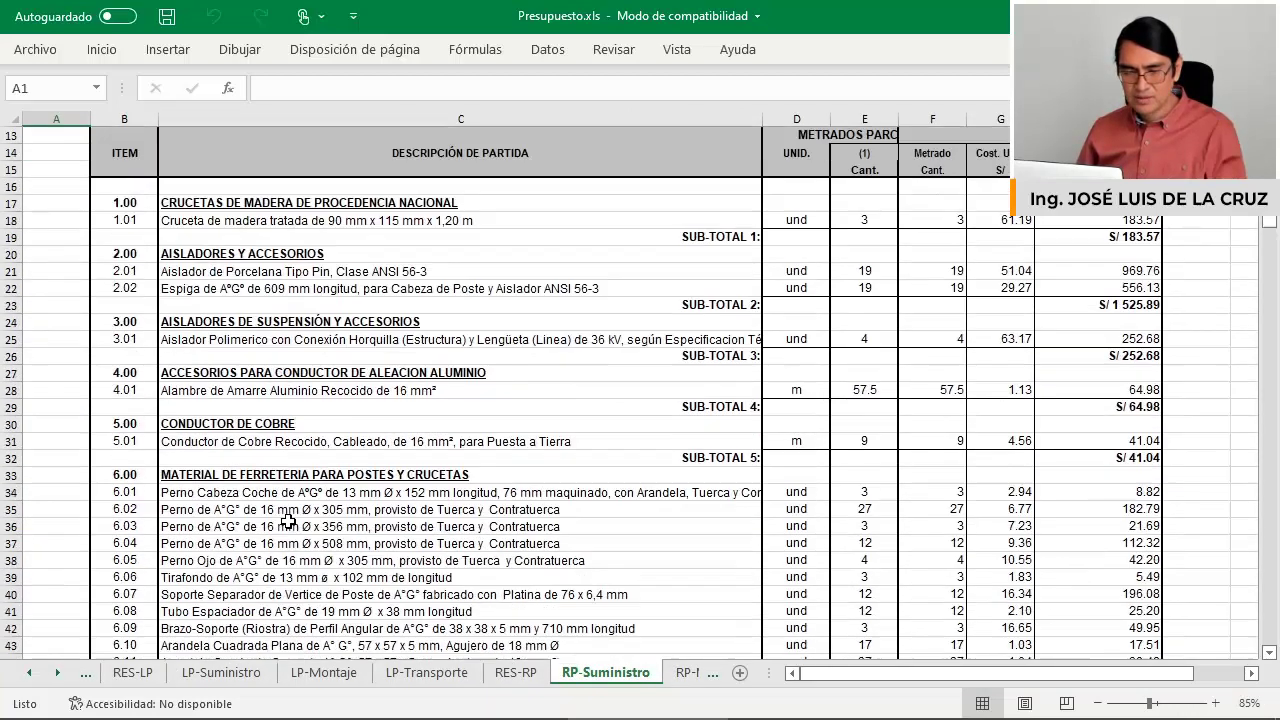
pyautogui.click(236, 340)
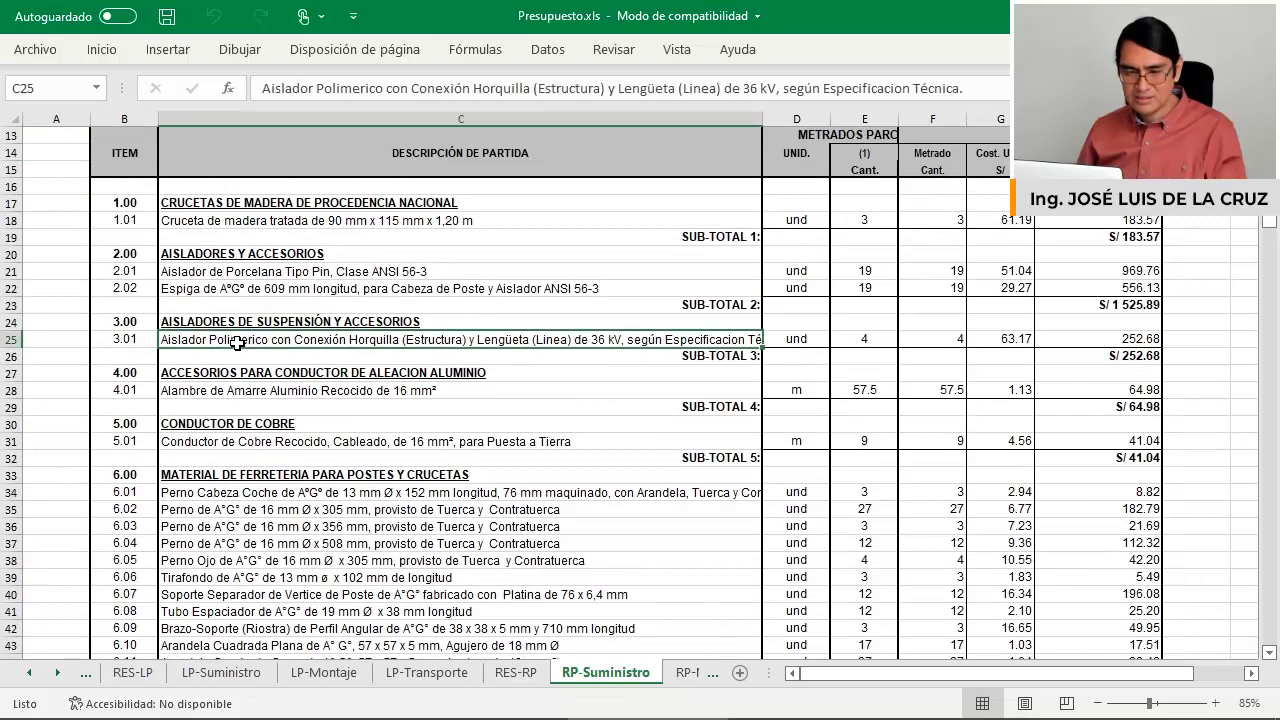
# Examine the distribution transformer, distribution board and low-voltage cable items near the end of RP-Suministro.
pyautogui.scroll(-7, 235, 360)
pyautogui.scroll(-2, 235, 376)
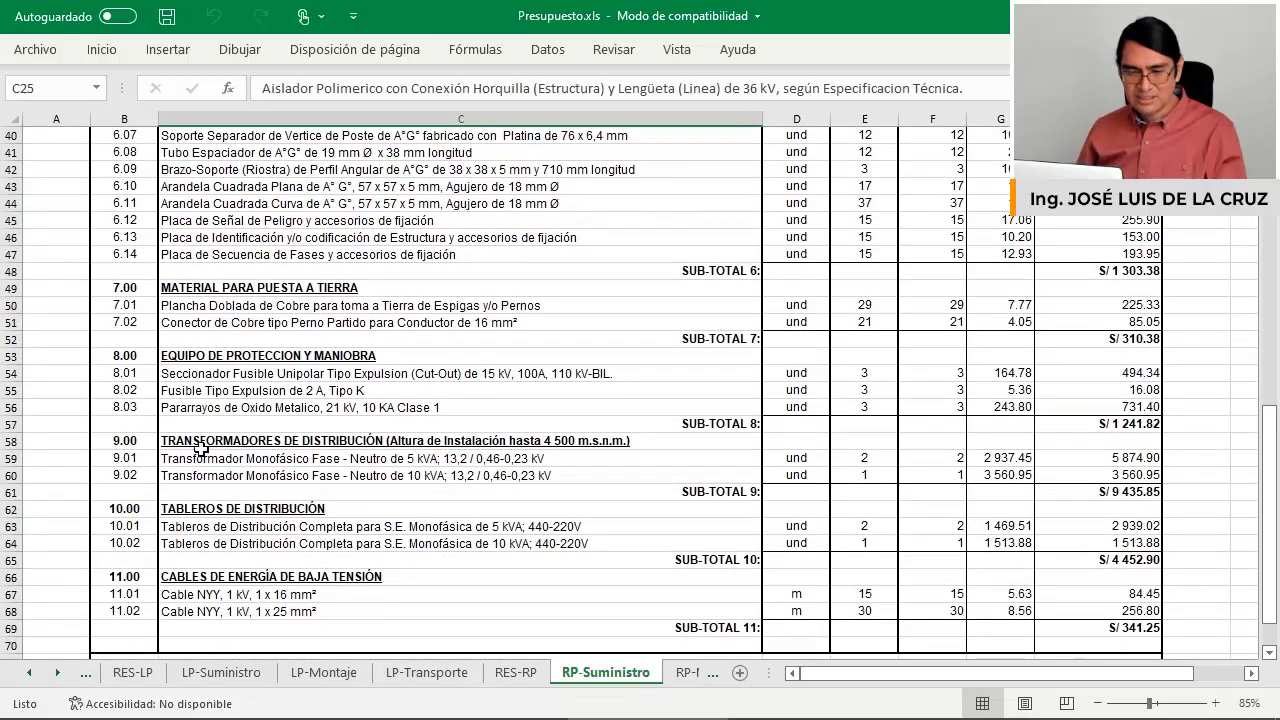
pyautogui.moveTo(176, 458); pyautogui.dragTo(198, 476)
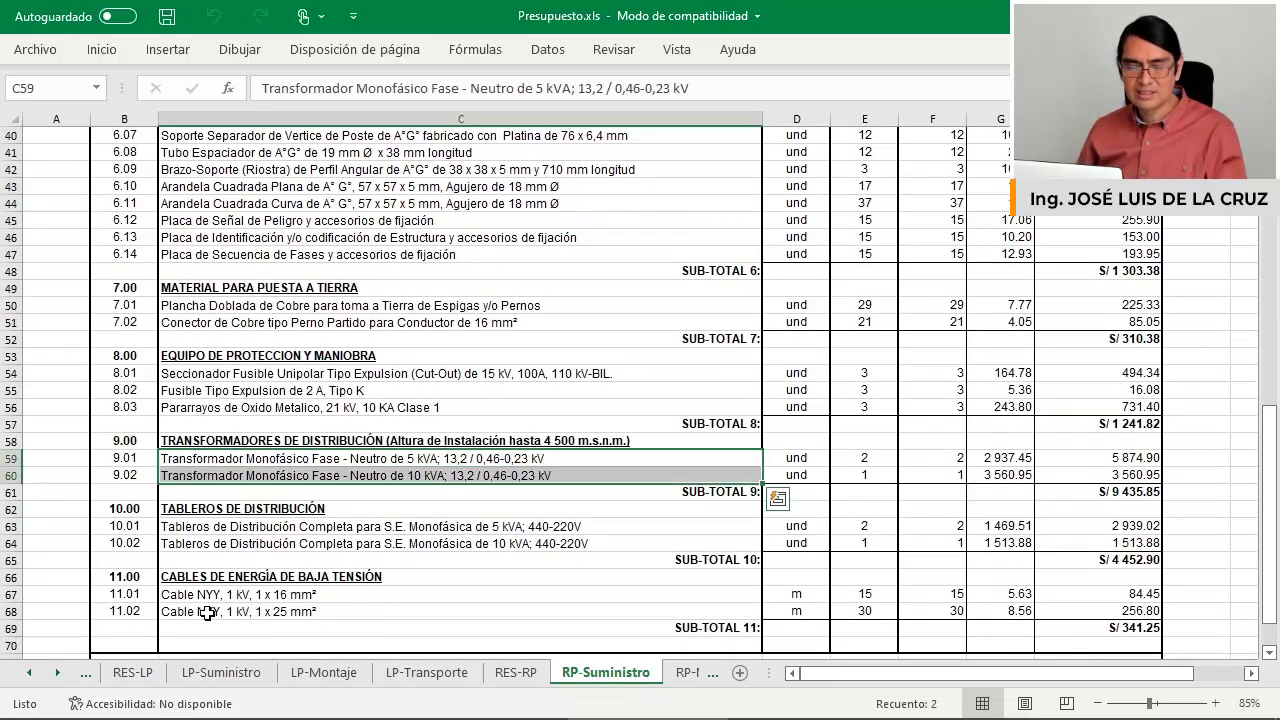
pyautogui.moveTo(205, 613); pyautogui.dragTo(229, 440)
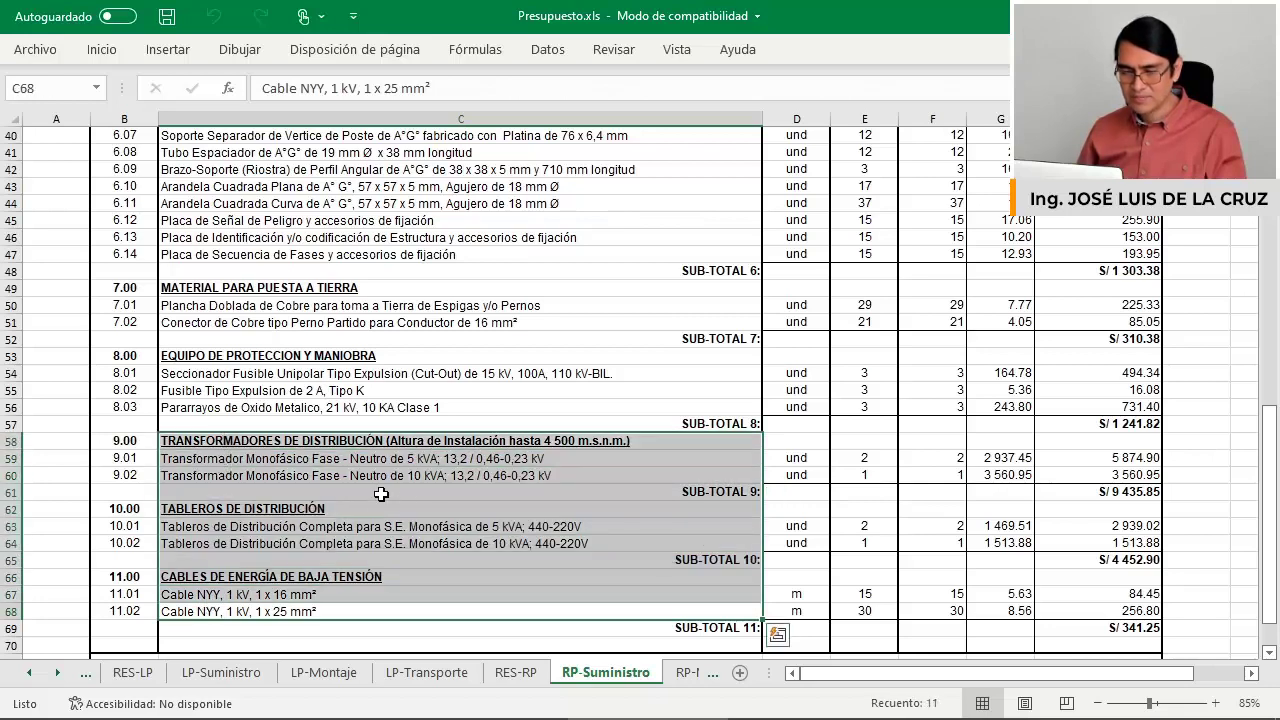
pyautogui.click(436, 510)
# Look through the RP-Montaje and RP-Transporte sheets of the primary network, and open the secondary network summary RES-RS.
pyautogui.click(686, 673)
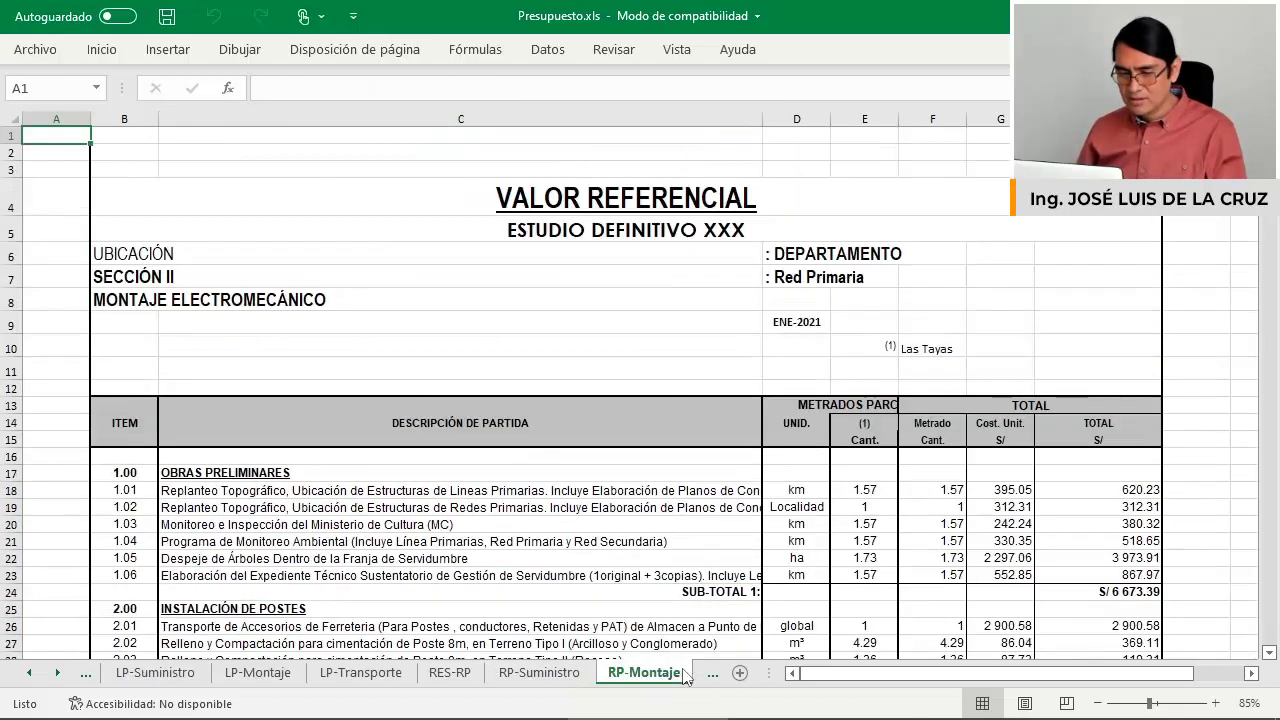
pyautogui.scroll(-3, 652, 462)
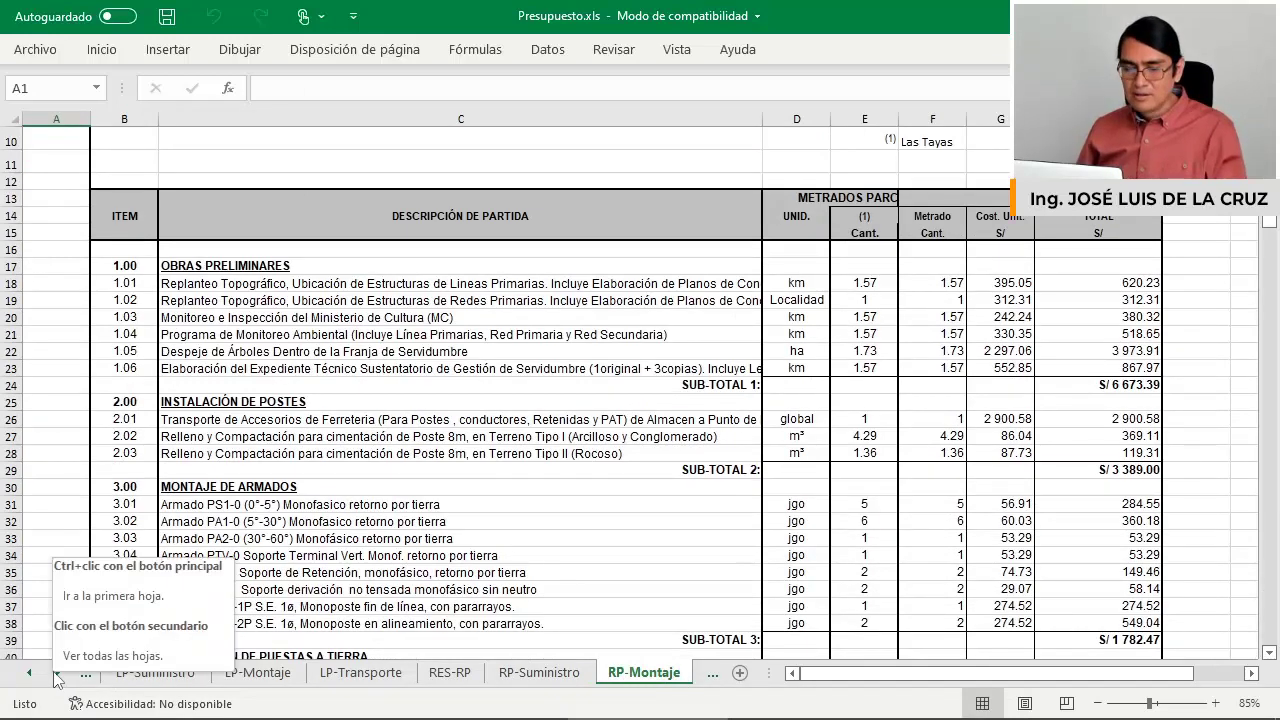
pyautogui.click(60, 673)
pyautogui.click(60, 673)
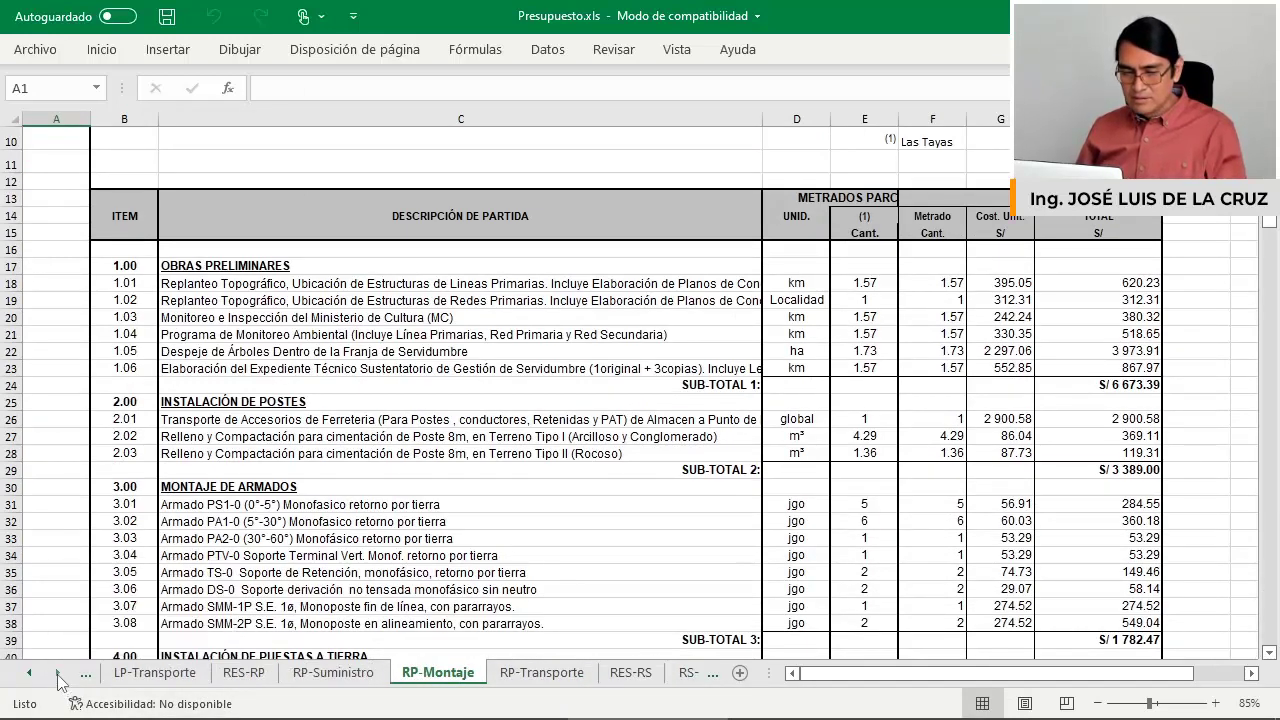
pyautogui.click(60, 673)
pyautogui.click(60, 673)
pyautogui.click(320, 679)
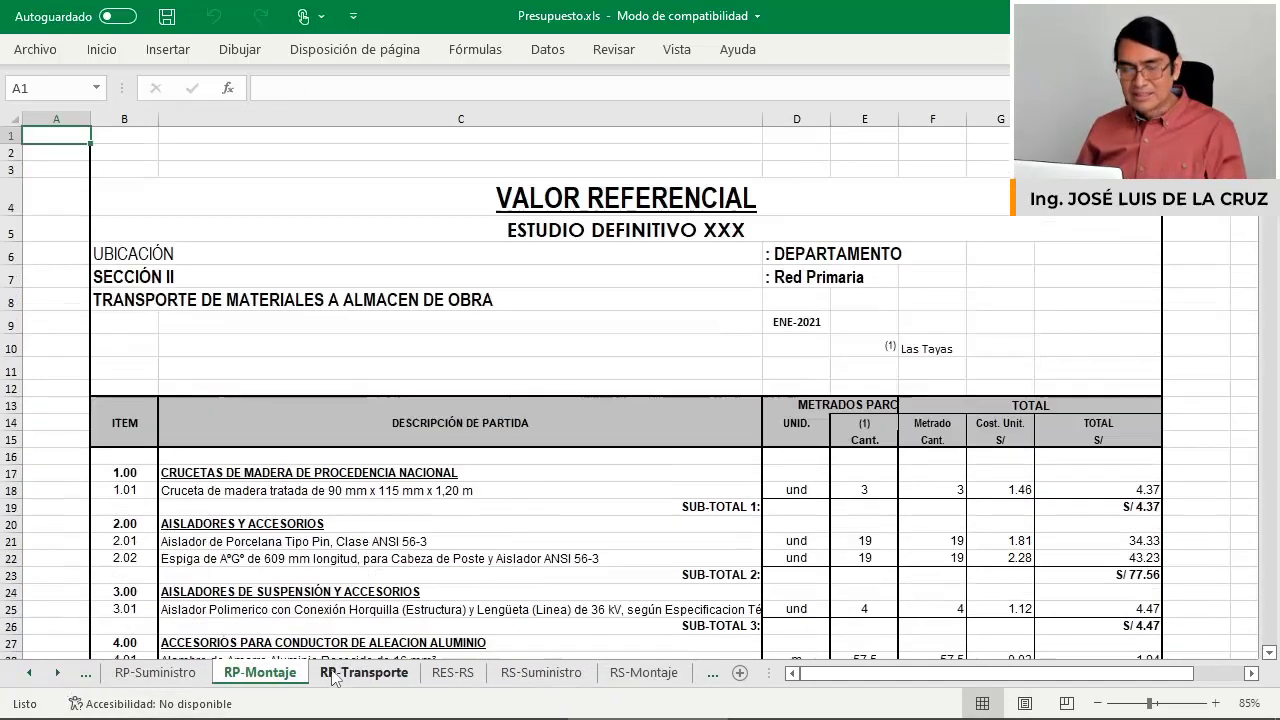
pyautogui.click(470, 676)
# Review the RS-Suministro heading and its supply items, from pole hardware through self-supporting cable accessories.
pyautogui.click(540, 673)
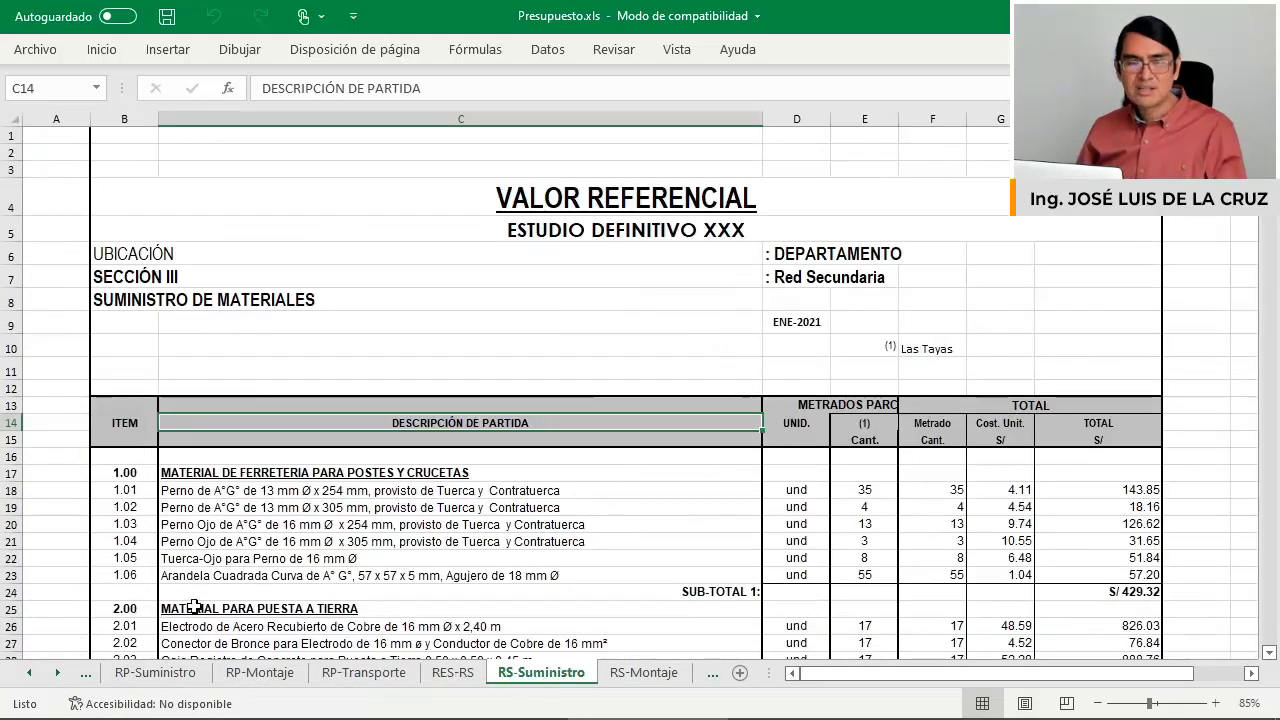
pyautogui.click(58, 676)
pyautogui.click(58, 676)
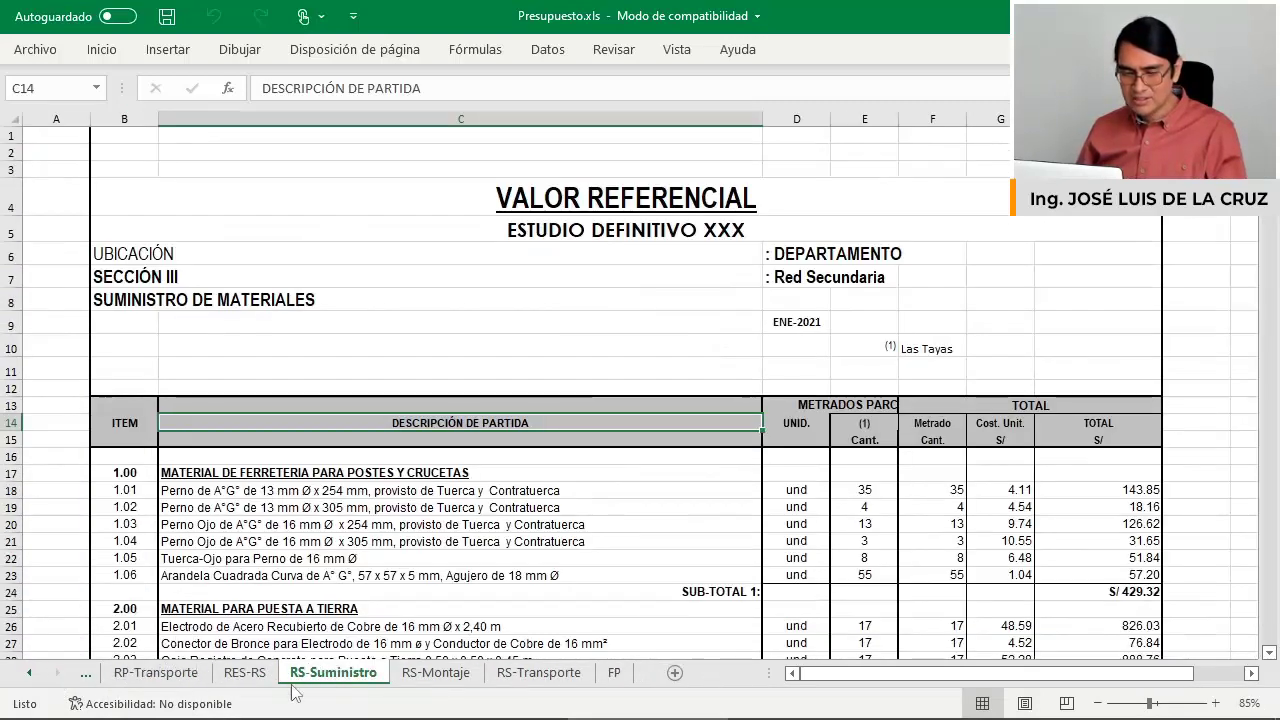
pyautogui.scroll(-3, 646, 434)
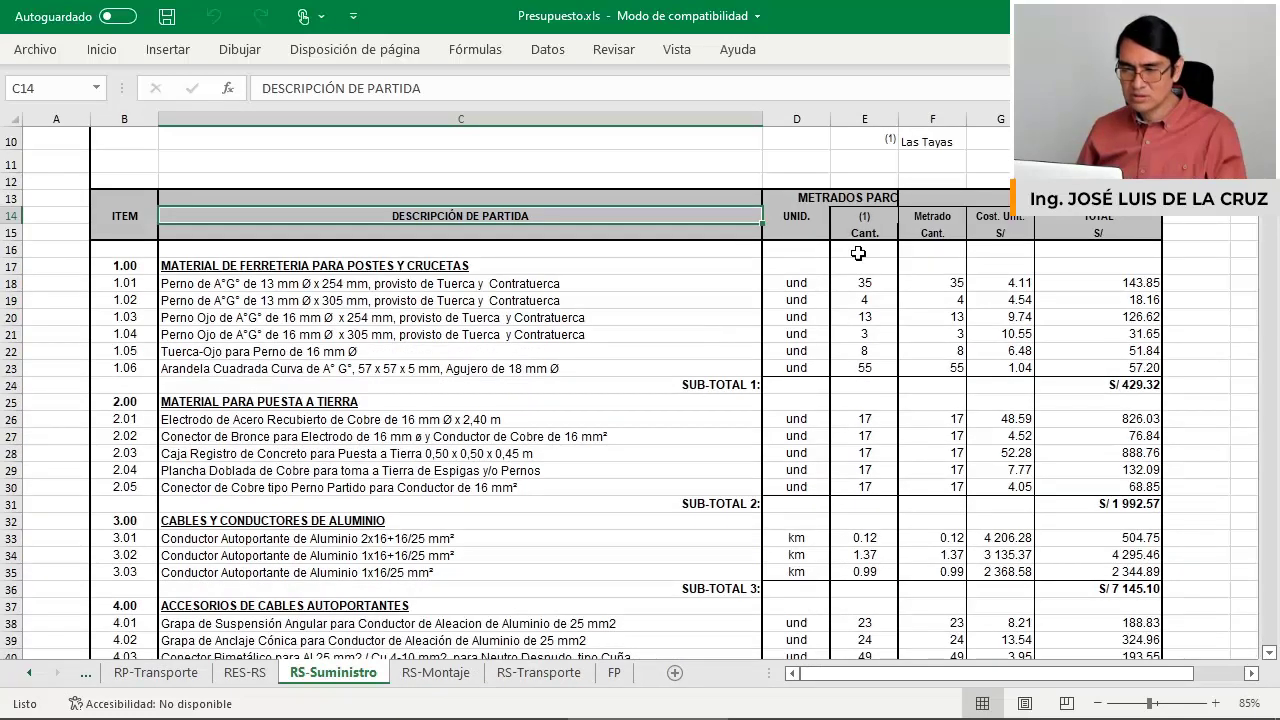
pyautogui.scroll(2, 858, 253)
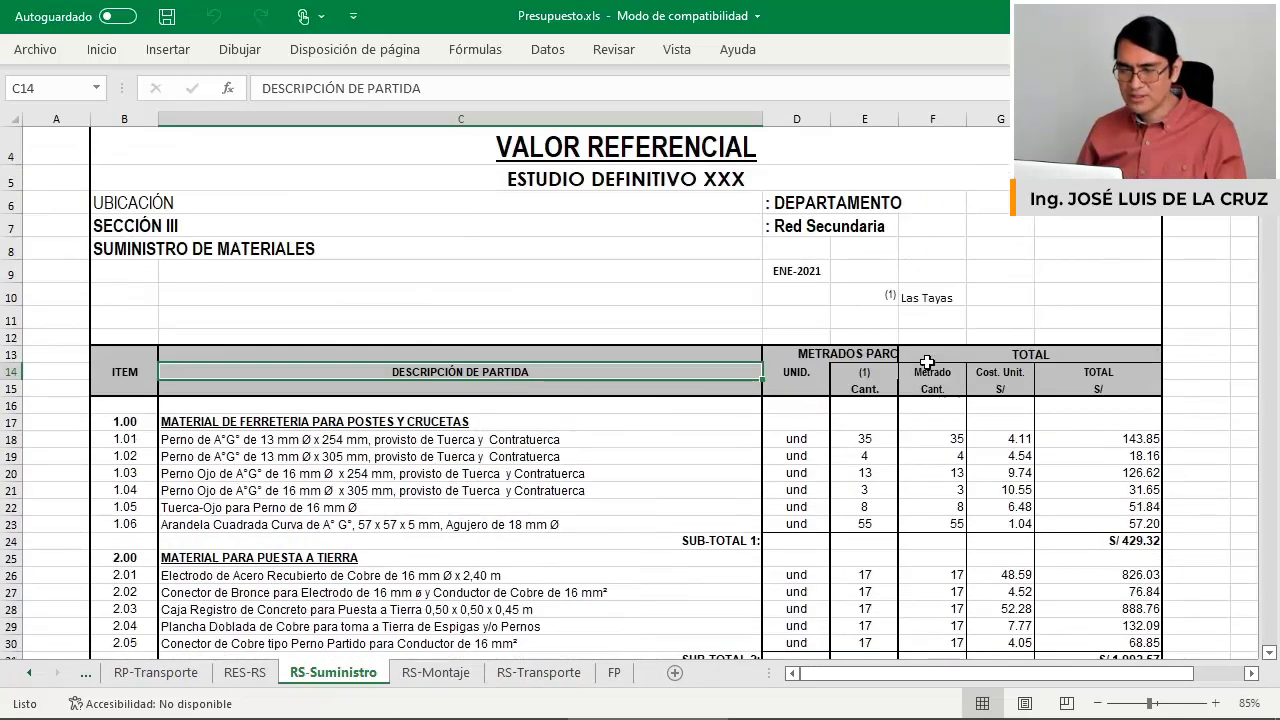
# Examine the Las Tayas locality label and its partial quantity column on RS-Suministro alongside the Metrado, unit cost and total columns.
pyautogui.click(865, 119)
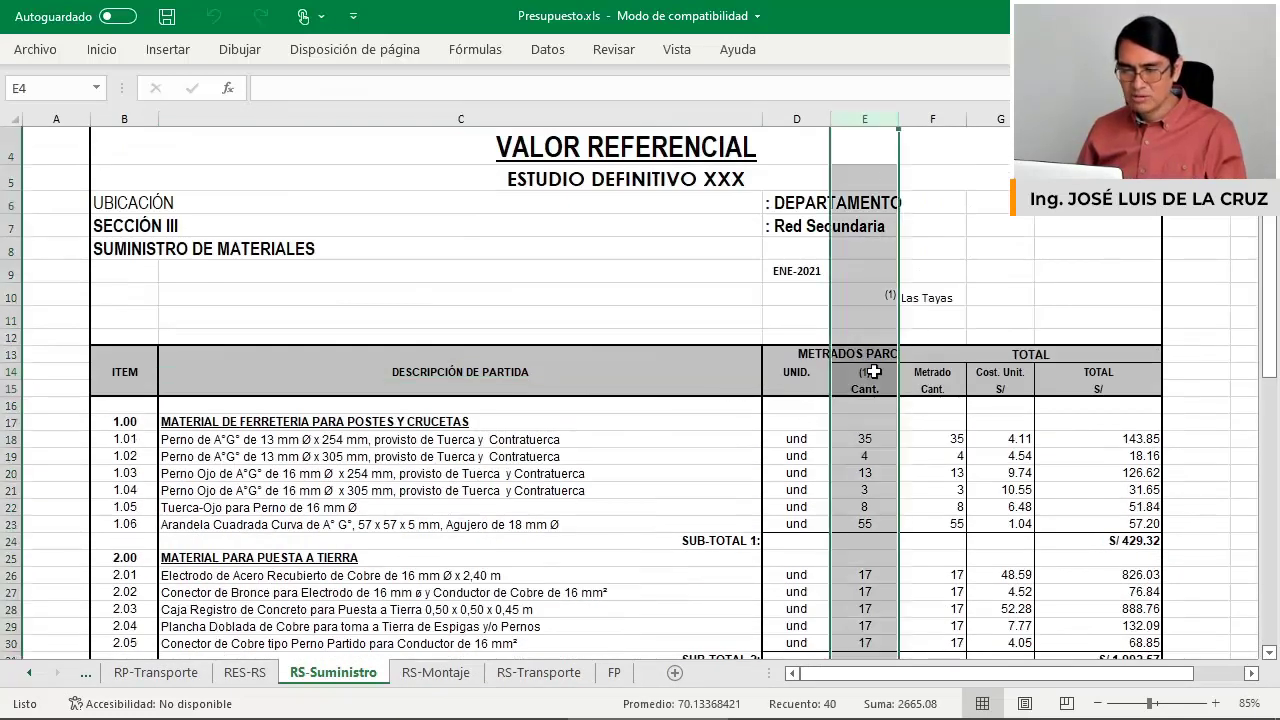
pyautogui.moveTo(877, 291); pyautogui.dragTo(923, 294)
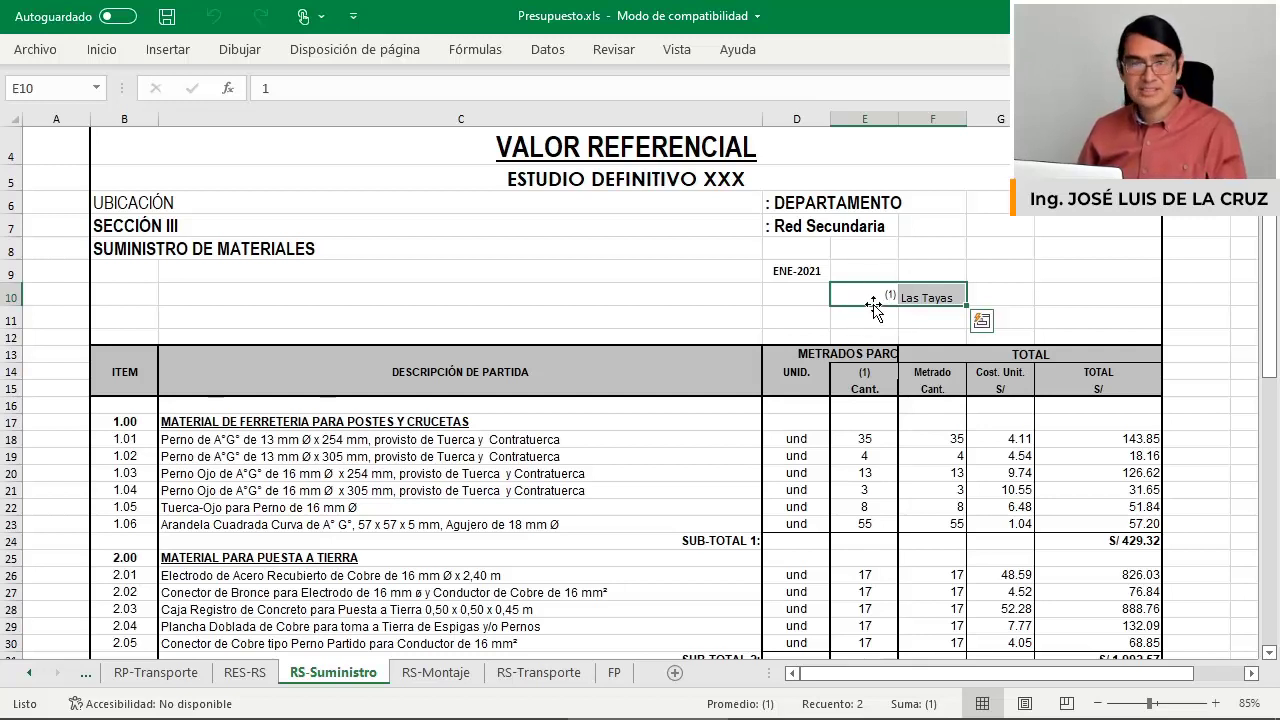
pyautogui.click(890, 305)
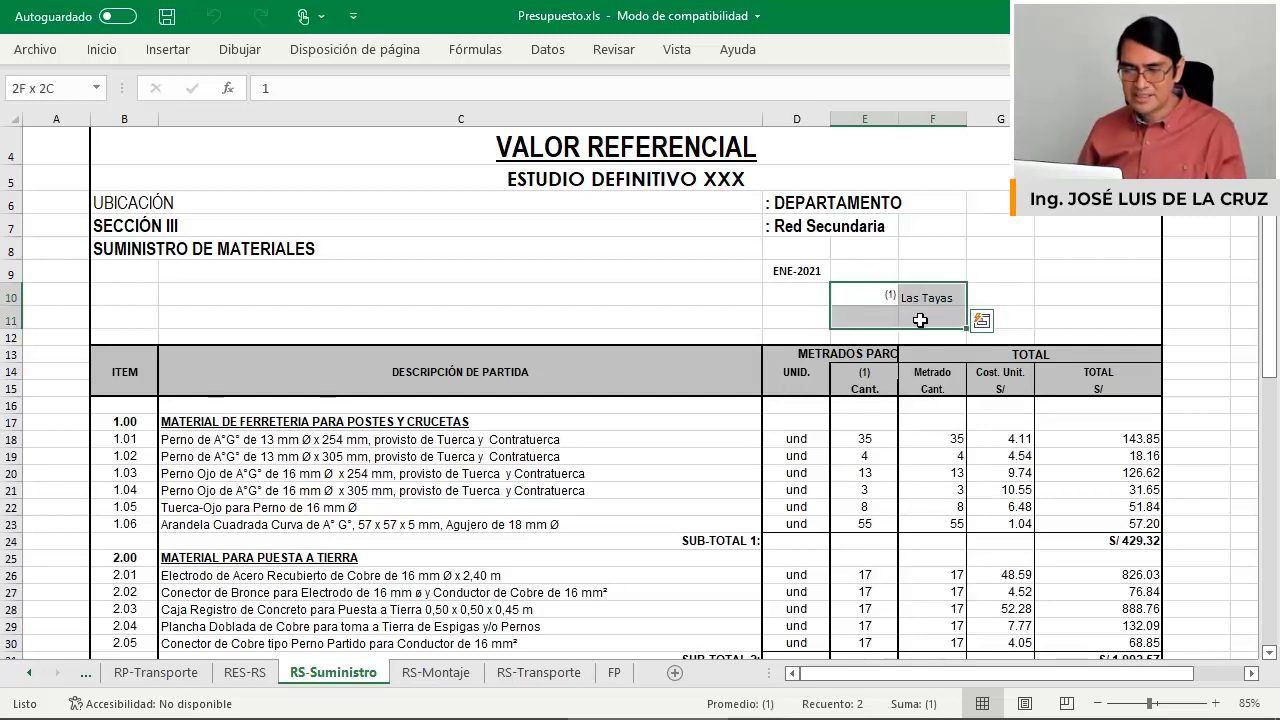
pyautogui.click(868, 118)
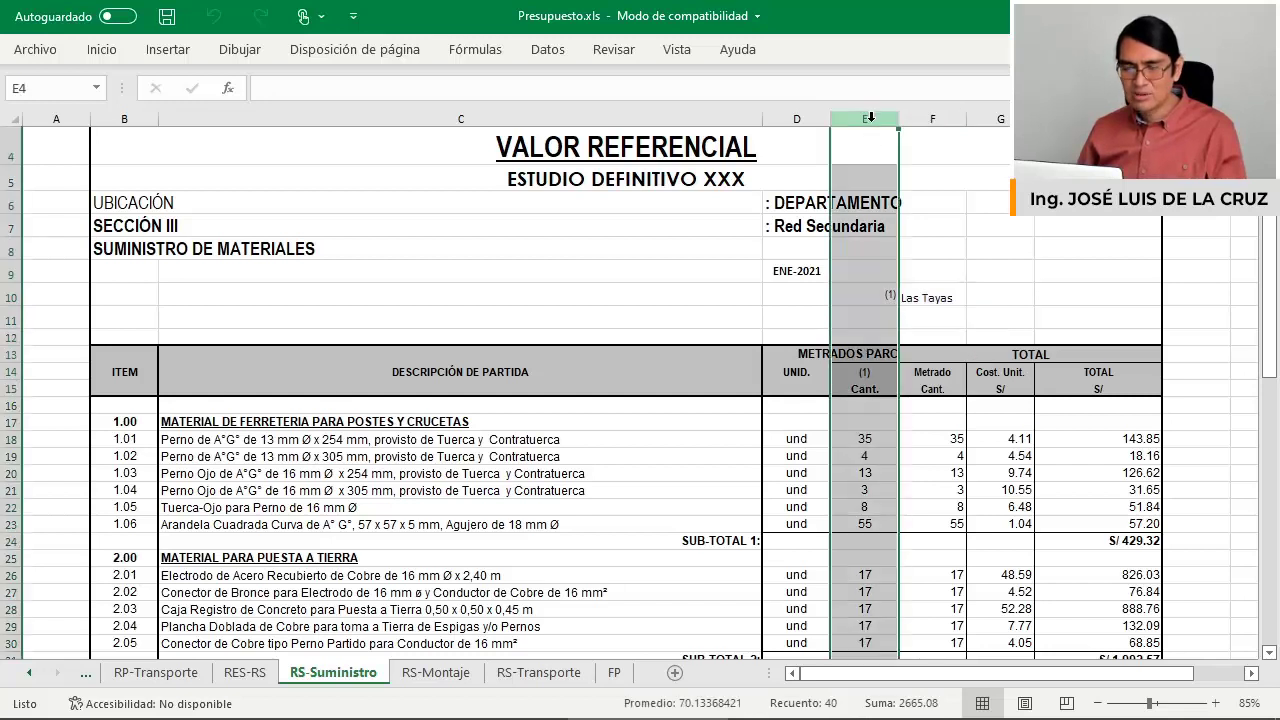
pyautogui.moveTo(870, 118); pyautogui.dragTo(1098, 118)
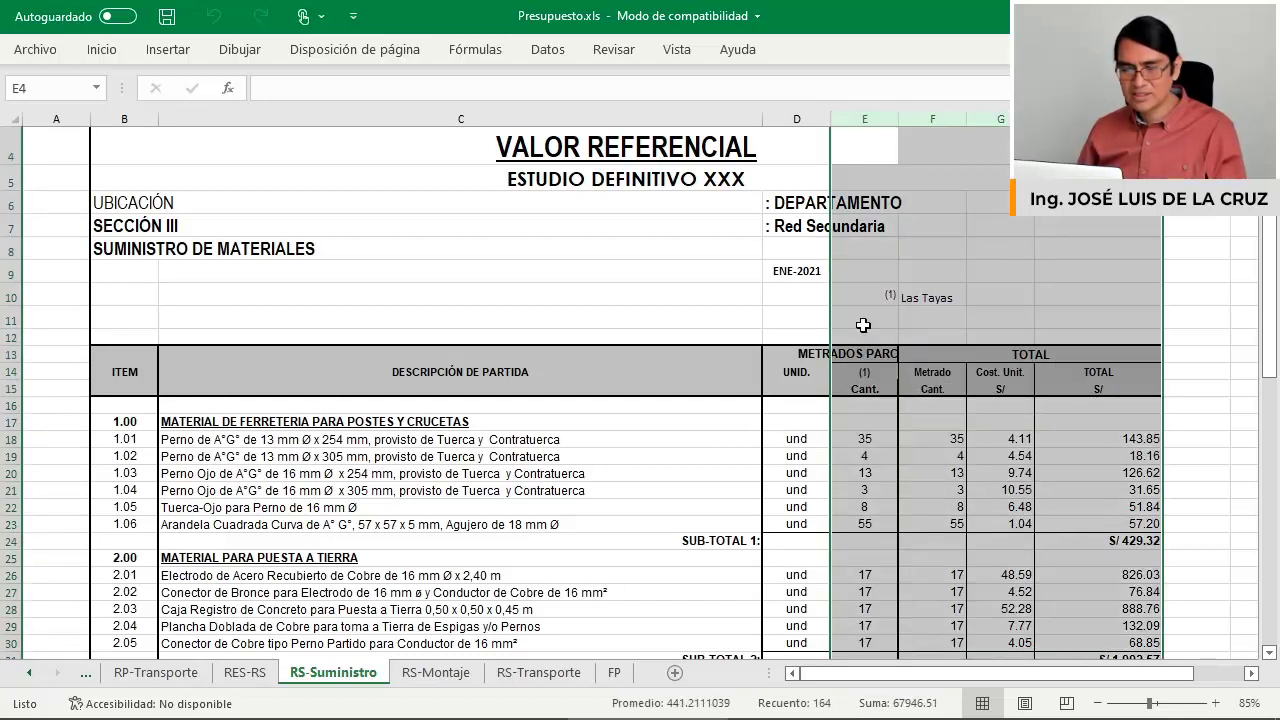
pyautogui.click(866, 371)
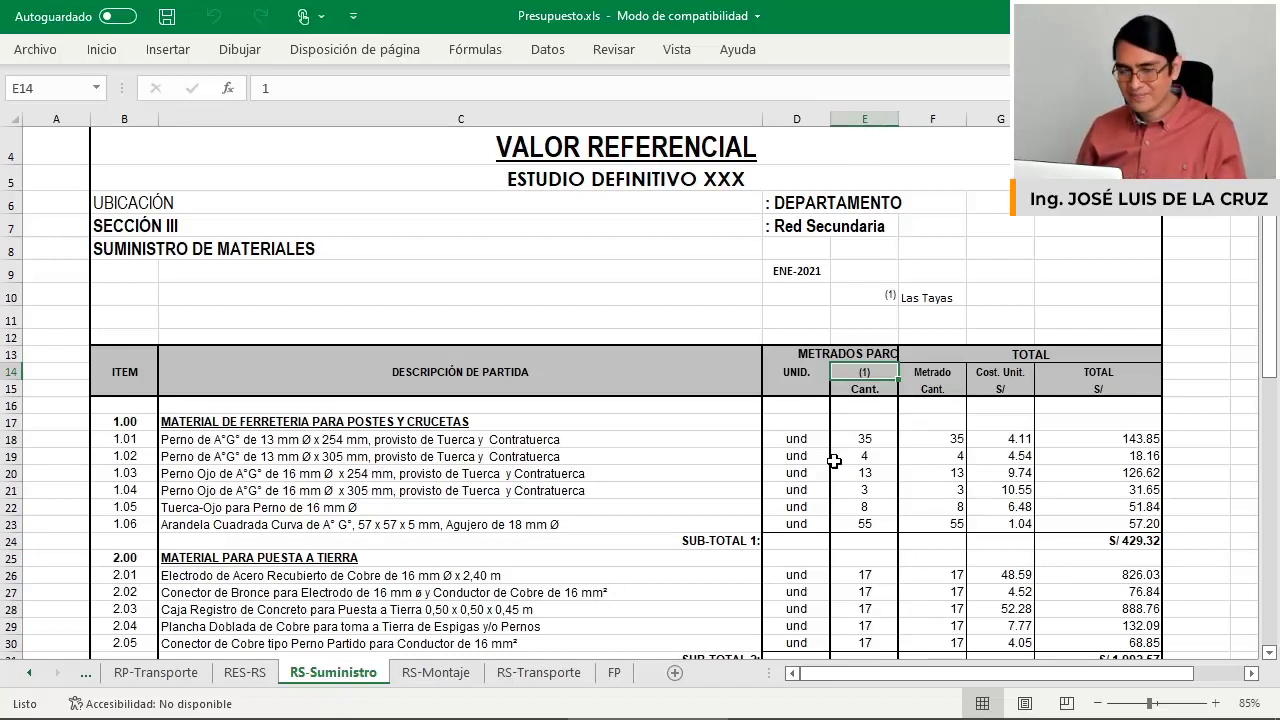
# Examine the pole hardware and grounding material descriptions on RS-Suministro against the sheet's column headings.
pyautogui.scroll(-2, 761, 463)
pyautogui.scroll(-1, 761, 463)
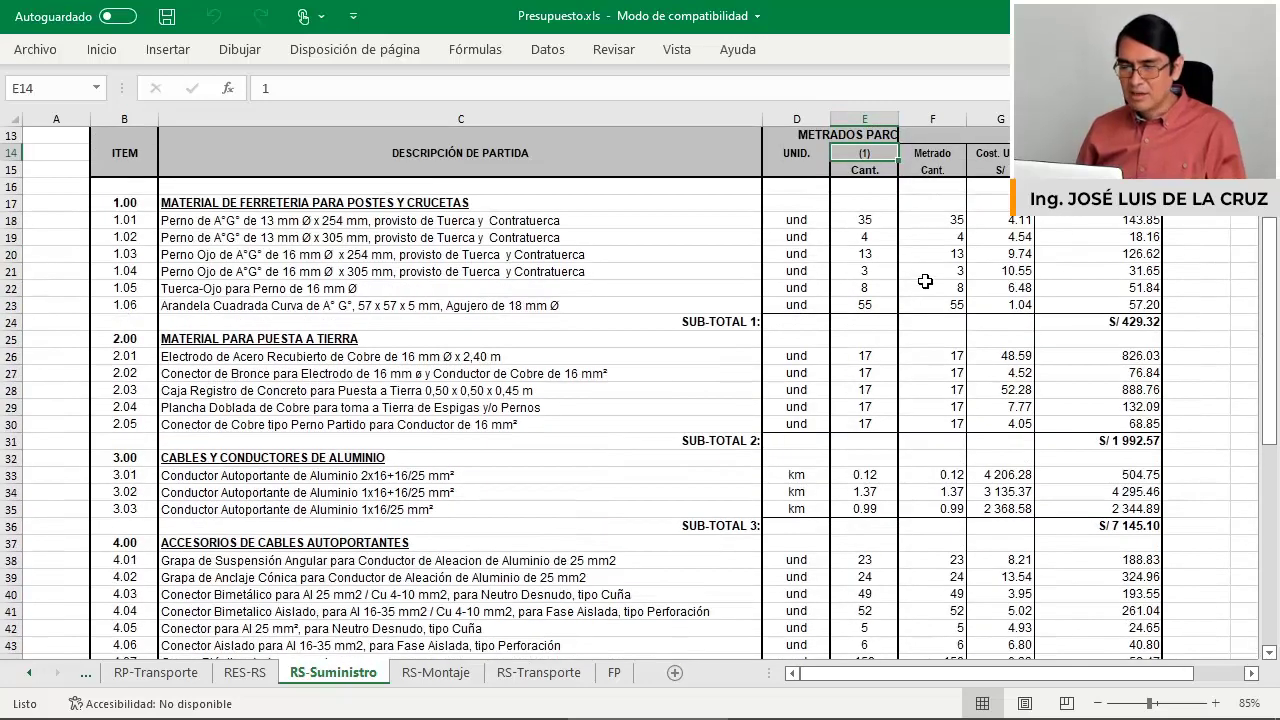
pyautogui.scroll(2, 925, 282)
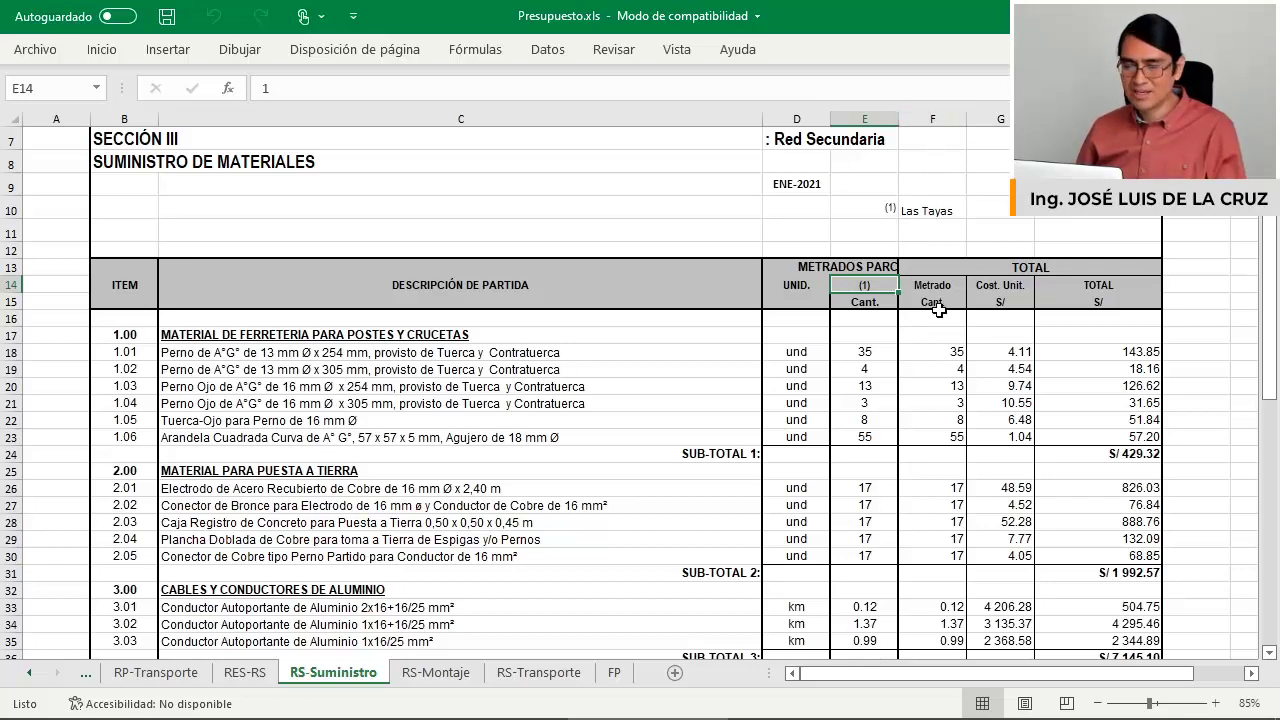
pyautogui.scroll(-1, 909, 404)
pyautogui.moveTo(356, 283); pyautogui.dragTo(350, 369)
pyautogui.moveTo(290, 419); pyautogui.dragTo(330, 487)
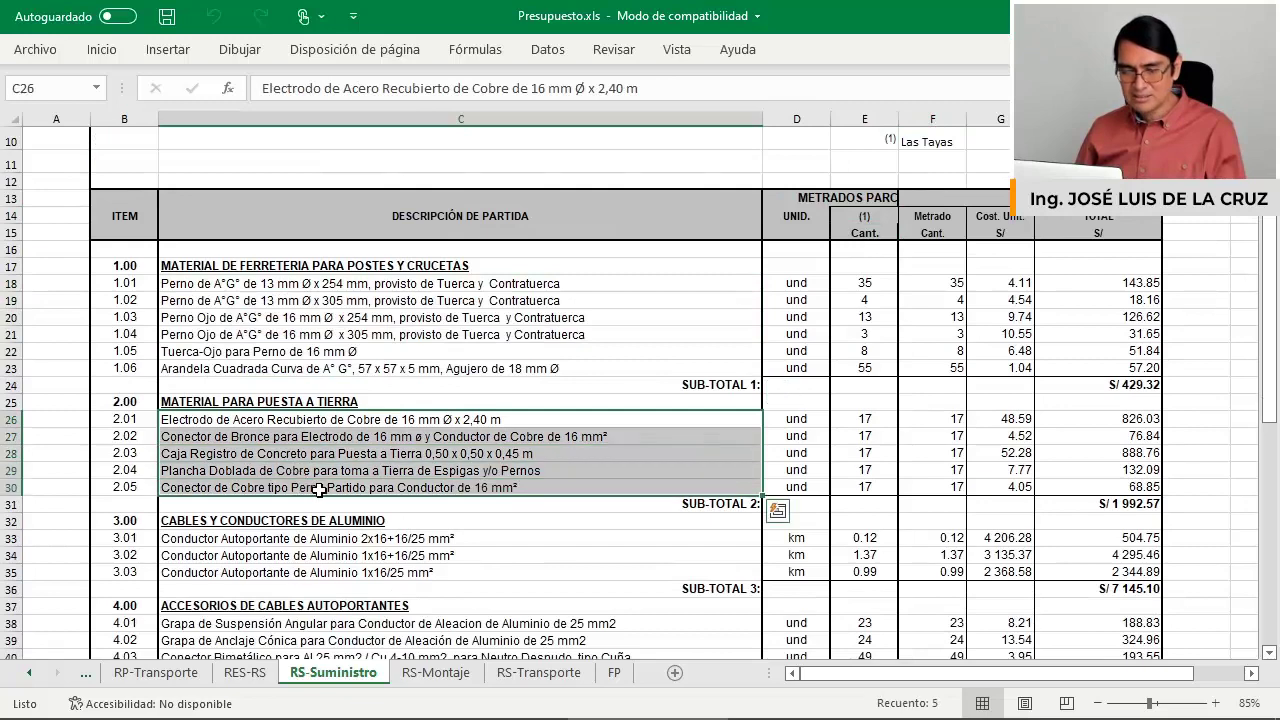
# Review the Metrado and unit cost columns on RS-Suministro, down through the house connections to the TOTAL DE SUMINISTRO DE MATERIALES row.
pyautogui.scroll(-1, 944, 282)
pyautogui.scroll(1, 975, 210)
pyautogui.moveTo(950, 262); pyautogui.dragTo(943, 483)
pyautogui.moveTo(1016, 300); pyautogui.dragTo(1030, 318)
pyautogui.scroll(-8, 1080, 340)
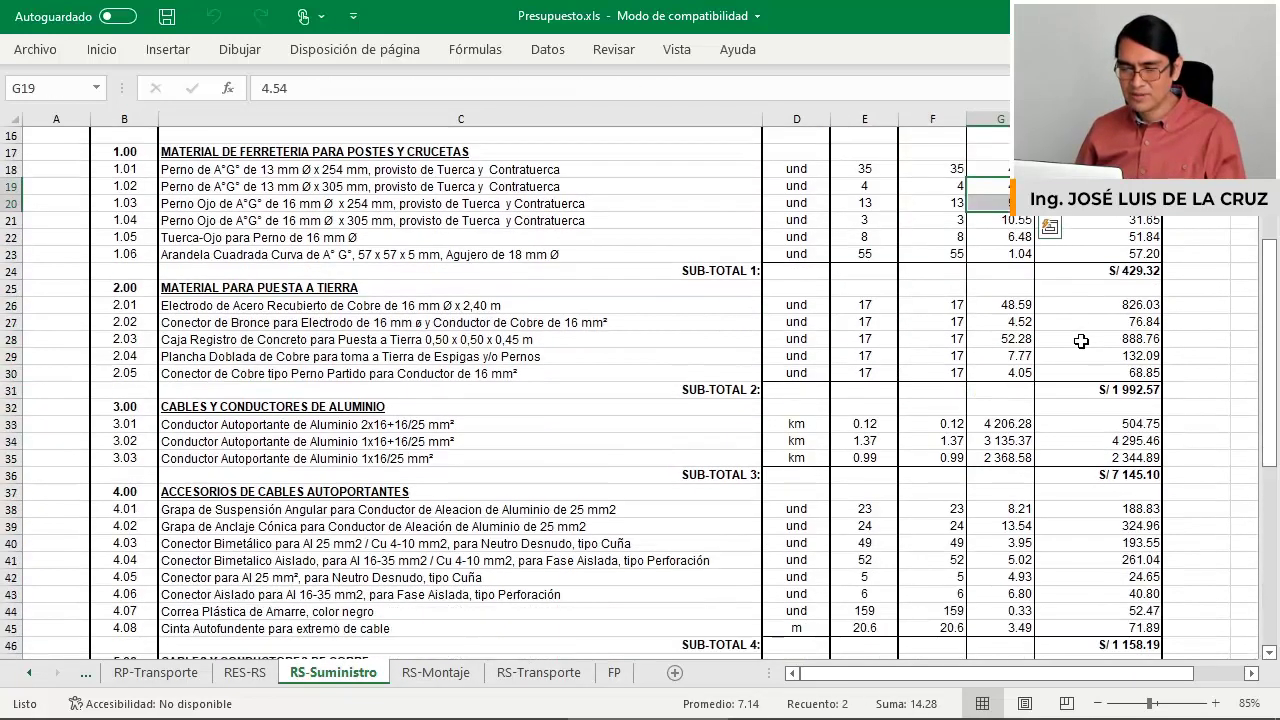
pyautogui.scroll(-5, 872, 325)
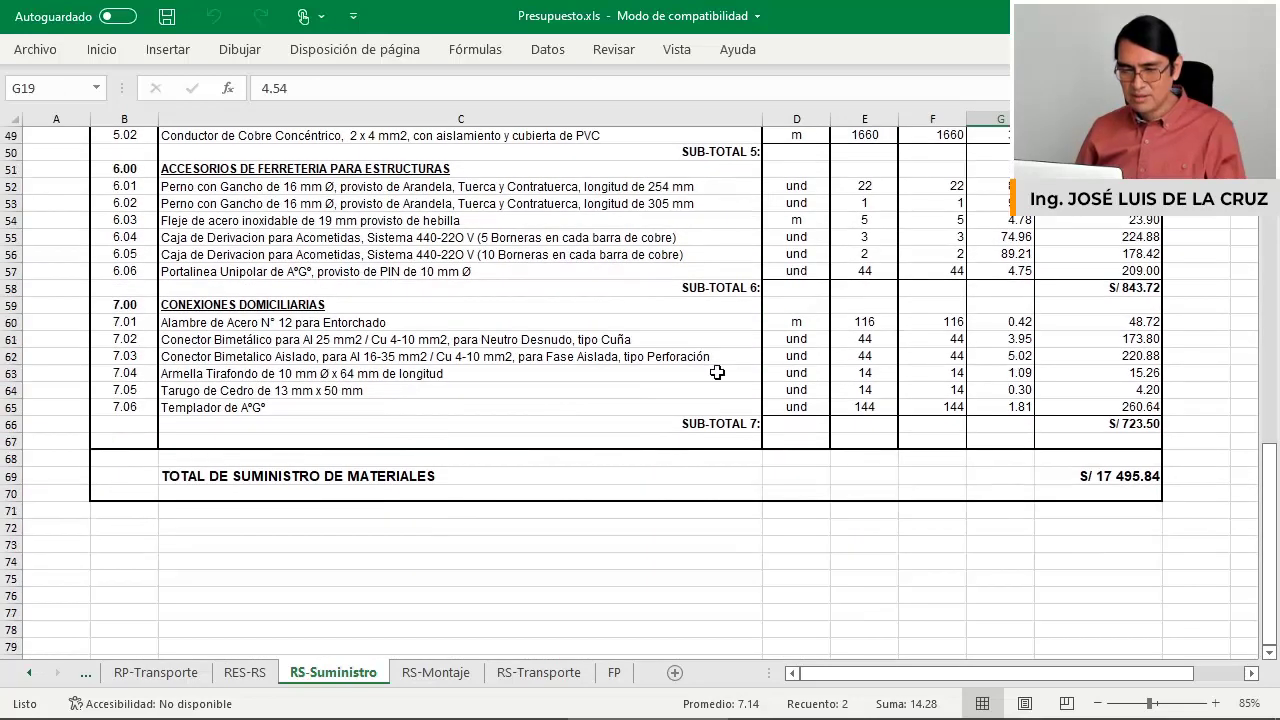
pyautogui.scroll(9, 769, 397)
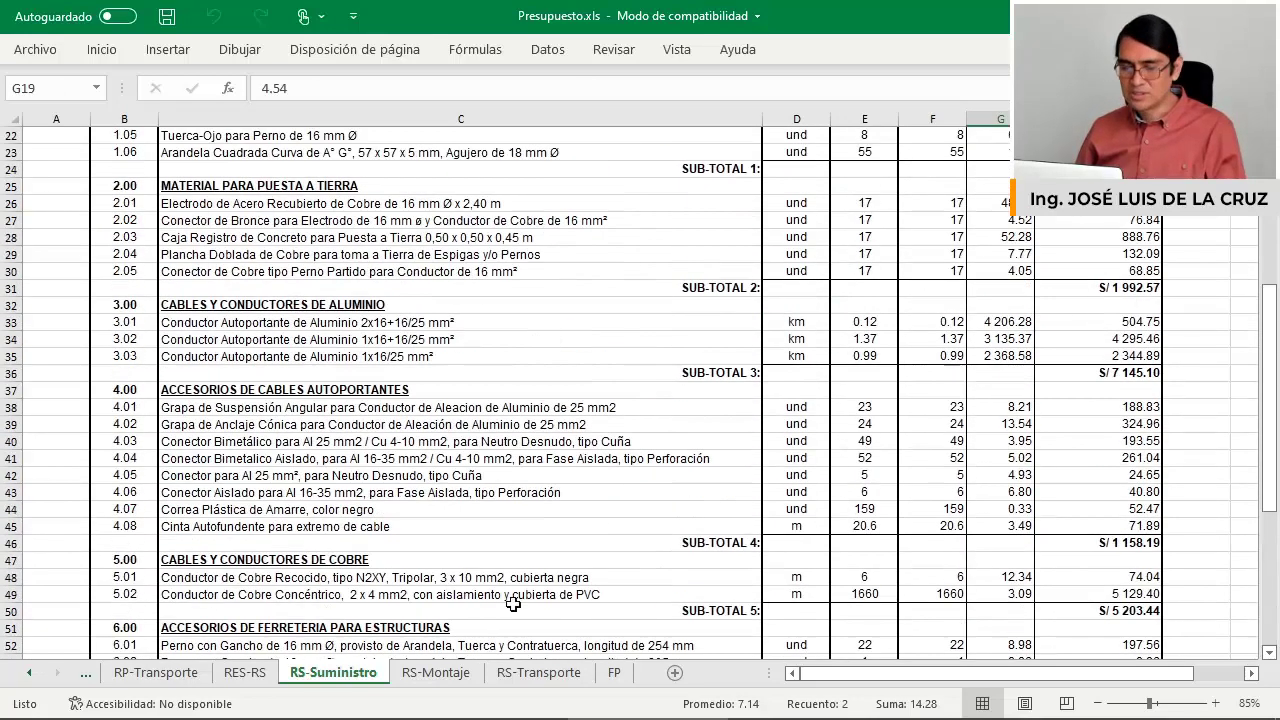
# Look through the RS-Montaje sheet, from the heading and preliminary works to the testing and commissioning items.
pyautogui.click(435, 673)
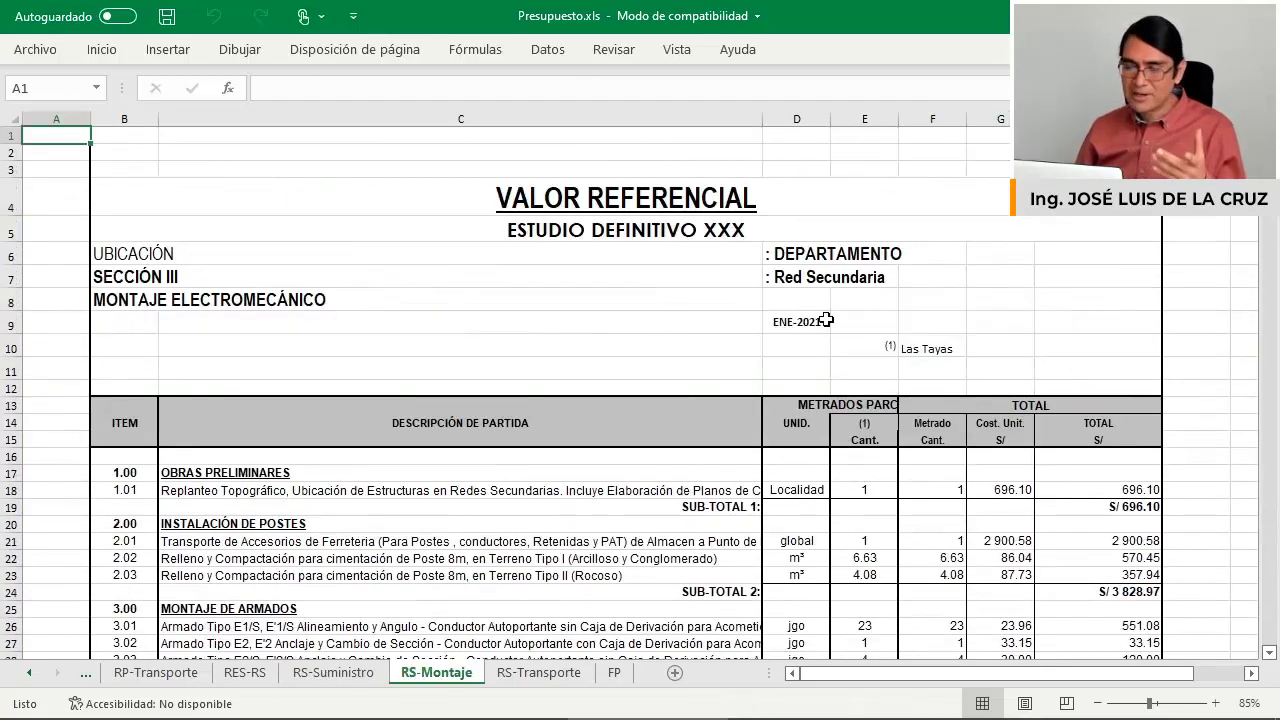
pyautogui.scroll(-3, 843, 272)
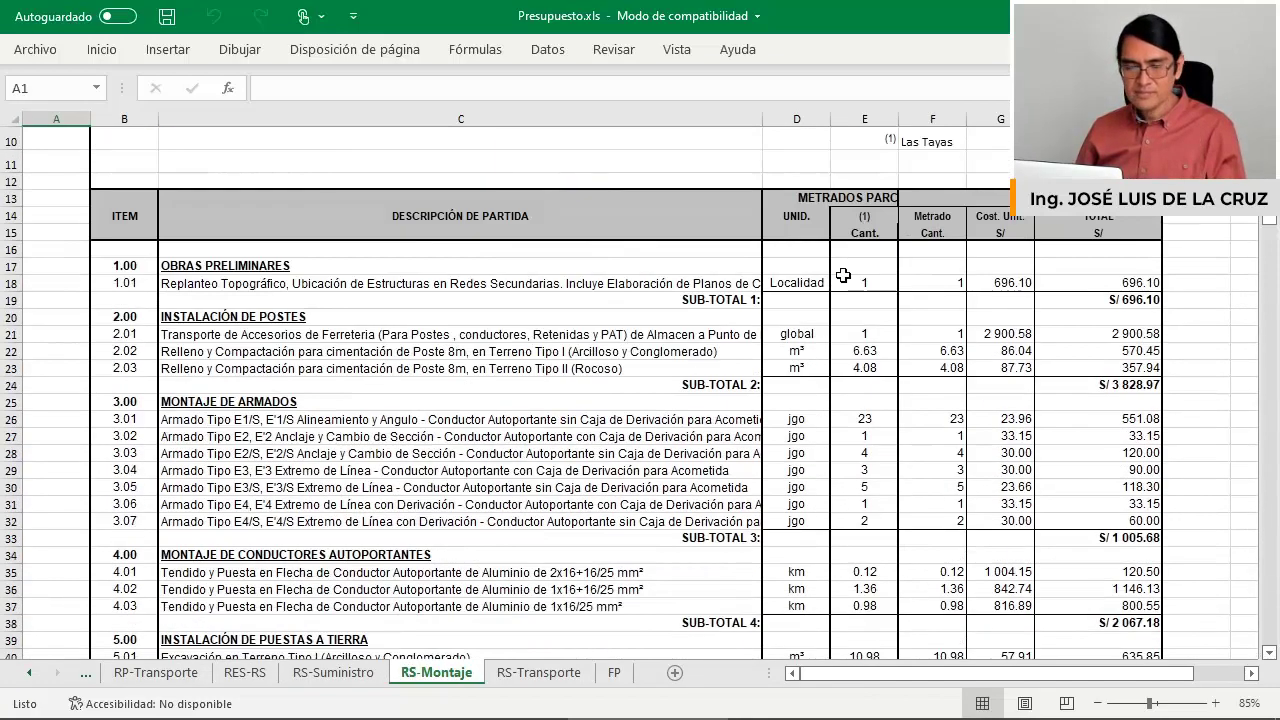
pyautogui.scroll(3, 540, 310)
pyautogui.scroll(-3, 460, 330)
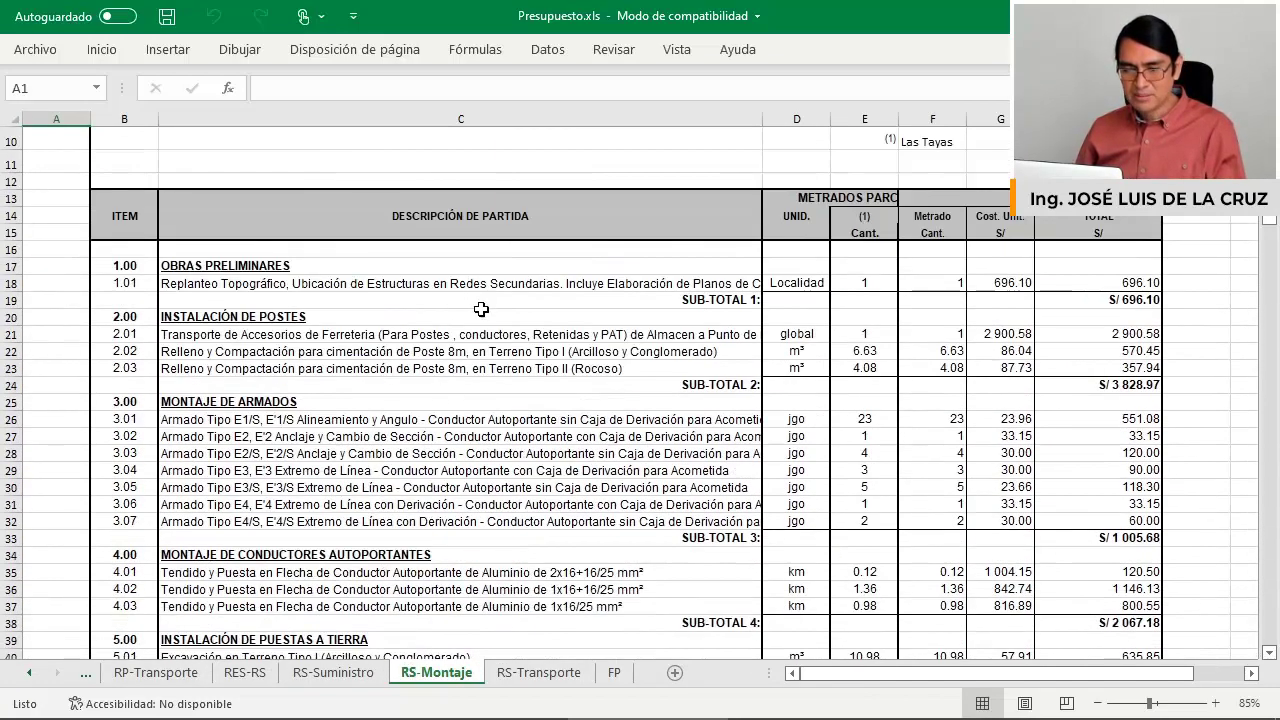
pyautogui.scroll(-2, 480, 312)
pyautogui.scroll(-3, 505, 287)
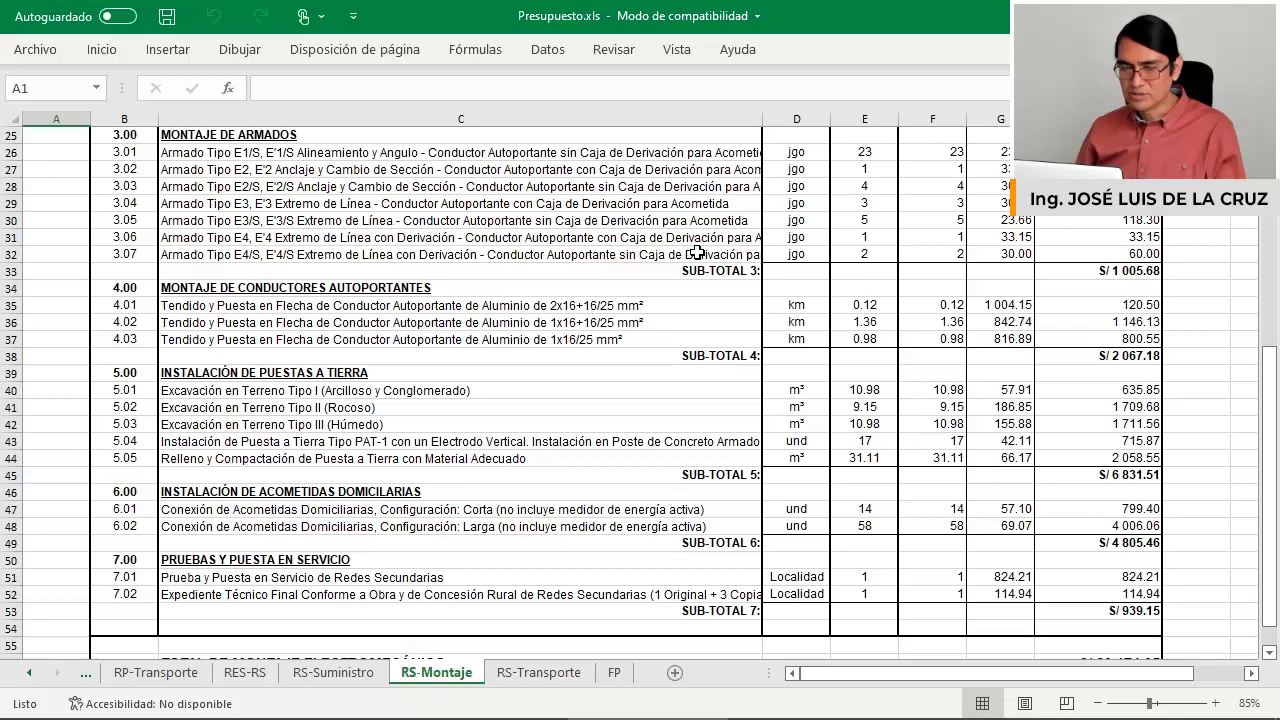
pyautogui.scroll(6, 684, 252)
pyautogui.scroll(-2, 784, 262)
pyautogui.scroll(4, 950, 208)
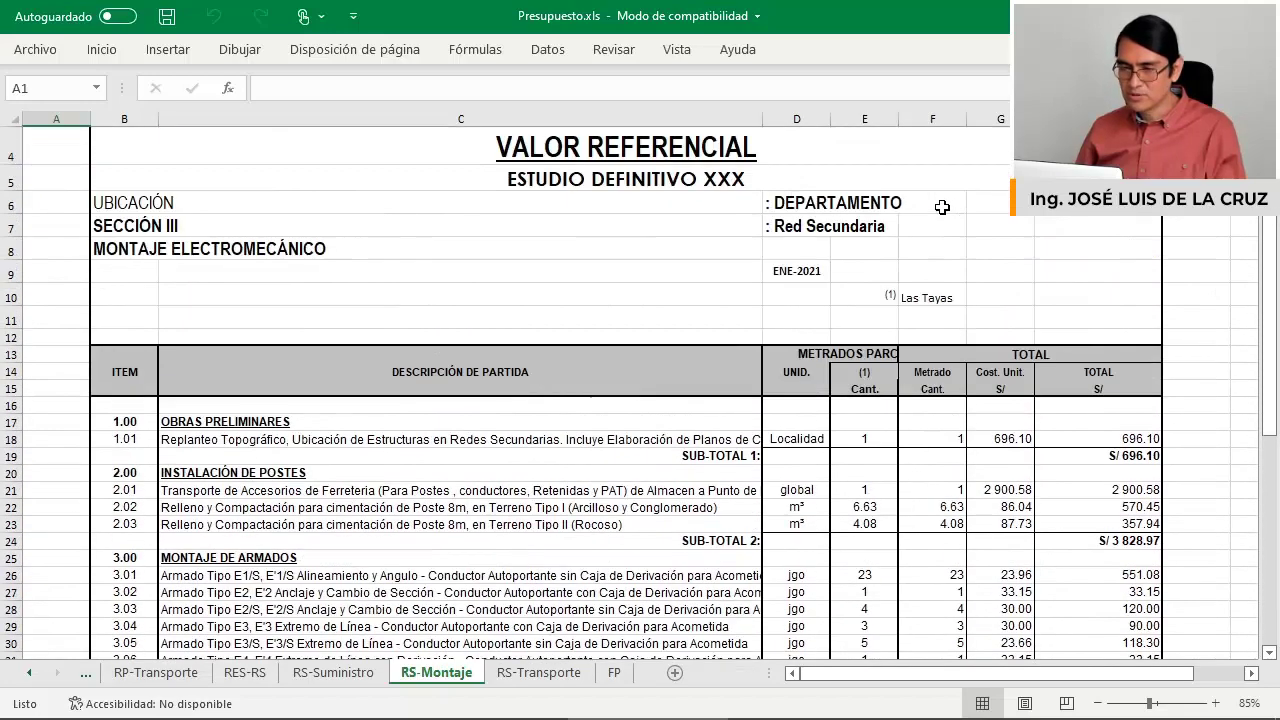
# Look through the RS-Transporte heading and its material transport items for the secondary network.
pyautogui.click(522, 675)
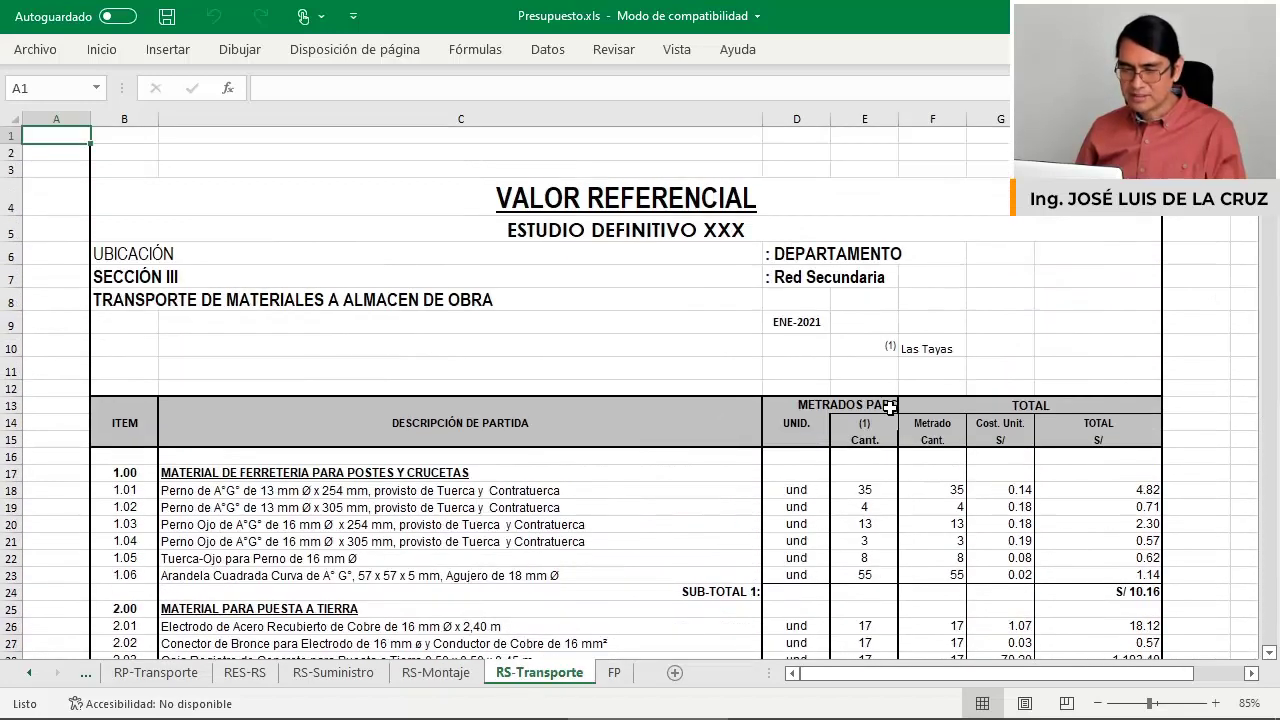
pyautogui.scroll(-2, 902, 403)
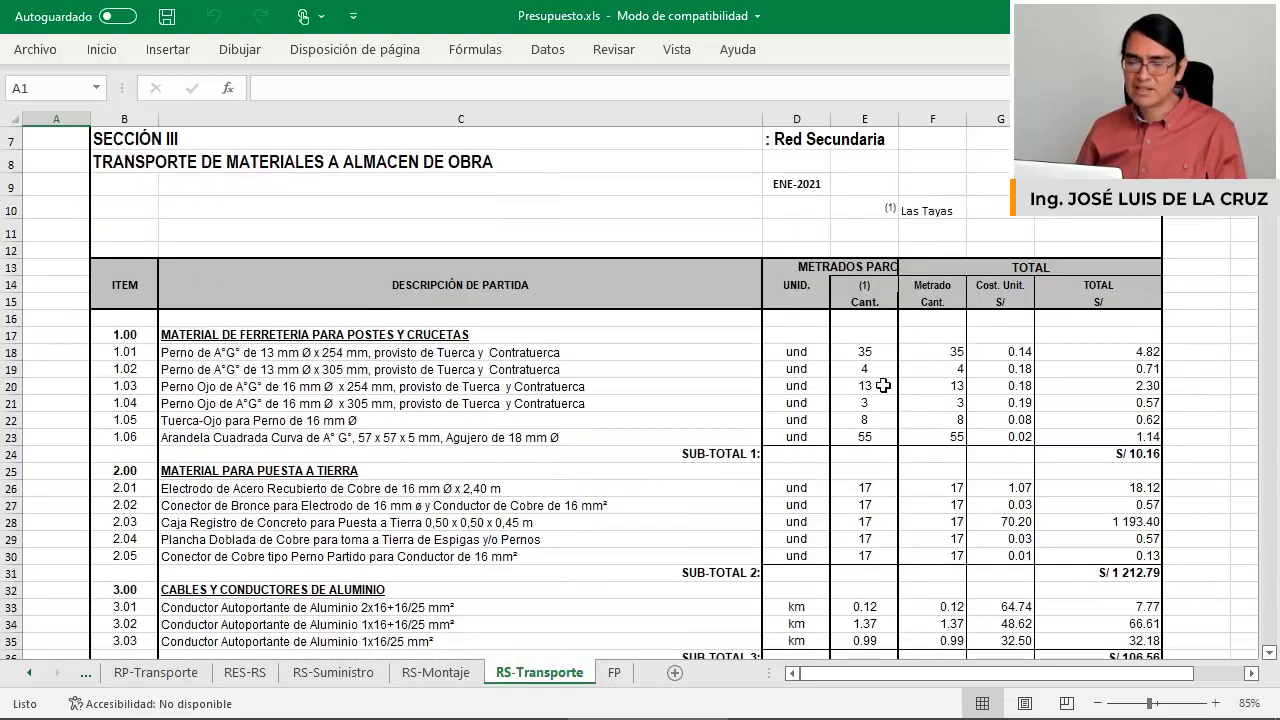
pyautogui.scroll(2, 901, 349)
pyautogui.scroll(-3, 920, 360)
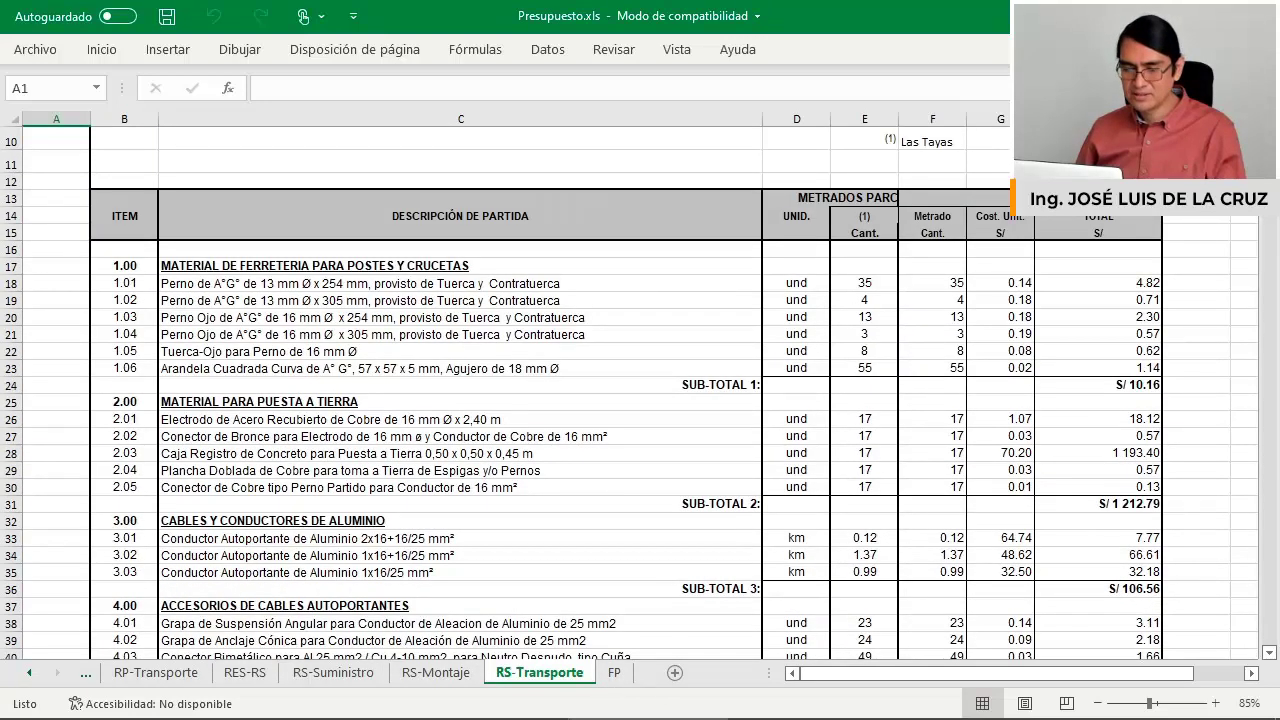
# Open the FP sheet and examine the Líneas Primarias monomial grouping table, including the Parcial column and its total.
pyautogui.click(615, 673)
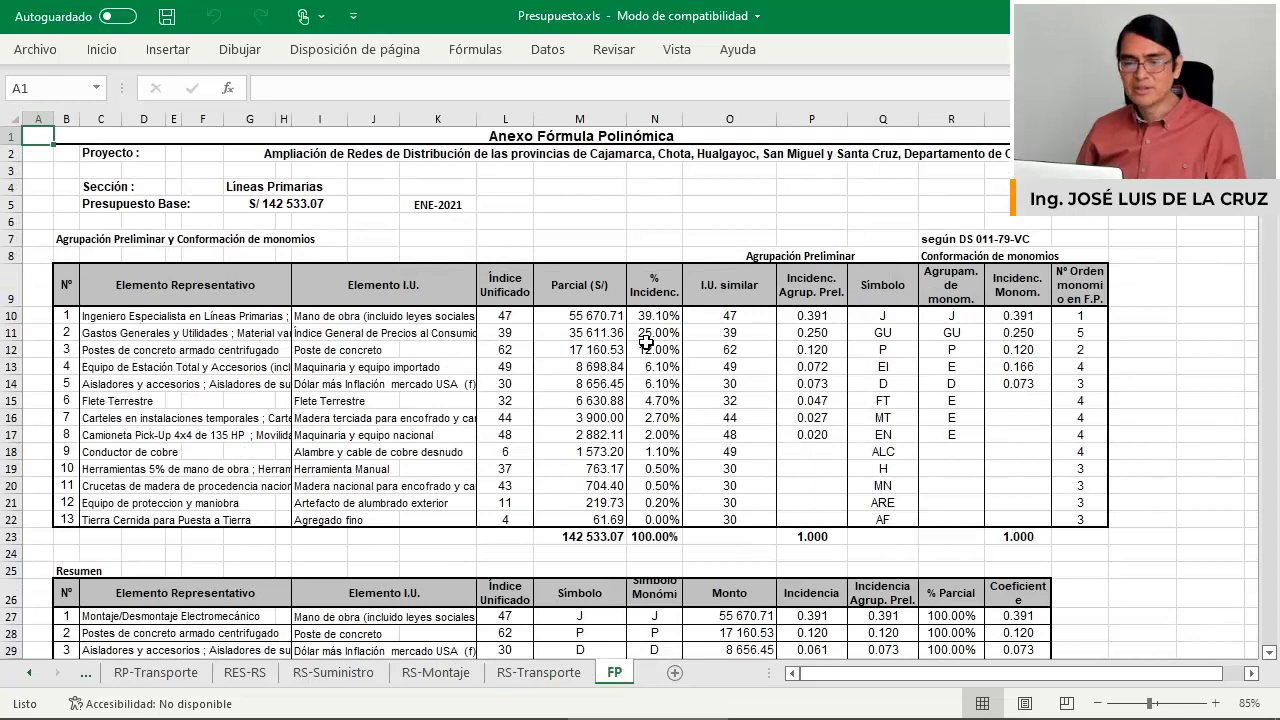
pyautogui.scroll(-1, 646, 343)
pyautogui.scroll(1, 646, 343)
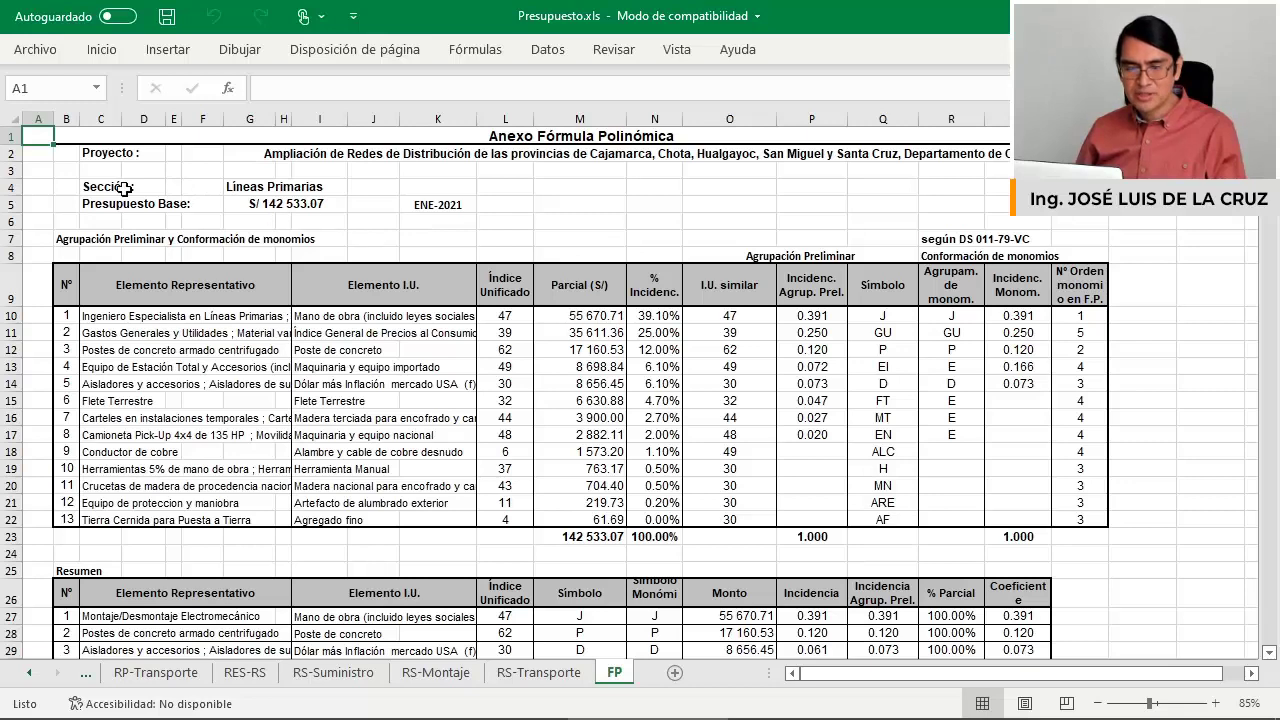
pyautogui.moveTo(106, 190); pyautogui.dragTo(1078, 541)
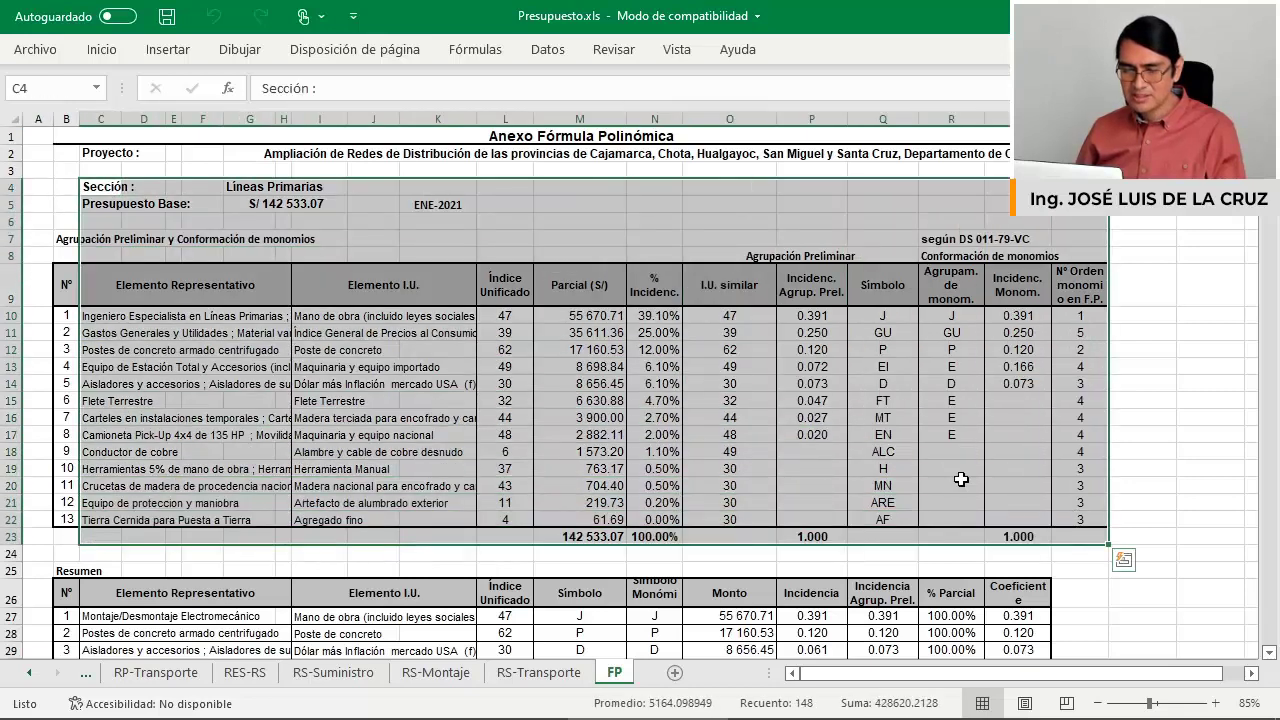
pyautogui.scroll(-1, 1124, 560)
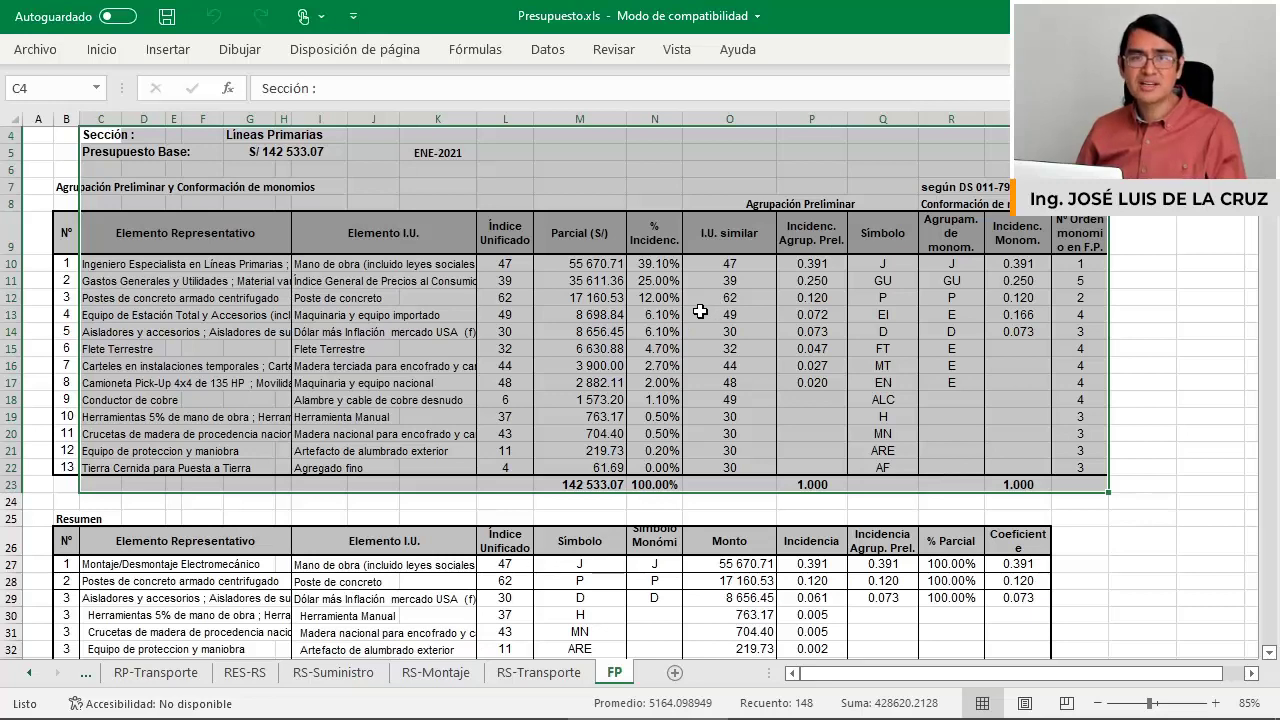
pyautogui.moveTo(557, 266); pyautogui.dragTo(590, 468)
pyautogui.click(594, 485)
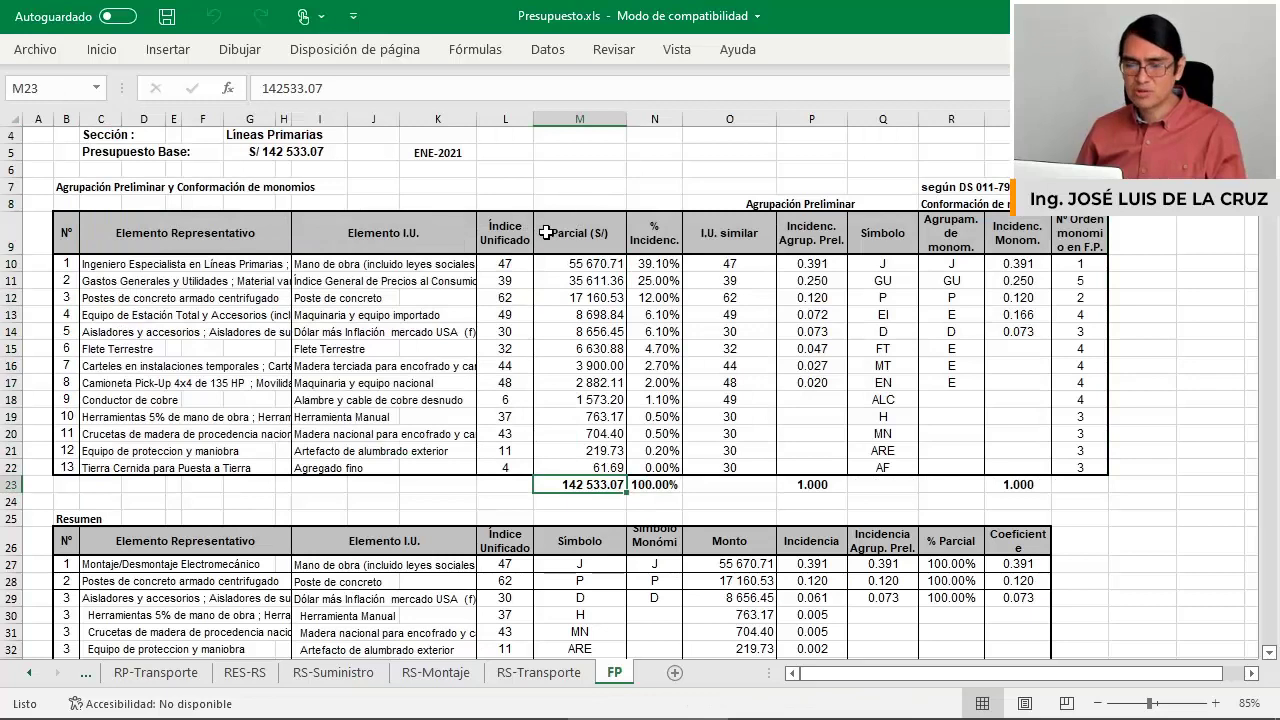
# Review the Líneas Primarias polynomial formula on FP and the Redes Primarias grouping table, summary and formula.
pyautogui.scroll(-3, 552, 238)
pyautogui.scroll(-10, 320, 316)
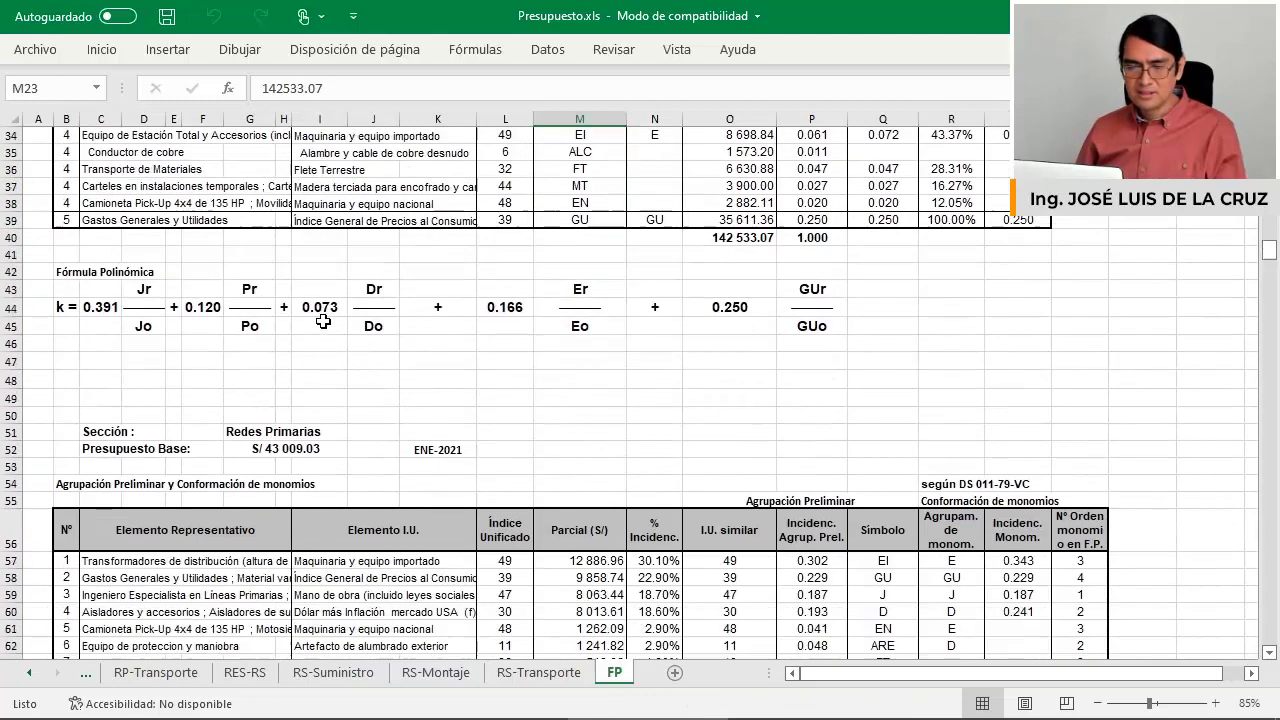
pyautogui.moveTo(106, 278); pyautogui.dragTo(392, 314)
pyautogui.moveTo(455, 344); pyautogui.dragTo(1072, 630)
pyautogui.scroll(-7, 930, 535)
pyautogui.scroll(-2, 860, 480)
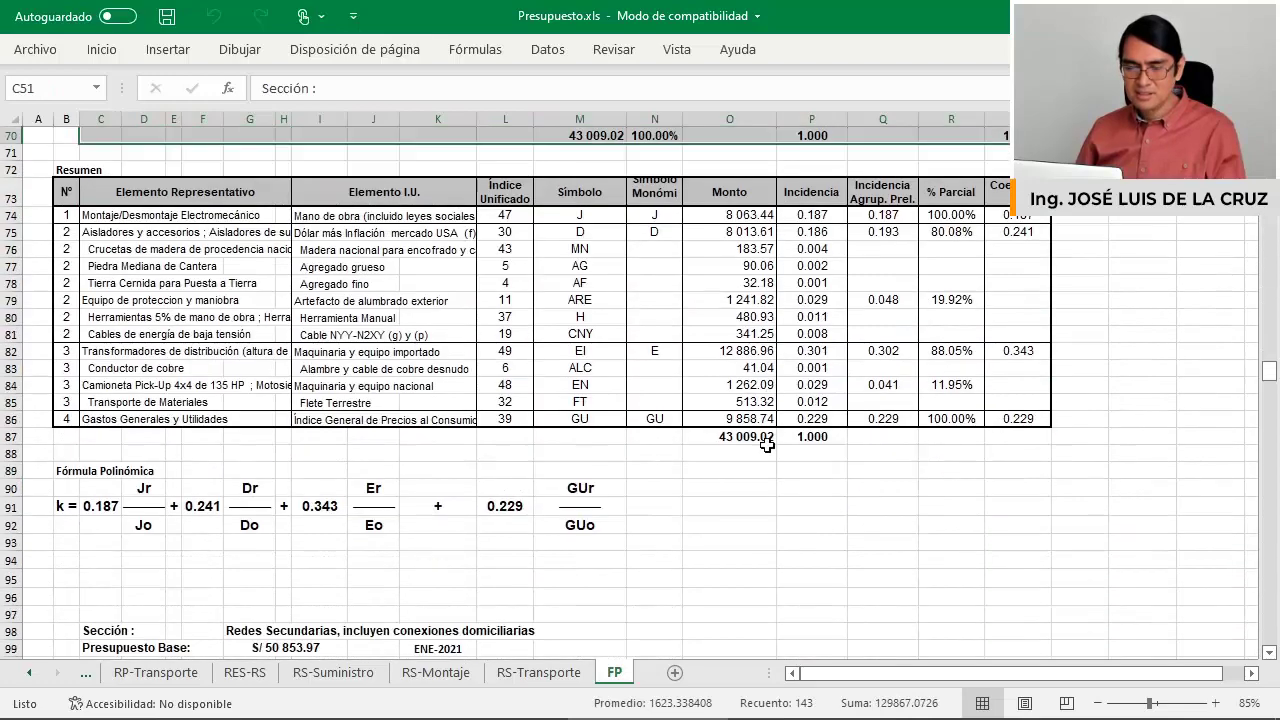
# Examine the Redes Secundarias grouping table, incidence summary and polynomial formula on FP, through to the closing note.
pyautogui.scroll(-9, 298, 364)
pyautogui.moveTo(92, 152); pyautogui.dragTo(1100, 634)
pyautogui.scroll(-4, 917, 451)
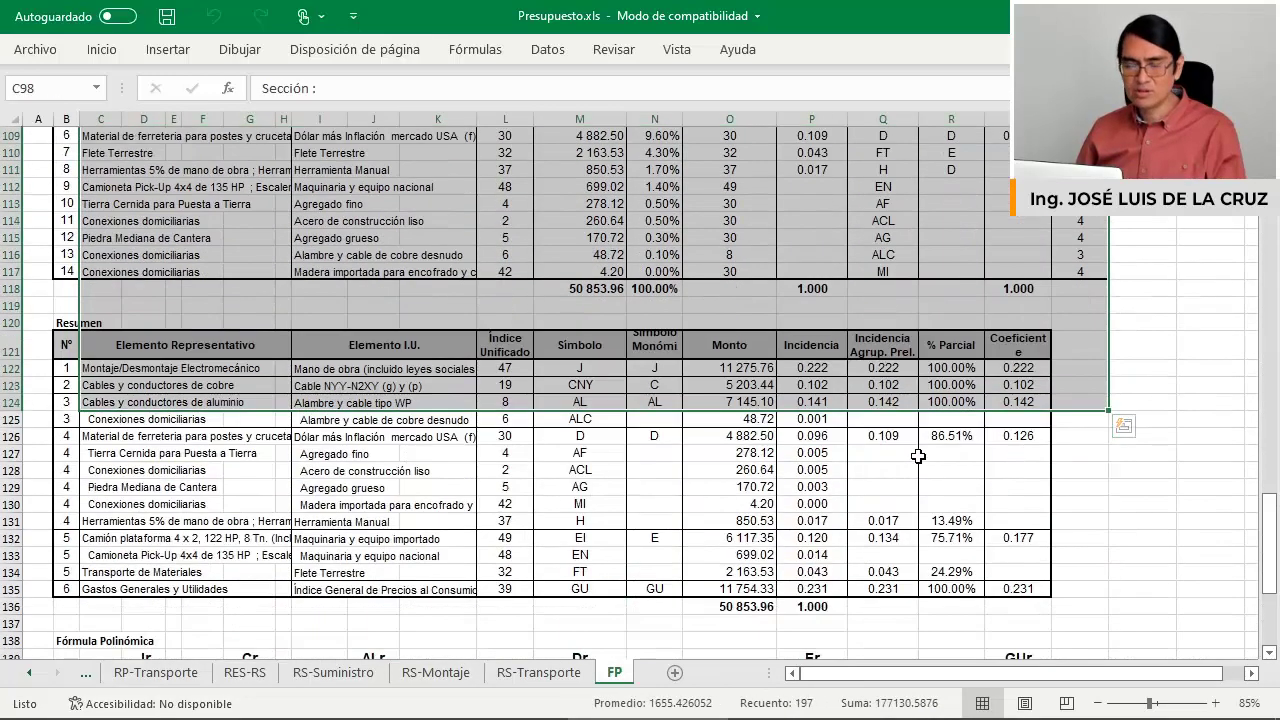
pyautogui.click(836, 604)
pyautogui.scroll(-4, 866, 494)
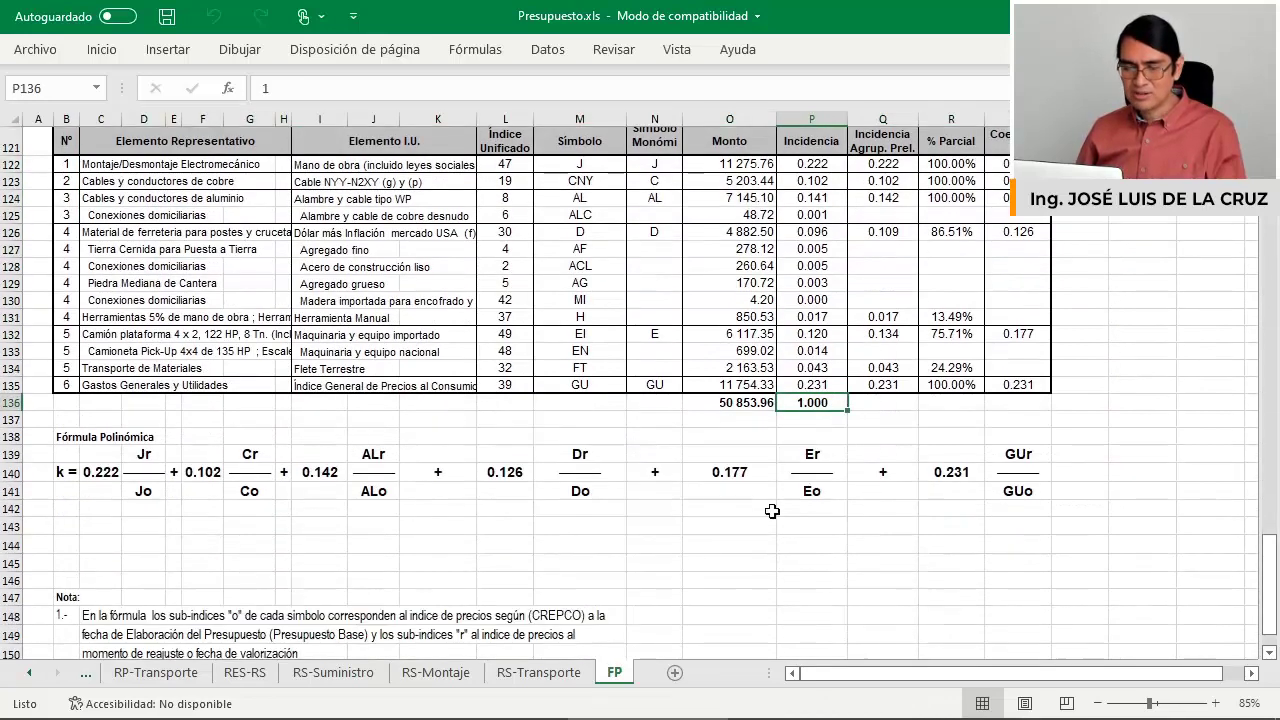
pyautogui.scroll(-3, 751, 509)
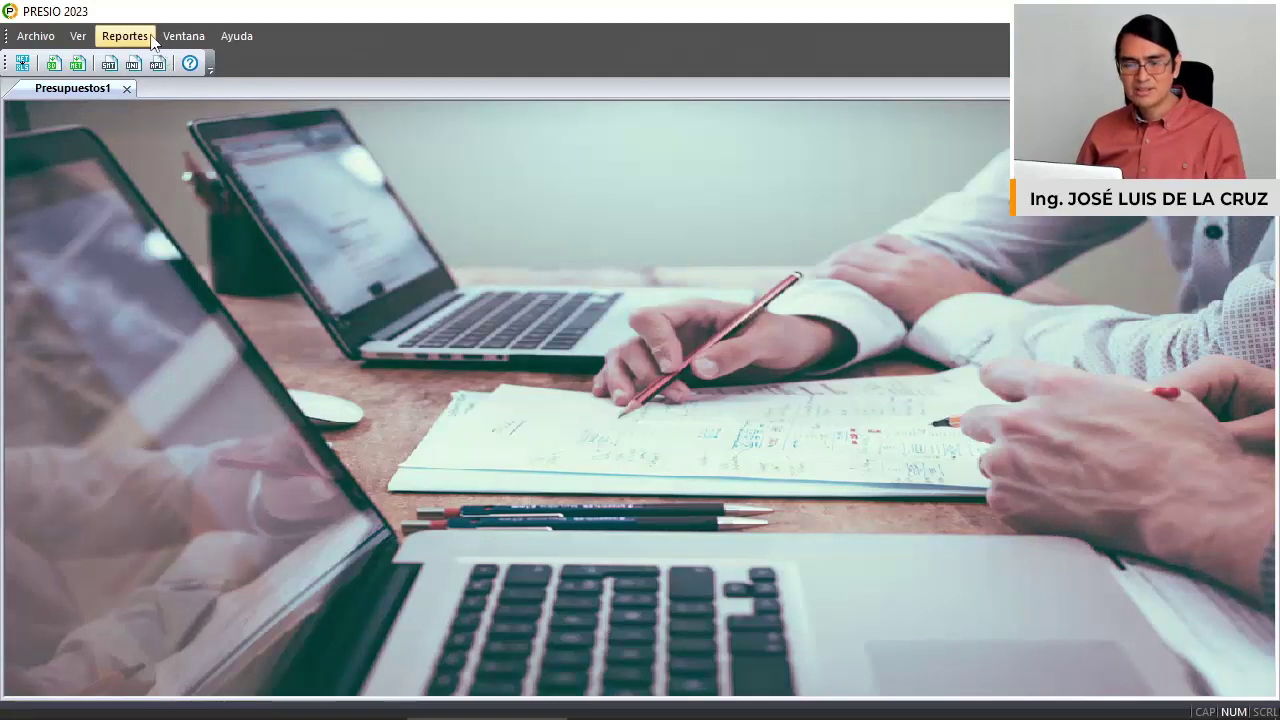
# Generate the APU unit price analysis report in PRESIO 2023 and save it as APU.xls in the 11-14. Reportes PRESIO folder.
pyautogui.click(124, 36)
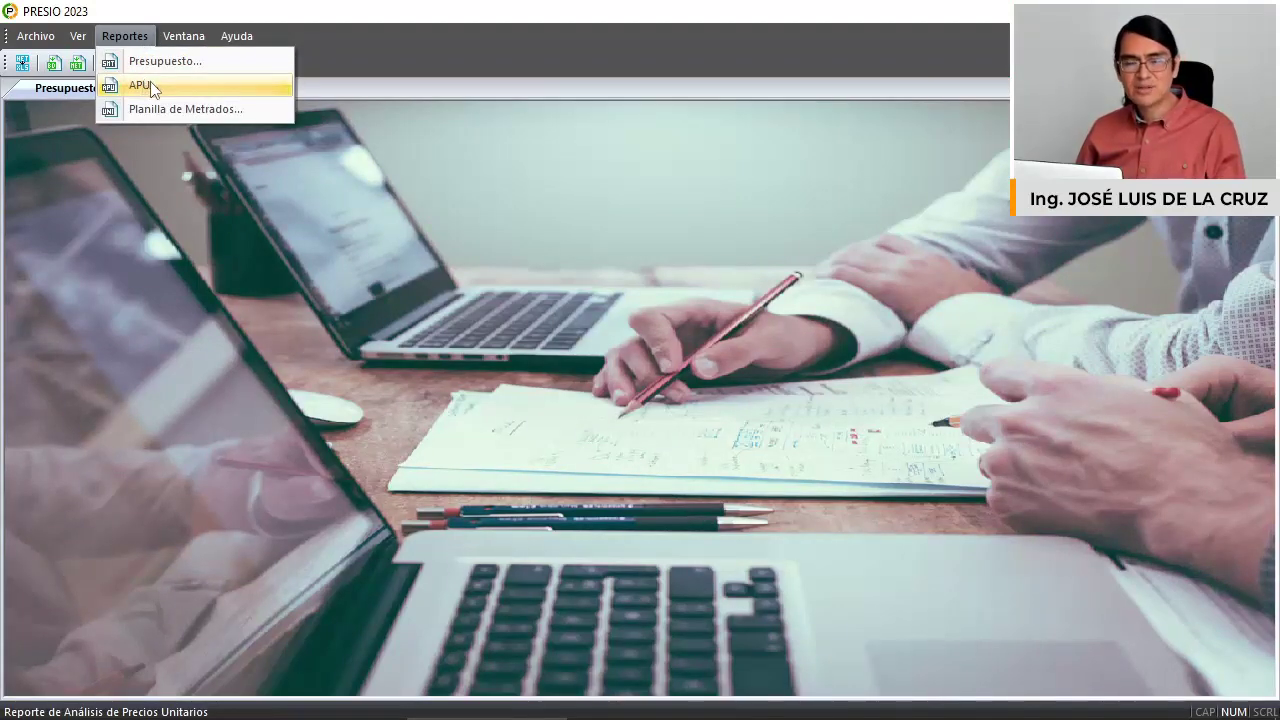
pyautogui.click(242, 83)
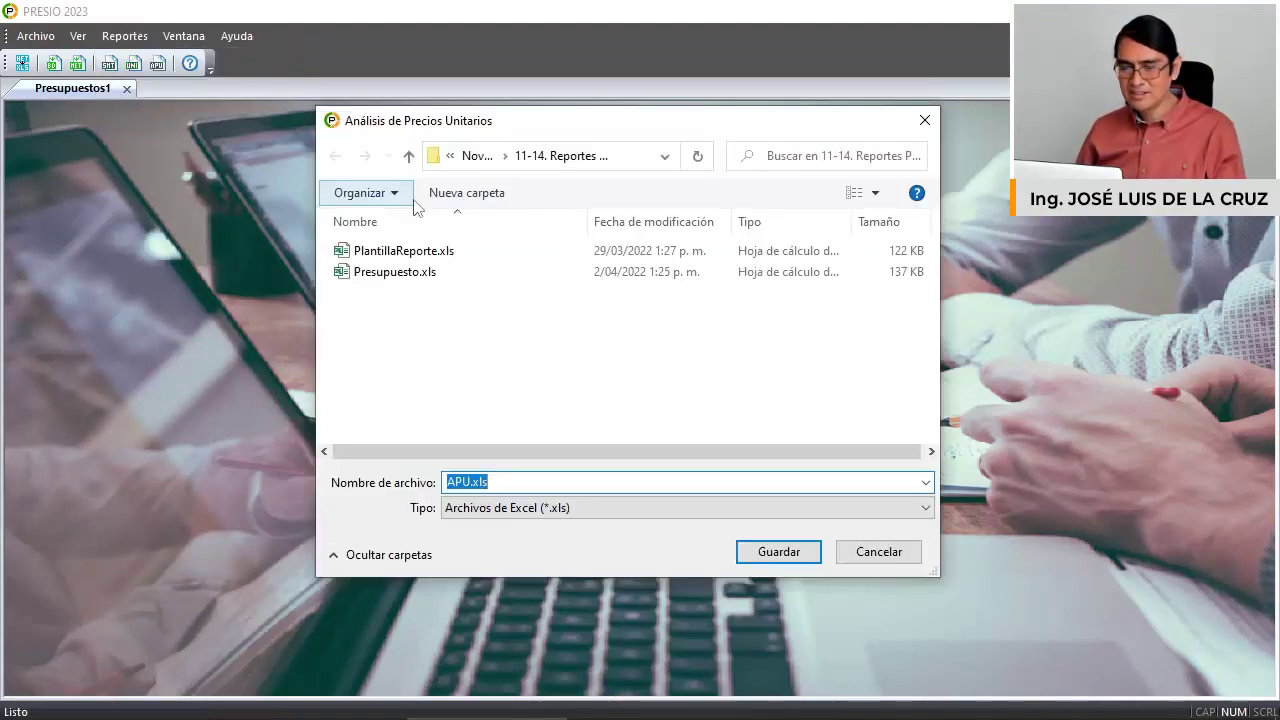
pyautogui.click(777, 550)
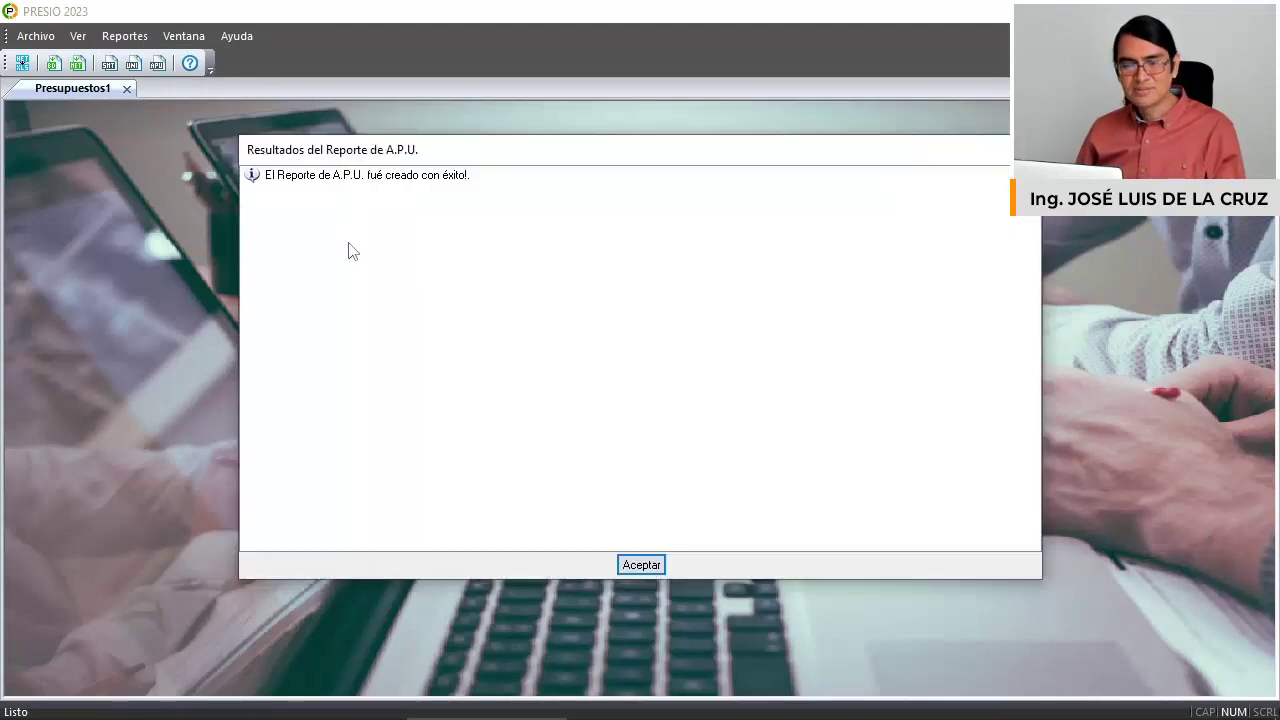
pyautogui.click(648, 565)
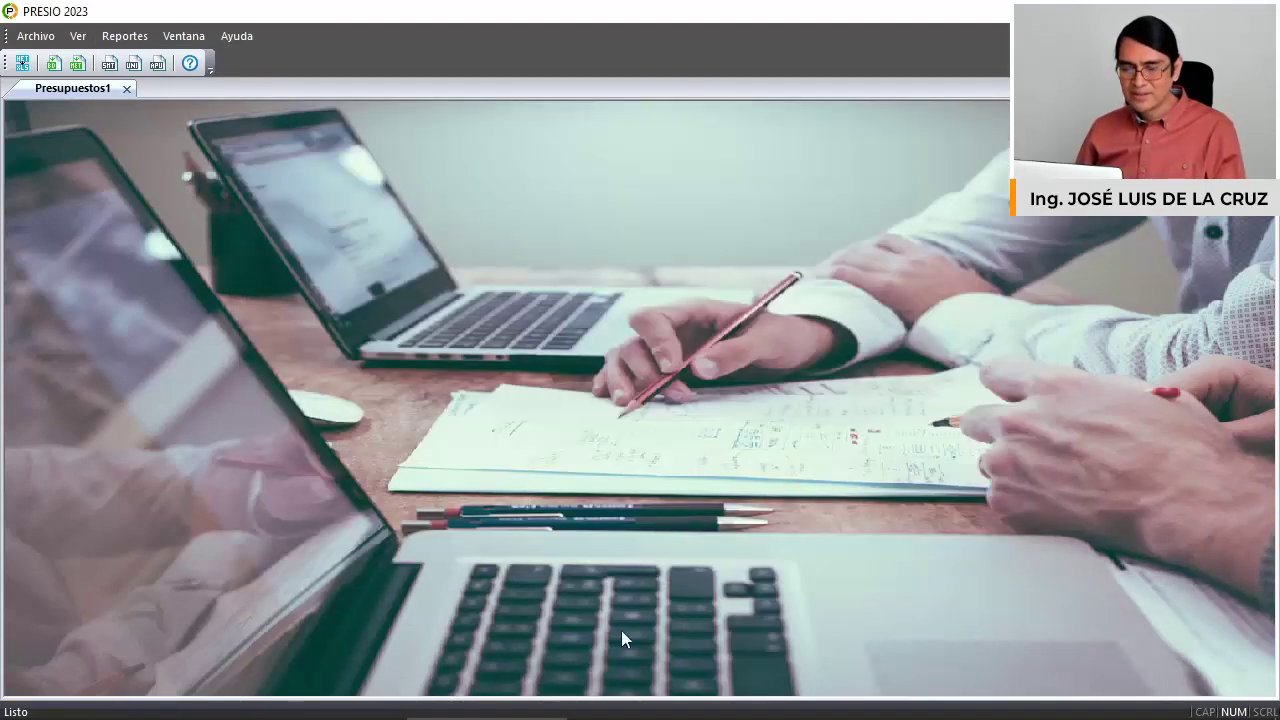
# Open APU.xls from the 11-14. Reportes PRESIO folder in Excel and examine the header and cost table of item 1001.
pyautogui.click(338, 719)
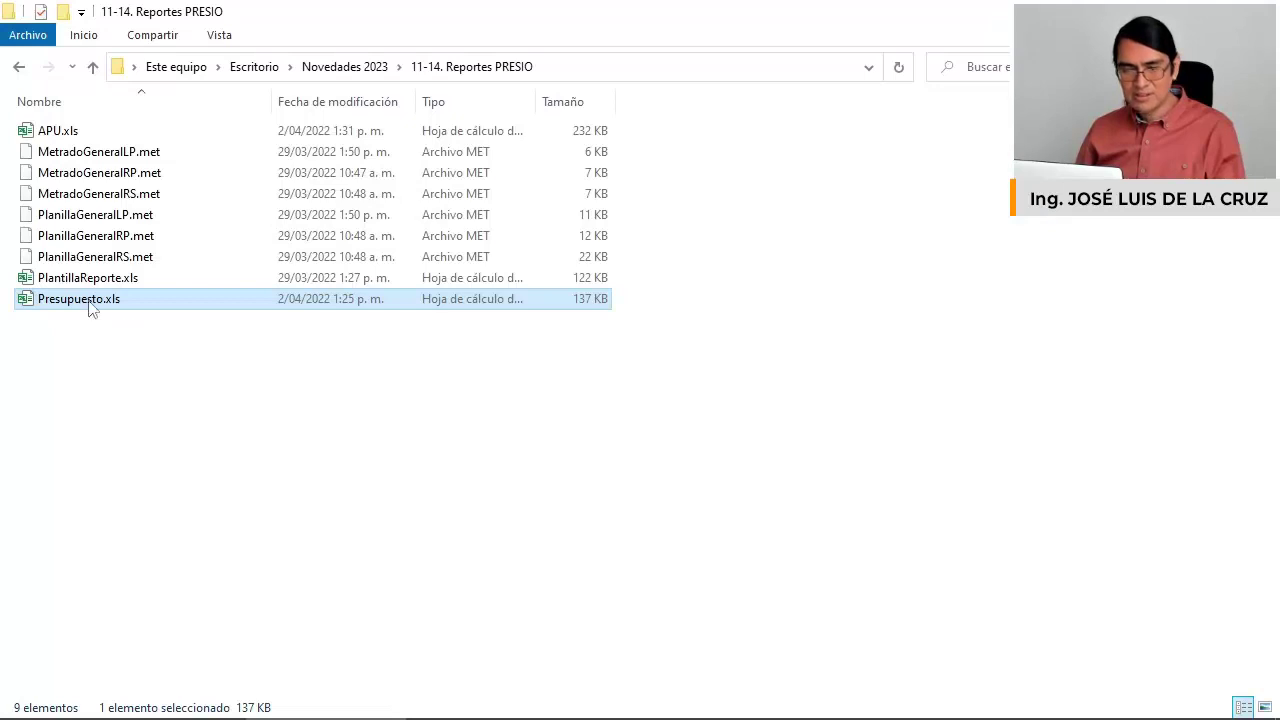
pyautogui.click(71, 136)
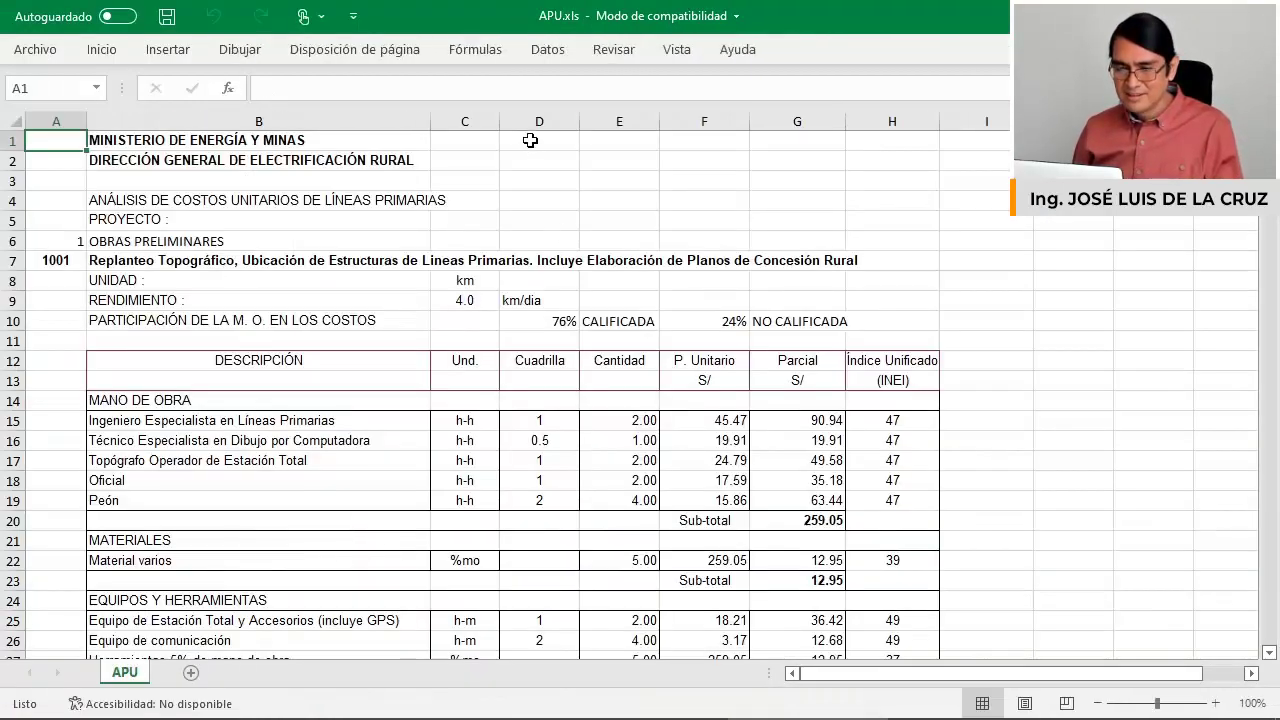
pyautogui.scroll(-4, 407, 229)
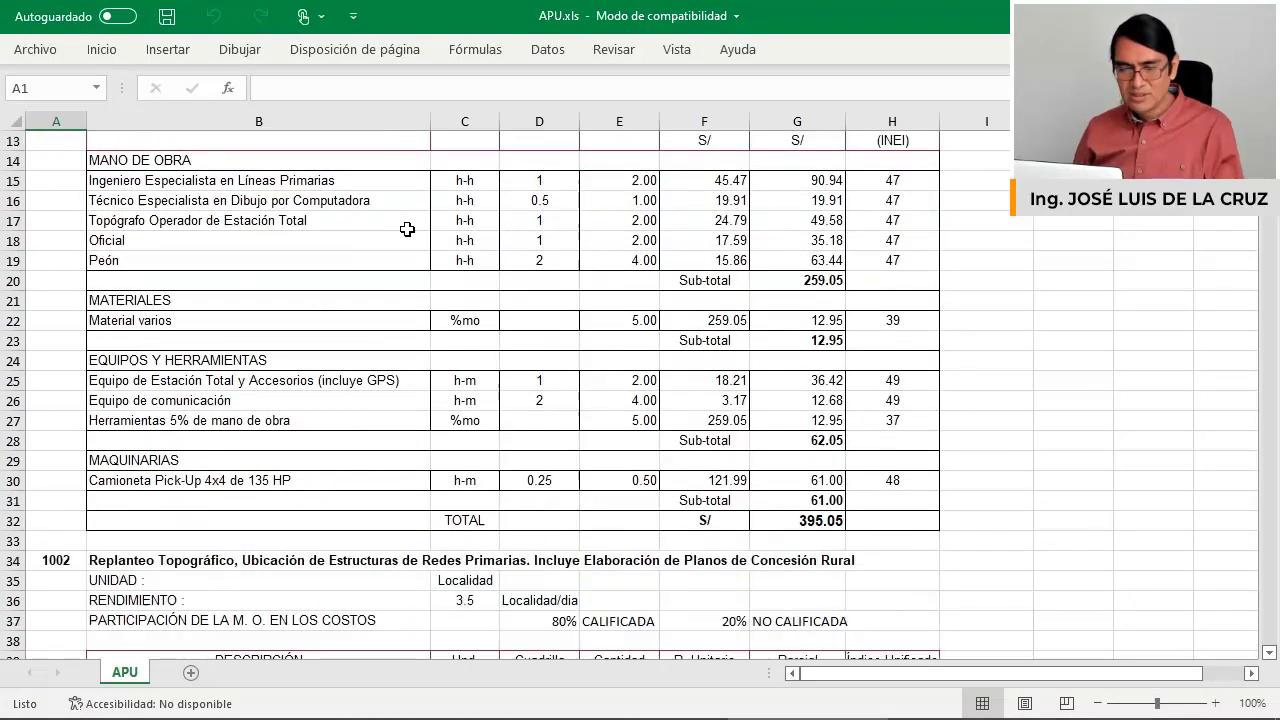
pyautogui.scroll(3, 311, 227)
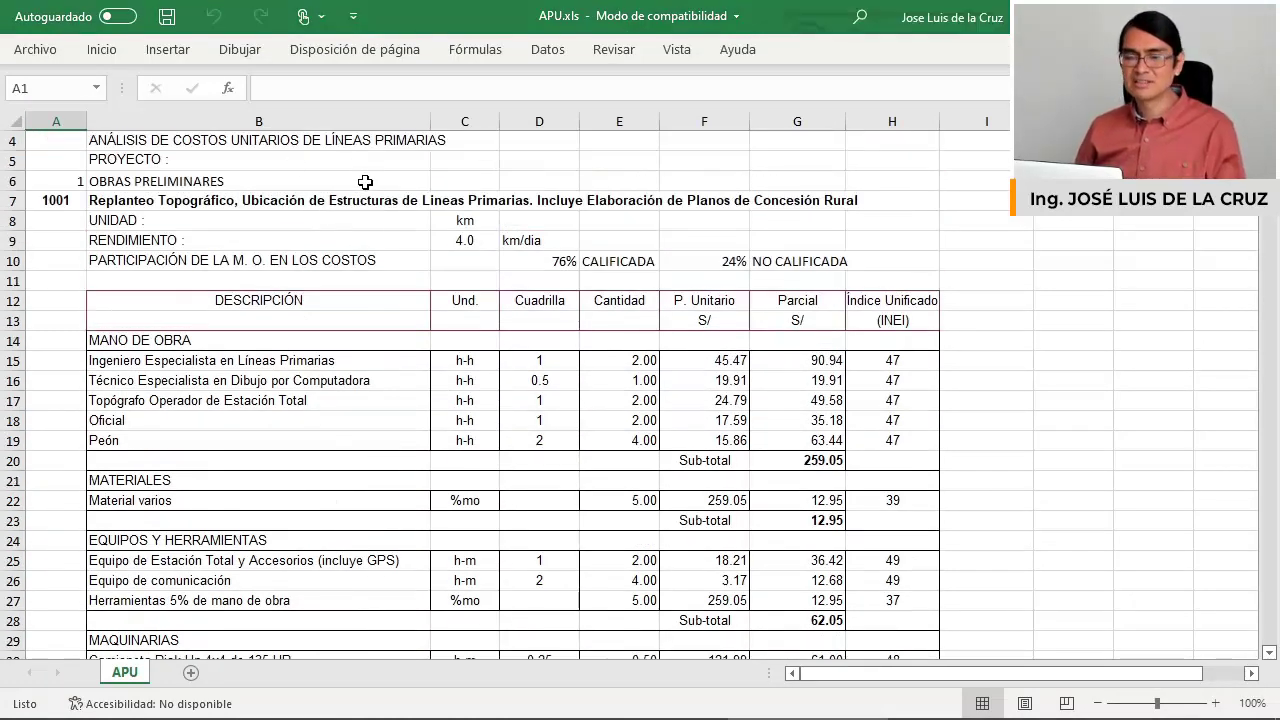
pyautogui.scroll(-6, 355, 217)
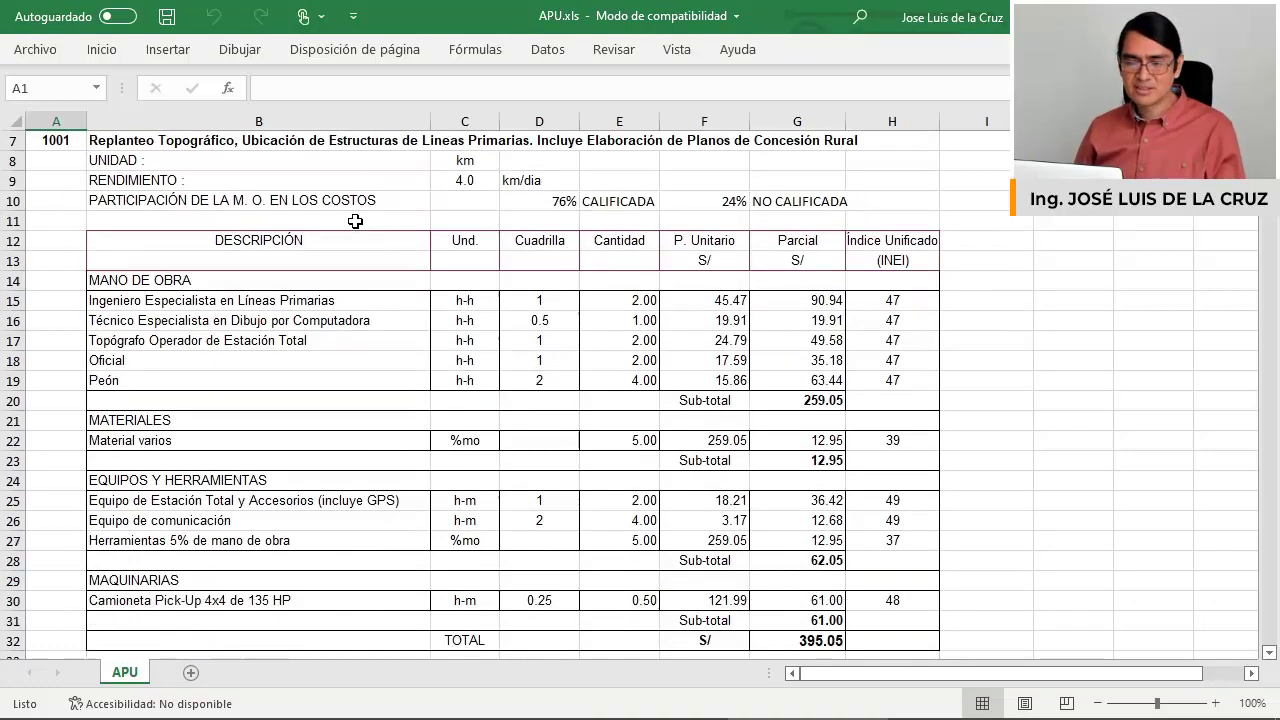
pyautogui.scroll(3, 500, 219)
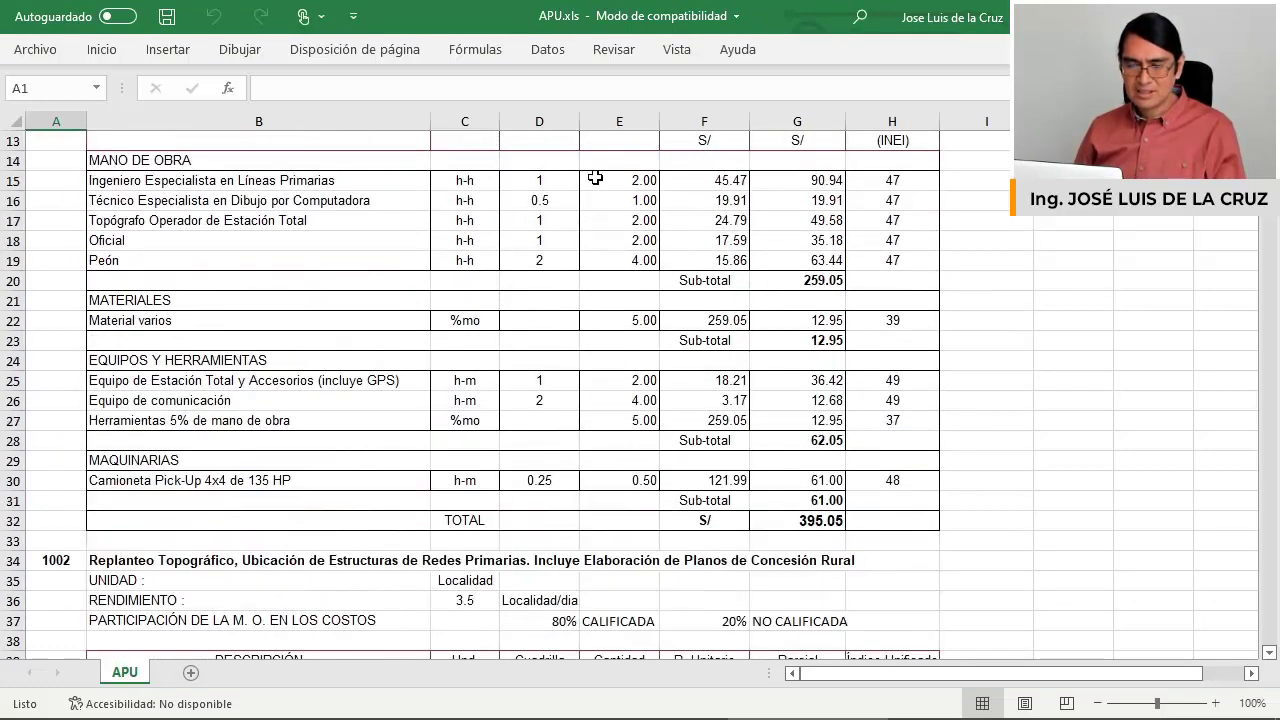
pyautogui.scroll(1, 580, 178)
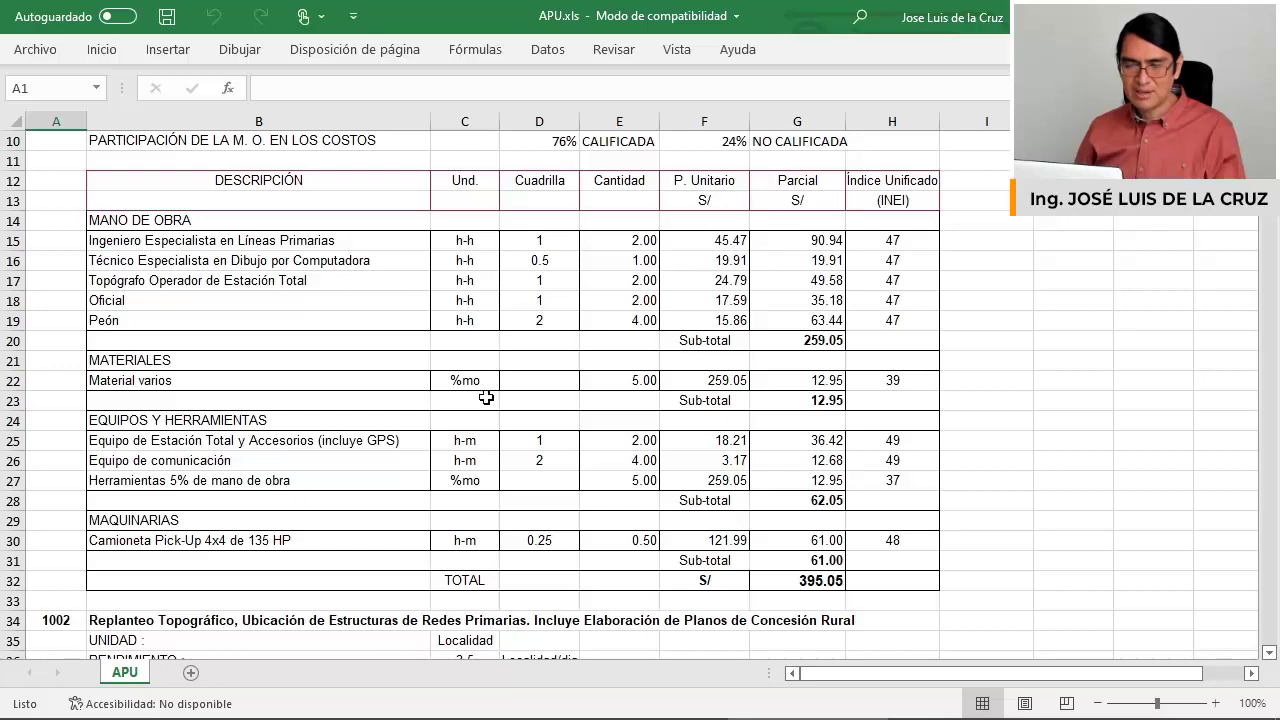
pyautogui.scroll(1, 481, 382)
# Review the MANO DE OBRA, MATERIALES, EQUIPOS Y HERRAMIENTAS and MAQUINARIAS sections of item 1001.
pyautogui.click(176, 278)
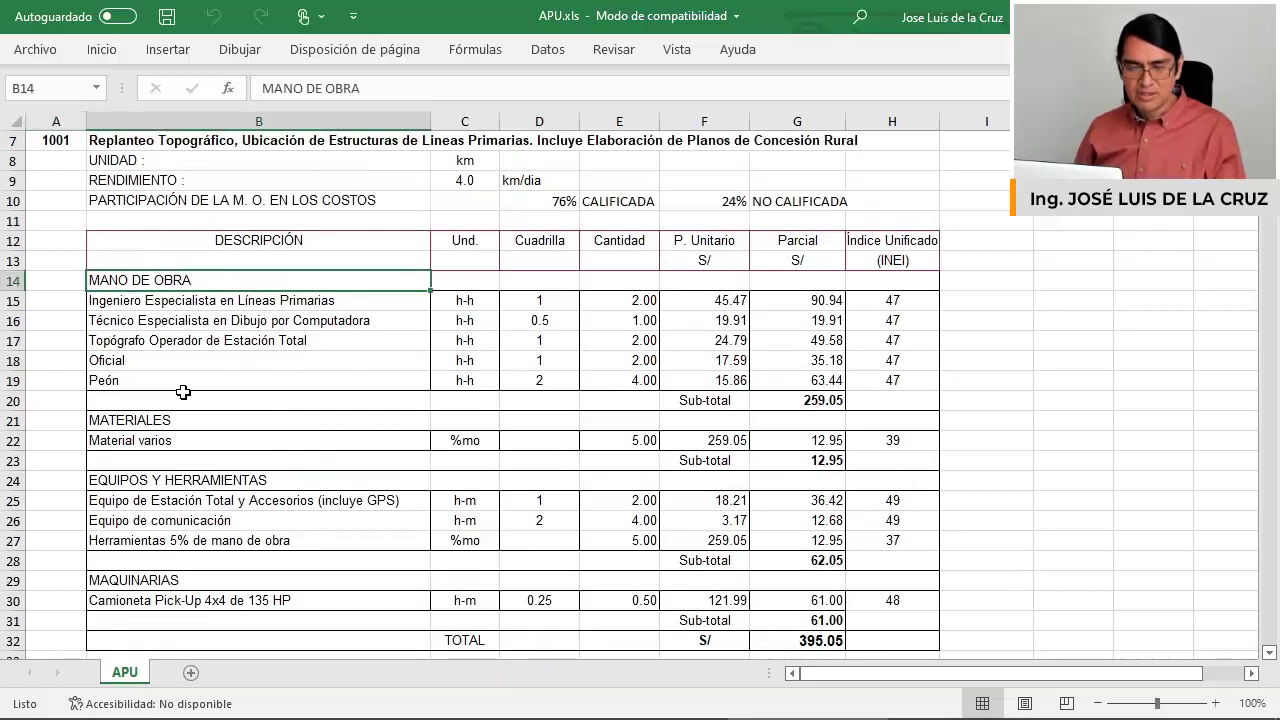
pyautogui.click(170, 420)
pyautogui.click(208, 487)
pyautogui.click(200, 579)
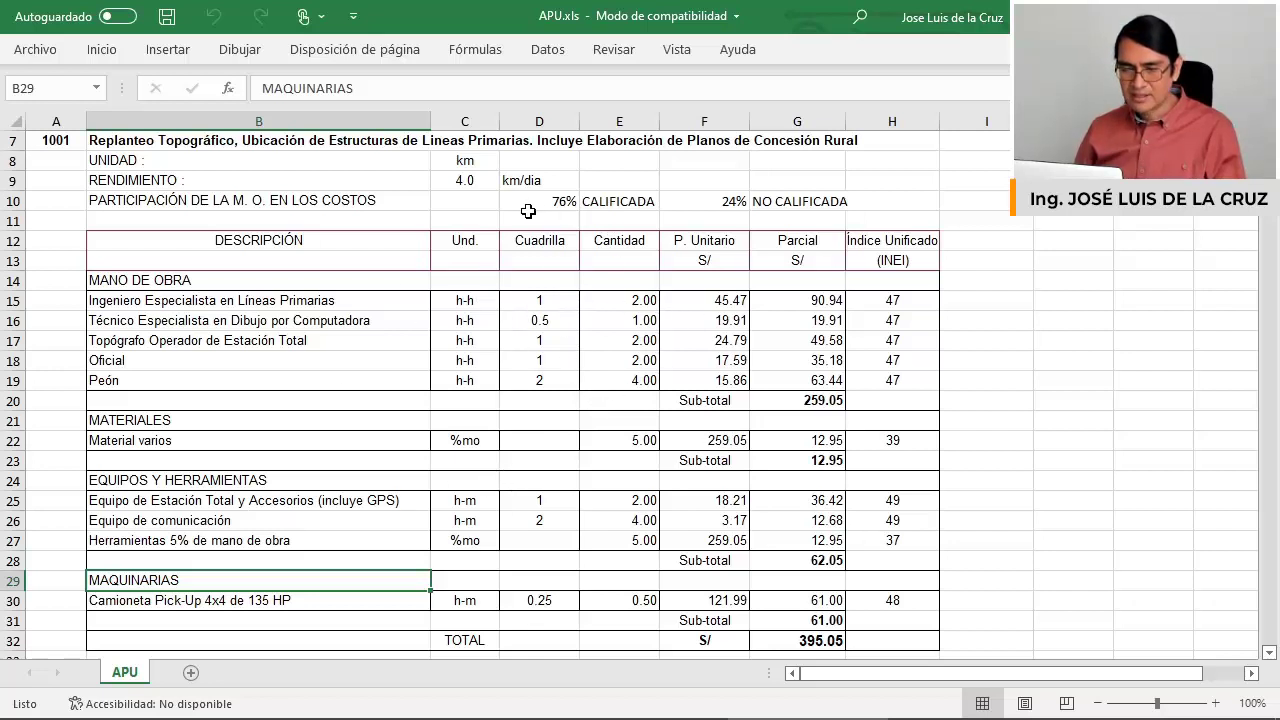
# Look through the unit cost analyses on the APU sheet from item 1001 to item 1016 and beyond.
pyautogui.scroll(1, 573, 279)
pyautogui.scroll(1, 573, 279)
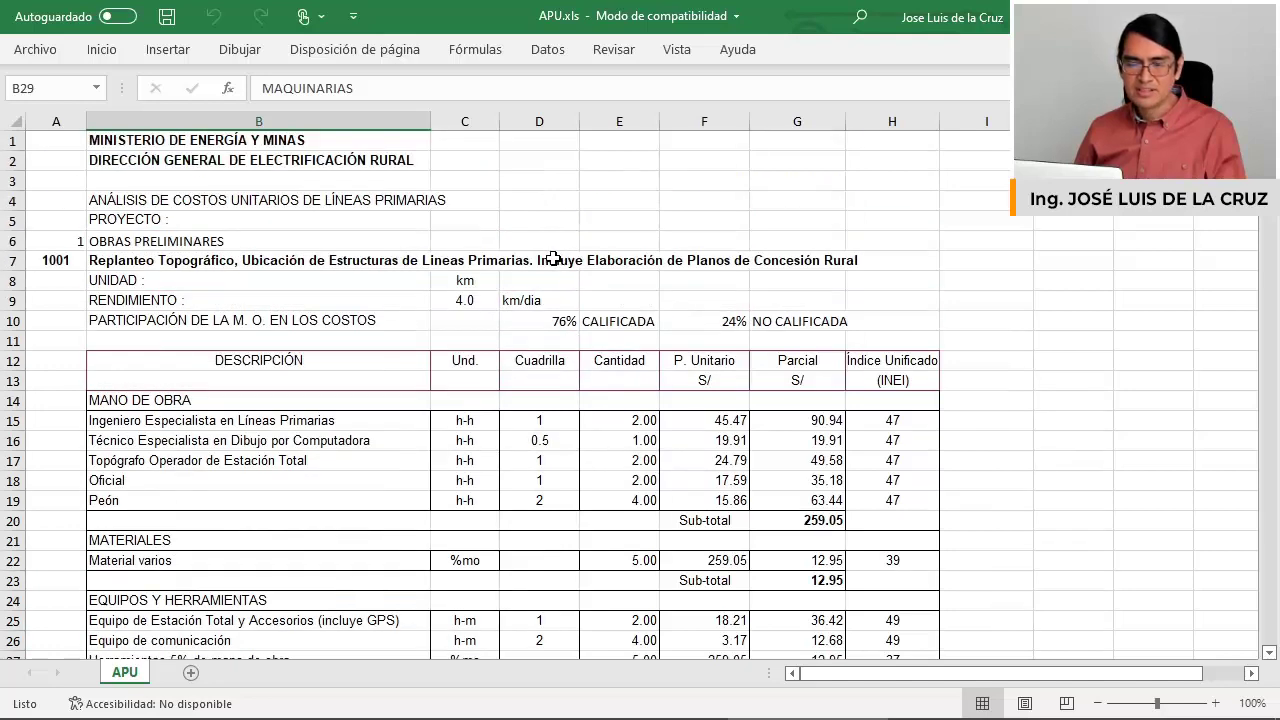
pyautogui.scroll(-2, 556, 260)
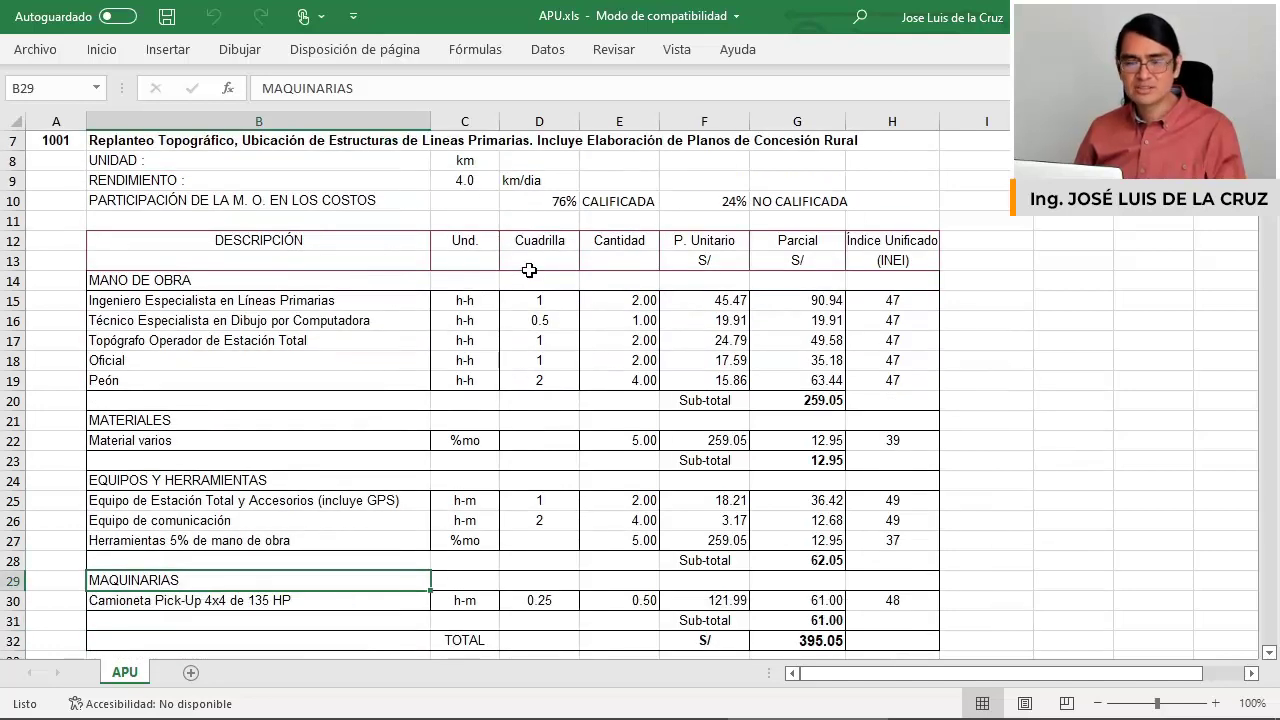
pyautogui.scroll(-1, 520, 245)
pyautogui.scroll(-6, 491, 317)
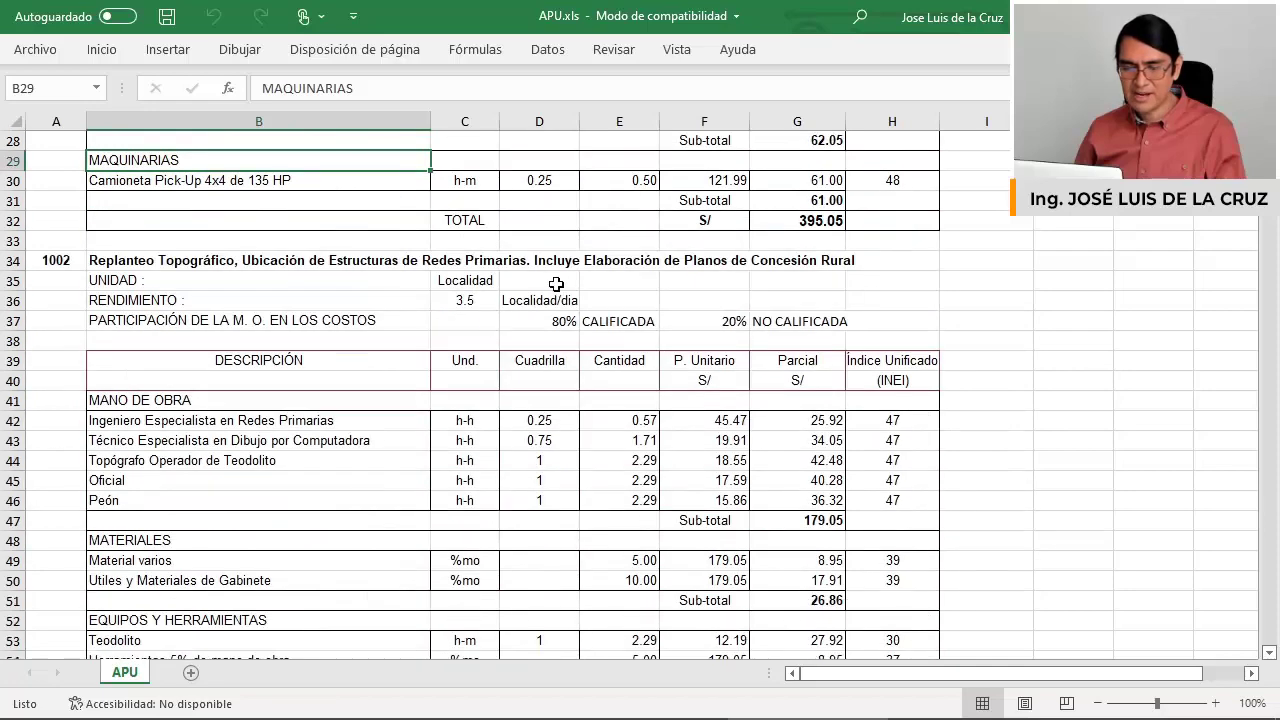
pyautogui.scroll(-12, 450, 280)
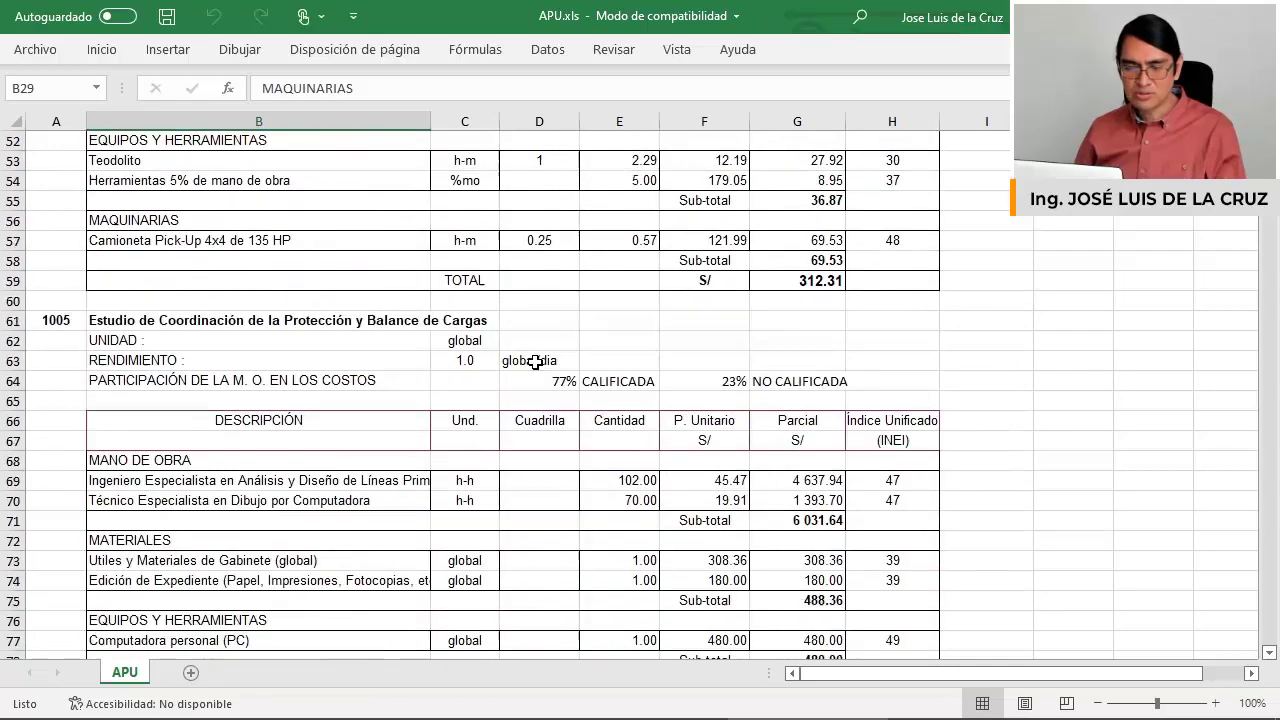
pyautogui.scroll(-18, 426, 368)
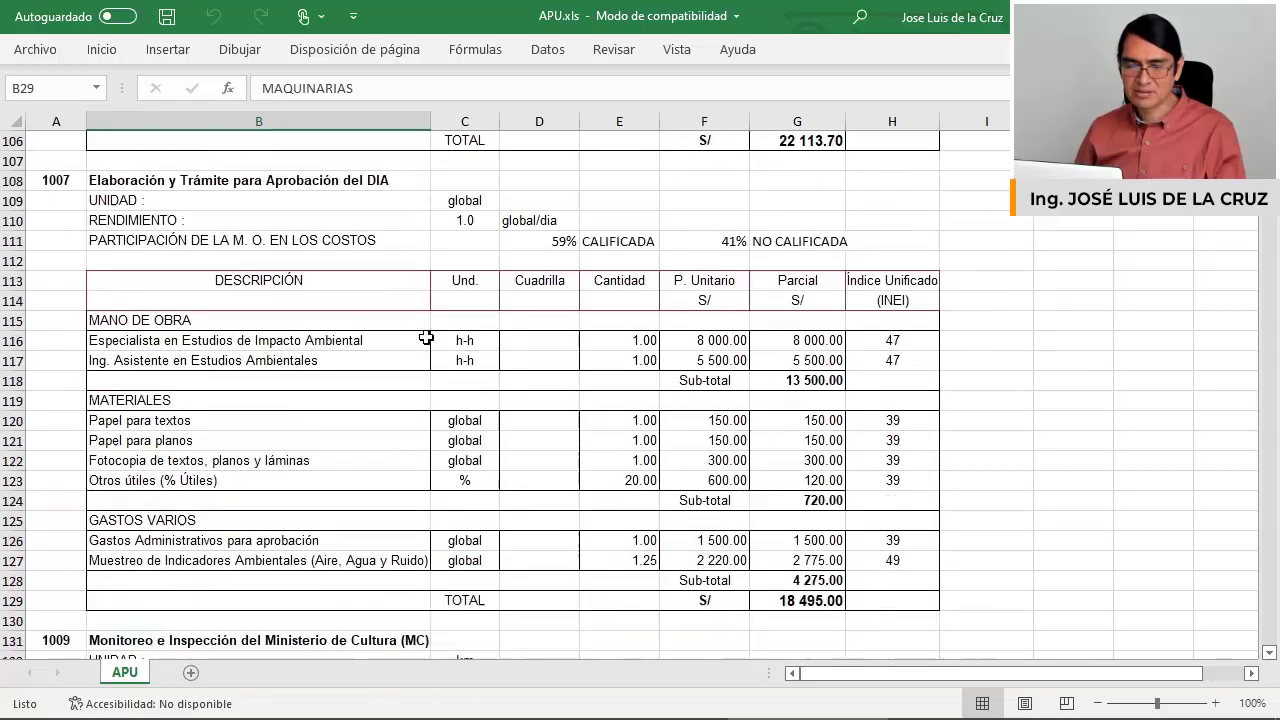
pyautogui.scroll(-17, 393, 323)
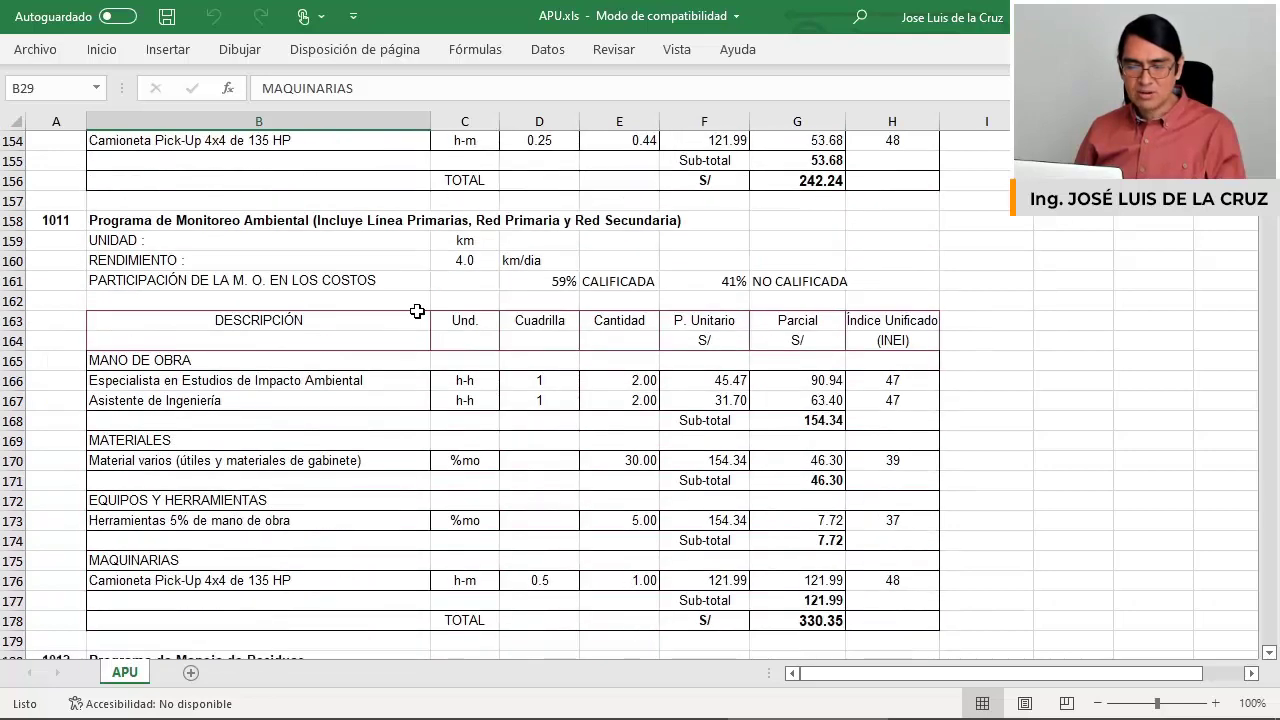
pyautogui.scroll(-9, 423, 307)
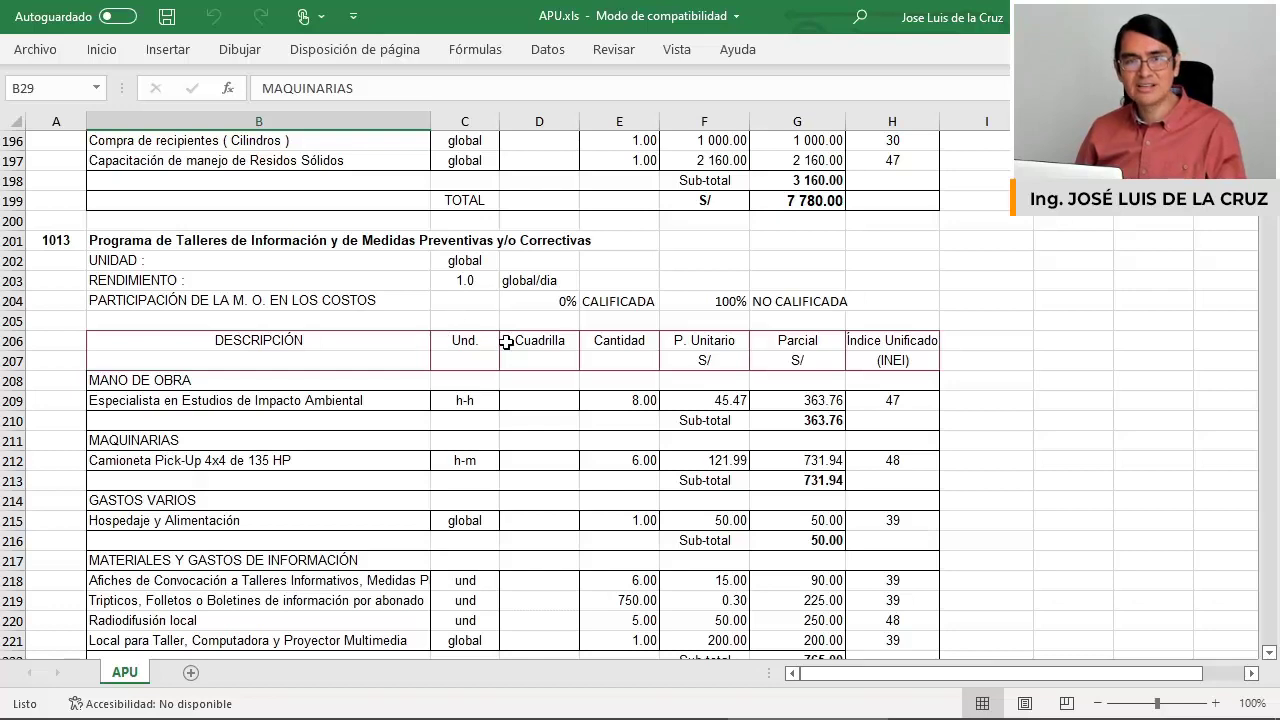
pyautogui.scroll(-5, 506, 323)
pyautogui.scroll(-12, 518, 324)
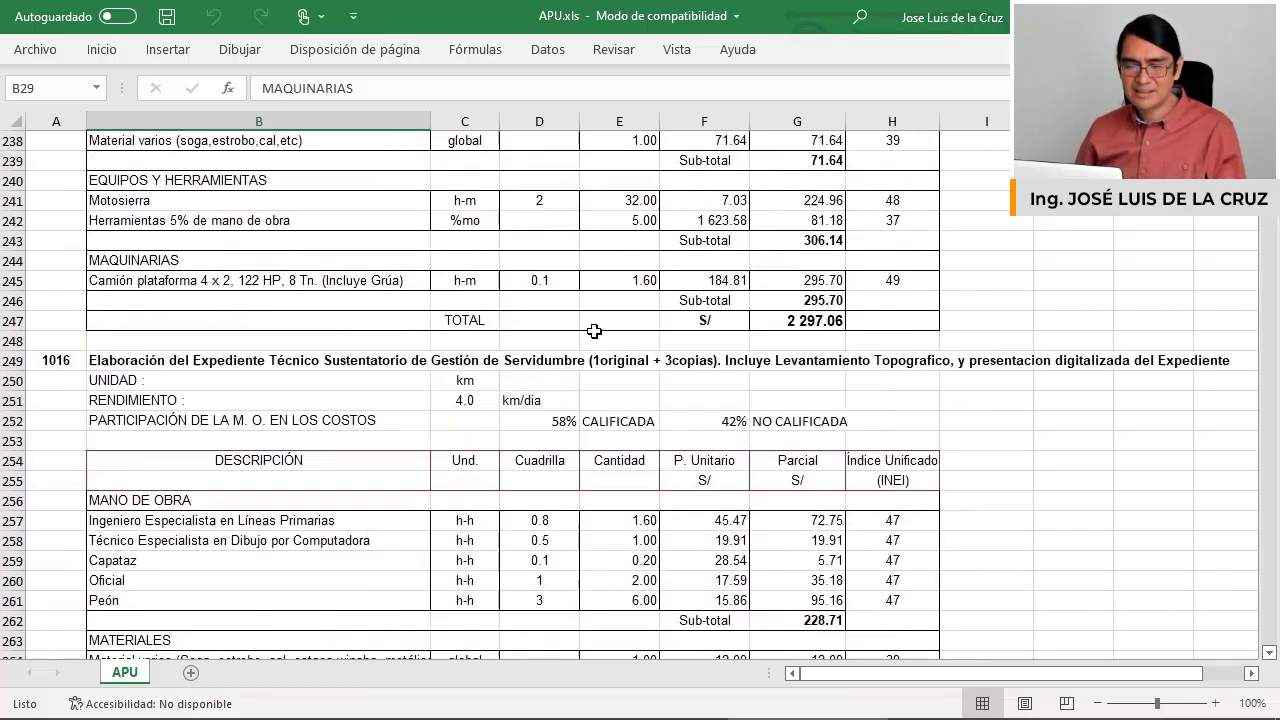
pyautogui.scroll(-8, 564, 353)
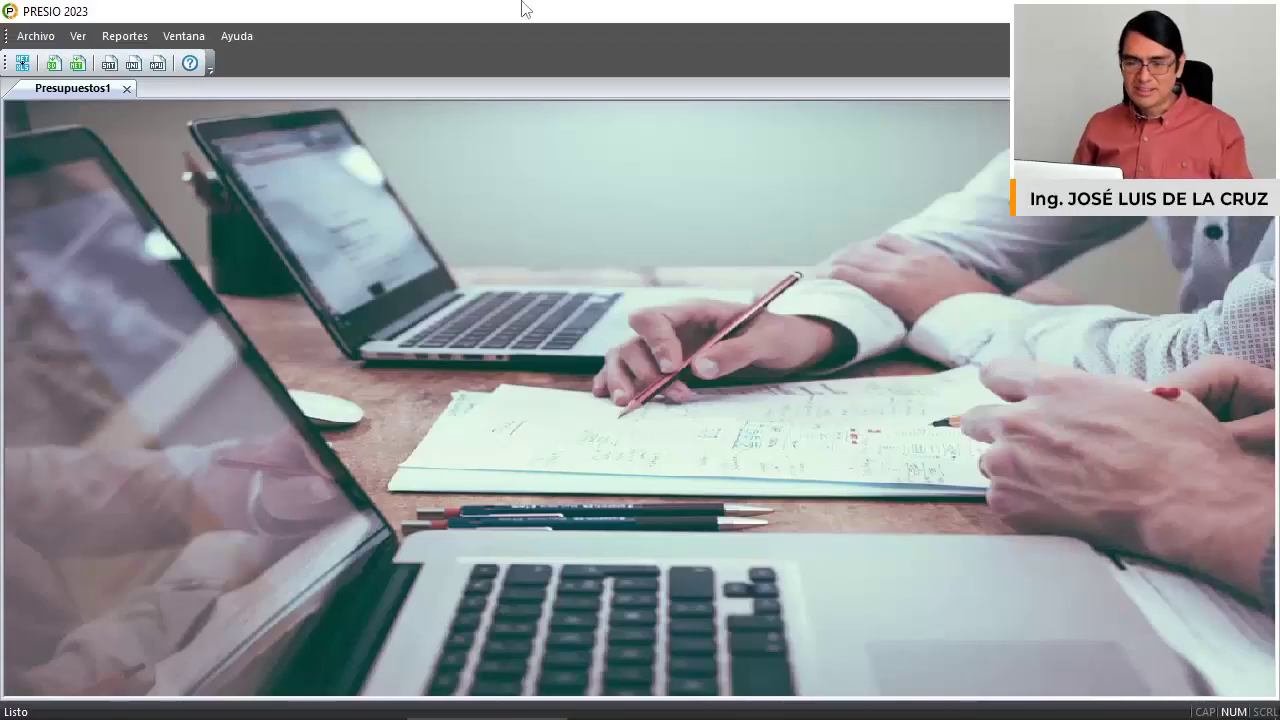
pyautogui.click(132, 37)
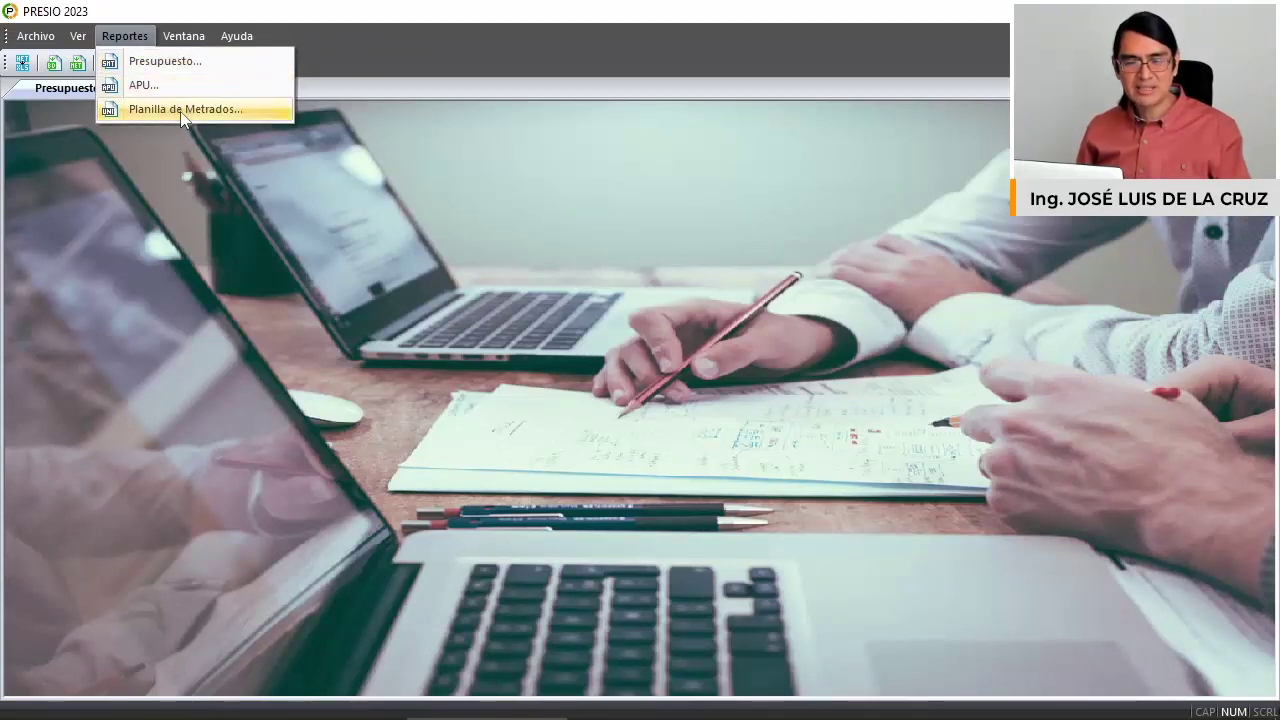
pyautogui.click(136, 6)
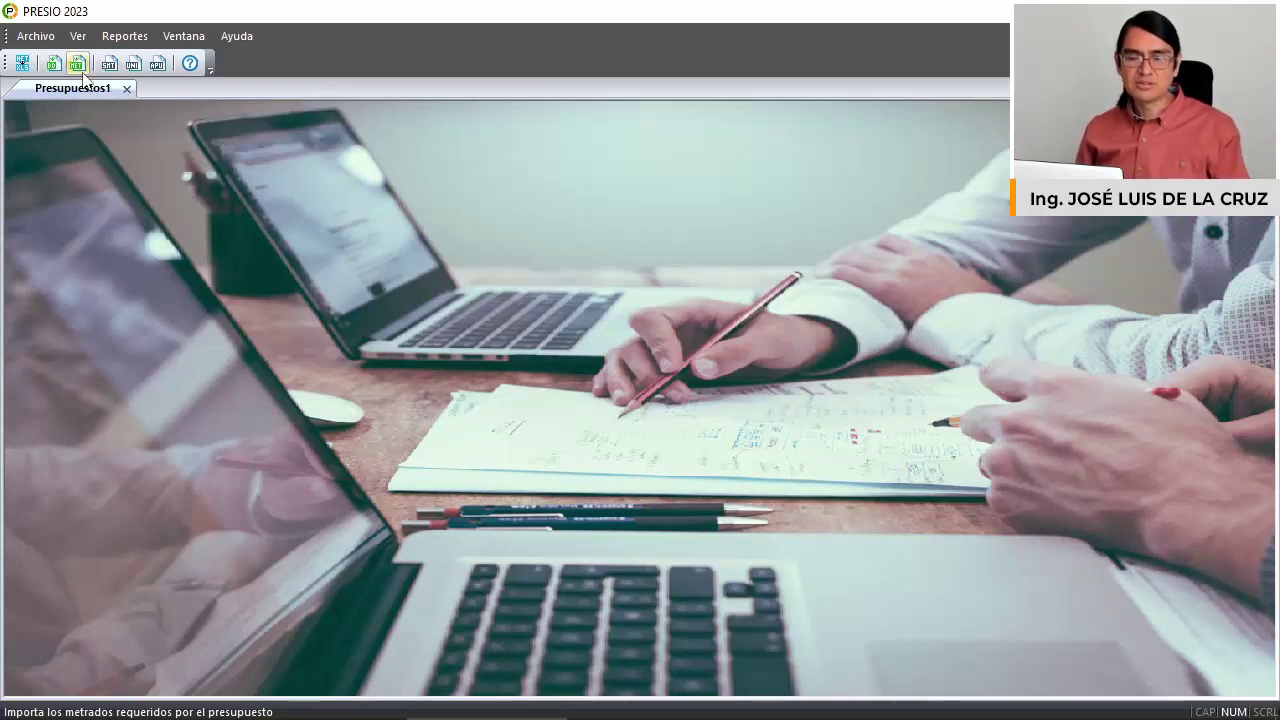
# Import the quantity file PlanillaGeneralLP.met into PRESIO 2023 and accept the import results.
pyautogui.click(78, 63)
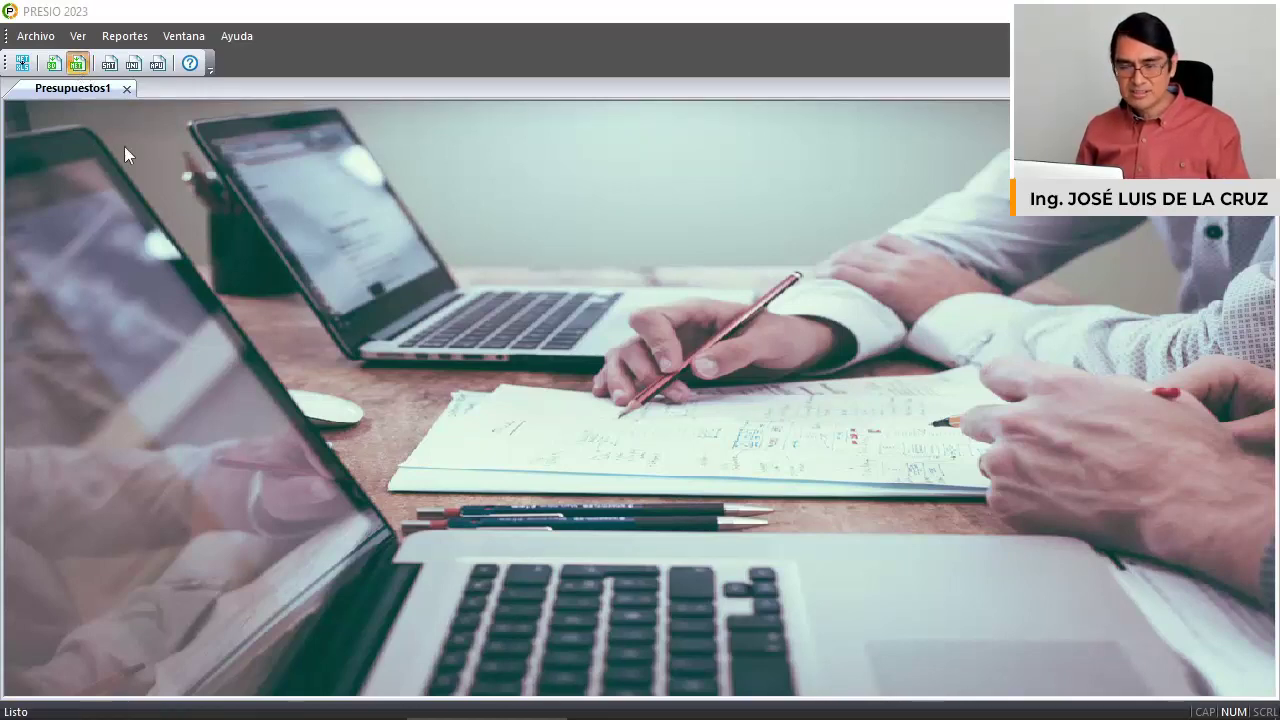
pyautogui.click(588, 338)
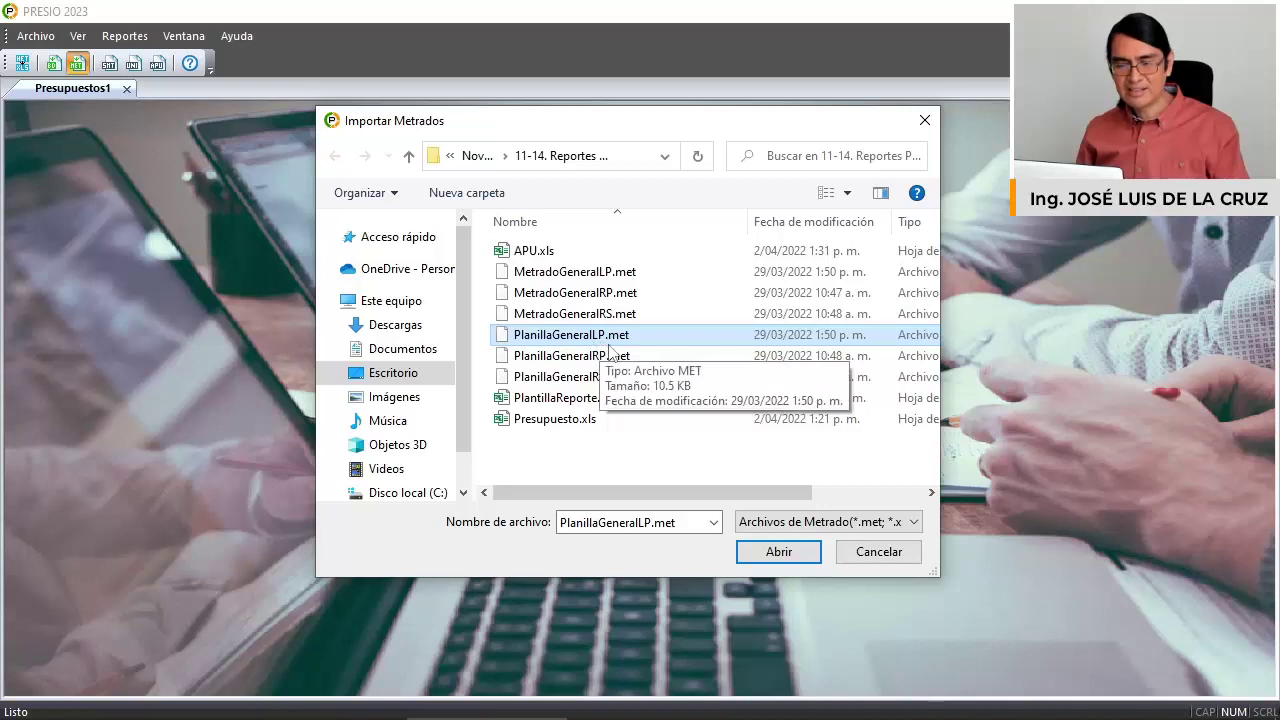
pyautogui.click(609, 357)
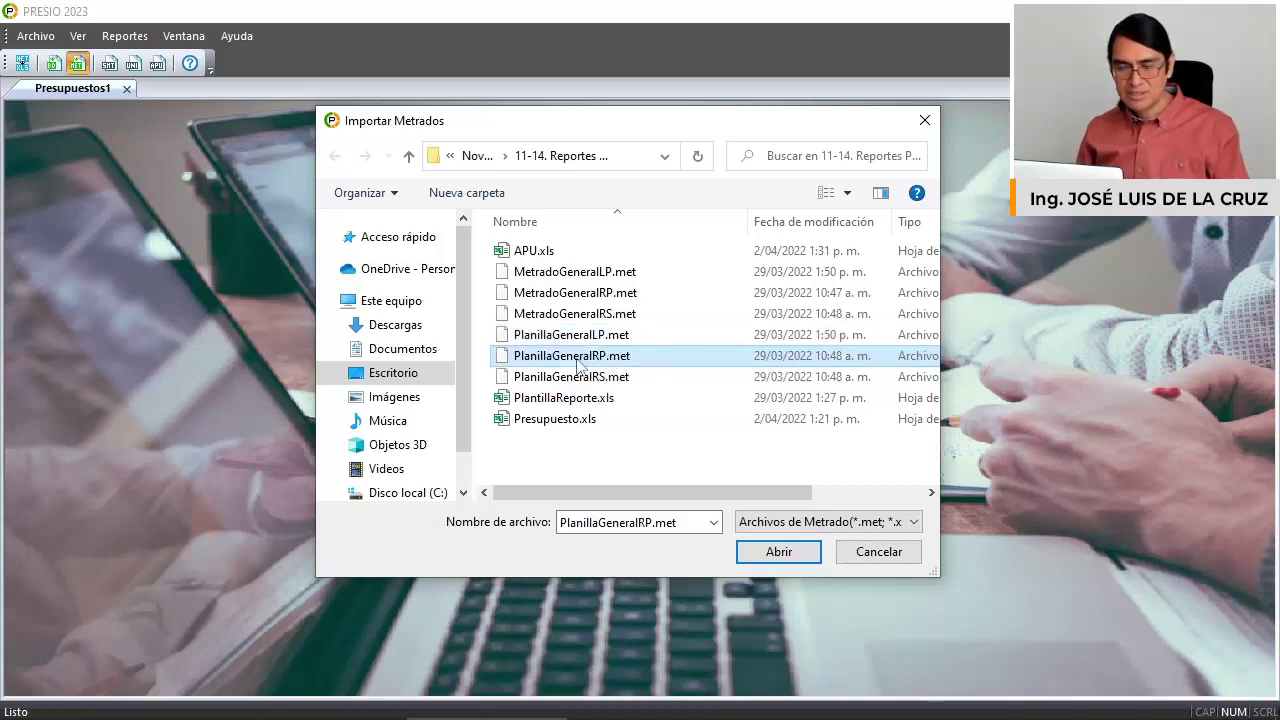
pyautogui.click(598, 377)
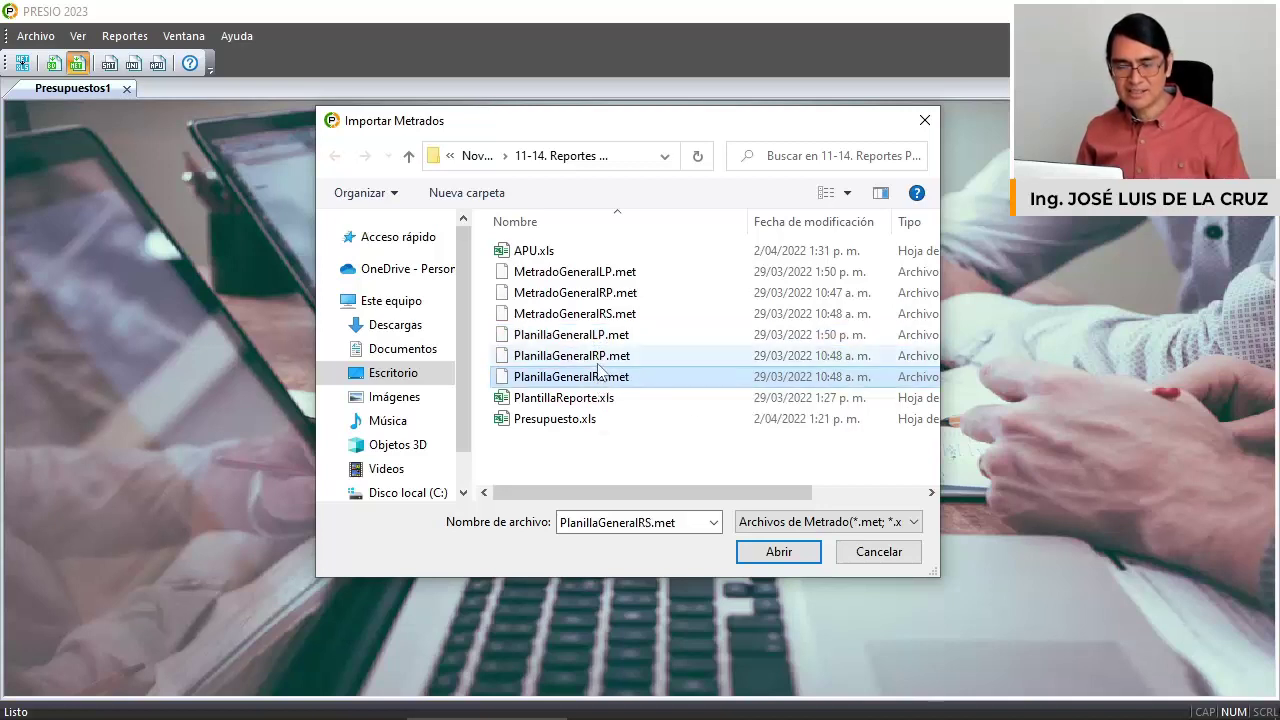
pyautogui.click(601, 360)
pyautogui.click(604, 376)
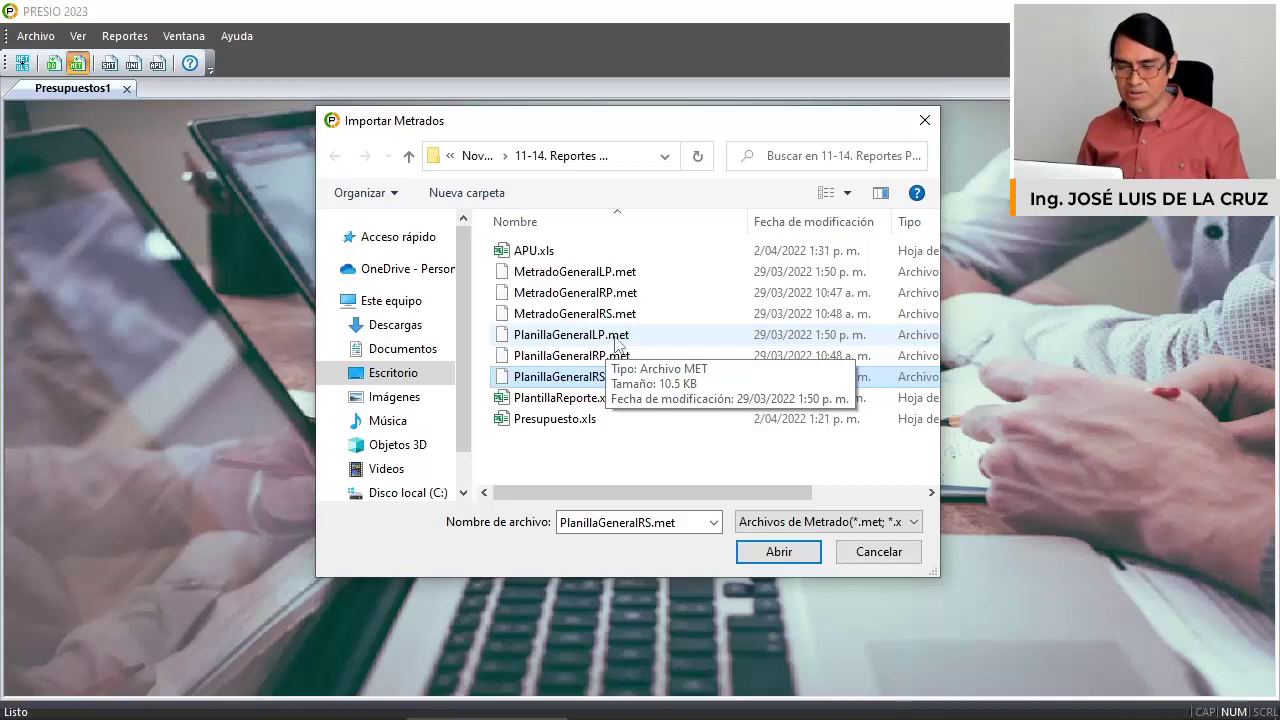
pyautogui.click(616, 338)
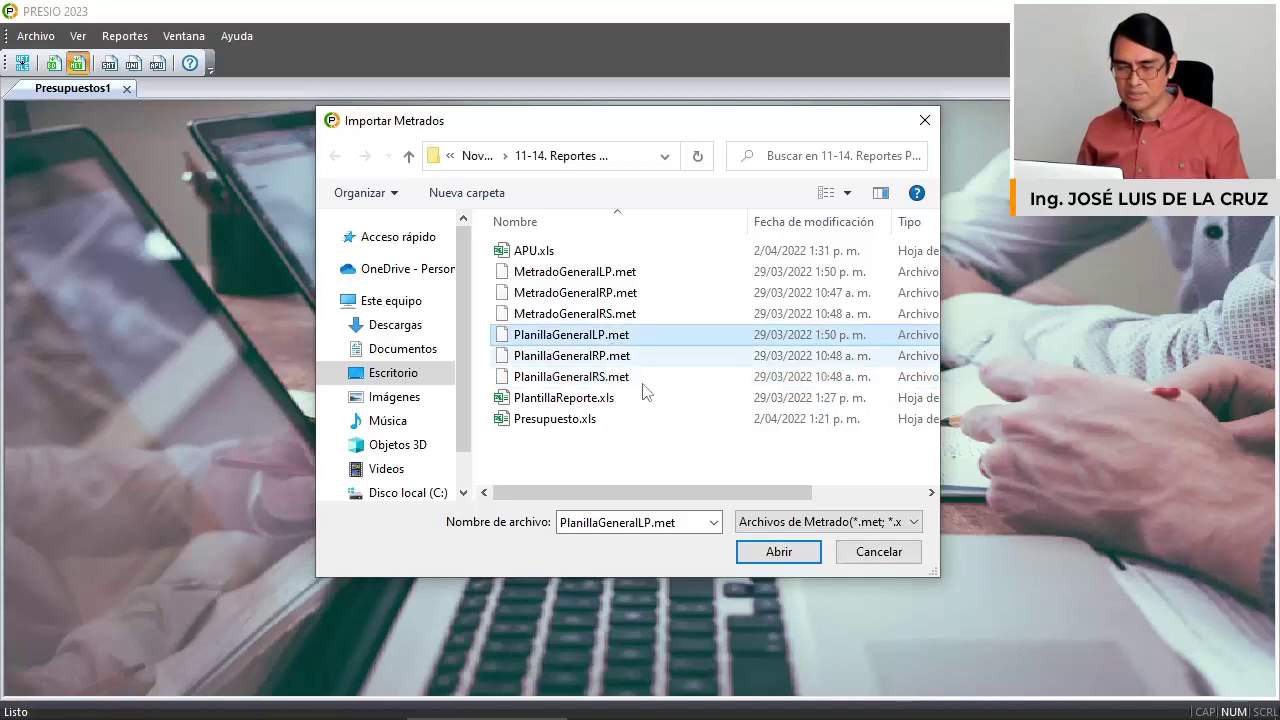
pyautogui.click(778, 553)
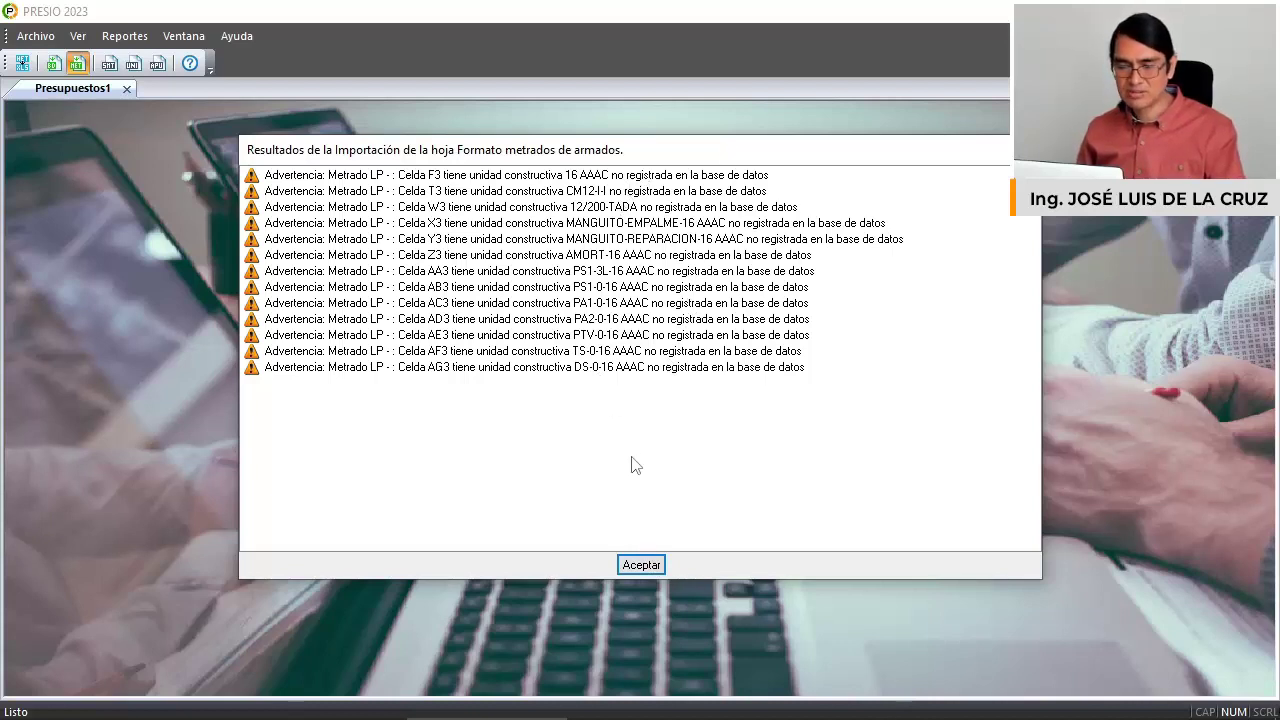
pyautogui.click(640, 566)
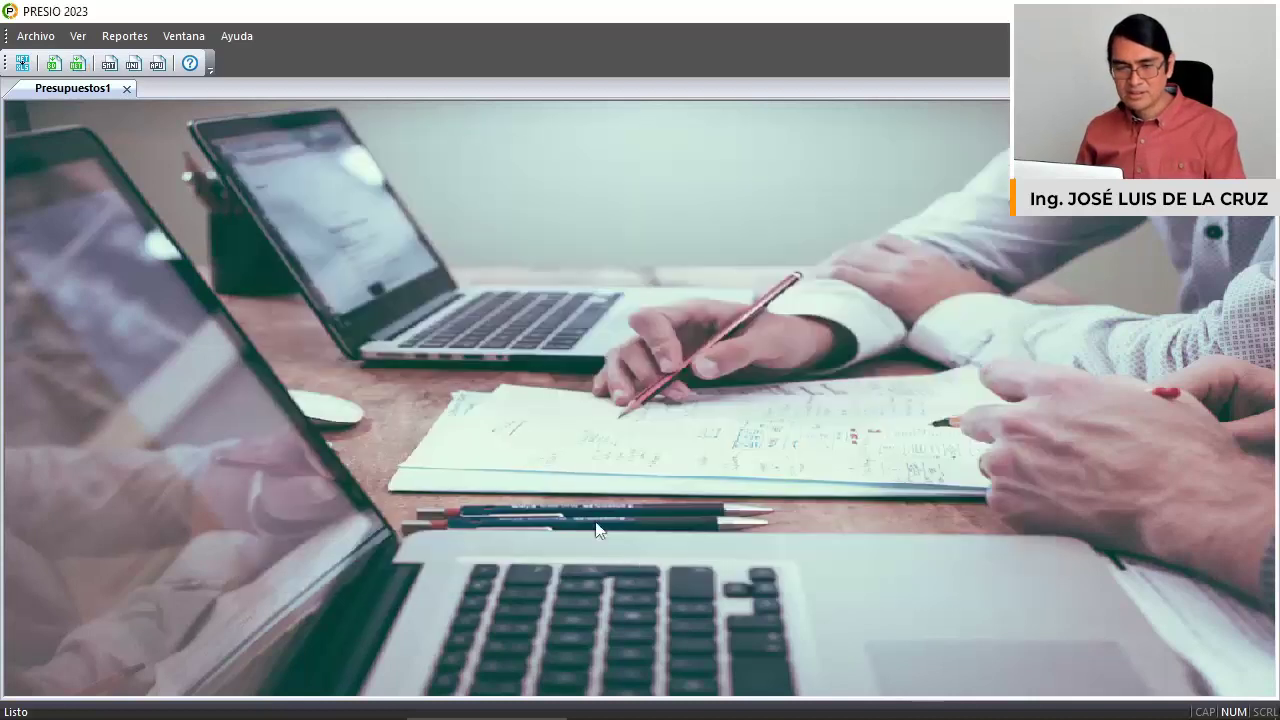
# Import the quantity files PlanillaGeneralRP.met and PlanillaGeneralRS.met, accepting the import results of each.
pyautogui.click(77, 63)
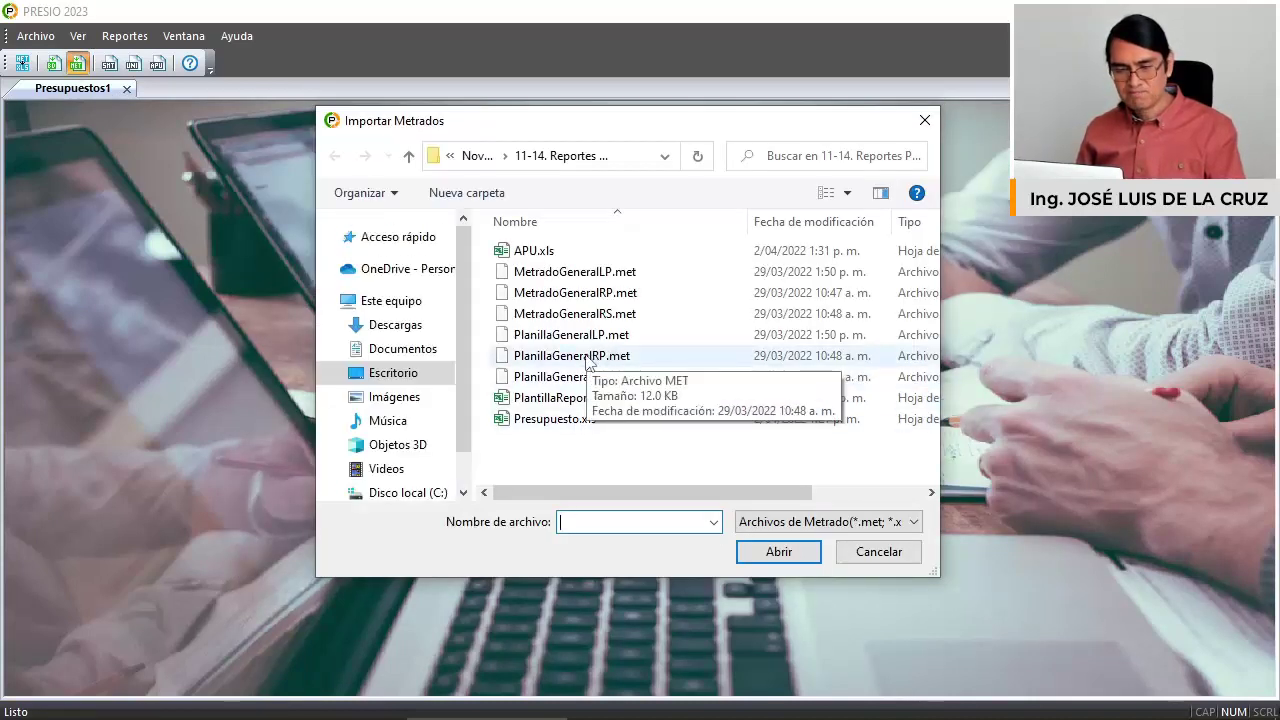
pyautogui.doubleClick(598, 356)
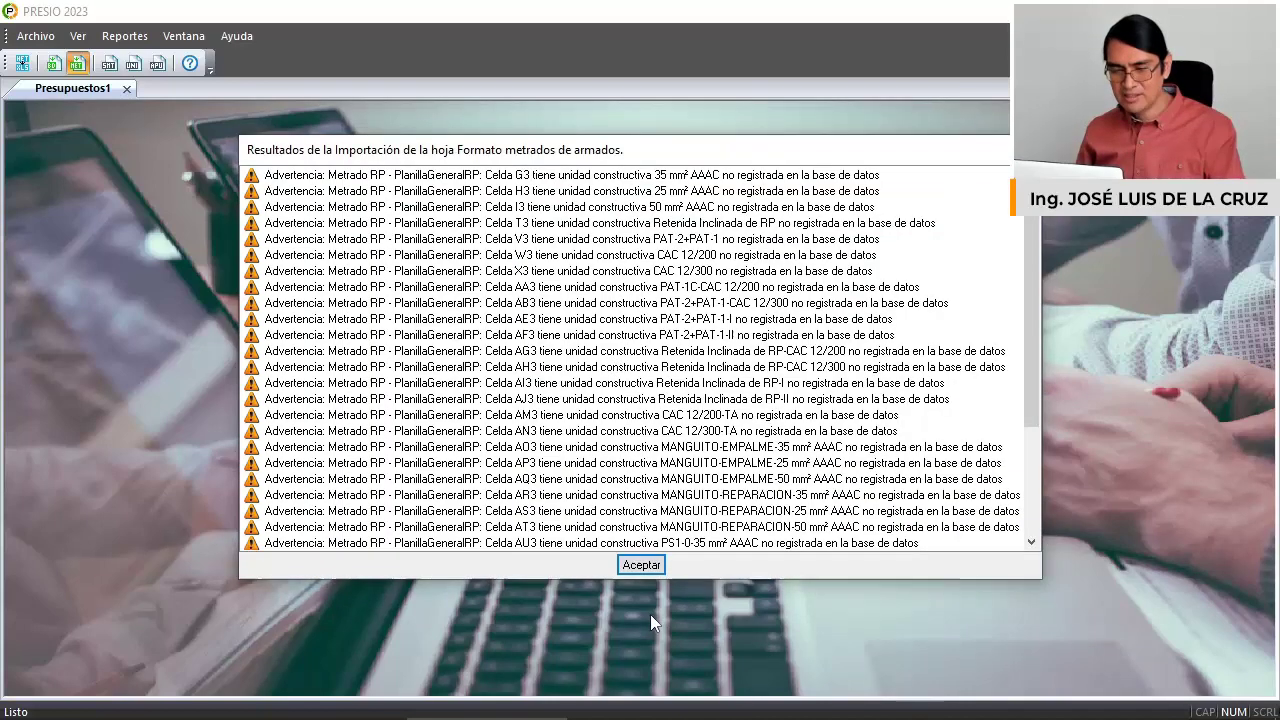
pyautogui.click(641, 565)
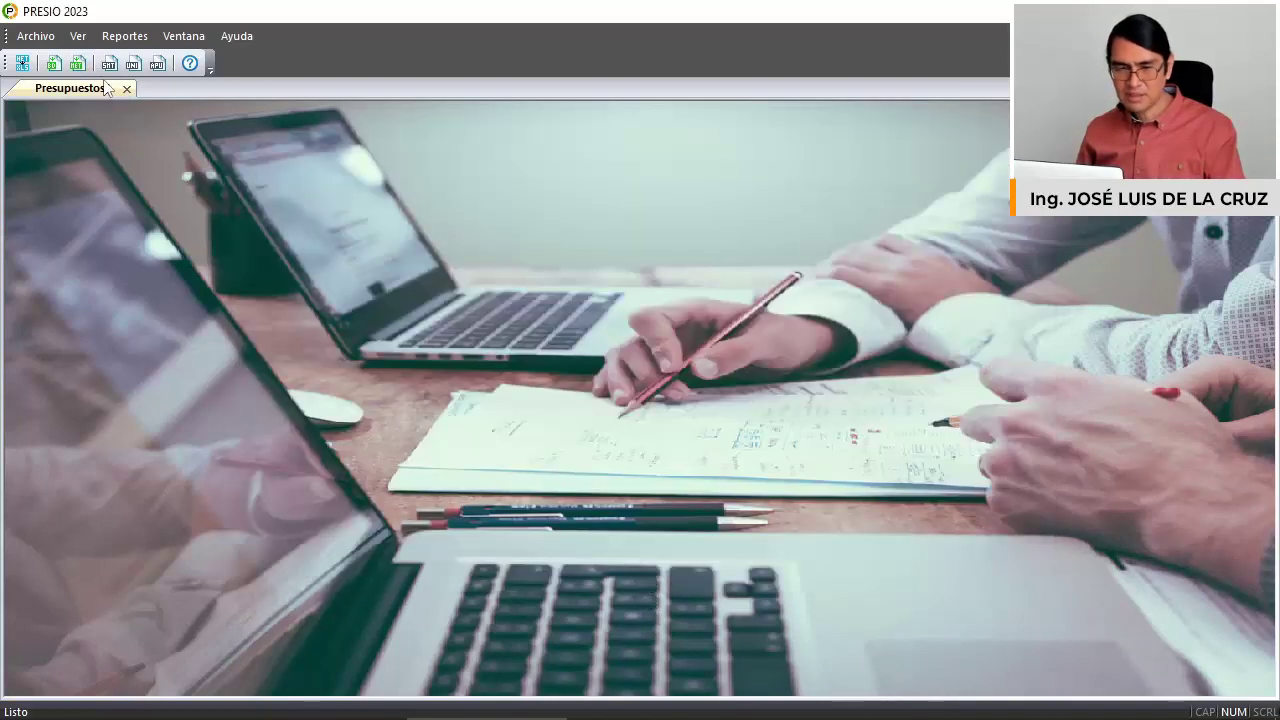
pyautogui.click(78, 64)
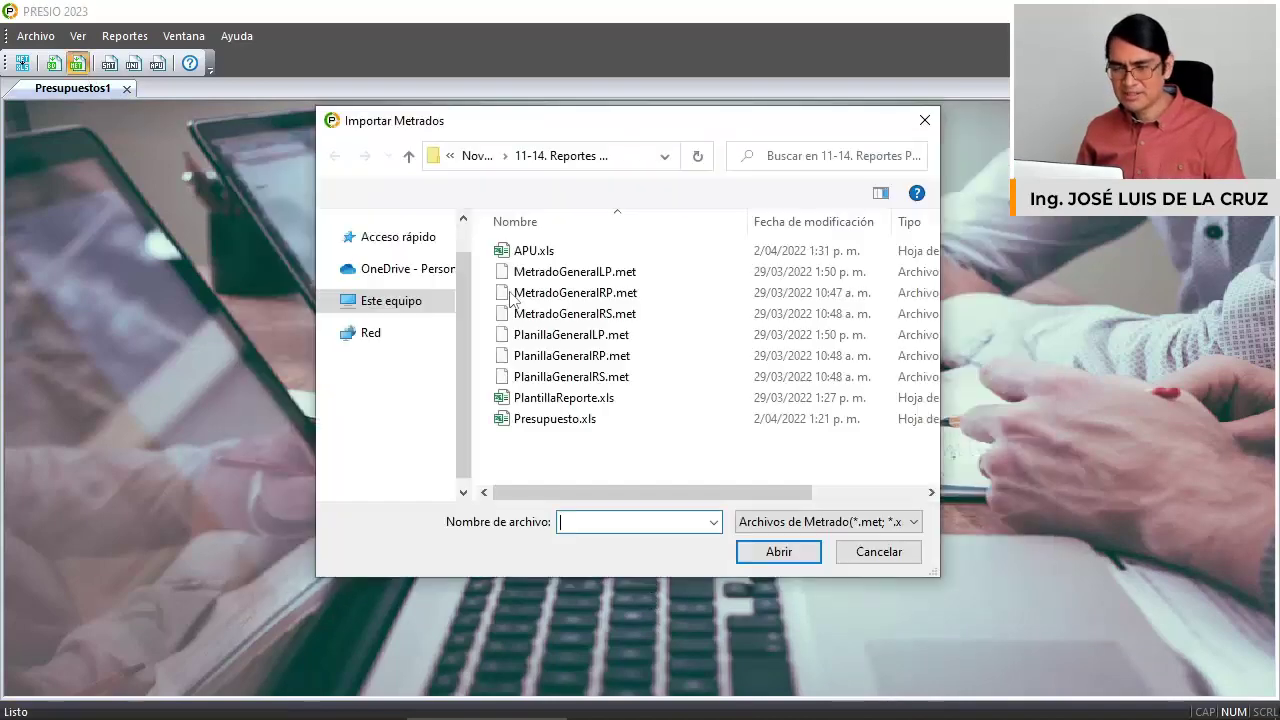
pyautogui.doubleClick(620, 378)
pyautogui.click(651, 568)
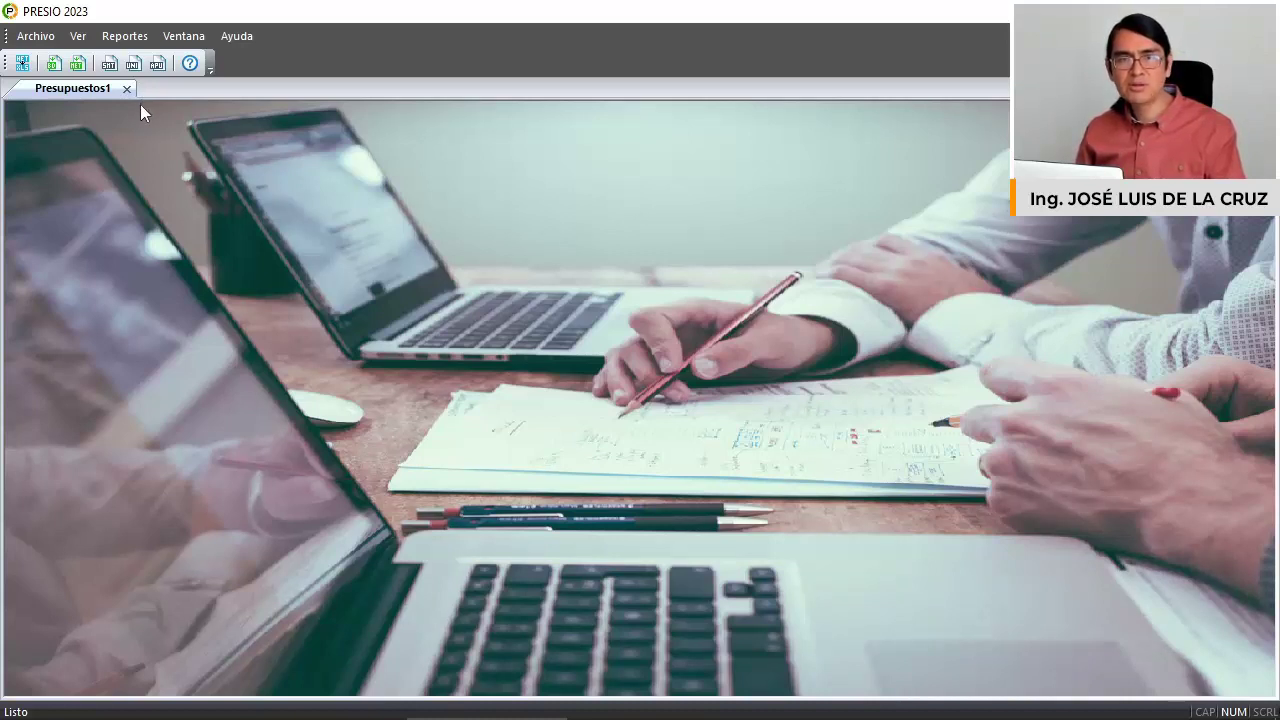
# Generate the Planilla de Metrados report as EstructurasSuministros.xls and open it from the 11-14. Reportes PRESIO folder.
pyautogui.click(124, 36)
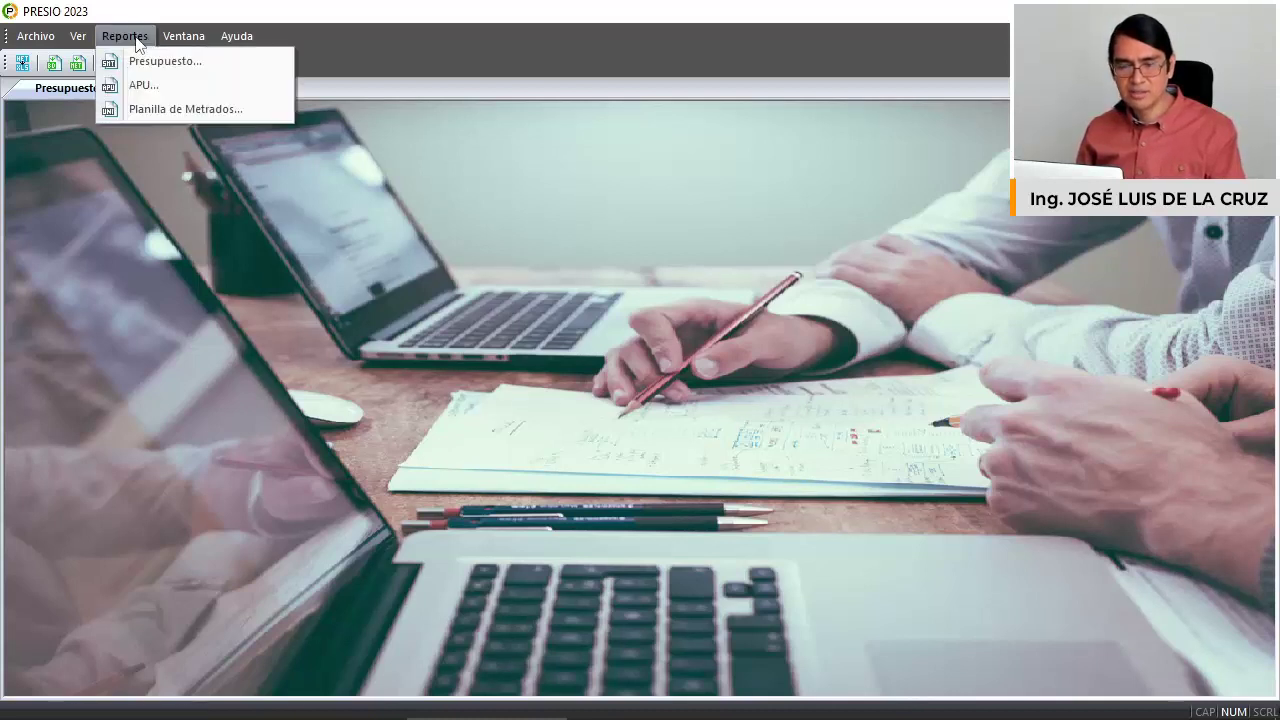
pyautogui.click(228, 112)
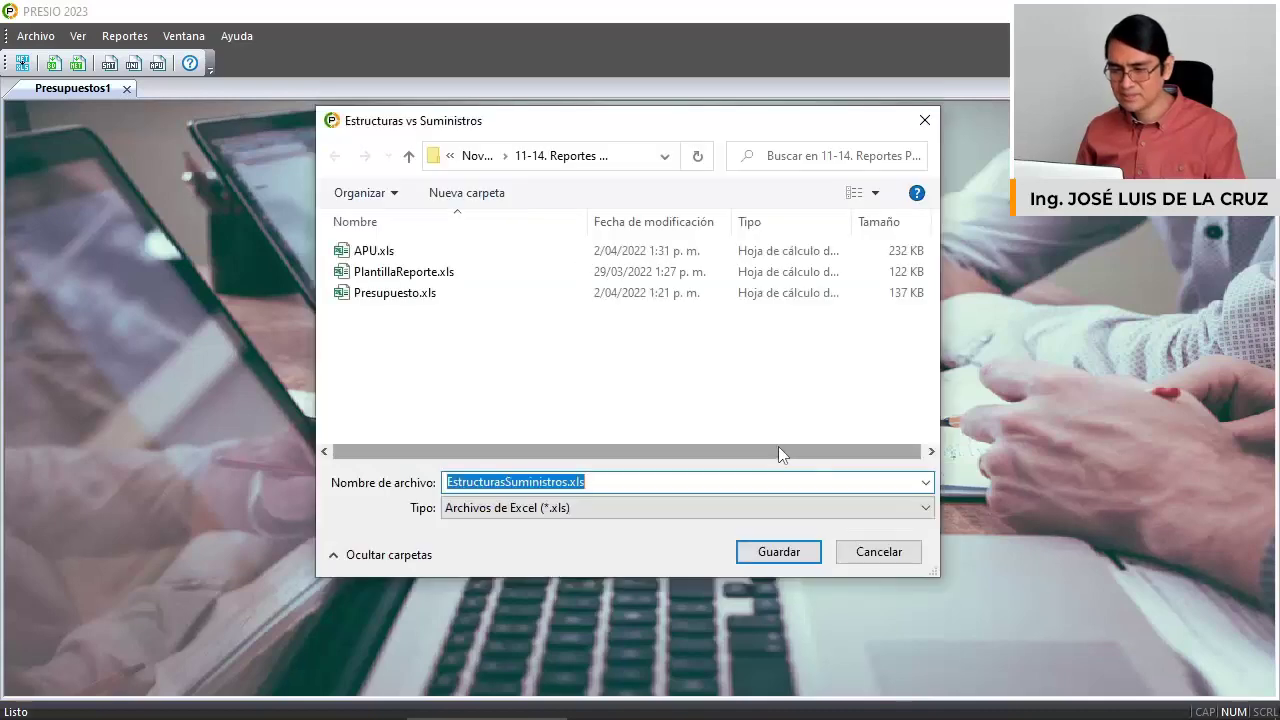
pyautogui.click(777, 553)
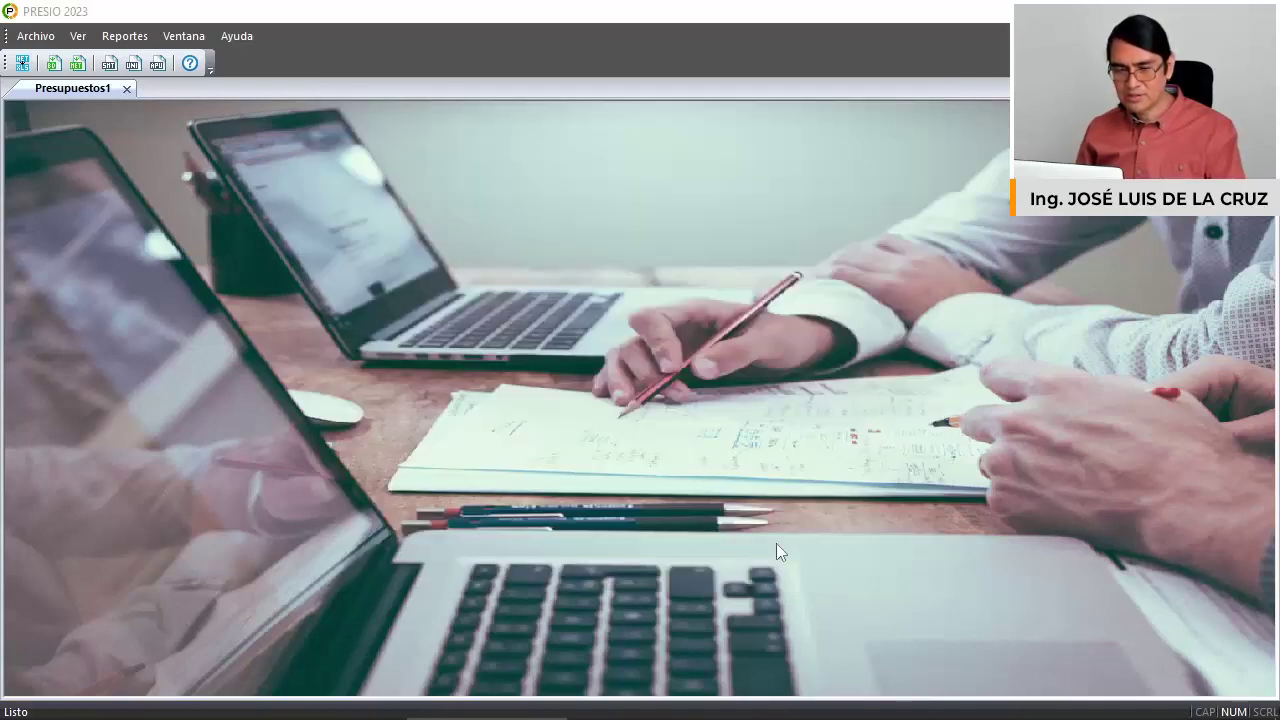
pyautogui.click(650, 565)
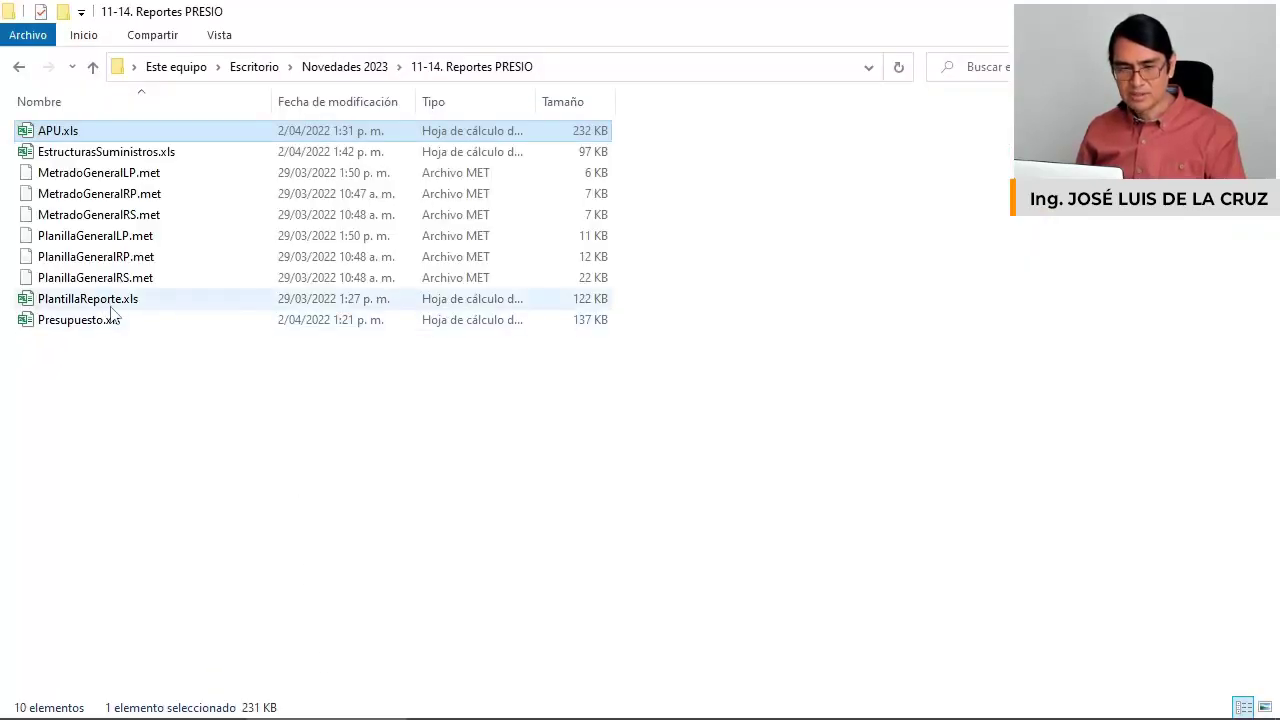
pyautogui.click(160, 152)
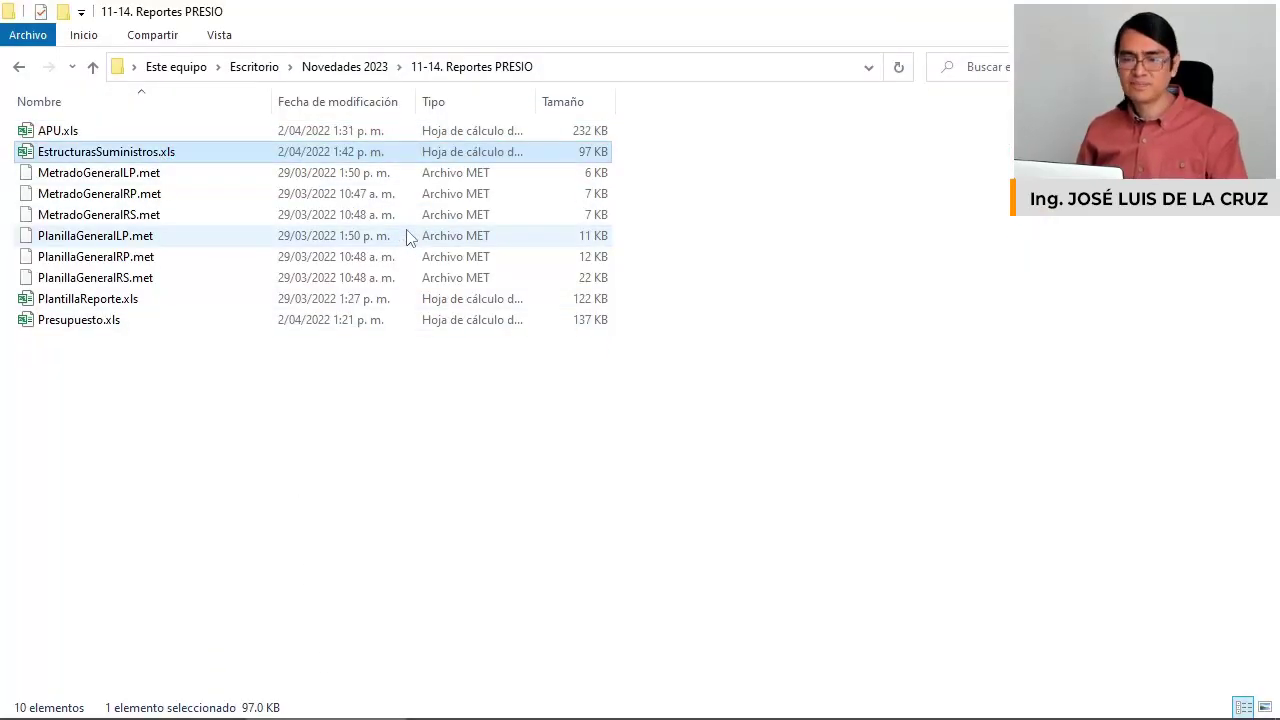
pyautogui.press('Return')
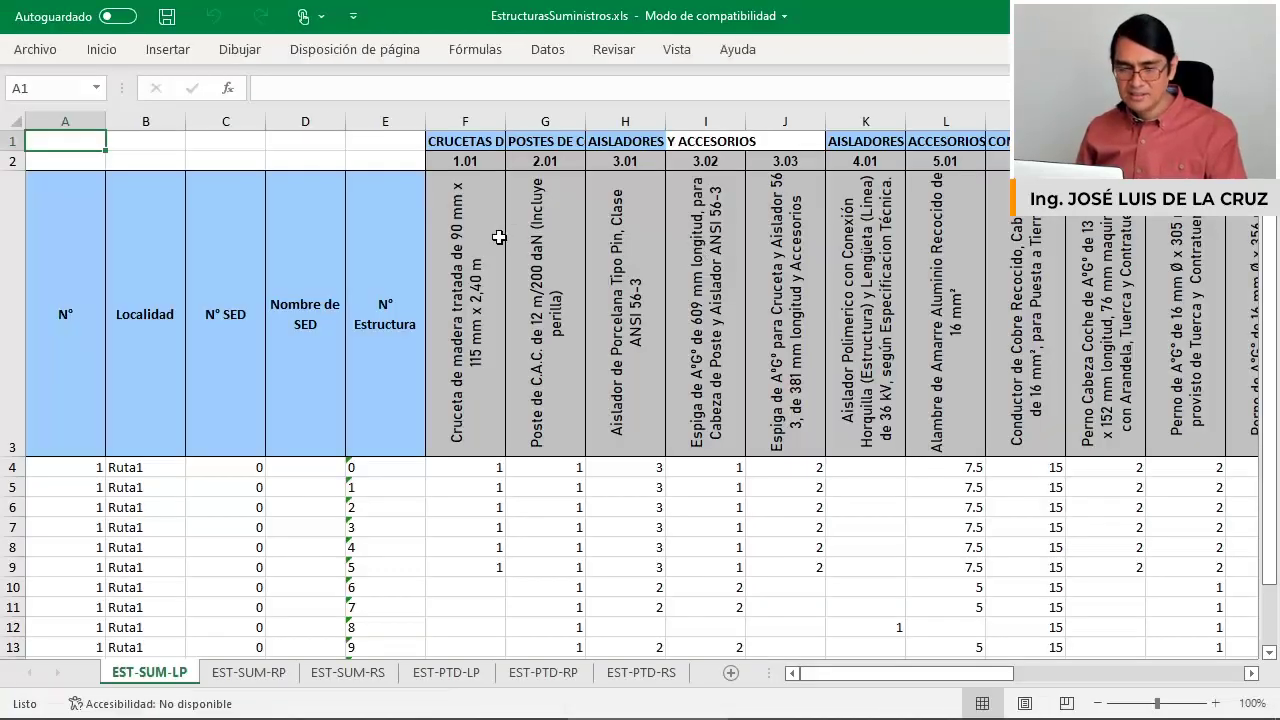
# Freeze the panes of the EST-SUM-LP sheet at cell F4, keeping the heading rows and structure identification columns fixed.
pyautogui.scroll(-1, 499, 237)
pyautogui.scroll(1, 499, 237)
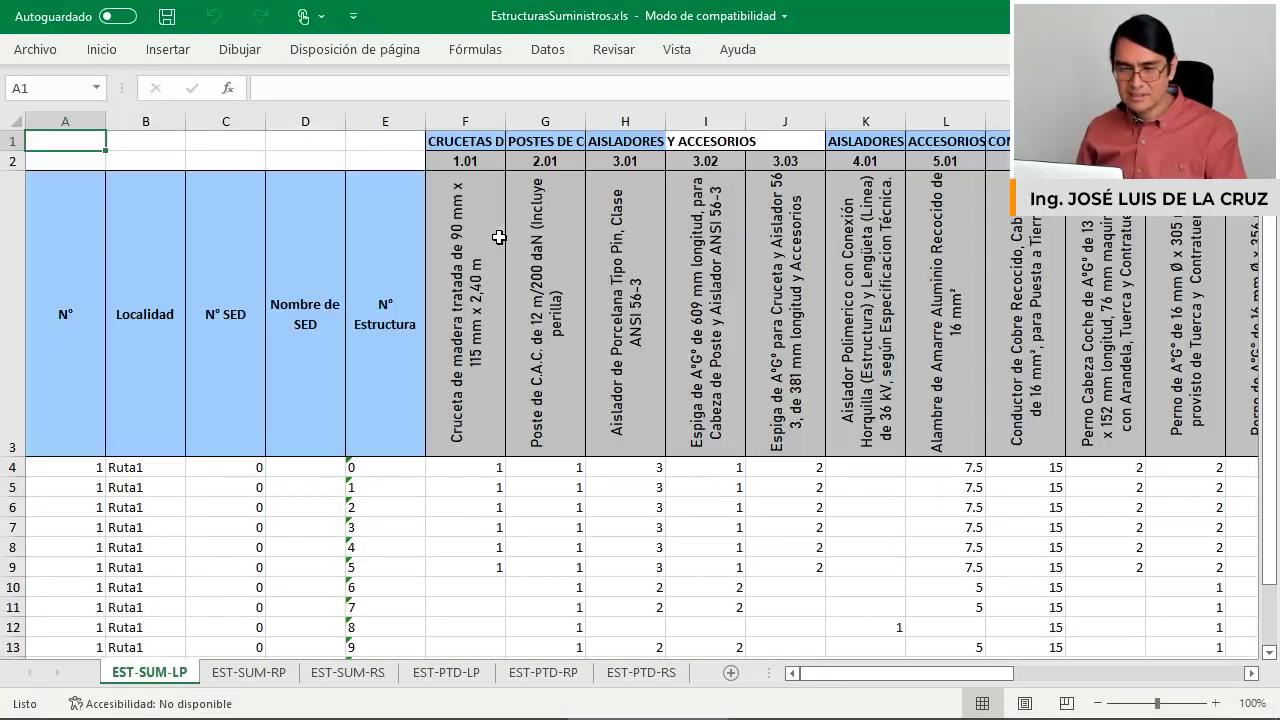
pyautogui.click(490, 467)
pyautogui.click(676, 50)
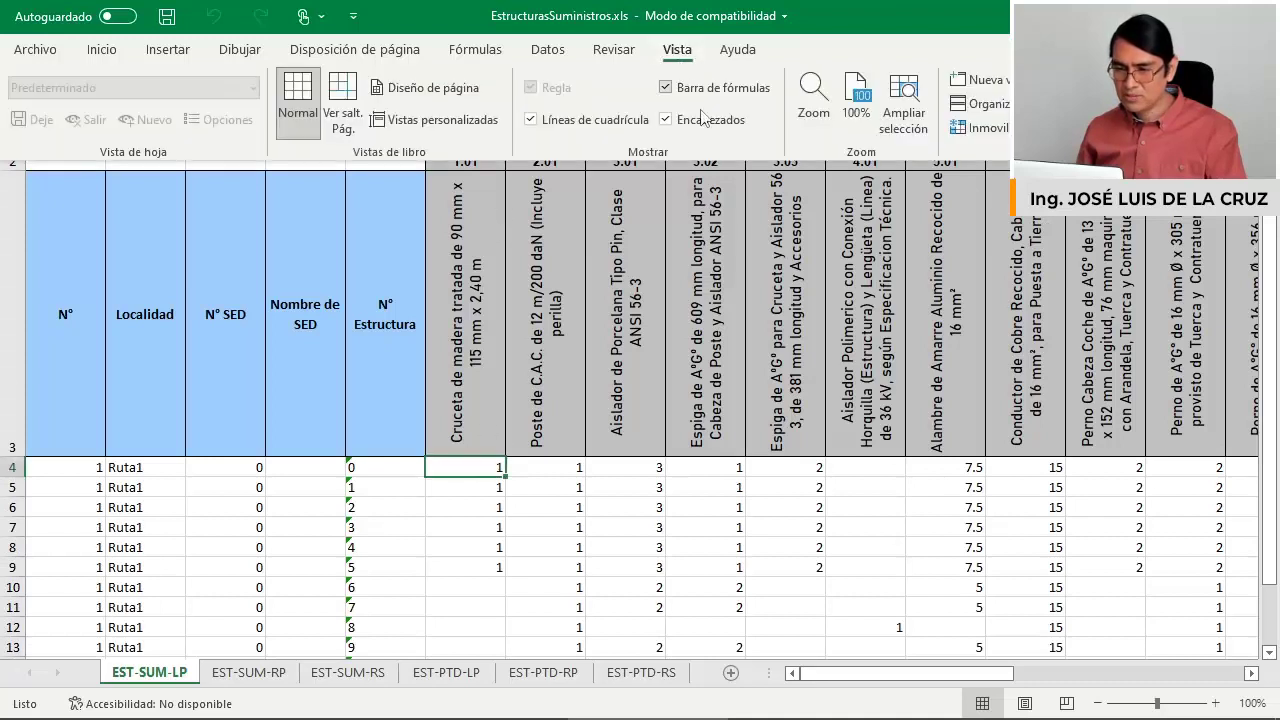
pyautogui.click(978, 127)
pyautogui.click(987, 172)
# Read the full material descriptions in the column headings from item 1.01 to item 3.02 on EST-SUM-LP.
pyautogui.click(483, 303)
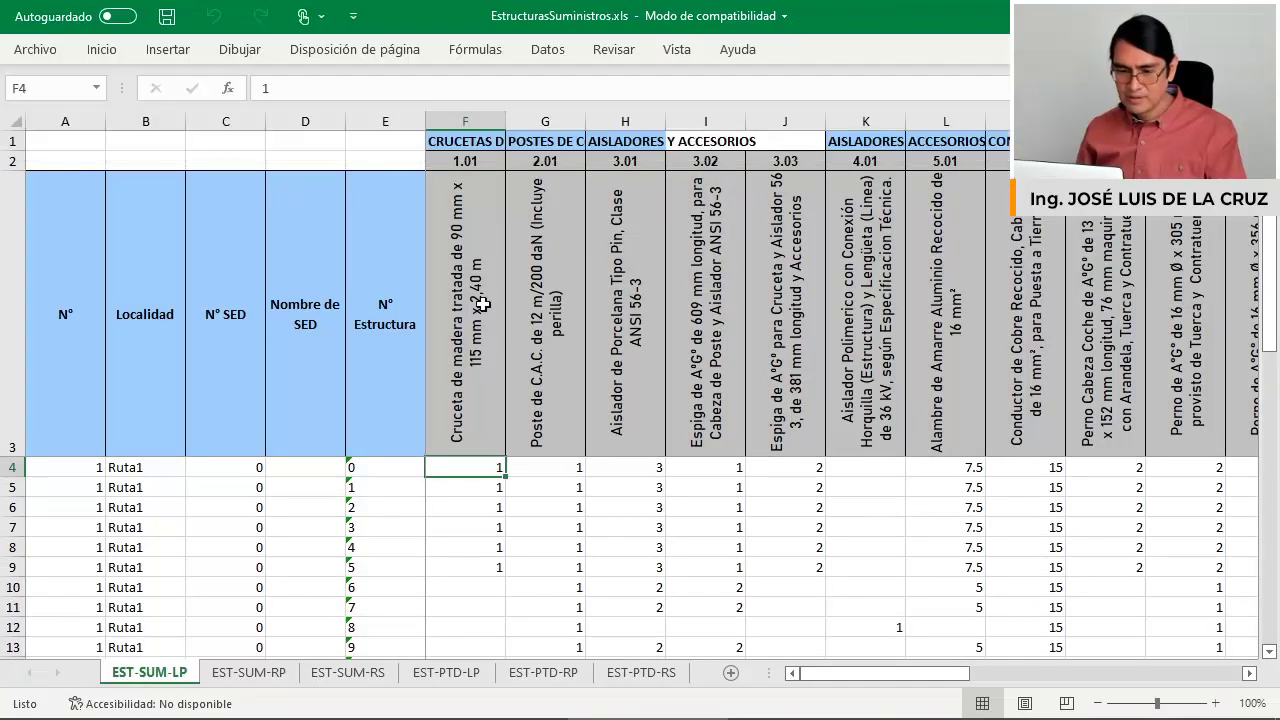
pyautogui.click(483, 302)
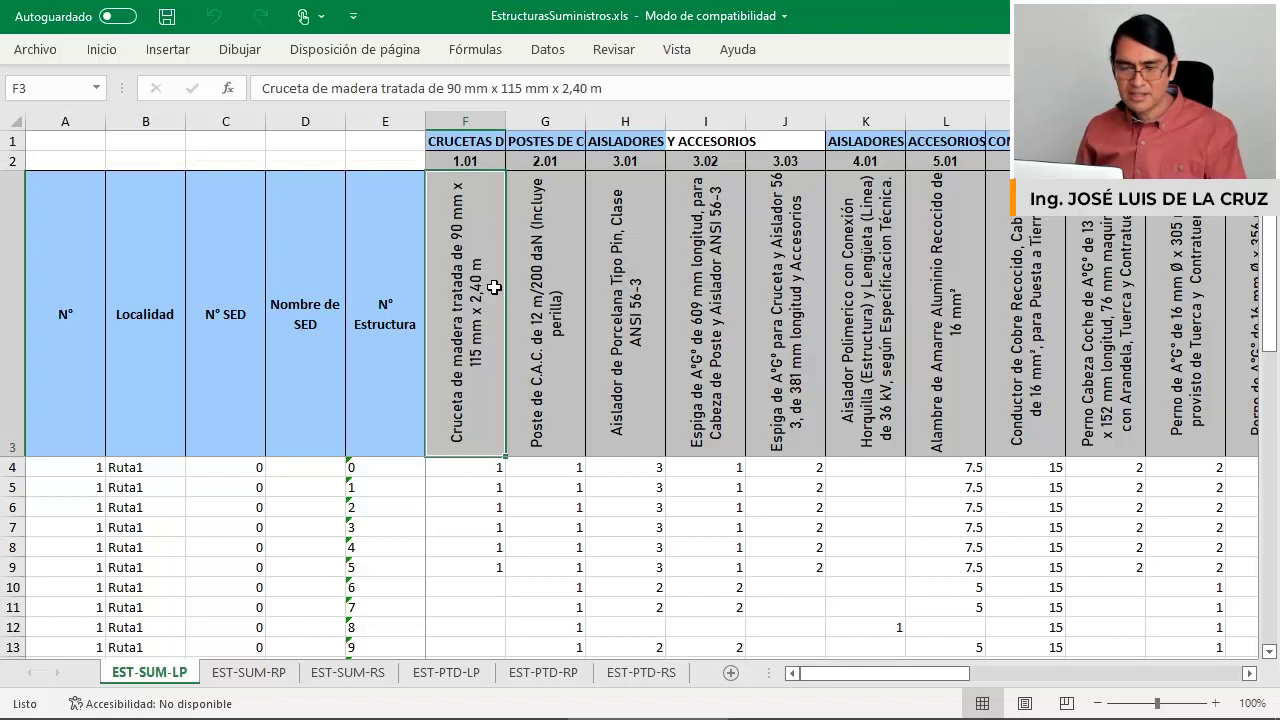
pyautogui.doubleClick(456, 275)
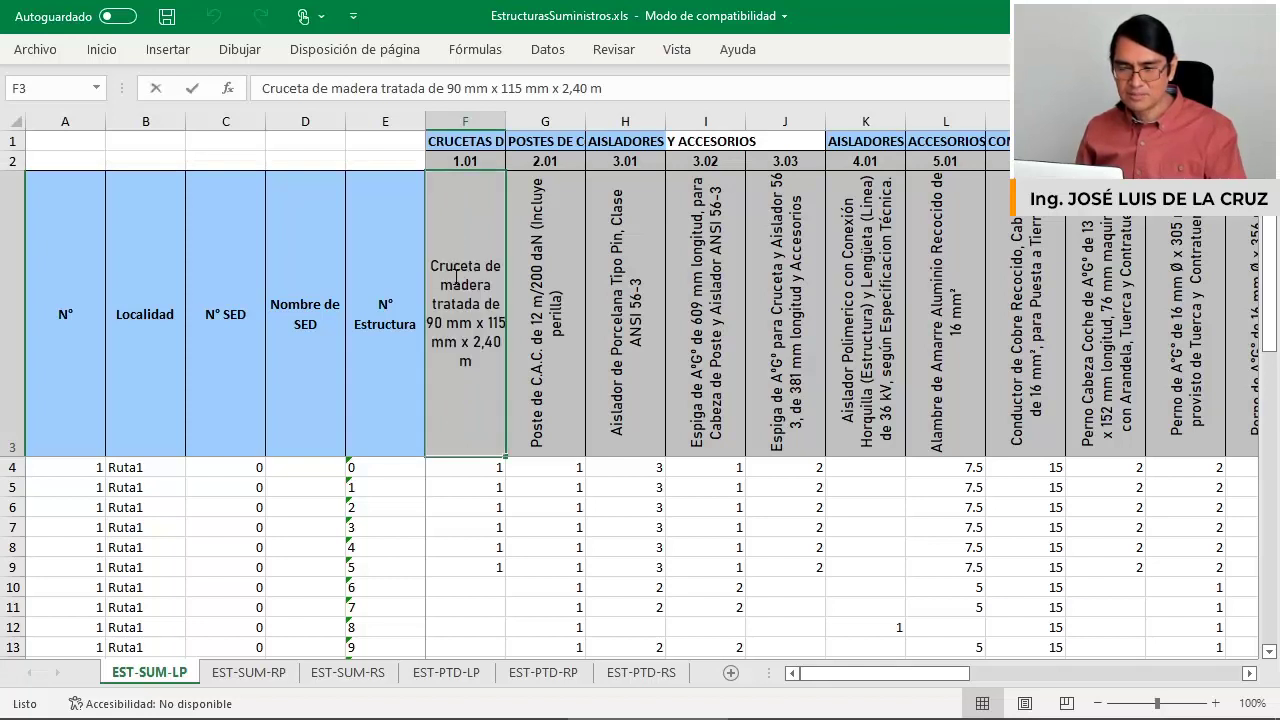
pyautogui.press('Escape')
pyautogui.doubleClick(543, 289)
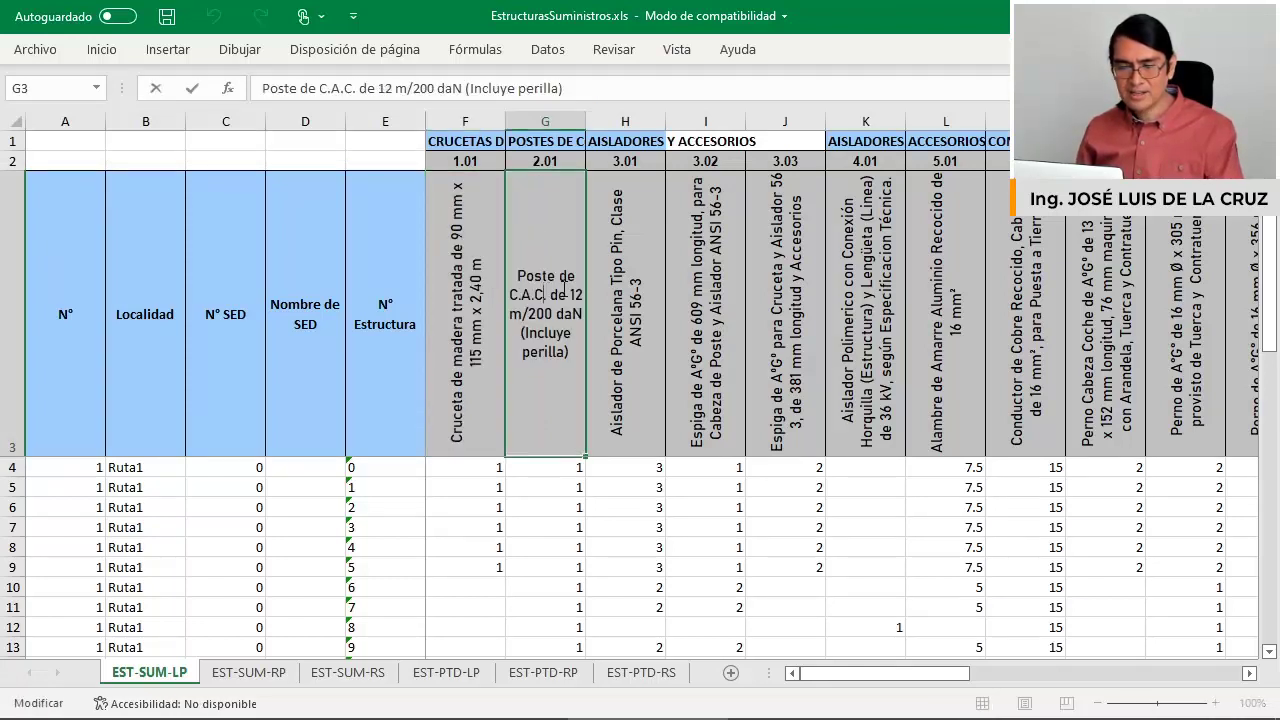
pyautogui.click(617, 287)
pyautogui.doubleClick(617, 287)
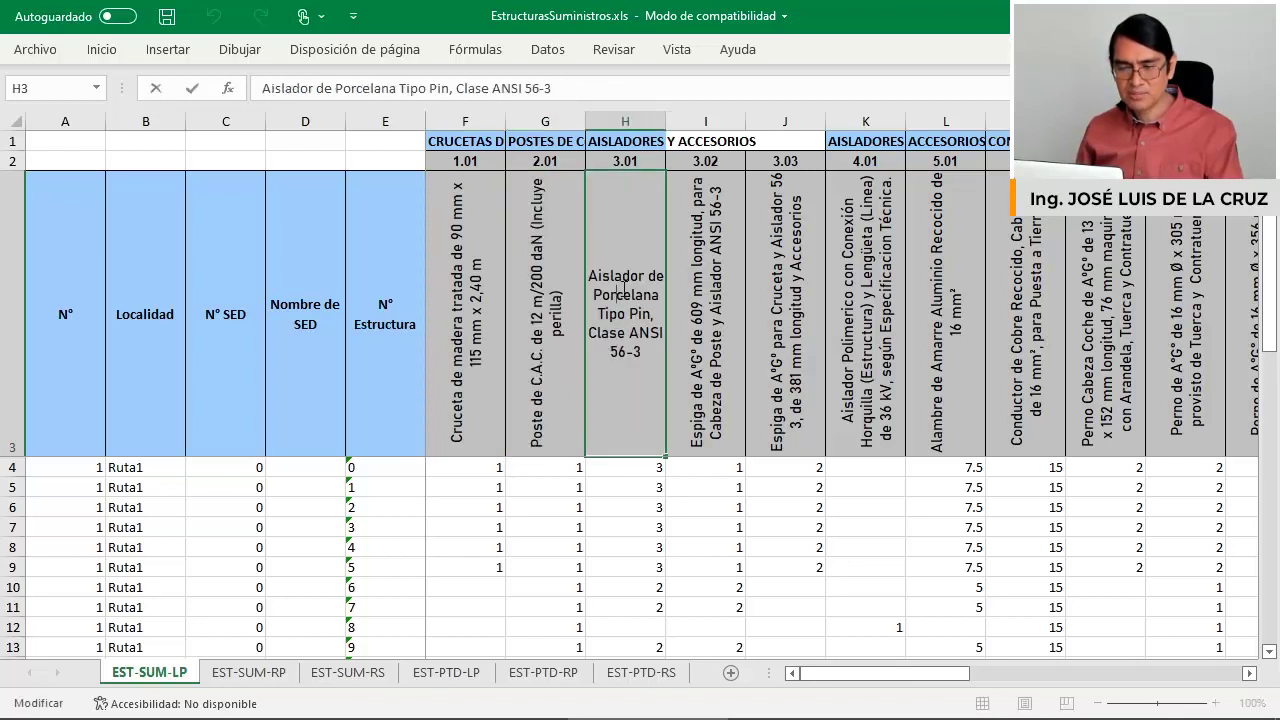
pyautogui.doubleClick(706, 296)
pyautogui.press('Escape')
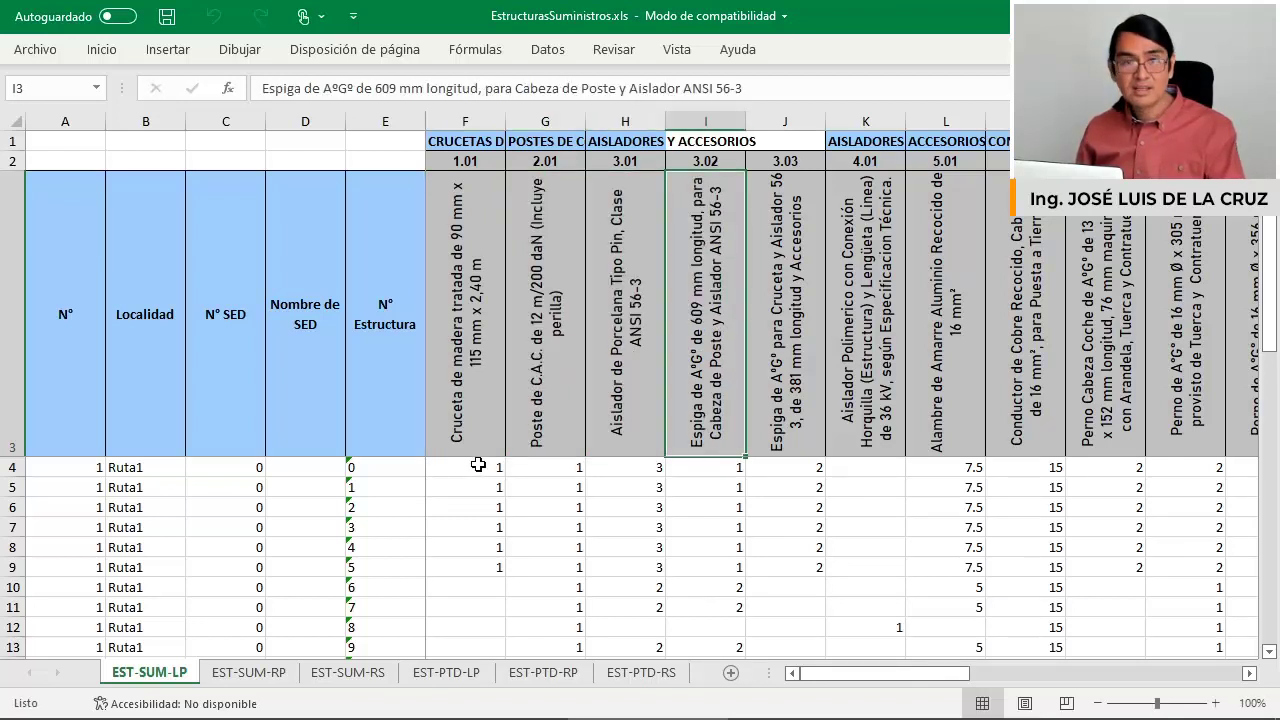
# Examine how the EST-SUM-LP rows list the structures by locality, SED number and structure number, starting with Ruta1.
pyautogui.scroll(1, 487, 460)
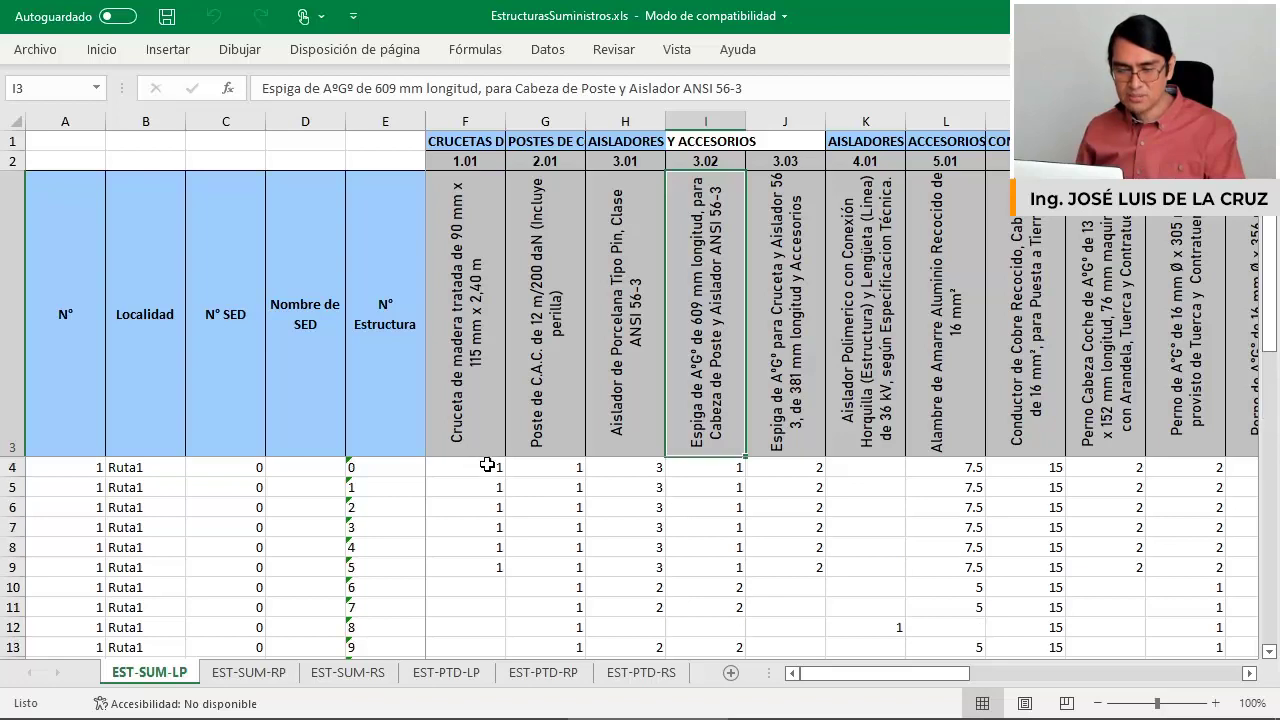
pyautogui.keyDown('ctrl'); pyautogui.scroll(-1, 620, 325); pyautogui.keyUp('ctrl')
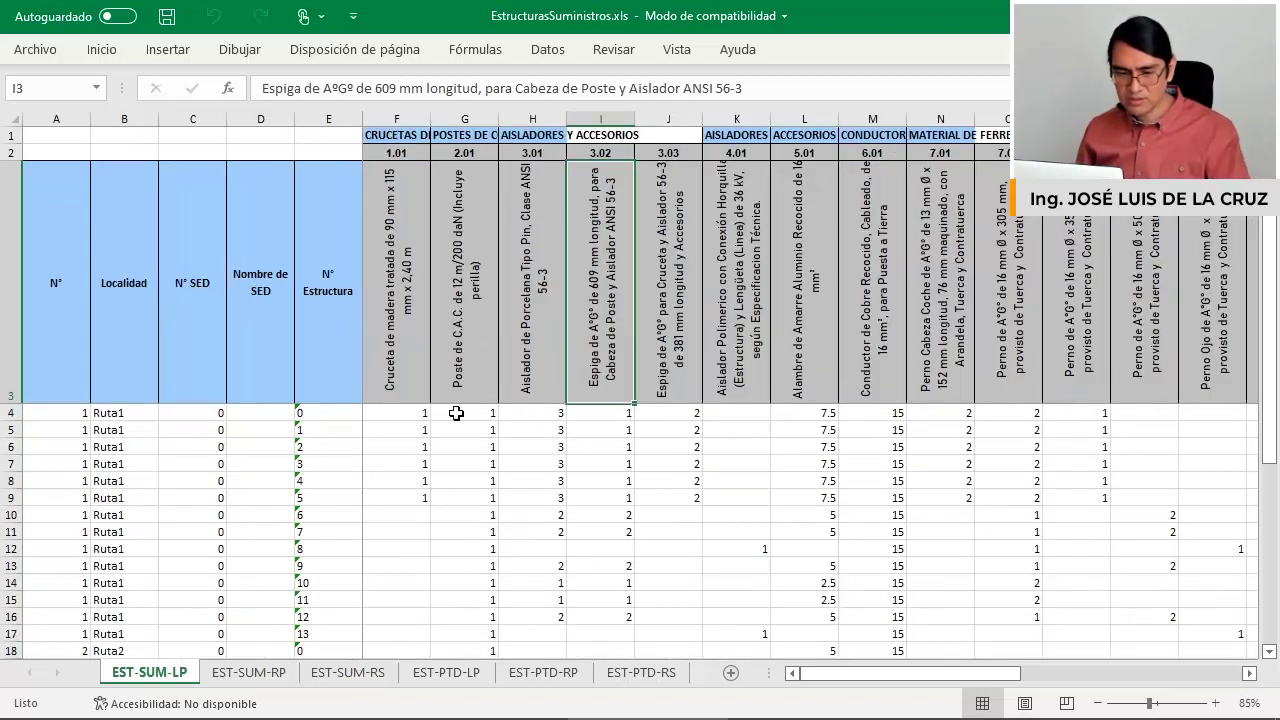
pyautogui.scroll(-2, 367, 421)
pyautogui.moveTo(333, 424); pyautogui.dragTo(330, 590)
pyautogui.moveTo(325, 497); pyautogui.dragTo(330, 514)
pyautogui.scroll(-2, 232, 480)
pyautogui.scroll(4, 232, 480)
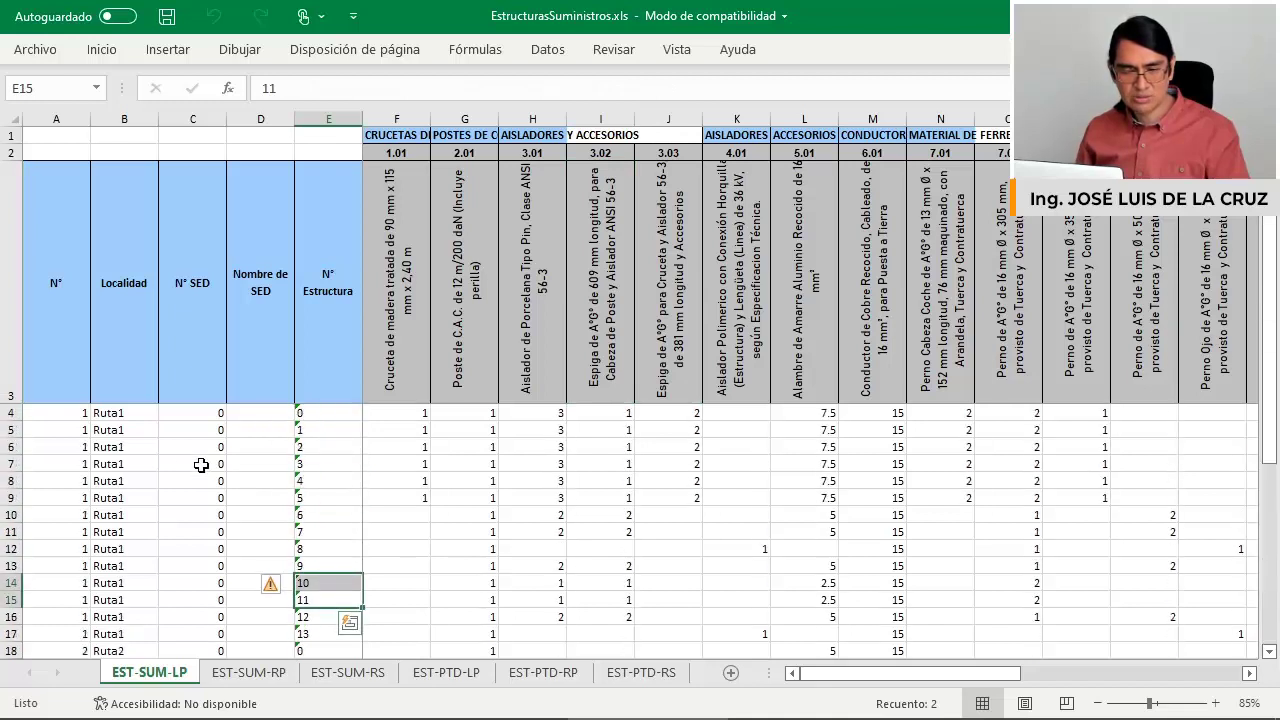
pyautogui.moveTo(126, 414); pyautogui.dragTo(337, 566)
pyautogui.click(318, 491)
pyautogui.hotkey('shift', 'Down')
pyautogui.hotkey('shift', 'Down')
pyautogui.hotkey('shift', 'Down')
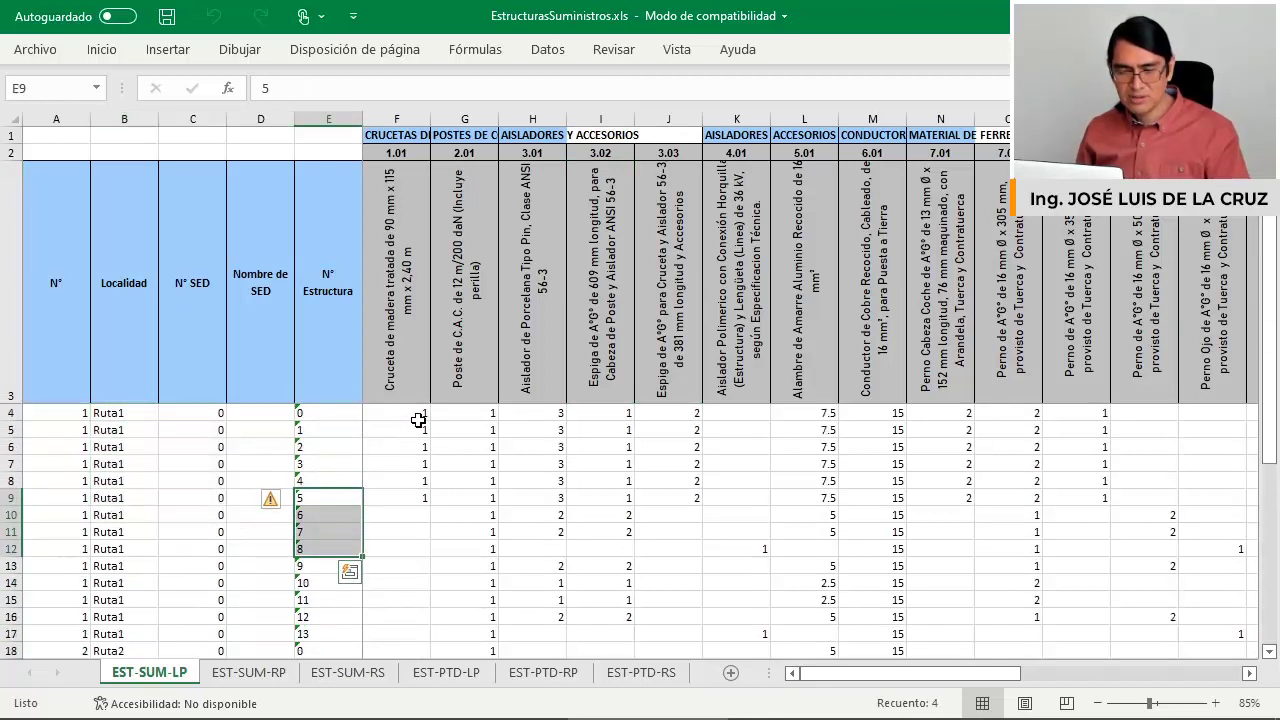
# Examine the crossarm and pole quantities per structure and the supply item headings from 2.01 to 6.01.
pyautogui.moveTo(418, 420); pyautogui.dragTo(420, 500)
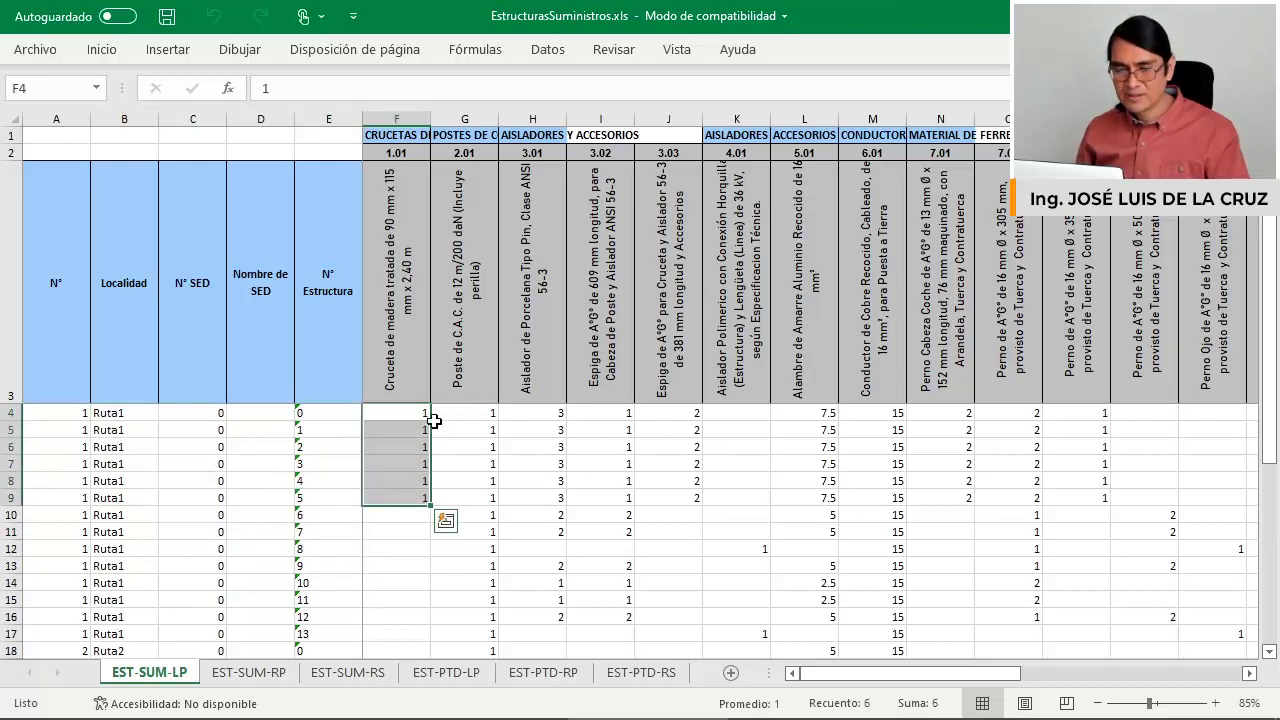
pyautogui.moveTo(472, 415); pyautogui.dragTo(480, 448)
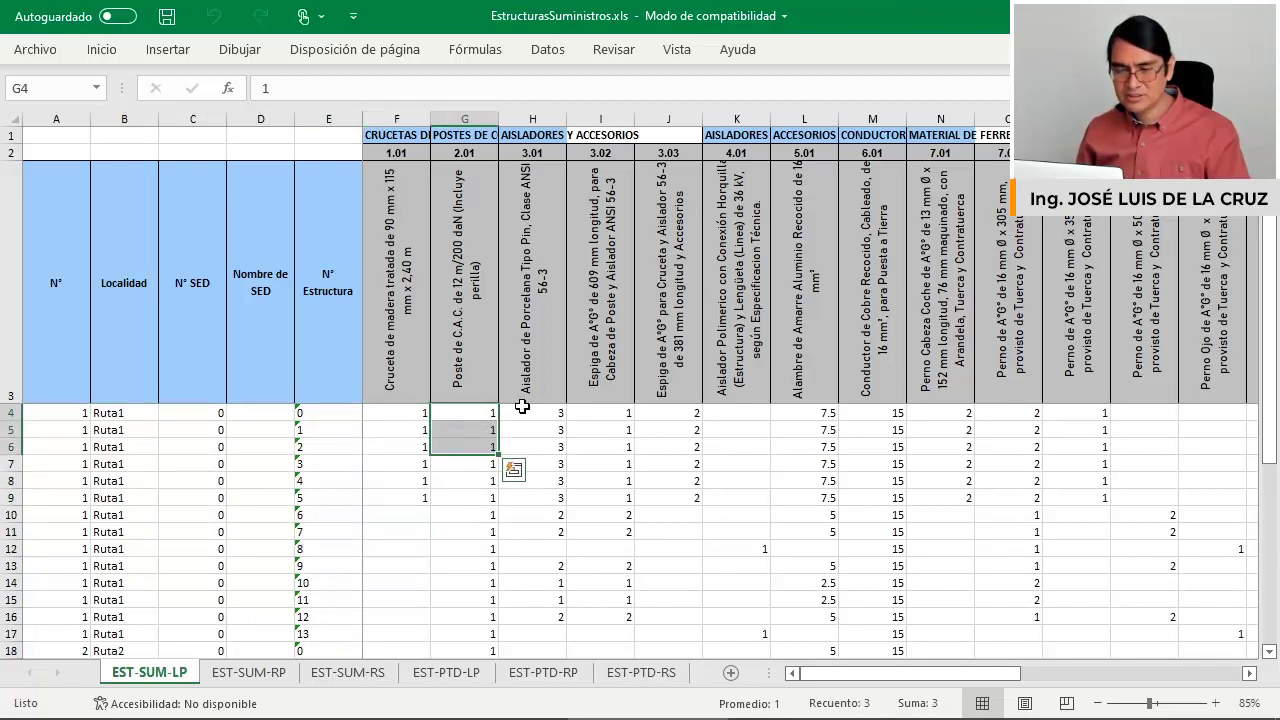
pyautogui.click(452, 252)
pyautogui.click(525, 240)
pyautogui.click(597, 240)
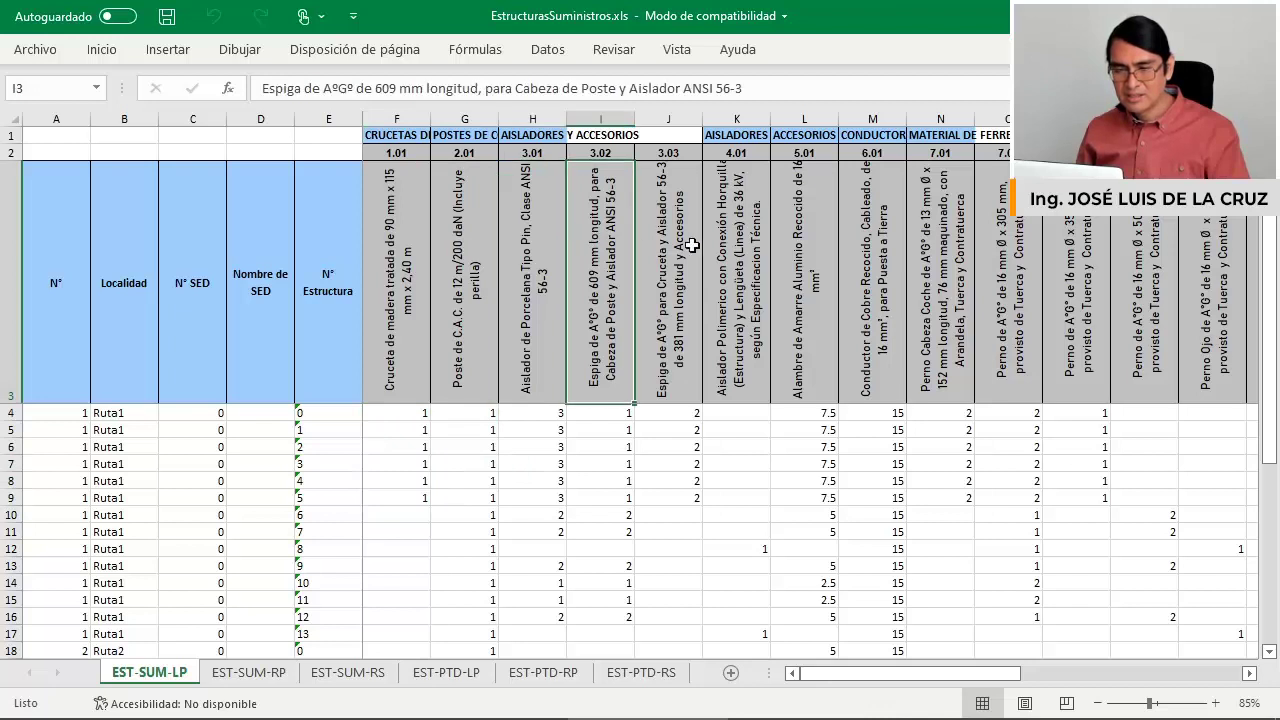
pyautogui.click(692, 245)
pyautogui.click(804, 245)
pyautogui.click(868, 245)
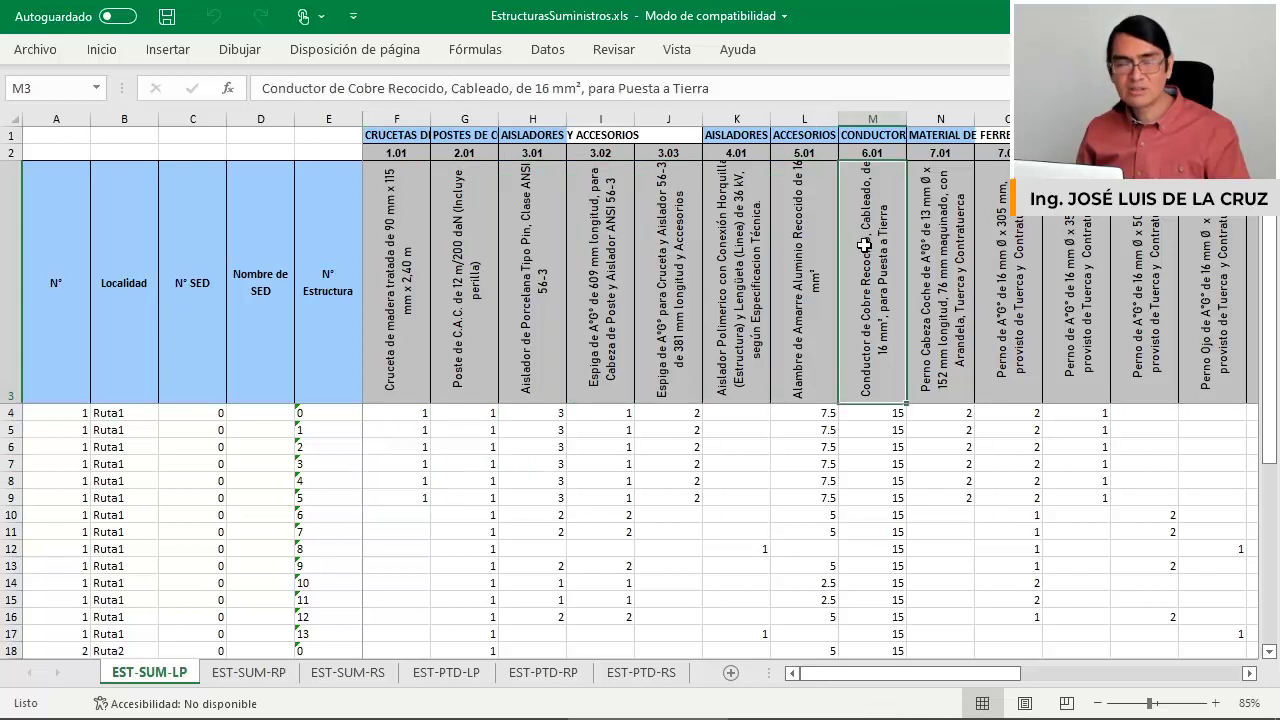
pyautogui.click(422, 266)
pyautogui.click(532, 266)
pyautogui.click(618, 267)
pyautogui.click(698, 272)
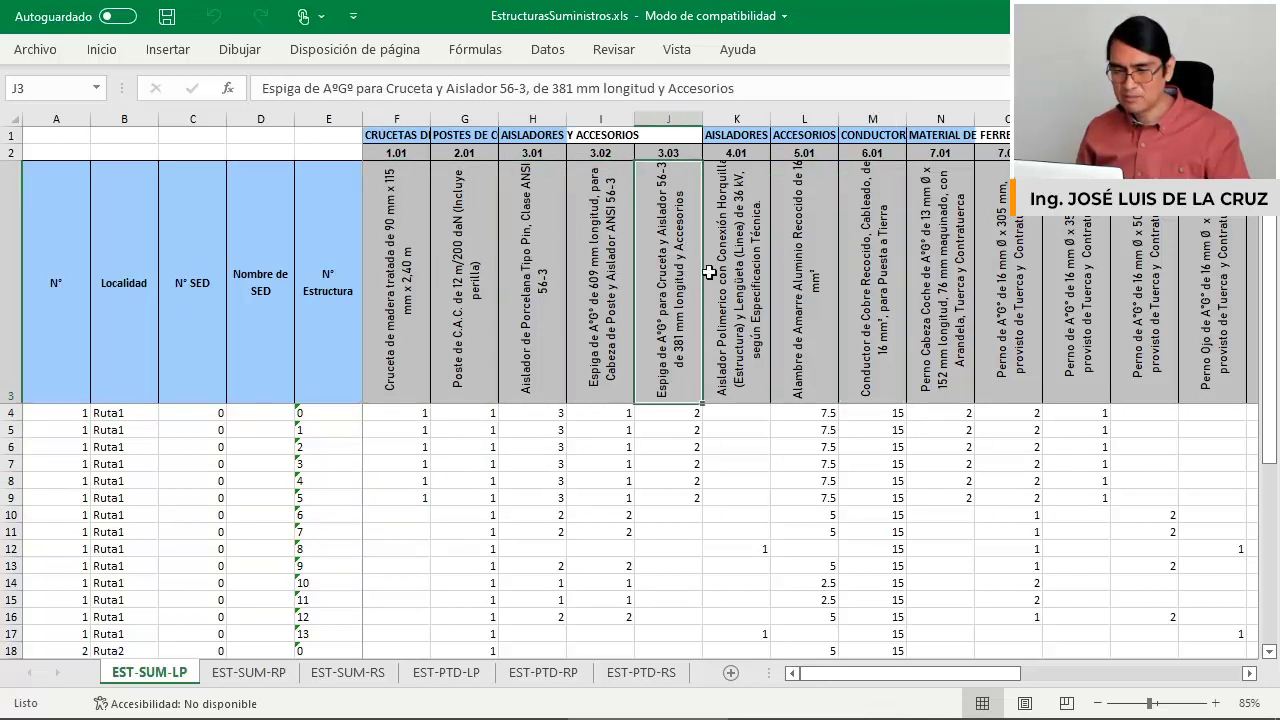
pyautogui.click(818, 265)
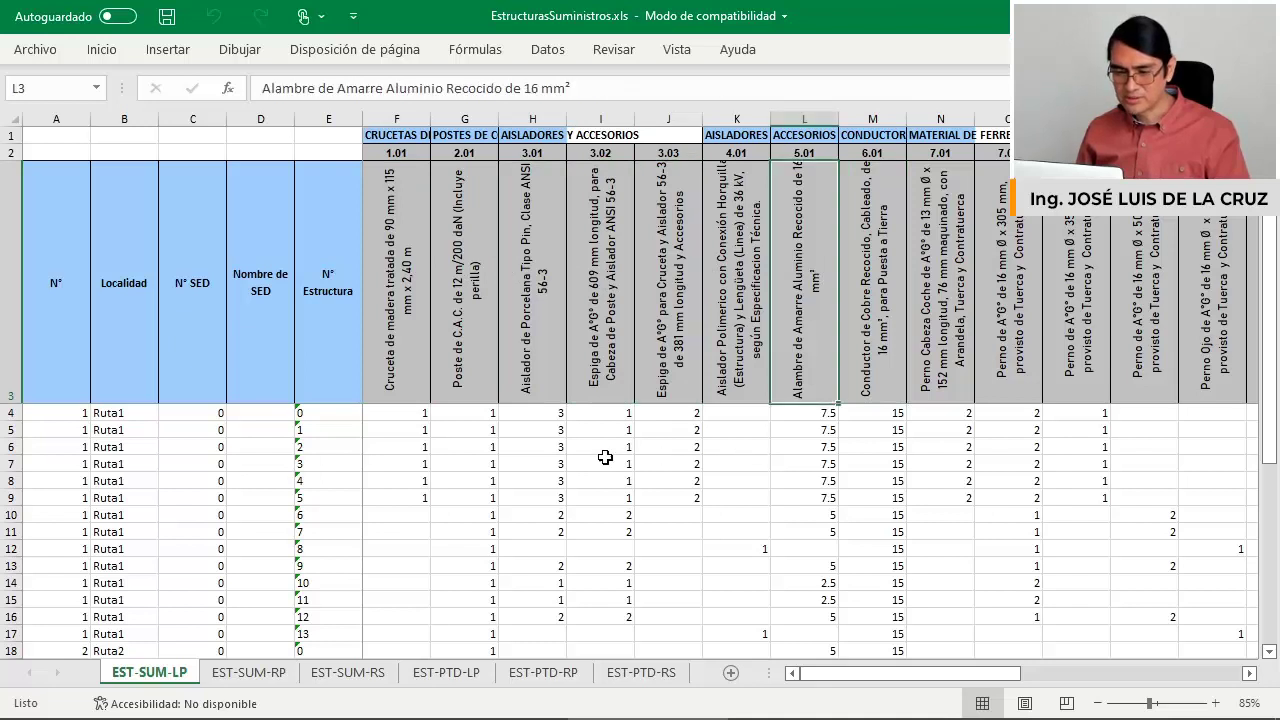
# Check the crossarm, pole and pin insulator headings against the quantities listed for the Ruta1 structures.
pyautogui.doubleClick(406, 296)
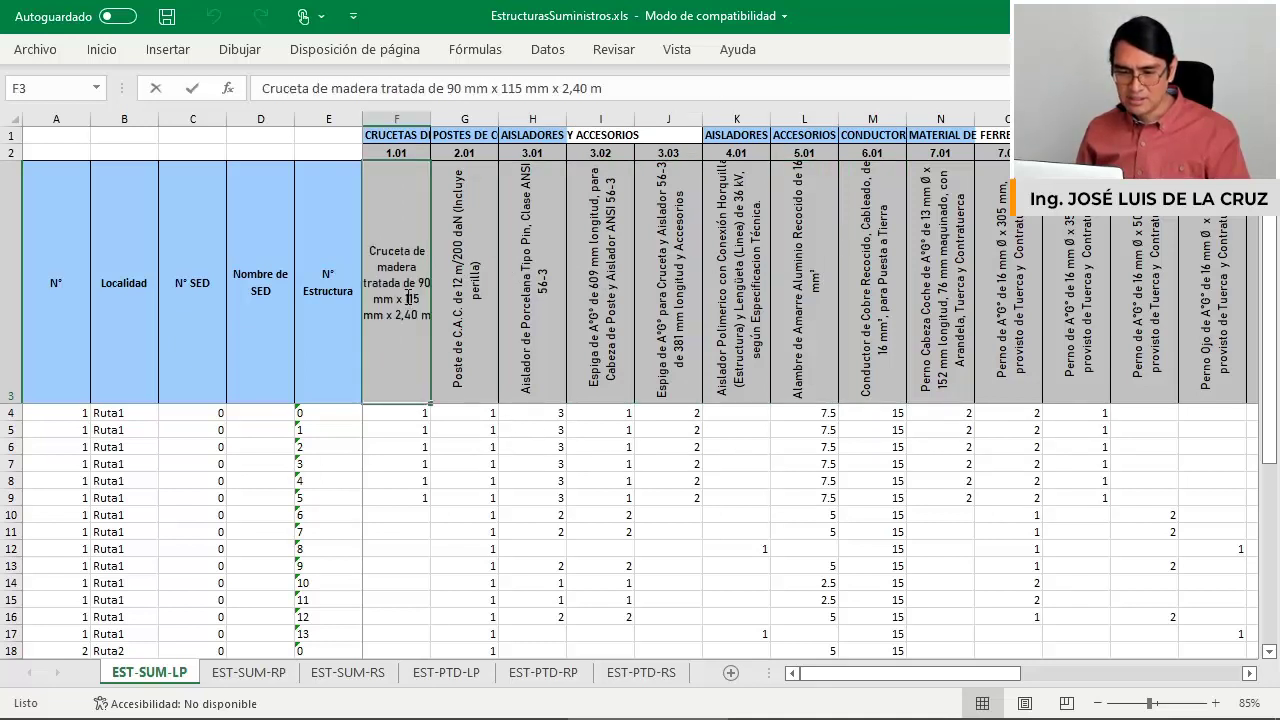
pyautogui.doubleClick(464, 330)
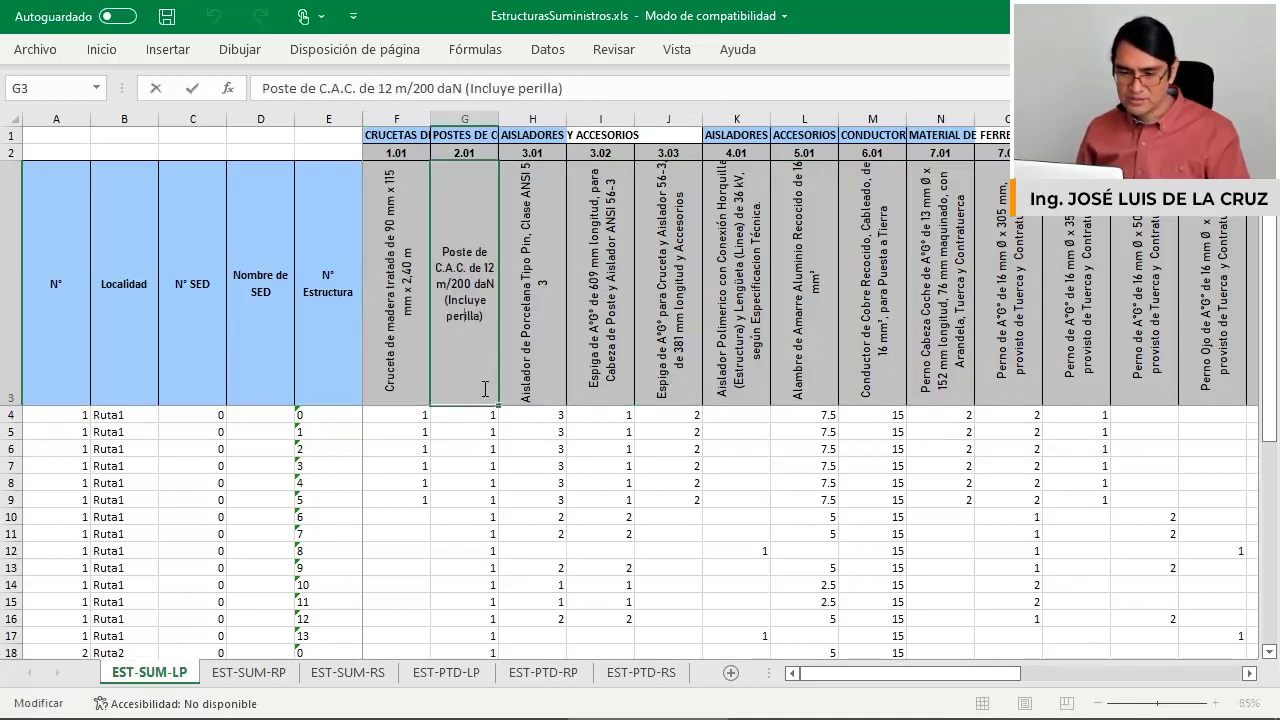
pyautogui.press('Escape')
pyautogui.click(530, 331)
pyautogui.doubleClick(530, 331)
pyautogui.click(556, 449)
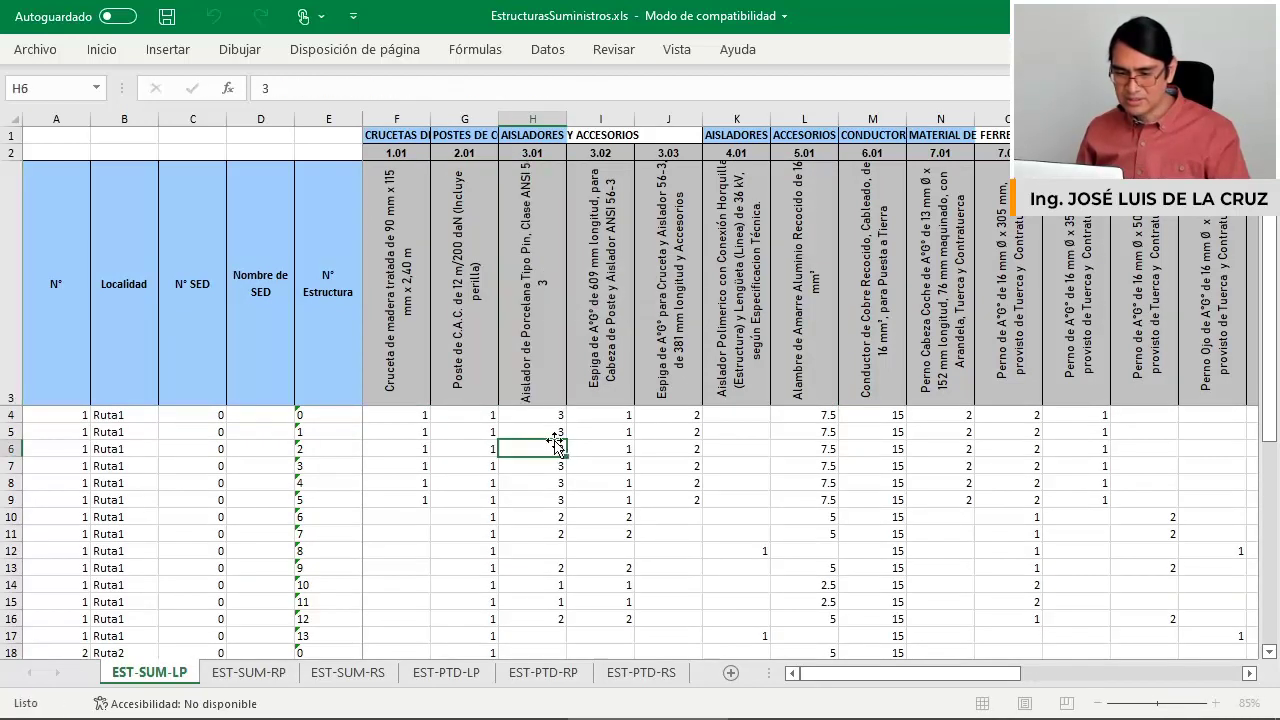
pyautogui.click(692, 500)
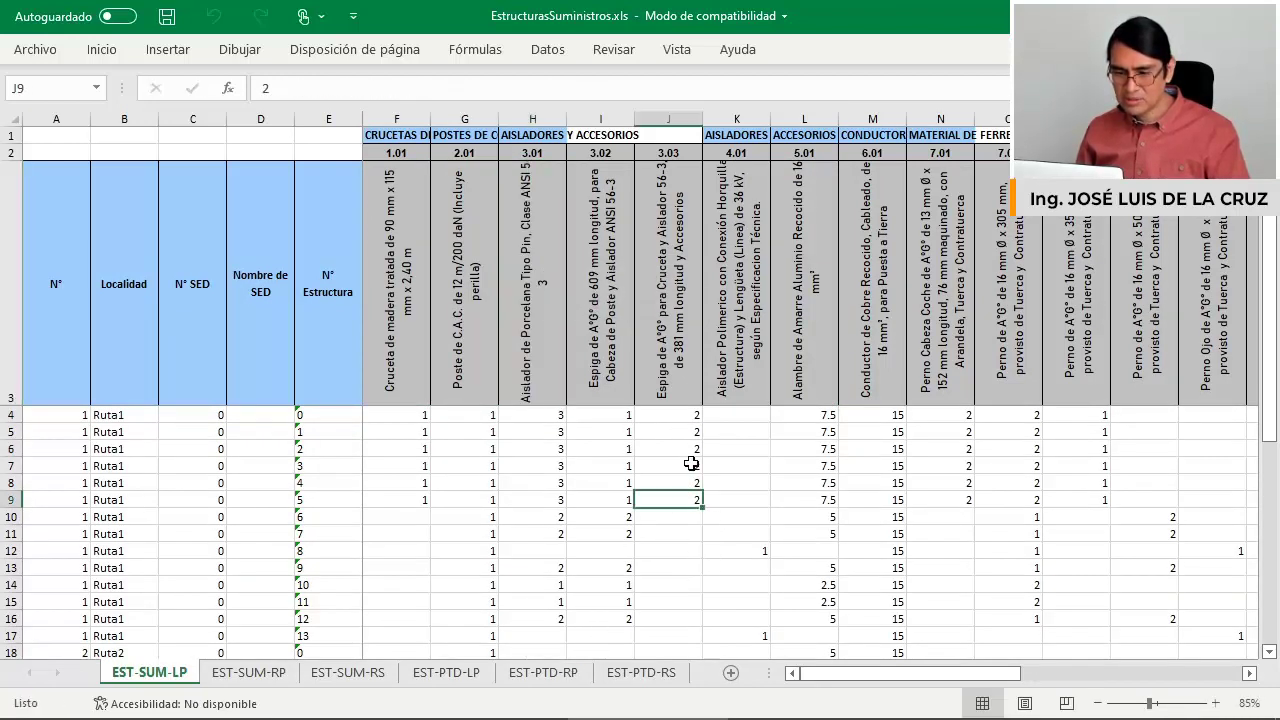
# Compare the item codes and category titles on EST-SUM-LP with the items and quantities on the LP-Suministro sheet of Presupuesto.xls.
pyautogui.moveTo(397, 153); pyautogui.dragTo(1090, 150)
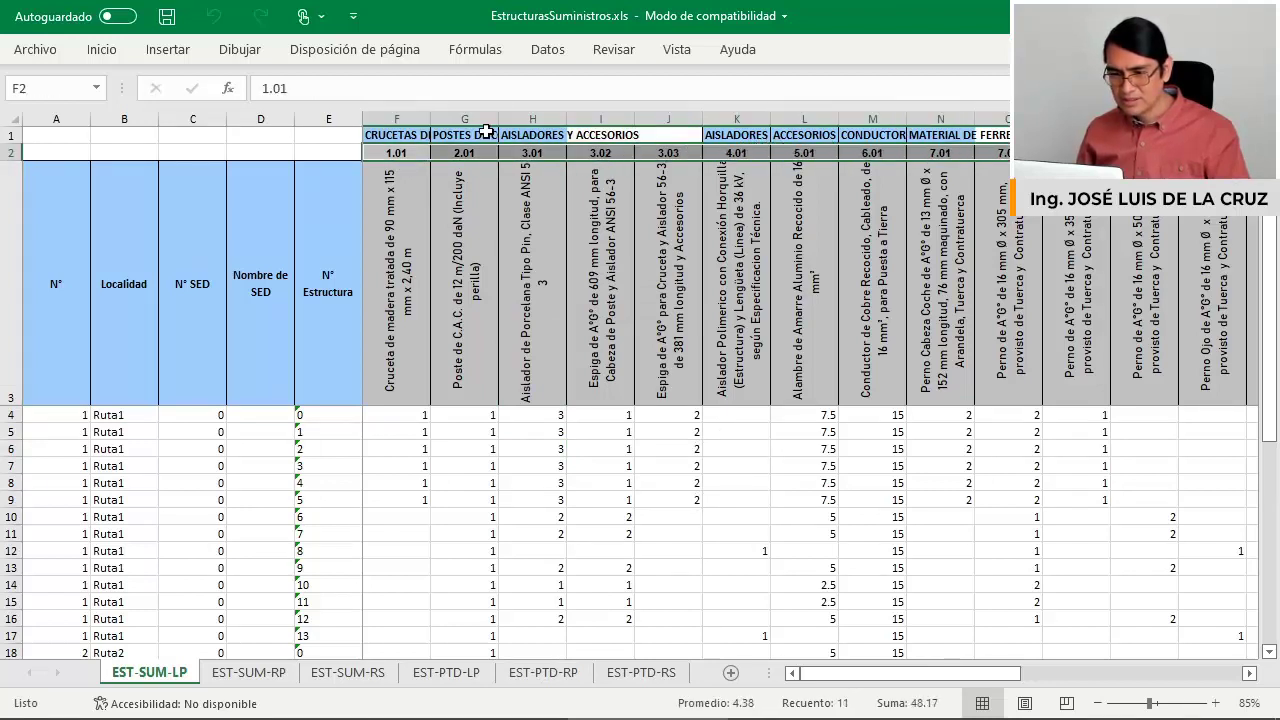
pyautogui.moveTo(411, 134); pyautogui.dragTo(800, 134)
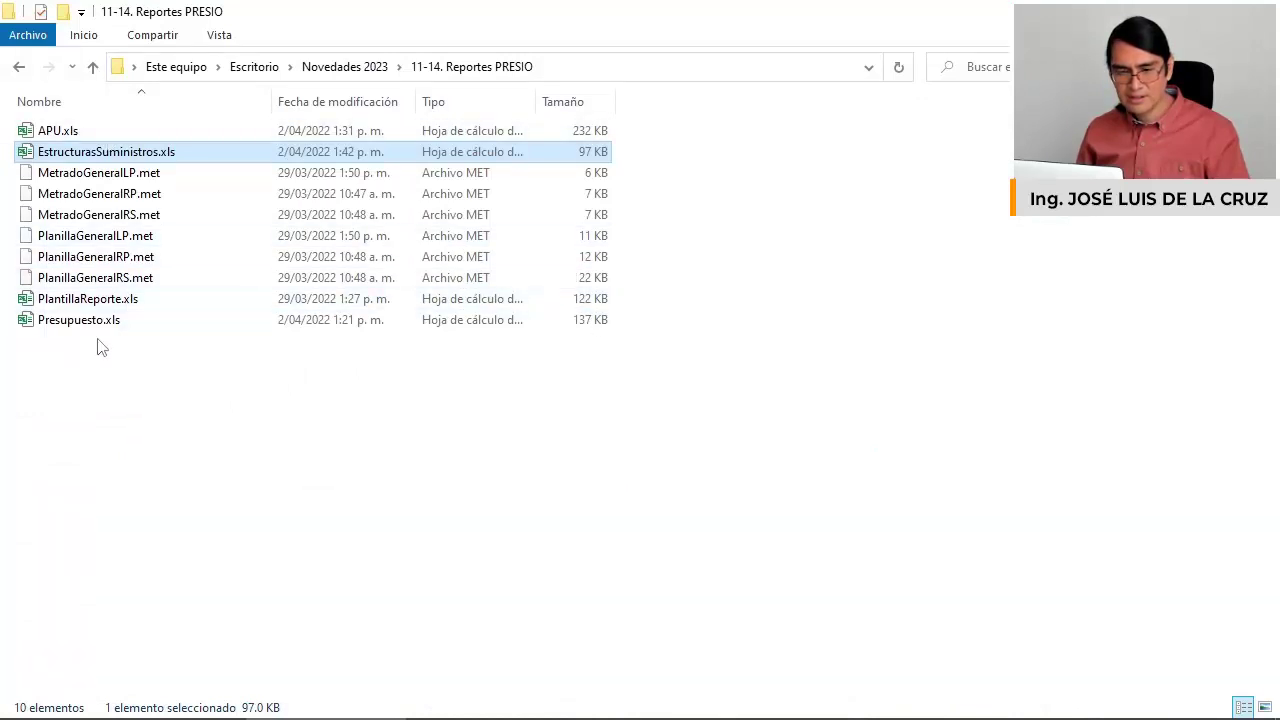
pyautogui.click(95, 328)
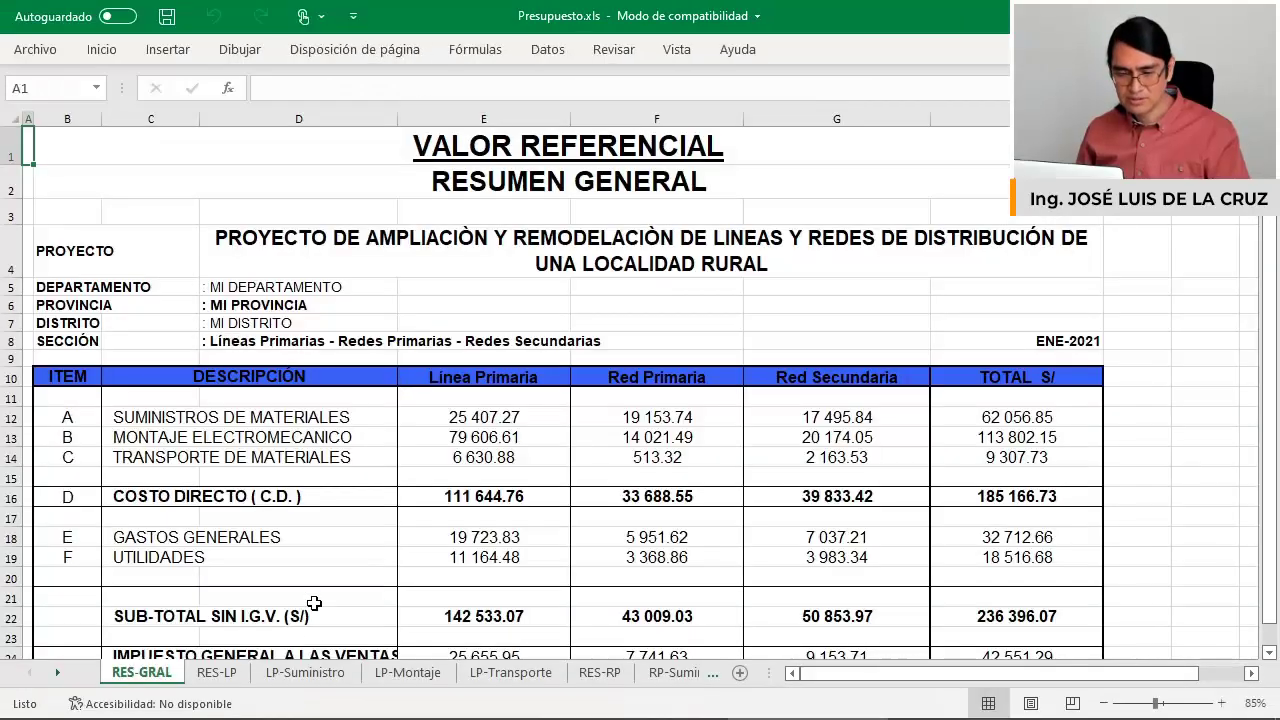
pyautogui.click(305, 672)
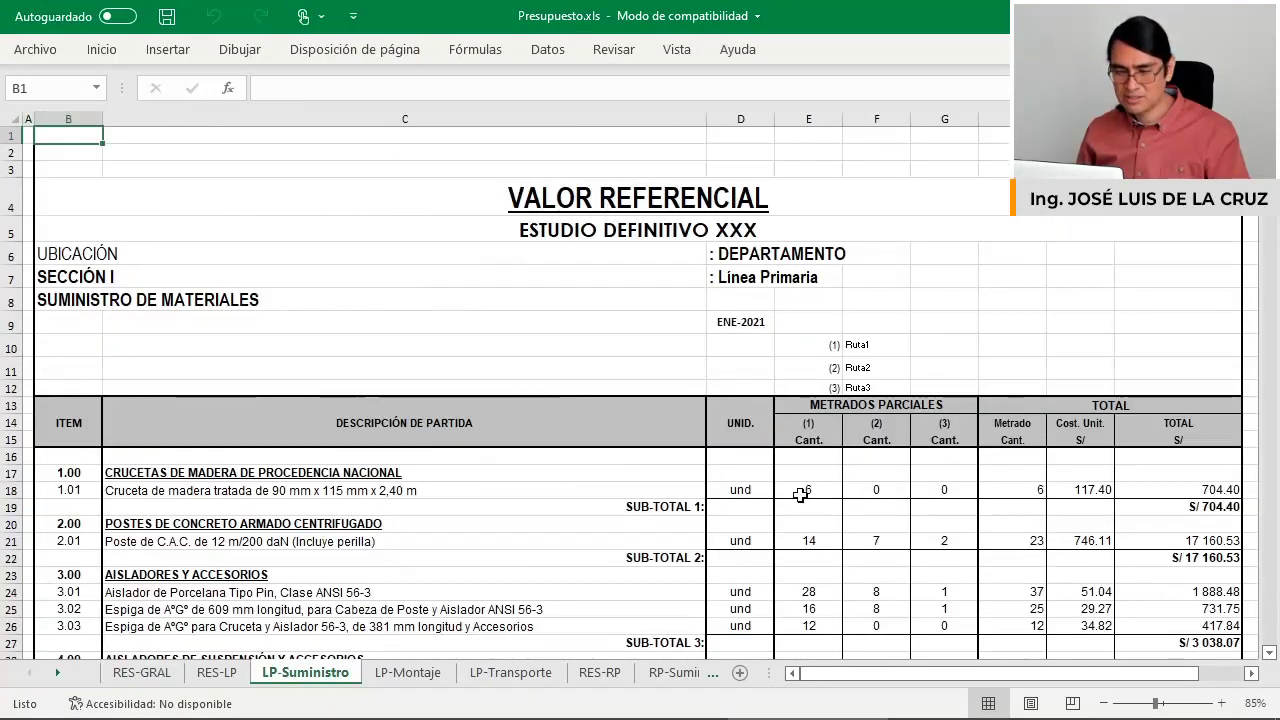
pyautogui.moveTo(78, 476); pyautogui.dragTo(82, 612)
pyautogui.press('Right')
pyautogui.click(140, 524)
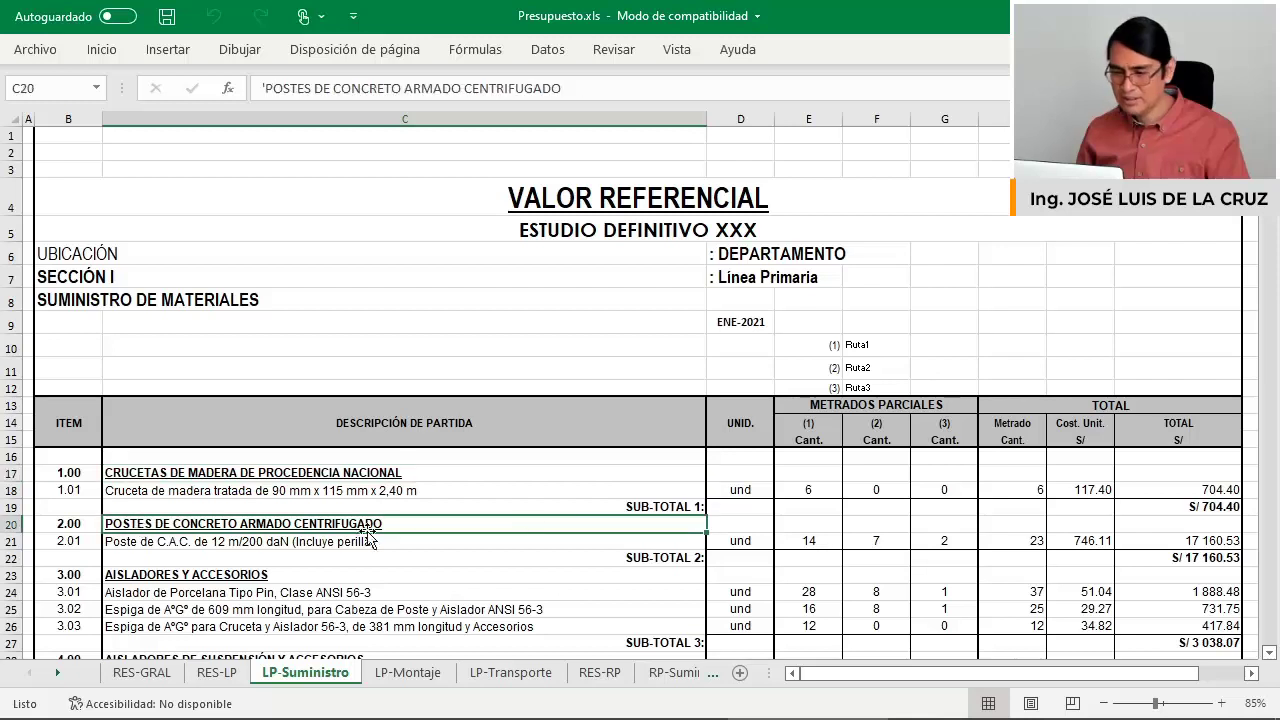
pyautogui.click(813, 490)
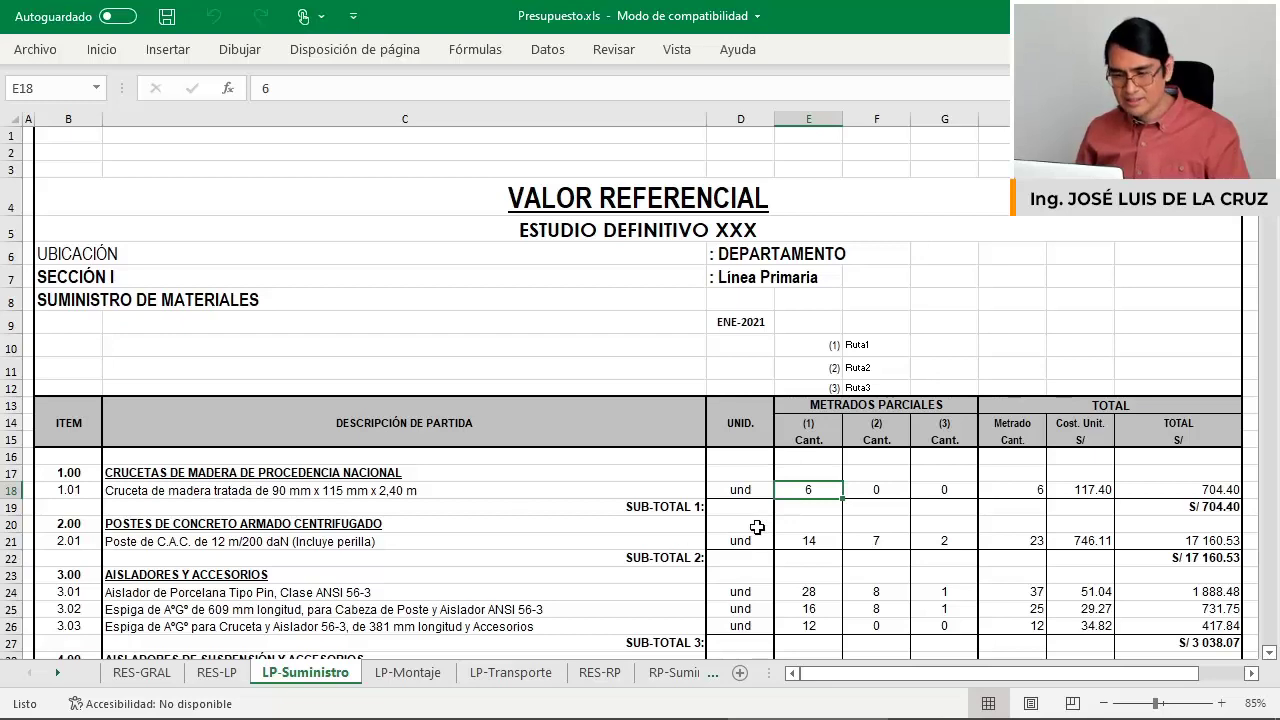
pyautogui.click(156, 488)
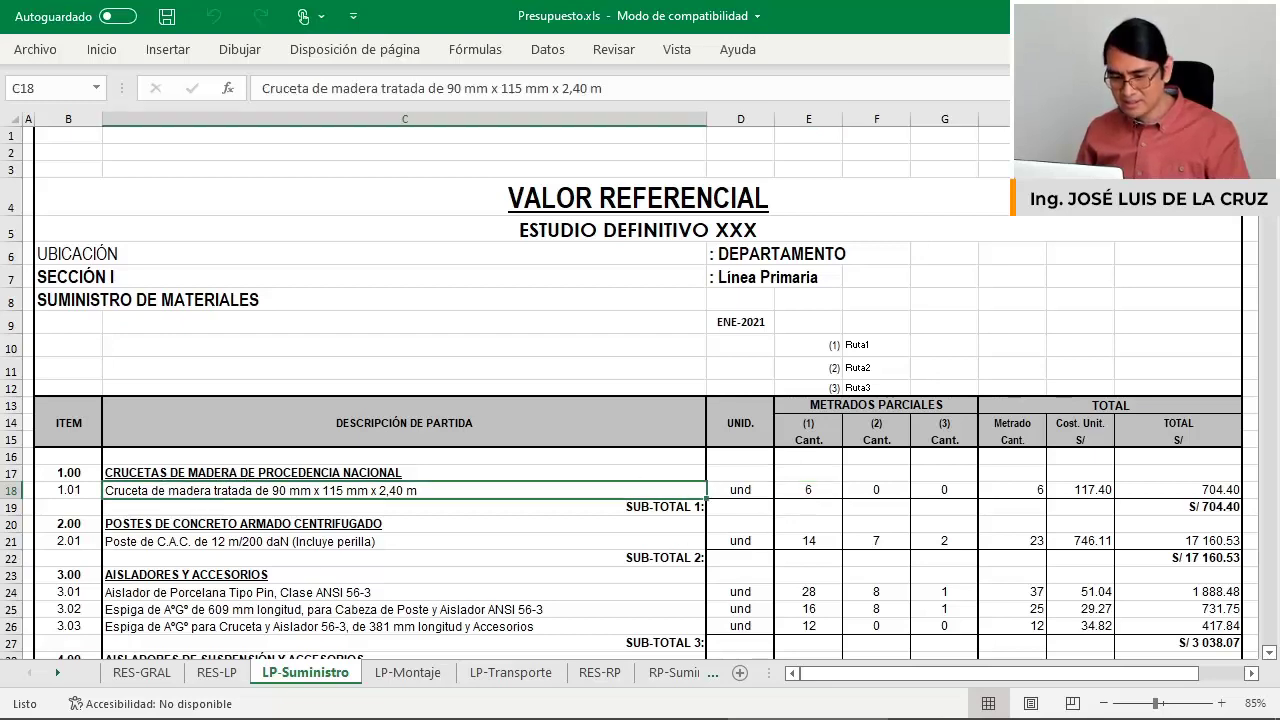
# Compare the crossarm quantities of Ruta1 structures 0 to 5 on EST-SUM-LP with item 1.01 per route on LP-Suministro.
pyautogui.hotkey('alt', 'Tab')
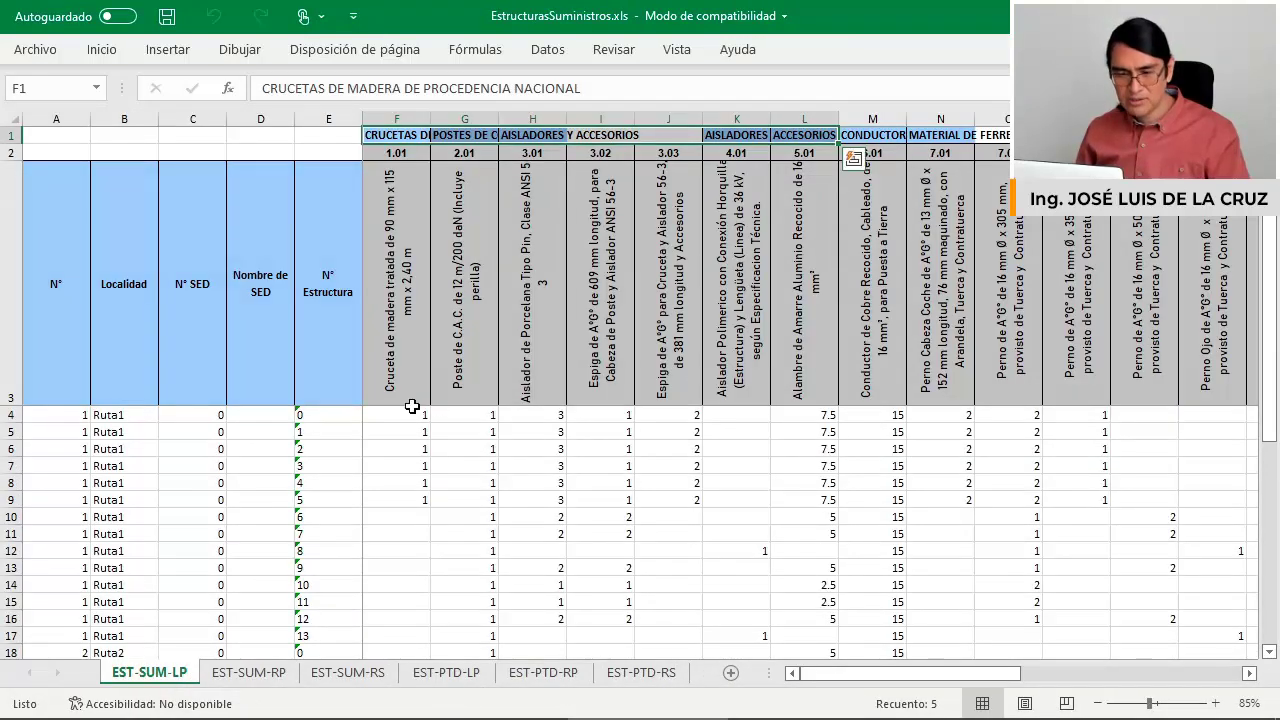
pyautogui.moveTo(412, 413); pyautogui.dragTo(420, 499)
pyautogui.click(419, 449)
pyautogui.click(413, 415)
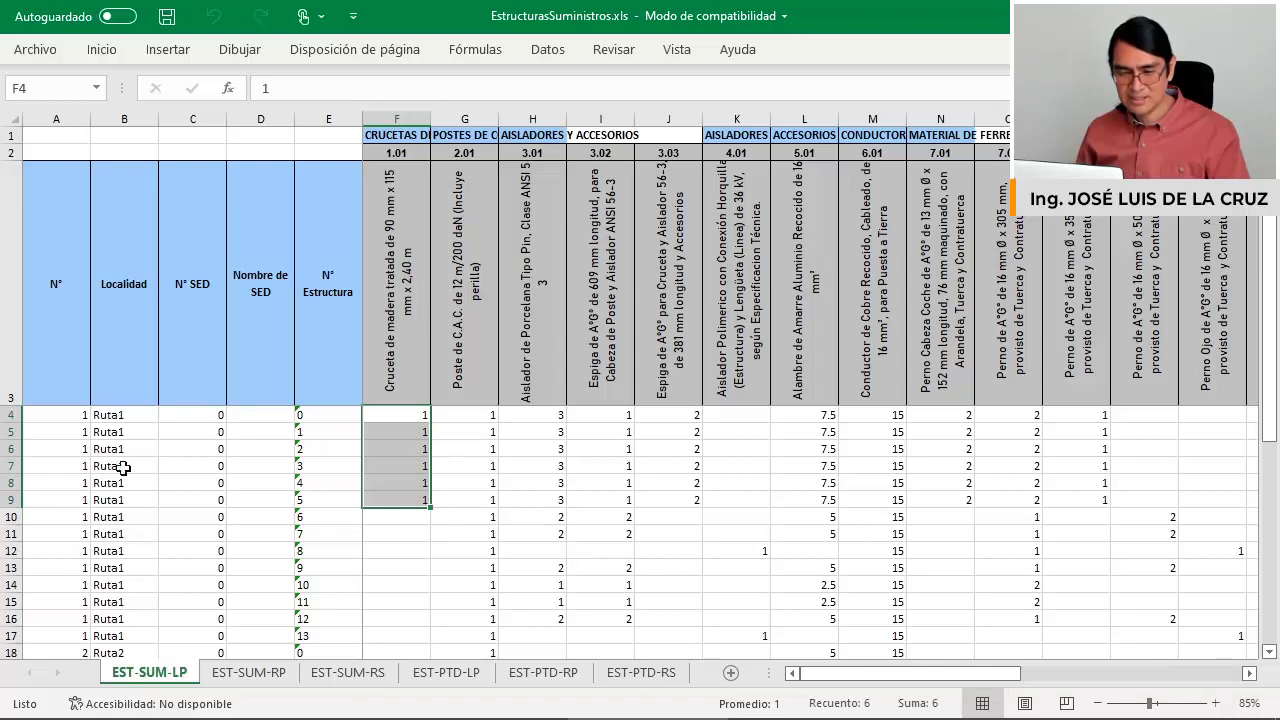
pyautogui.scroll(-2, 140, 465)
pyautogui.scroll(2, 400, 495)
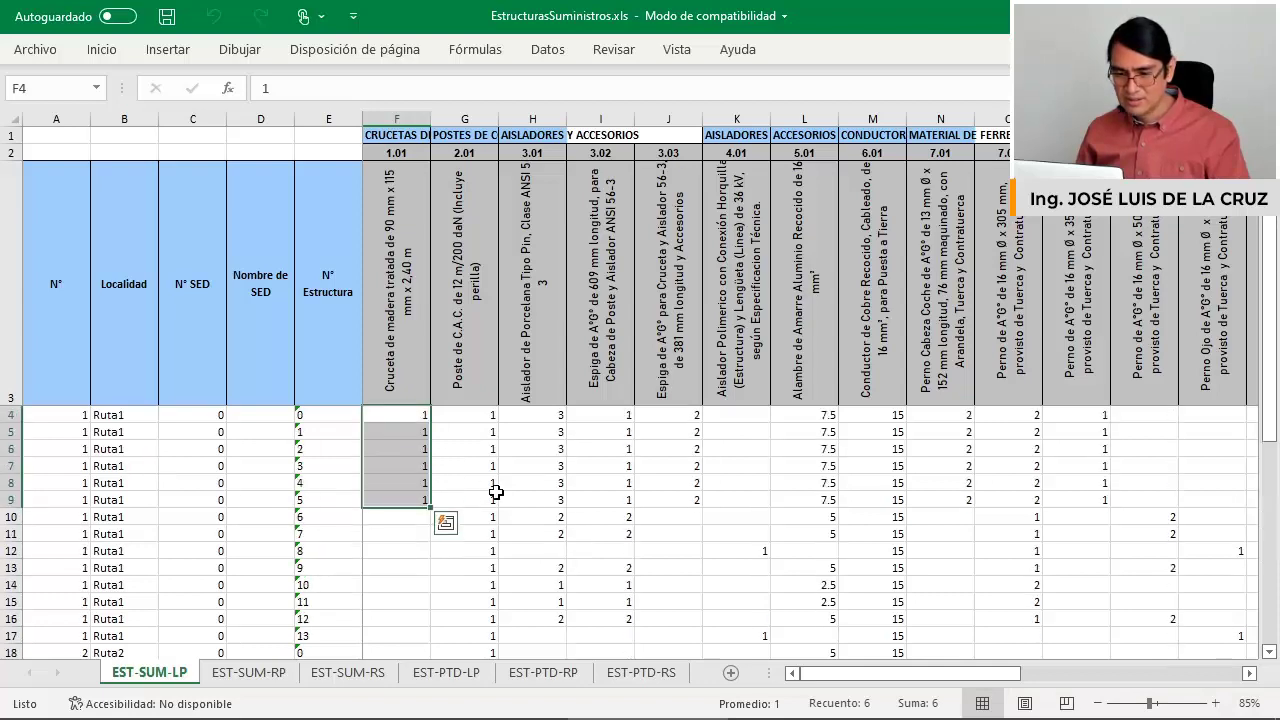
pyautogui.hotkey('alt', 'Tab')
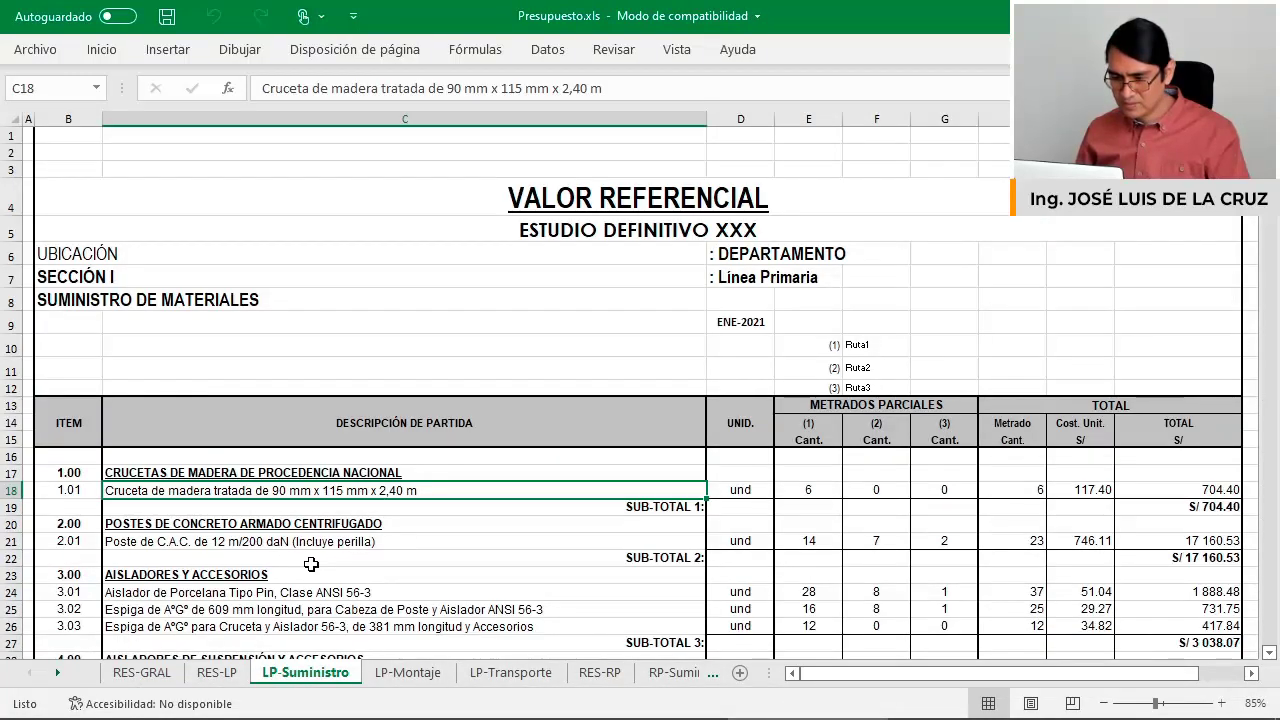
pyautogui.click(822, 490)
pyautogui.click(950, 490)
# Compare the partial pole quantities of item 2.01 on LP-Suministro with the Ruta1 pole rows on EST-SUM-LP.
pyautogui.scroll(-2, 882, 505)
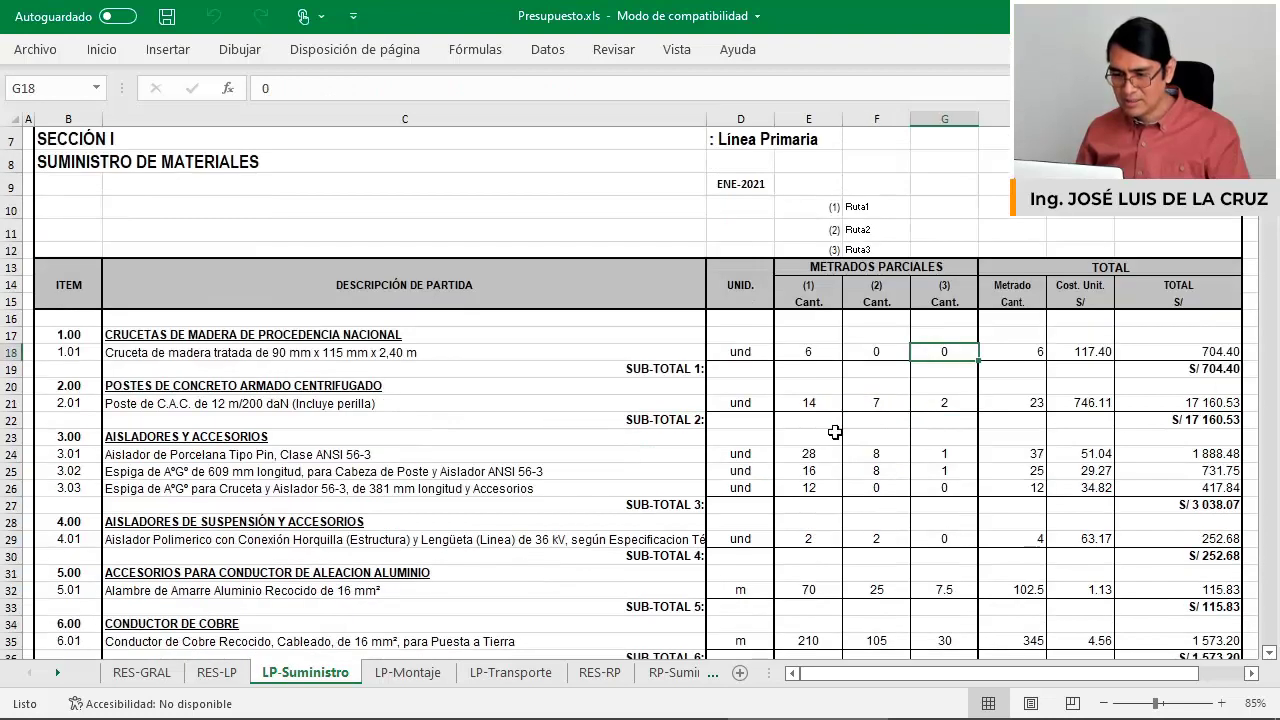
pyautogui.click(812, 403)
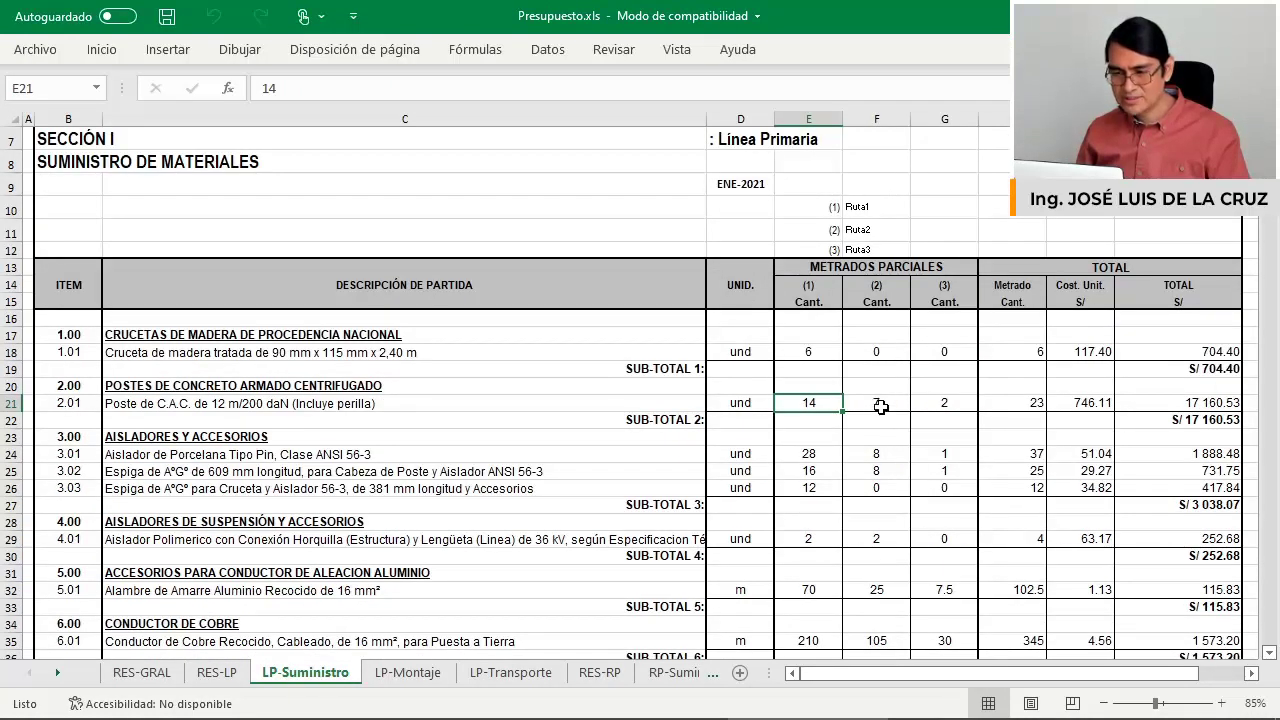
pyautogui.click(880, 405)
pyautogui.click(948, 403)
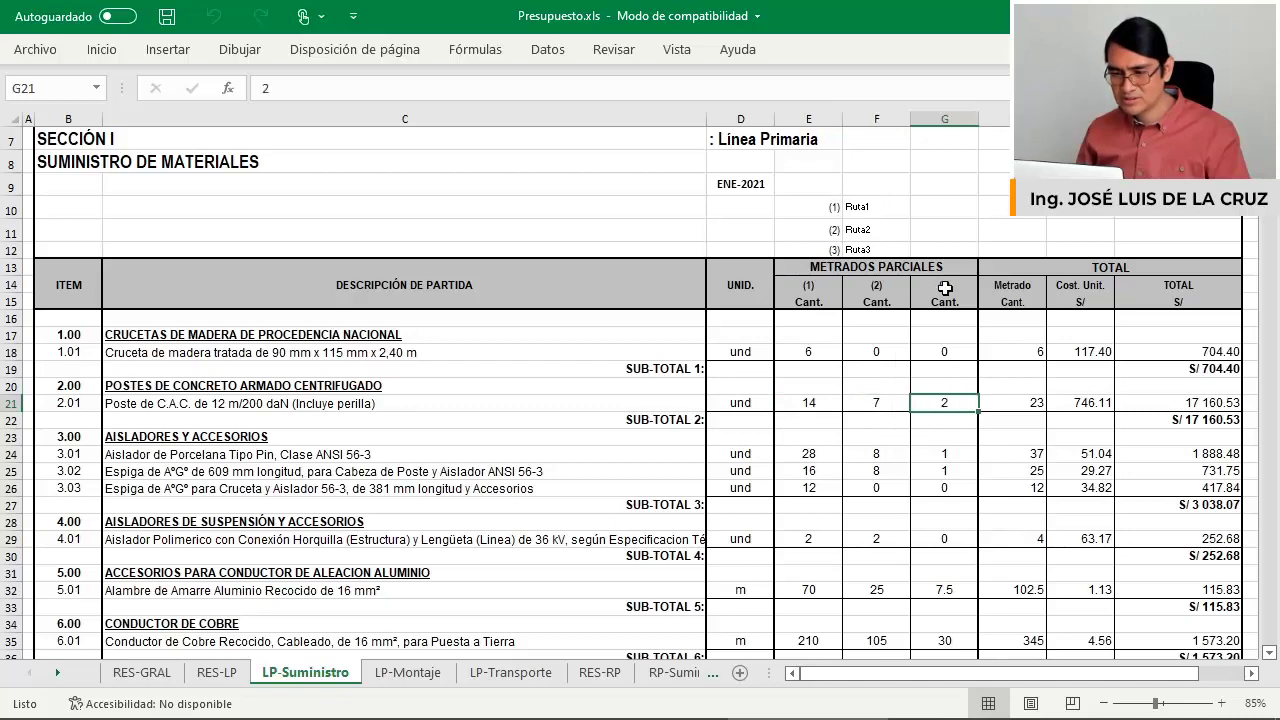
pyautogui.hotkey('alt', 'Tab')
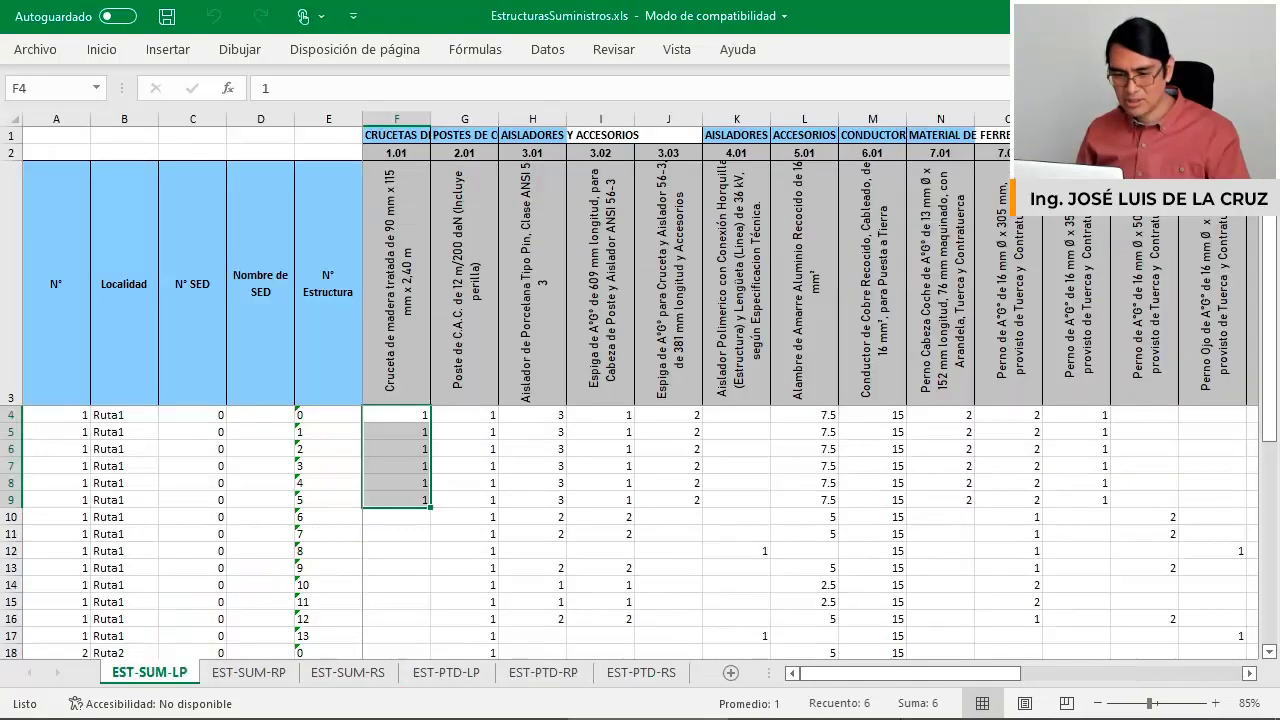
pyautogui.scroll(-1, 477, 518)
pyautogui.scroll(1, 508, 462)
pyautogui.moveTo(490, 415); pyautogui.dragTo(489, 566)
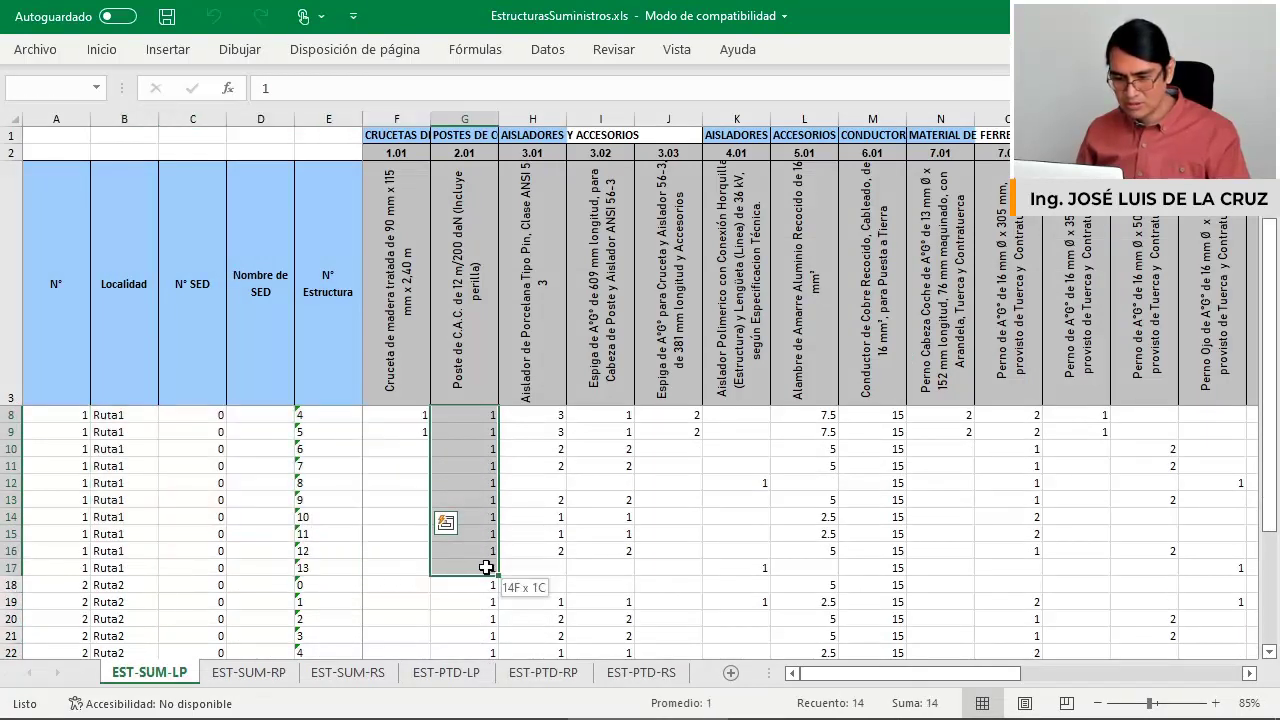
# Check the summed Ruta2 and Ruta3 pole quantities on EST-SUM-LP against item 2.01 in Presupuesto.xls.
pyautogui.scroll(-2, 502, 510)
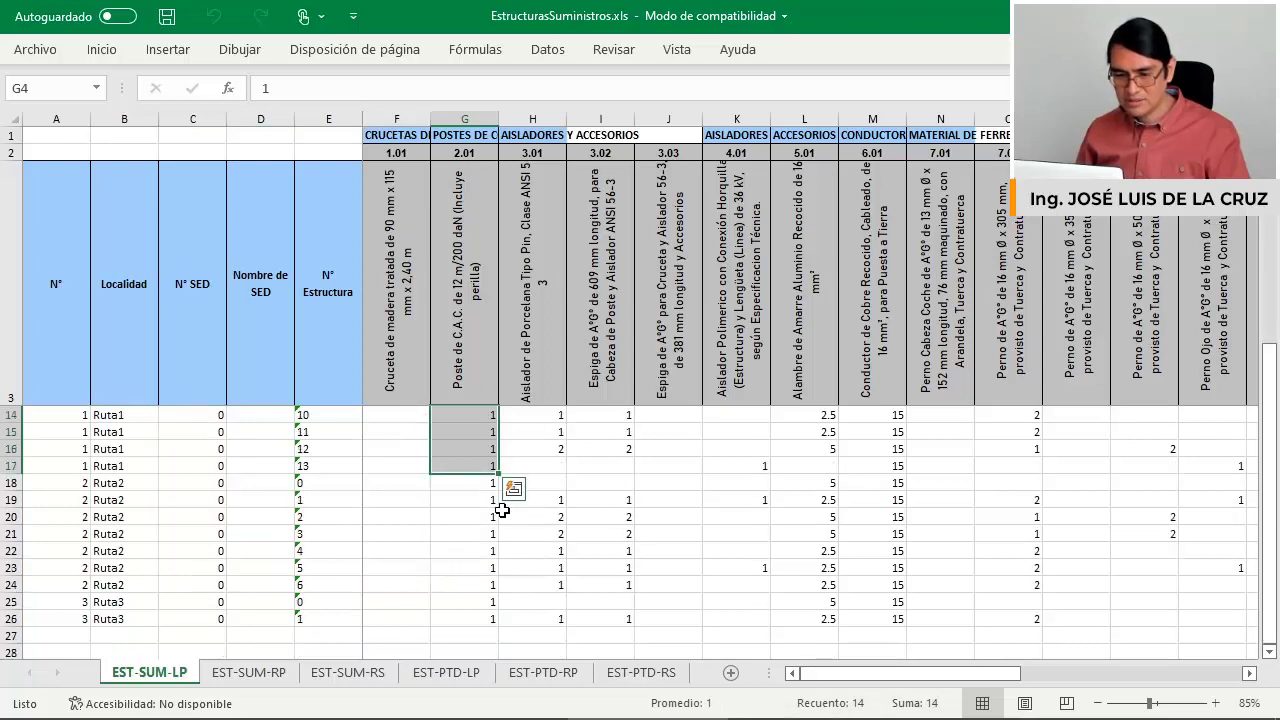
pyautogui.moveTo(483, 483); pyautogui.dragTo(477, 582)
pyautogui.hotkey('ctrl', 'c')
pyautogui.hotkey('alt', 'Tab')
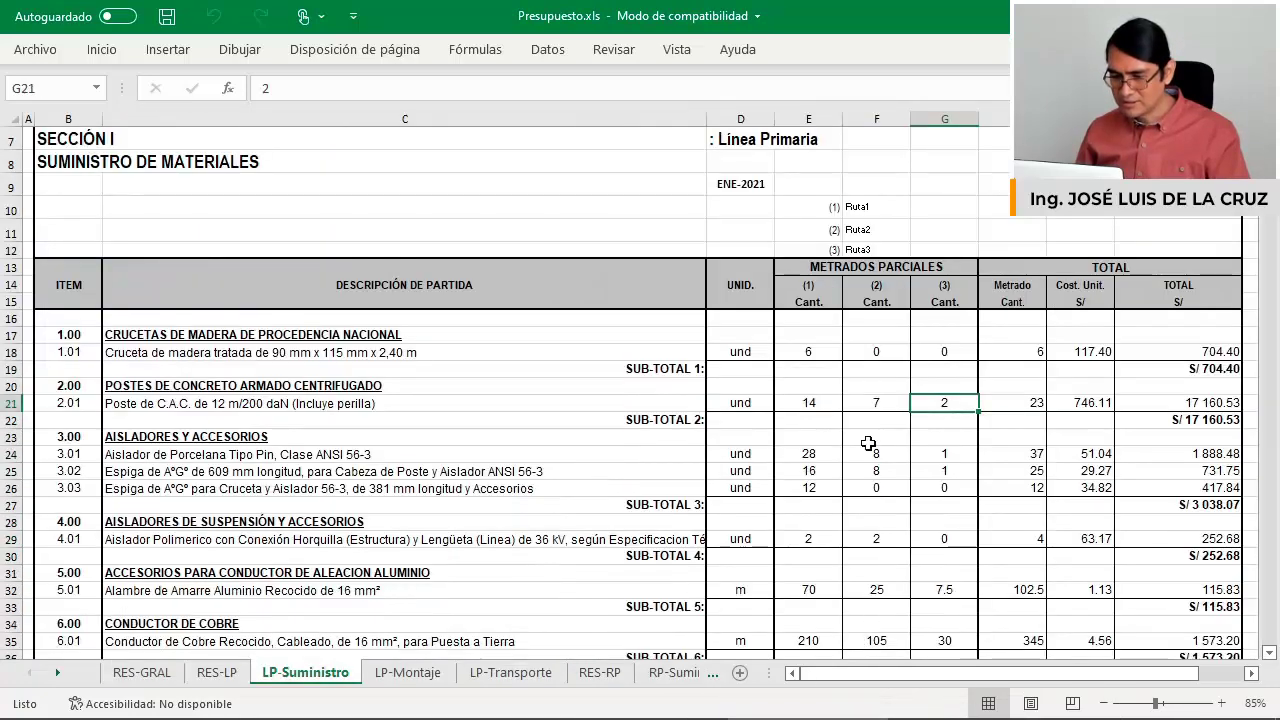
pyautogui.hotkey('alt', 'Tab')
pyautogui.hotkey('ctrl', 'v')
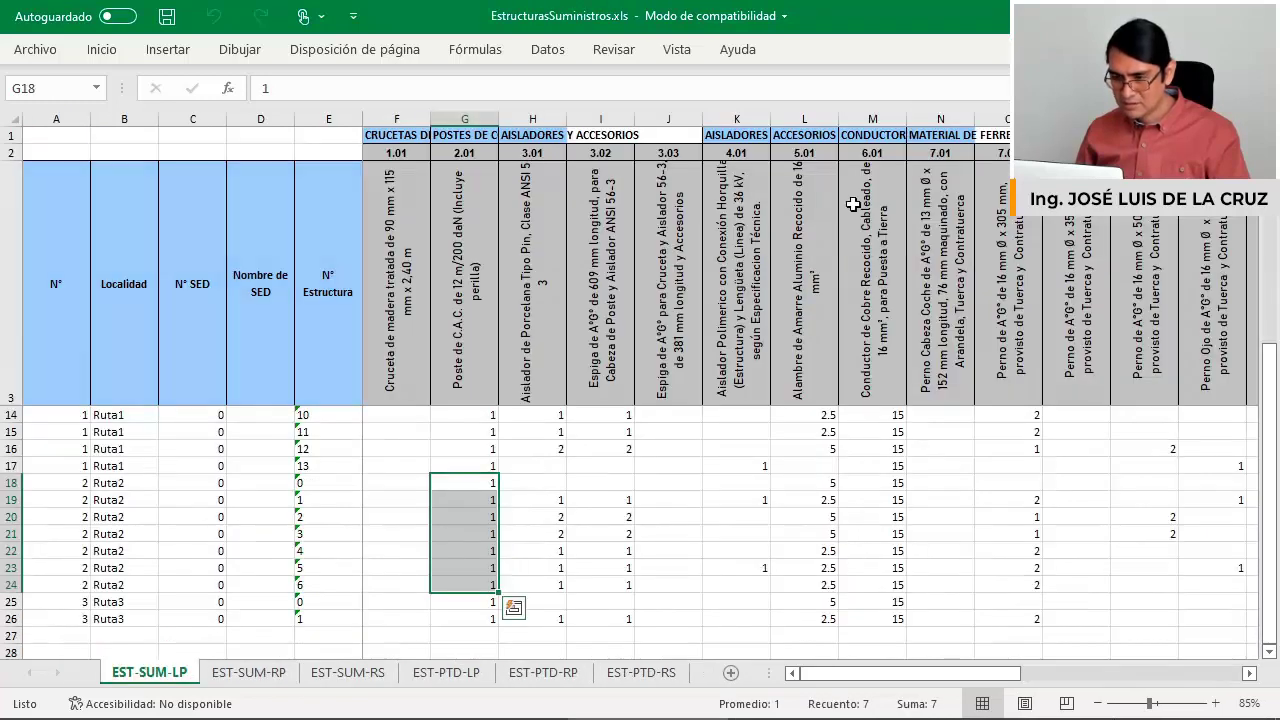
pyautogui.moveTo(485, 614); pyautogui.dragTo(488, 600)
pyautogui.hotkey('ctrl', 'v')
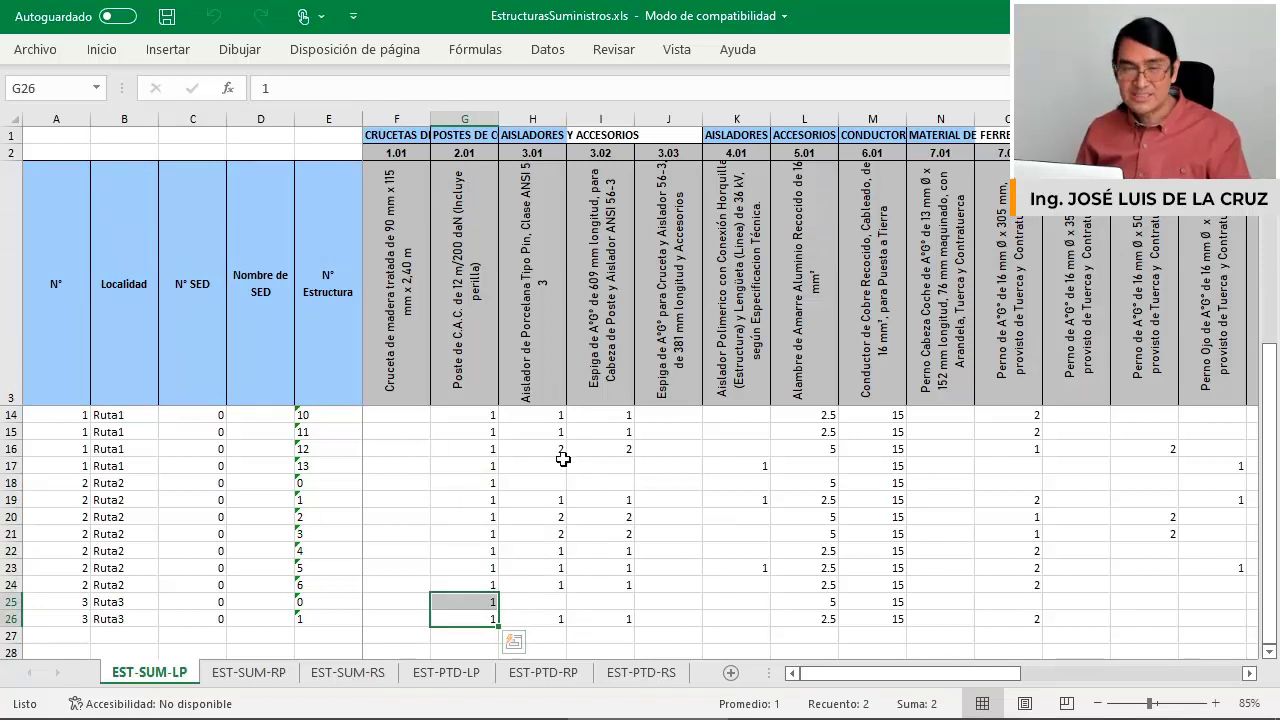
# Examine the pin insulator, tie wire, copper conductor and carriage bolt quantities for the Ruta1 structures on EST-SUM-LP.
pyautogui.scroll(3, 522, 475)
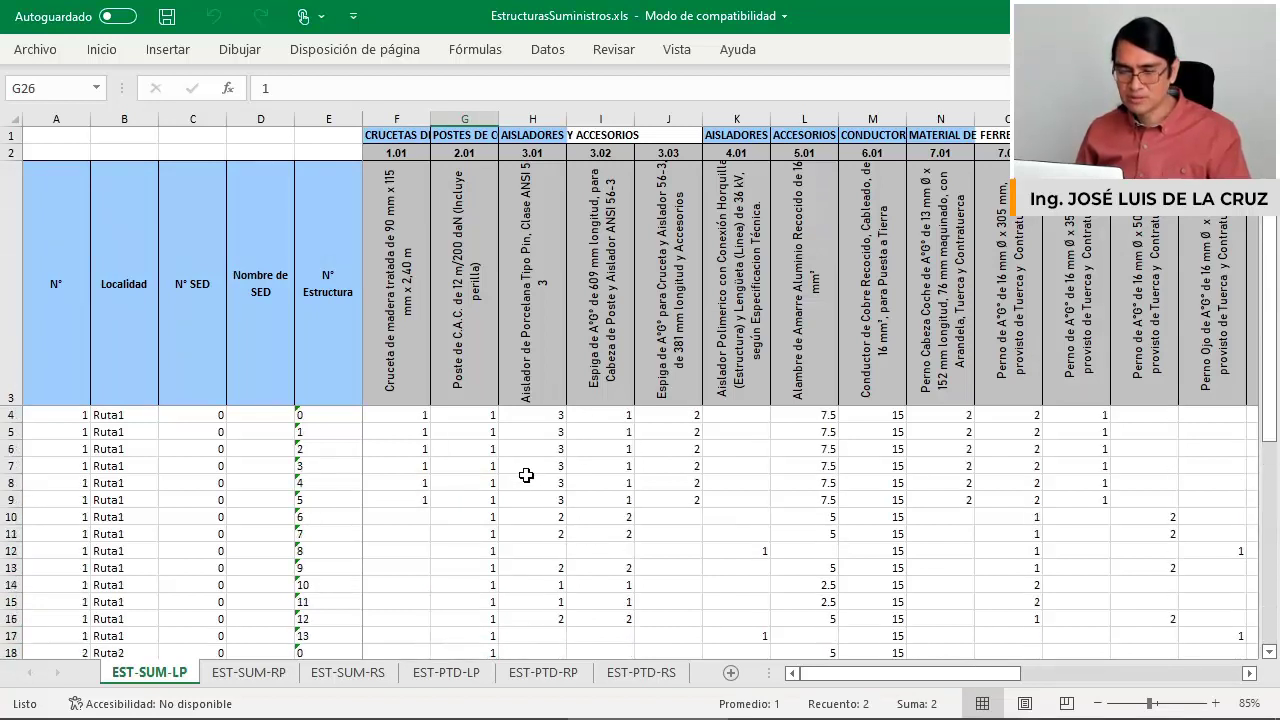
pyautogui.moveTo(536, 421); pyautogui.dragTo(540, 533)
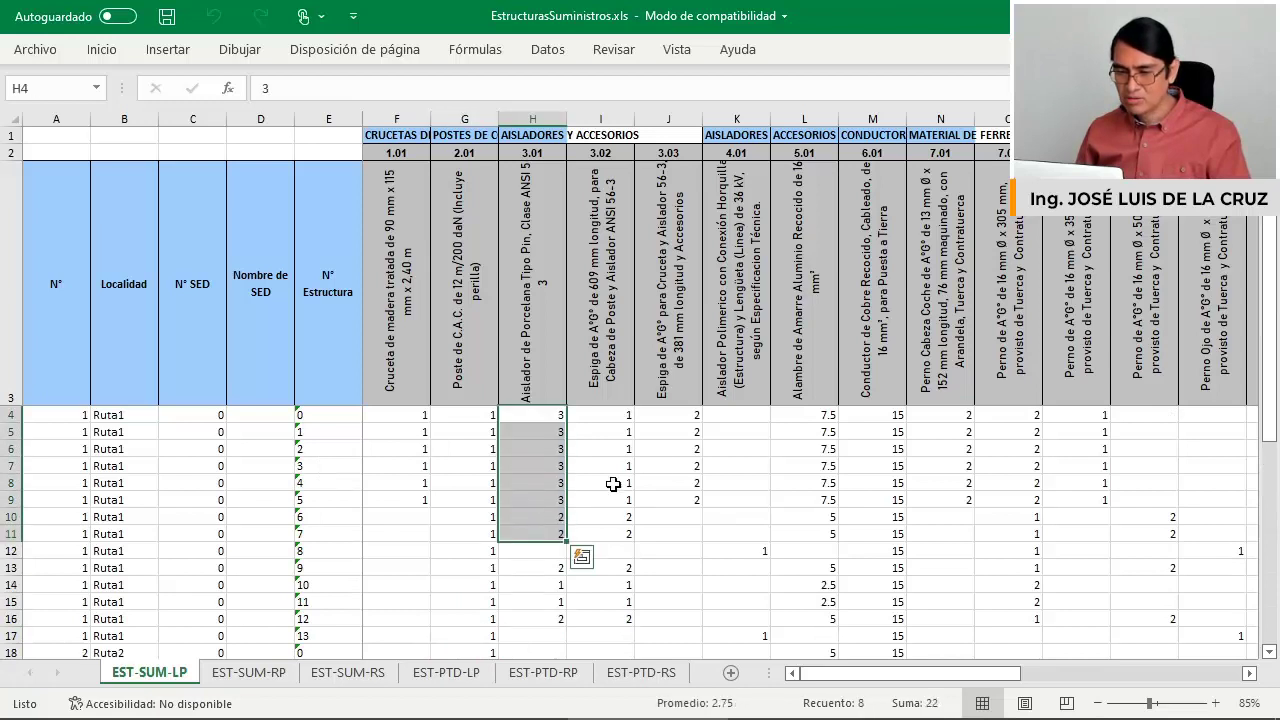
pyautogui.click(826, 432)
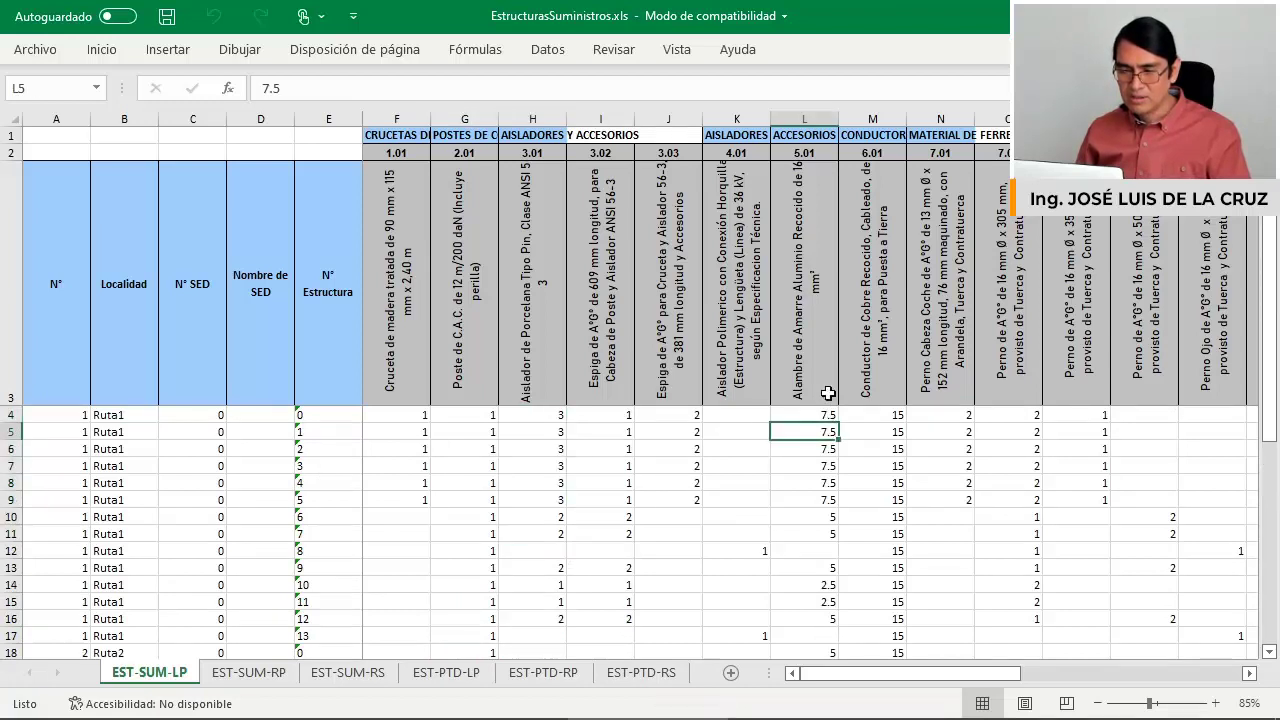
pyautogui.click(886, 447)
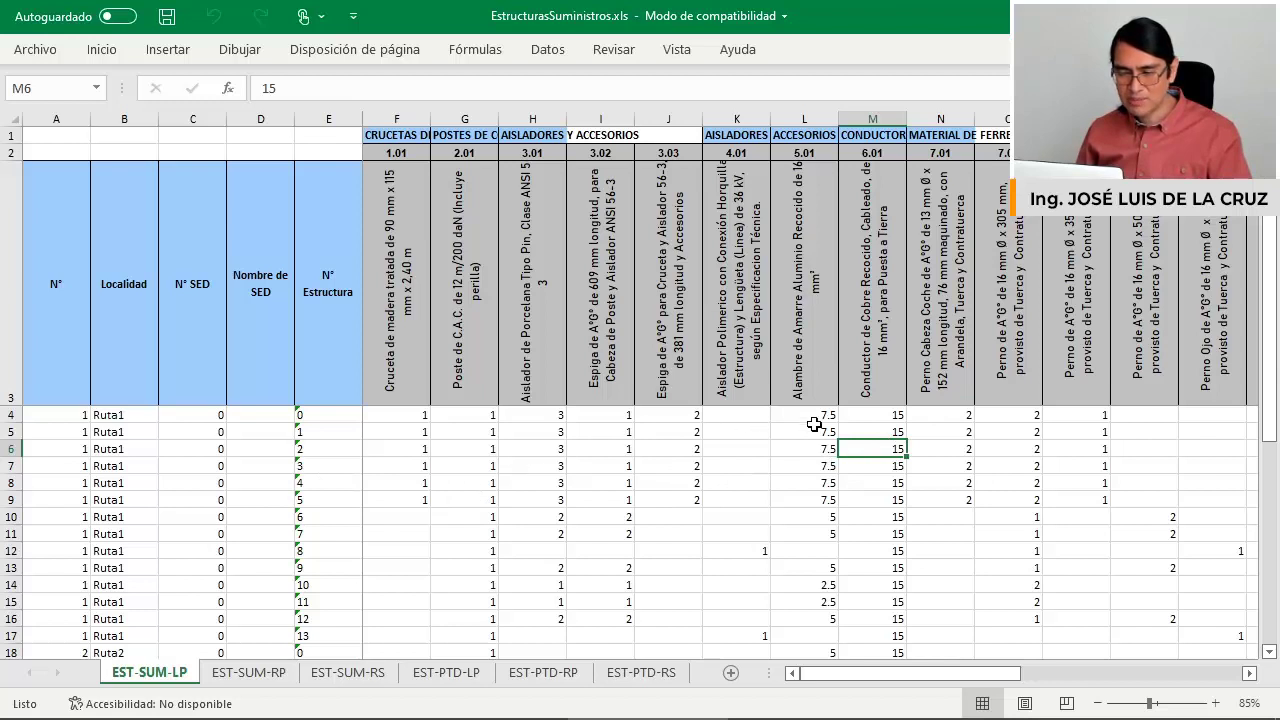
pyautogui.moveTo(813, 421); pyautogui.dragTo(803, 426)
pyautogui.click(831, 494)
pyautogui.click(908, 434)
pyautogui.click(893, 494)
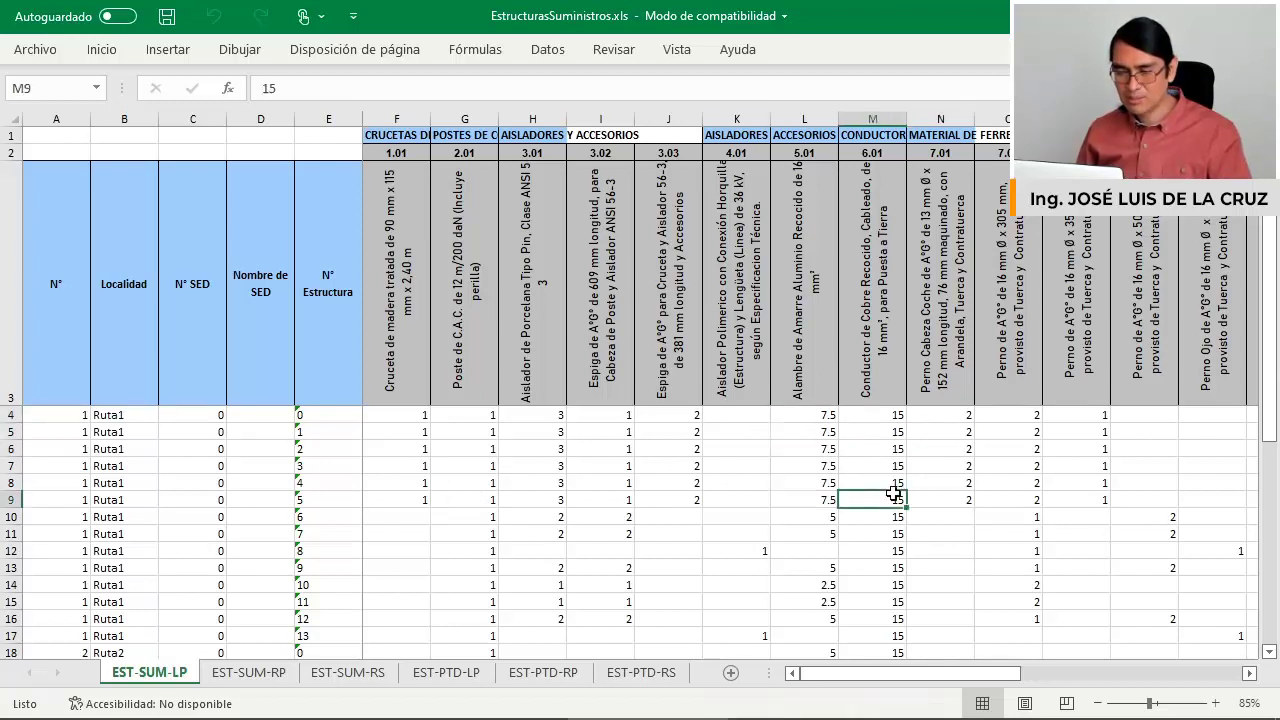
pyautogui.click(958, 443)
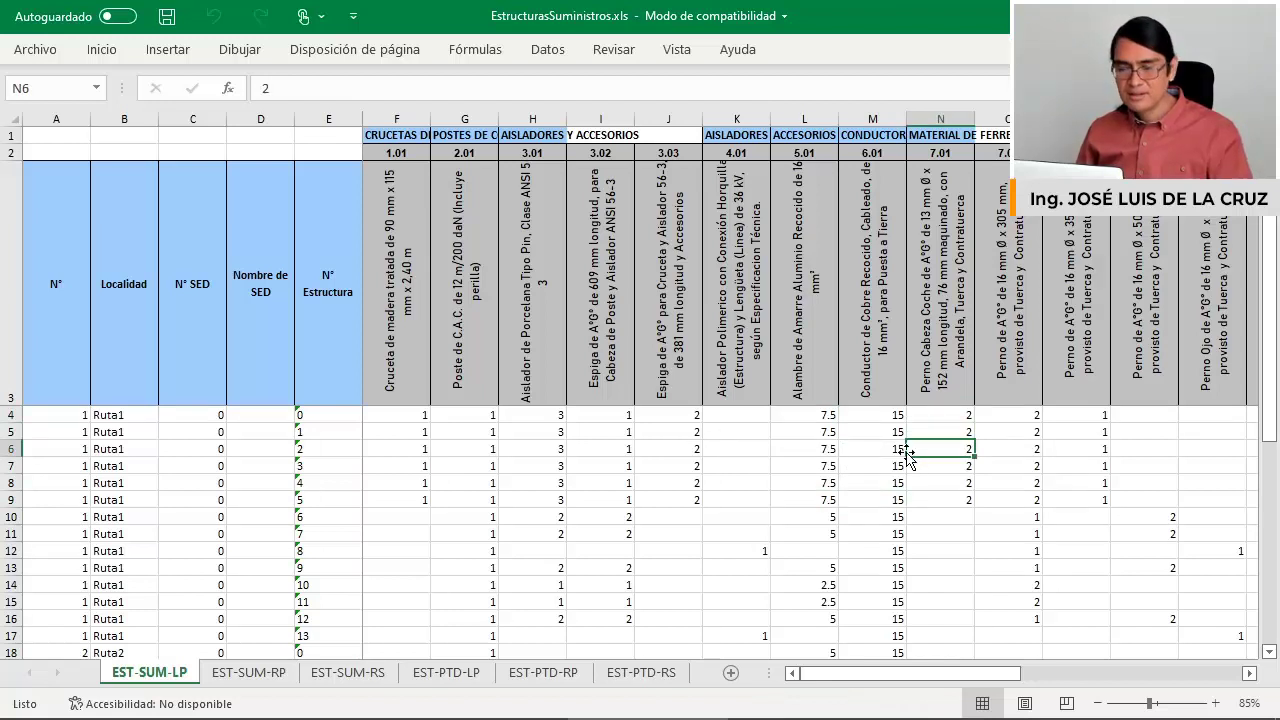
# Examine the whole block of supply quantities for Ruta1 structures 0 to 5, from the crossarms through the bolts.
pyautogui.moveTo(431, 414); pyautogui.dragTo(422, 464)
pyautogui.moveTo(314, 421); pyautogui.dragTo(323, 512)
pyautogui.moveTo(423, 418); pyautogui.dragTo(424, 484)
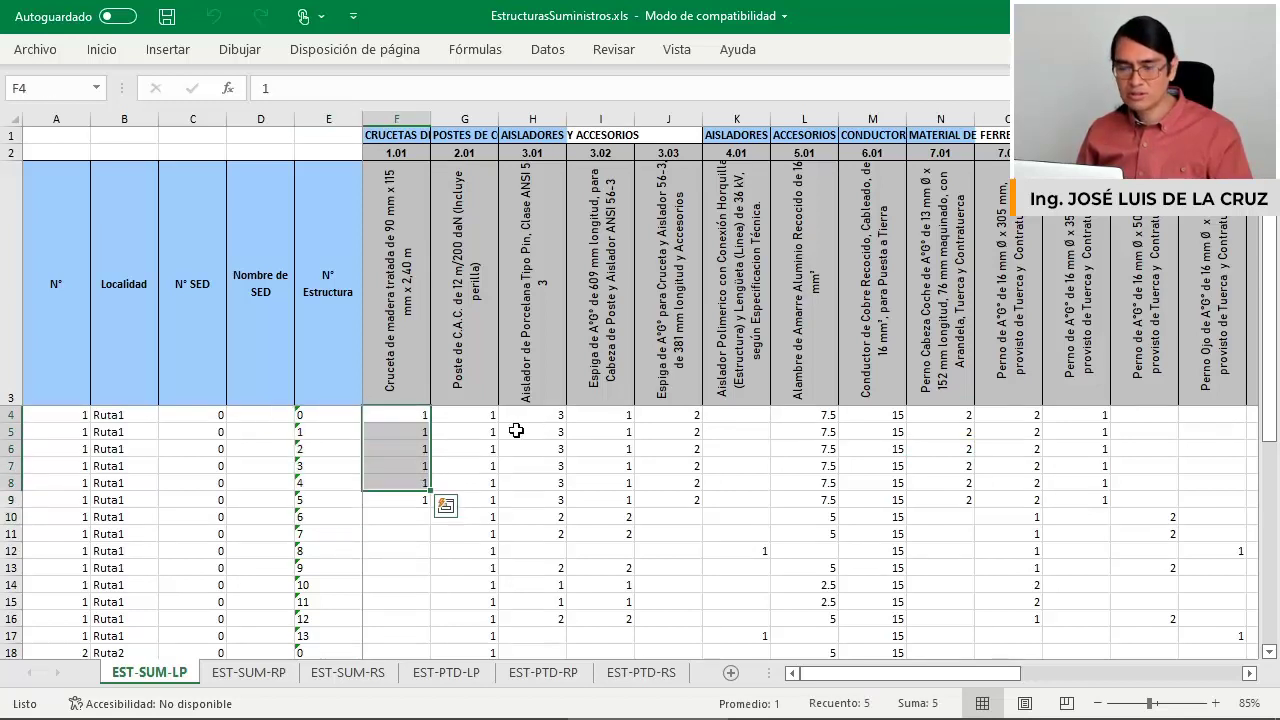
pyautogui.moveTo(415, 415); pyautogui.dragTo(545, 500)
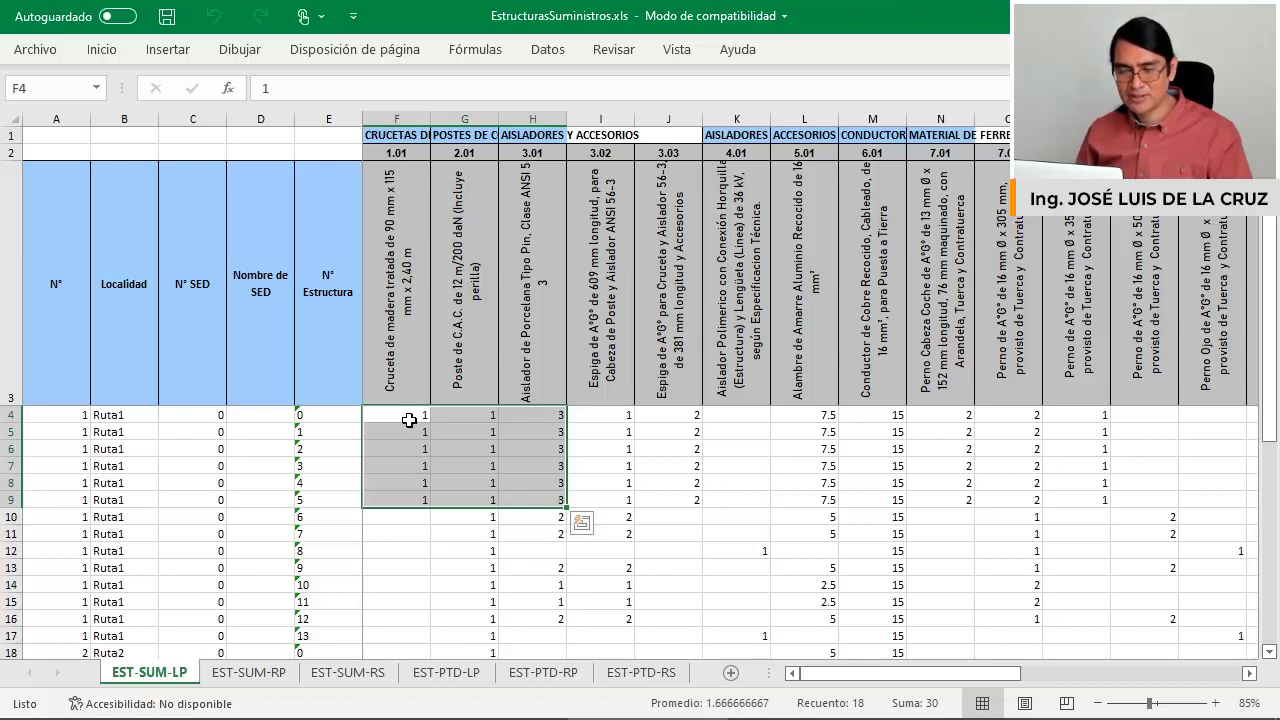
pyautogui.moveTo(409, 420); pyautogui.dragTo(1113, 493)
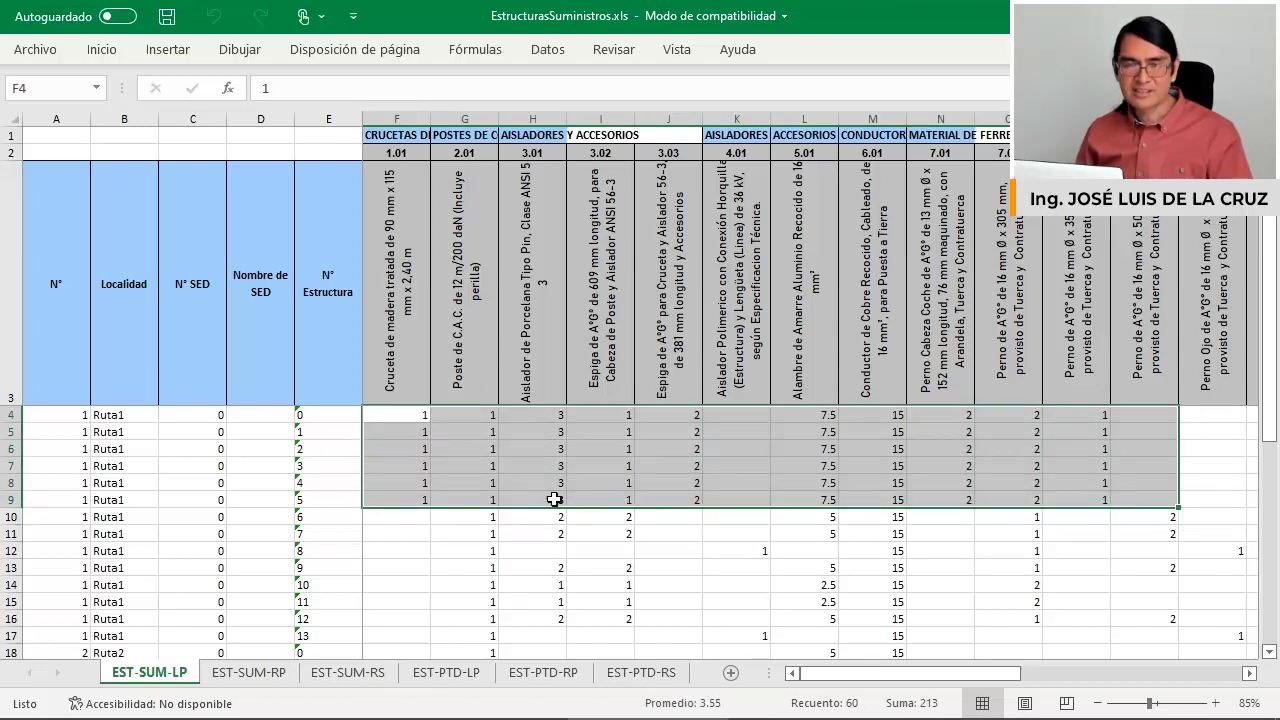
pyautogui.scroll(-1, 513, 496)
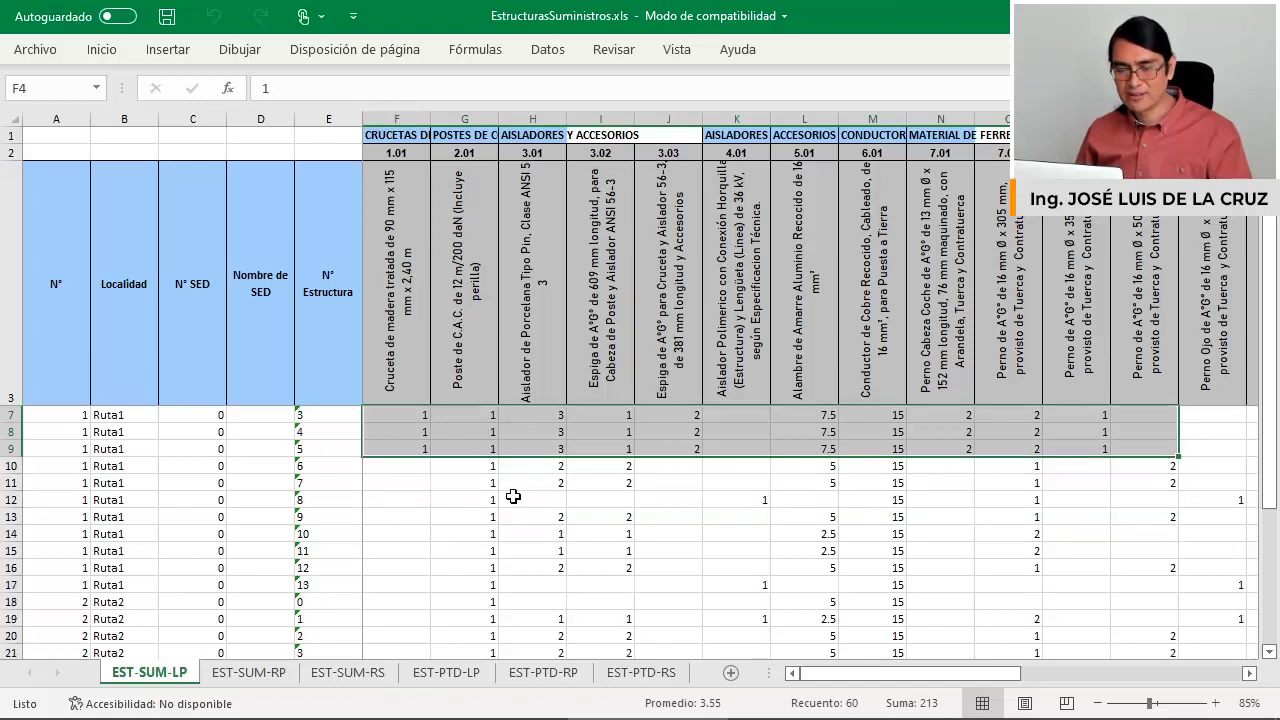
pyautogui.scroll(1, 513, 496)
# Check the insulator, pole and crossarm quantities against the Ruta1 structure numbers on EST-SUM-LP.
pyautogui.click(553, 481)
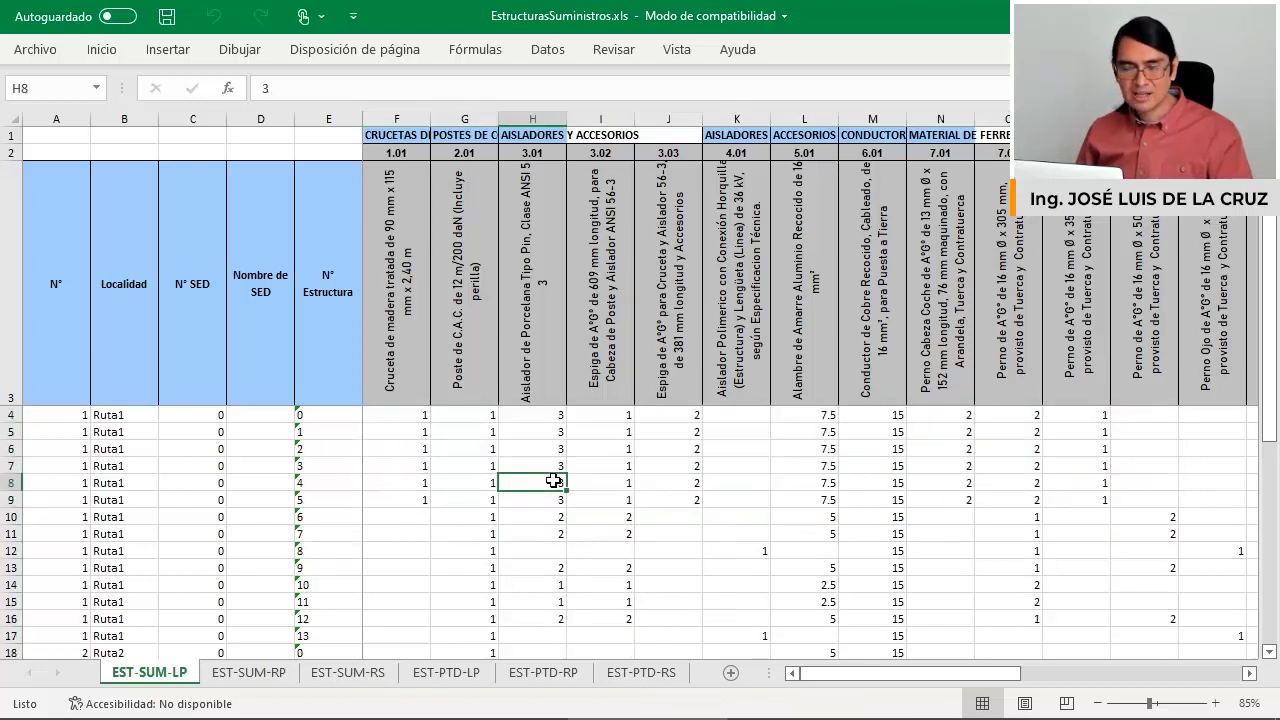
pyautogui.click(447, 482)
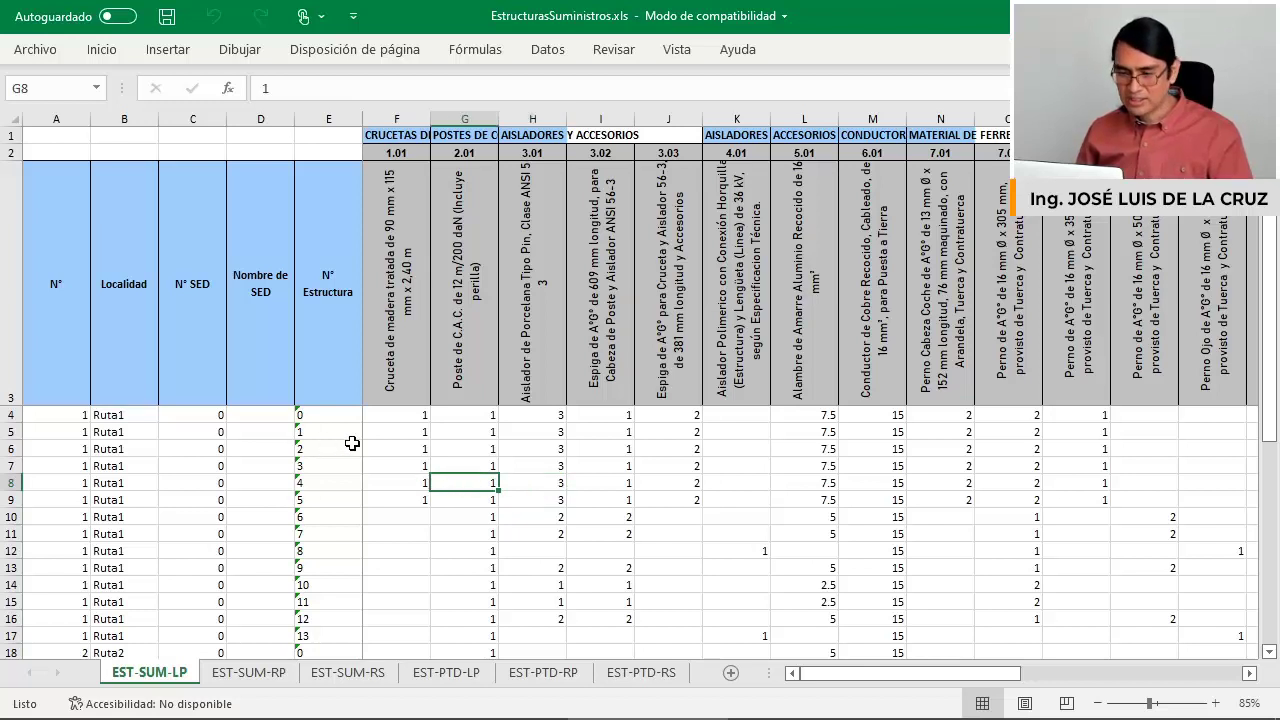
pyautogui.click(428, 467)
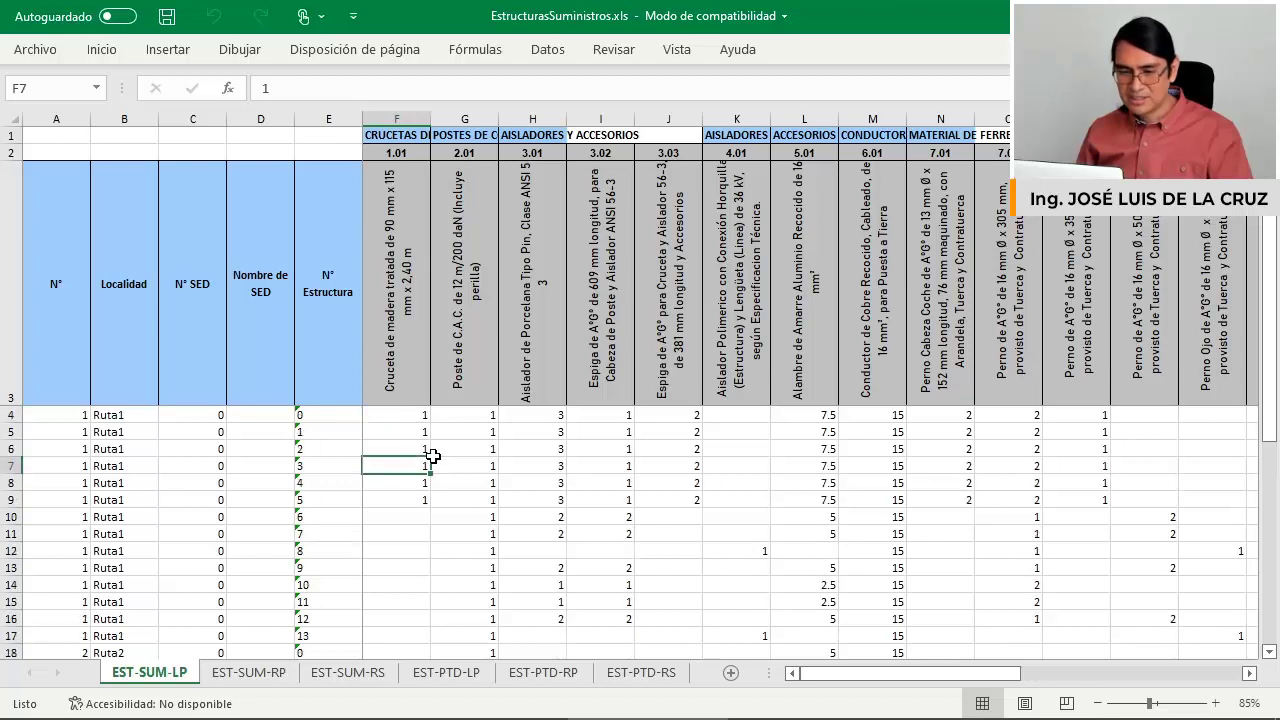
pyautogui.moveTo(413, 422); pyautogui.dragTo(423, 492)
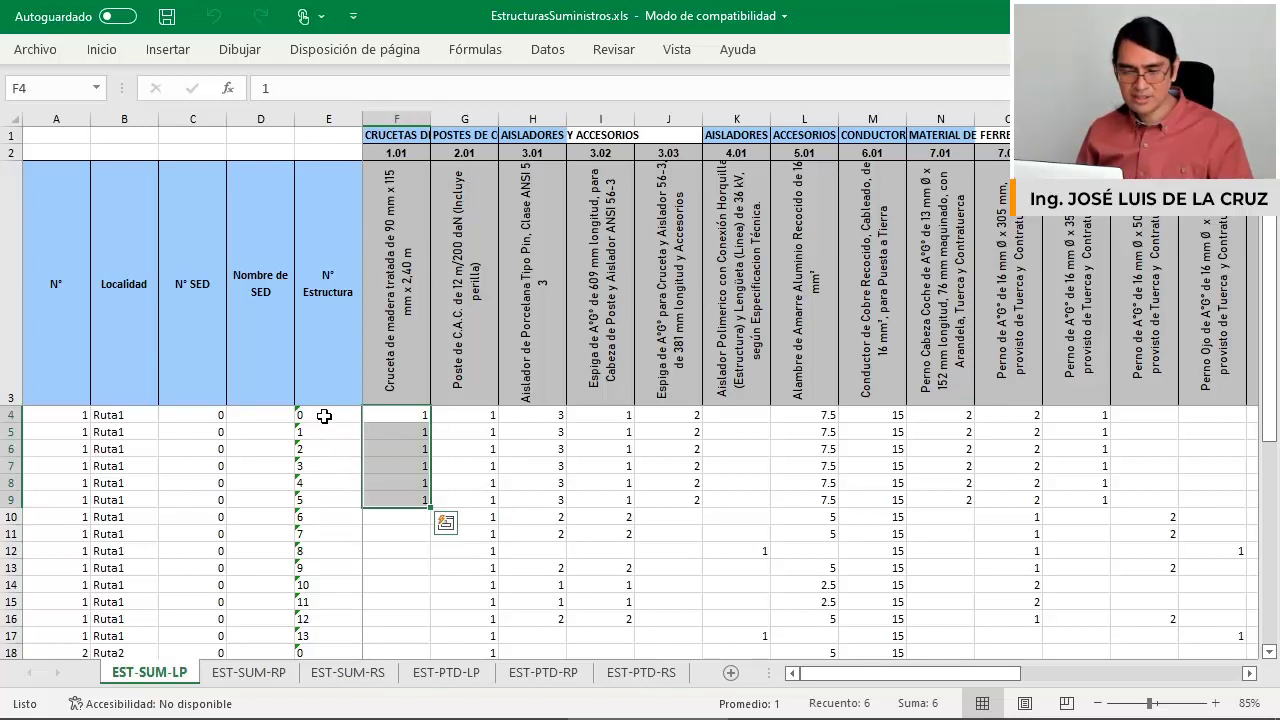
pyautogui.moveTo(322, 415); pyautogui.dragTo(323, 568)
pyautogui.scroll(-2, 409, 457)
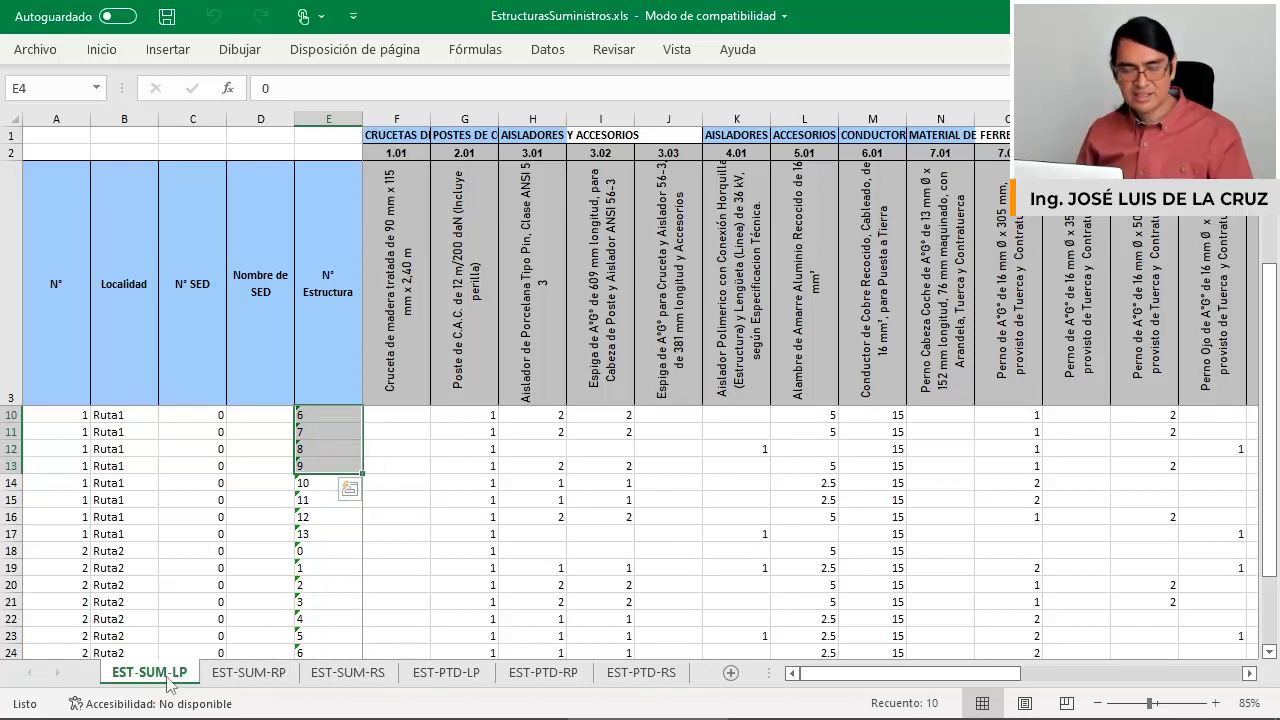
# Review the EST-SUM-RP, EST-SUM-RS and EST-PTD-LP sheets, viewing EST-PTD-LP at 85% zoom.
pyautogui.click(250, 676)
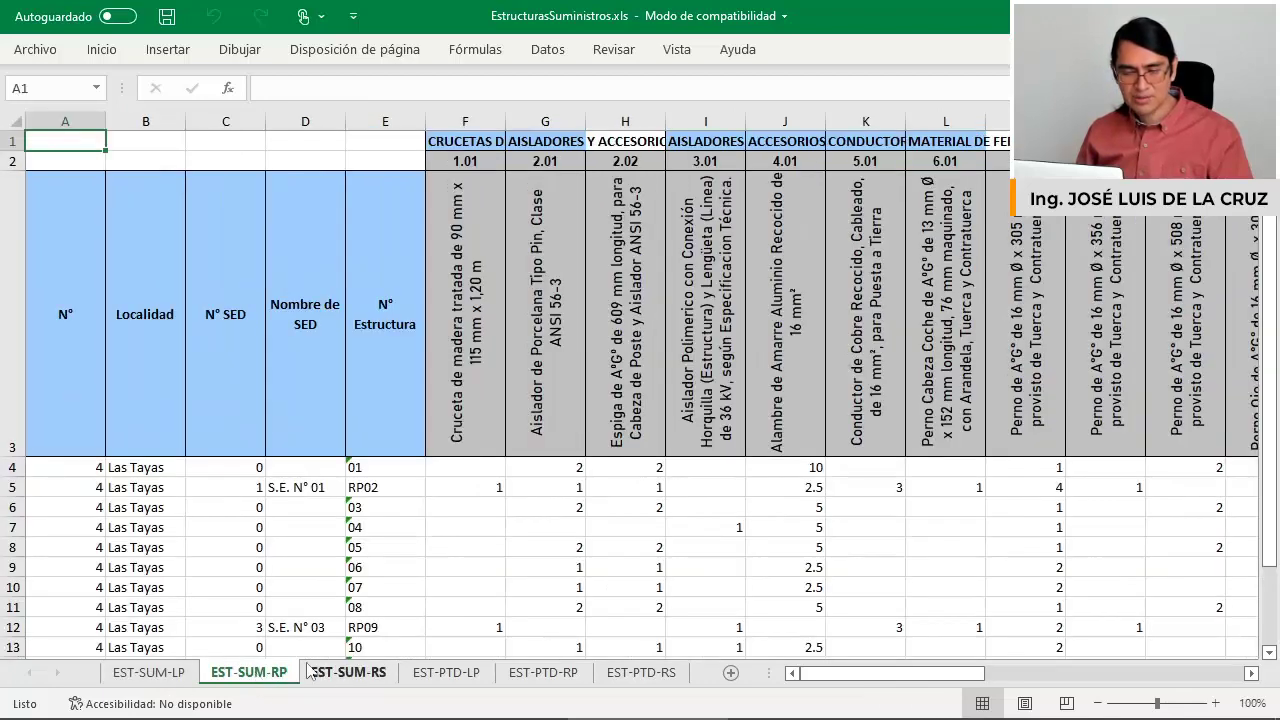
pyautogui.click(370, 677)
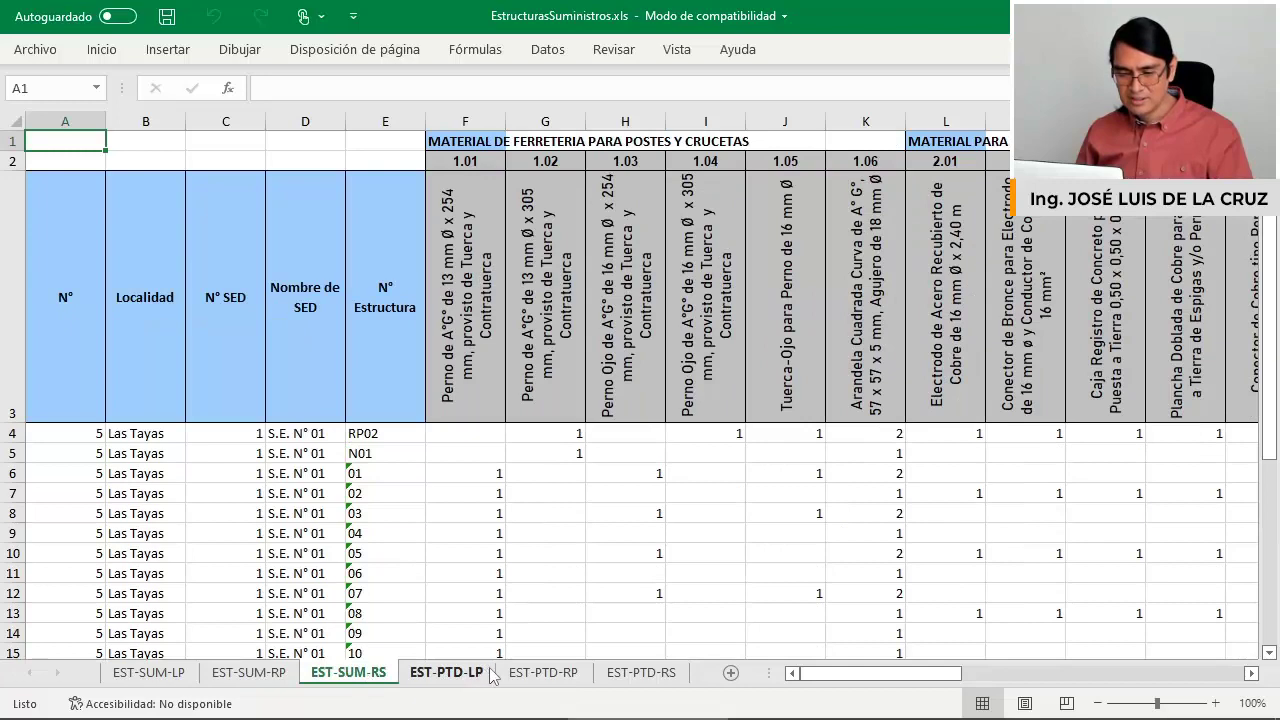
pyautogui.click(447, 673)
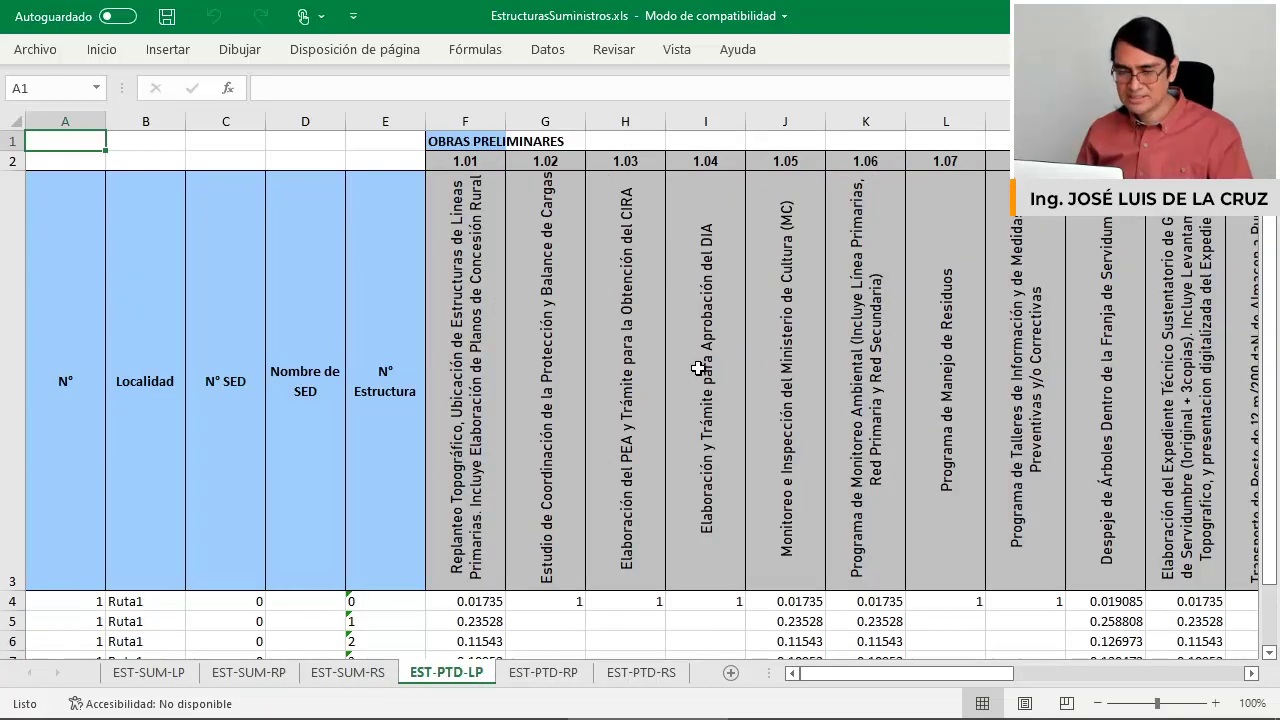
pyautogui.keyDown('ctrl'); pyautogui.scroll(-1, 698, 368); pyautogui.keyUp('ctrl')
pyautogui.scroll(-1, 698, 368)
pyautogui.scroll(1, 698, 368)
pyautogui.click(709, 545)
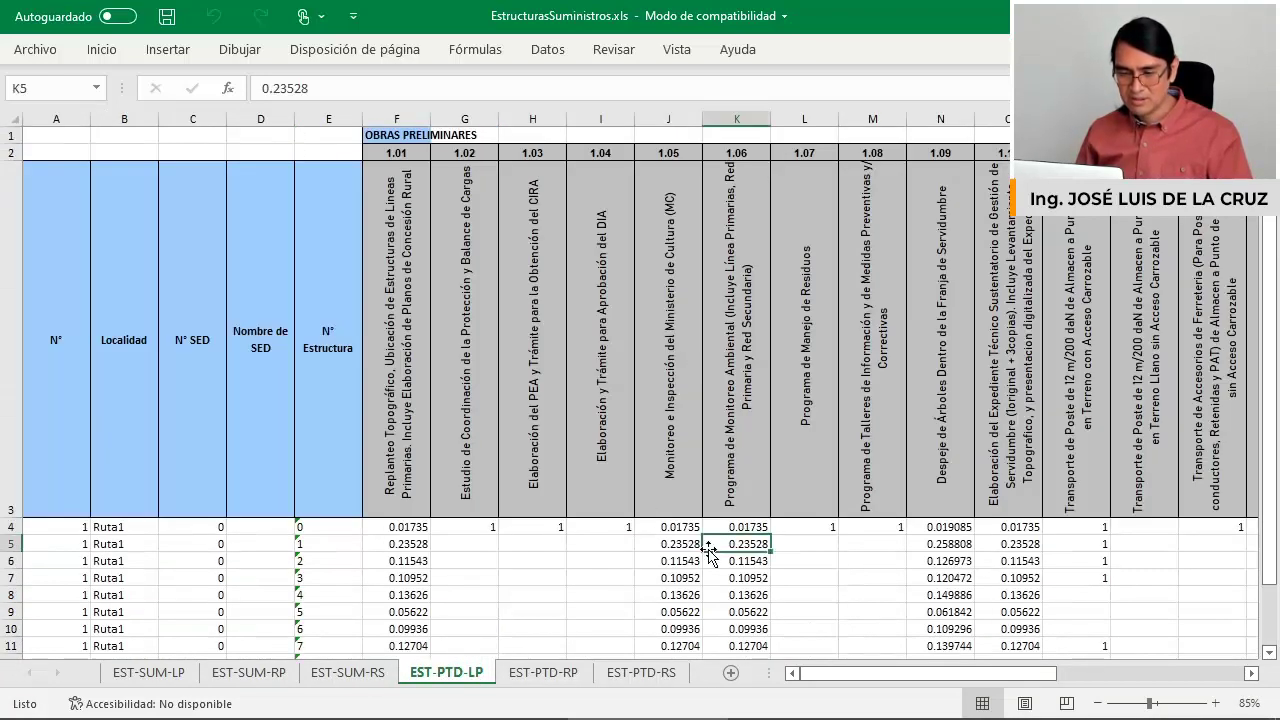
# Review the work items on the EST-PTD-RP and EST-PTD-RS sheets, viewing EST-PTD-RS at 70% zoom.
pyautogui.click(543, 673)
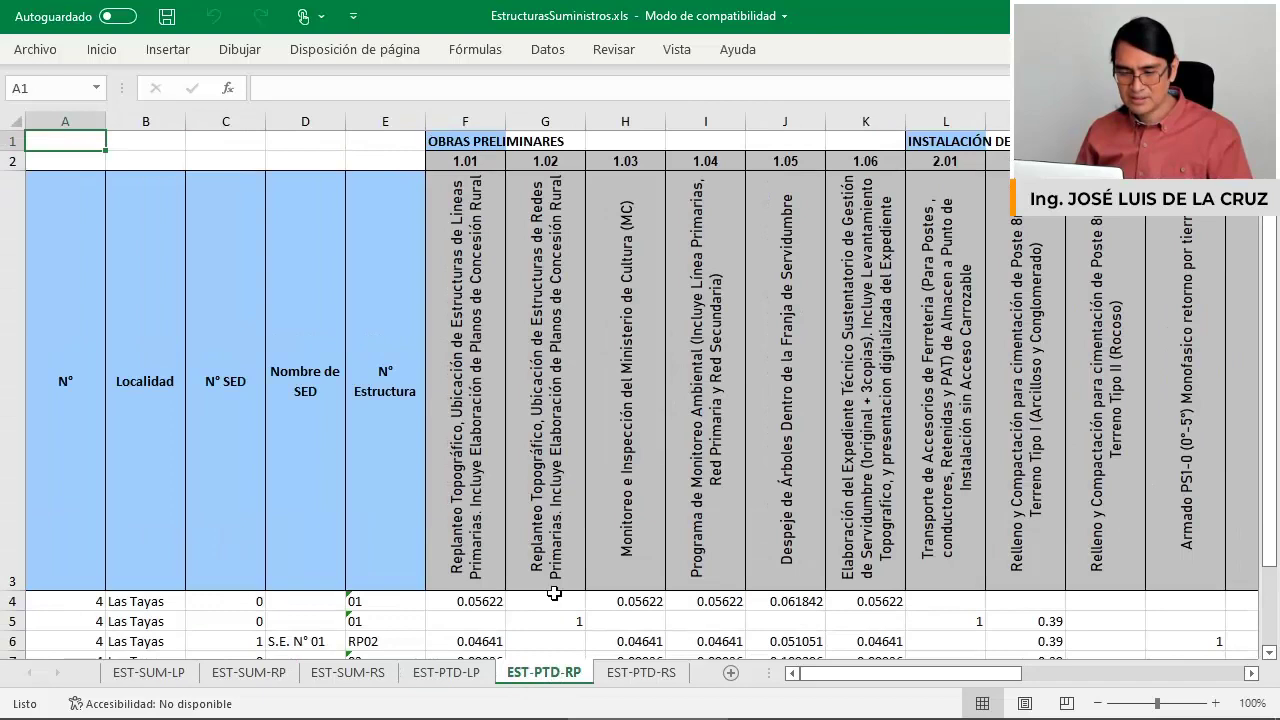
pyautogui.keyDown('ctrl'); pyautogui.scroll(-2, 651, 535); pyautogui.keyUp('ctrl')
pyautogui.click(655, 674)
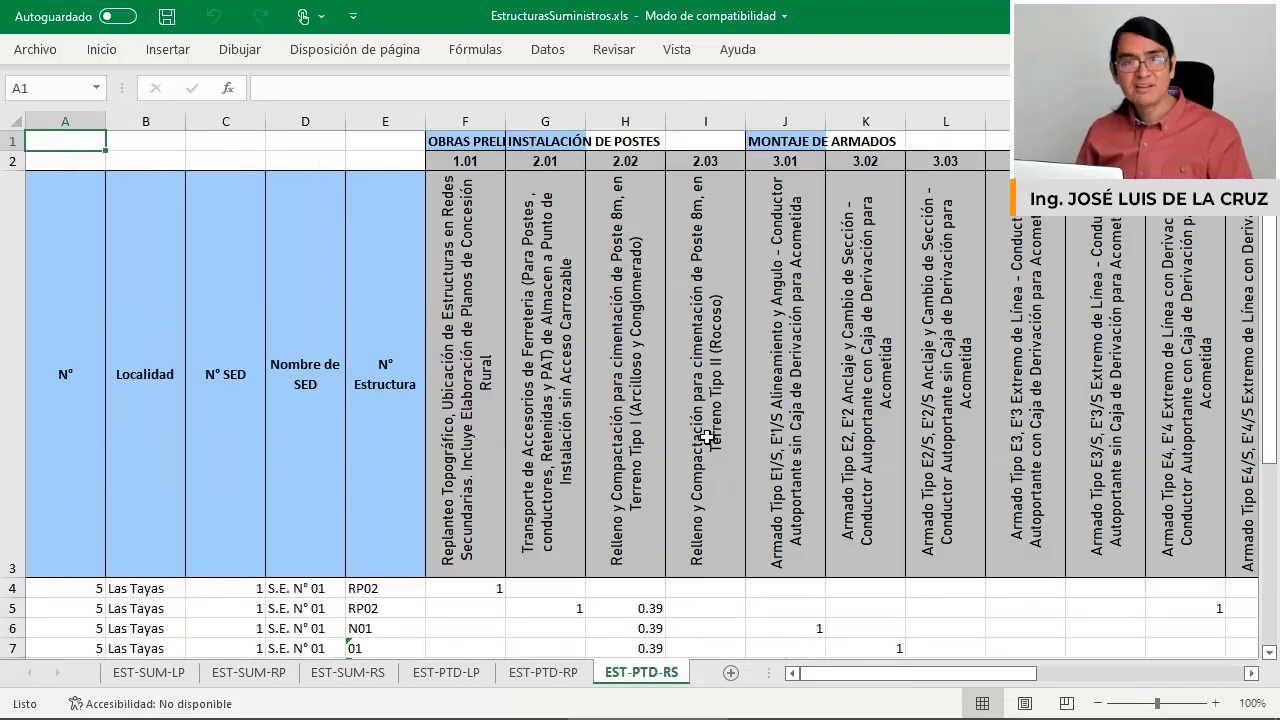
pyautogui.keyDown('ctrl'); pyautogui.scroll(-2, 706, 437); pyautogui.keyUp('ctrl')
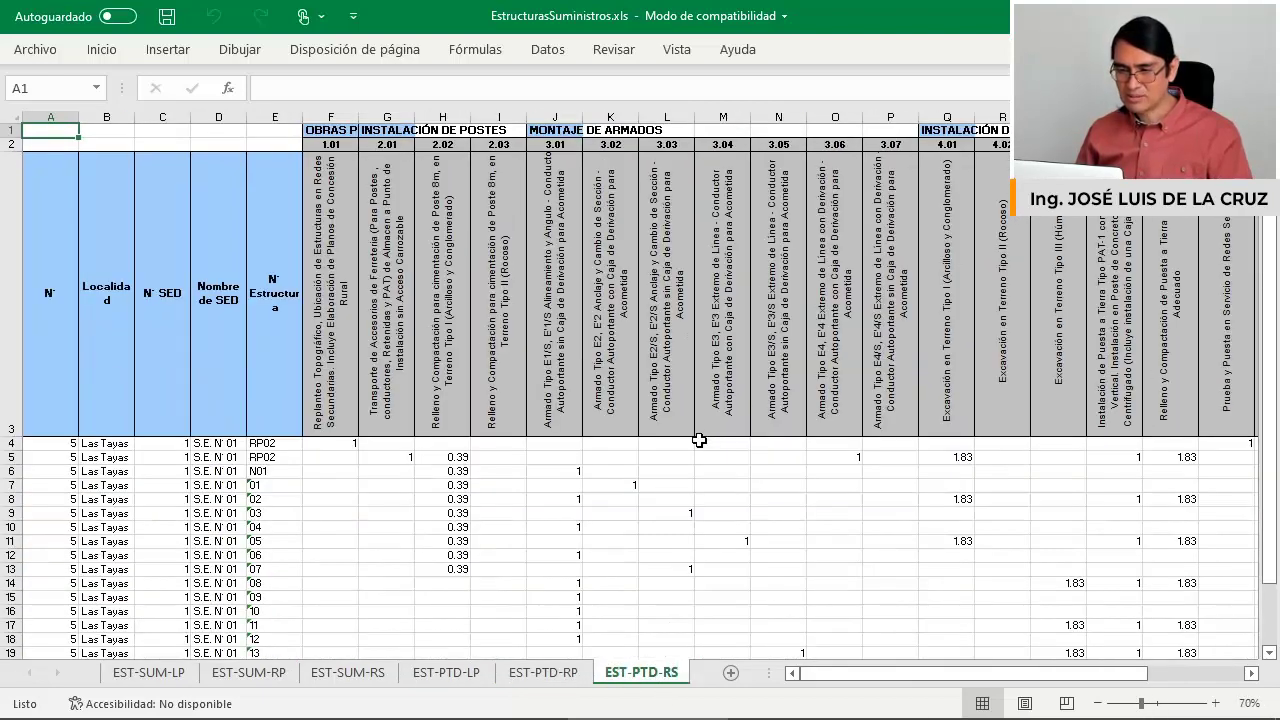